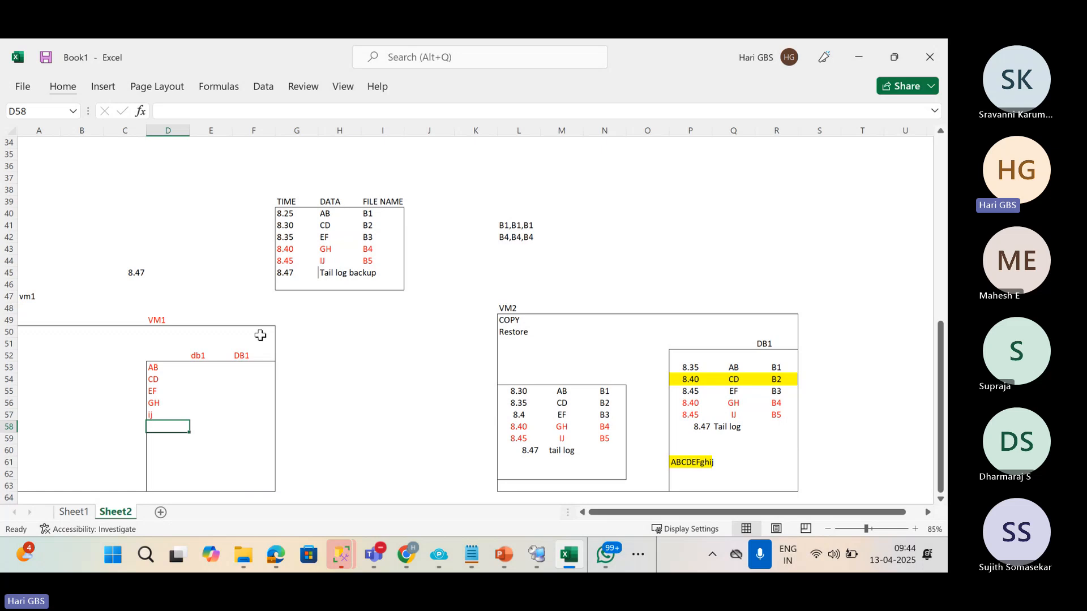
# Bring the Teams meeting window to the front.
pyautogui.click(379, 559)
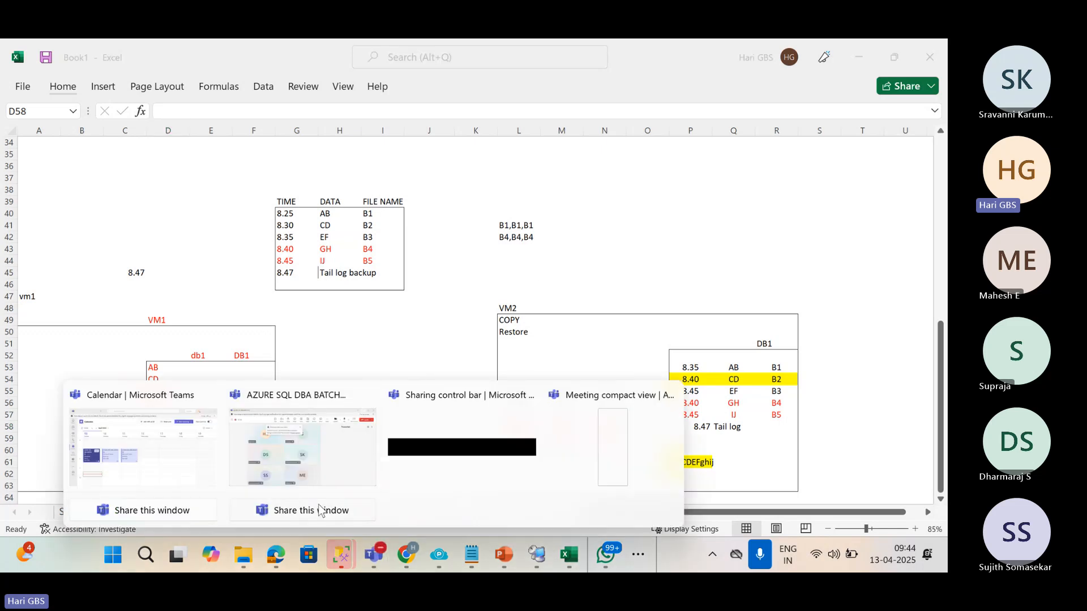
pyautogui.click(280, 453)
pyautogui.click(859, 50)
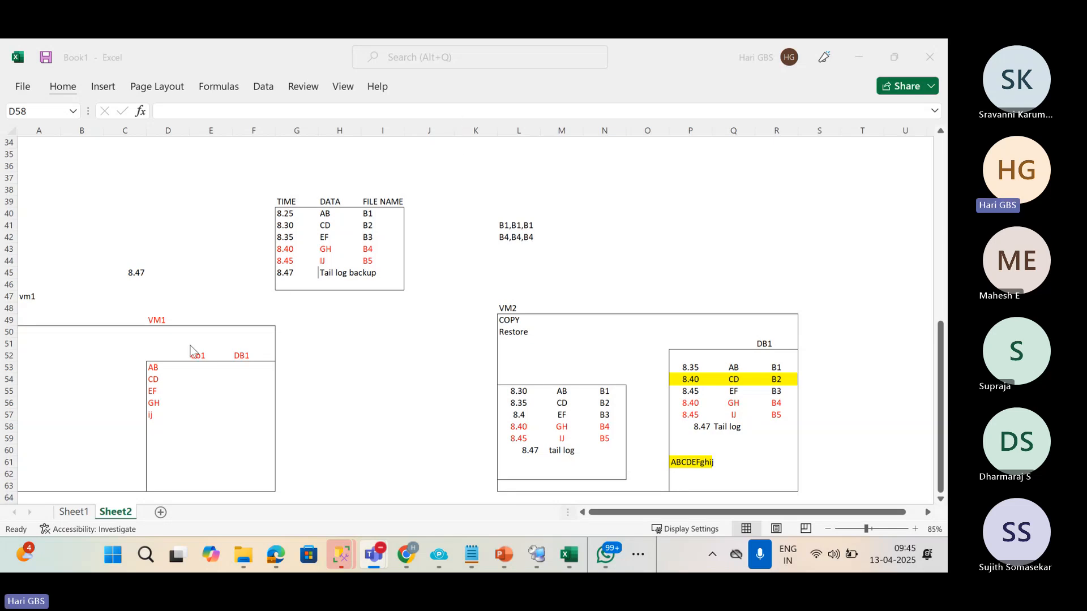
# Label cell H36 above the backup table 'bacupShare'.
pyautogui.click(356, 165)
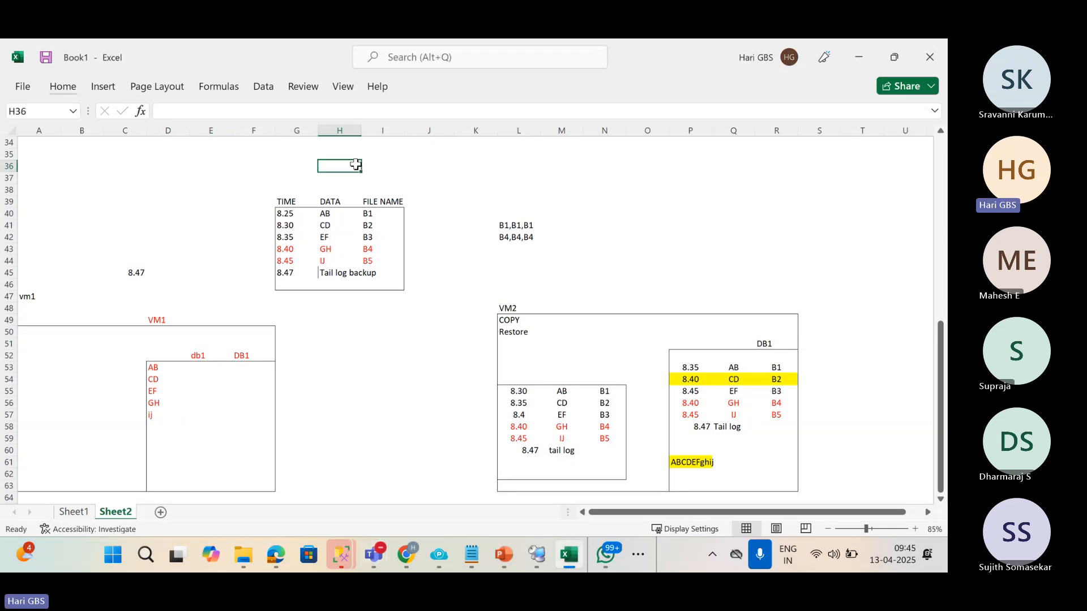
pyautogui.write('bacup')
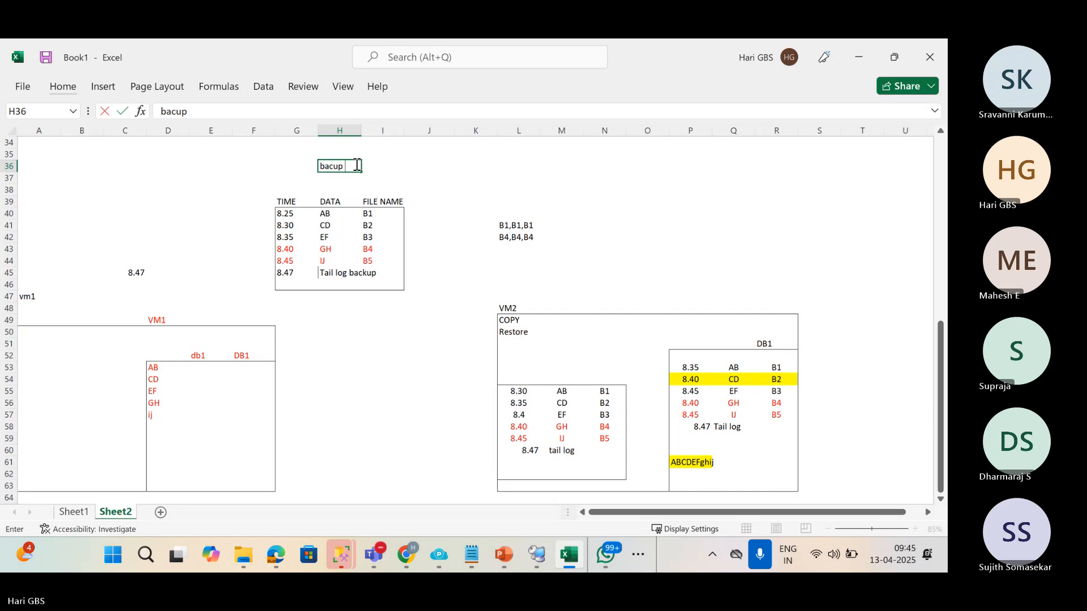
pyautogui.write('Share')
pyautogui.press('Return')
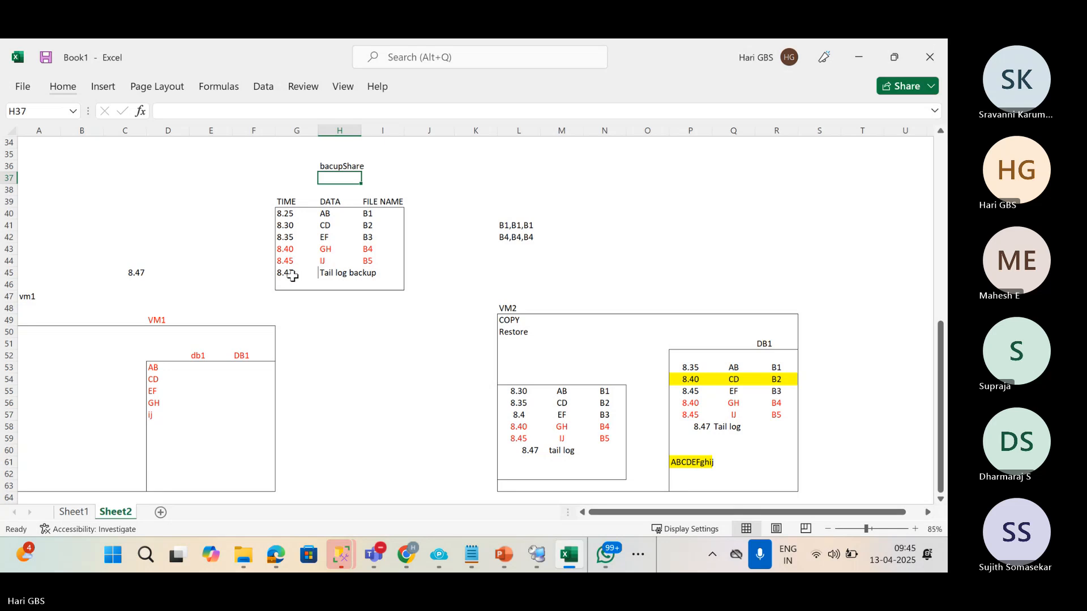
# Clear the 8.47 tail log backup row in G45:H45.
pyautogui.moveTo(292, 274); pyautogui.dragTo(338, 275)
pyautogui.press('Delete')
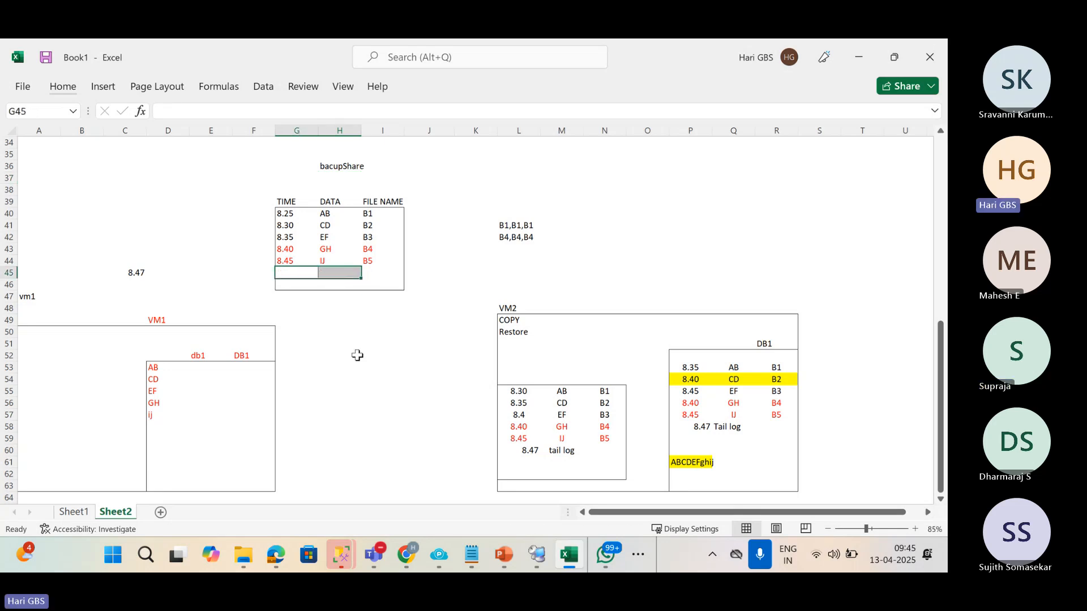
pyautogui.click(357, 354)
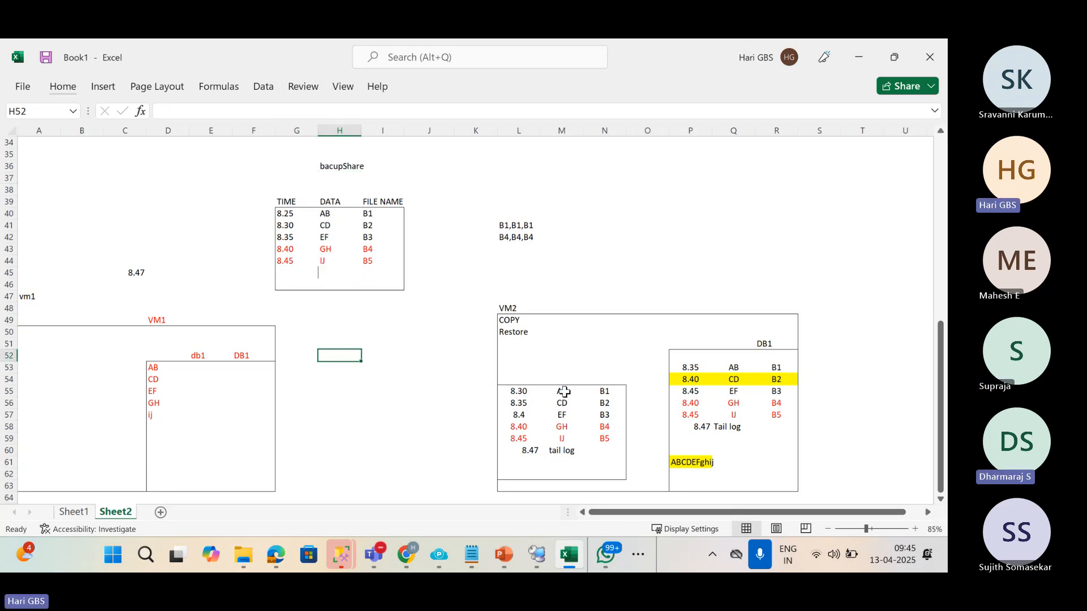
pyautogui.click(516, 322)
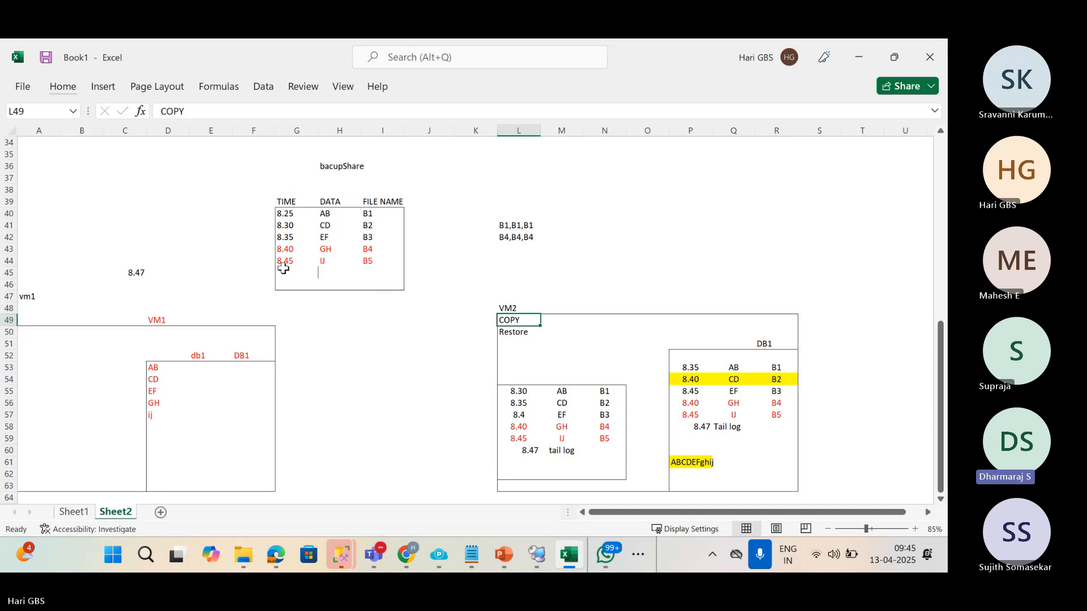
# Delete the 8.47 tail log entry from the VM2 table (L60:M60).
pyautogui.moveTo(508, 452); pyautogui.dragTo(552, 451)
pyautogui.press('Delete')
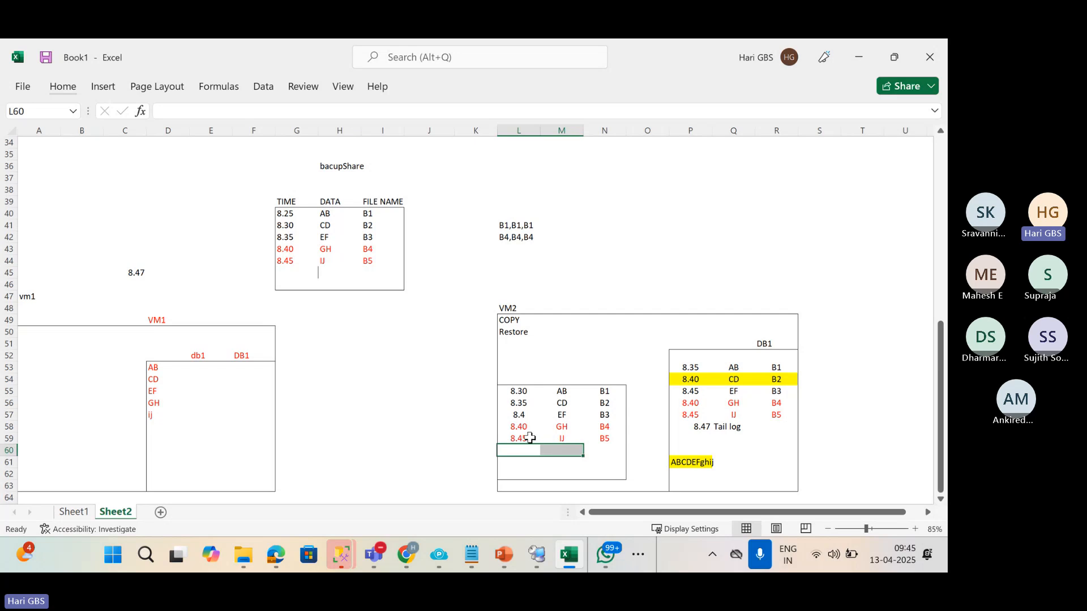
pyautogui.moveTo(528, 439); pyautogui.dragTo(599, 438)
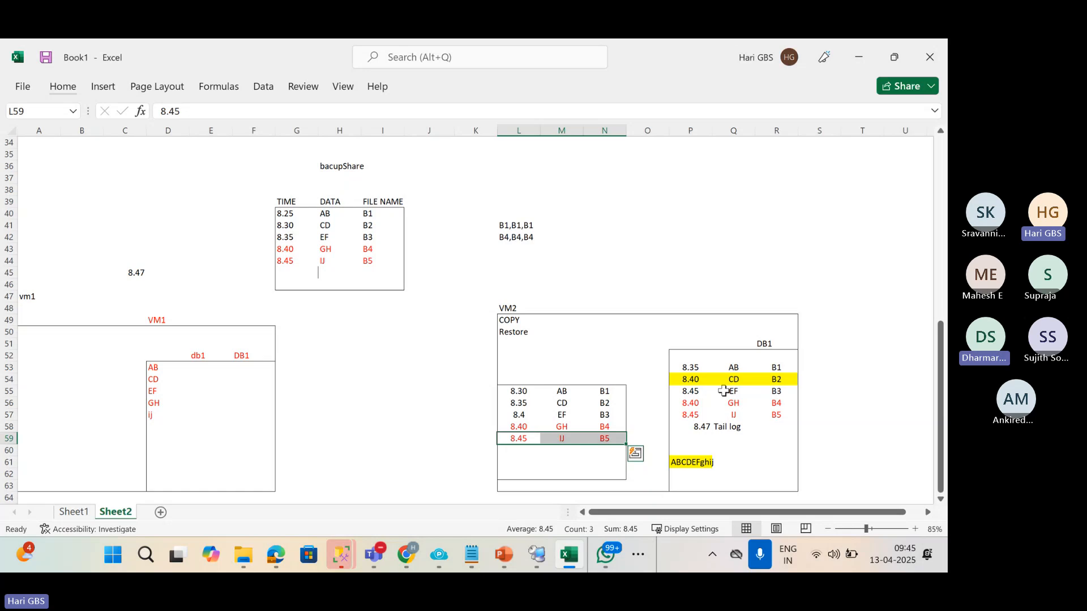
# Enter 100 in J44, 50 in K59 and 100 in K58 beside the copies.
pyautogui.click(426, 261)
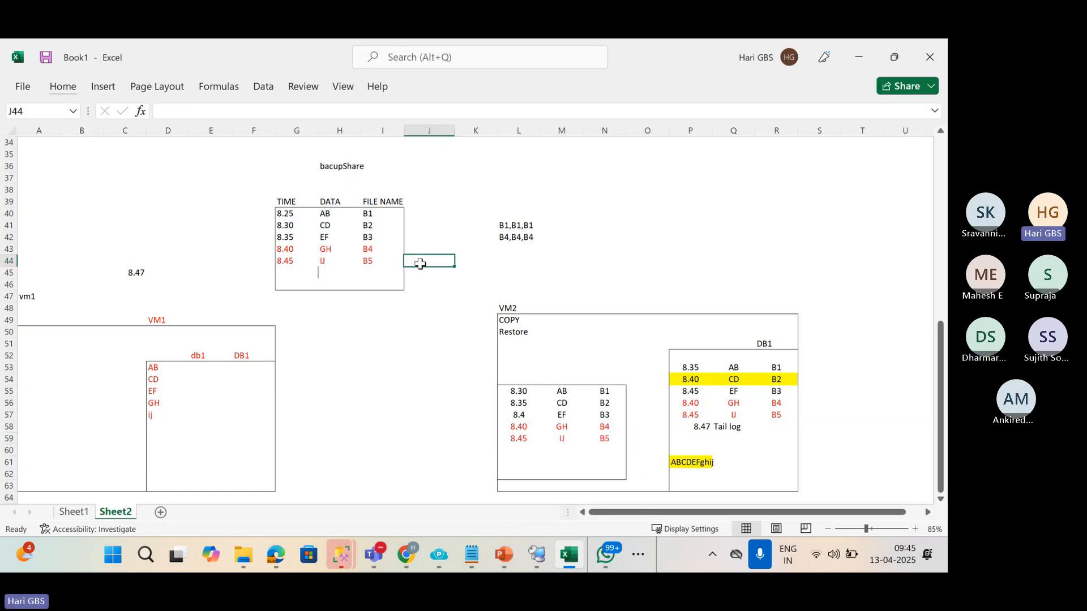
pyautogui.write('10')
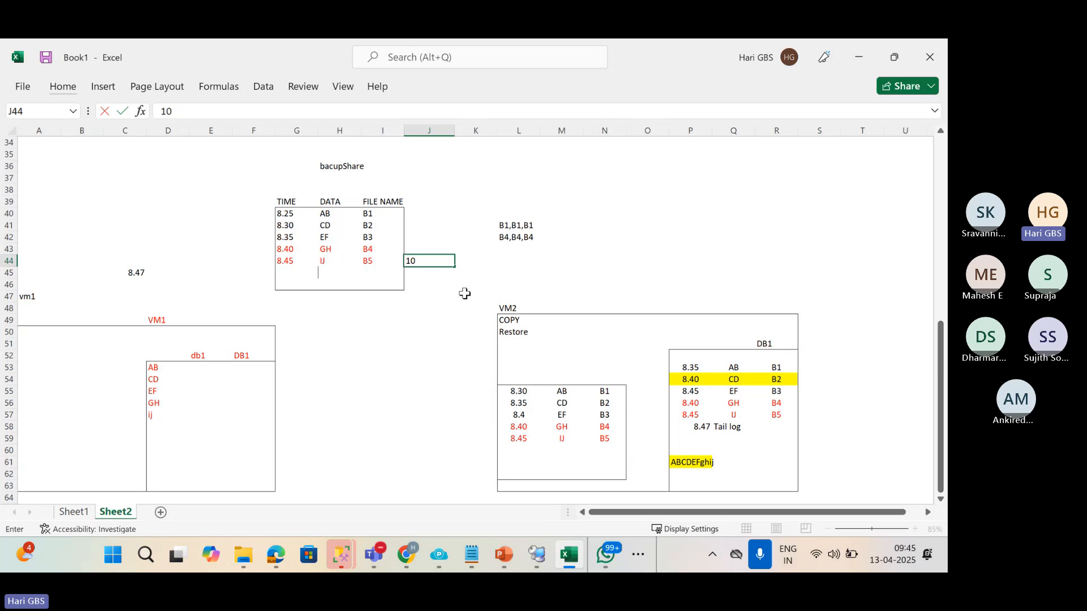
pyautogui.write('0')
pyautogui.click(518, 439)
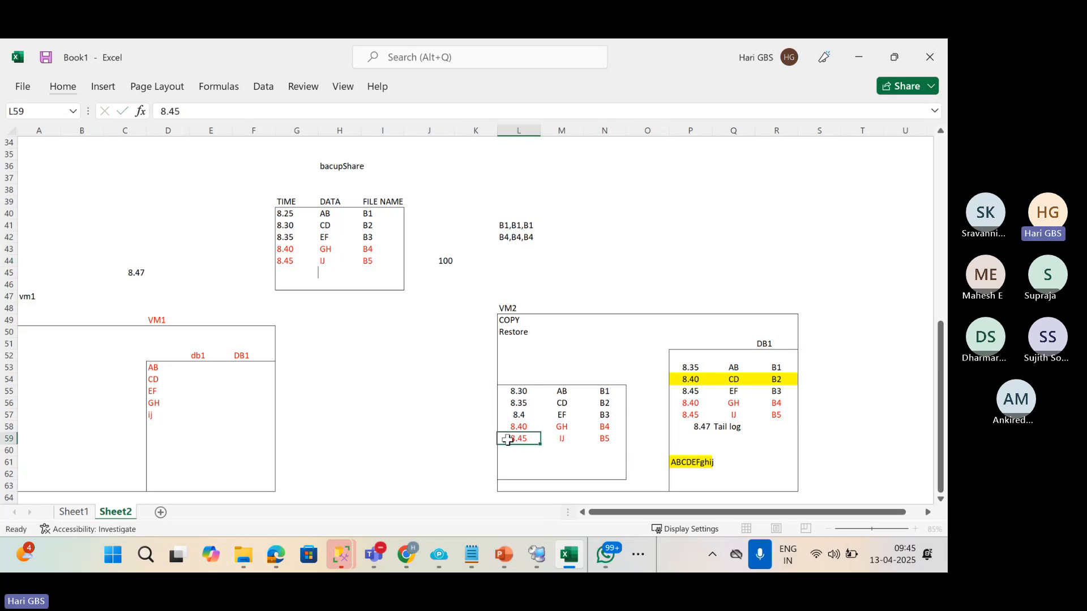
pyautogui.click(486, 440)
pyautogui.write('50')
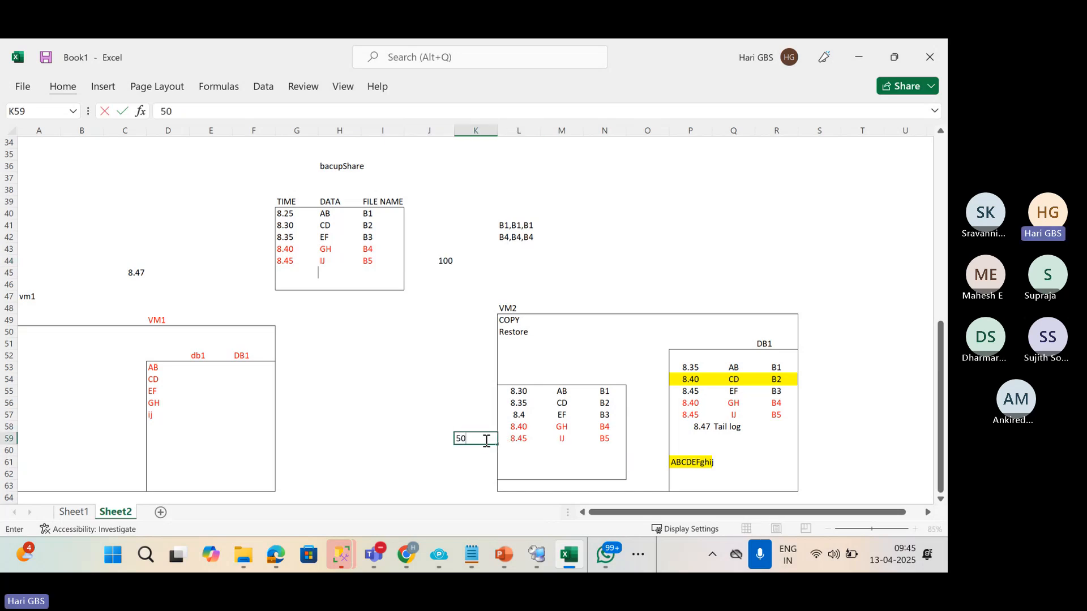
pyautogui.click(520, 440)
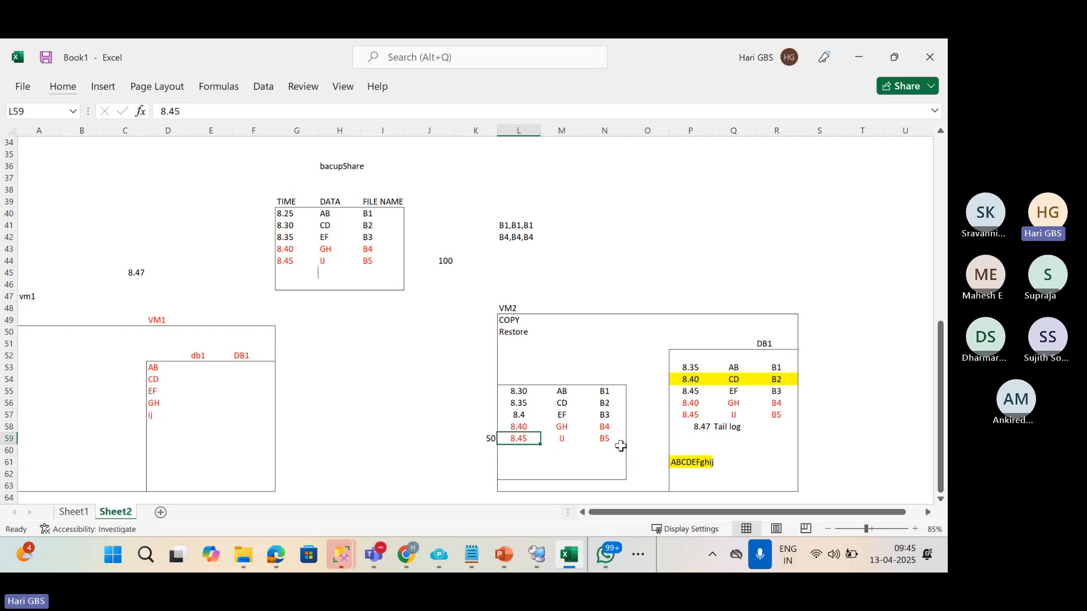
pyautogui.click(484, 432)
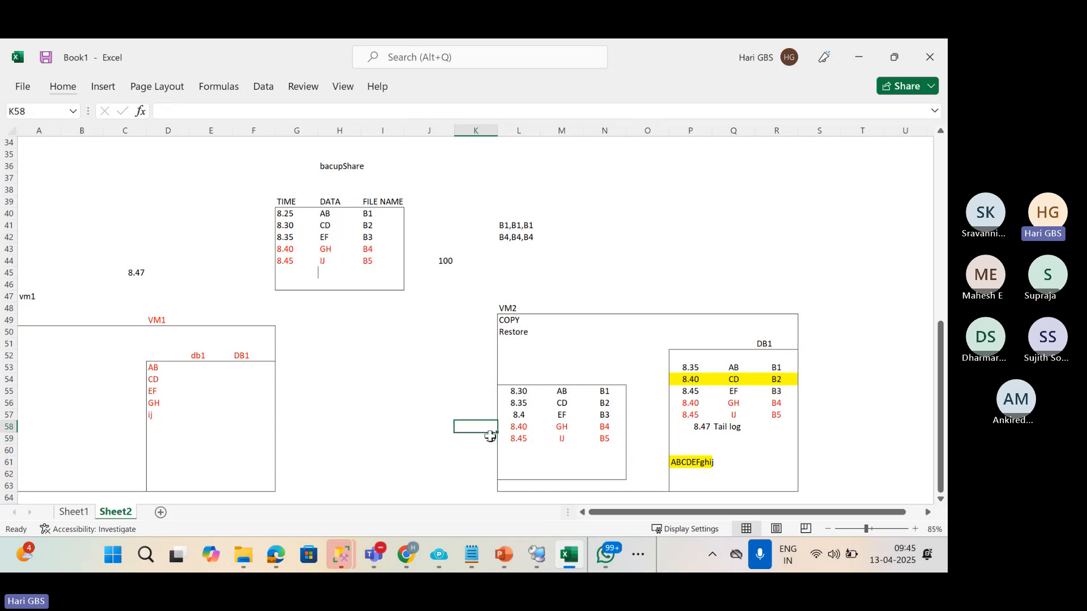
pyautogui.write('100')
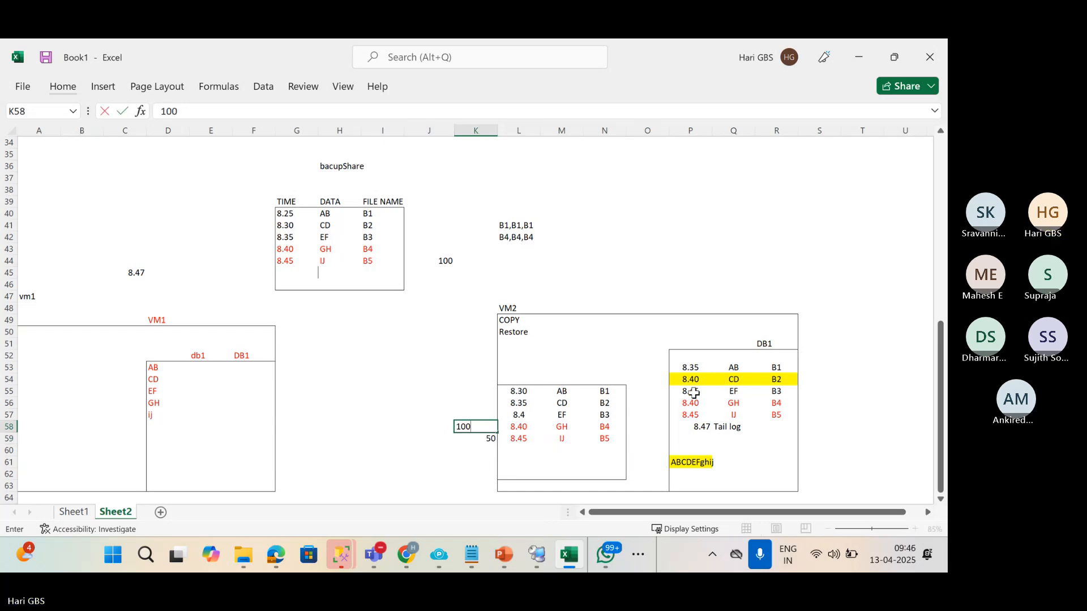
# Clear DB1's last three restored rows in P56:R58, then point out the B4 and B5 copies.
pyautogui.moveTo(691, 402); pyautogui.dragTo(771, 428)
pyautogui.press('Delete')
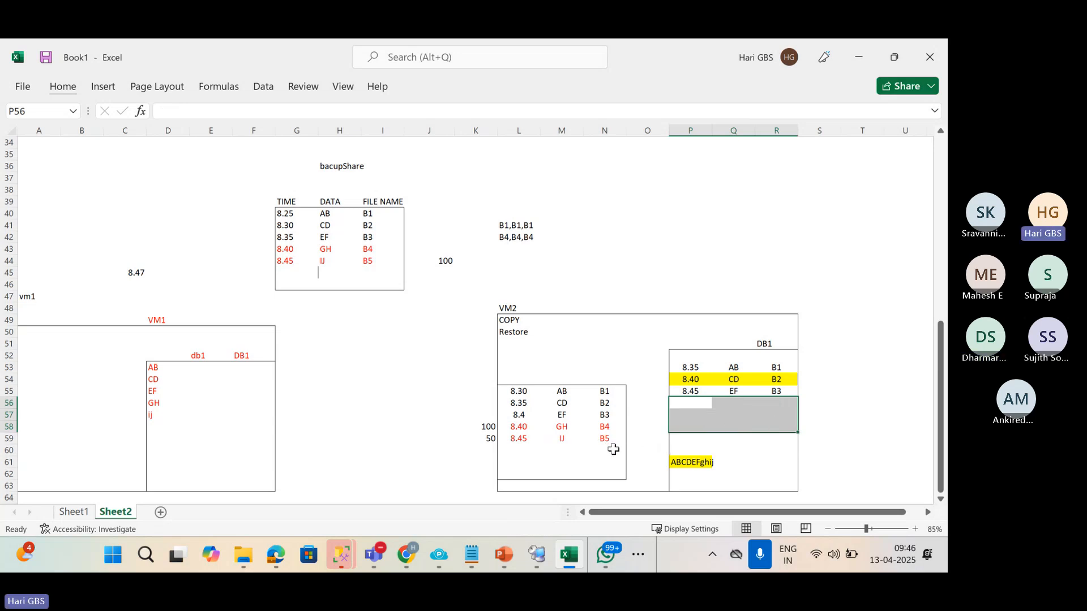
pyautogui.click(606, 428)
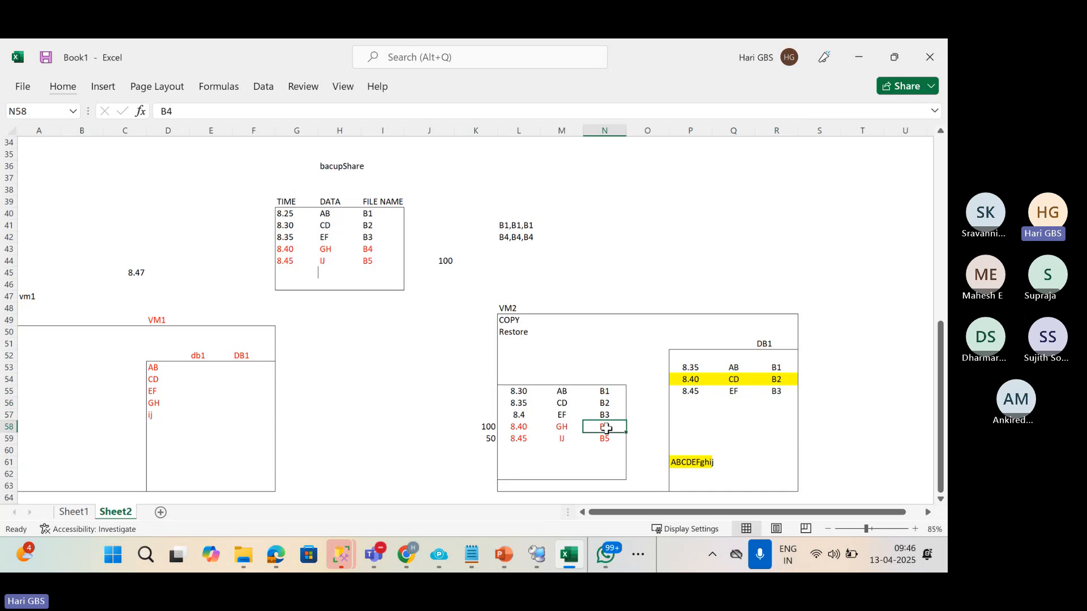
pyautogui.click(607, 438)
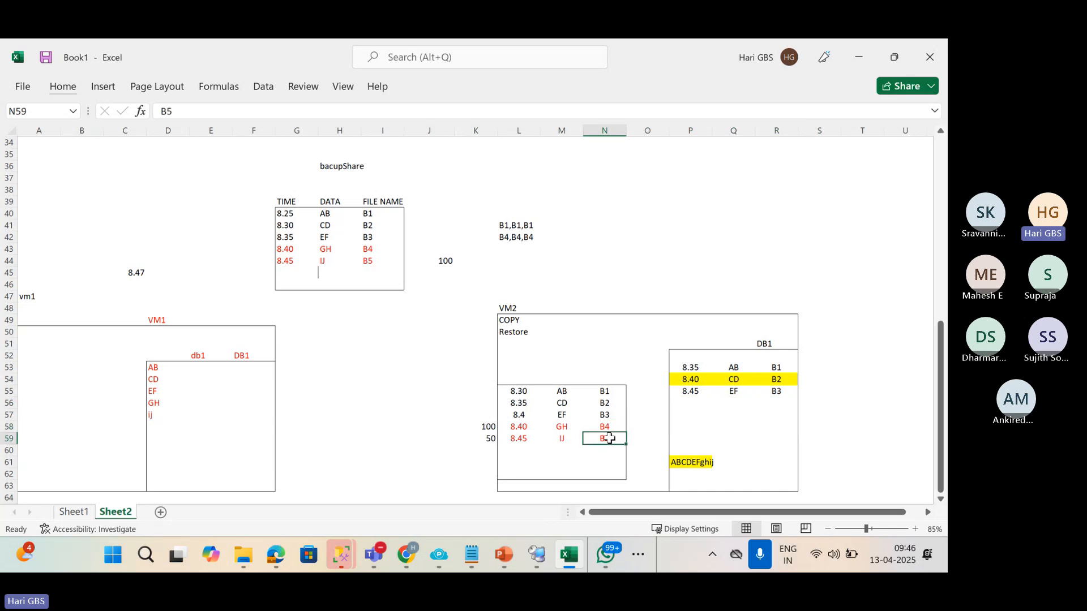
pyautogui.click(607, 428)
pyautogui.click(607, 438)
pyautogui.moveTo(686, 404); pyautogui.dragTo(792, 419)
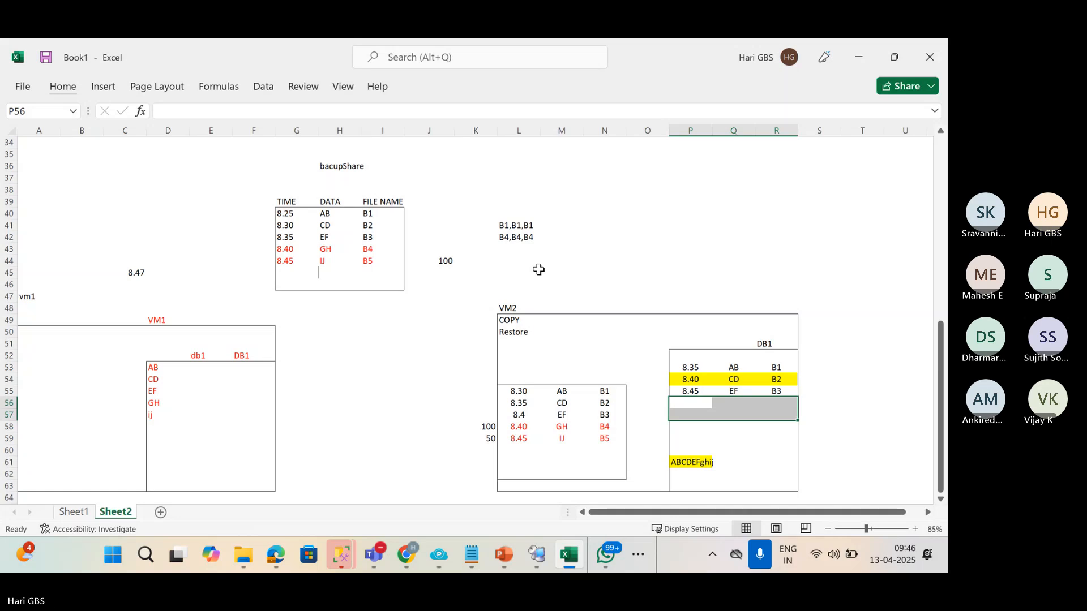
# Enter 8.50 in cell P58 below DB1's restored backups.
pyautogui.click(691, 430)
pyautogui.write('8.50')
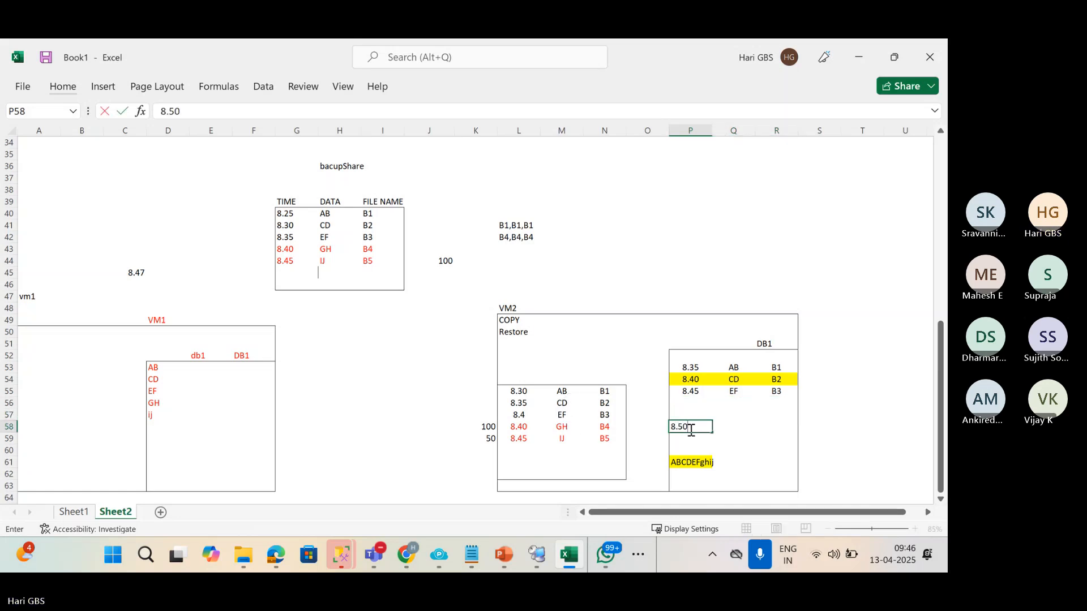
pyautogui.press('Return')
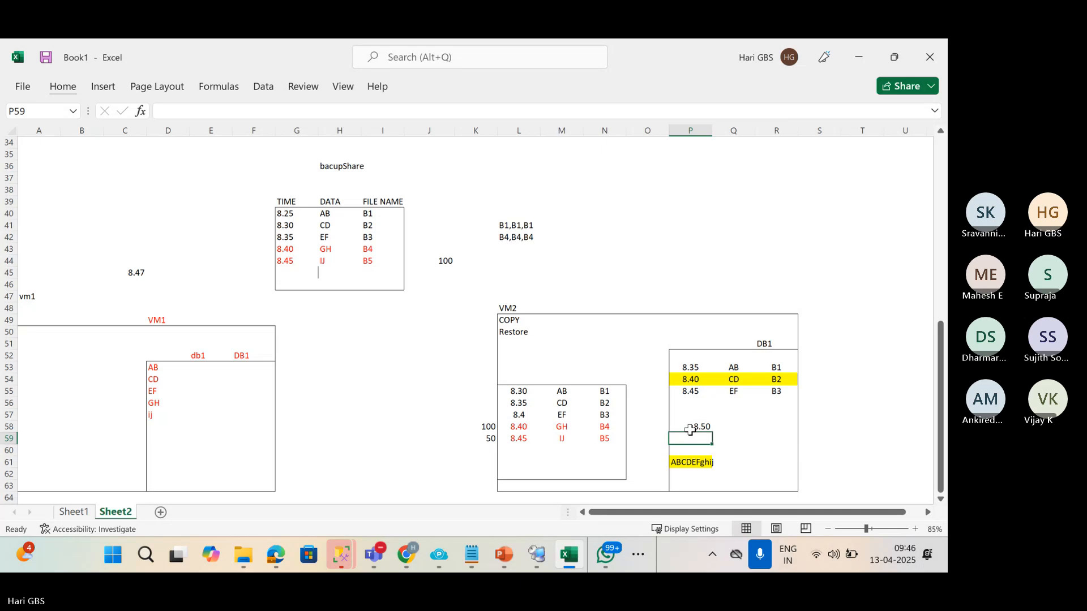
pyautogui.click(690, 430)
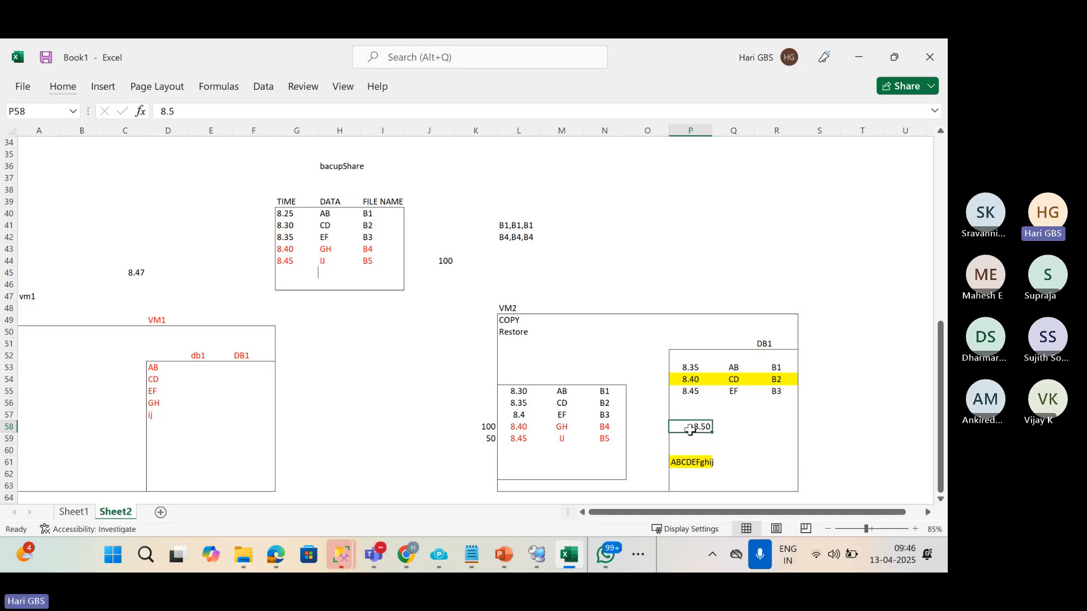
pyautogui.press('Right')
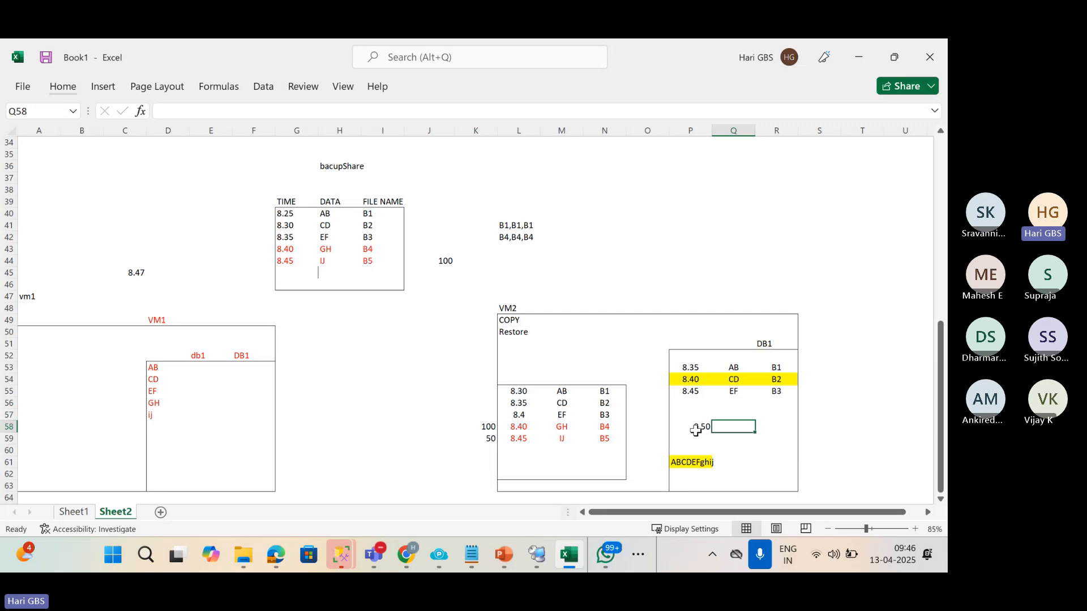
pyautogui.click(520, 442)
pyautogui.click(486, 439)
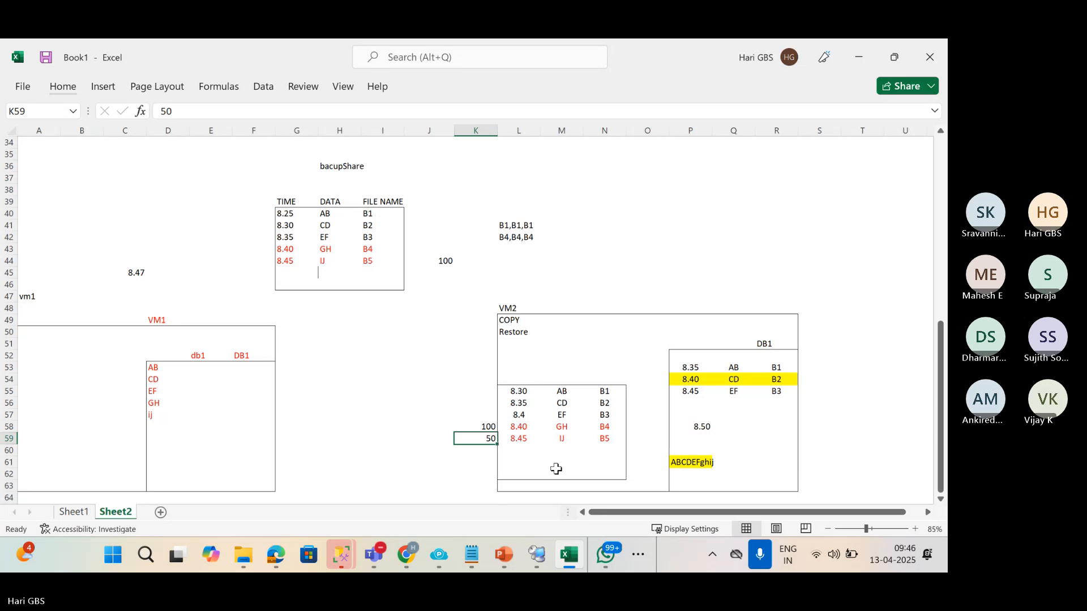
# Left-align the 8.50 entry with Home > Align Left.
pyautogui.scroll(-1, 556, 469)
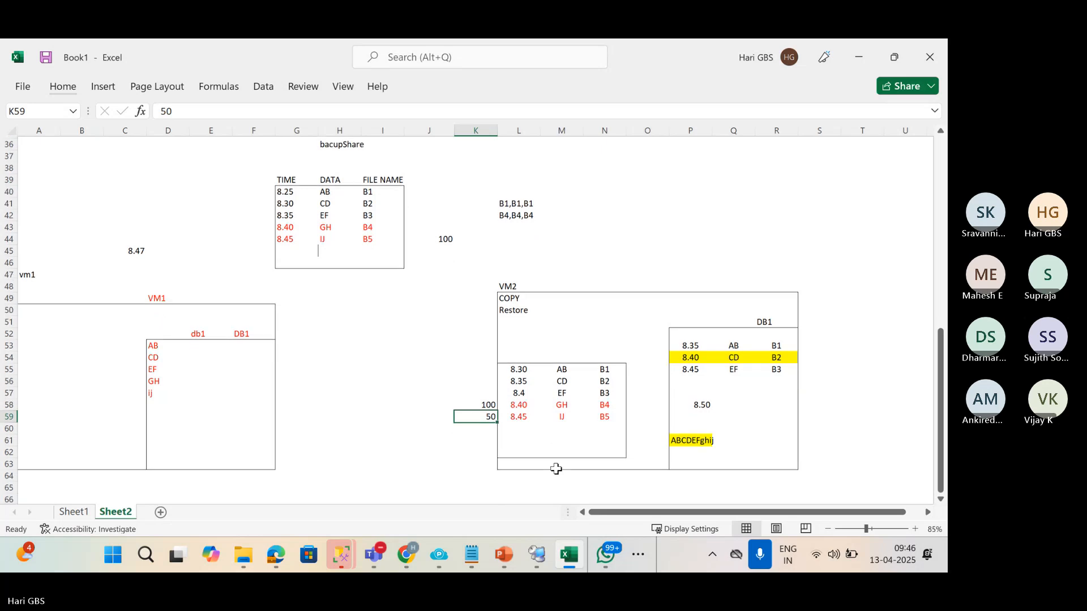
pyautogui.click(682, 390)
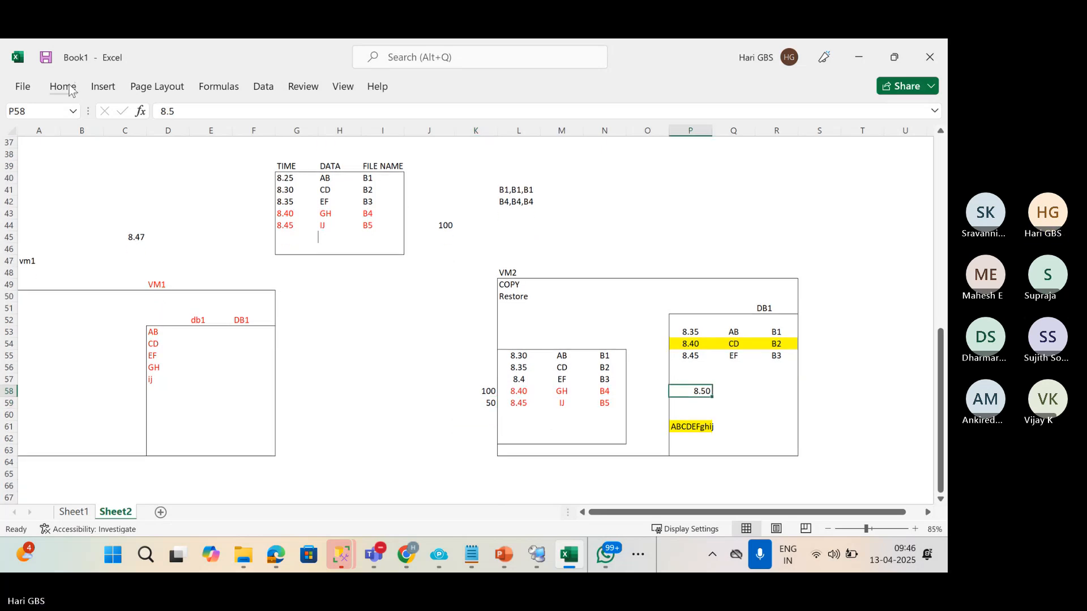
pyautogui.click(84, 90)
pyautogui.click(310, 138)
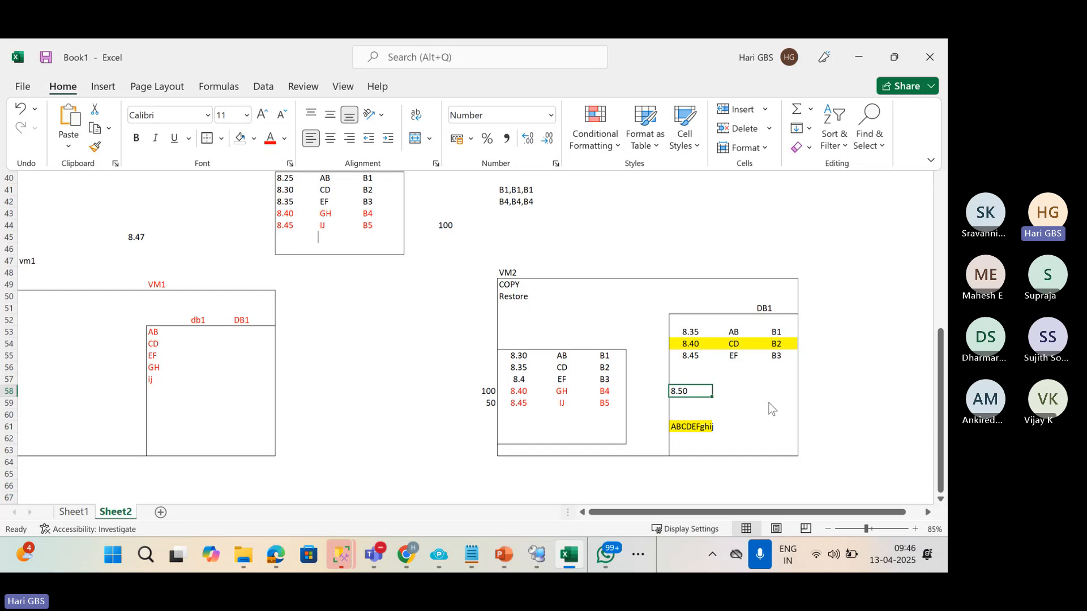
pyautogui.moveTo(504, 406); pyautogui.dragTo(629, 405)
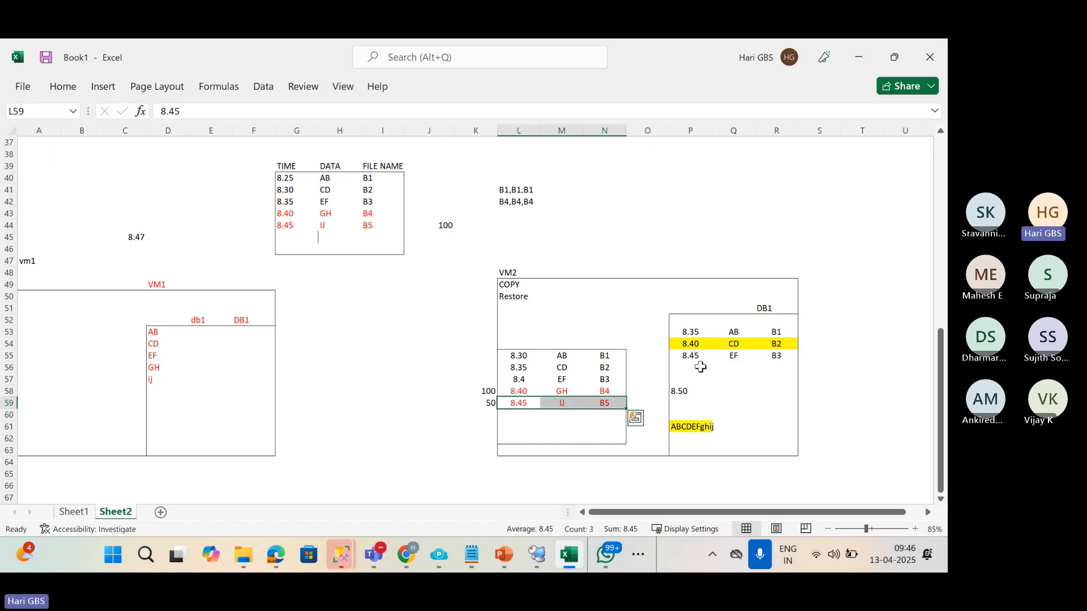
pyautogui.moveTo(701, 367); pyautogui.dragTo(768, 368)
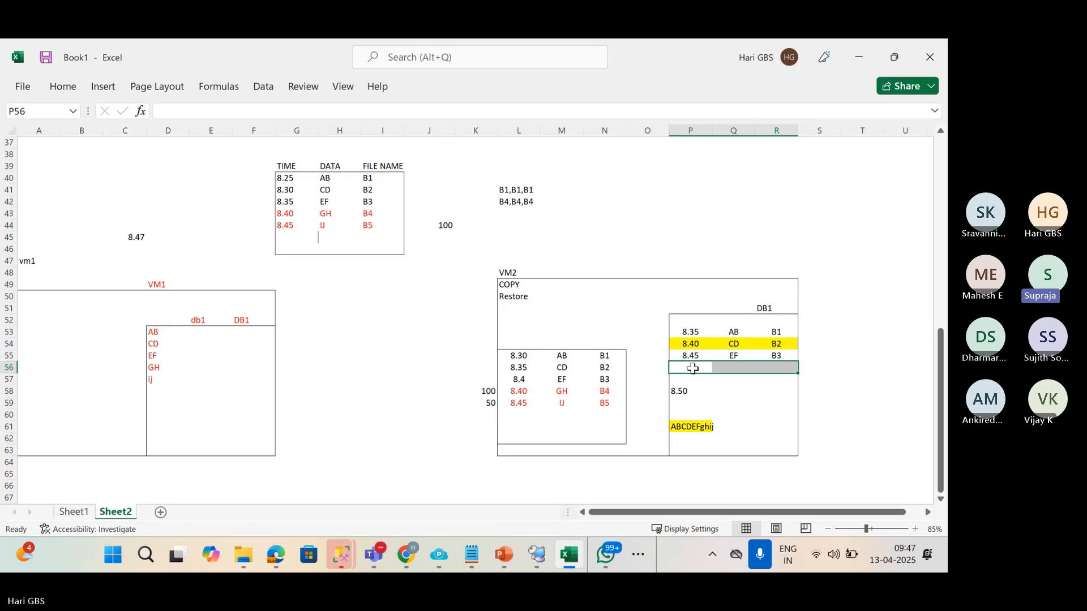
# Type b4 in cell R56 under B3 in DB1's file list.
pyautogui.click(782, 367)
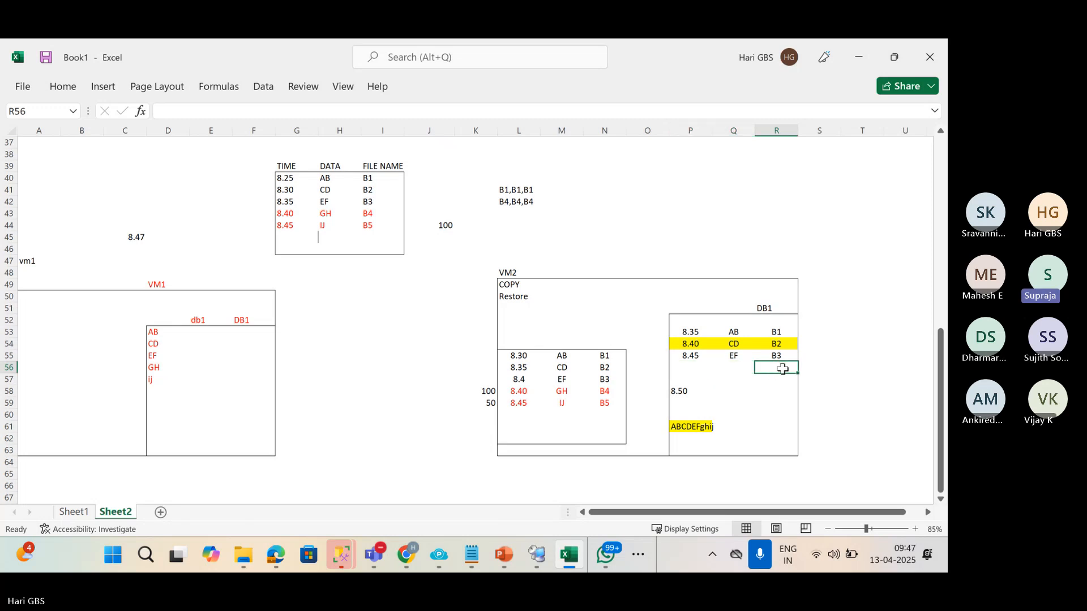
pyautogui.write('b4')
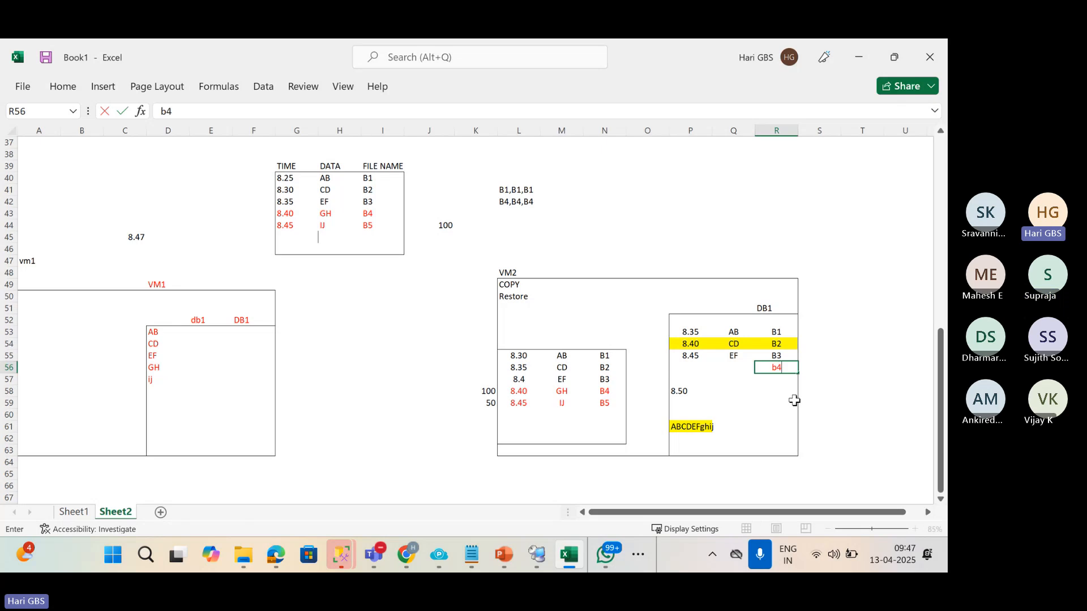
pyautogui.press('Return')
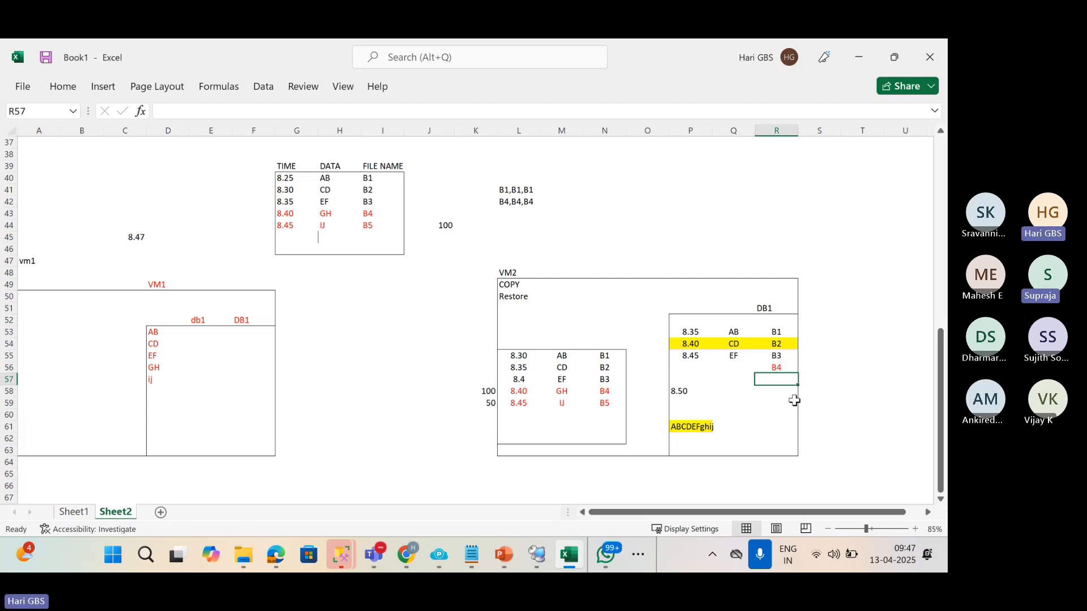
pyautogui.click(495, 402)
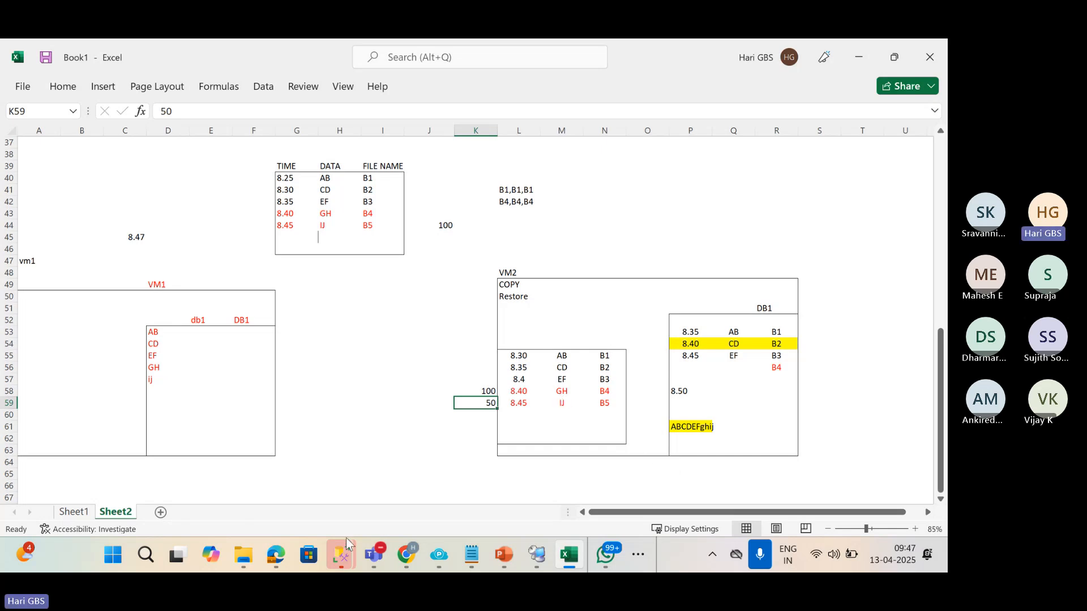
pyautogui.click(243, 555)
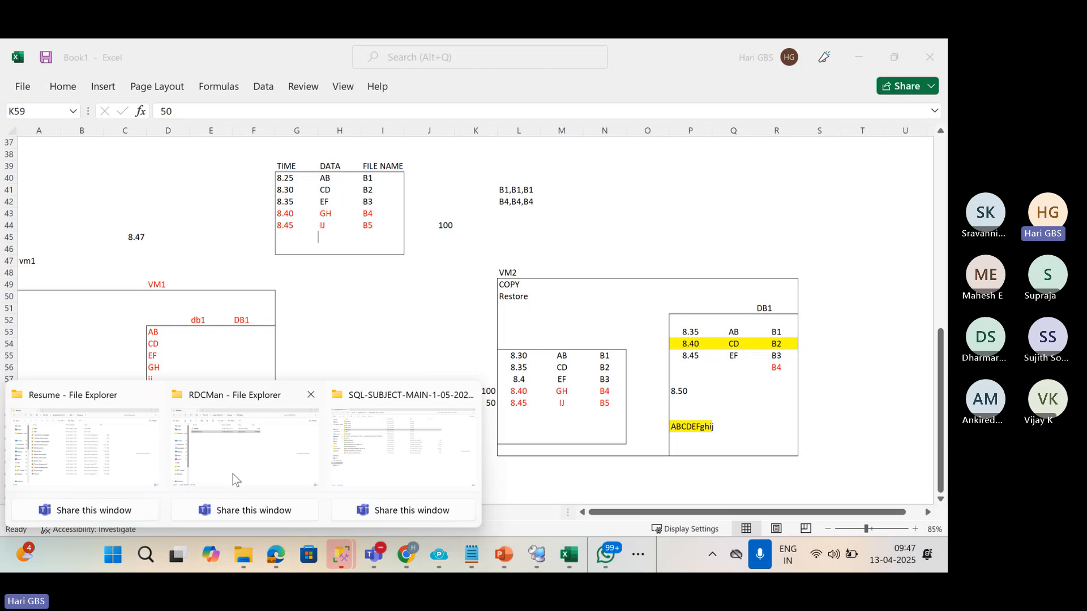
# In the VM2SQL session, locate Student_20250413031201.trn as the newest file in C:\LC2.
pyautogui.click(537, 554)
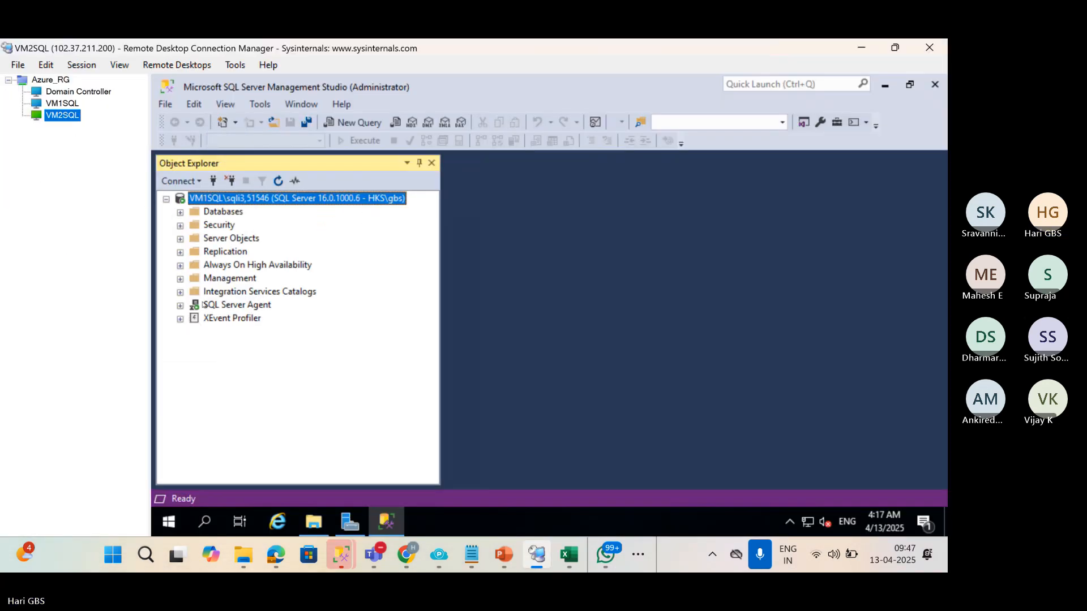
pyautogui.click(313, 521)
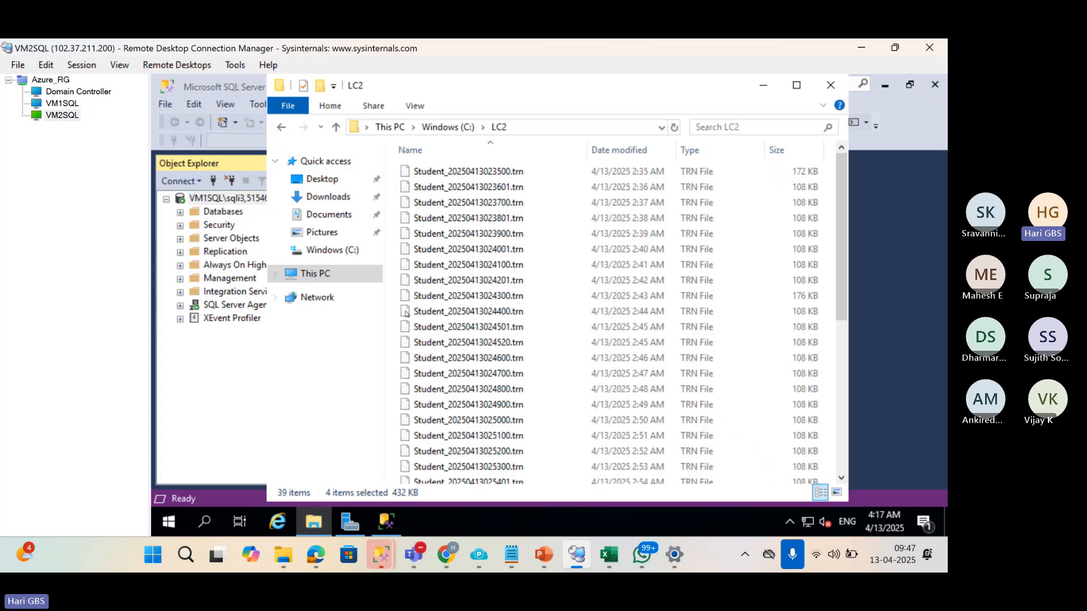
pyautogui.scroll(-6, 542, 310)
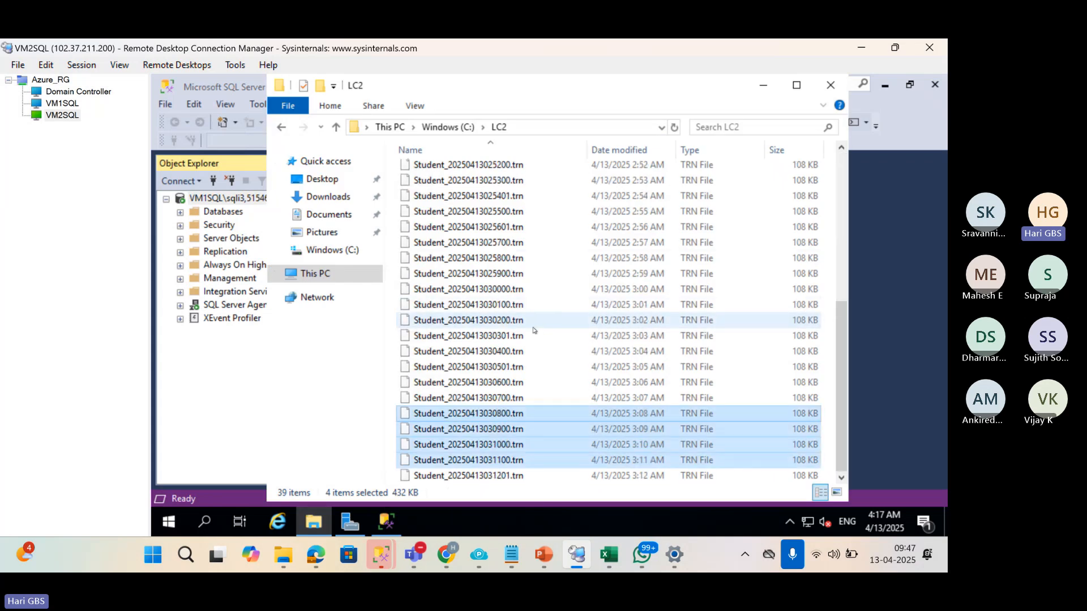
pyautogui.click(523, 480)
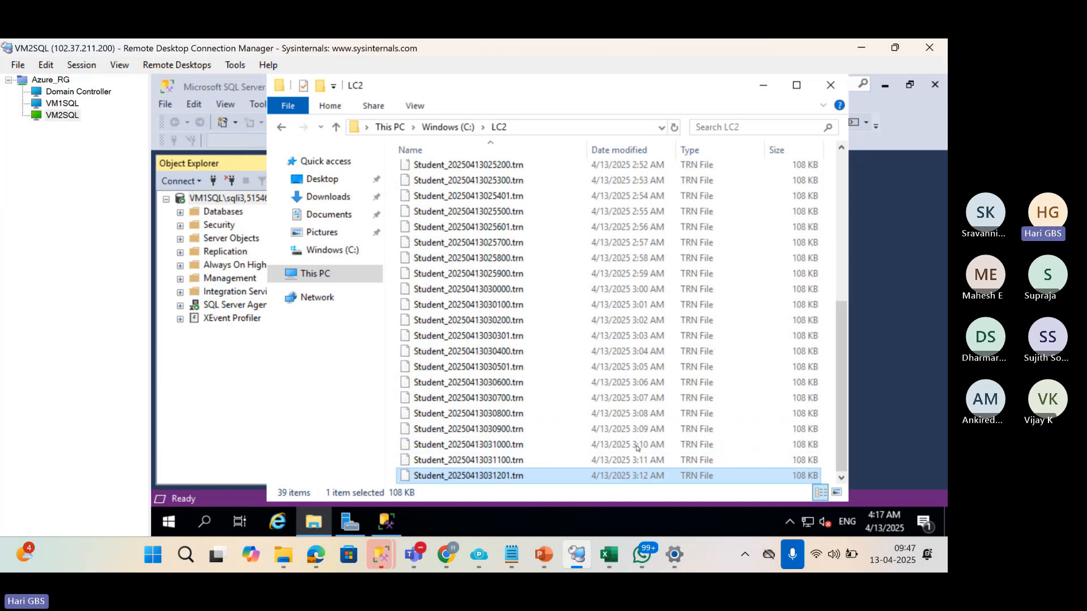
pyautogui.click(636, 414)
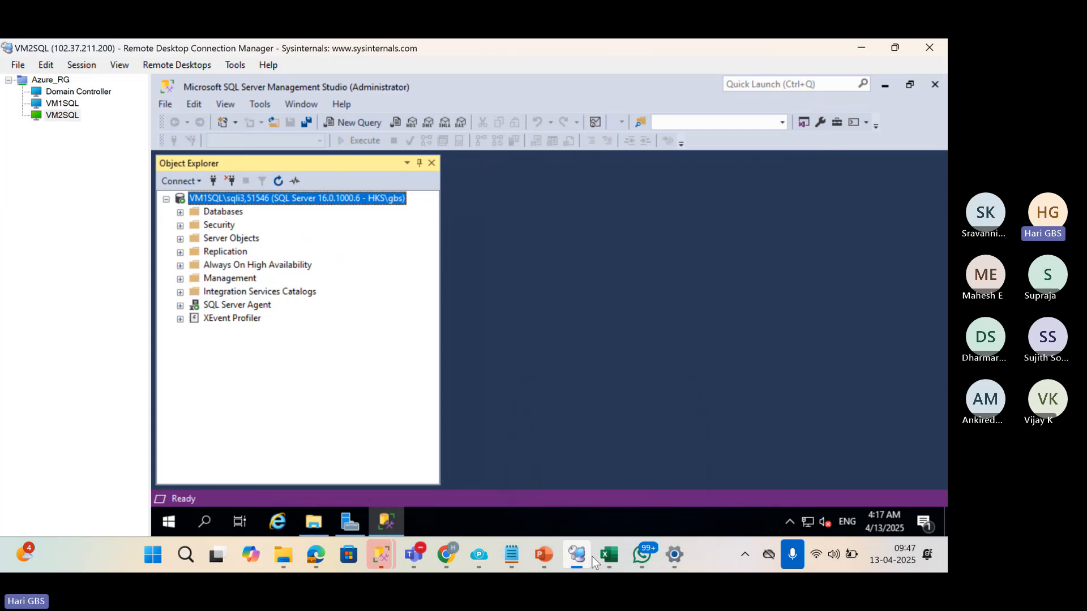
# Copy the file name Student_20250413031201.trn from LC2 and return to Excel.
pyautogui.click(620, 559)
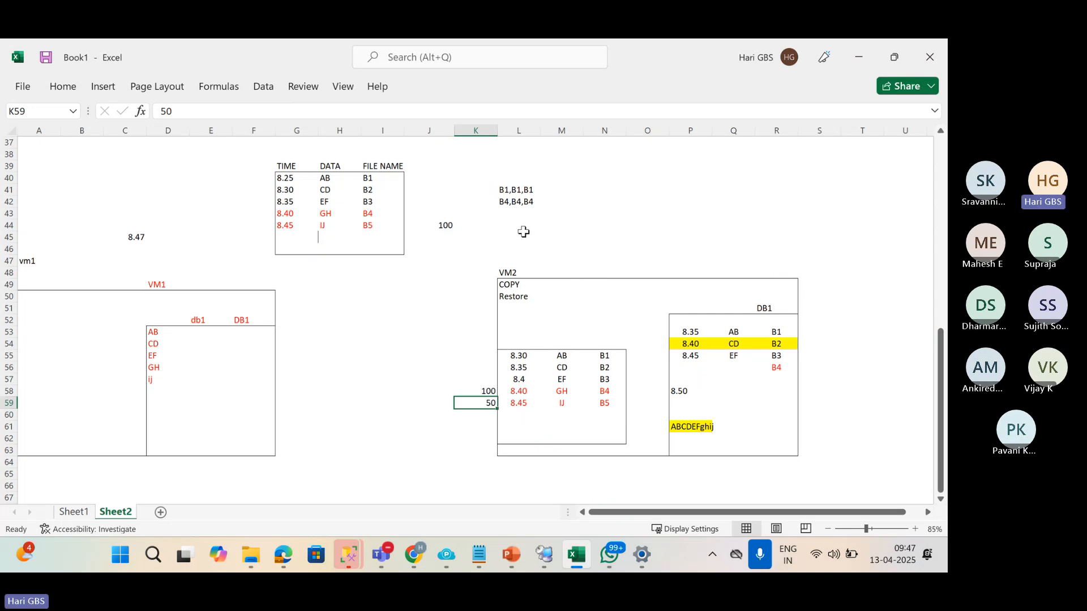
pyautogui.hotkey('alt', 'Tab')
pyautogui.hotkey('alt', 'Tab')
pyautogui.hotkey('alt', 'Tab')
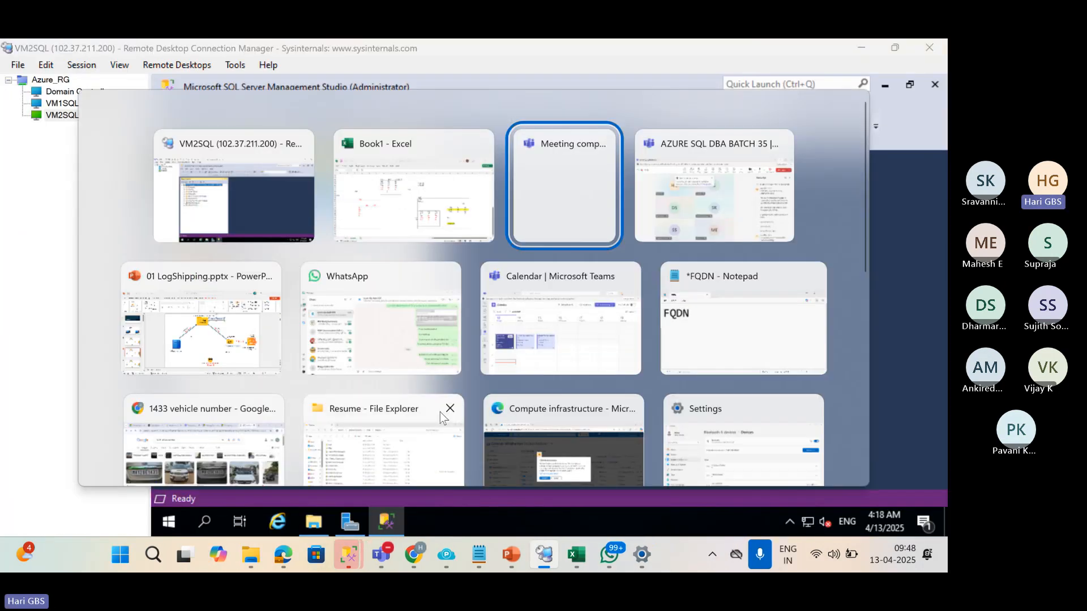
pyautogui.click(577, 555)
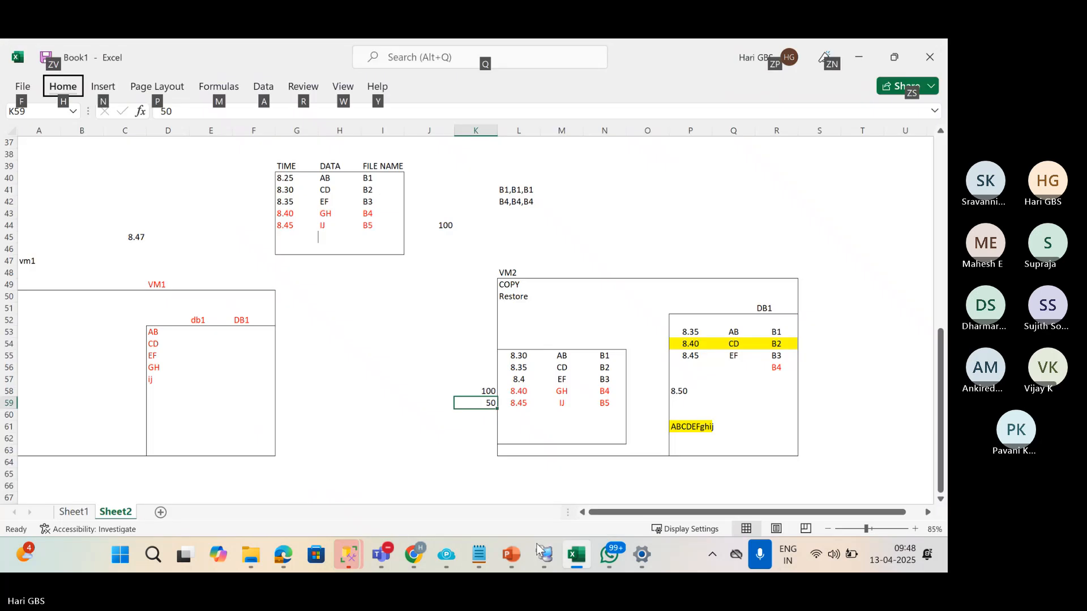
pyautogui.hotkey('alt', 'Tab')
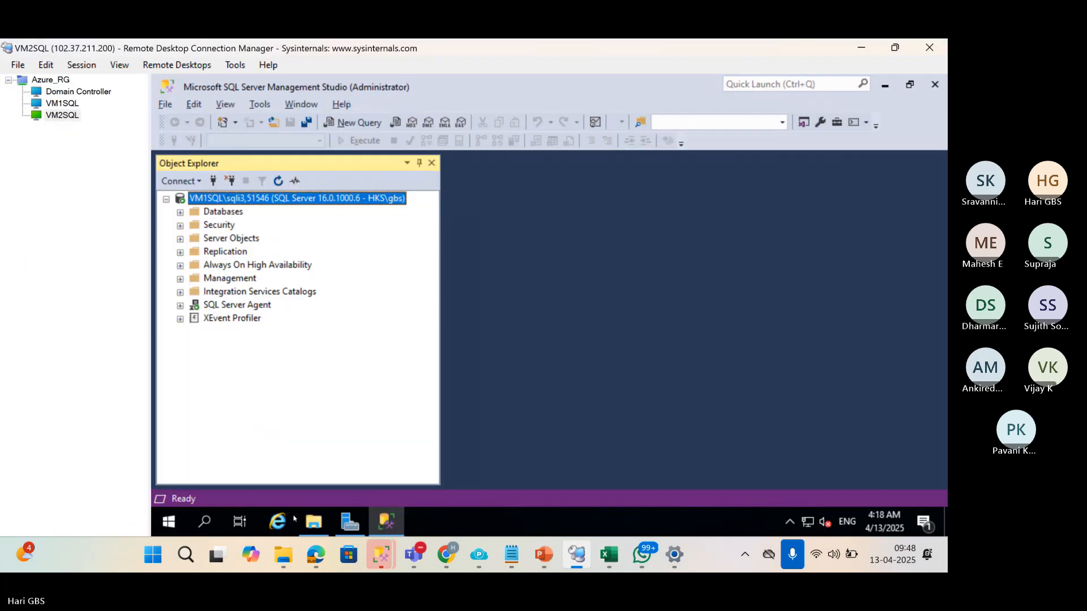
pyautogui.click(313, 521)
pyautogui.click(443, 478)
pyautogui.hotkey('ctrl', 'c')
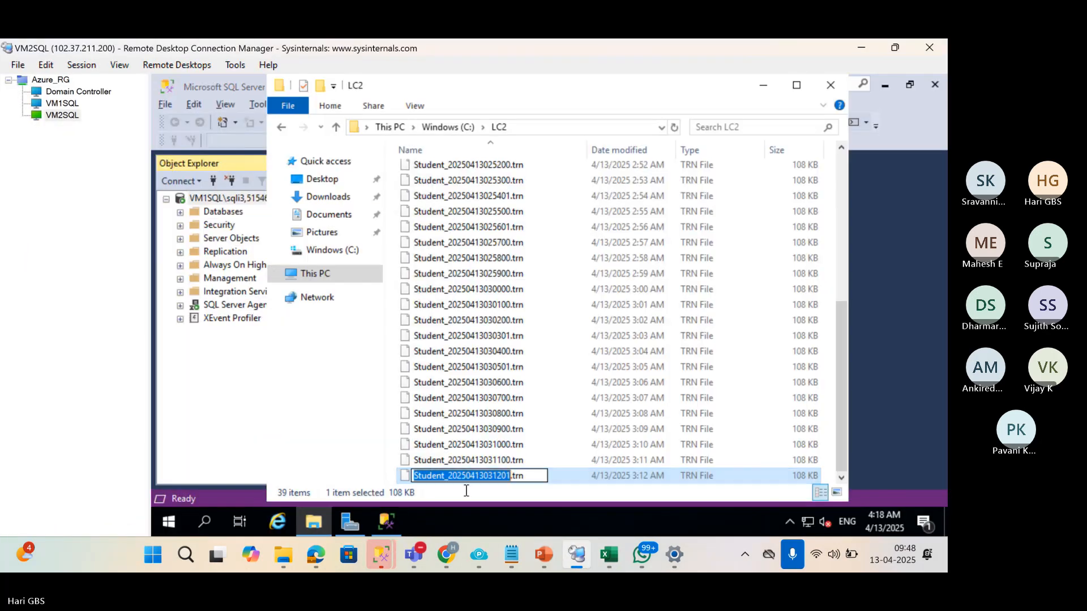
pyautogui.press('Escape')
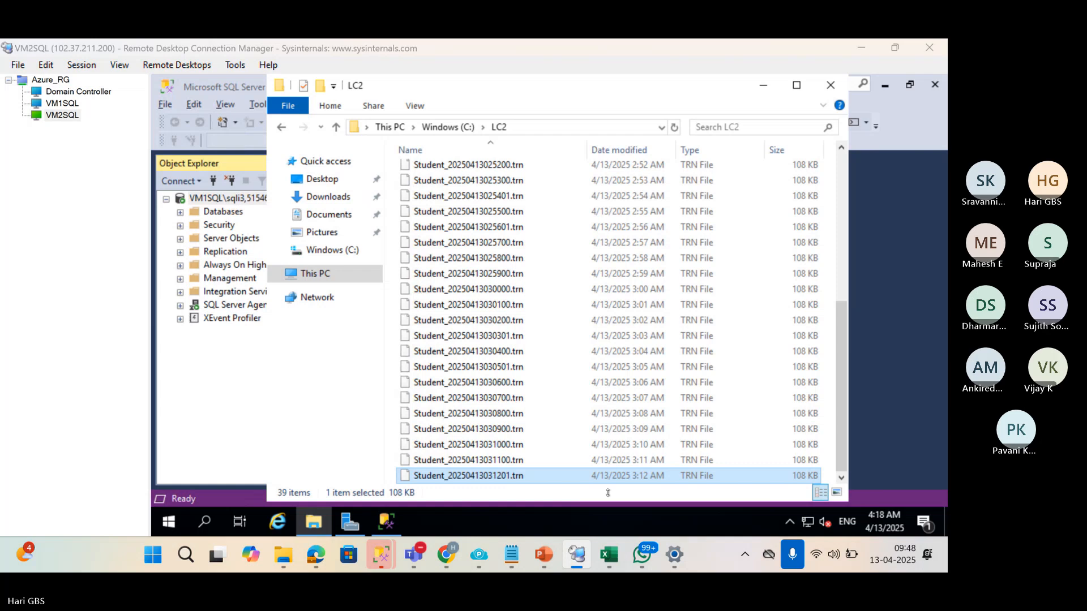
pyautogui.hotkey('alt', 'Tab')
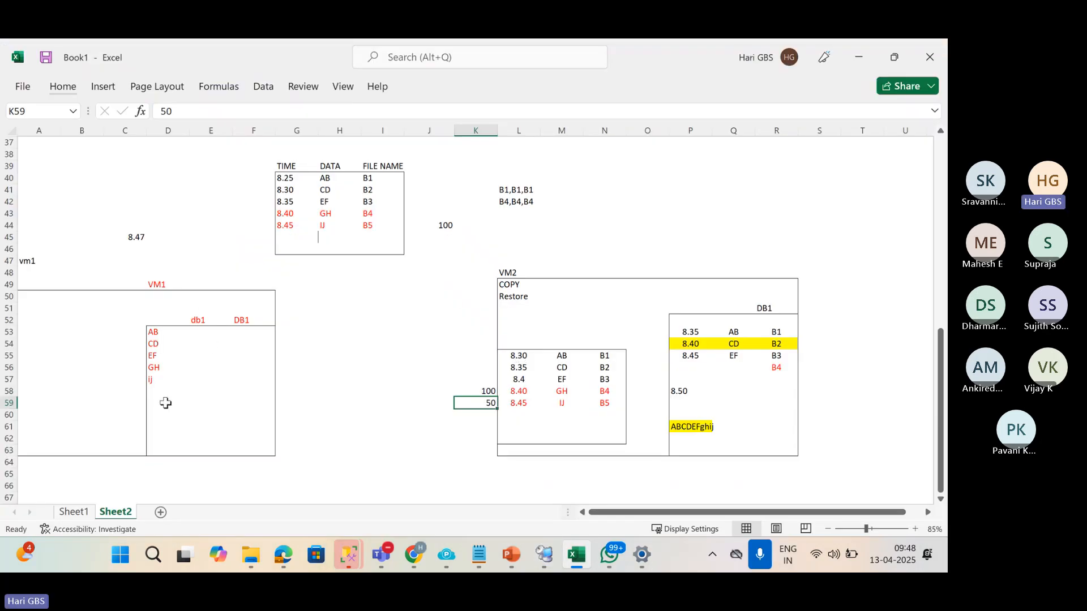
# Paste the copied file name over B5 in I44 and widen column I.
pyautogui.click(365, 237)
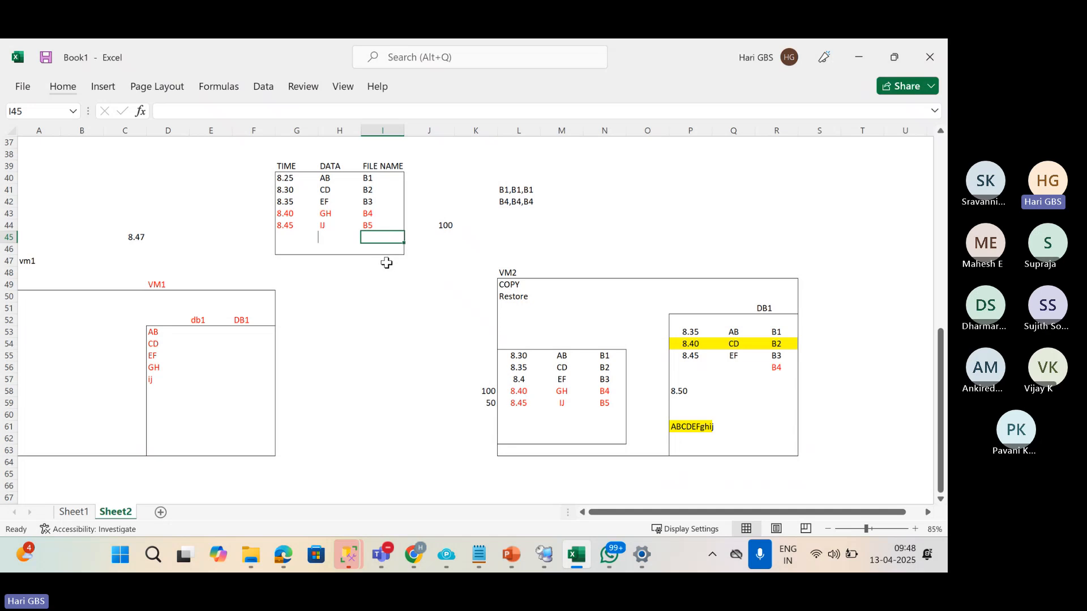
pyautogui.press('Up')
pyautogui.press('Left')
pyautogui.press('Left')
pyautogui.press('Left')
pyautogui.press('Right')
pyautogui.press('Right')
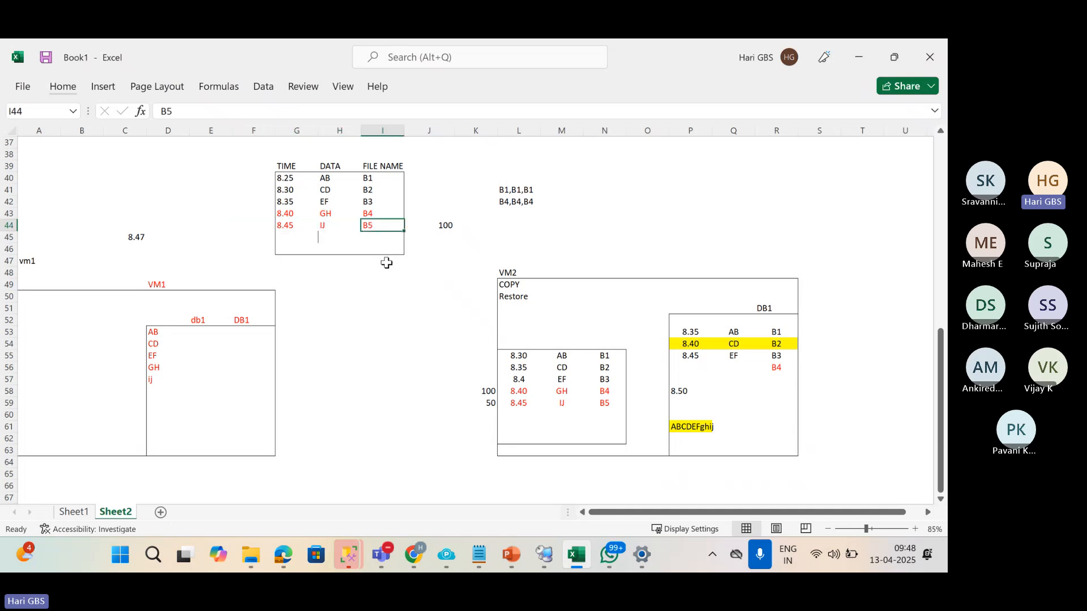
pyautogui.hotkey('ctrl', 'v')
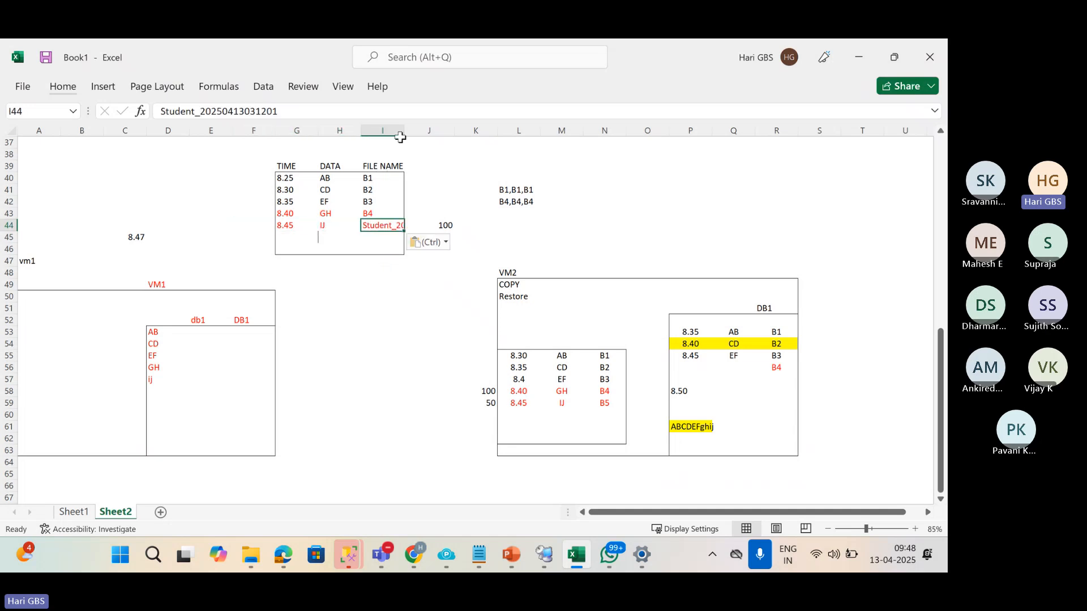
pyautogui.doubleClick(402, 133)
pyautogui.moveTo(404, 130); pyautogui.dragTo(513, 130)
# Complete I44 as Student_20250413031201.TRN and copy the cell.
pyautogui.doubleClick(475, 223)
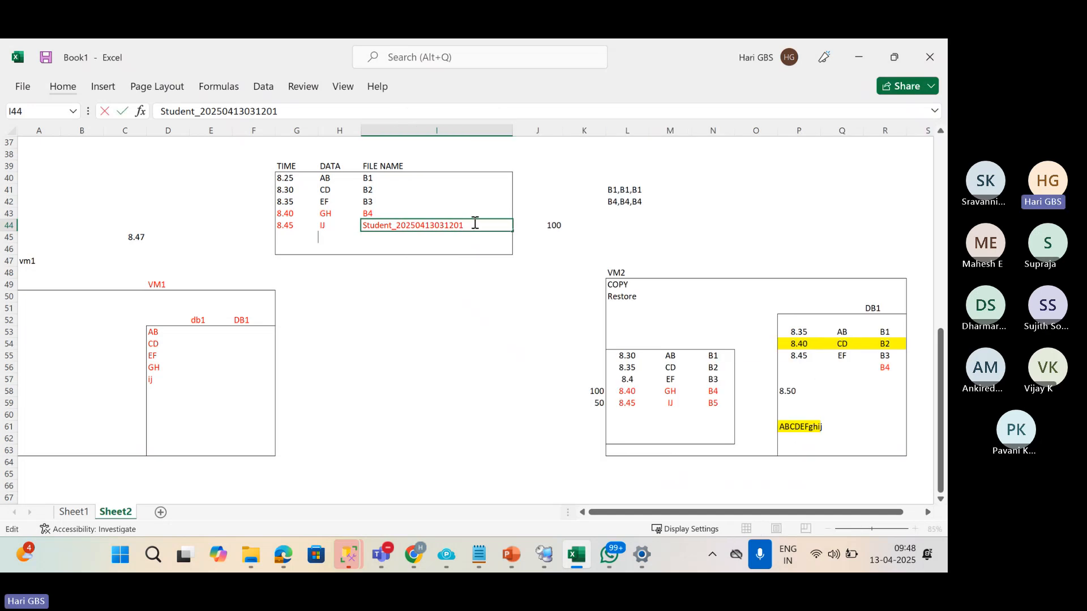
pyautogui.press('Return')
pyautogui.click(475, 222)
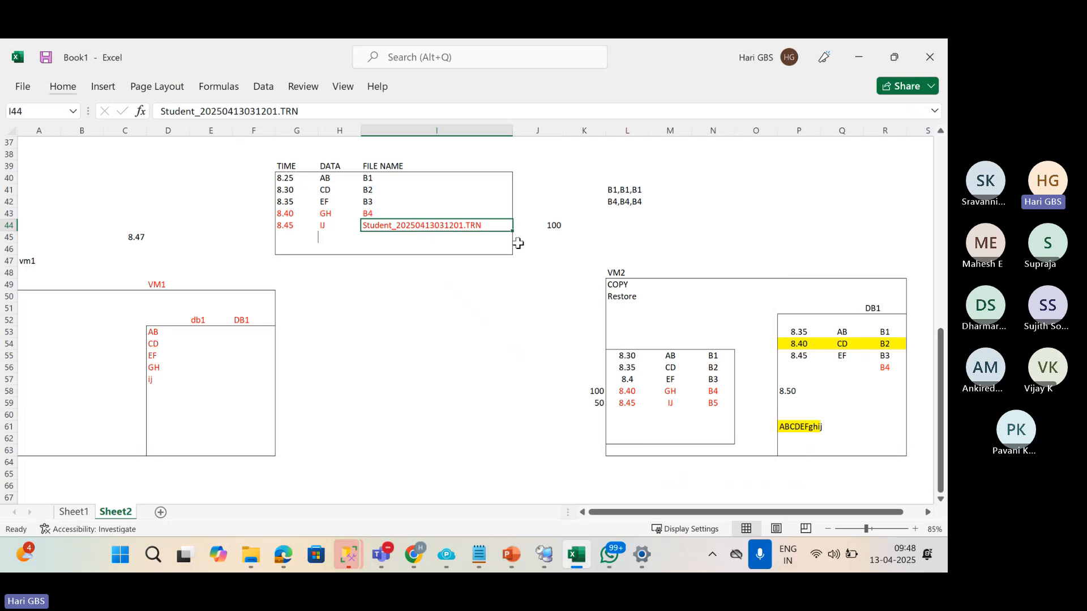
pyautogui.hotkey('ctrl', 'c')
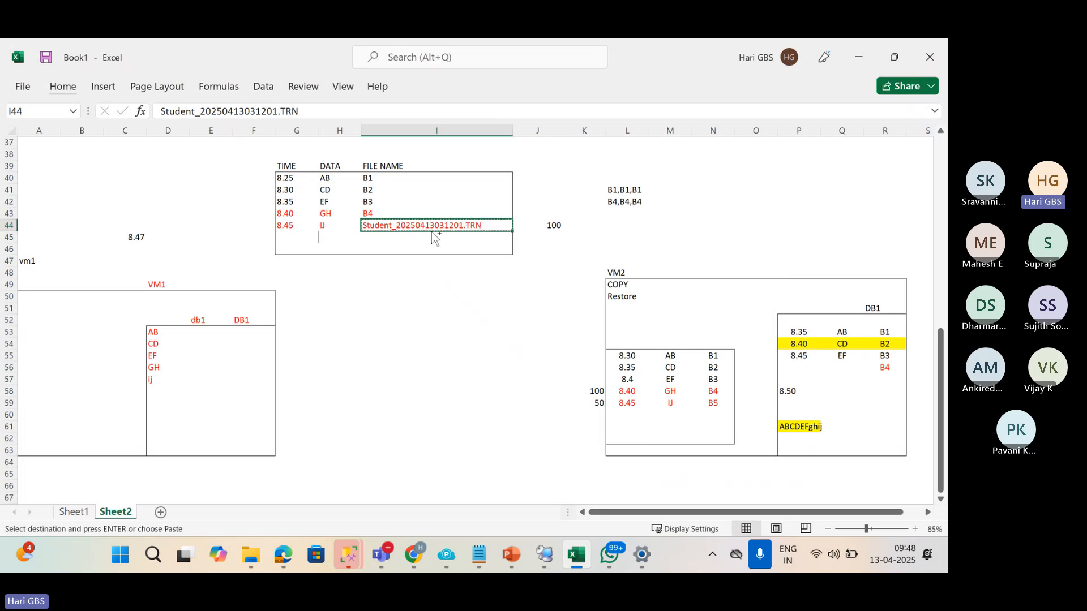
pyautogui.click(620, 406)
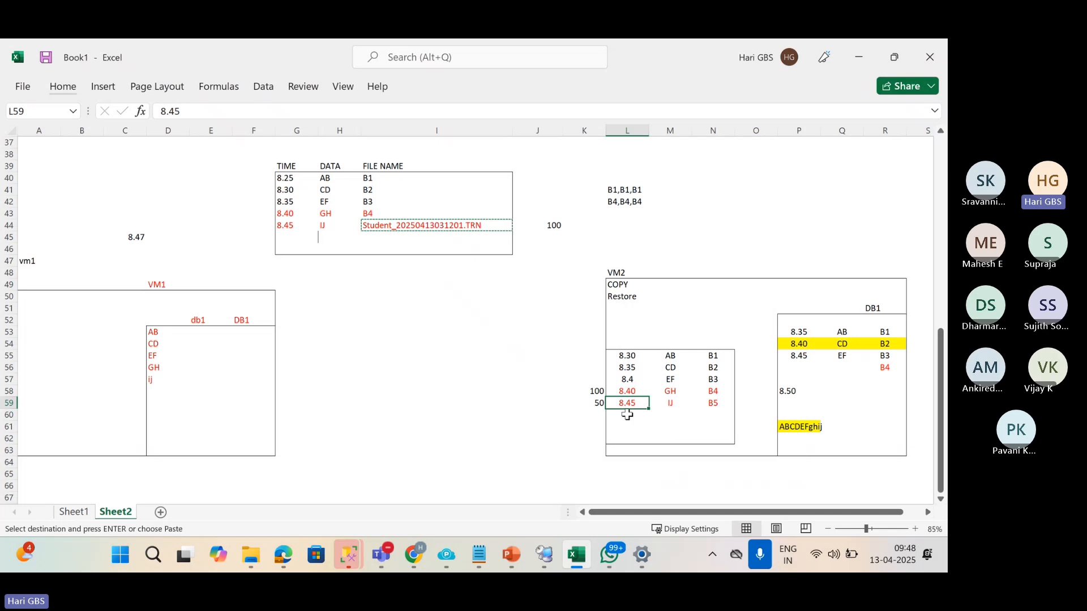
# Paste the file name into N59, autofit column N and change its extension to .wrk.
pyautogui.click(710, 407)
pyautogui.hotkey('ctrl', 'v')
pyautogui.press('Escape')
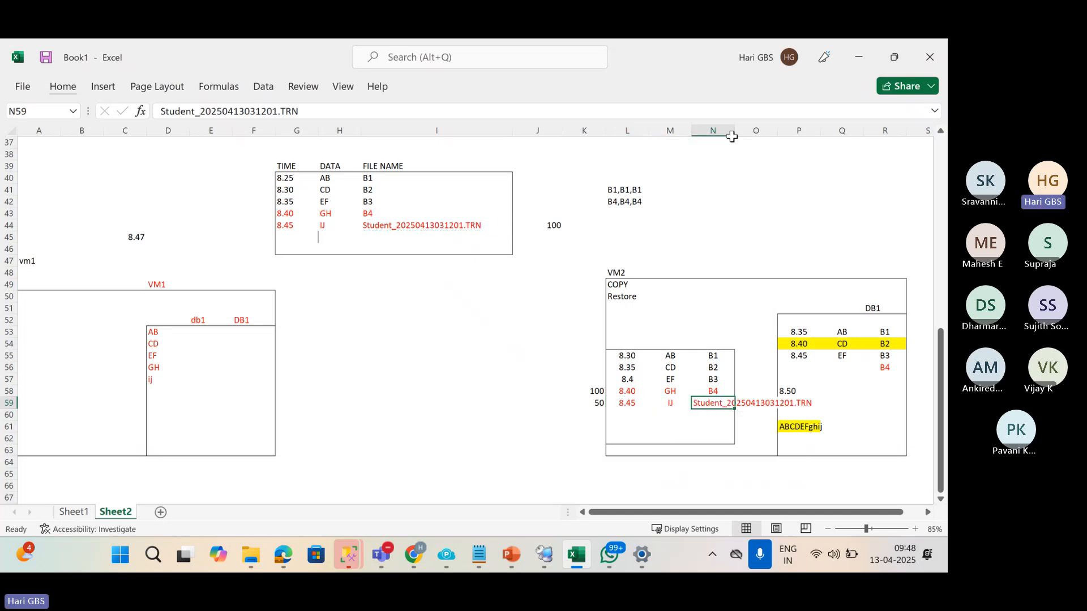
pyautogui.doubleClick(736, 130)
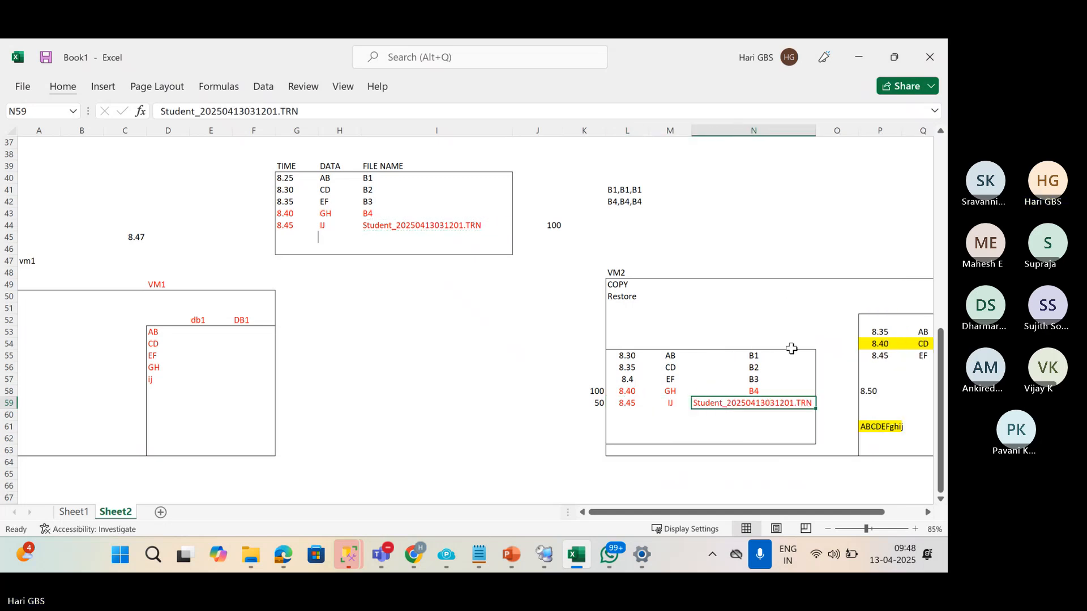
pyautogui.doubleClick(803, 406)
pyautogui.moveTo(801, 405); pyautogui.dragTo(827, 404)
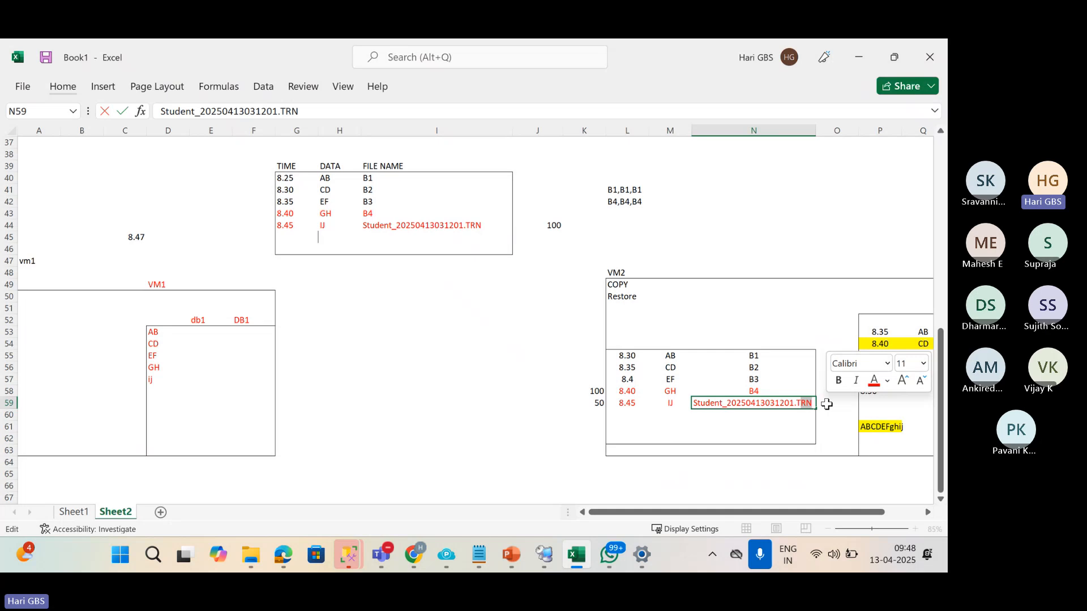
pyautogui.write('wrk')
pyautogui.press('Return')
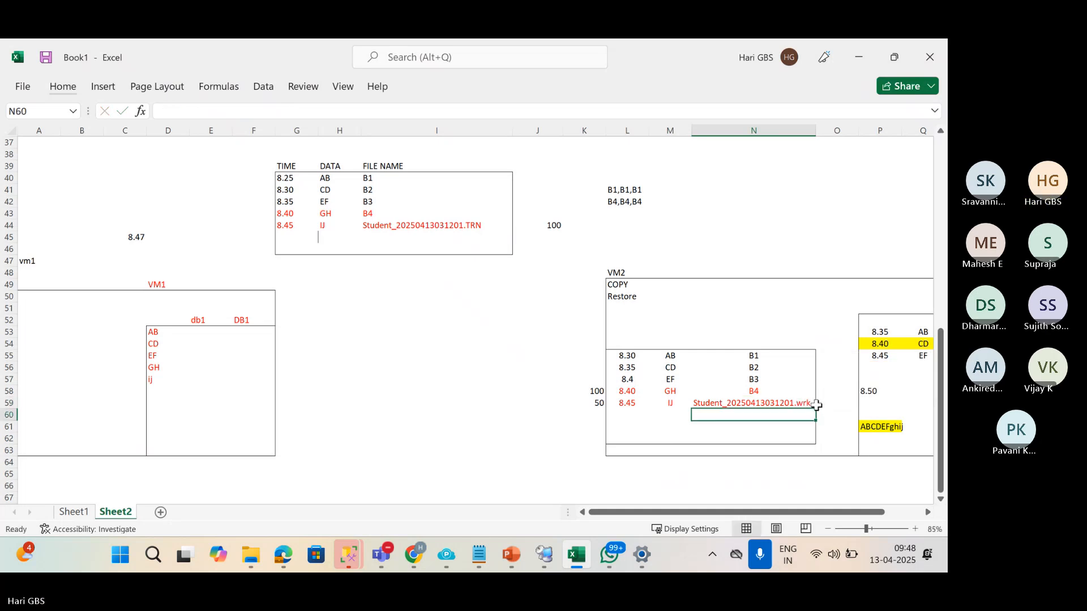
# Clear the old 100 and enter trial values 1, 2 and 4 in K59:K60.
pyautogui.click(595, 393)
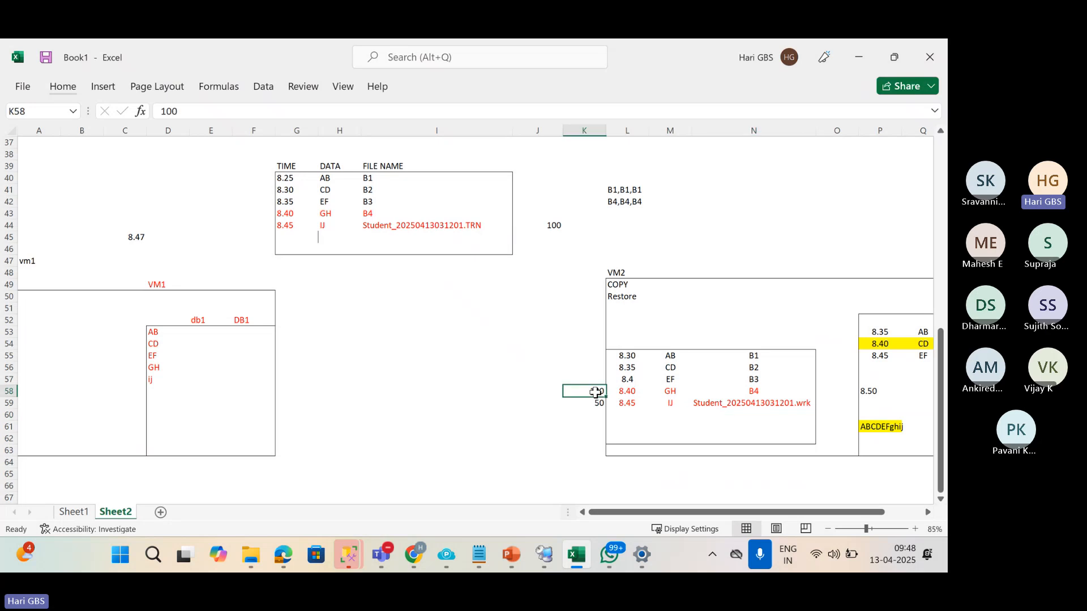
pyautogui.press('Delete')
pyautogui.click(471, 226)
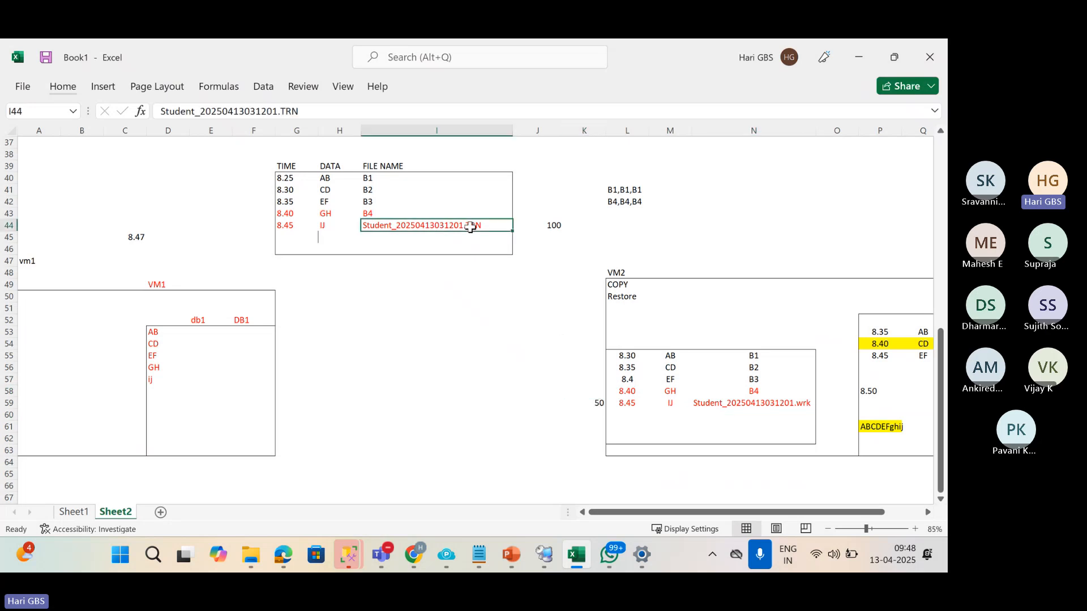
pyautogui.click(737, 403)
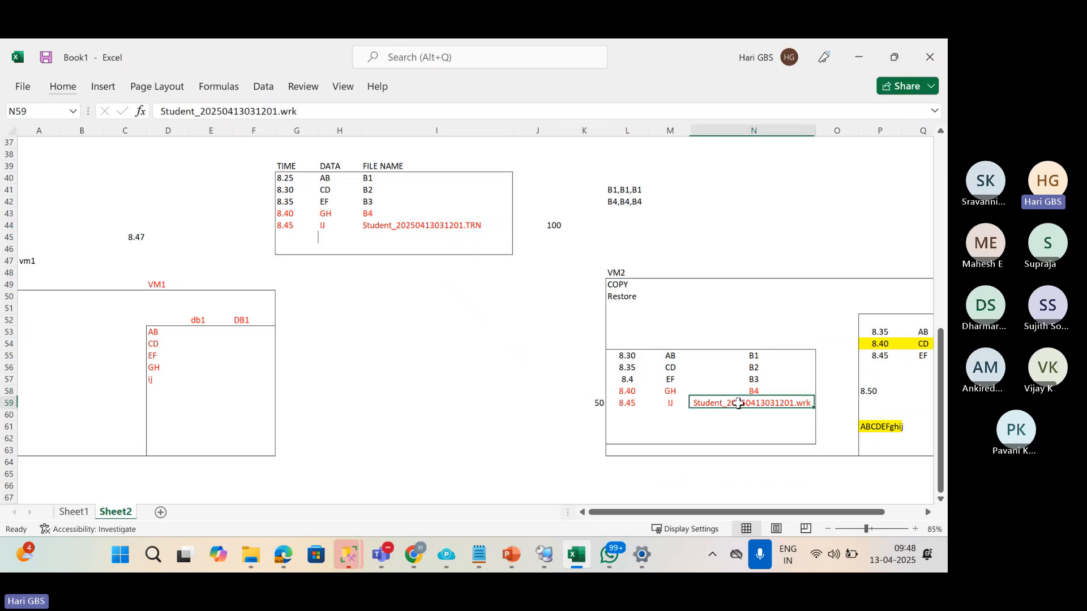
pyautogui.click(595, 401)
pyautogui.write('1')
pyautogui.press('Return')
pyautogui.write('2')
pyautogui.press('Return')
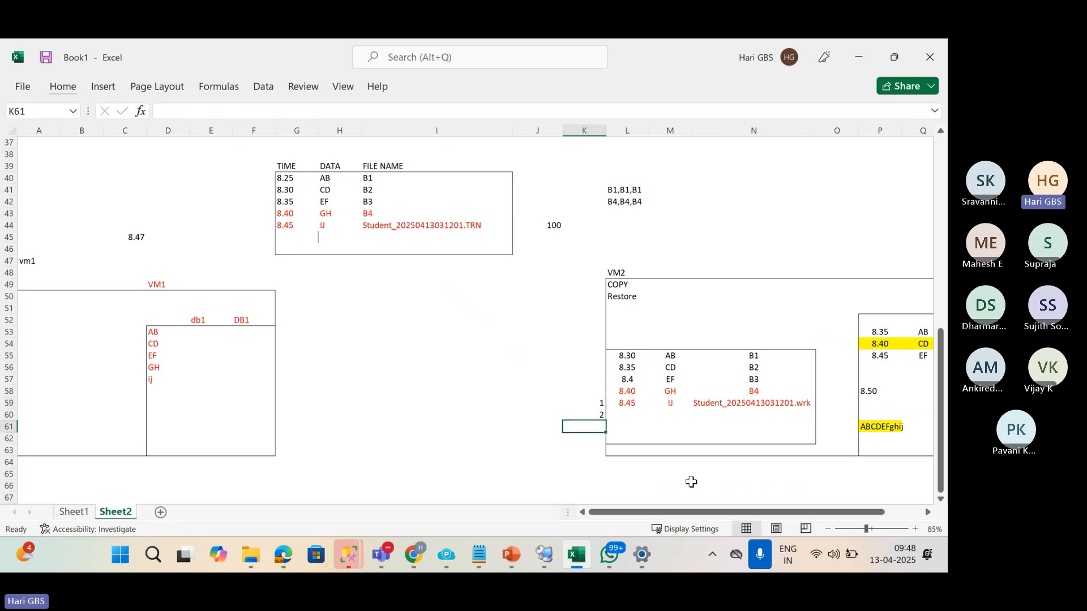
pyautogui.press('Up')
pyautogui.press('Up')
pyautogui.write('4')
pyautogui.press('Return')
pyautogui.write('4')
pyautogui.press('Return')
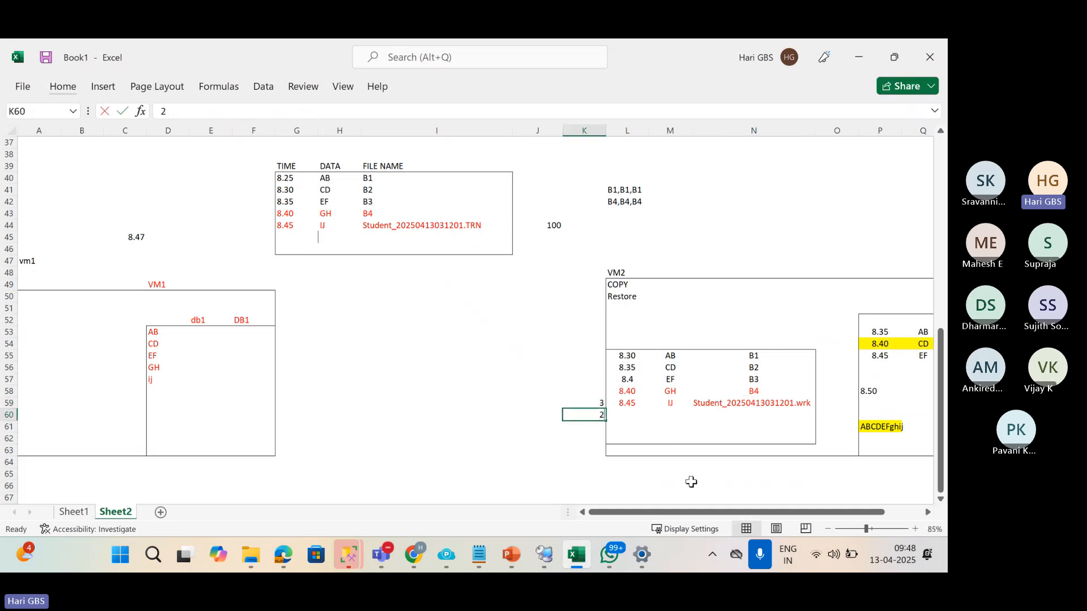
pyautogui.press('Up')
# Settle K59 at 100 beside the 8.45 IJ row, replacing 99.
pyautogui.hotkey('shift', 'Up')
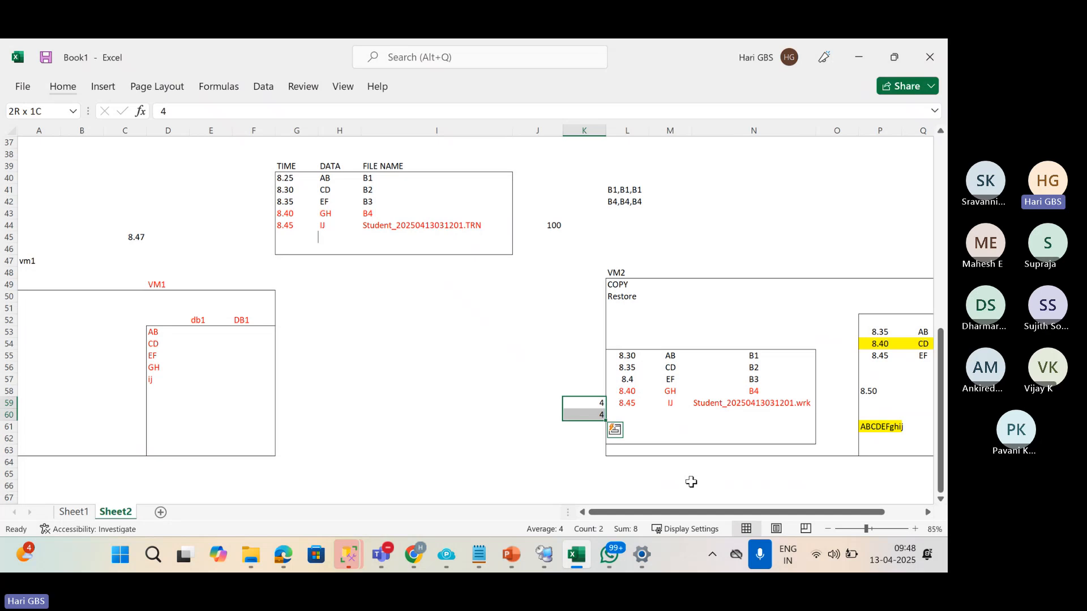
pyautogui.write('99')
pyautogui.press('Return')
pyautogui.press('Down')
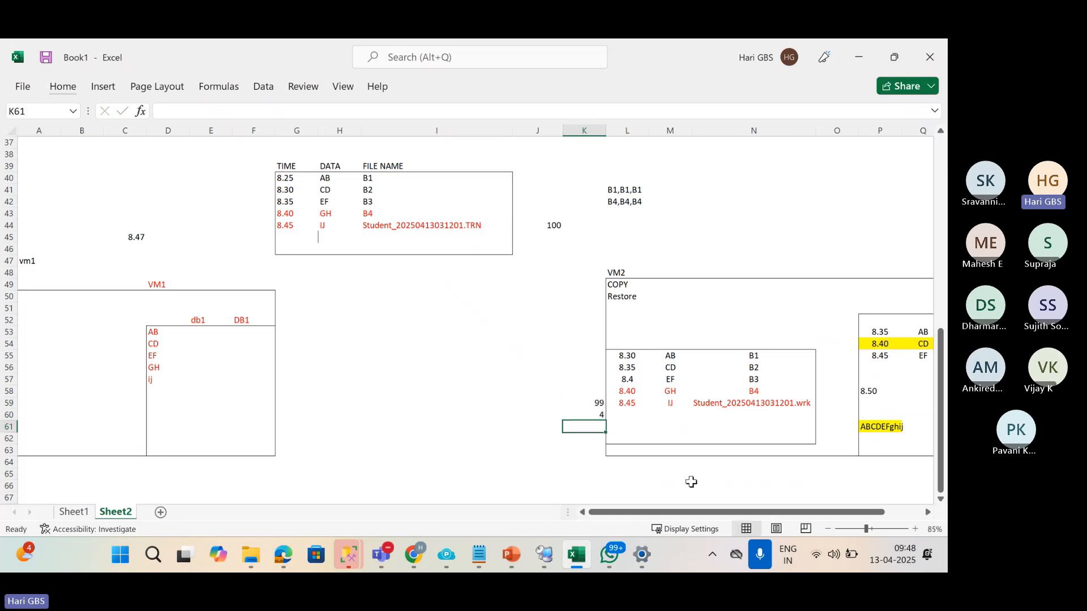
pyautogui.press('Up')
pyautogui.press('Up')
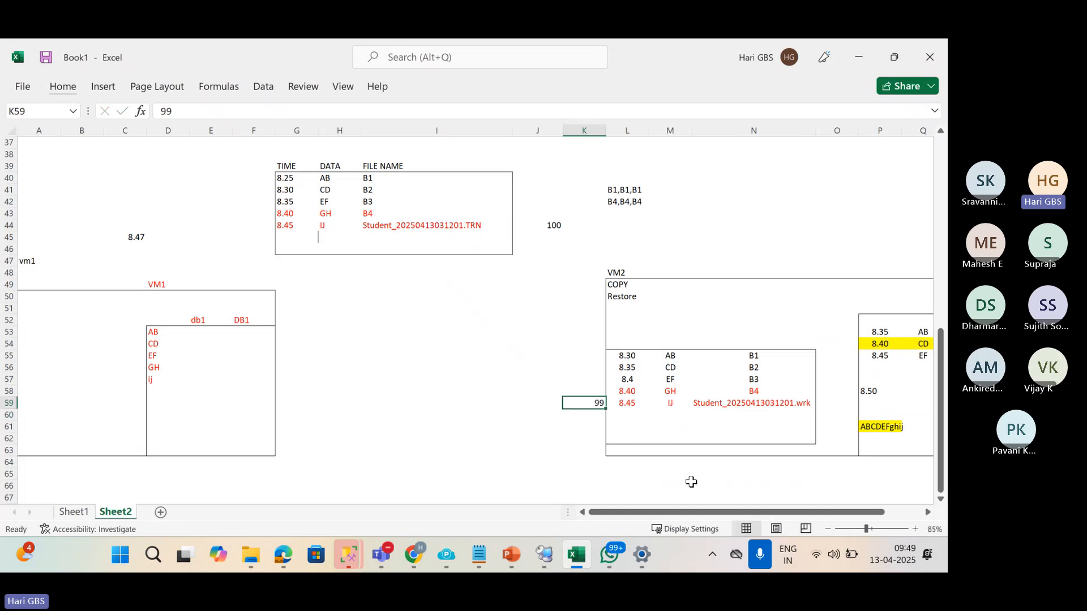
pyautogui.write('1')
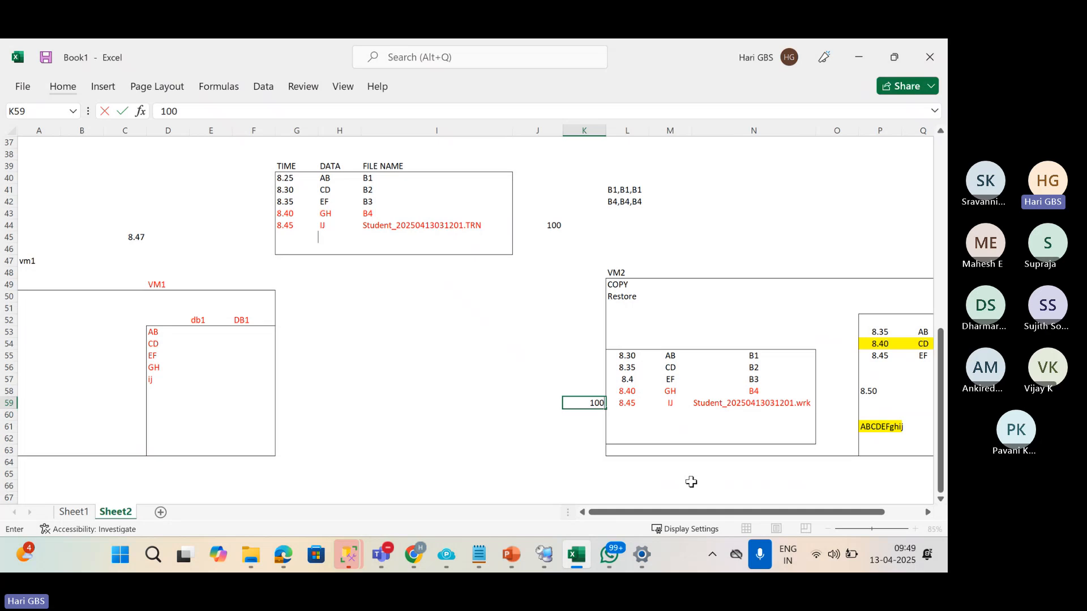
pyautogui.write('00')
pyautogui.press('Return')
# Change the N59 file name's extension to .trn.
pyautogui.press('Up')
pyautogui.press('Right')
pyautogui.press('Right')
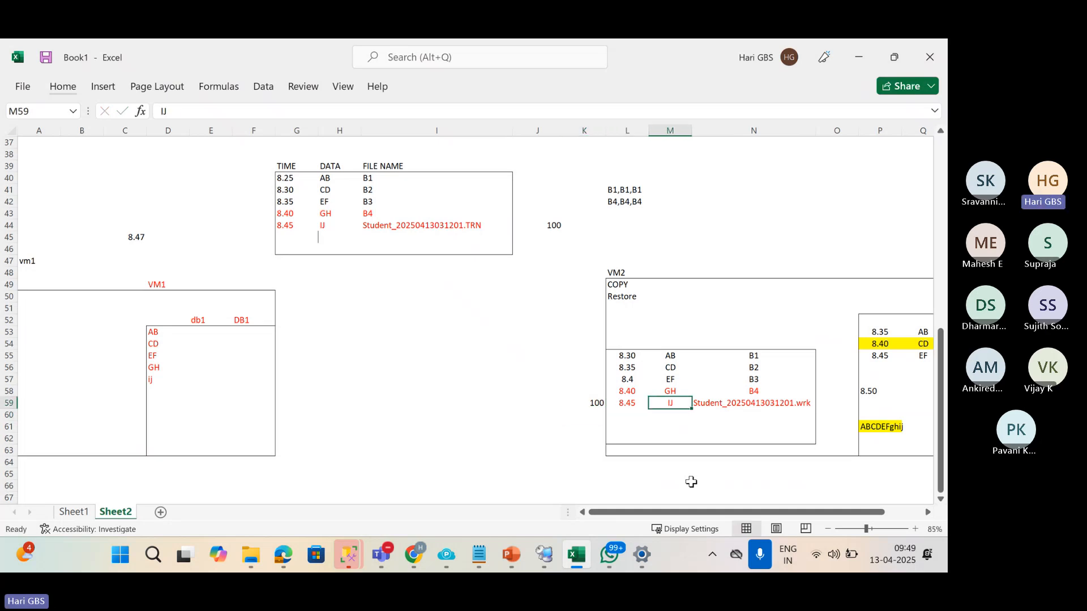
pyautogui.press('Right')
pyautogui.press('F2')
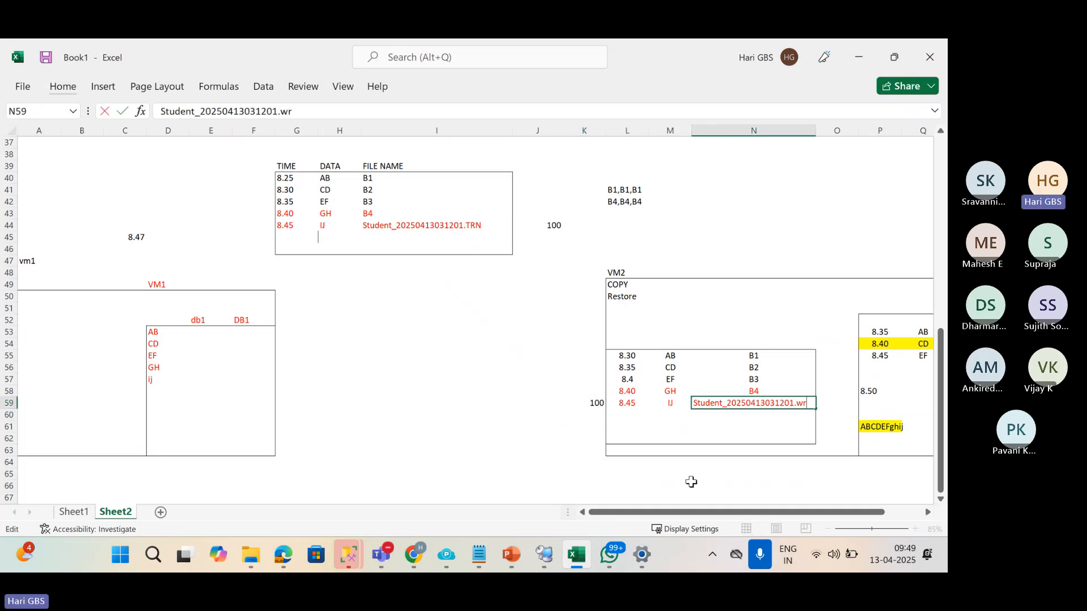
pyautogui.write('trn')
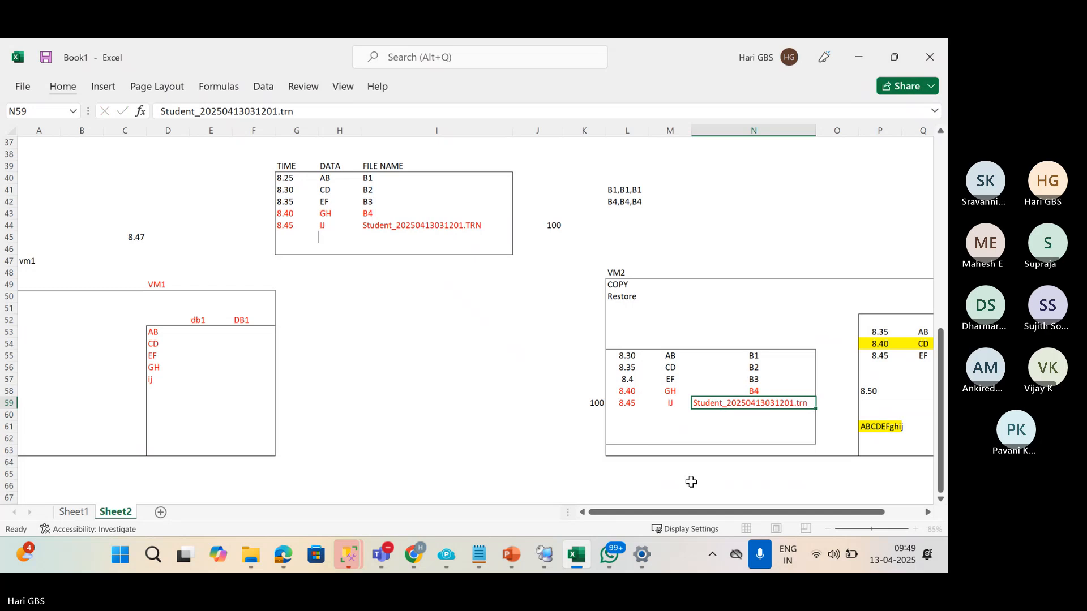
pyautogui.press('Return')
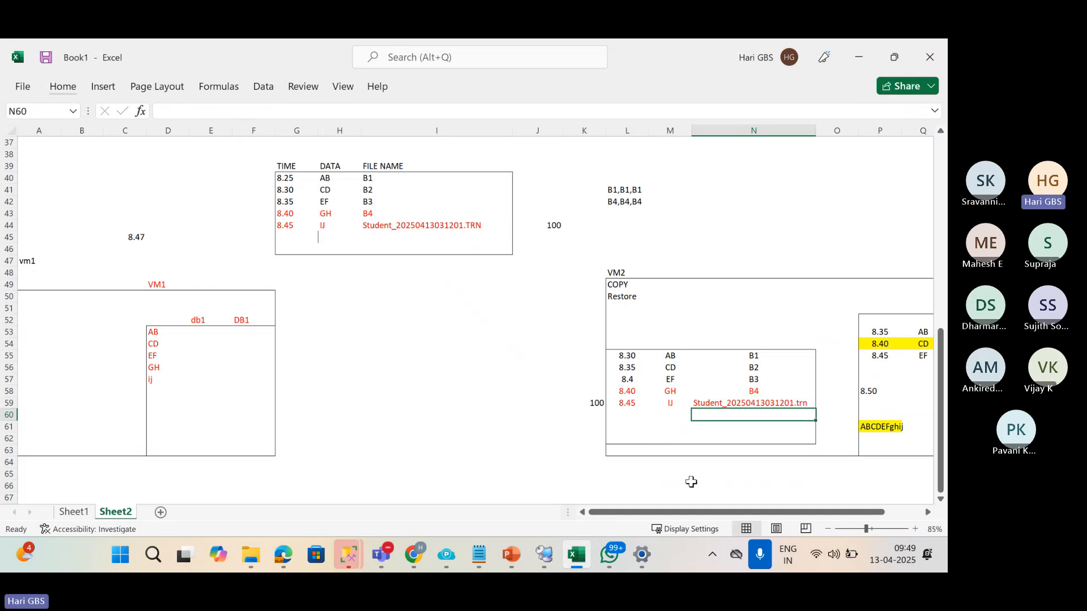
# Undo the extension change so N59 reads Student_20250413031201.wrk again.
pyautogui.hotkey('ctrl', 'z')
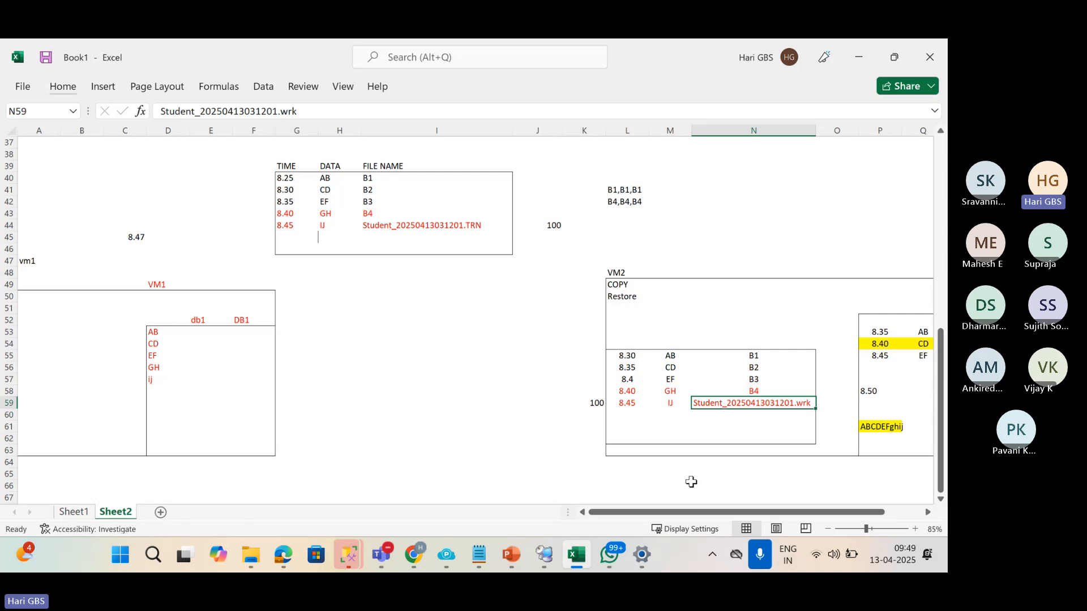
pyautogui.moveTo(759, 511); pyautogui.dragTo(796, 510)
pyautogui.click(814, 339)
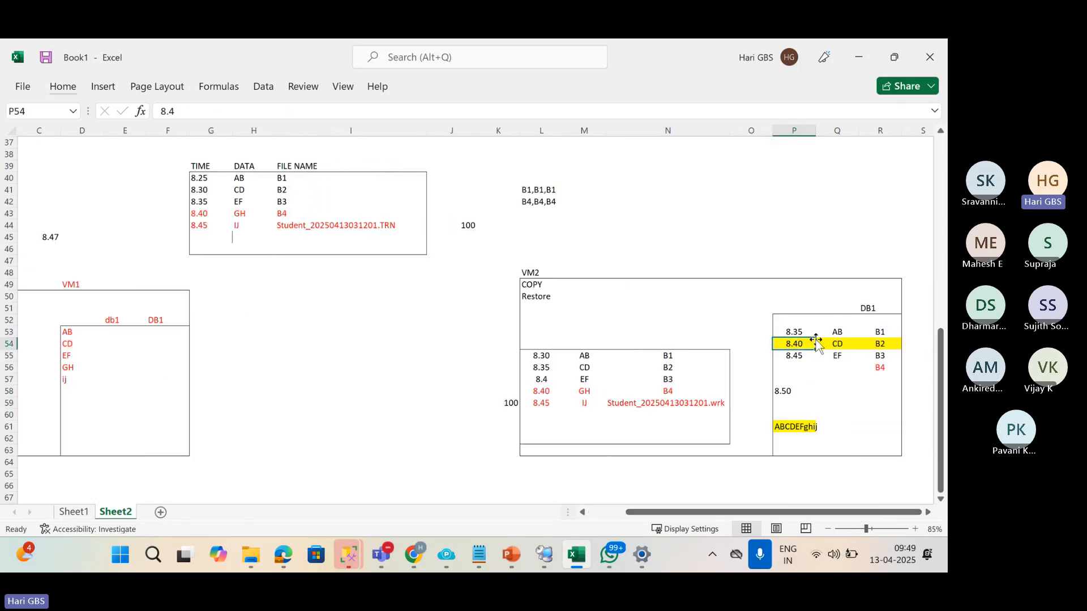
pyautogui.click(701, 401)
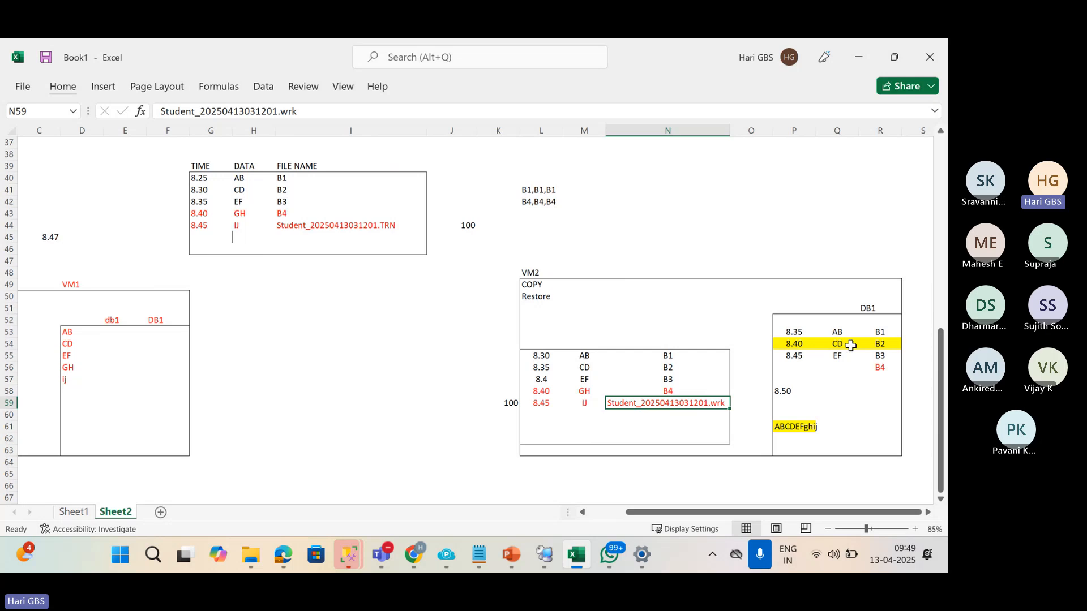
pyautogui.moveTo(671, 390); pyautogui.dragTo(668, 354)
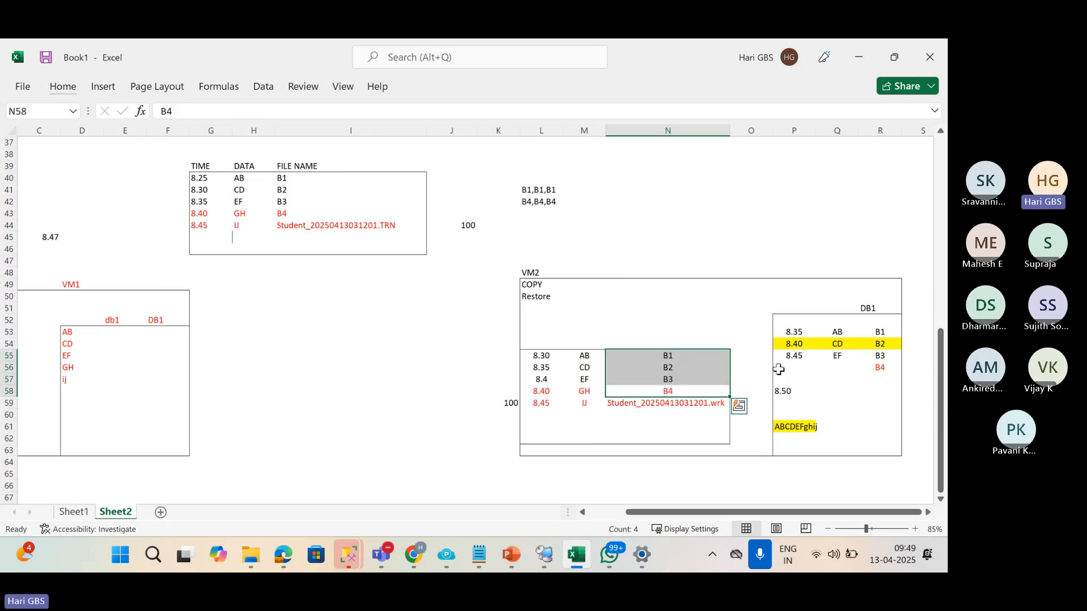
pyautogui.click(679, 406)
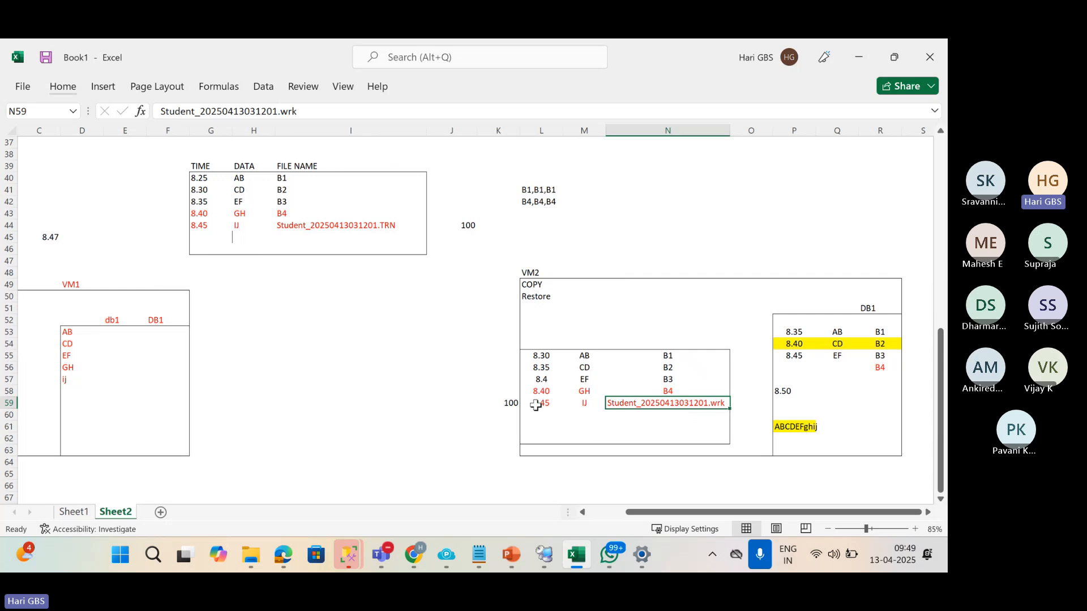
# Replace 100 in K59 with 'File is still copying' and autofit column K.
pyautogui.click(509, 404)
pyautogui.press('Delete')
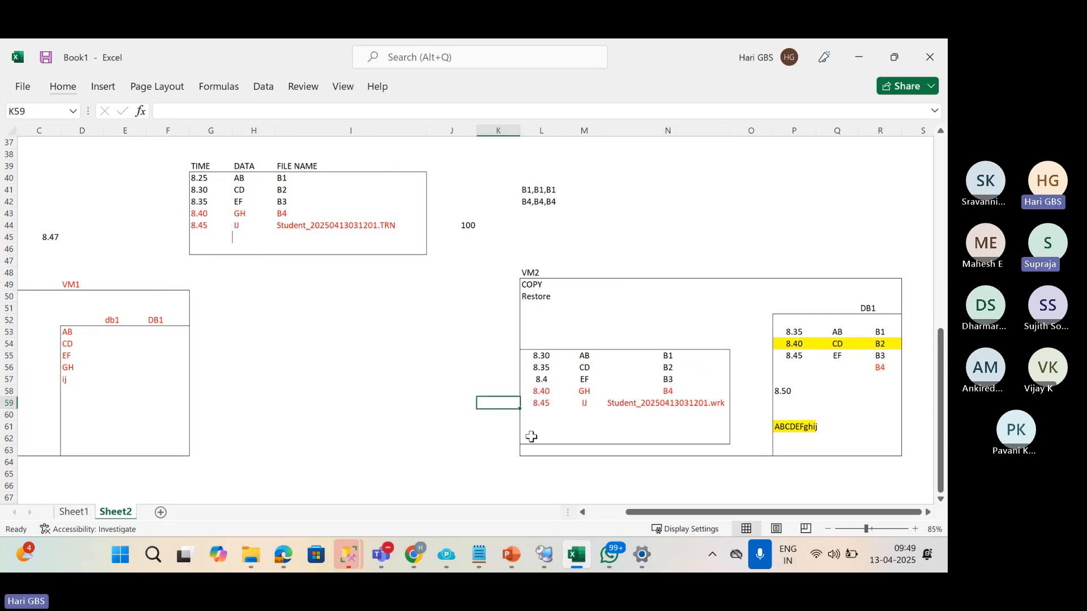
pyautogui.write('File is still')
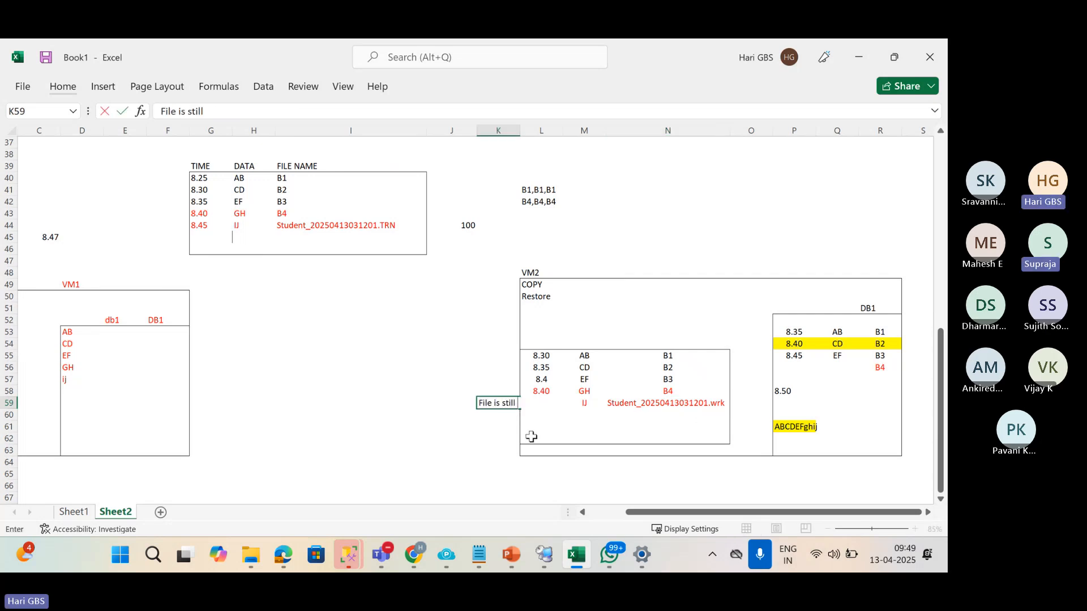
pyautogui.write(' copying')
pyautogui.press('Return')
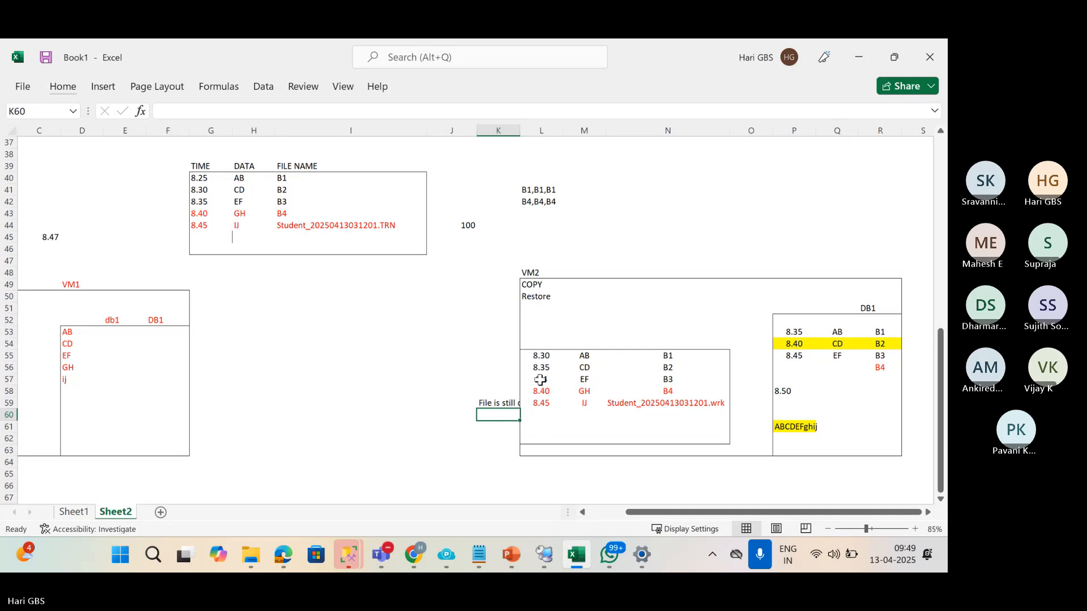
pyautogui.doubleClick(519, 131)
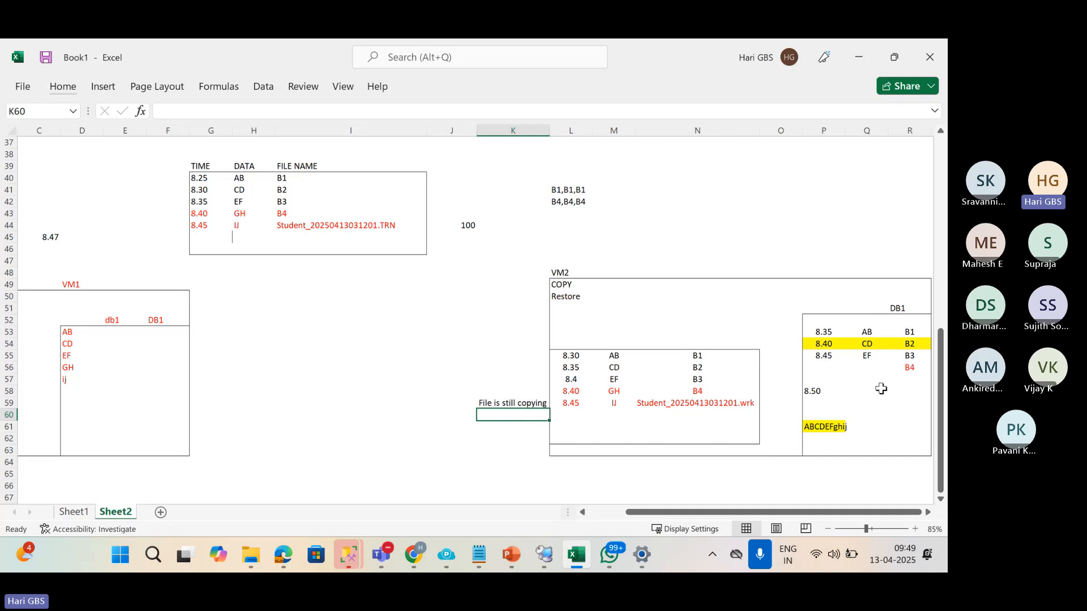
pyautogui.click(722, 407)
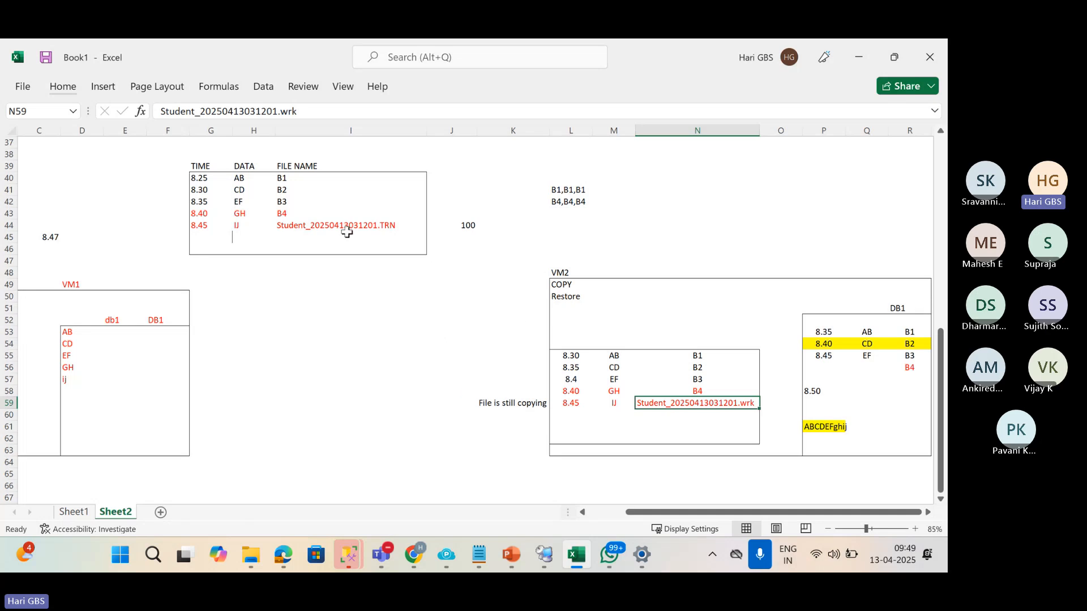
pyautogui.click(577, 369)
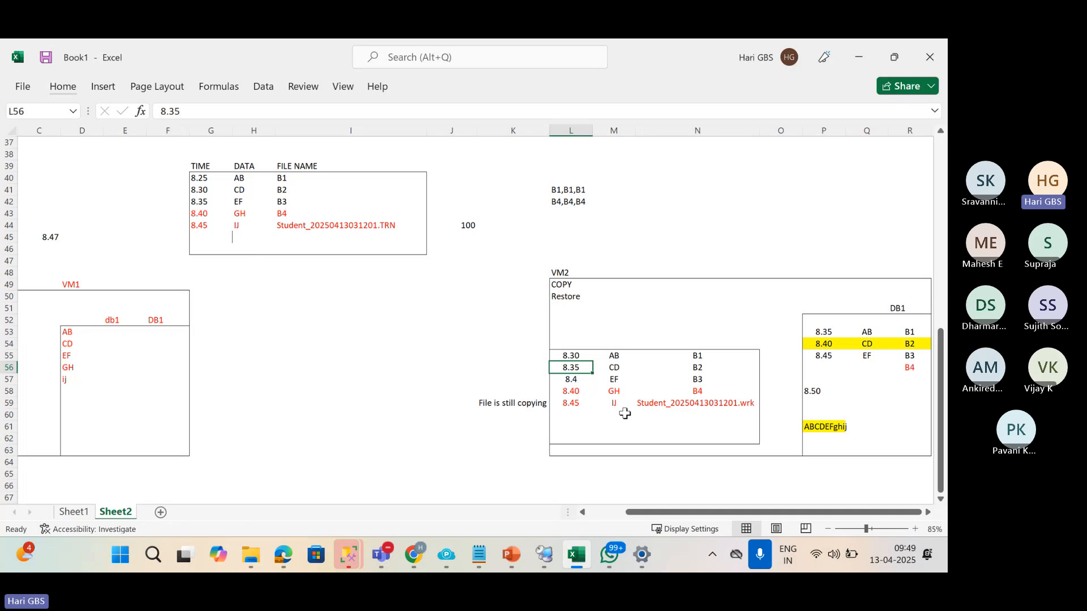
pyautogui.click(654, 408)
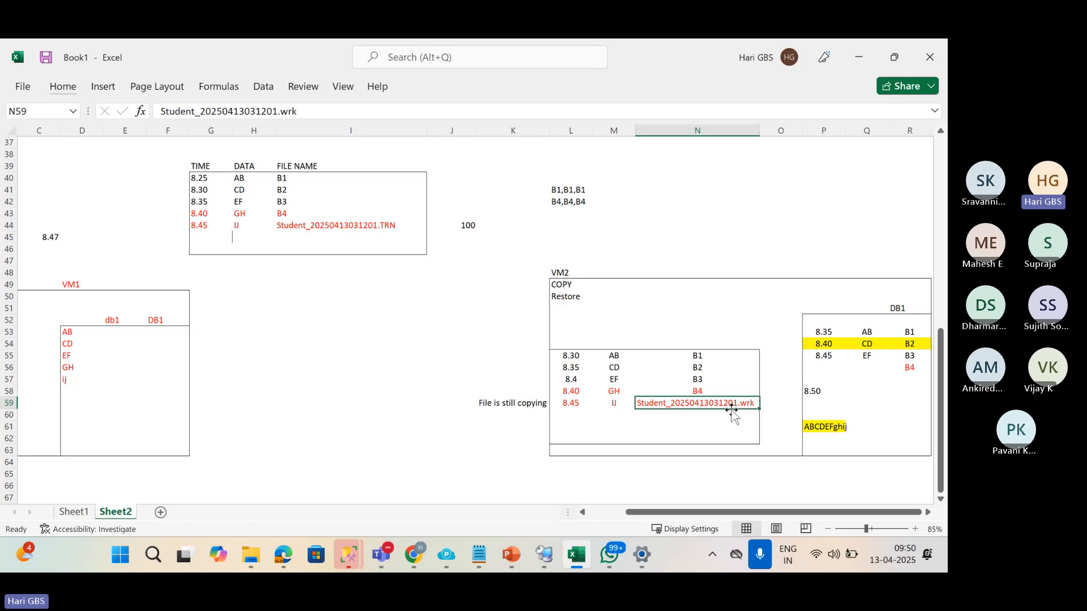
pyautogui.click(852, 511)
pyautogui.click(882, 513)
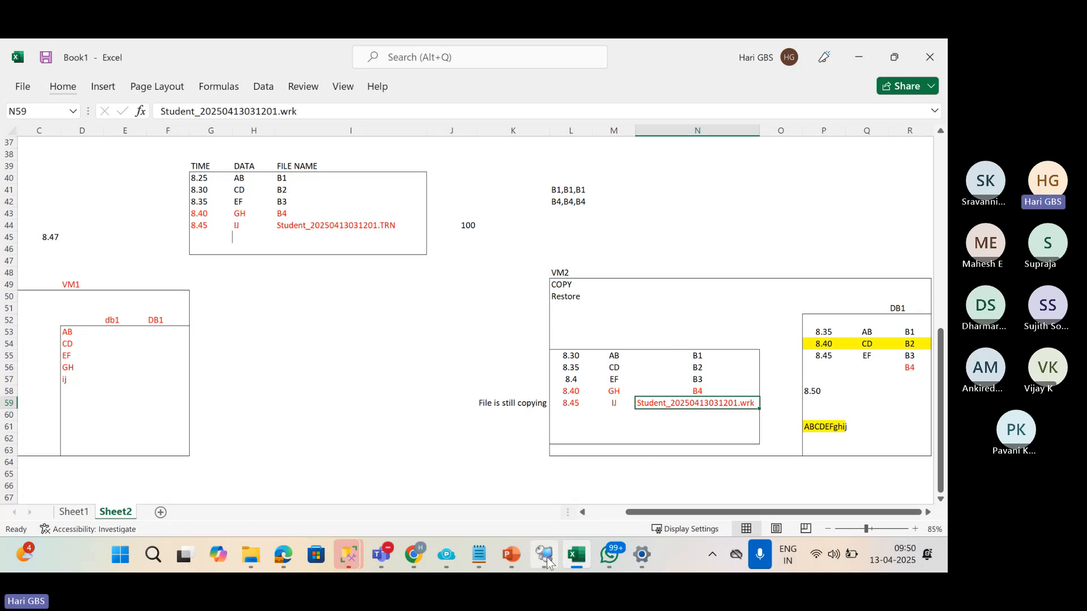
# In 01 LogShipping.pptx, go to slide 28 comparing the LOCAL20 .wrk and .trn files.
pyautogui.click(511, 557)
pyautogui.click(433, 464)
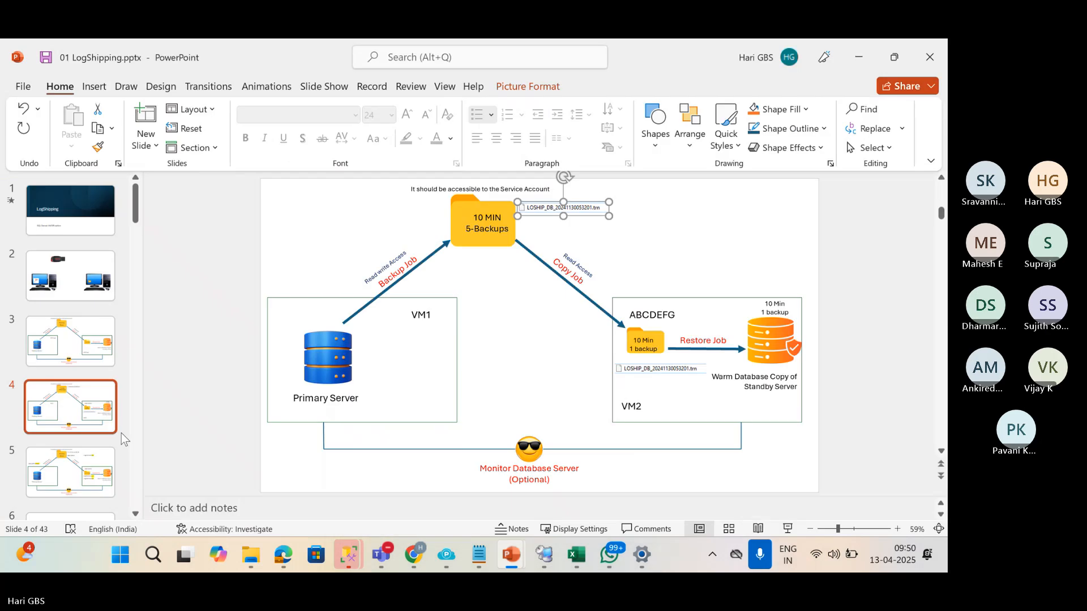
pyautogui.scroll(-10, 64, 428)
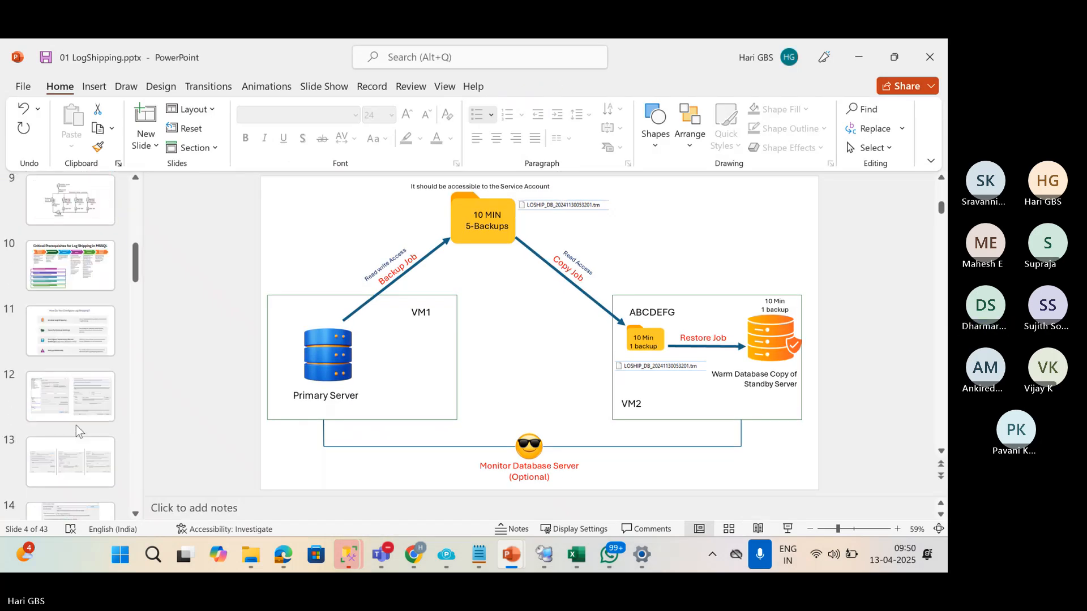
pyautogui.scroll(-12, 80, 432)
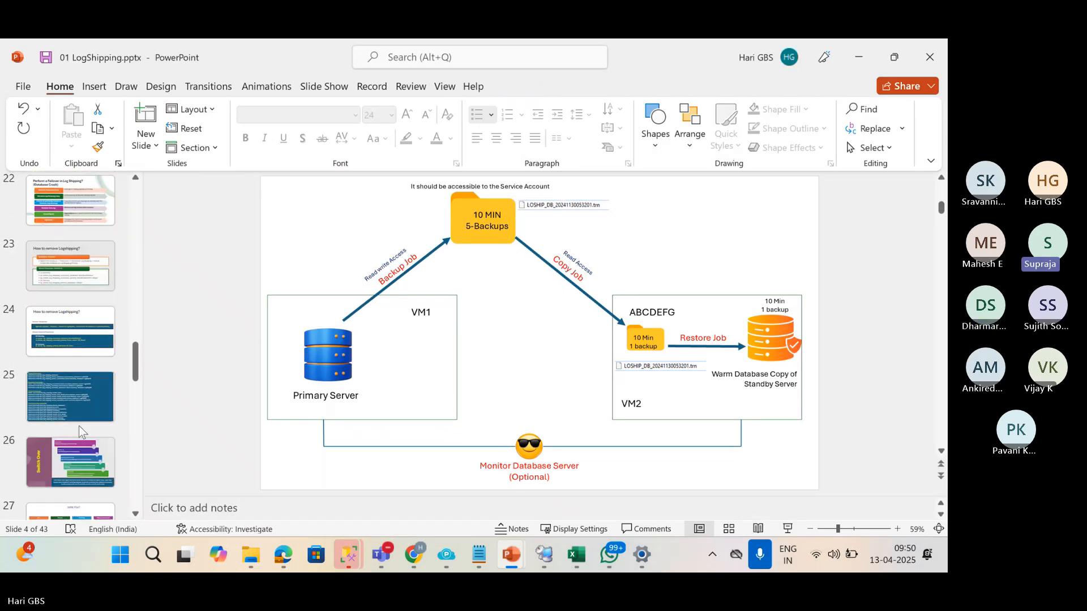
pyautogui.click(70, 299)
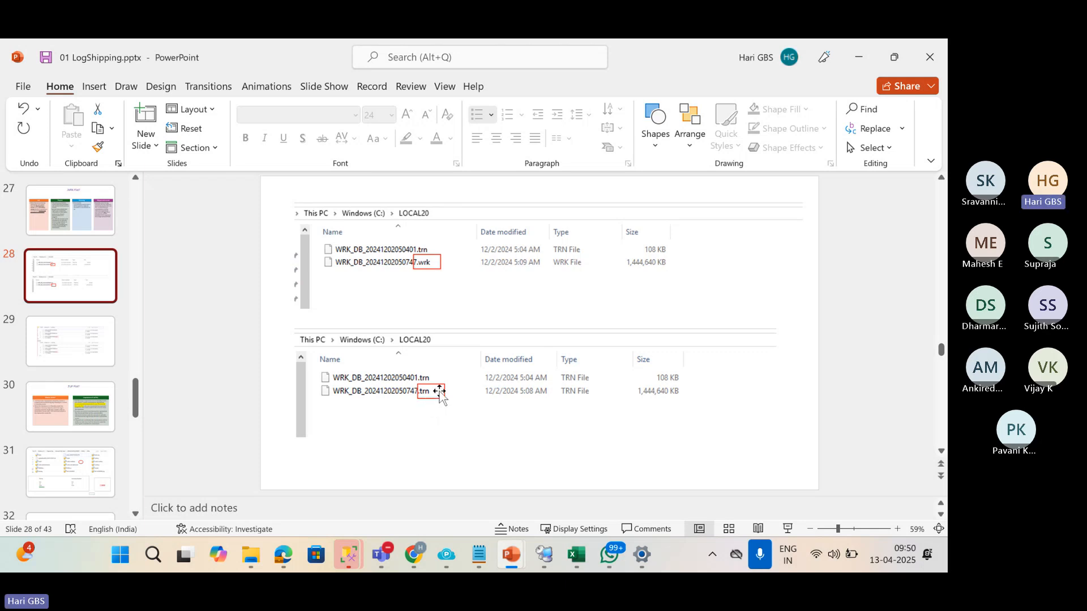
# Switch to the VM1SQL session and bring up SQLQuery9 with the 7-row Students result.
pyautogui.click(544, 566)
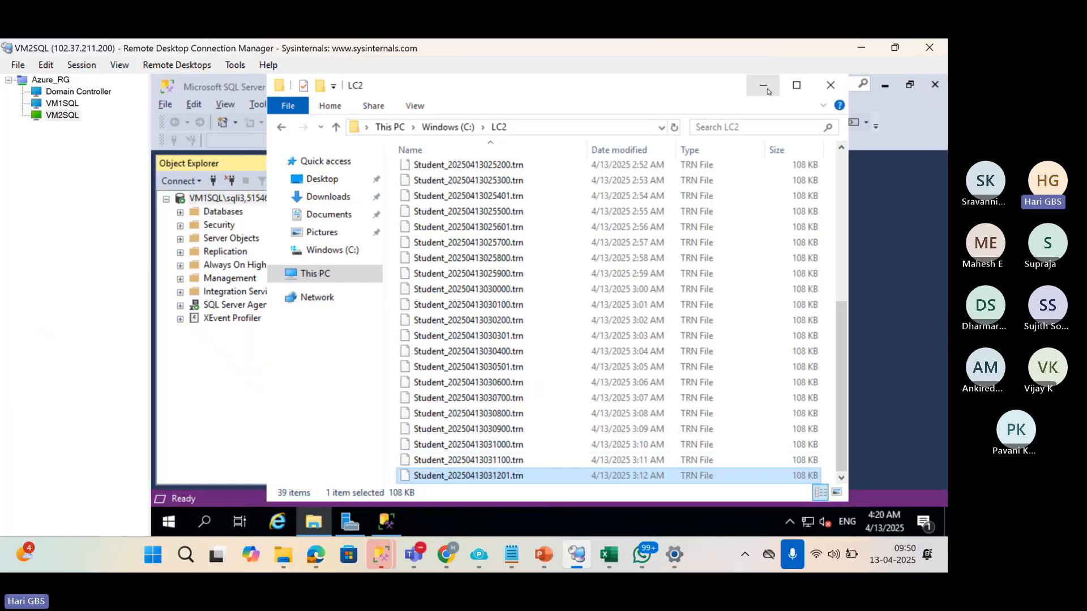
pyautogui.click(769, 91)
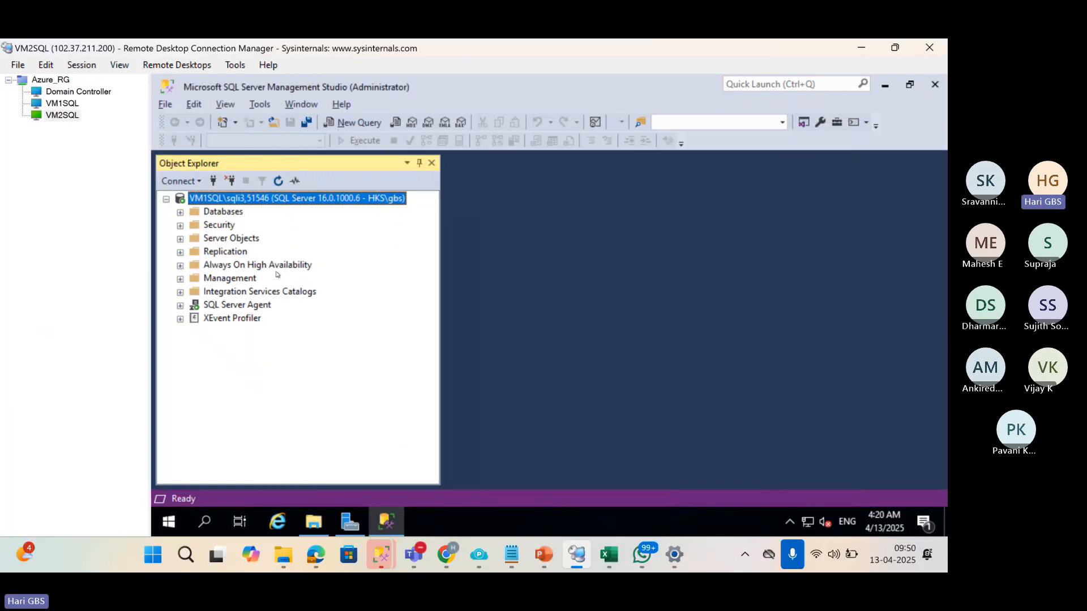
pyautogui.click(57, 103)
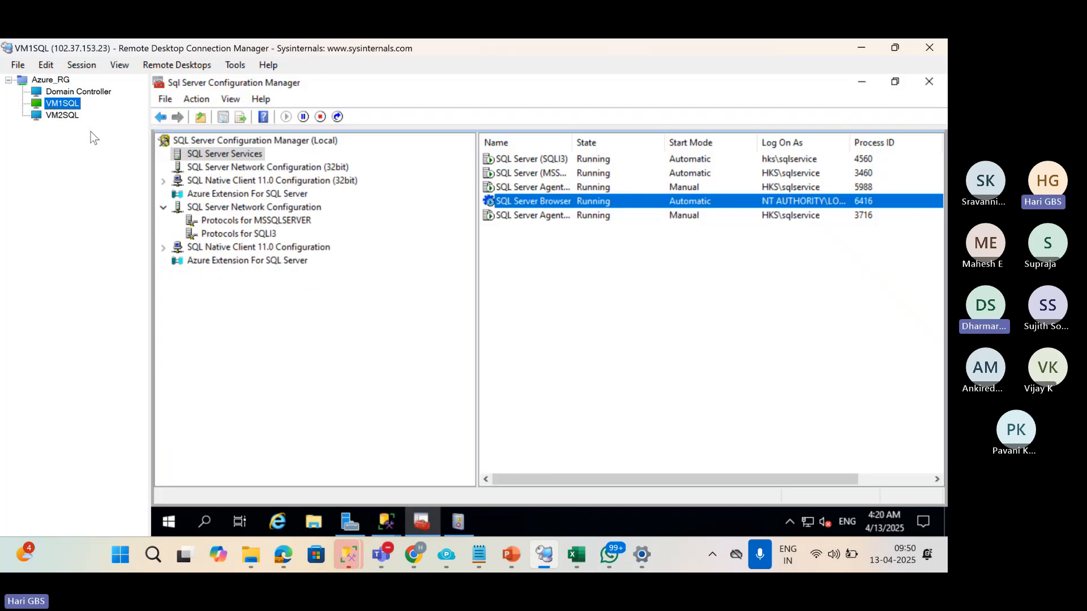
pyautogui.click(389, 517)
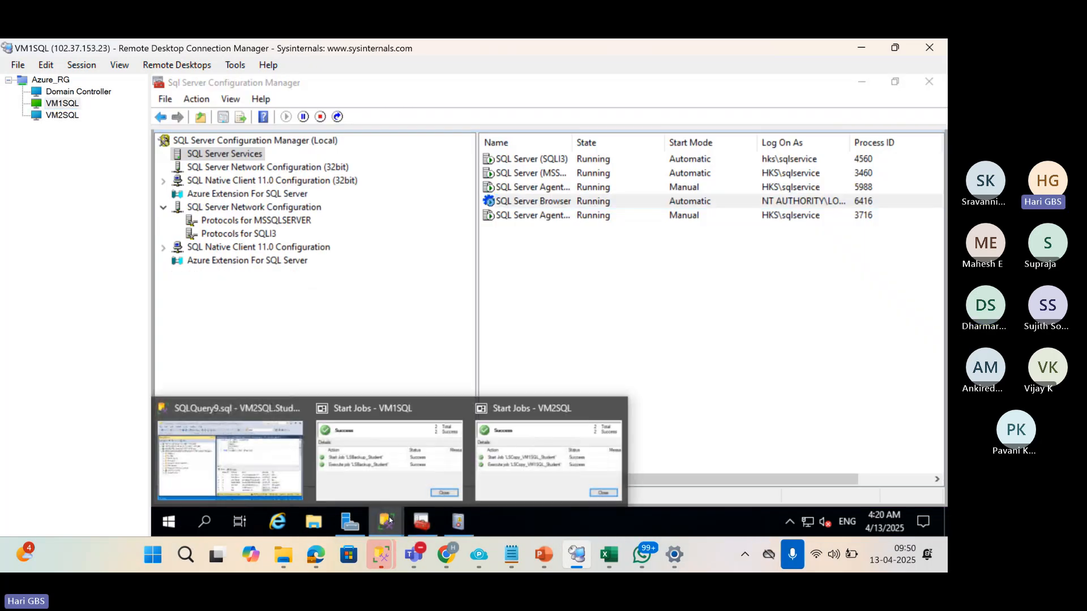
pyautogui.click(250, 454)
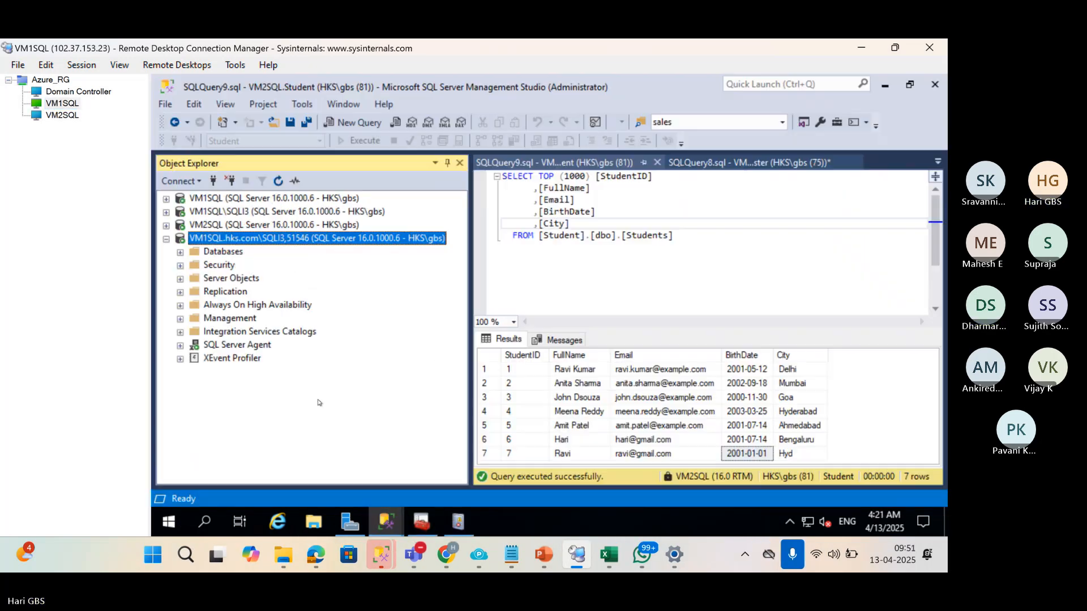
pyautogui.click(385, 527)
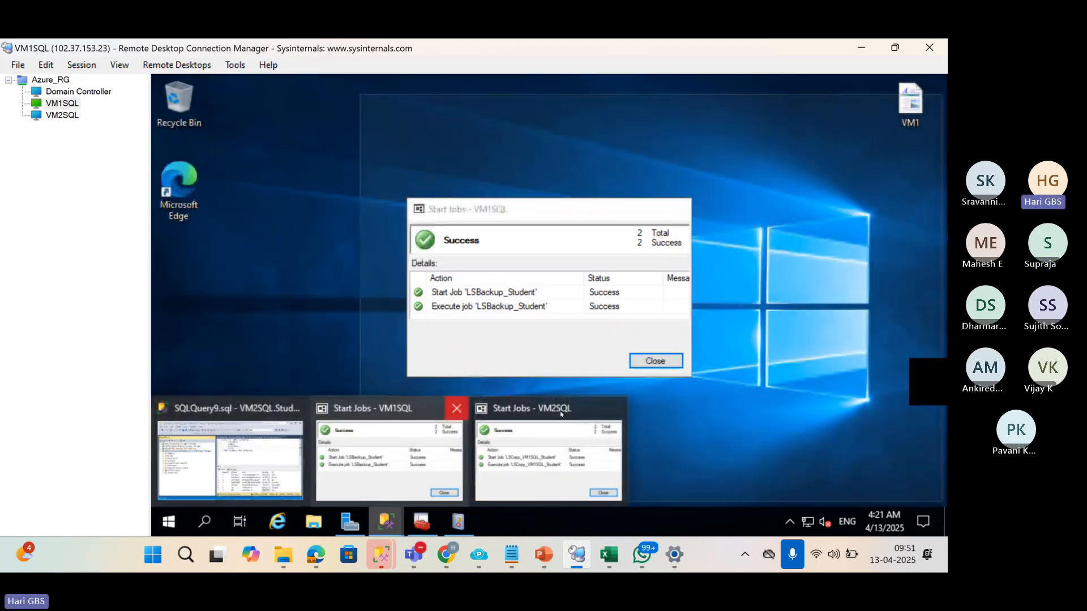
pyautogui.click(457, 409)
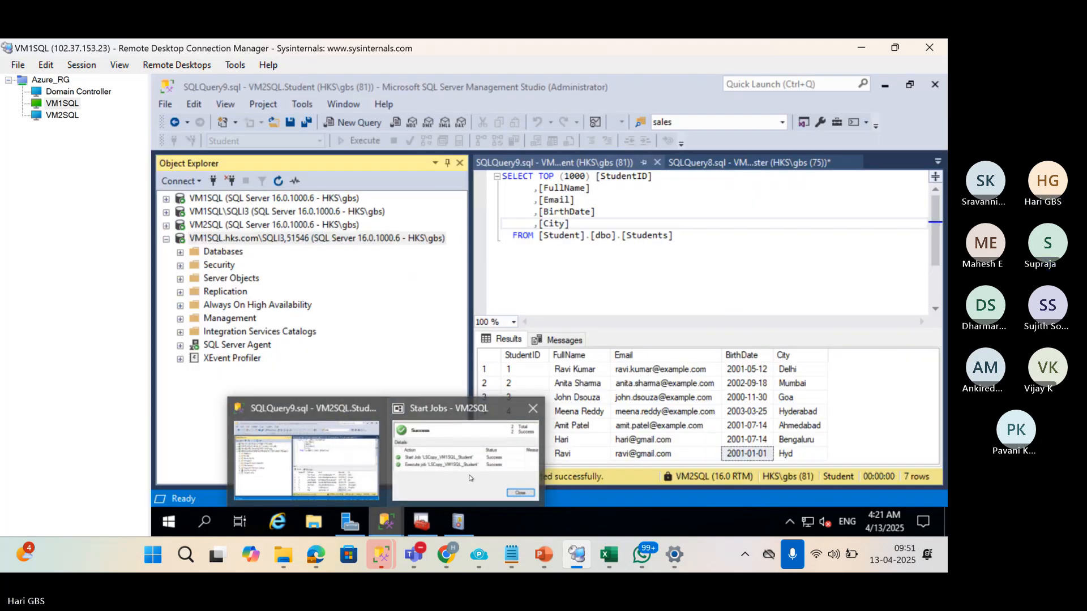
# Dismiss the job-start result and review the log shipping jobs under VM2SQL's SQL Server Agent.
pyautogui.click(469, 478)
pyautogui.click(656, 360)
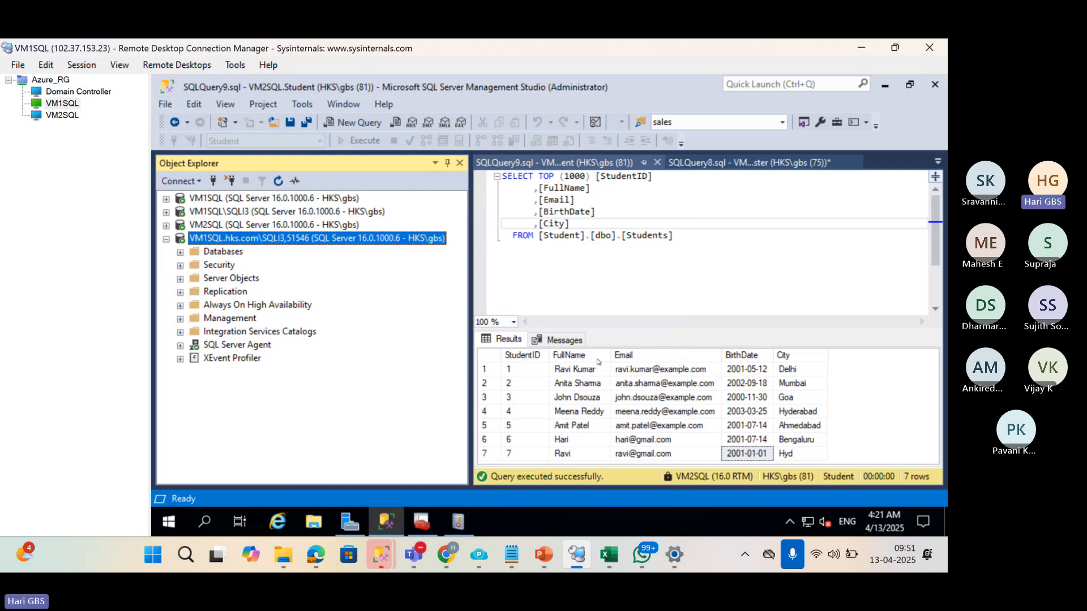
pyautogui.click(197, 226)
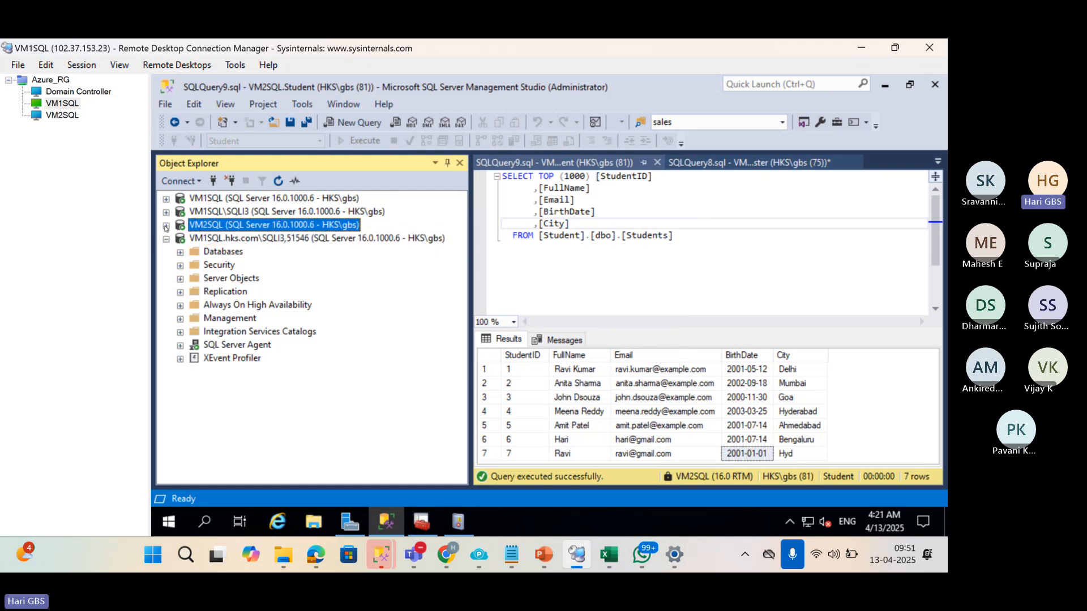
pyautogui.click(166, 225)
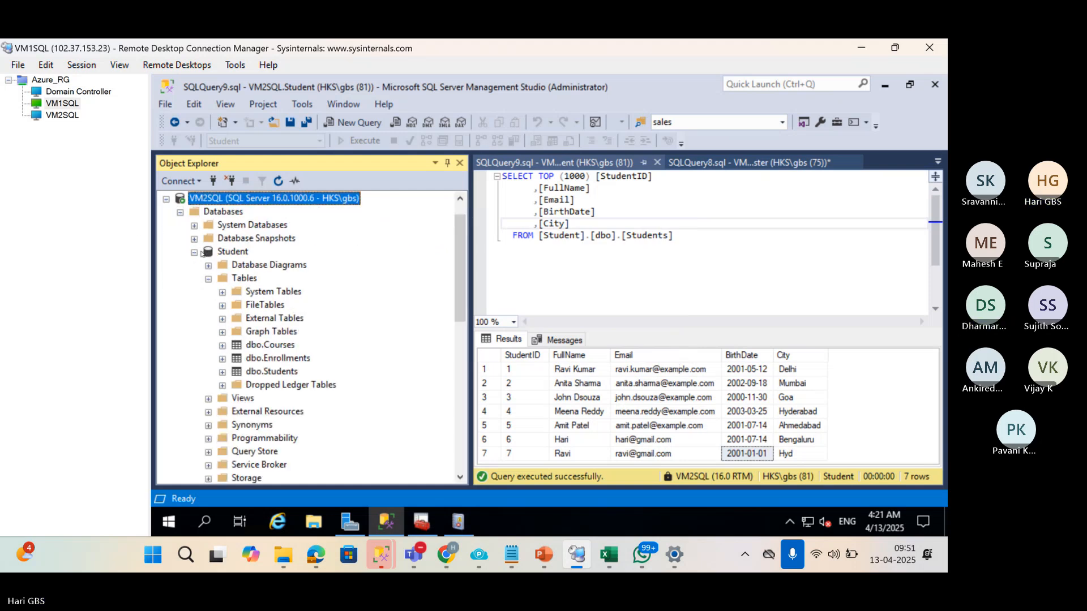
pyautogui.click(195, 252)
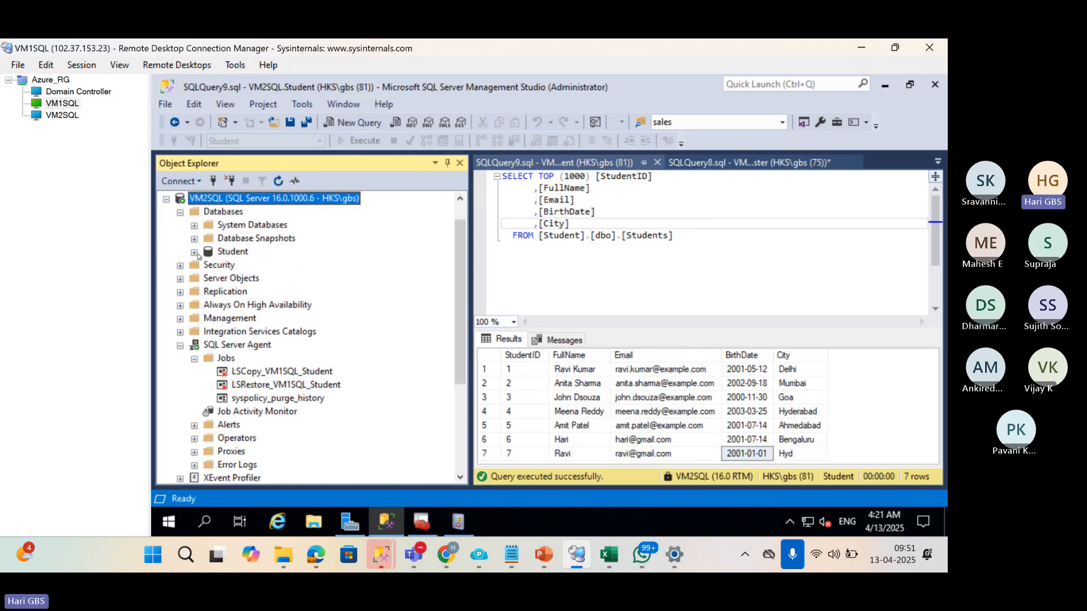
pyautogui.click(230, 374)
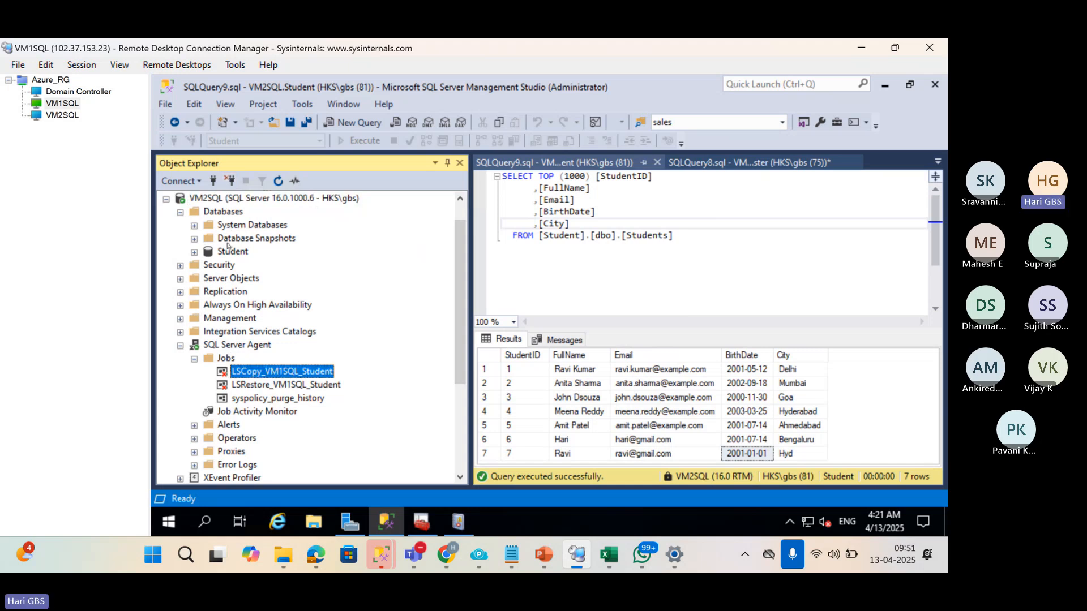
pyautogui.click(218, 212)
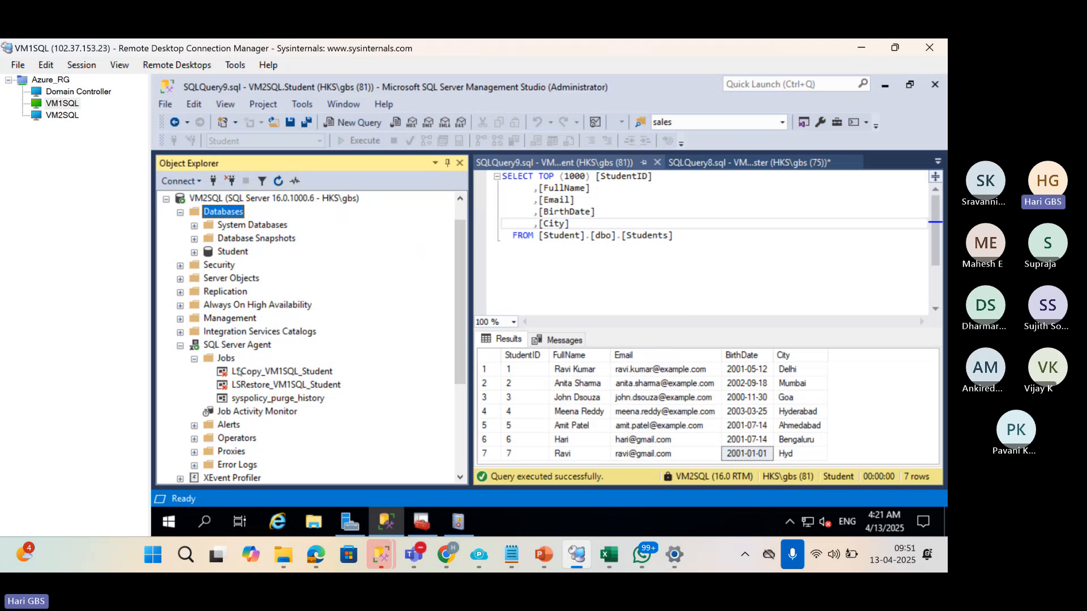
pyautogui.click(213, 346)
pyautogui.click(278, 181)
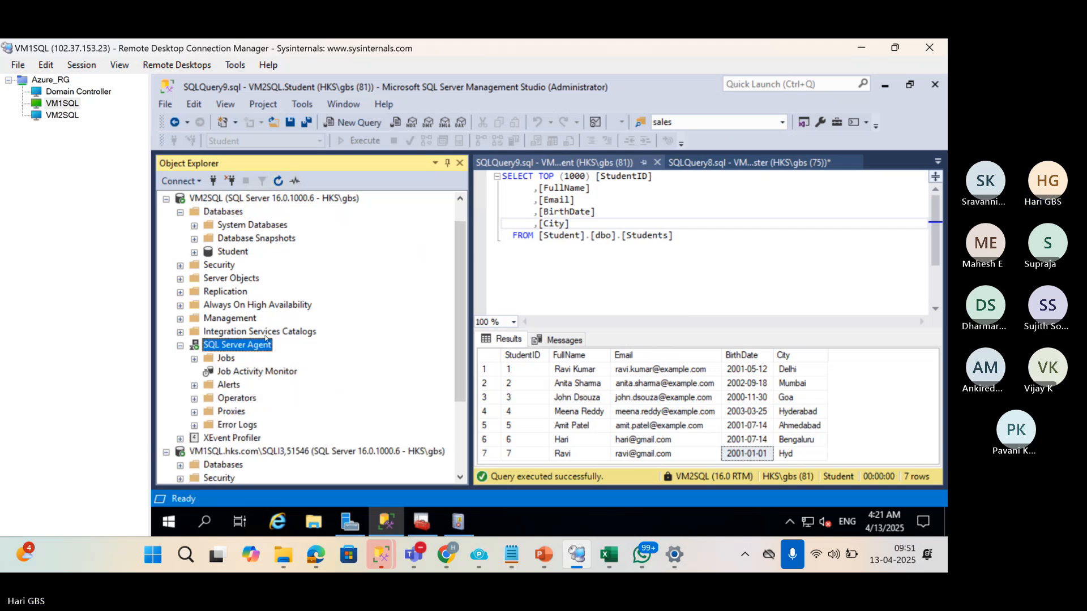
pyautogui.click(193, 359)
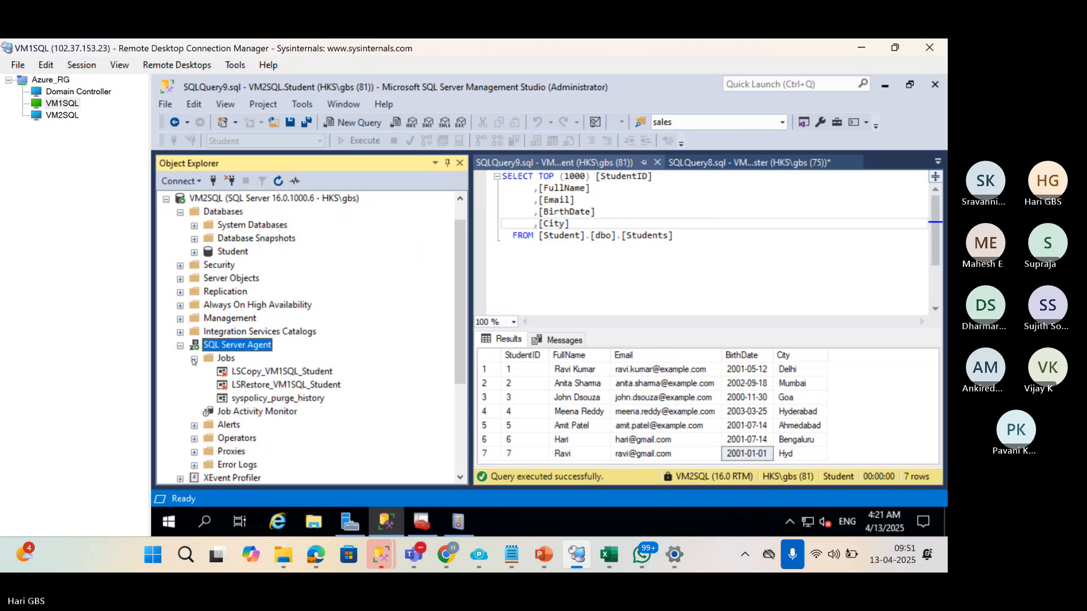
pyautogui.scroll(1, 233, 387)
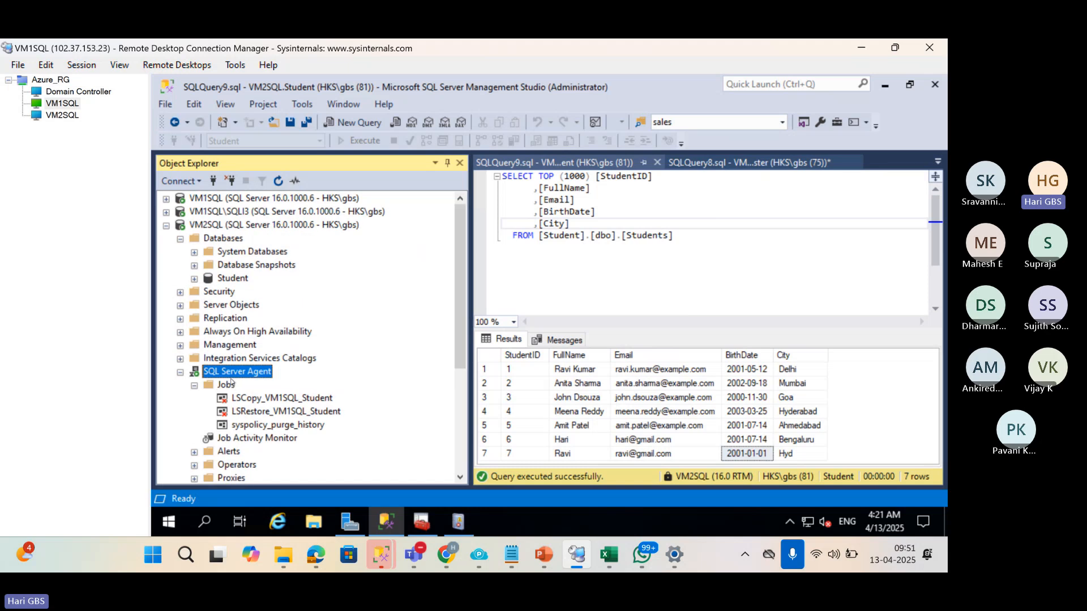
# Disconnect VM1SQL\SQLI3 and VM2SQL, and expand VM1SQL's Databases folder.
pyautogui.click(198, 212)
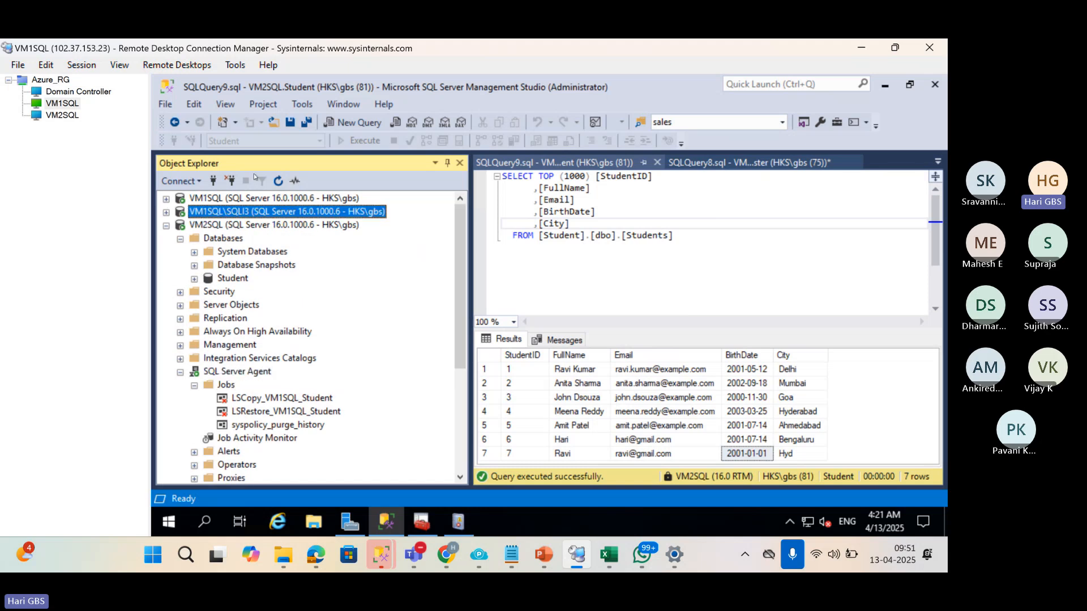
pyautogui.click(230, 181)
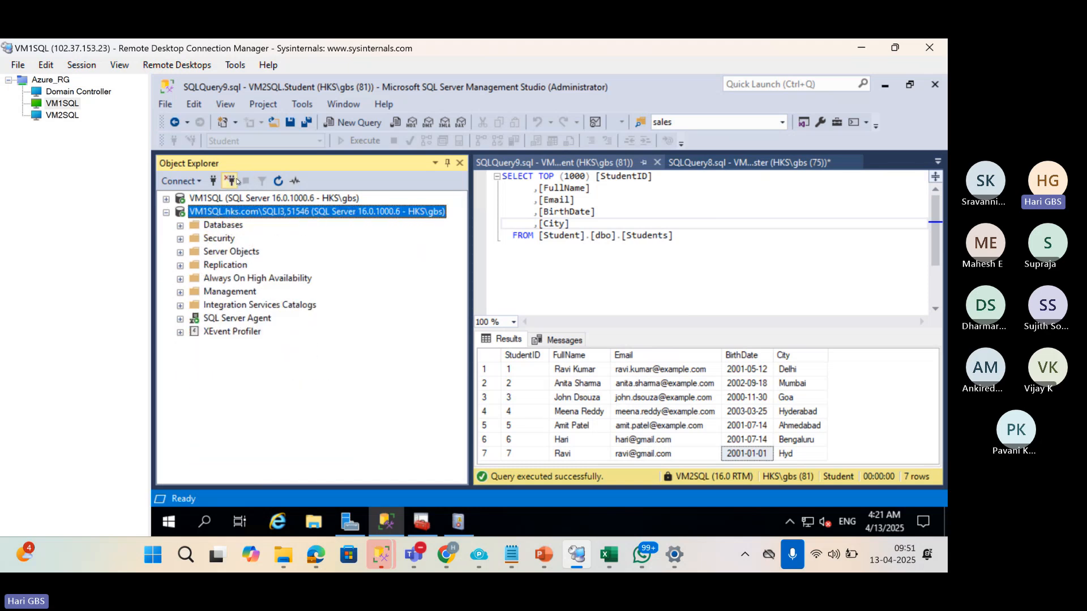
pyautogui.click(230, 182)
pyautogui.click(166, 200)
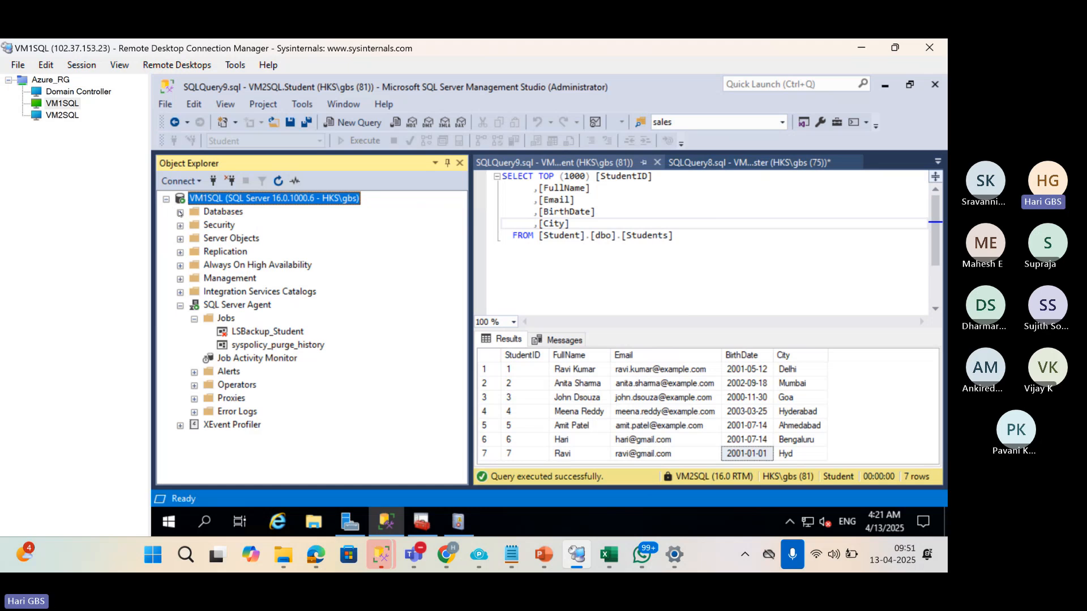
pyautogui.click(180, 213)
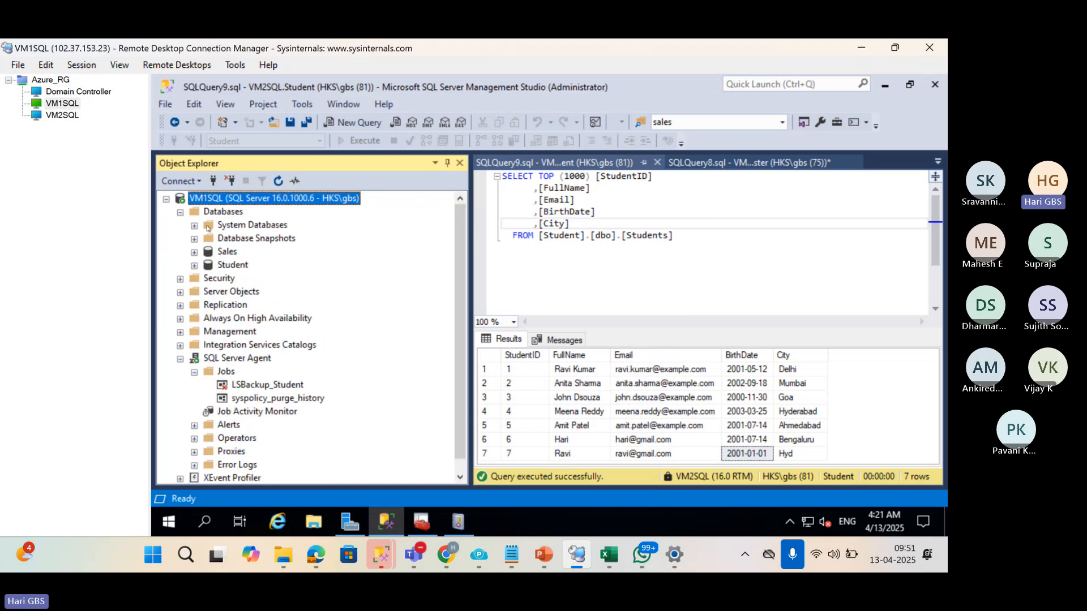
# Clear all text from the query editor and widen Object Explorer.
pyautogui.click(496, 270)
pyautogui.hotkey('ctrl', 'a')
pyautogui.press('Delete')
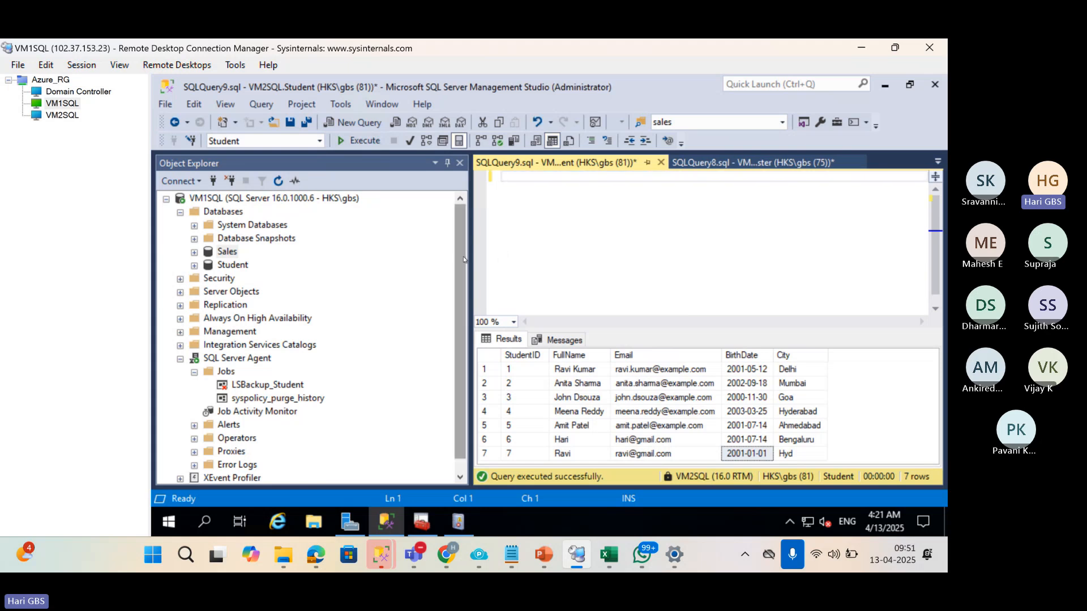
pyautogui.moveTo(473, 261); pyautogui.dragTo(569, 261)
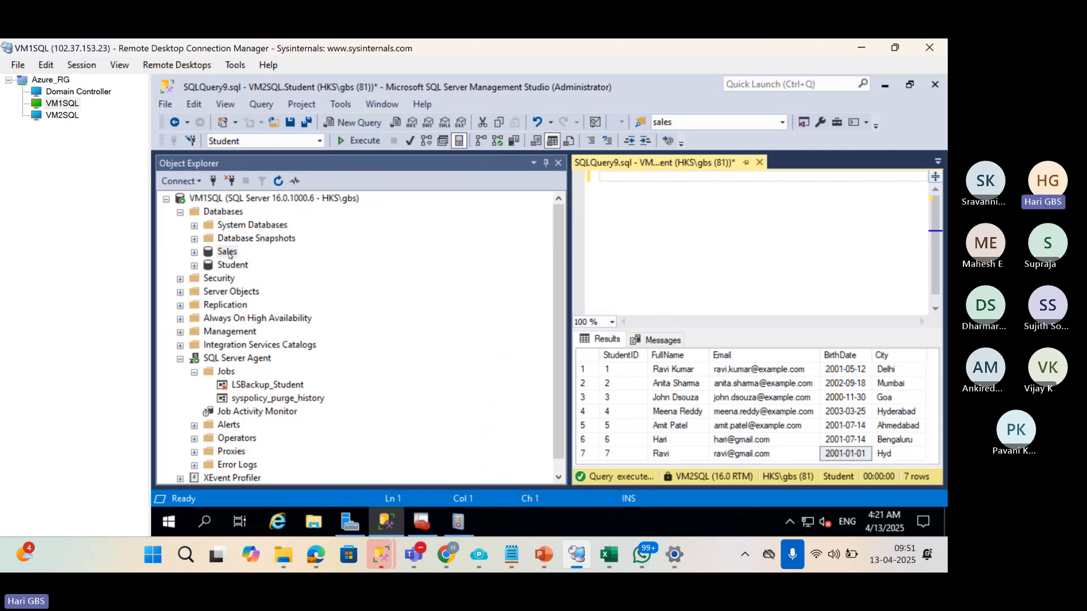
# Launch the Generate Scripts wizard for the Sales database, maximized, past the introduction.
pyautogui.rightClick(229, 254)
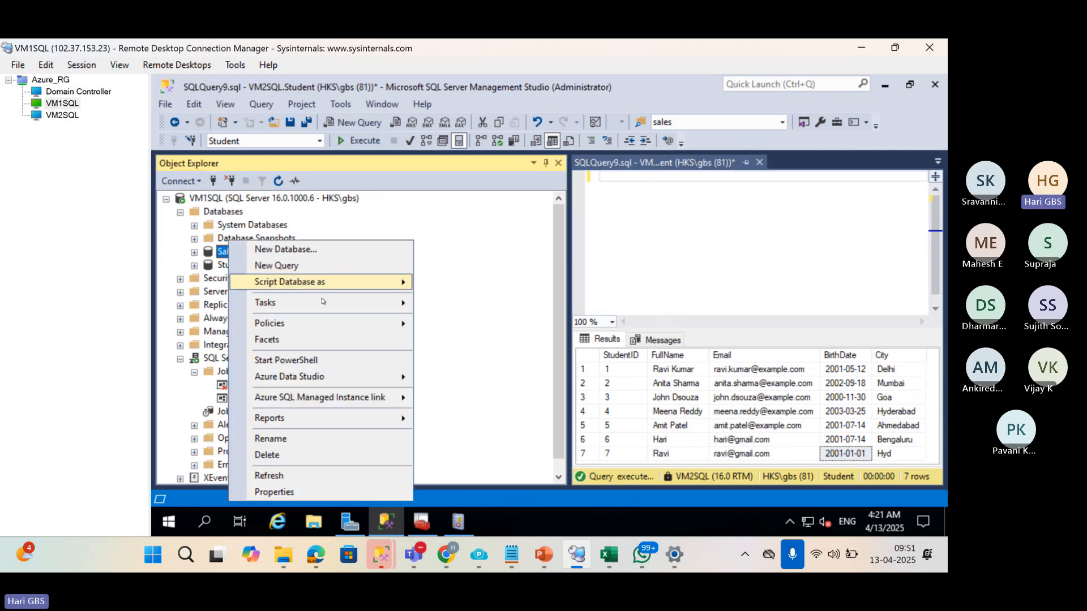
pyautogui.moveTo(333, 305)
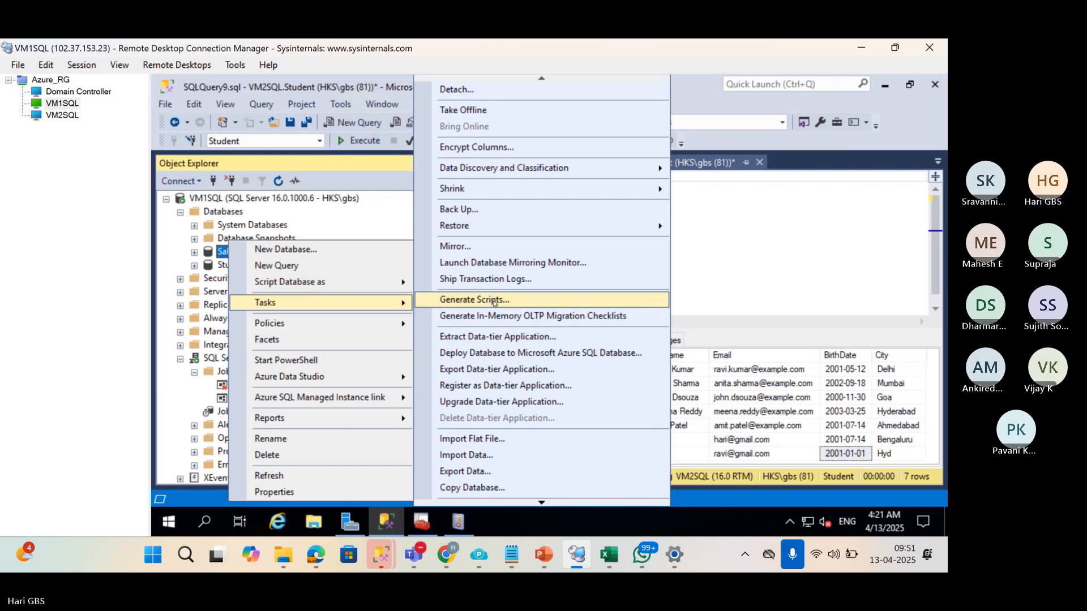
pyautogui.click(517, 307)
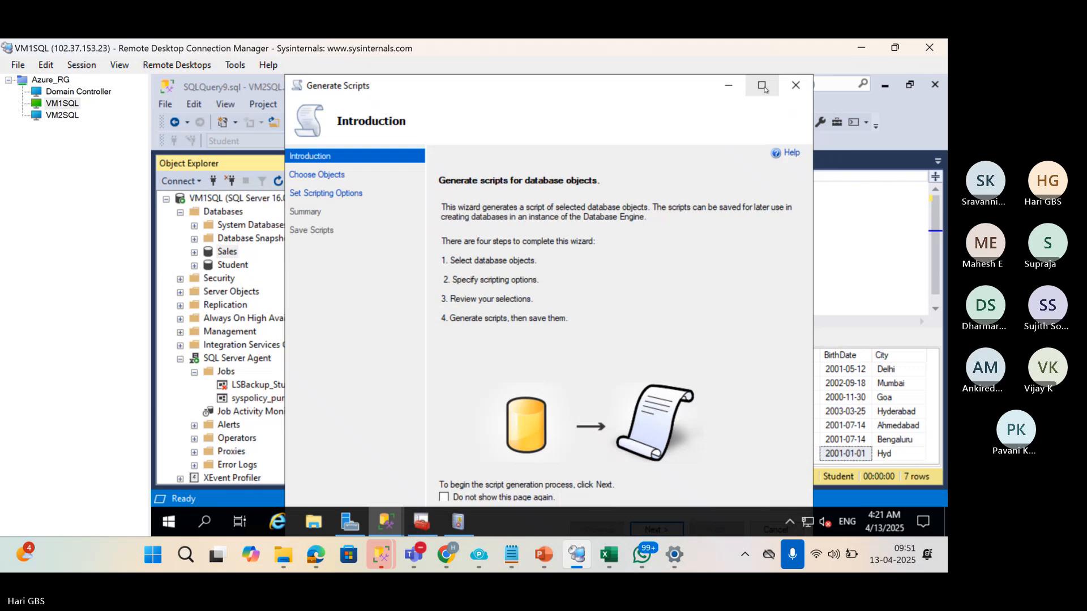
pyautogui.click(763, 86)
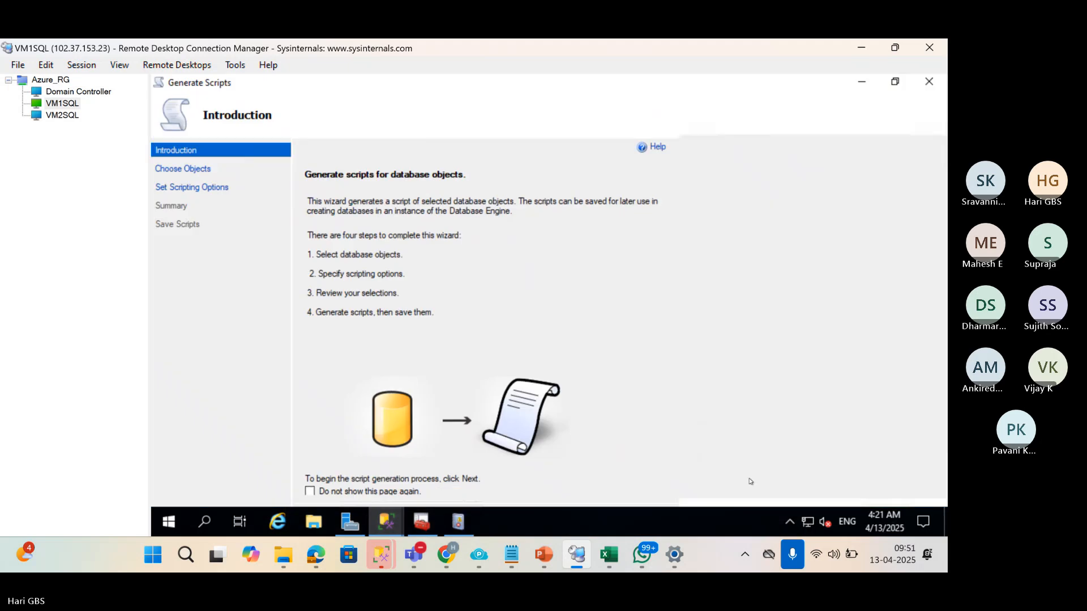
pyautogui.click(787, 491)
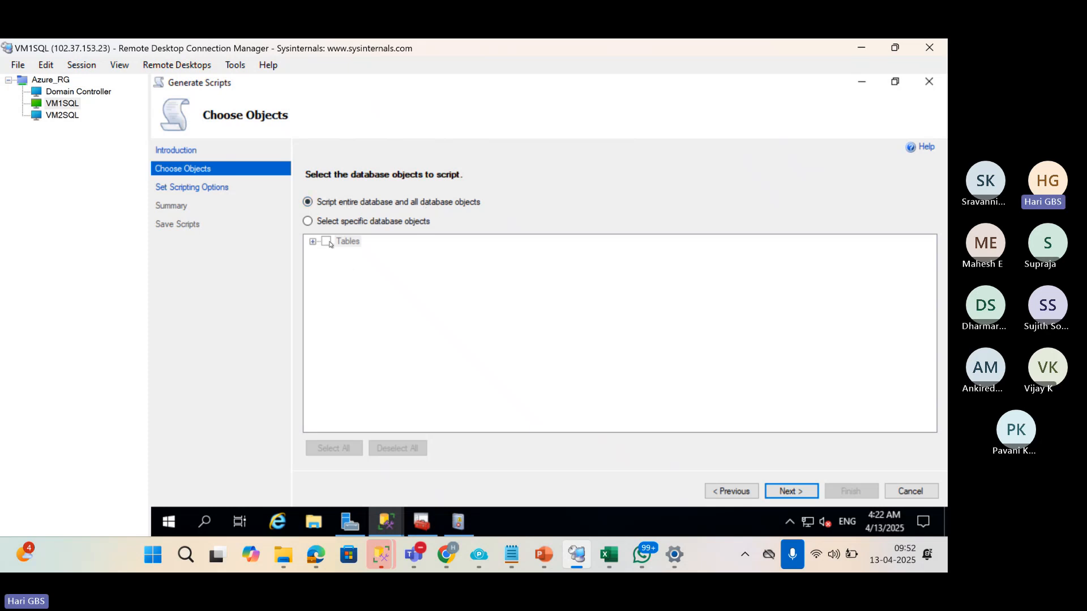
# Select specific objects: tables dbo.Customers, dbo.Products and dbo.Sales.
pyautogui.click(307, 222)
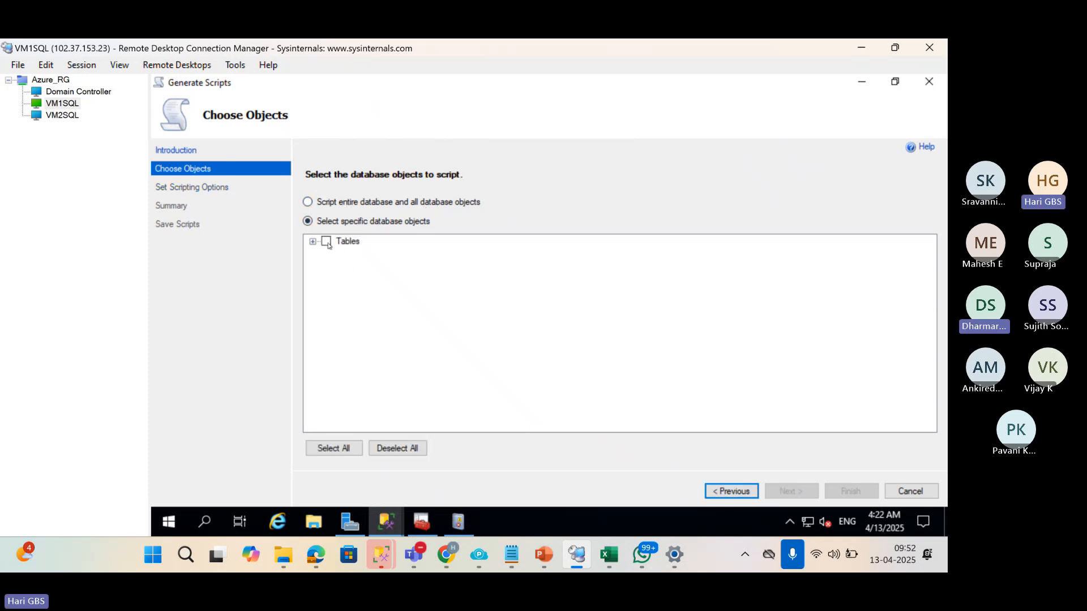
pyautogui.click(313, 242)
pyautogui.click(340, 253)
pyautogui.click(340, 265)
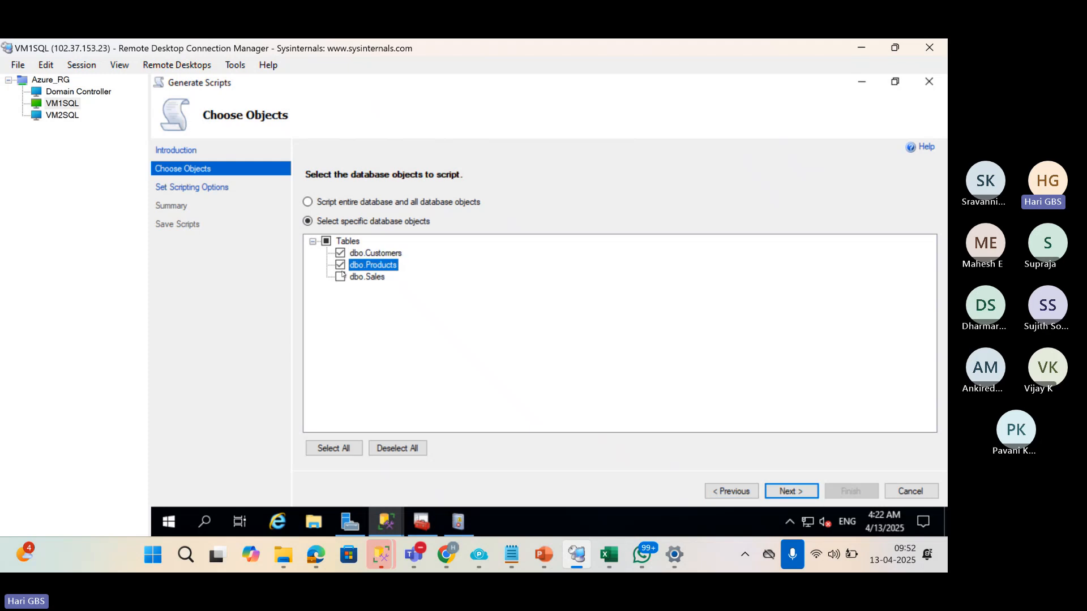
pyautogui.click(341, 276)
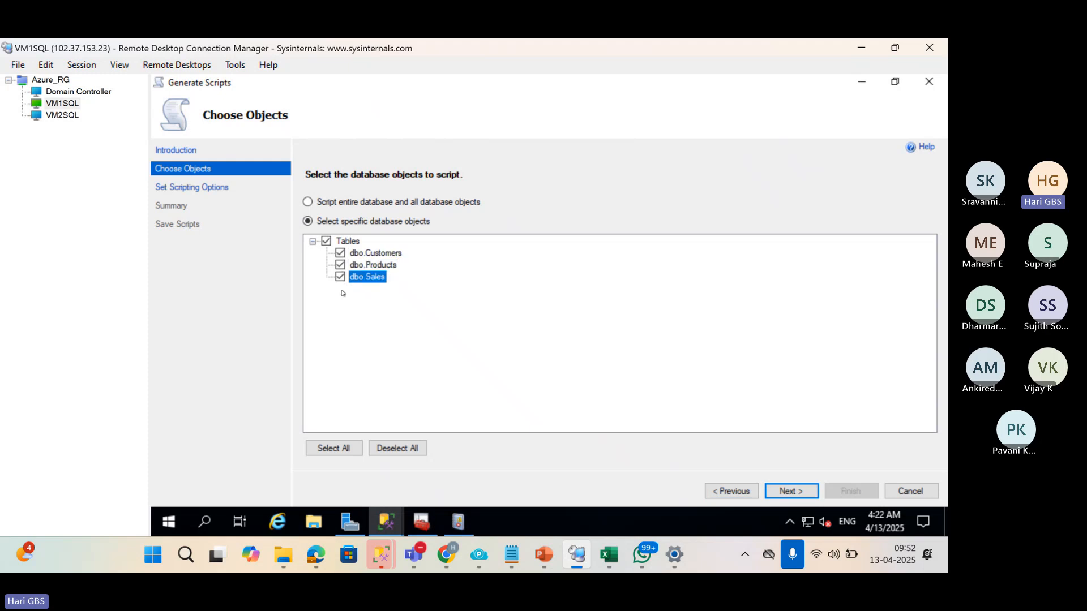
pyautogui.click(781, 492)
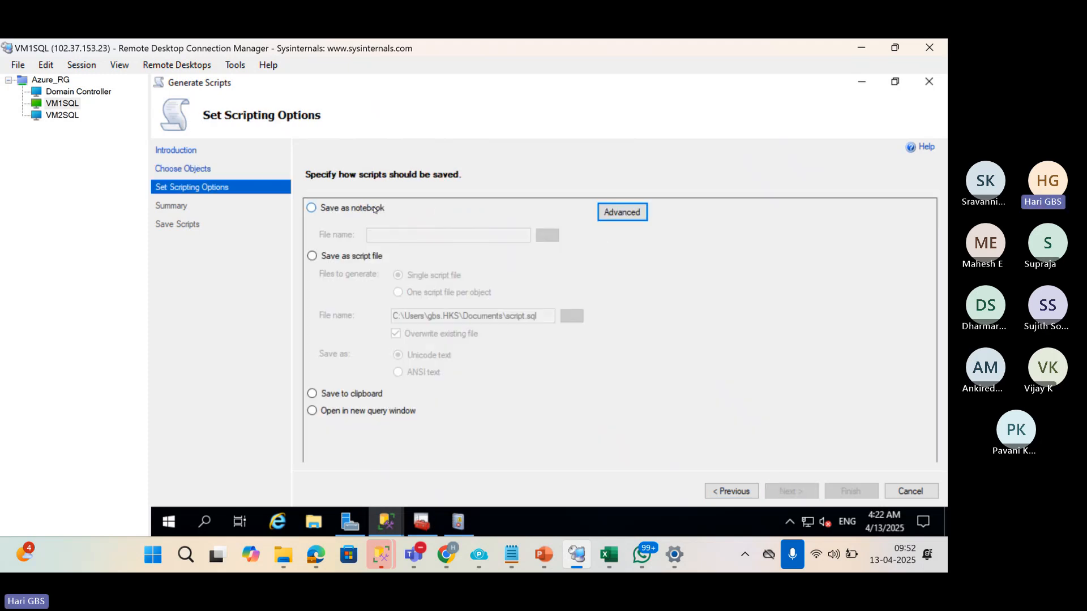
# Keep Save as script file and set advanced Types of data to script to Schema and data.
pyautogui.click(327, 256)
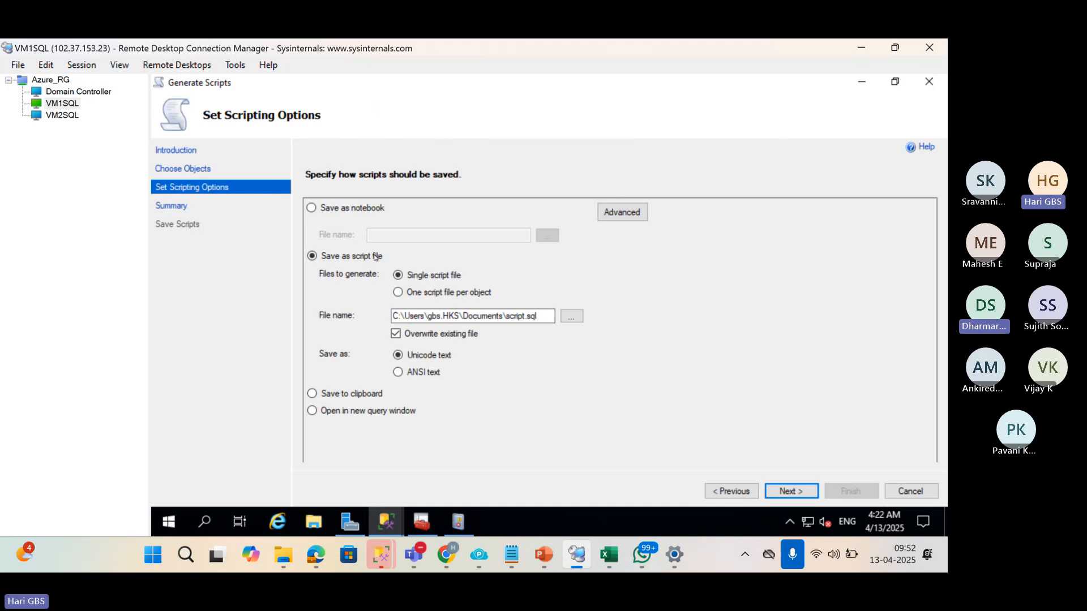
pyautogui.click(640, 217)
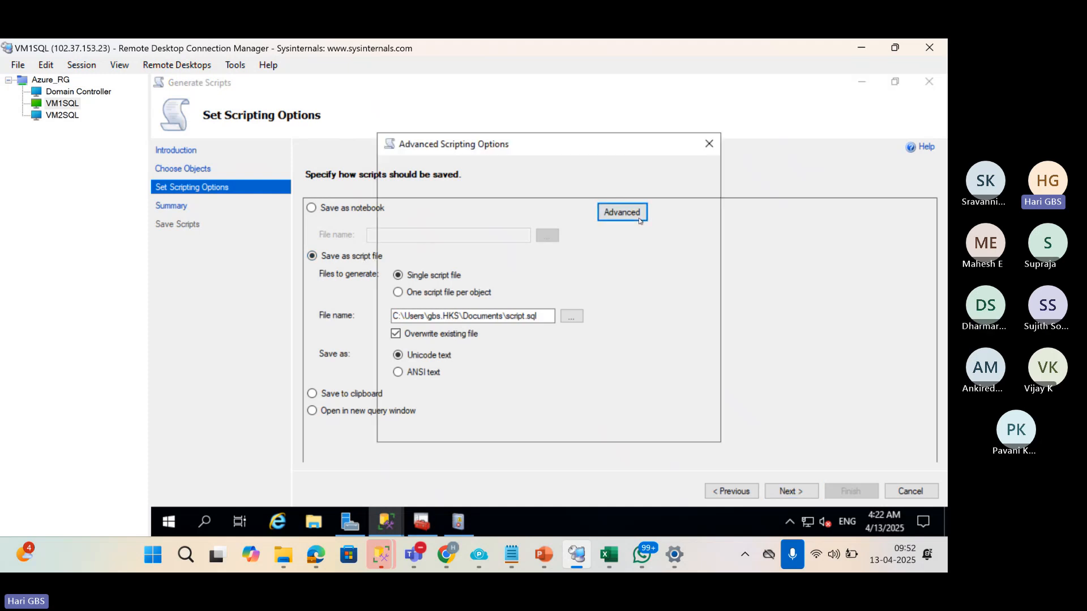
pyautogui.scroll(-3, 569, 321)
pyautogui.scroll(-5, 547, 334)
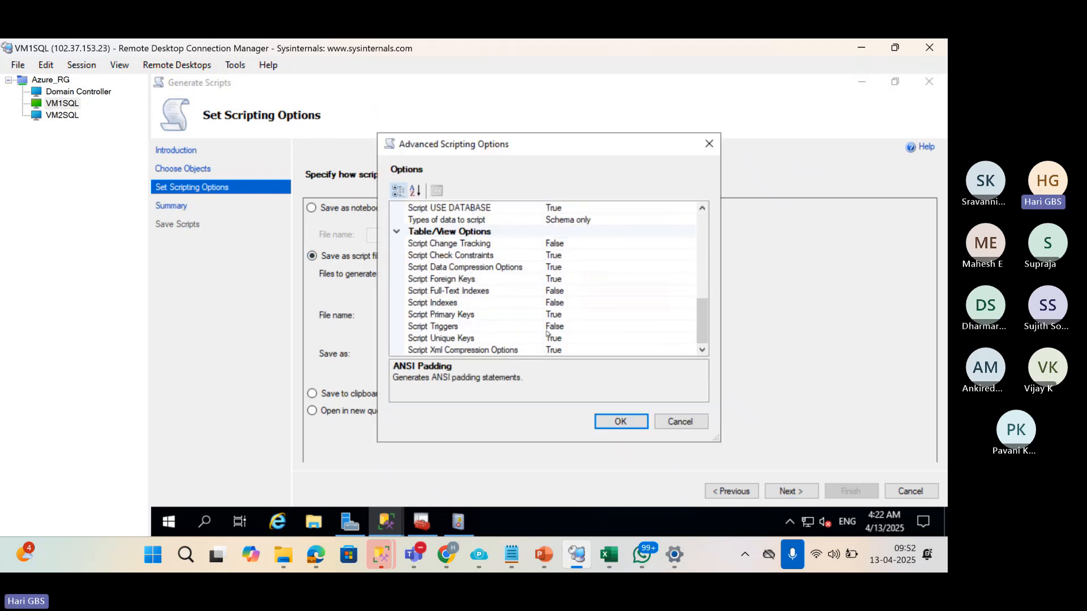
pyautogui.scroll(1, 575, 299)
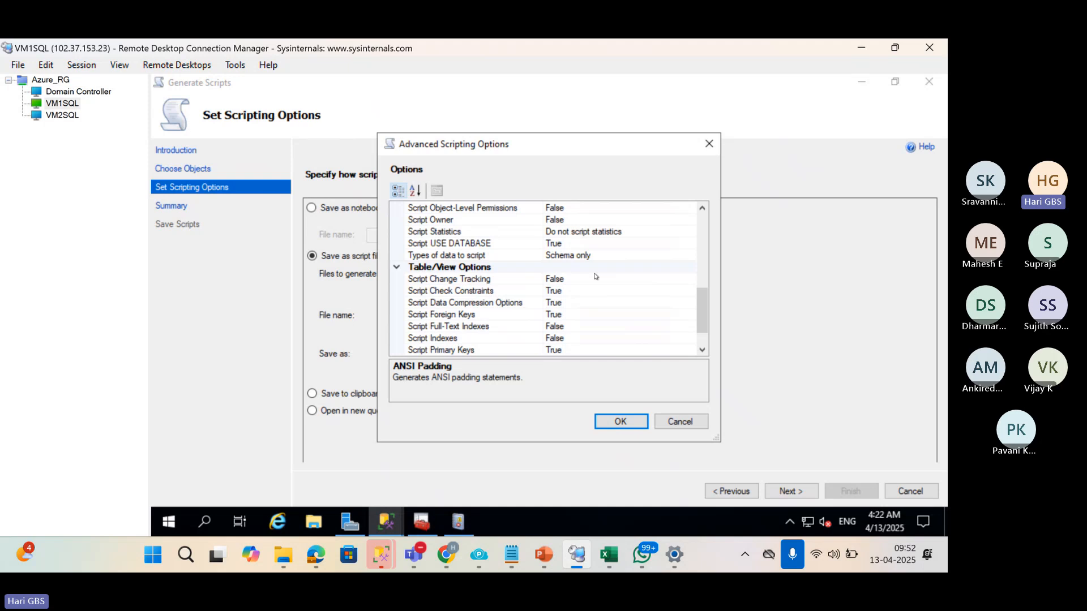
pyautogui.click(572, 256)
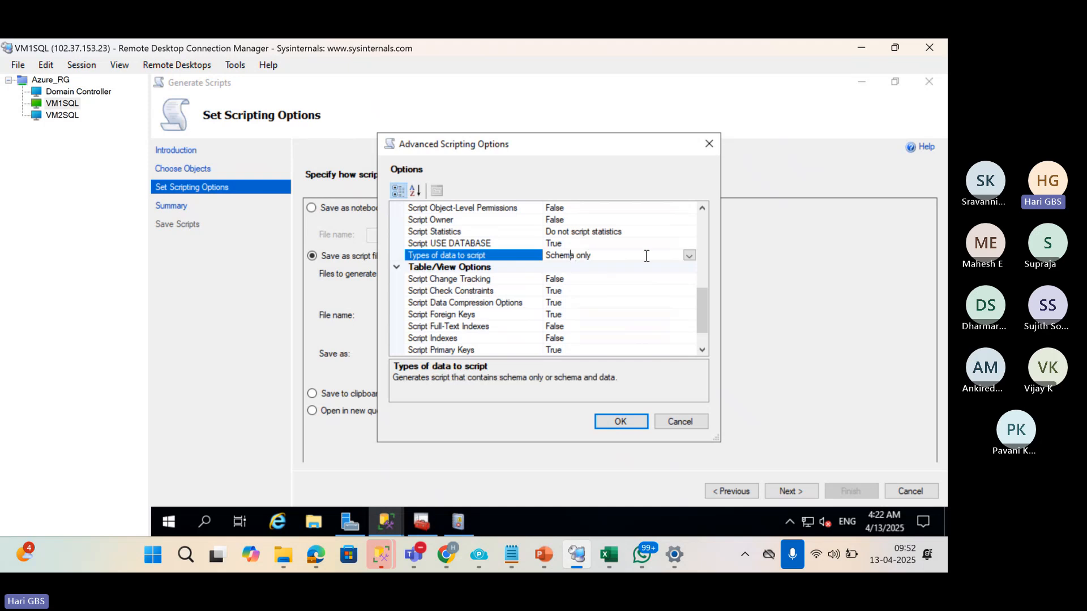
pyautogui.click(689, 255)
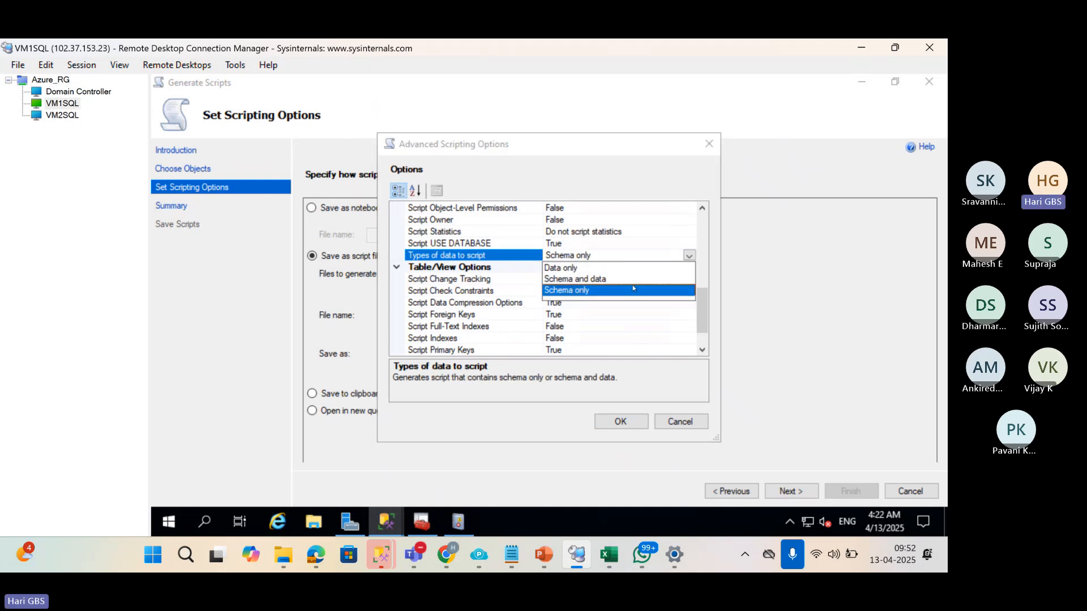
pyautogui.click(609, 279)
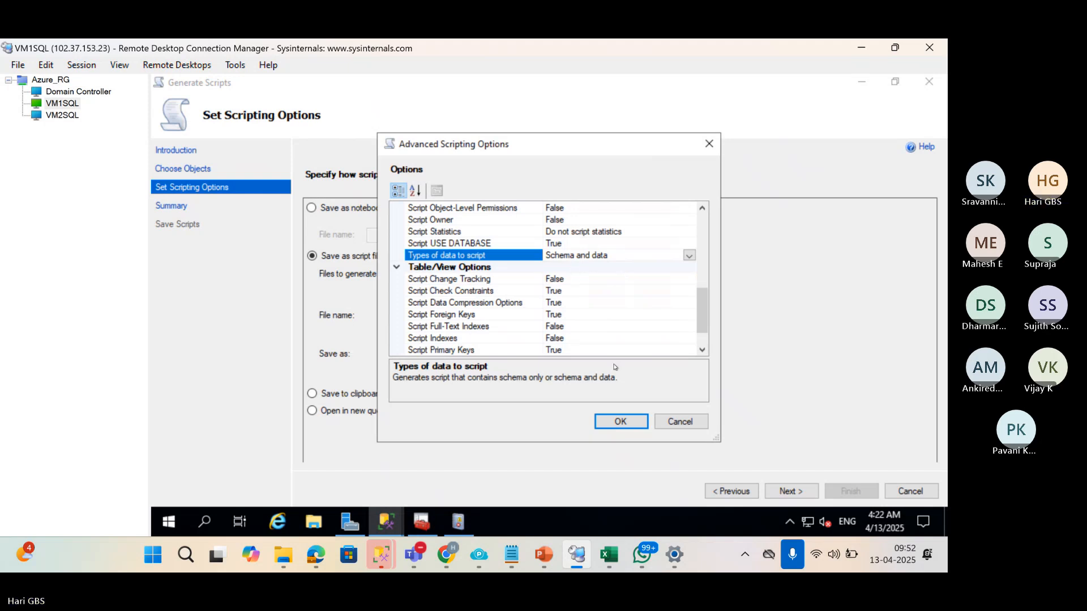
pyautogui.click(624, 431)
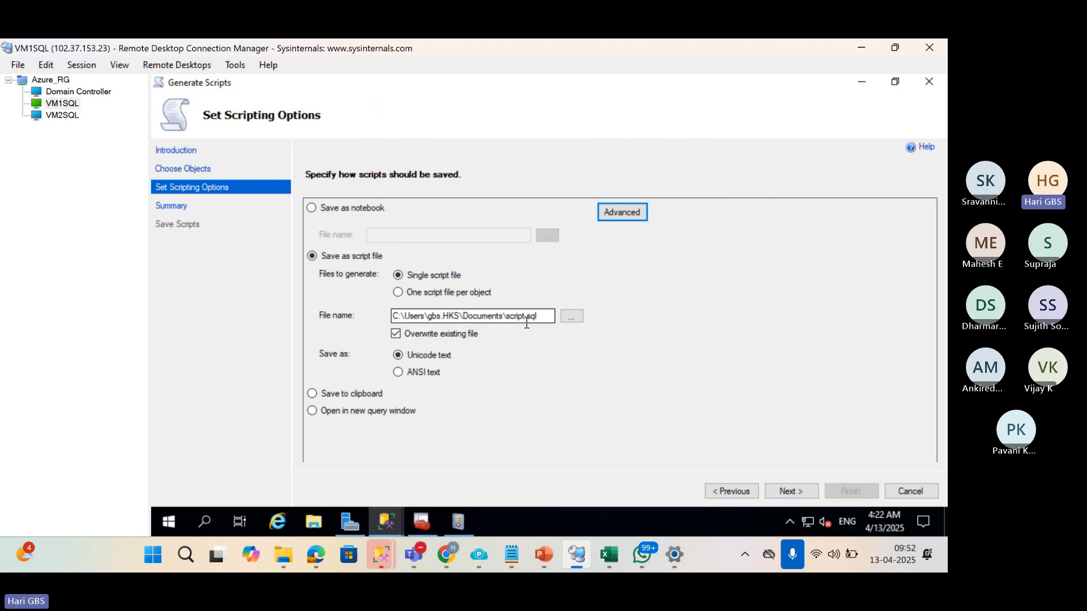
# Browse to Windows (C:) and create a new folder named Temp.
pyautogui.click(580, 322)
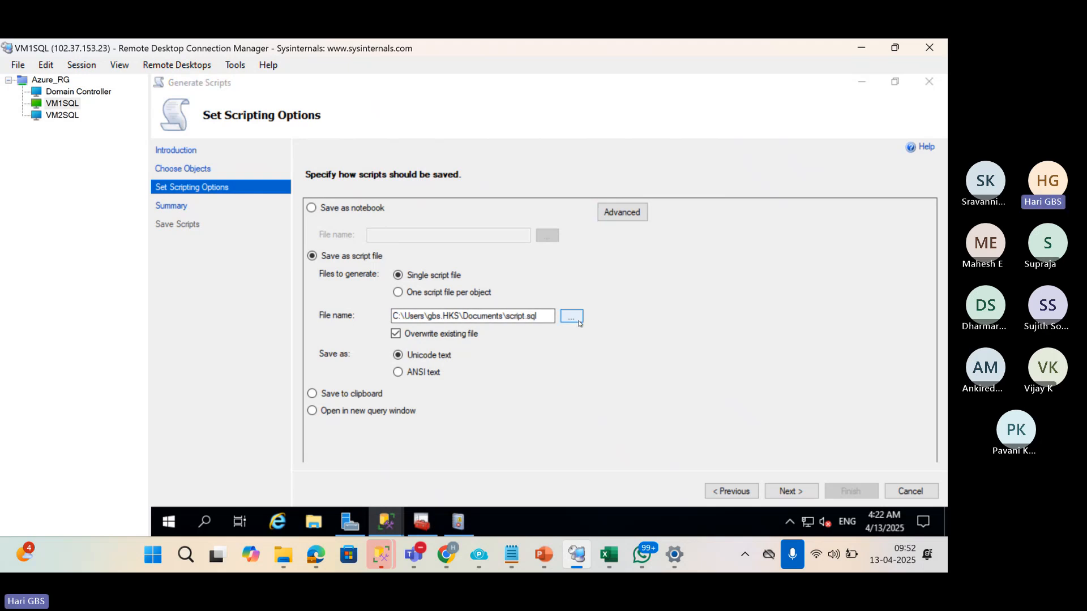
pyautogui.click(252, 278)
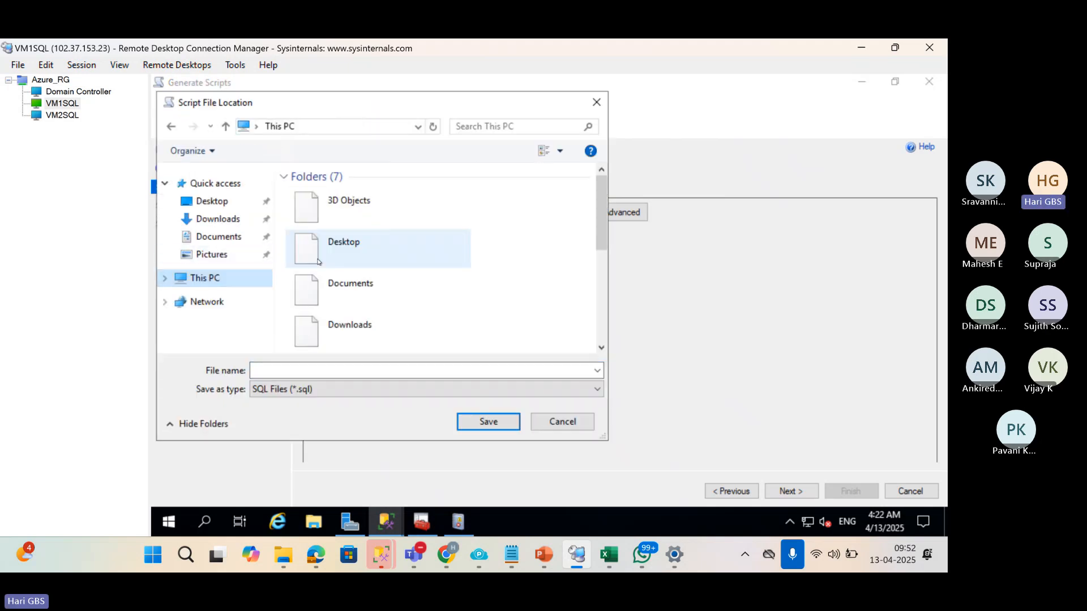
pyautogui.scroll(-3, 351, 301)
pyautogui.doubleClick(354, 302)
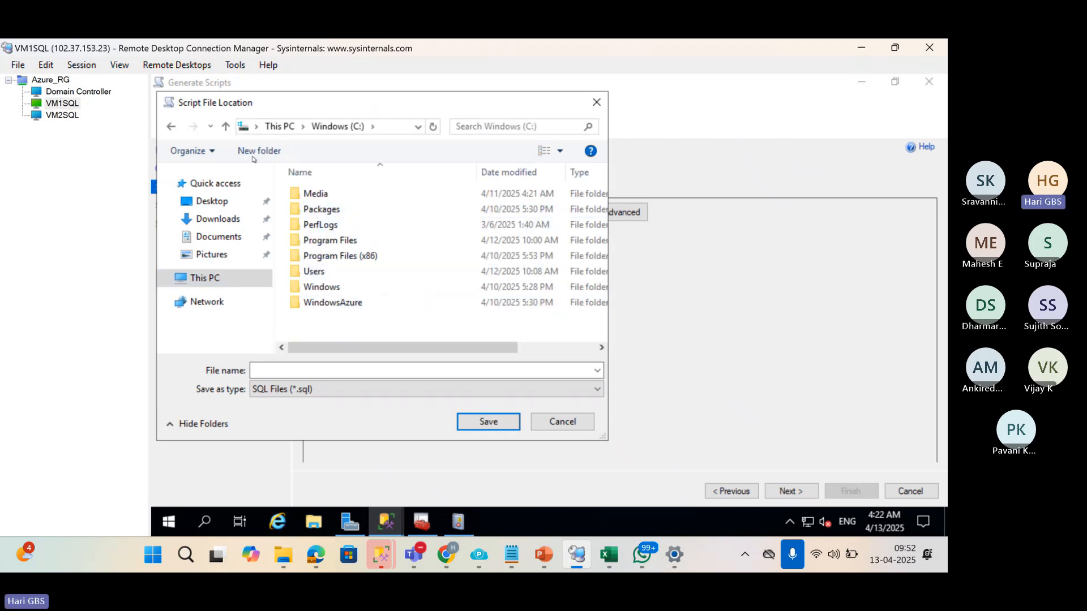
pyautogui.click(253, 158)
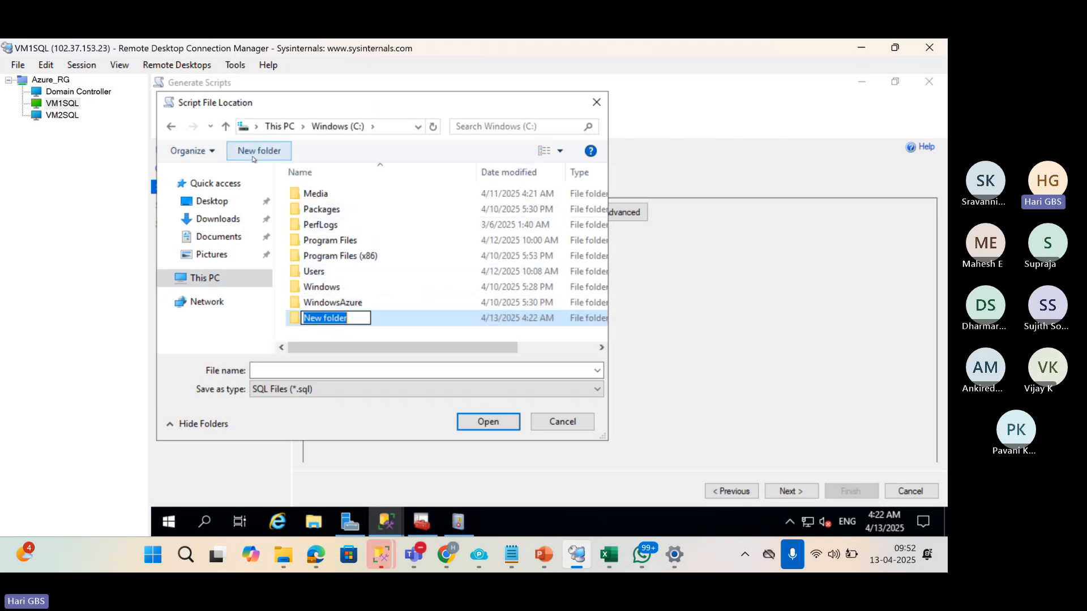
pyautogui.write('Temp')
pyautogui.press('Return')
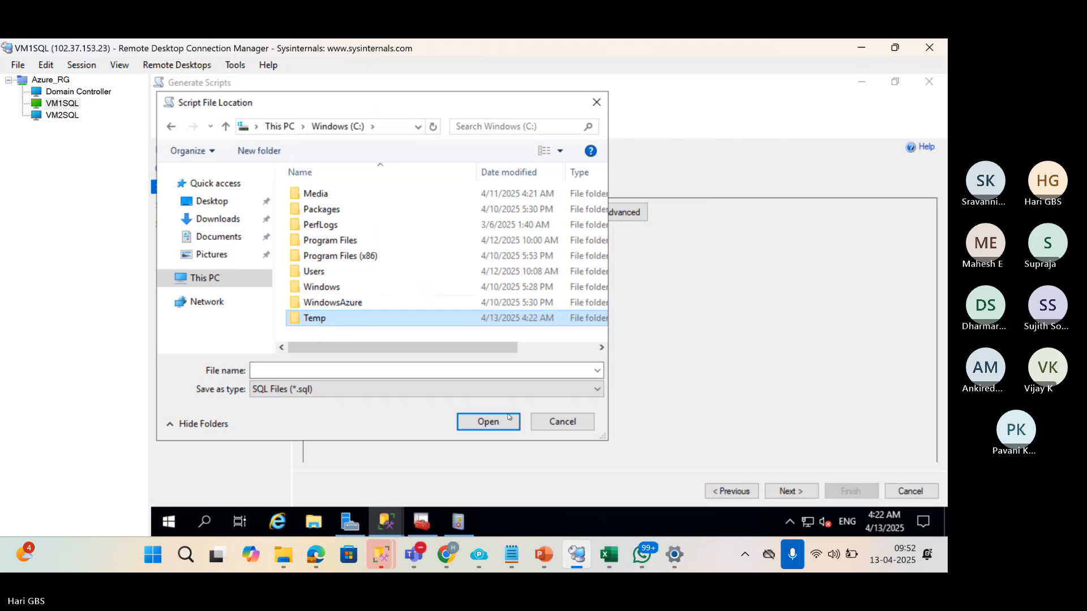
# Set the script file to student_db inside C:\Temp.
pyautogui.click(508, 420)
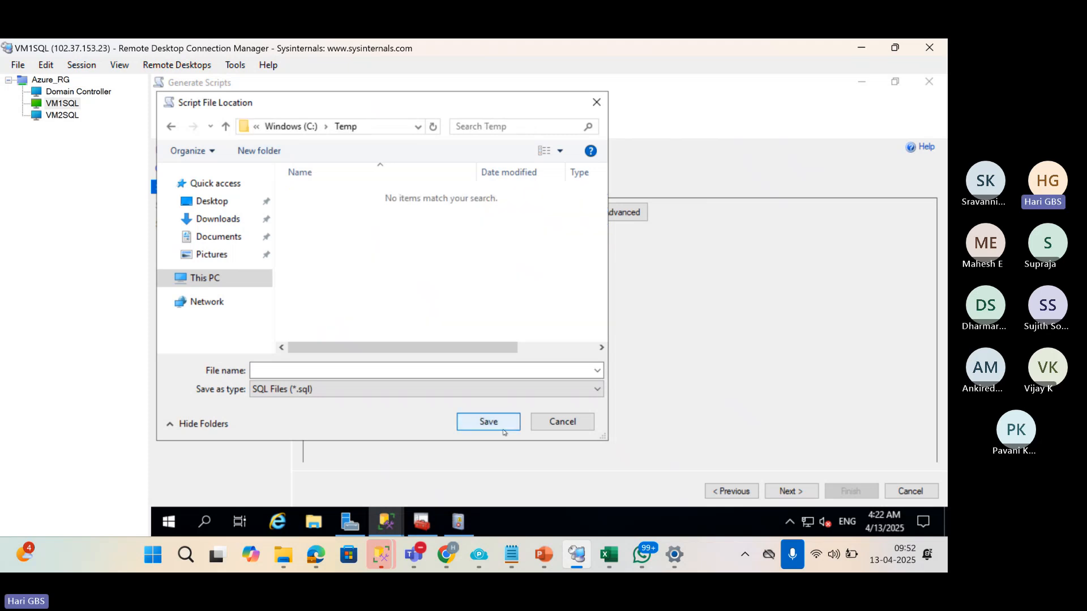
pyautogui.click(390, 372)
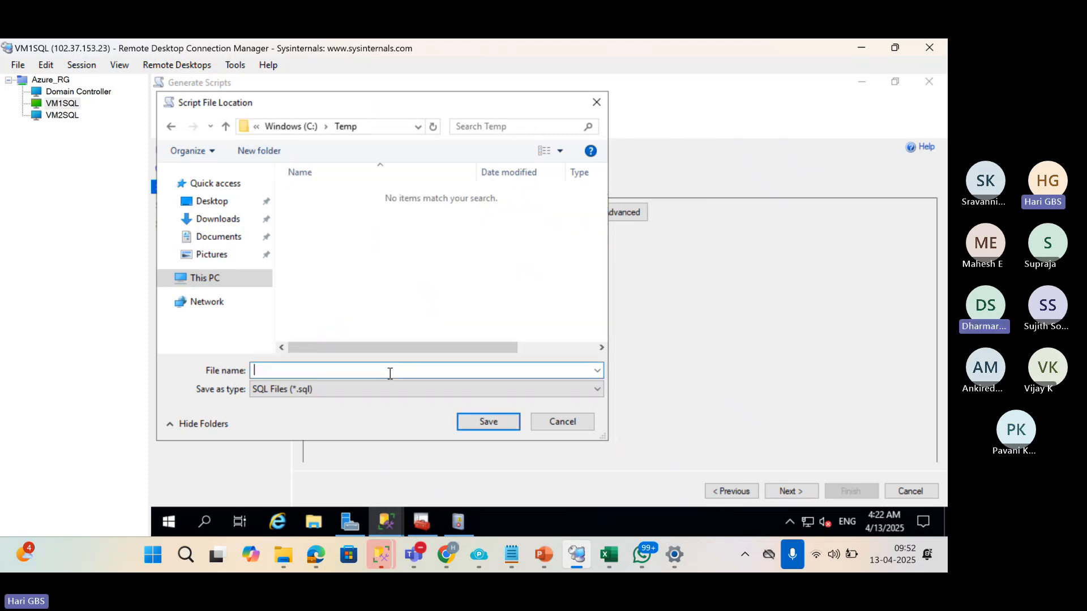
pyautogui.write('student_db')
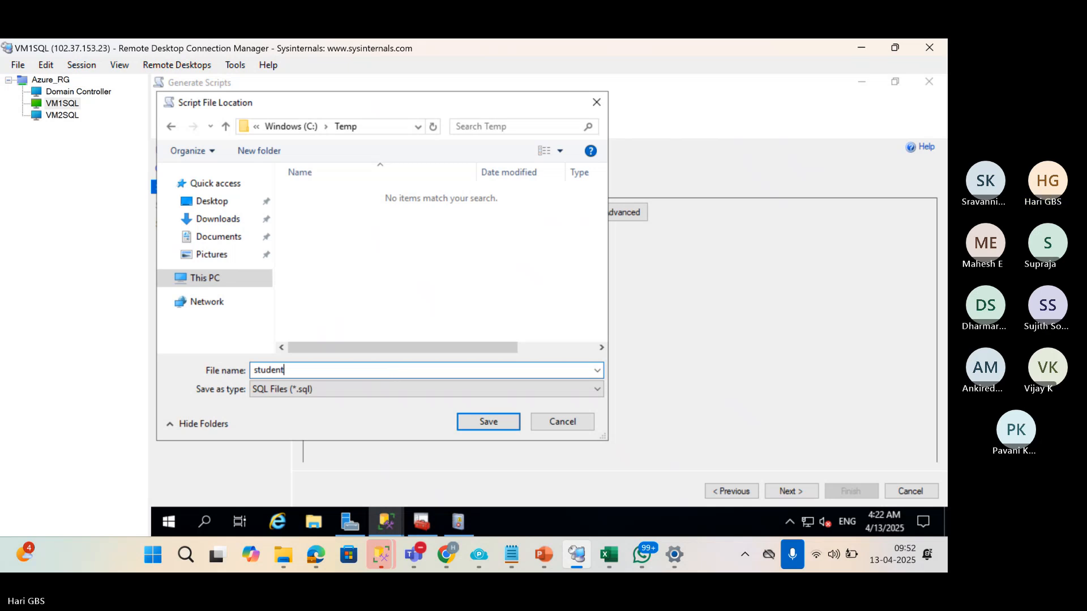
pyautogui.click(489, 422)
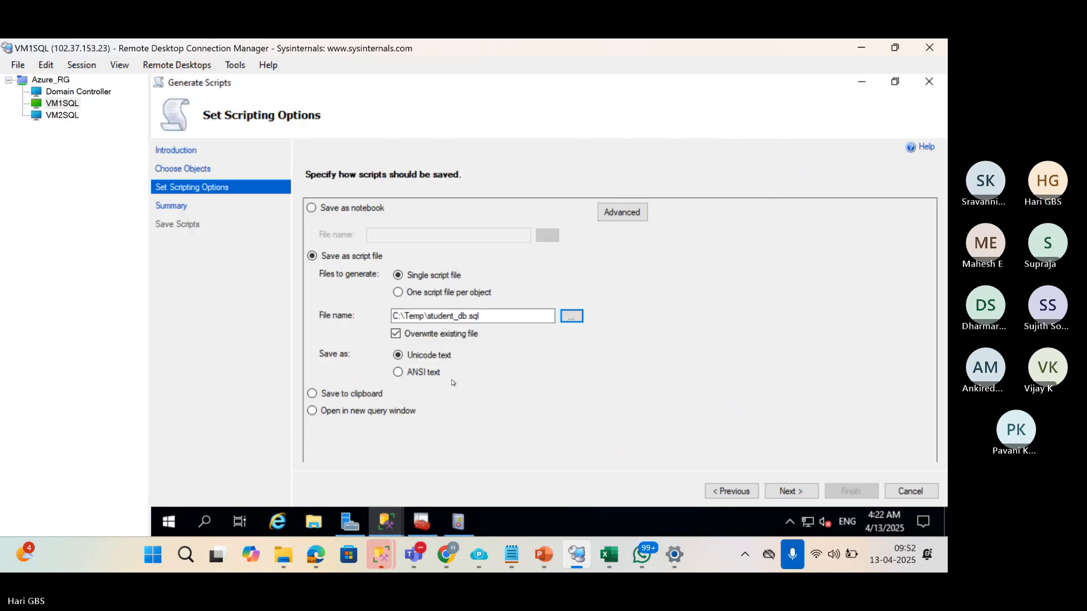
# Review the summary, generate the Sales script, and finish the wizard.
pyautogui.click(775, 492)
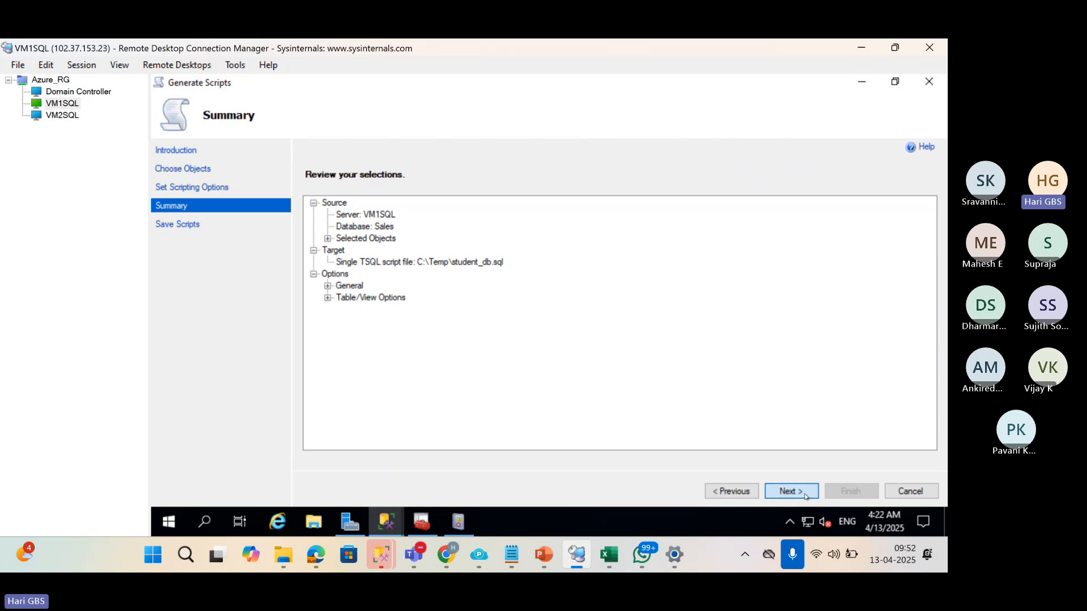
pyautogui.click(808, 496)
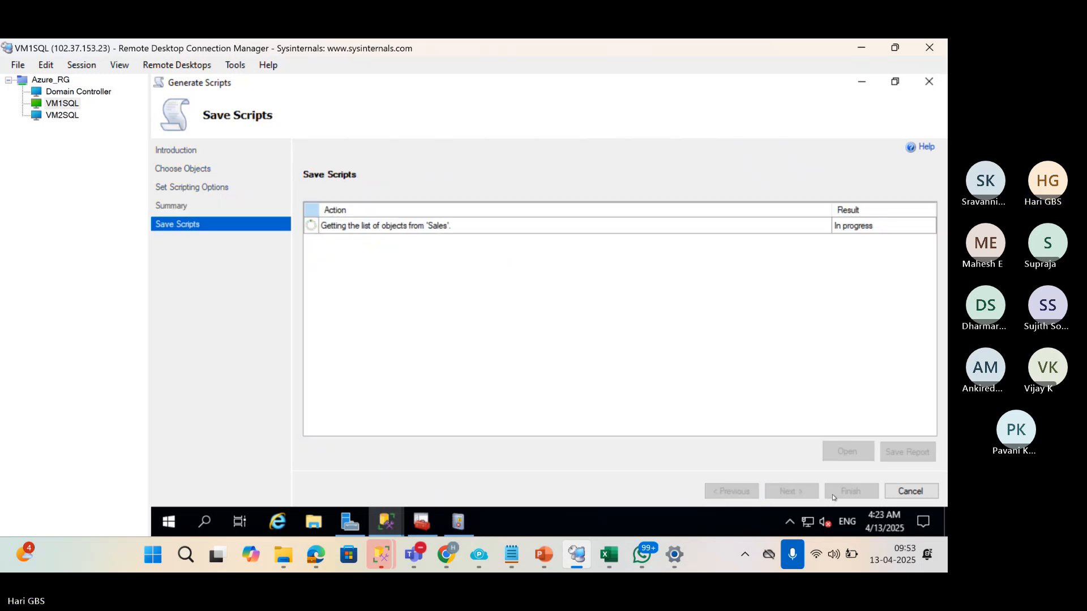
pyautogui.click(834, 496)
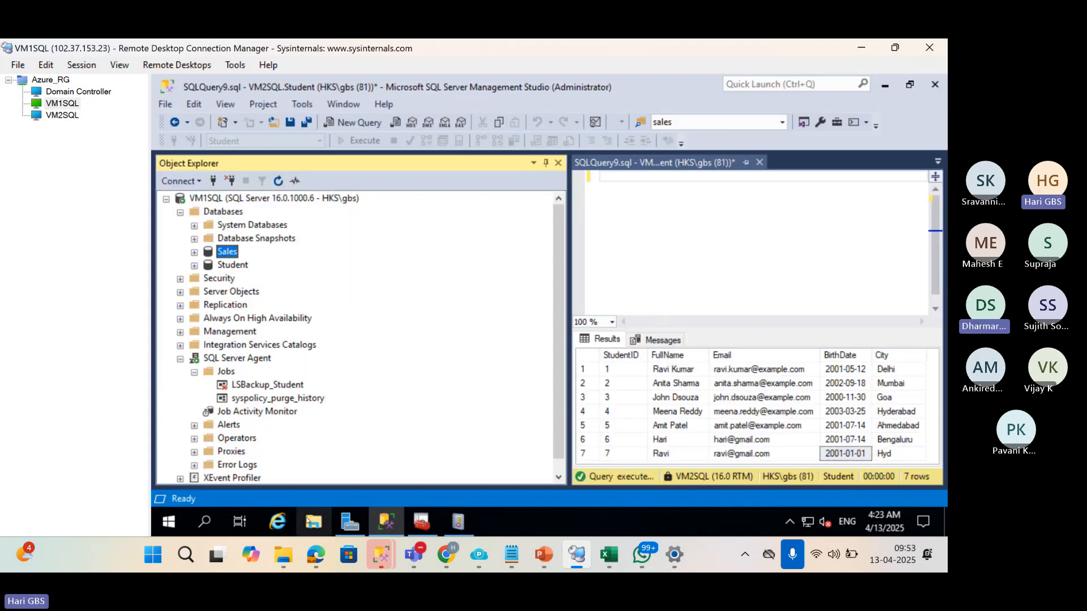
pyautogui.click(307, 518)
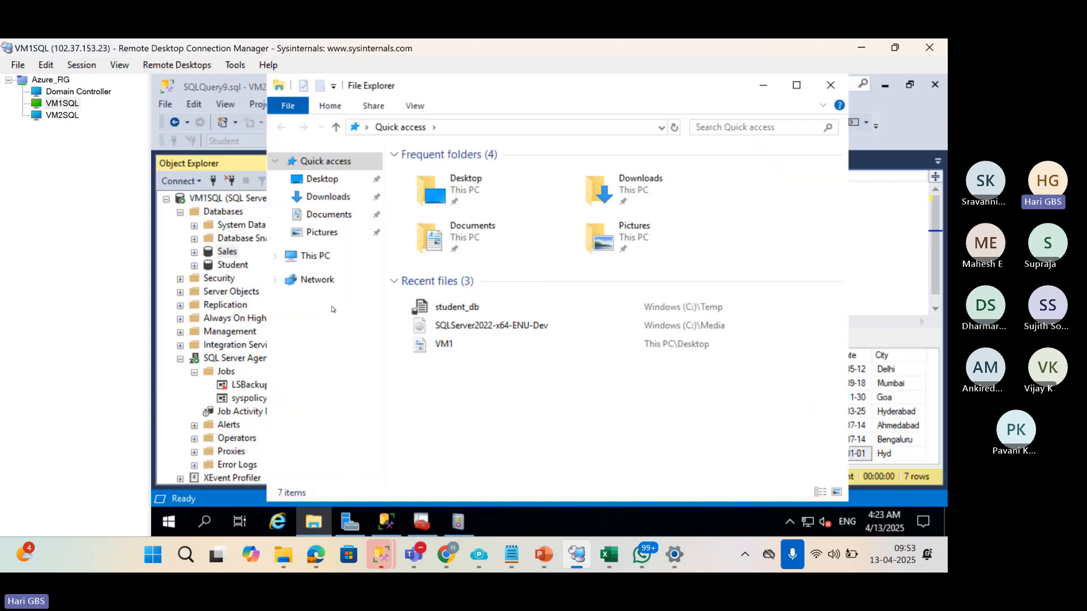
# Open C:\Temp\student_db in SQL Server Management Studio and widen the query pane.
pyautogui.click(326, 258)
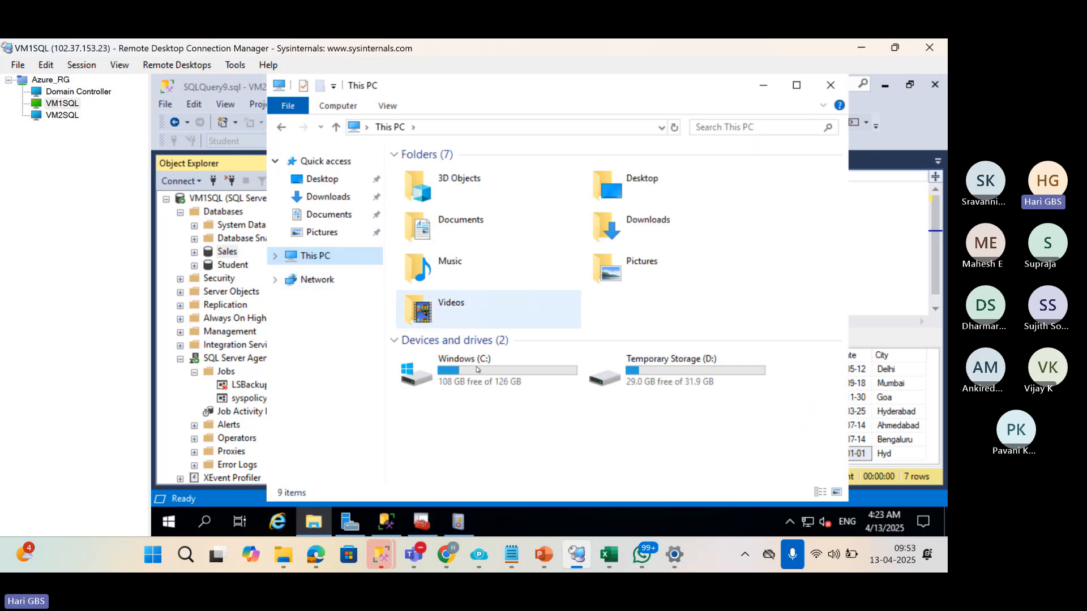
pyautogui.doubleClick(485, 369)
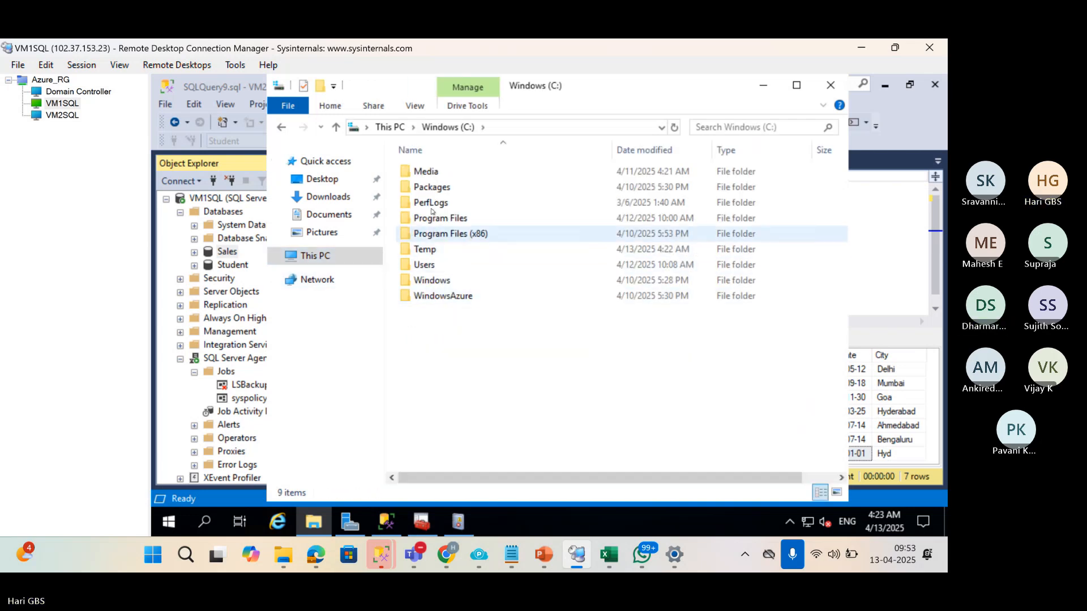
pyautogui.doubleClick(425, 249)
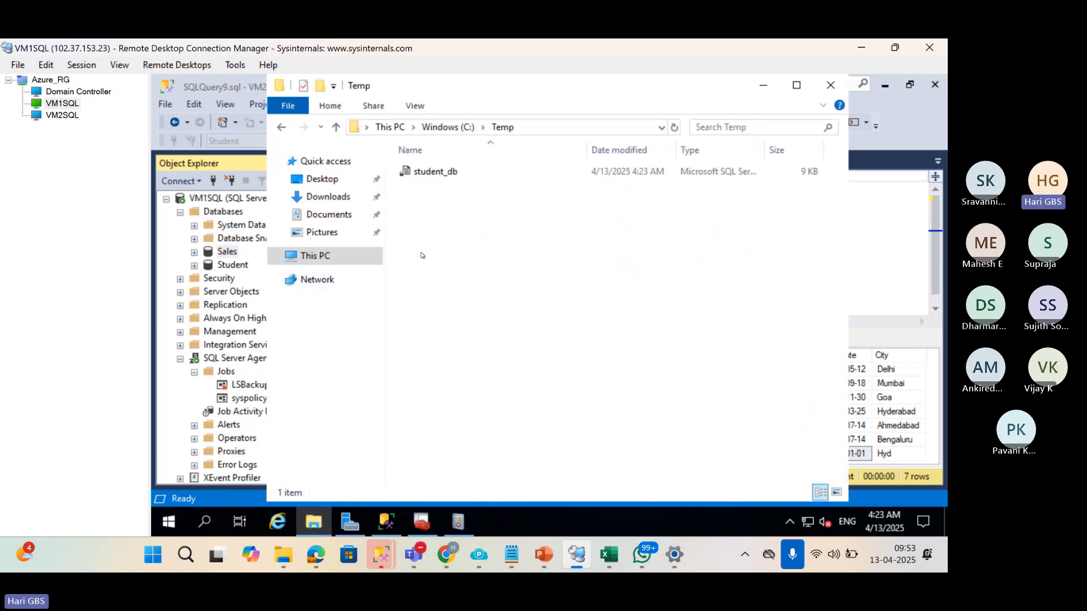
pyautogui.doubleClick(430, 173)
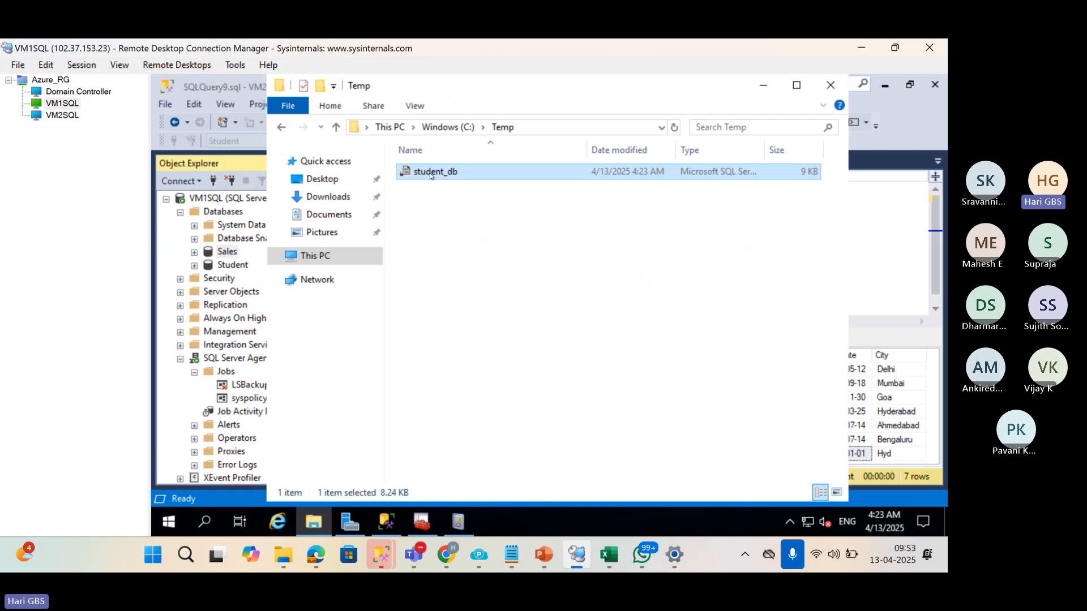
pyautogui.doubleClick(463, 274)
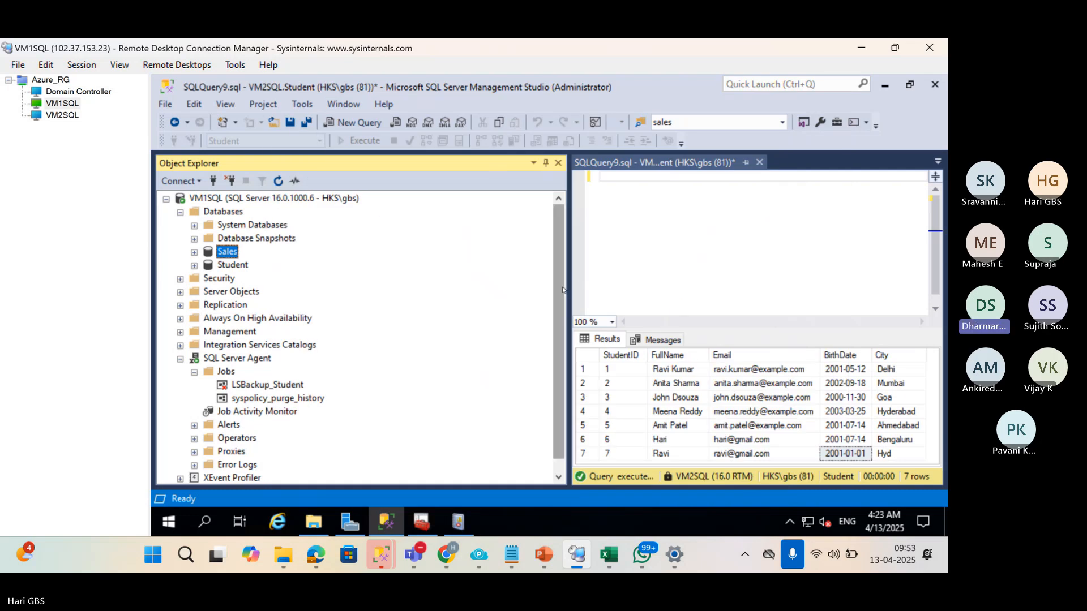
pyautogui.moveTo(568, 289); pyautogui.dragTo(341, 296)
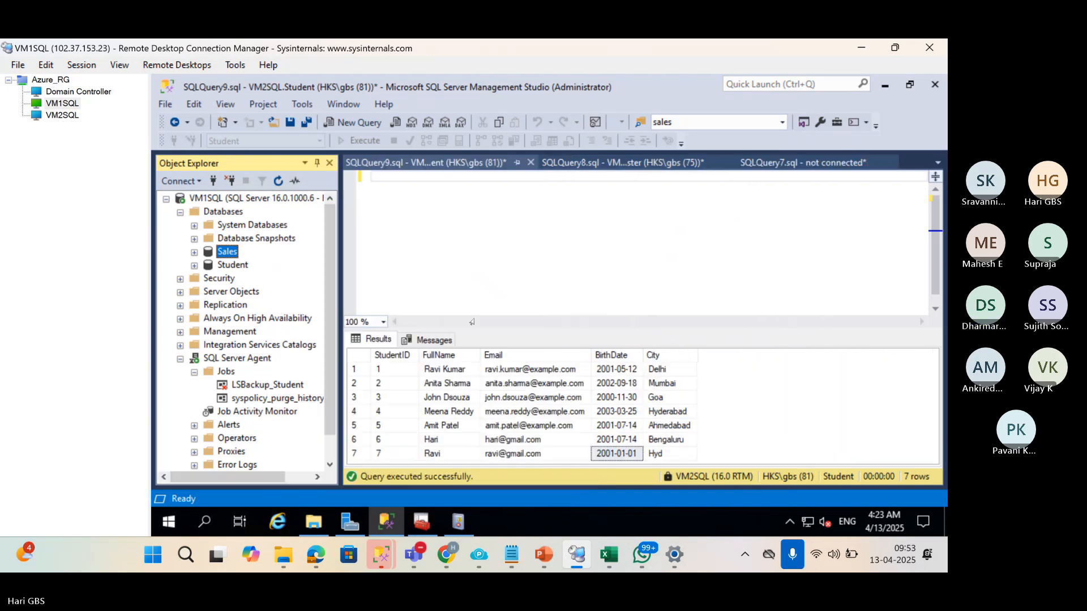
# Glance at Excel and the log shipping slides in PowerPoint, then return to the remote session.
pyautogui.click(572, 555)
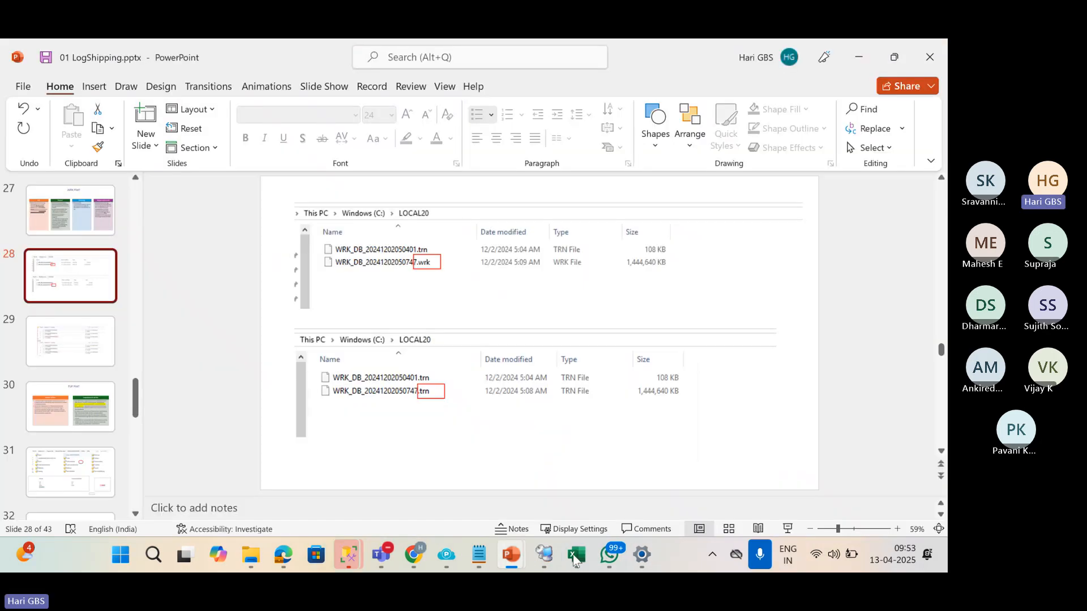
pyautogui.click(573, 557)
pyautogui.click(575, 558)
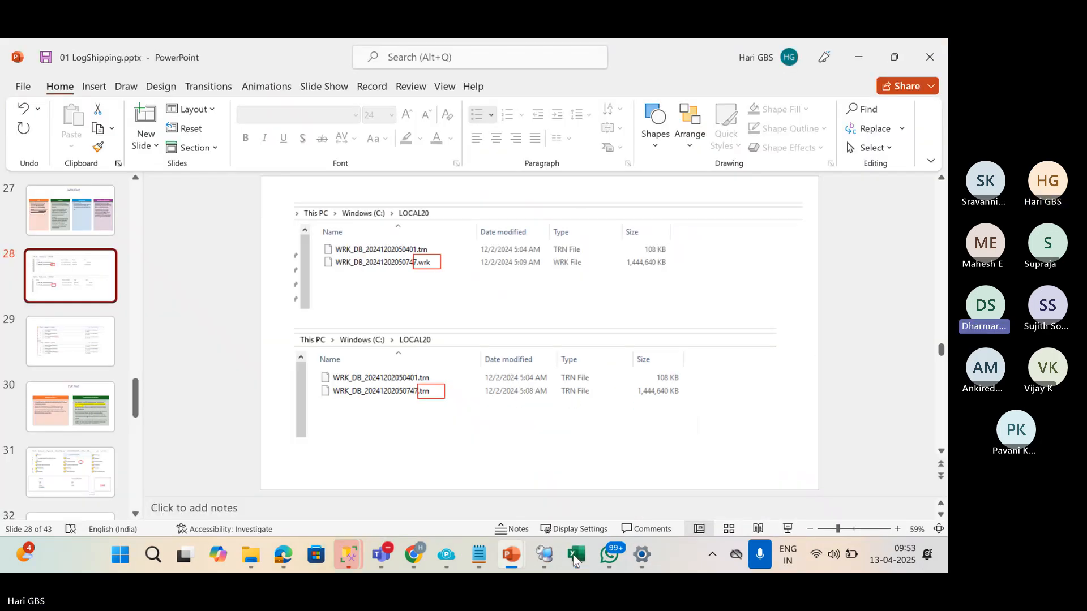
pyautogui.click(546, 556)
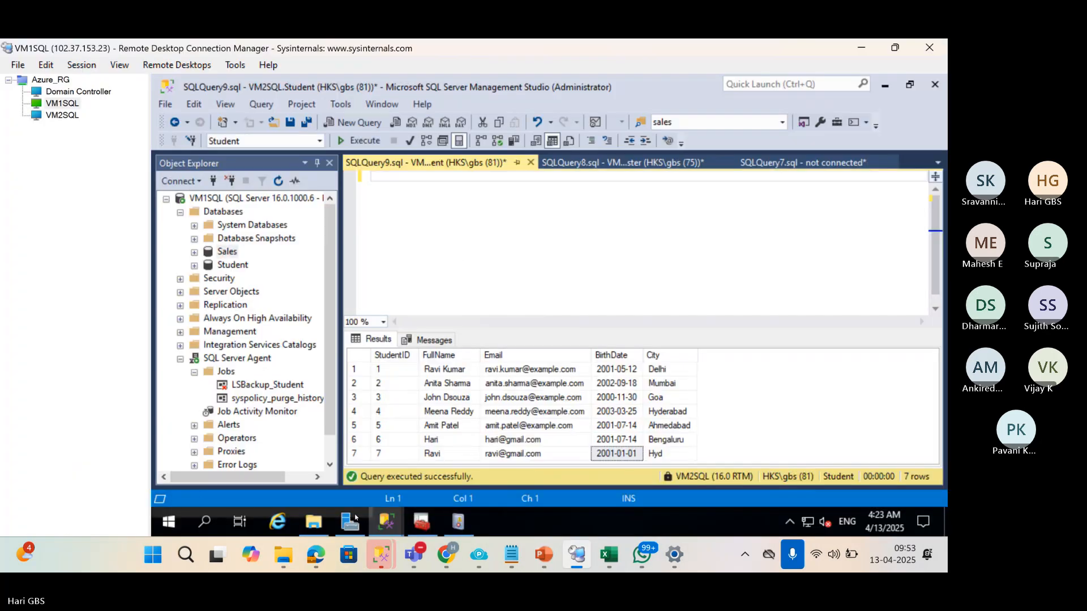
# Bring forward the Management Studio window holding student_db.sql, dismissing the connection prompt.
pyautogui.click(314, 521)
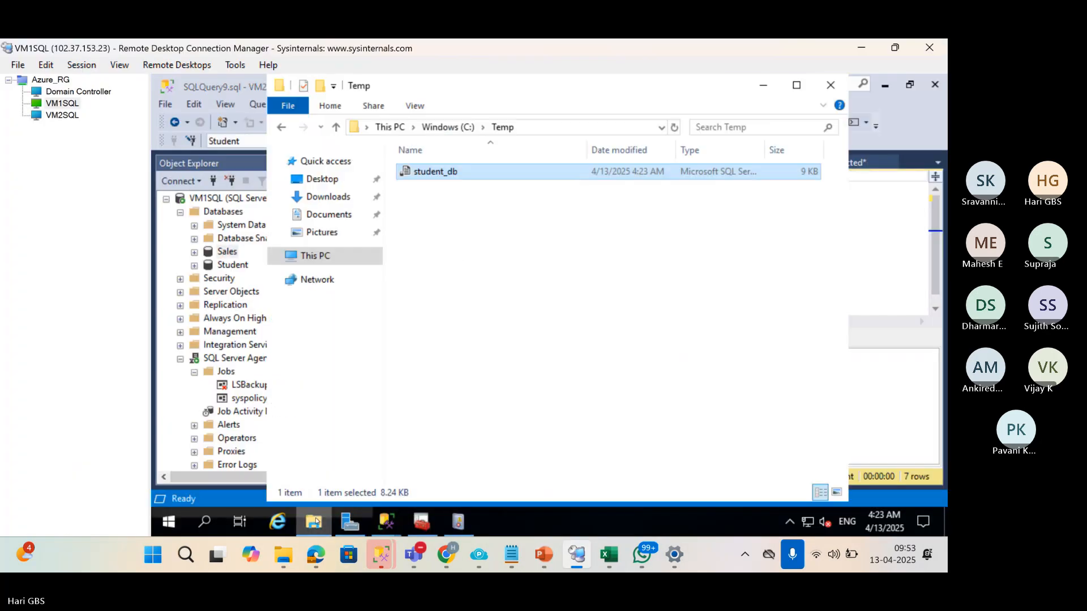
pyautogui.click(326, 255)
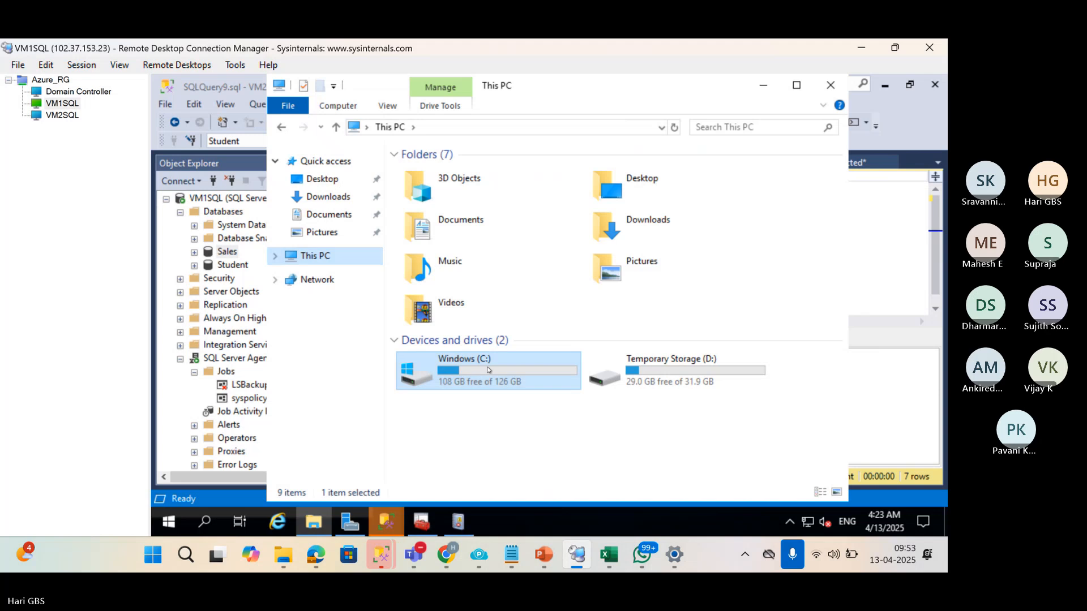
pyautogui.doubleClick(483, 358)
pyautogui.click(387, 521)
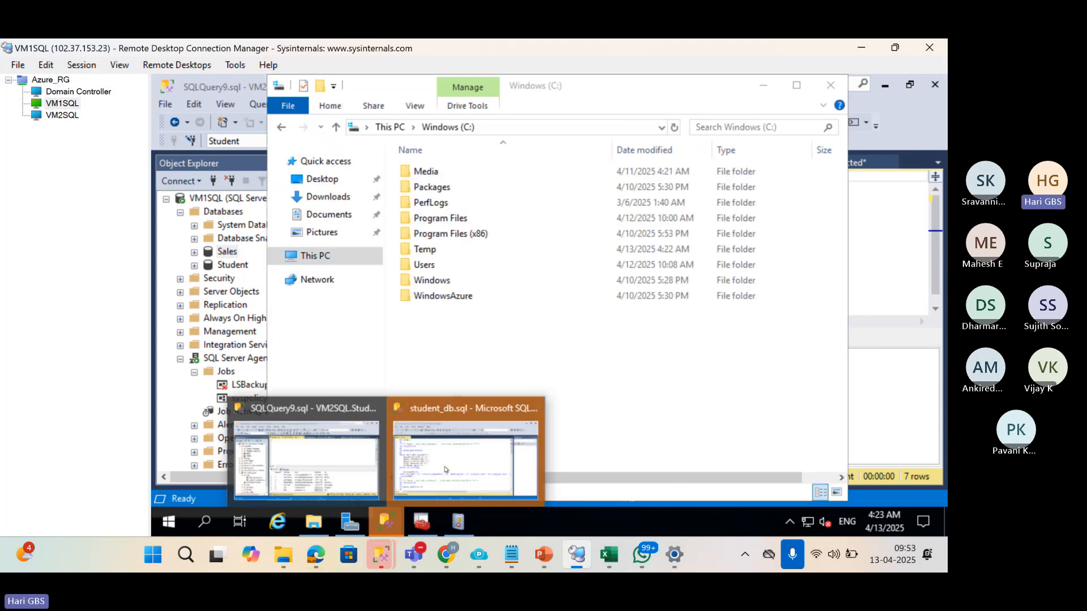
pyautogui.click(447, 470)
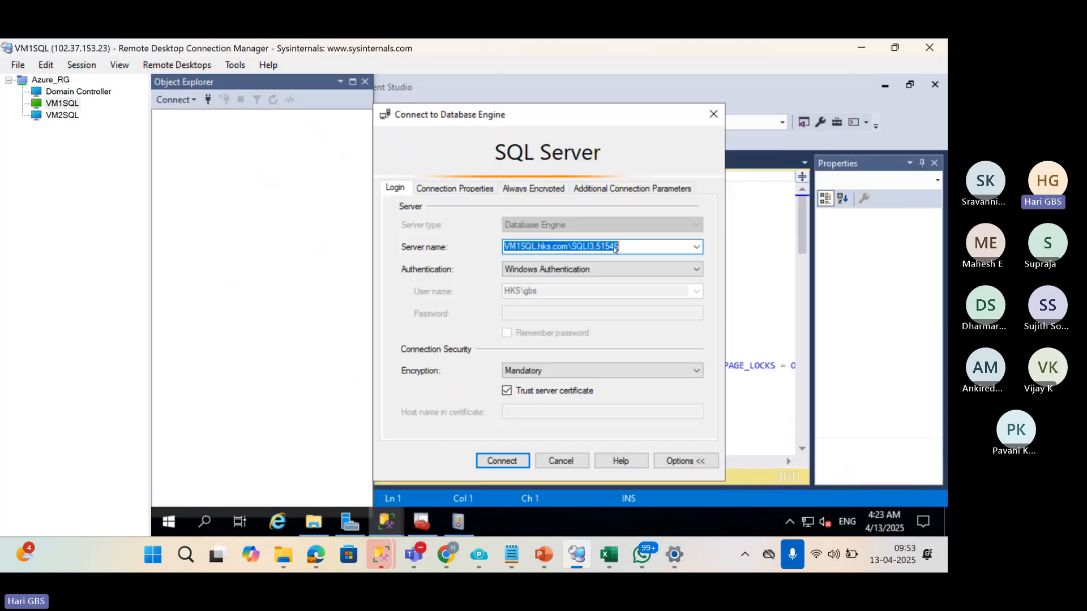
pyautogui.click(714, 114)
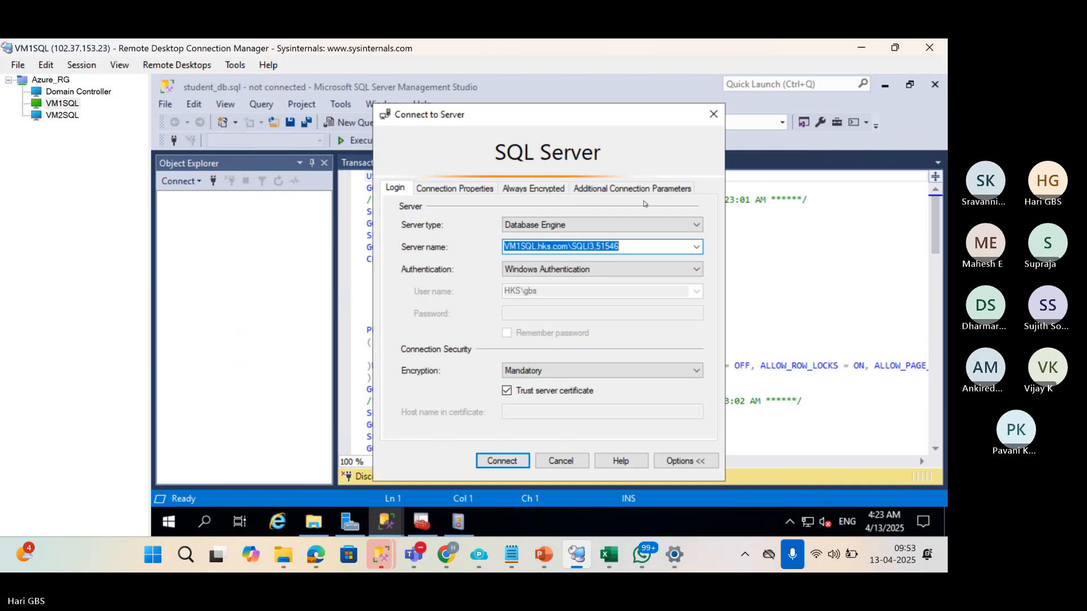
# Connect to the VM1SQL server instance chosen from the Server name list.
pyautogui.click(696, 247)
pyautogui.click(650, 271)
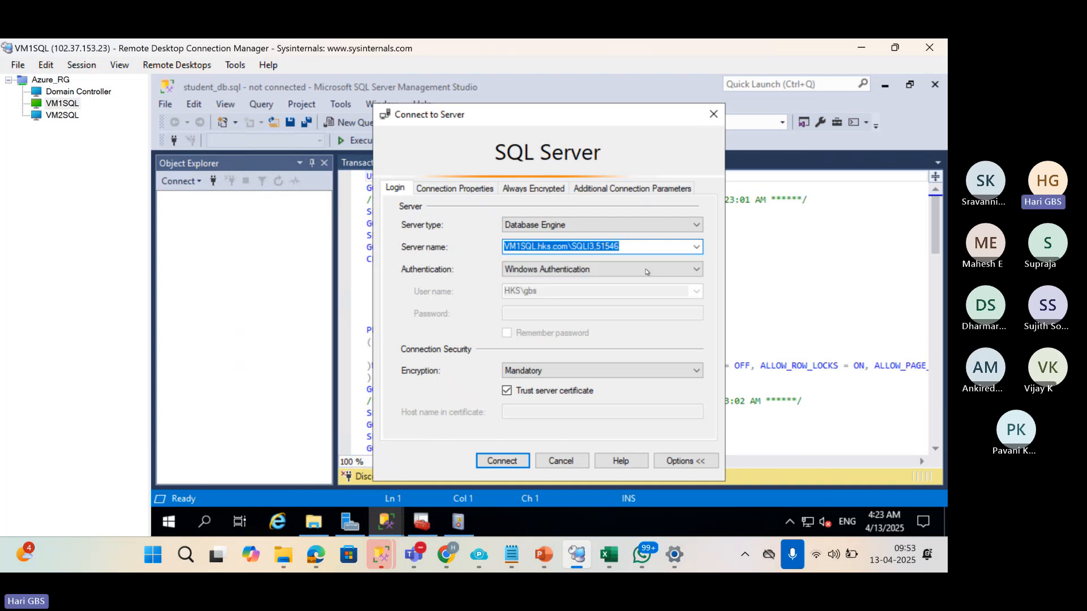
pyautogui.click(696, 247)
pyautogui.click(651, 279)
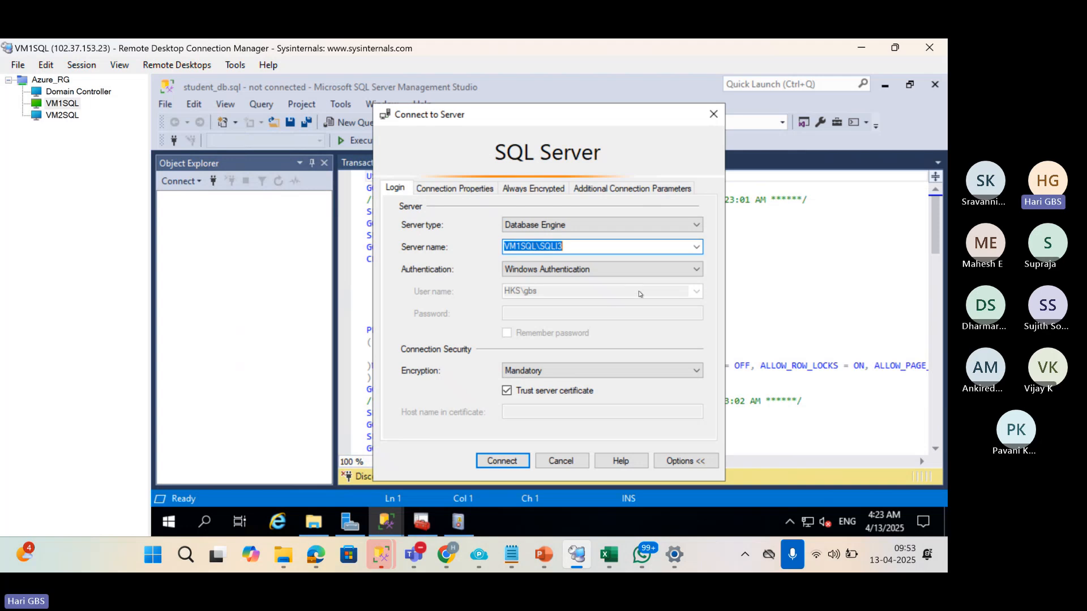
pyautogui.click(500, 465)
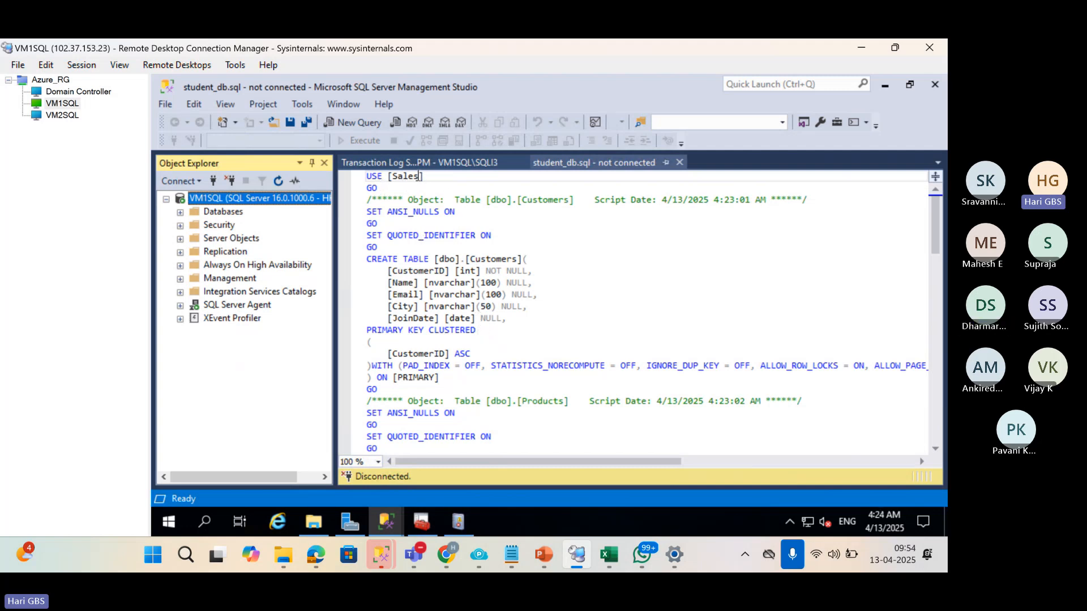
# Replace every occurrence of Sales with Sales_db in the script.
pyautogui.doubleClick(418, 178)
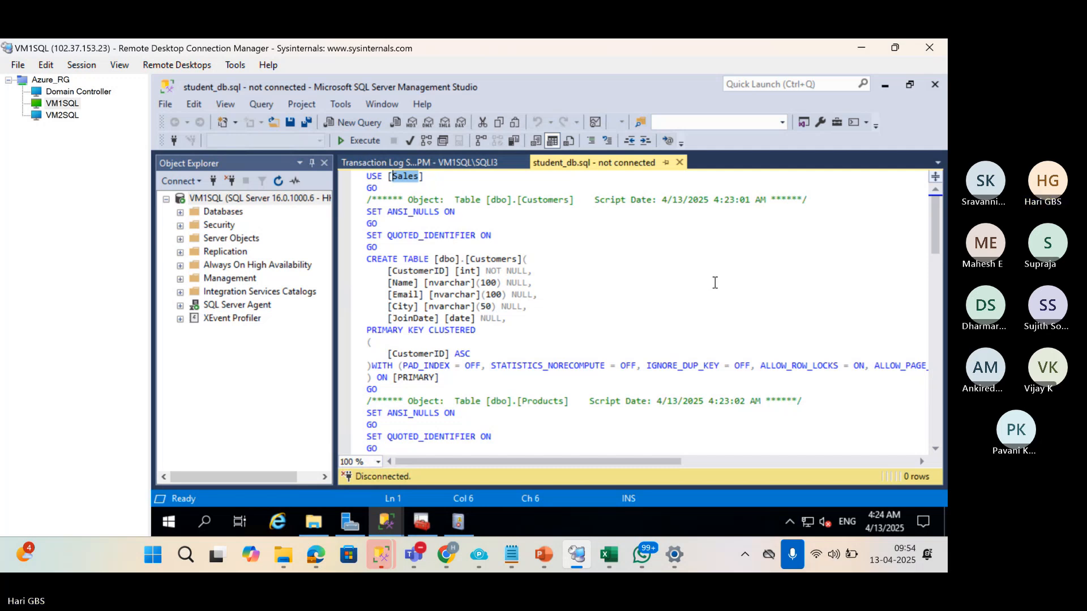
pyautogui.hotkey('ctrl', 'h')
pyautogui.write('sale')
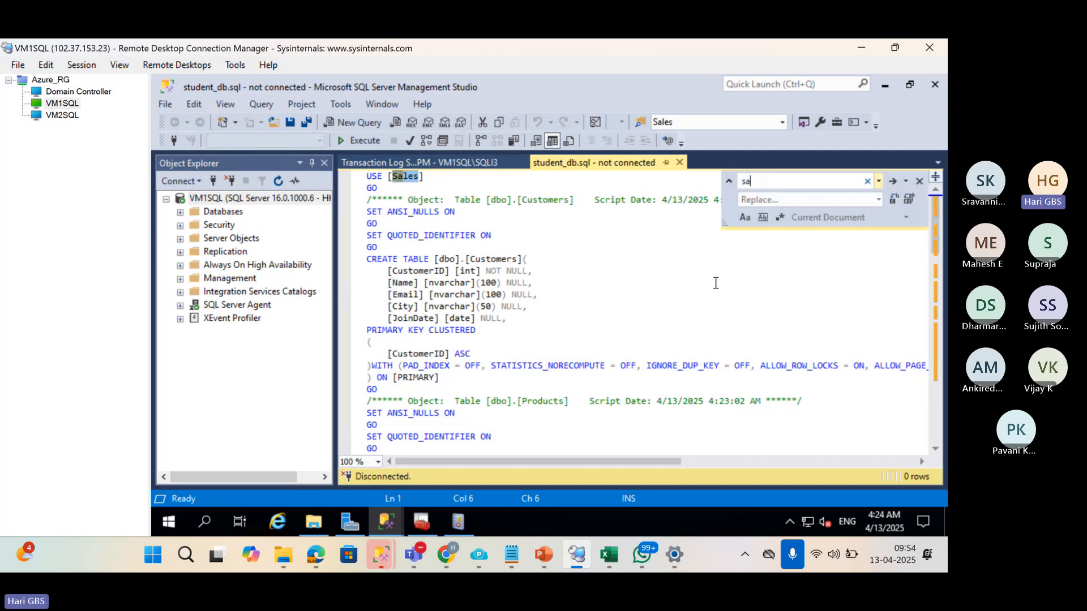
pyautogui.press('Tab')
pyautogui.hotkey('shift', 'Tab')
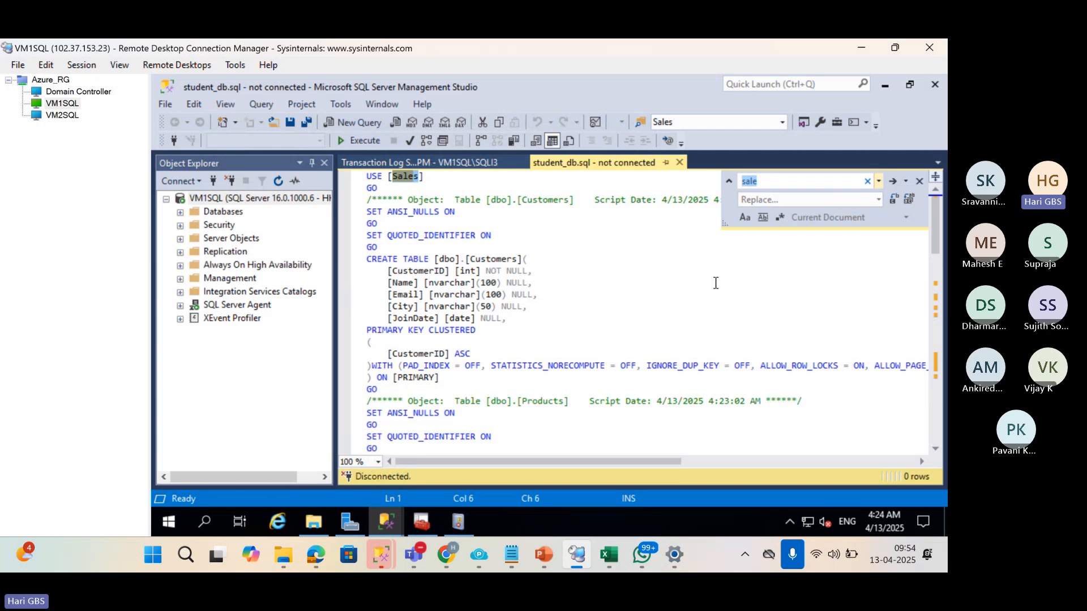
pyautogui.write('Sales')
pyautogui.press('Tab')
pyautogui.write('Sale')
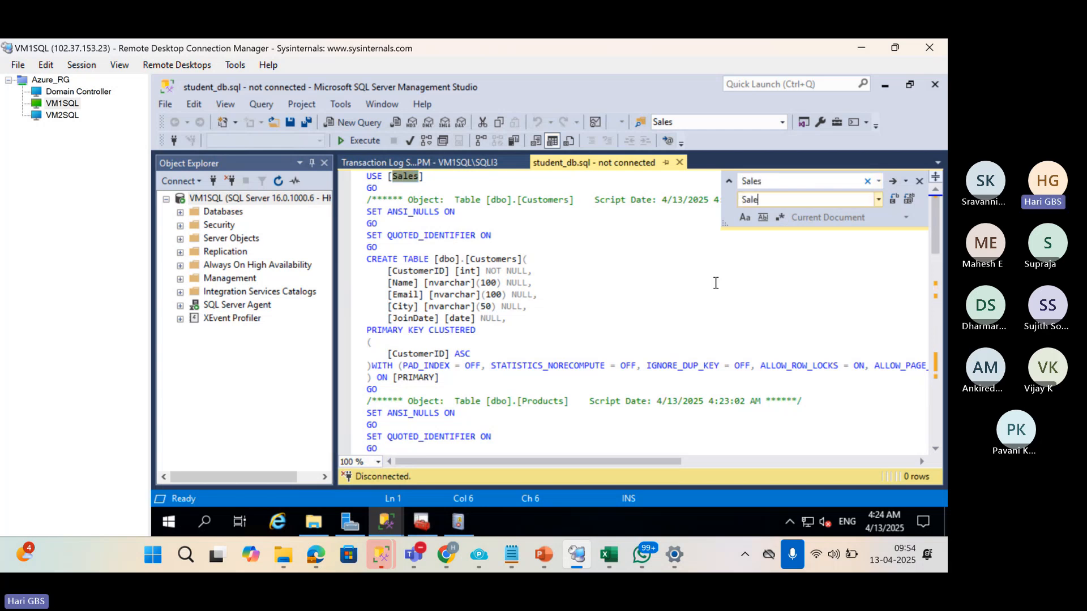
pyautogui.write('s_db')
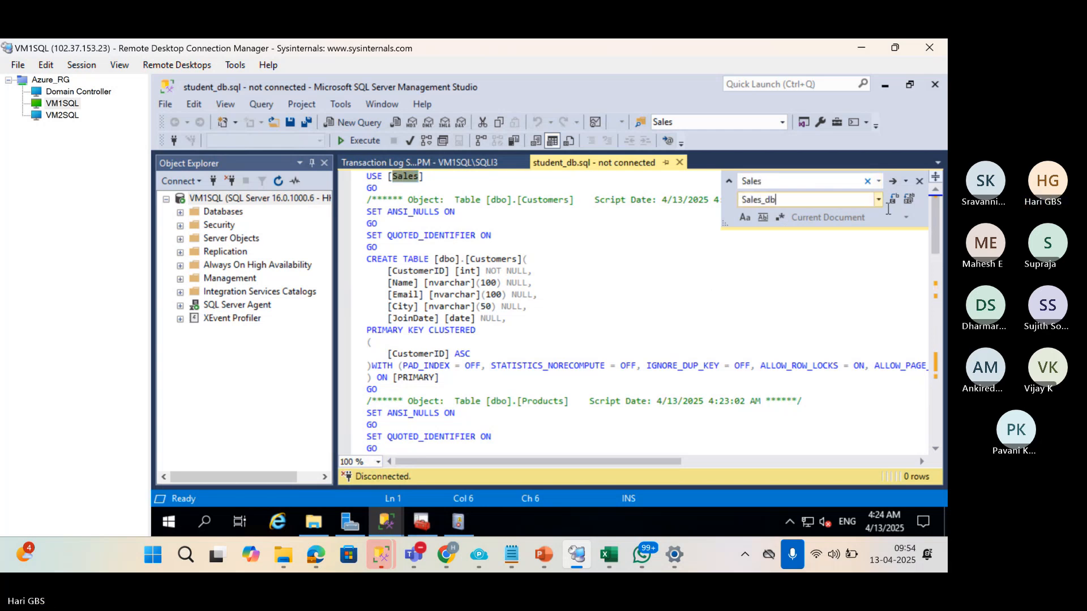
pyautogui.click(909, 199)
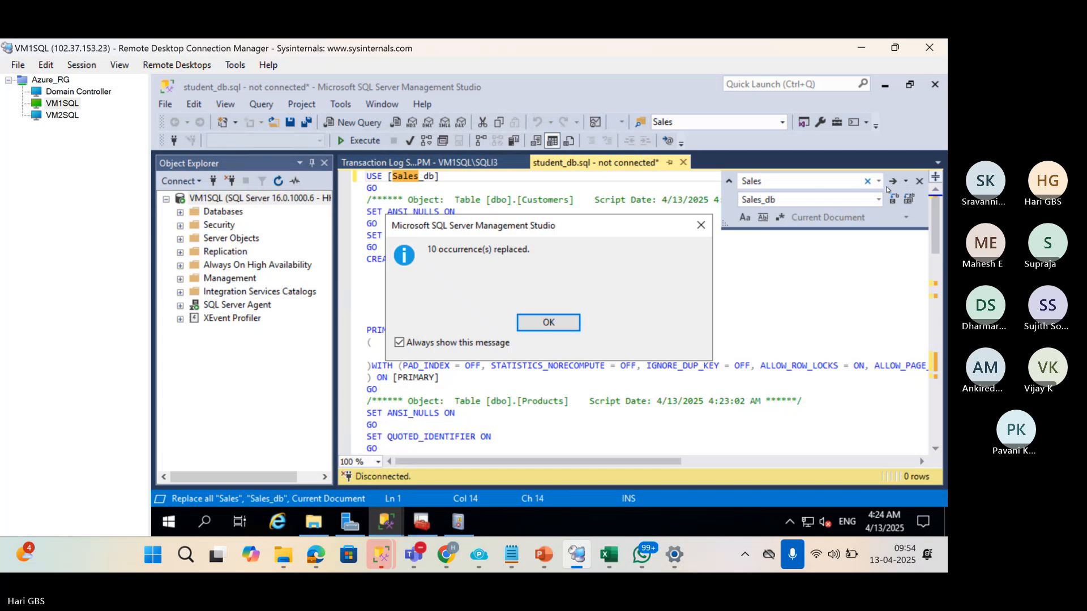
pyautogui.click(549, 323)
pyautogui.click(920, 181)
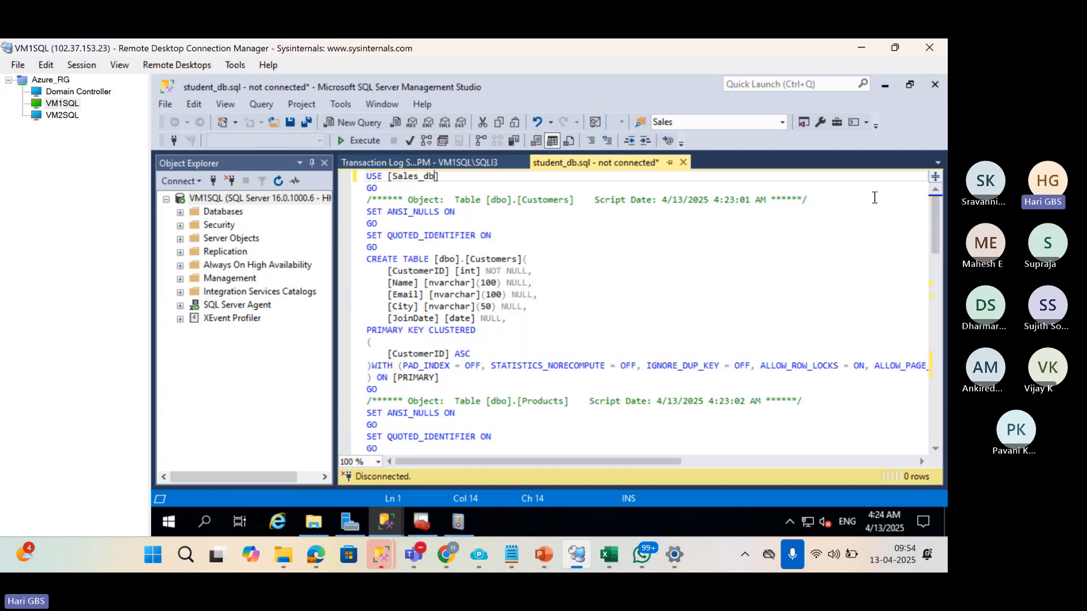
# Review the Products table definition and the Customers INSERT statements in the script.
pyautogui.click(586, 317)
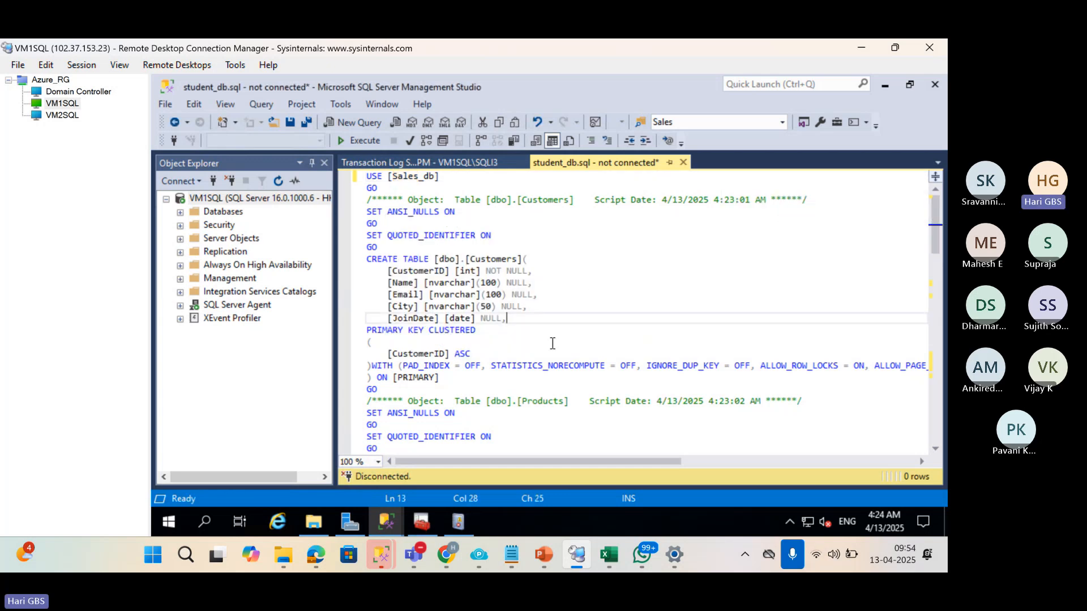
pyautogui.scroll(-6, 553, 344)
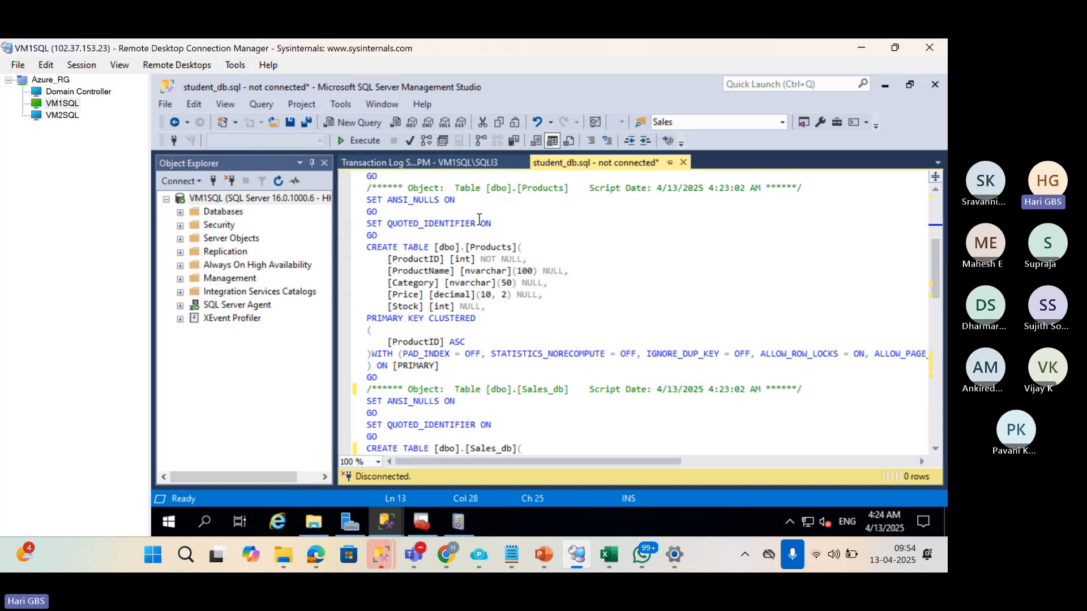
pyautogui.tripleClick(365, 249)
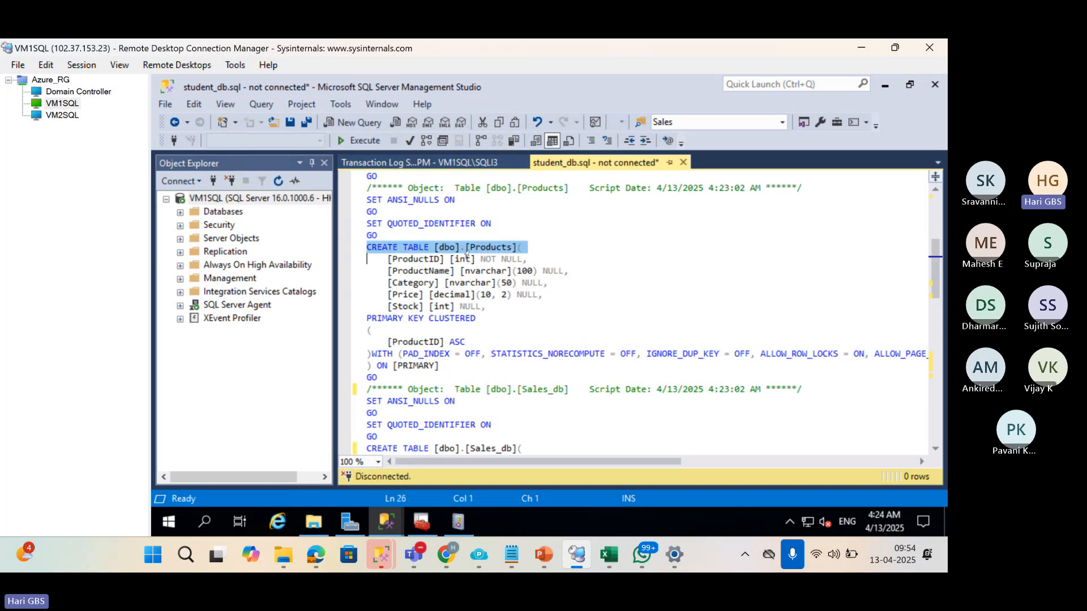
pyautogui.scroll(-2, 492, 333)
pyautogui.scroll(1, 487, 317)
pyautogui.scroll(-3, 479, 295)
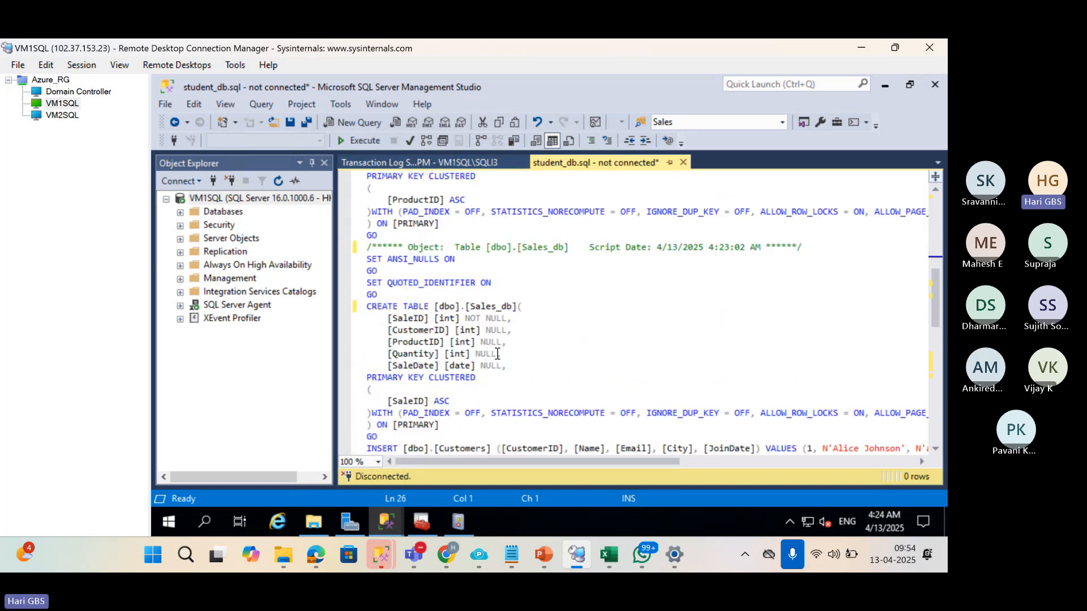
pyautogui.scroll(-5, 479, 340)
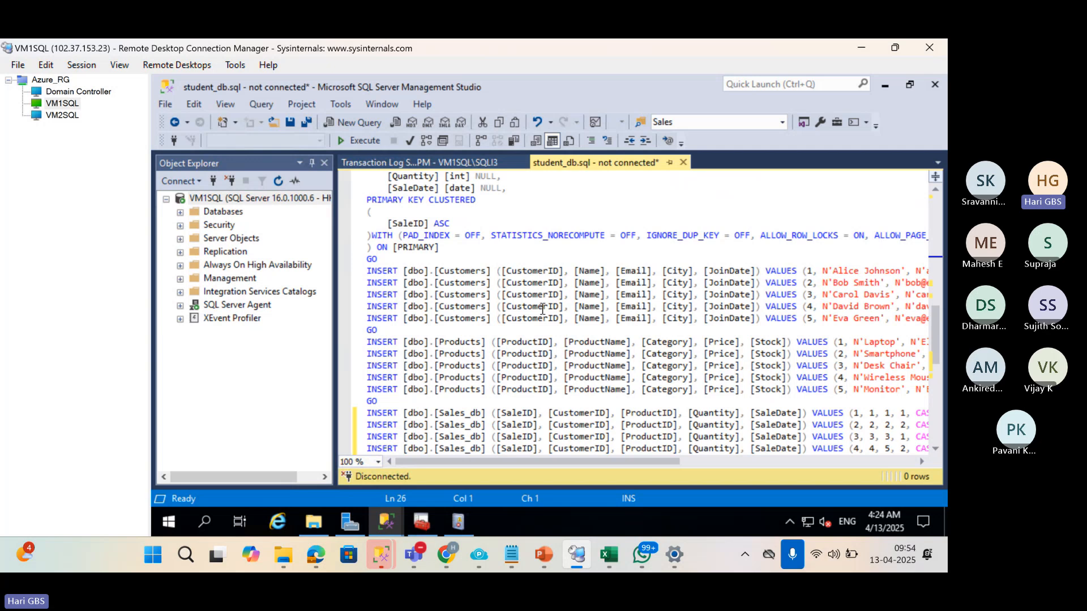
pyautogui.click(792, 271)
pyautogui.scroll(-6, 798, 359)
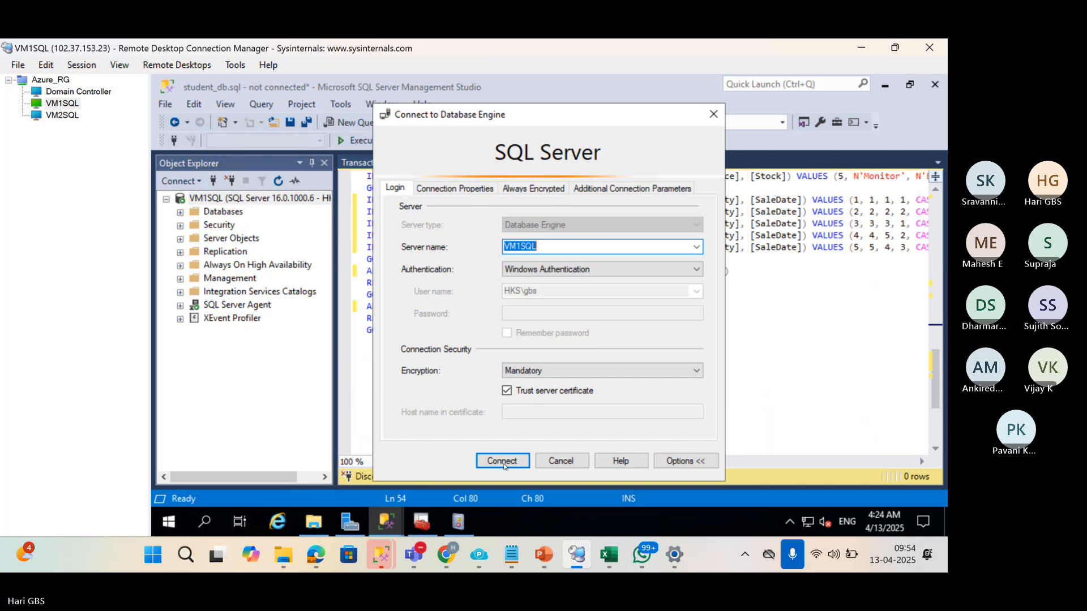
# Connect to VM1SQL and add a first line 'cREATE SALES_DB', running it alone.
pyautogui.click(503, 462)
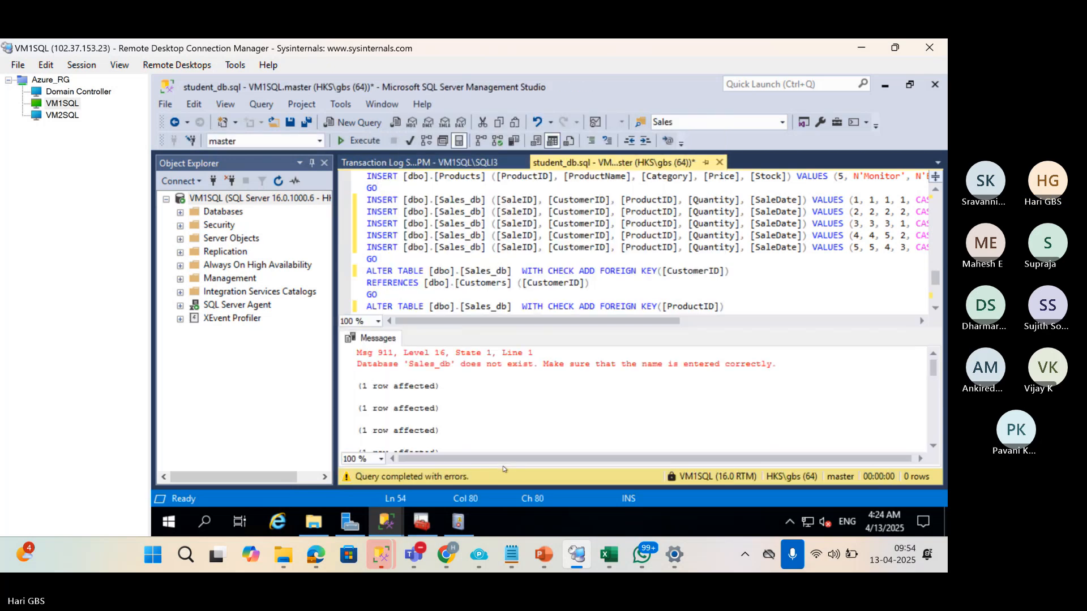
pyautogui.click(435, 247)
pyautogui.scroll(15, 414, 242)
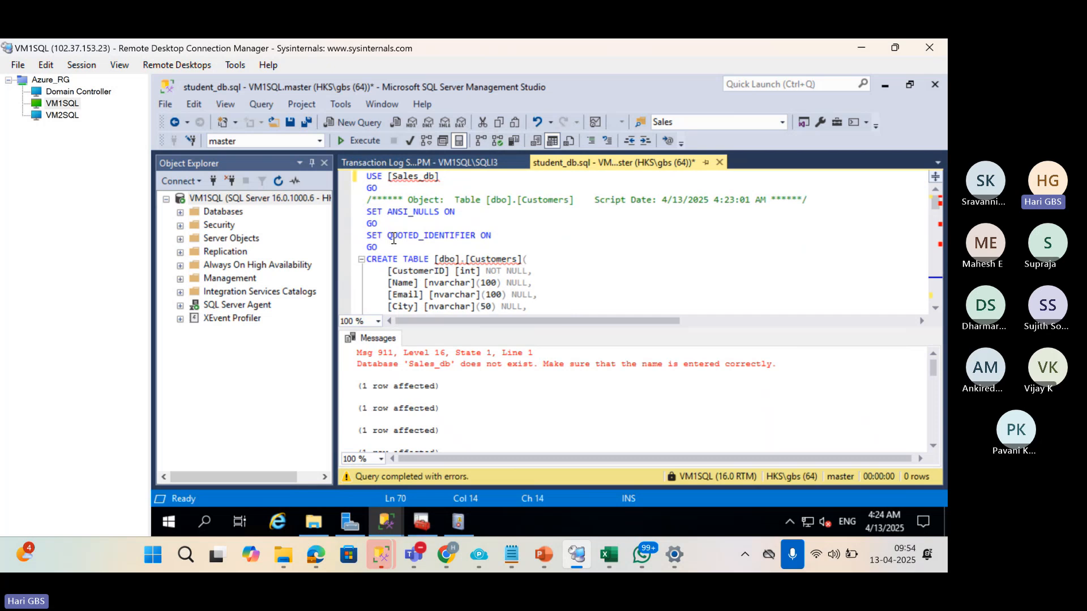
pyautogui.click(368, 178)
pyautogui.press('Return')
pyautogui.press('Up')
pyautogui.write('c')
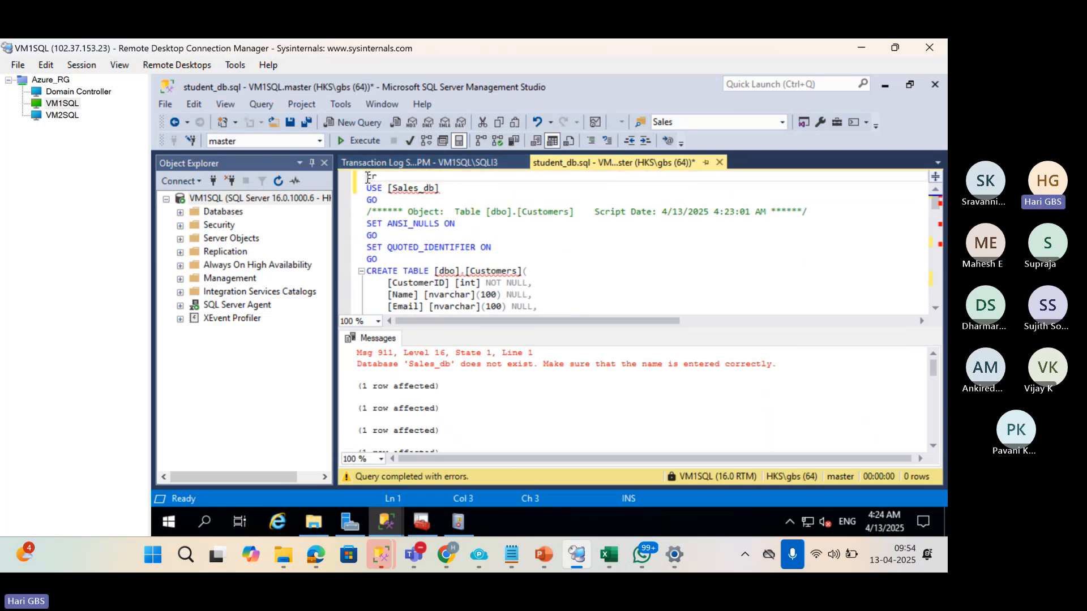
pyautogui.write('REATE SALES_')
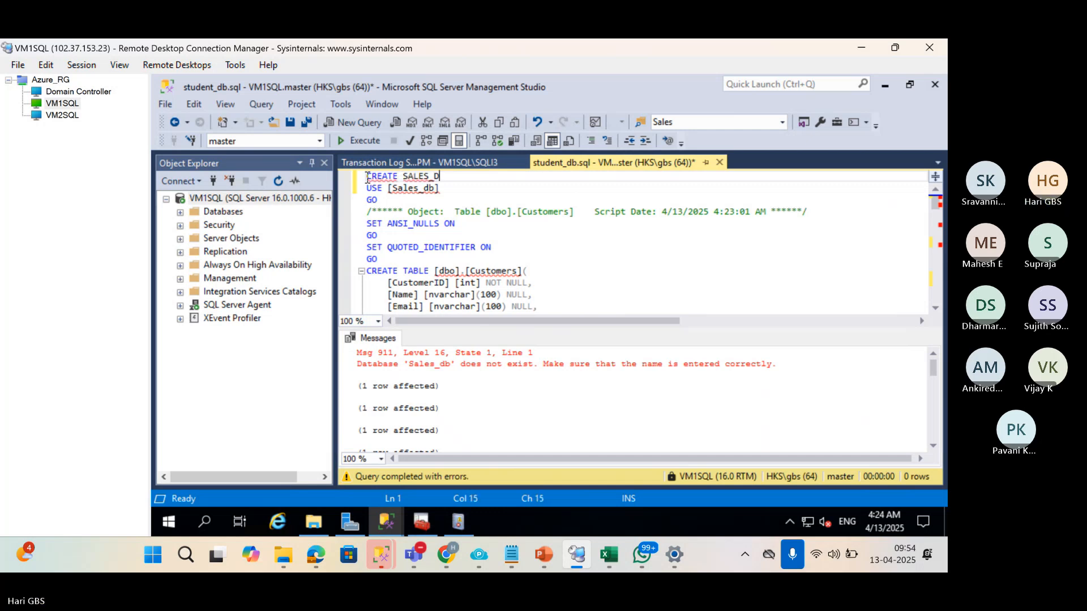
pyautogui.write('DB')
pyautogui.hotkey('shift', 'Home')
pyautogui.press('F5')
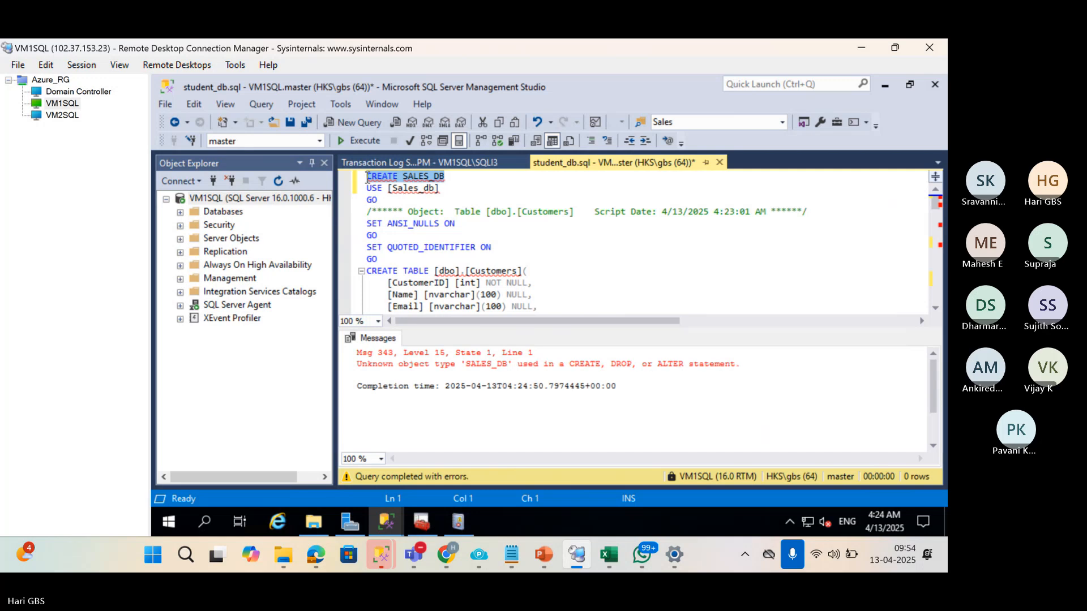
# Fix it to CREATE DATABASE SALES_DB, run it, delete the line, and run the whole script.
pyautogui.press('End')
pyautogui.press('Left')
pyautogui.press('Left')
pyautogui.press('Left')
pyautogui.press('Left')
pyautogui.press('Left')
pyautogui.press('Left')
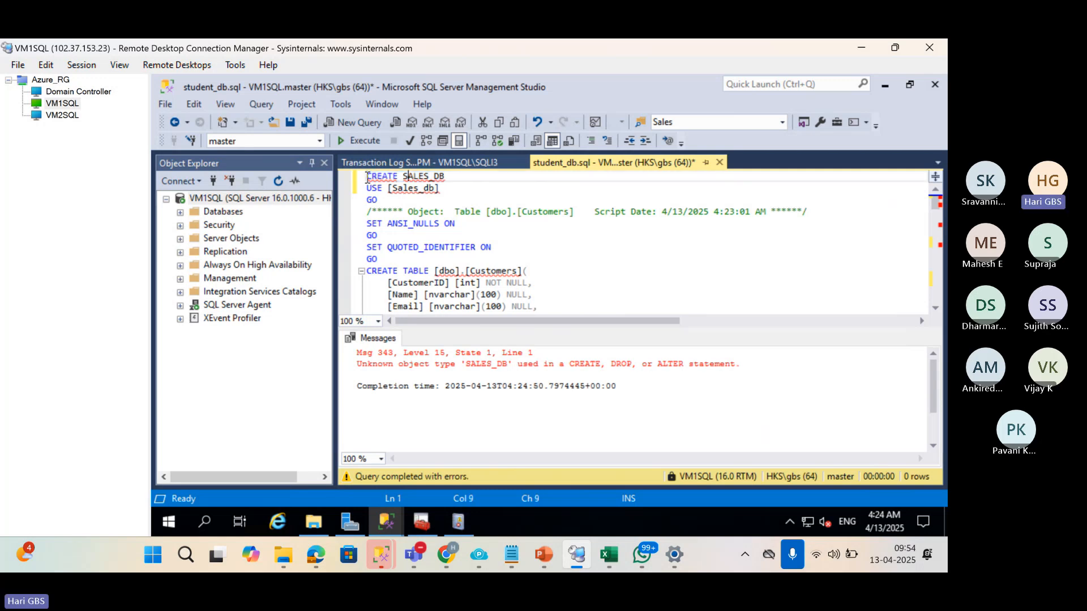
pyautogui.write('DAT')
pyautogui.write('E')
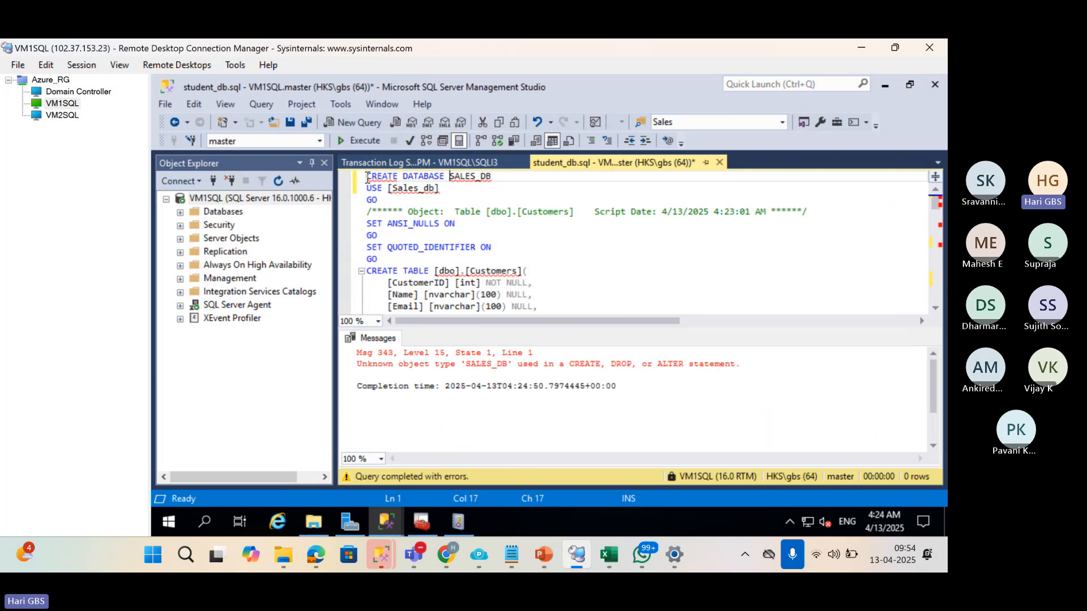
pyautogui.press('F5')
pyautogui.press('Down')
pyautogui.moveTo(513, 179); pyautogui.dragTo(294, 180)
pyautogui.press('F5')
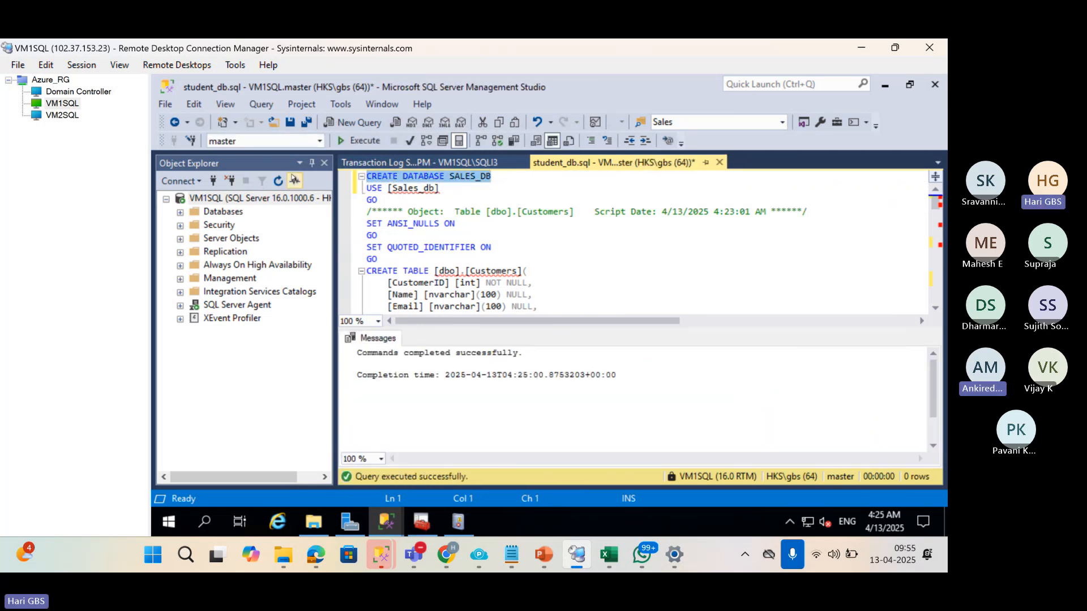
pyautogui.press('Delete')
pyautogui.press('F5')
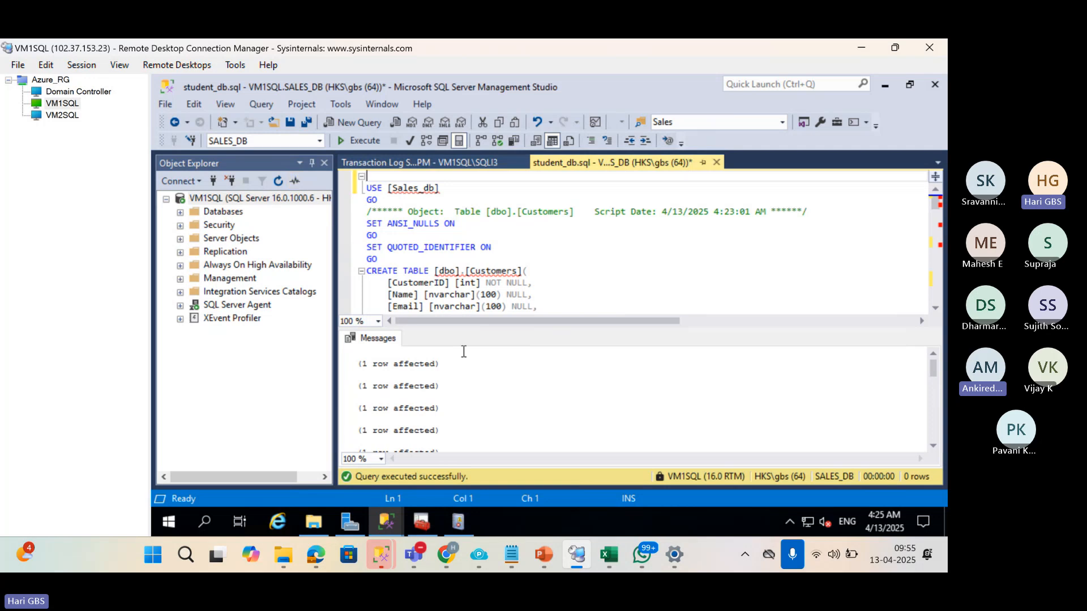
# Expand VM1SQL's Databases list and select SALES_DB to confirm it exists.
pyautogui.click(221, 213)
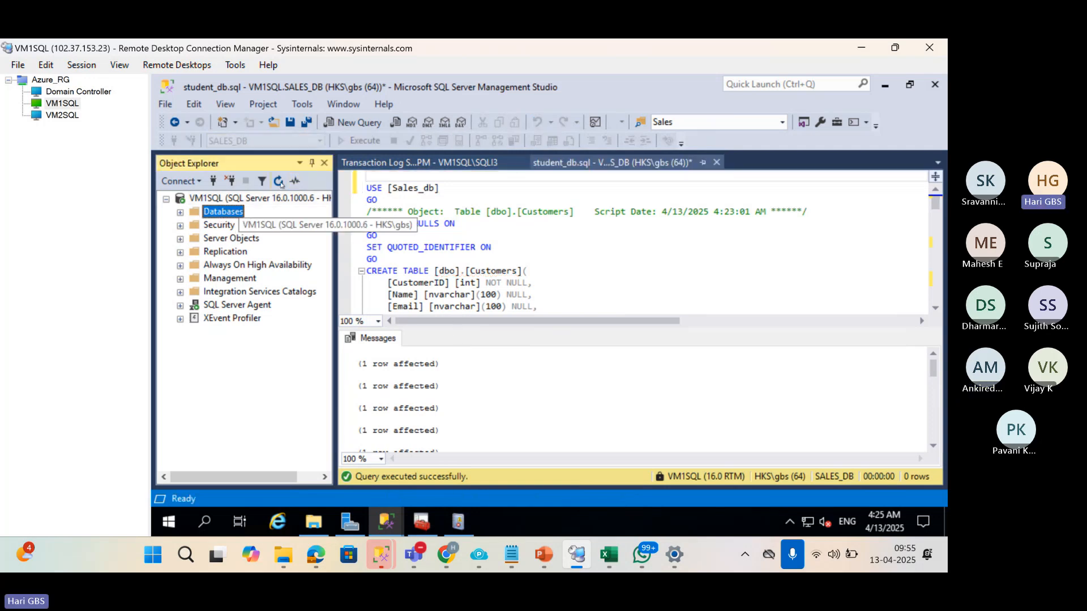
pyautogui.click(181, 213)
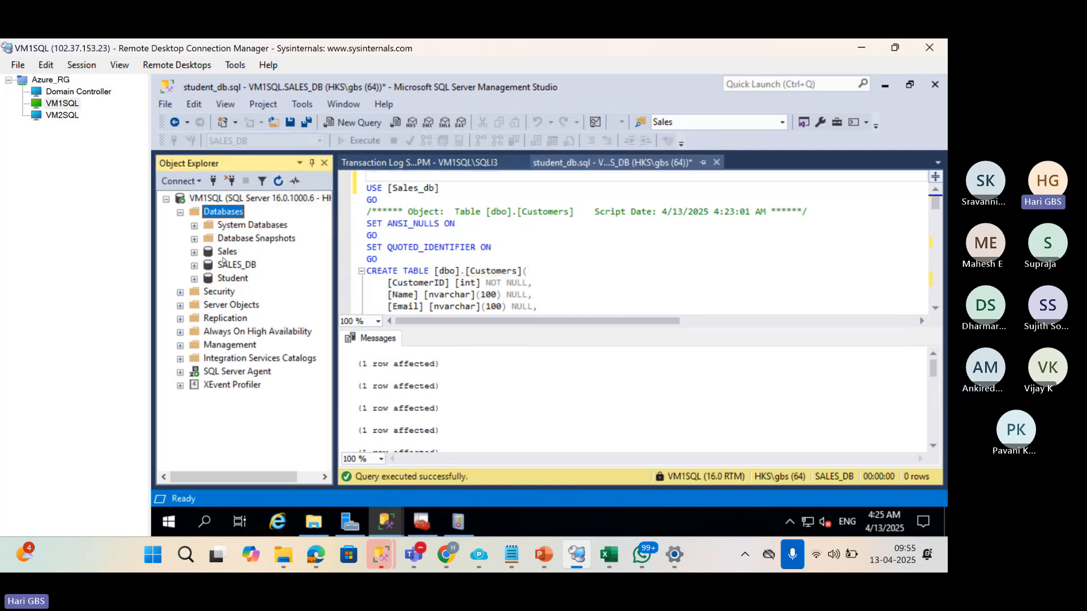
pyautogui.click(235, 266)
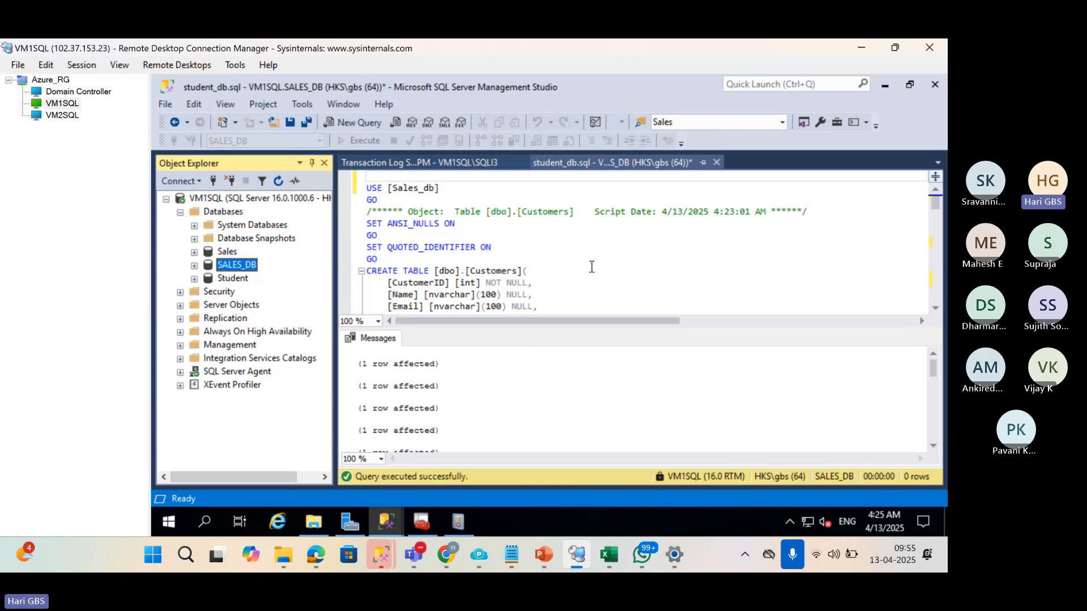
# Clear all script text from the student_db.sql query editor.
pyautogui.moveTo(588, 261); pyautogui.dragTo(586, 267)
pyautogui.hotkey('ctrl', 'a')
pyautogui.press('Delete')
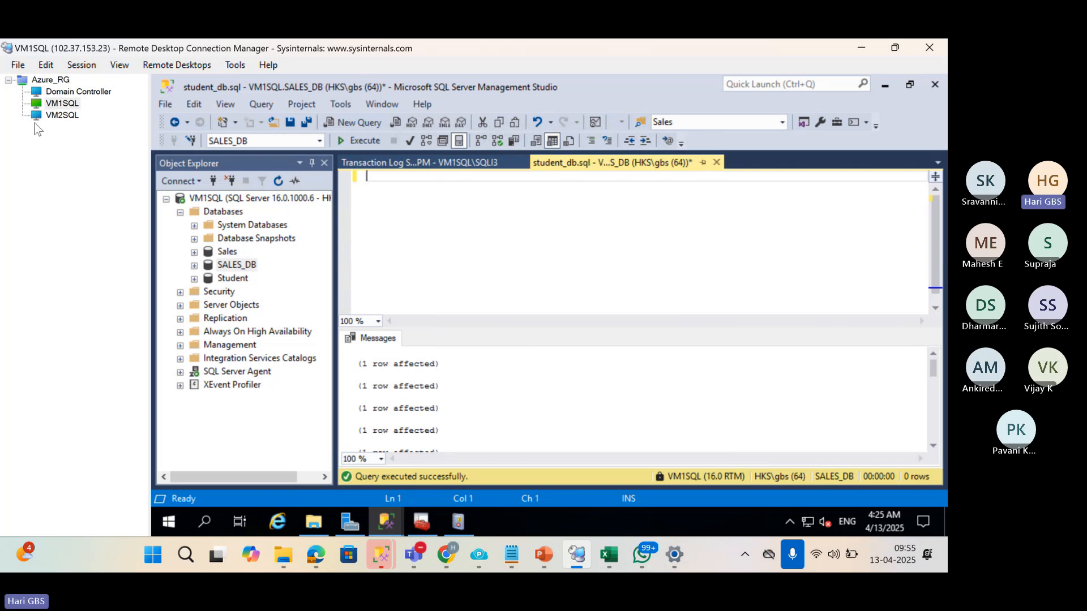
pyautogui.click(45, 93)
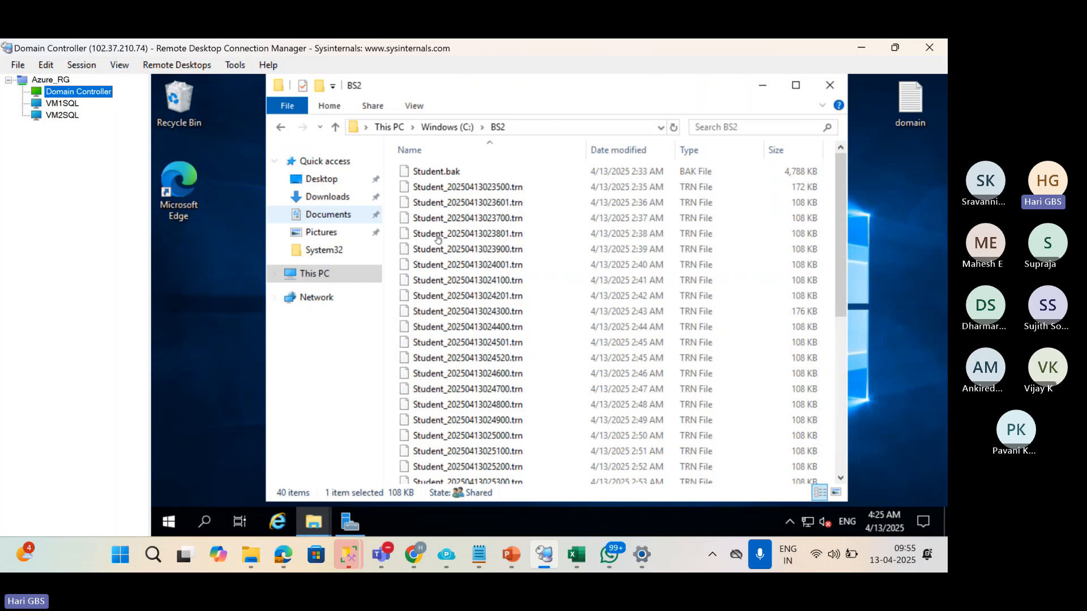
pyautogui.scroll(-6, 566, 378)
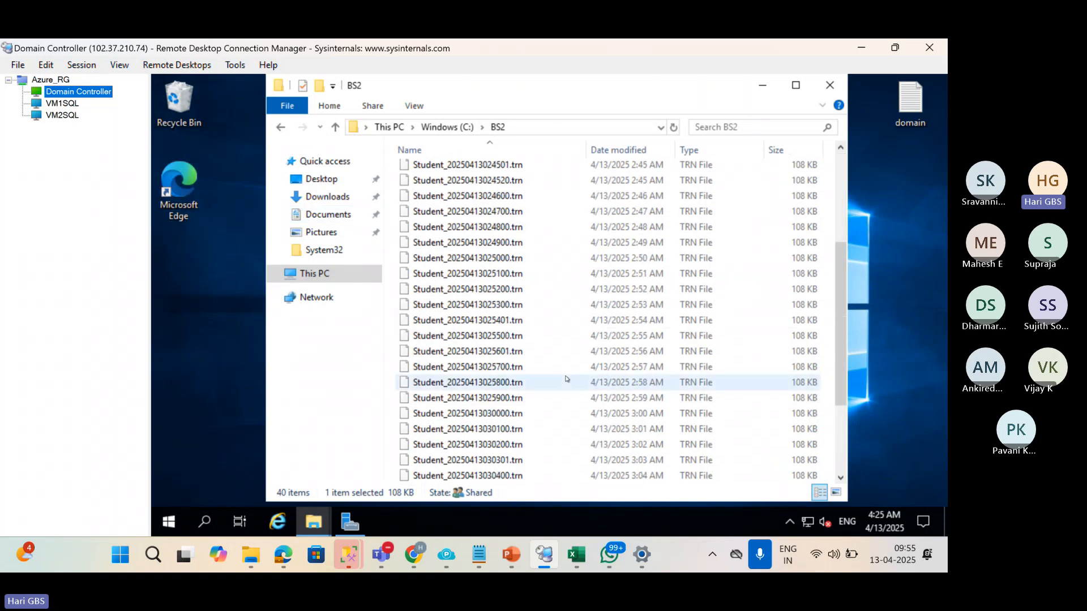
pyautogui.click(62, 105)
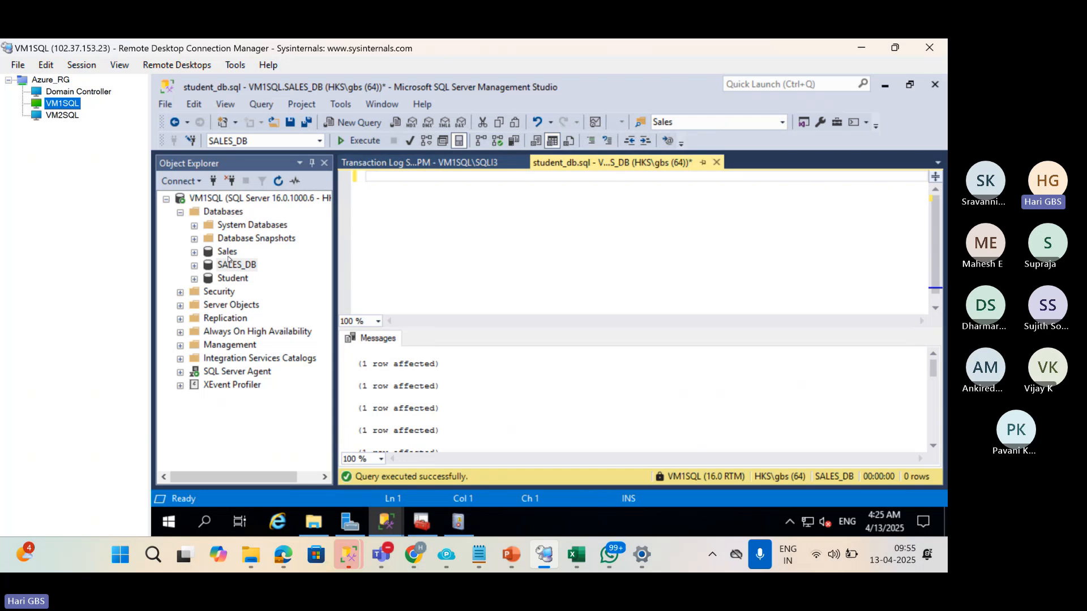
pyautogui.click(228, 252)
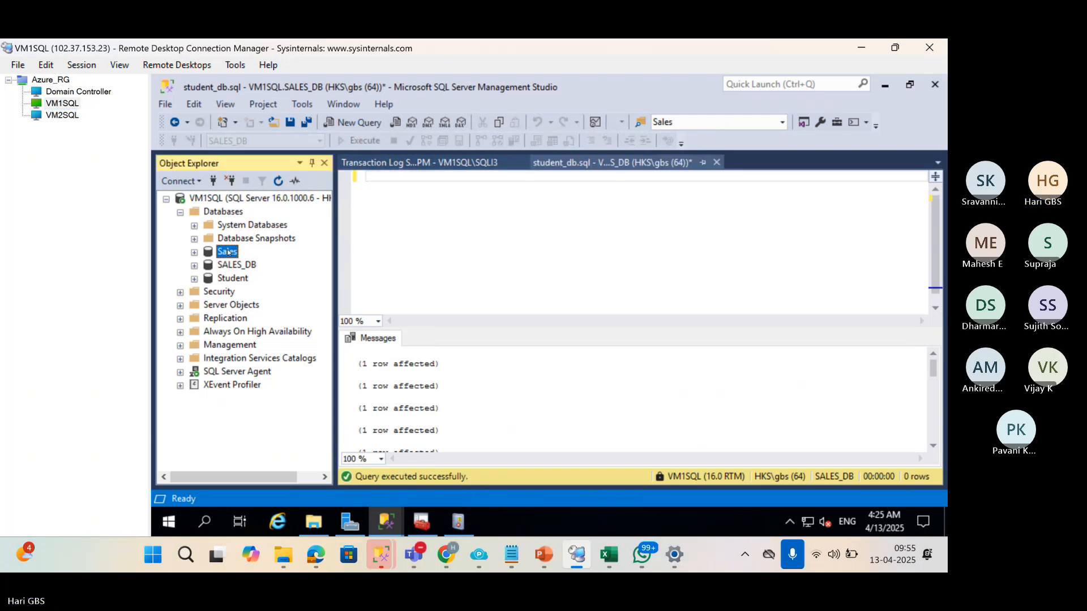
pyautogui.click(180, 374)
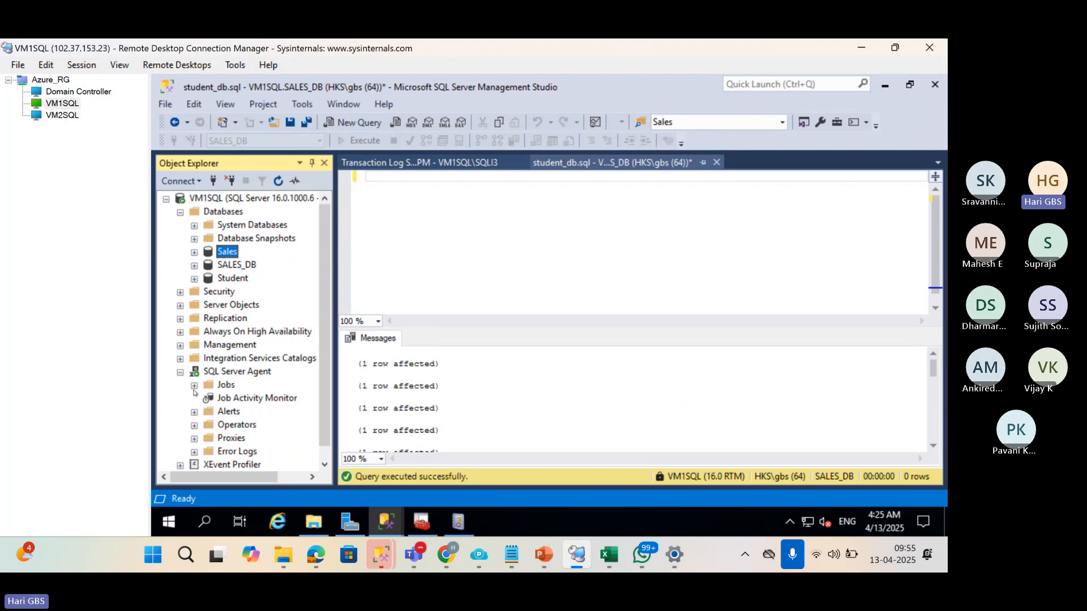
pyautogui.click(194, 386)
pyautogui.scroll(-1, 238, 408)
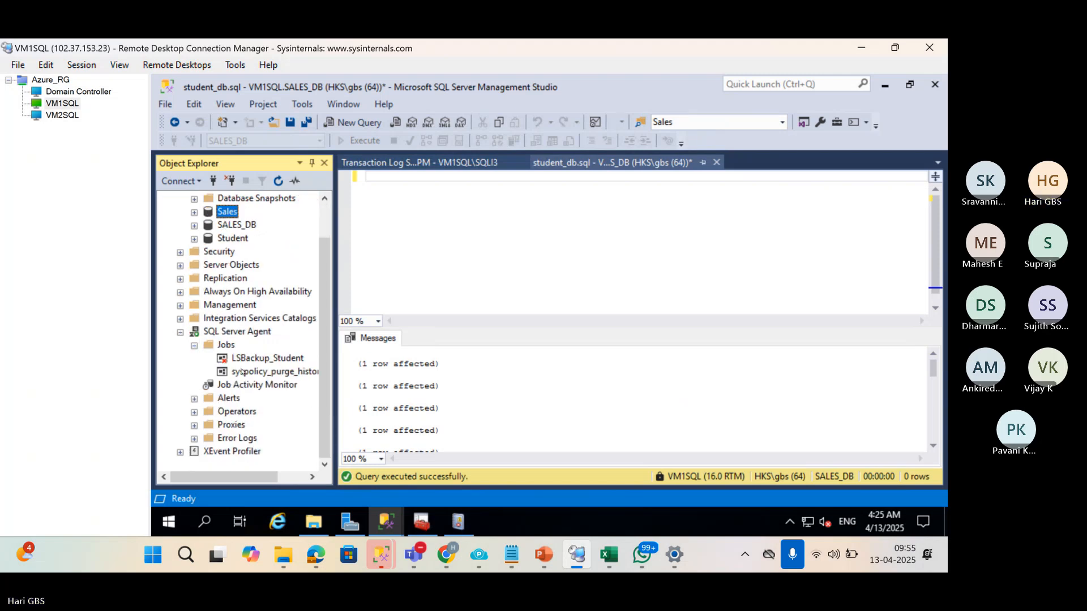
pyautogui.click(180, 333)
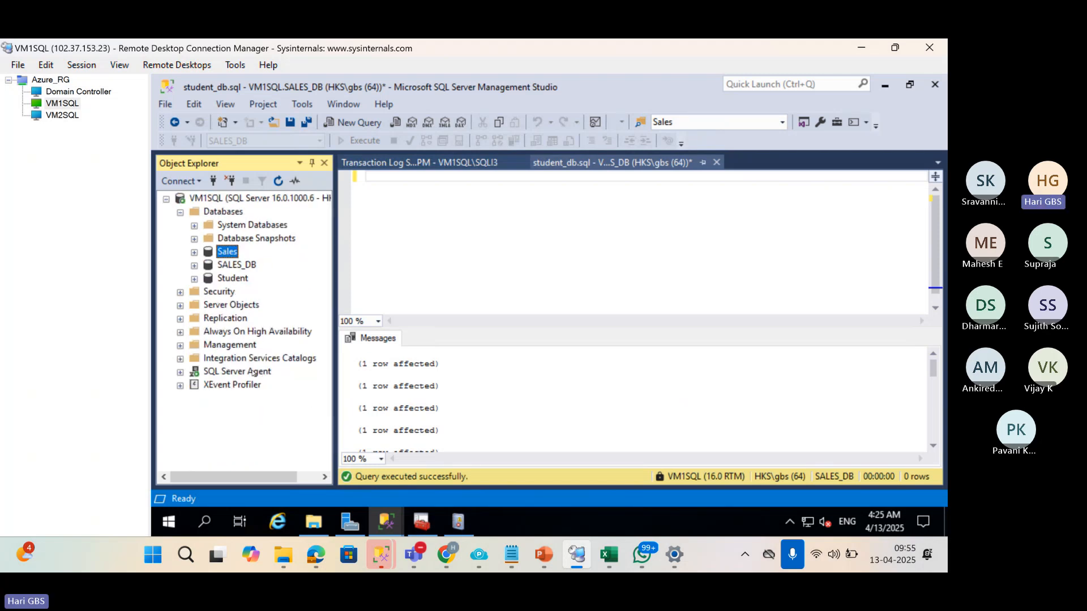
pyautogui.click(248, 266)
pyautogui.click(98, 92)
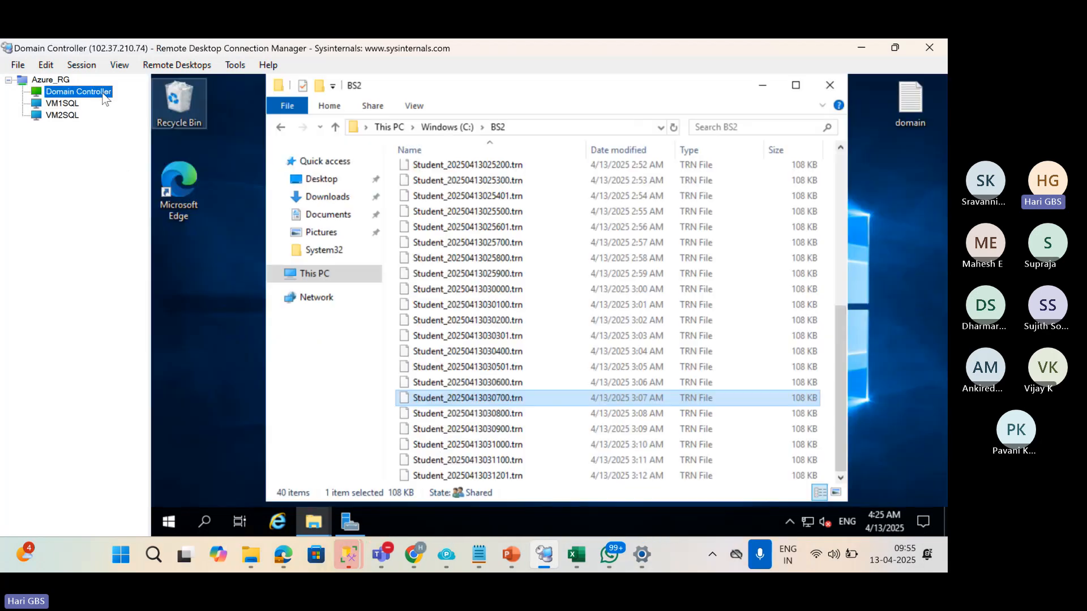
# Create a new folder named BS3 at the root of drive C:.
pyautogui.click(451, 128)
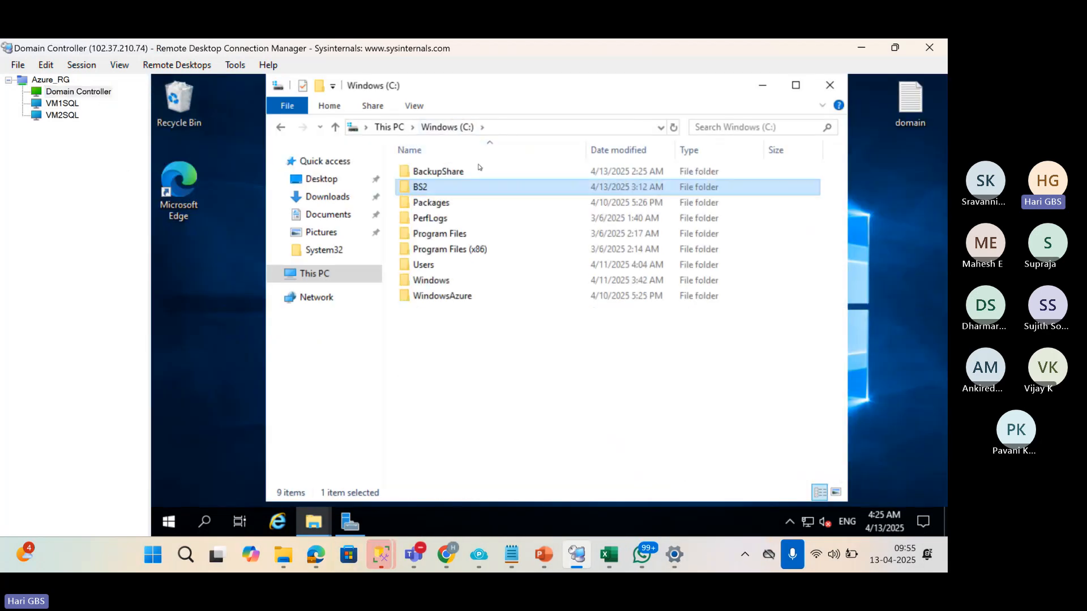
pyautogui.rightClick(457, 370)
pyautogui.moveTo(595, 333)
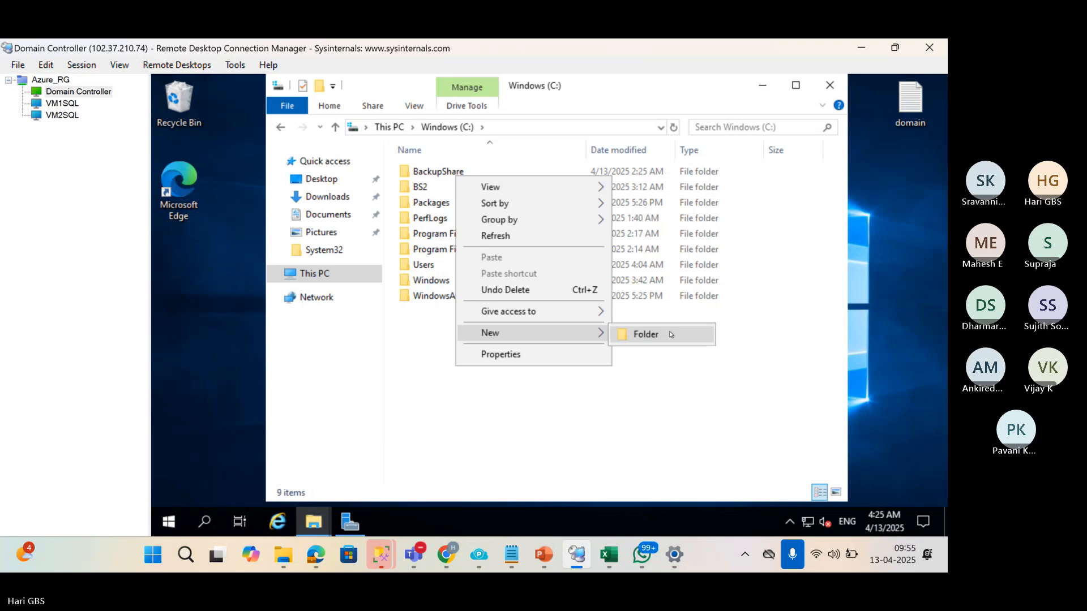
pyautogui.click(670, 334)
pyautogui.write('BS')
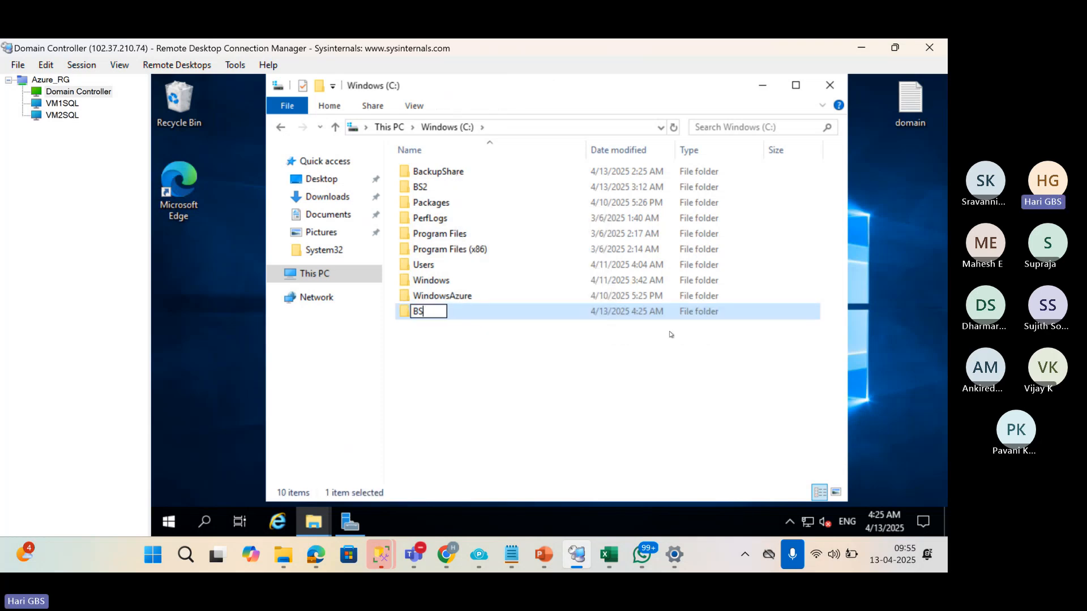
pyautogui.write('2')
pyautogui.press('Return')
pyautogui.press('Escape')
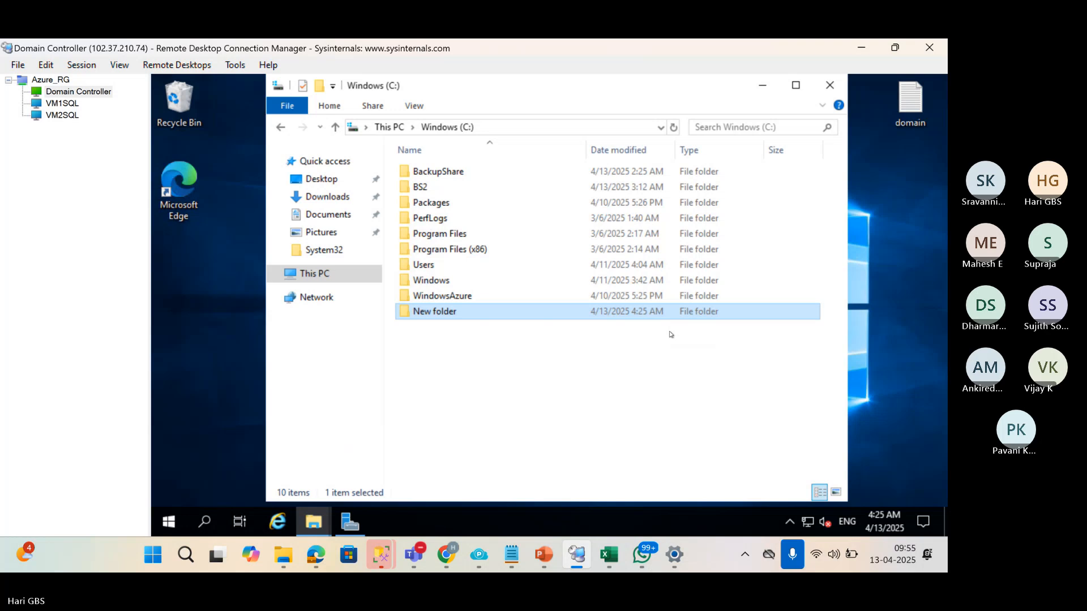
pyautogui.press('F2')
pyautogui.write('BS3')
pyautogui.press('Return')
# Start sharing BS3 and add Everyone to its share list.
pyautogui.hotkey('alt', 'Return')
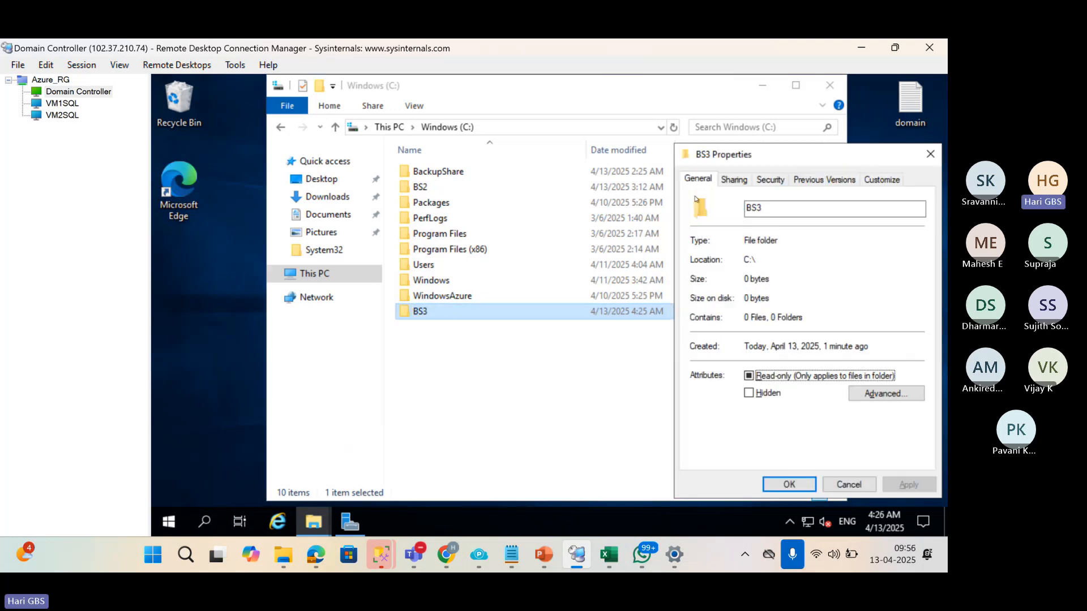
pyautogui.click(734, 179)
pyautogui.moveTo(771, 154); pyautogui.dragTo(637, 144)
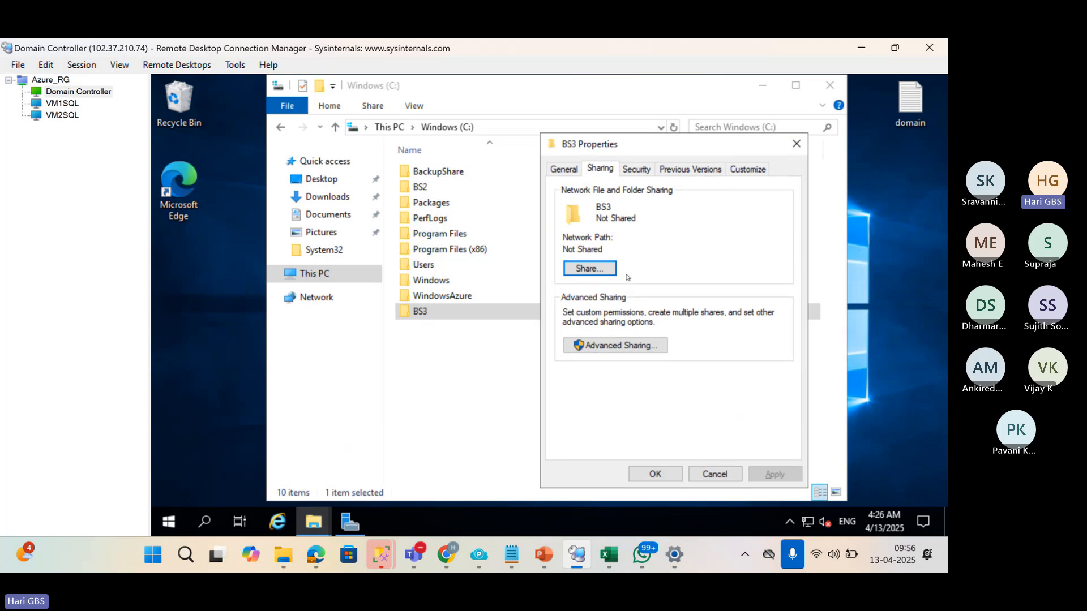
pyautogui.click(614, 272)
pyautogui.write('EVER')
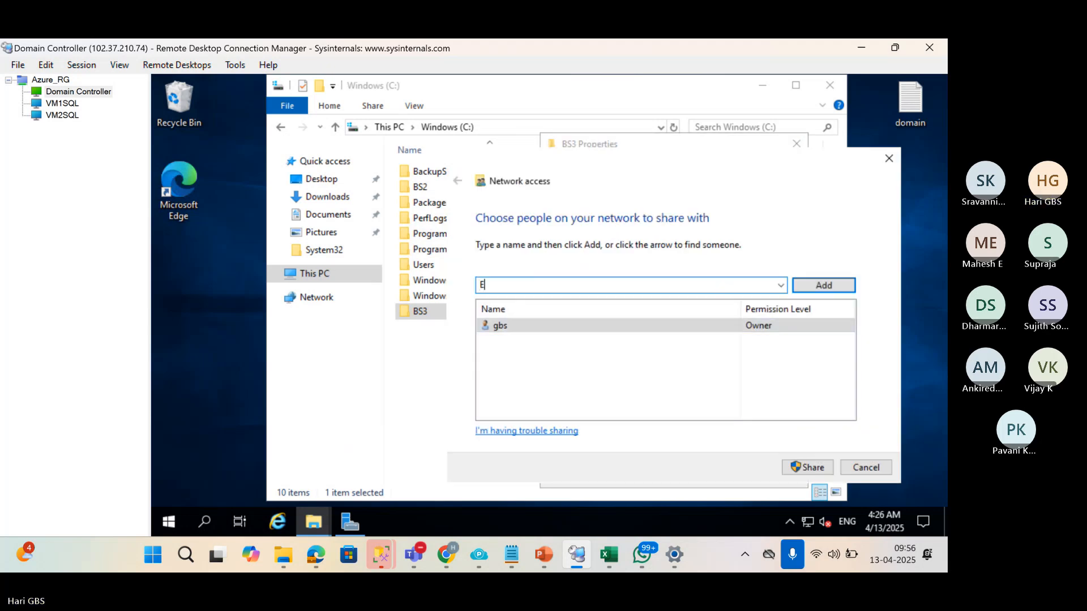
pyautogui.click(797, 291)
pyautogui.click(635, 316)
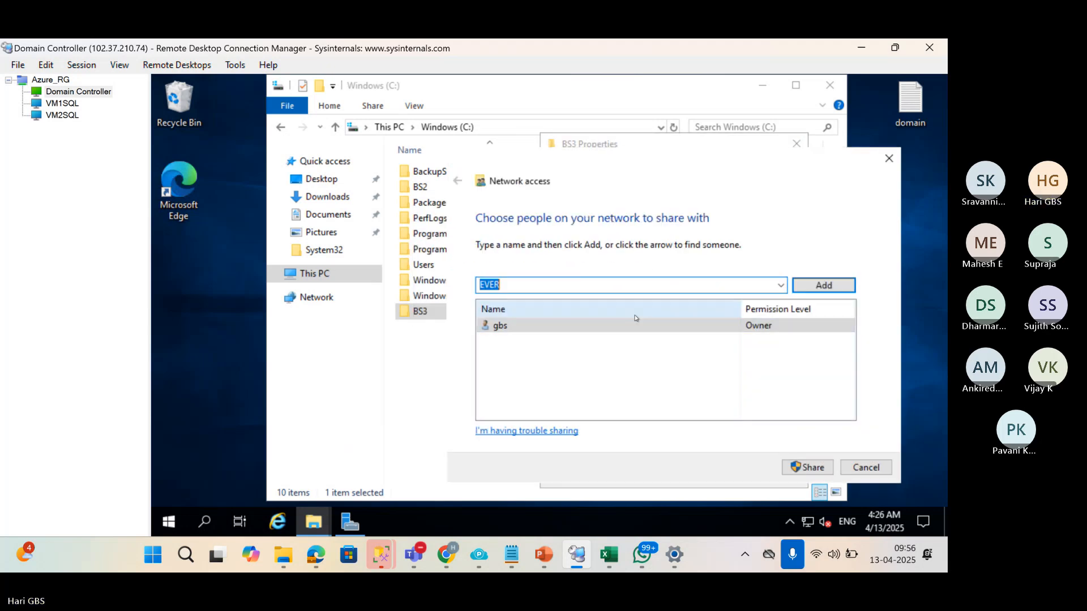
pyautogui.press('End')
pyautogui.write('Y')
pyautogui.click(822, 283)
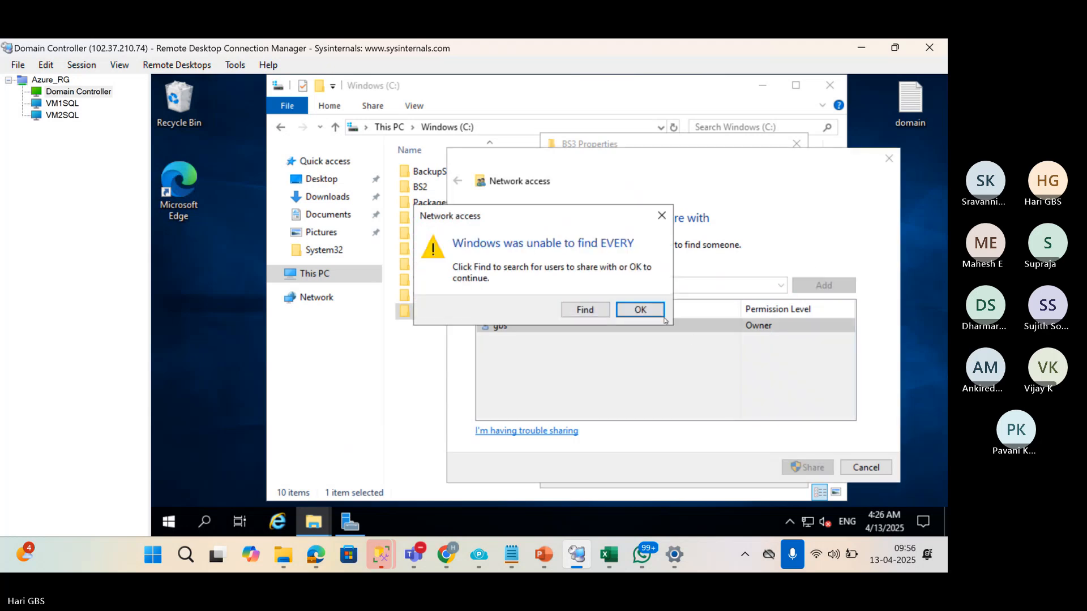
pyautogui.click(639, 310)
pyautogui.press('End')
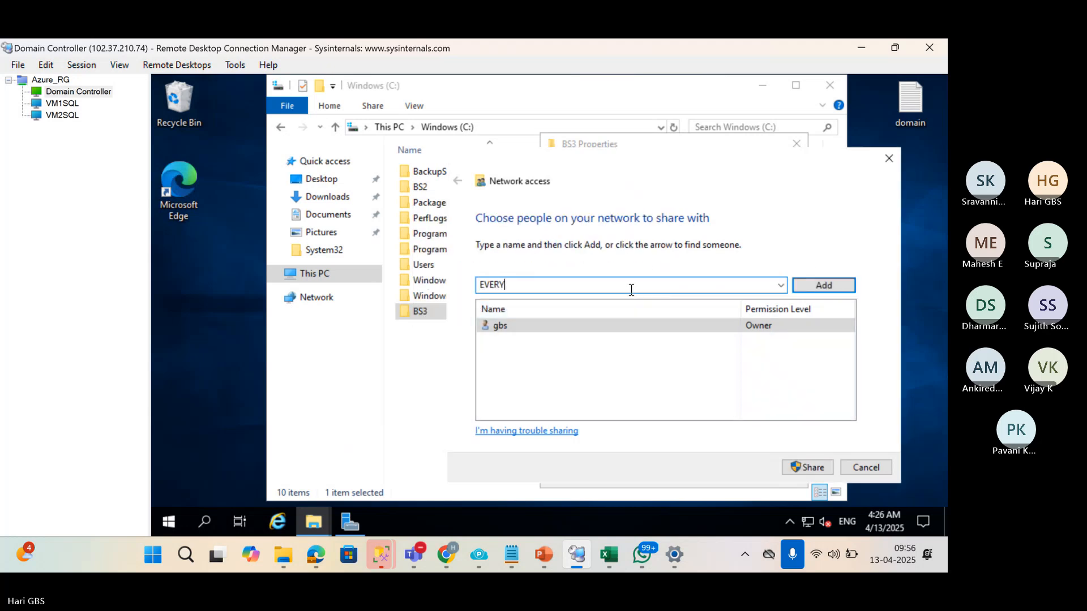
pyautogui.write('ONE')
pyautogui.press('Return')
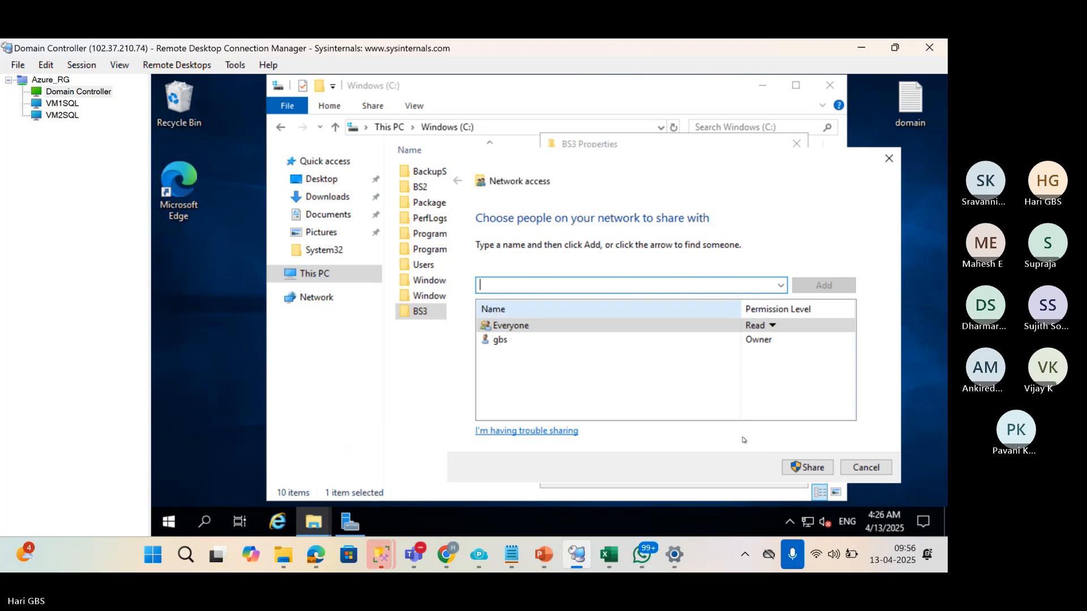
# Give Everyone Read/Write access and share BS3 as \\Domain\BS3.
pyautogui.click(772, 326)
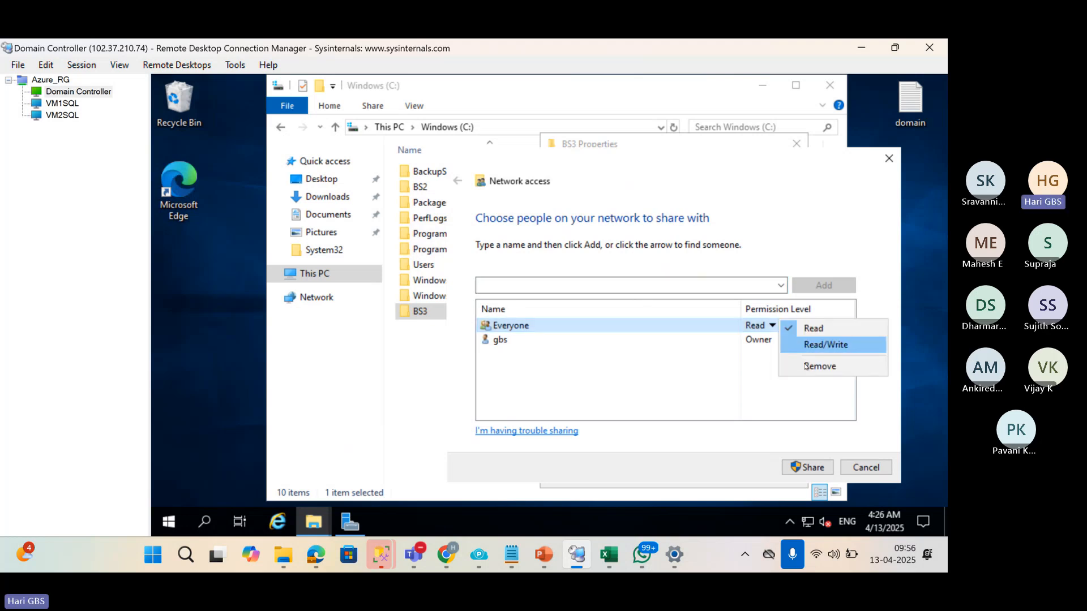
pyautogui.click(802, 346)
pyautogui.click(817, 467)
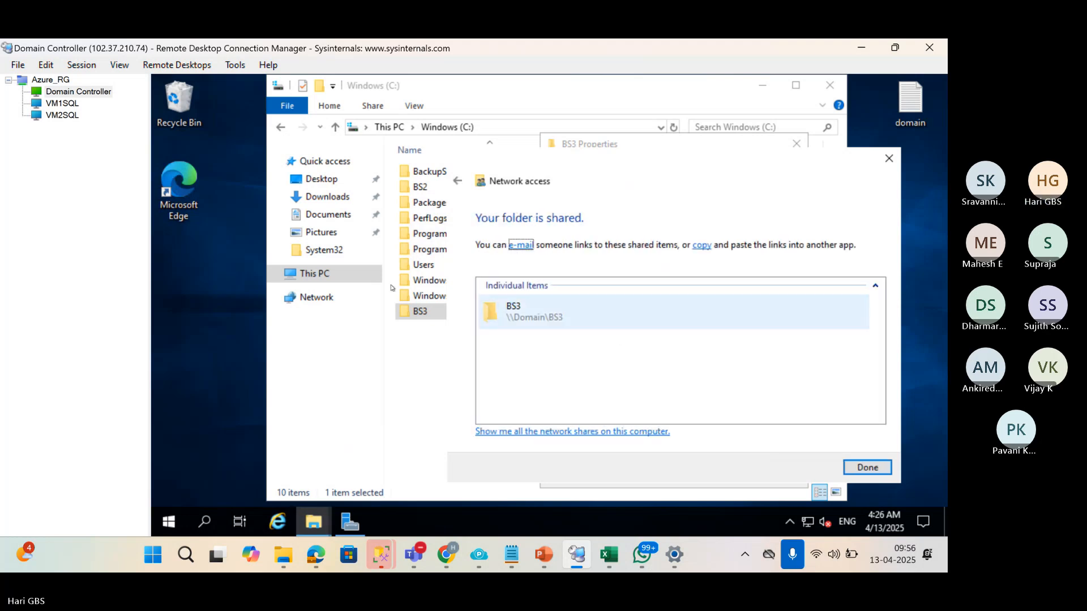
pyautogui.click(566, 317)
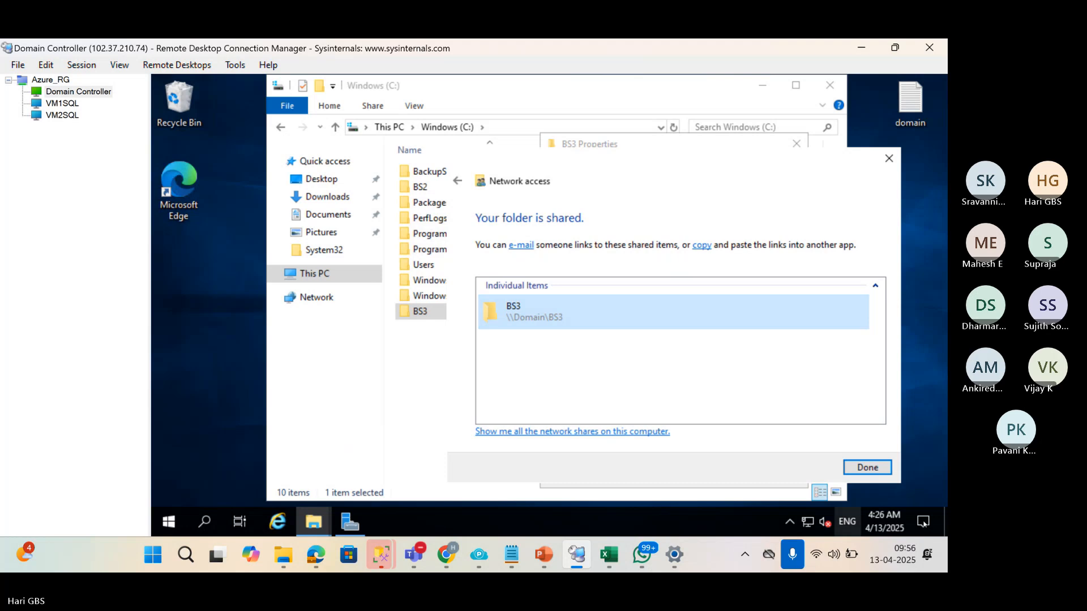
pyautogui.click(875, 467)
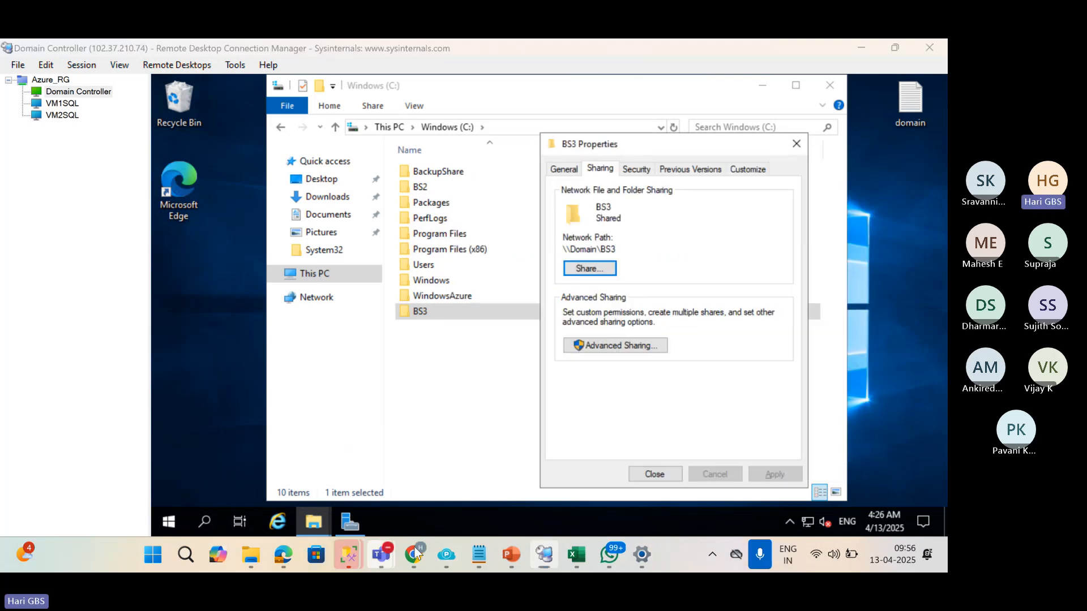
pyautogui.moveTo(381, 555)
pyautogui.click(350, 447)
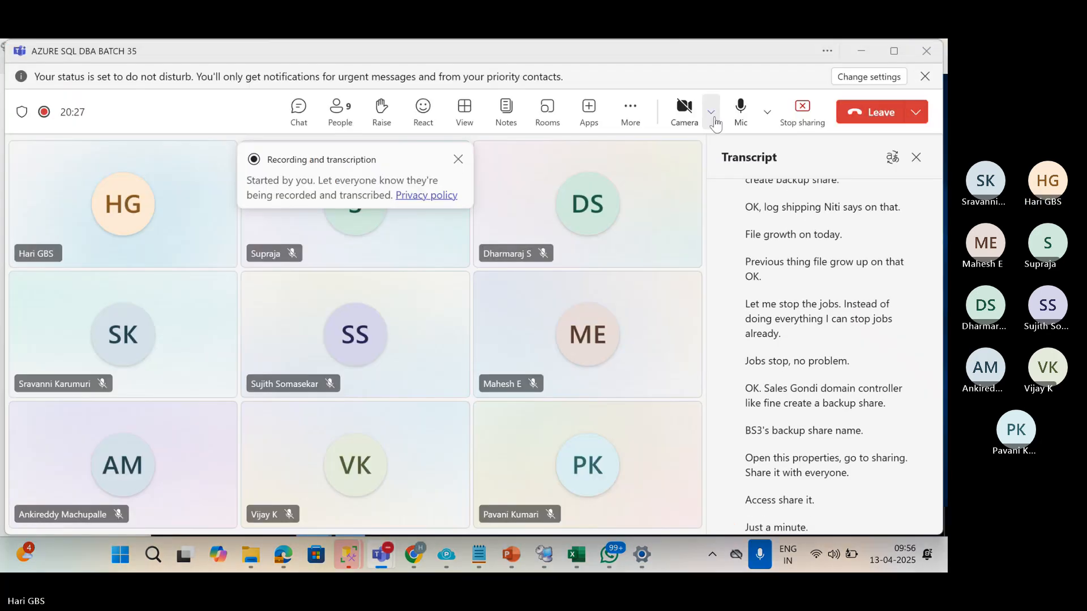
pyautogui.click(741, 110)
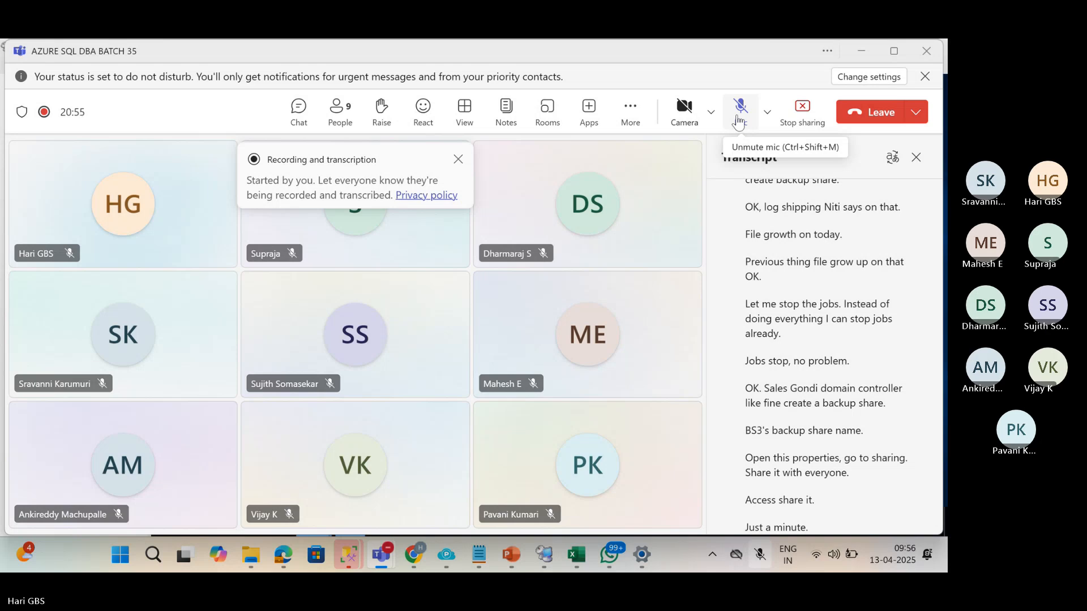
pyautogui.click(739, 120)
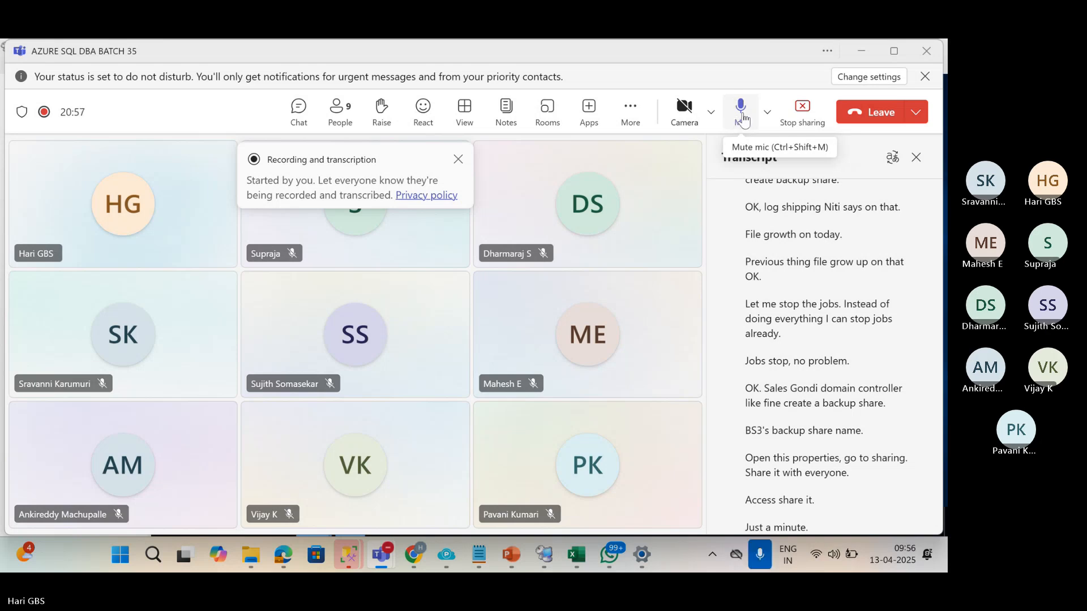
pyautogui.click(879, 48)
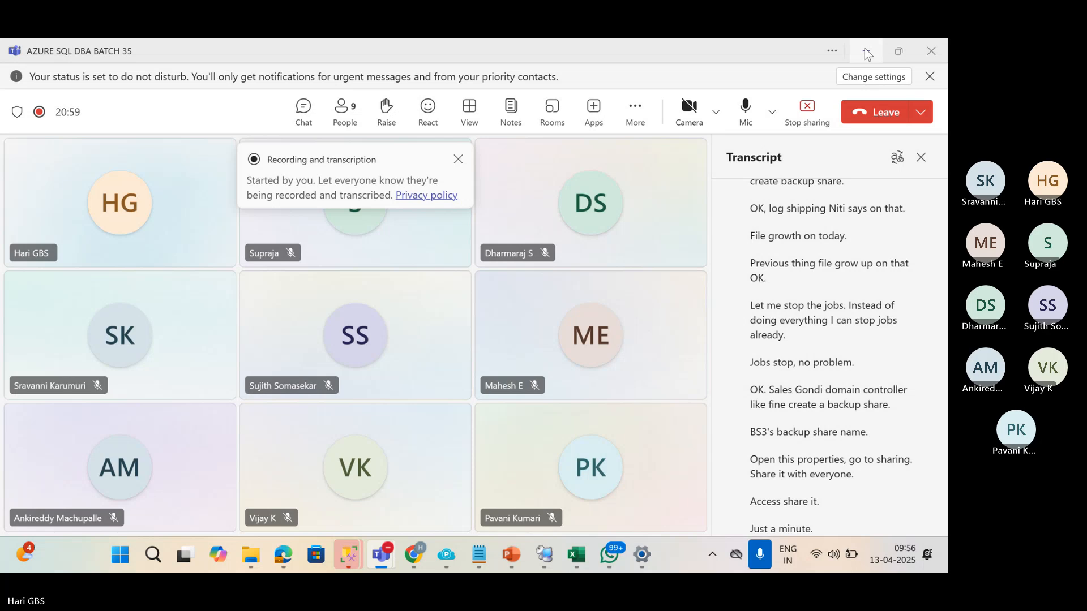
pyautogui.click(865, 50)
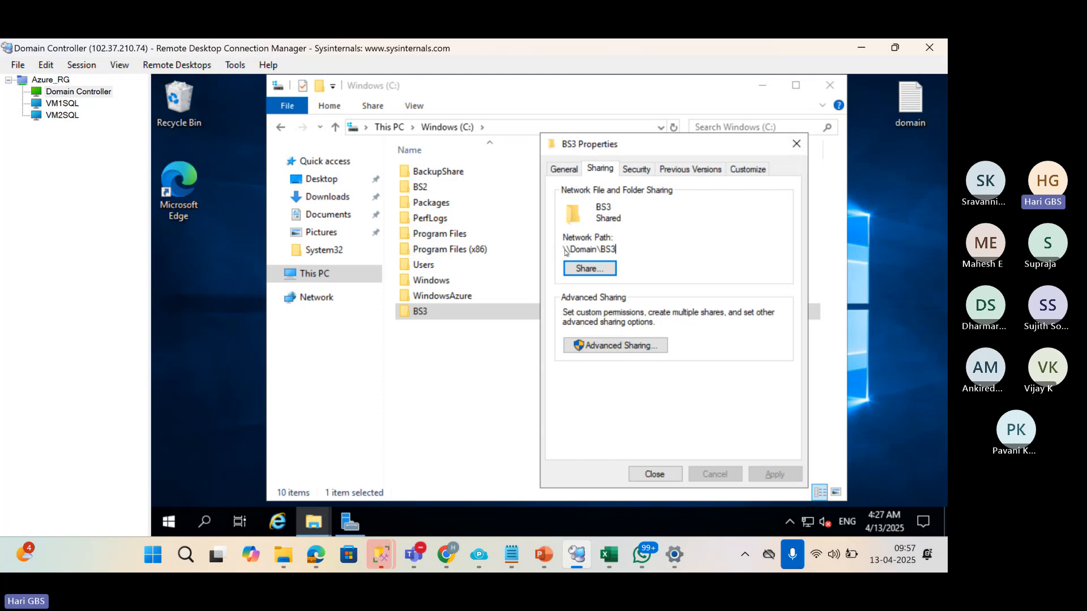
# Add HKS\SQLSERVICE to BS3's security permissions with Full control allowed, then apply and close.
pyautogui.moveTo(616, 250); pyautogui.dragTo(561, 246)
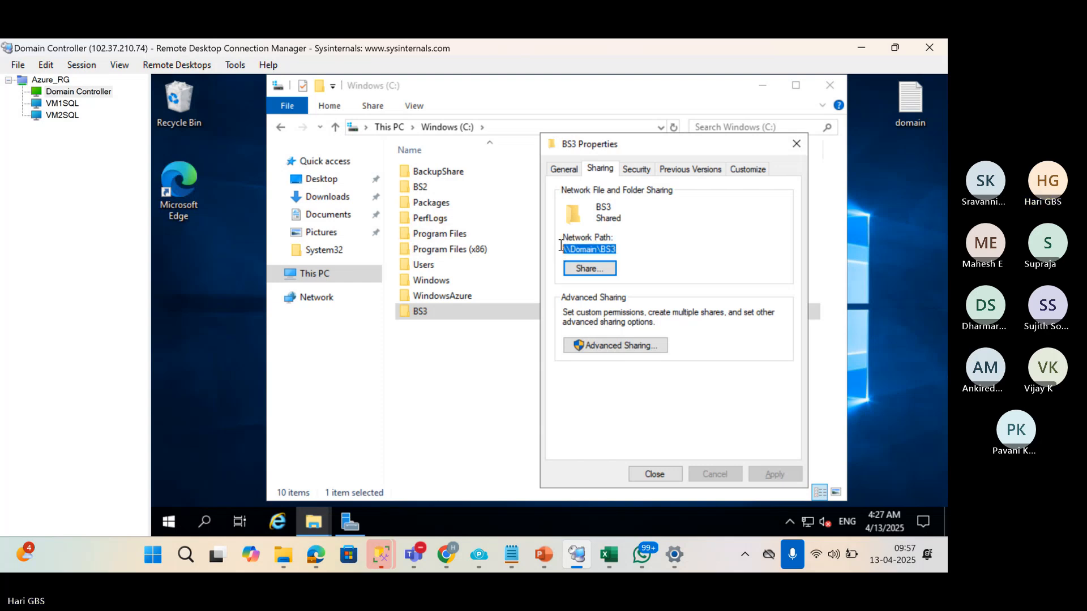
pyautogui.click(630, 172)
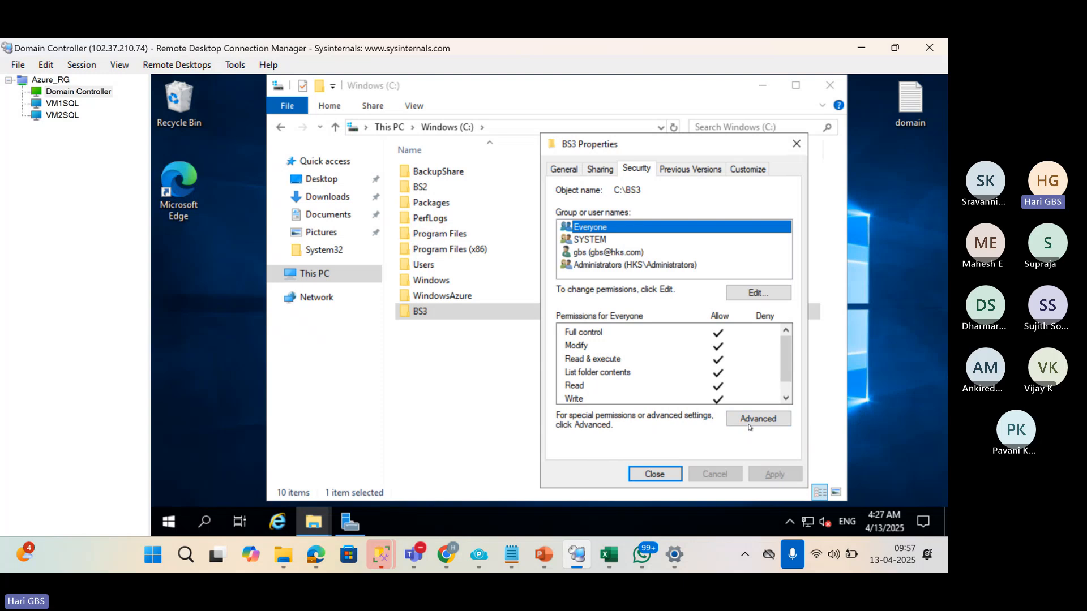
pyautogui.click(750, 295)
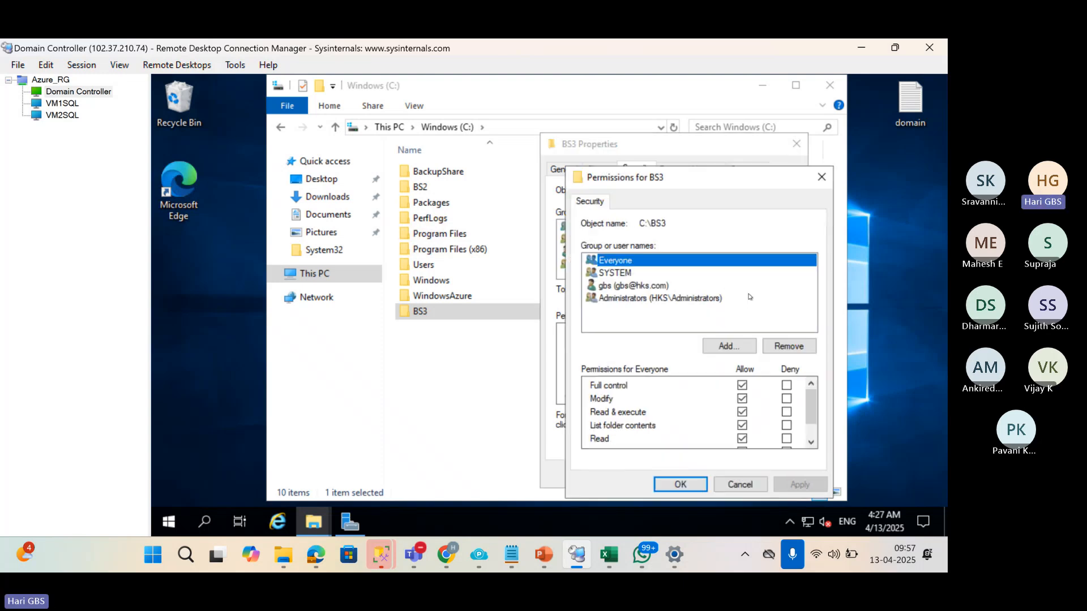
pyautogui.click(728, 347)
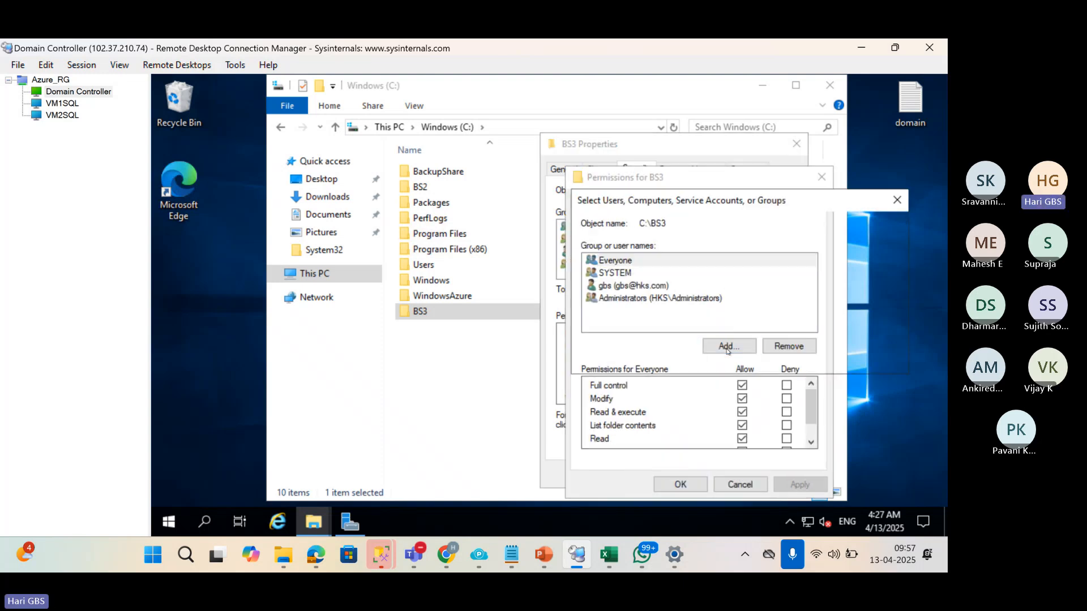
pyautogui.write('HKS\\')
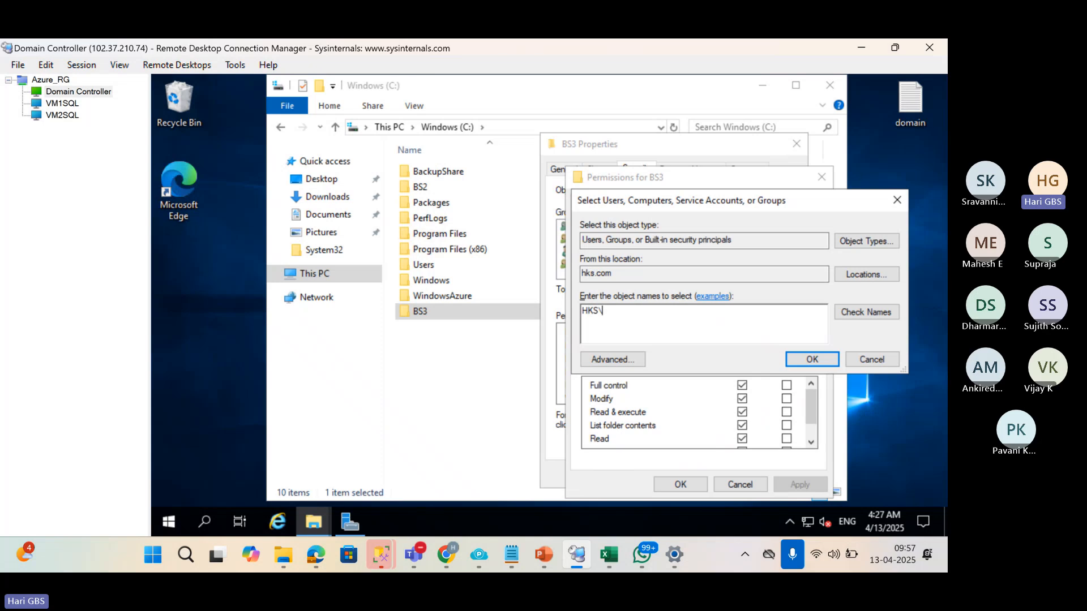
pyautogui.write('SQLSERVICE')
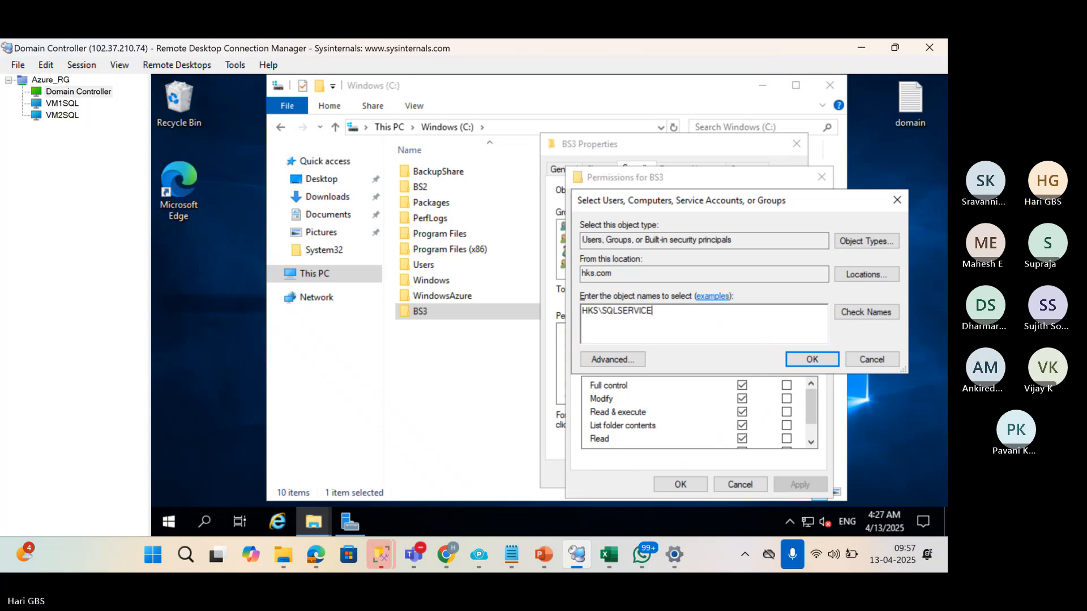
pyautogui.click(866, 312)
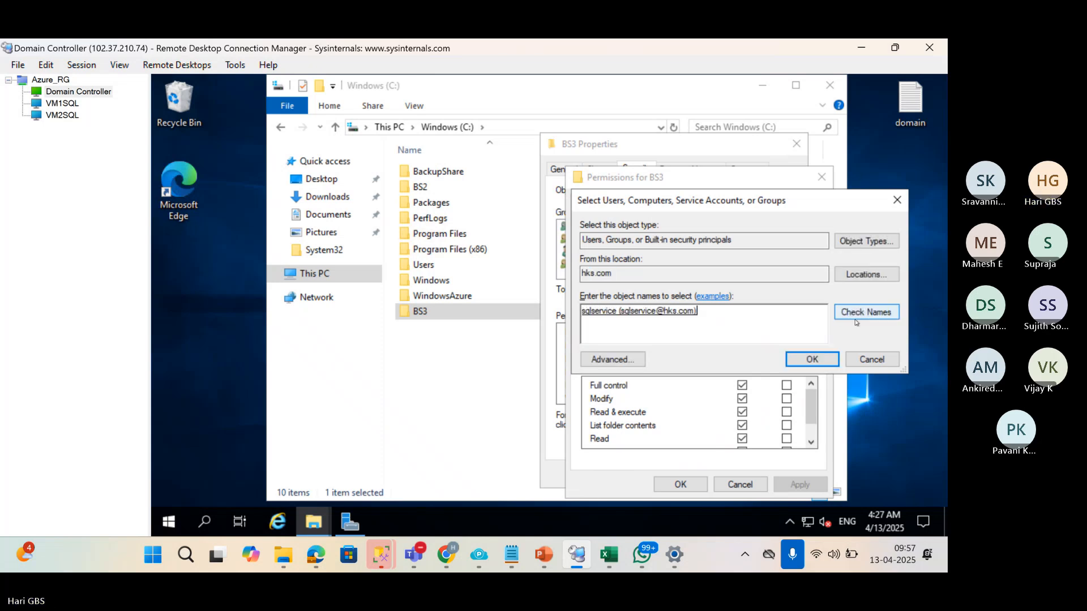
pyautogui.click(793, 360)
pyautogui.click(742, 385)
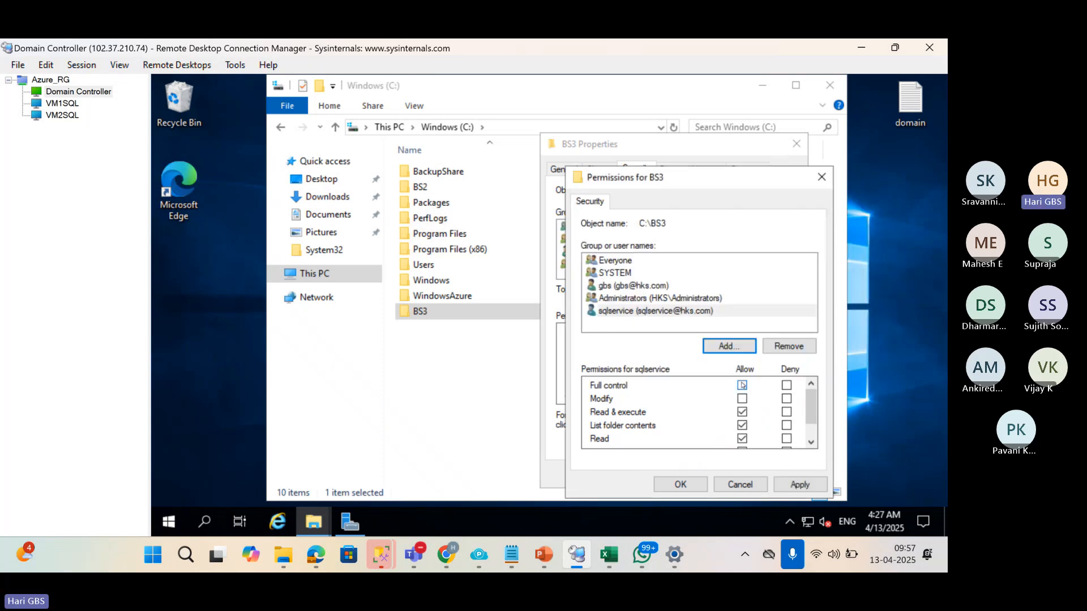
pyautogui.click(779, 488)
pyautogui.click(679, 485)
pyautogui.click(657, 474)
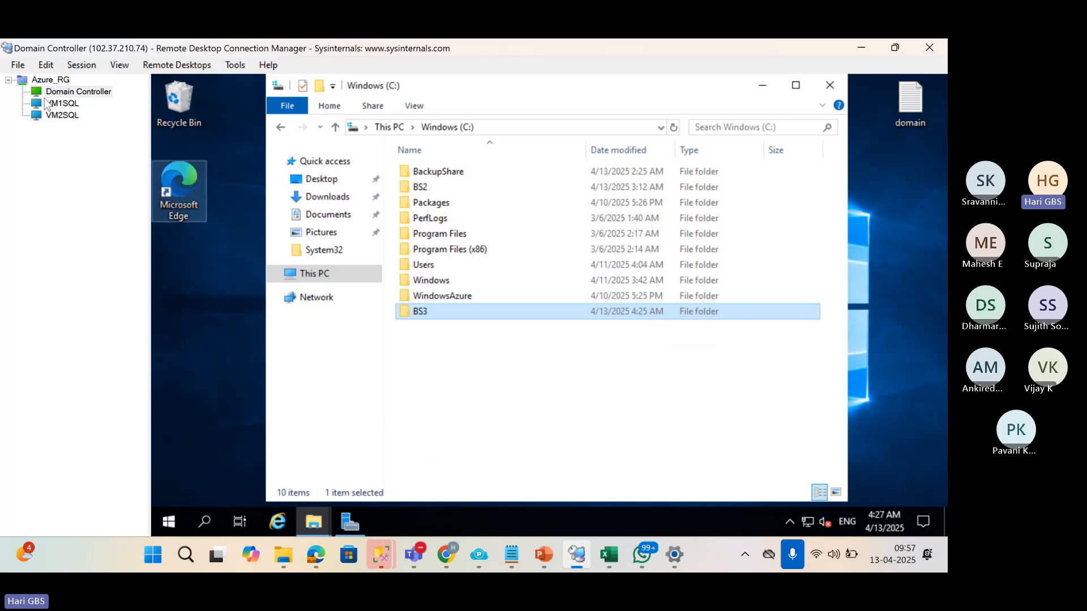
# On VM2SQL, create a new folder named LC3 at the root of drive C:.
pyautogui.click(49, 116)
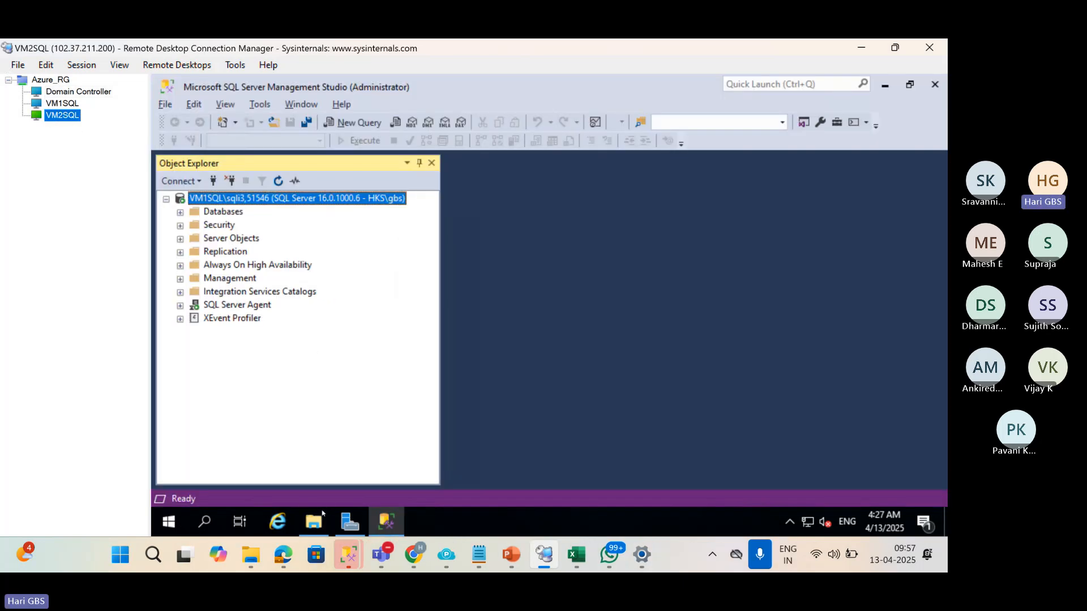
pyautogui.click(320, 517)
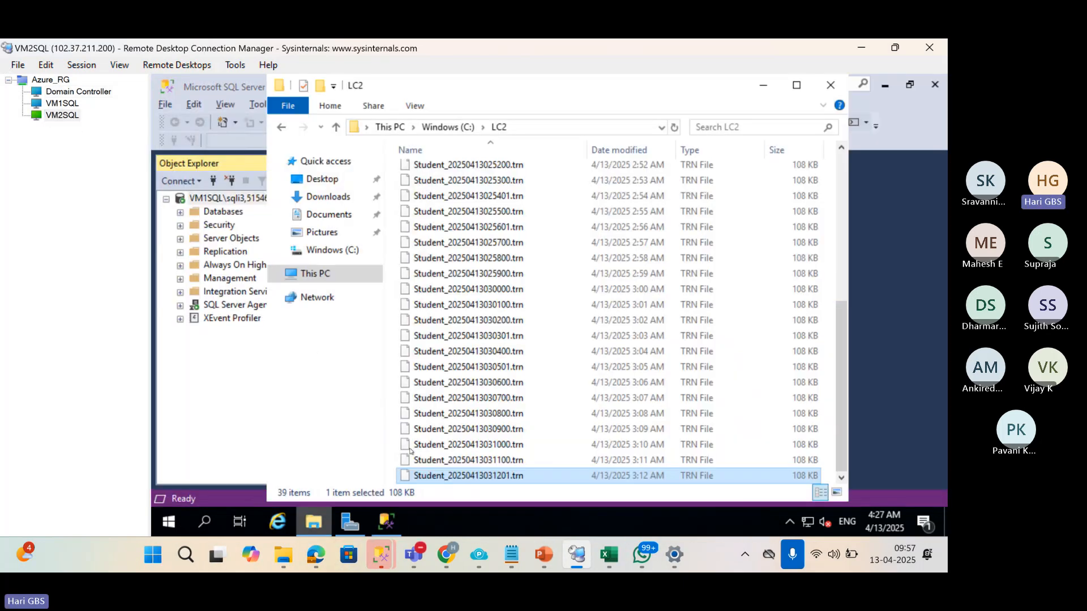
pyautogui.click(441, 127)
pyautogui.rightClick(460, 396)
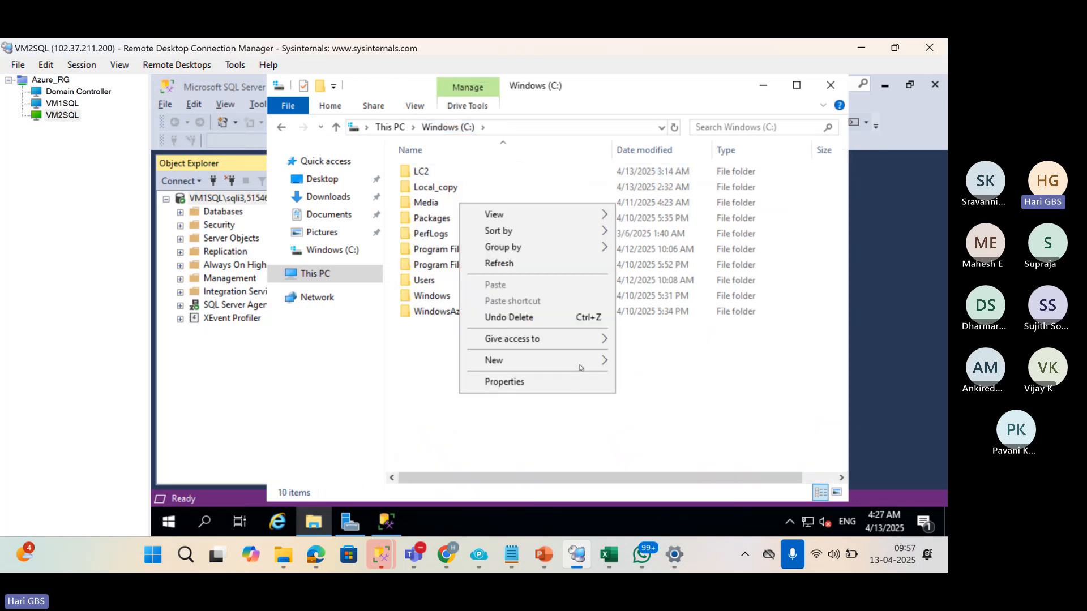
pyautogui.moveTo(581, 368)
pyautogui.click(639, 368)
pyautogui.write('L')
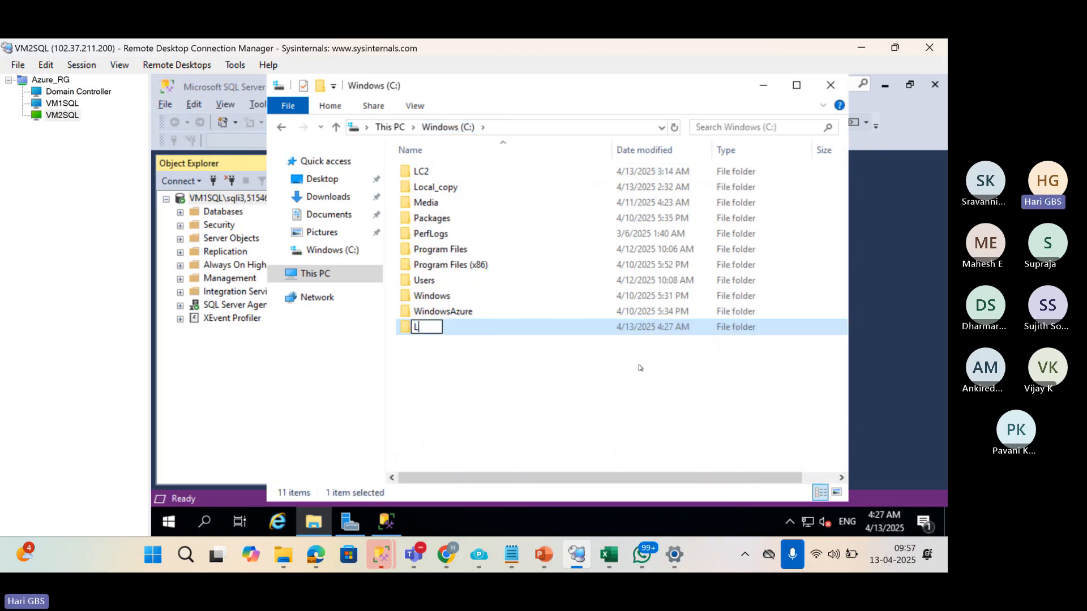
pyautogui.write('C3')
pyautogui.press('Return')
# Add the HKS\SQL service account to LC3's security permissions with Full control, then apply and close.
pyautogui.hotkey('alt', 'Return')
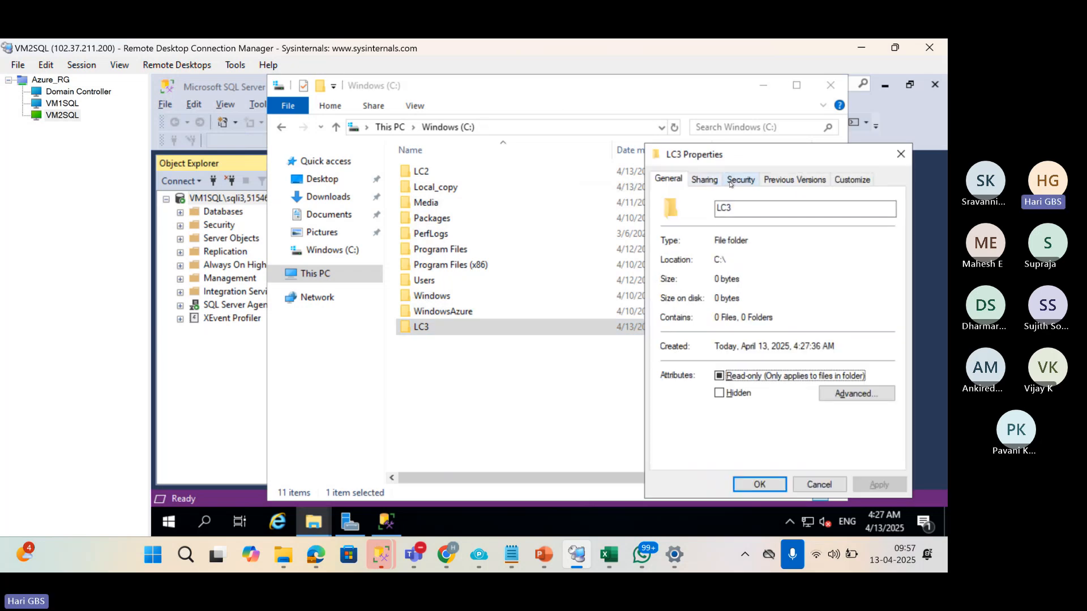
pyautogui.click(720, 181)
pyautogui.click(731, 187)
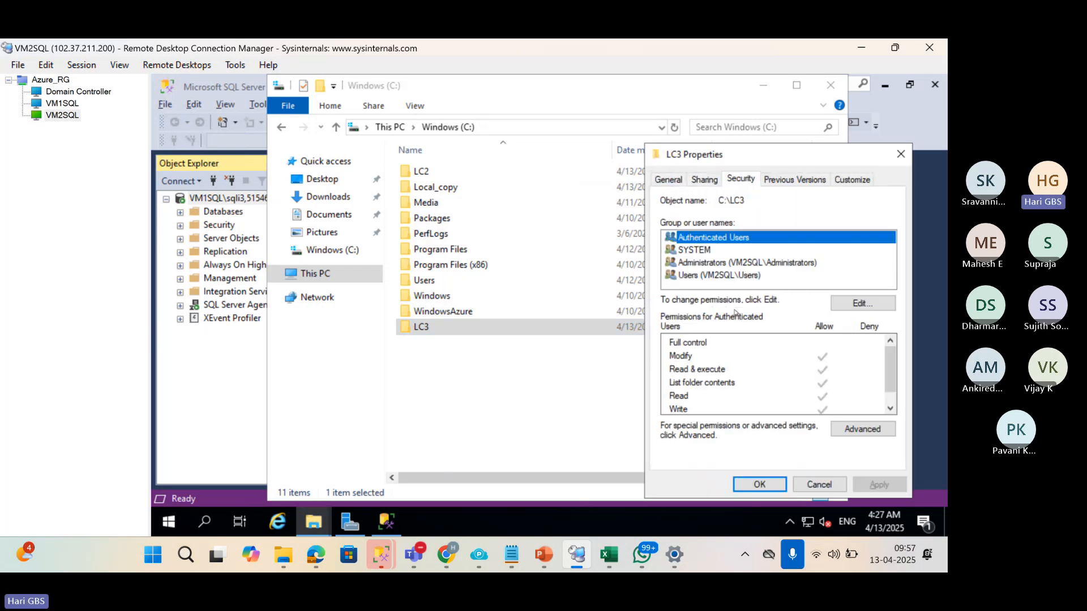
pyautogui.click(843, 304)
pyautogui.click(830, 346)
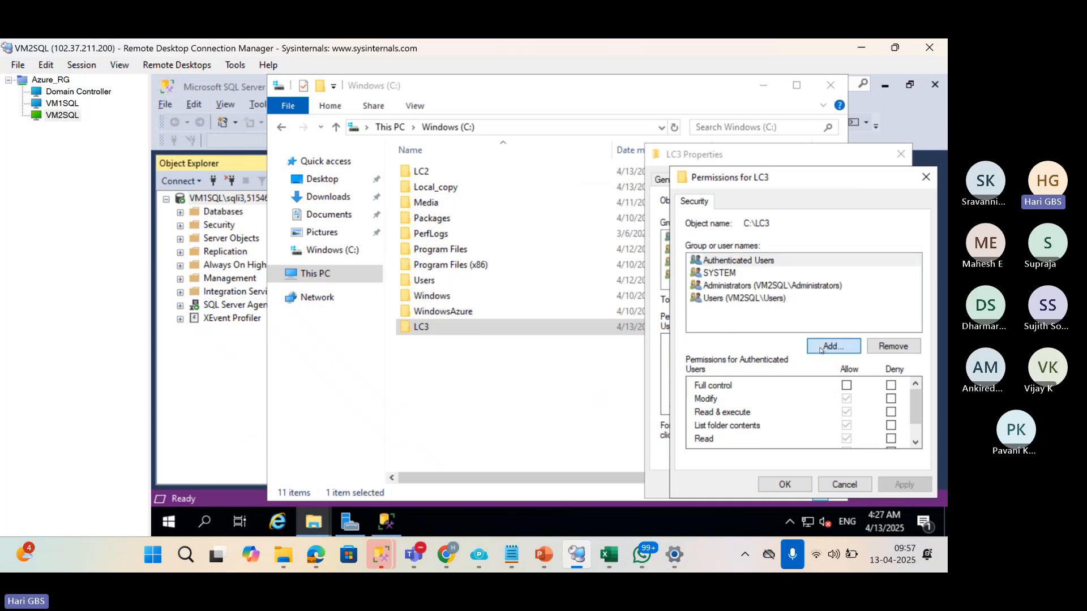
pyautogui.write('HKS\\SQLSER')
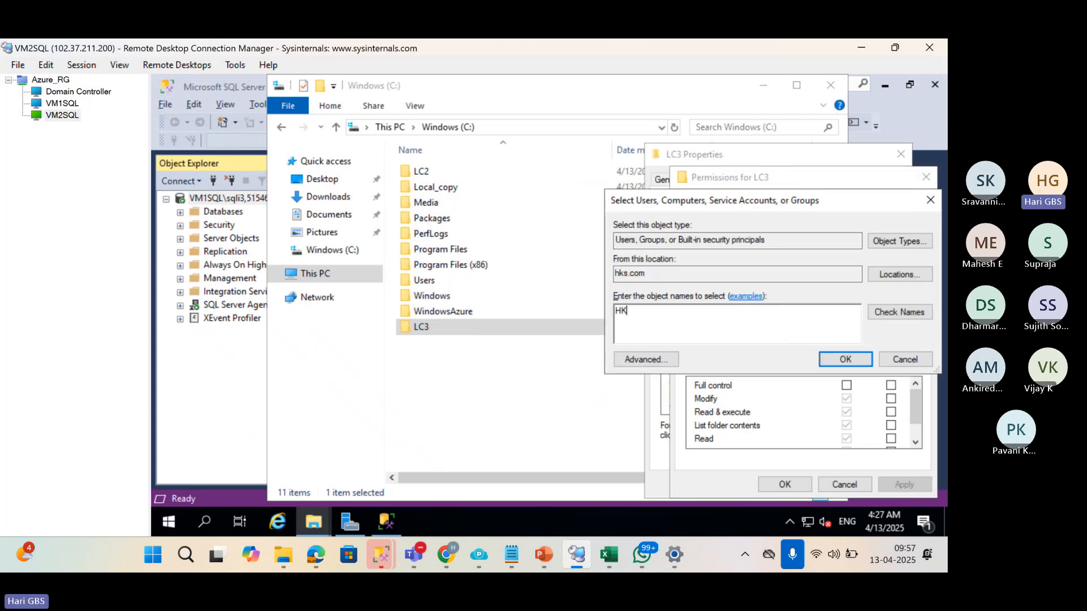
pyautogui.click(899, 312)
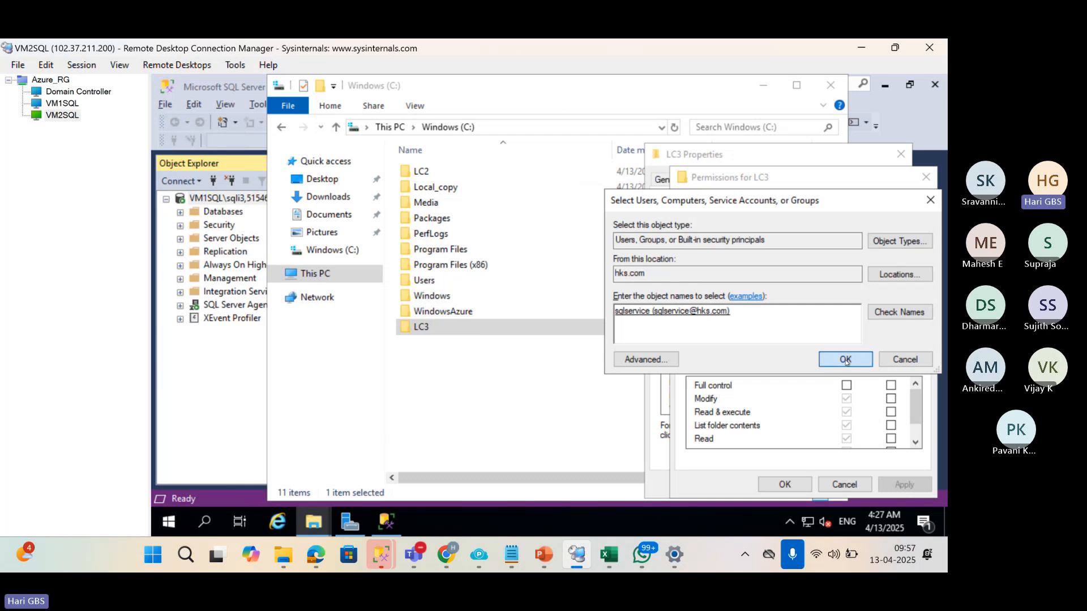
pyautogui.click(852, 360)
pyautogui.click(846, 385)
pyautogui.click(905, 485)
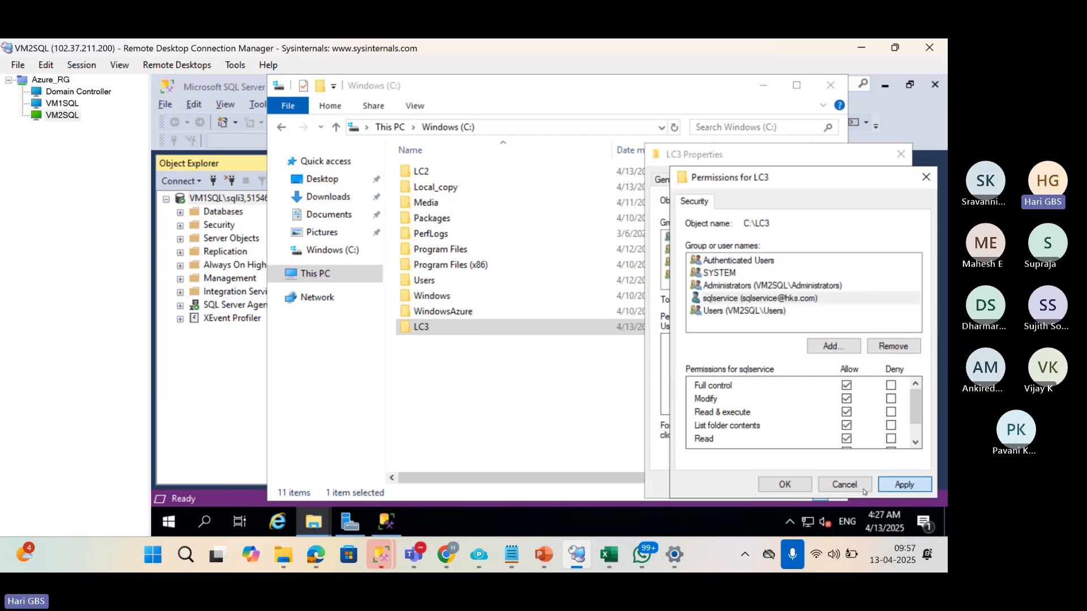
pyautogui.click(776, 485)
pyautogui.click(776, 485)
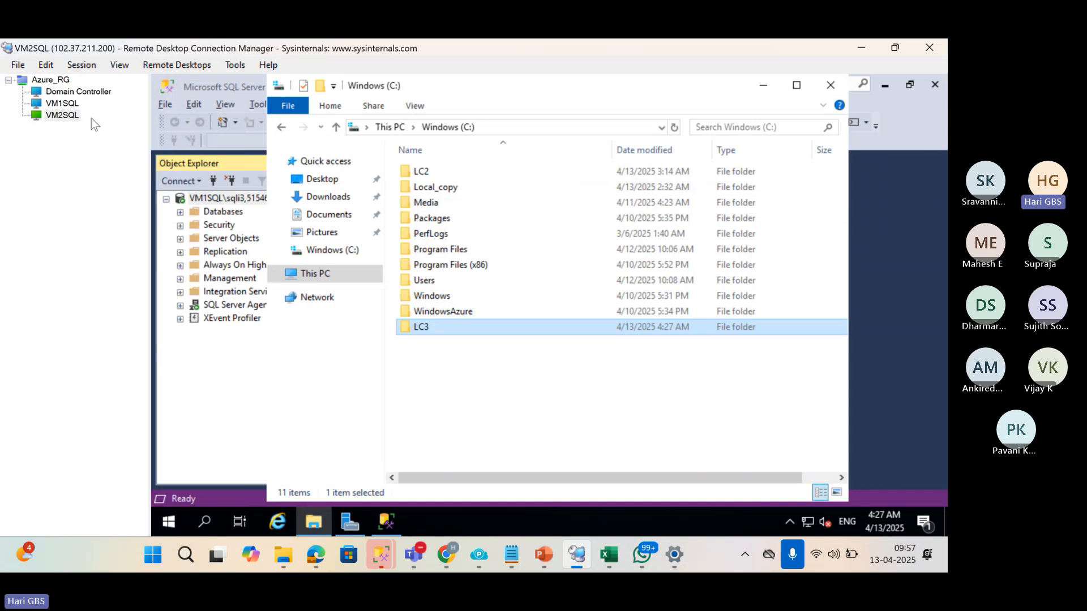
# On VM1SQL, open Ship Transaction Logs for SALES_DB and enable it as a primary database.
pyautogui.click(62, 104)
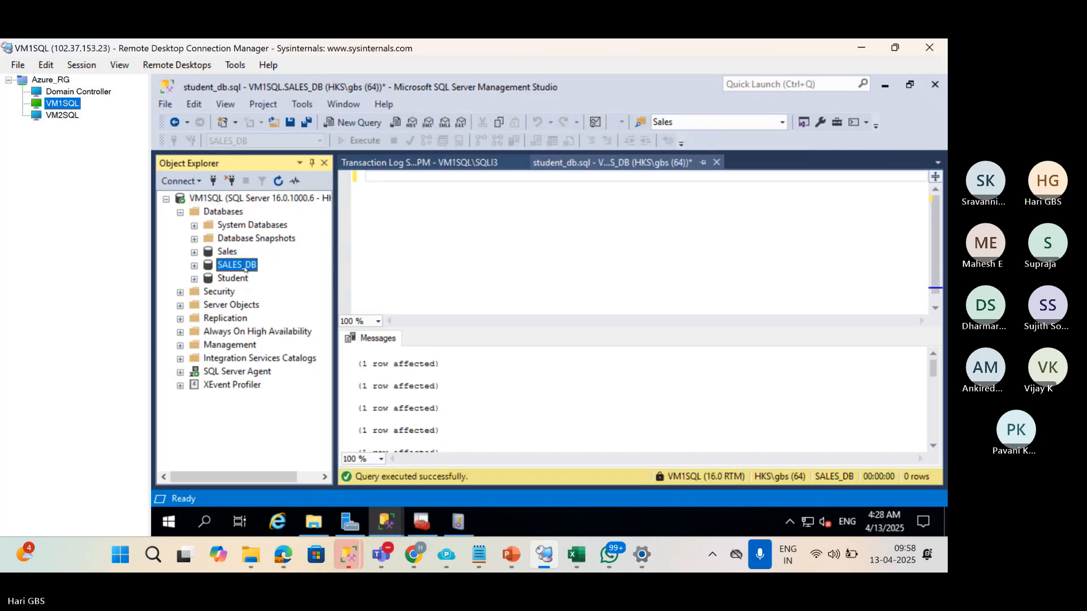
pyautogui.rightClick(224, 266)
pyautogui.click(224, 266)
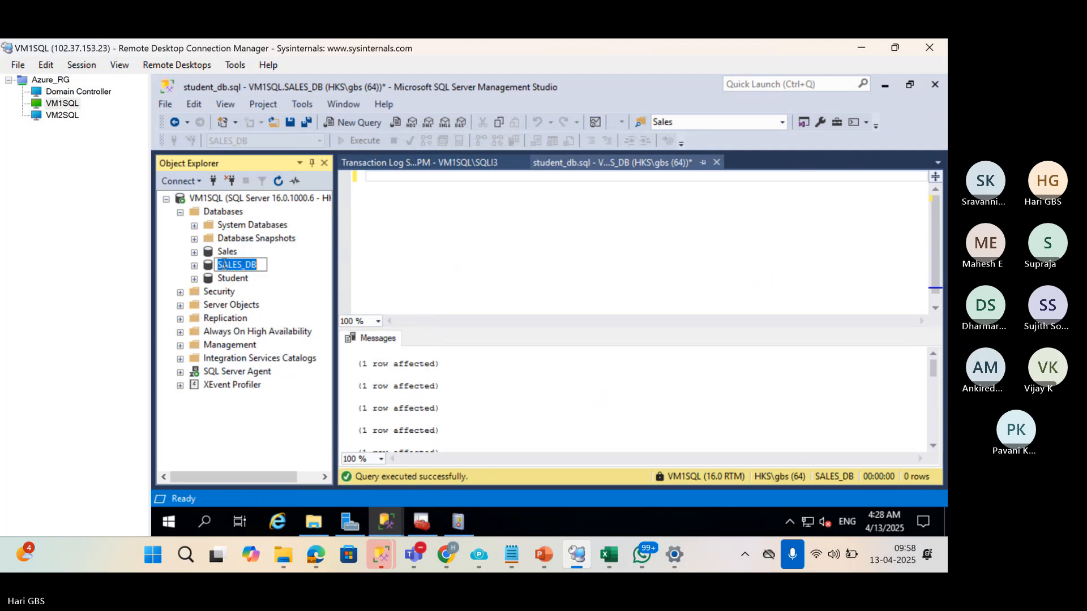
pyautogui.press('Escape')
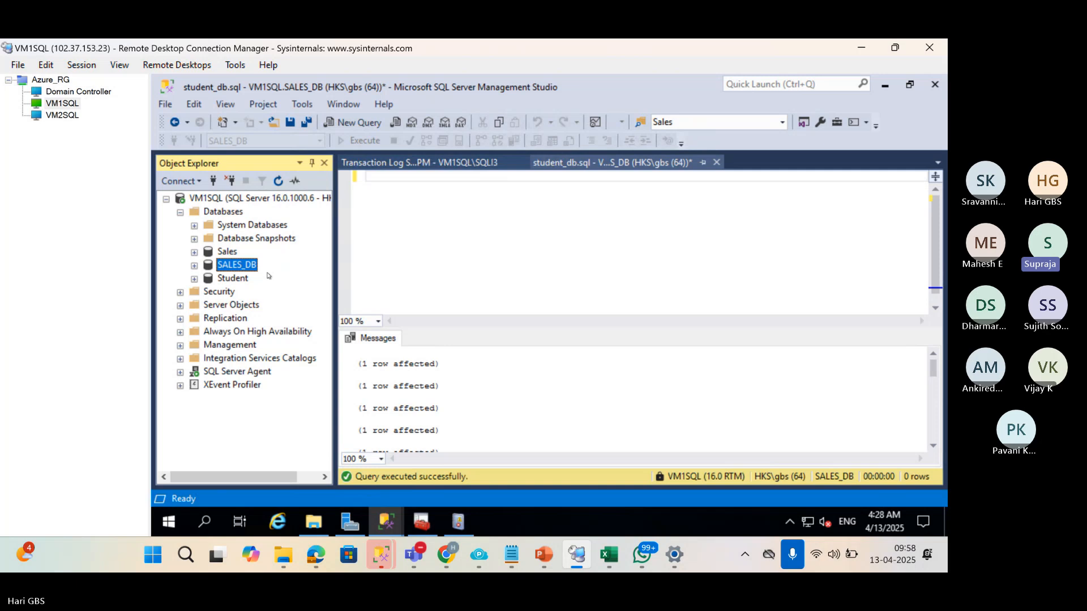
pyautogui.rightClick(251, 268)
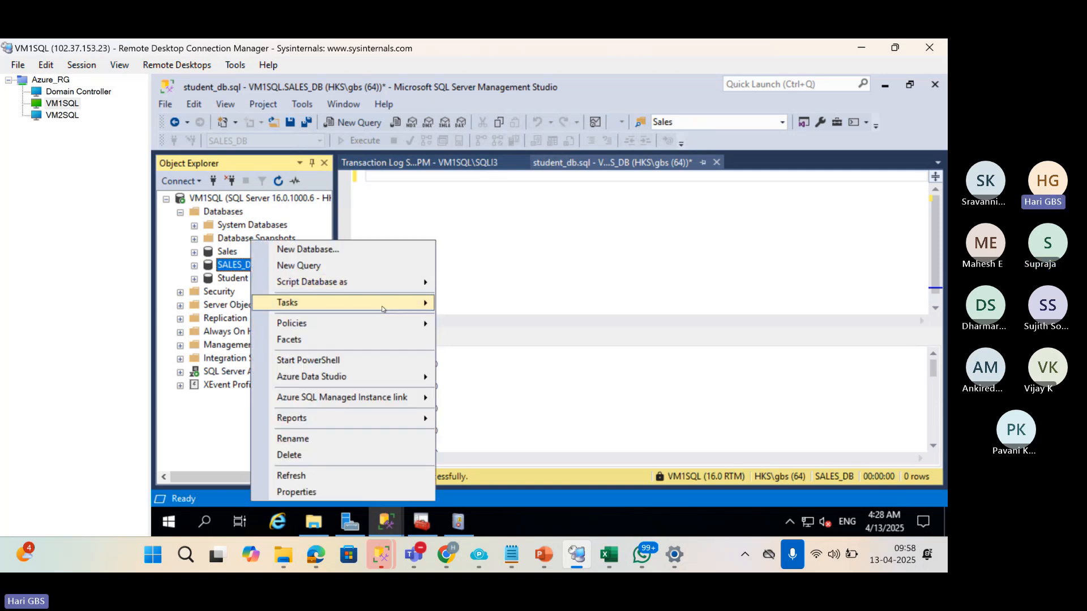
pyautogui.moveTo(384, 308)
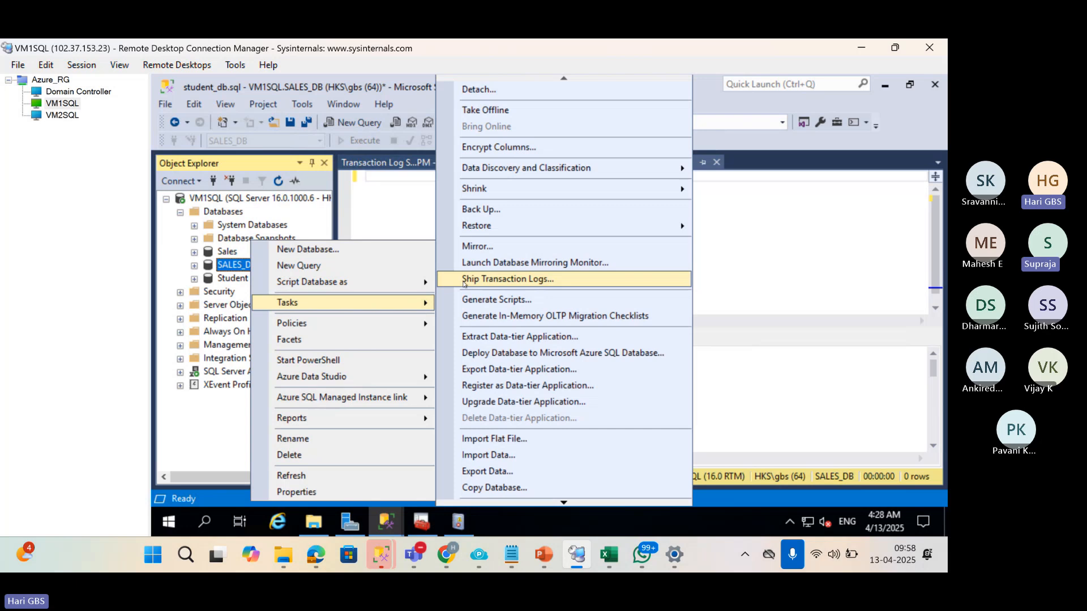
pyautogui.click(463, 280)
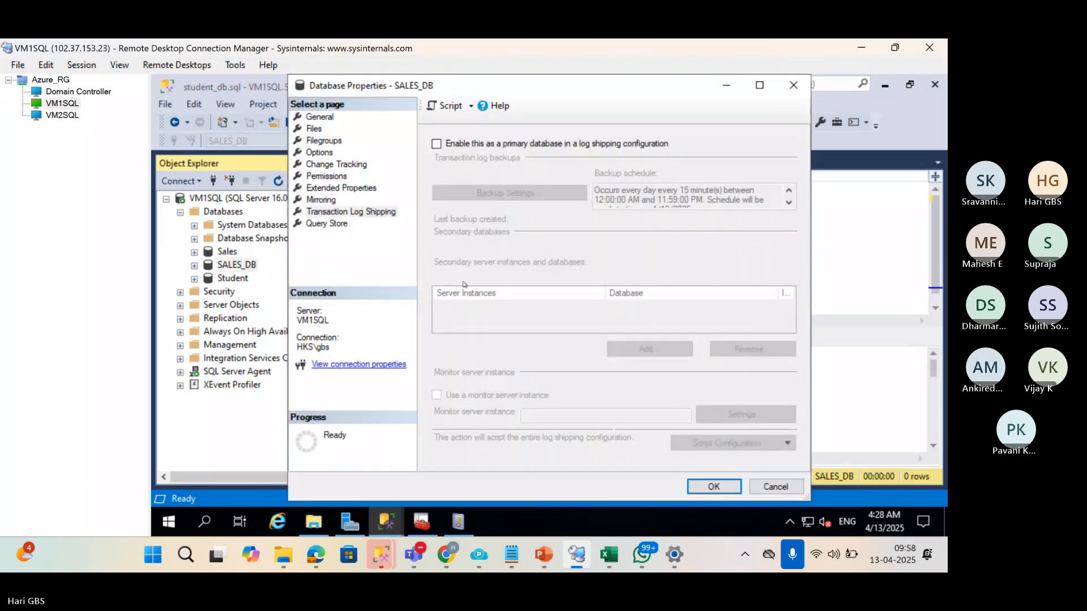
pyautogui.click(443, 144)
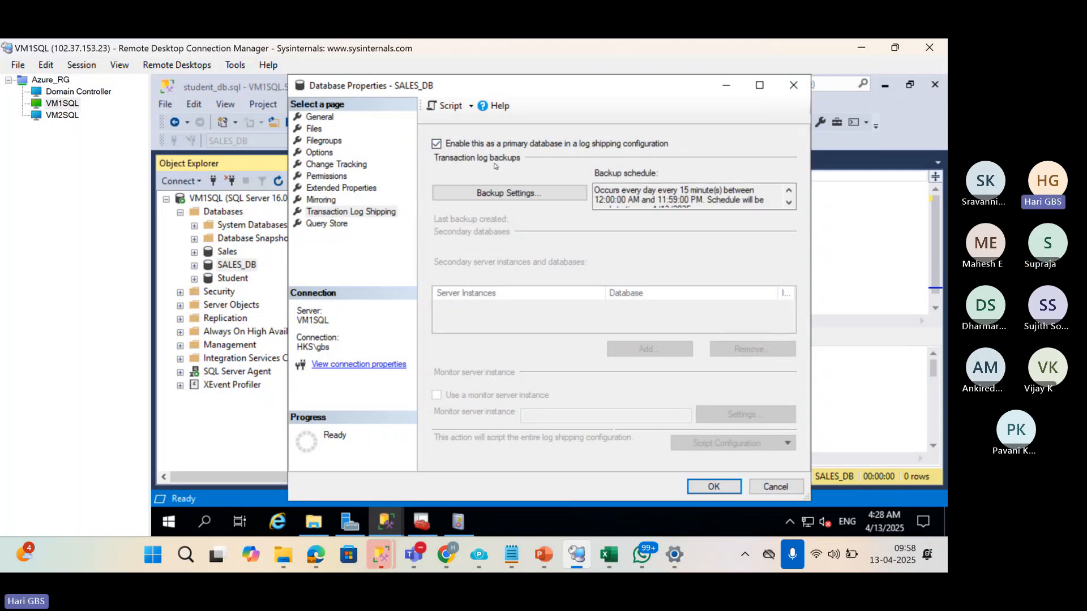
pyautogui.click(491, 198)
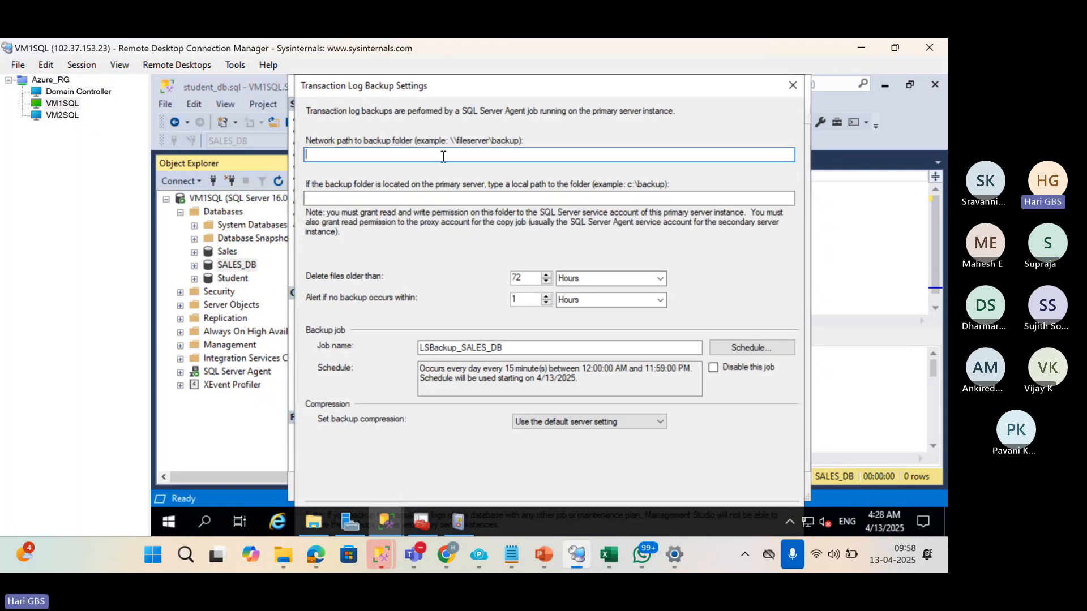
# Set the backup network path to \\Domain\BS3 and schedule log backups every 1 minute.
pyautogui.write('\\\\Domain\\BS3')
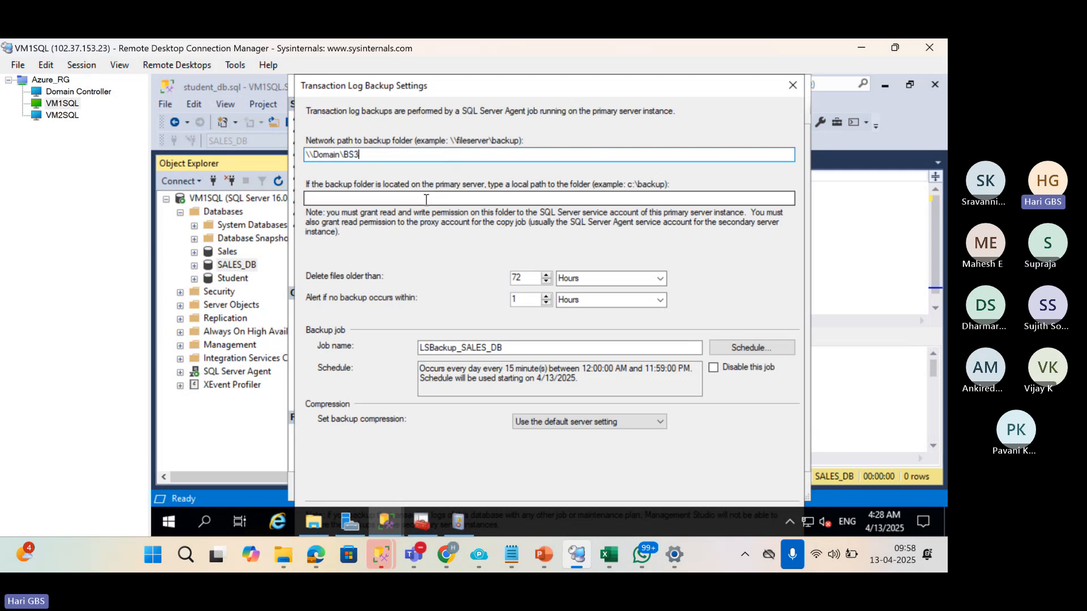
pyautogui.click(729, 350)
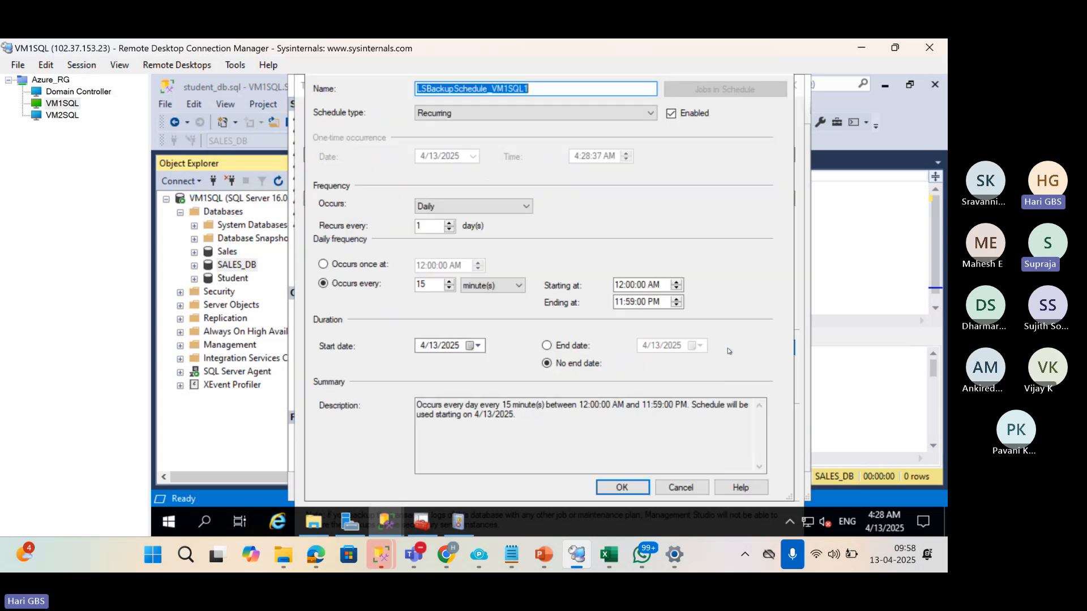
pyautogui.moveTo(437, 285); pyautogui.dragTo(388, 283)
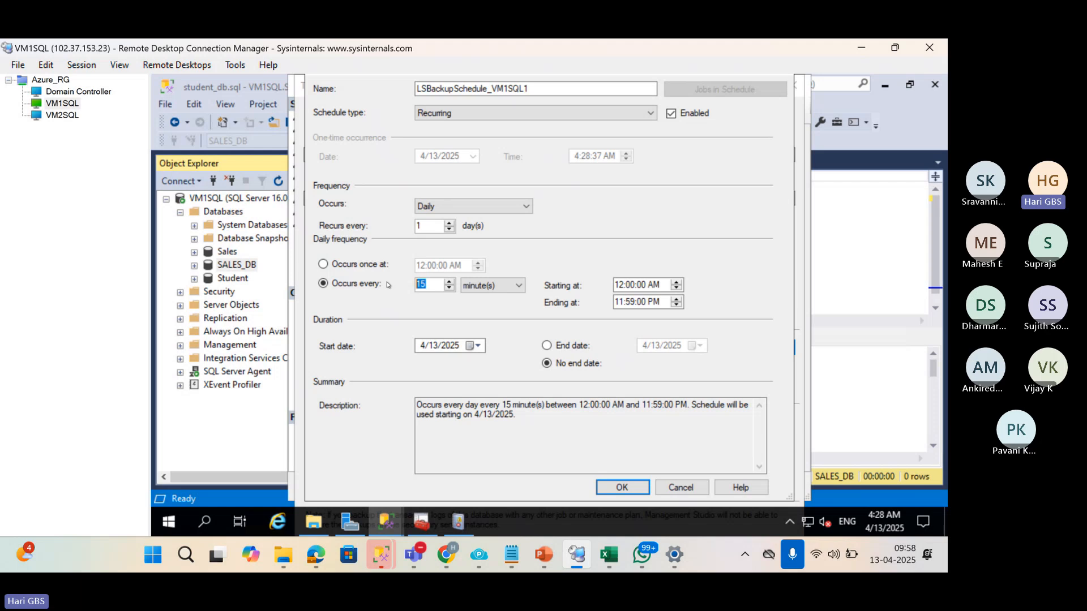
pyautogui.write('1')
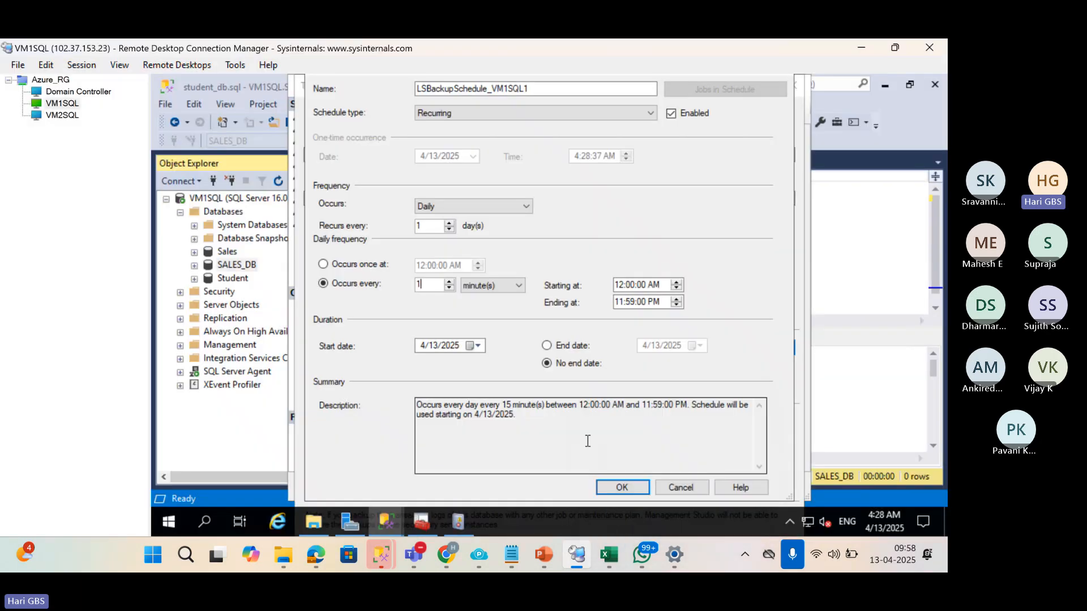
pyautogui.click(613, 487)
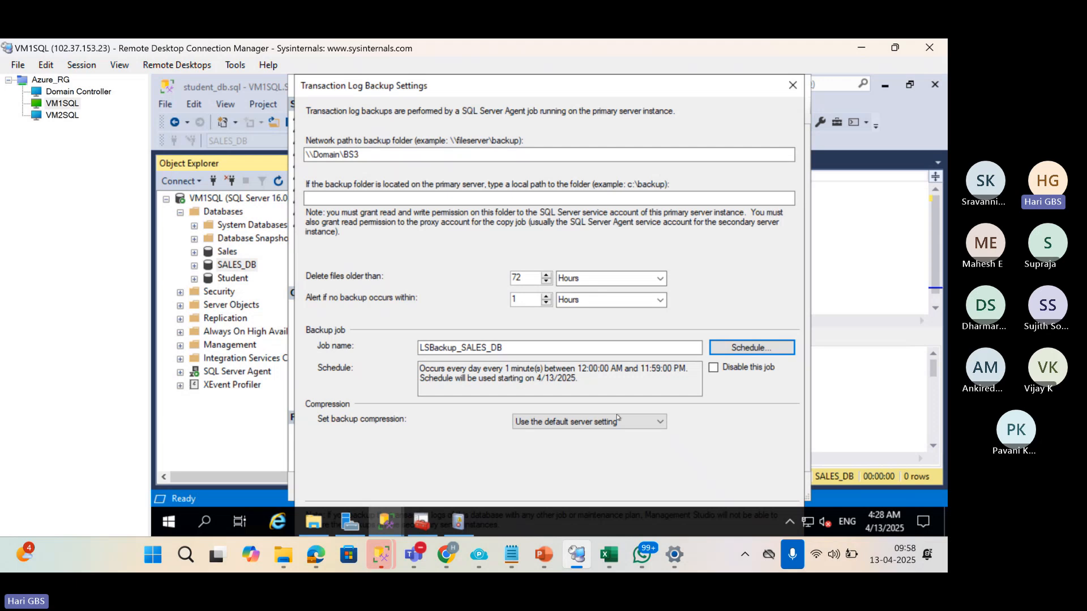
pyautogui.click(752, 348)
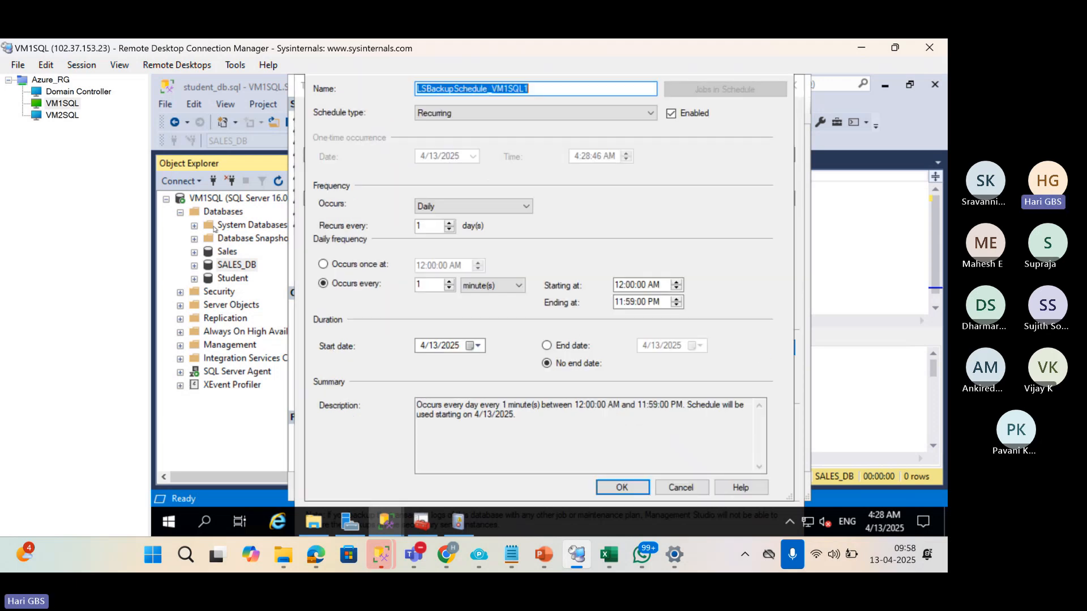
# Check the backup folder on the Domain Controller, then confirm the 1-minute backup schedule.
pyautogui.click(52, 93)
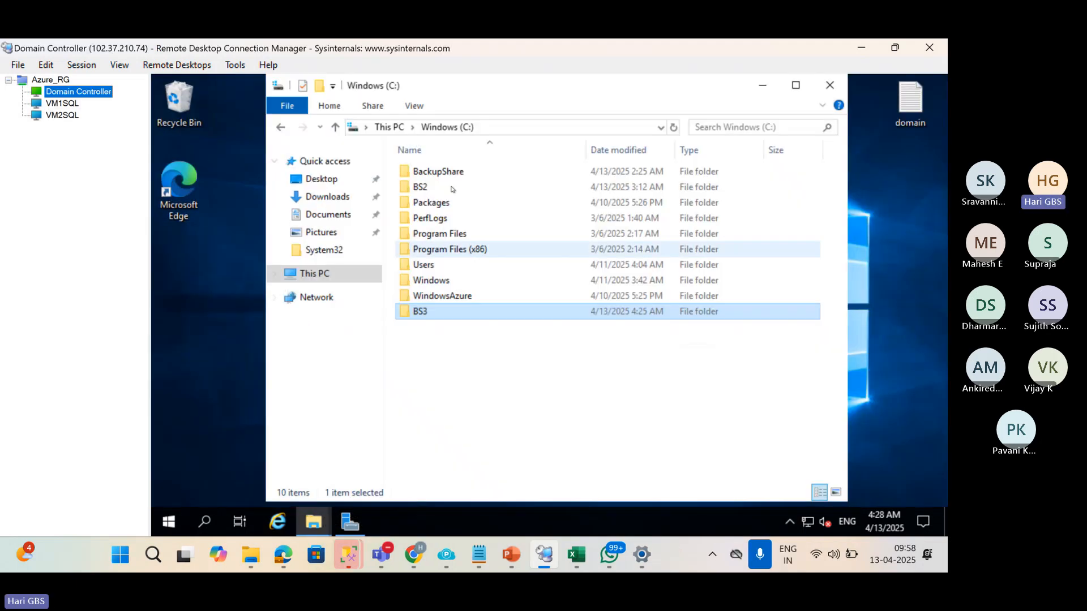
pyautogui.doubleClick(453, 189)
pyautogui.scroll(-5, 470, 336)
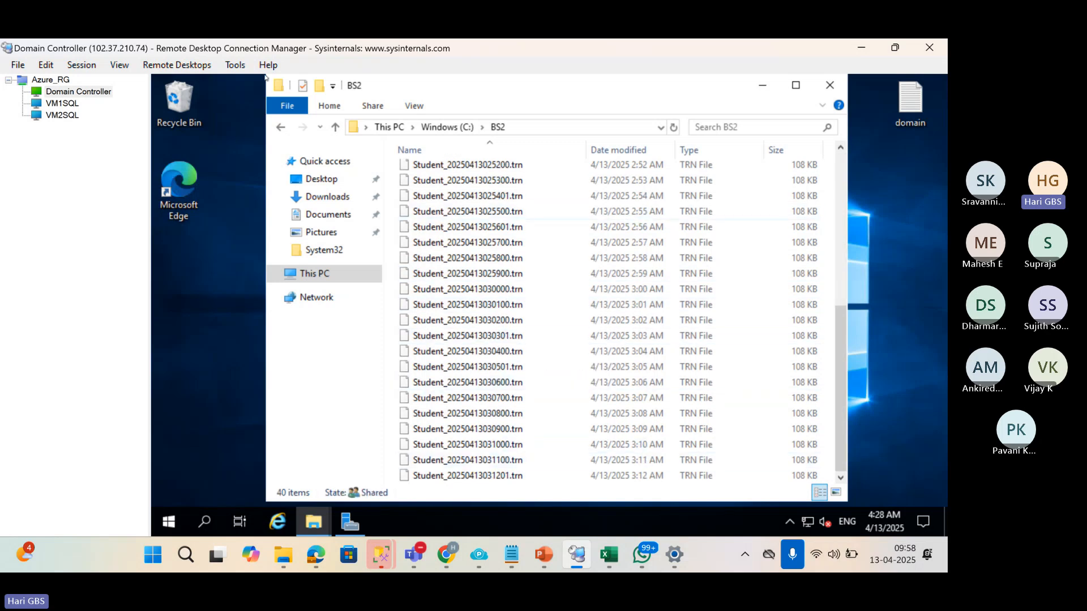
pyautogui.click(64, 103)
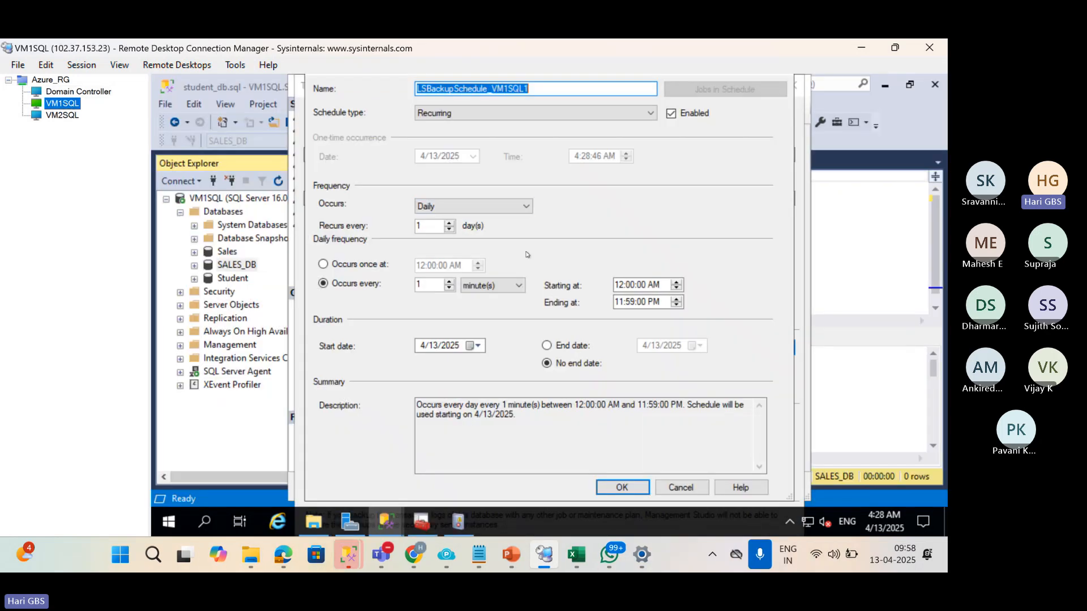
pyautogui.click(616, 490)
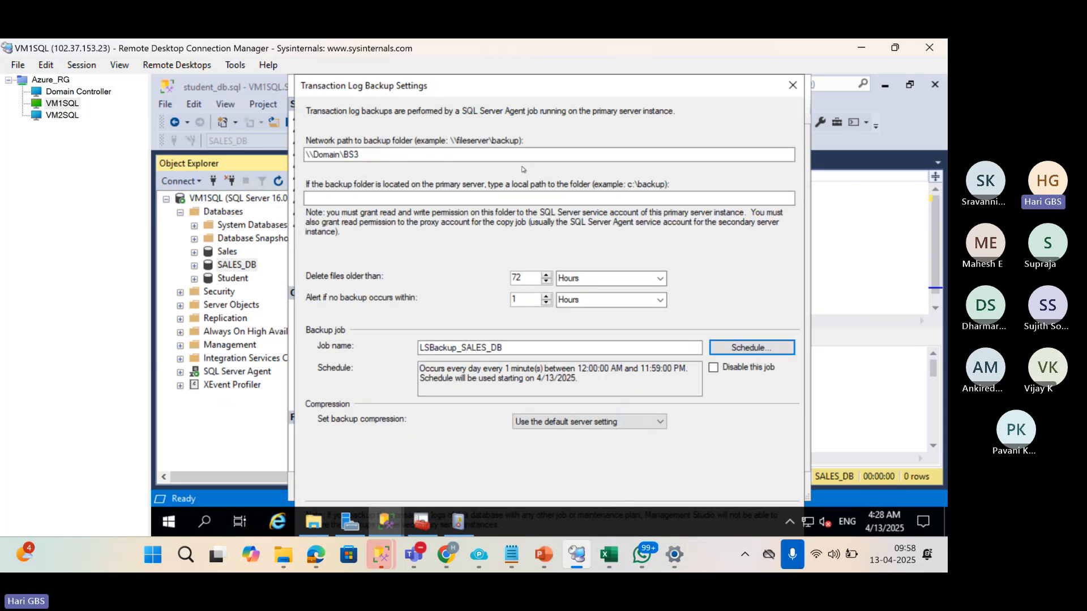
pyautogui.click(669, 197)
# Review the 72-hour retention, schedule and \\Domain\BS3 local path, then accept the log backup settings.
pyautogui.press('Return')
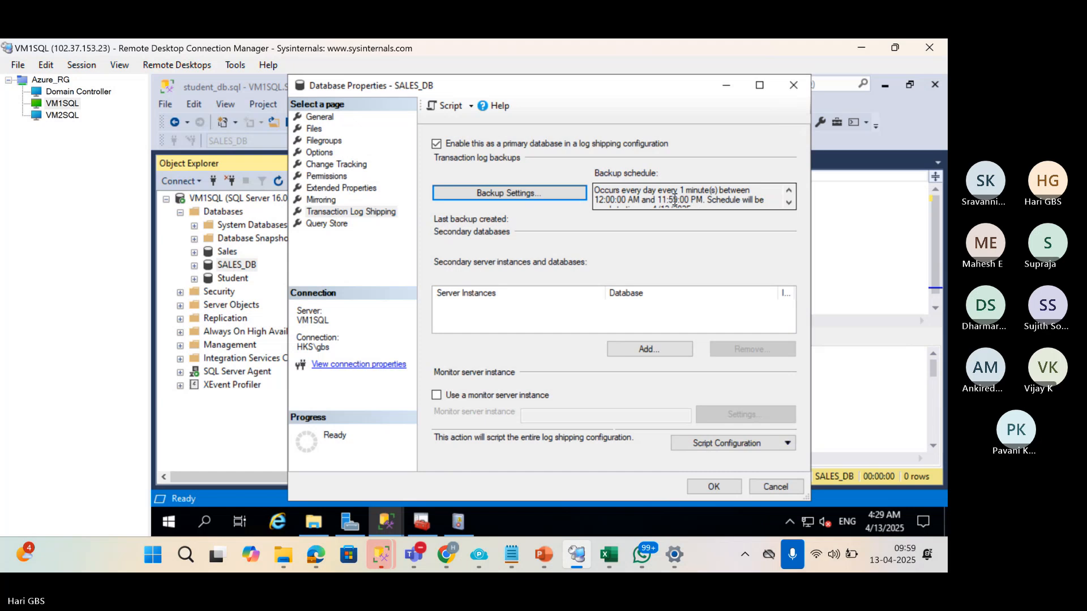
pyautogui.press('Return')
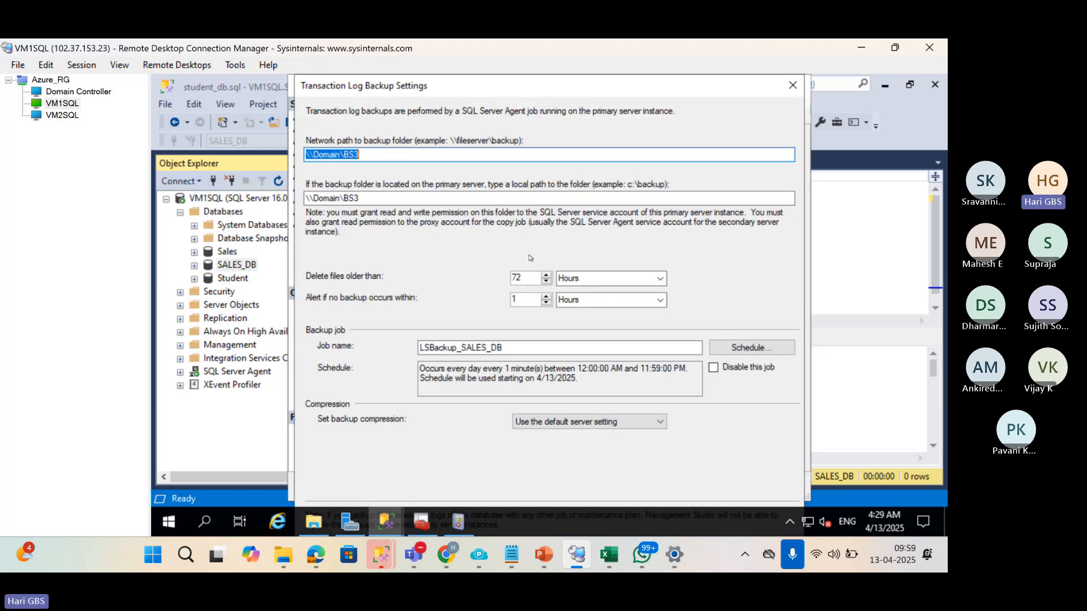
pyautogui.doubleClick(511, 282)
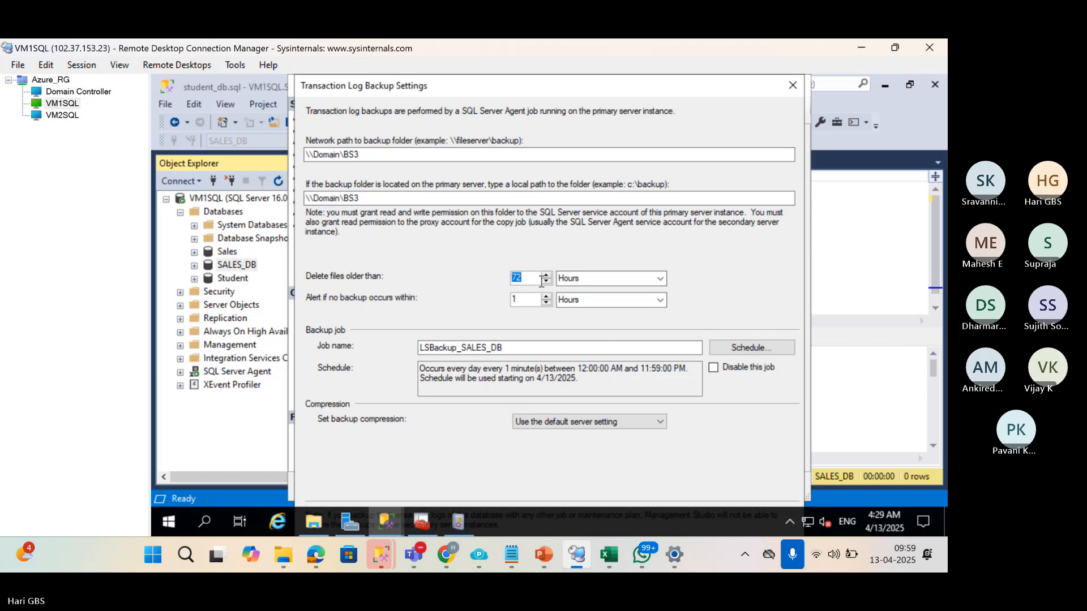
pyautogui.click(716, 347)
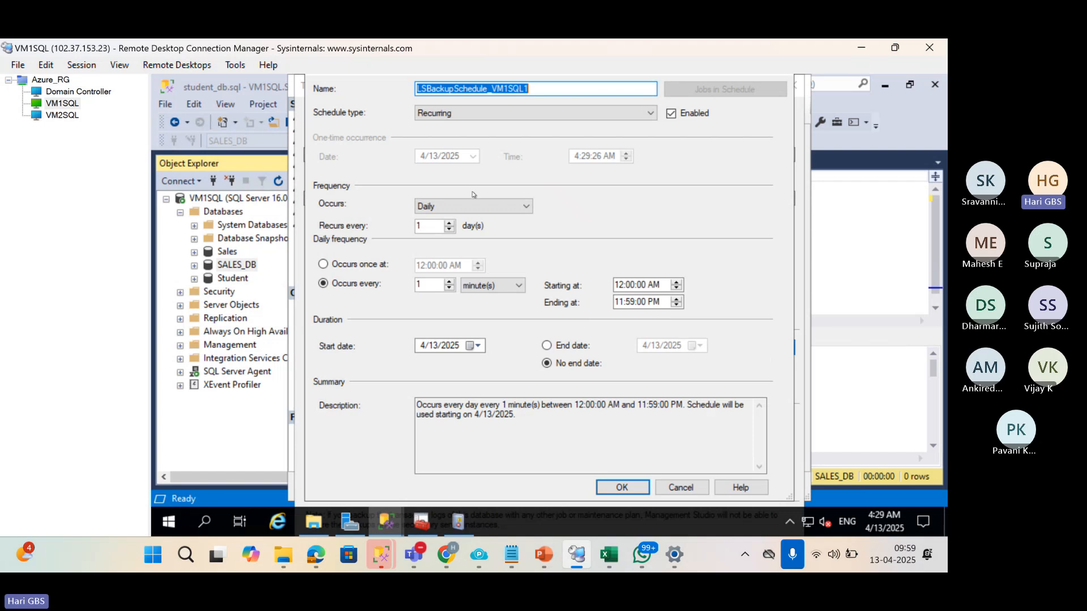
pyautogui.click(613, 486)
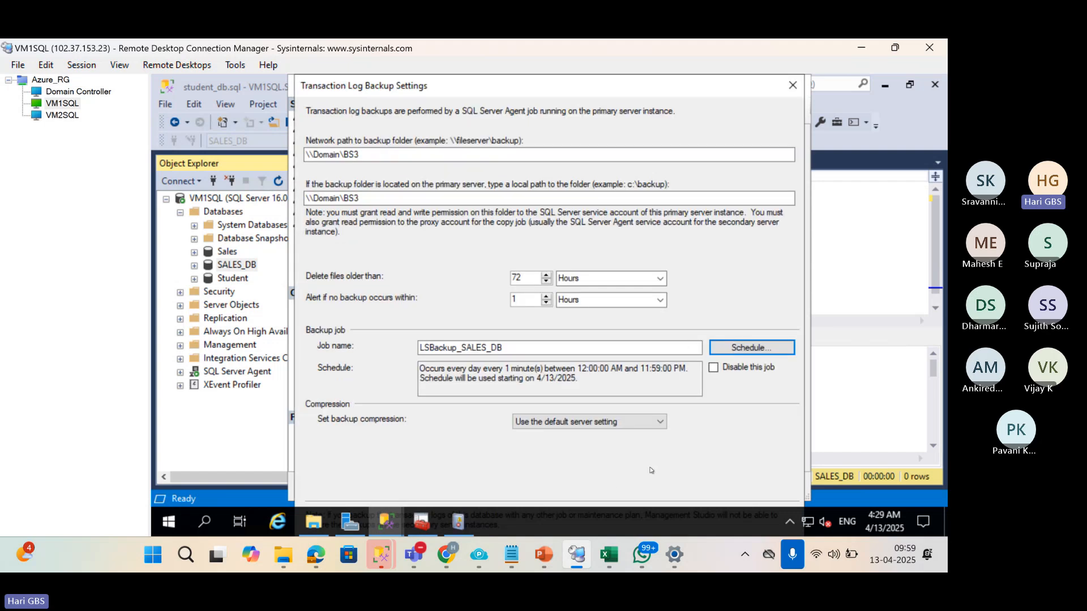
pyautogui.click(527, 199)
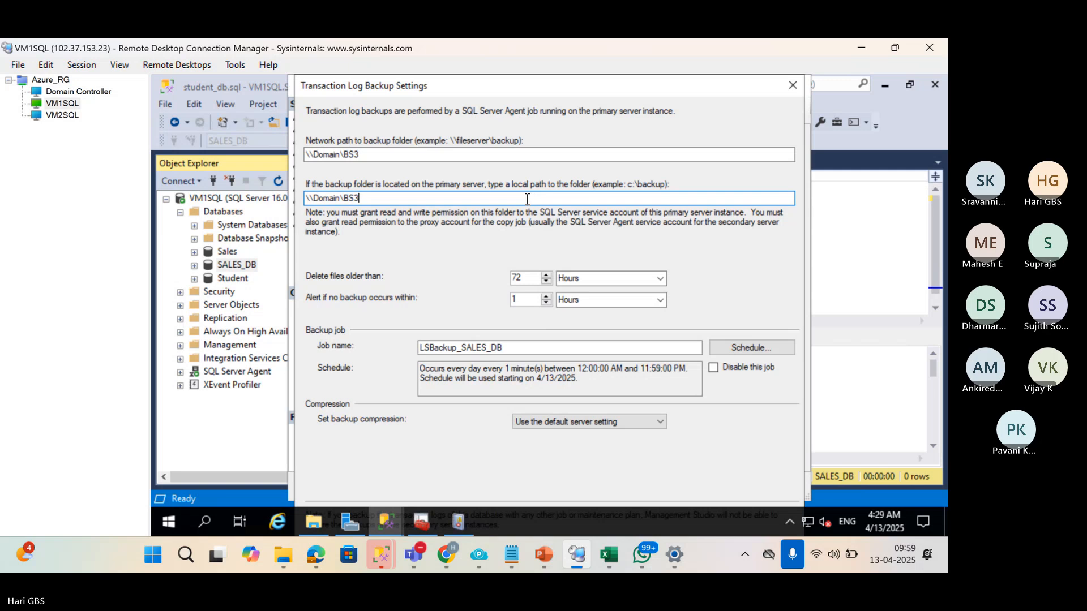
pyautogui.moveTo(360, 199); pyautogui.dragTo(246, 192)
pyautogui.press('Return')
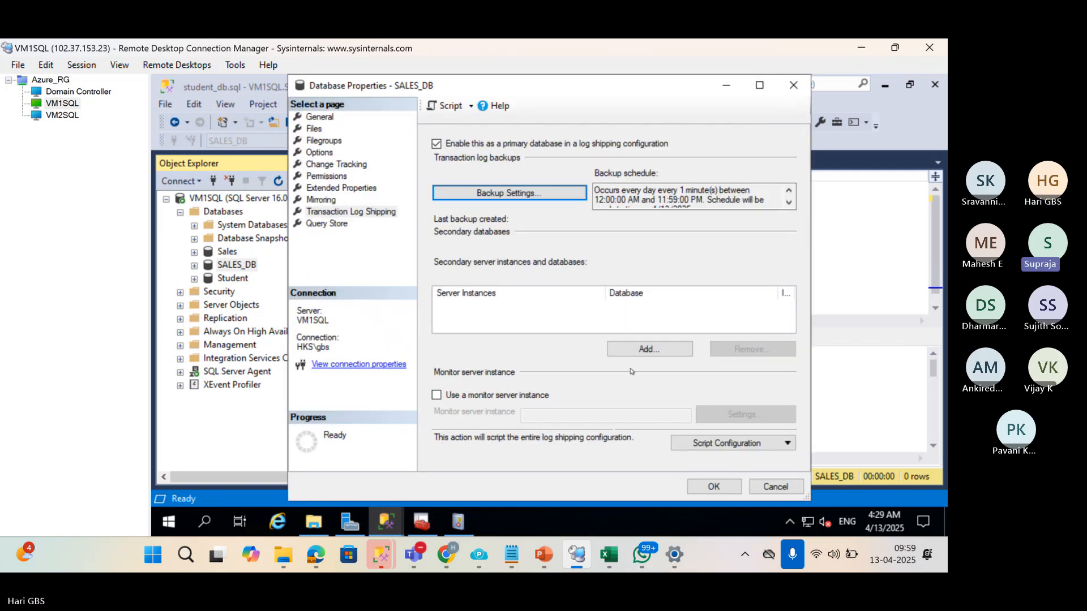
# Add a secondary database by connecting to the VM2SQL server instance.
pyautogui.click(628, 348)
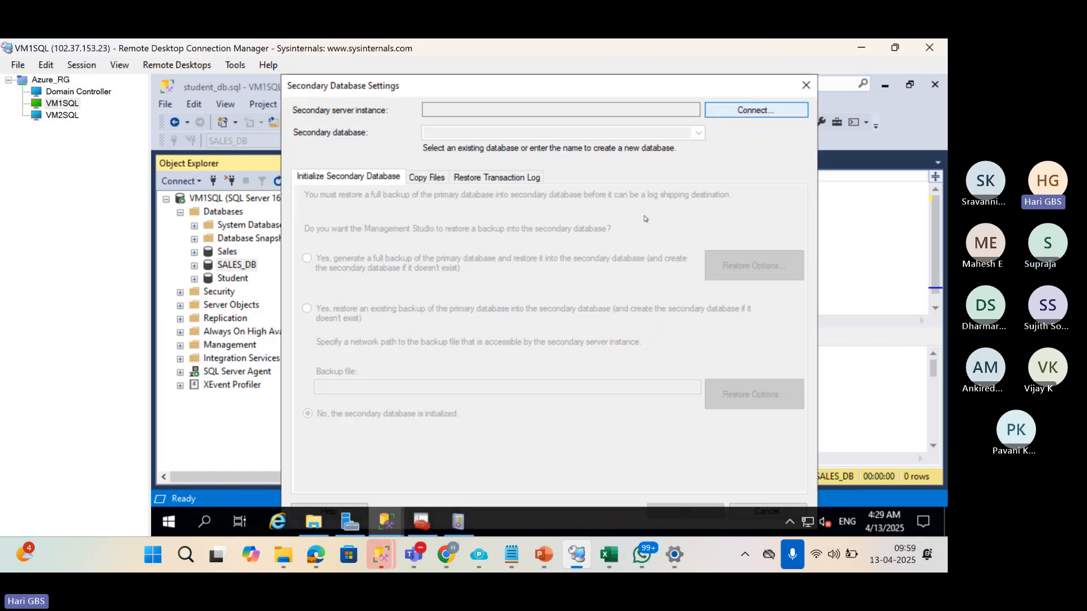
pyautogui.click(736, 110)
pyautogui.click(698, 247)
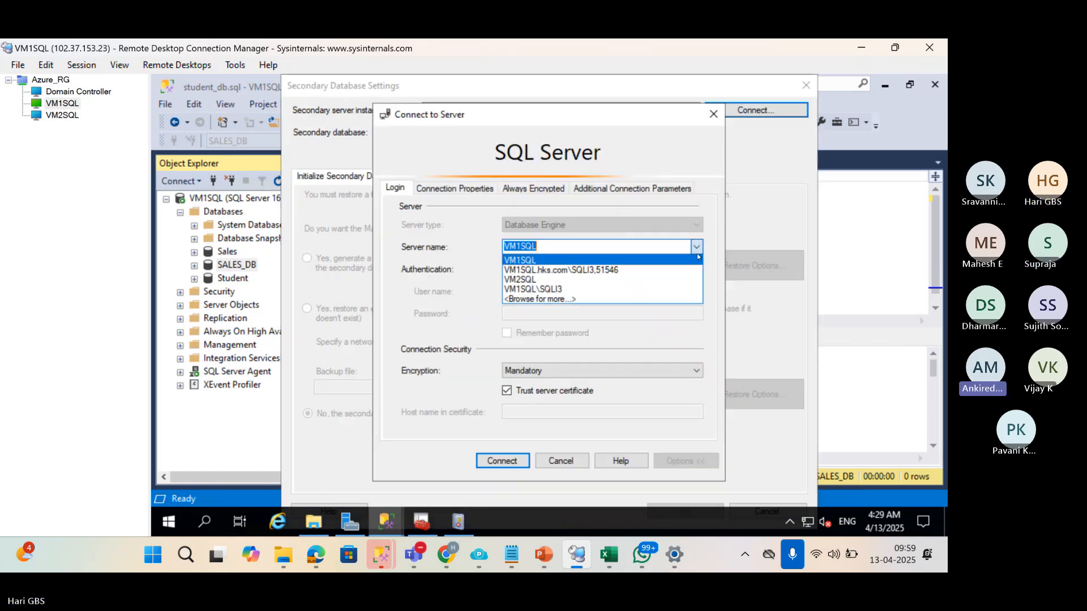
pyautogui.click(635, 281)
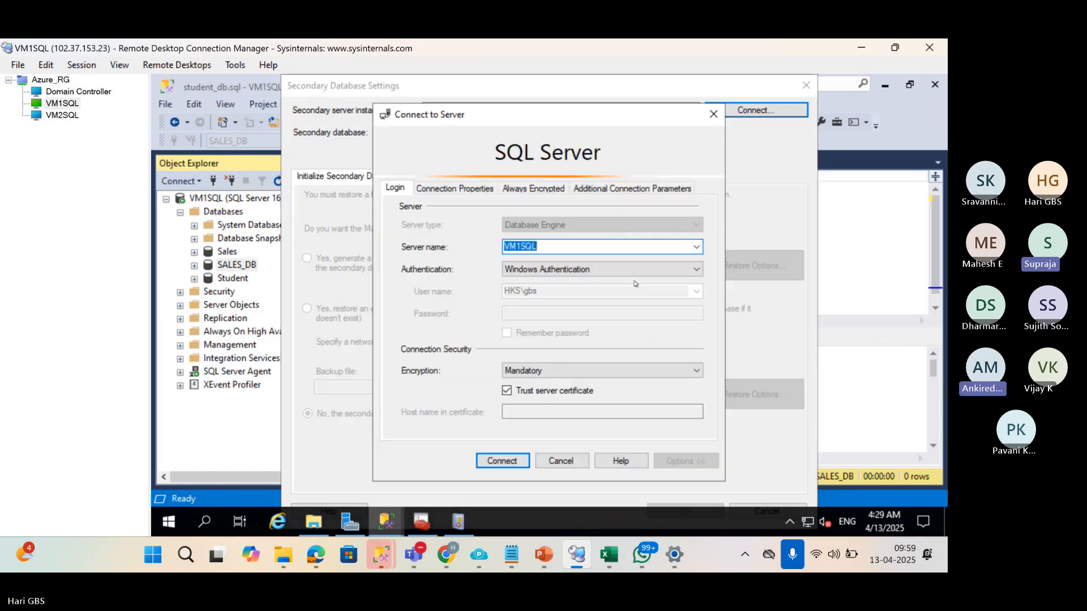
pyautogui.click(503, 460)
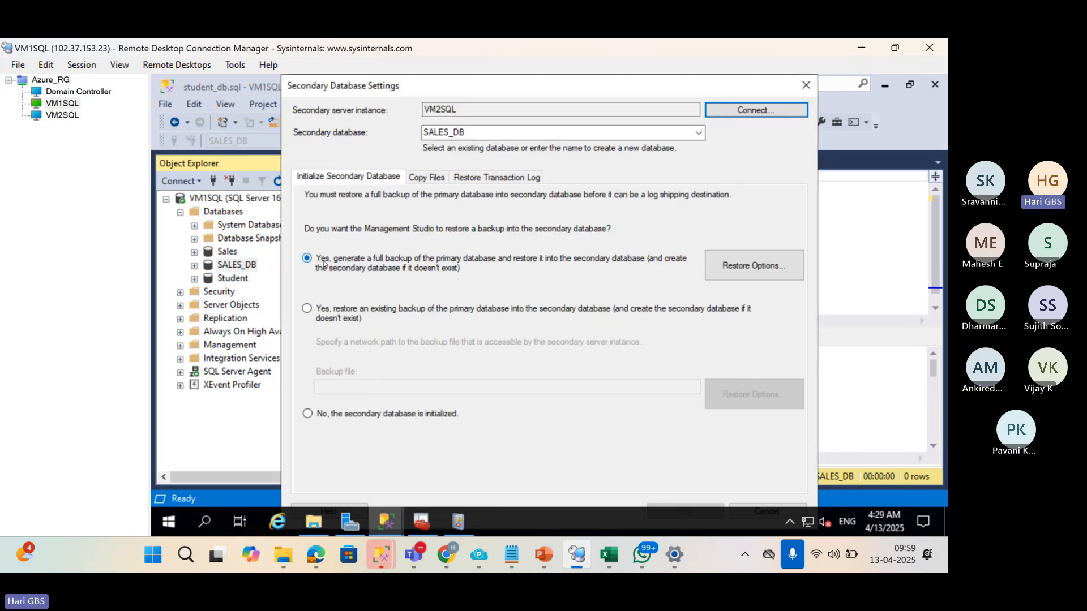
# Copy the C:\LC3 path from VM2SQL and paste it as the copy destination folder.
pyautogui.click(425, 177)
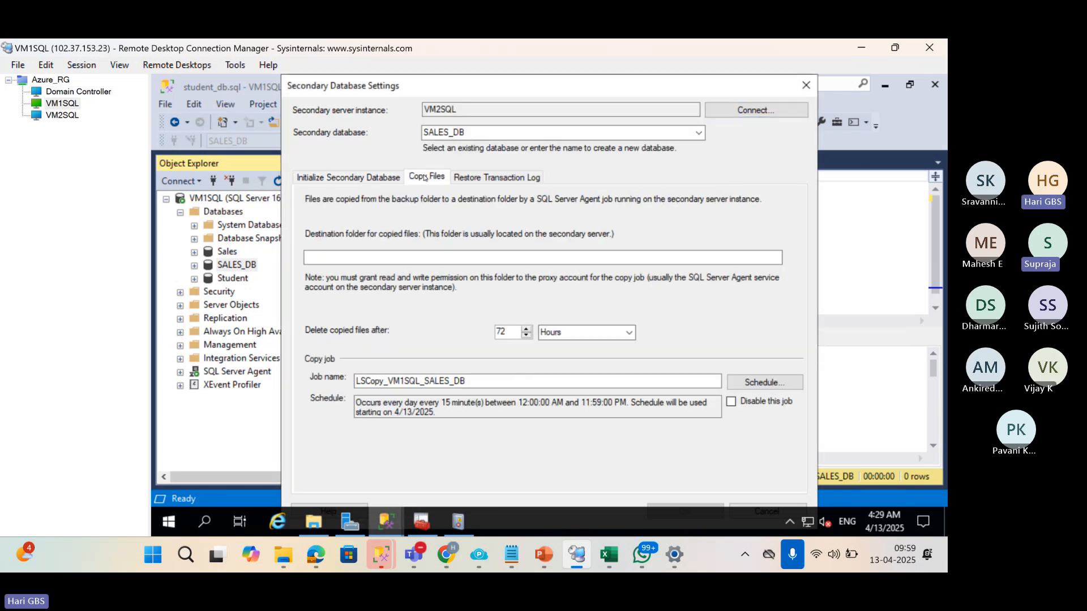
pyautogui.click(40, 116)
pyautogui.click(424, 332)
pyautogui.doubleClick(425, 329)
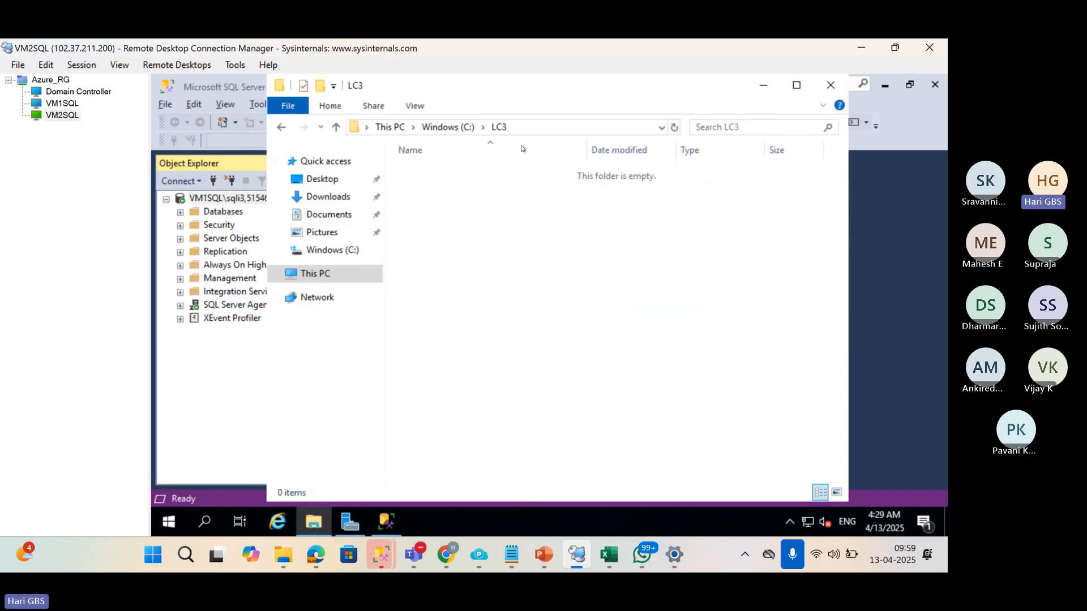
pyautogui.click(526, 128)
pyautogui.hotkey('ctrl', 'c')
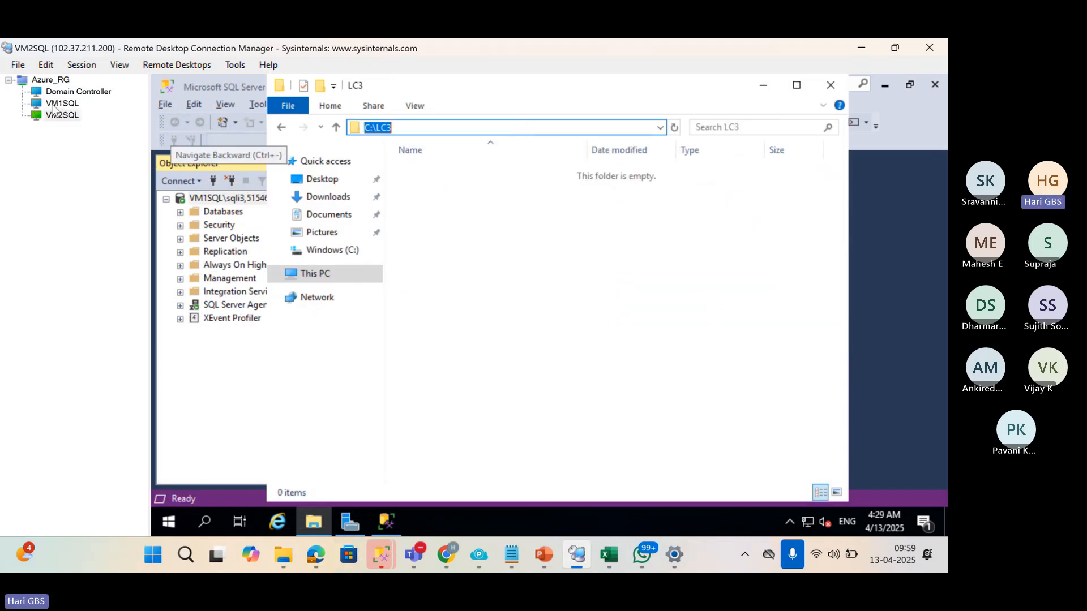
pyautogui.click(62, 103)
pyautogui.click(491, 258)
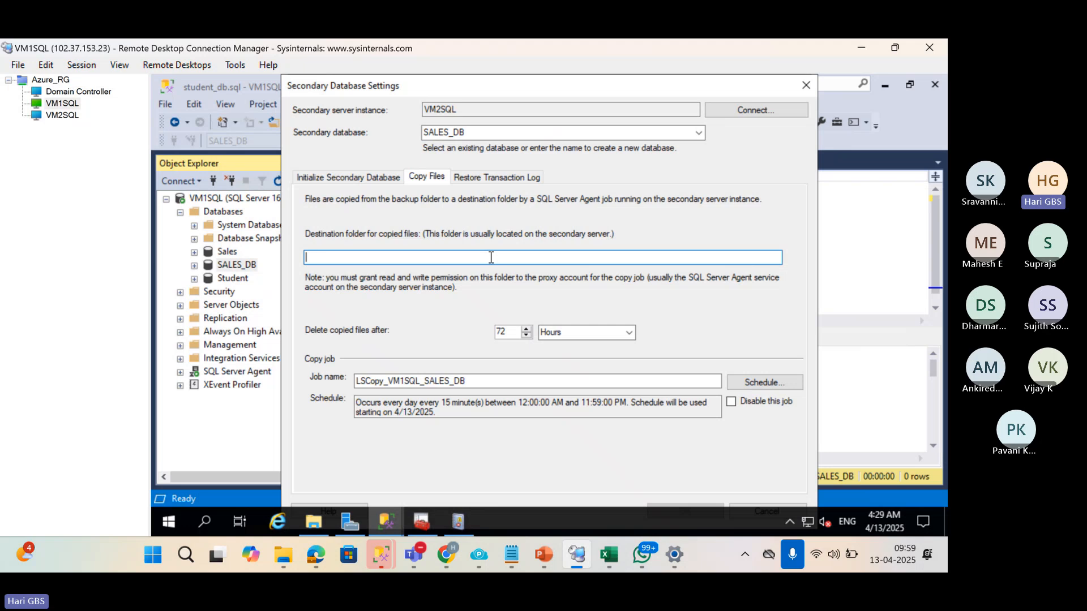
pyautogui.hotkey('ctrl', 'v')
# Schedule the copy job to run every 5 minutes instead of 15.
pyautogui.click(764, 382)
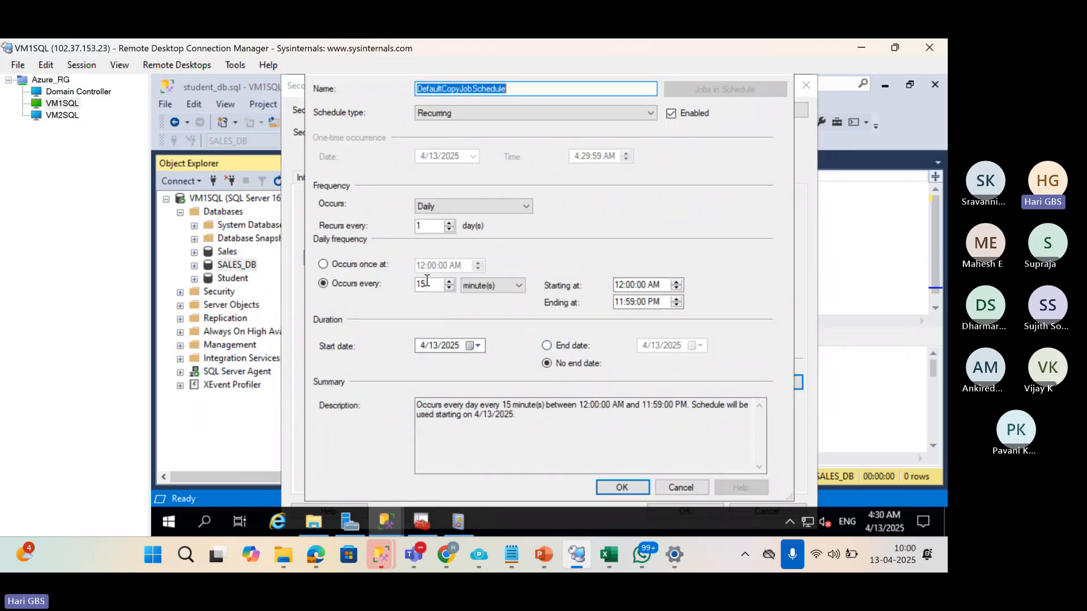
pyautogui.moveTo(428, 282); pyautogui.dragTo(381, 290)
pyautogui.write('3')
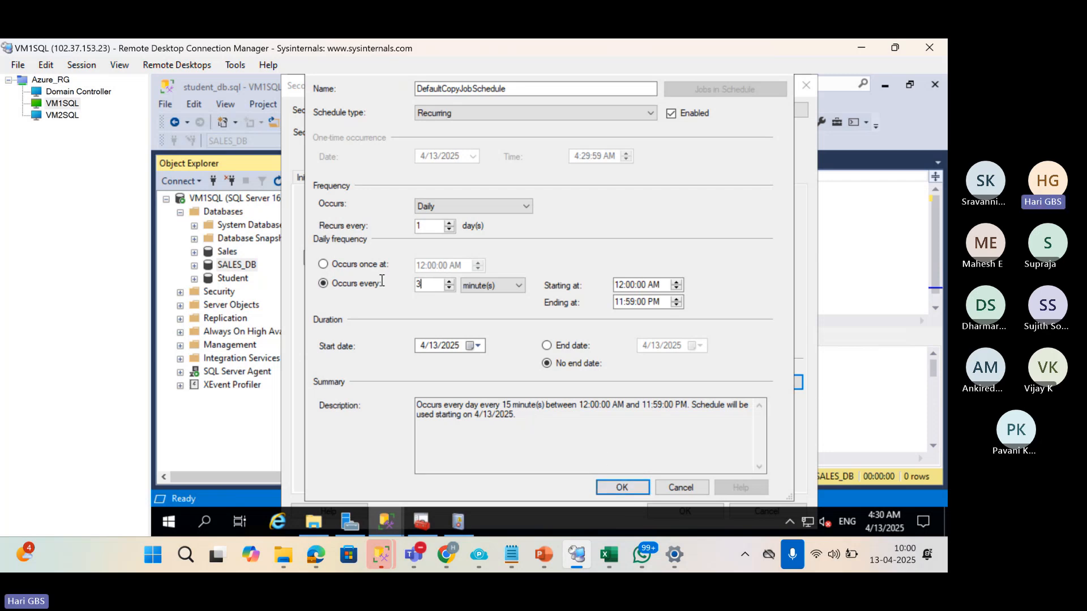
pyautogui.click(617, 487)
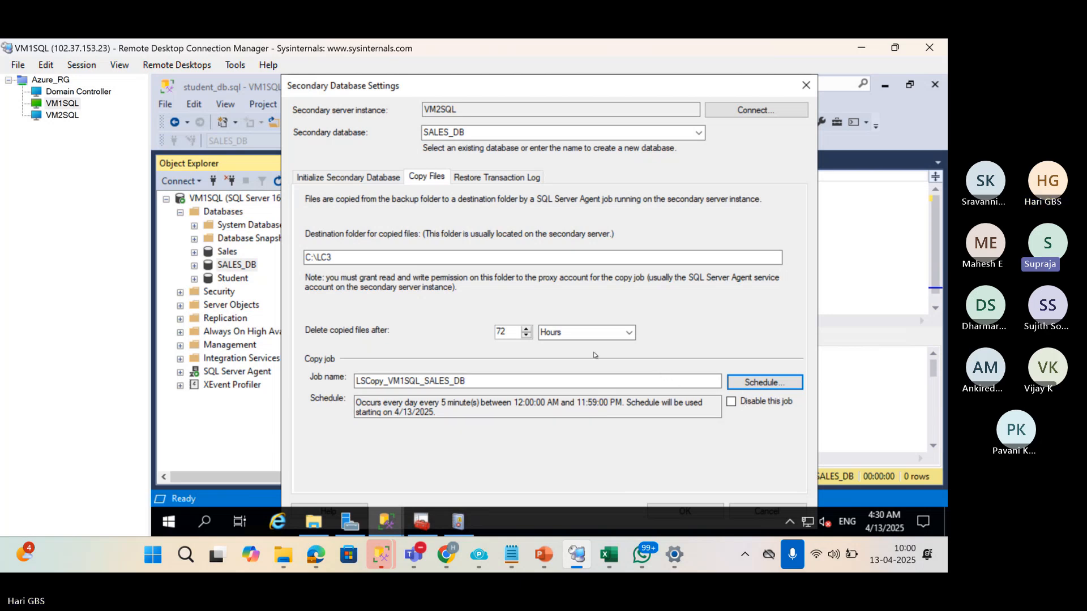
pyautogui.click(500, 179)
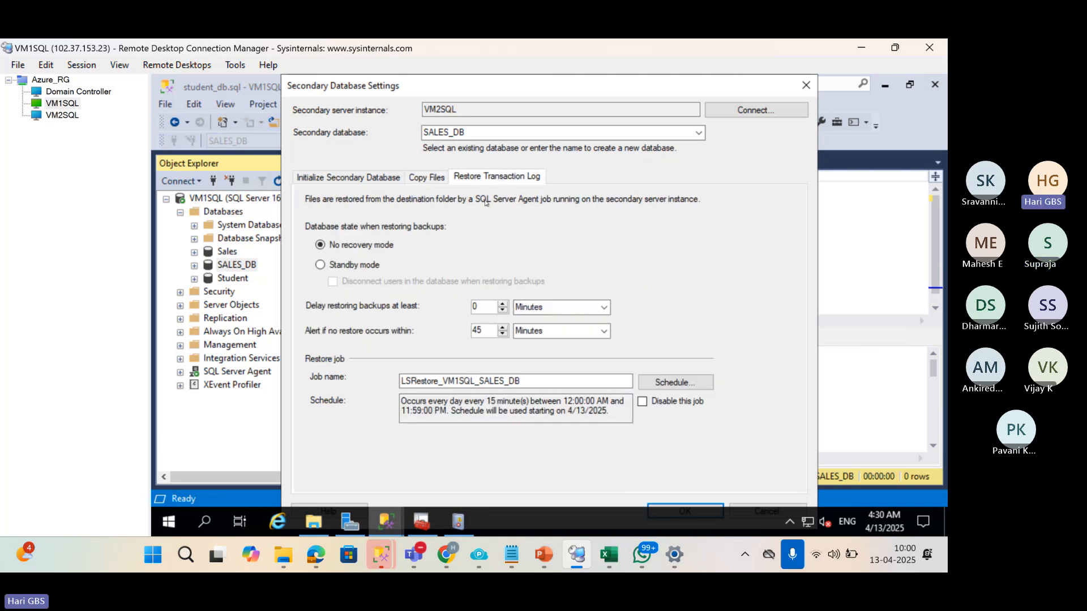
# Restore logs in standby mode, disconnecting users, on a 10-minute schedule.
pyautogui.click(369, 270)
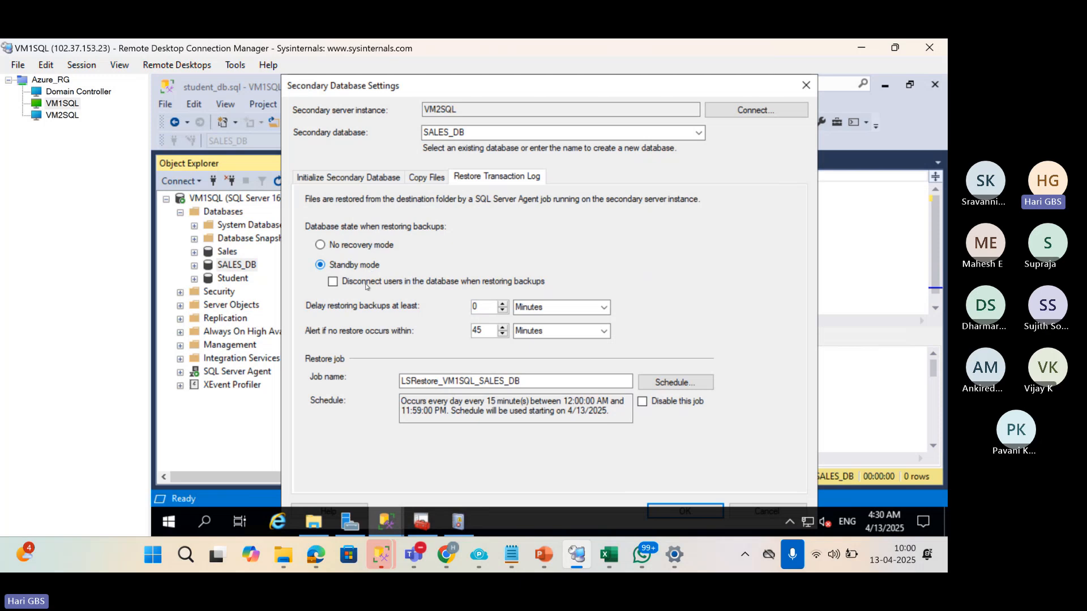
pyautogui.click(366, 285)
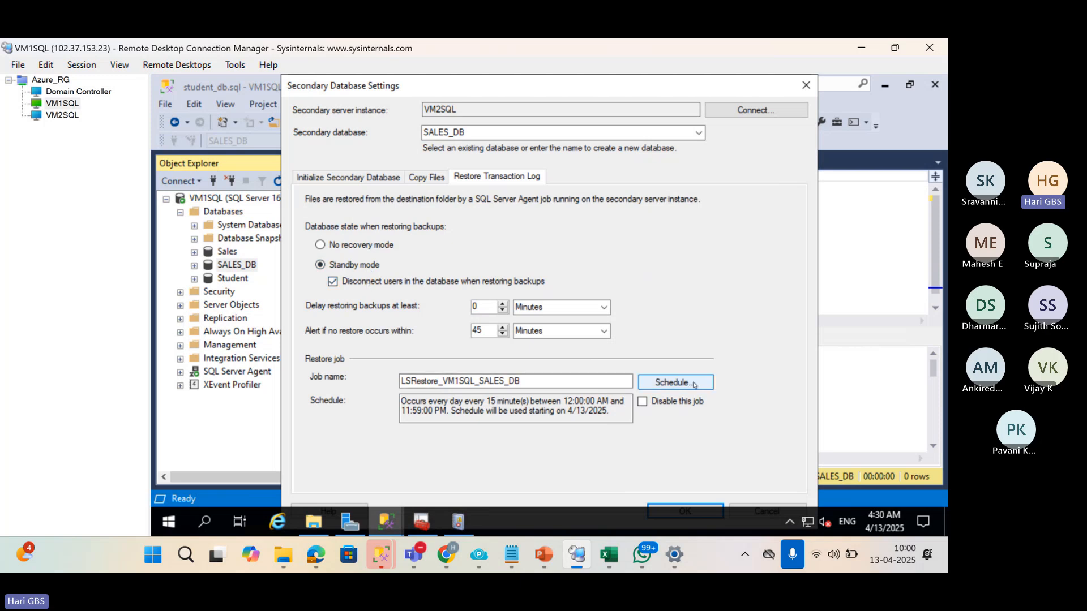
pyautogui.click(674, 383)
pyautogui.moveTo(429, 286); pyautogui.dragTo(403, 286)
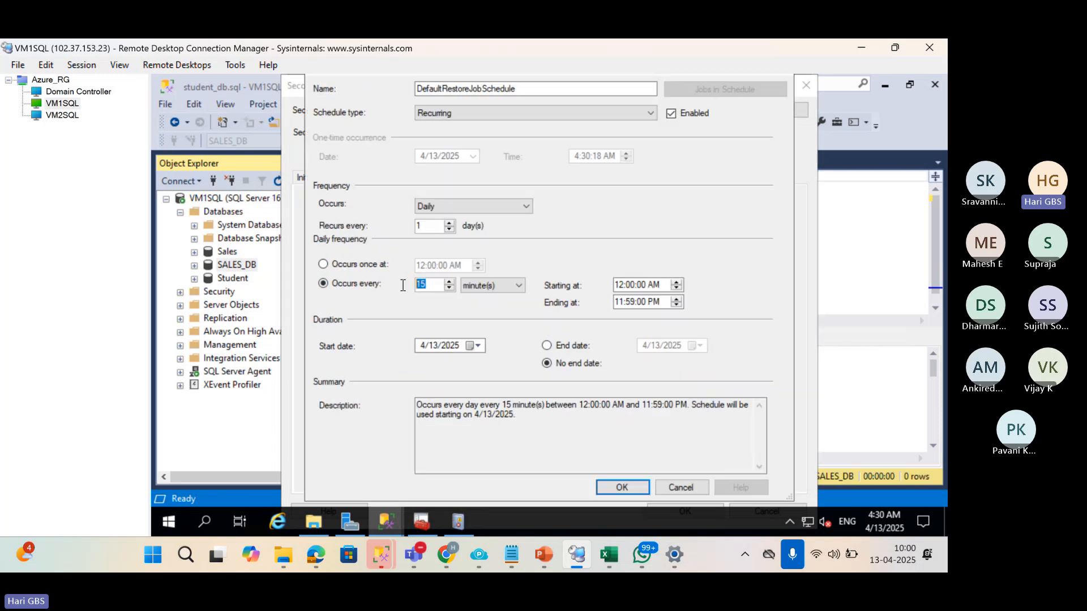
pyautogui.write('10')
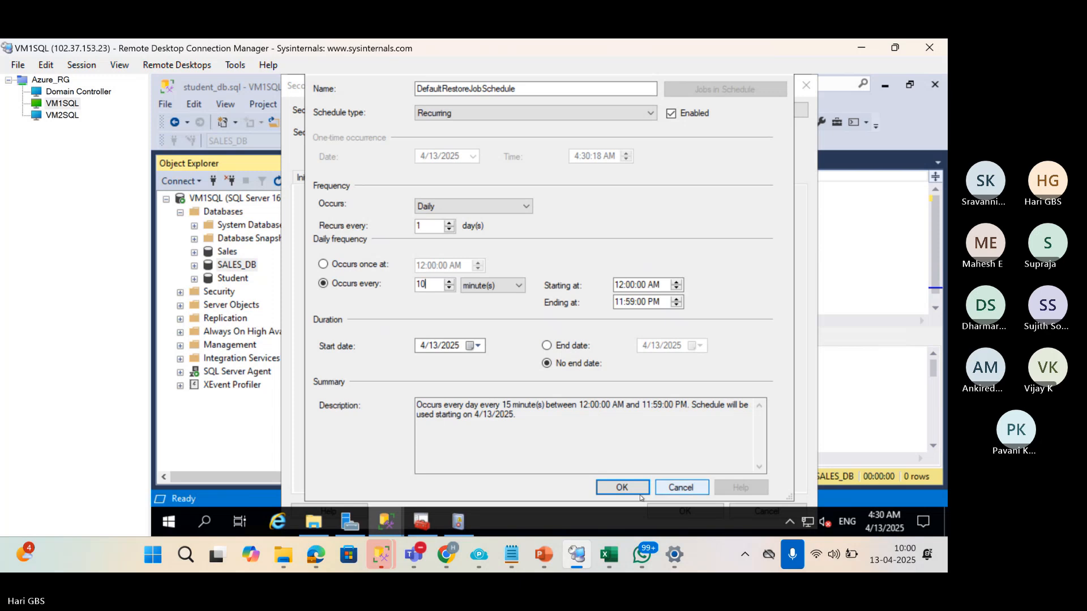
pyautogui.click(629, 491)
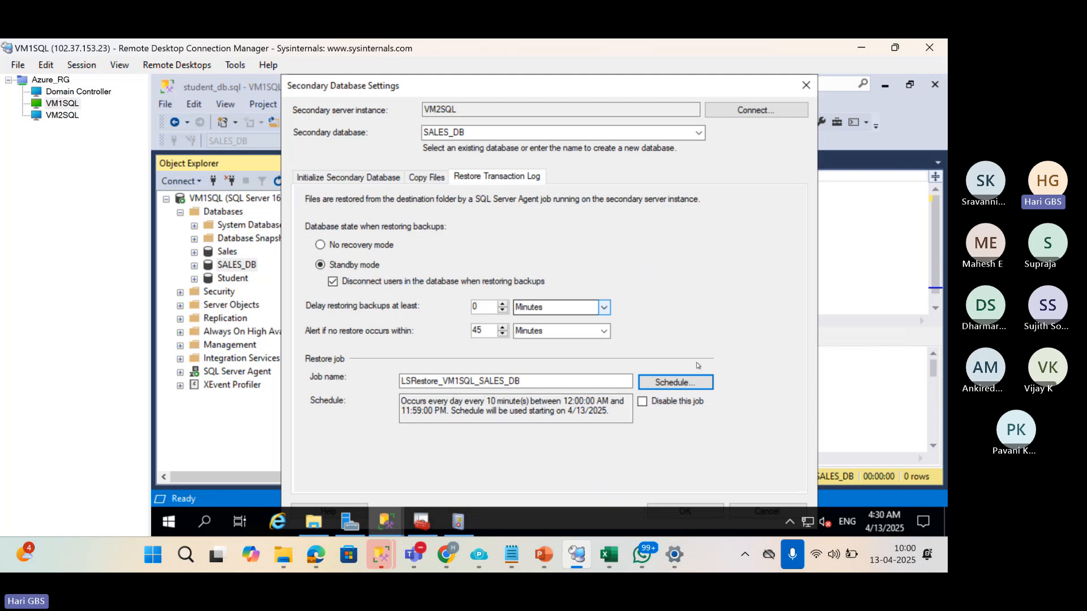
# Confirm the secondary database settings to add VM2SQL's SALES_DB as secondary.
pyautogui.click(500, 137)
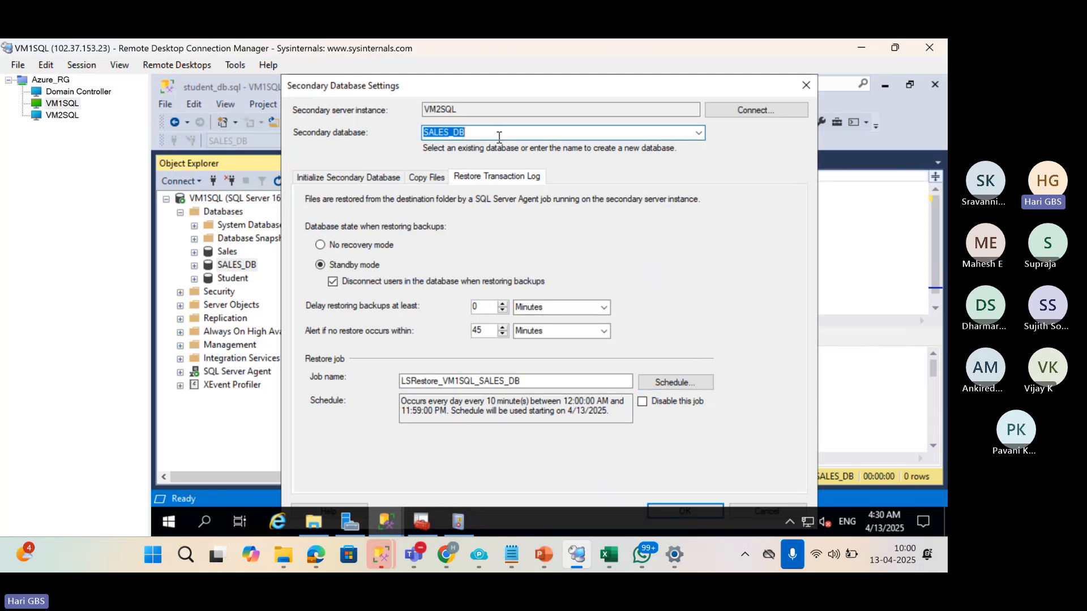
pyautogui.click(527, 136)
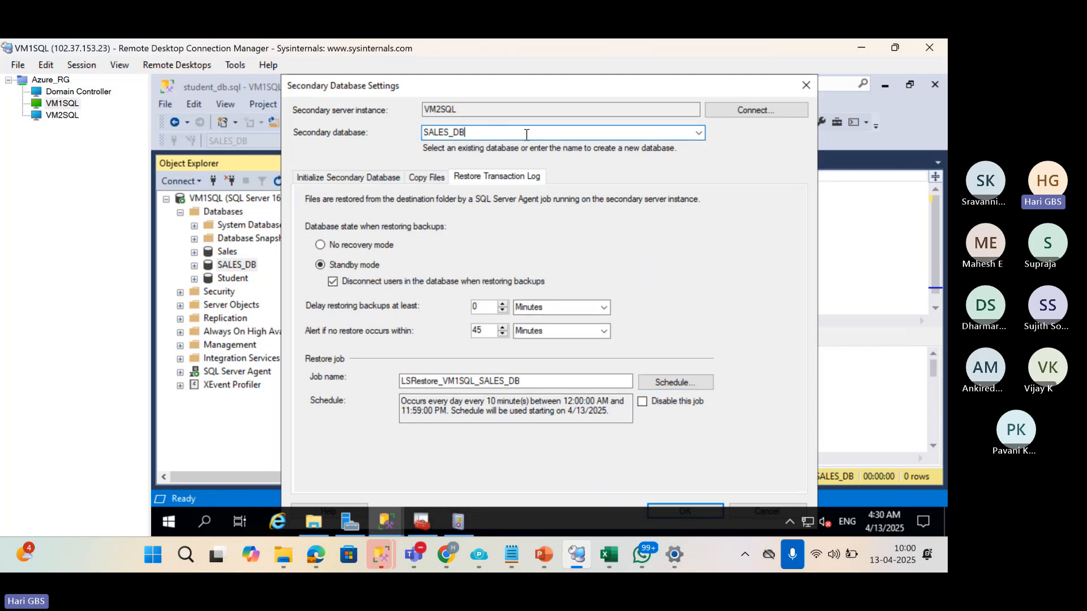
pyautogui.click(665, 507)
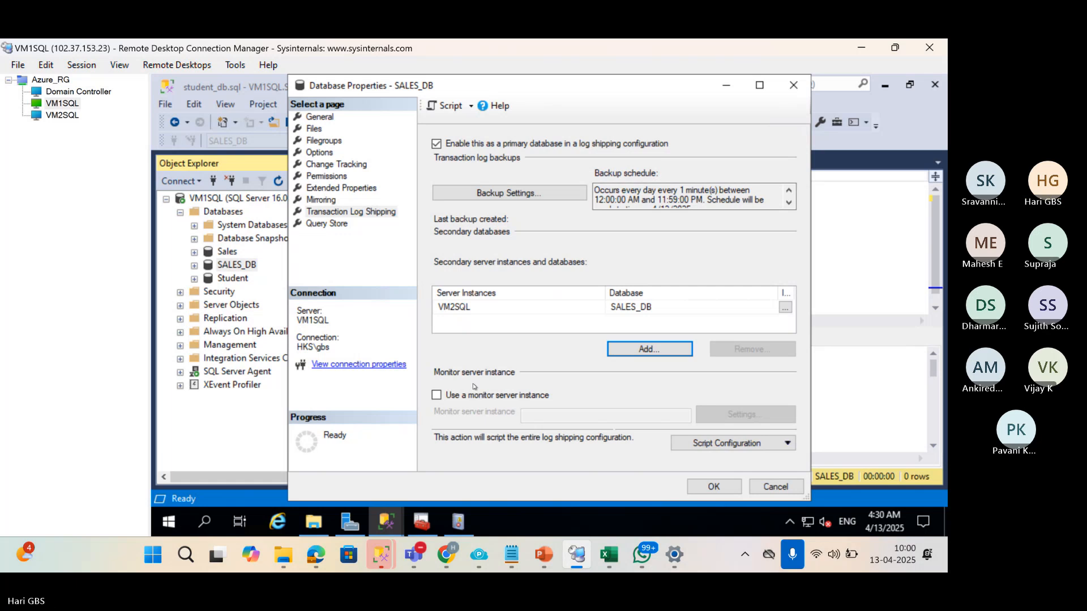
# Enable a monitor server and connect to VM1SQL.hks.com\SQLI3,51546 as the monitor instance.
pyautogui.click(468, 397)
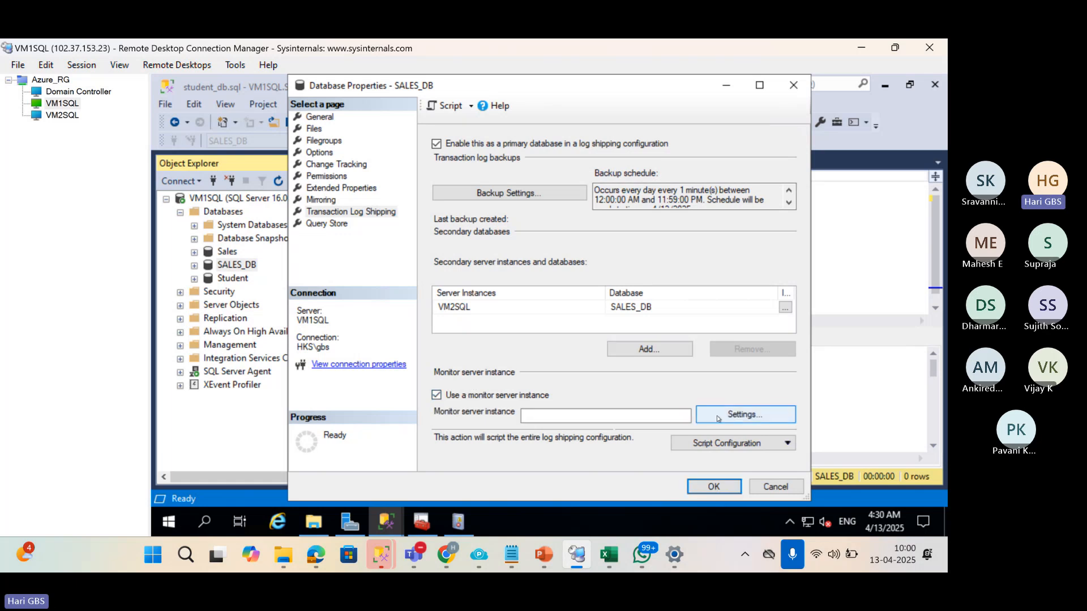
pyautogui.click(739, 414)
pyautogui.click(506, 176)
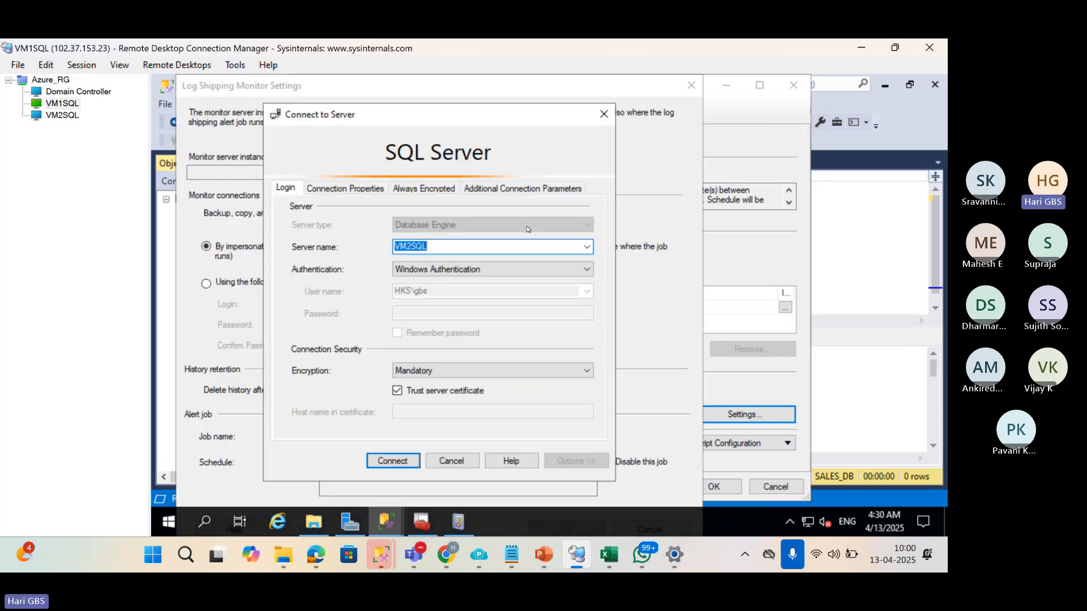
pyautogui.click(587, 247)
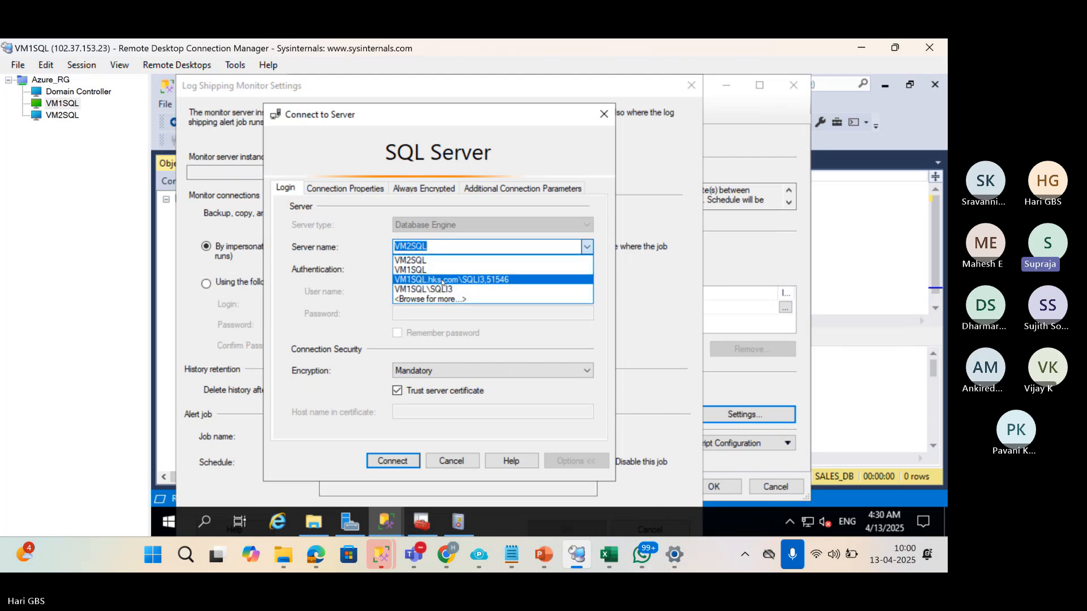
pyautogui.click(442, 281)
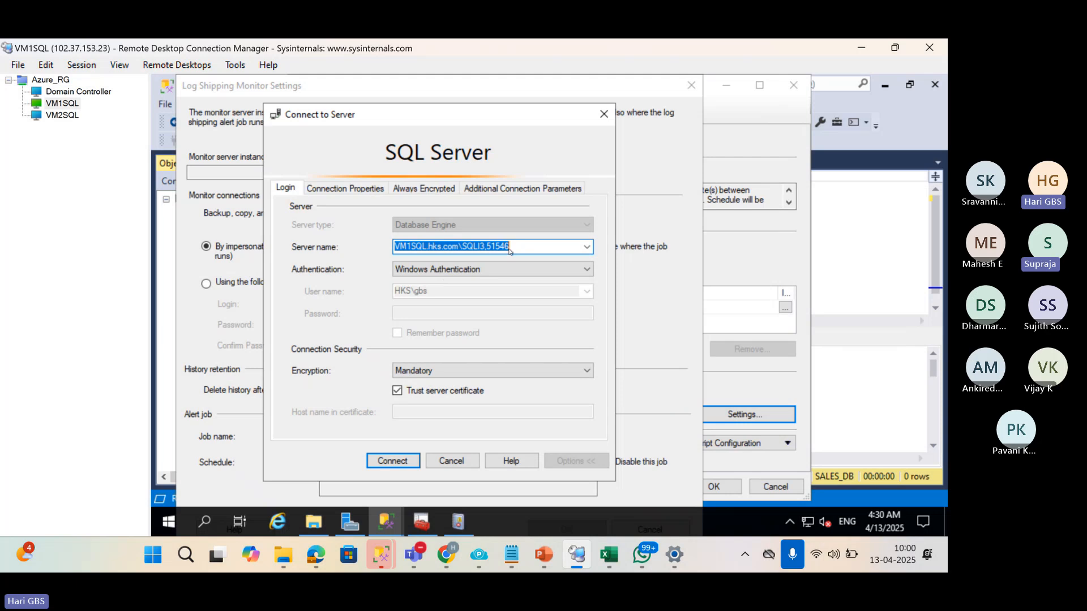
pyautogui.click(393, 461)
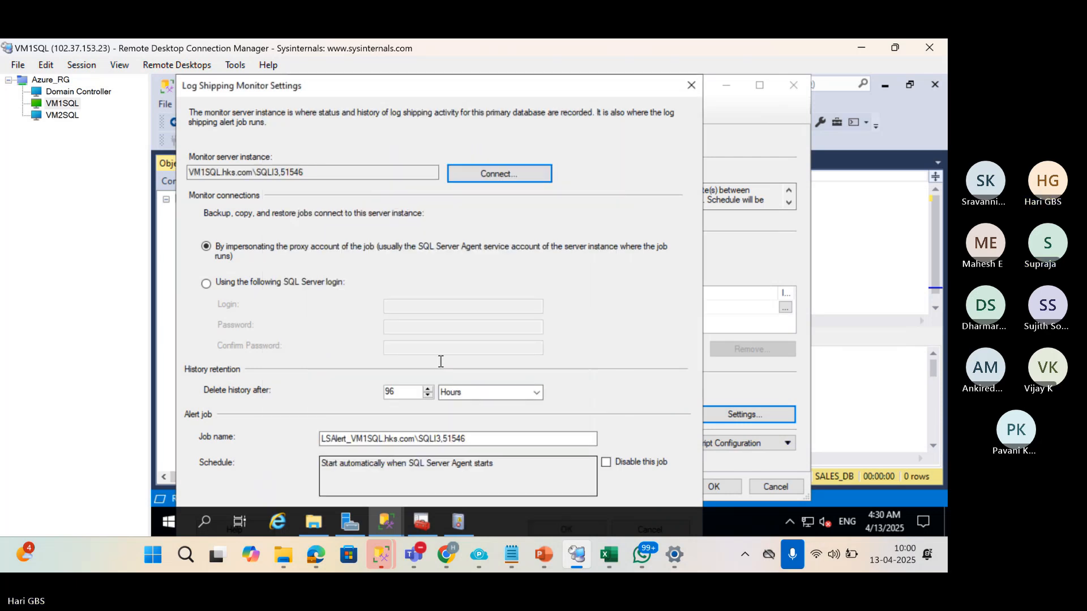
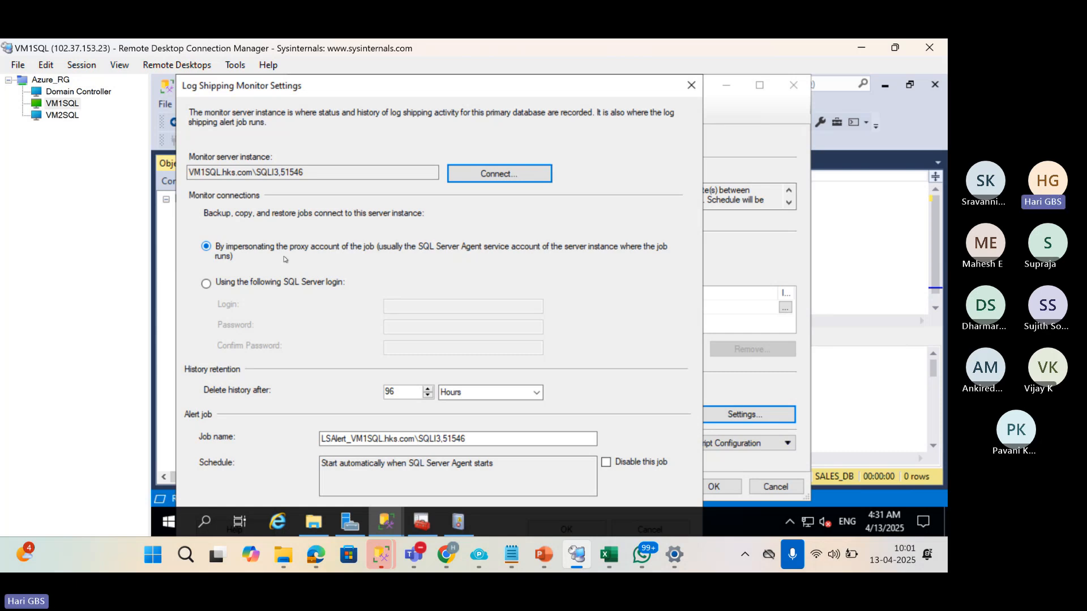
# Keep monitor connections impersonating the job's proxy account and confirm the monitor settings.
pyautogui.click(265, 285)
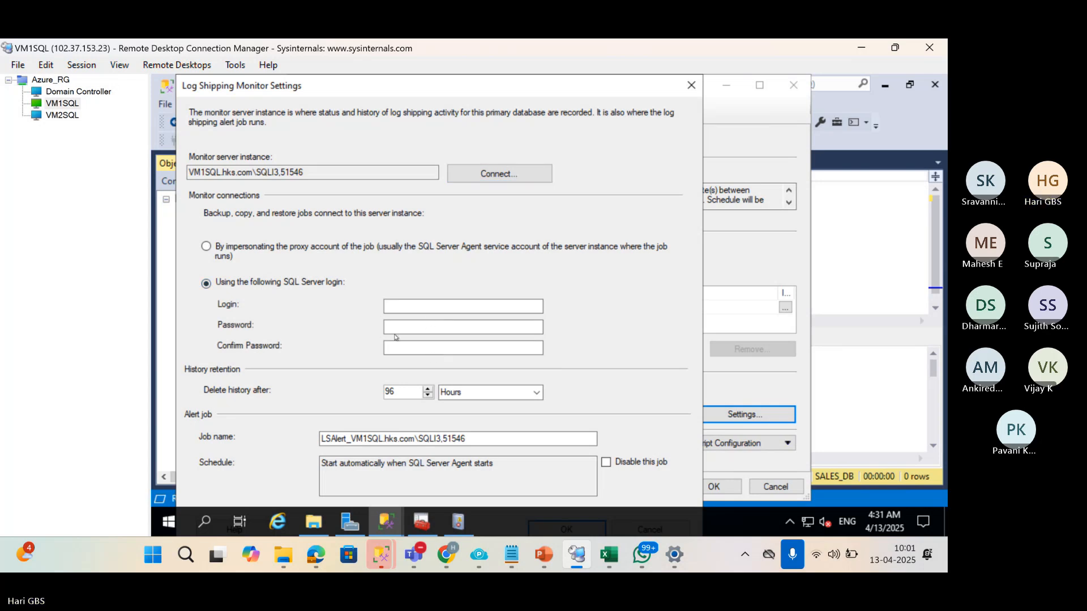
pyautogui.click(229, 249)
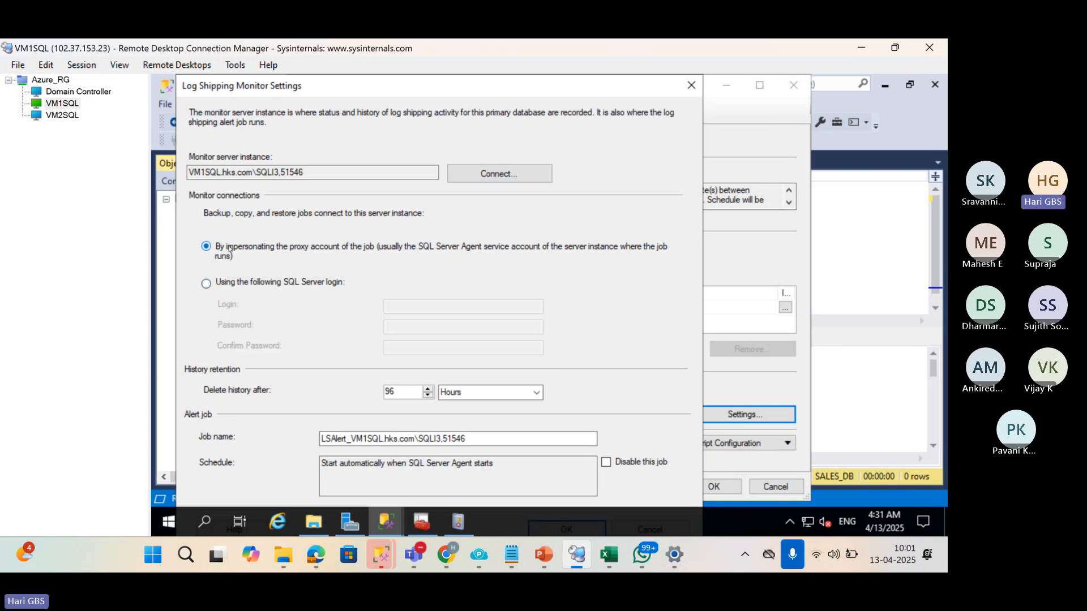
pyautogui.click(408, 282)
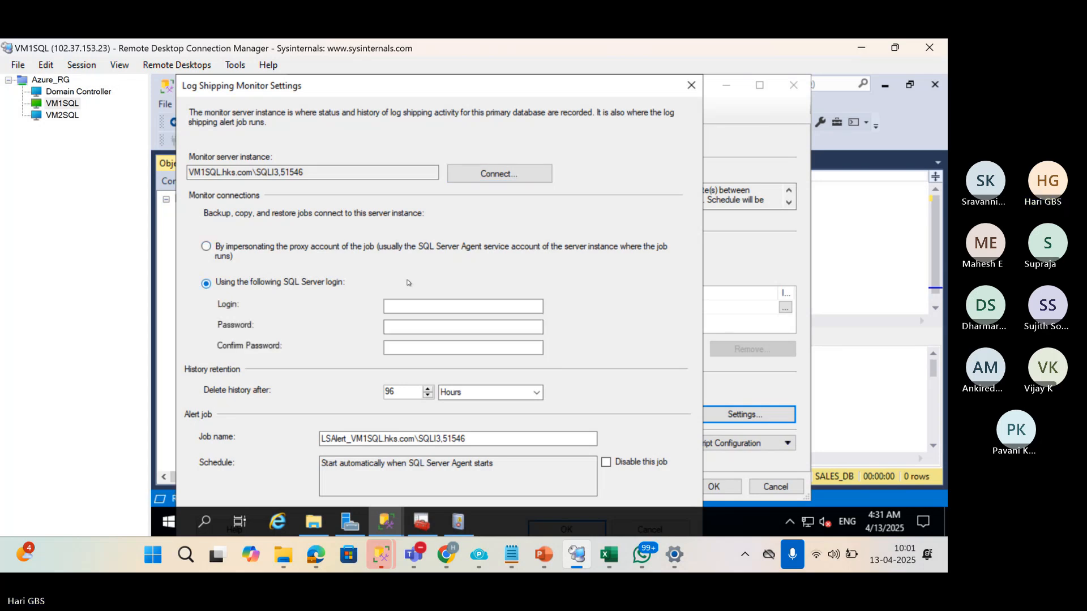
pyautogui.click(210, 250)
pyautogui.press('Return')
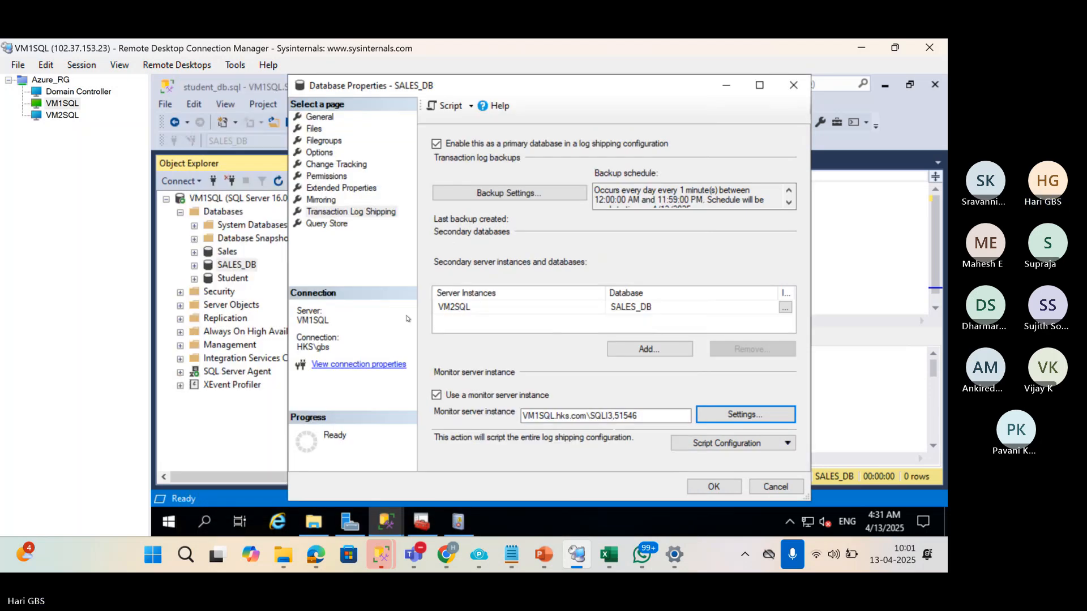
# Save SALES_DB's log shipping configuration, then expand SALES_DB in a widened Object Explorer.
pyautogui.click(714, 487)
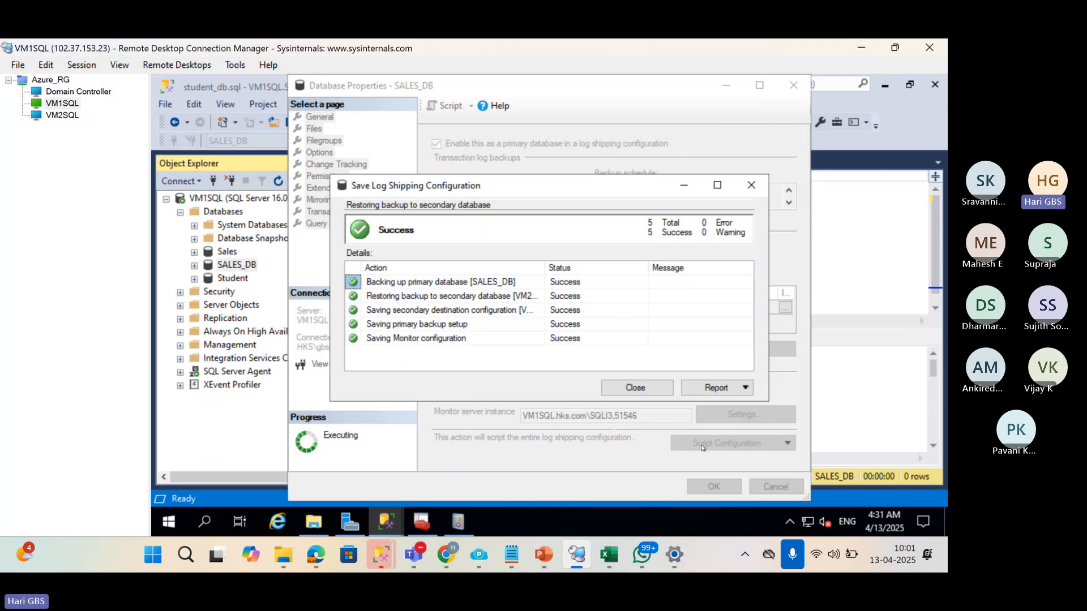
pyautogui.click(649, 390)
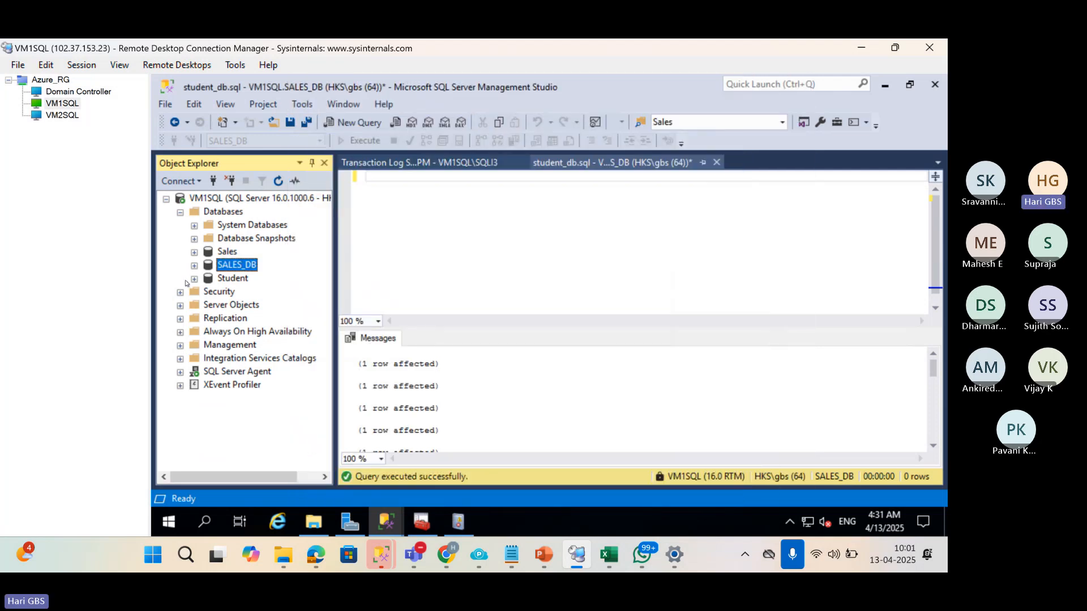
pyautogui.click(194, 267)
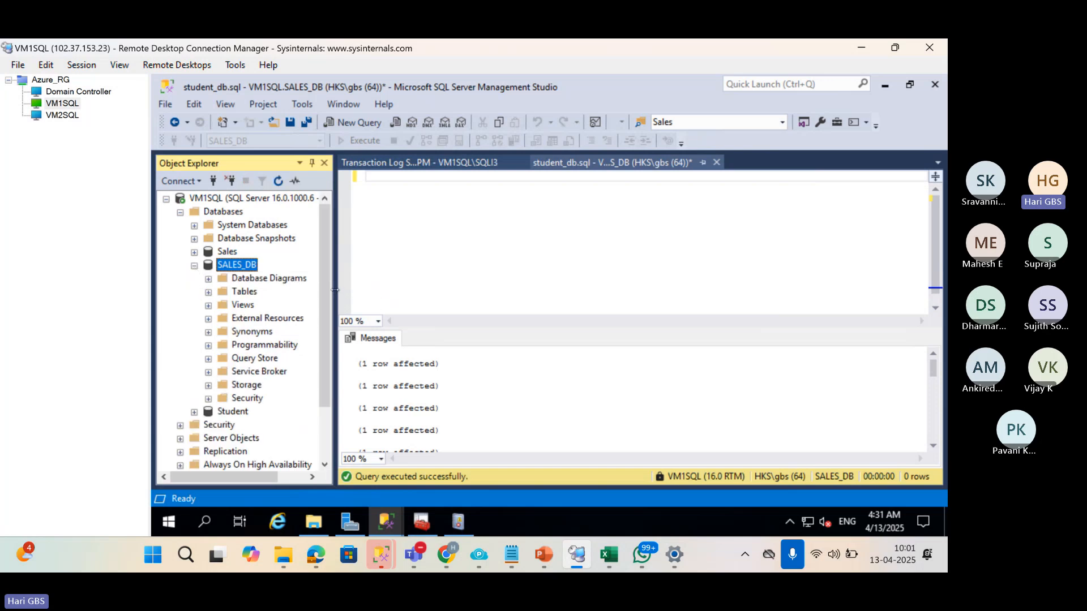
pyautogui.moveTo(353, 286); pyautogui.dragTo(443, 286)
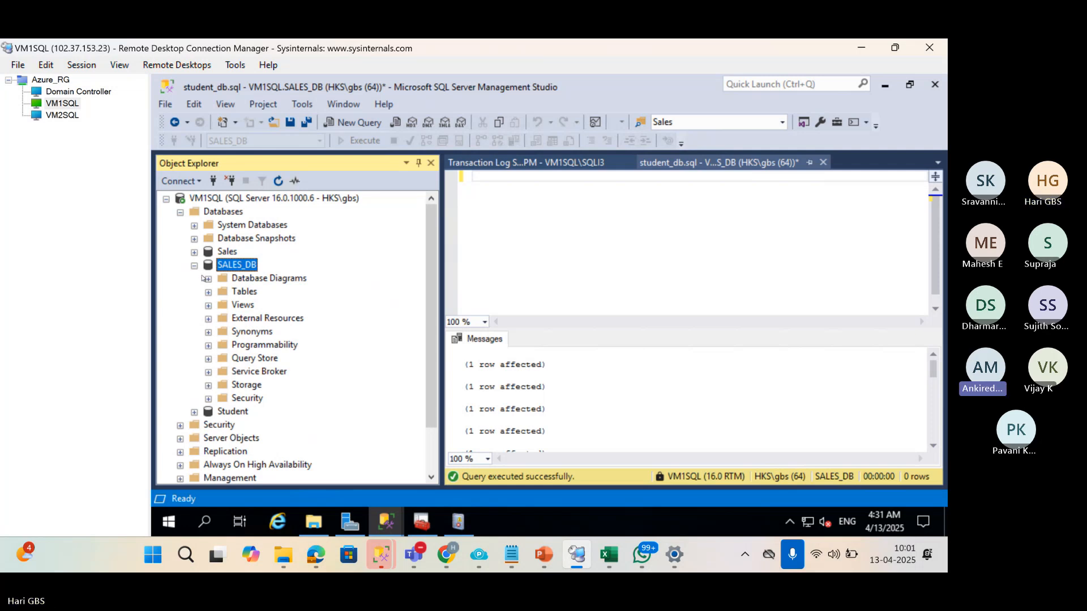
# Script the LOGSHIPLINK_VM1SQL.HKS.COM\SQLI3_854316485 linked server as CREATE into a new query window.
pyautogui.click(194, 266)
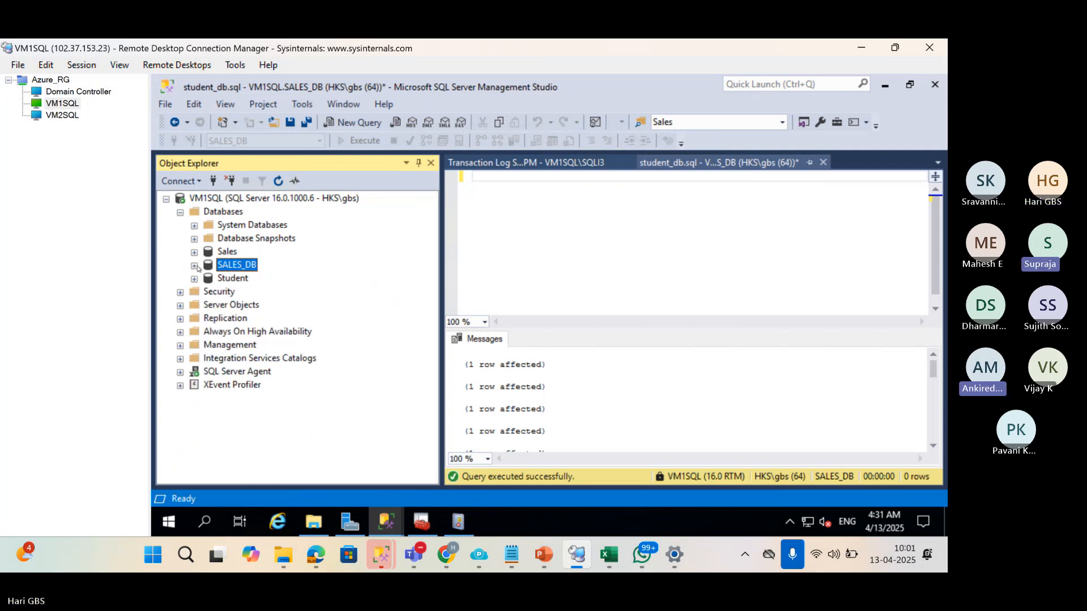
pyautogui.click(180, 307)
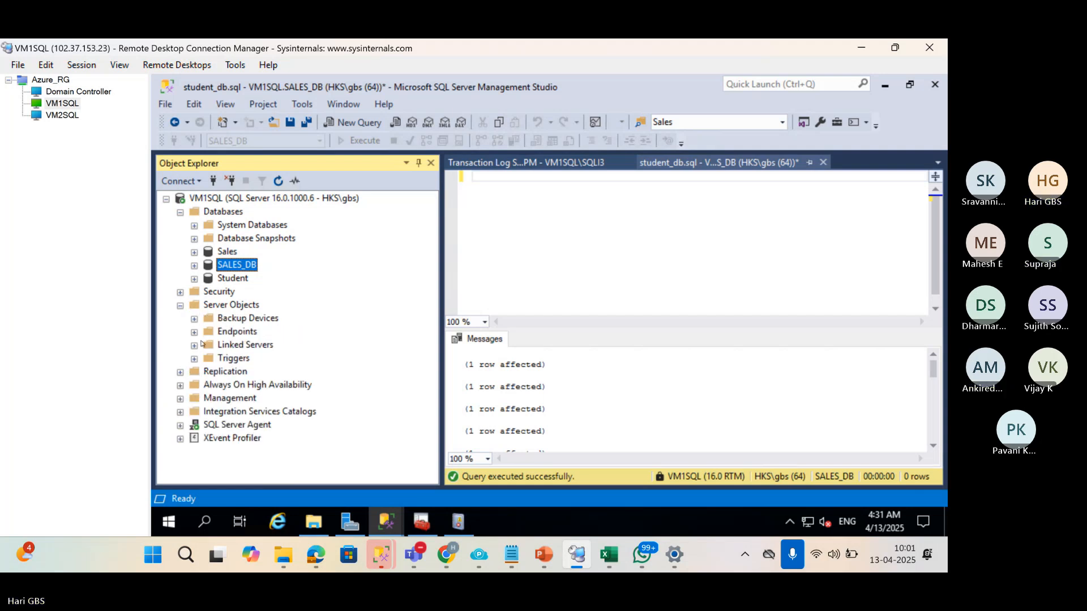
pyautogui.click(194, 346)
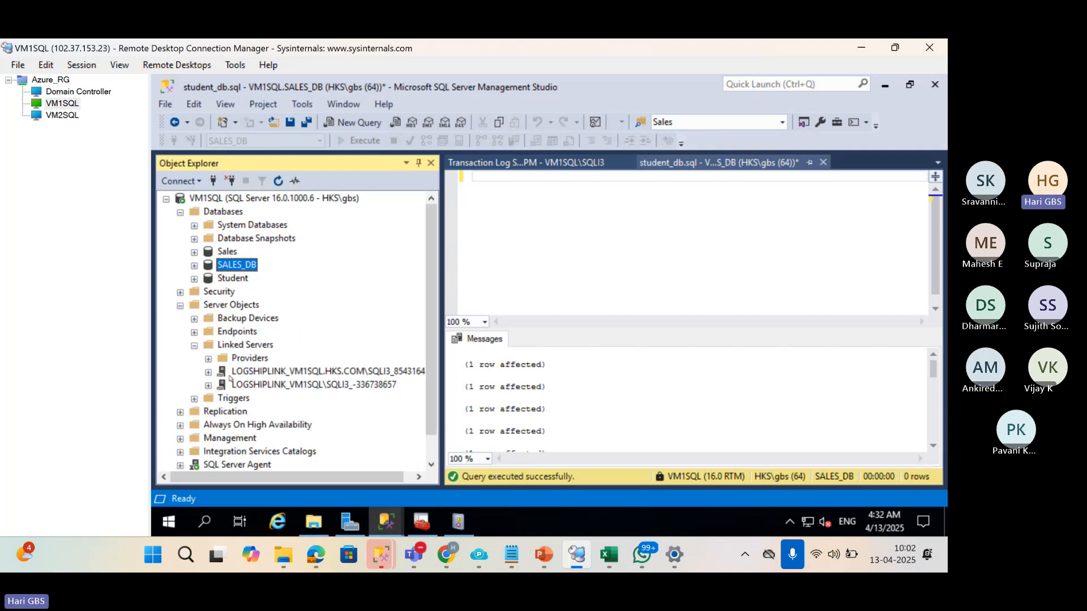
pyautogui.moveTo(449, 307); pyautogui.dragTo(628, 304)
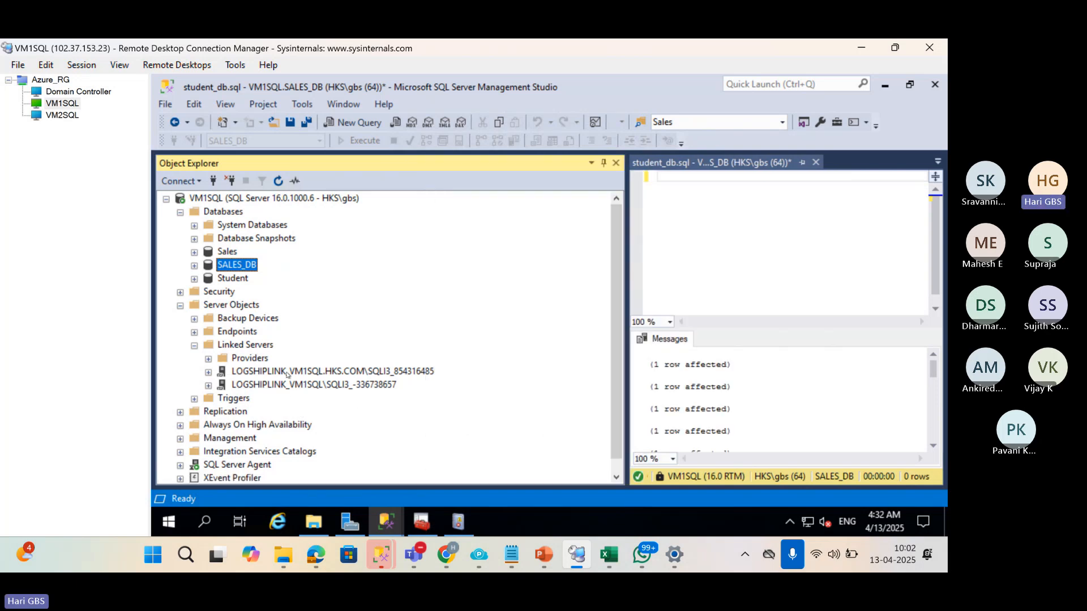
pyautogui.click(249, 358)
pyautogui.click(265, 372)
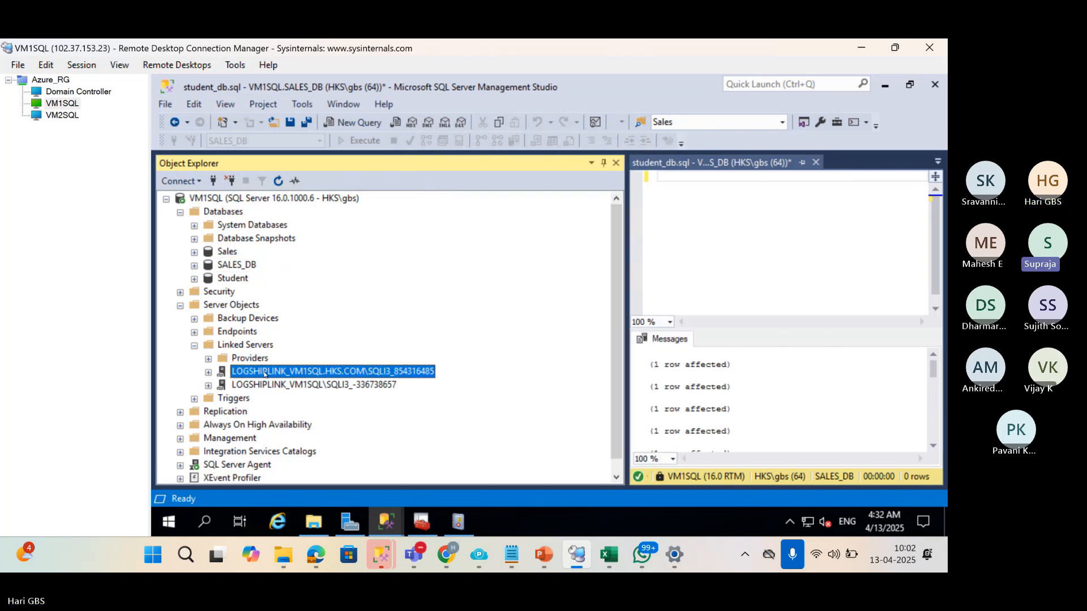
pyautogui.rightClick(265, 374)
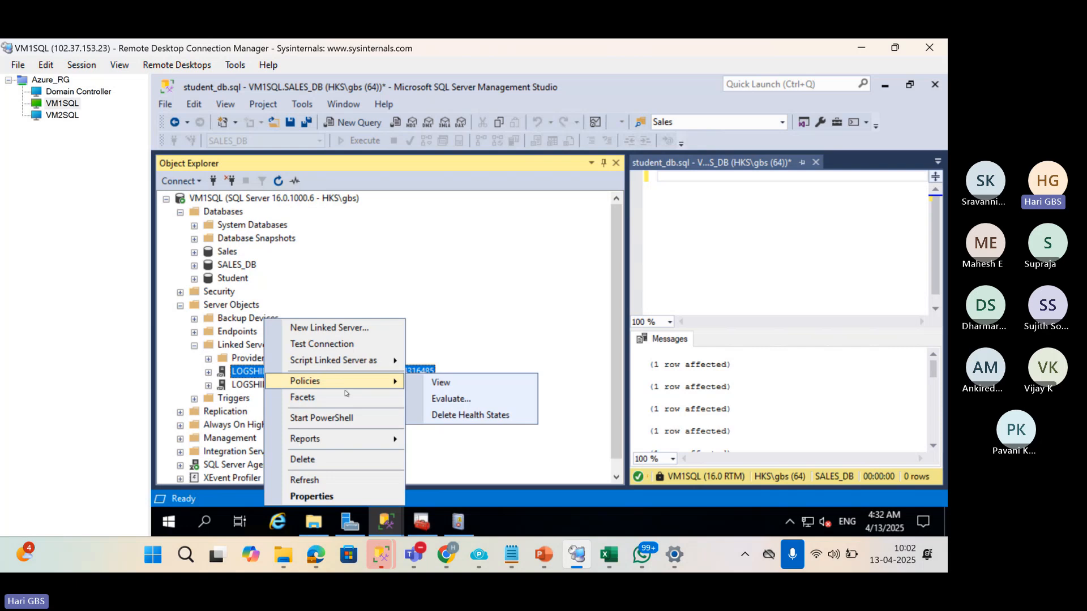
pyautogui.moveTo(373, 361)
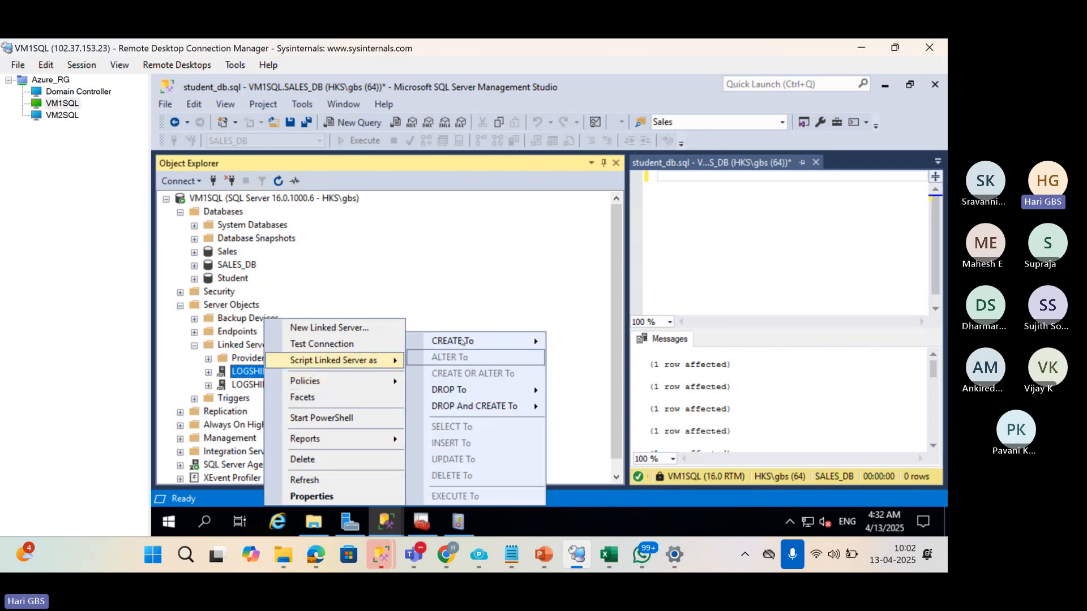
pyautogui.moveTo(463, 341)
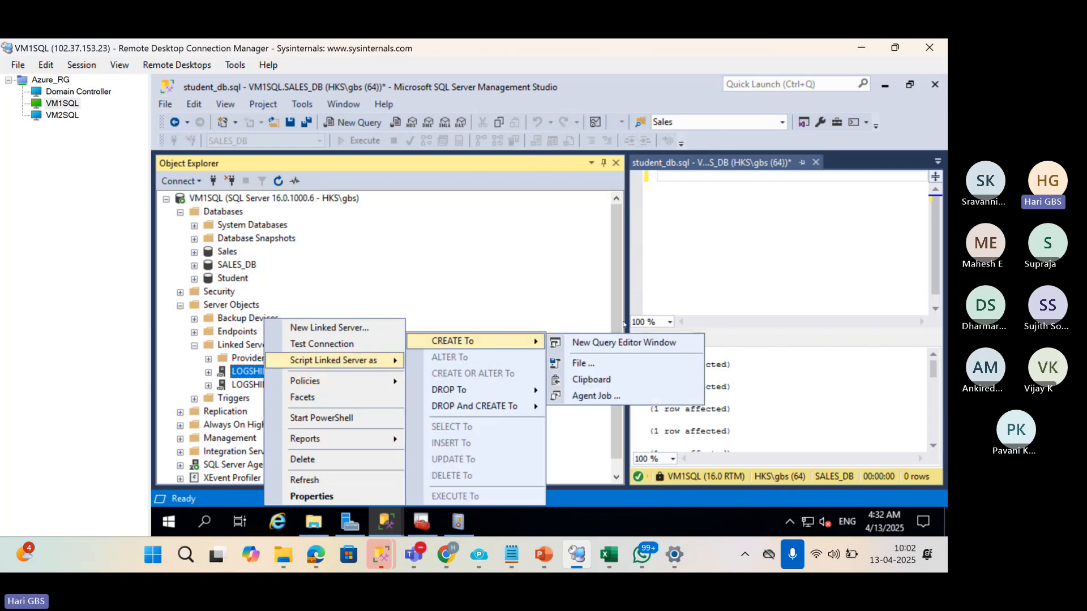
pyautogui.click(649, 342)
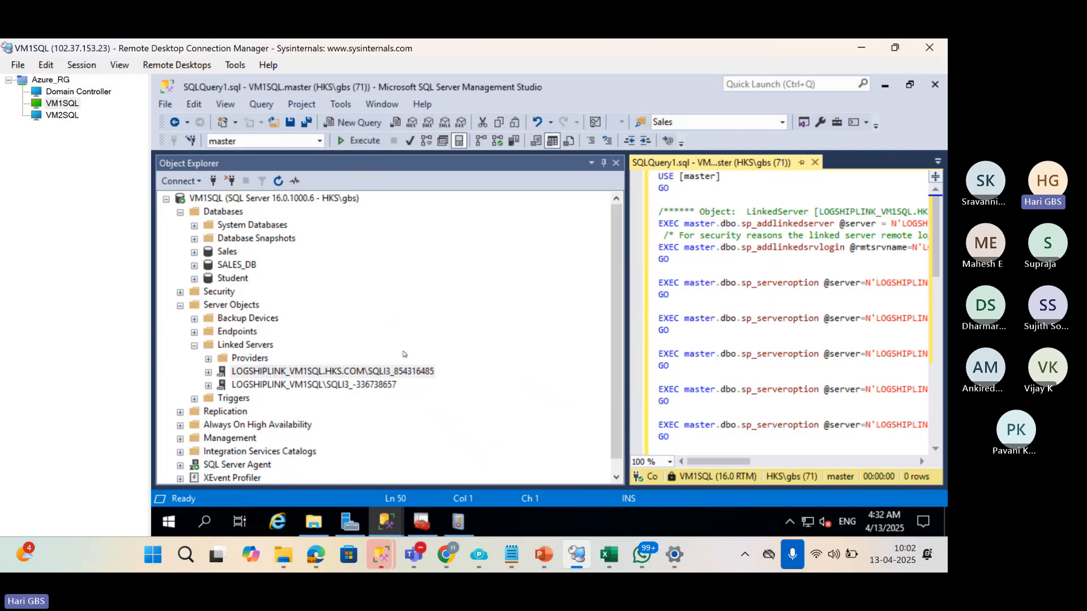
pyautogui.moveTo(629, 313); pyautogui.dragTo(442, 313)
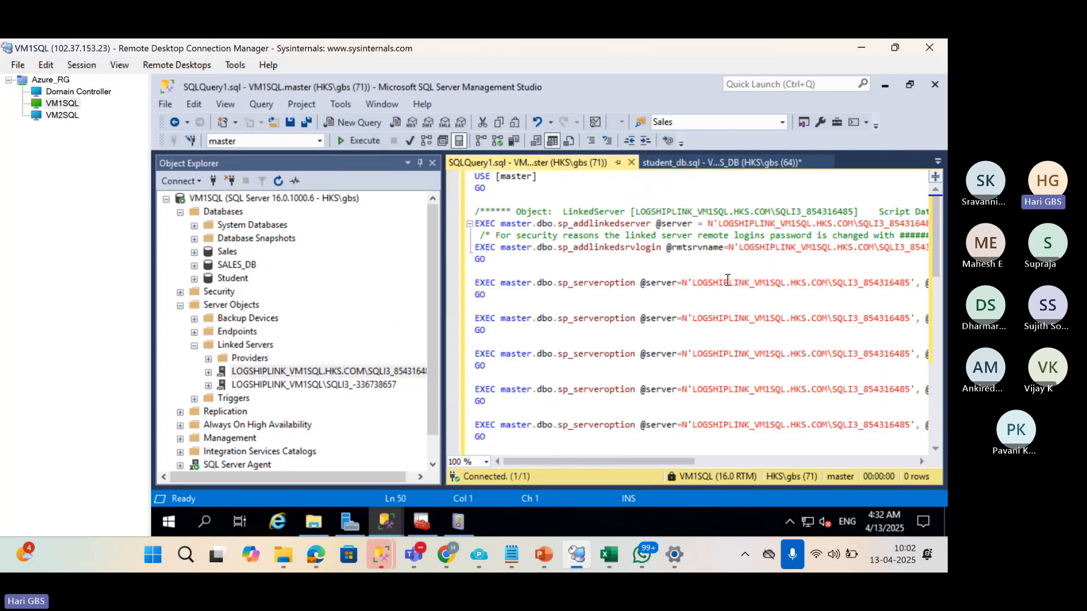
pyautogui.moveTo(611, 464); pyautogui.dragTo(577, 465)
pyautogui.moveTo(695, 247); pyautogui.dragTo(927, 243)
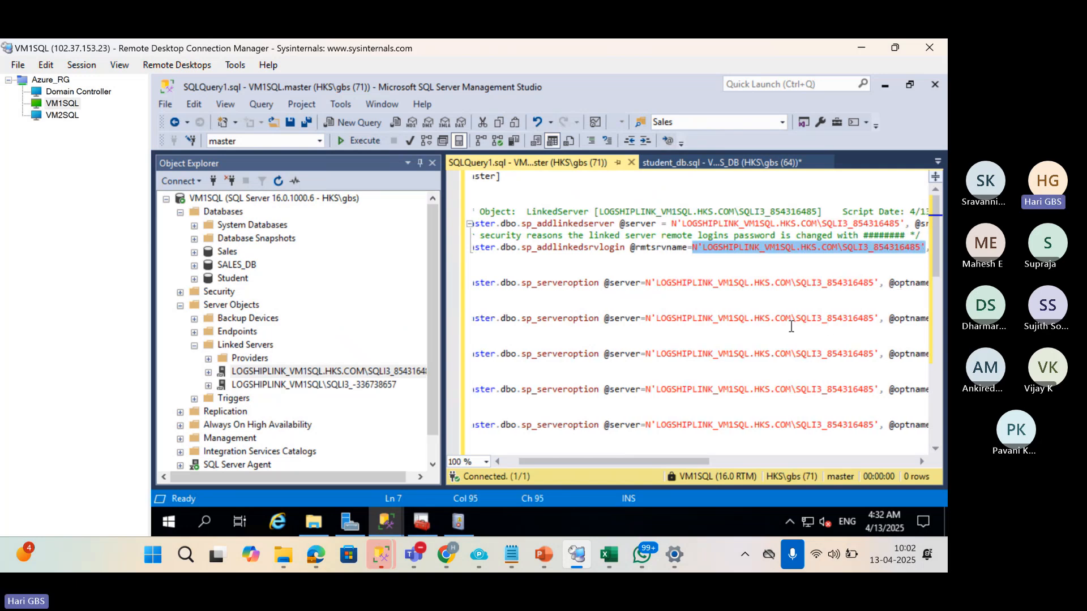
# Delete the LOGSHIPLINK_VM1SQL.HKS.COM\SQLI3_854316485 linked server from Linked Servers.
pyautogui.click(244, 372)
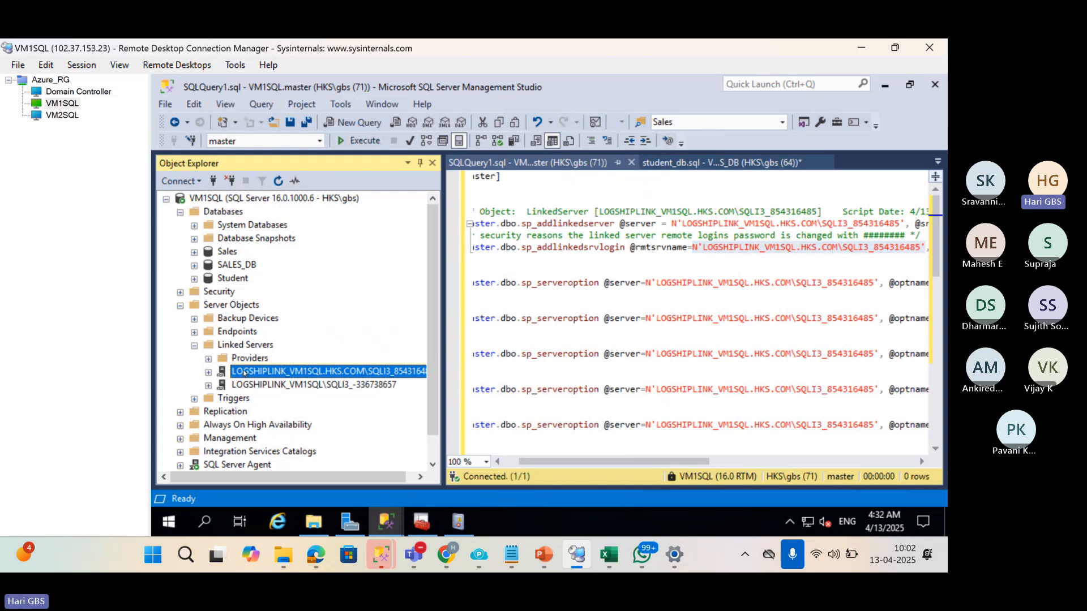
pyautogui.press('Delete')
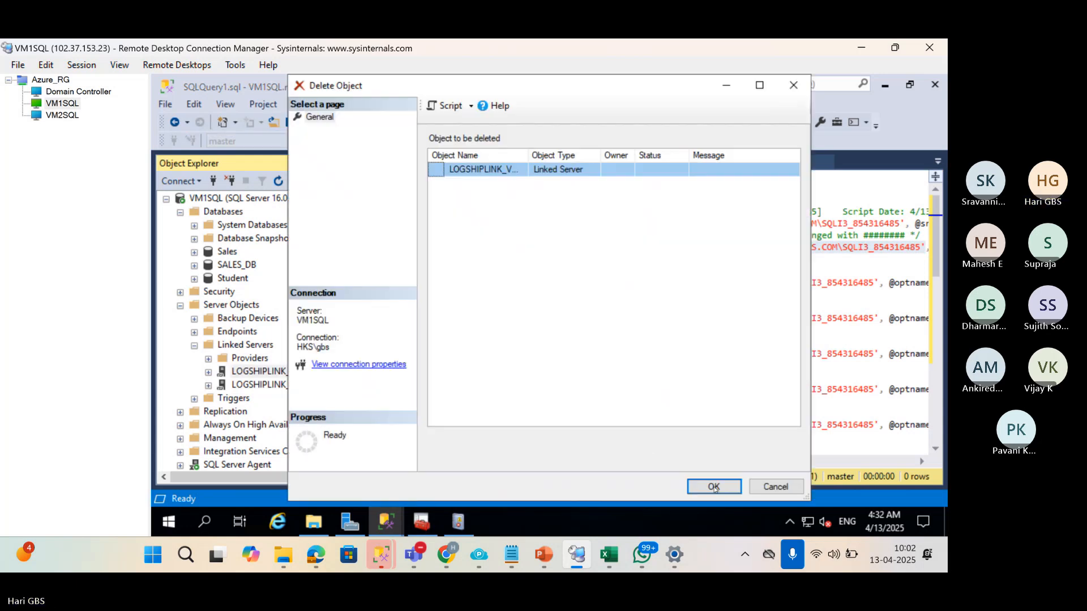
pyautogui.click(714, 487)
pyautogui.click(672, 321)
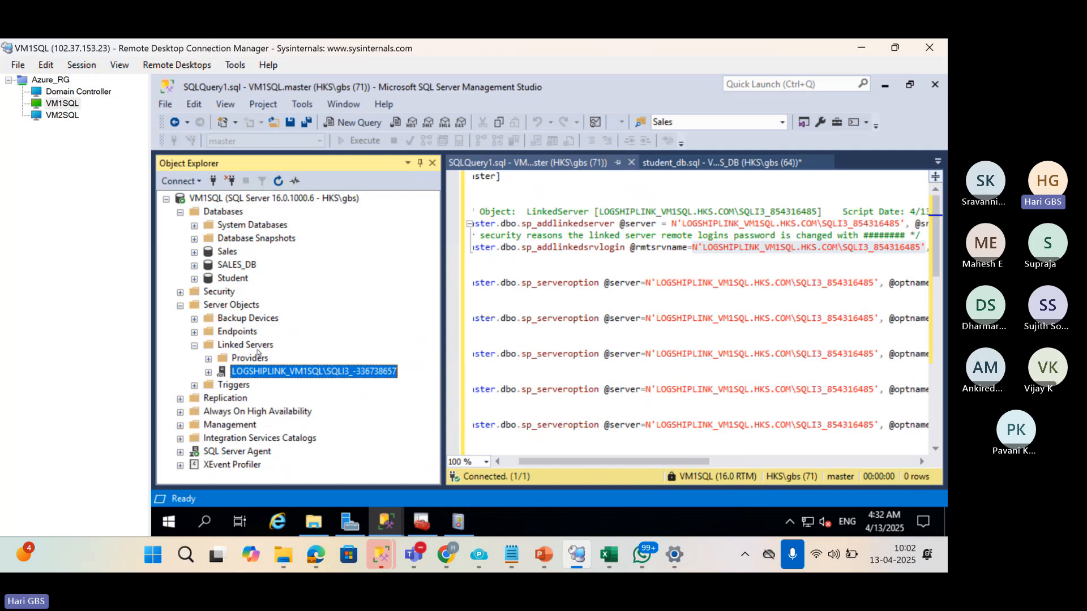
pyautogui.click(251, 347)
pyautogui.rightClick(251, 347)
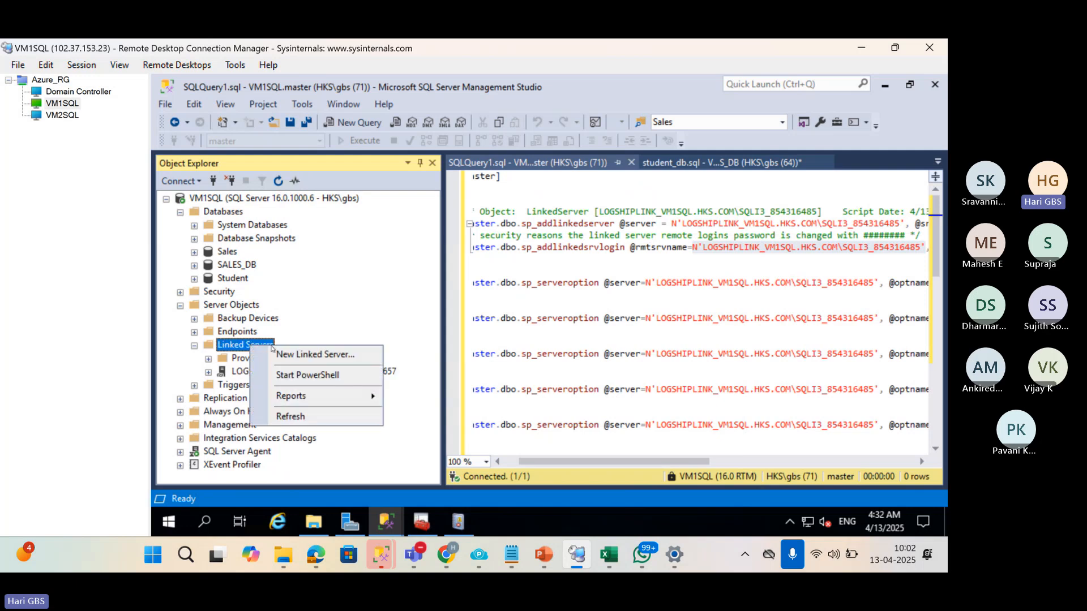
# Create a new linked server named LOGSHIPLINK_VM1SQL.HKS.COM\SQLI3_854316485 with product name SQLSERVER.
pyautogui.click(287, 354)
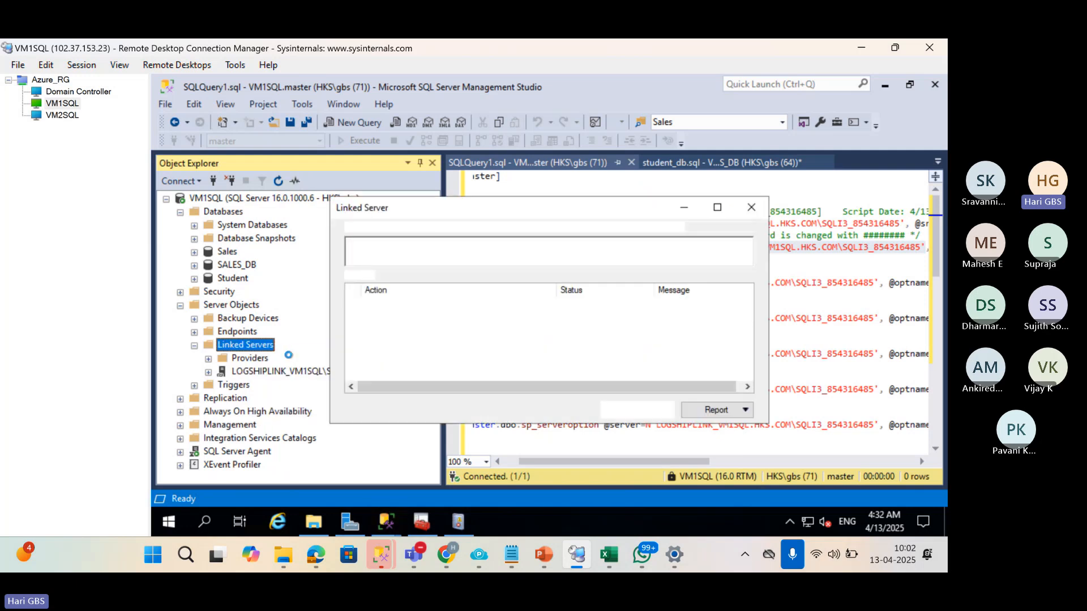
pyautogui.write("N'LOGSHIPLINK_VM1SQL.HKS.COM\\SQLI3_854316485")
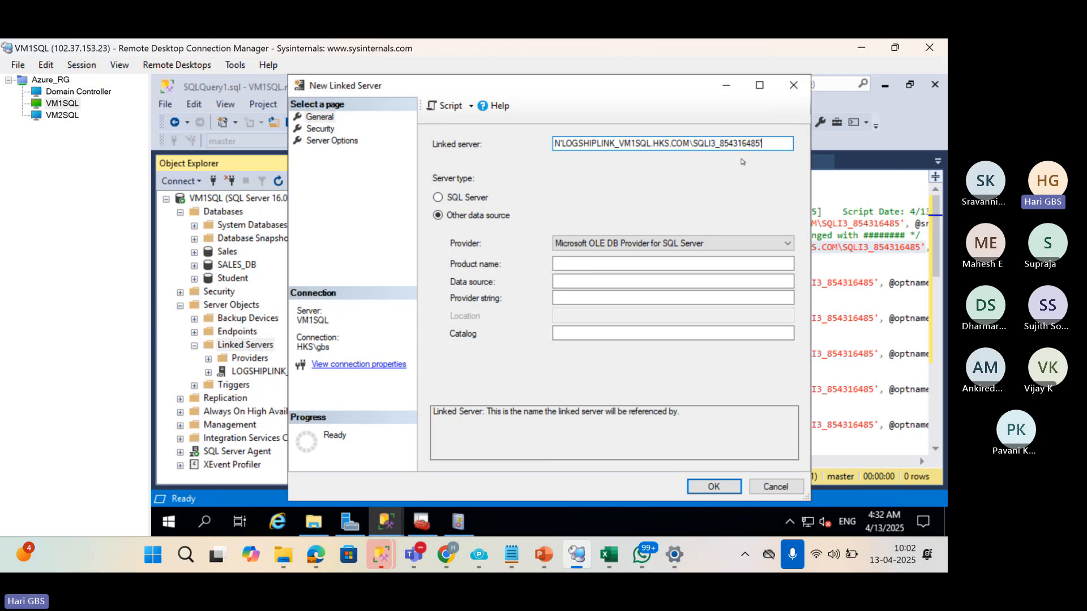
pyautogui.press('Home')
pyautogui.press('Delete')
pyautogui.press('Delete')
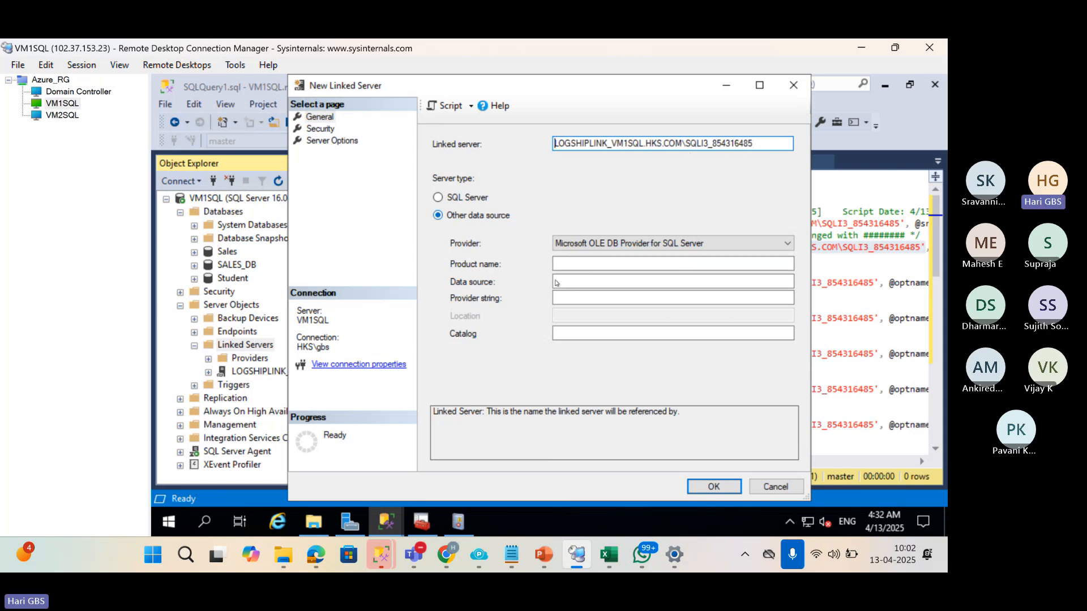
pyautogui.click(595, 265)
pyautogui.write('SQLSERVER')
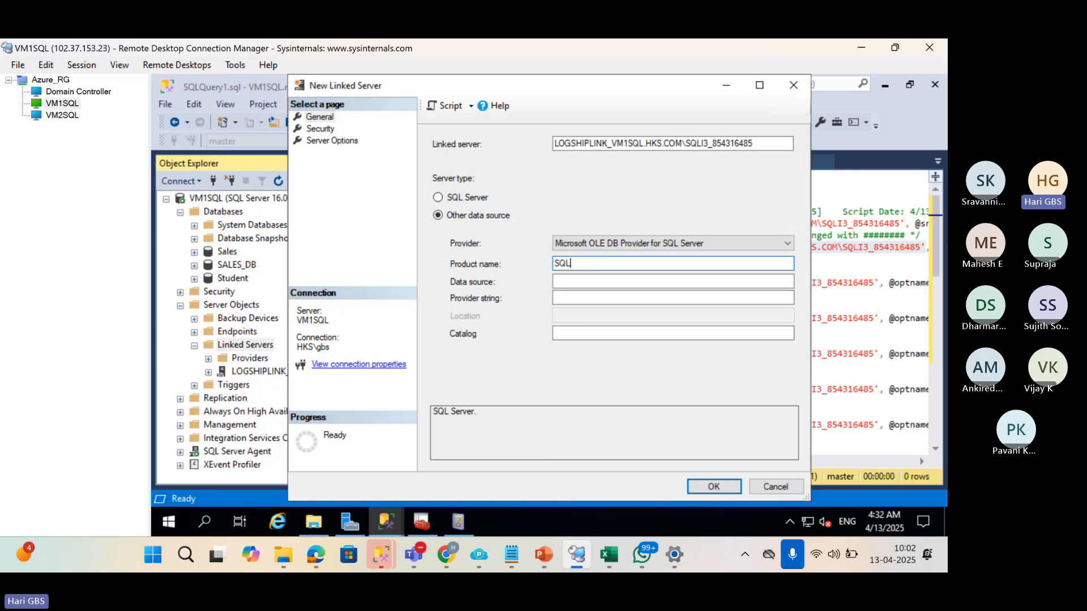
pyautogui.press('Tab')
# Trim the pasted server name in Data source down to VM1SQL\SQLI3.
pyautogui.write("LOGSHIPLINK_VM1SQL.HKS.COM\\SQLI3_854316485'")
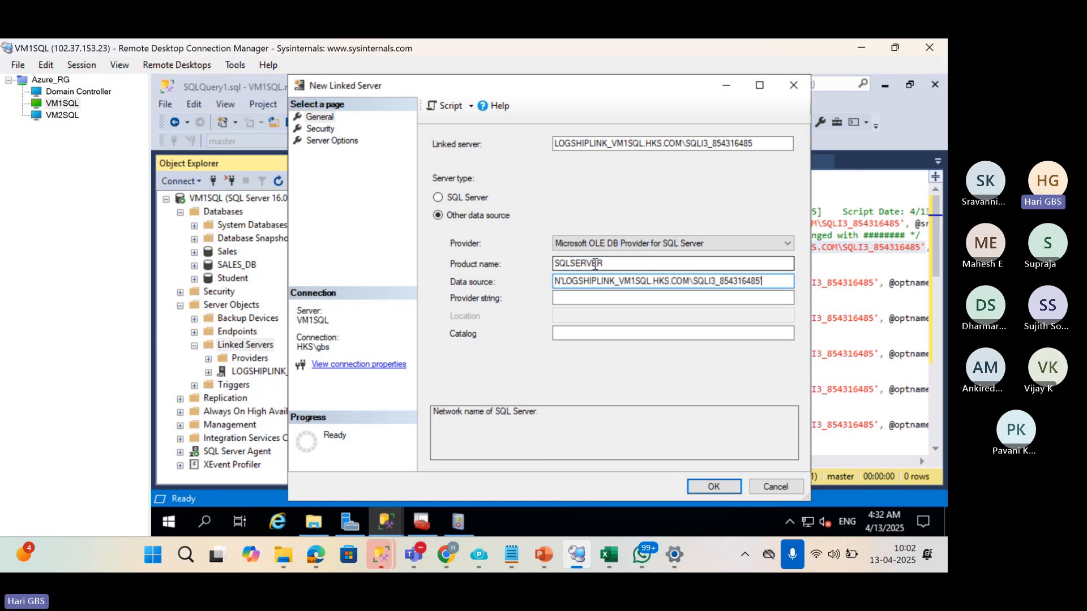
pyautogui.press('Home')
pyautogui.press('Delete')
pyautogui.press('Delete')
pyautogui.press('Delete')
pyautogui.press('Delete')
pyautogui.press('Delete')
pyautogui.press('Delete')
pyautogui.press('Delete')
pyautogui.press('Delete')
pyautogui.press('Delete')
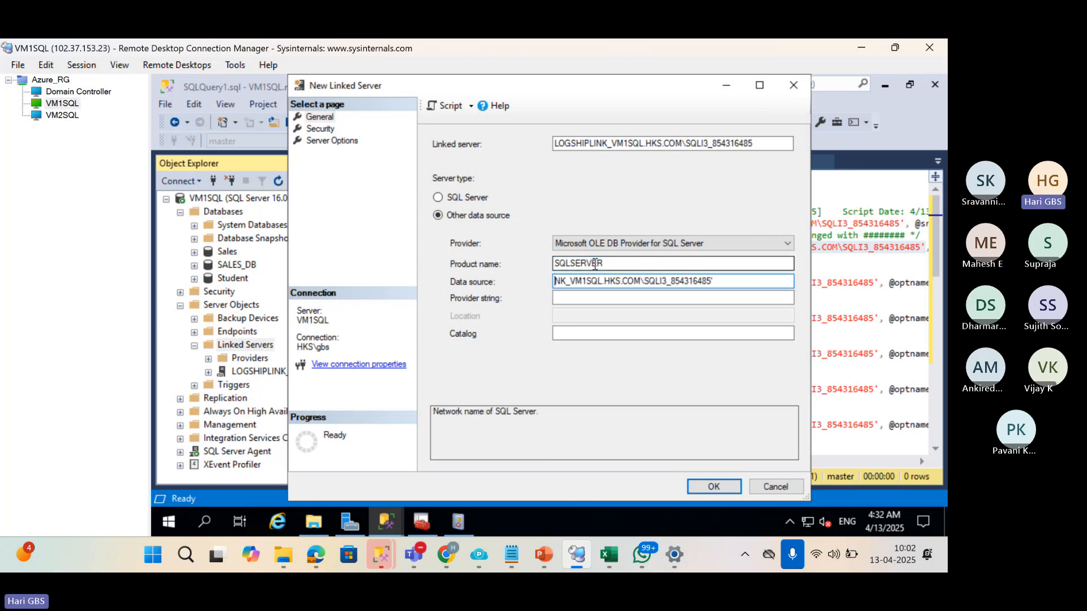
pyautogui.press('Delete')
pyautogui.press('Delete')
pyautogui.press('Delete')
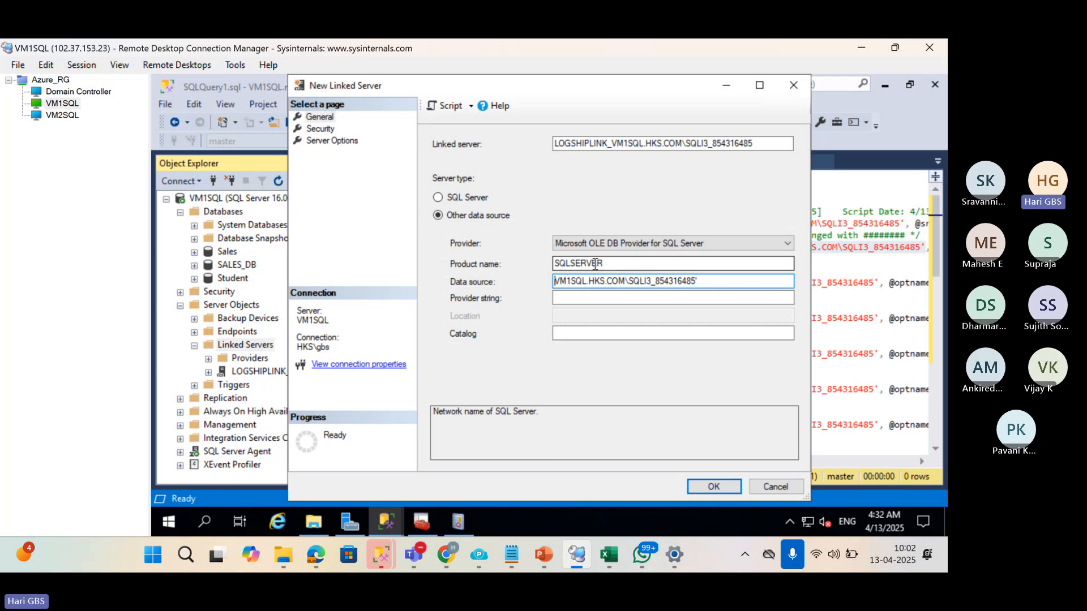
pyautogui.press('BackSpace')
pyautogui.press('BackSpace')
pyautogui.press('BackSpace')
pyautogui.press('BackSpace')
pyautogui.press('BackSpace')
pyautogui.press('BackSpace')
pyautogui.press('BackSpace')
pyautogui.press('BackSpace')
pyautogui.press('BackSpace')
pyautogui.press('BackSpace')
pyautogui.press('BackSpace')
pyautogui.press('BackSpace')
pyautogui.press('BackSpace')
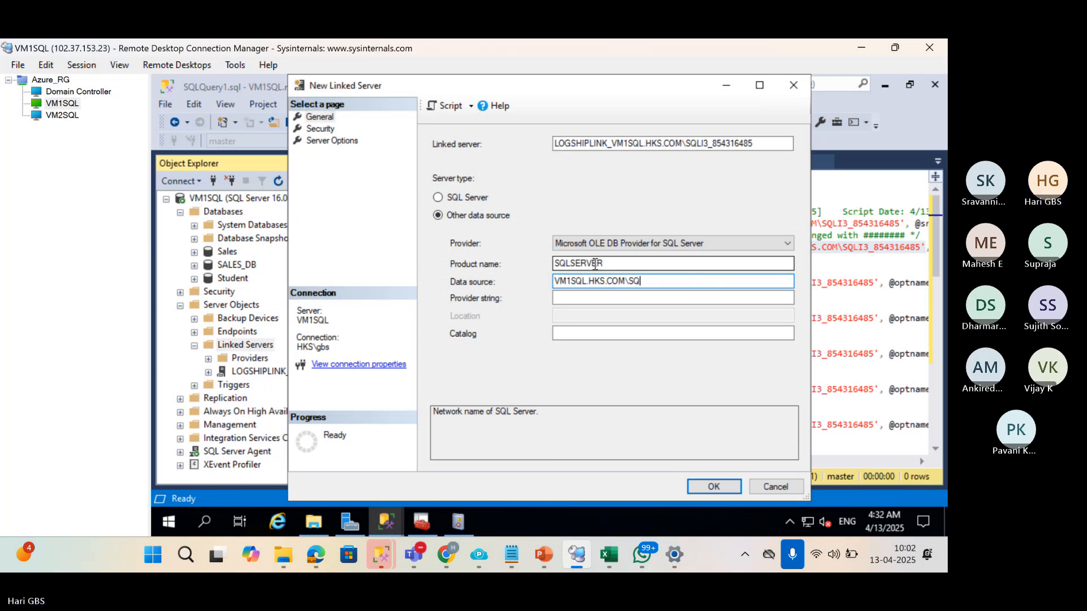
pyautogui.press('BackSpace')
pyautogui.press('BackSpace')
pyautogui.press('BackSpace')
pyautogui.press('BackSpace')
pyautogui.press('BackSpace')
pyautogui.press('BackSpace')
pyautogui.press('BackSpace')
pyautogui.press('BackSpace')
pyautogui.press('BackSpace')
pyautogui.press('BackSpace')
pyautogui.hotkey('ctrl', 'z')
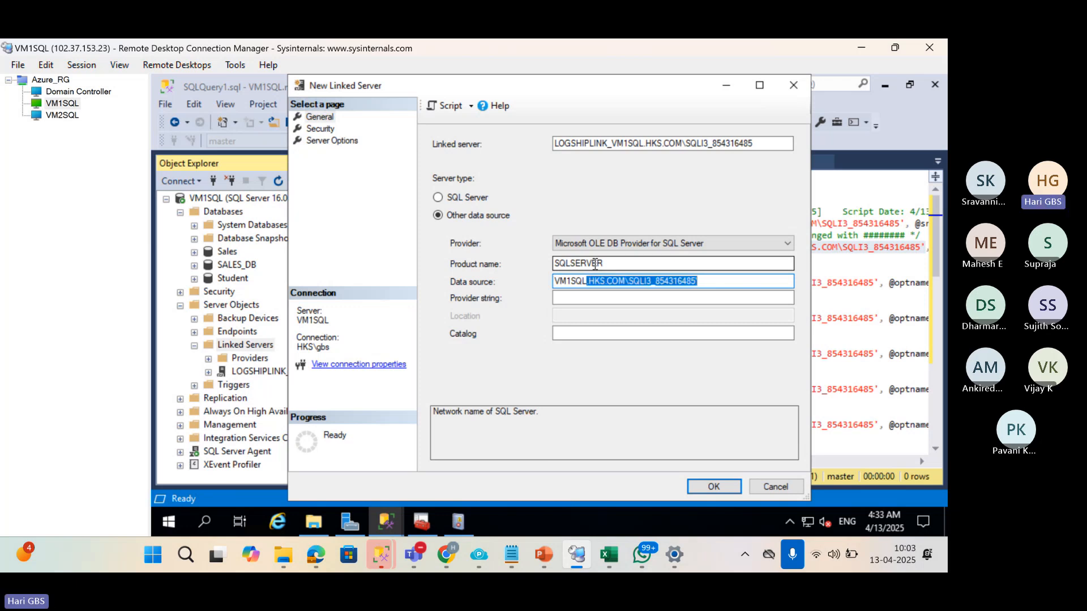
pyautogui.press('End')
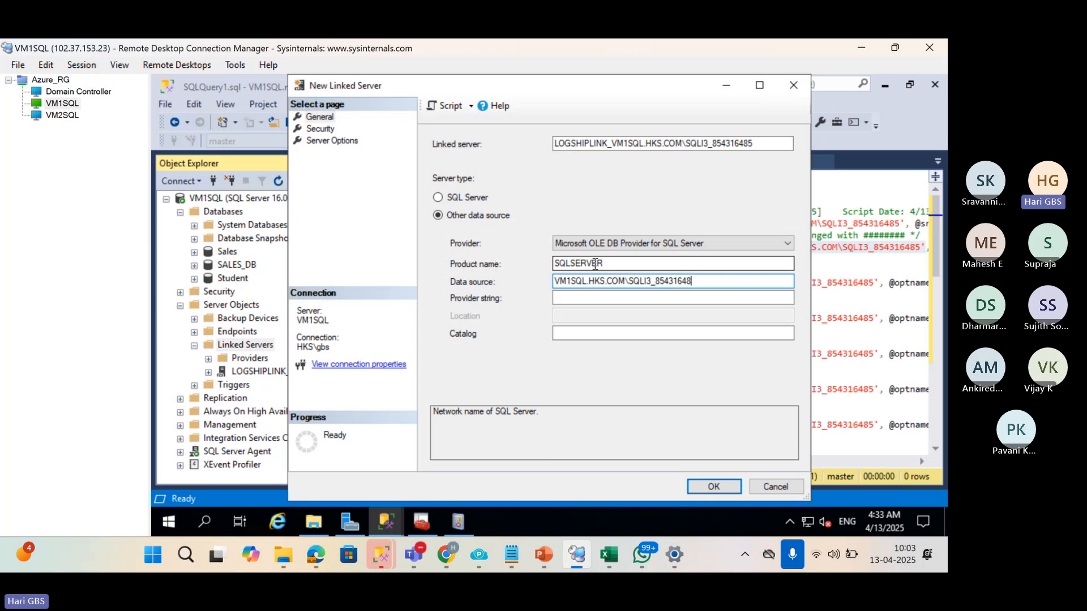
pyautogui.press('BackSpace')
pyautogui.press('BackSpace')
pyautogui.press('BackSpace')
pyautogui.press('BackSpace')
pyautogui.press('BackSpace')
pyautogui.press('BackSpace')
pyautogui.press('BackSpace')
pyautogui.press('BackSpace')
pyautogui.press('BackSpace')
pyautogui.press('Left')
pyautogui.press('Left')
pyautogui.press('Left')
pyautogui.press('Left')
pyautogui.press('Left')
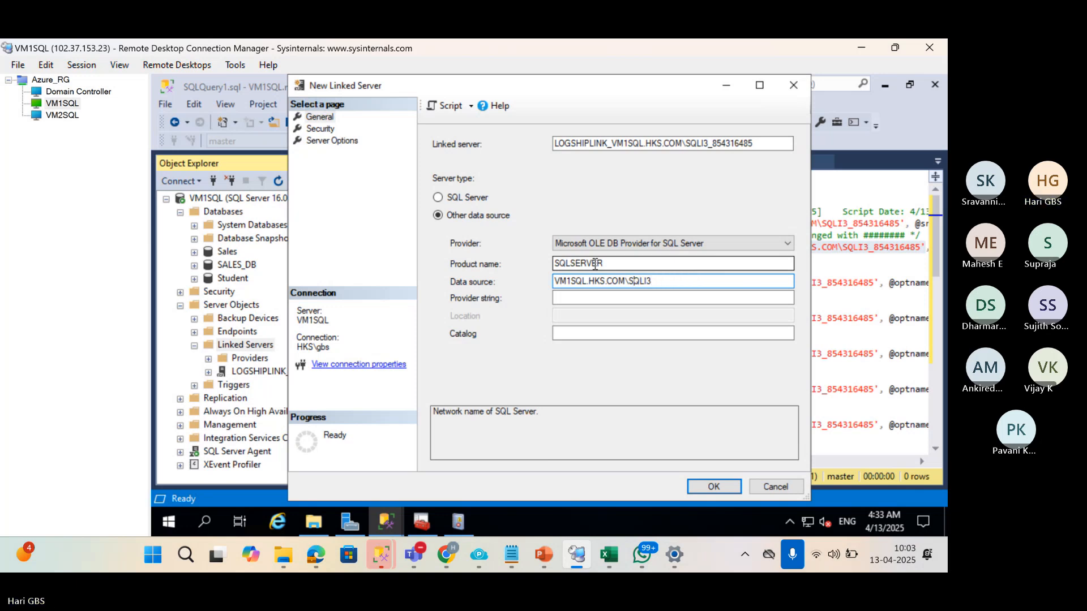
pyautogui.press('BackSpace')
pyautogui.press('BackSpace')
pyautogui.press('BackSpace')
pyautogui.press('BackSpace')
pyautogui.press('BackSpace')
pyautogui.press('BackSpace')
pyautogui.press('BackSpace')
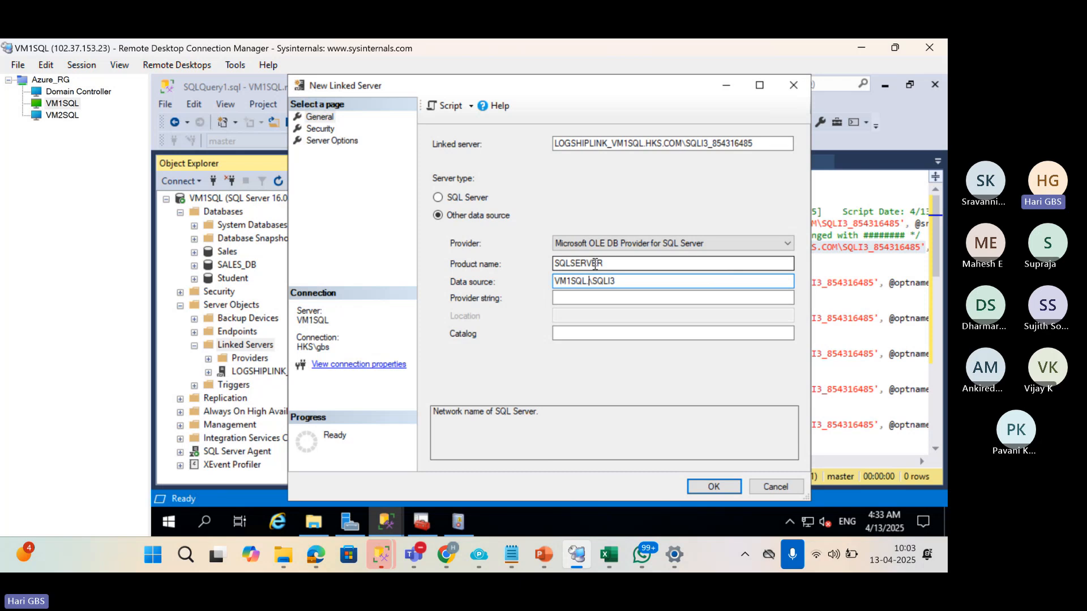
pyautogui.press('BackSpace')
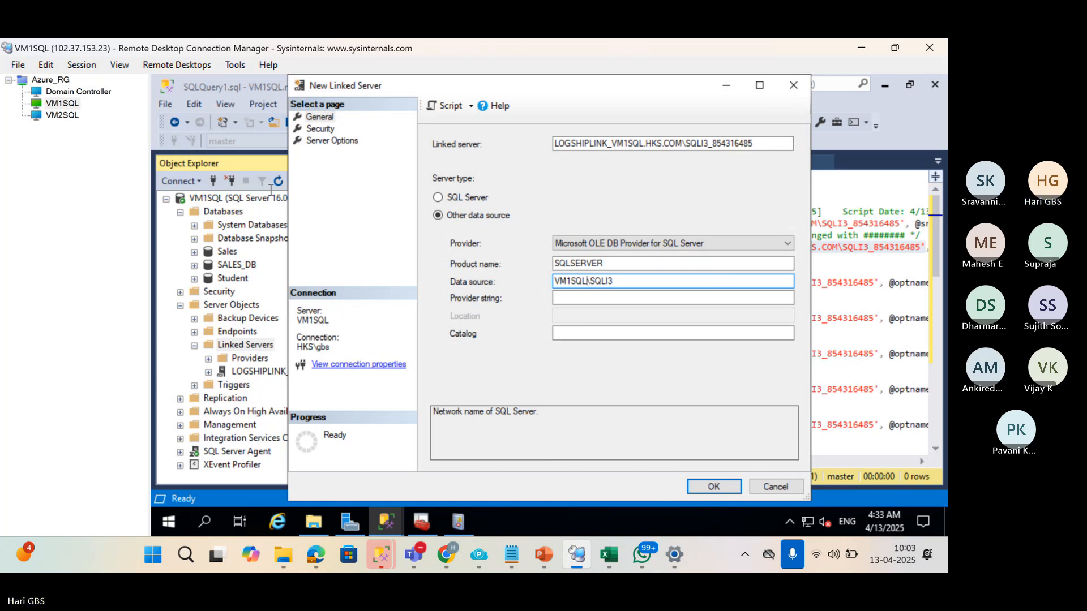
# On the Security page, make connections using an explicit remote login and password.
pyautogui.click(320, 128)
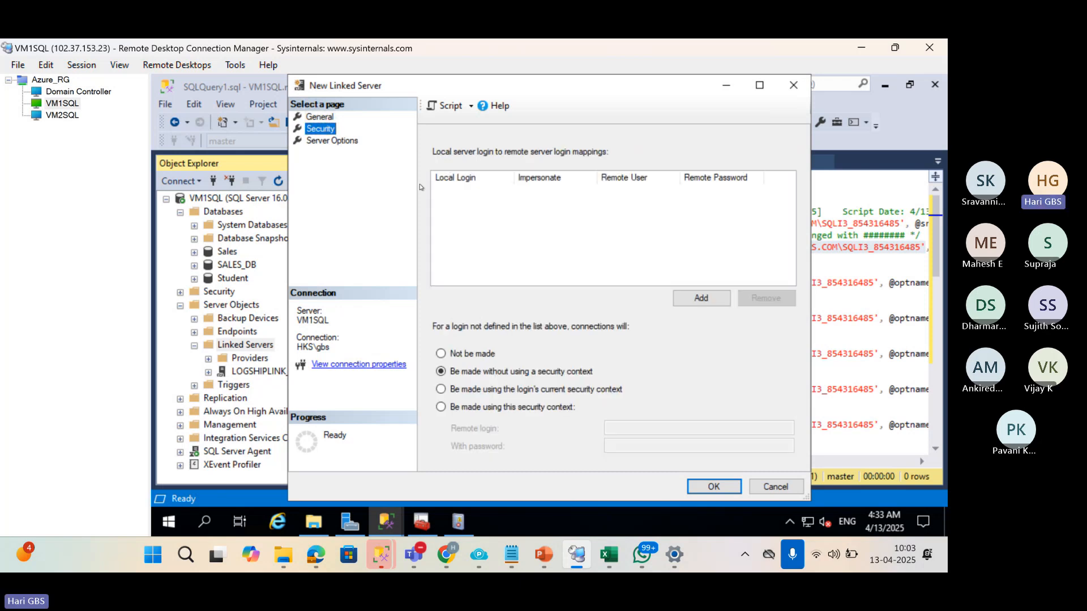
pyautogui.click(492, 411)
pyautogui.click(674, 430)
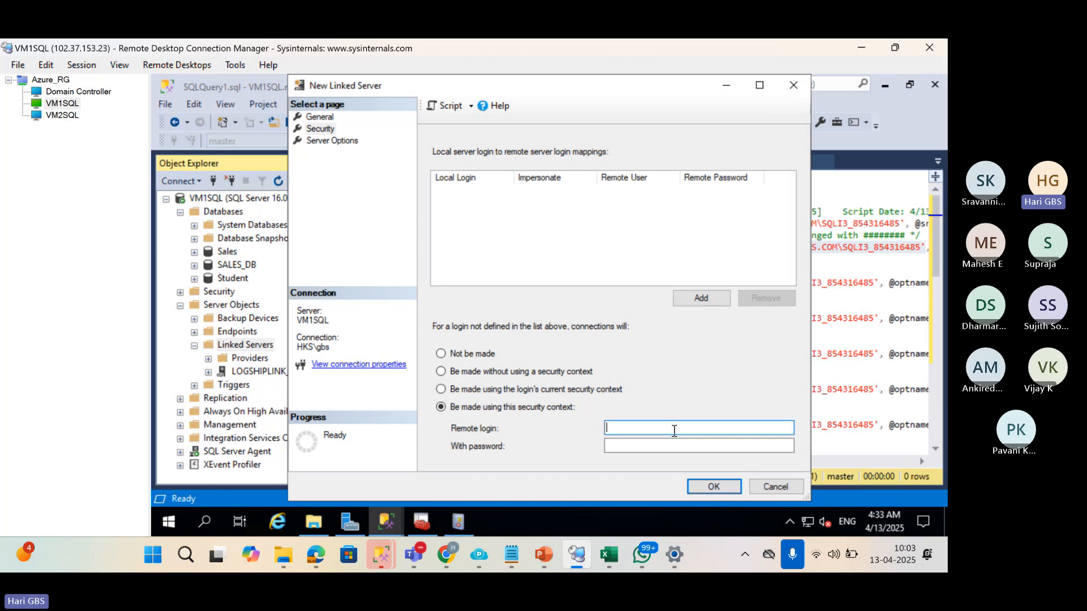
pyautogui.write('lgo_agent')
pyautogui.press('Tab')
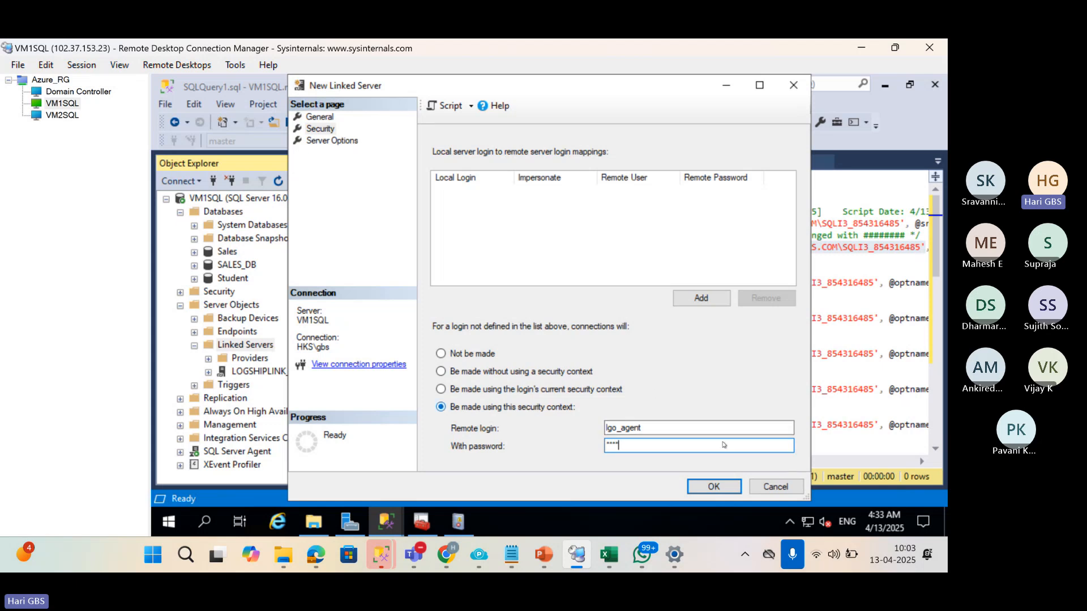
# Set RPC and RPC Out to True and attempt to create the linked server.
pyautogui.click(309, 144)
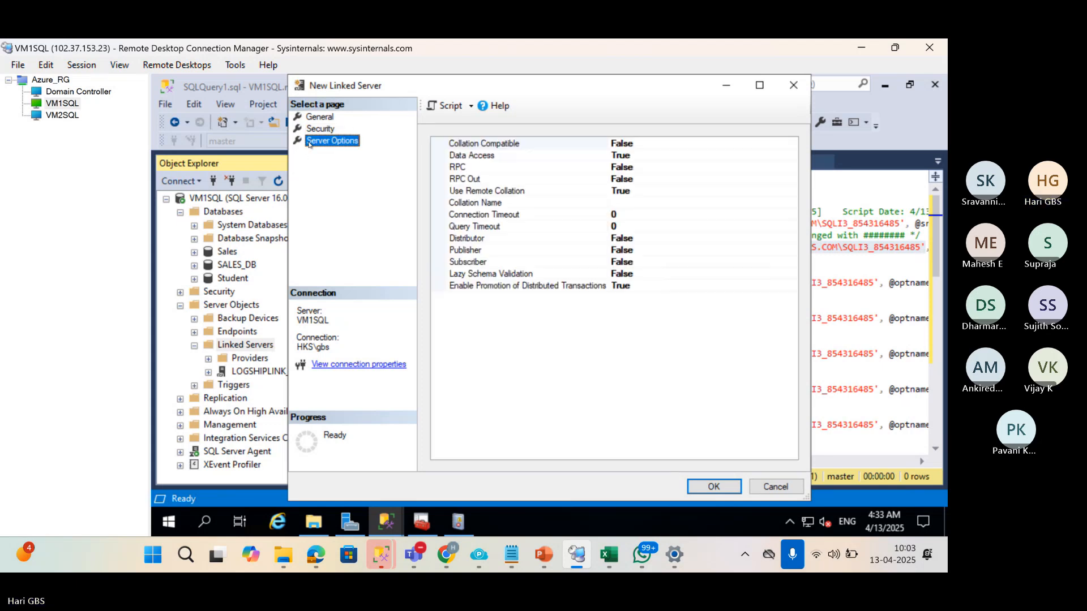
pyautogui.click(639, 164)
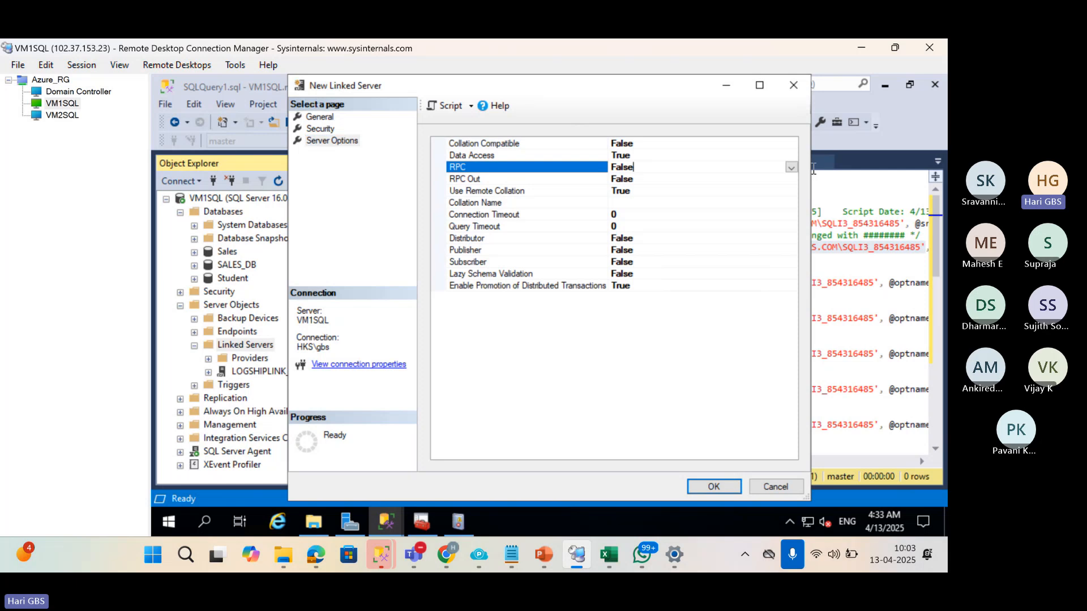
pyautogui.click(791, 167)
pyautogui.click(765, 178)
pyautogui.click(766, 179)
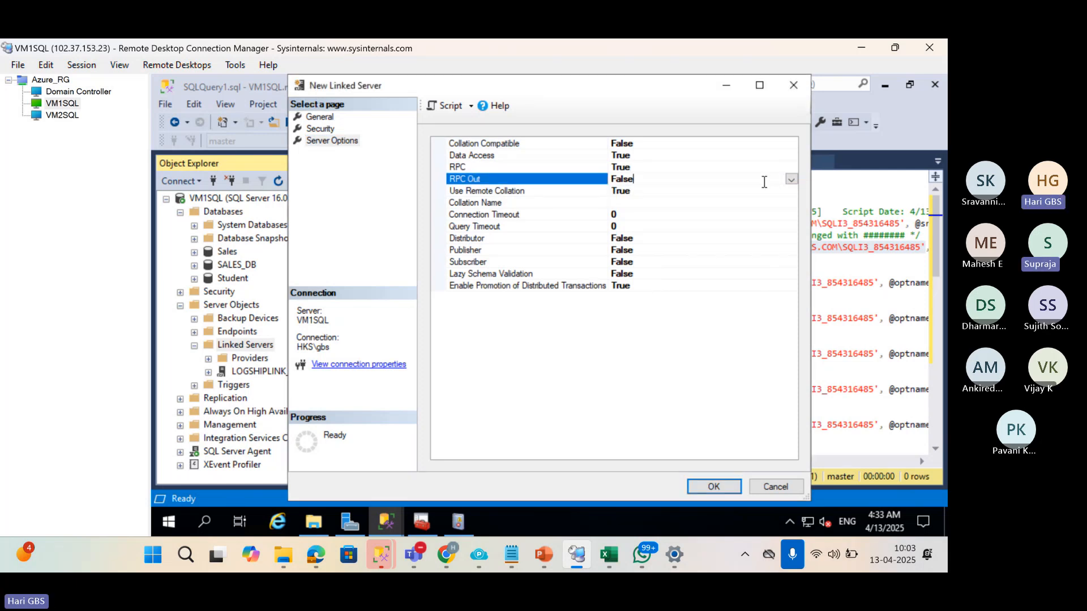
pyautogui.click(792, 179)
pyautogui.click(769, 193)
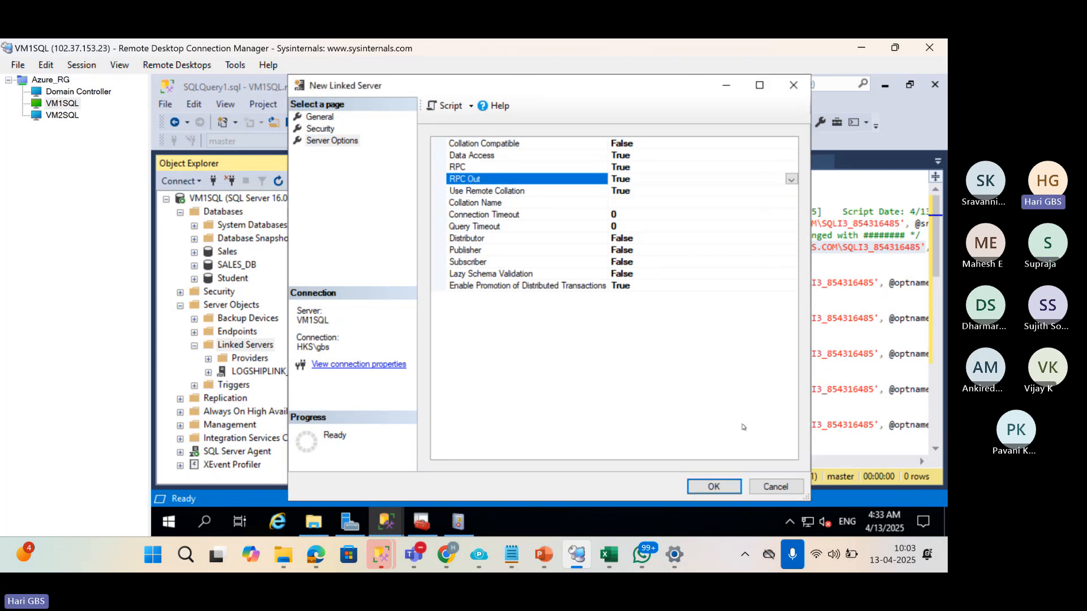
pyautogui.click(730, 486)
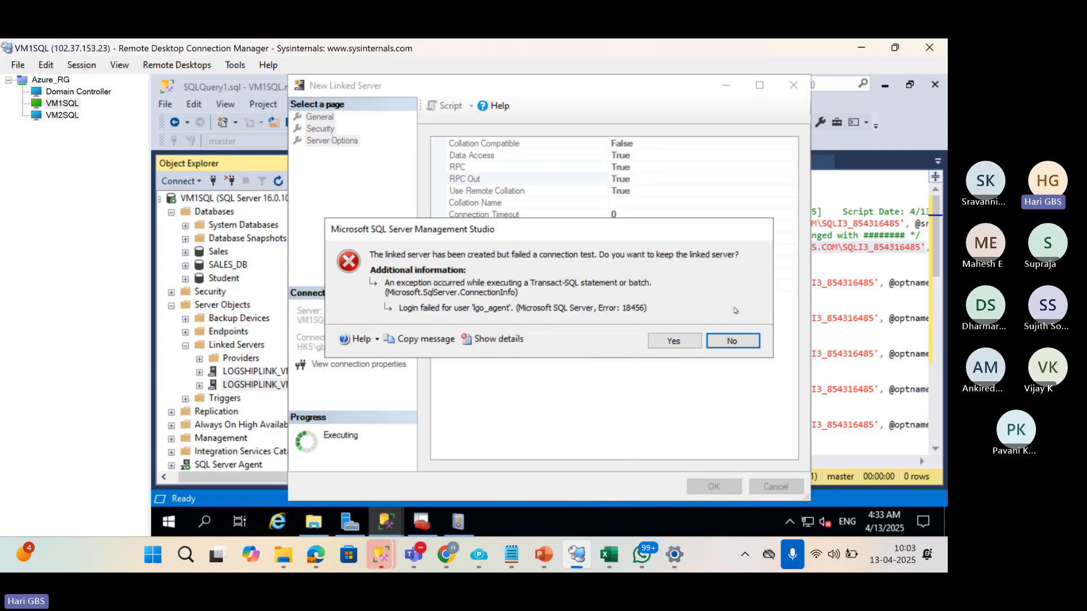
pyautogui.click(738, 344)
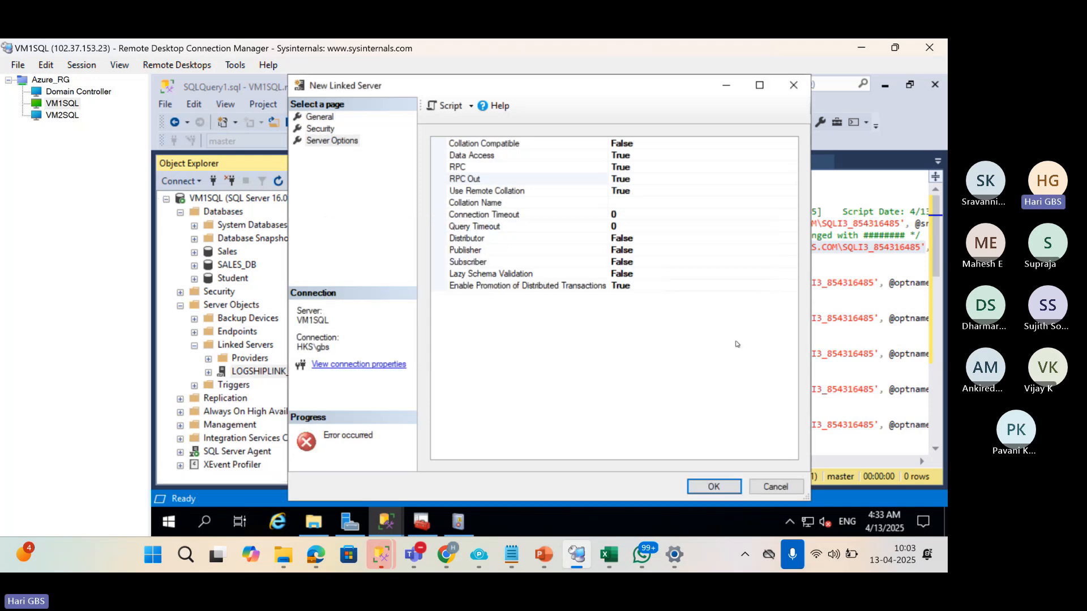
# Correct the misspelled remote login name and create the linked server.
pyautogui.click(311, 129)
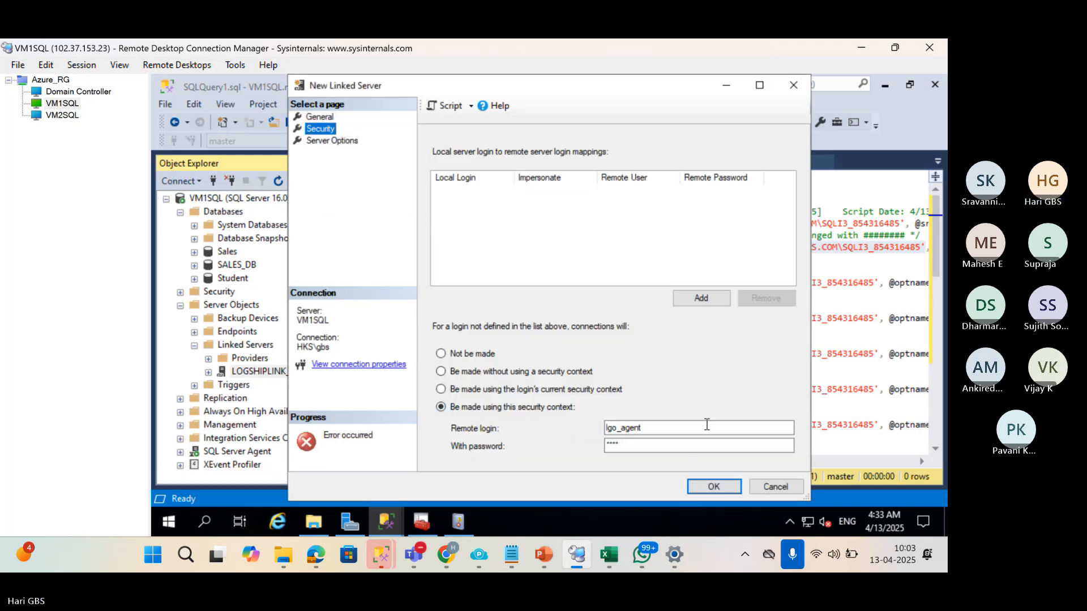
pyautogui.click(617, 431)
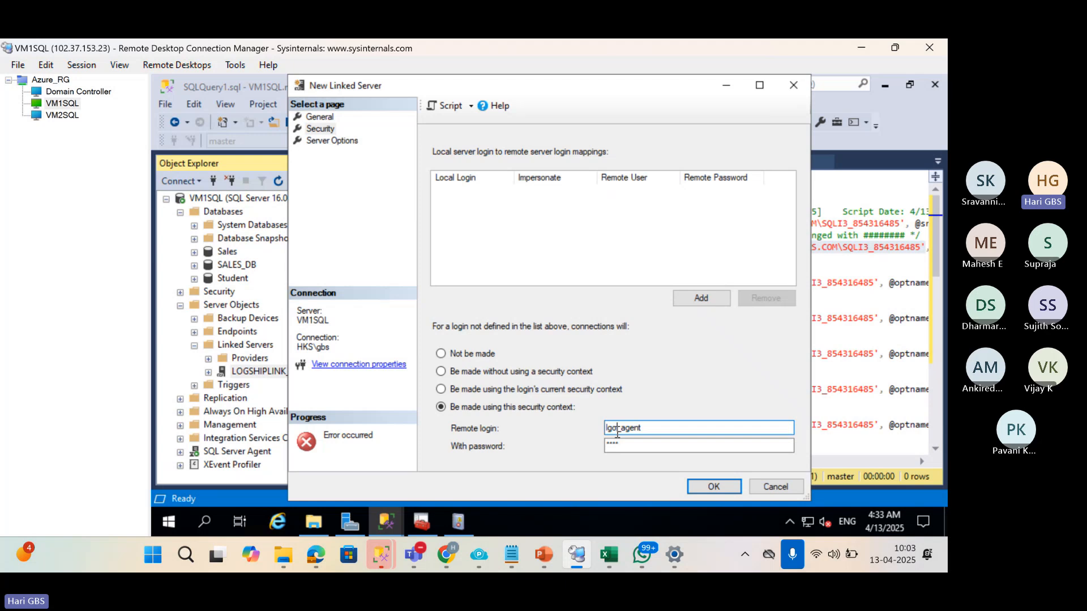
pyautogui.press('BackSpace')
pyautogui.press('BackSpace')
pyautogui.write('og')
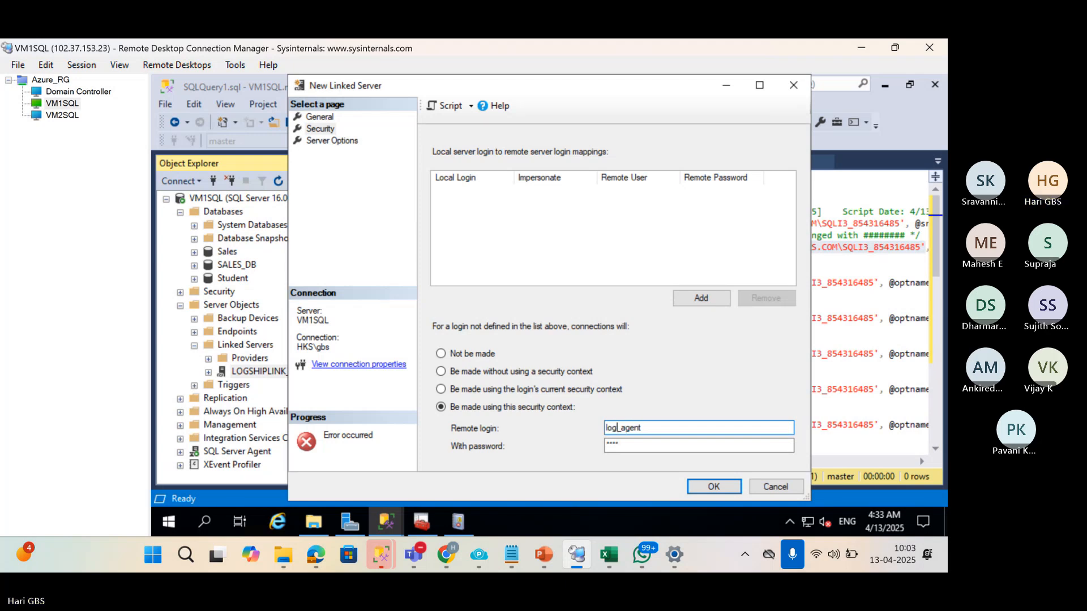
pyautogui.click(702, 488)
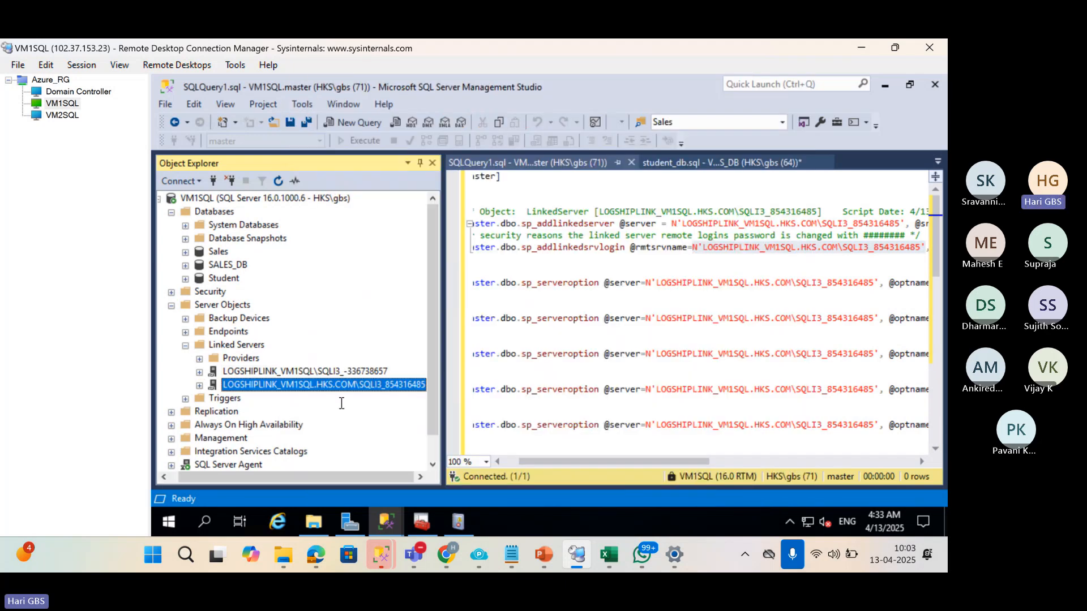
# Test the new linked server's connection successfully and close SQLQuery1.
pyautogui.rightClick(291, 389)
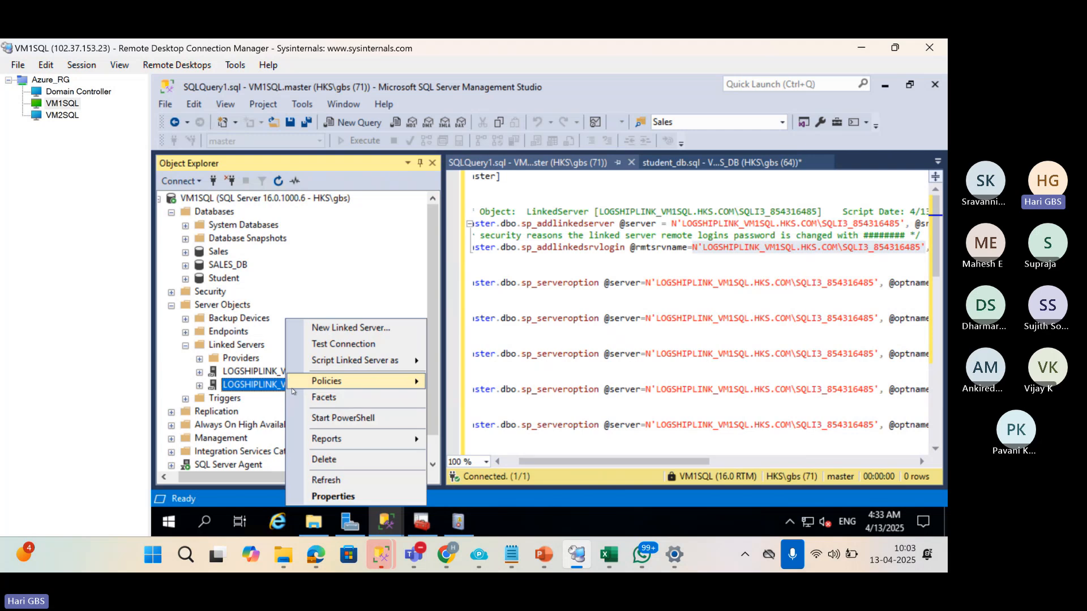
pyautogui.click(343, 344)
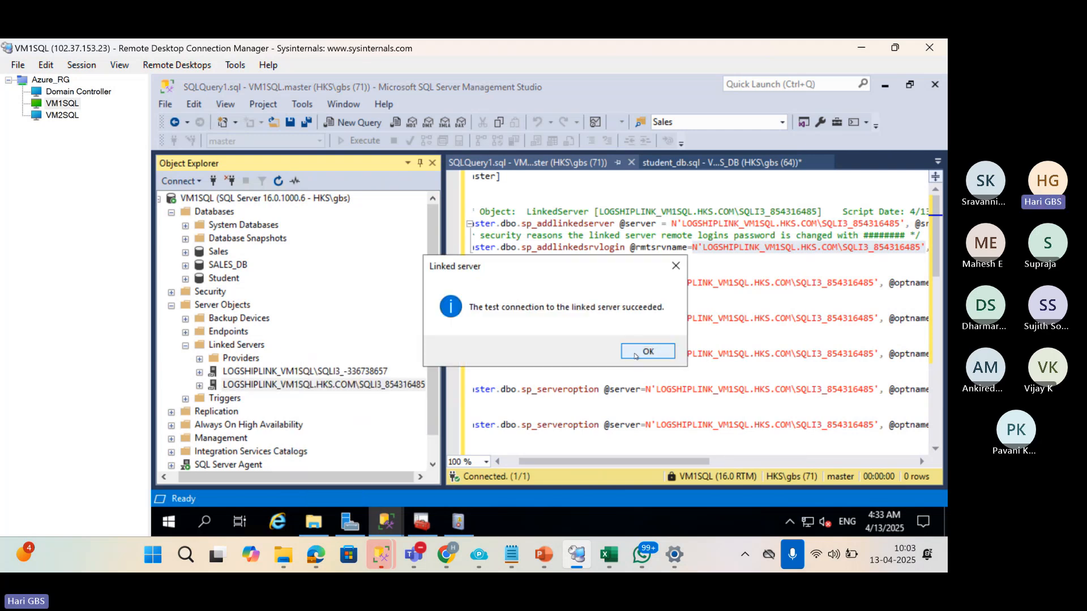
pyautogui.click(635, 356)
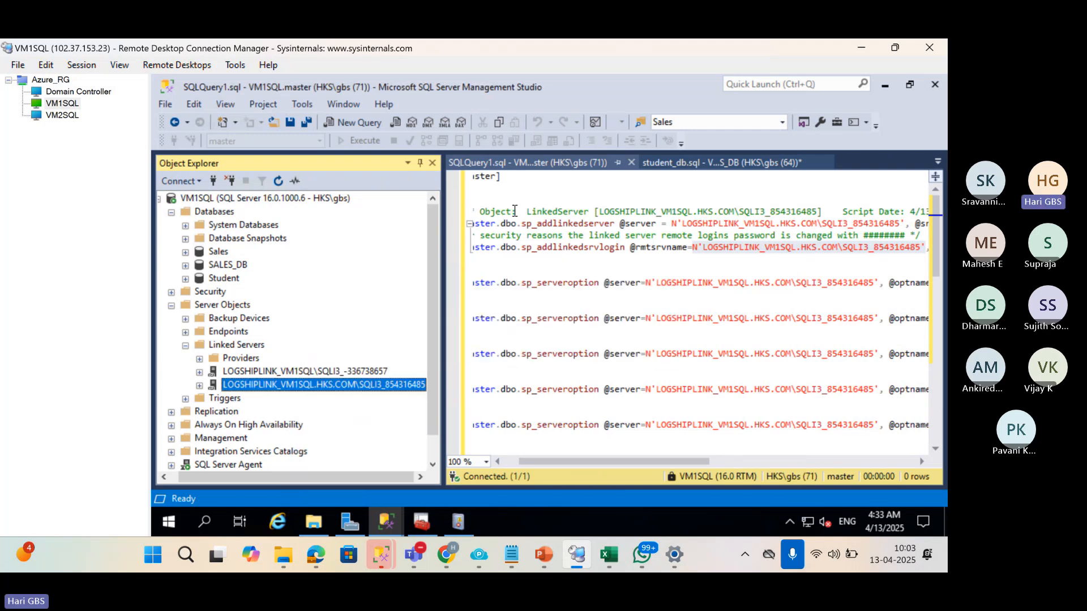
pyautogui.click(632, 162)
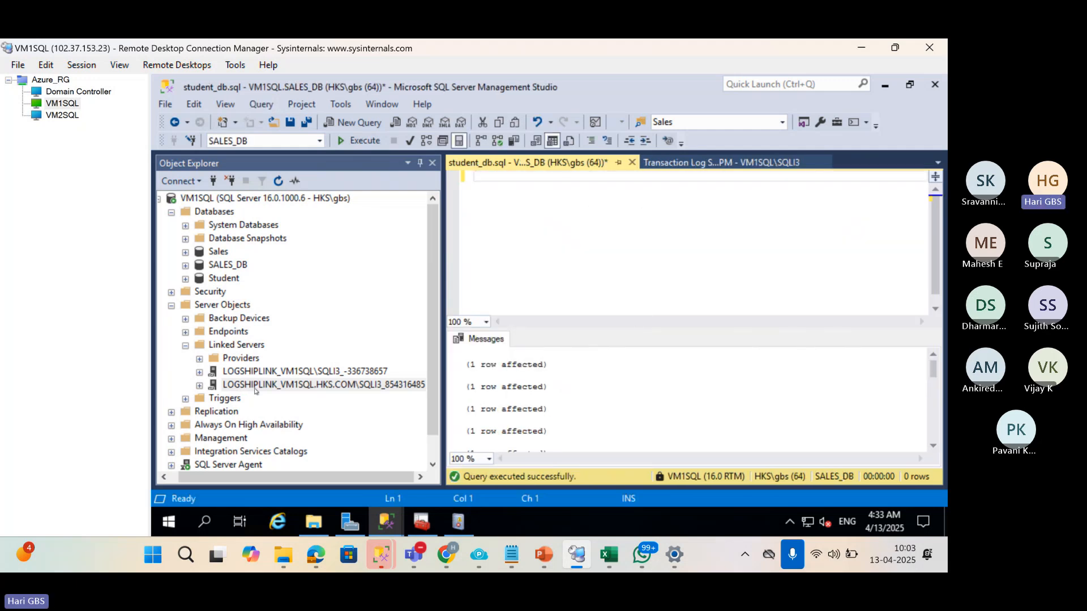
# Script the recreated linked server as CREATE into a new query and select the whole script.
pyautogui.click(255, 386)
pyautogui.rightClick(256, 386)
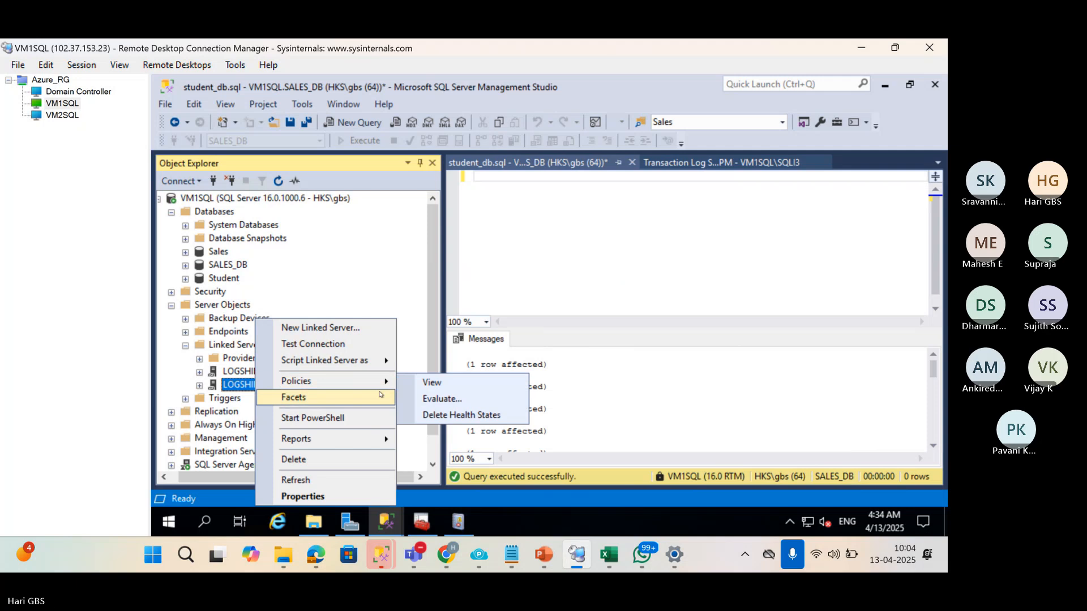
pyautogui.moveTo(378, 362)
pyautogui.moveTo(430, 343)
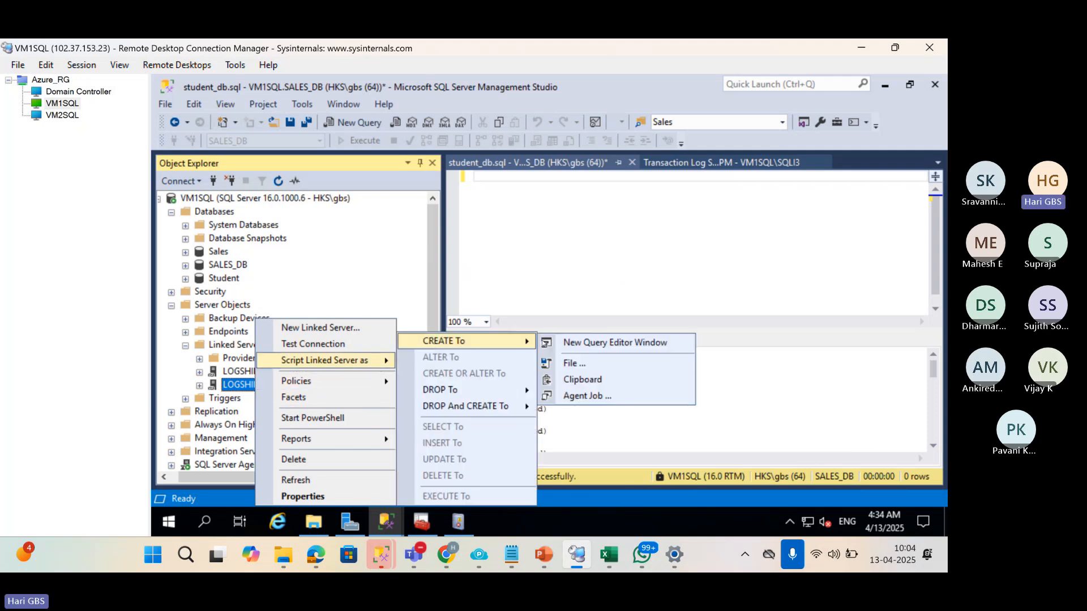
pyautogui.click(589, 341)
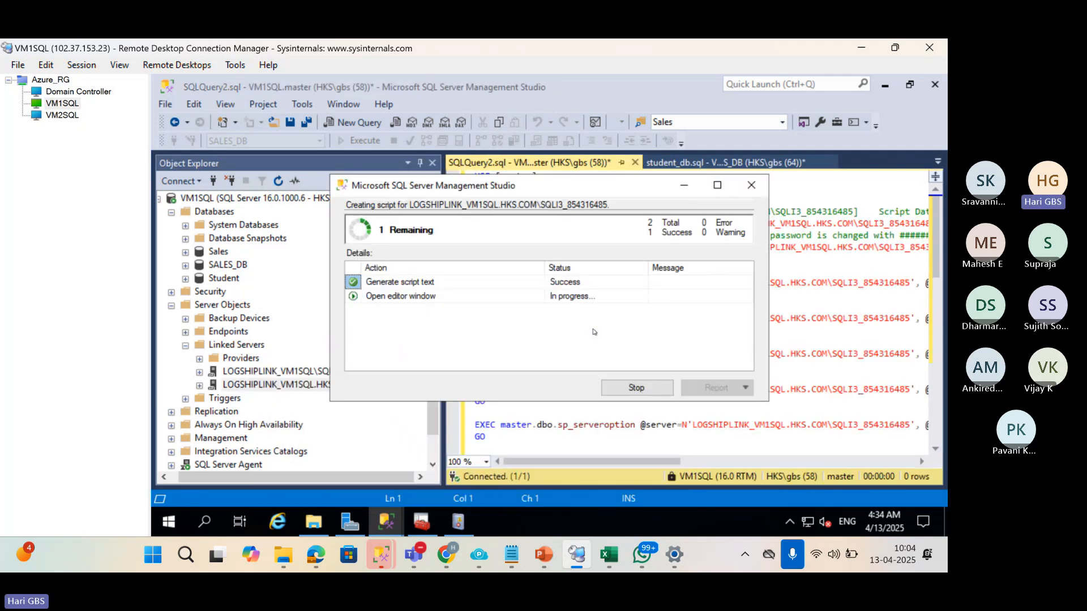
pyautogui.click(670, 304)
pyautogui.hotkey('ctrl', 'a')
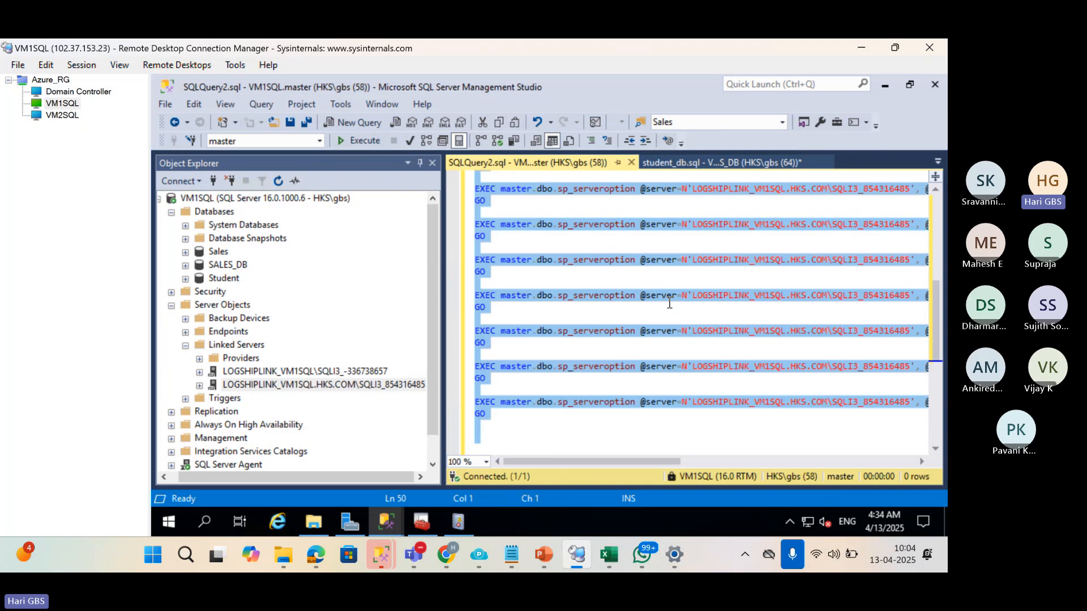
# In the VM2SQL session, expand VM1SQL's Server Objects and Linked Servers.
pyautogui.click(39, 117)
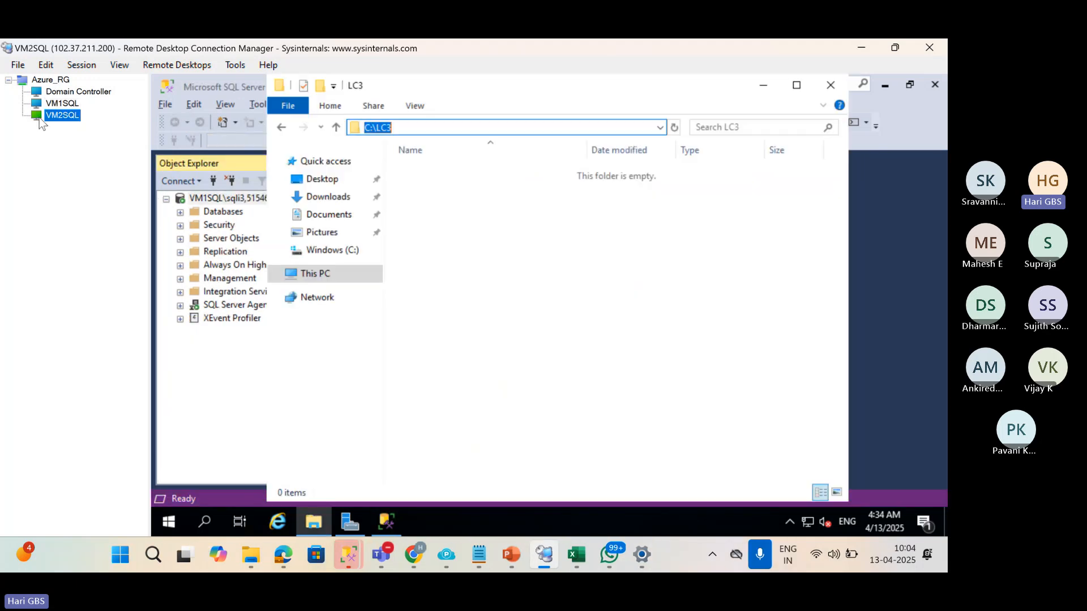
pyautogui.click(204, 374)
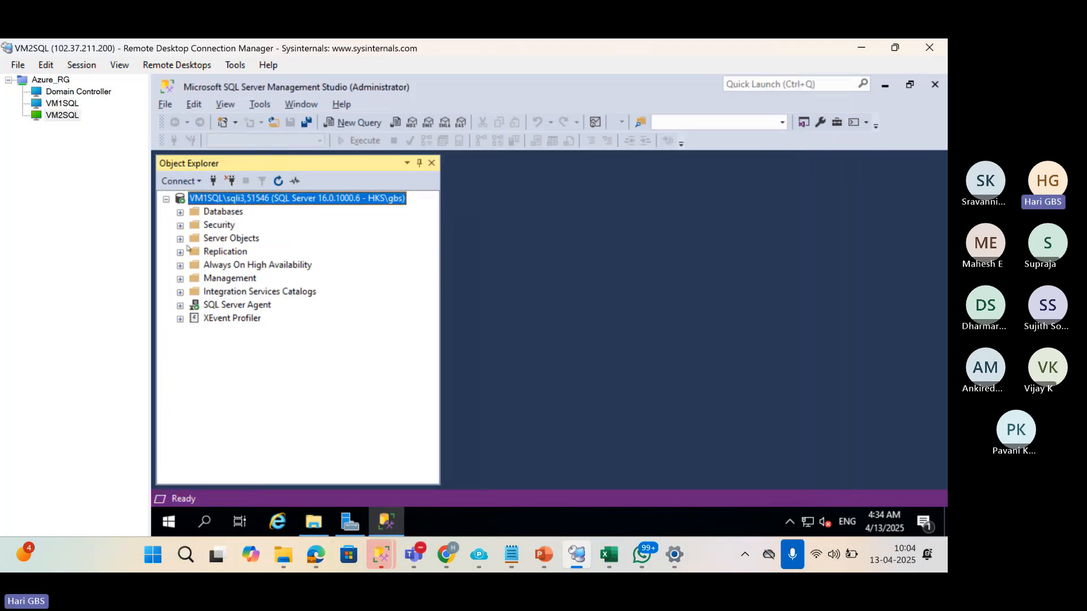
pyautogui.click(180, 239)
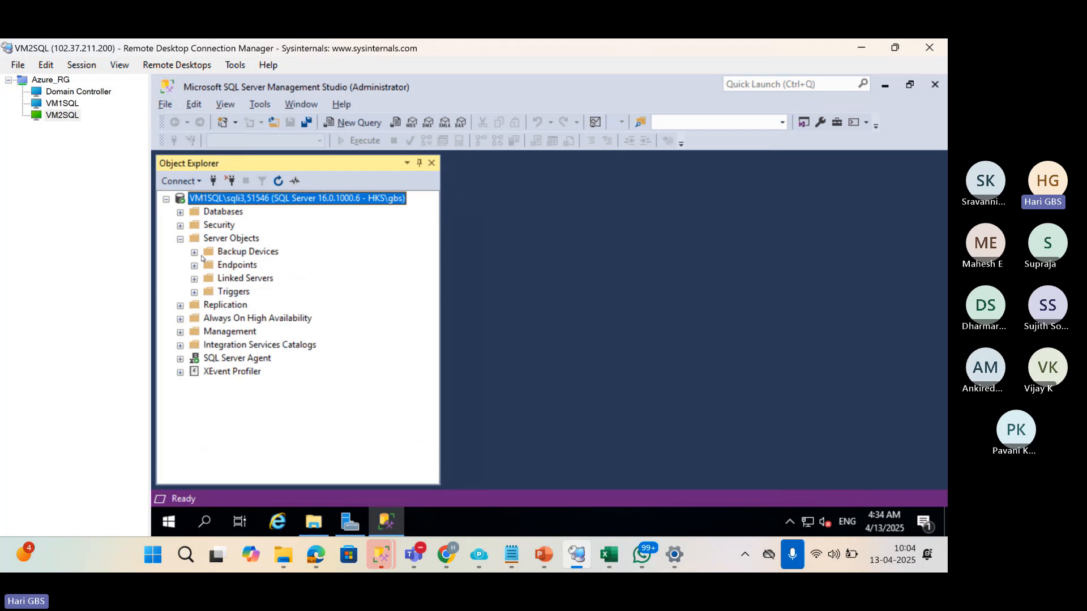
pyautogui.click(194, 278)
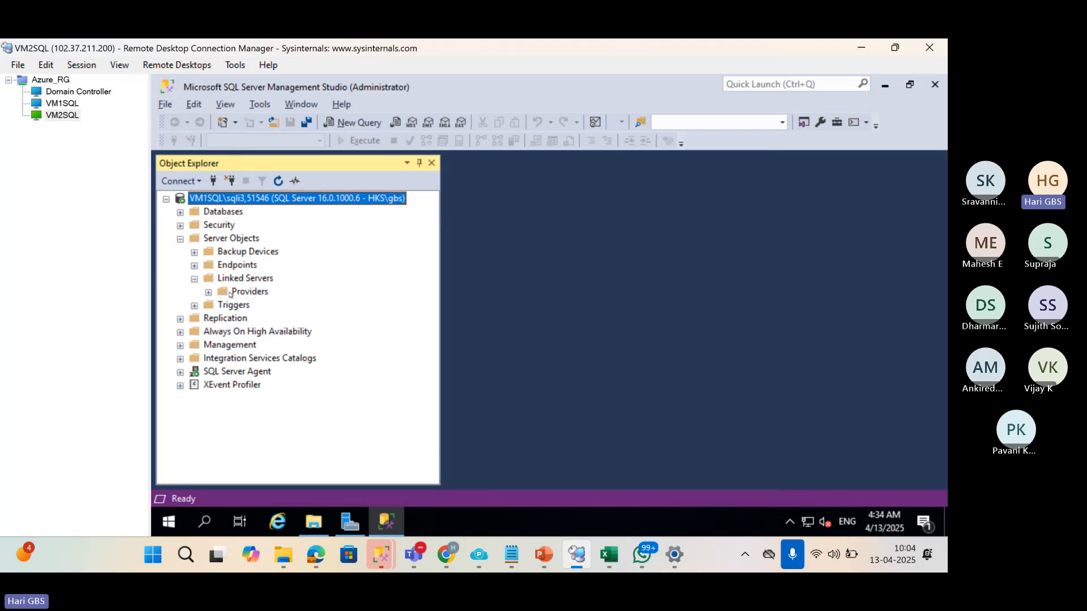
pyautogui.click(243, 279)
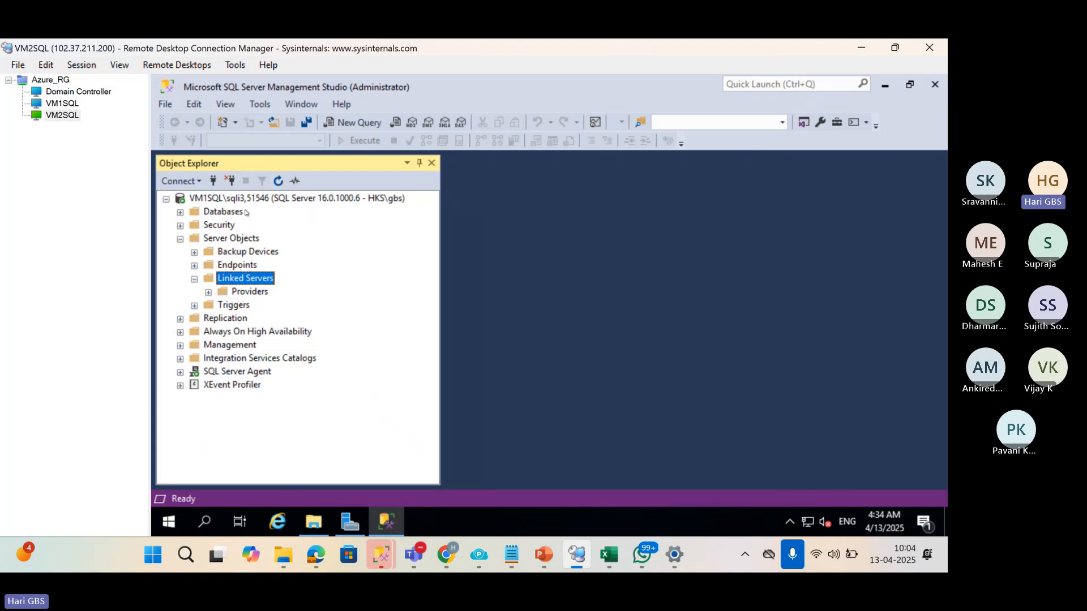
# Connect to VM2SQL and list its Linked Servers, showing both LOGSHIPLINK links.
pyautogui.click(213, 180)
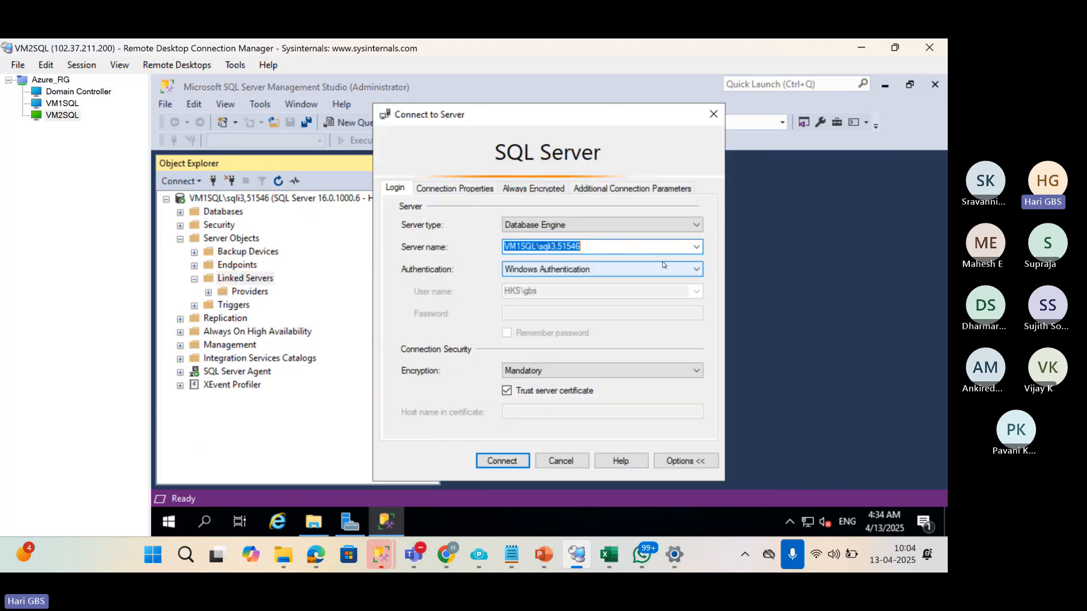
pyautogui.click(697, 247)
pyautogui.click(527, 266)
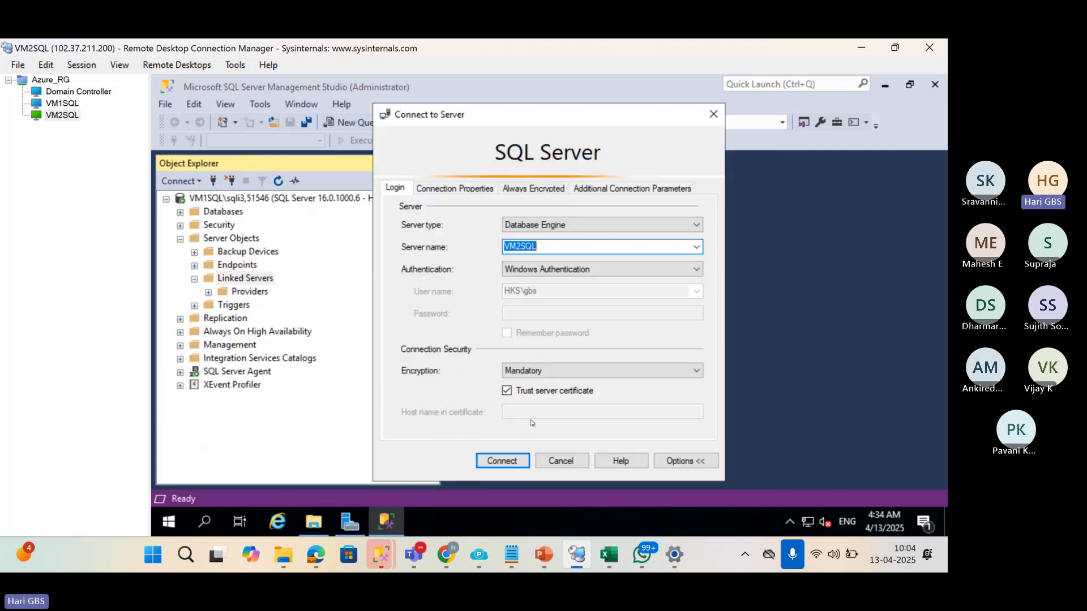
pyautogui.click(503, 461)
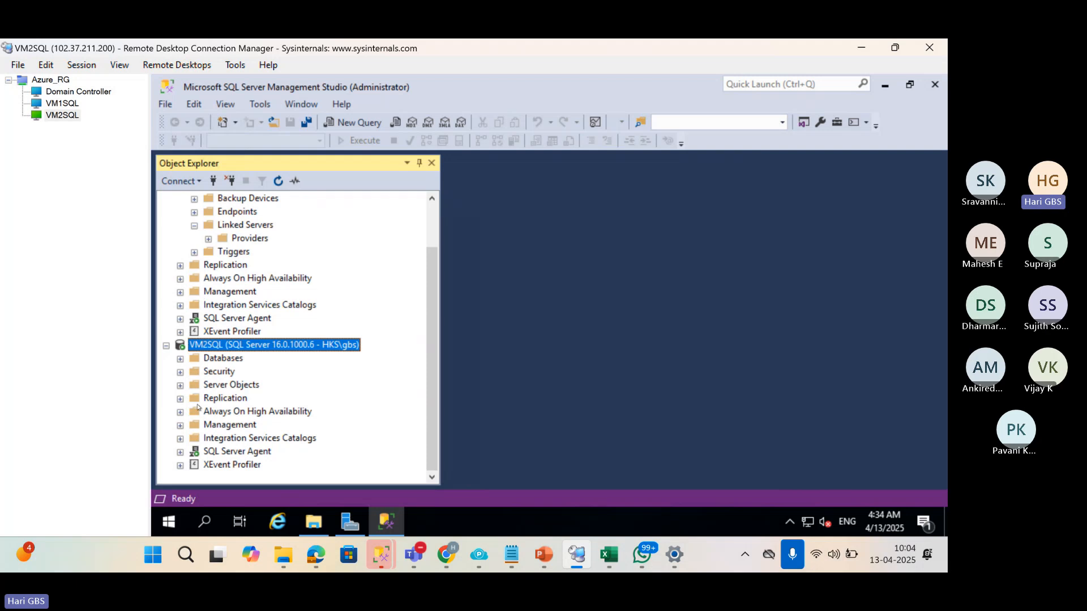
pyautogui.click(180, 385)
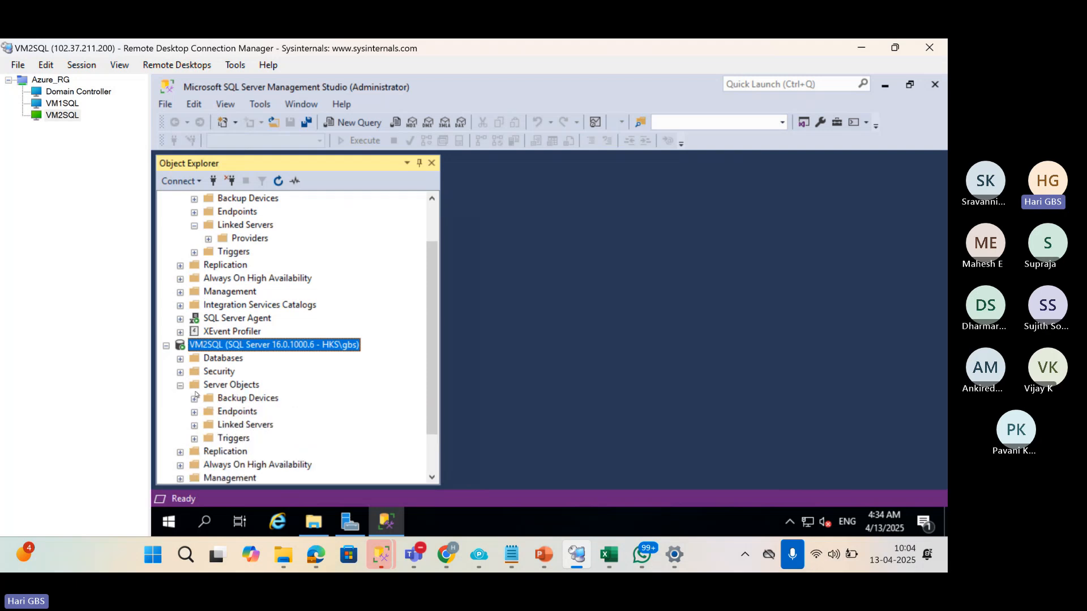
pyautogui.doubleClick(220, 424)
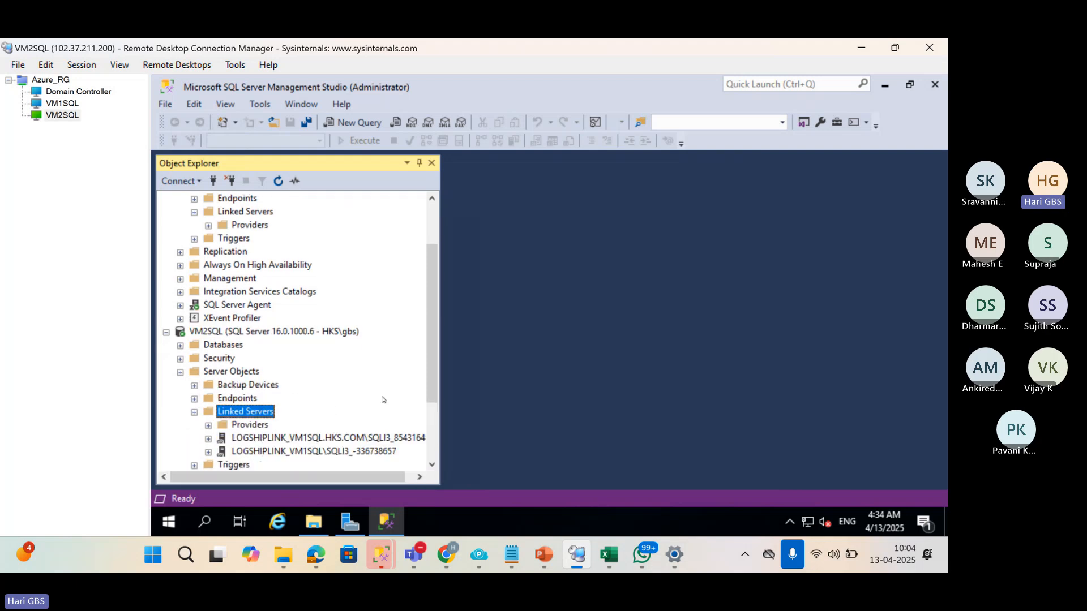
pyautogui.scroll(-2, 379, 408)
pyautogui.scroll(1, 363, 402)
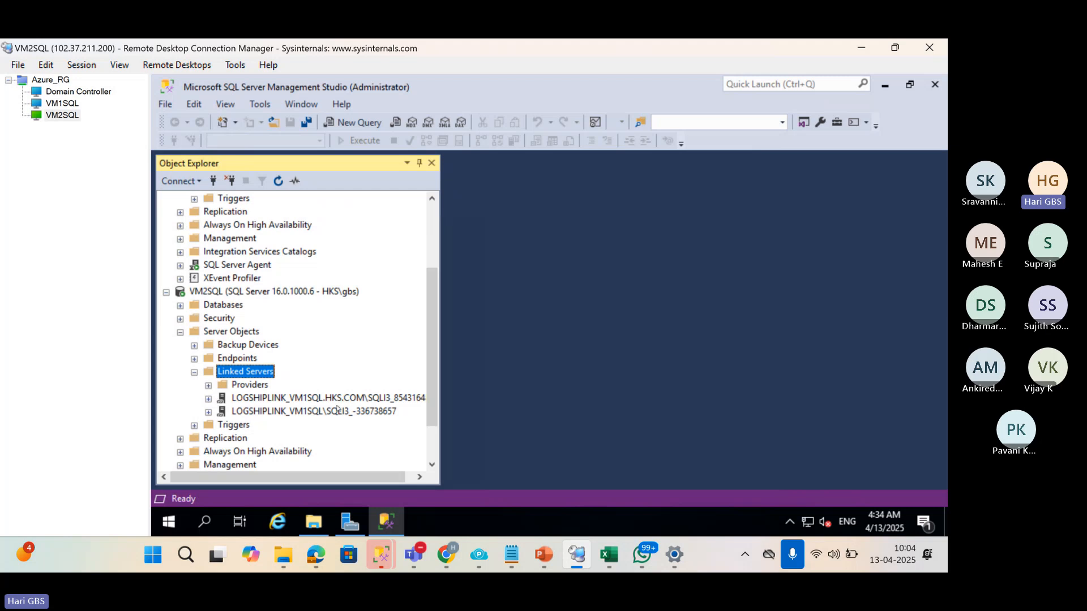
# Delete VM2SQL's LOGSHIPLINK_VM1SQL.HKS.COM\SQLI3_854316485 linked server, confirming both prompts.
pyautogui.click(332, 400)
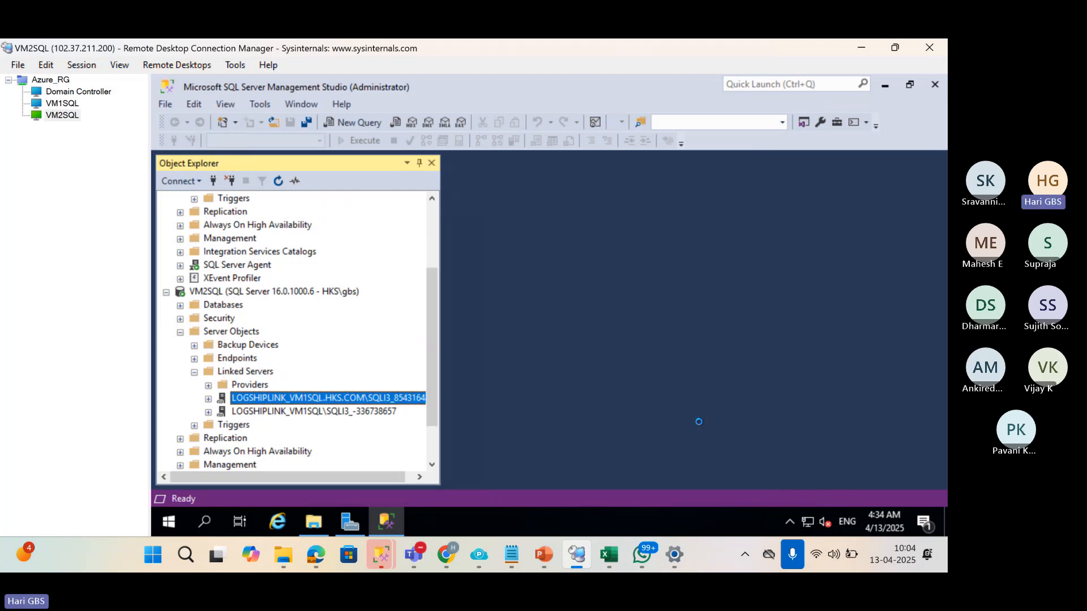
pyautogui.press('Delete')
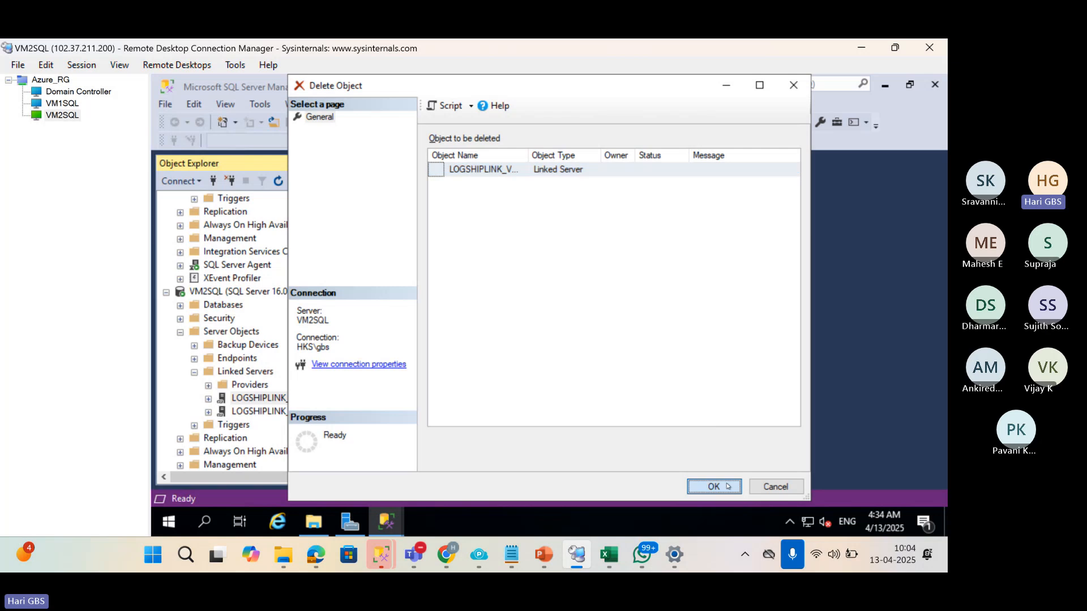
pyautogui.click(729, 487)
pyautogui.click(678, 324)
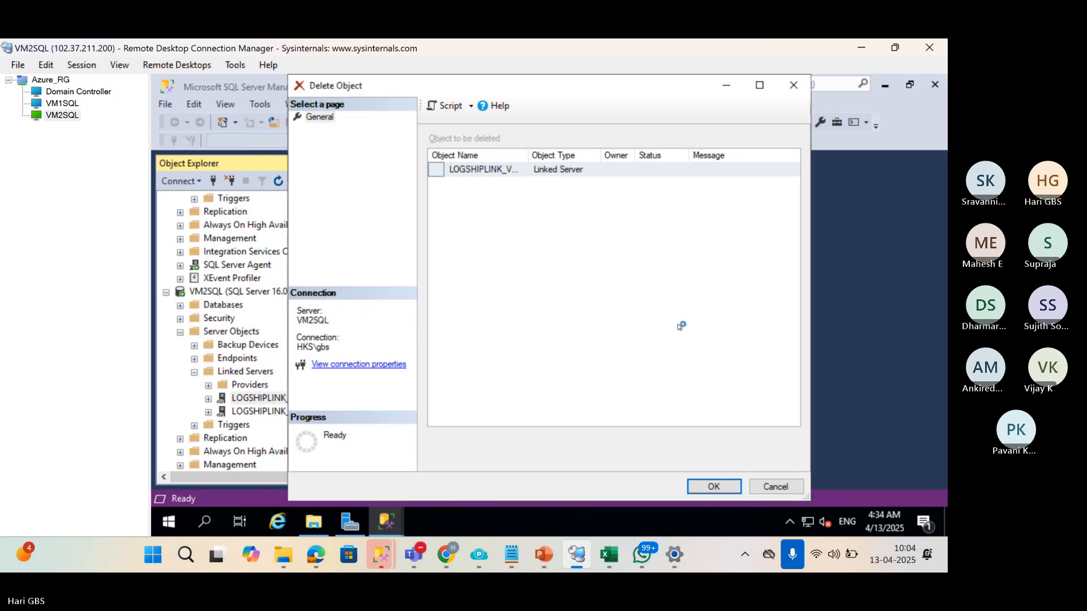
pyautogui.click(210, 291)
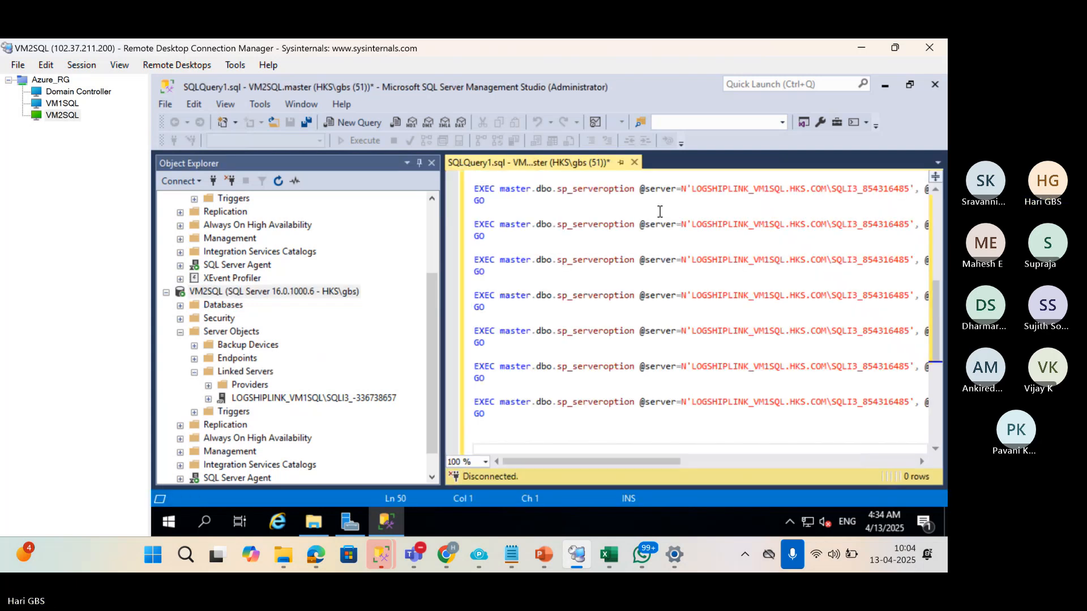
pyautogui.click(441, 230)
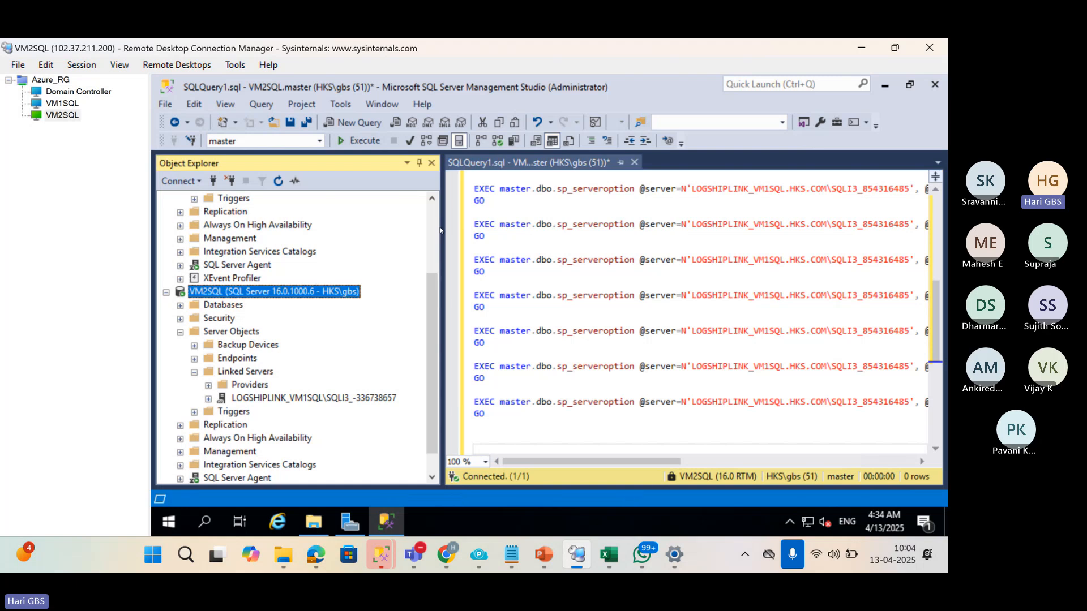
pyautogui.moveTo(442, 226); pyautogui.dragTo(325, 226)
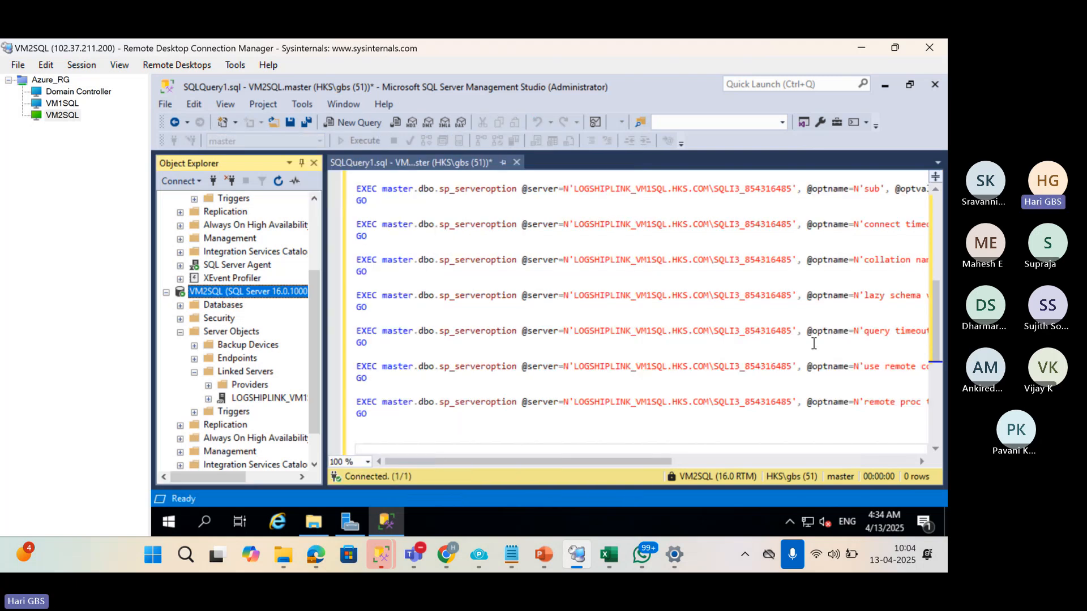
pyautogui.scroll(3, 826, 367)
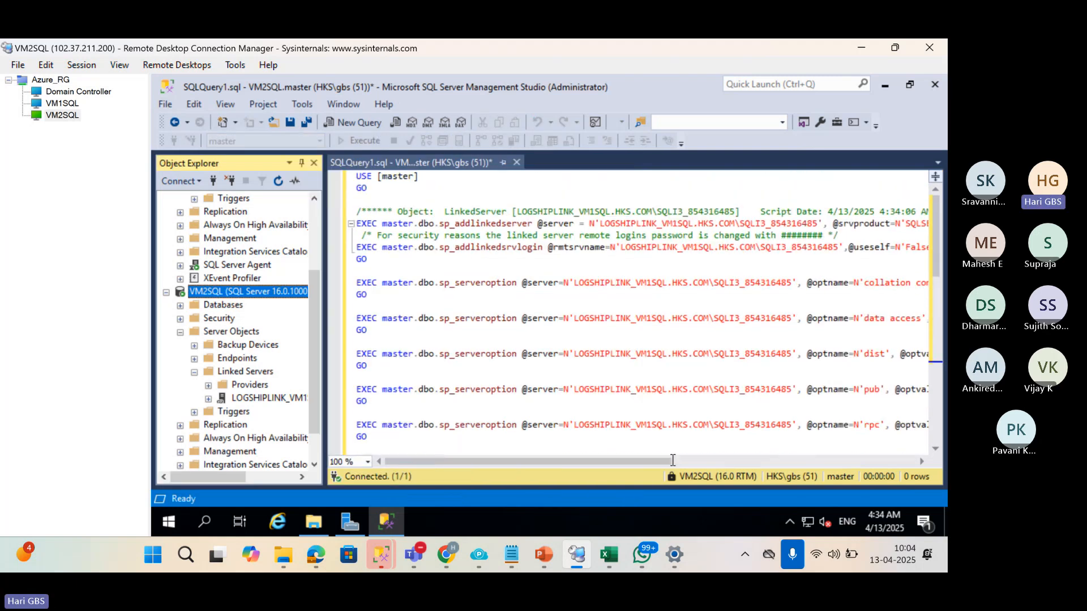
pyautogui.click(671, 464)
pyautogui.hscroll(5, 754, 454)
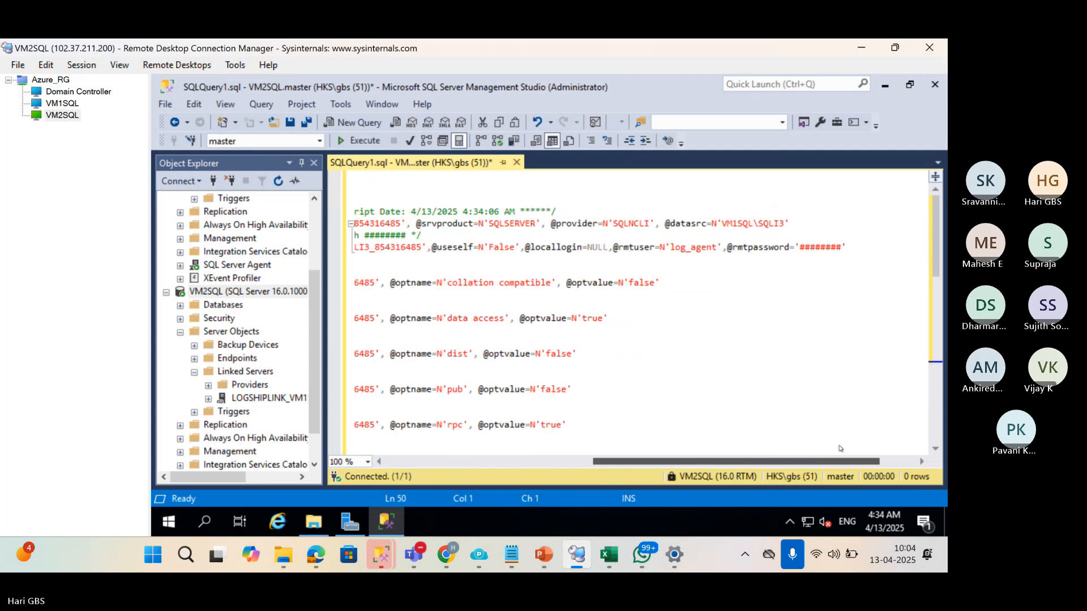
pyautogui.doubleClick(630, 247)
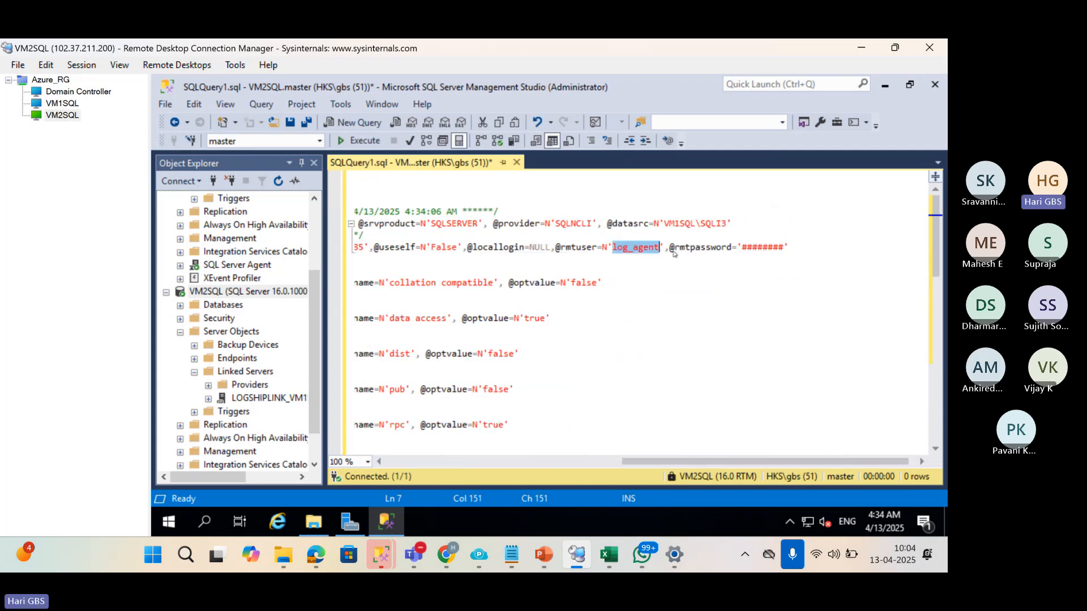
pyautogui.doubleClick(768, 249)
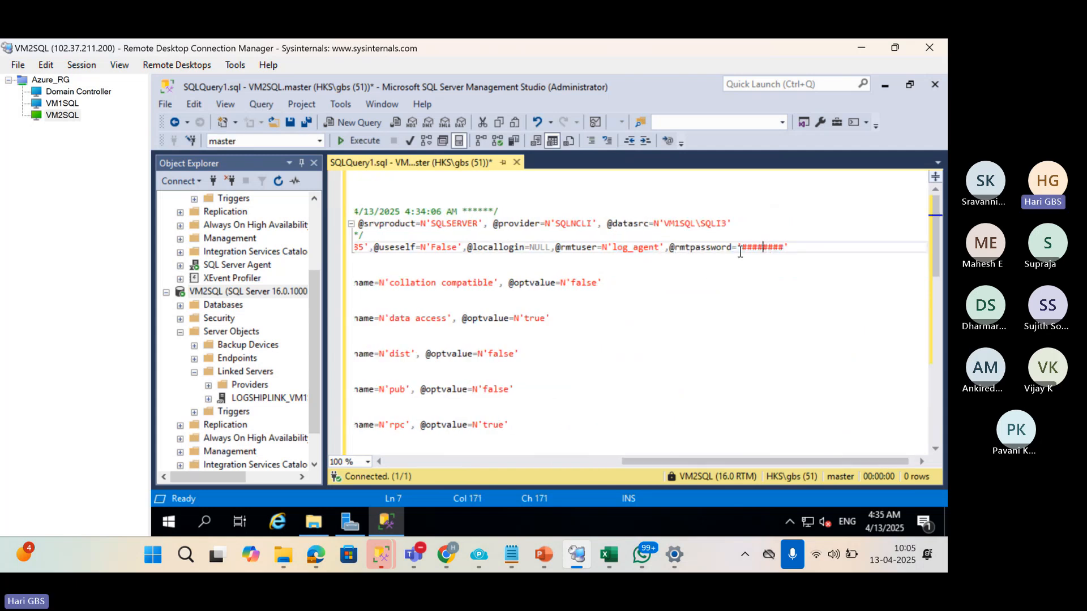
pyautogui.moveTo(743, 247); pyautogui.dragTo(784, 248)
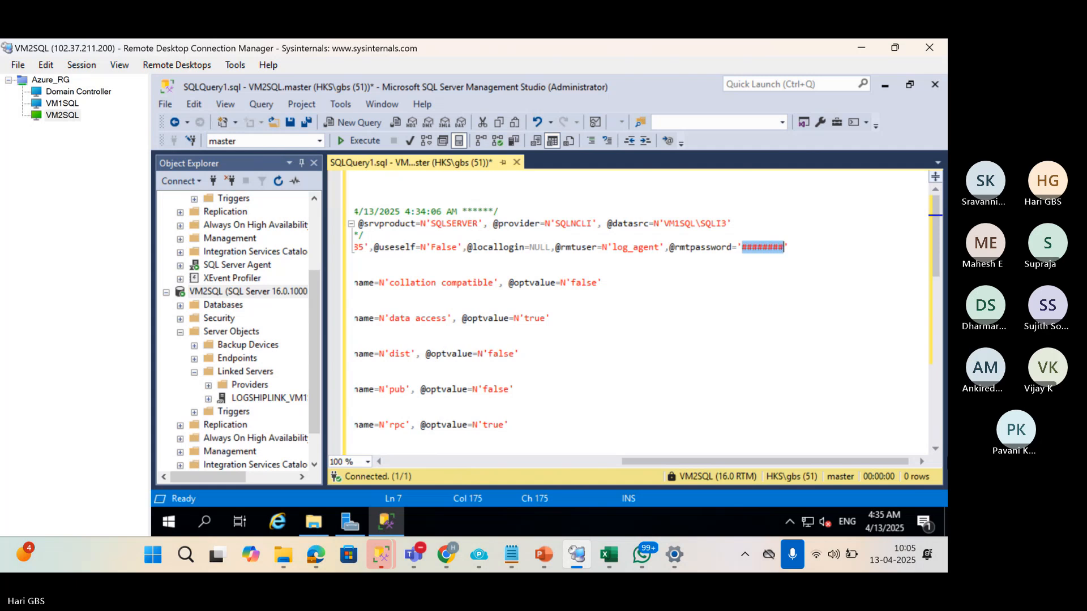
pyautogui.write('1234')
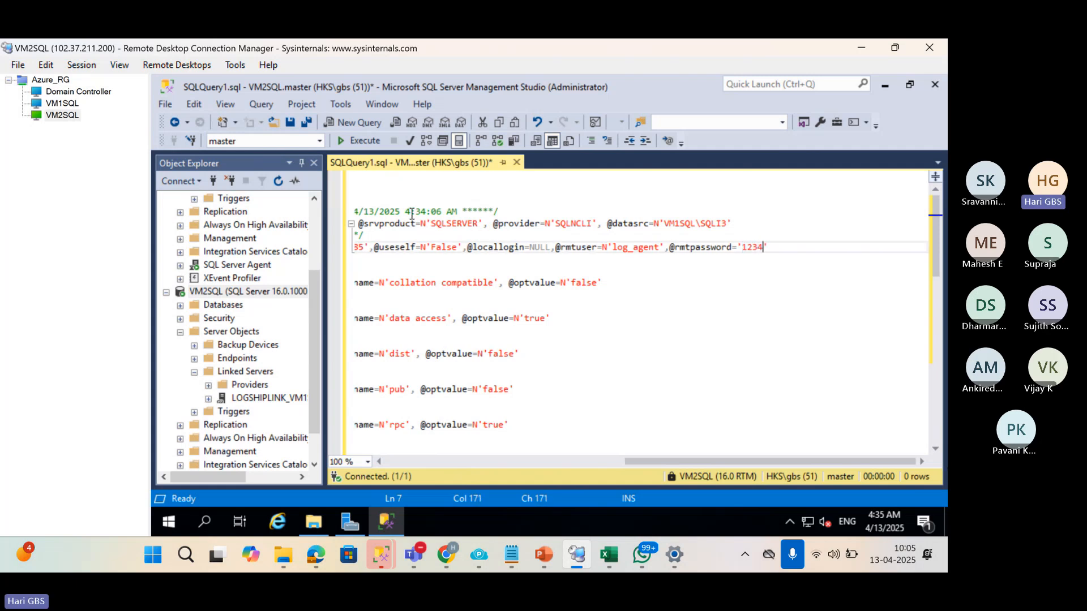
pyautogui.click(363, 141)
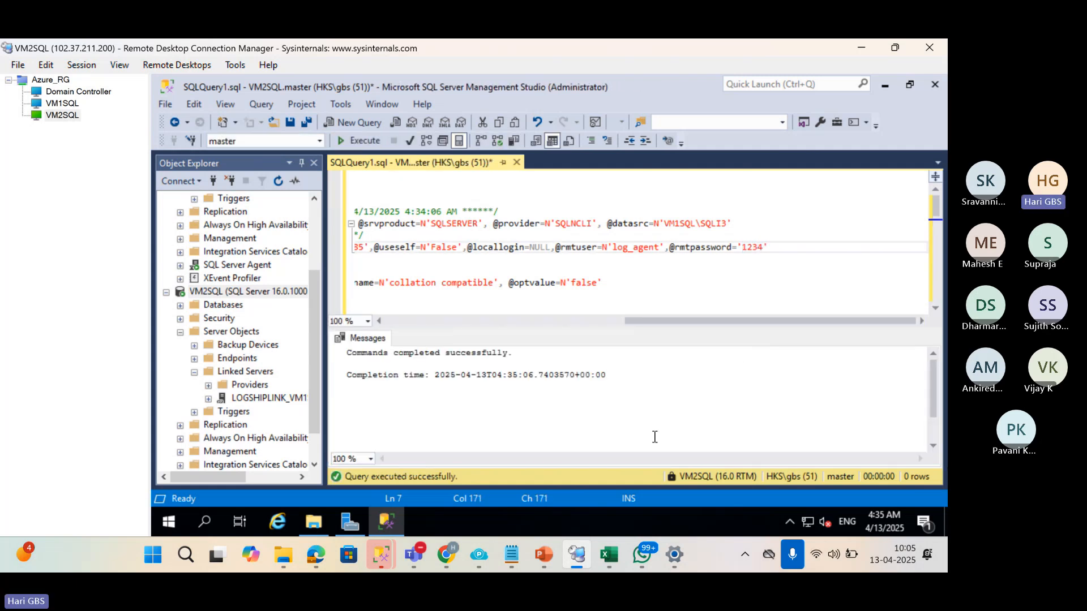
pyautogui.click(643, 463)
# Refresh VM2SQL's Linked Servers and successfully test the recreated LOGSHIPLINK_VM1SQL.HKS.COM link.
pyautogui.click(245, 372)
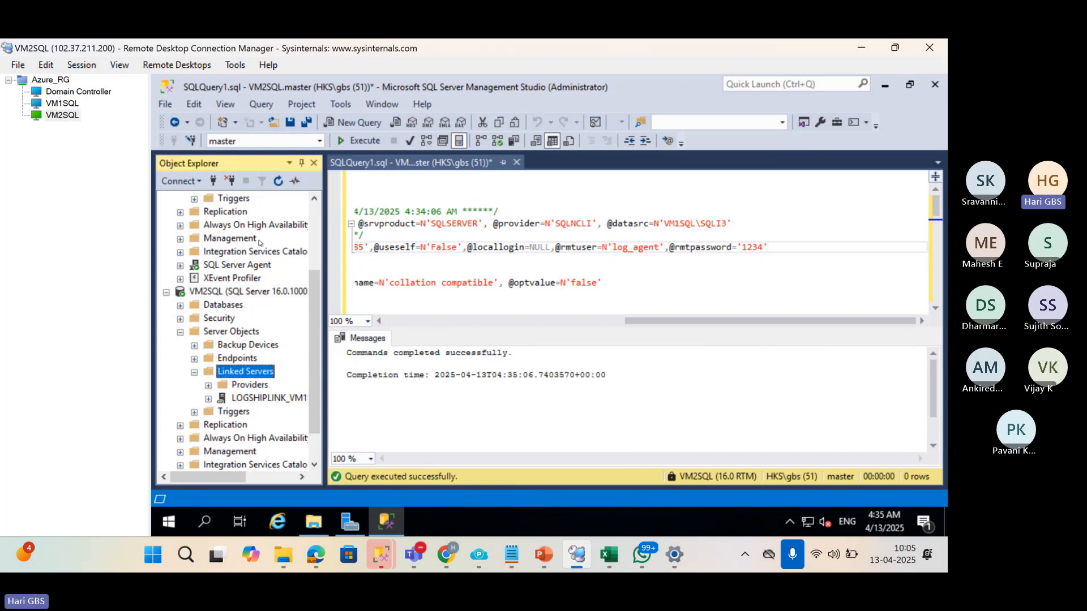
pyautogui.click(278, 181)
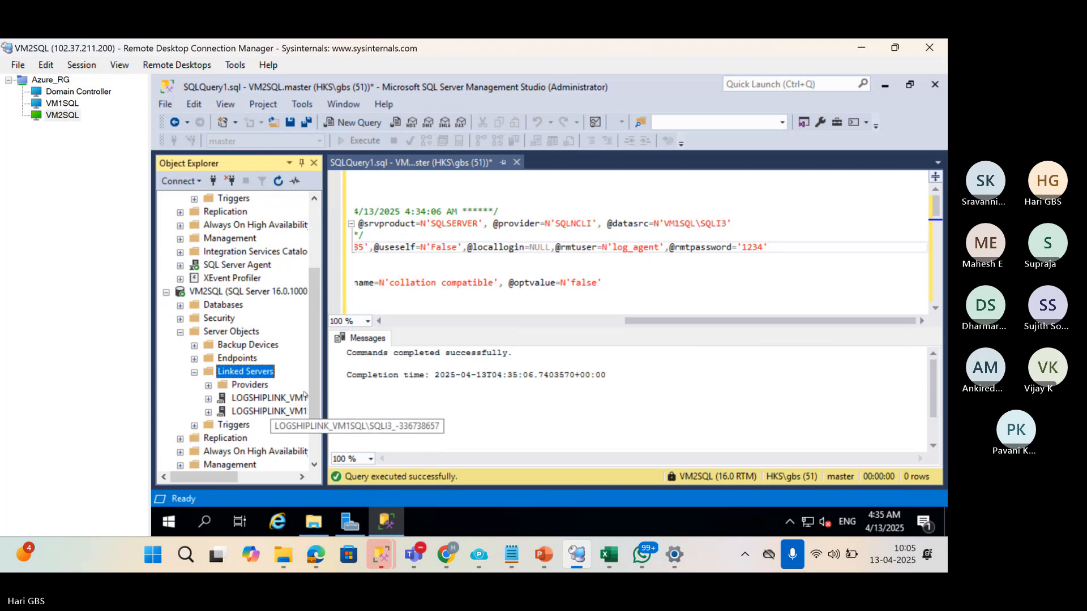
pyautogui.moveTo(326, 381); pyautogui.dragTo(771, 380)
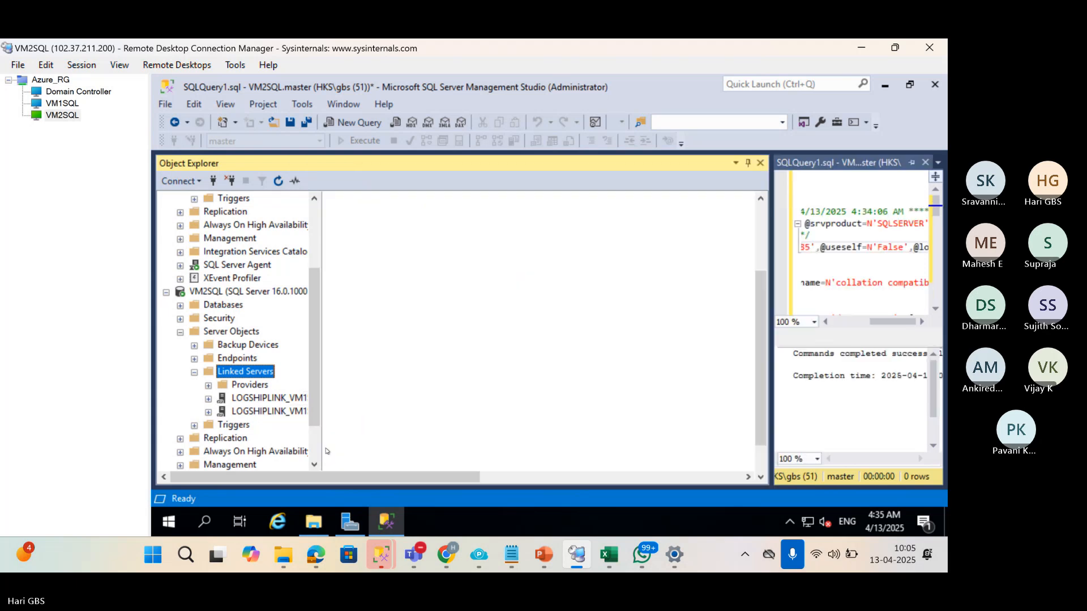
pyautogui.click(320, 399)
pyautogui.rightClick(321, 399)
pyautogui.click(366, 344)
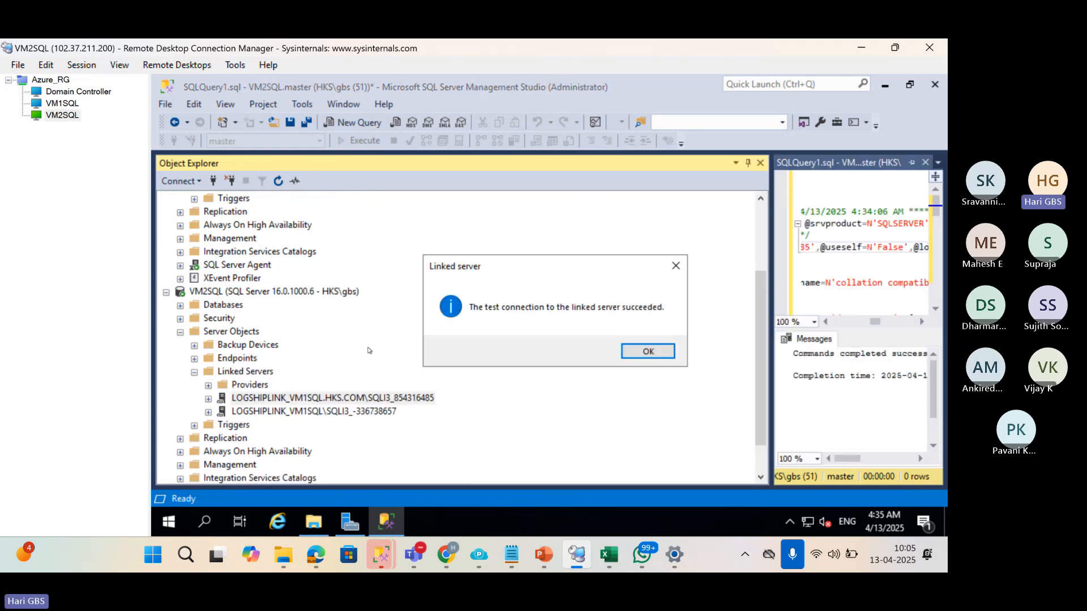
pyautogui.click(662, 355)
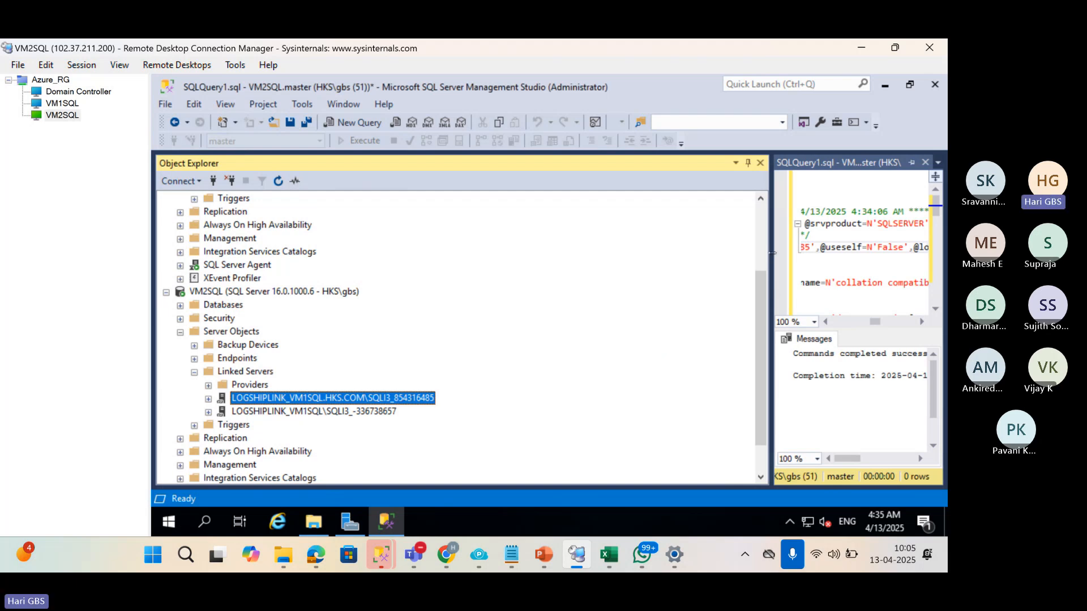
pyautogui.moveTo(772, 253); pyautogui.dragTo(299, 331)
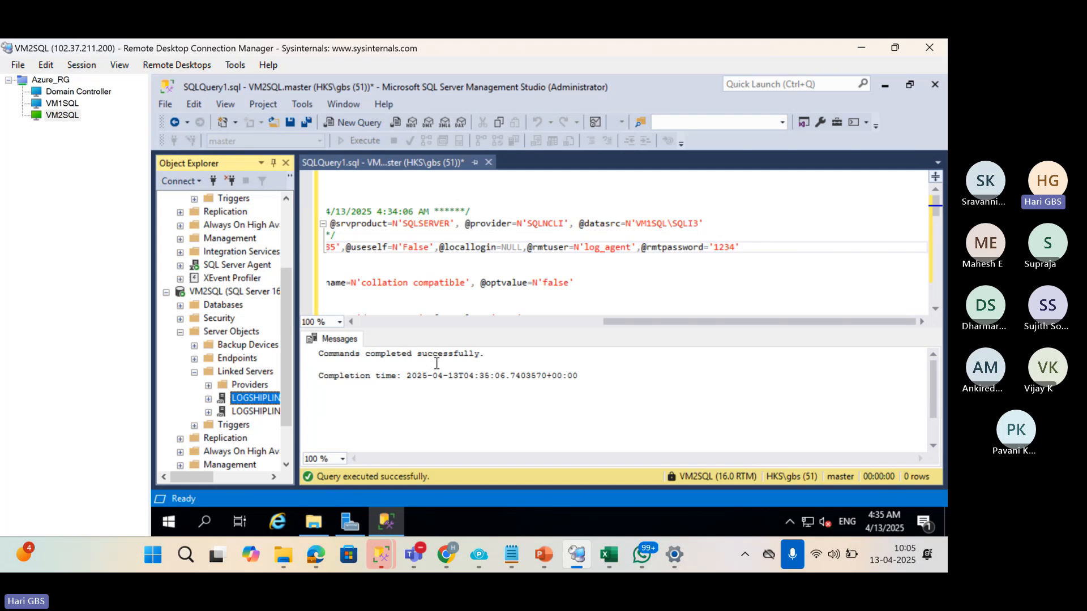
# Close SQLQuery1.sql without saving and widen the Object Explorer pane.
pyautogui.click(488, 162)
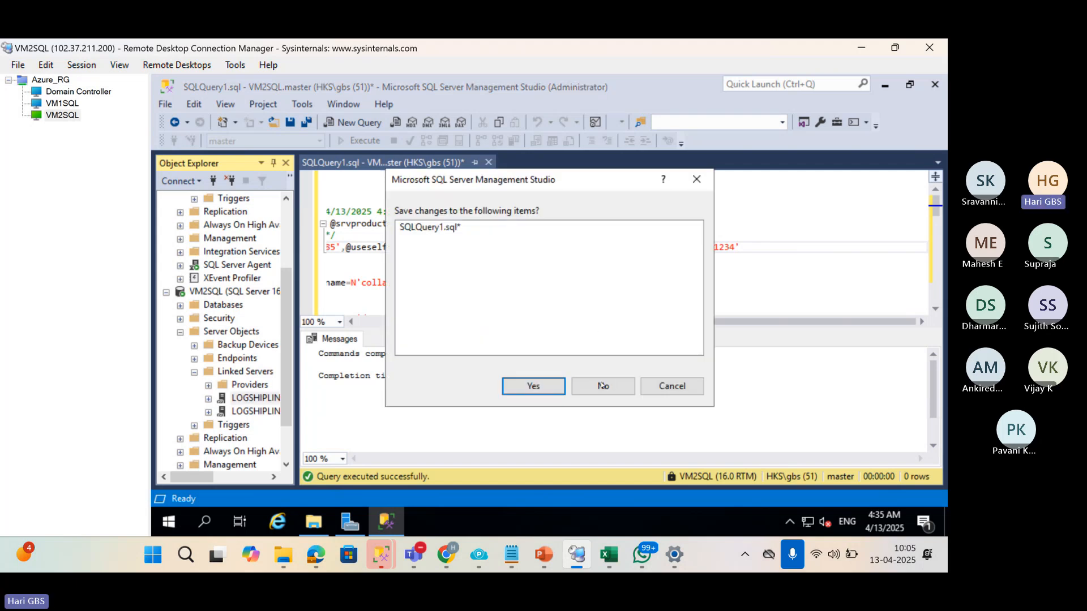
pyautogui.click(603, 385)
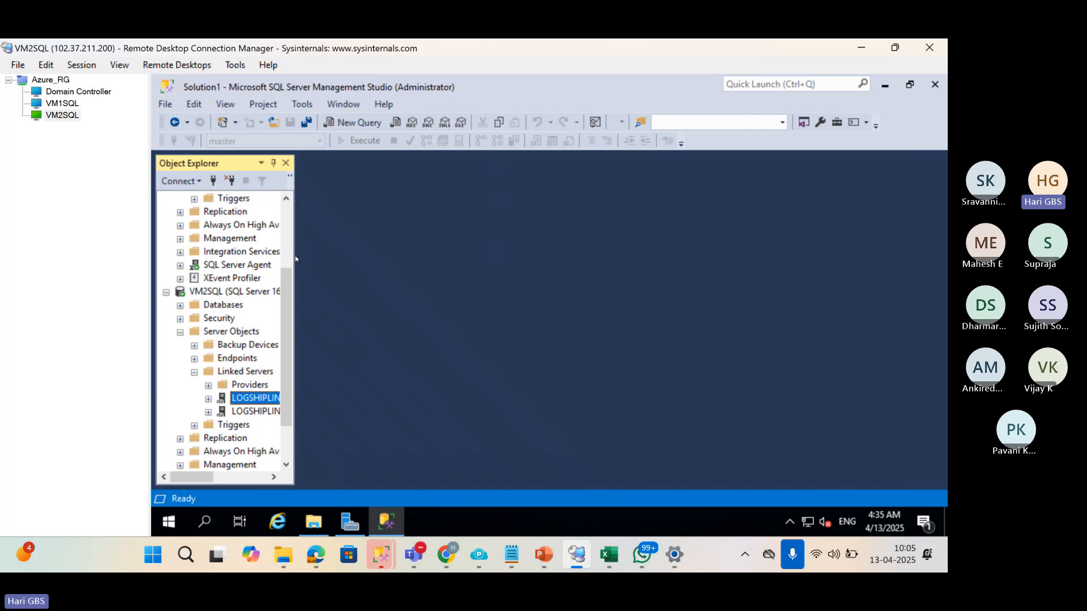
pyautogui.moveTo(295, 256); pyautogui.dragTo(562, 256)
pyautogui.scroll(-1, 202, 428)
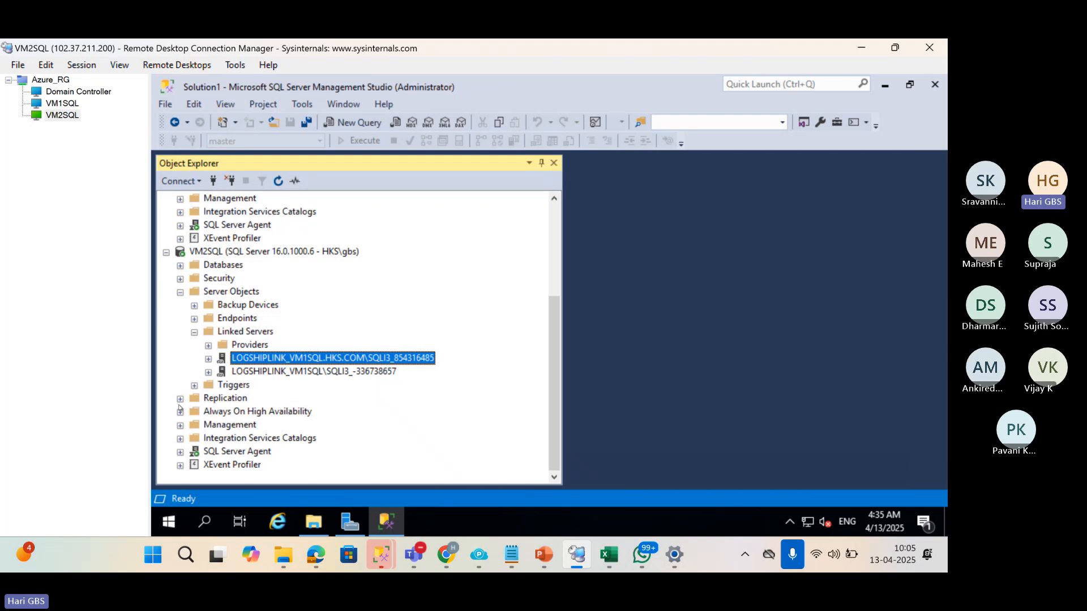
# Expand SQL Server Agent Jobs and disable the LSCopy_VM1SQL_SALES_DB job.
pyautogui.click(180, 452)
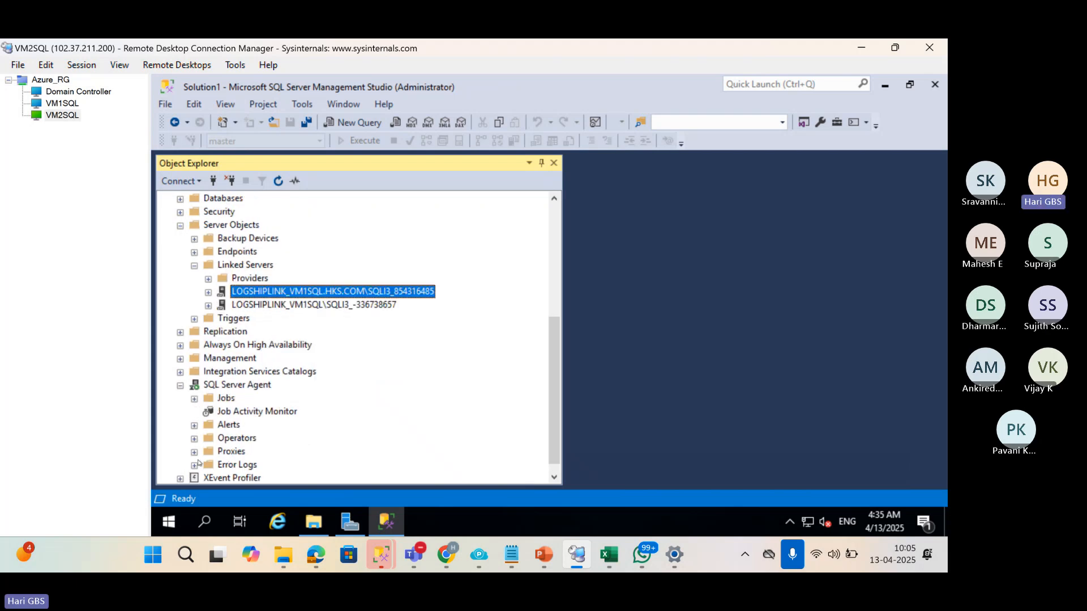
pyautogui.click(194, 398)
pyautogui.scroll(-2, 294, 355)
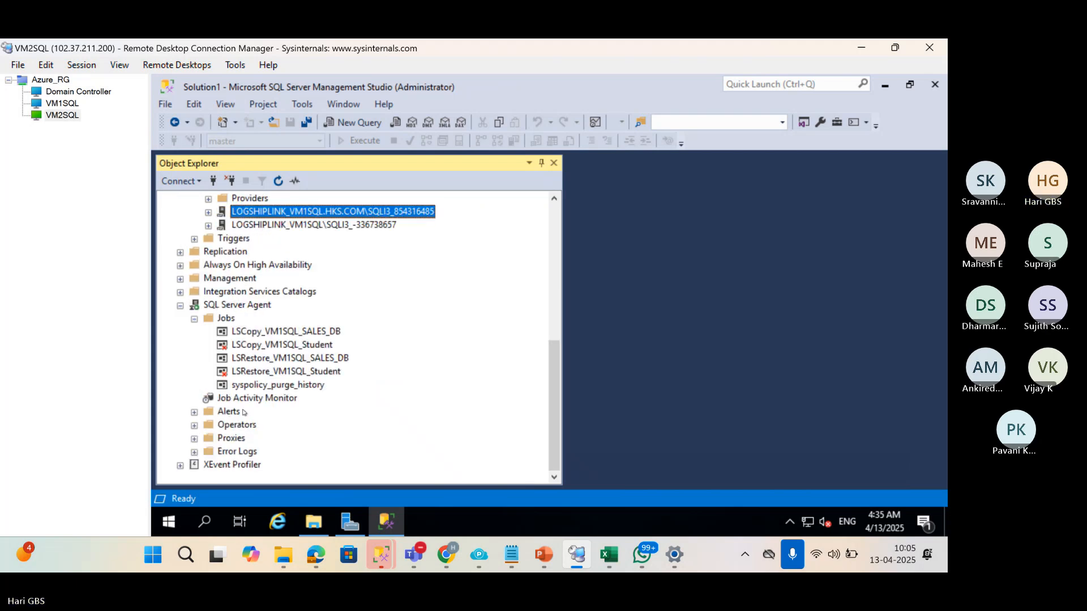
pyautogui.click(294, 333)
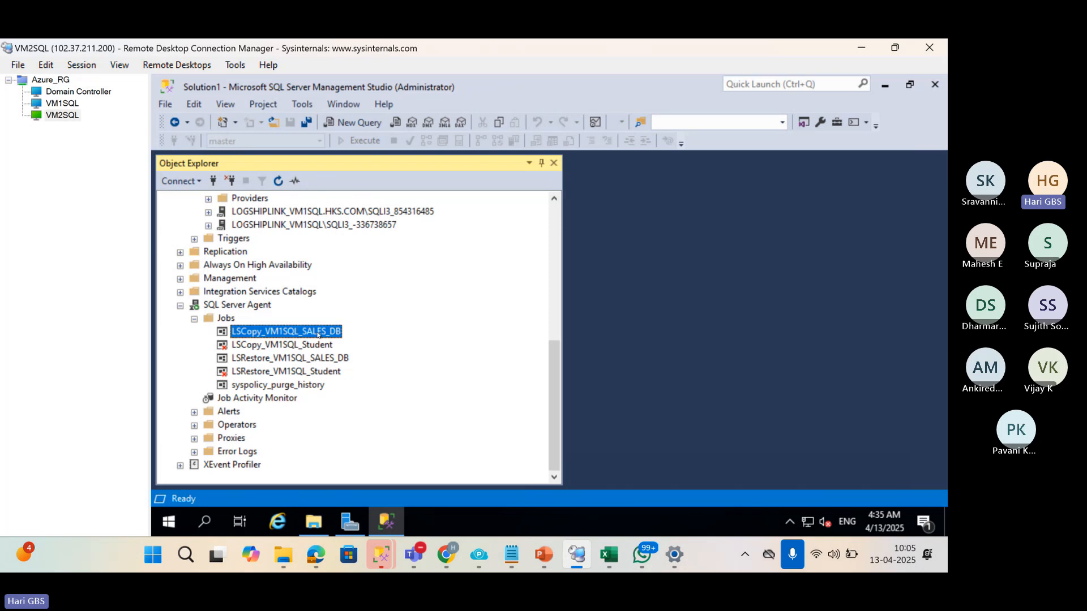
pyautogui.rightClick(277, 334)
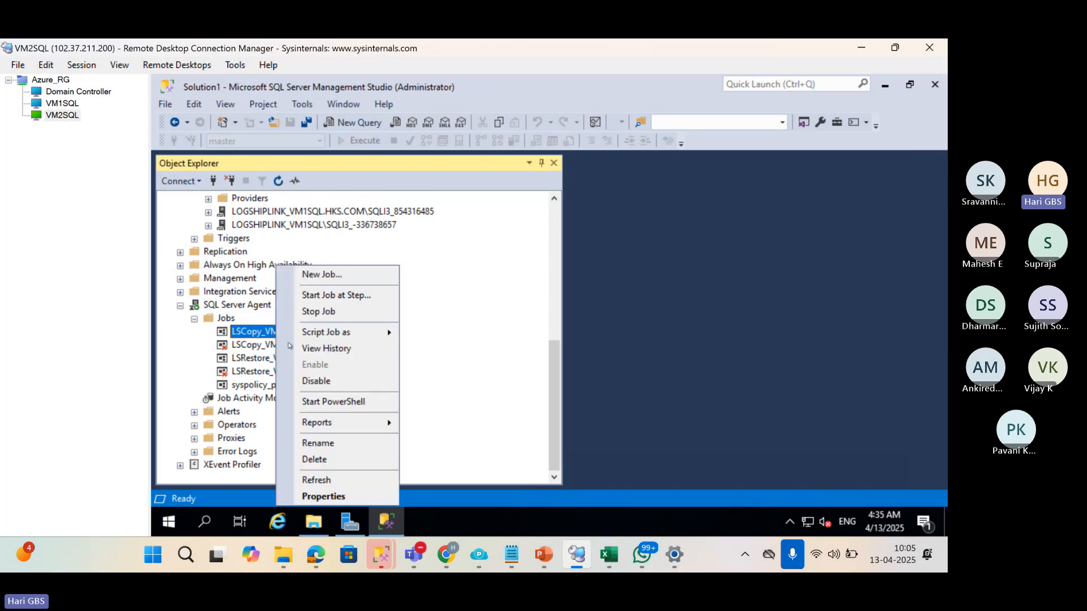
pyautogui.click(309, 382)
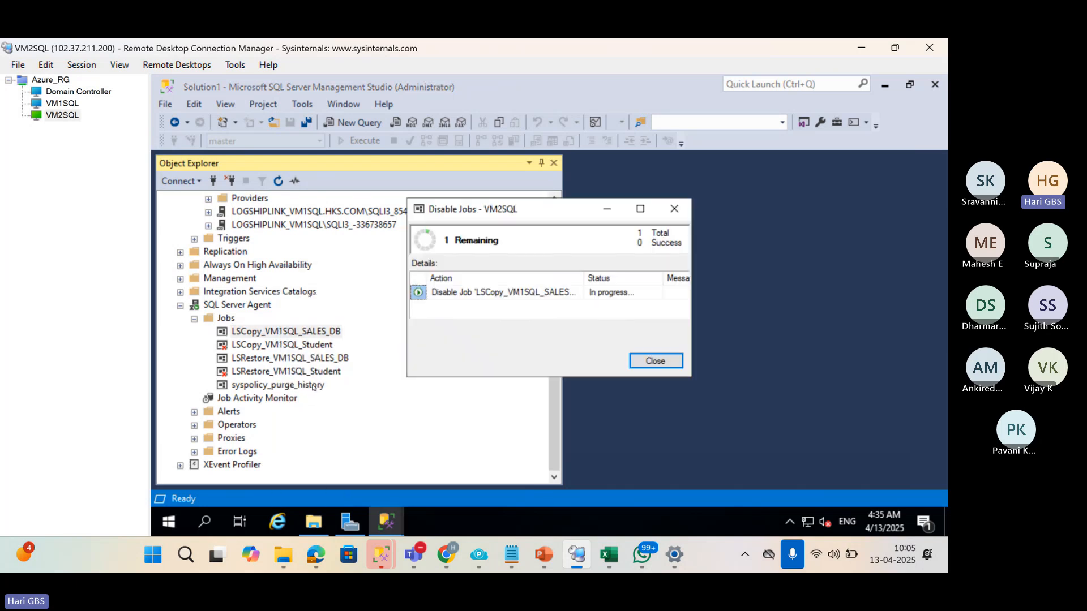
pyautogui.click(656, 360)
# Disable the LSRestore_VM1SQL_SALES_DB job as well.
pyautogui.click(296, 359)
pyautogui.rightClick(297, 359)
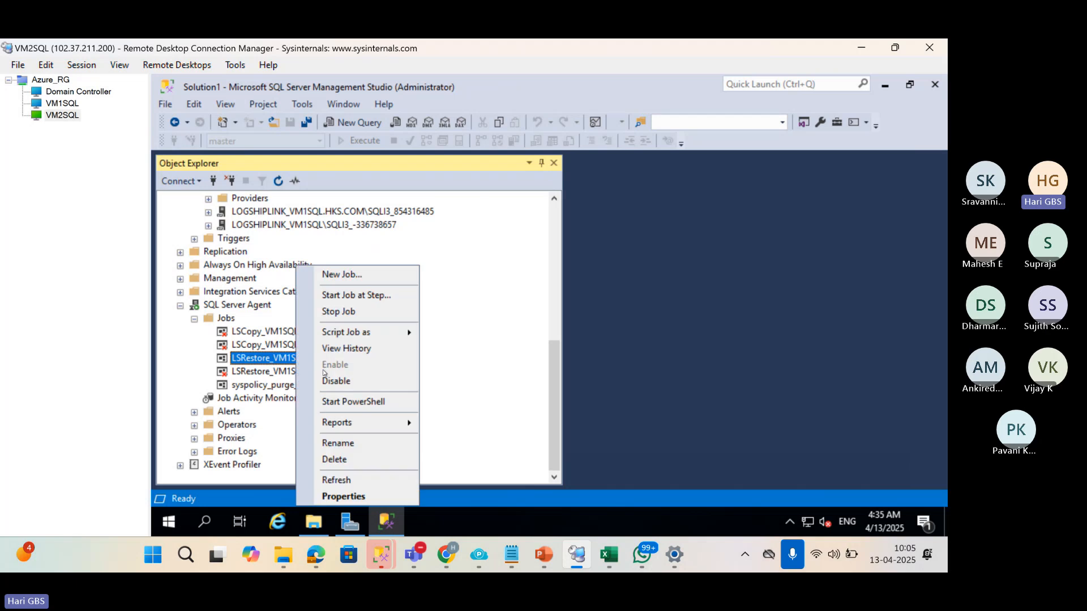
pyautogui.click(360, 383)
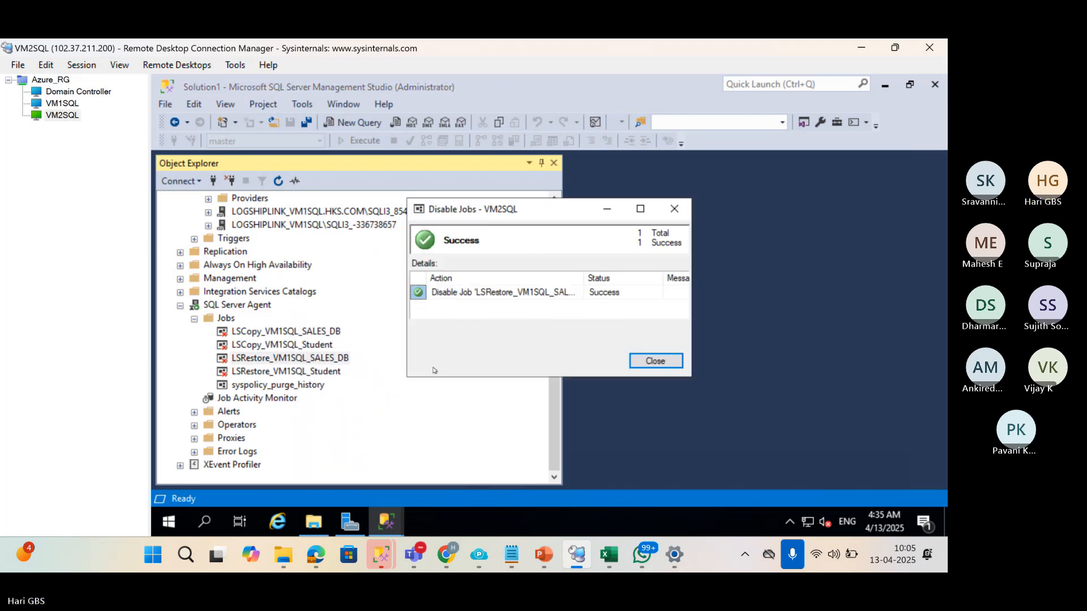
pyautogui.click(663, 360)
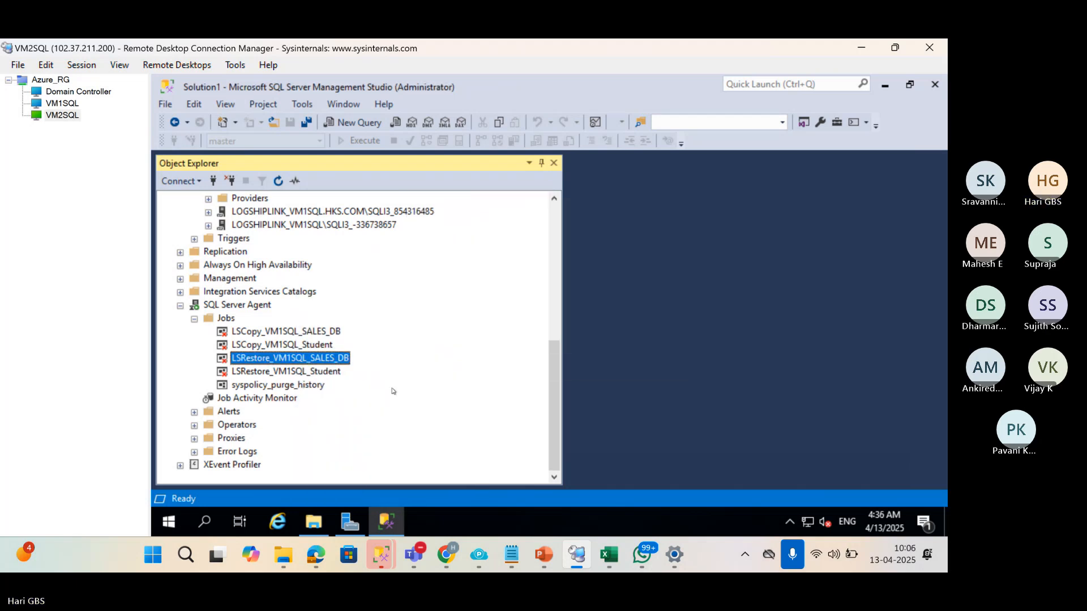
pyautogui.scroll(6, 368, 422)
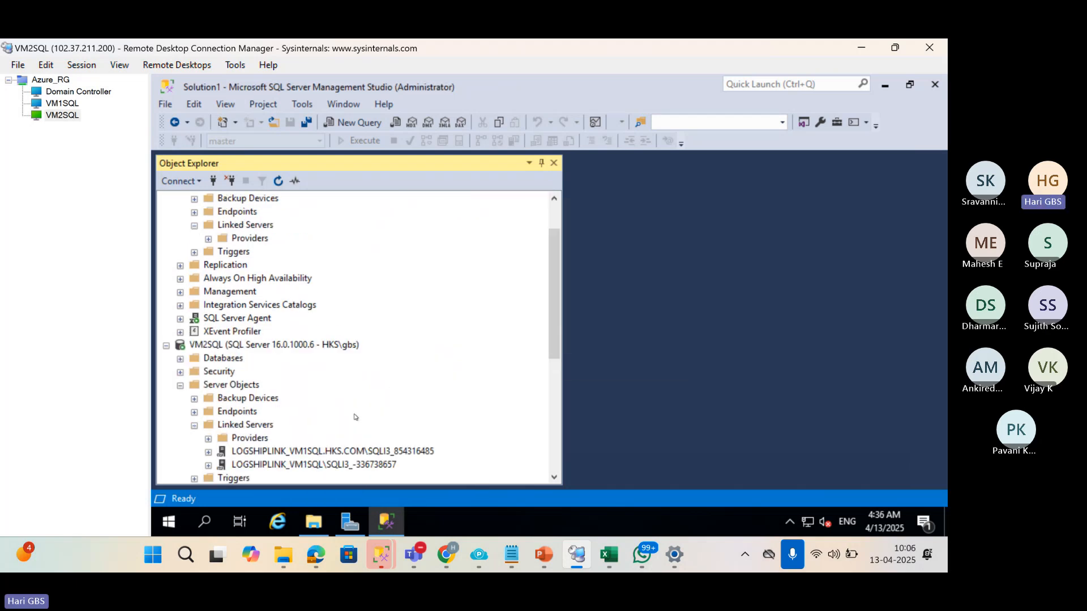
# Switch to the VM1SQL session and expand its SQL Server Agent Jobs folder.
pyautogui.click(61, 103)
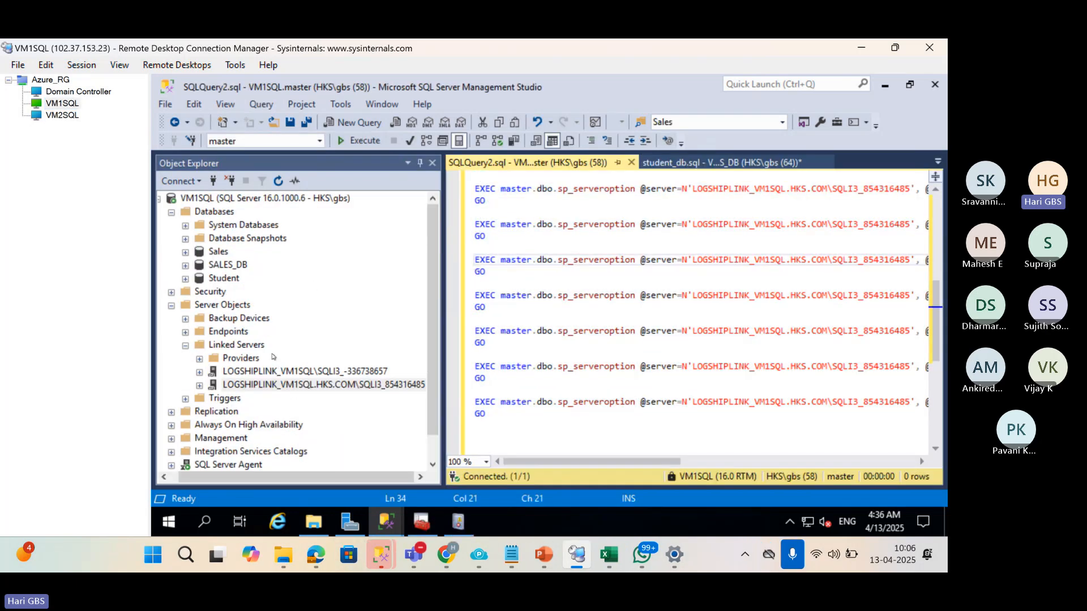
pyautogui.scroll(-1, 273, 357)
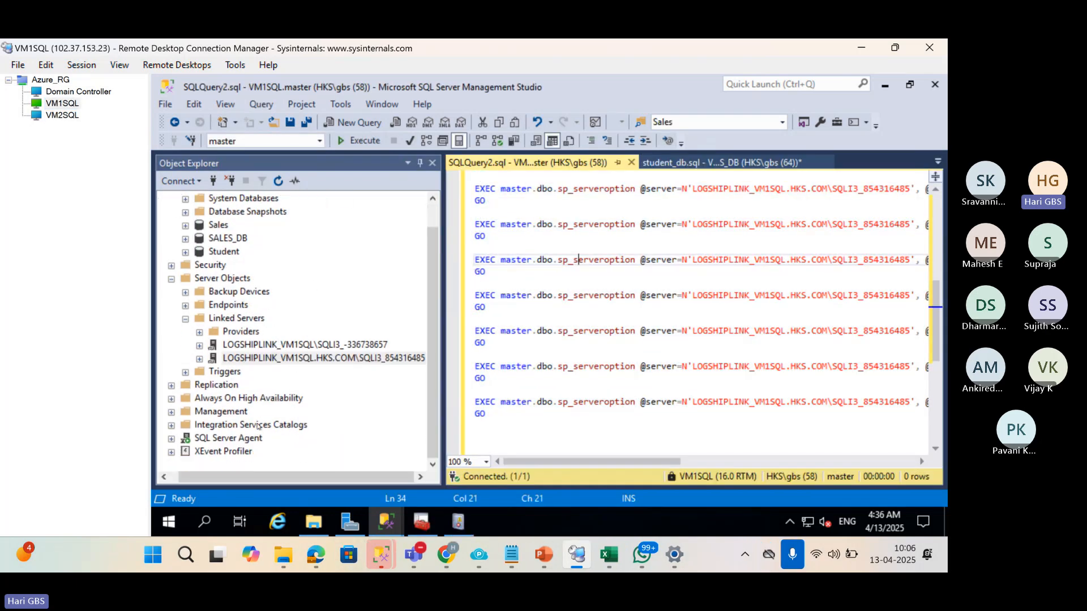
pyautogui.click(171, 451)
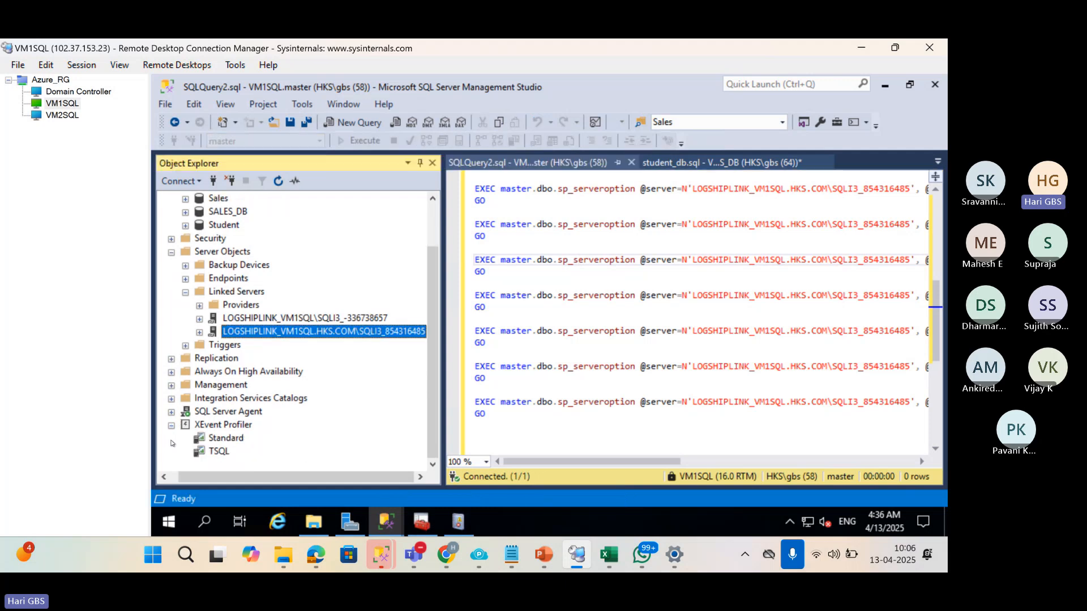
pyautogui.click(172, 413)
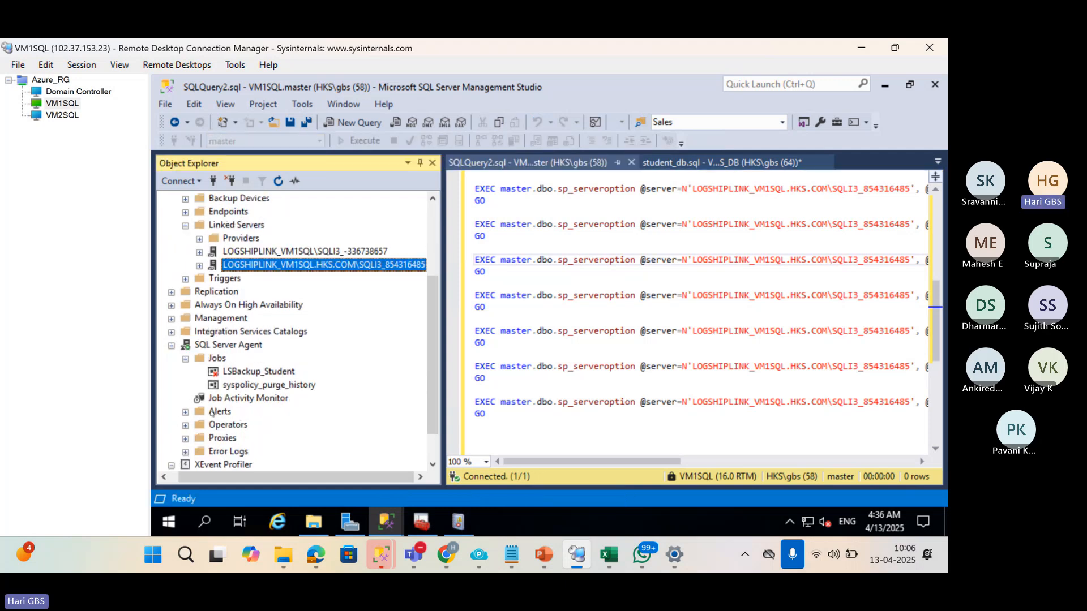
pyautogui.click(214, 346)
pyautogui.click(217, 359)
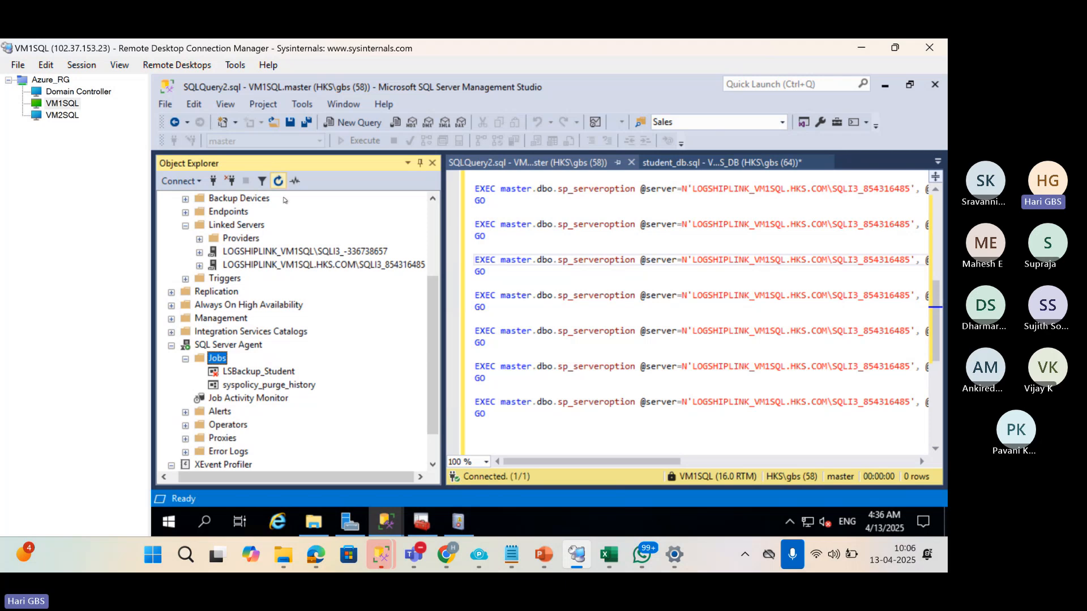
# Disable the LSBackup_SALES_DB backup job on VM1SQL.
pyautogui.rightClick(270, 374)
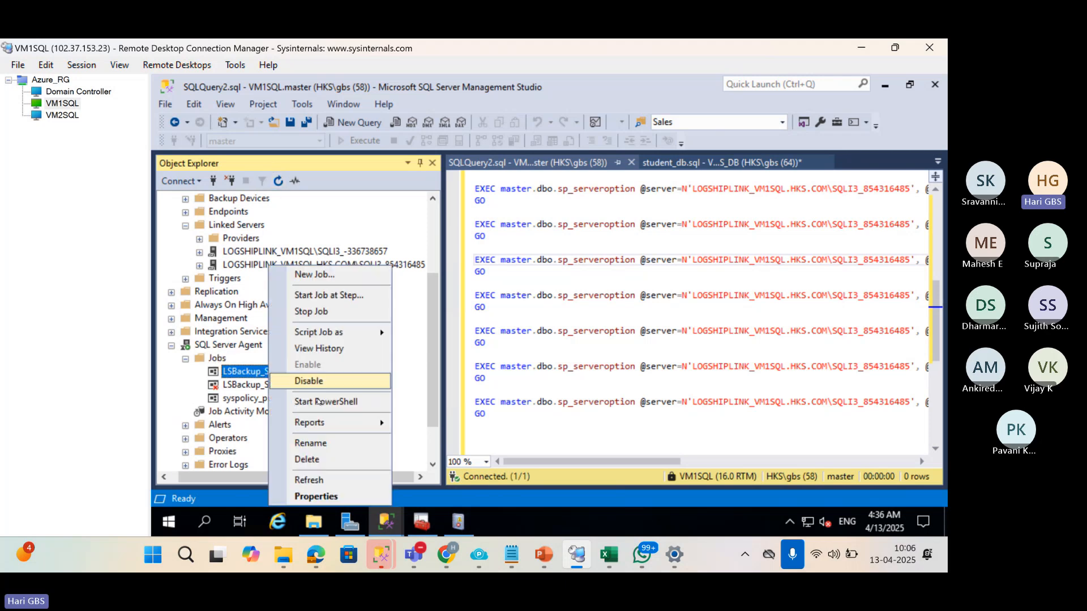
pyautogui.click(352, 382)
pyautogui.click(656, 360)
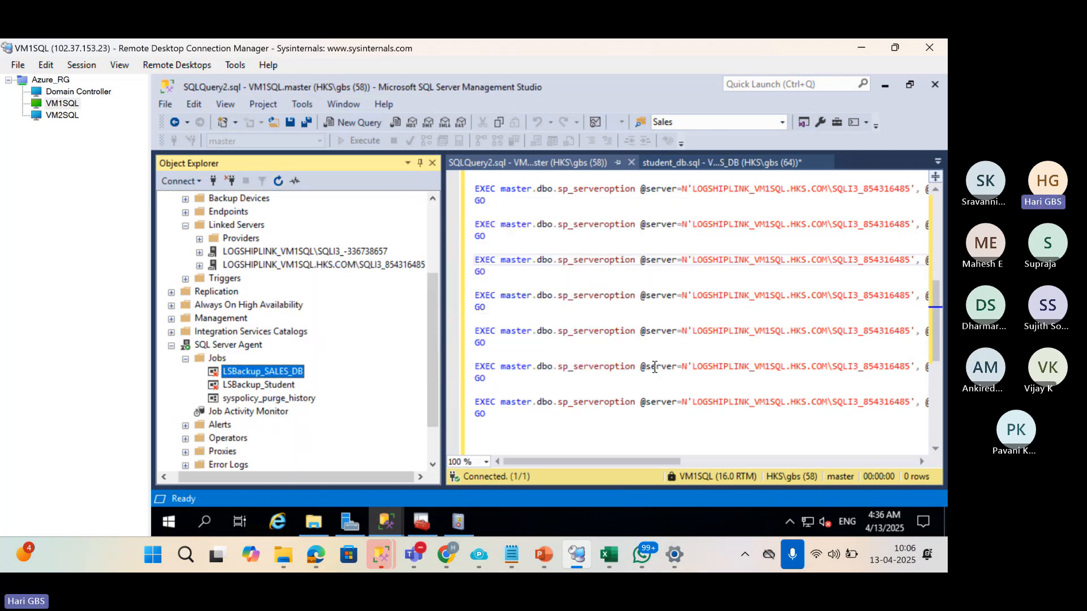
pyautogui.click(610, 375)
pyautogui.scroll(5, 610, 375)
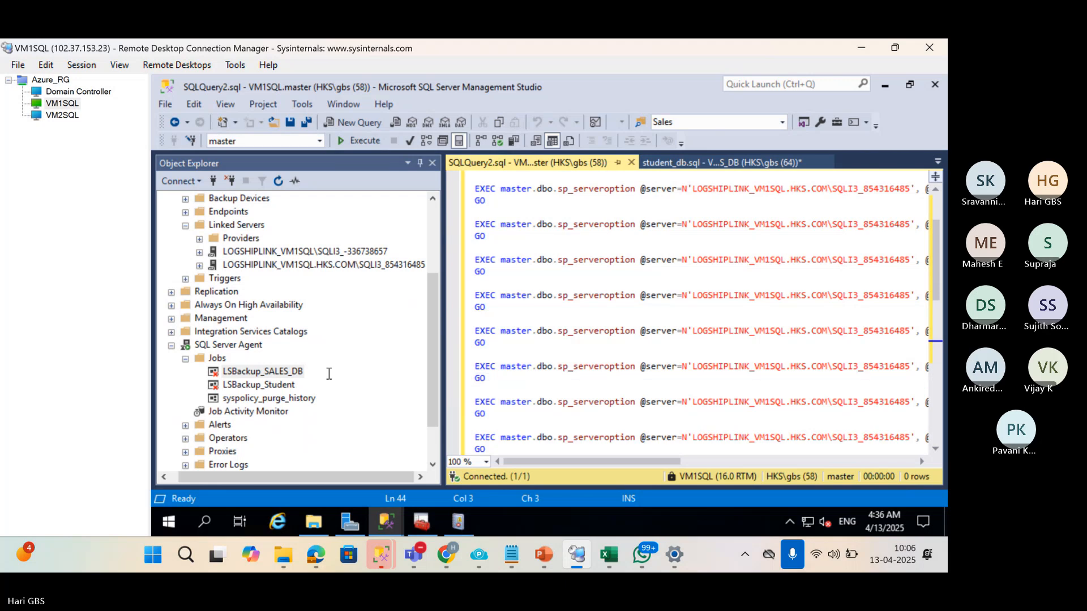
pyautogui.scroll(3, 230, 308)
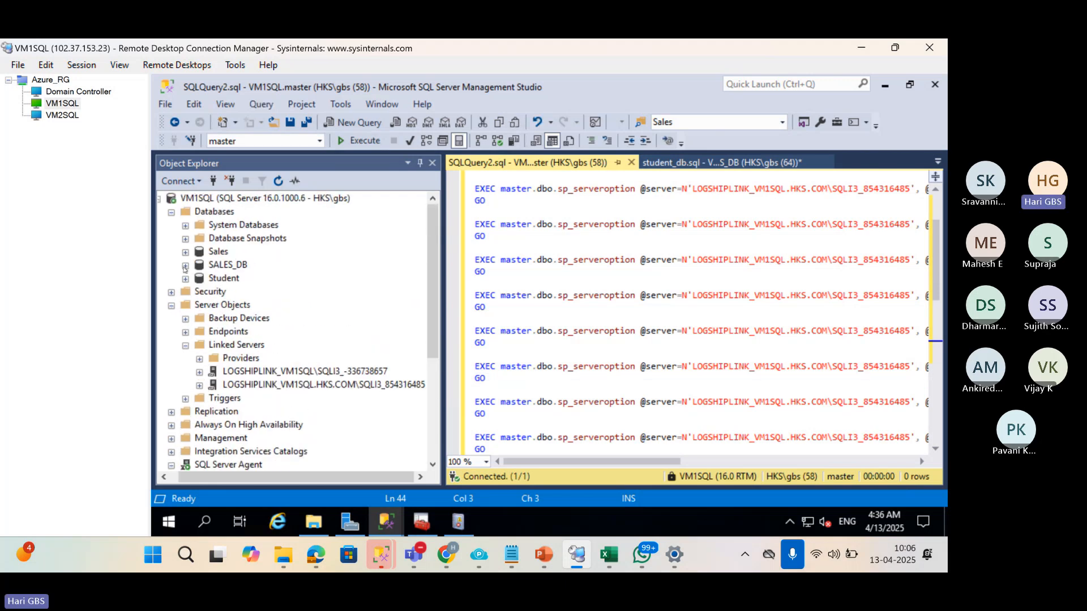
# Open a new query window on the SALES_DB database.
pyautogui.click(186, 266)
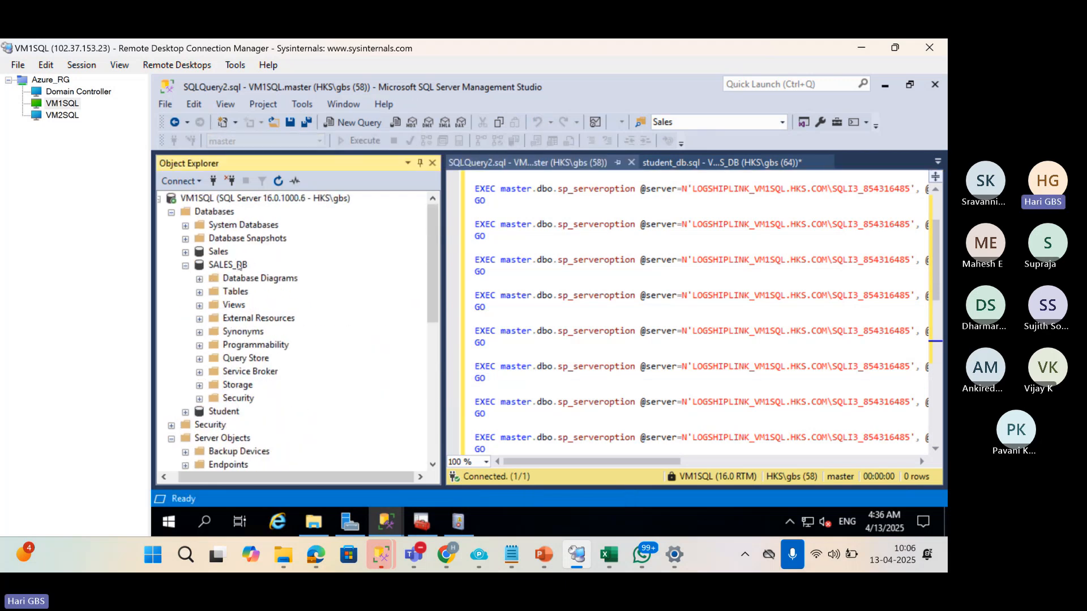
pyautogui.click(238, 266)
pyautogui.hotkey('ctrl', 'n')
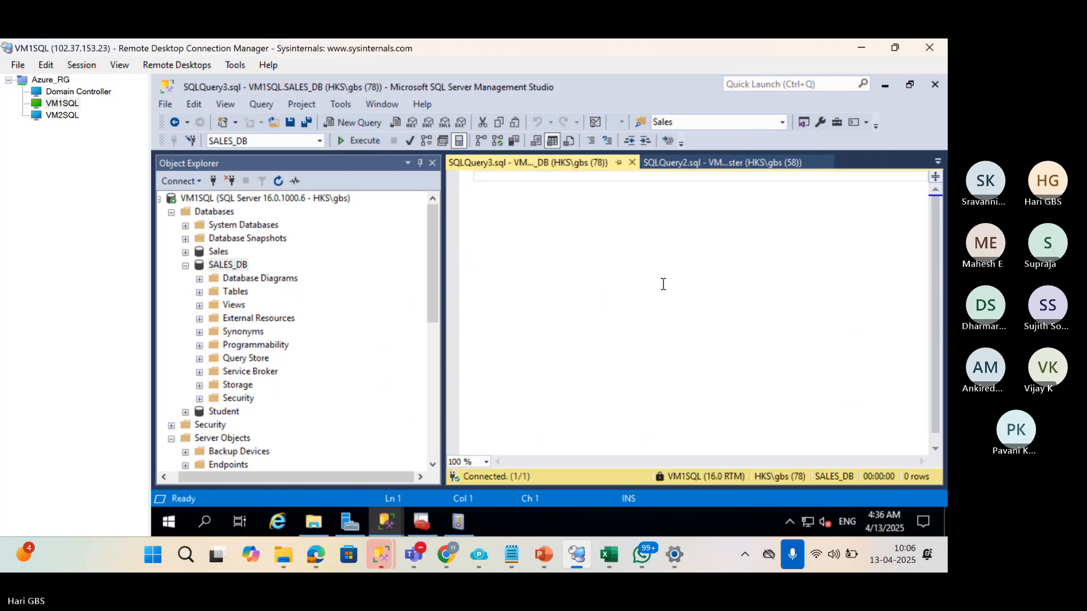
pyautogui.press('Return')
pyautogui.press('Return')
# Write the query INSERT INTO Customers SELECT * FROM CUSTOMERS.
pyautogui.write('INSERT INT')
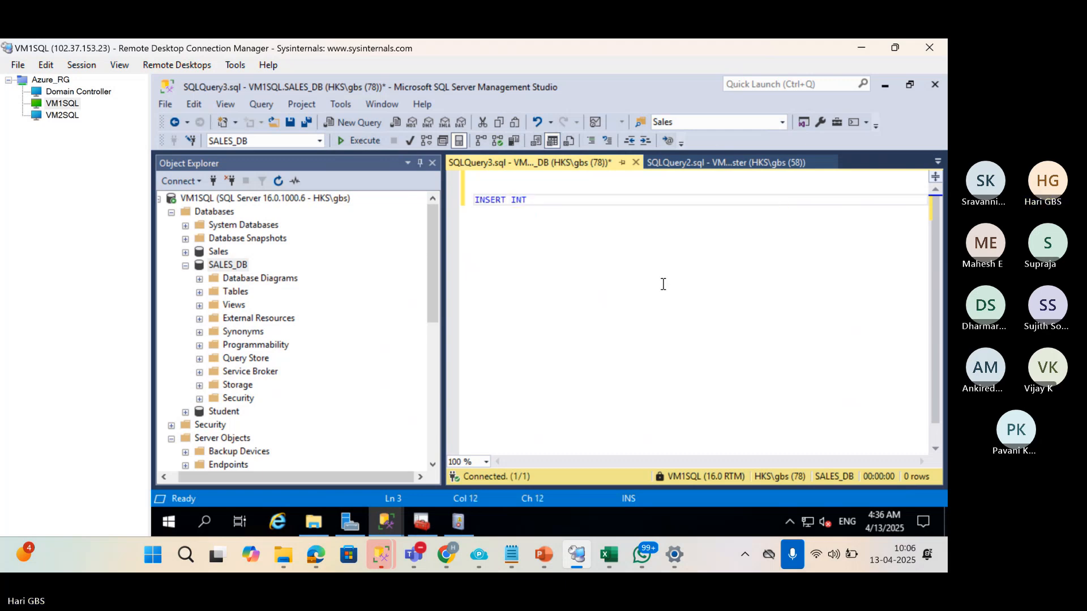
pyautogui.press('BackSpace')
pyautogui.press('BackSpace')
pyautogui.write('O')
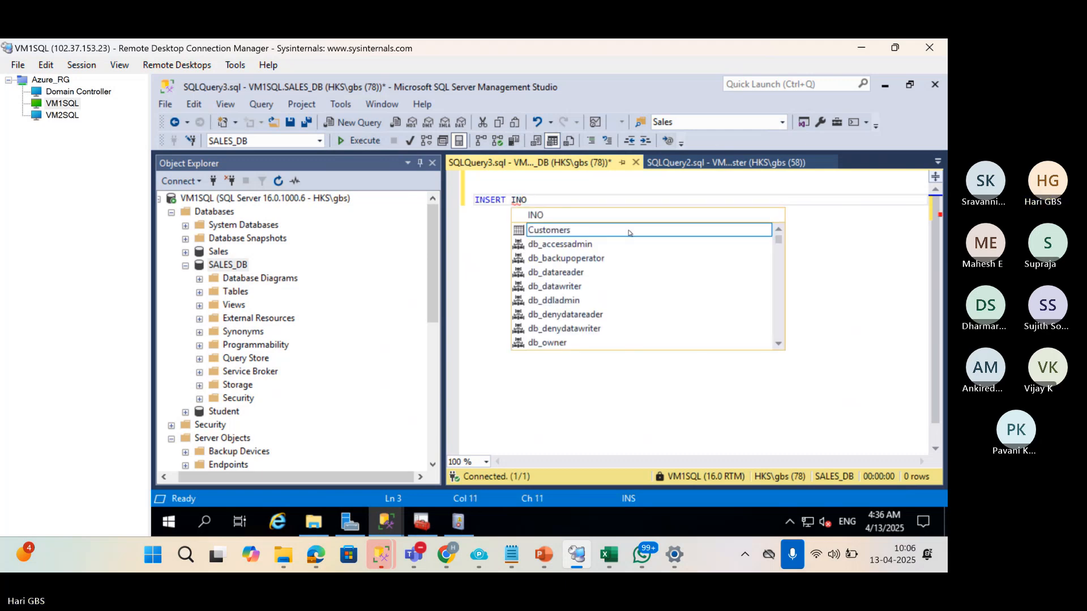
pyautogui.doubleClick(616, 230)
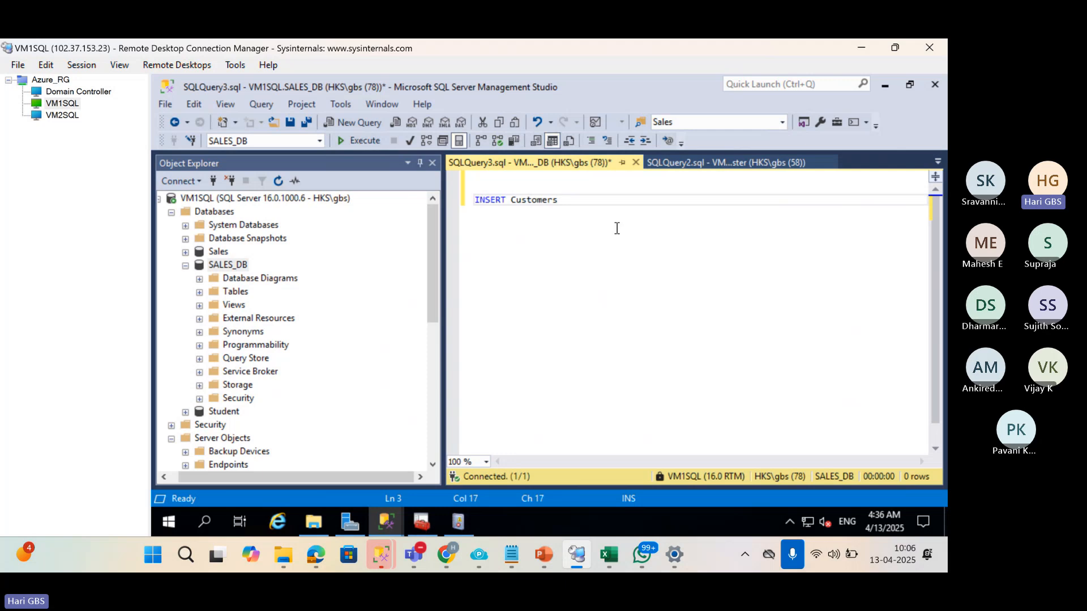
pyautogui.press('Left')
pyautogui.press('Left')
pyautogui.press('Left')
pyautogui.press('Left')
pyautogui.press('Left')
pyautogui.press('Left')
pyautogui.press('Left')
pyautogui.press('Left')
pyautogui.press('Left')
pyautogui.press('Left')
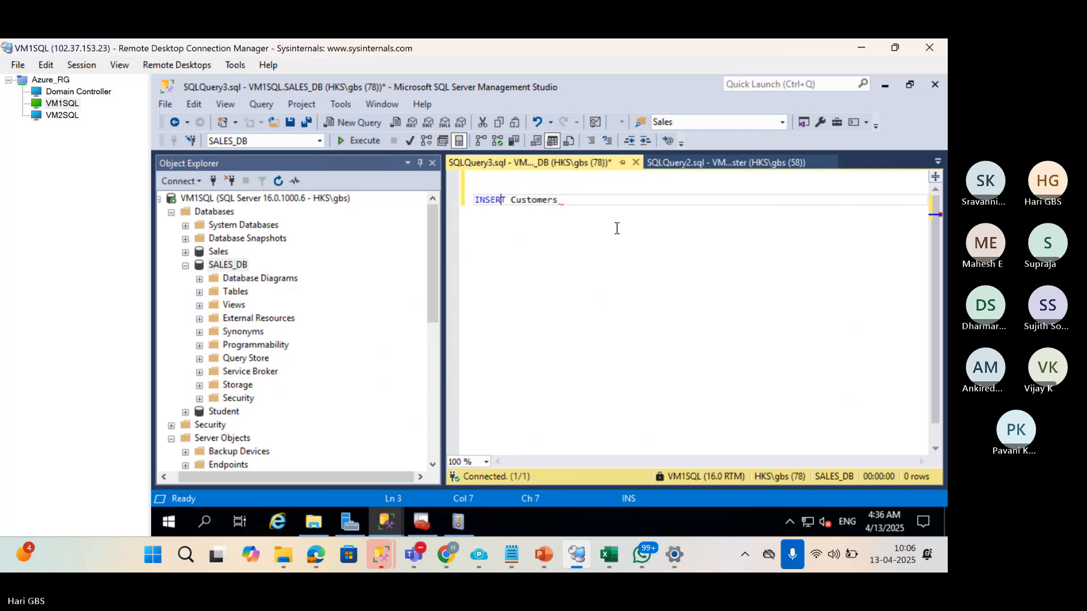
pyautogui.write('INTO')
pyautogui.press('Right')
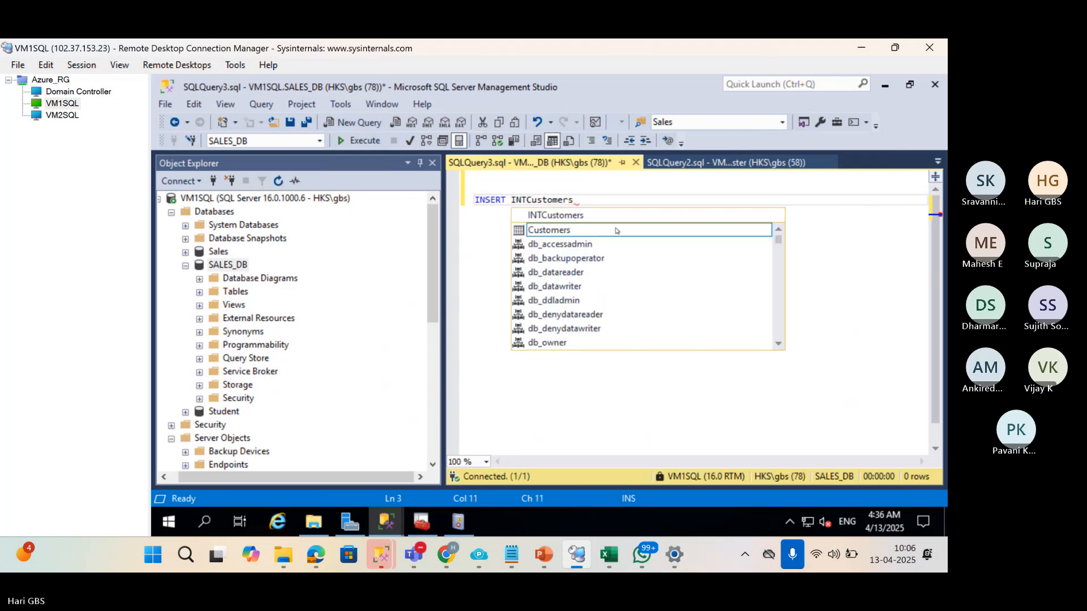
pyautogui.press('Return')
pyautogui.write('SEL')
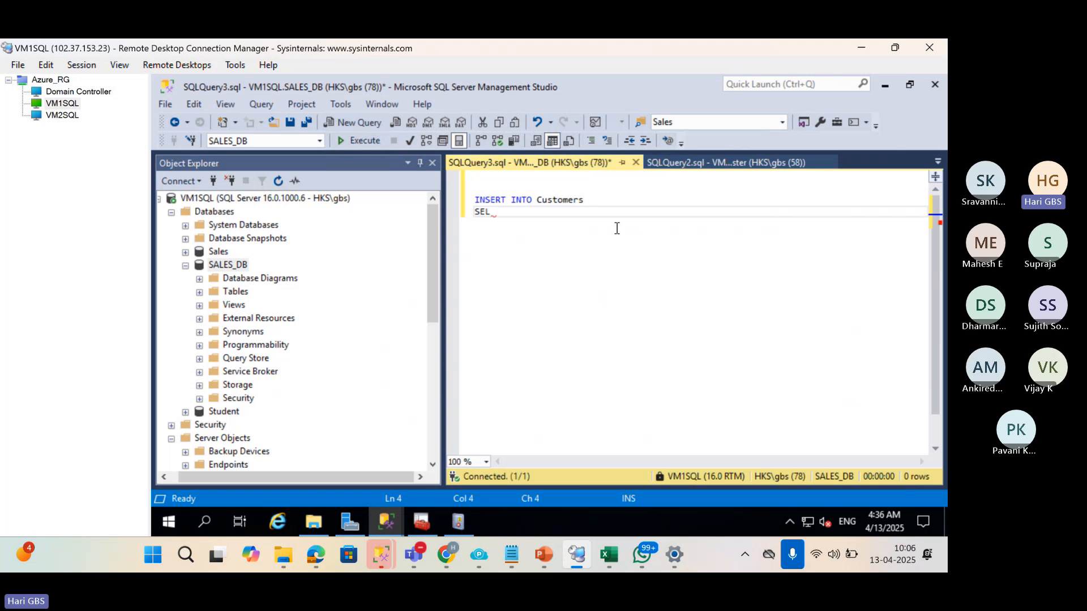
pyautogui.write('ECT * FROM CUSTOMERS')
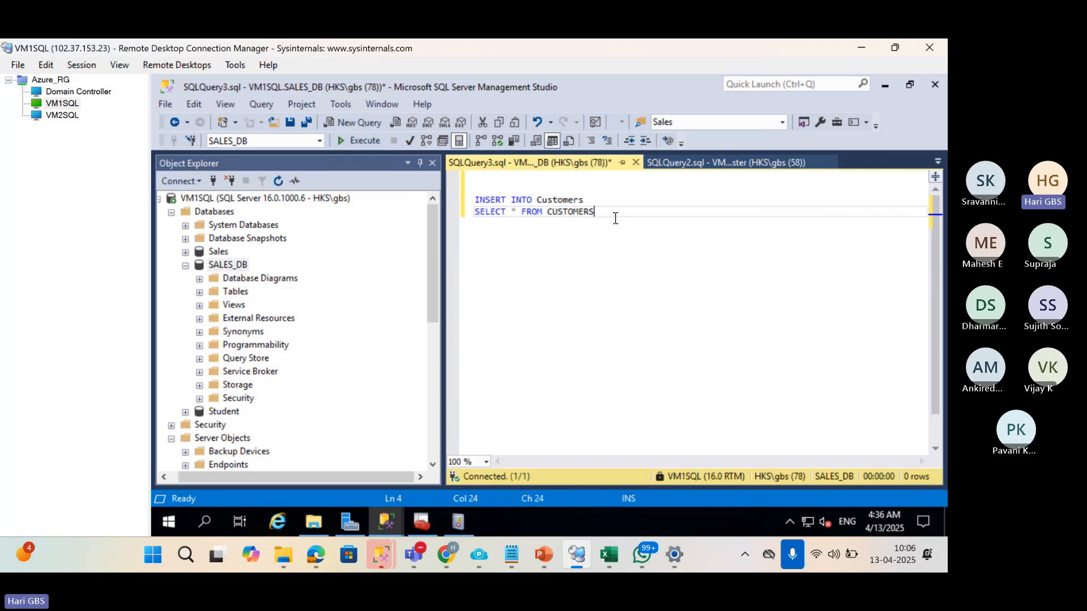
# Run the INSERT query, which fails with a primary key violation.
pyautogui.moveTo(614, 216); pyautogui.dragTo(474, 201)
pyautogui.press('F5')
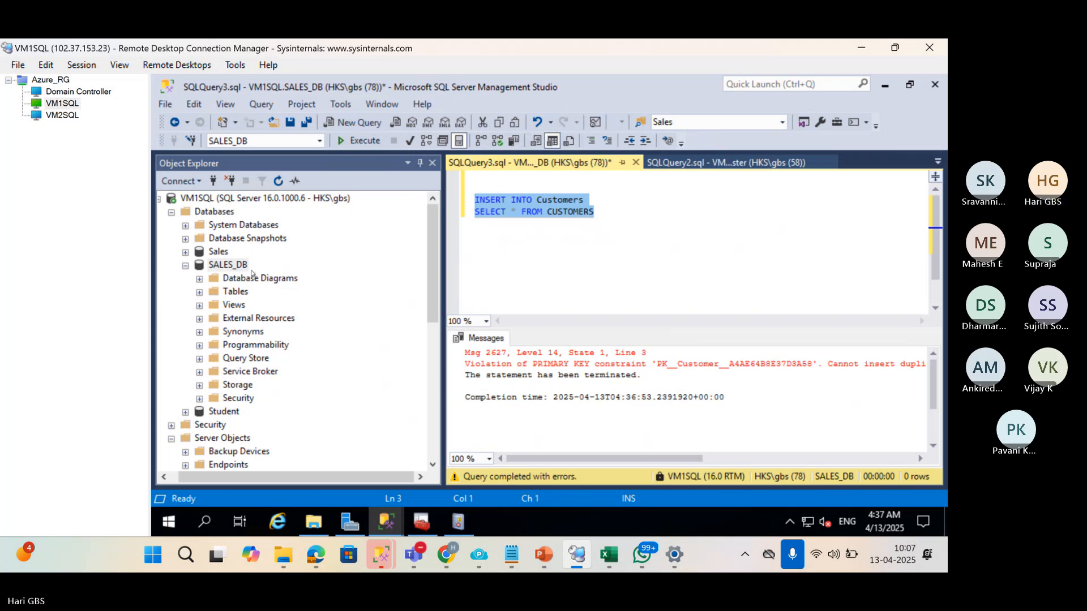
pyautogui.click(200, 293)
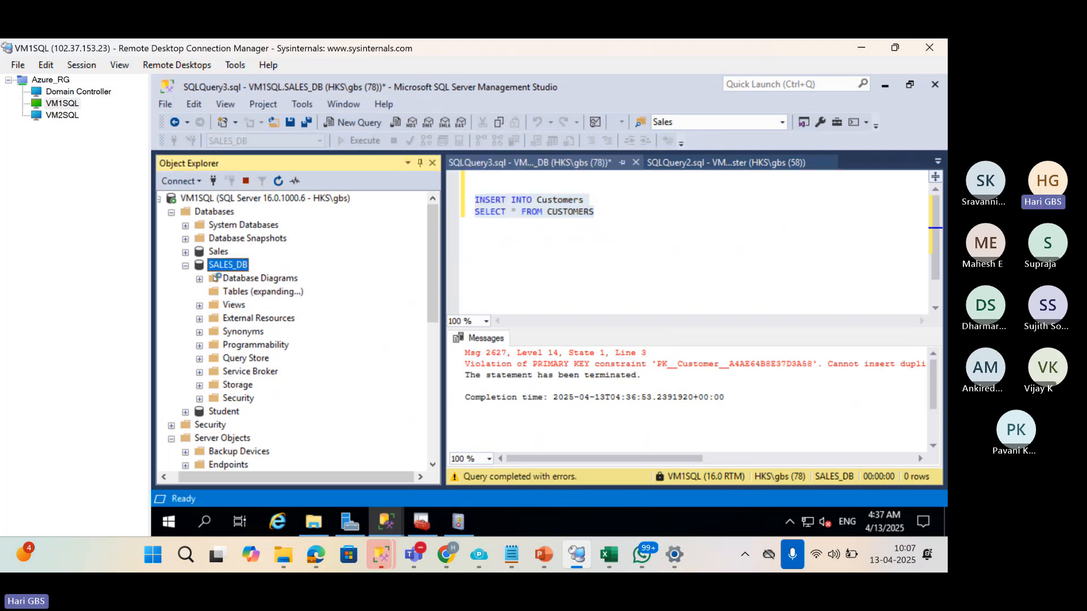
pyautogui.click(186, 265)
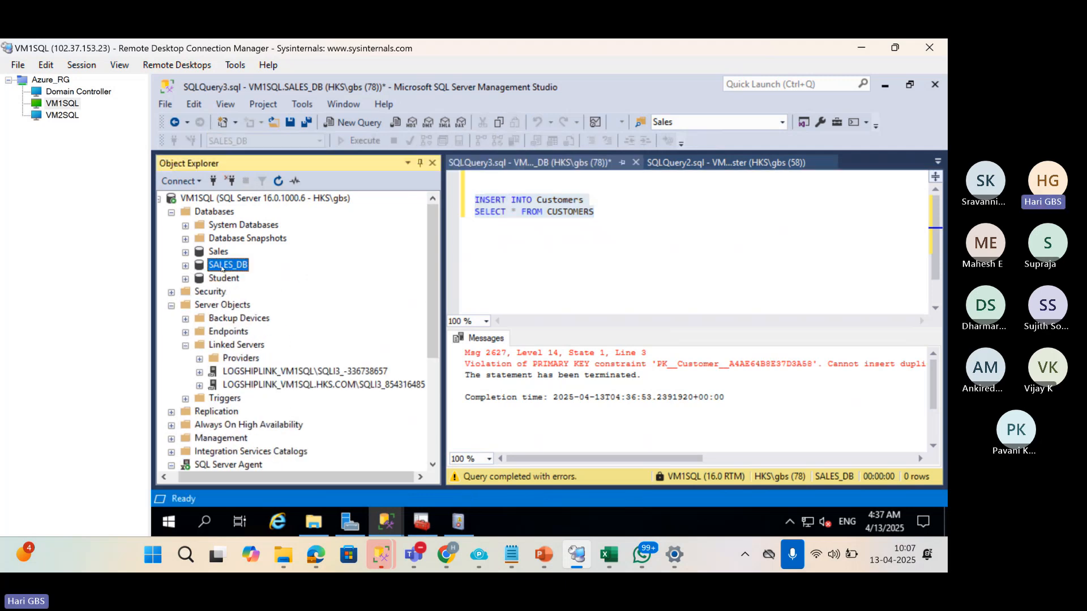
# Start Generate Scripts for SALES_DB and select only the dbo.Customers table.
pyautogui.rightClick(222, 268)
pyautogui.moveTo(337, 304)
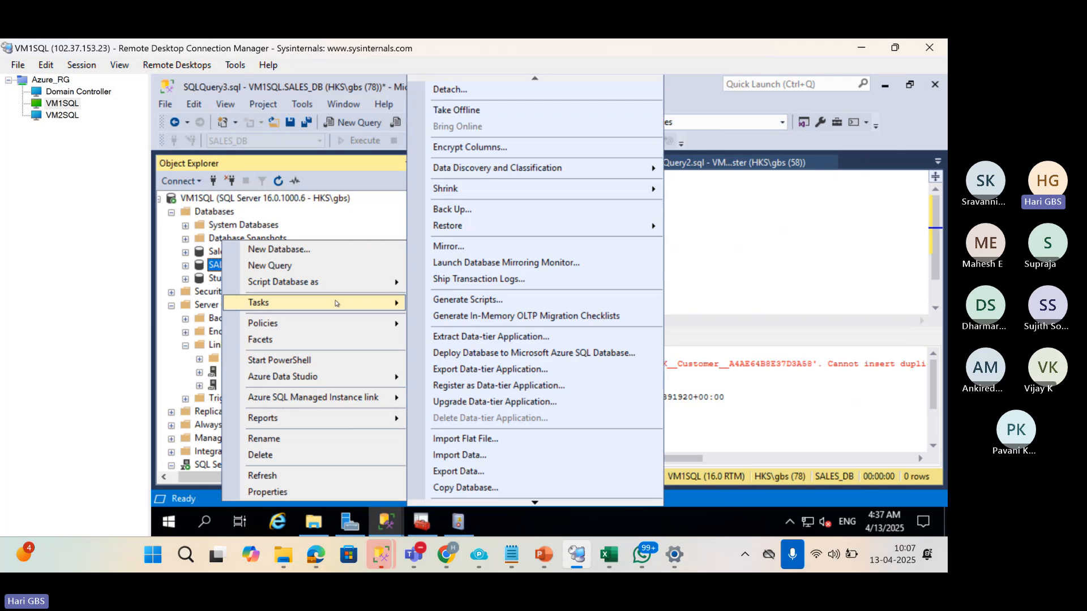
pyautogui.click(452, 306)
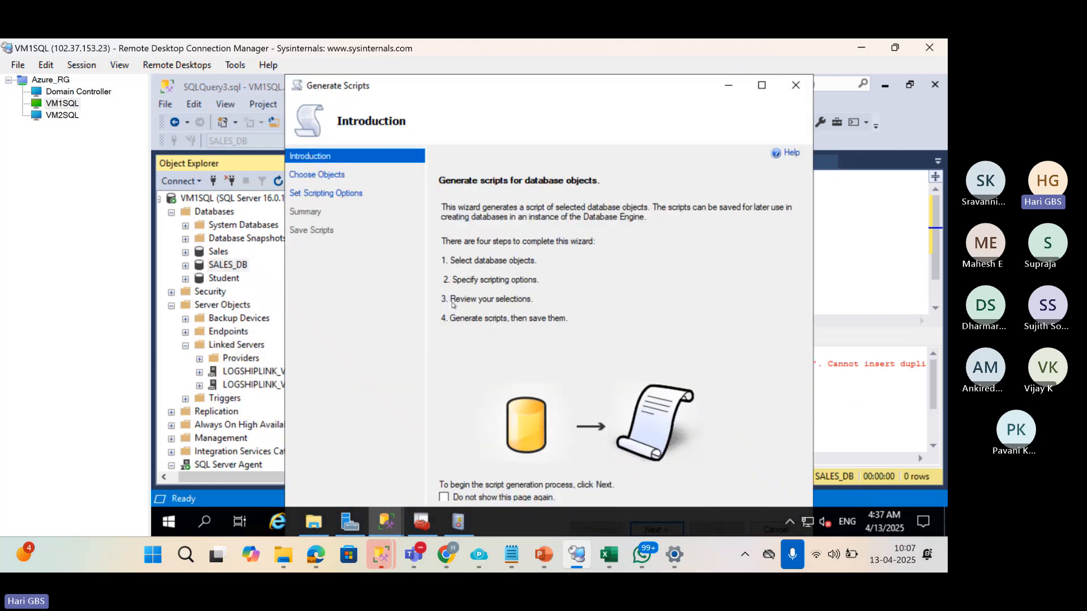
pyautogui.click(763, 86)
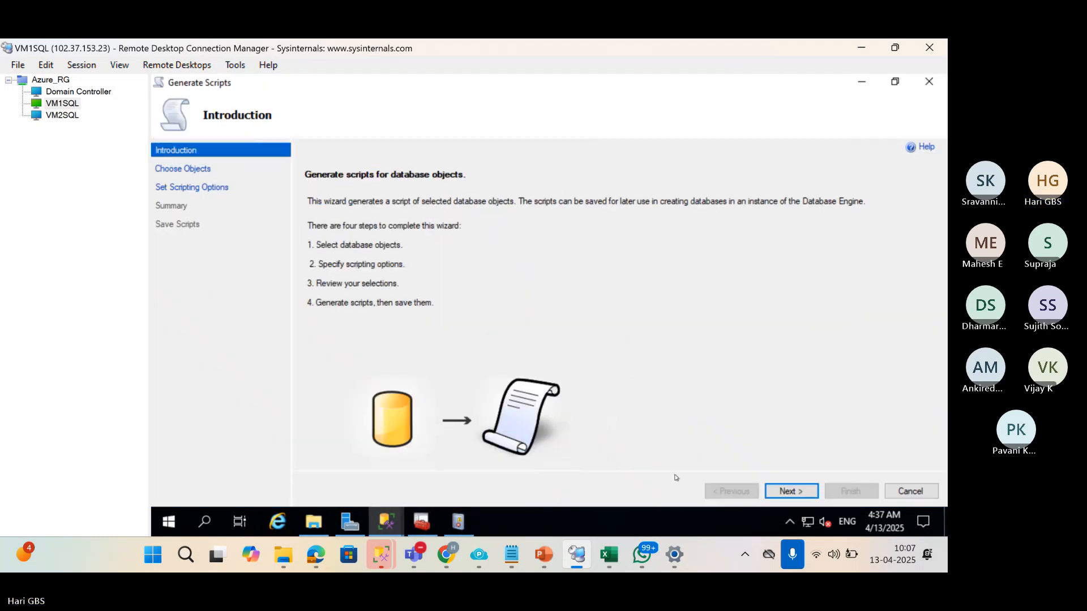
pyautogui.click(787, 492)
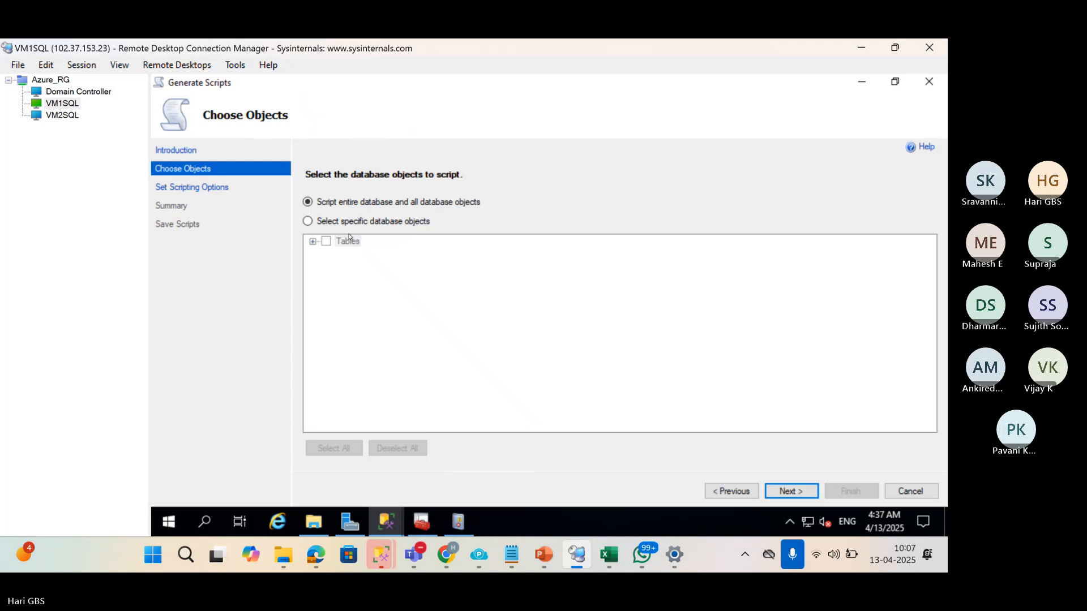
pyautogui.click(307, 221)
pyautogui.click(313, 241)
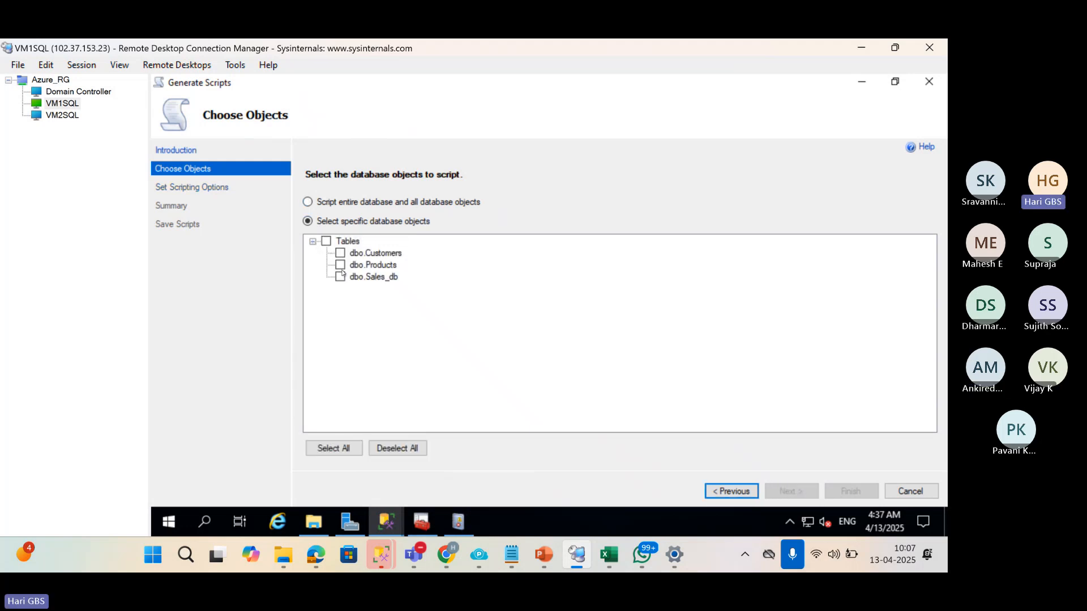
pyautogui.click(341, 253)
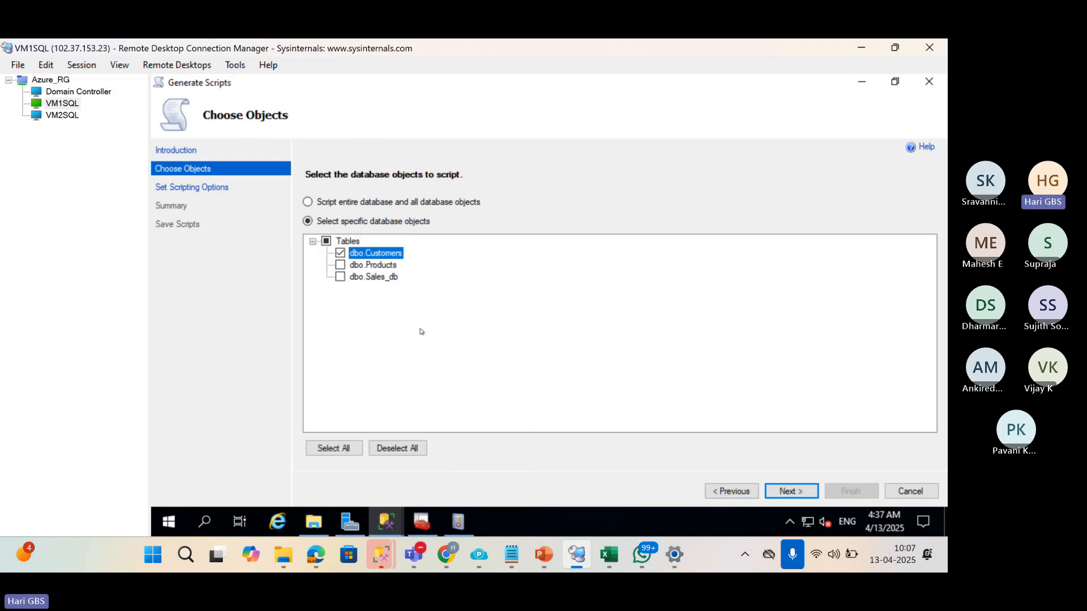
pyautogui.click(768, 488)
# Save the output to script1.sql with Types of data to script set to Schema and data.
pyautogui.click(312, 256)
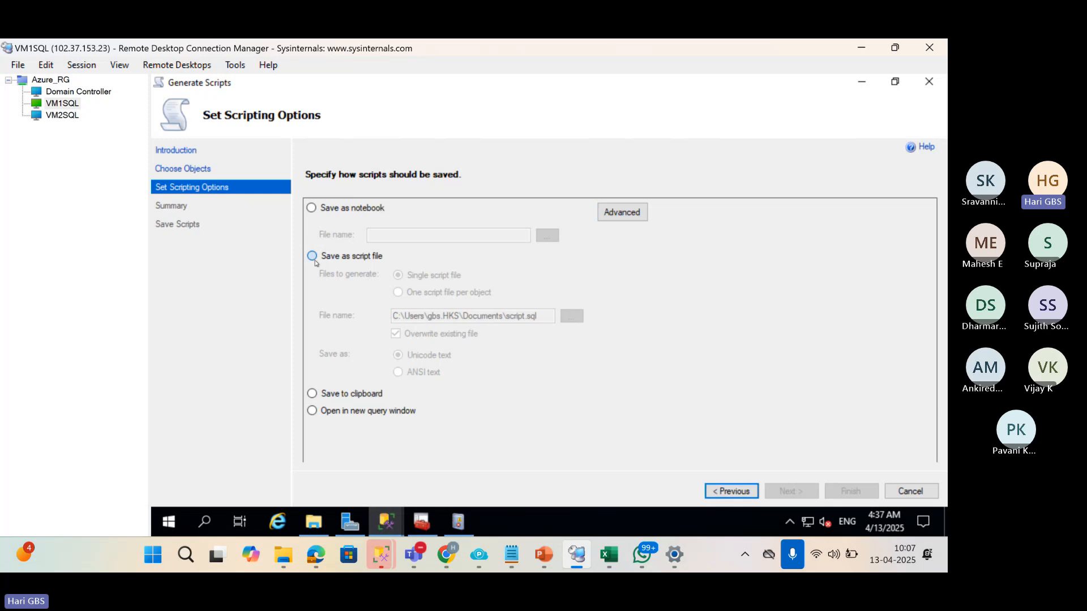
pyautogui.click(524, 317)
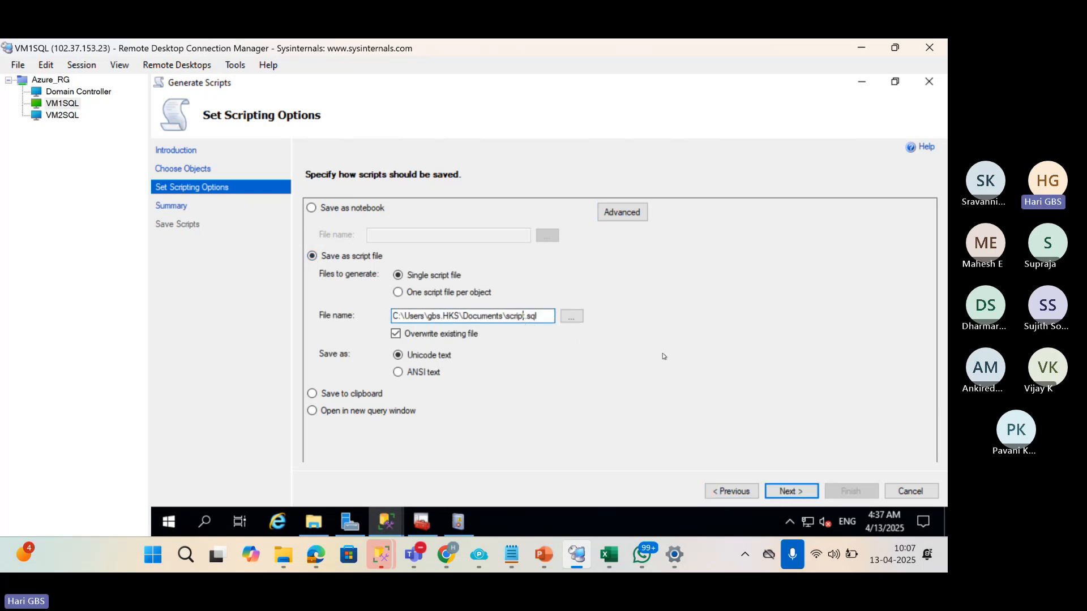
pyautogui.write('1')
pyautogui.click(637, 222)
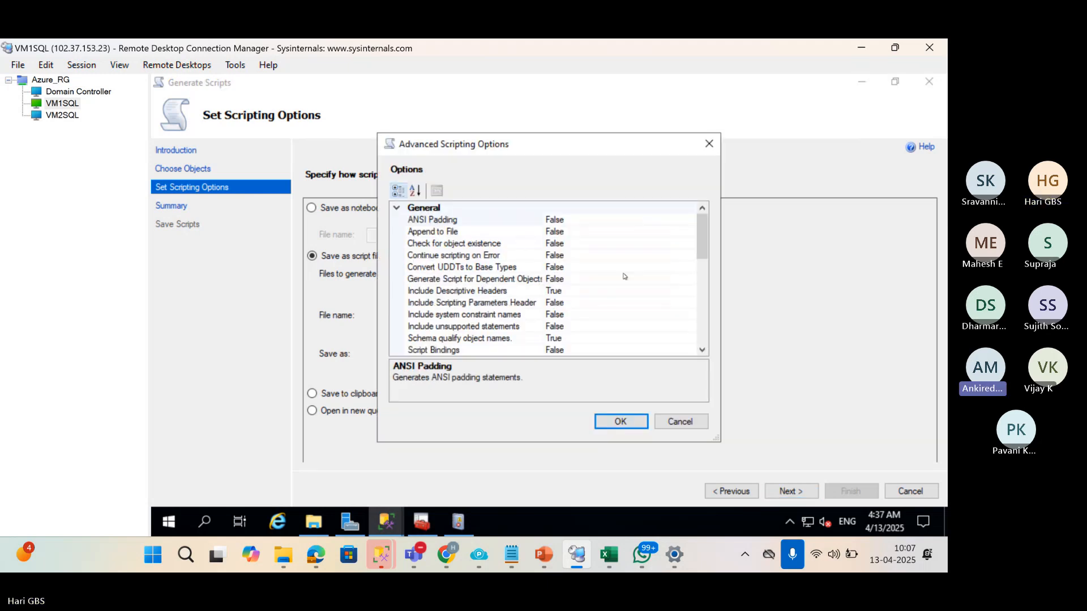
pyautogui.scroll(-4, 625, 275)
pyautogui.scroll(-2, 620, 324)
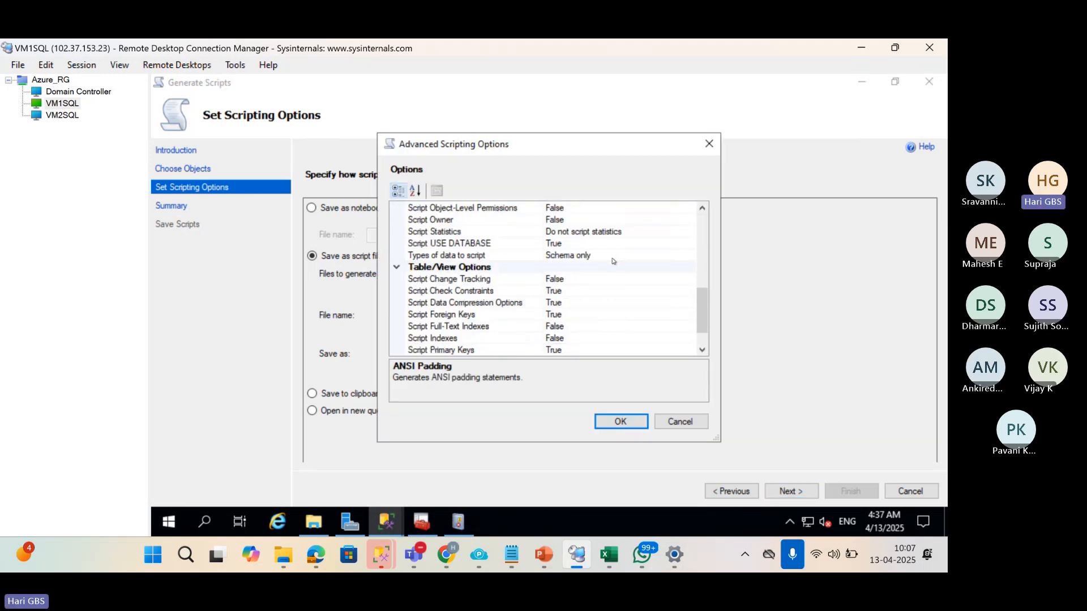
pyautogui.click(614, 255)
pyautogui.click(690, 257)
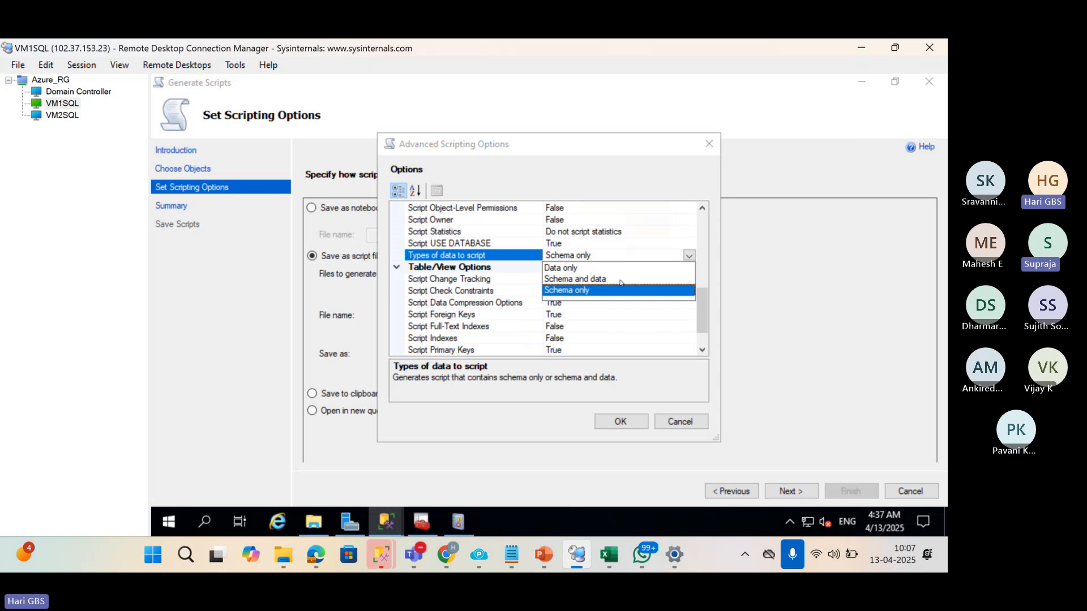
pyautogui.click(636, 279)
pyautogui.click(620, 422)
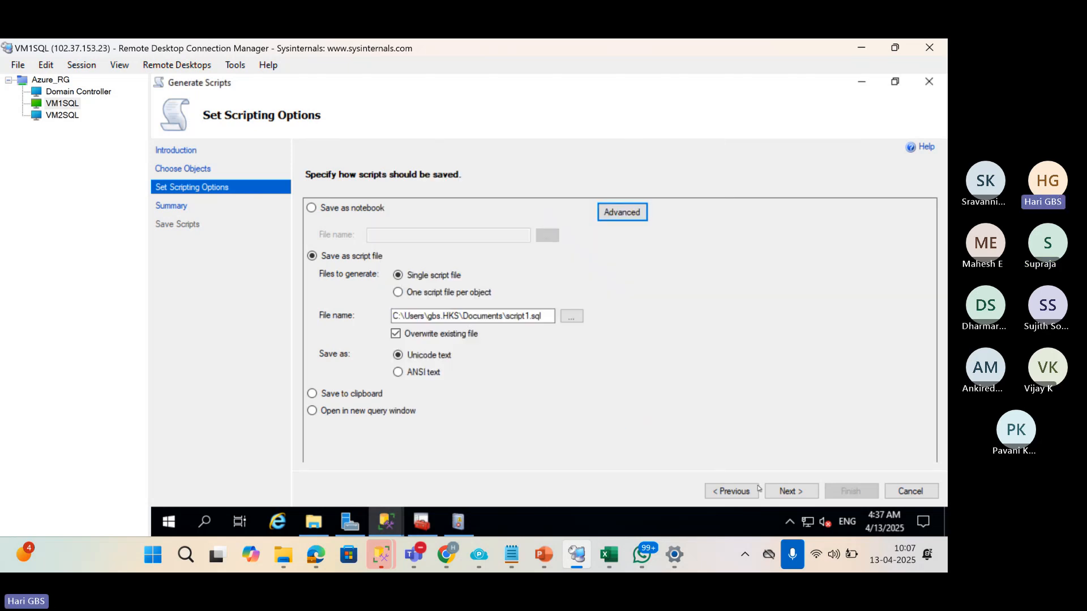
# Finish generating script1.sql, then bring the Windows (C:) Explorer window forward.
pyautogui.click(793, 493)
pyautogui.click(793, 492)
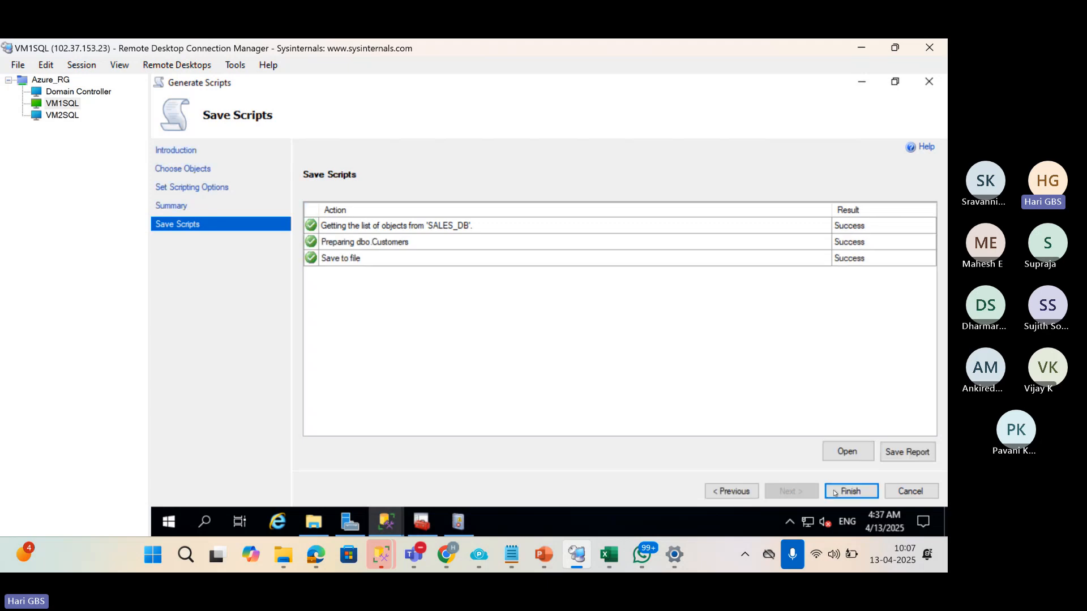
pyautogui.click(851, 492)
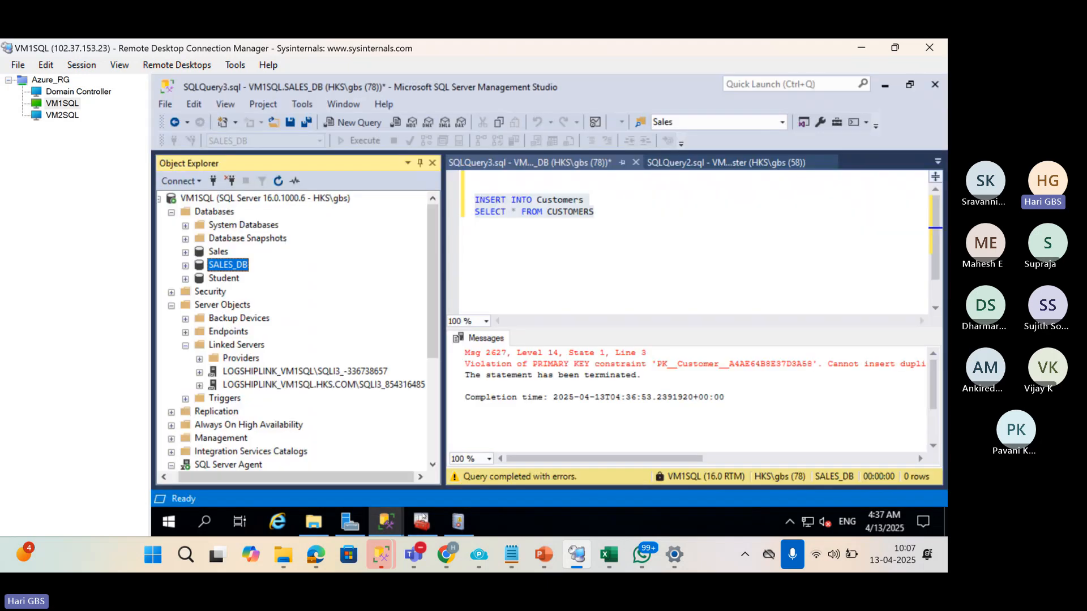
pyautogui.moveTo(313, 532)
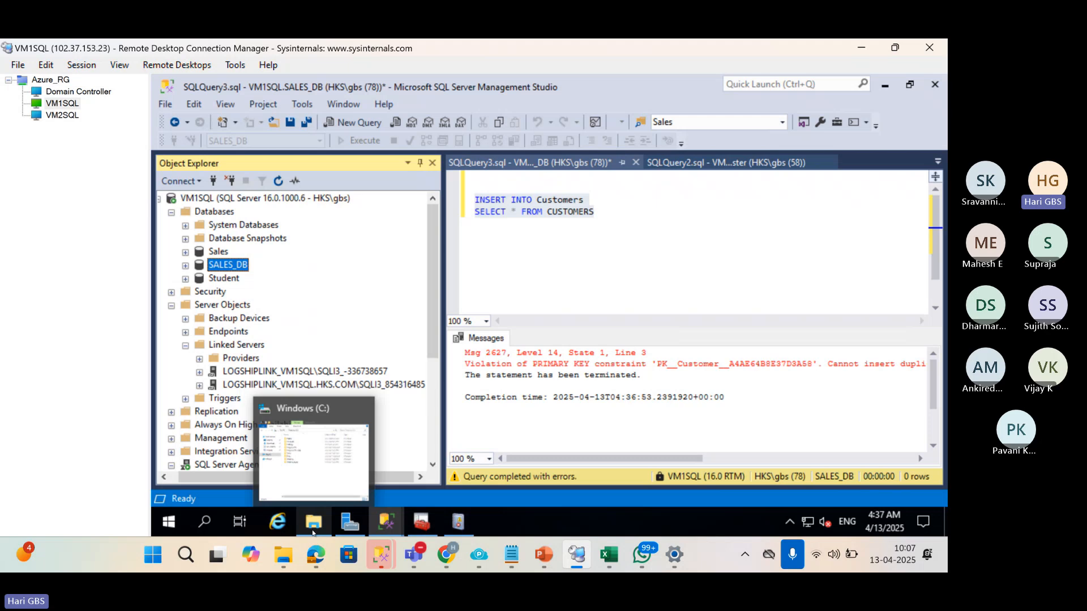
pyautogui.click(315, 459)
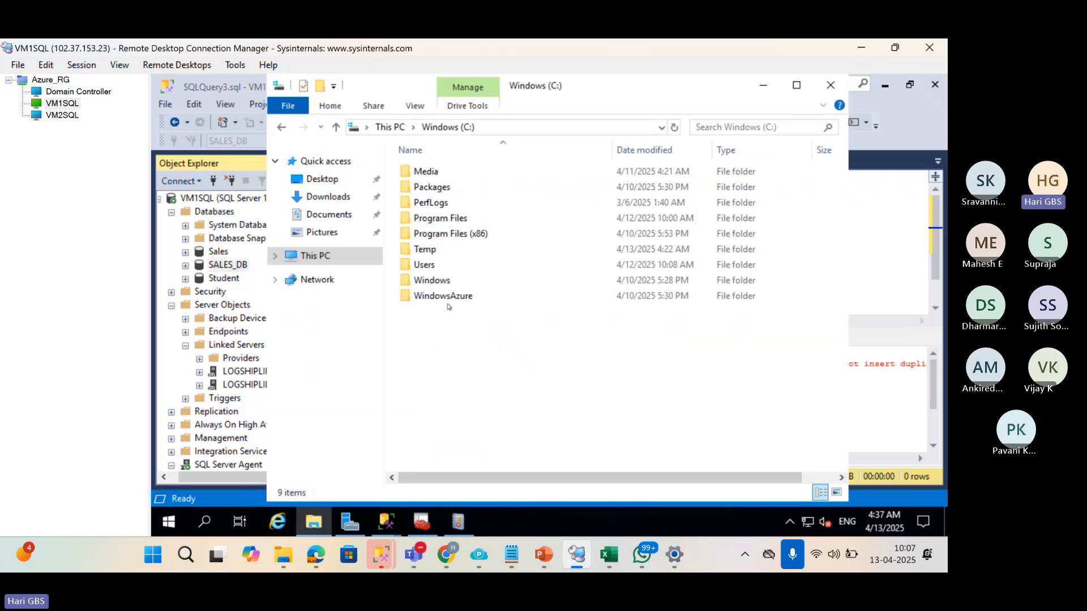
# Open C:\Temp, then return to the SQLQuery9 Student query window.
pyautogui.doubleClick(426, 250)
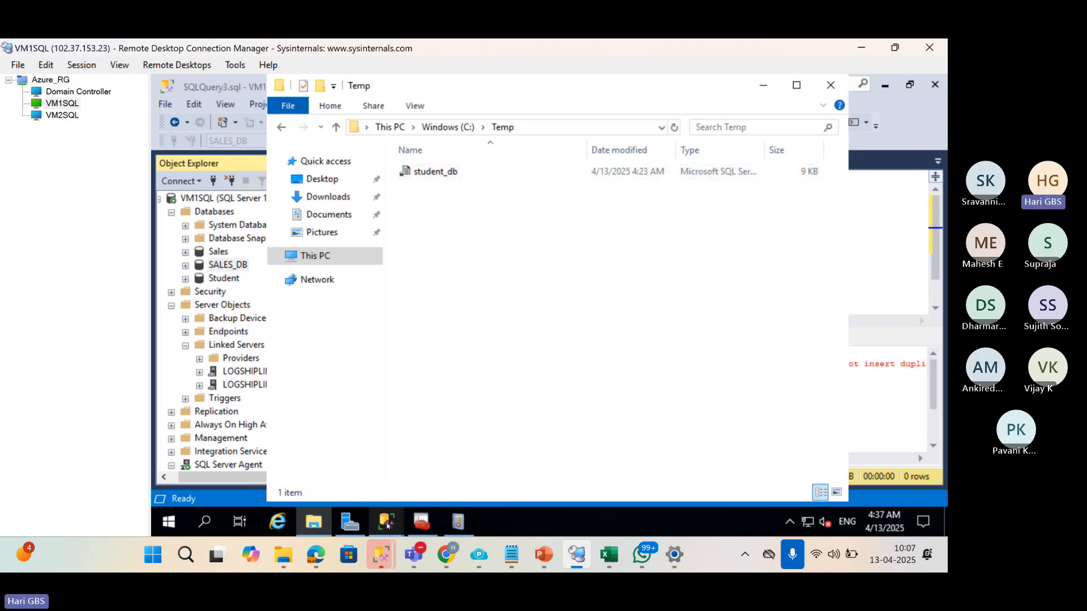
pyautogui.moveTo(388, 524)
pyautogui.click(343, 465)
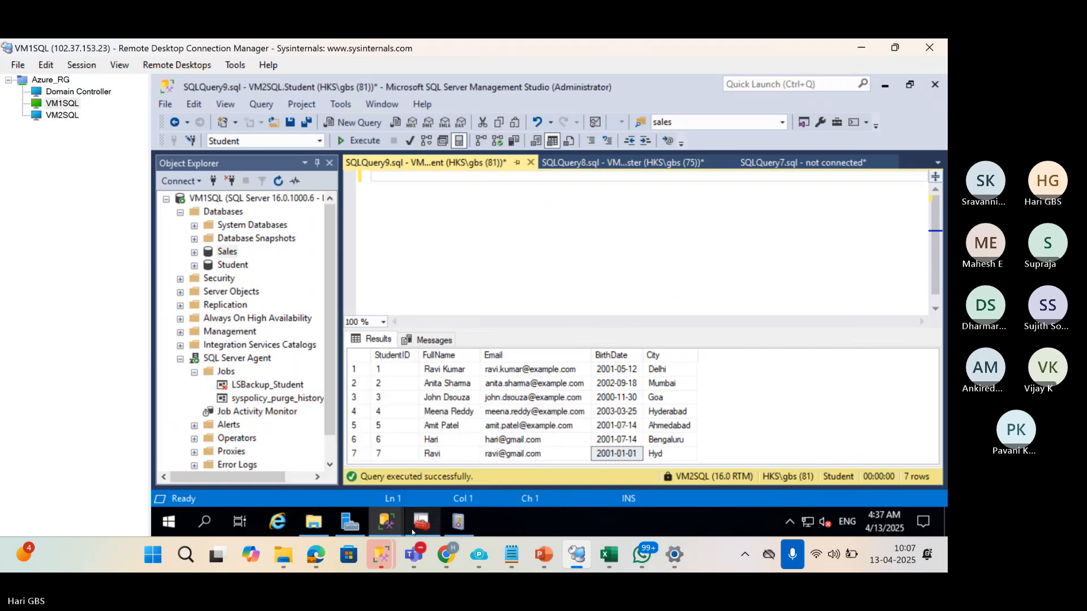
# Return briefly to the SALES_DB SQLQuery3 window, then switch to the ChatGPT browser window.
pyautogui.moveTo(387, 522)
pyautogui.click(318, 453)
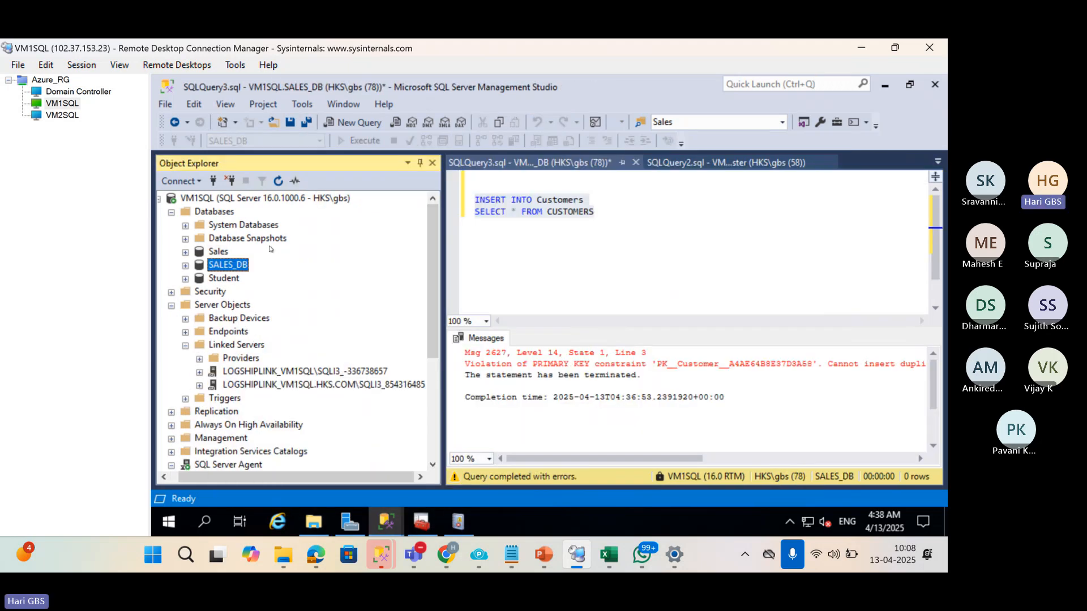
pyautogui.rightClick(233, 266)
pyautogui.moveTo(343, 303)
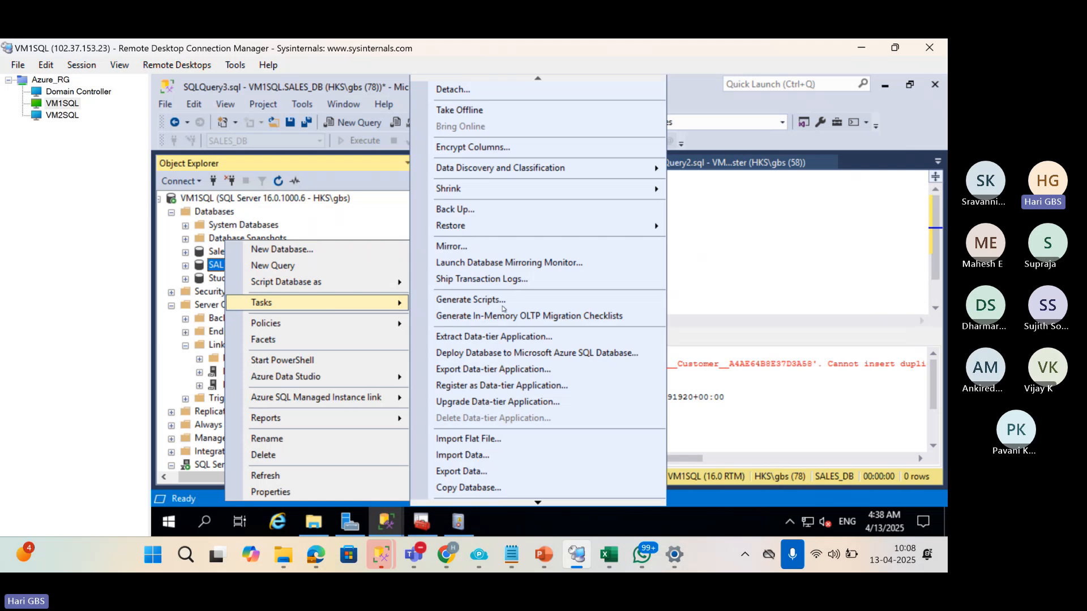
pyautogui.click(530, 308)
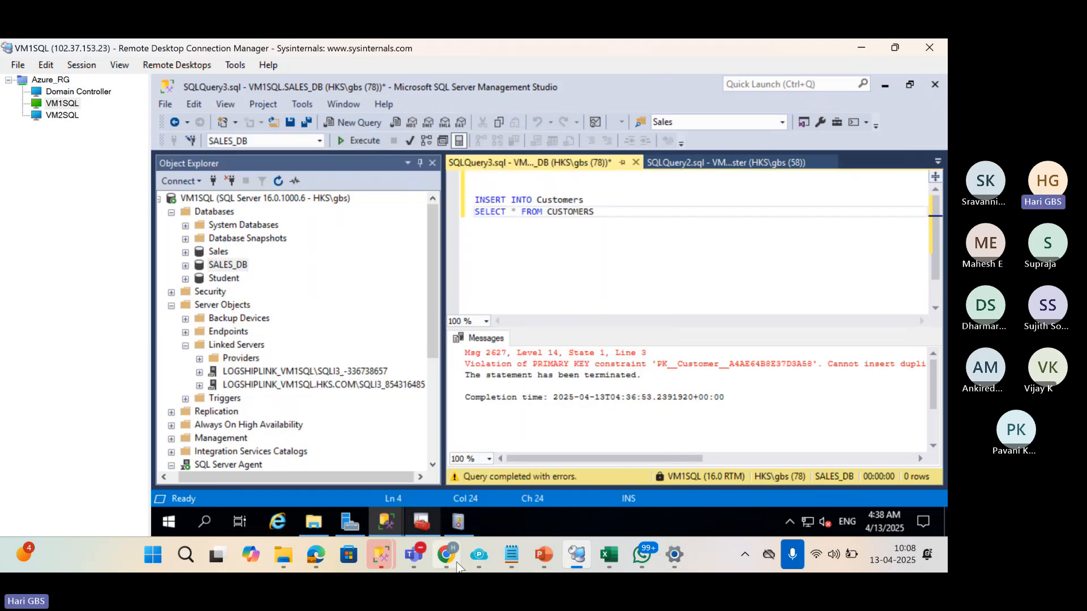
pyautogui.click(428, 485)
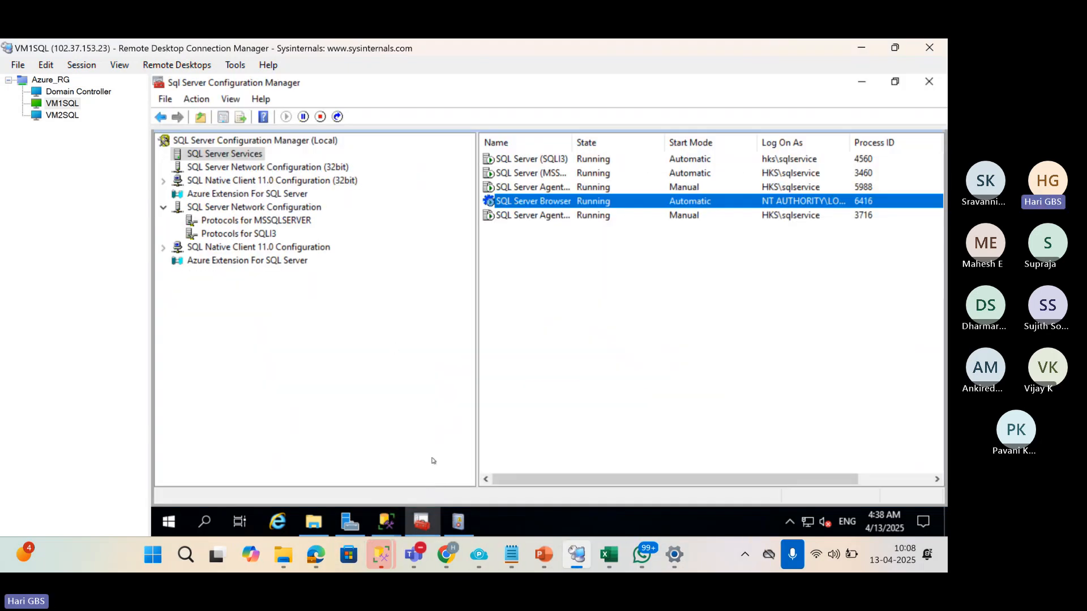
pyautogui.click(479, 555)
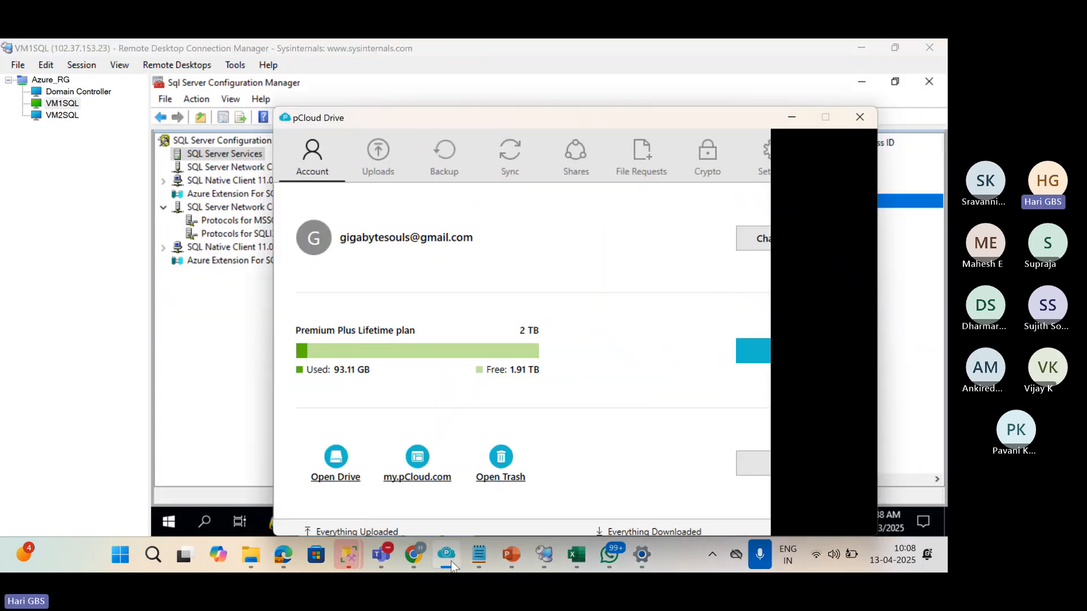
pyautogui.click(419, 552)
# Ask the Sales Database chat to 'CREATE A TABLE WITH 5 ROWS WITHOUT PRIMARY KEY'.
pyautogui.click(184, 54)
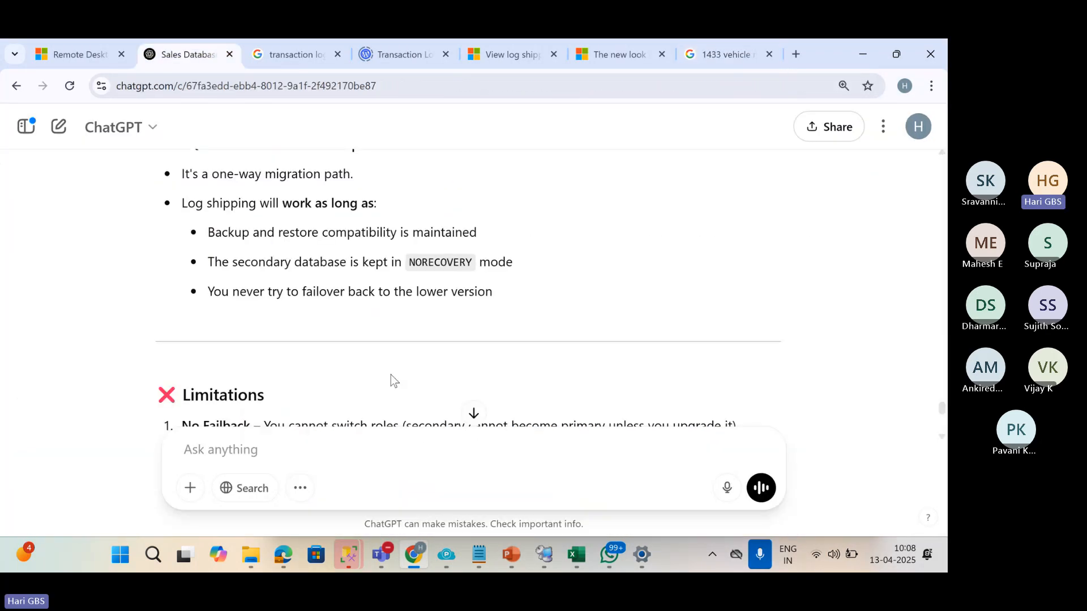
pyautogui.write('CR')
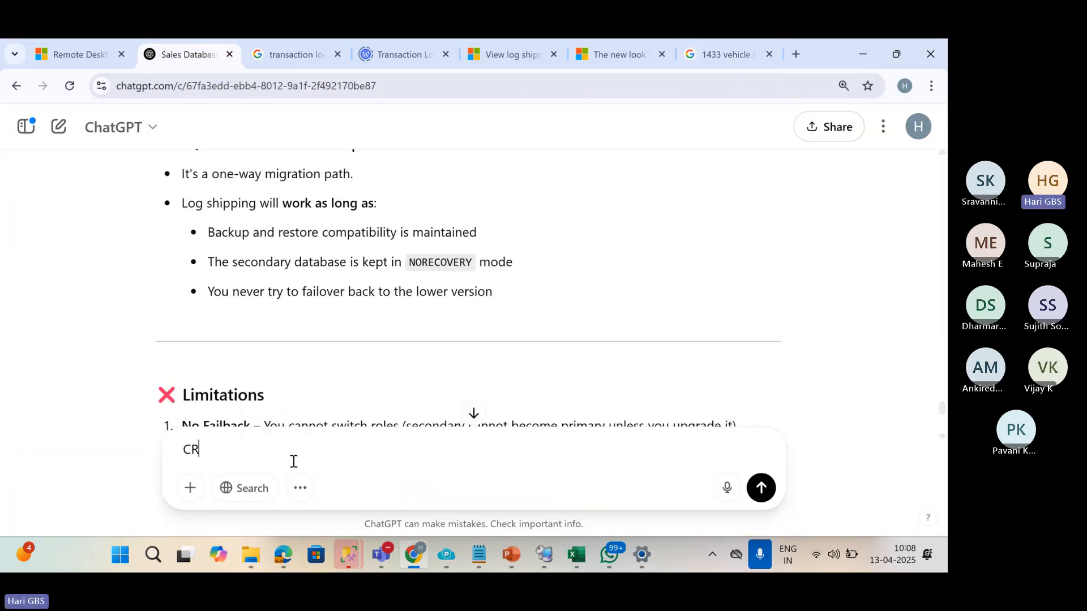
pyautogui.write('EATE A TABLE')
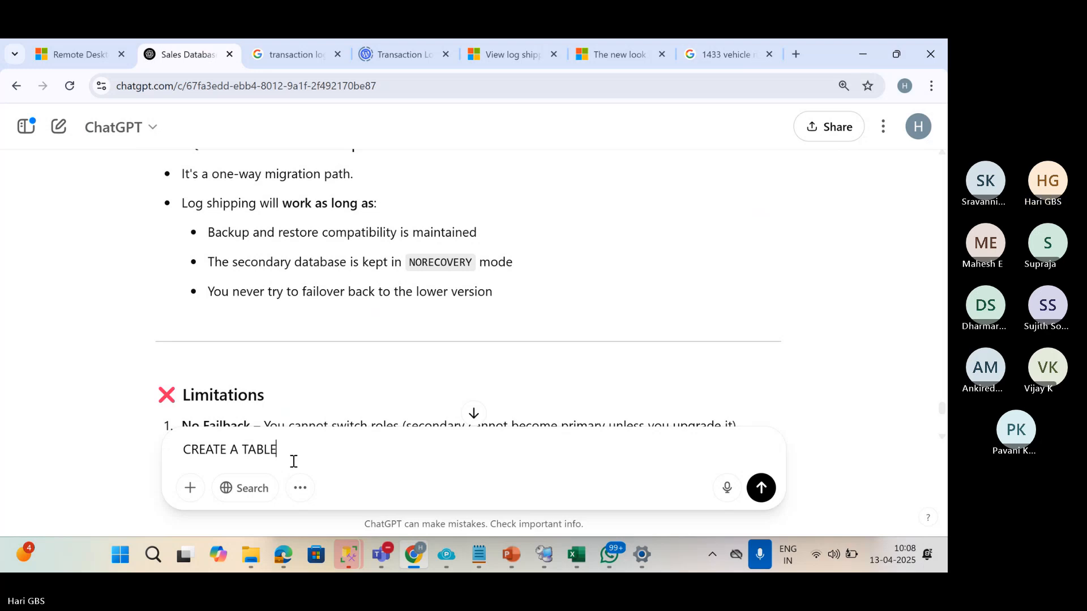
pyautogui.hotkey('shift', 'Return')
pyautogui.write('WITH')
pyautogui.write('5 ROWS')
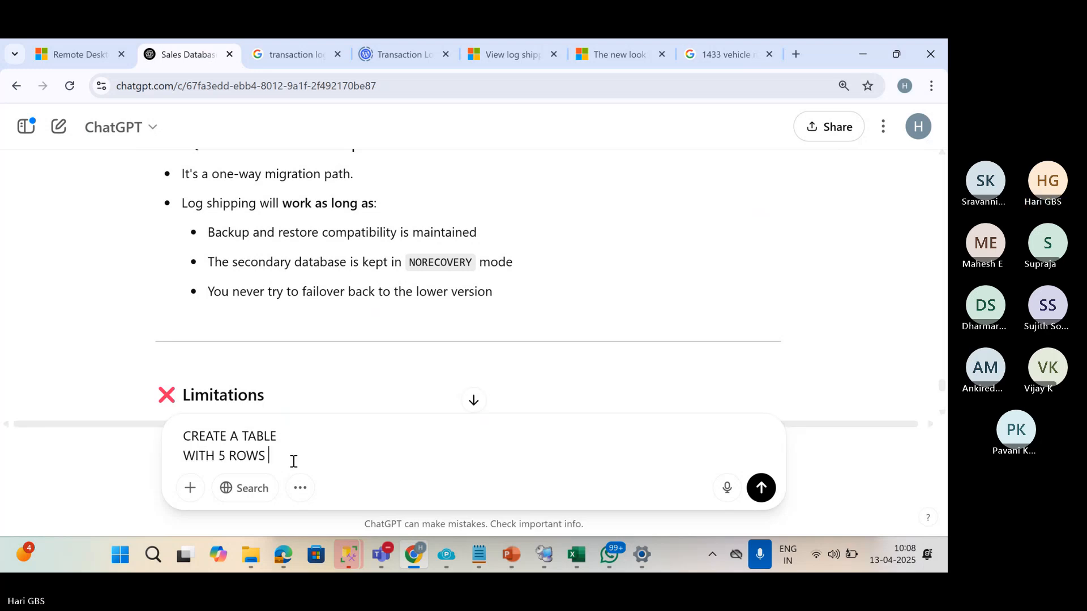
pyautogui.hotkey('shift', 'Return')
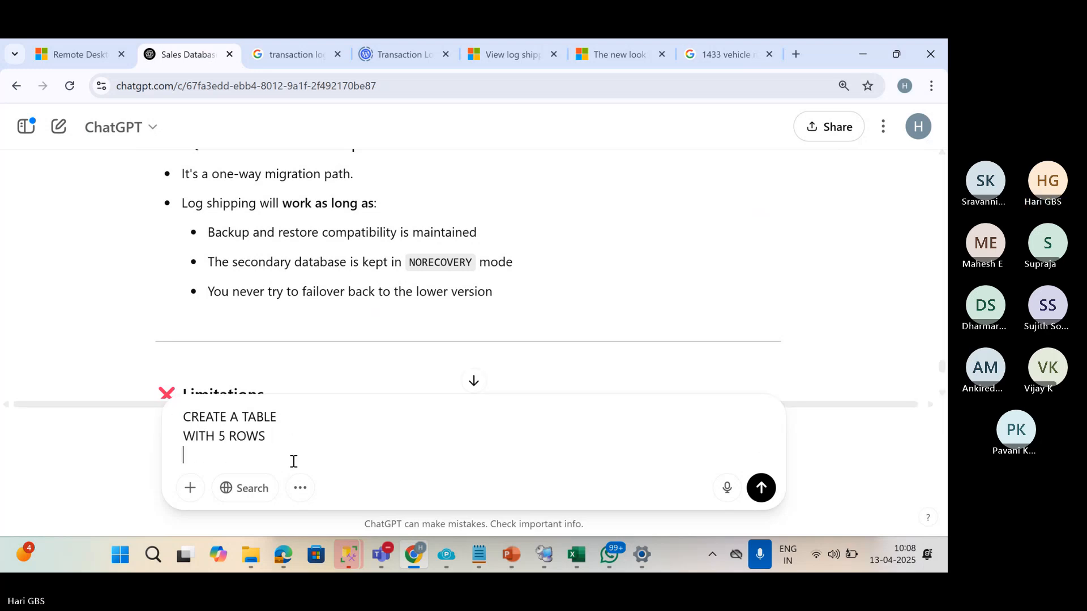
pyautogui.write('WITHOUT PRIMARY KEY')
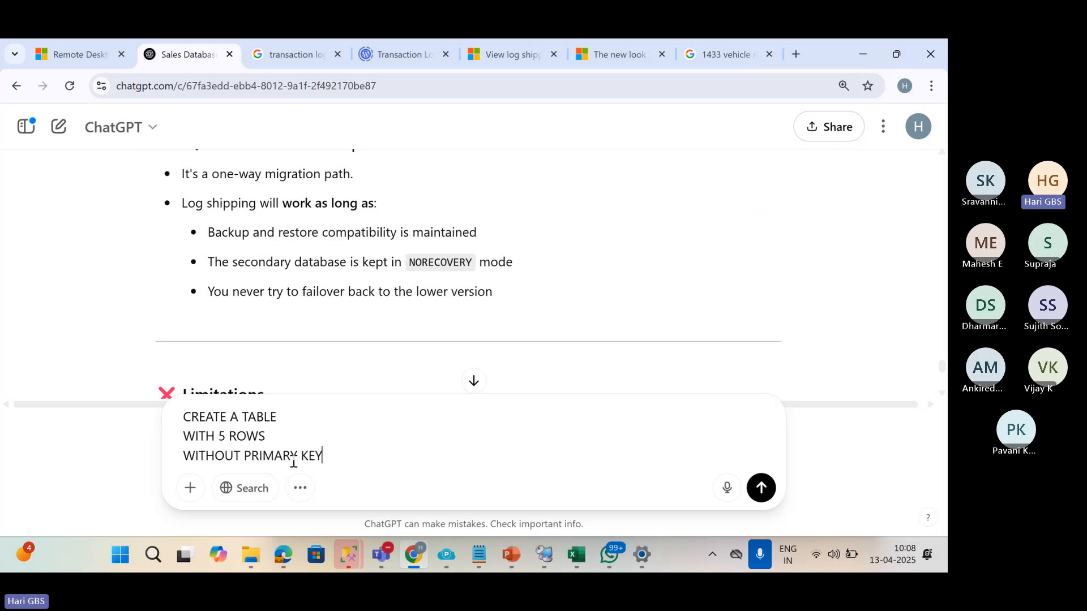
pyautogui.press('Return')
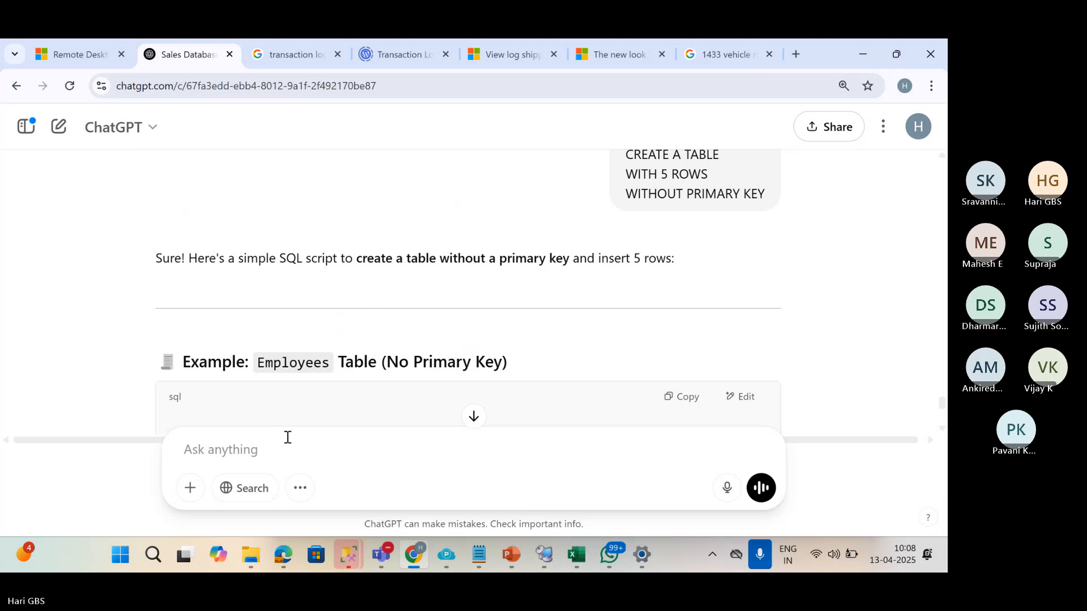
# Copy the generated Employees table SQL script.
pyautogui.scroll(-3, 641, 369)
pyautogui.scroll(-2, 478, 399)
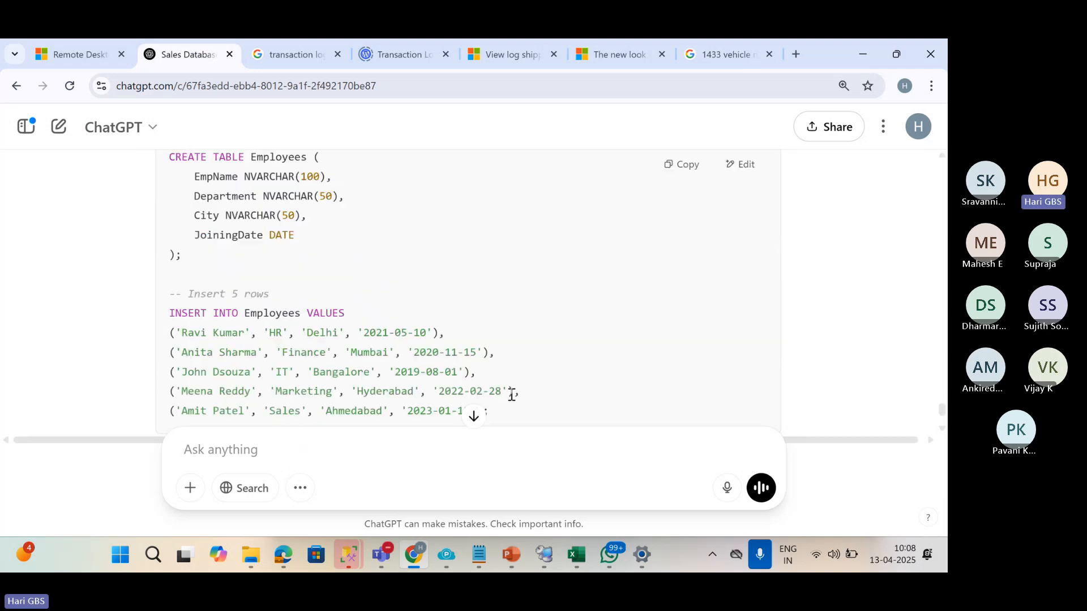
pyautogui.scroll(1, 566, 317)
pyautogui.click(682, 175)
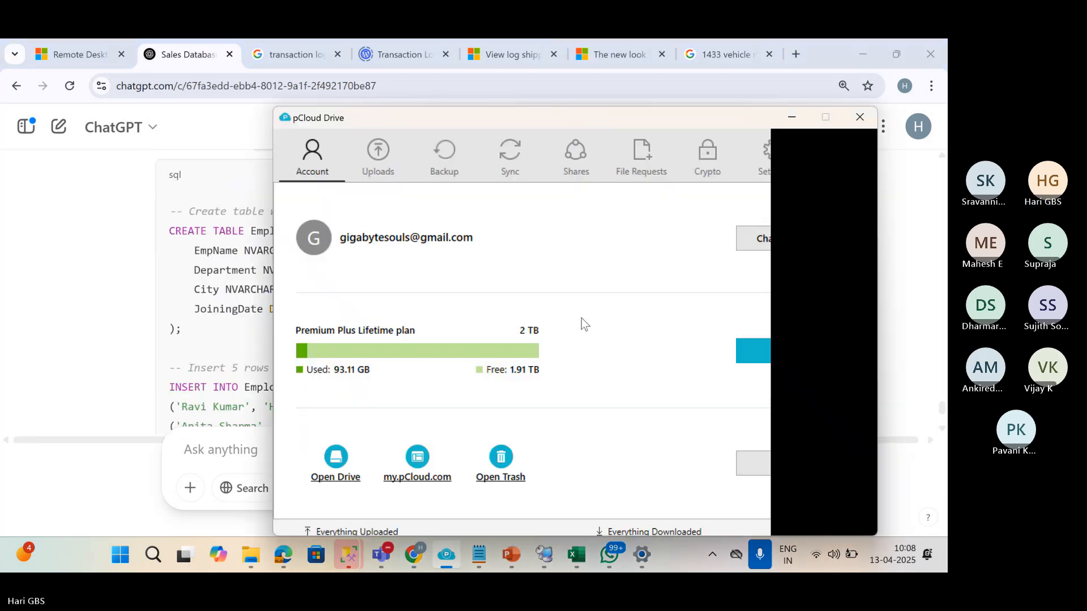
# Return to the SALES_DB SQLQuery3 window in the remote session.
pyautogui.click(543, 556)
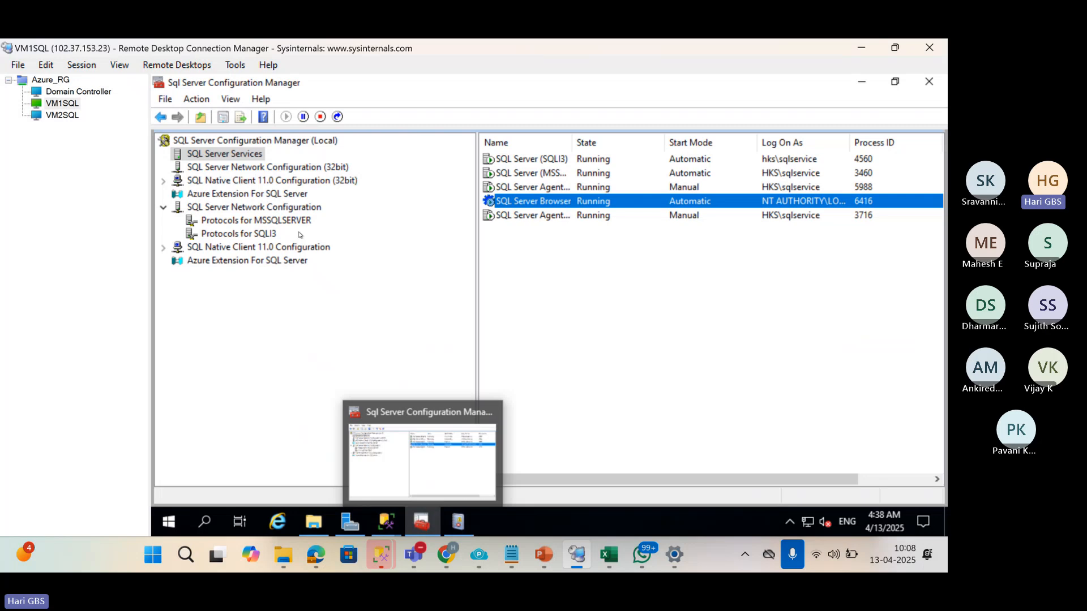
pyautogui.click(379, 522)
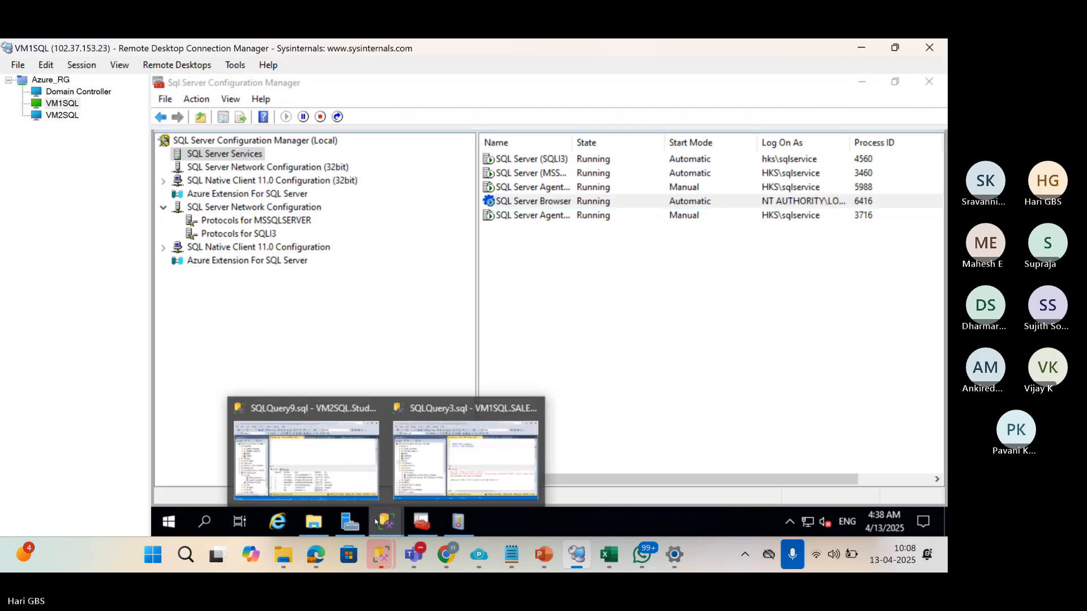
pyautogui.click(307, 462)
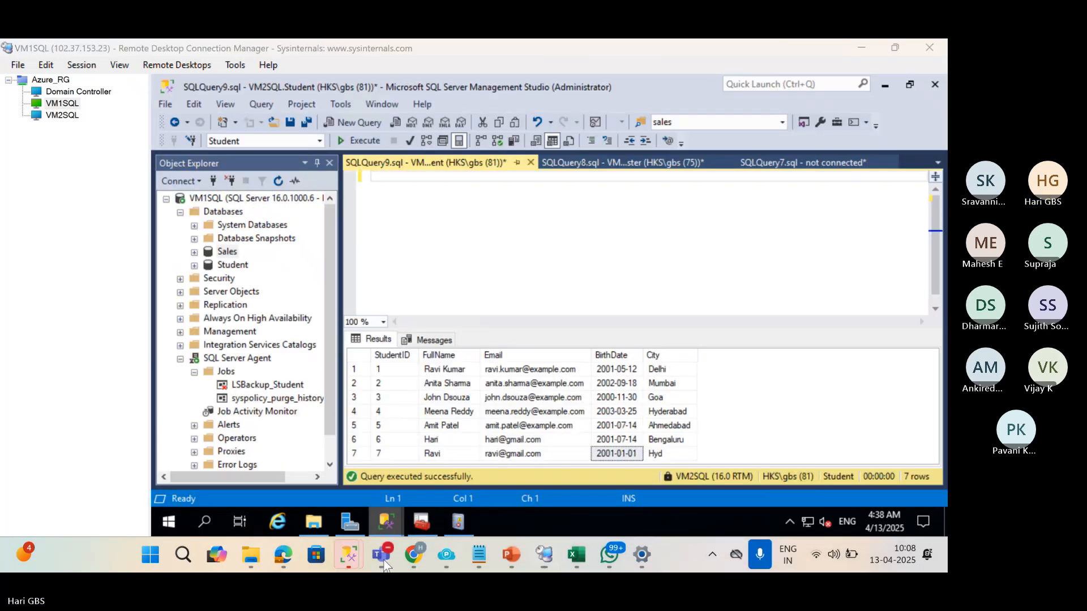
pyautogui.moveTo(386, 521)
pyautogui.click(446, 492)
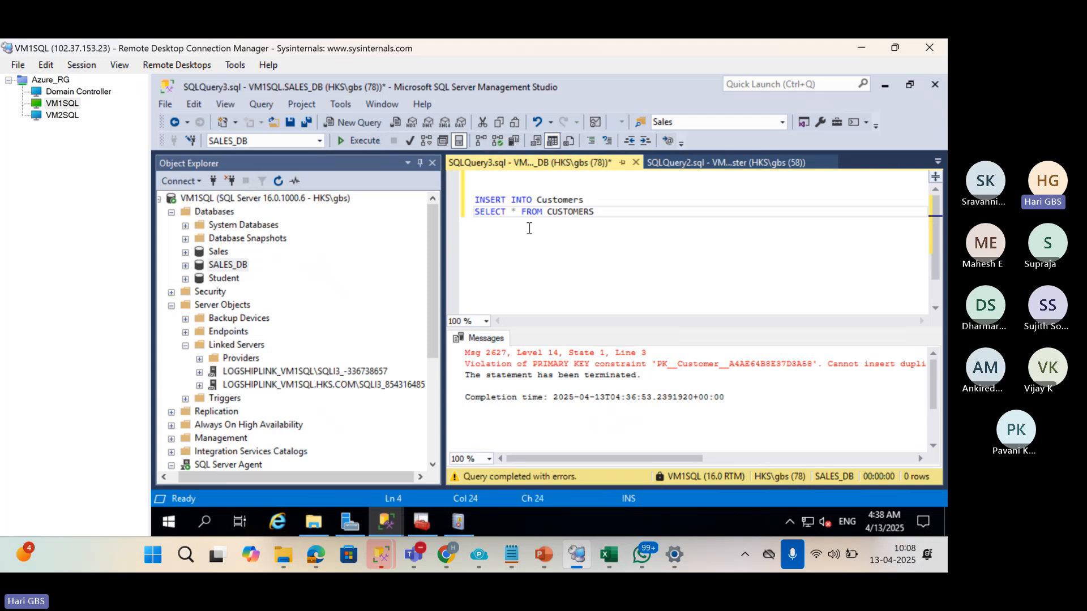
# Paste the Employees script at line 1 and run it, affecting 5 rows.
pyautogui.click(531, 181)
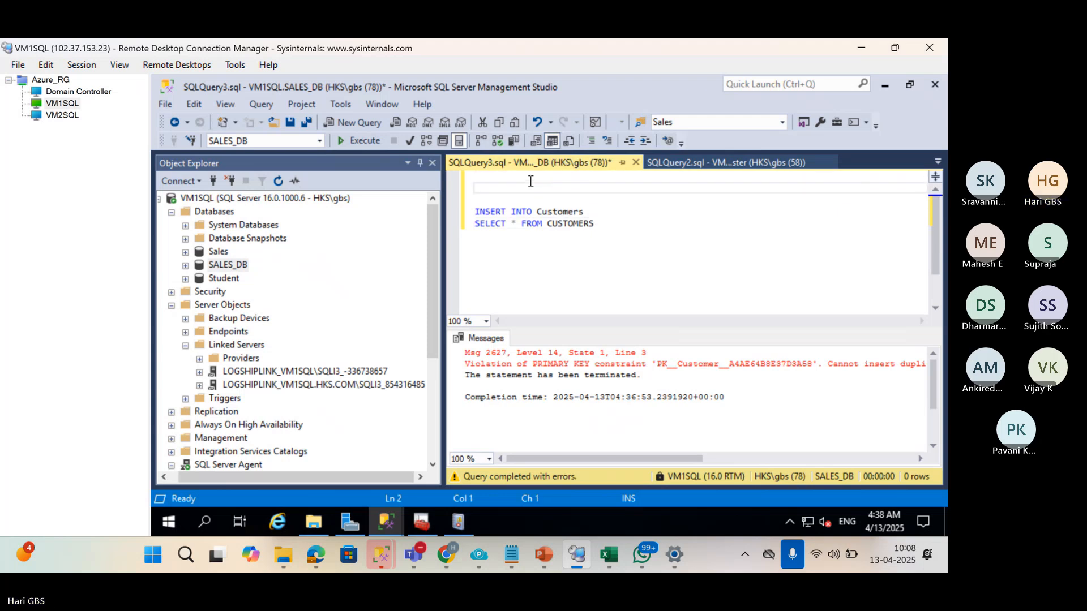
pyautogui.hotkey('ctrl', 'v')
pyautogui.hotkey('ctrl', 'r')
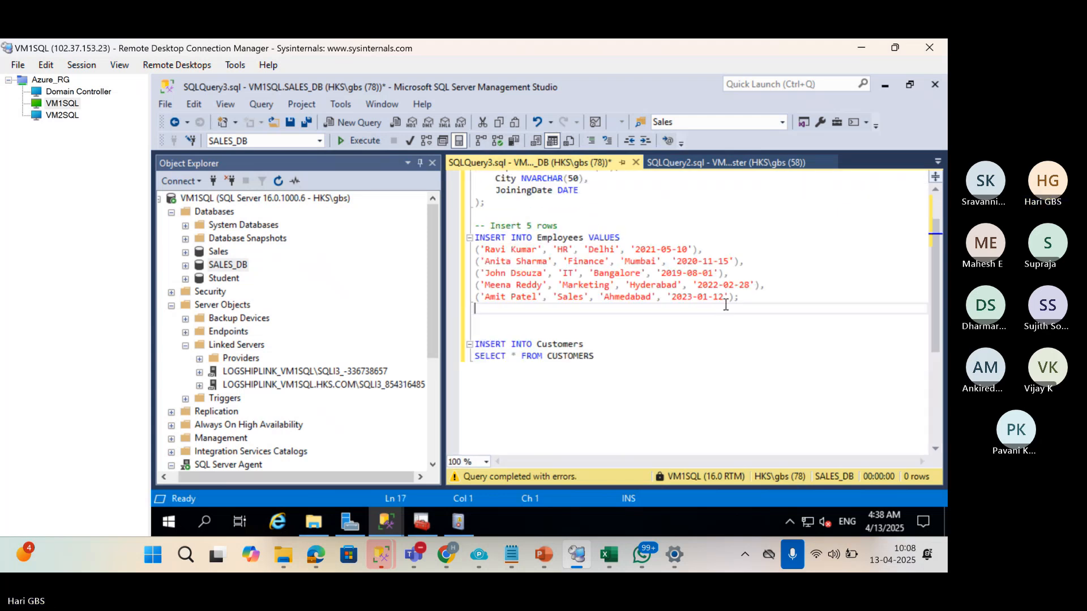
pyautogui.moveTo(759, 297); pyautogui.dragTo(396, 89)
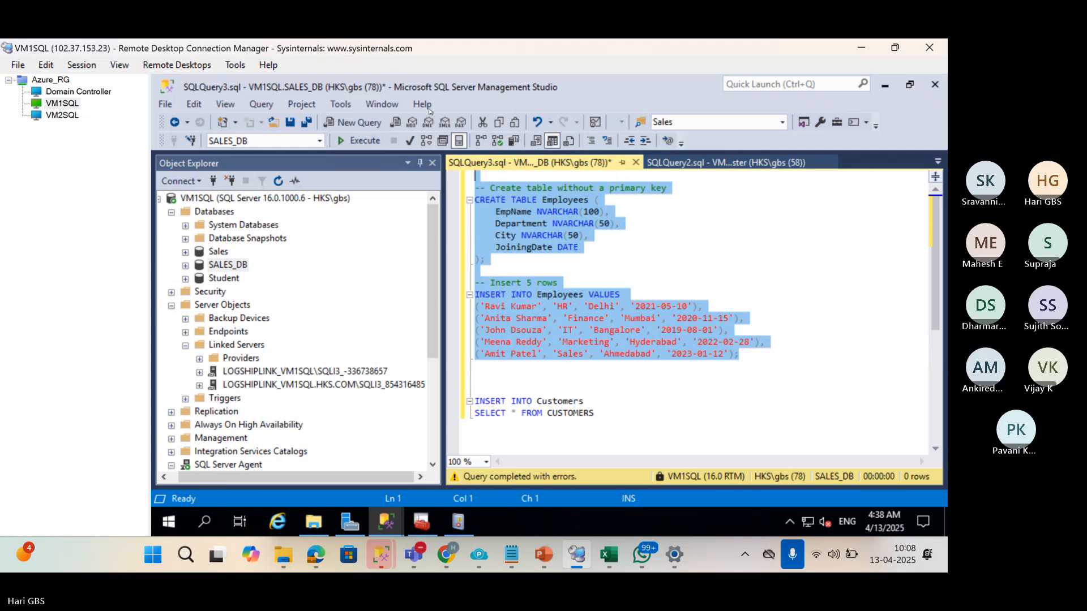
pyautogui.press('F5')
# Select and delete the pasted Employees script from the query.
pyautogui.click(614, 261)
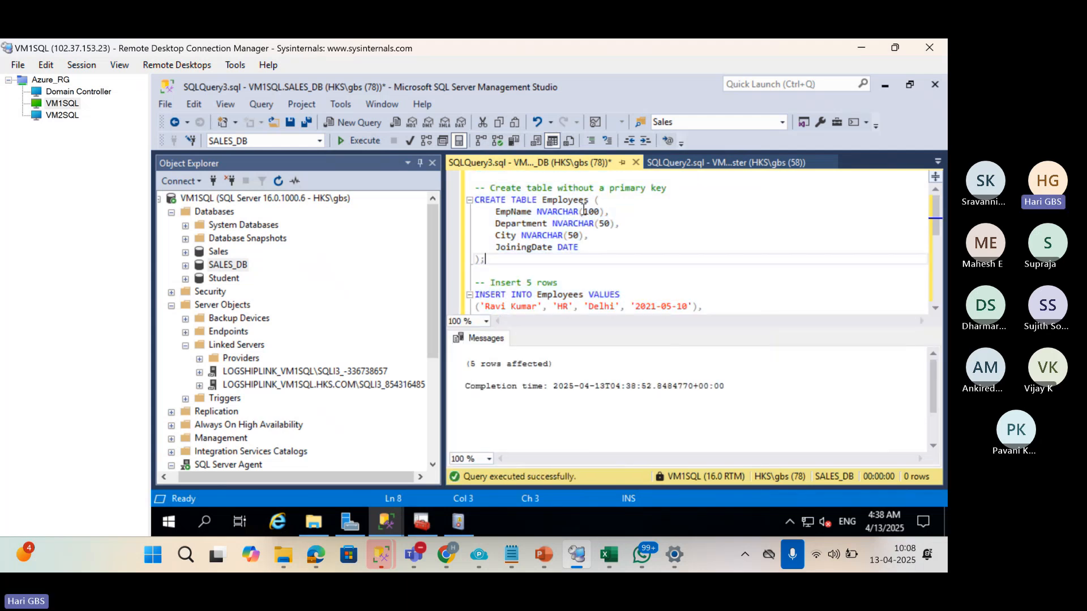
pyautogui.hotkey('ctrl', 'r')
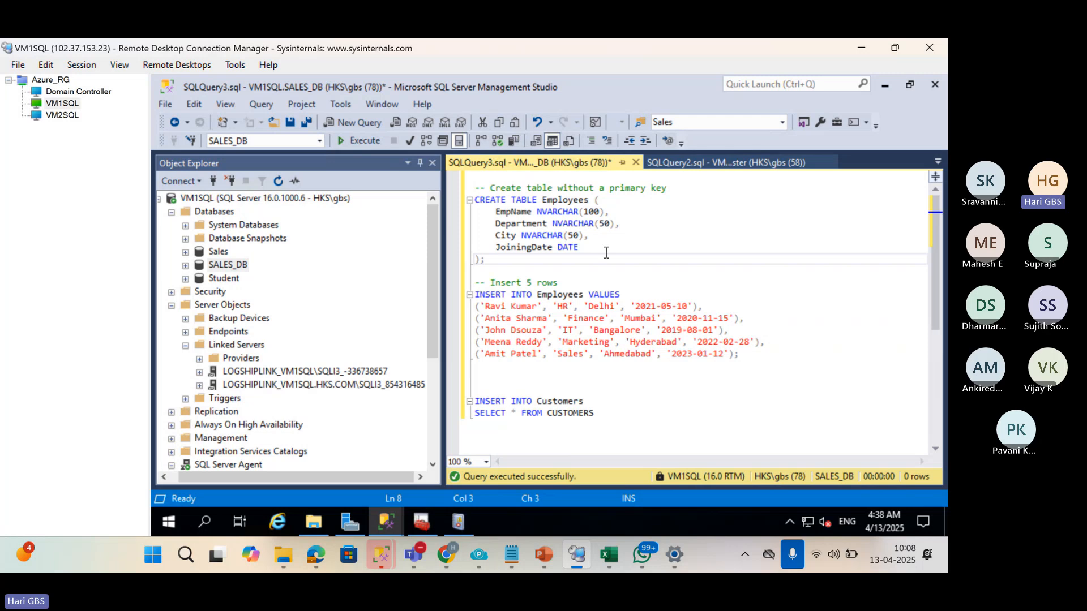
pyautogui.moveTo(753, 360); pyautogui.dragTo(341, 87)
pyautogui.press('Delete')
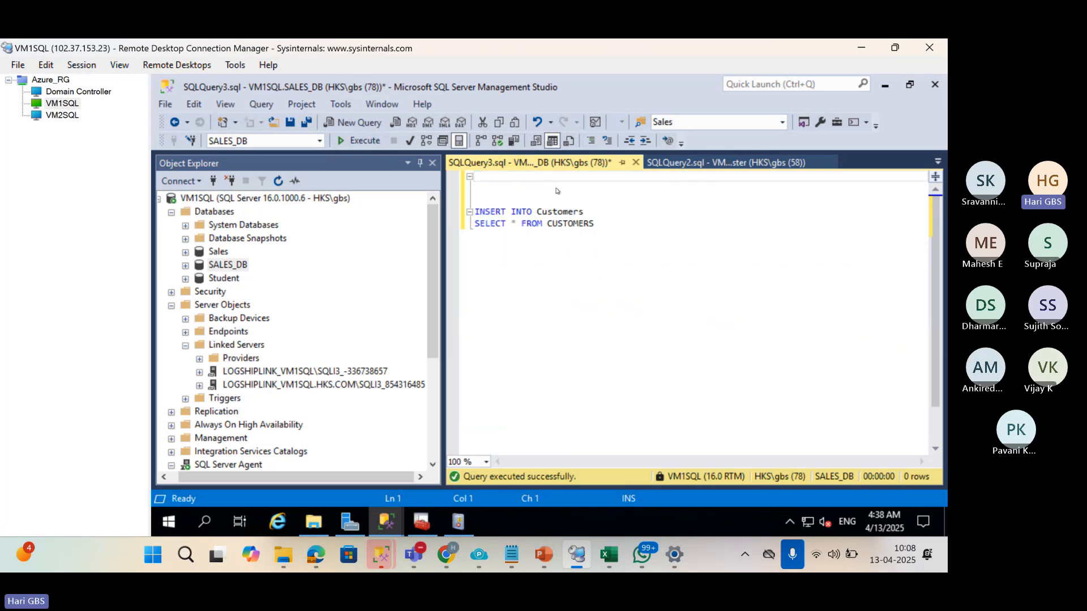
# Change the query to INSERT INTO EMPLOYEES SELECT * FROM EMPLOYEES and run it.
pyautogui.doubleClick(559, 213)
pyautogui.write('EMPL')
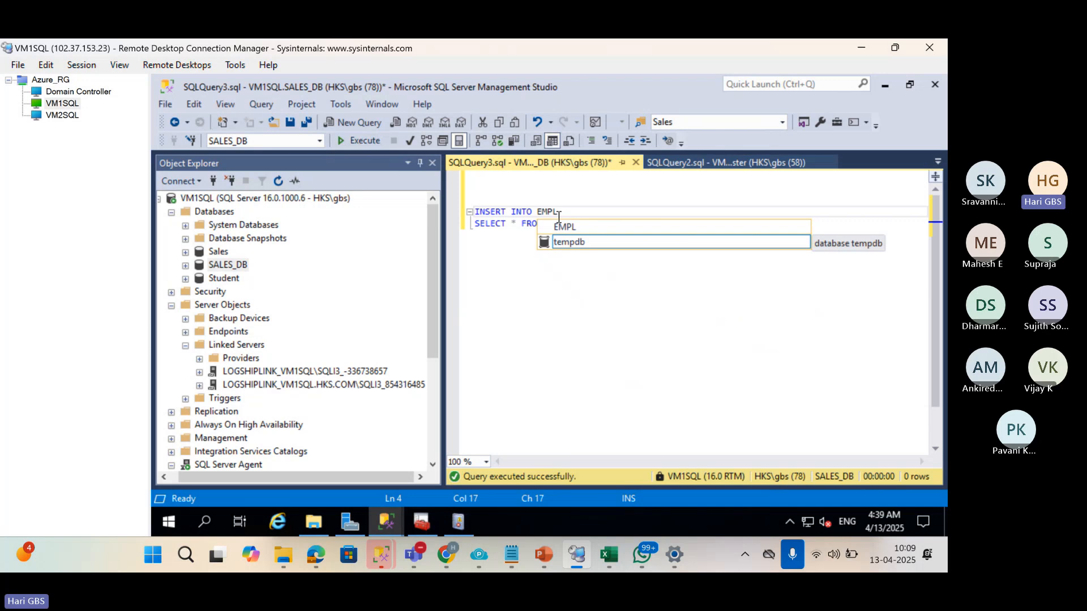
pyautogui.write('OYEES')
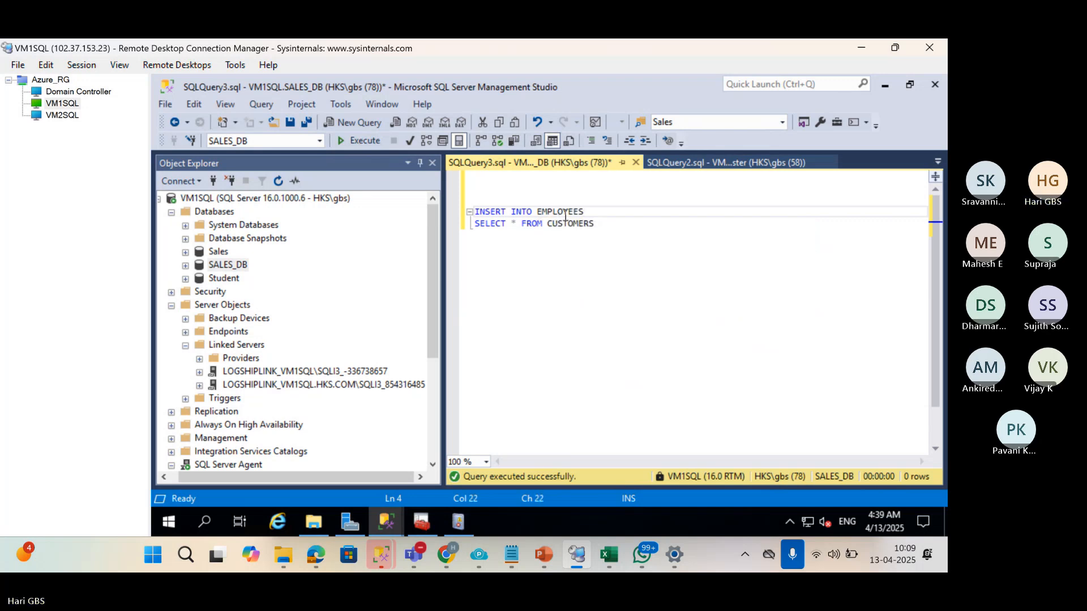
pyautogui.click(568, 225)
pyautogui.doubleClick(568, 224)
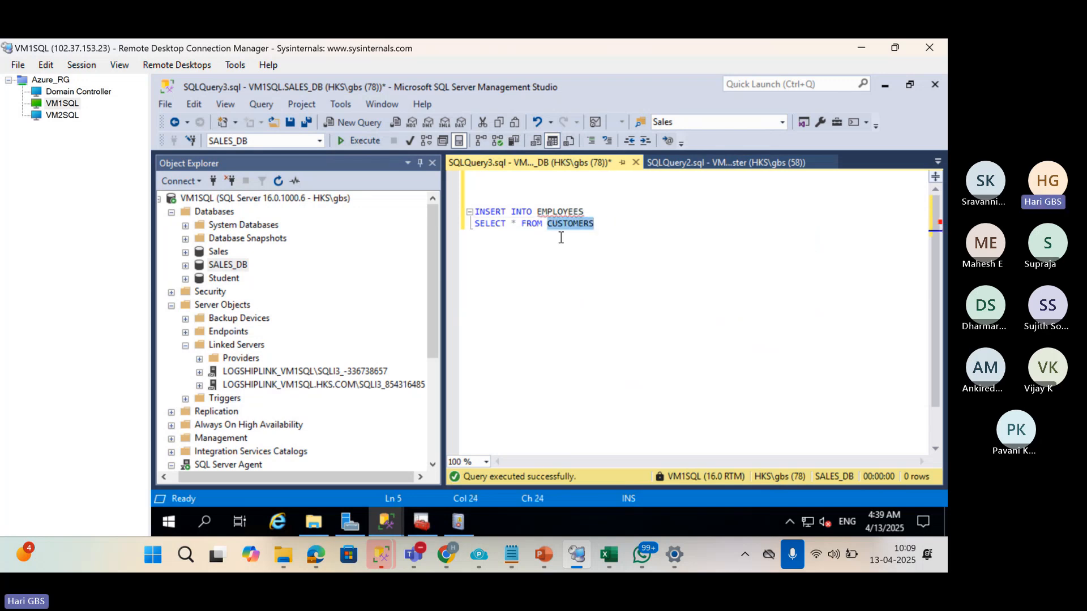
pyautogui.write('EMPLOYEES')
pyautogui.press('F5')
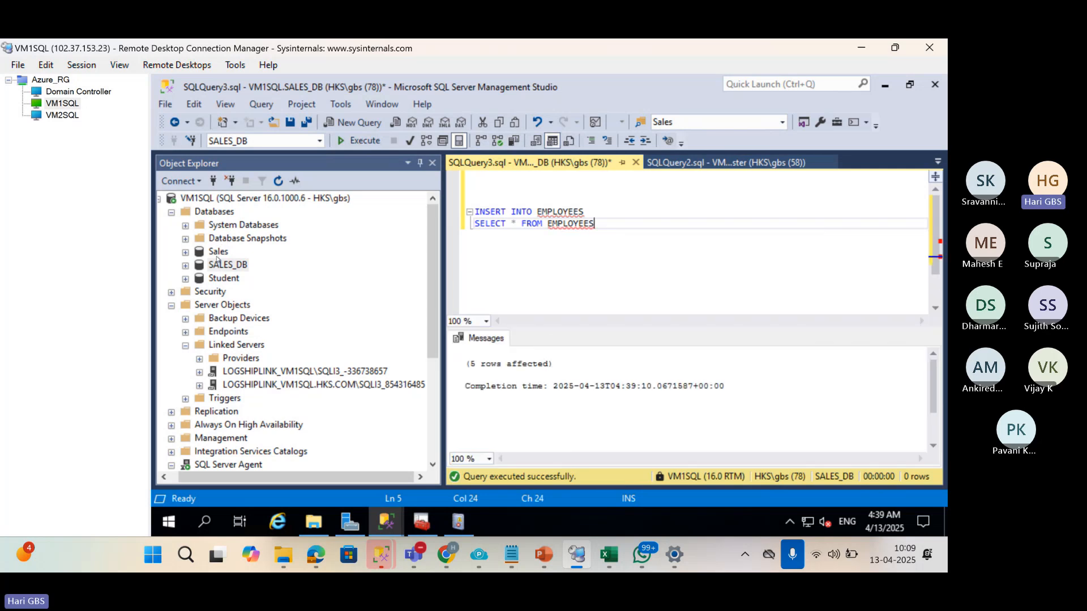
# Refresh SALES_DB tables and view dbo.Employees' top 1000 rows, showing the duplicated rows.
pyautogui.click(186, 266)
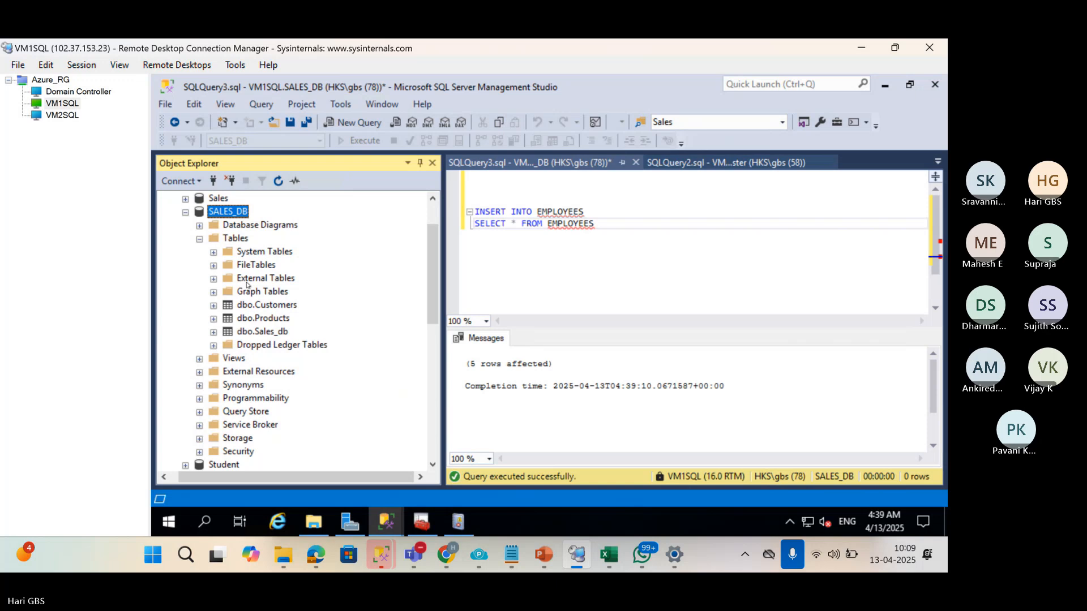
pyautogui.click(244, 239)
pyautogui.click(278, 181)
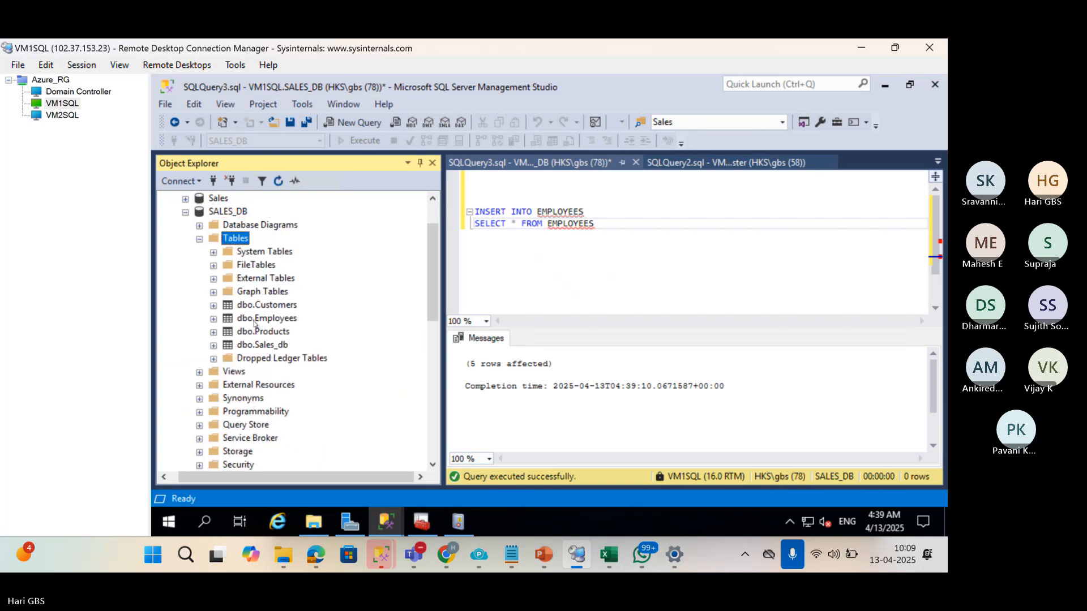
pyautogui.click(258, 319)
pyautogui.rightClick(258, 319)
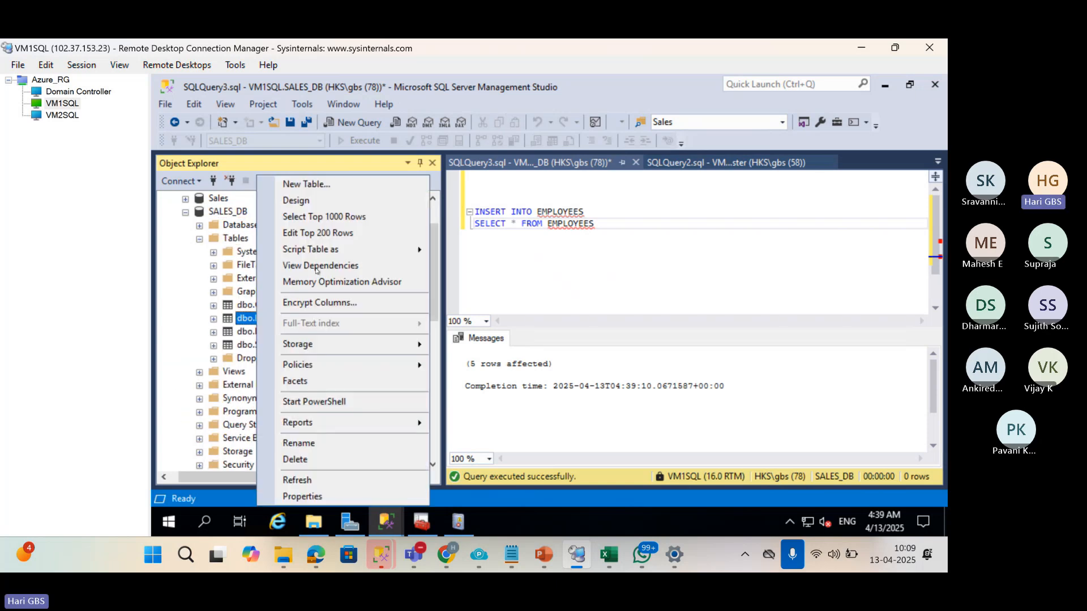
pyautogui.click(317, 217)
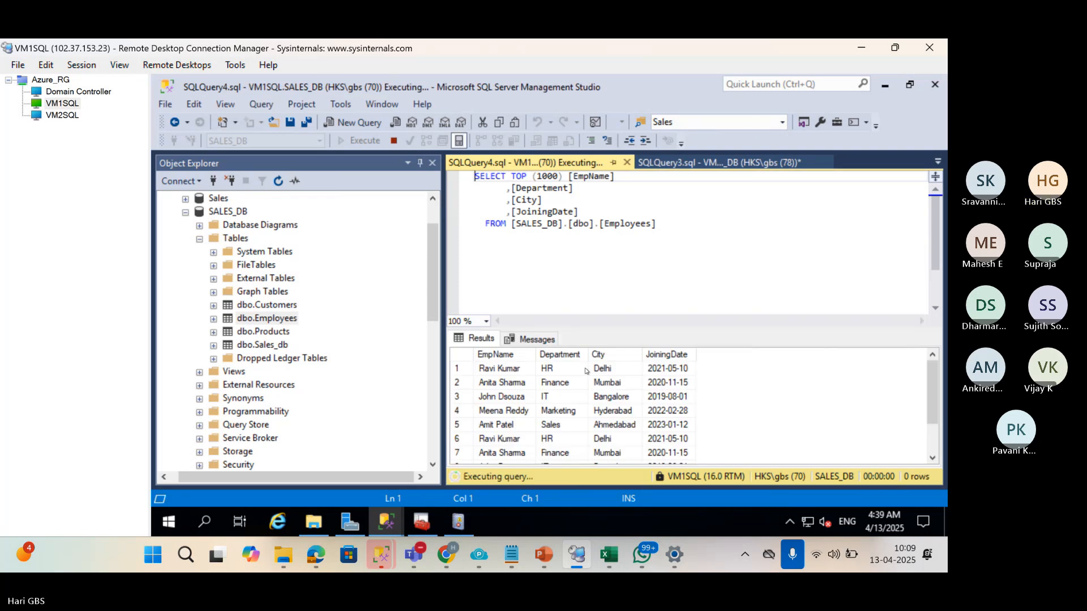
pyautogui.click(504, 451)
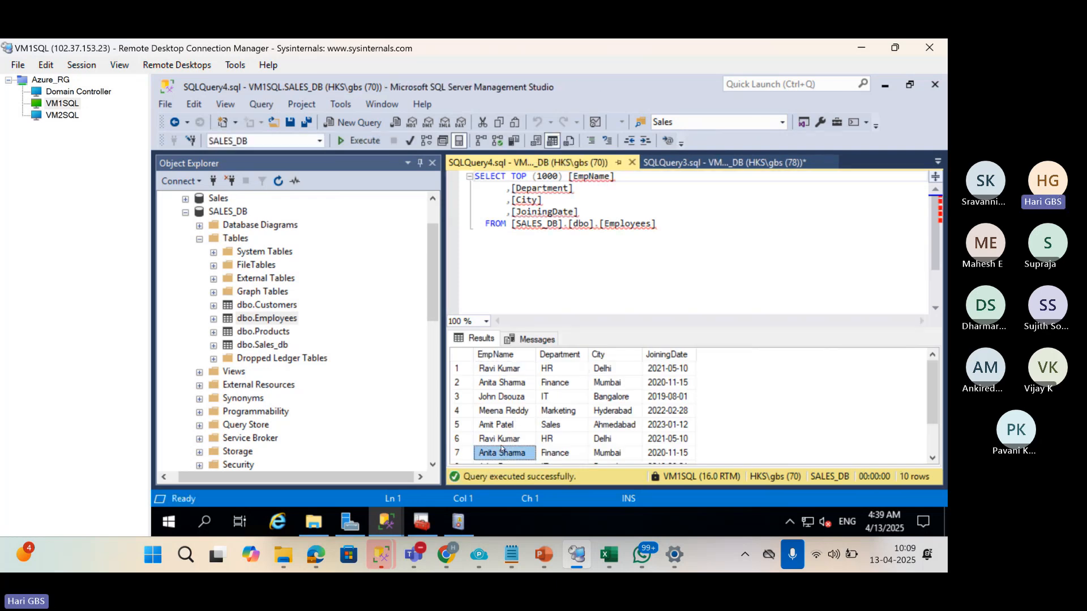
pyautogui.click(503, 442)
pyautogui.scroll(-1, 500, 445)
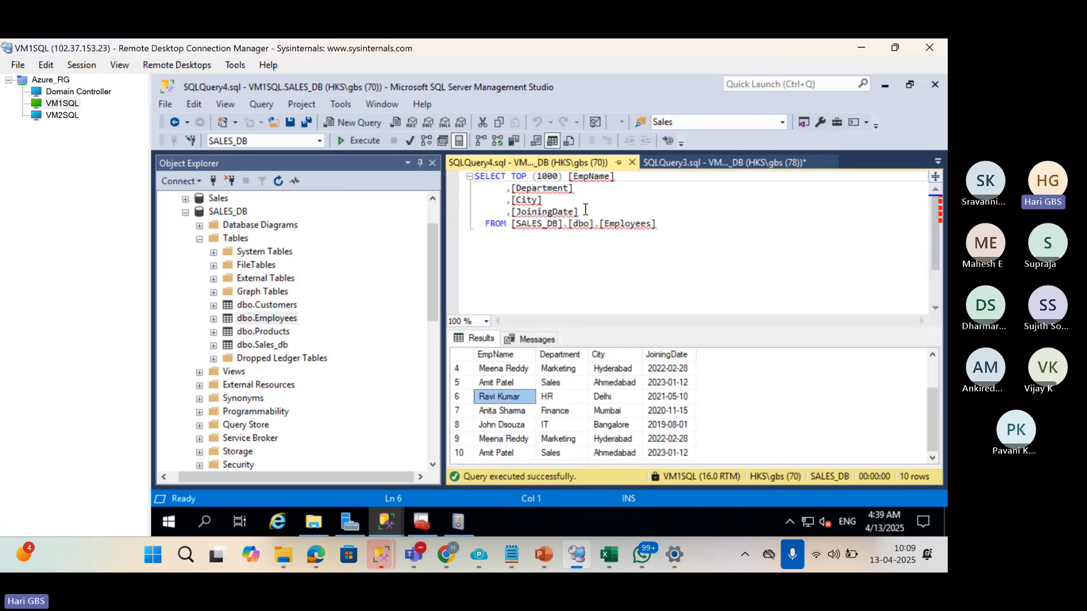
pyautogui.click(632, 164)
pyautogui.moveTo(605, 227); pyautogui.dragTo(381, 206)
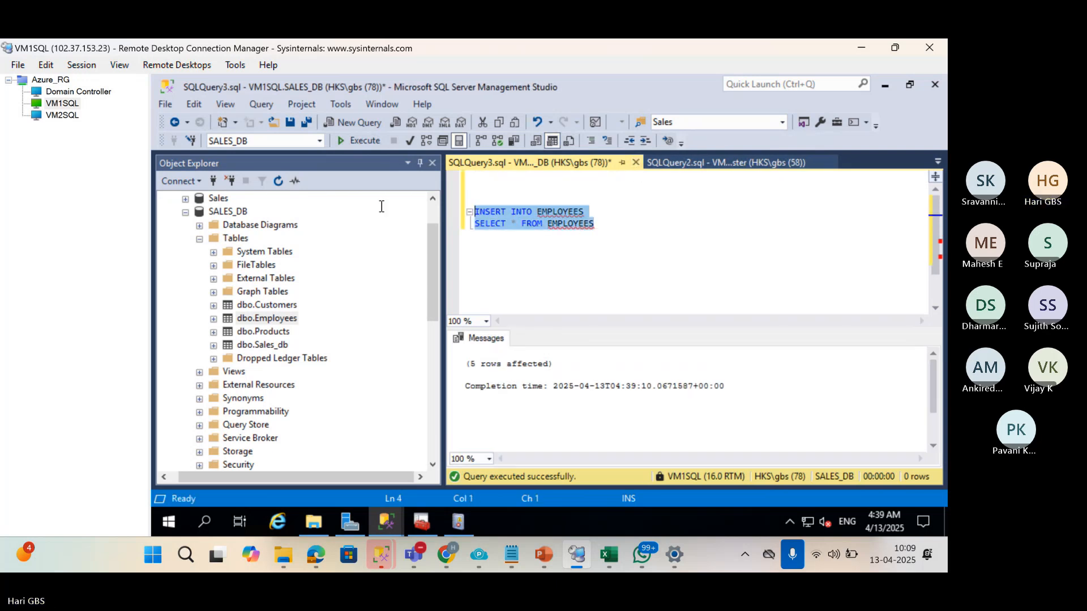
# Rerun the EMPLOYEES self-insert six more times until one run adds 655,360 rows.
pyautogui.press('F5')
pyautogui.press('F5')
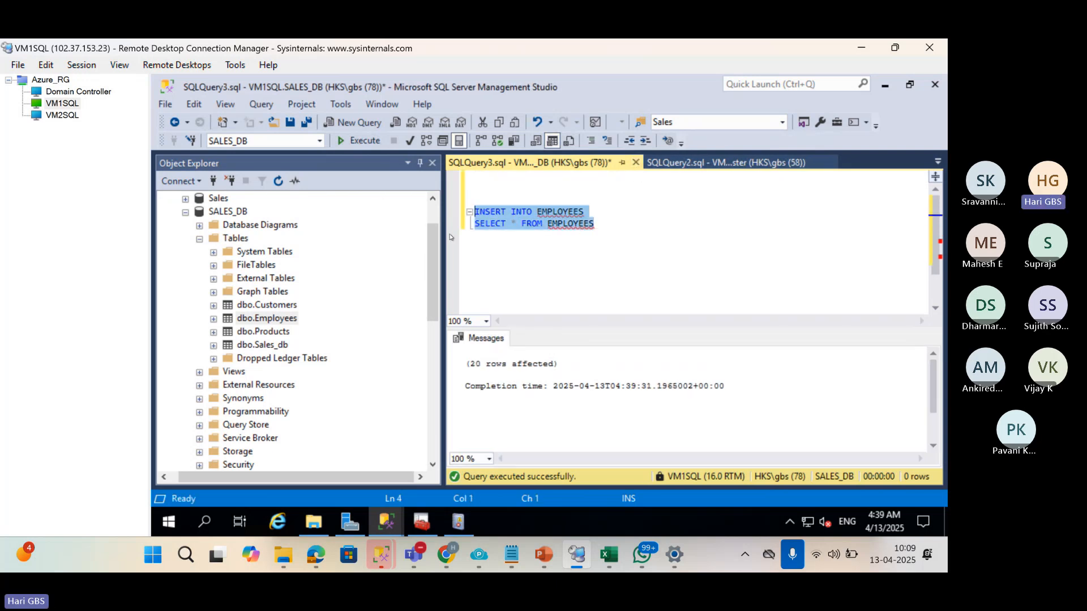
pyautogui.press('F5')
pyautogui.press('F5')
pyautogui.press('F5')
pyautogui.press('F5')
pyautogui.press('F5')
pyautogui.press('F5')
pyautogui.press('F5')
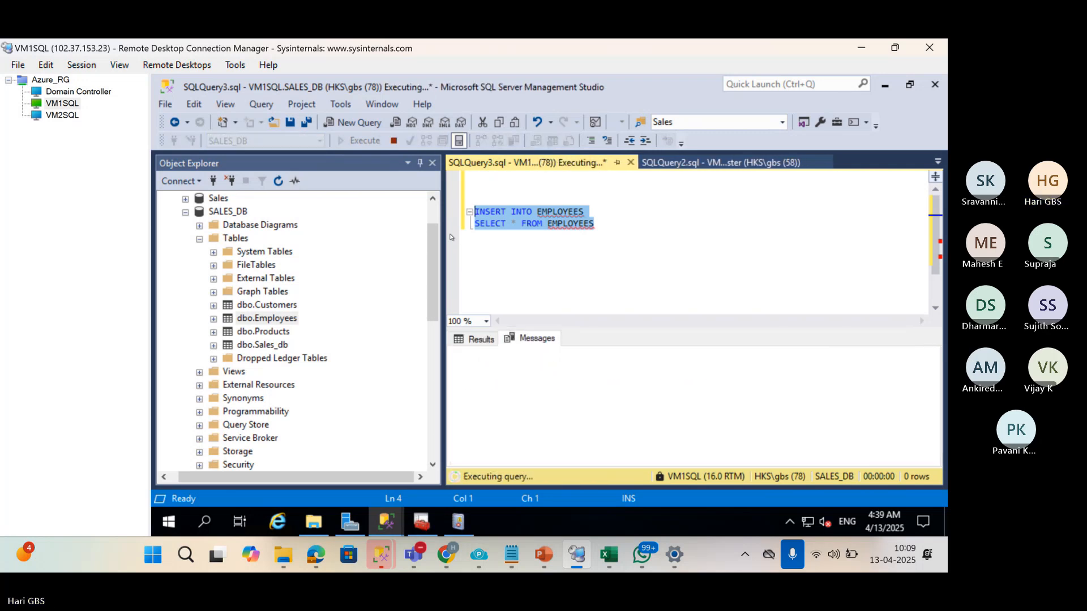
pyautogui.press('F5')
pyautogui.press('F5')
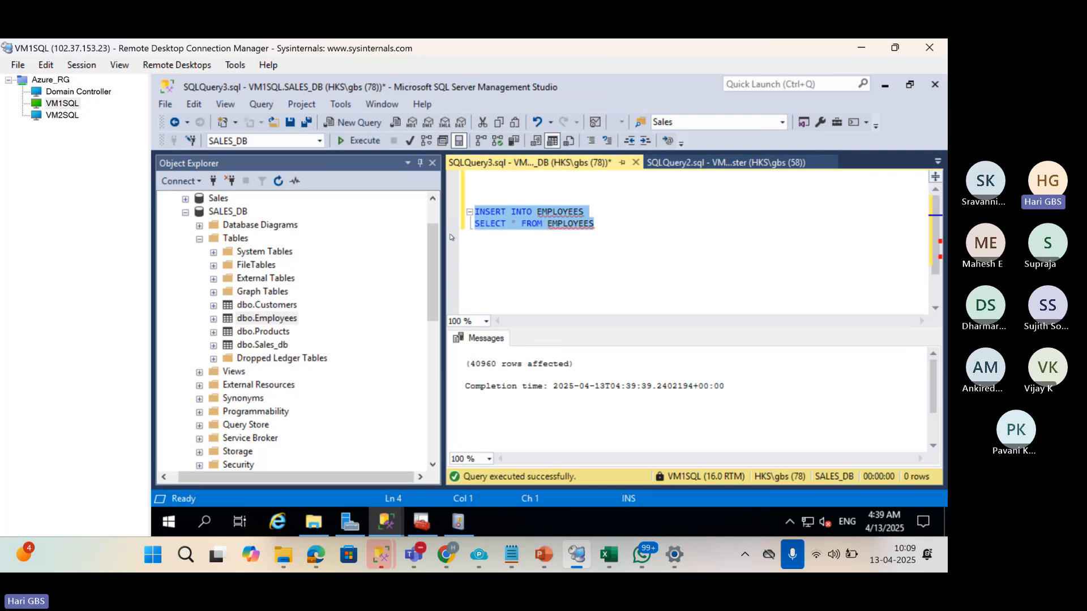
pyautogui.press('F5')
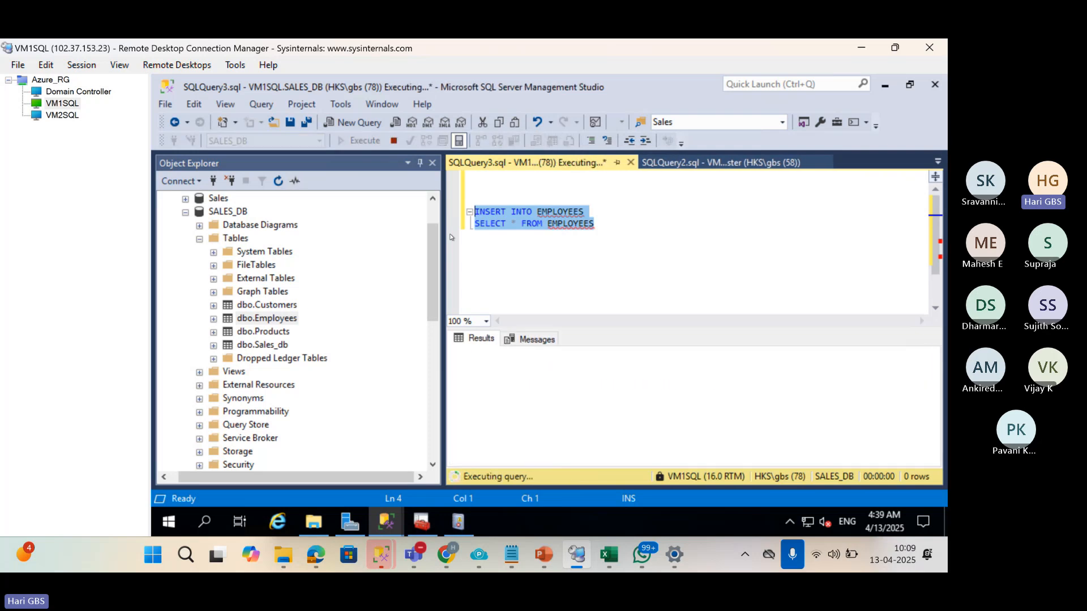
pyautogui.press('F5')
pyautogui.press('F5')
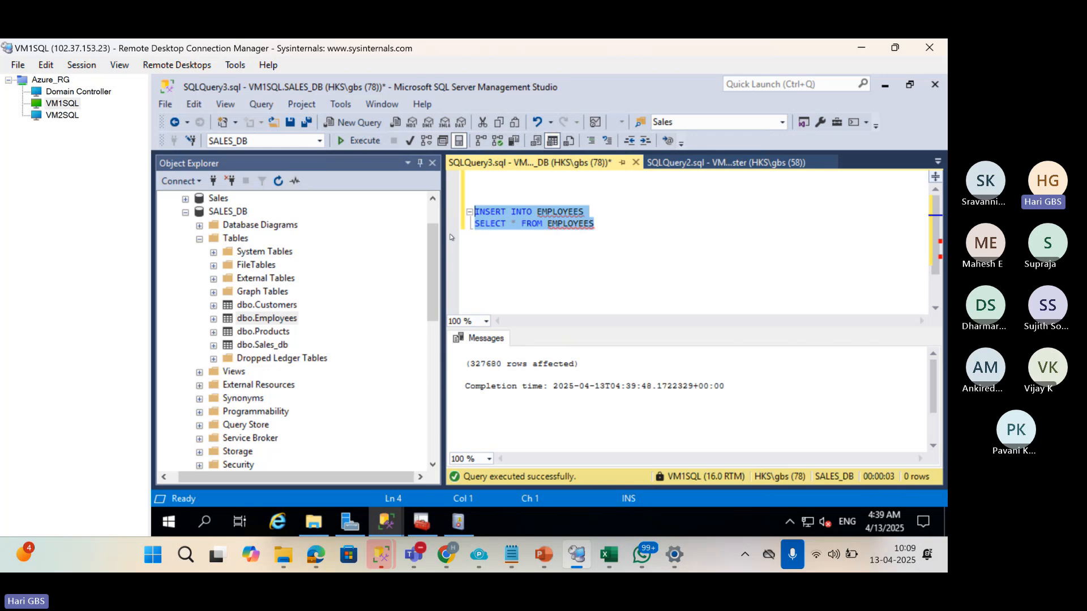
pyautogui.press('F5')
pyautogui.press('F5')
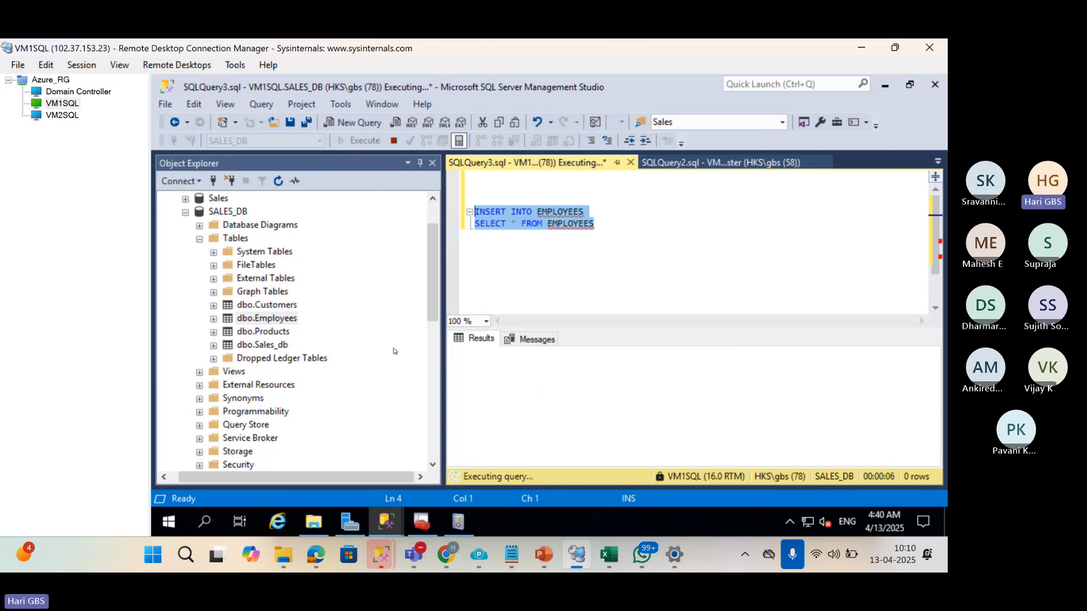
# Switch from Management Studio to the Teams meeting window.
pyautogui.click(413, 556)
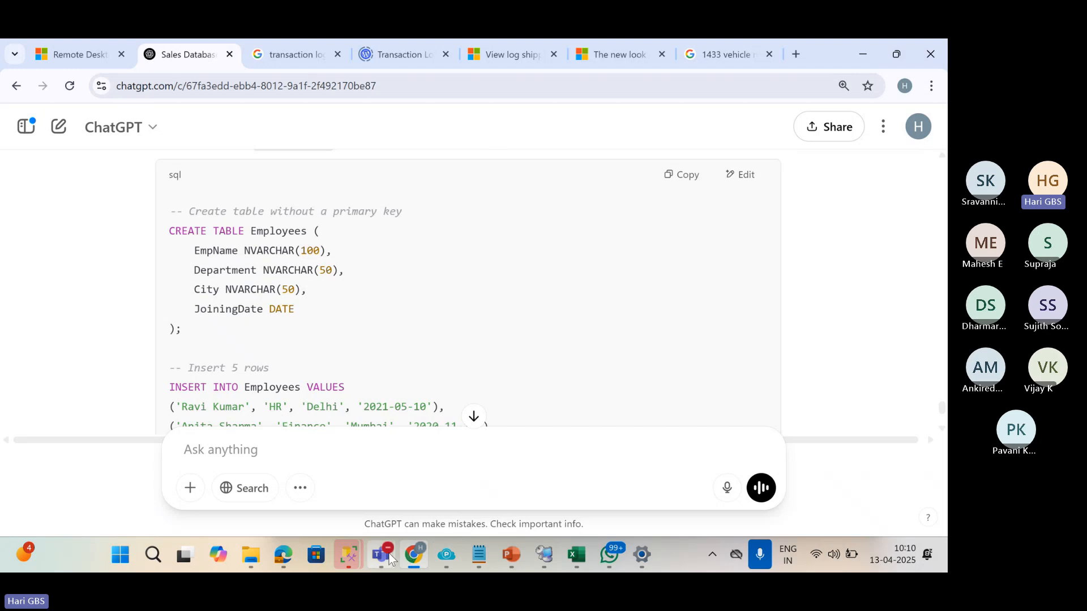
pyautogui.moveTo(389, 561)
pyautogui.click(348, 423)
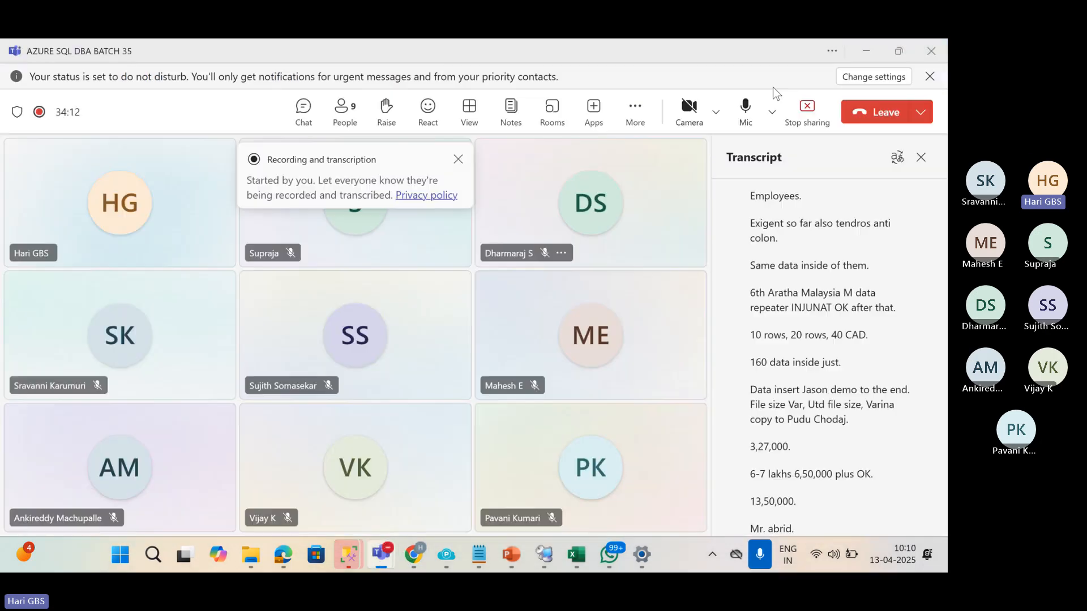
# Mute and unmute the Teams microphone, then return to the VM1SQL remote session.
pyautogui.click(737, 113)
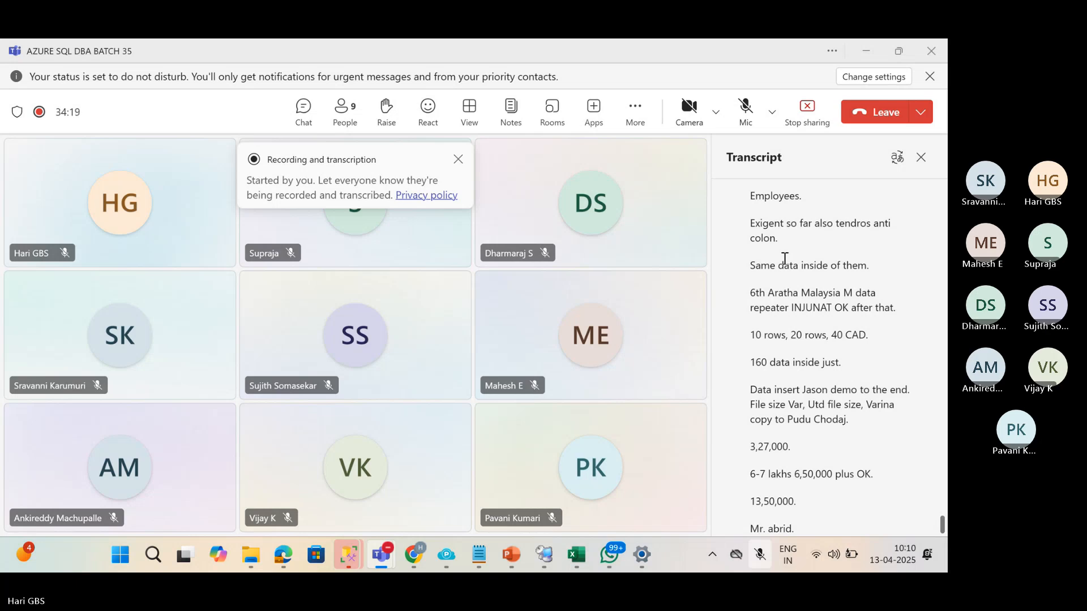
pyautogui.click(745, 109)
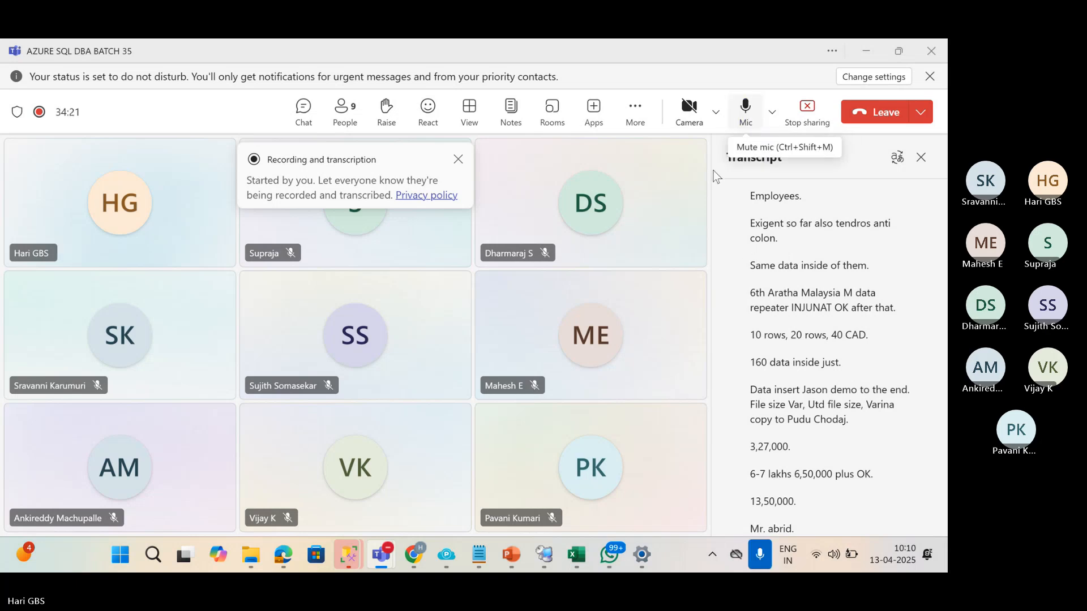
pyautogui.hotkey('alt', 'Tab')
pyautogui.hotkey('alt', 'Tab')
pyautogui.press('Tab')
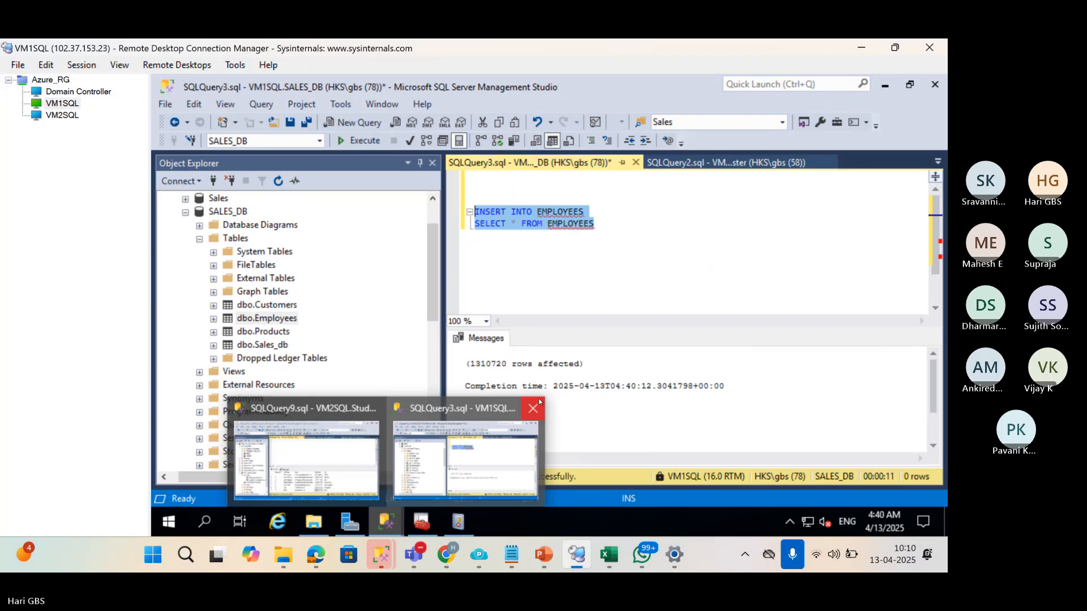
# Reselect the INSERT INTO EMPLOYEES / SELECT * FROM EMPLOYEES lines and run them, adding 5,242,880 rows.
pyautogui.click(595, 289)
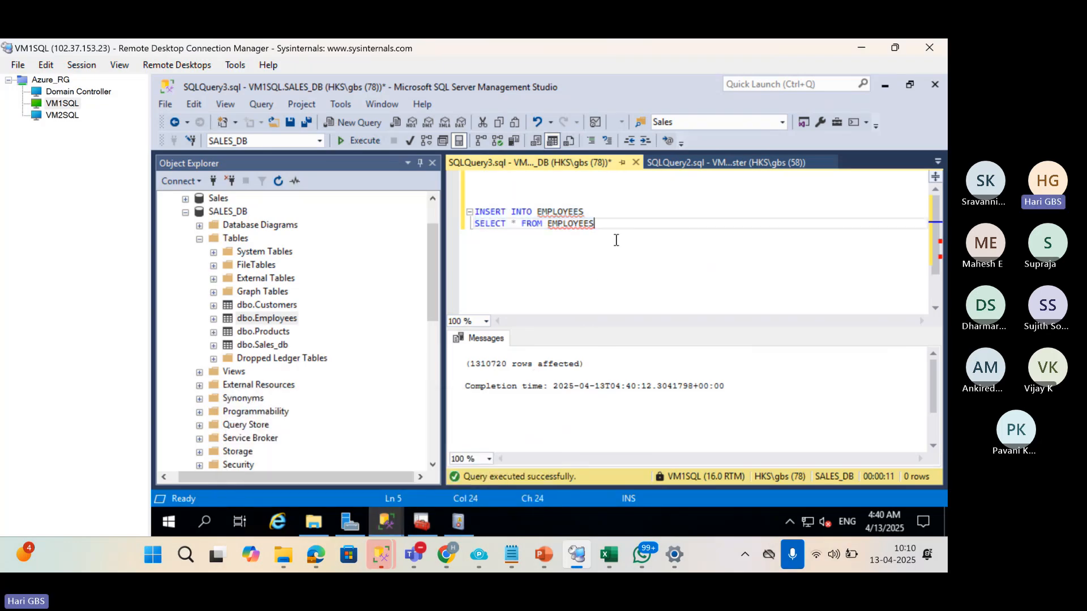
pyautogui.hotkey('shift', 'Up')
pyautogui.hotkey('shift', 'Home')
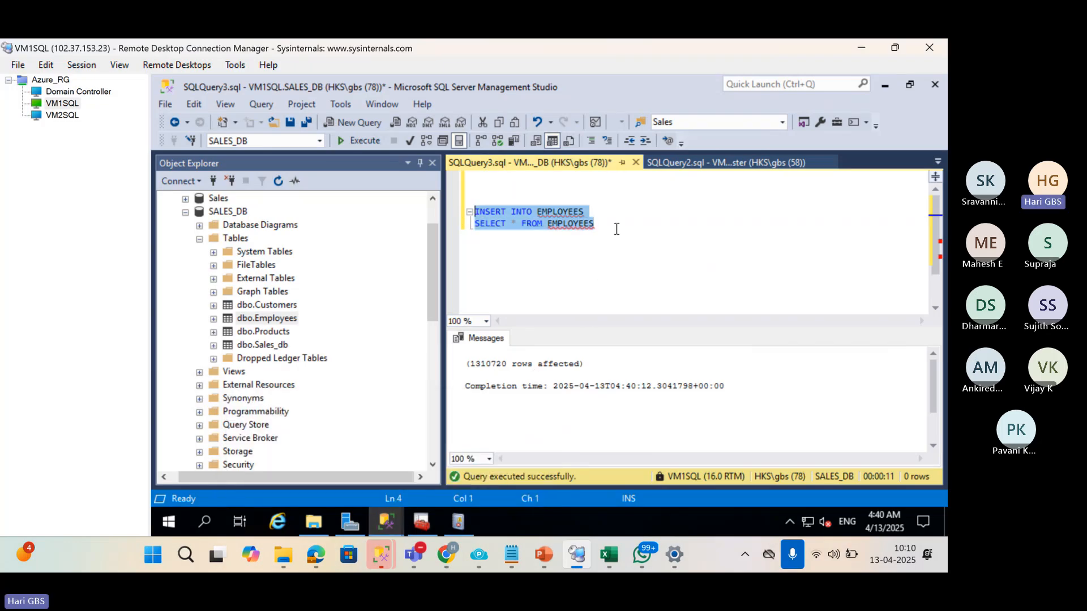
pyautogui.press('F5')
pyautogui.press('F5')
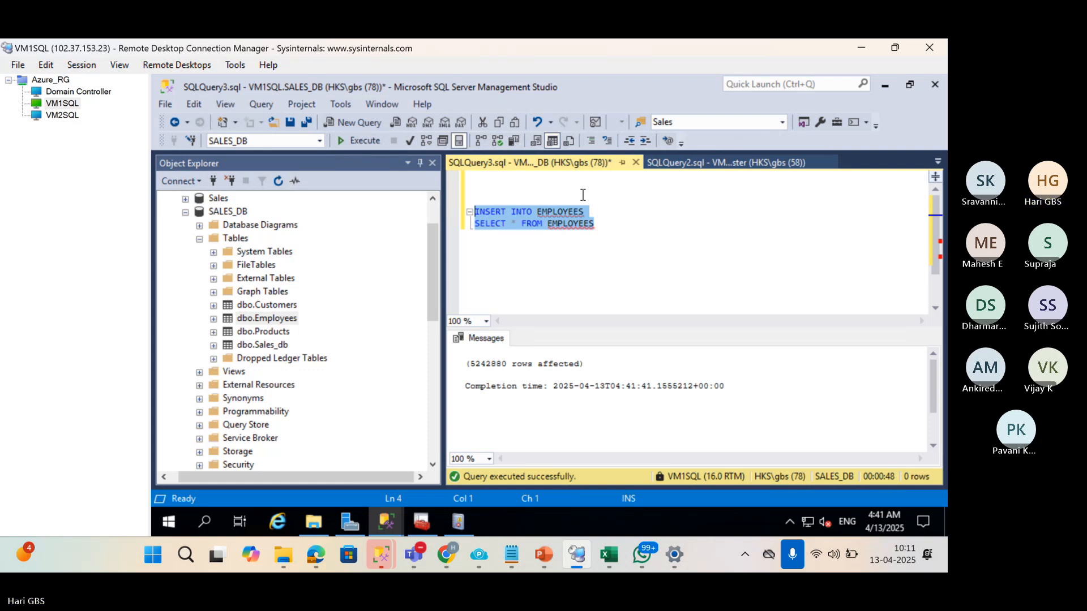
# Write and run SELECT COUNT(*) FROM EMPLOYEES on a new line, returning 10,485,760 rows.
pyautogui.click(609, 229)
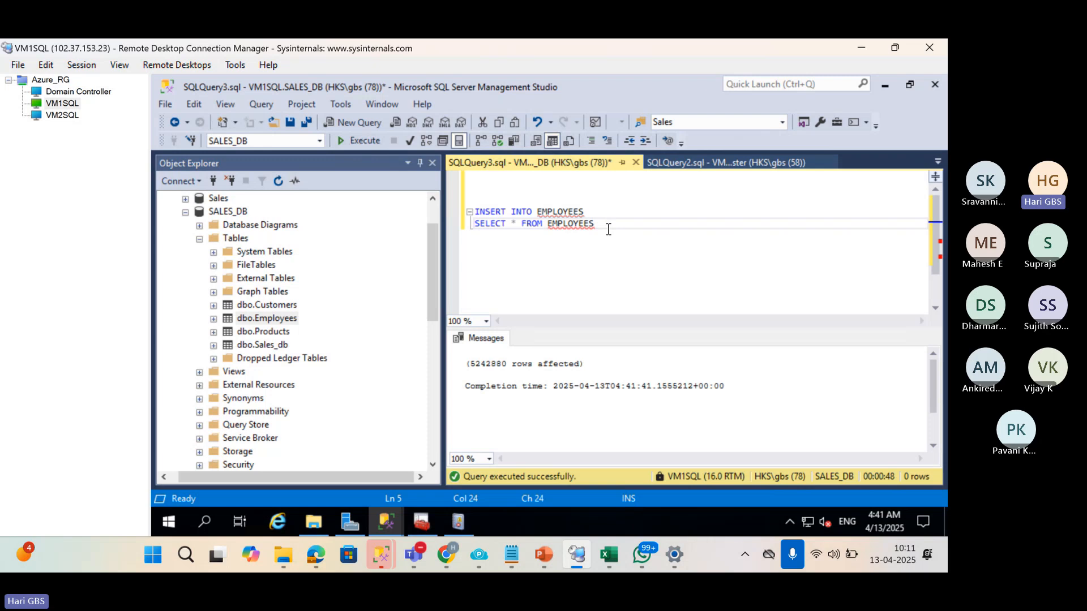
pyautogui.press('Return')
pyautogui.press('Return')
pyautogui.press('Return')
pyautogui.write('SELECT')
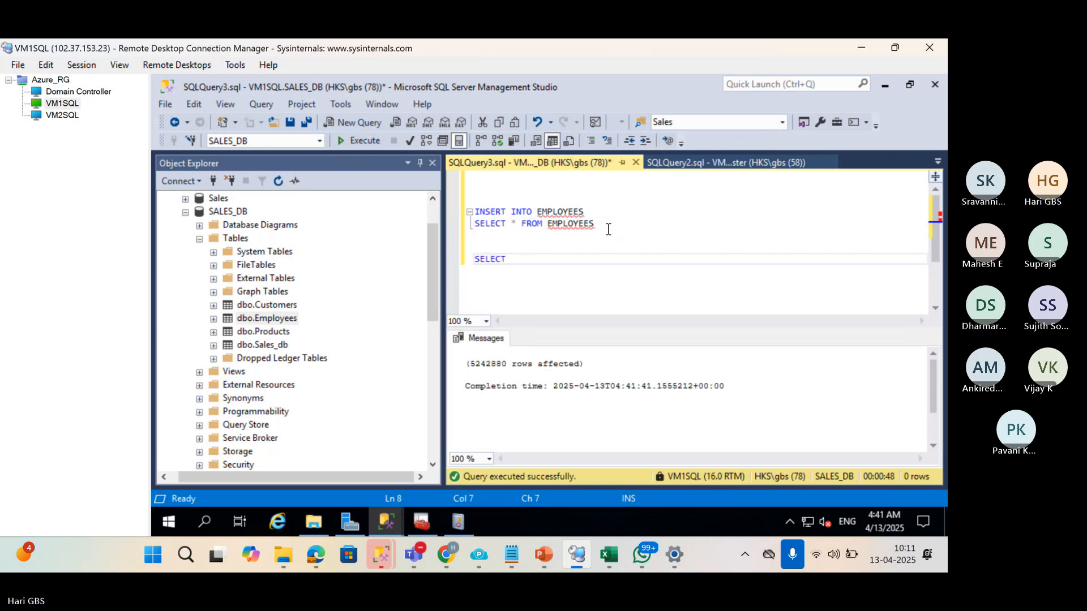
pyautogui.write(' COUNT(8')
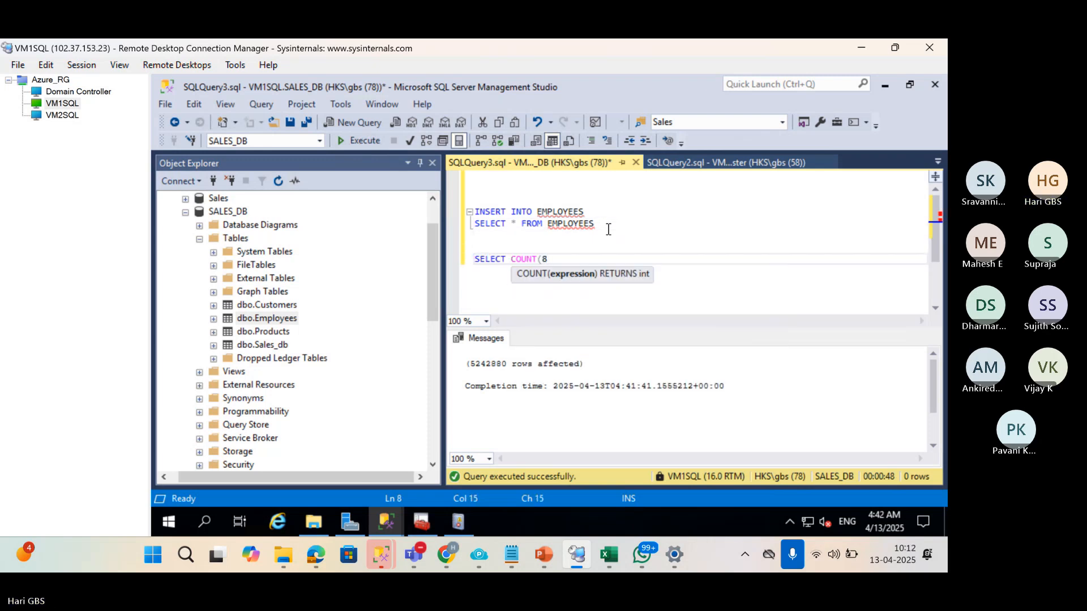
pyautogui.press('BackSpace')
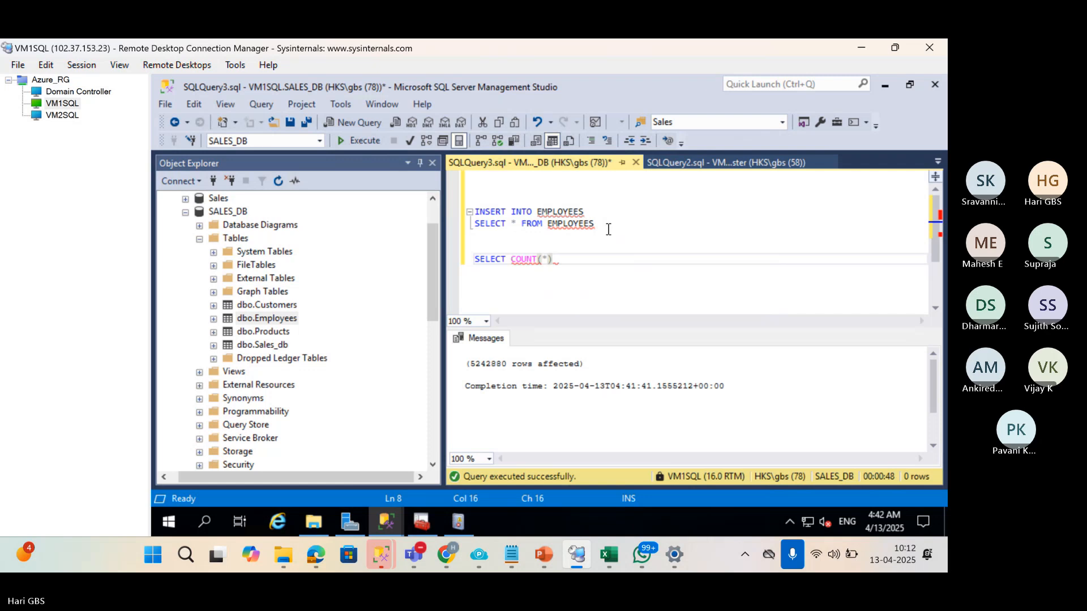
pyautogui.write('*) FRI')
pyautogui.press('BackSpace')
pyautogui.write('OM EMPL')
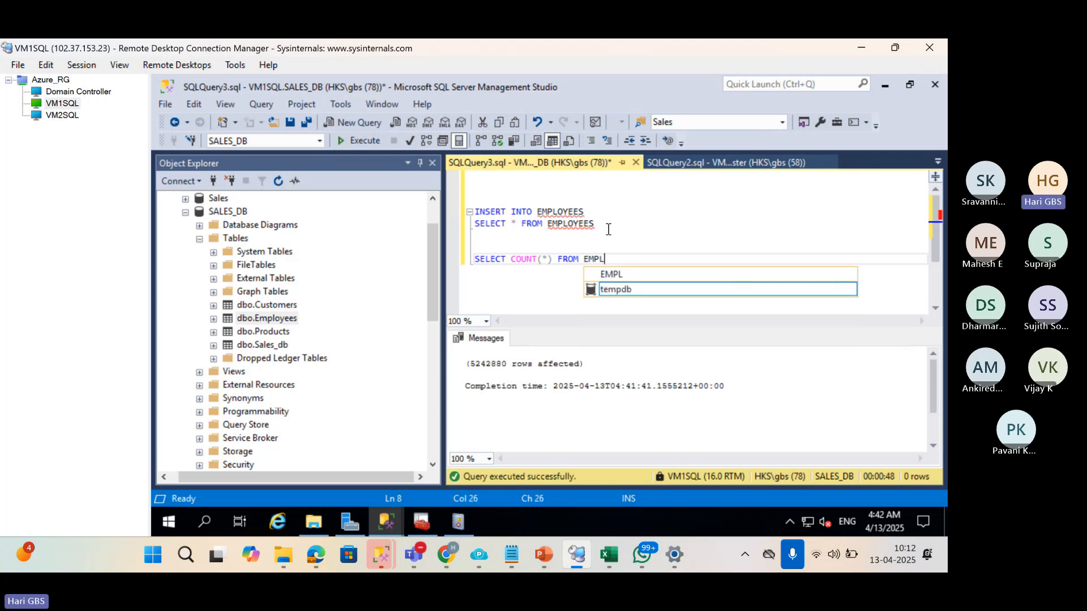
pyautogui.write('OYEES')
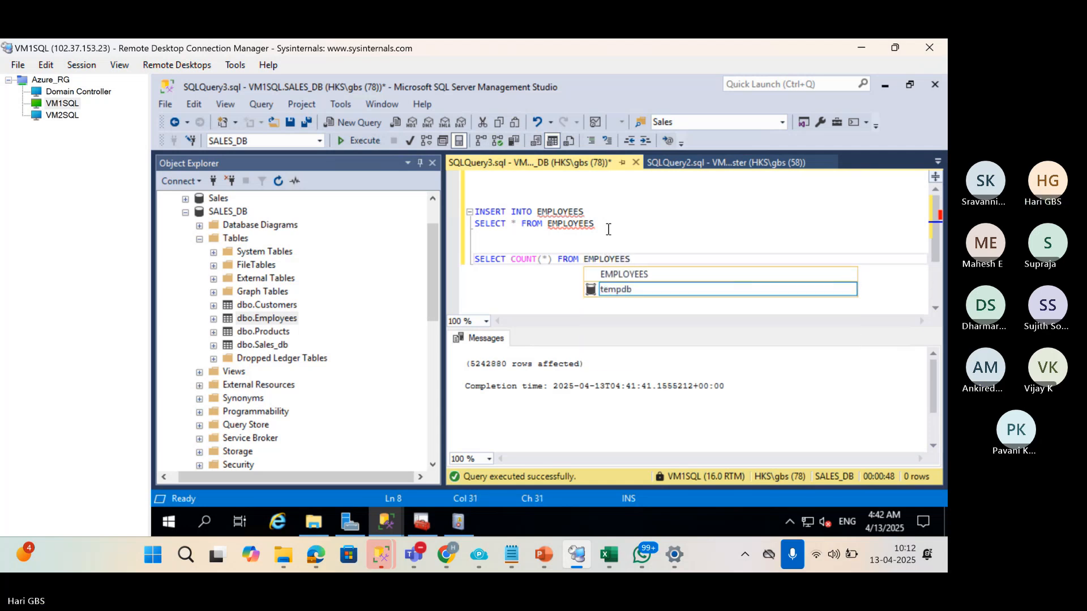
pyautogui.hotkey('shift', 'Home')
pyautogui.press('F5')
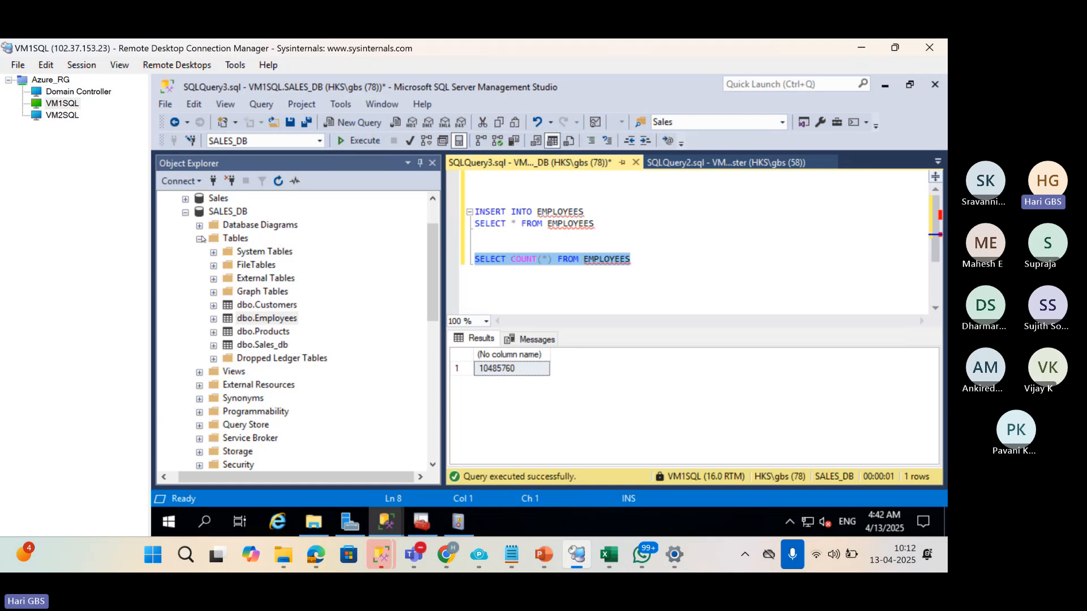
# Enable the LSBackup_SALES_DB job under SQL Server Agent > Jobs and start it at step.
pyautogui.scroll(-5, 227, 359)
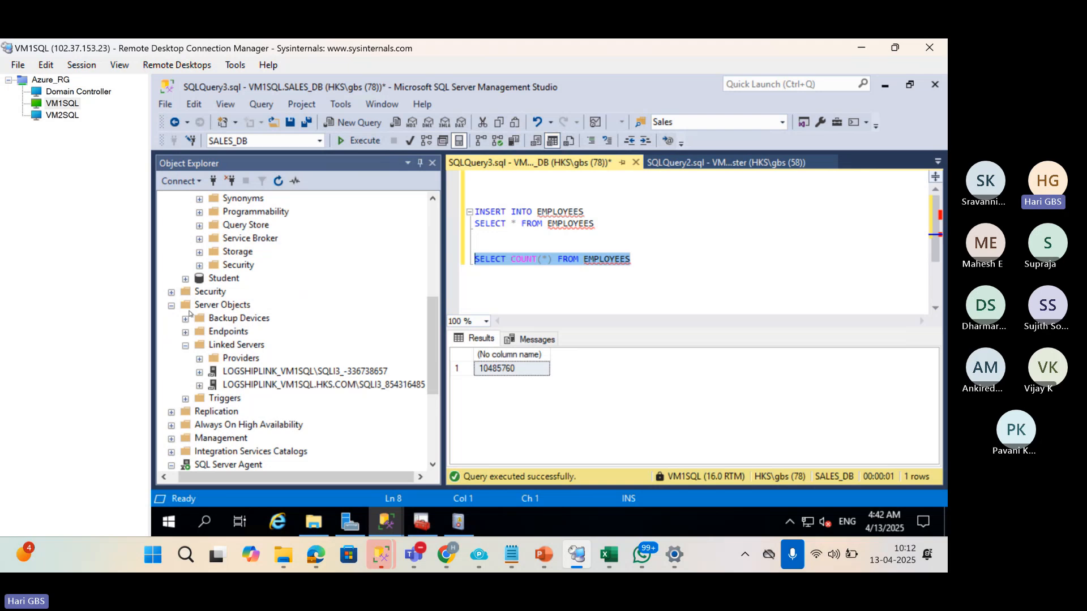
pyautogui.scroll(-4, 190, 357)
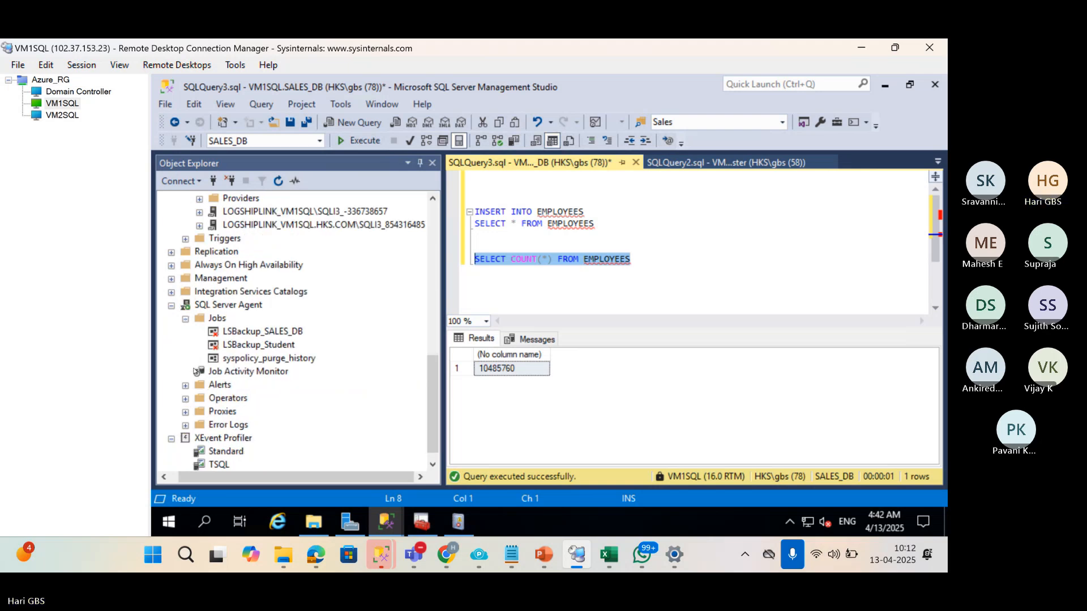
pyautogui.rightClick(255, 332)
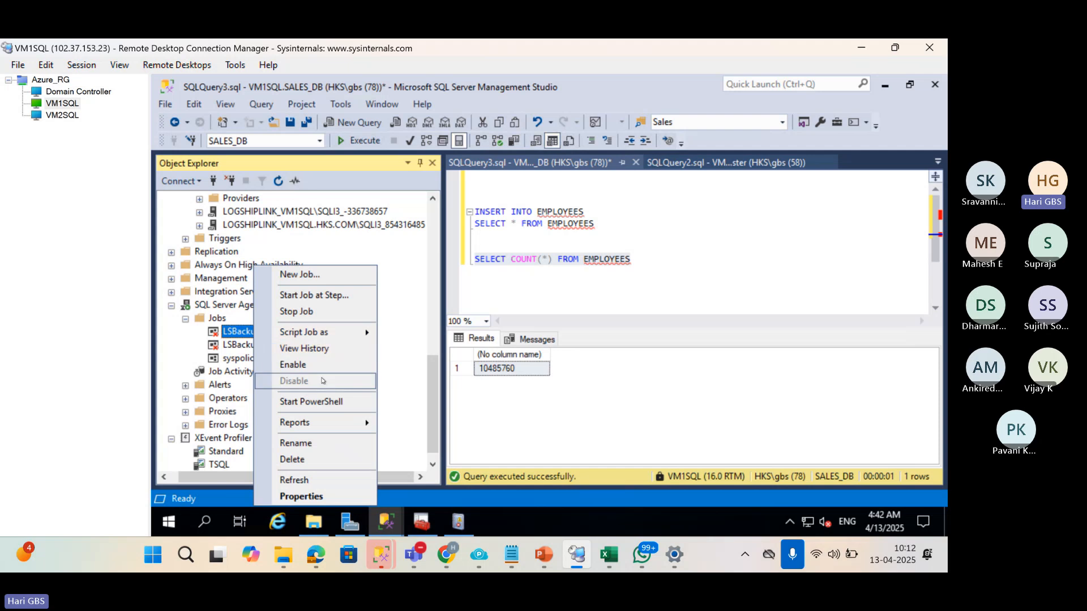
pyautogui.click(305, 365)
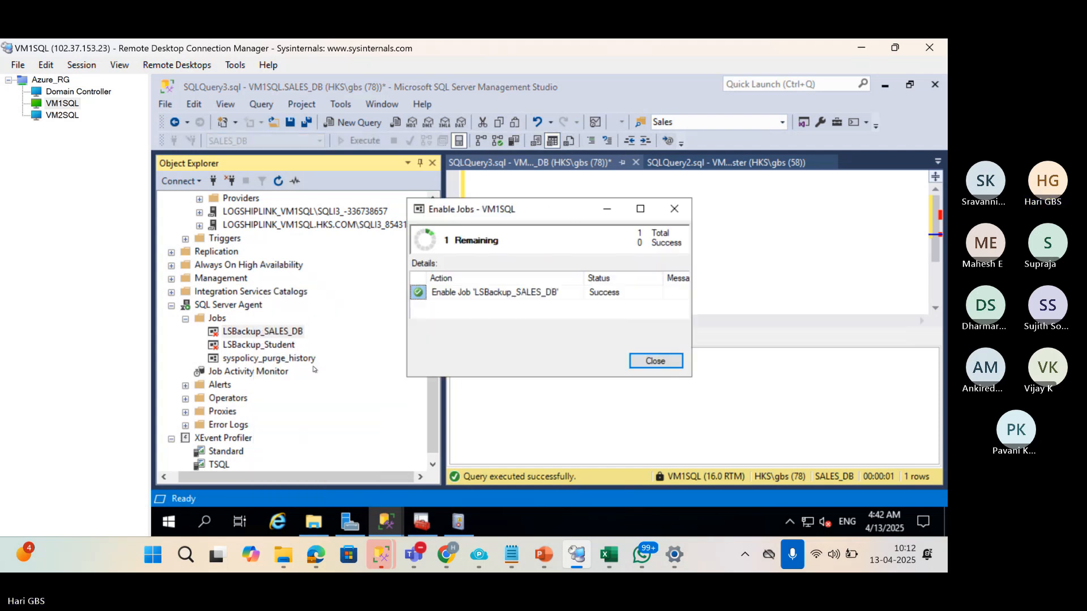
pyautogui.click(655, 361)
pyautogui.rightClick(242, 331)
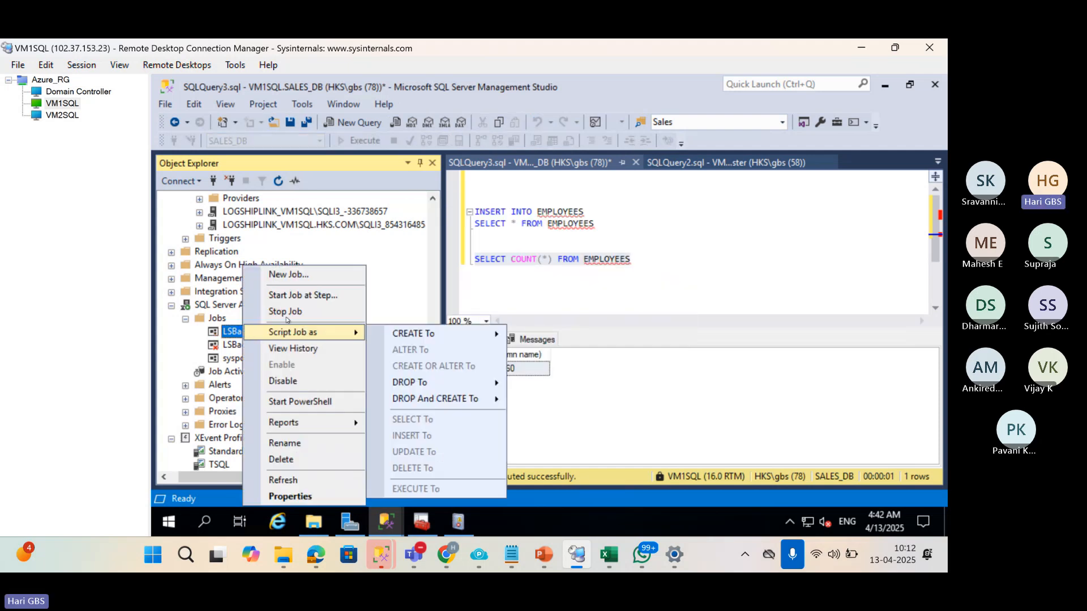
pyautogui.click(295, 296)
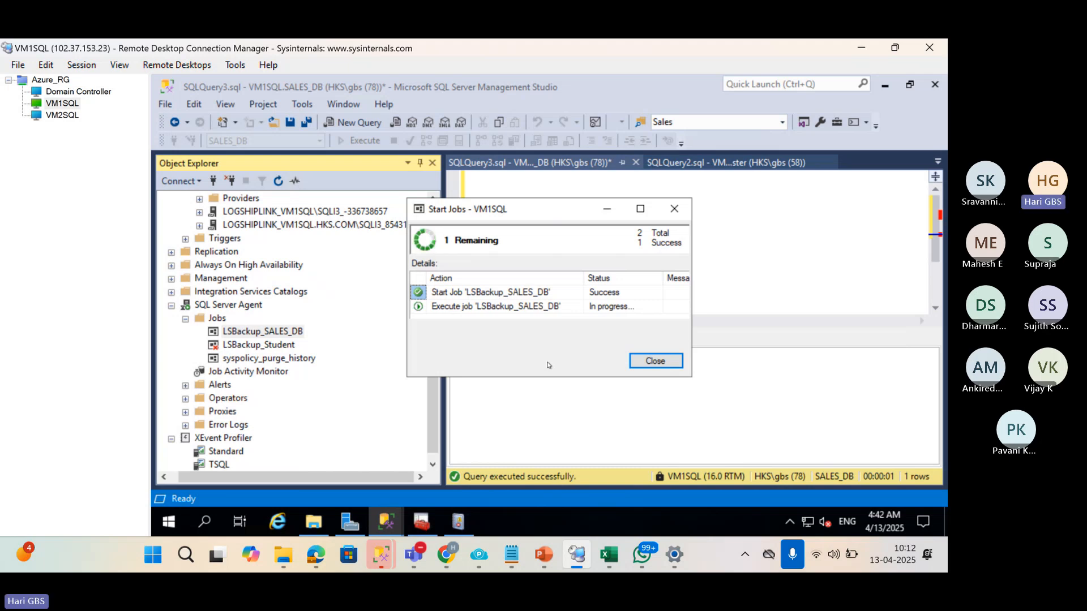
# Switch to the VM2SQL session, shrink the manager window to the top-left, and narrow Object Explorer.
pyautogui.click(62, 117)
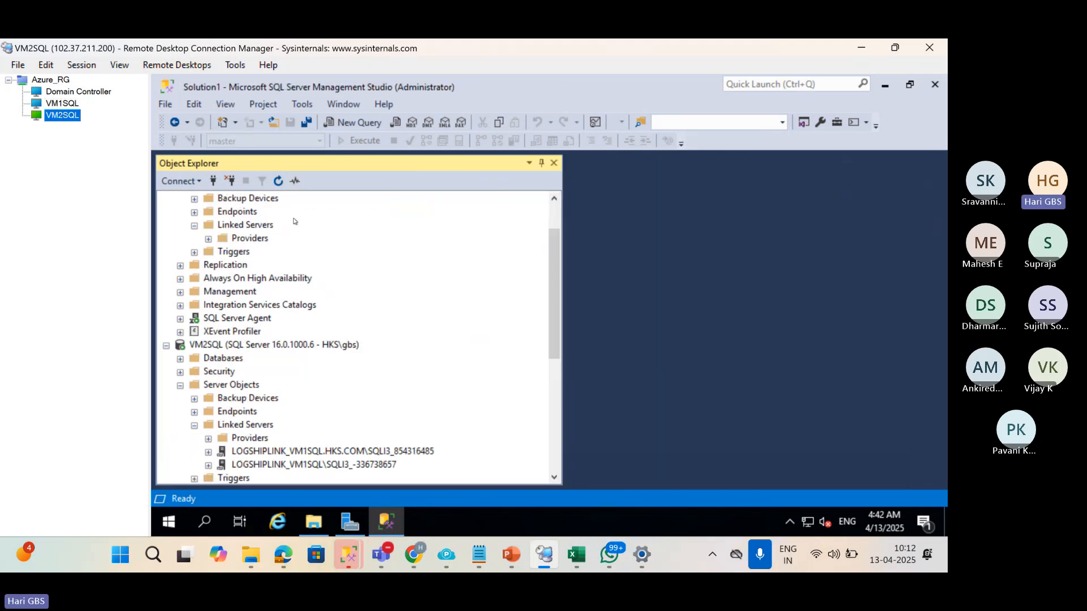
pyautogui.scroll(-1, 349, 343)
pyautogui.scroll(-5, 349, 344)
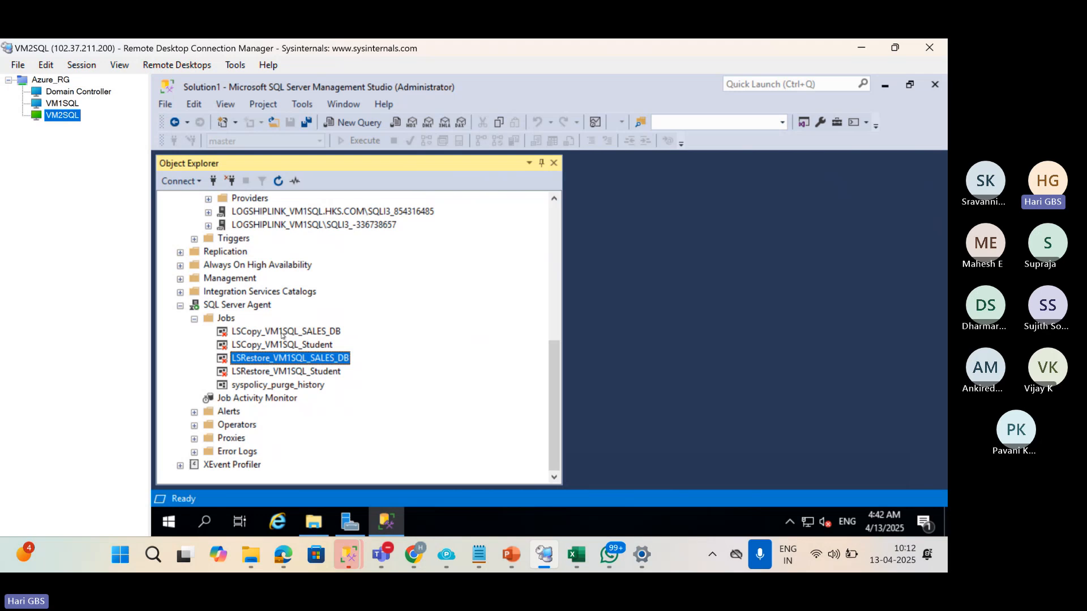
pyautogui.press('super+Down')
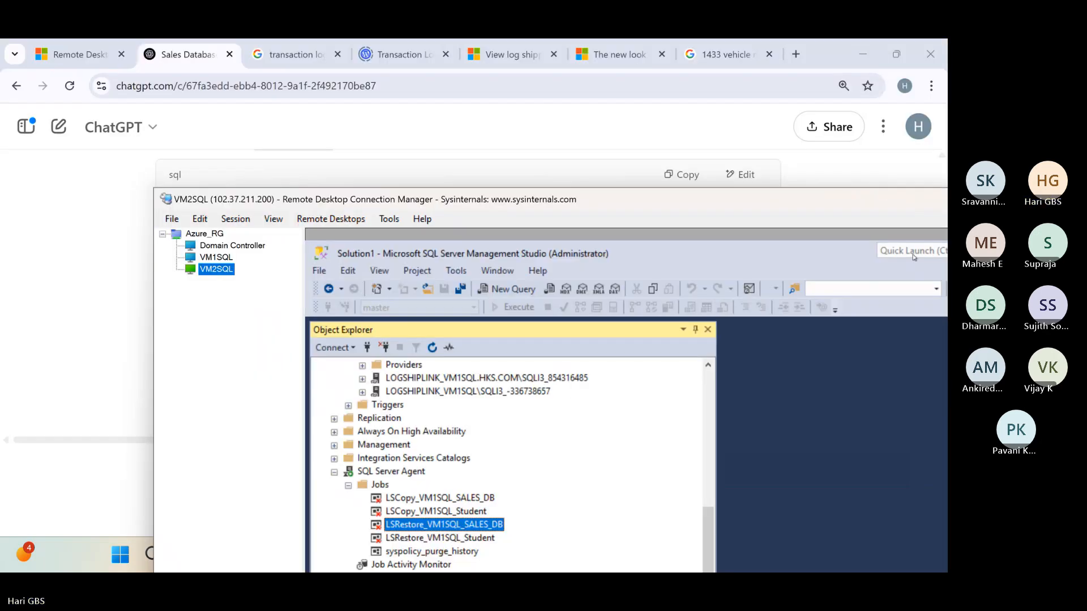
pyautogui.moveTo(885, 195); pyautogui.dragTo(748, 48)
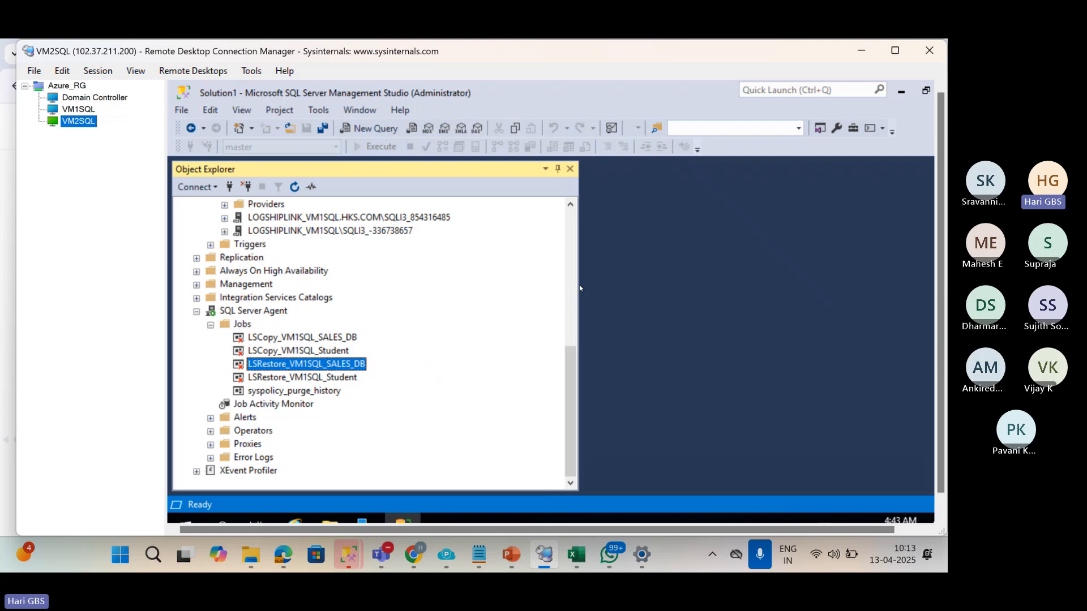
pyautogui.click(639, 274)
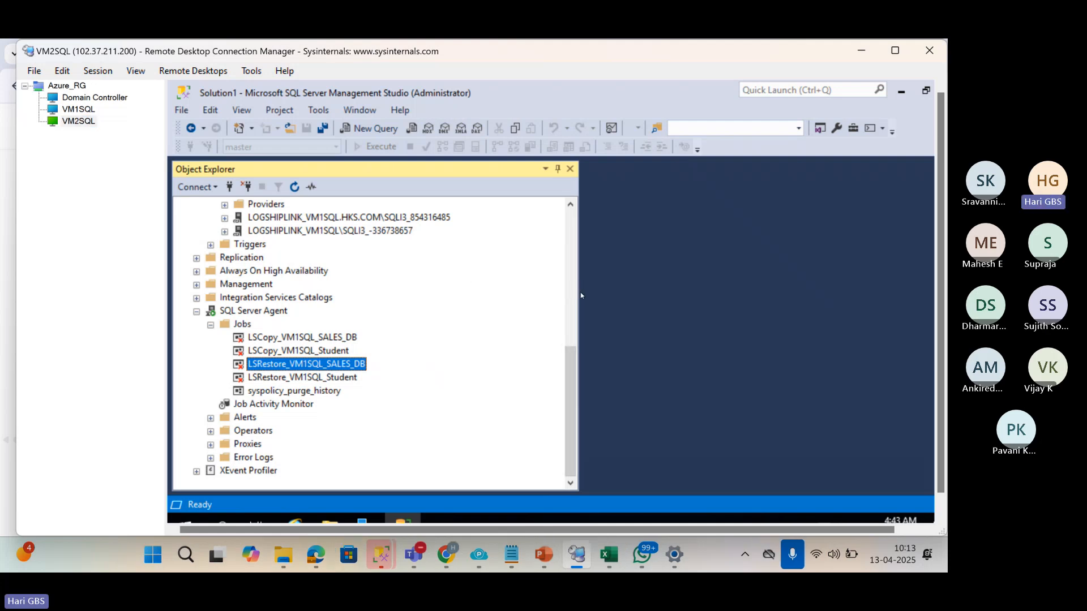
pyautogui.moveTo(577, 295); pyautogui.dragTo(381, 304)
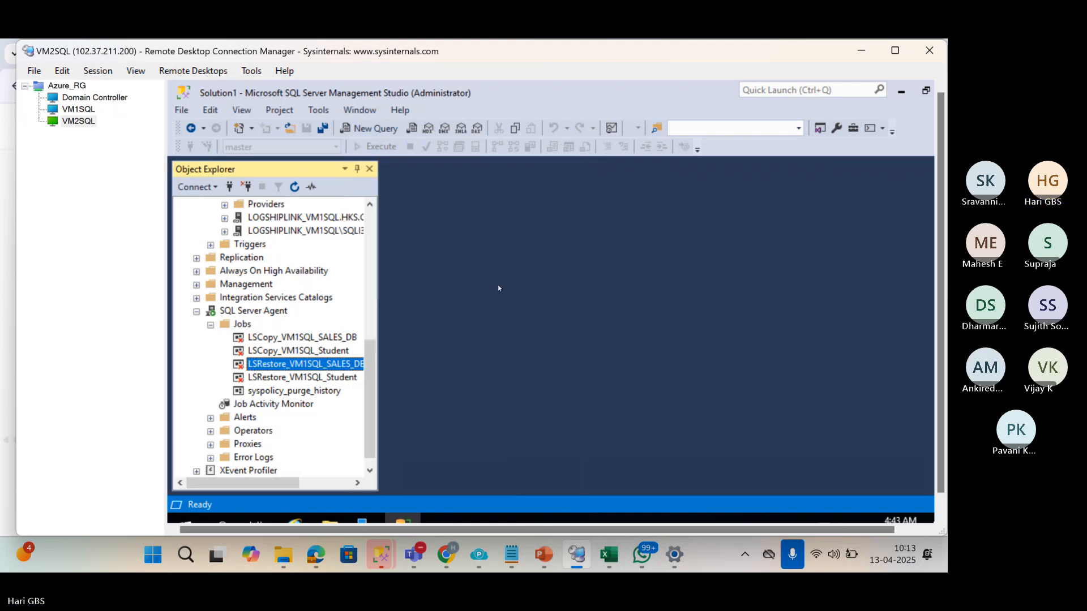
# Open the VM2SQL server's Properties and close them without changes.
pyautogui.click(70, 124)
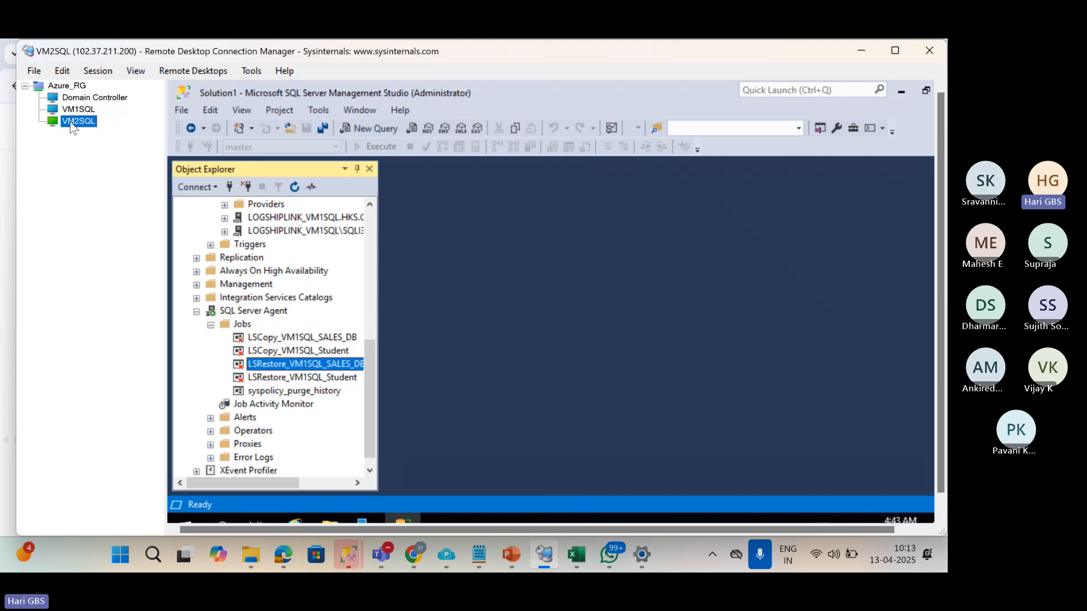
pyautogui.rightClick(72, 127)
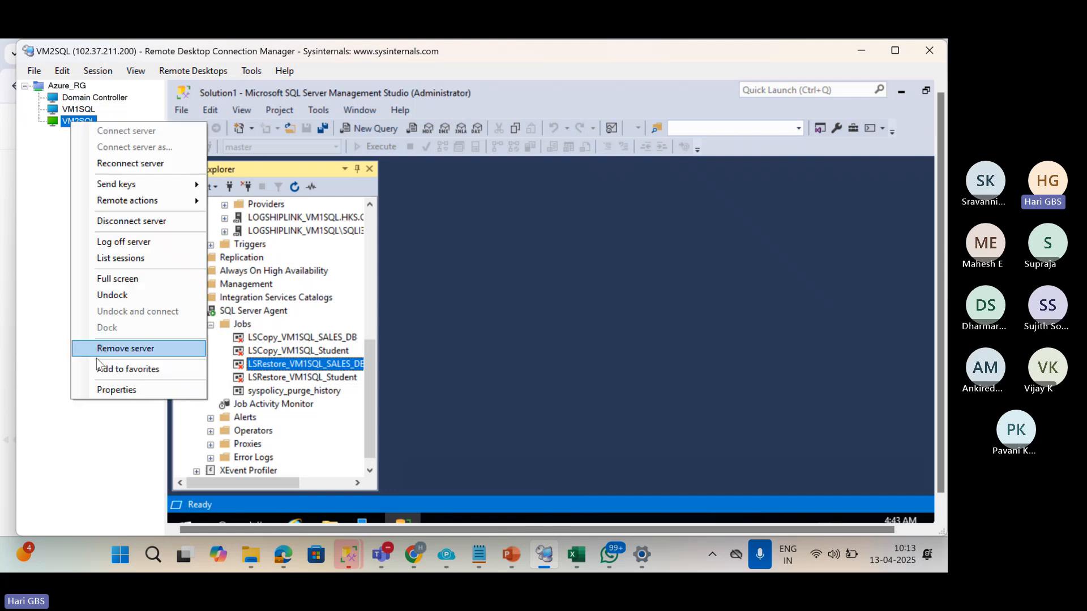
pyautogui.click(120, 389)
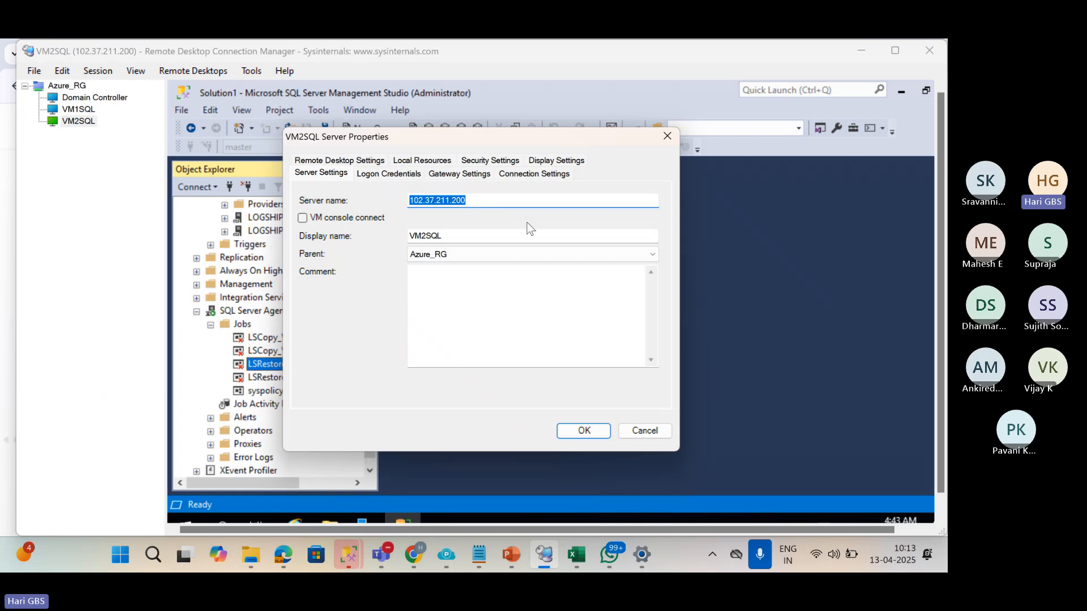
pyautogui.press('Escape')
# Minimize the manager and launch MSTSC to connect to 102.37.211.200, entering a password.
pyautogui.click(862, 51)
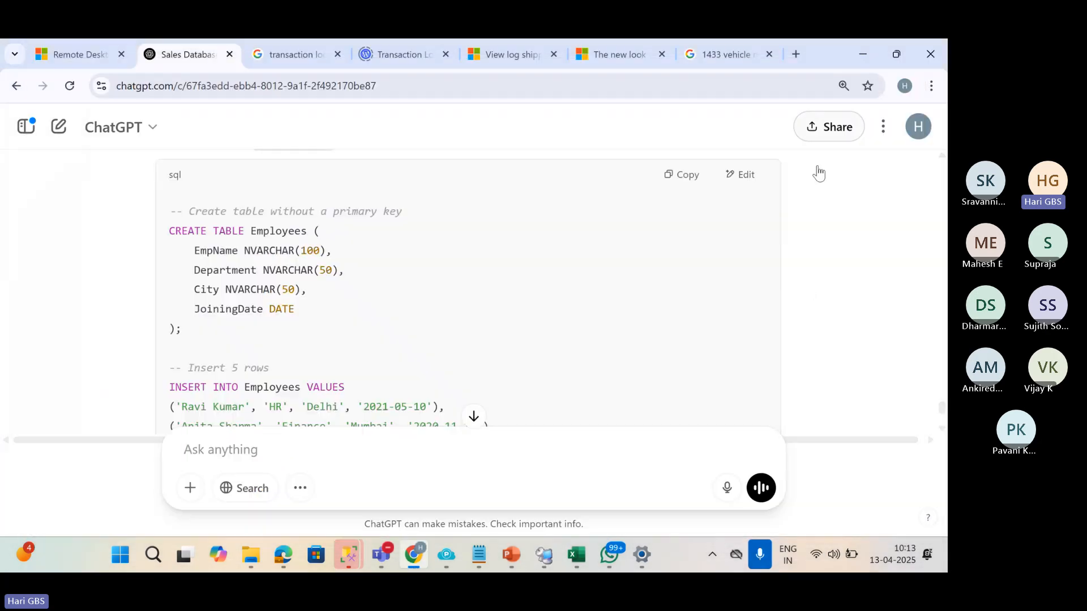
pyautogui.press('super+r')
pyautogui.write('MSTSC')
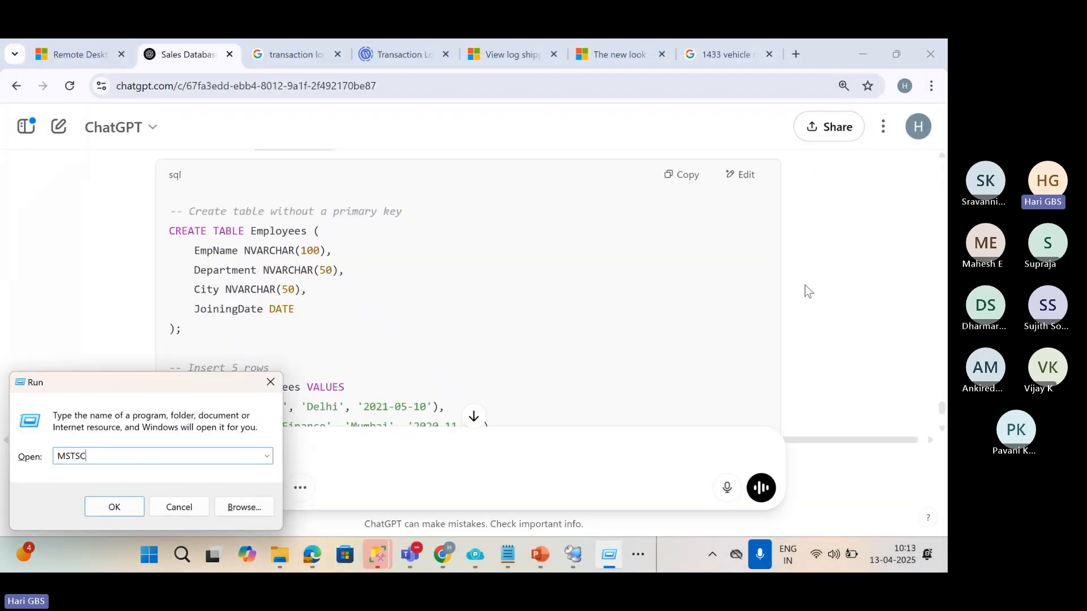
pyautogui.press('Return')
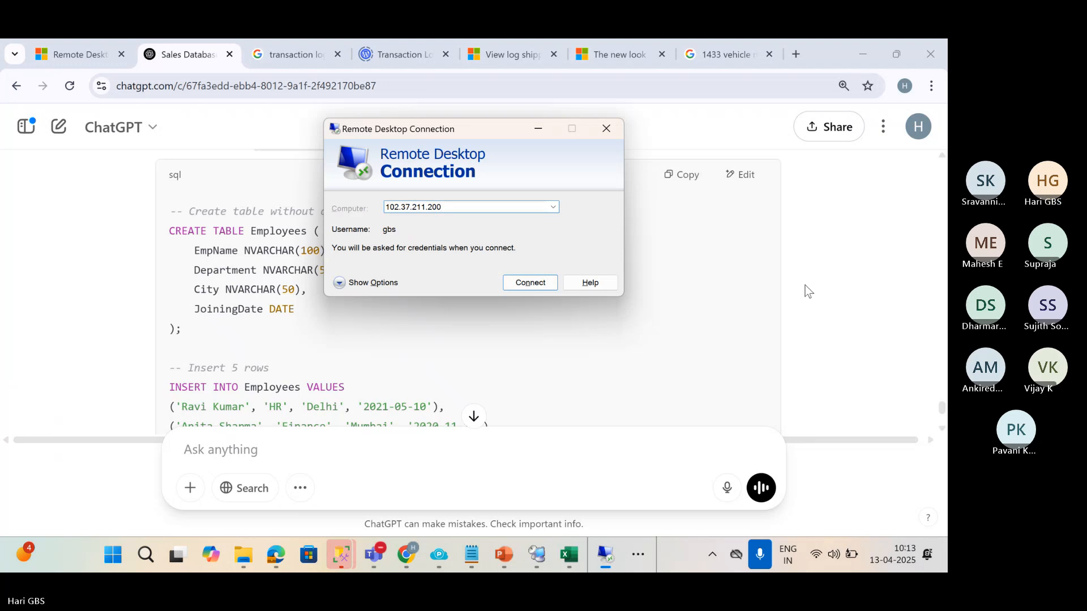
pyautogui.press('Return')
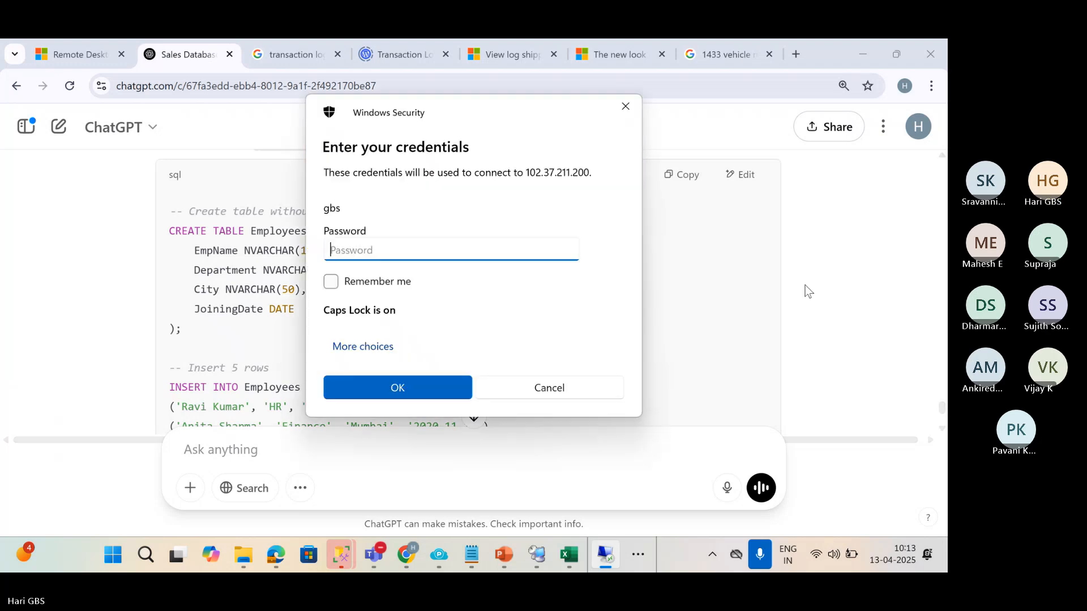
pyautogui.press('capslock')
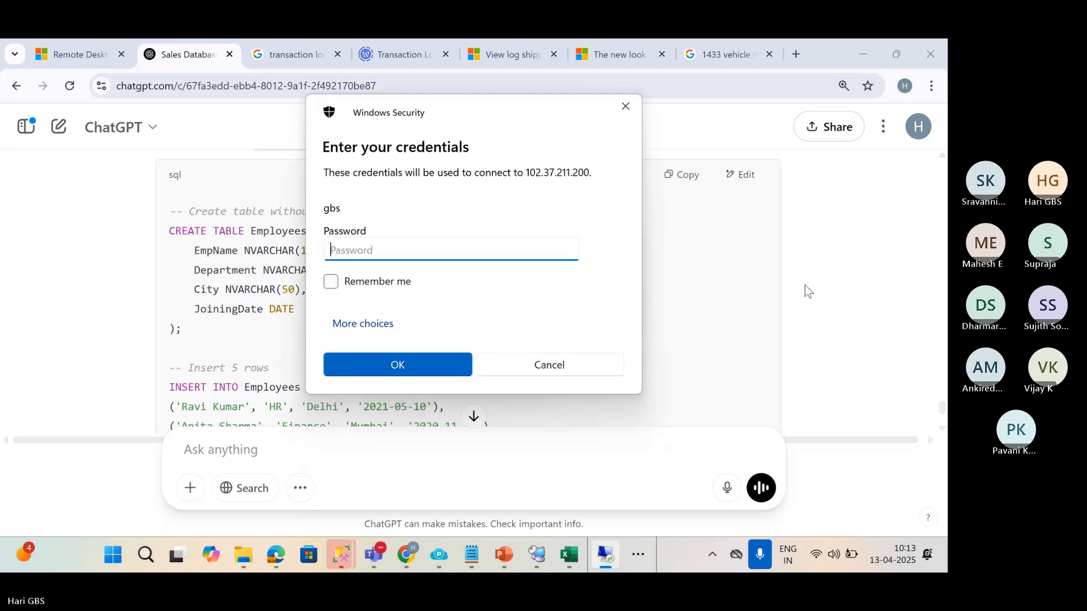
pyautogui.write('************')
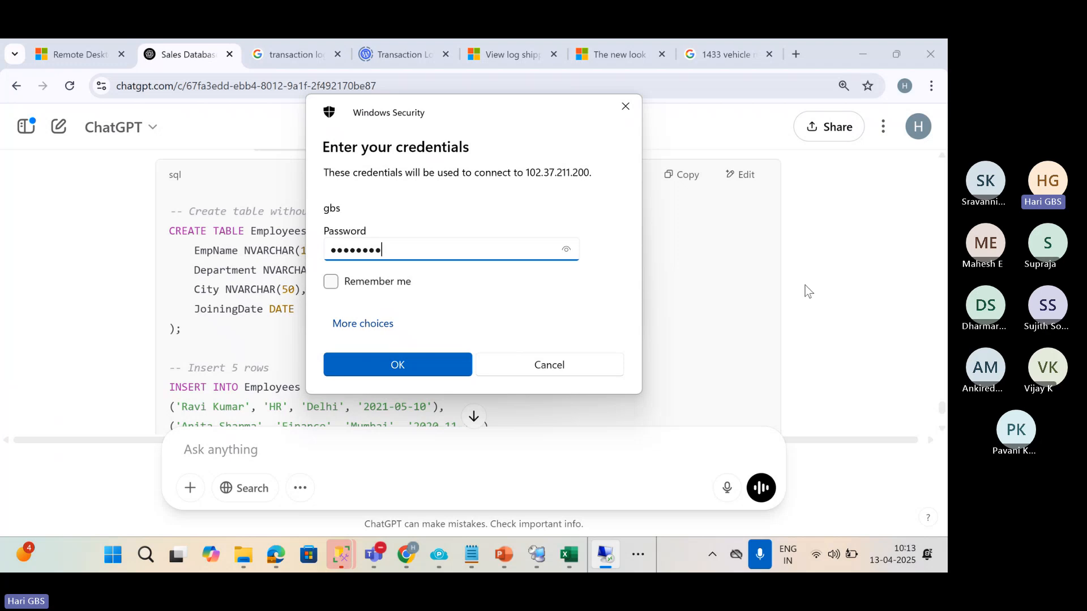
# Sign in with a different domain account's credentials and accept the certificate warning.
pyautogui.click(392, 323)
pyautogui.click(408, 401)
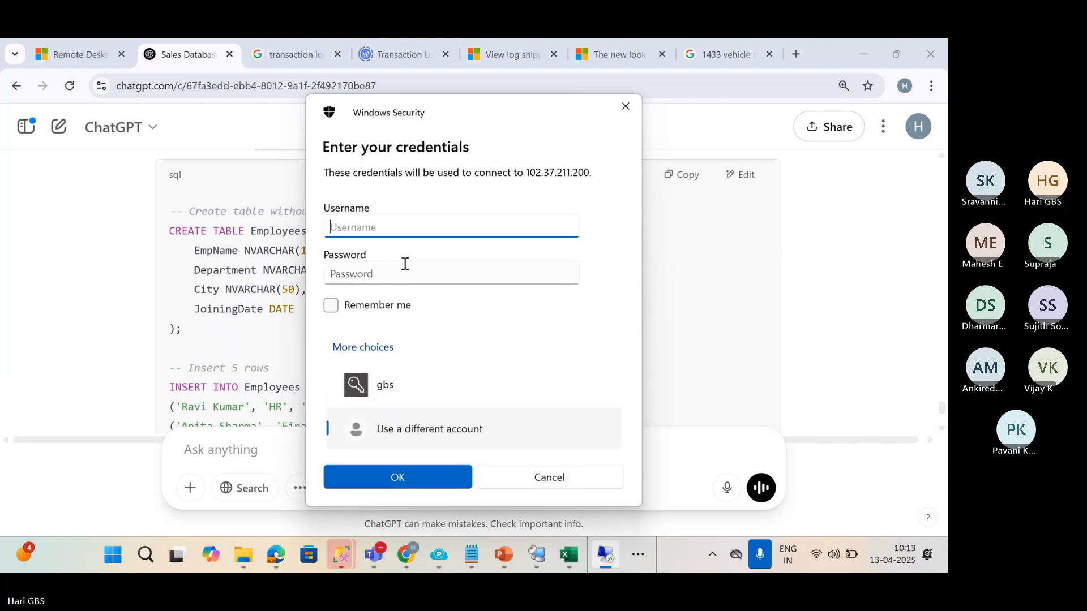
pyautogui.write('hks\\gbs')
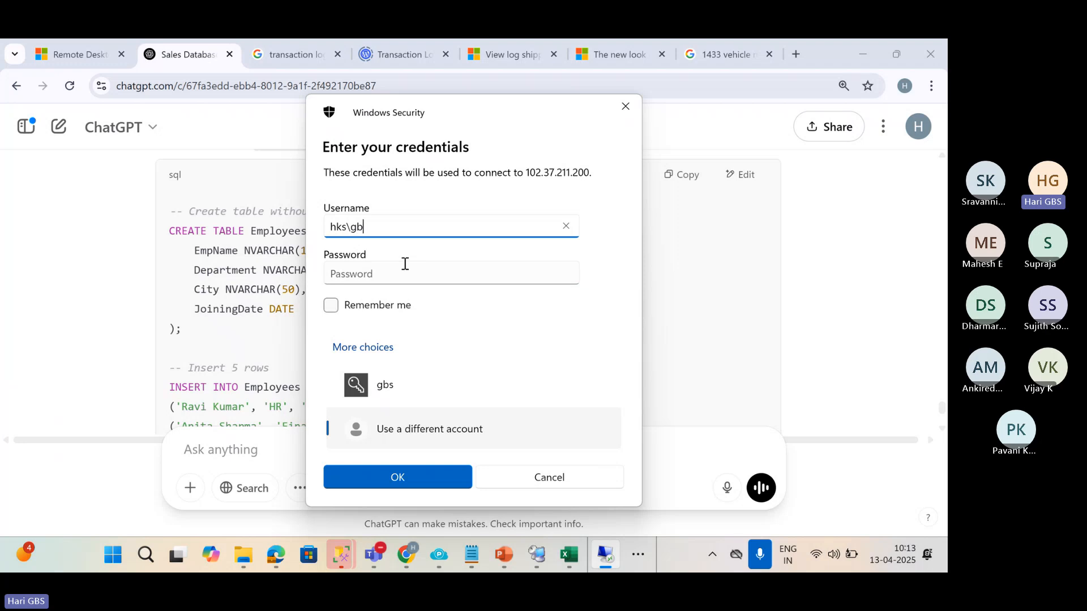
pyautogui.press('Tab')
pyautogui.write('************')
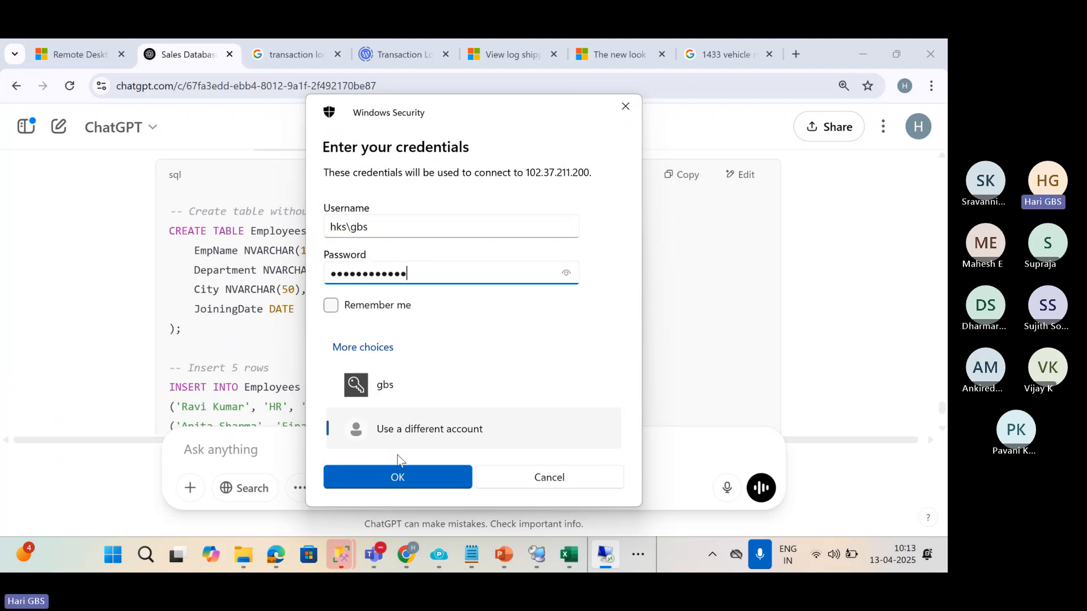
pyautogui.click(399, 475)
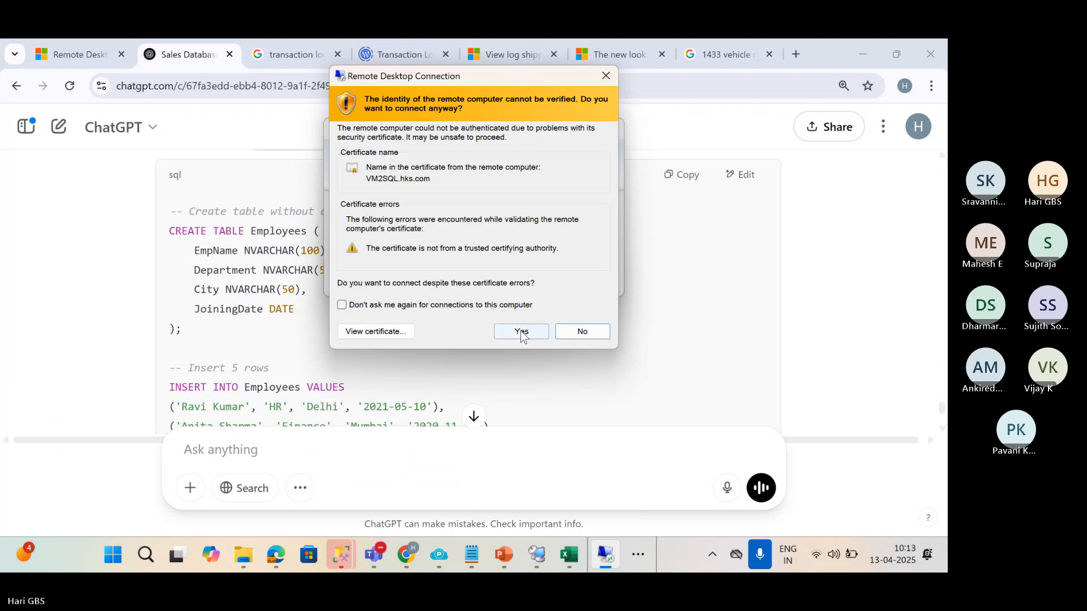
pyautogui.click(518, 330)
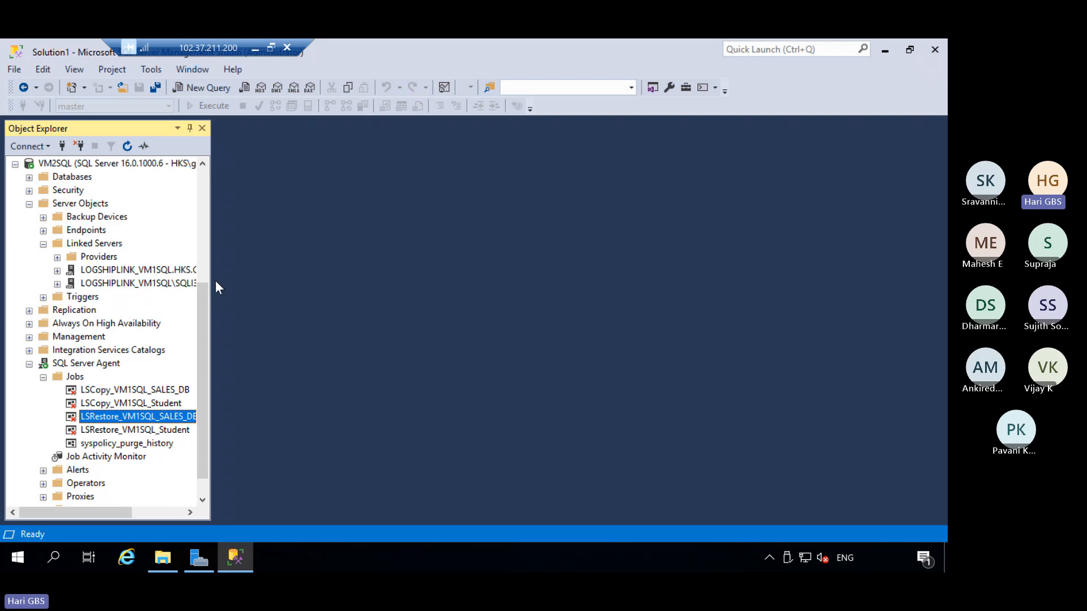
# Place Management Studio on the left and the LC3 folder on the right, narrowing the Name column.
pyautogui.moveTo(214, 274); pyautogui.dragTo(324, 283)
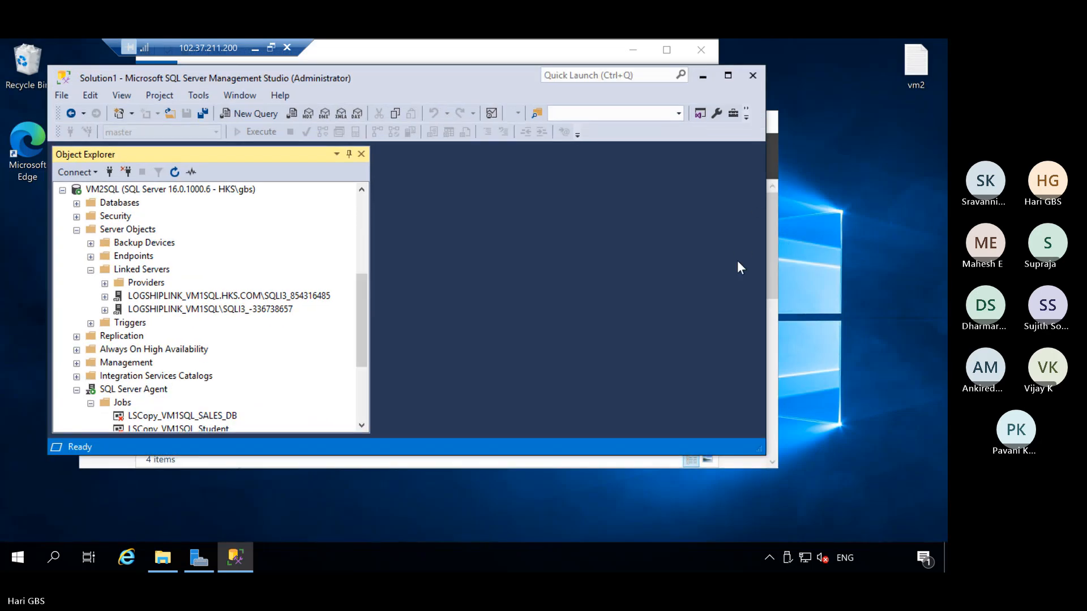
pyautogui.press('super+Left')
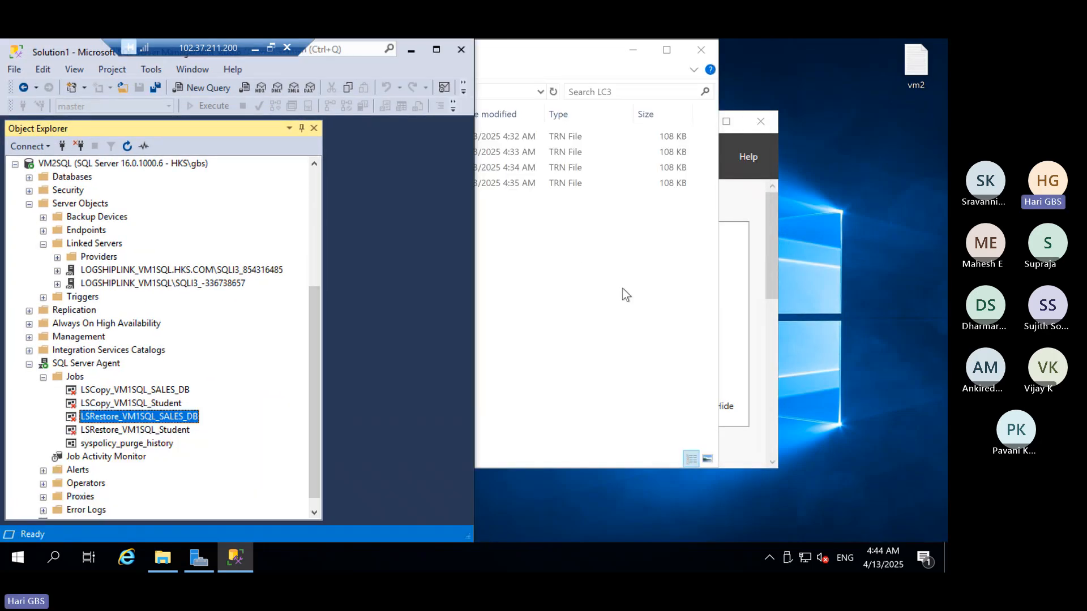
pyautogui.click(626, 205)
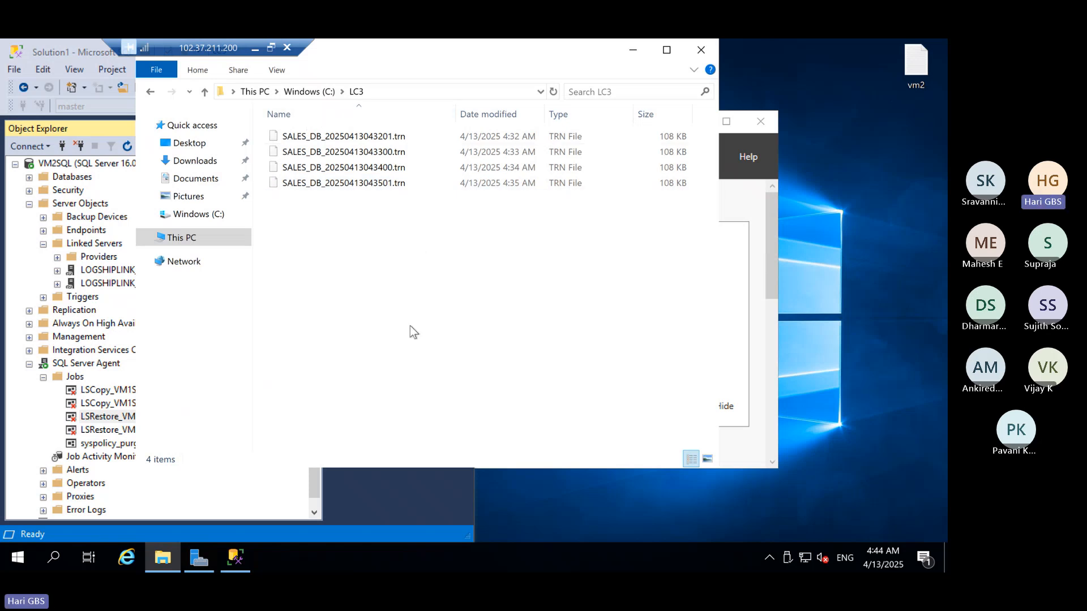
pyautogui.press('super+Right')
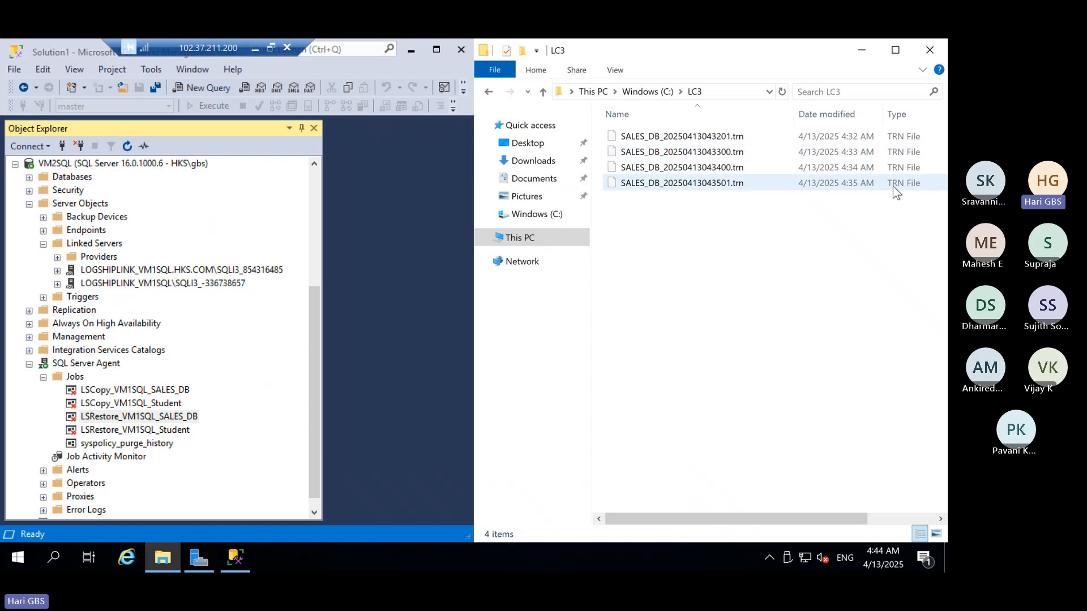
pyautogui.moveTo(793, 114); pyautogui.dragTo(756, 130)
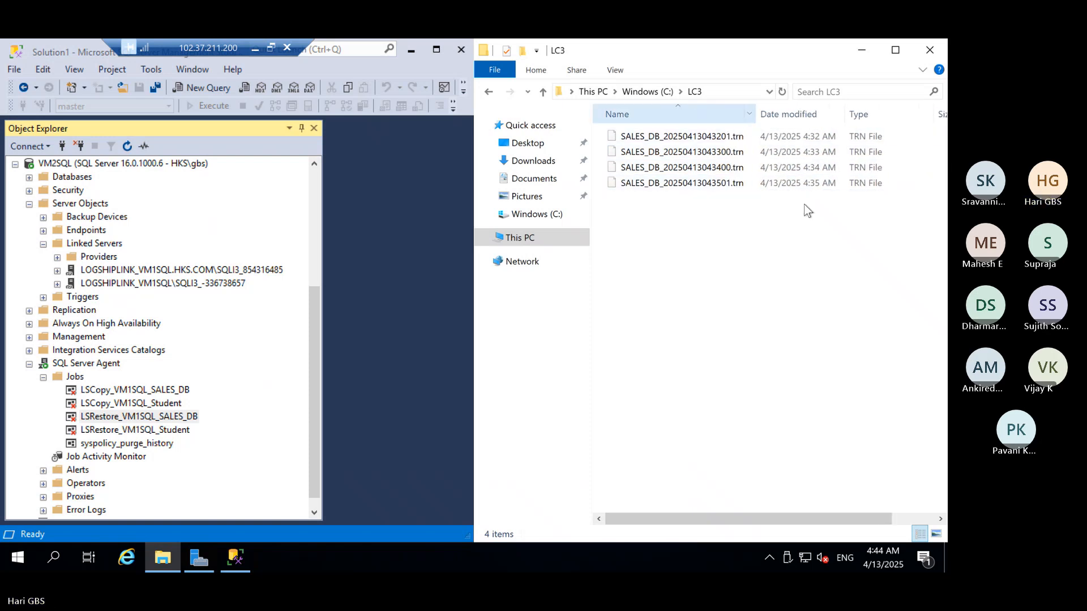
pyautogui.moveTo(740, 196)
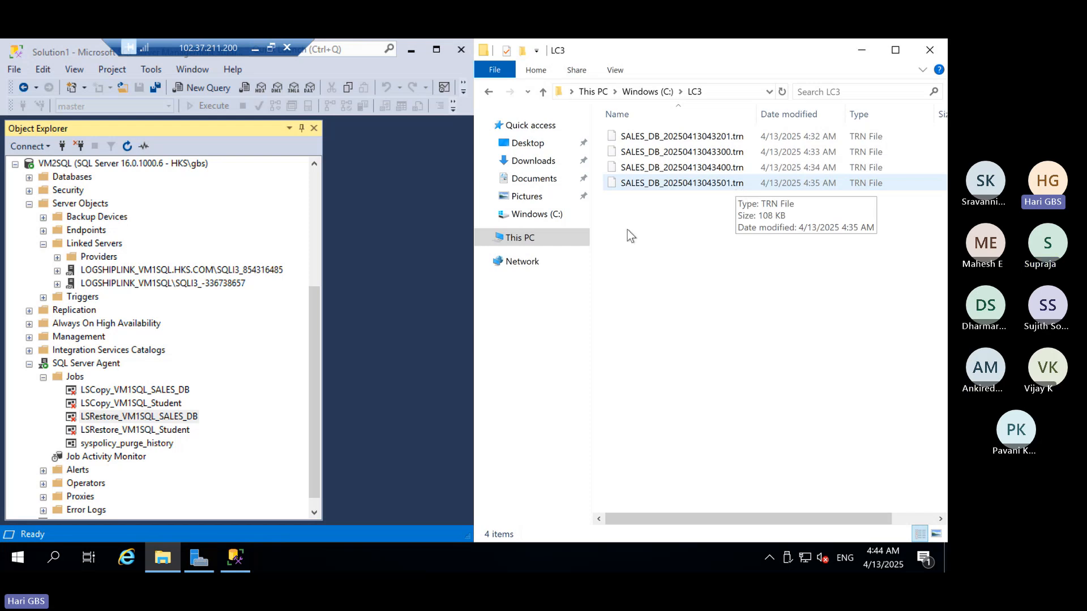
# Check and close VM1SQL's LSBackup_SALES_DB success report, then return to the VM2SQL session.
pyautogui.click(255, 49)
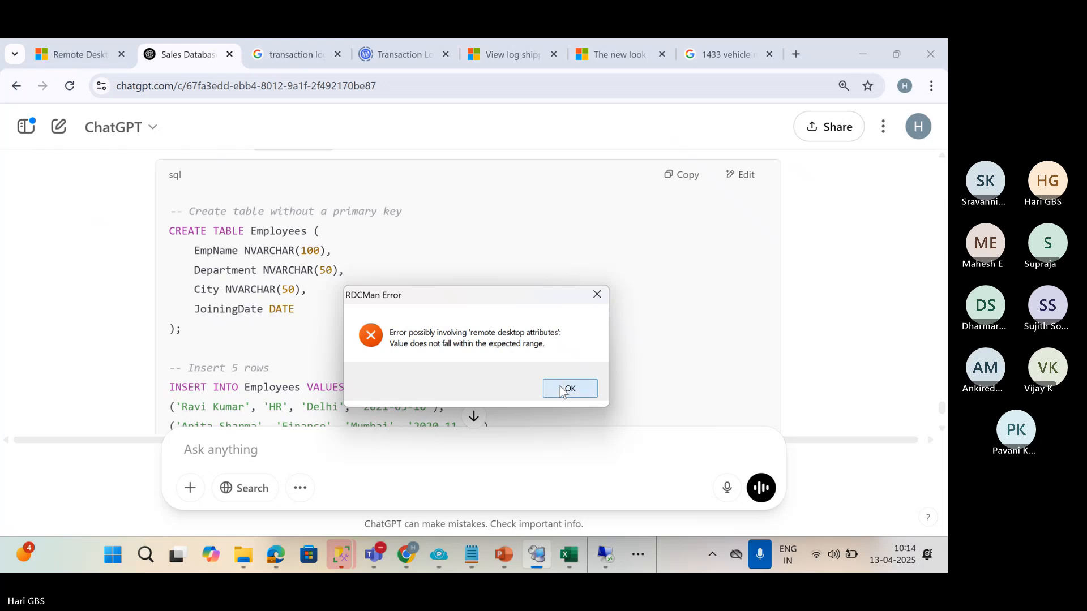
pyautogui.click(568, 390)
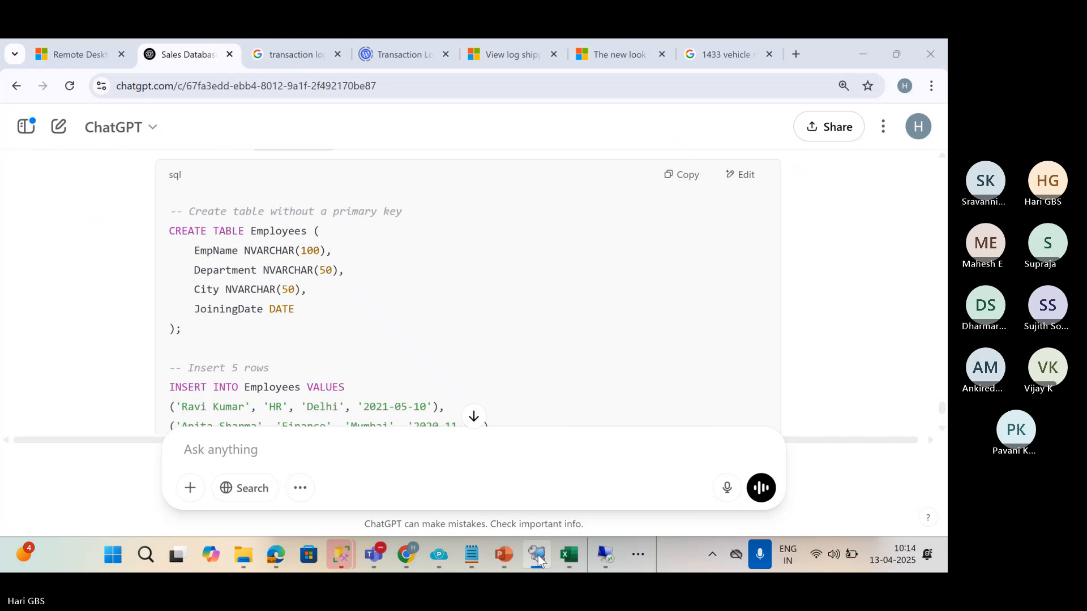
pyautogui.hotkey('alt', 'Tab')
pyautogui.hotkey('alt', 'Tab')
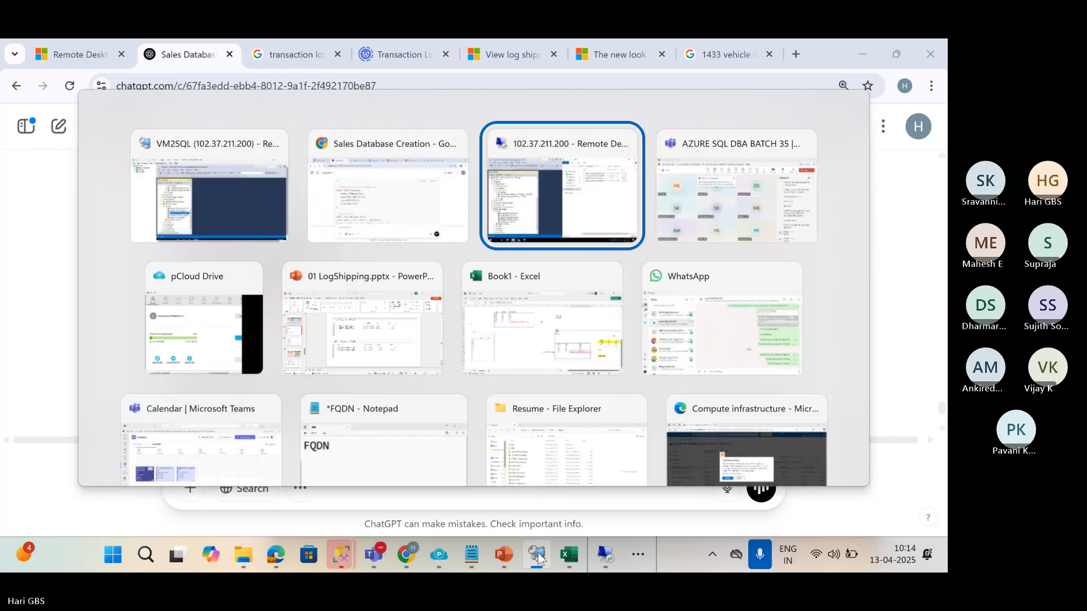
pyautogui.hotkey('alt', 'Tab')
pyautogui.hotkey('alt', 'Tab')
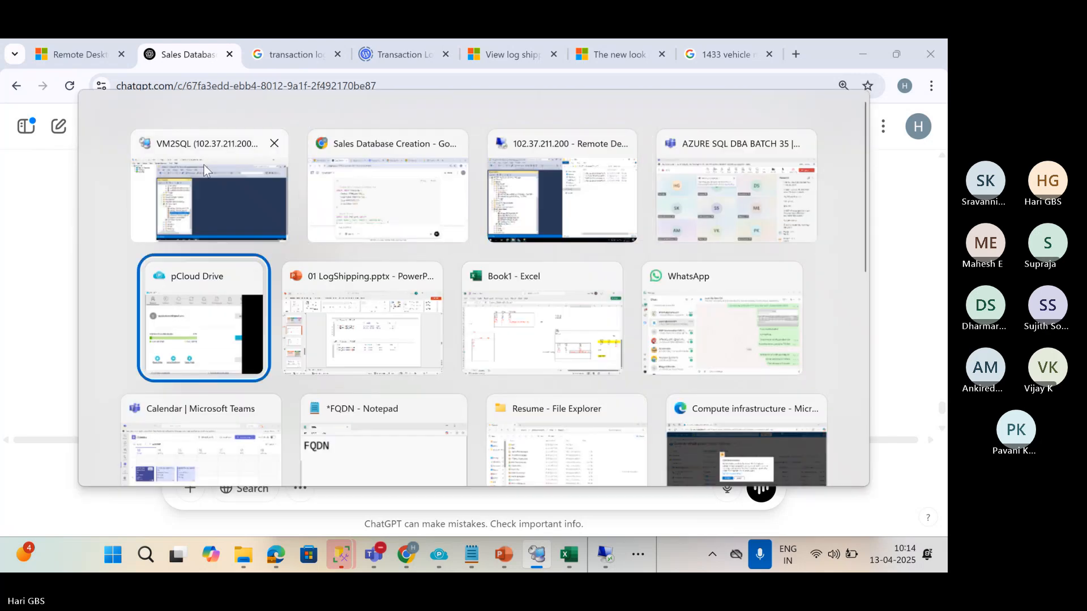
pyautogui.click(204, 164)
pyautogui.click(80, 110)
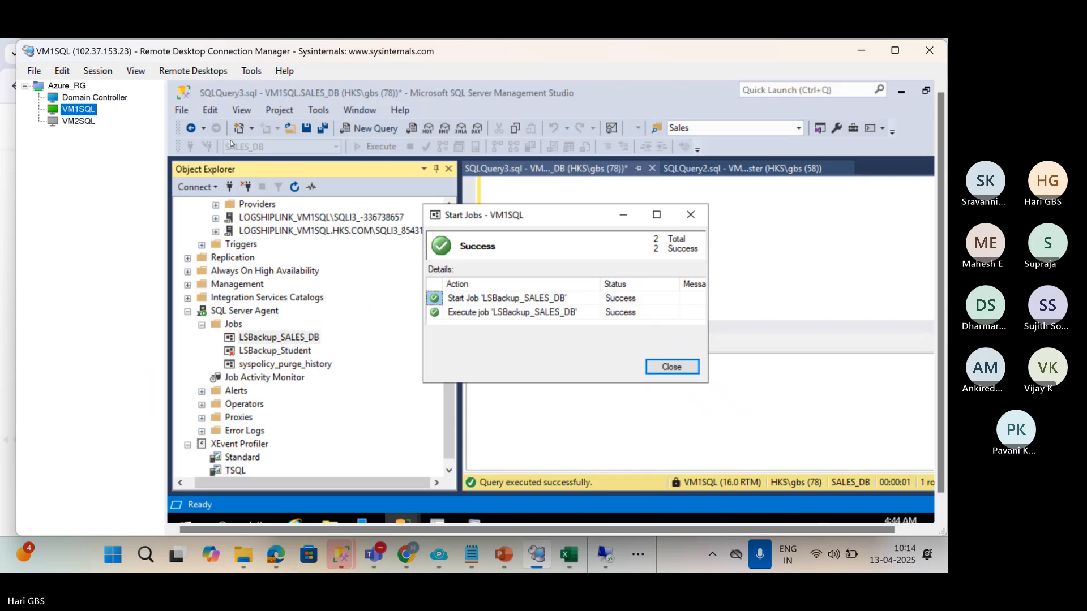
pyautogui.click(672, 367)
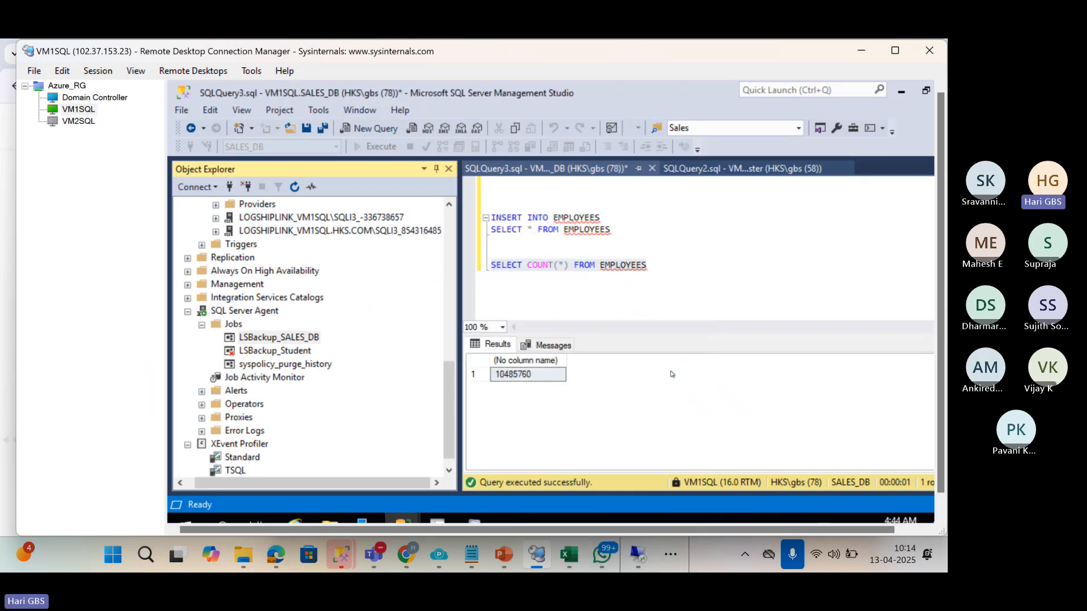
pyautogui.click(637, 556)
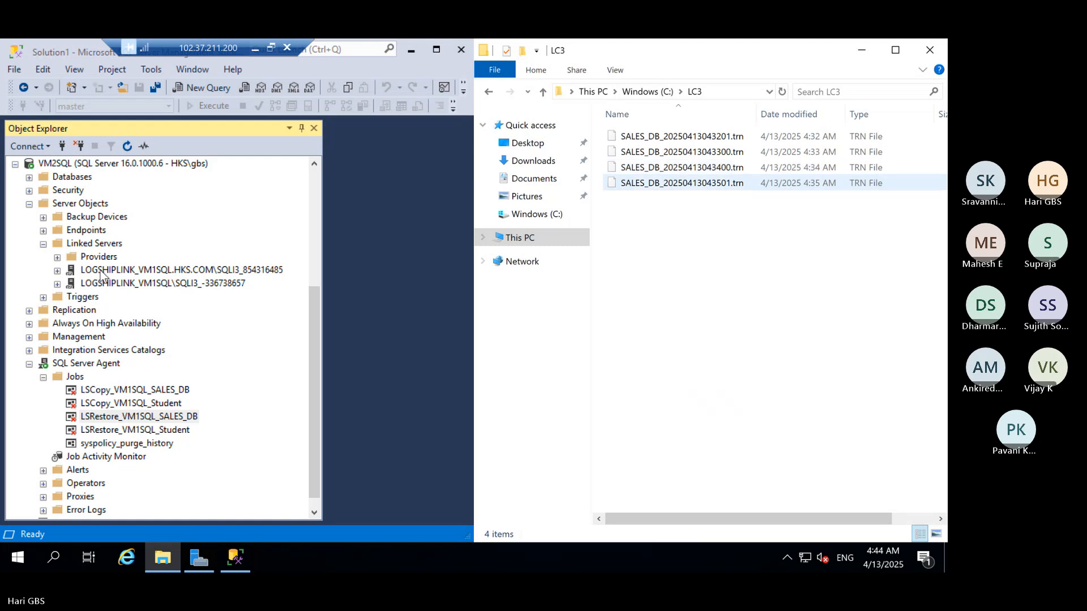
# Enable and start LSCopy_VM1SQL_SALES_DB, moving its progress window aside to watch the LC3 folder.
pyautogui.click(83, 392)
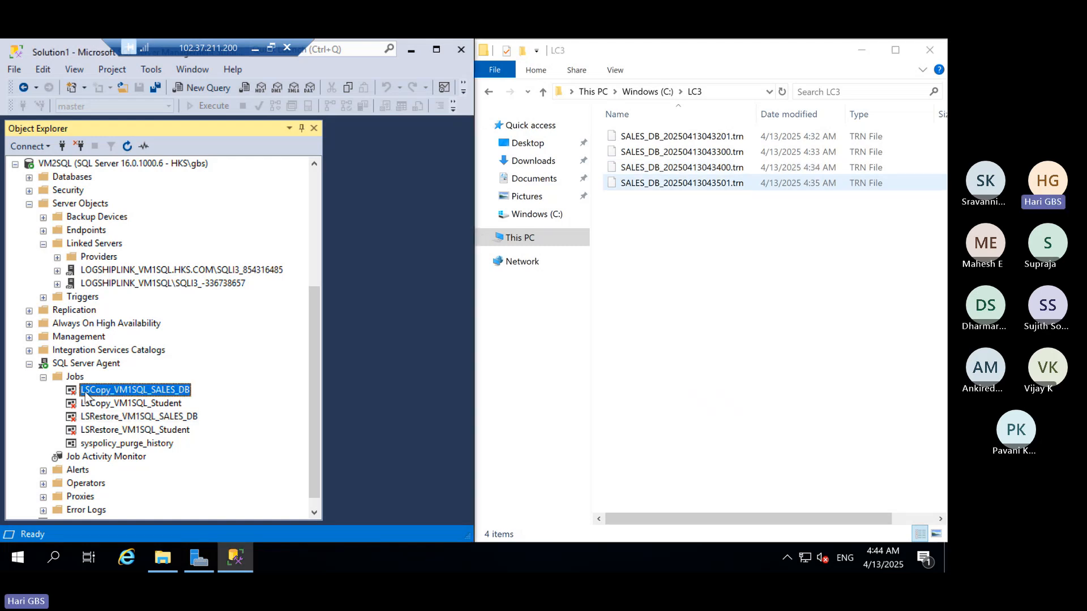
pyautogui.rightClick(85, 395)
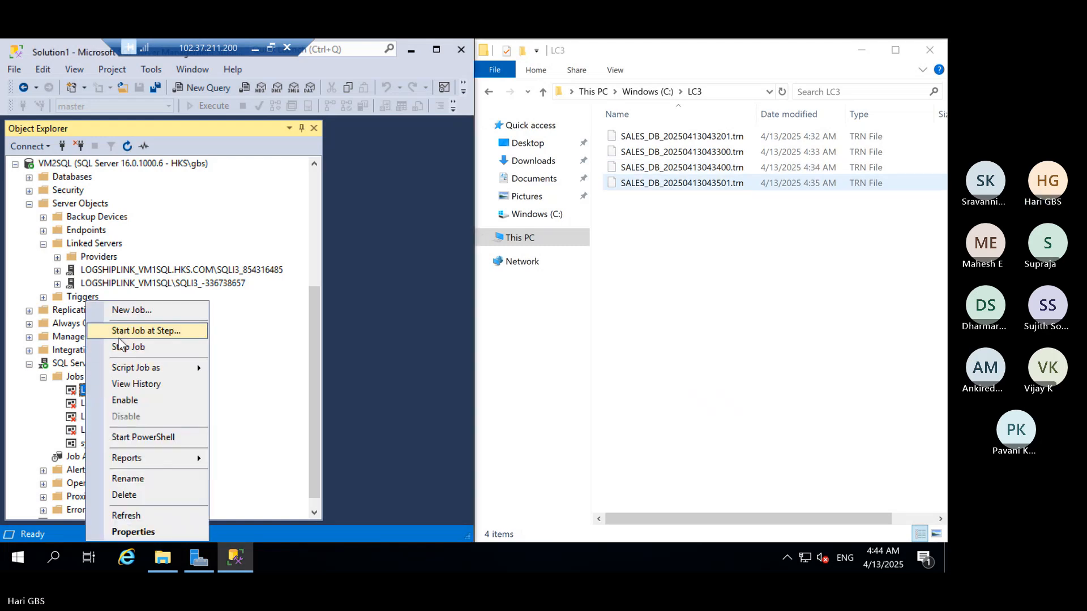
pyautogui.click(124, 400)
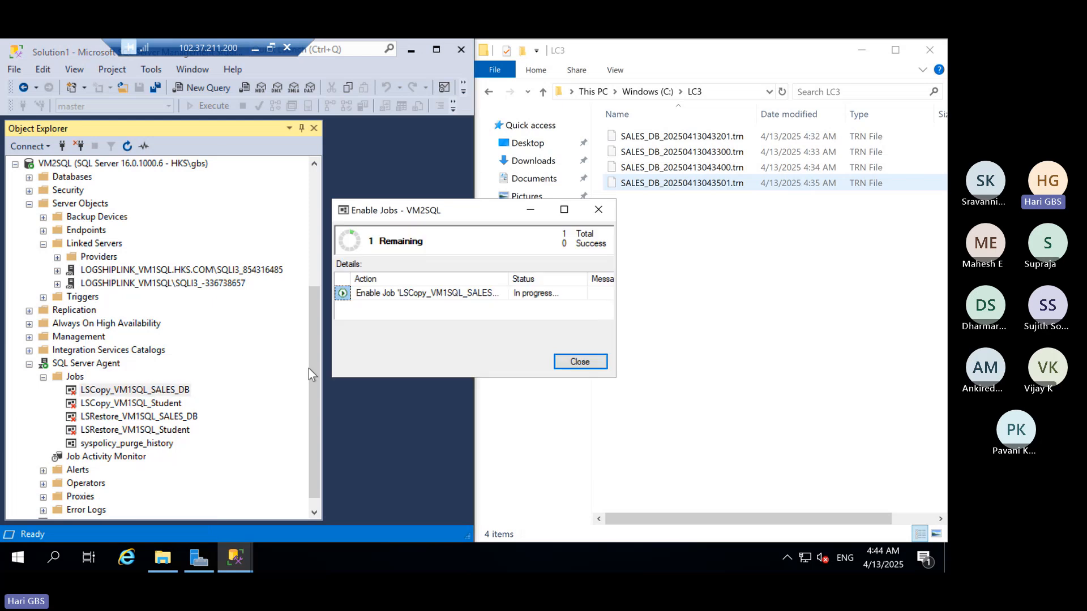
pyautogui.click(578, 362)
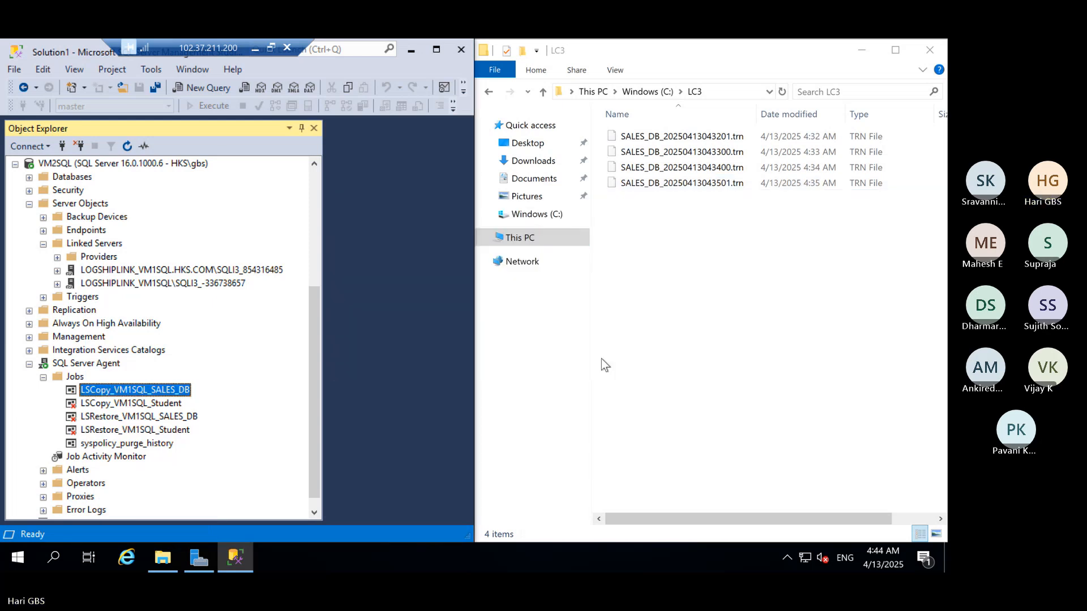
pyautogui.rightClick(142, 395)
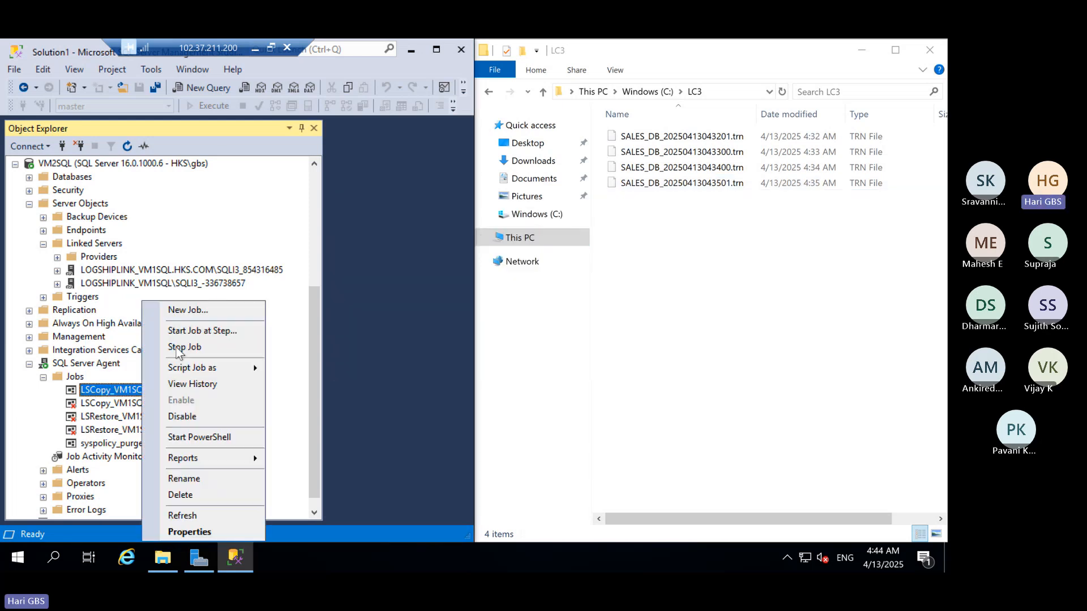
pyautogui.click(181, 334)
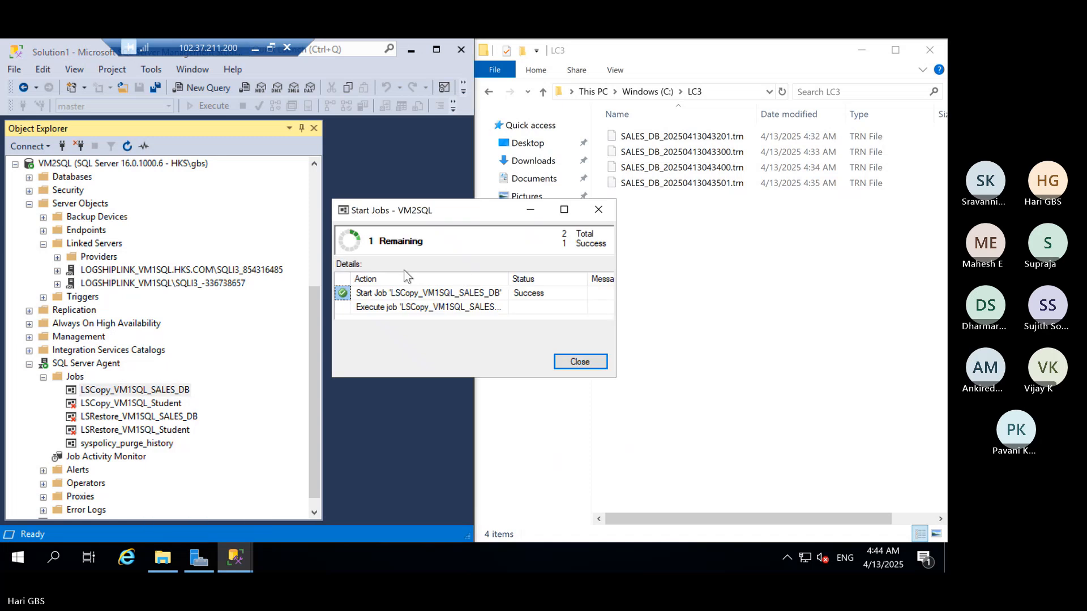
pyautogui.moveTo(350, 214); pyautogui.dragTo(204, 208)
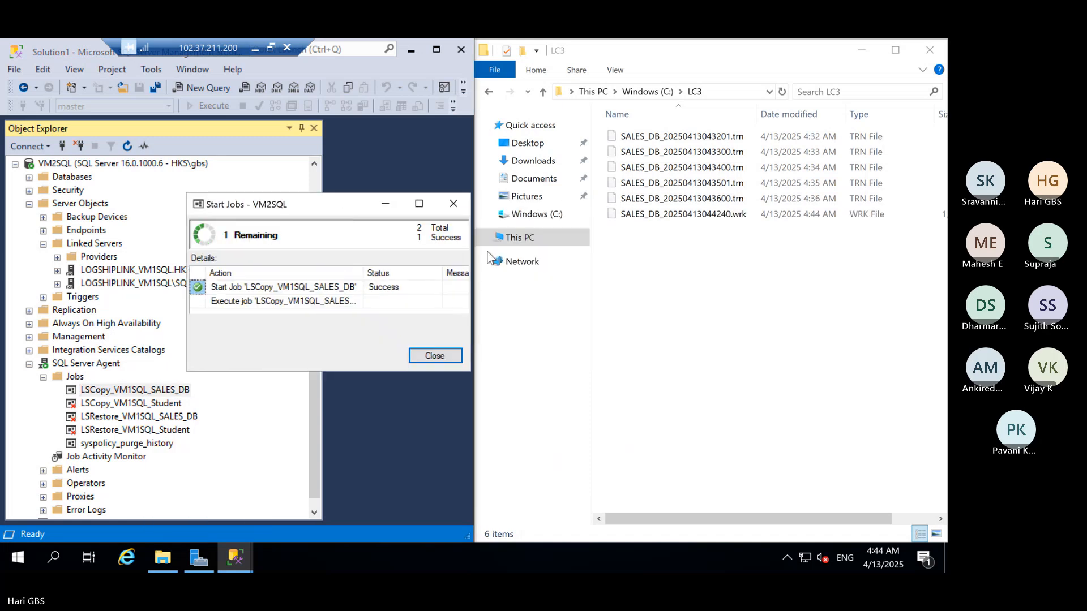
pyautogui.click(741, 284)
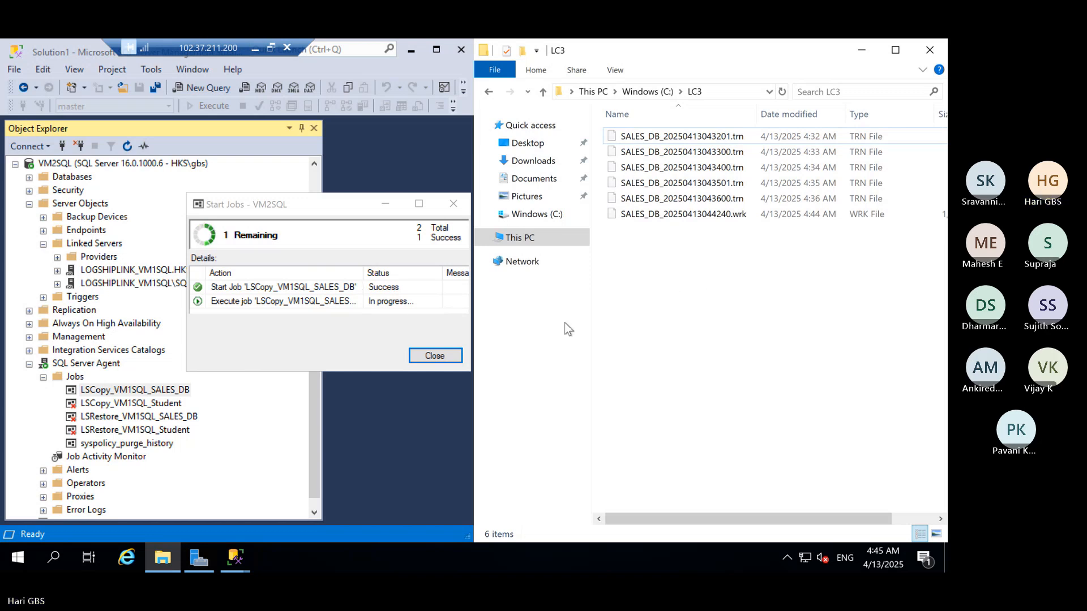
# Capture a screen snip of the LC3 folder's file list.
pyautogui.press('super')
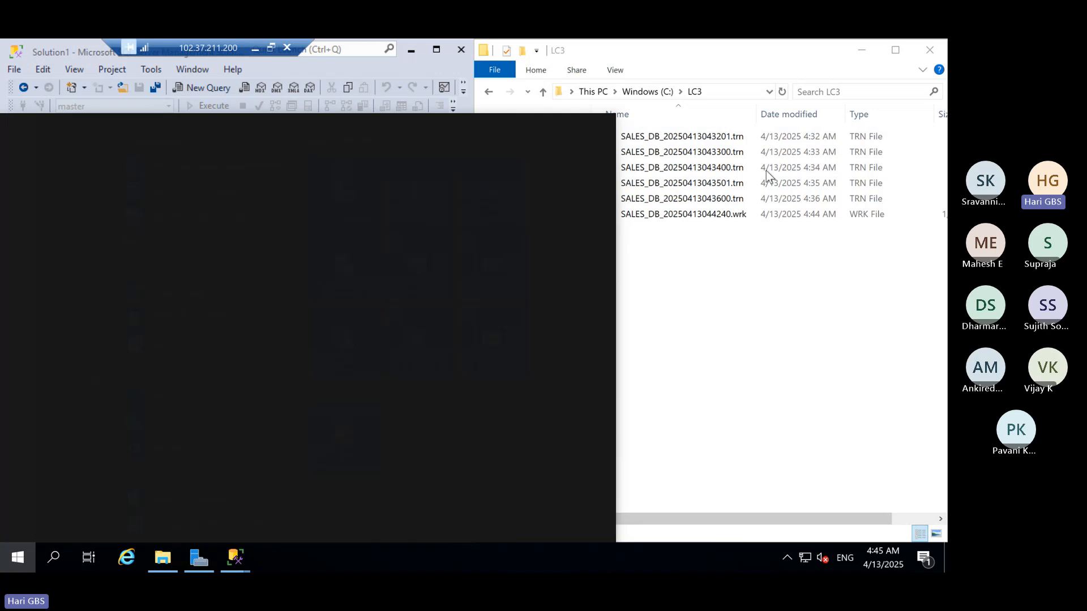
pyautogui.write('s')
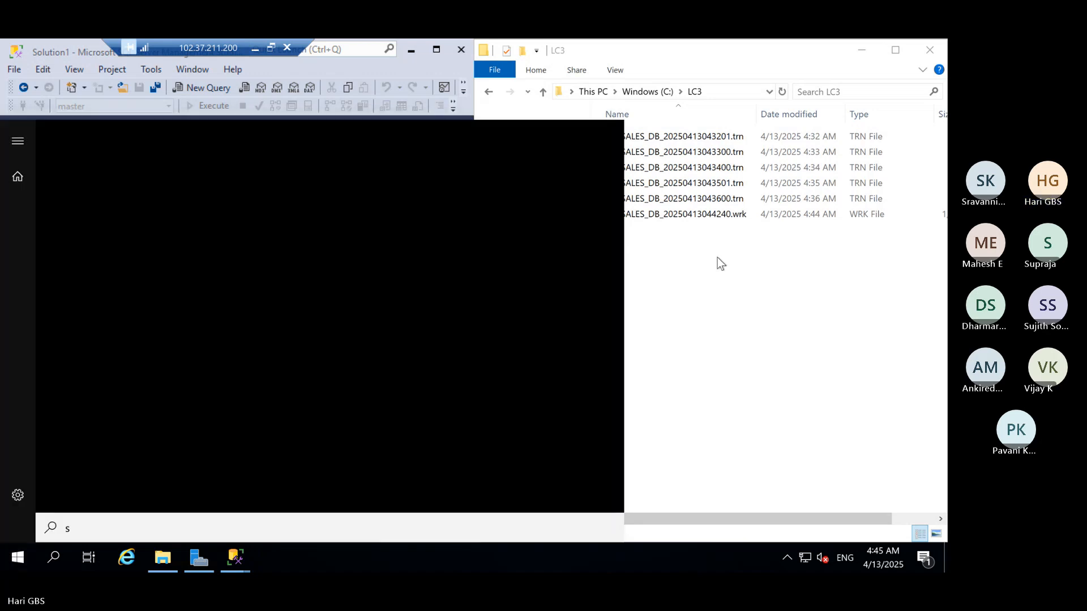
pyautogui.click(717, 258)
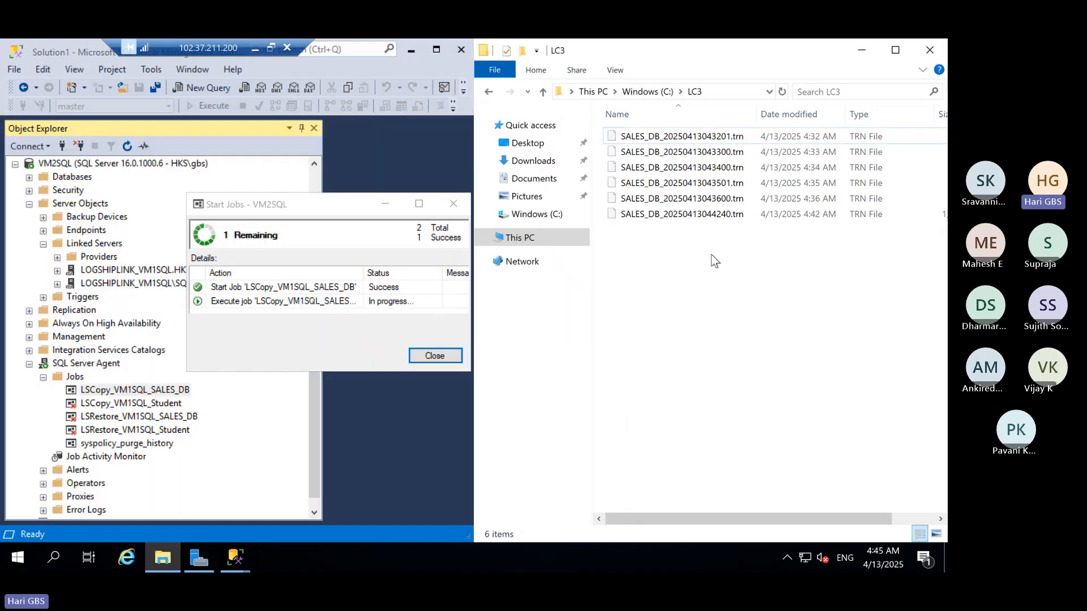
pyautogui.press('super+shift+s')
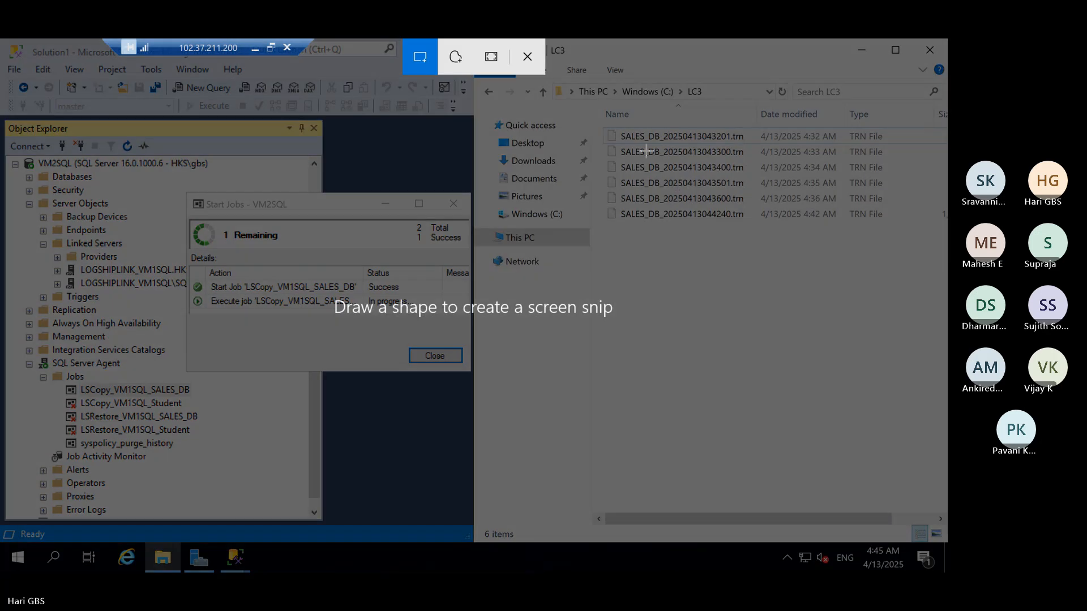
pyautogui.moveTo(596, 103); pyautogui.dragTo(827, 257)
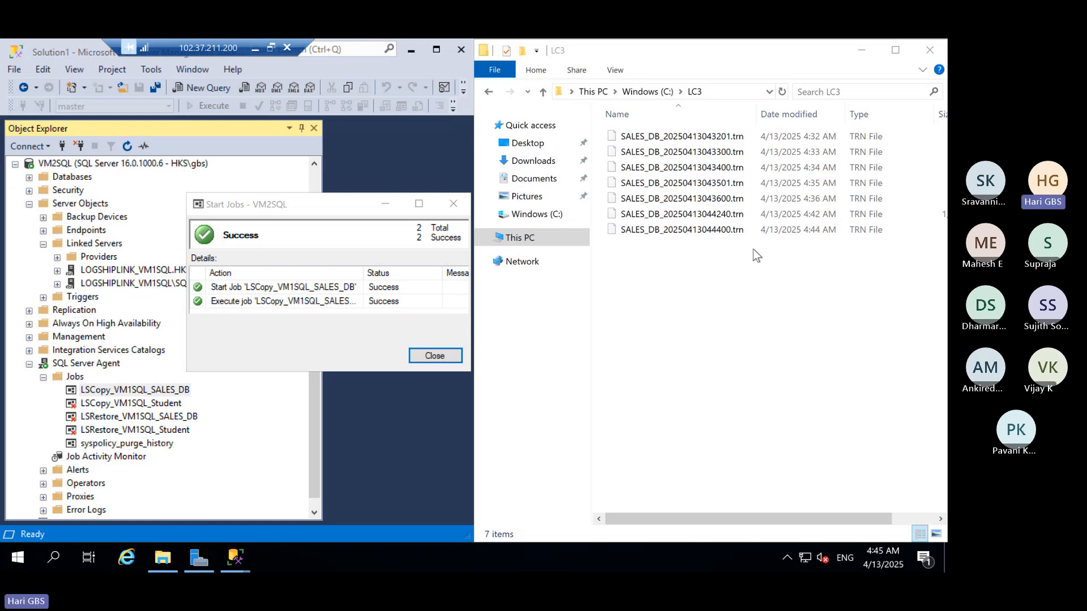
# Check the 1.58 GB SALES_DB_20250413044240.trn file's size, then close the finished job window.
pyautogui.click(738, 218)
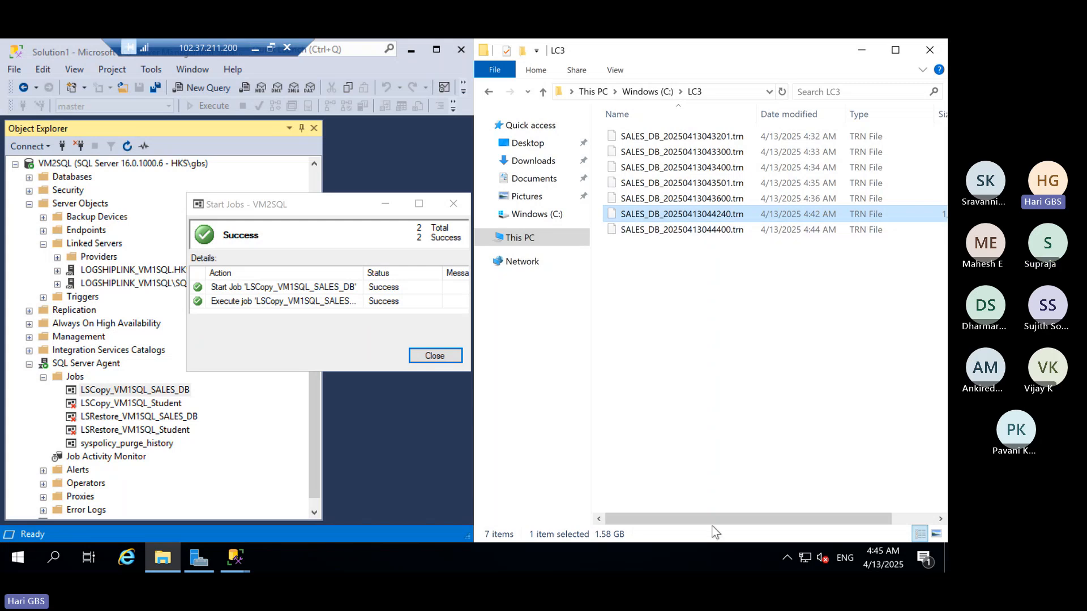
pyautogui.moveTo(807, 527); pyautogui.dragTo(831, 528)
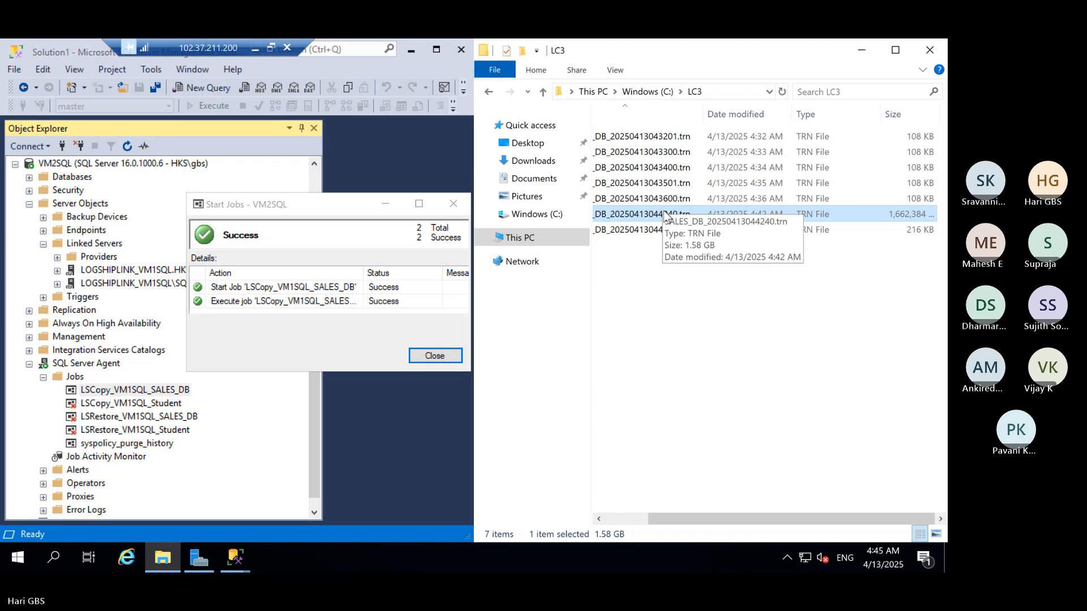
pyautogui.click(644, 520)
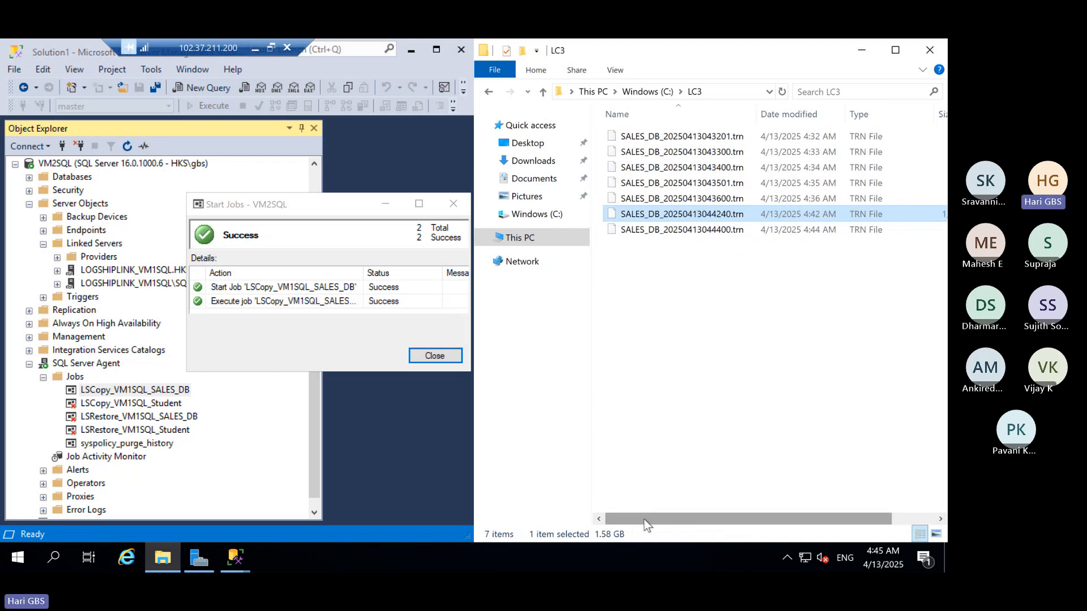
pyautogui.click(445, 360)
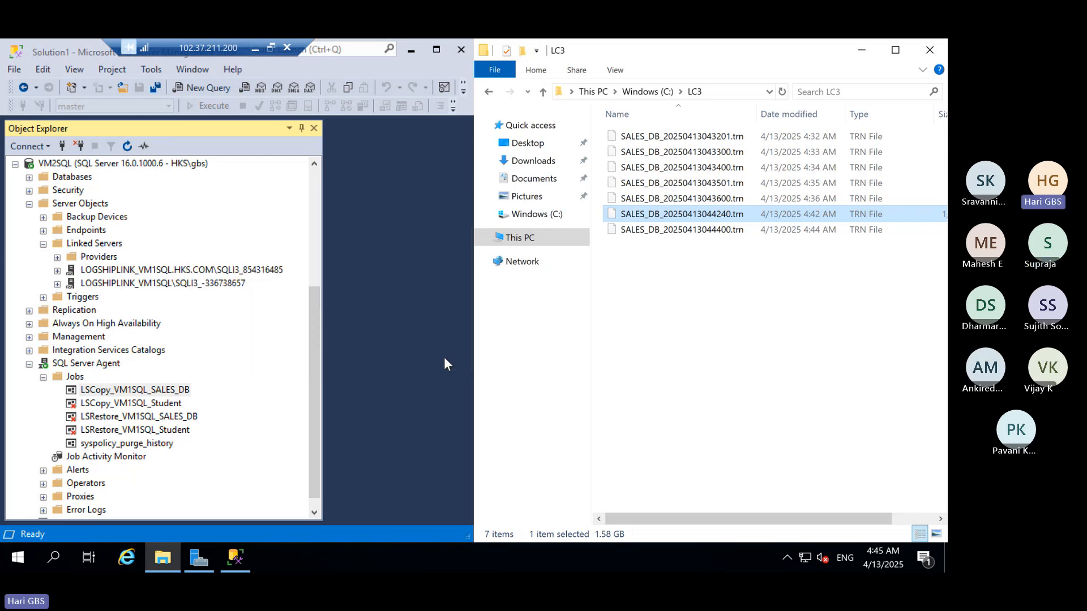
# Disable the LSCopy_VM1SQL_SALES_DB job on VM2SQL, then minimise the VM2SQL remote desktop window.
pyautogui.click(139, 392)
pyautogui.rightClick(139, 394)
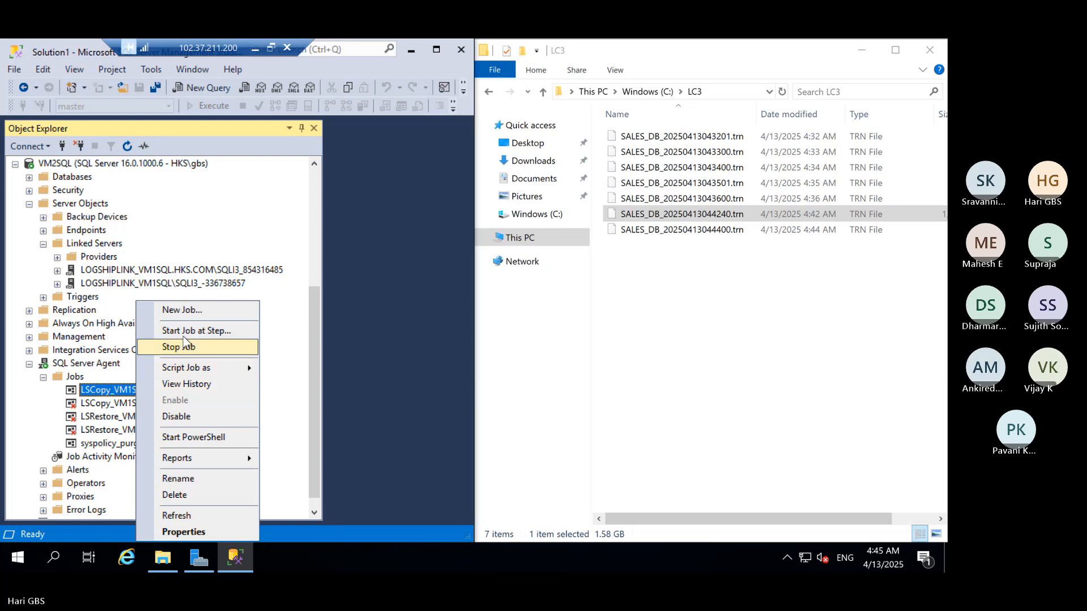
pyautogui.click(180, 416)
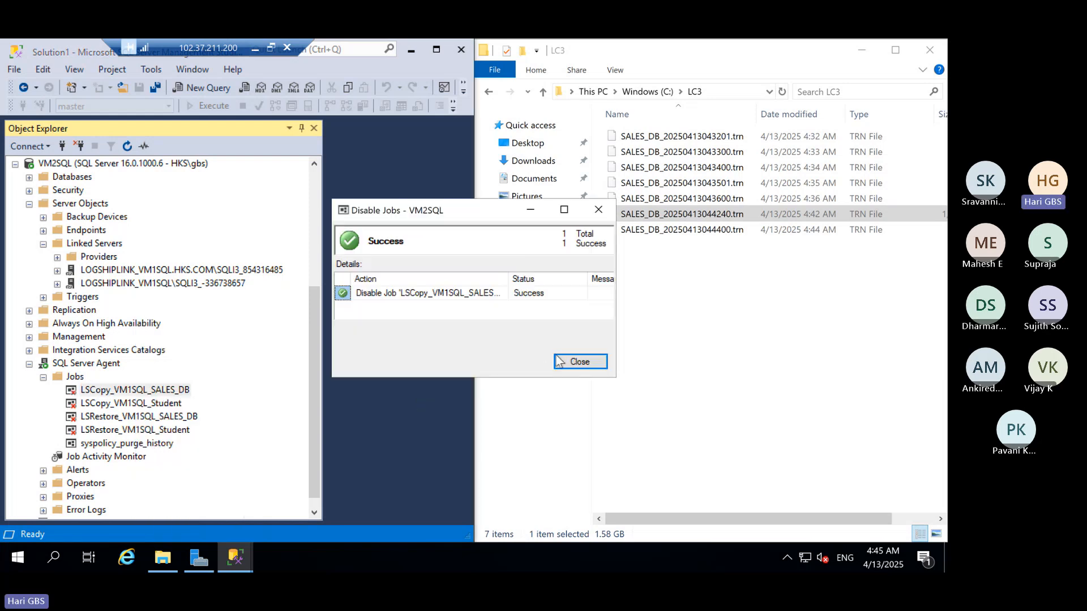
pyautogui.click(578, 362)
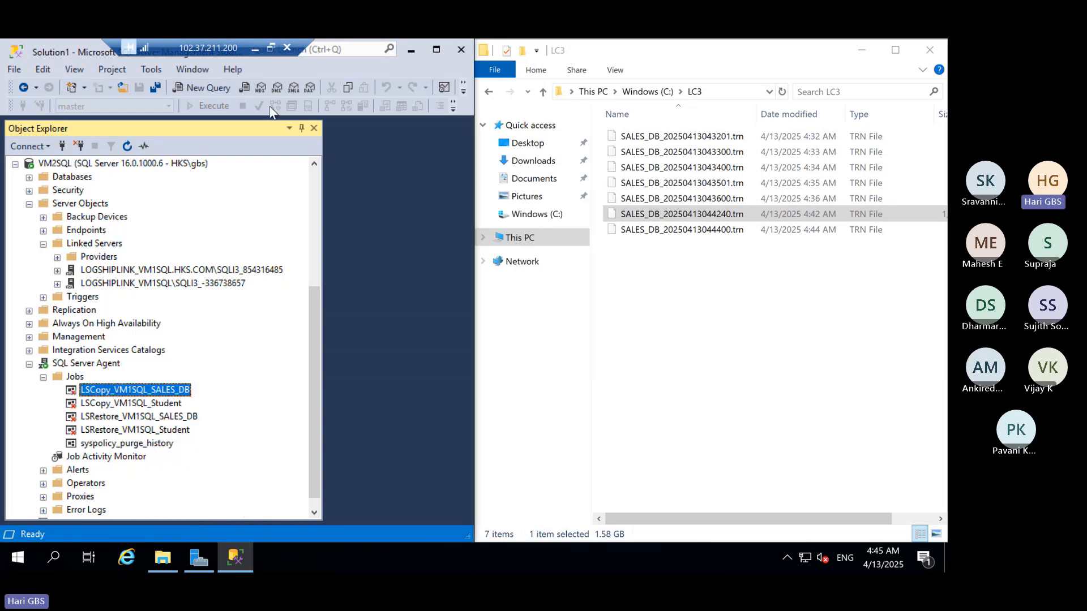
pyautogui.click(261, 54)
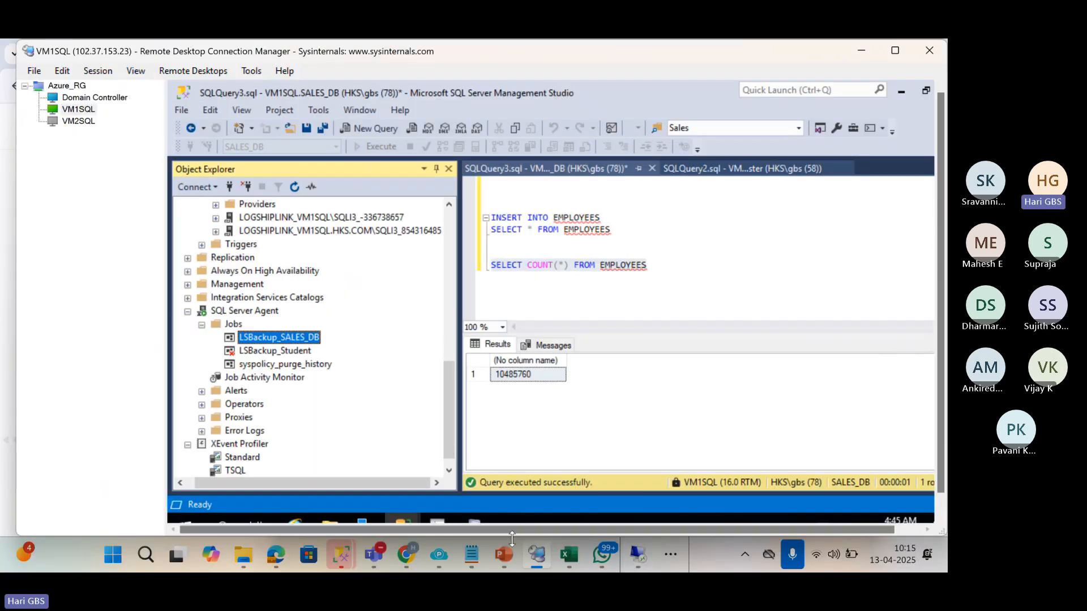
# Disable the LSBackup_SALES_DB job on VM1SQL.
pyautogui.rightClick(252, 337)
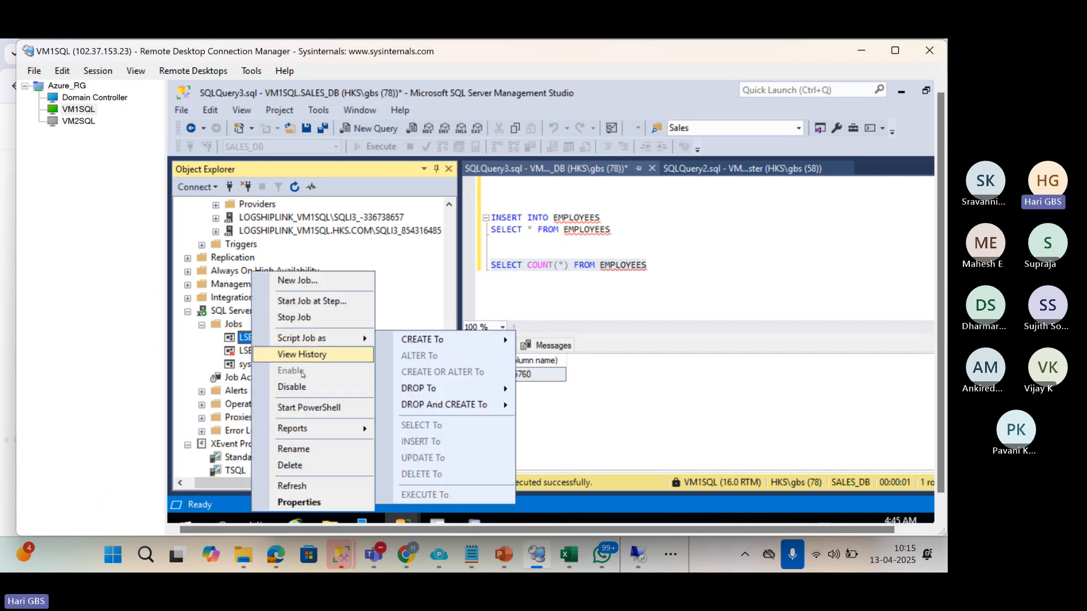
pyautogui.click(286, 384)
pyautogui.click(686, 368)
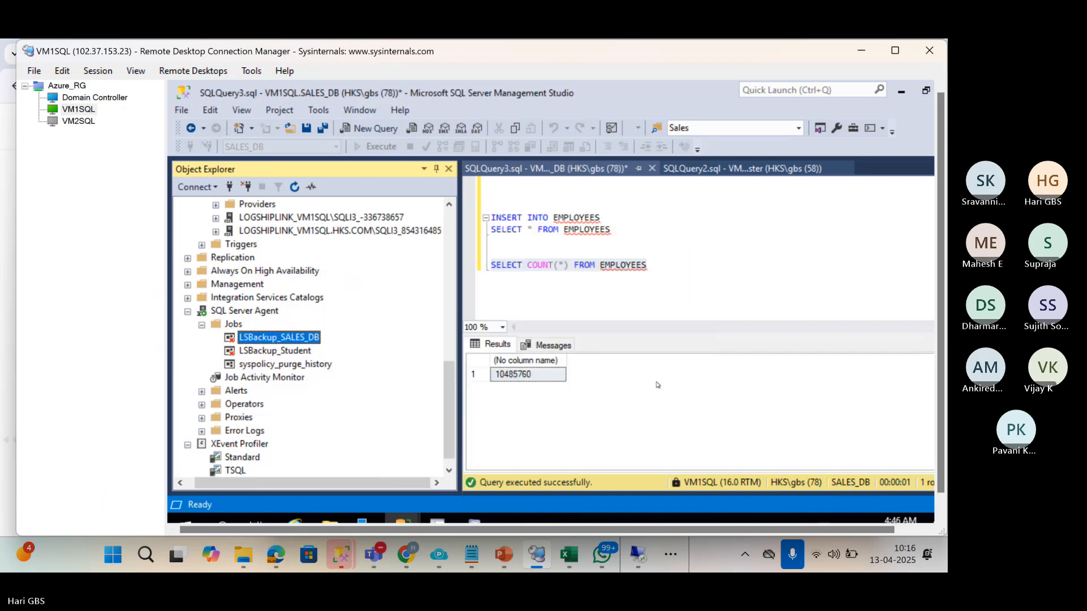
# Reconnect to the VM2SQL server, accepting the certificate warning.
pyautogui.click(80, 124)
pyautogui.rightClick(80, 124)
pyautogui.click(91, 132)
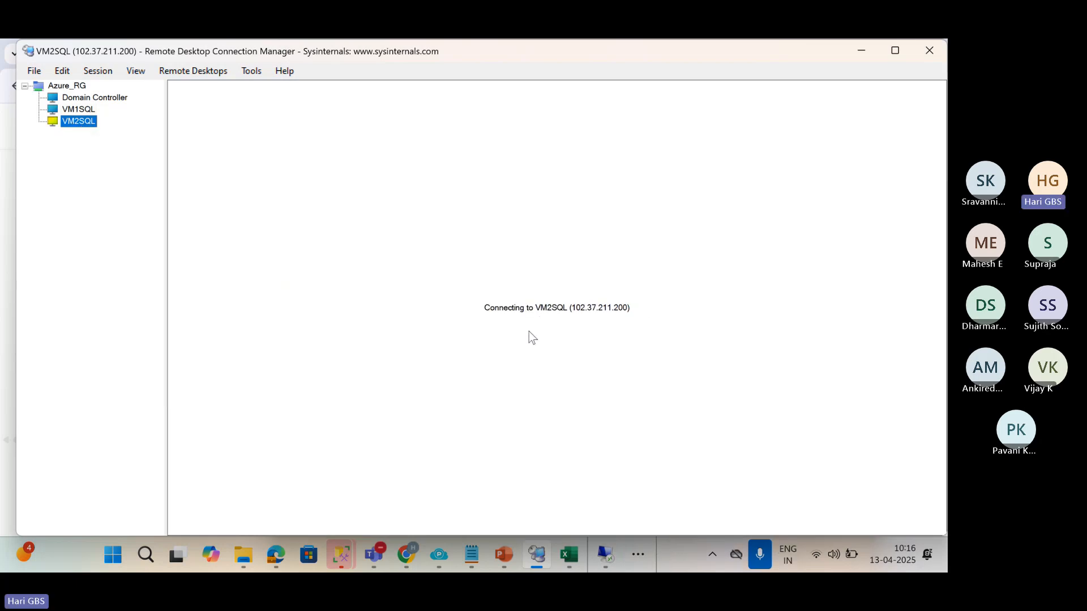
pyautogui.click(595, 436)
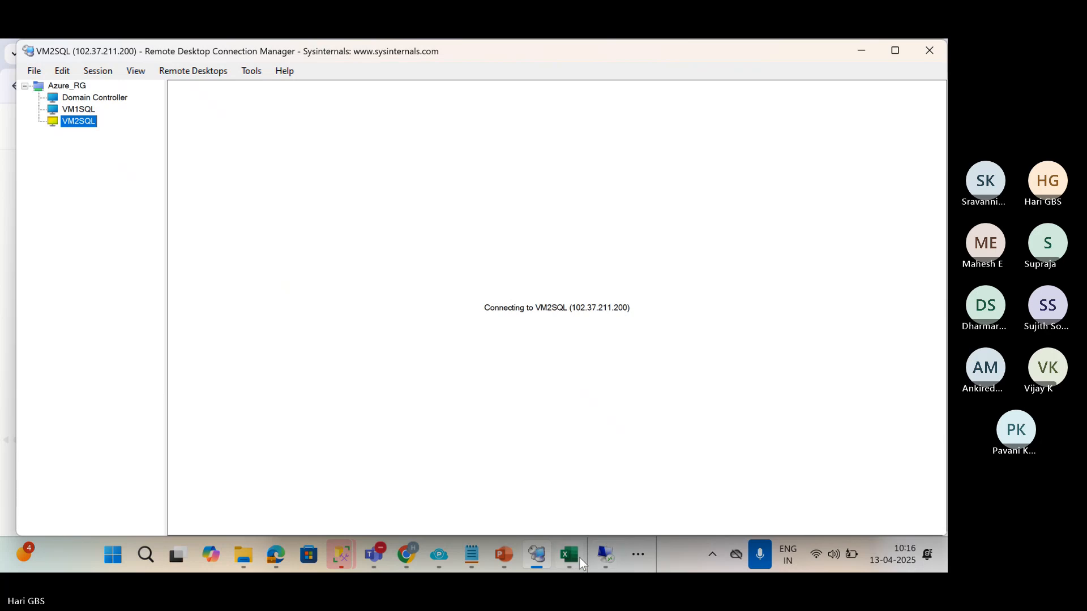
# Bring up the LogShipping presentation and advance to slide 30 about .TUF files.
pyautogui.moveTo(504, 555)
pyautogui.click(422, 447)
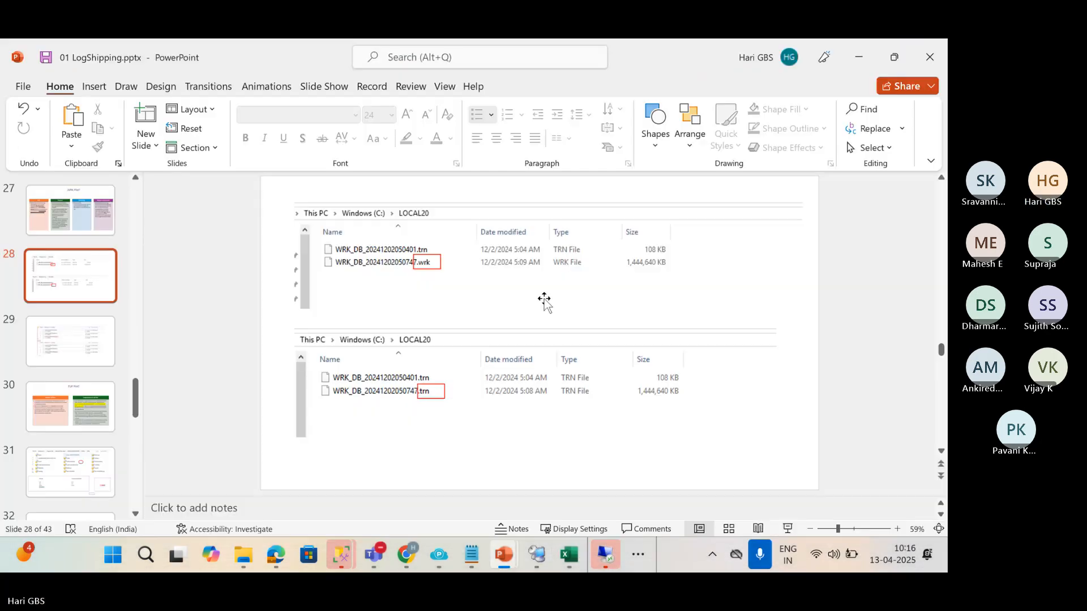
pyautogui.click(64, 349)
pyautogui.click(82, 412)
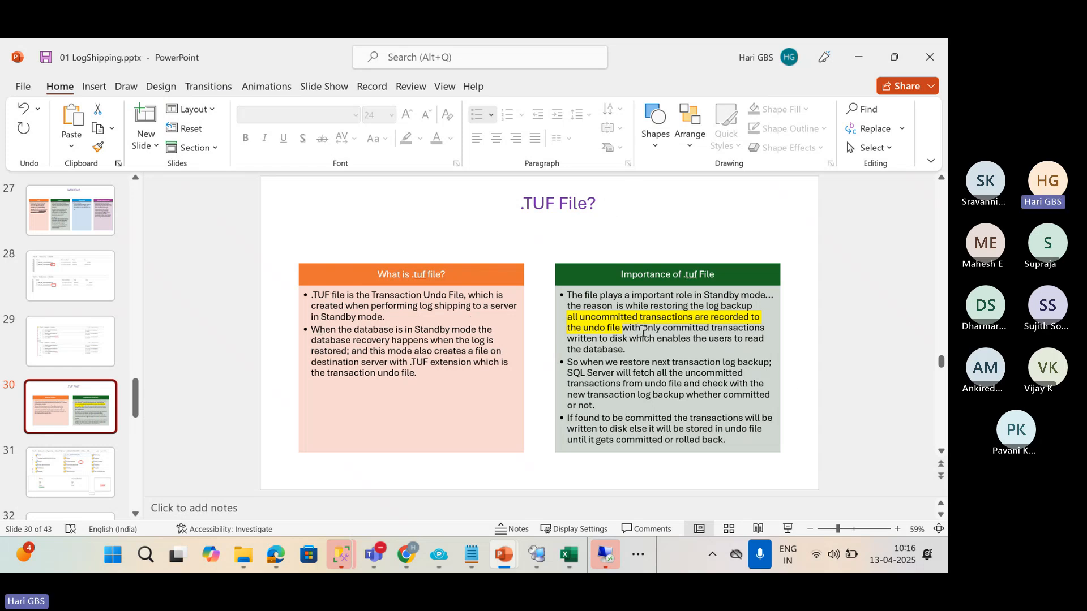
# In the Book1 workbook, clear the .TRN file name from cell I44.
pyautogui.click(569, 555)
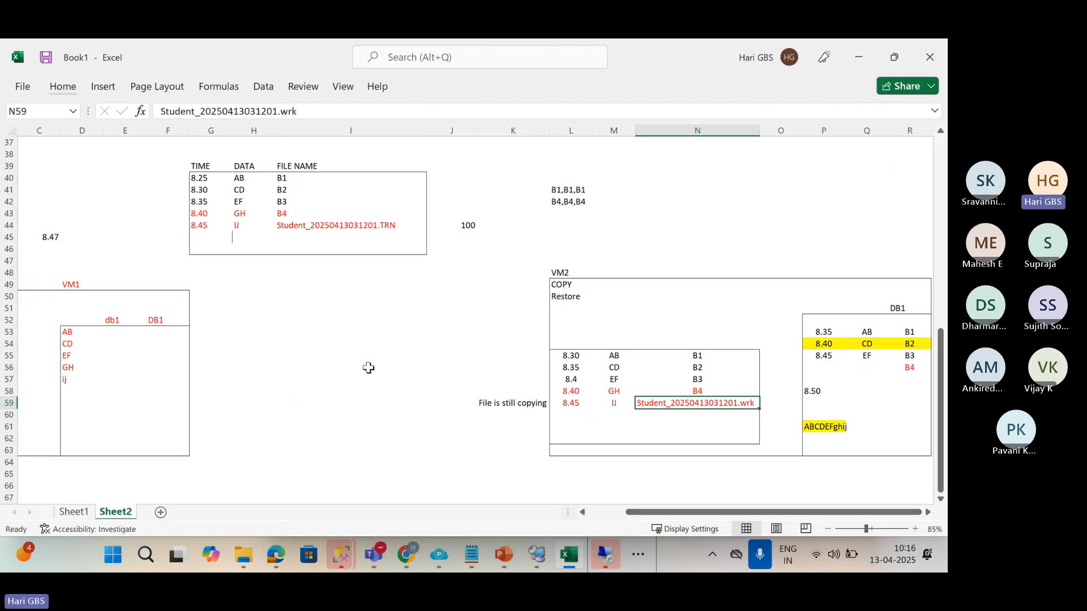
pyautogui.click(338, 225)
pyautogui.click(396, 240)
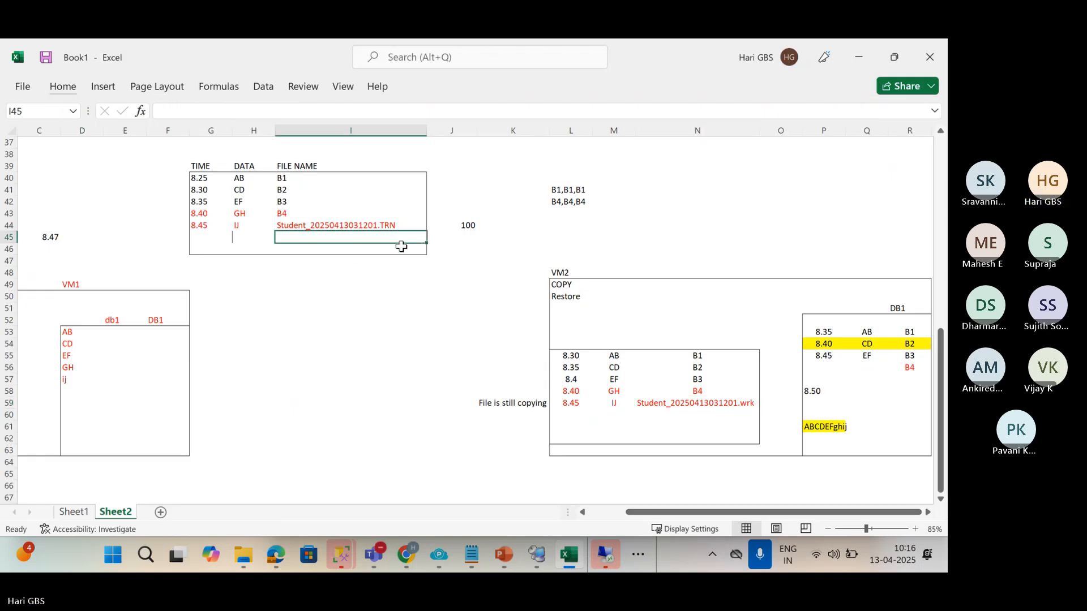
pyautogui.press('Up')
pyautogui.press('Delete')
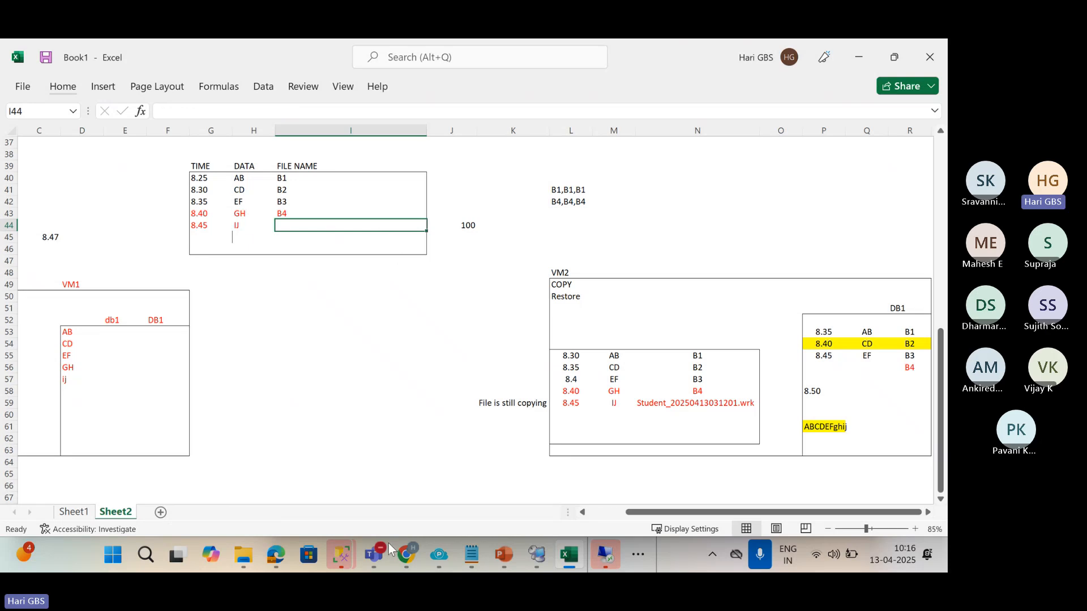
# Mute the microphone in the Teams meeting.
pyautogui.moveTo(391, 548)
pyautogui.click(369, 451)
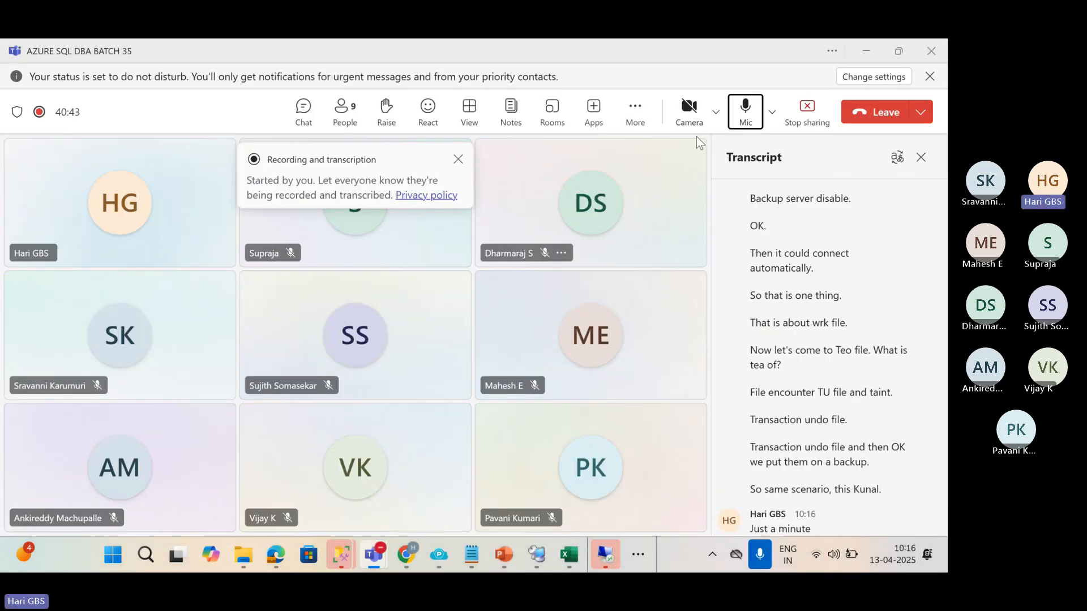
pyautogui.click(746, 111)
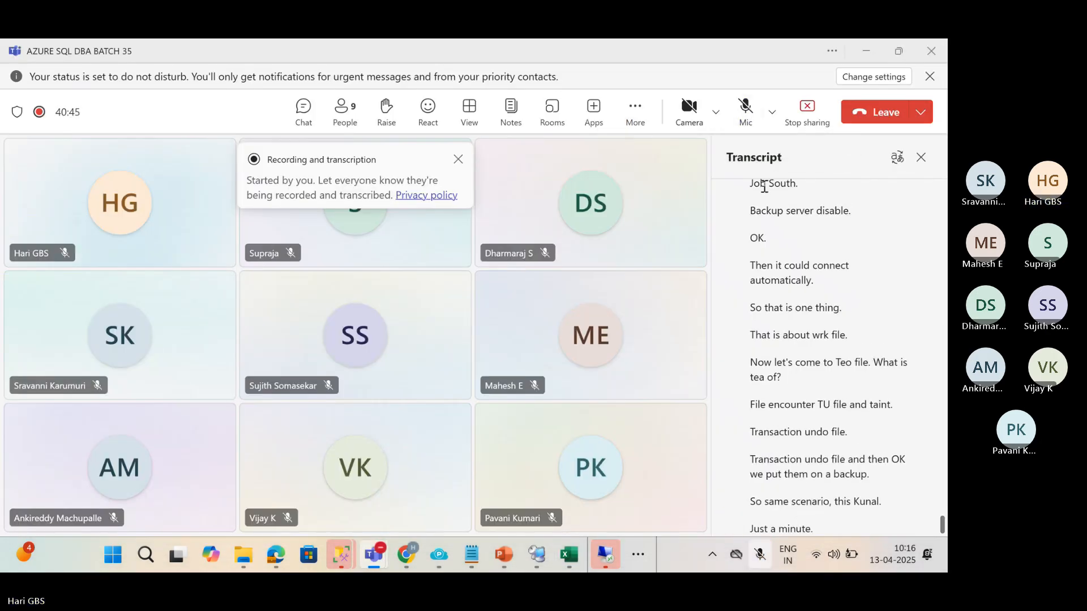
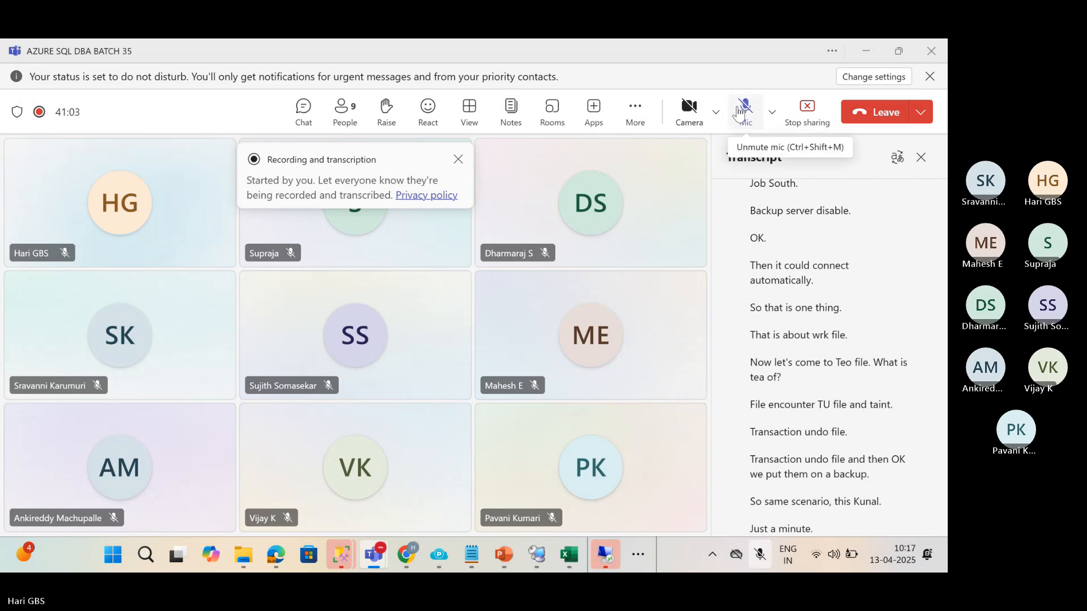
# Unmute in Teams, then clear the .wrk file name from N59 and narrow column N.
pyautogui.click(740, 113)
pyautogui.hotkey('alt', 'Tab')
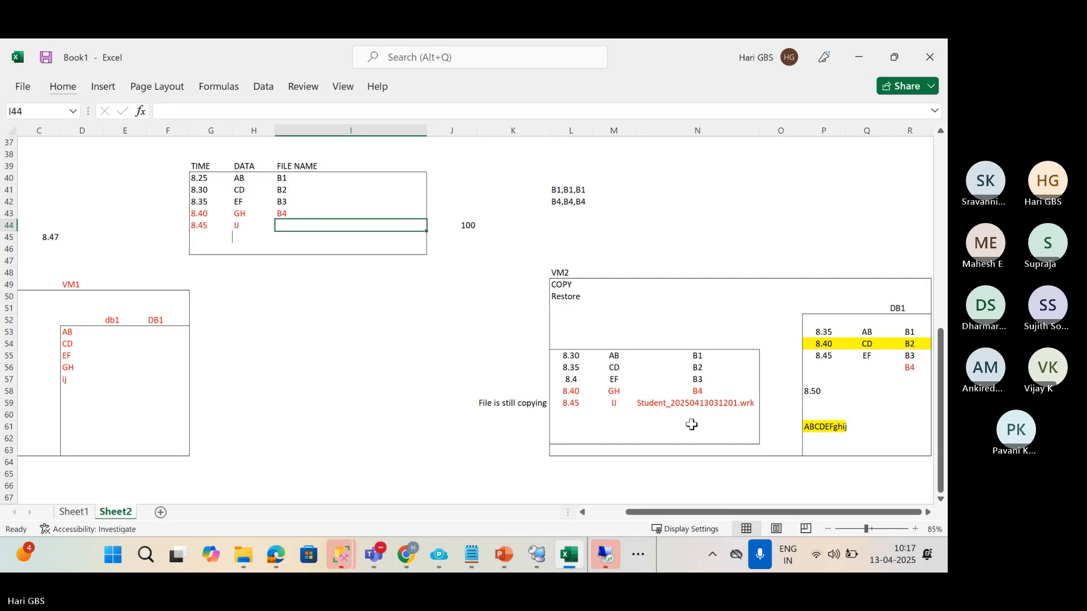
pyautogui.click(680, 403)
pyautogui.press('Delete')
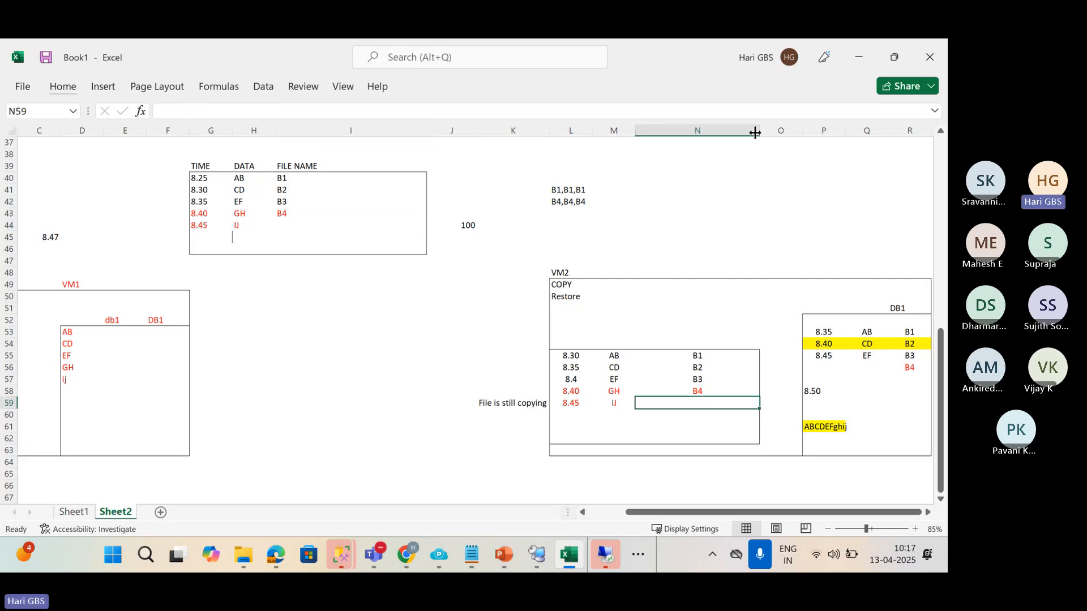
pyautogui.moveTo(755, 132); pyautogui.dragTo(693, 148)
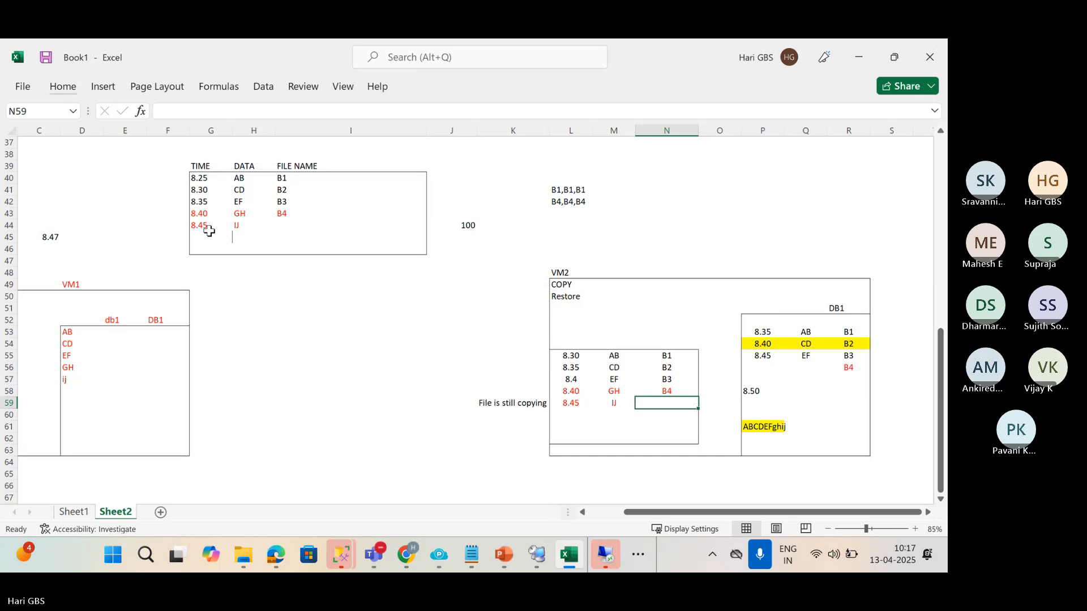
# Record b5 as the file name beside the 8.45 IJ entry, then select D58.
pyautogui.click(273, 224)
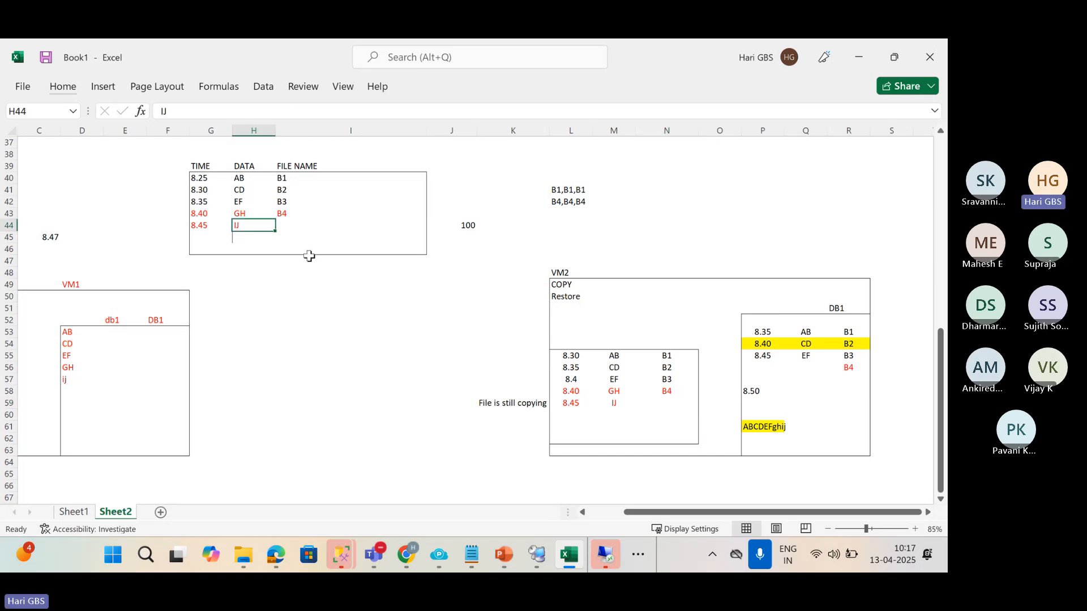
pyautogui.press('Right')
pyautogui.write('b5')
pyautogui.click(309, 260)
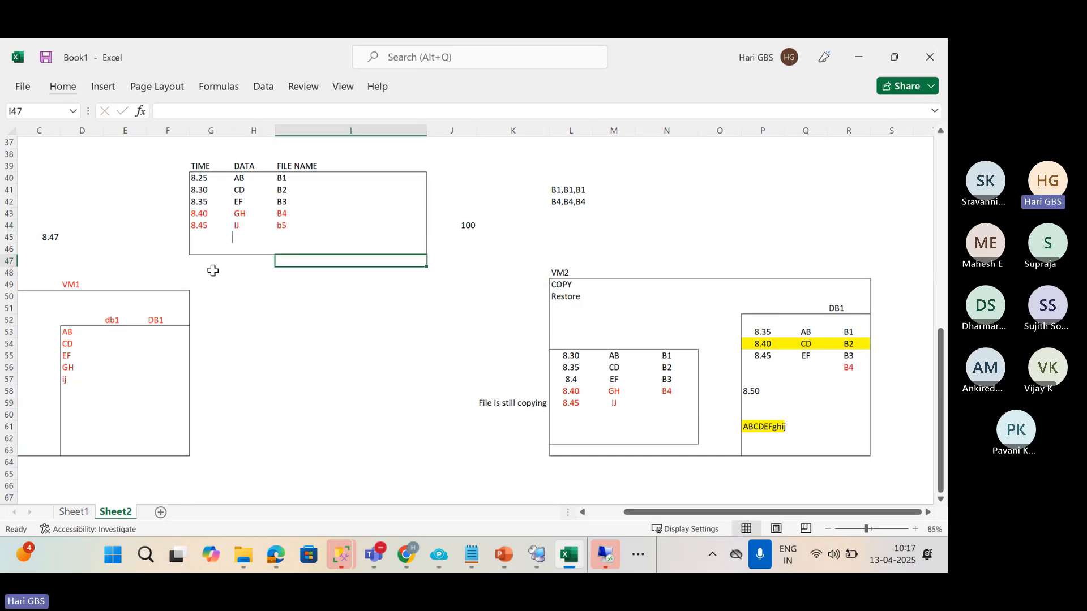
pyautogui.moveTo(637, 513); pyautogui.dragTo(600, 514)
pyautogui.click(645, 513)
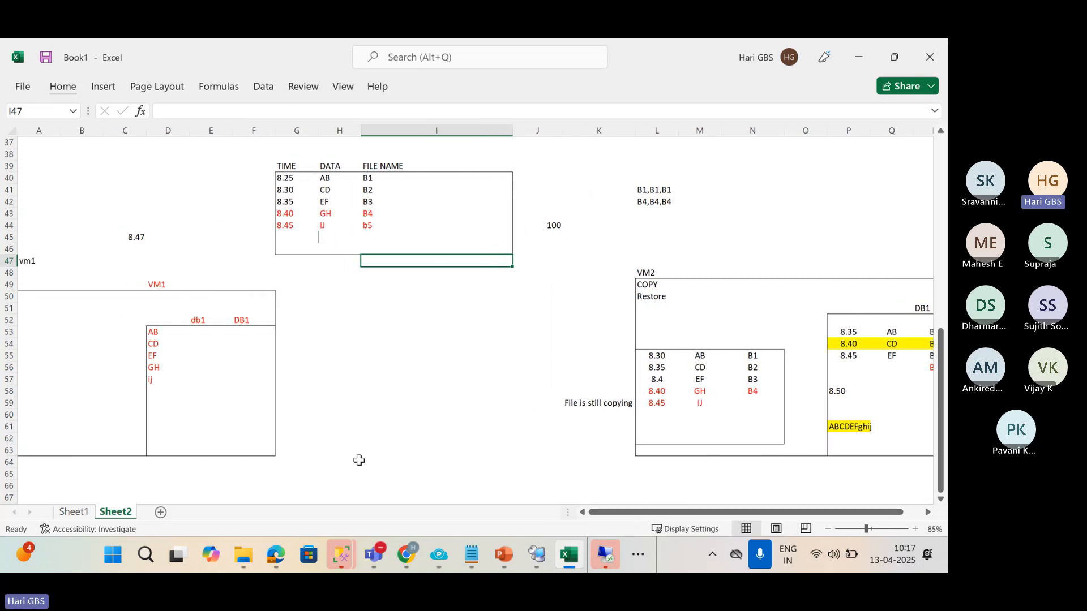
pyautogui.click(152, 393)
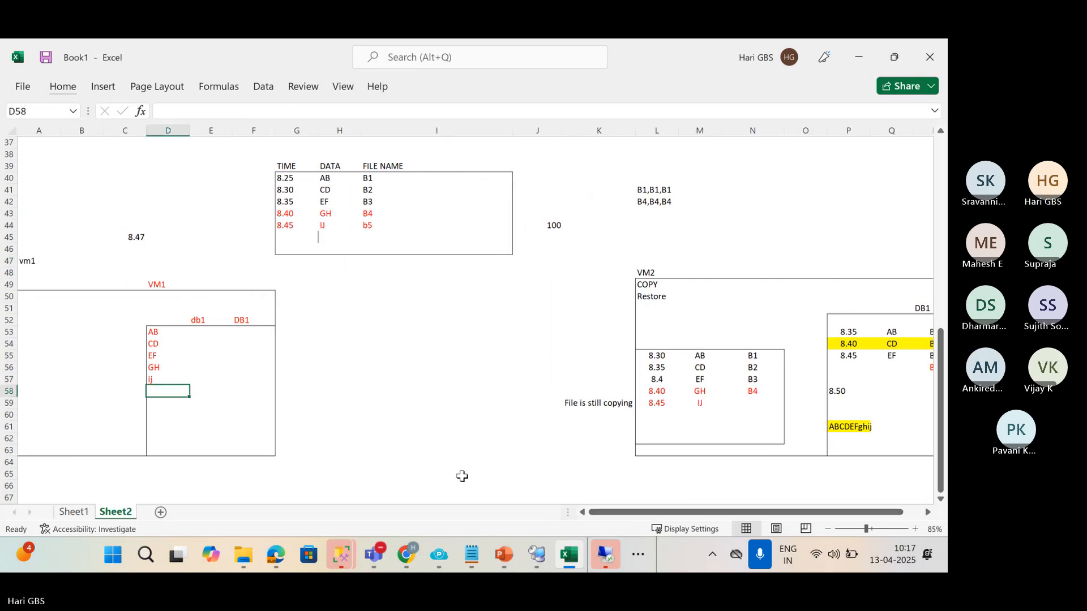
# Close the Teams recording and transcription popup, then go back to the Excel workbook.
pyautogui.moveTo(374, 555)
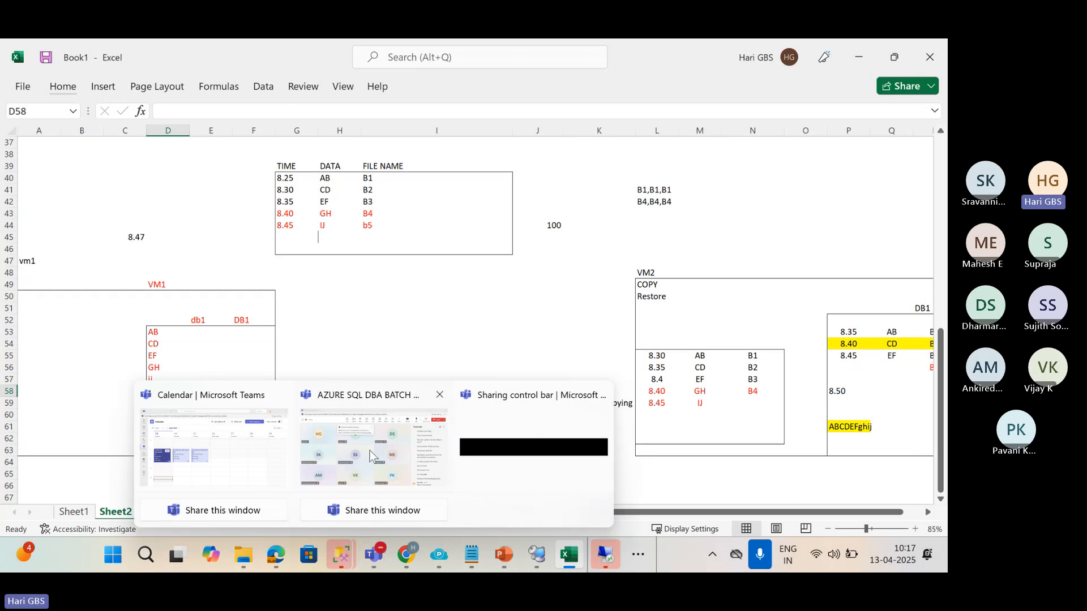
pyautogui.click(369, 451)
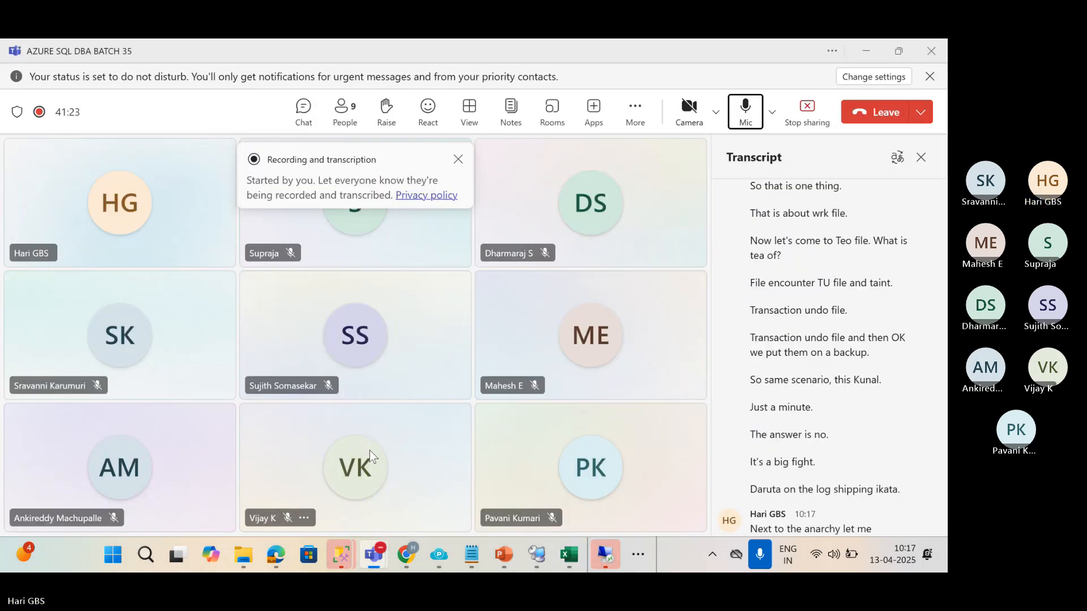
pyautogui.click(456, 160)
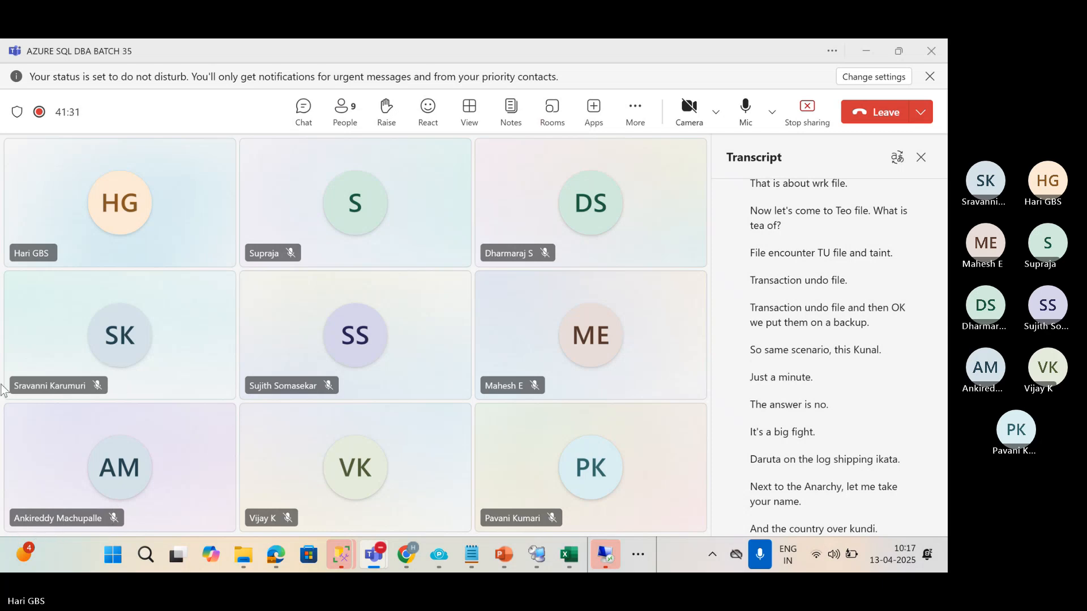
pyautogui.hotkey('alt', 'Tab')
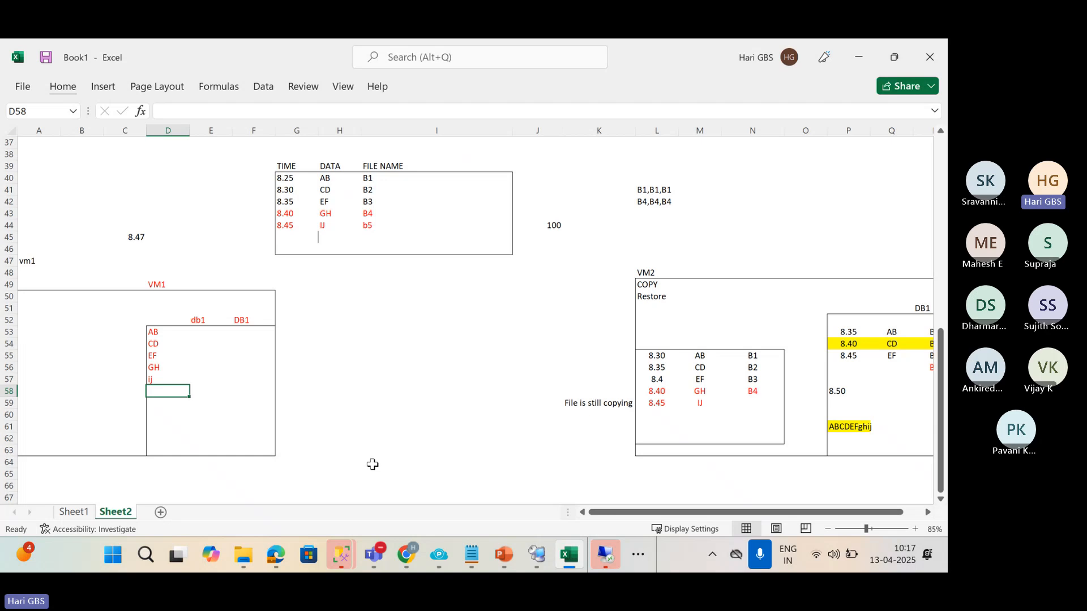
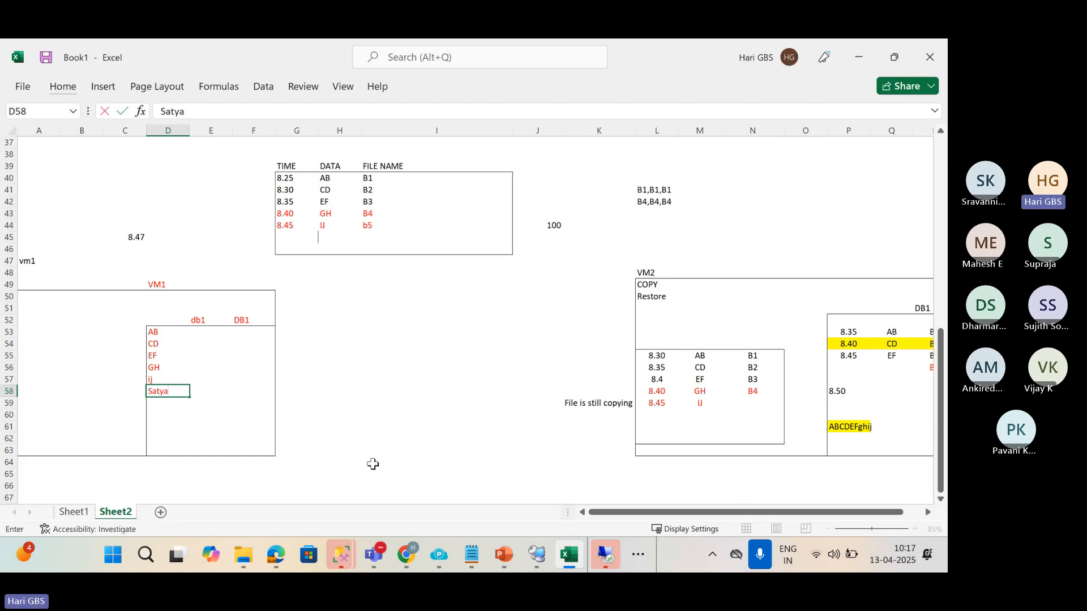
# Type a person's name into D58, then clear it again.
pyautogui.press('Return')
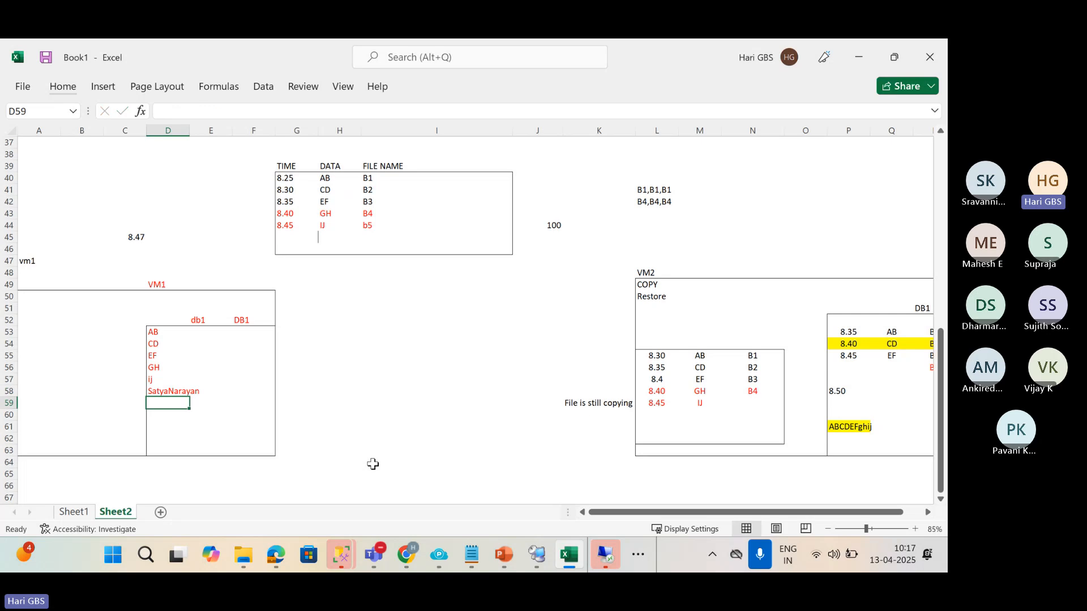
pyautogui.press('Up')
pyautogui.press('Delete')
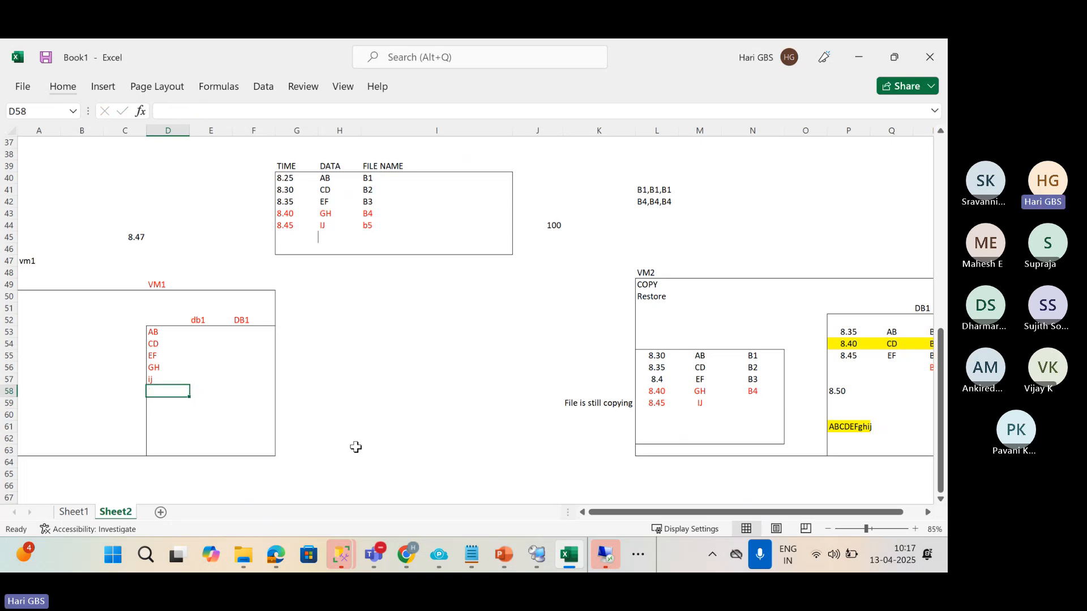
# Add an 8.50 time in G45 below 8.45 in the backup log table.
pyautogui.click(297, 232)
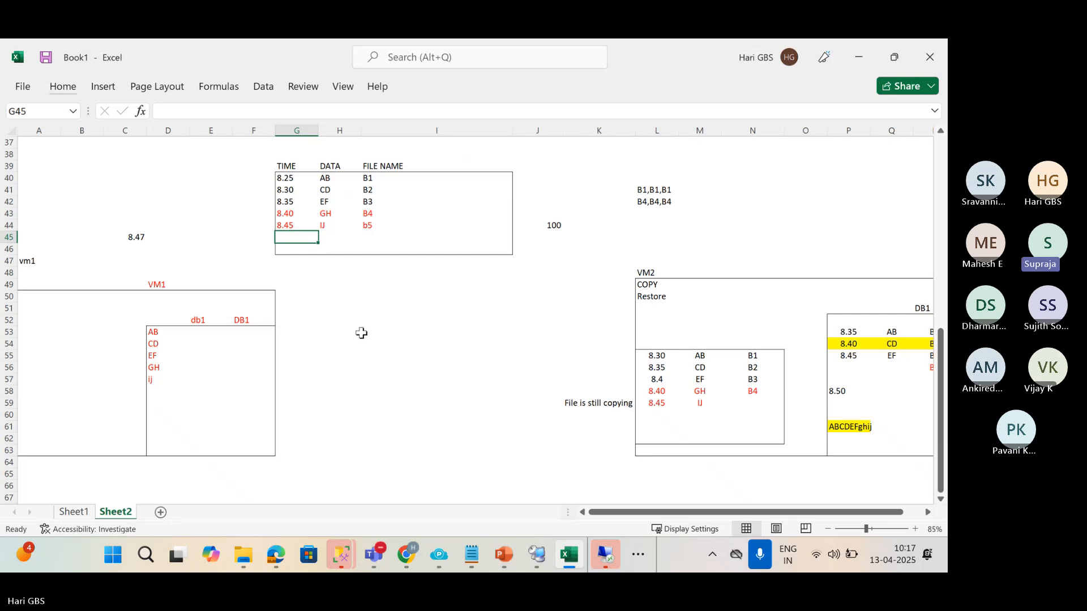
pyautogui.write('8.5')
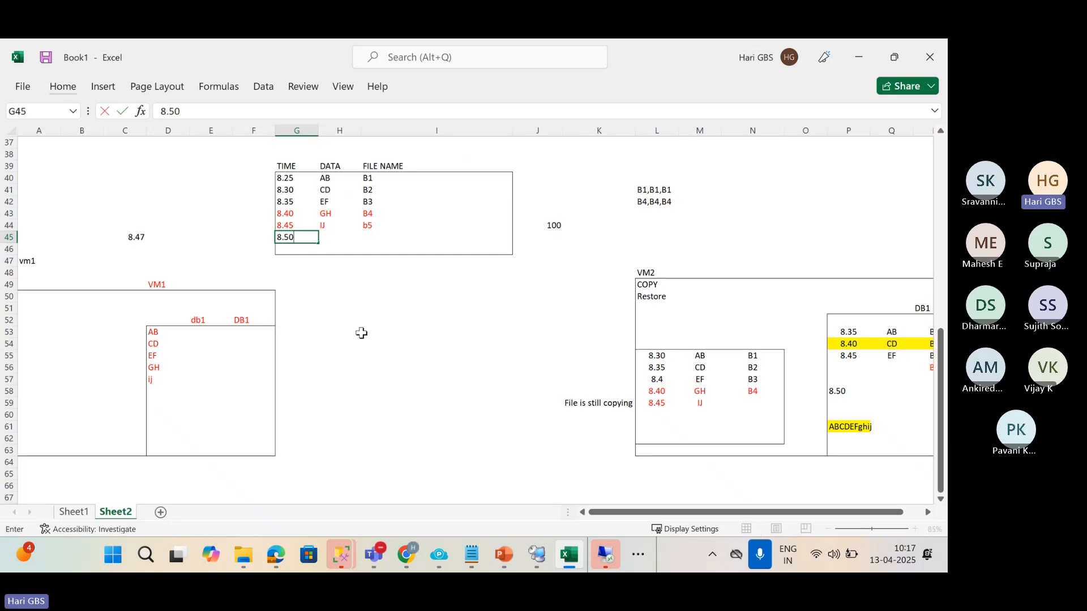
pyautogui.press('Return')
pyautogui.press('Return')
pyautogui.press('Return')
pyautogui.press('Return')
pyautogui.press('Return')
pyautogui.press('Return')
pyautogui.press('Return')
pyautogui.press('Return')
pyautogui.press('Return')
pyautogui.press('Return')
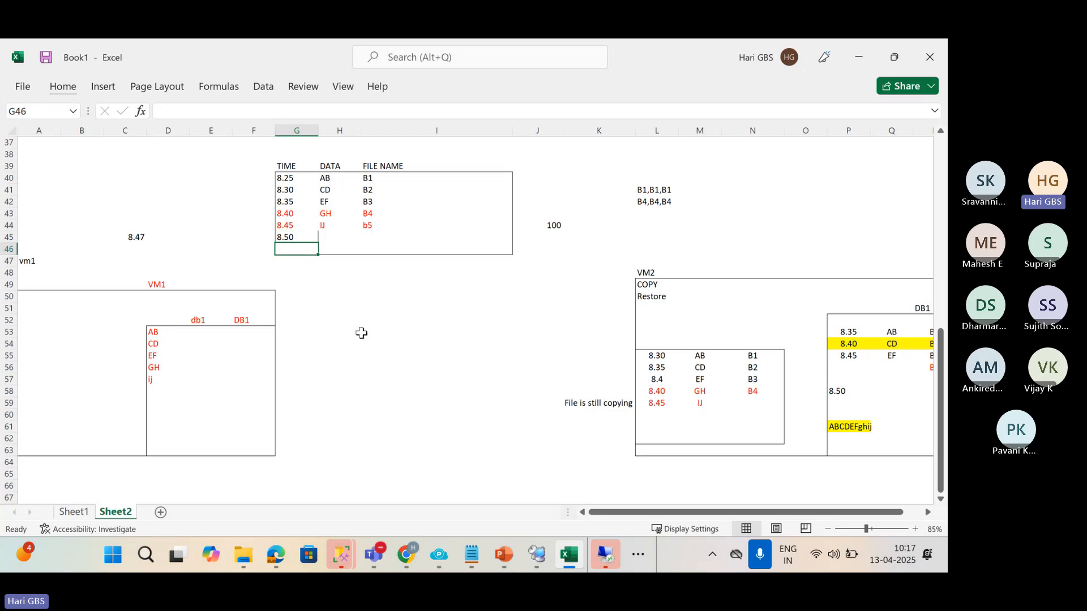
# Enter Aero in D58 under IJ in the VM1 db1 list.
pyautogui.press('Left')
pyautogui.press('Left')
pyautogui.press('Left')
pyautogui.press('Down')
pyautogui.press('Down')
pyautogui.press('Down')
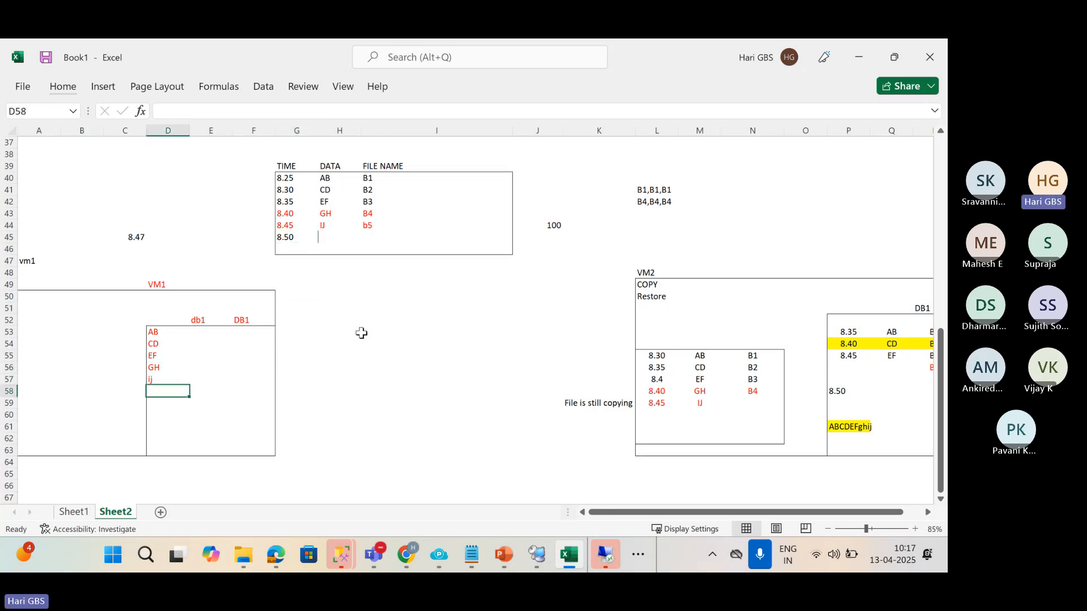
pyautogui.write('Satya')
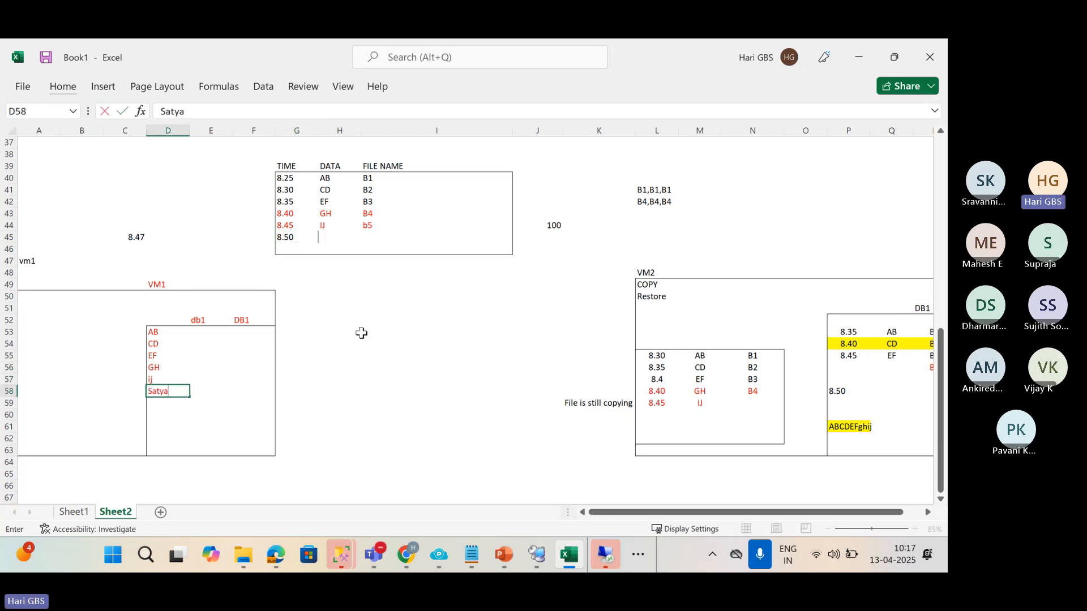
pyautogui.press('Return')
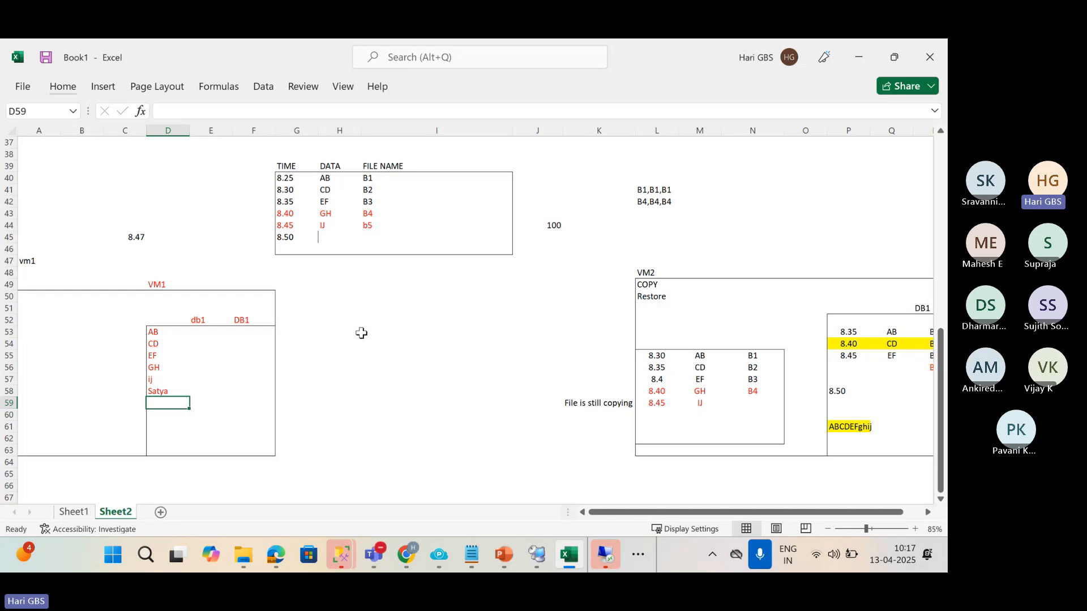
pyautogui.click(182, 392)
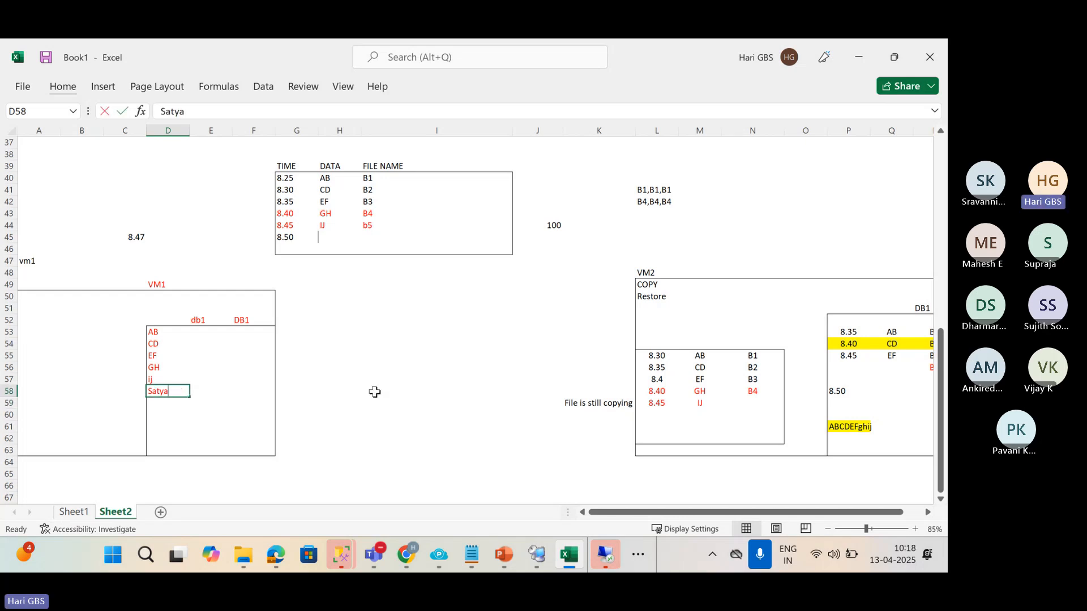
pyautogui.write('Aeropla')
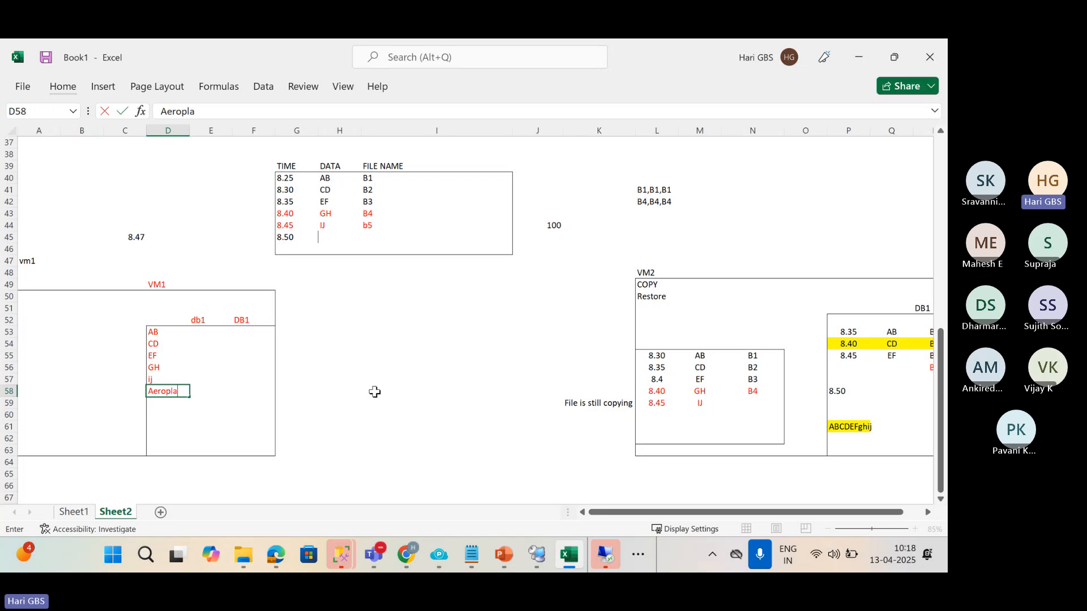
pyautogui.write('n')
pyautogui.press('Return')
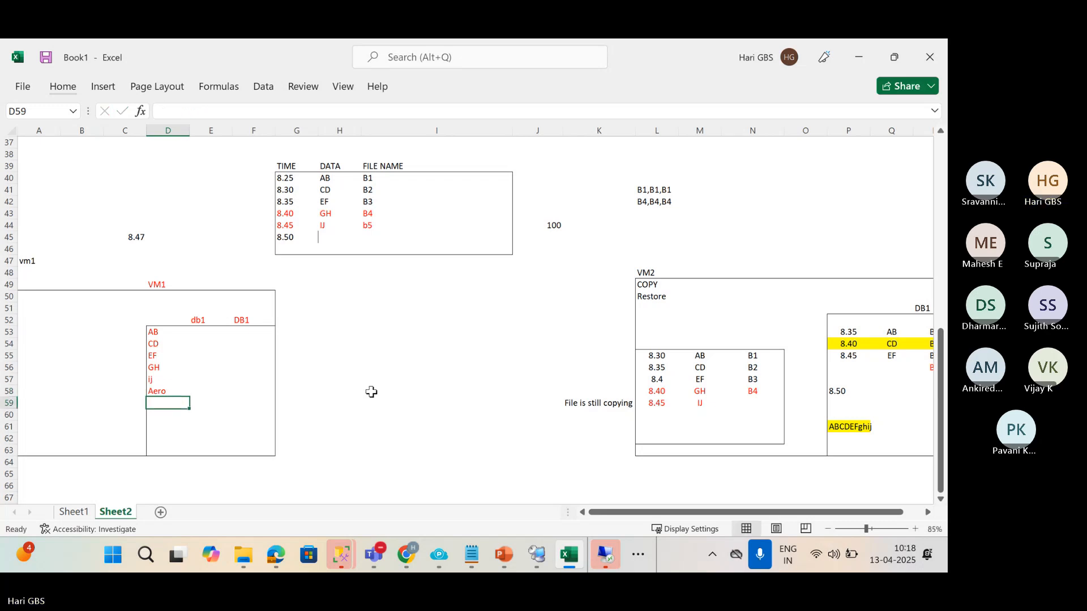
# Give the 8.50 row file name B6 and data Aero.
pyautogui.click(311, 237)
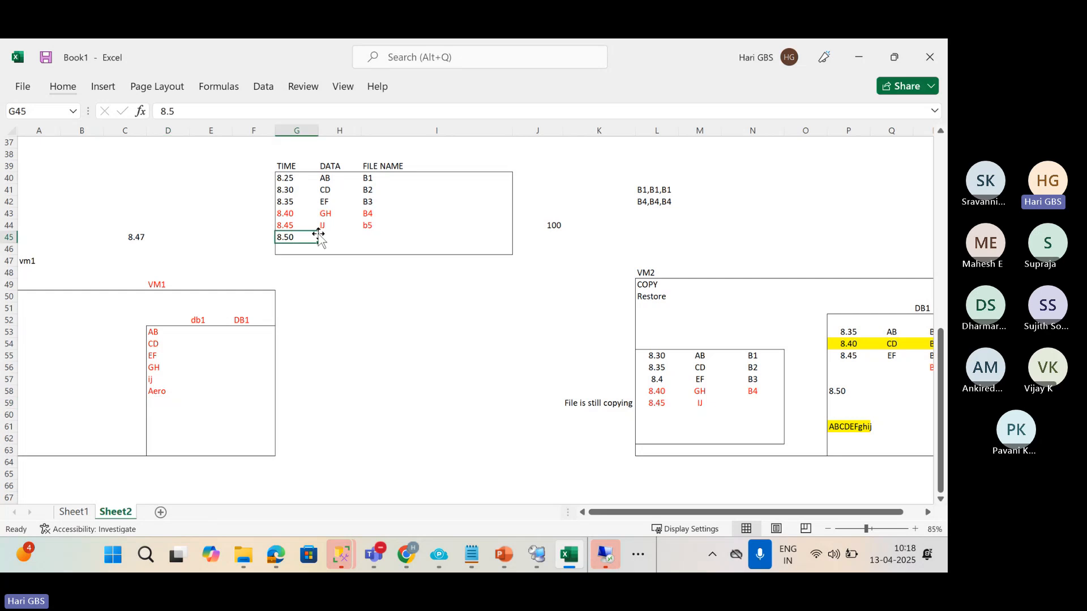
pyautogui.click(376, 238)
pyautogui.write('B6')
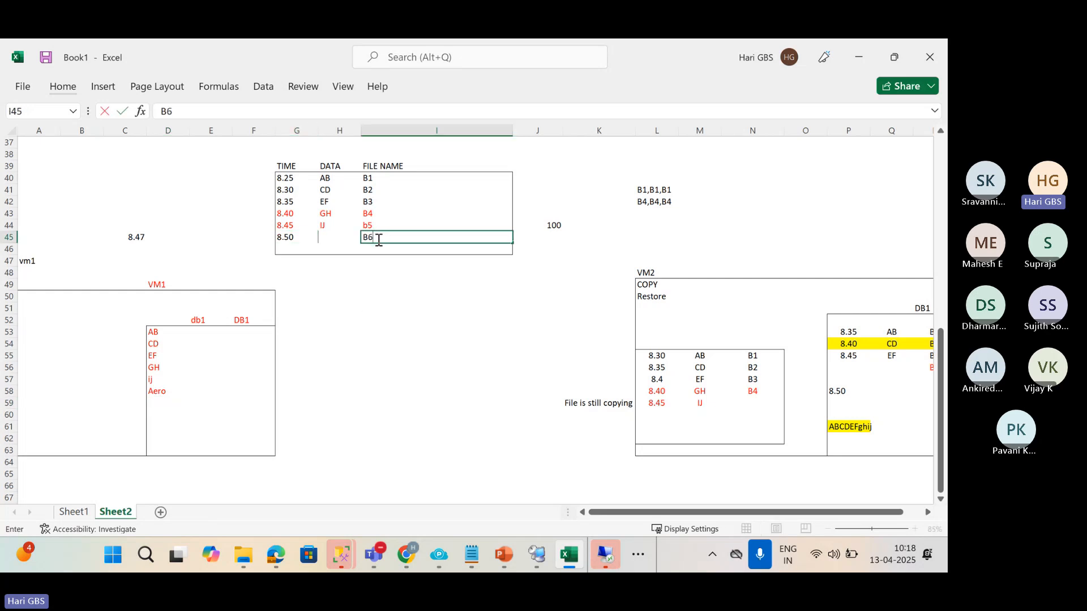
pyautogui.press('Left')
pyautogui.write('AB')
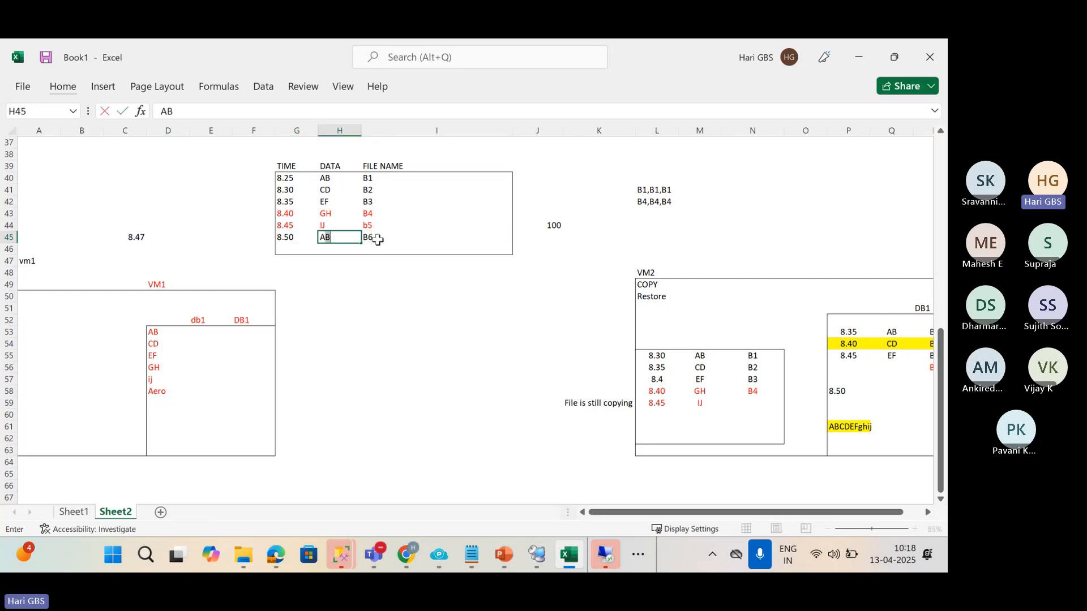
pyautogui.write('ero')
pyautogui.press('Return')
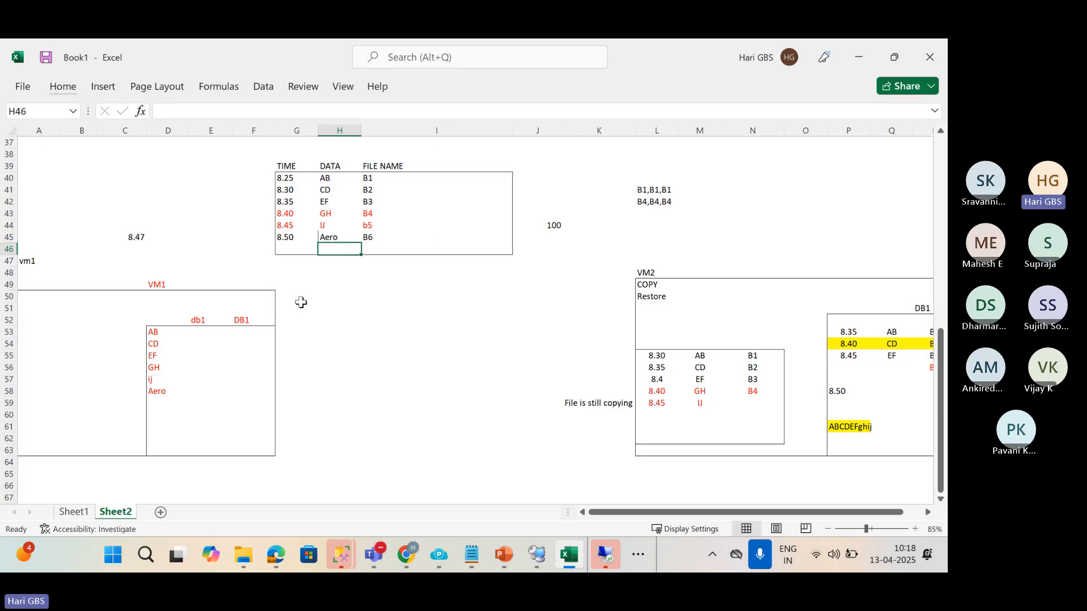
# Copy Aero down to D59 and put kl in D58 of the VM1 list.
pyautogui.click(167, 389)
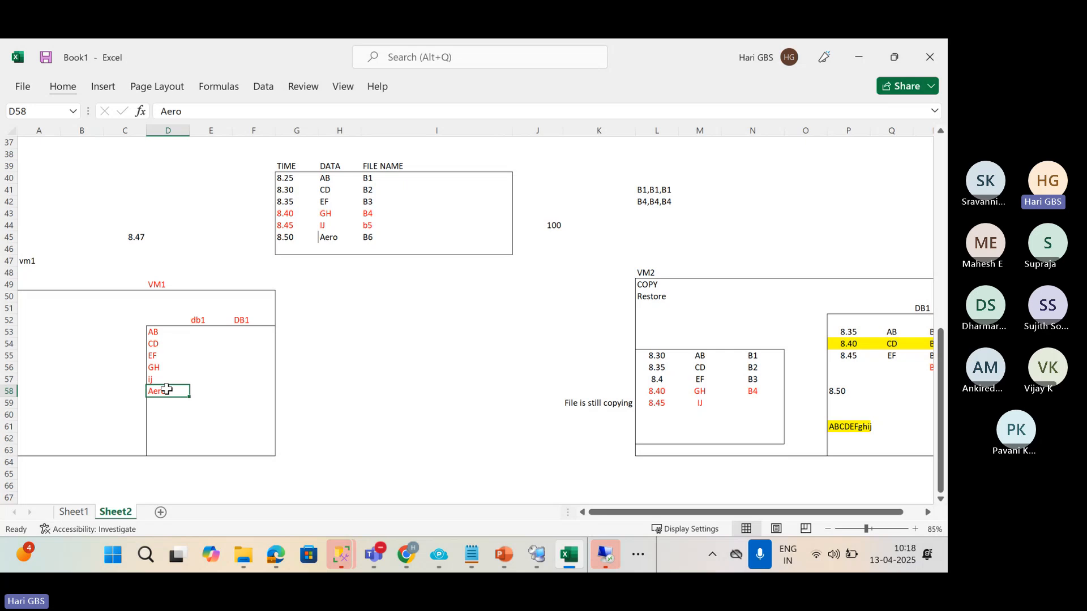
pyautogui.press('Down')
pyautogui.hotkey('ctrl', 'd')
pyautogui.press('Up')
pyautogui.write('kl')
pyautogui.press('Return')
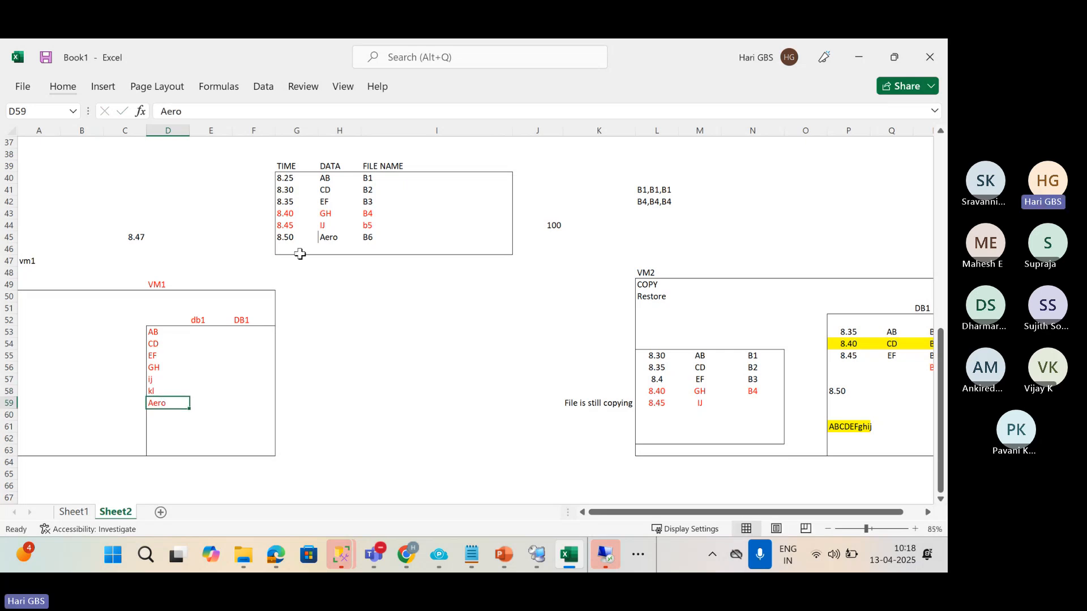
# Change the 8.50 row's data to 'KL Aero' and check its B6 file name.
pyautogui.click(319, 237)
pyautogui.click(314, 238)
pyautogui.click(326, 235)
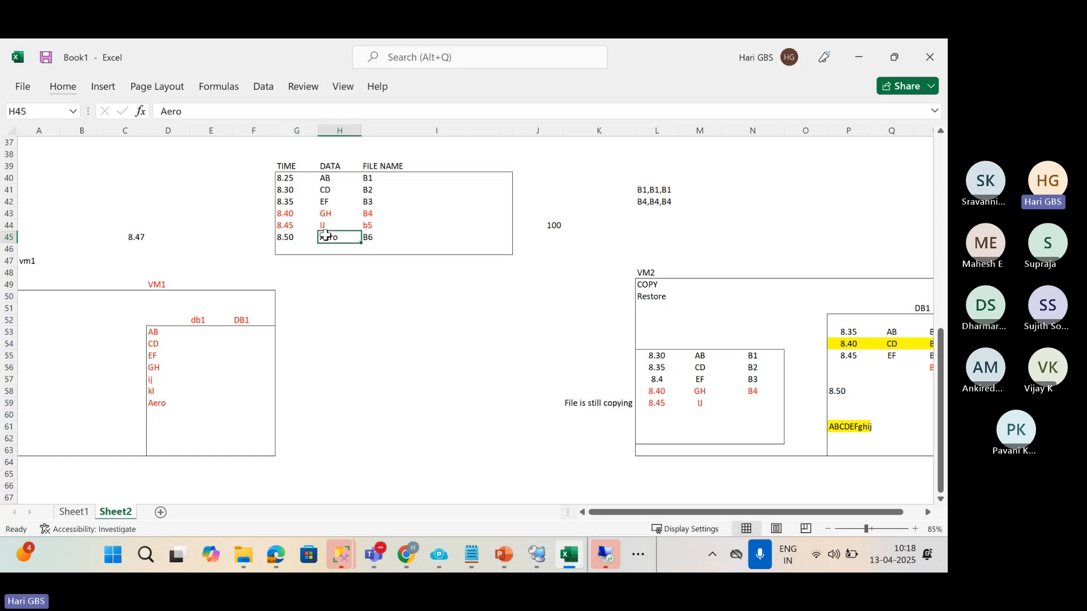
pyautogui.doubleClick(326, 235)
pyautogui.write('KL')
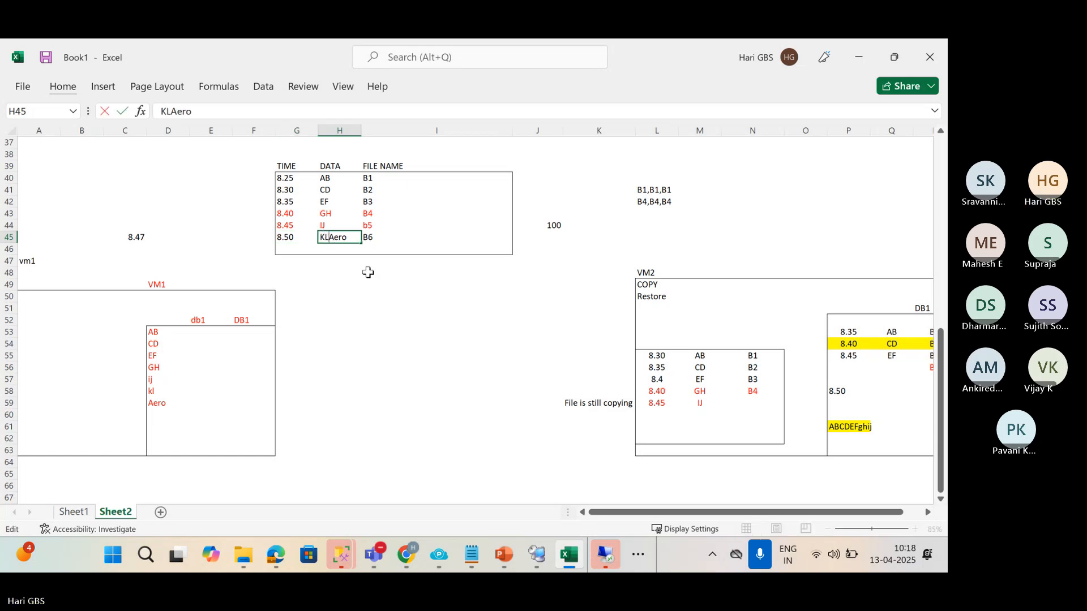
pyautogui.press('Return')
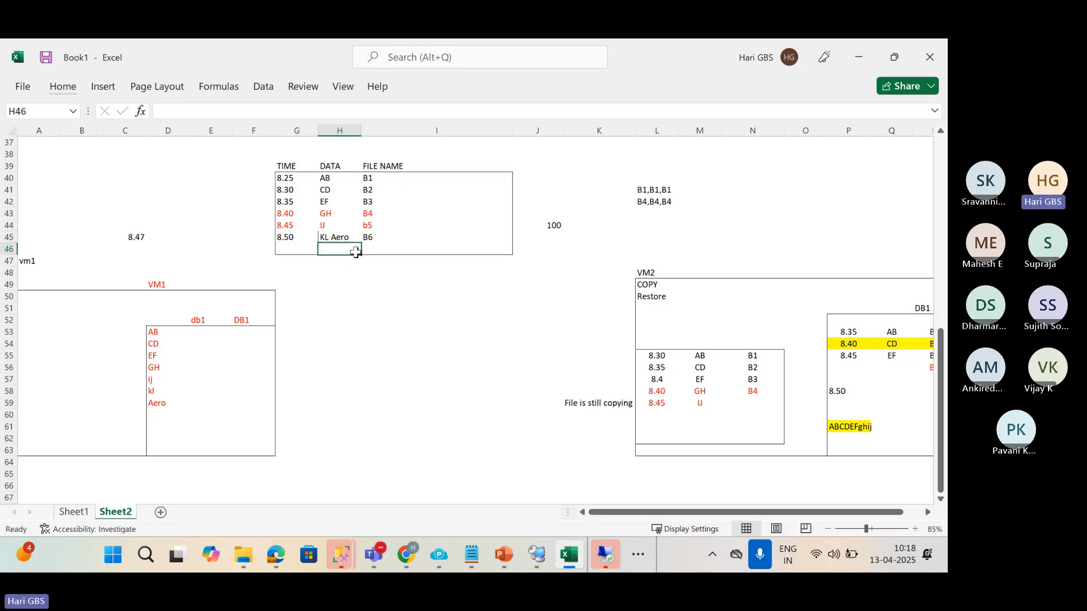
pyautogui.click(370, 238)
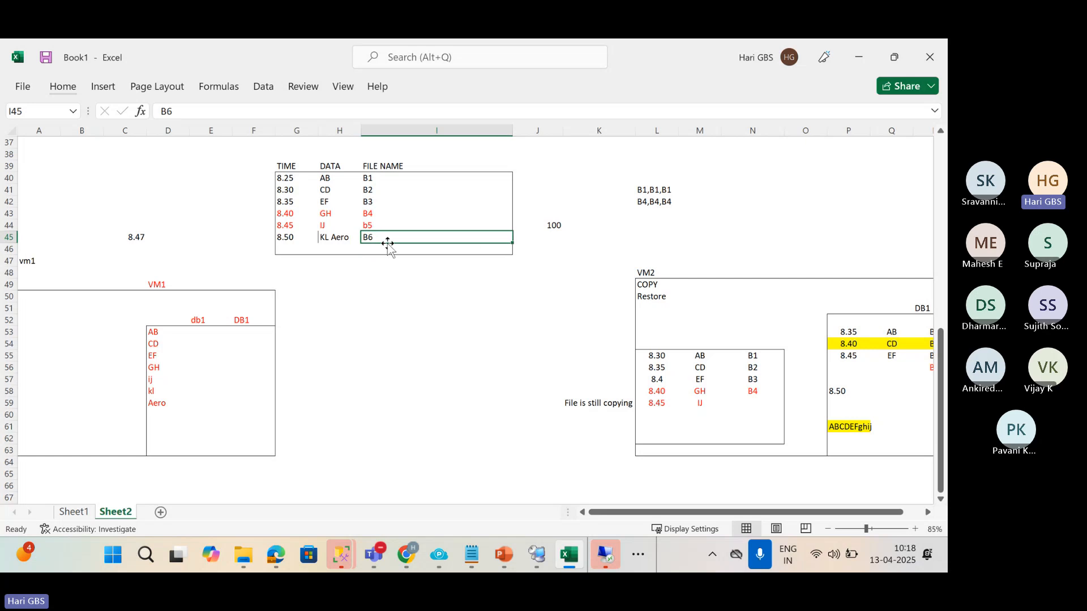
pyautogui.click(646, 417)
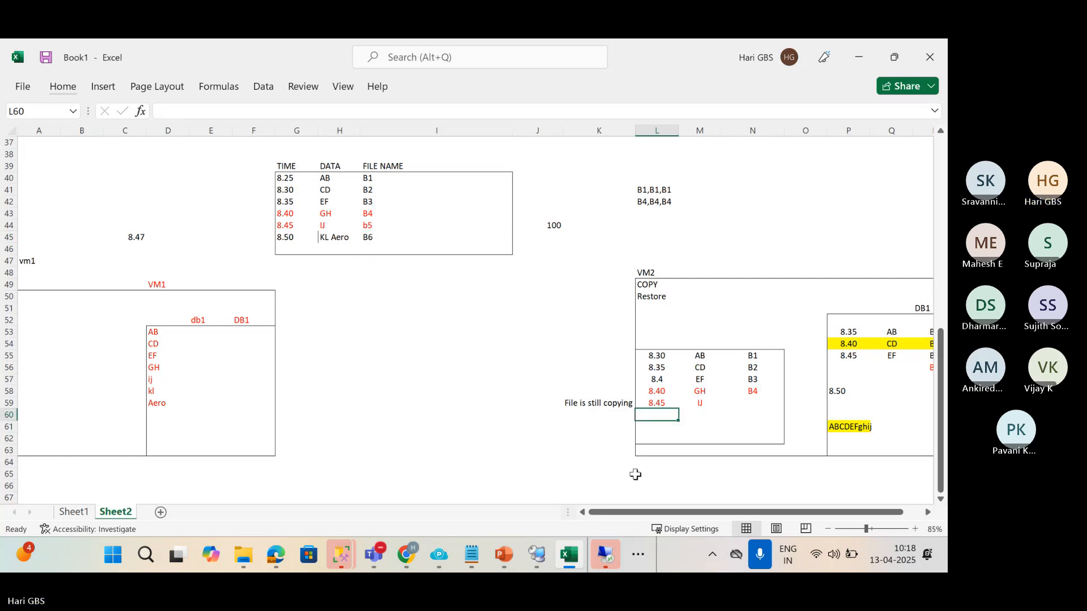
# Enter 8.50 as a new time in L60 below the 8.45 IJ row in VM2.
pyautogui.write('8.5')
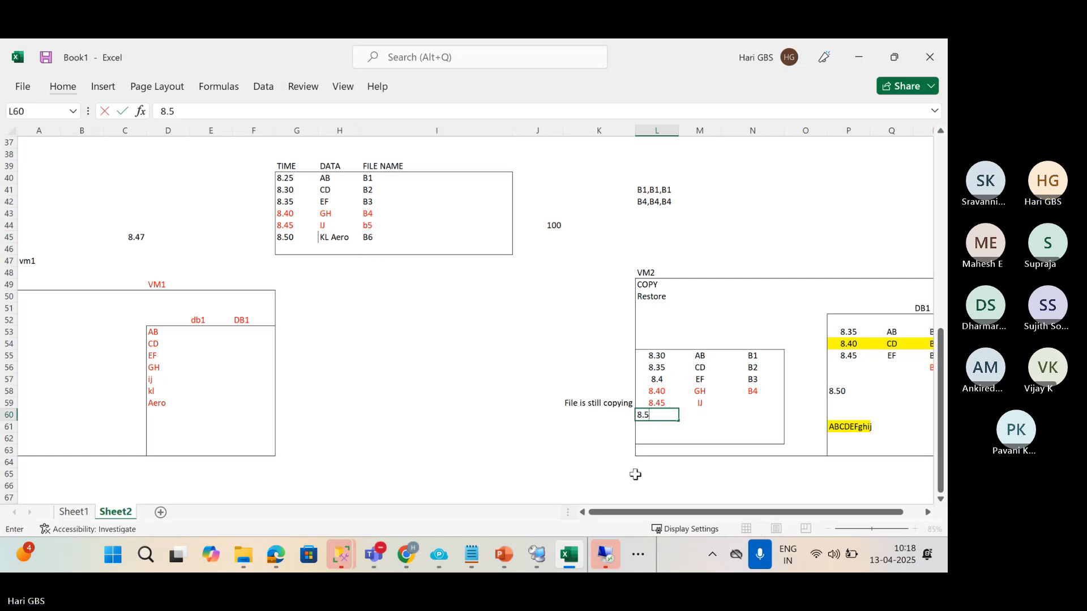
pyautogui.write('0')
pyautogui.press('Escape')
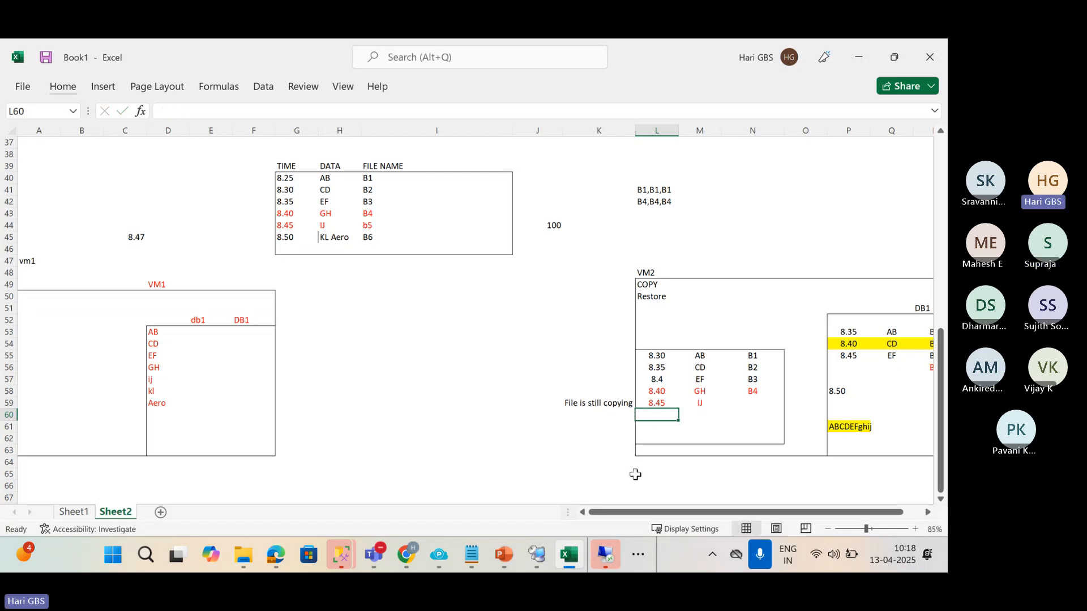
pyautogui.write('8.50')
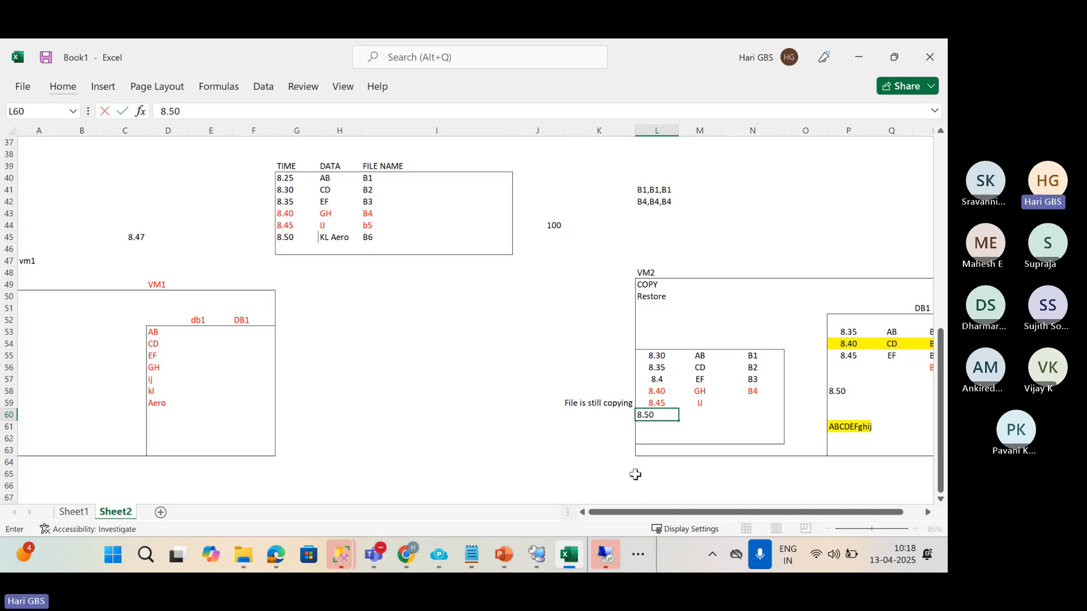
pyautogui.hotkey('ctrl', 'Return')
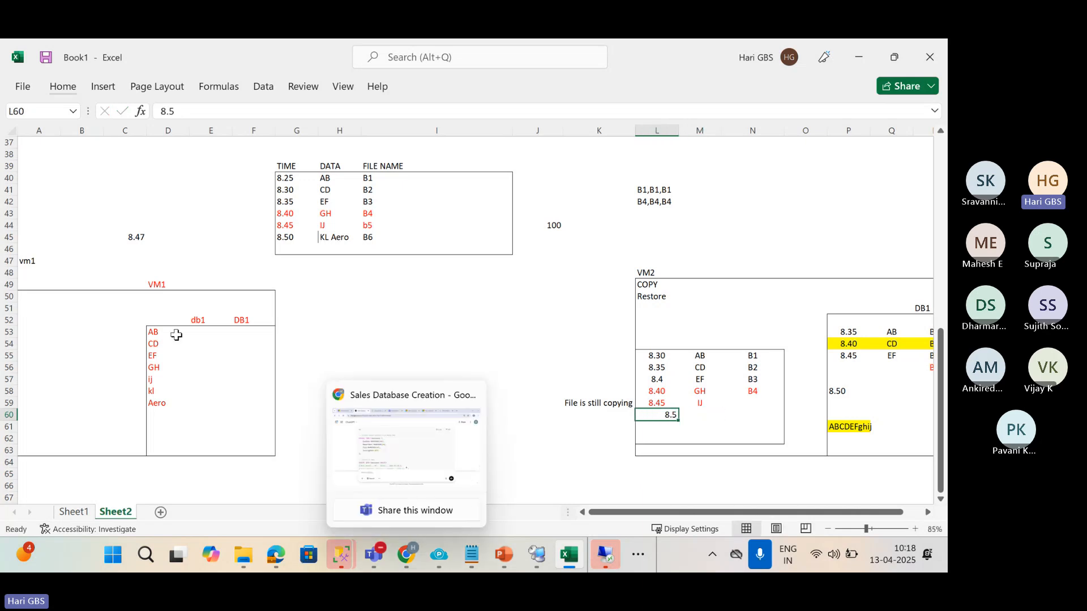
pyautogui.click(286, 227)
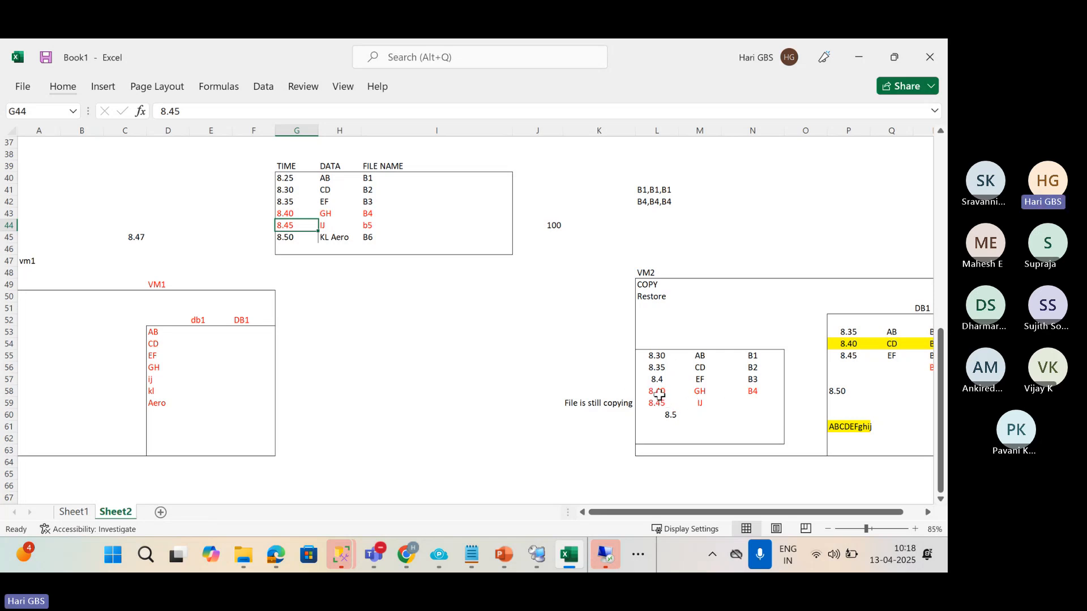
pyautogui.click(300, 238)
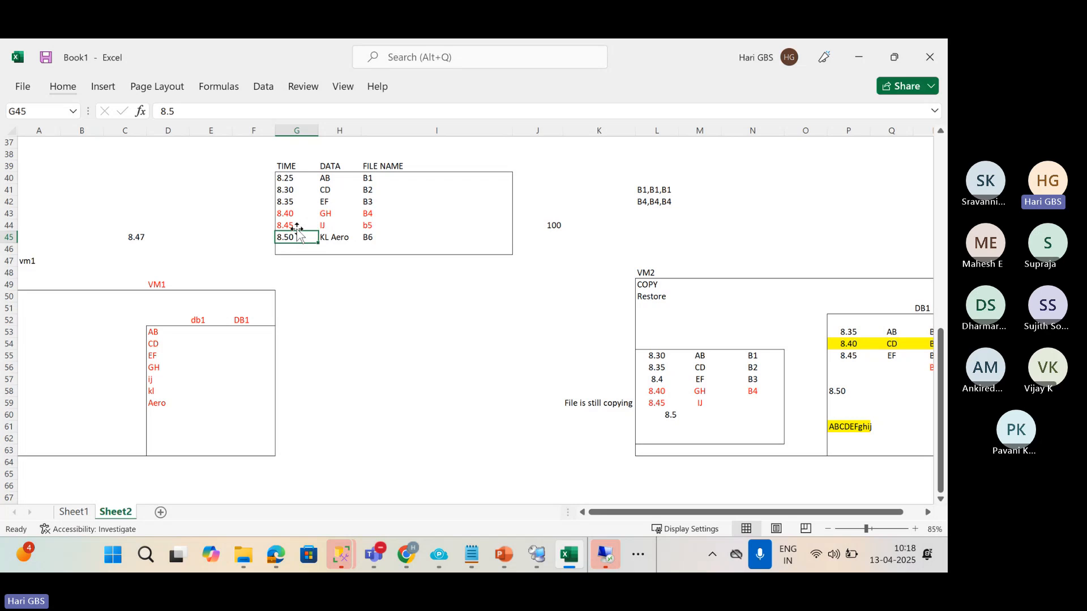
pyautogui.click(693, 404)
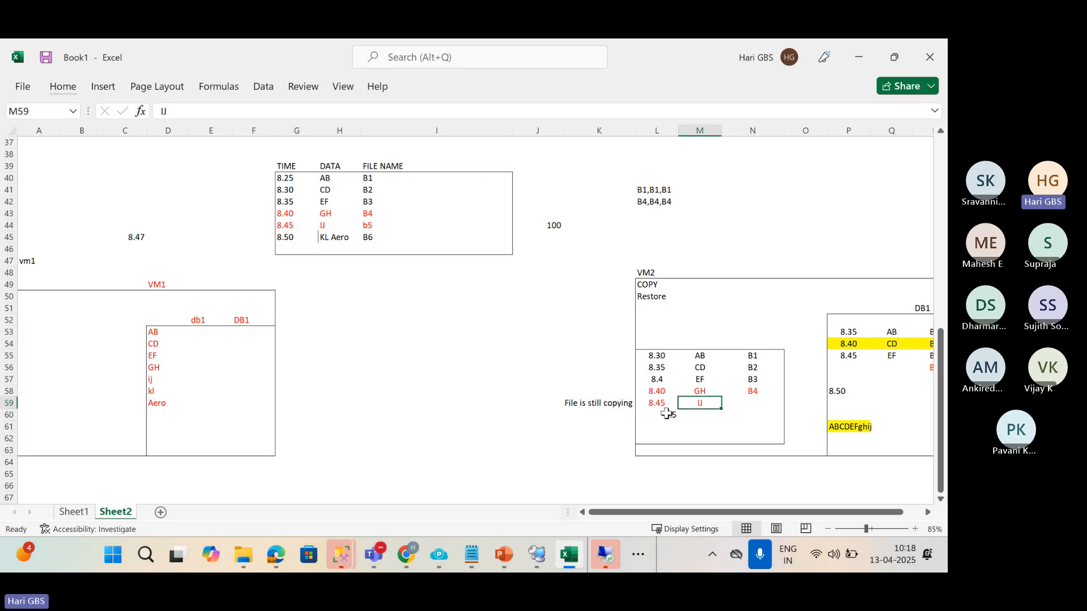
pyautogui.click(656, 415)
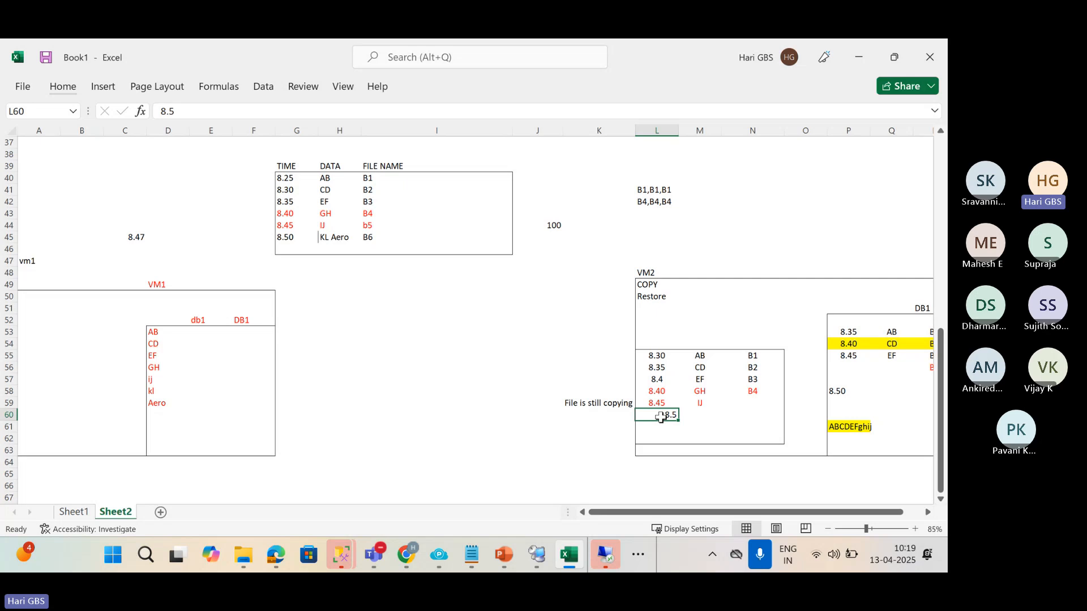
# Enter 'KL, Aero' as the data beside the new 8.5 time.
pyautogui.moveTo(656, 403); pyautogui.dragTo(695, 402)
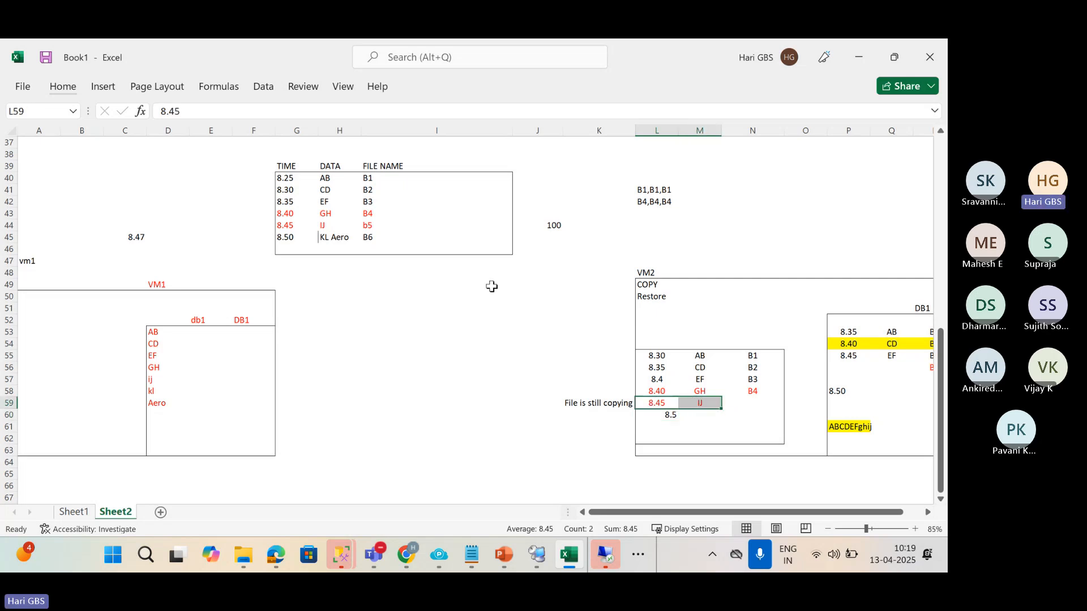
pyautogui.click(662, 420)
pyautogui.click(705, 415)
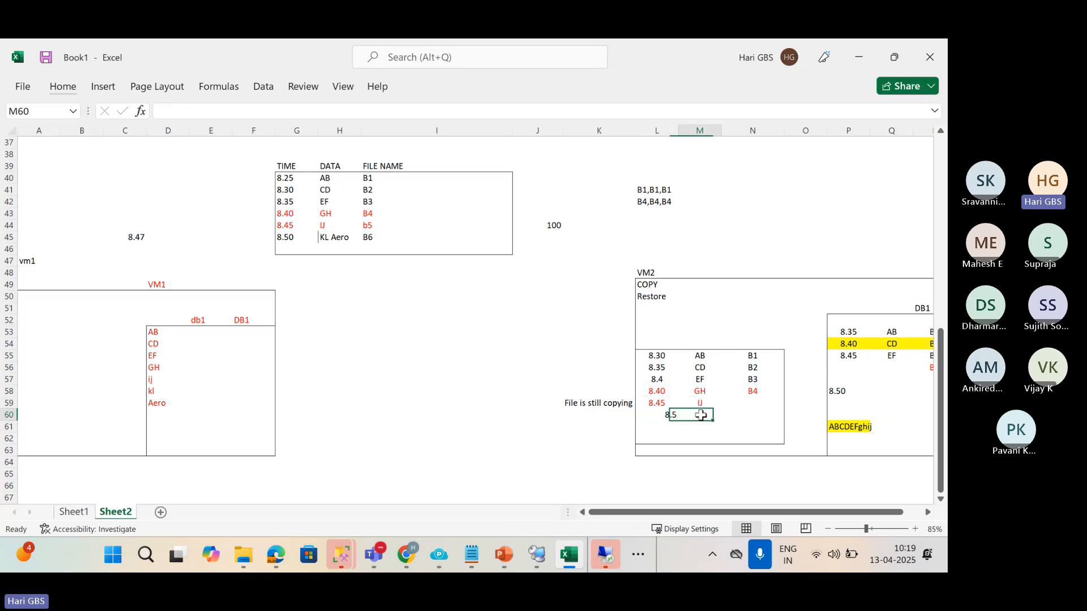
pyautogui.write('k')
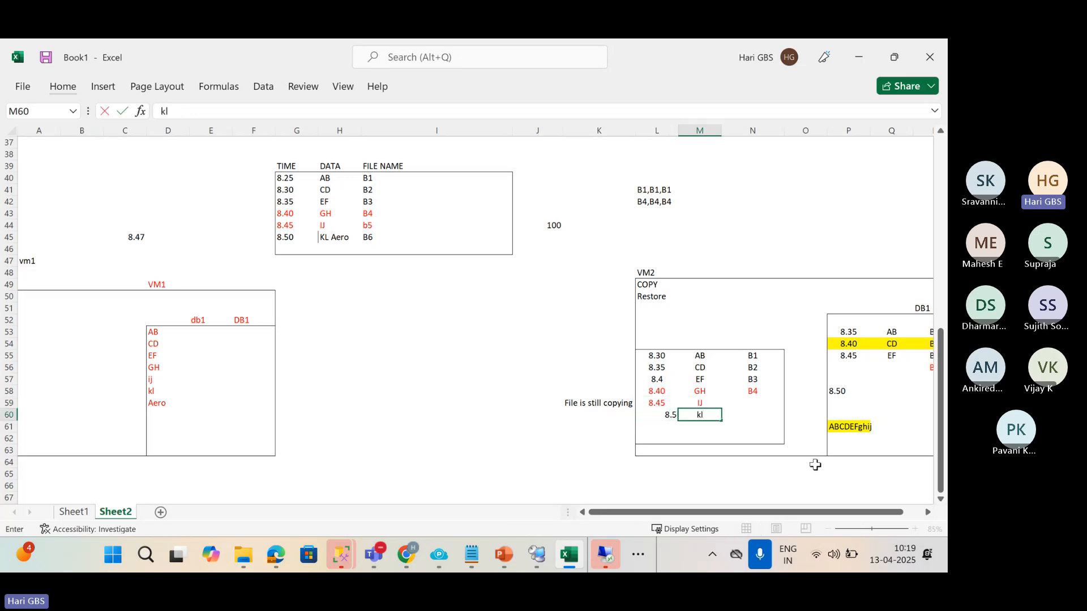
pyautogui.write('L, Aero')
pyautogui.press('Return')
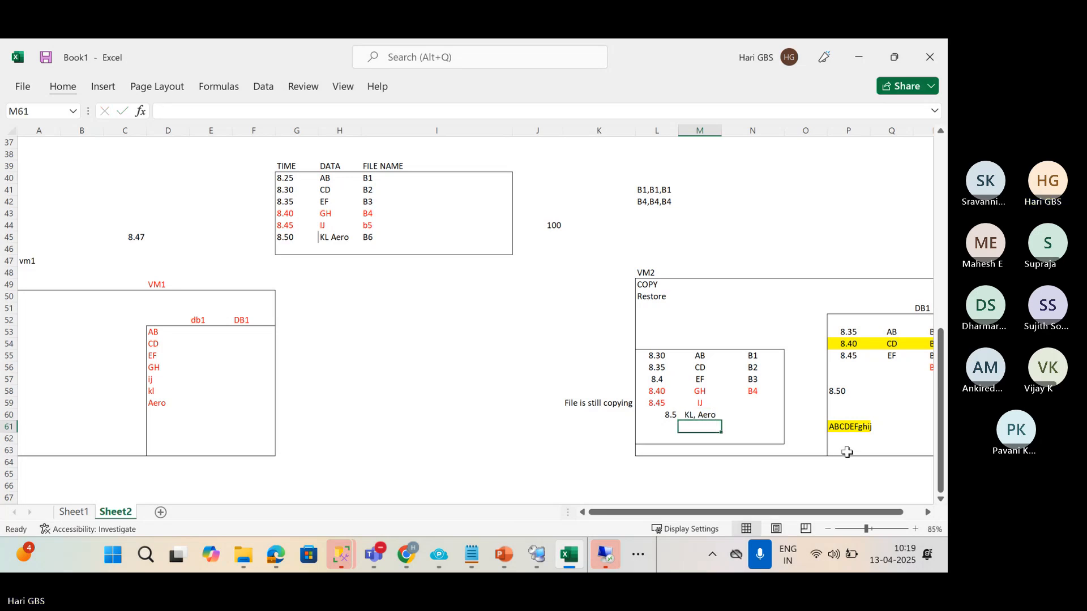
# Add 8.50 and 8.55 times to DB1's list, with file name b5.
pyautogui.click(847, 402)
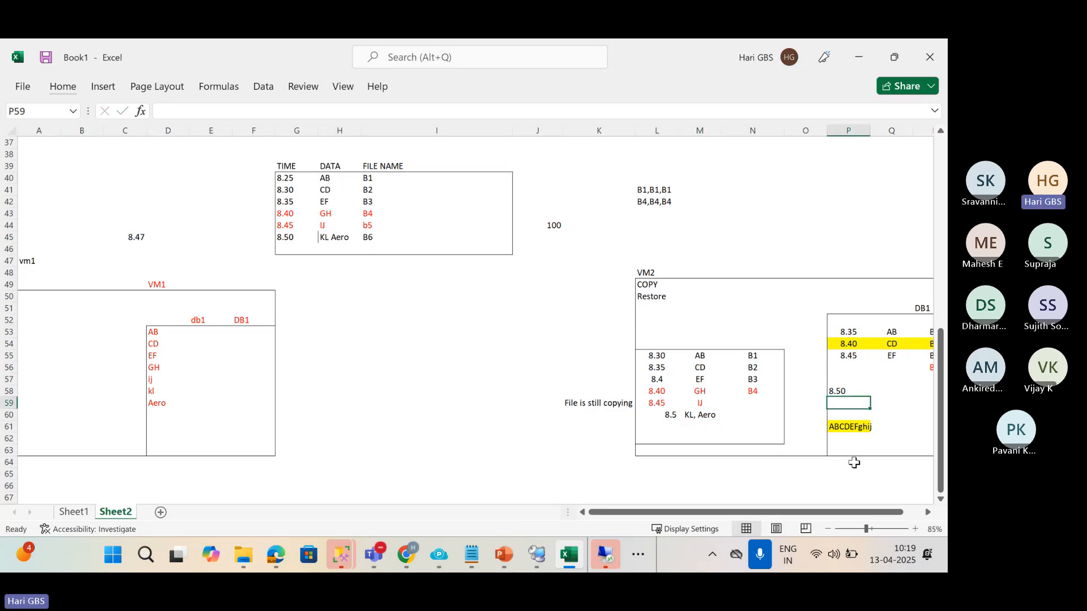
pyautogui.moveTo(825, 513); pyautogui.dragTo(857, 517)
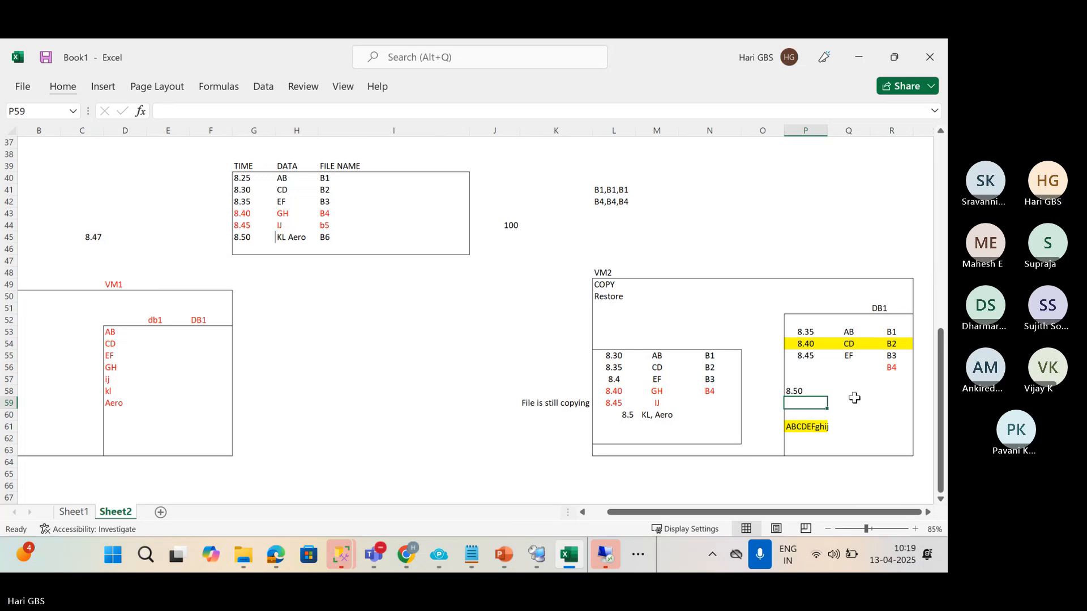
pyautogui.click(802, 367)
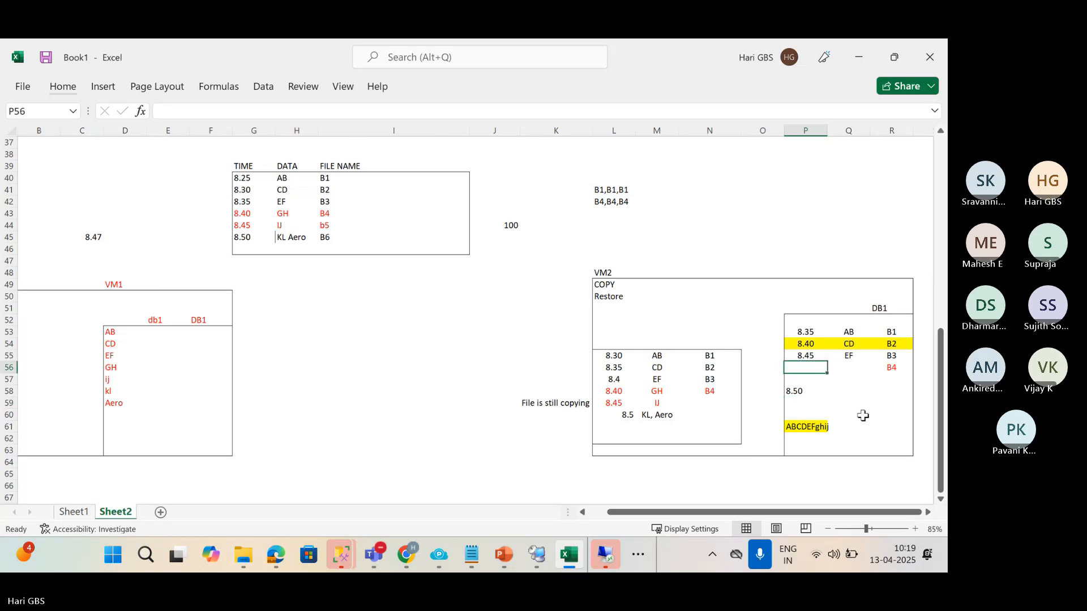
pyautogui.write('8.50')
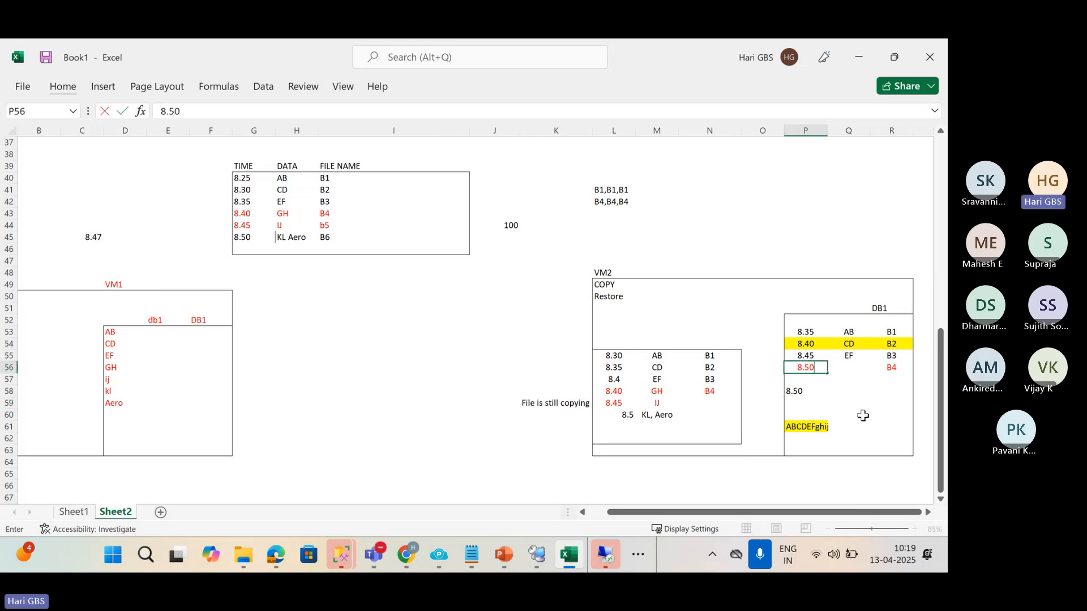
pyautogui.press('Return')
pyautogui.press('Up')
pyautogui.press('Down')
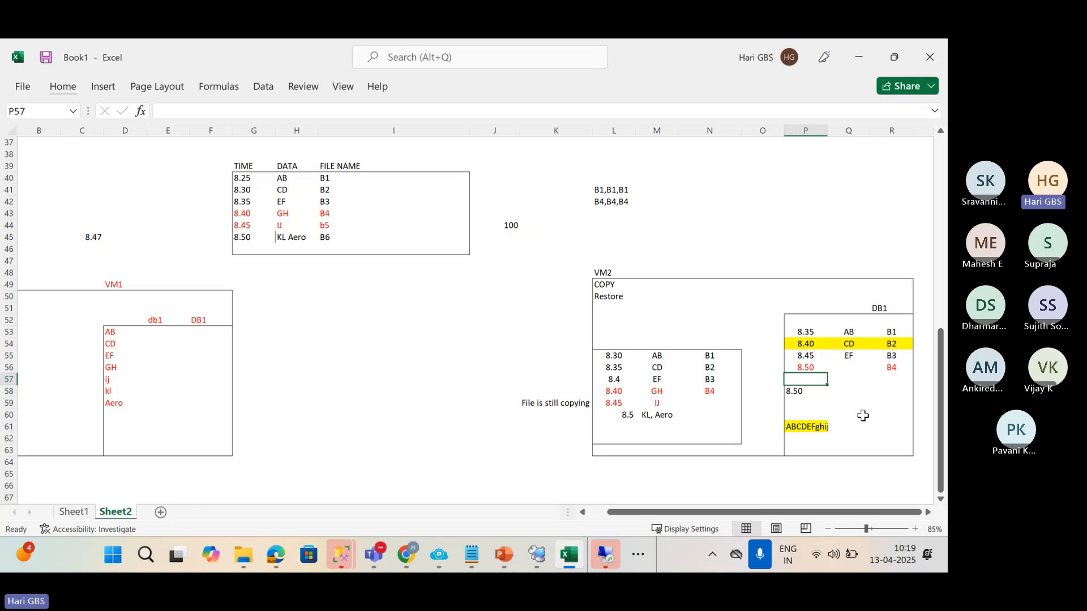
pyautogui.write('8.55')
pyautogui.press('Tab')
pyautogui.press('Tab')
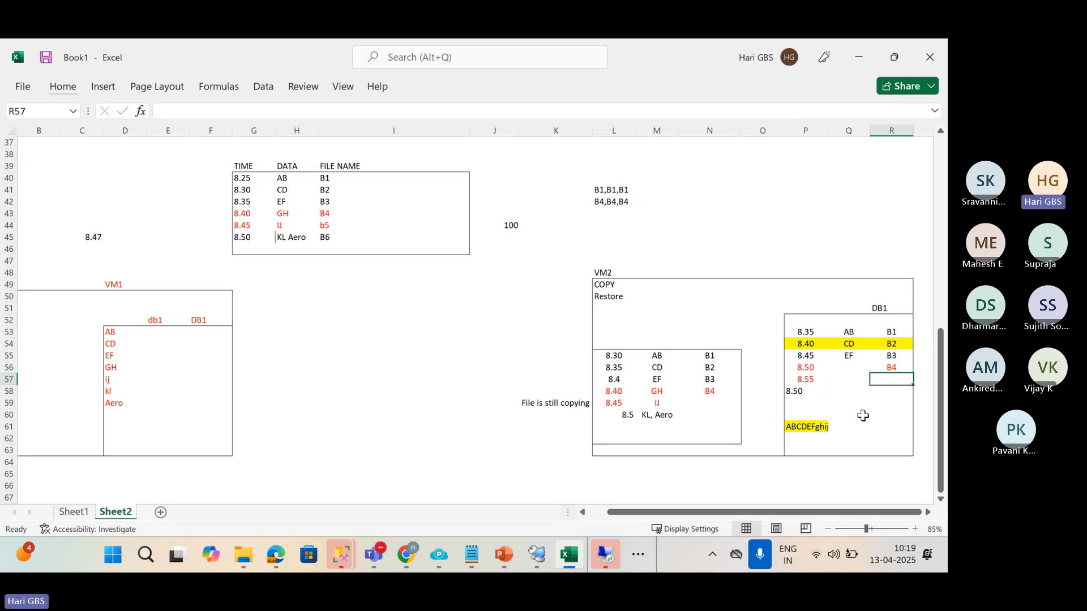
pyautogui.write('b5')
pyautogui.press('Return')
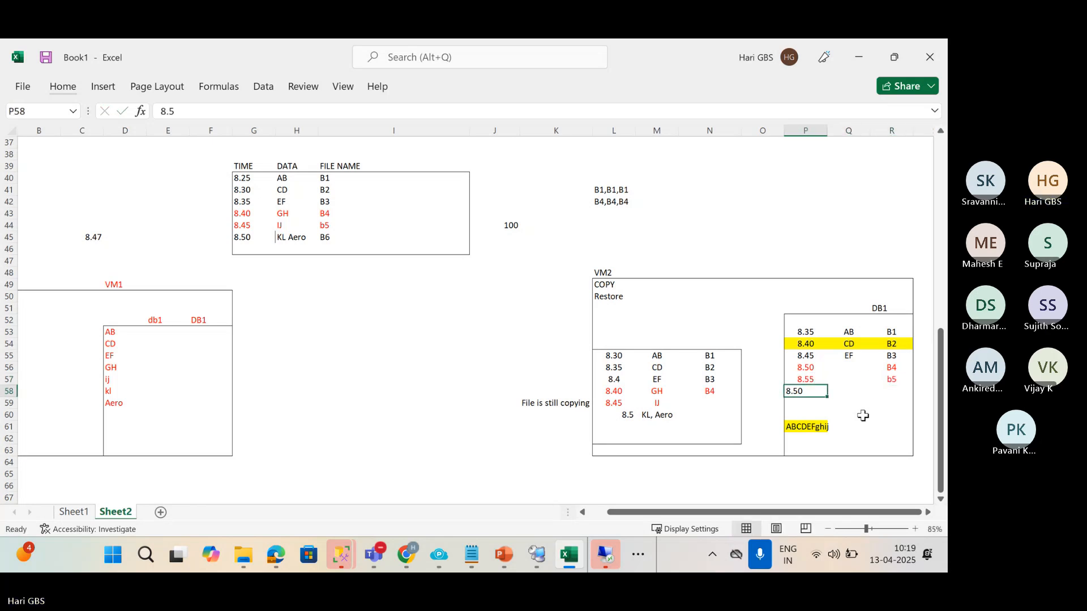
# Add a 9.00 row with file name b6 to DB1's list.
pyautogui.write('9')
pyautogui.press('Tab')
pyautogui.press('Tab')
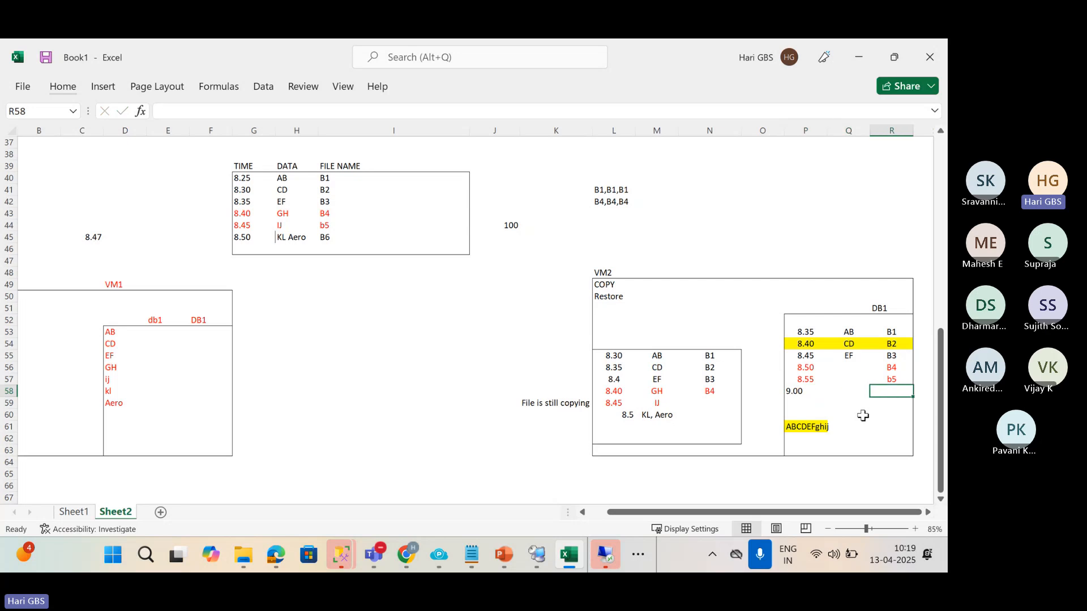
pyautogui.write('b6')
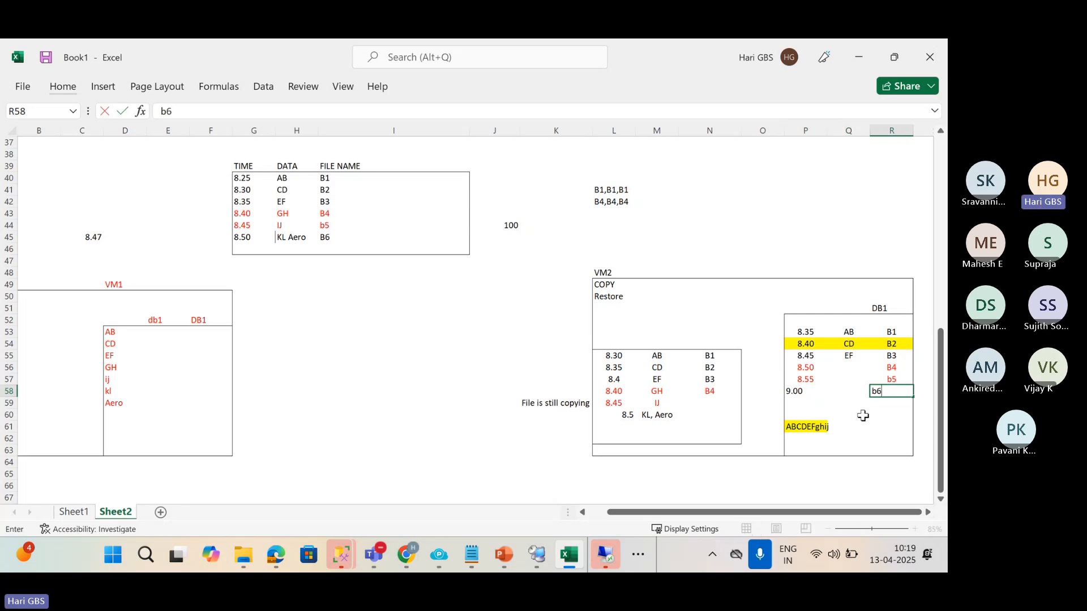
pyautogui.press('Return')
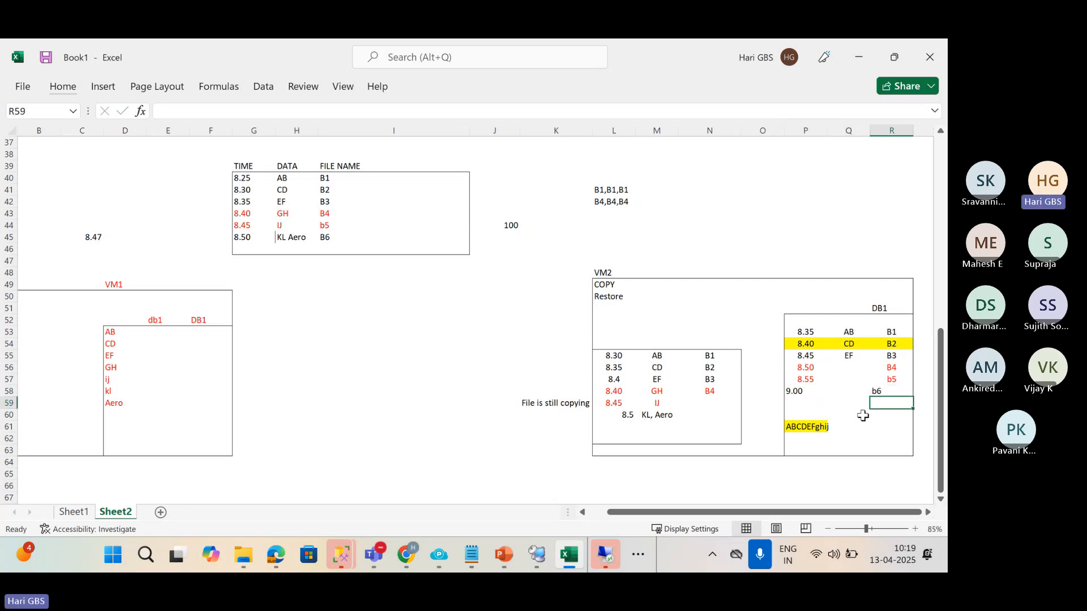
# Enter KL and AERO beneath ABCDEFghij in the DB1 box.
pyautogui.press('Up')
pyautogui.press('Left')
pyautogui.press('Left')
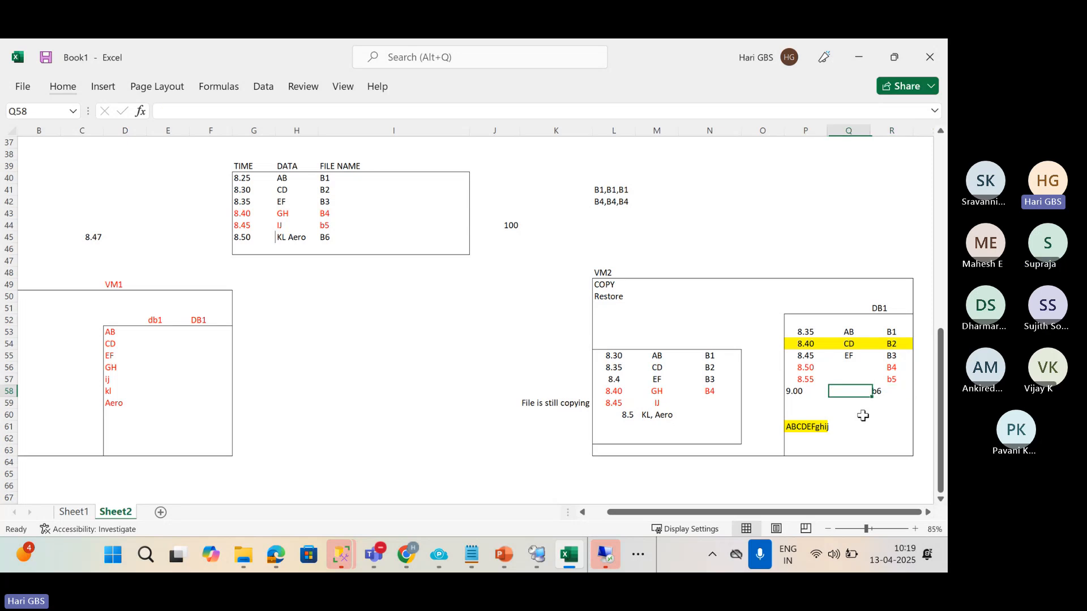
pyautogui.press('Down')
pyautogui.press('Down')
pyautogui.press('Down')
pyautogui.press('Down')
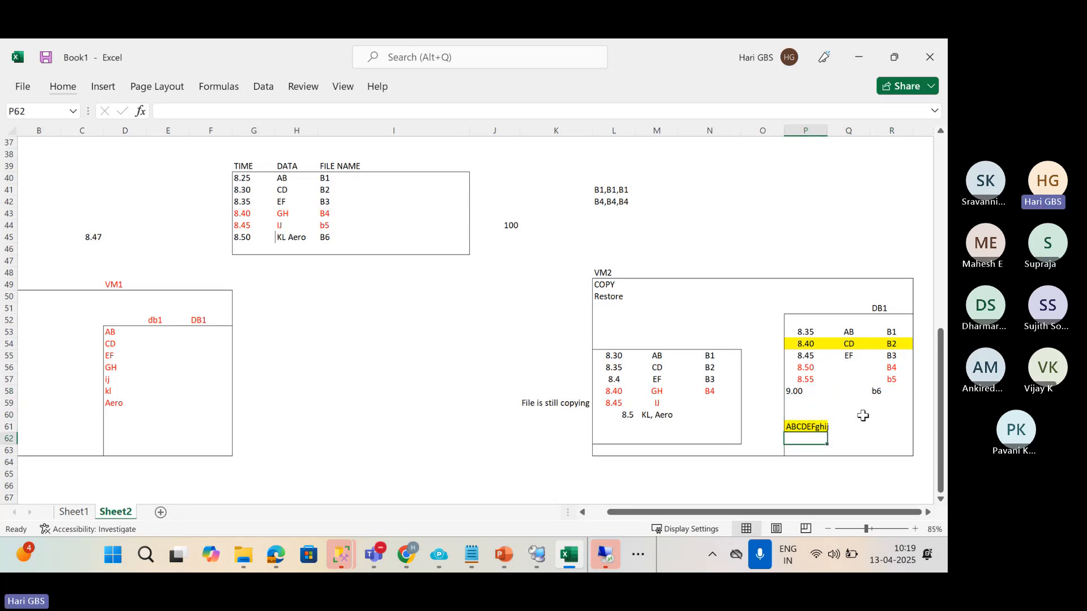
pyautogui.write('k')
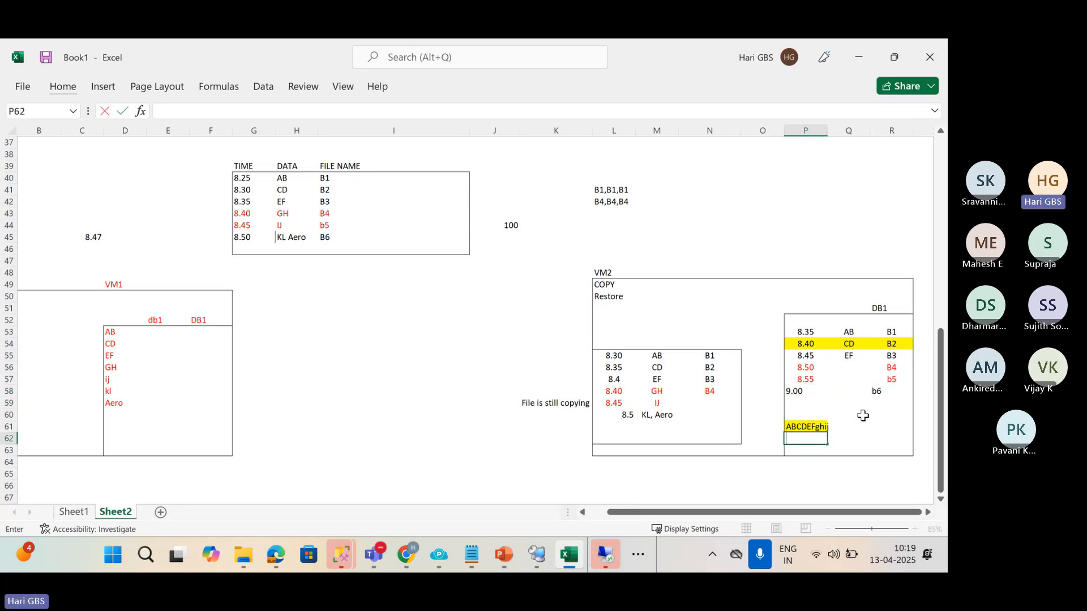
pyautogui.press('Down')
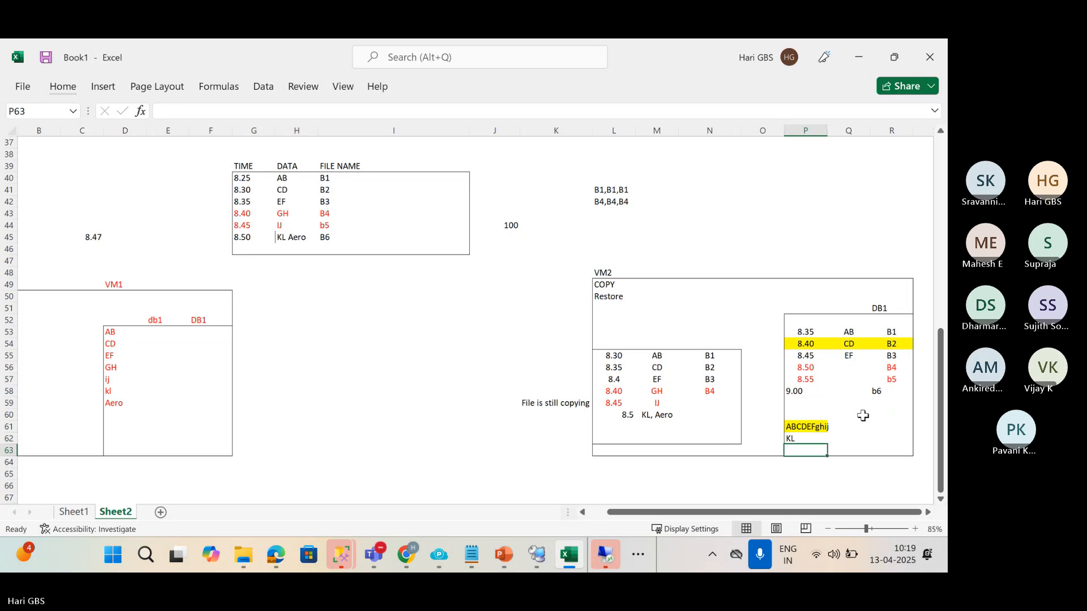
pyautogui.press('Right')
pyautogui.press('Right')
pyautogui.write('AER')
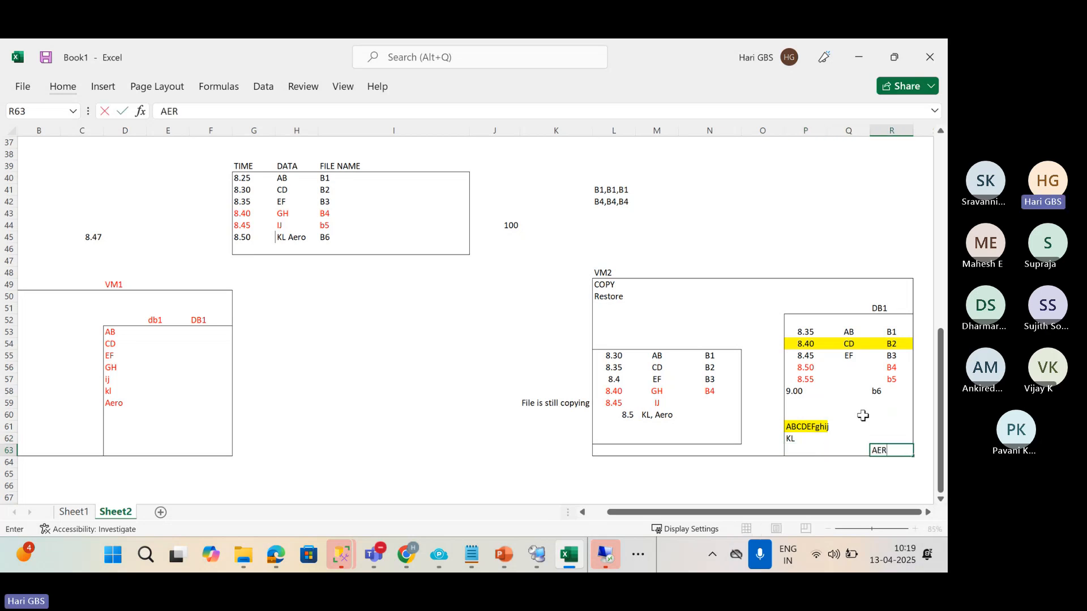
pyautogui.press('Return')
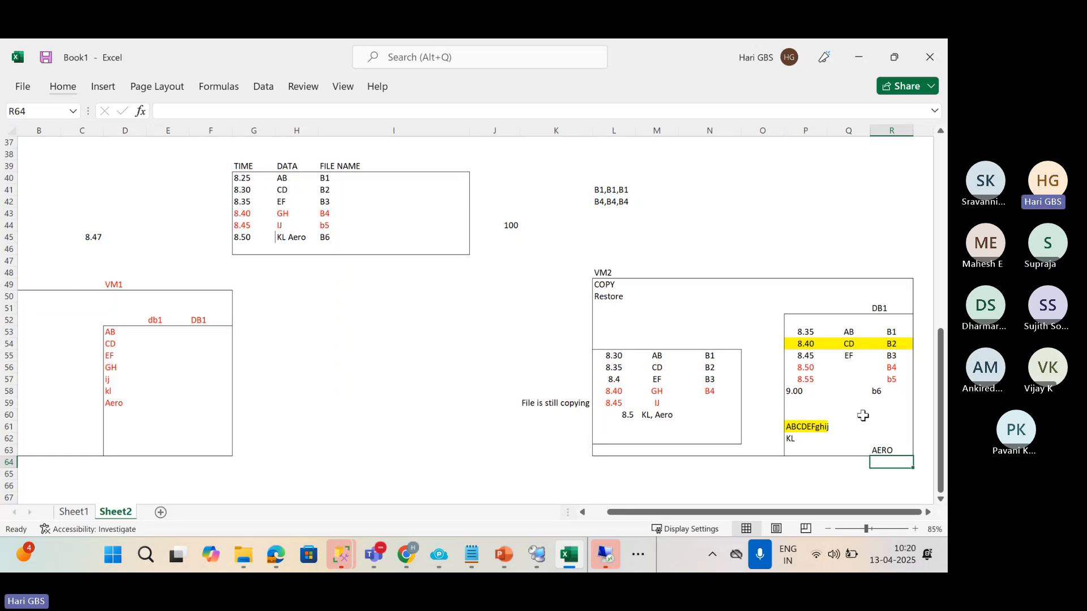
# Label the cell above the VM2 box STANDBY.
pyautogui.scroll(-1, 876, 422)
pyautogui.click(799, 225)
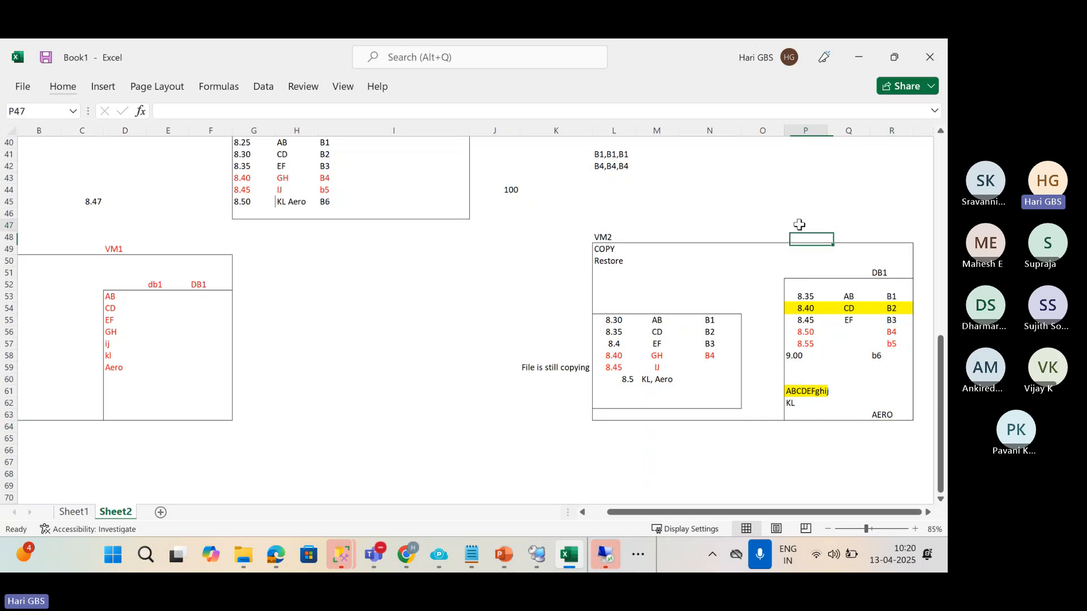
pyautogui.write('STA')
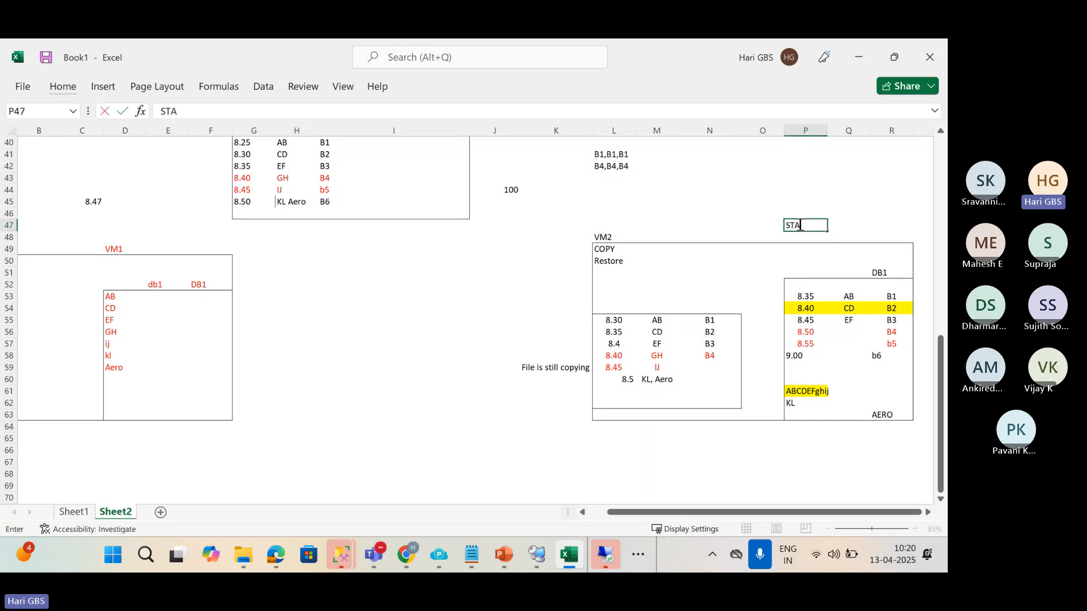
pyautogui.write('NDBY')
pyautogui.press('Return')
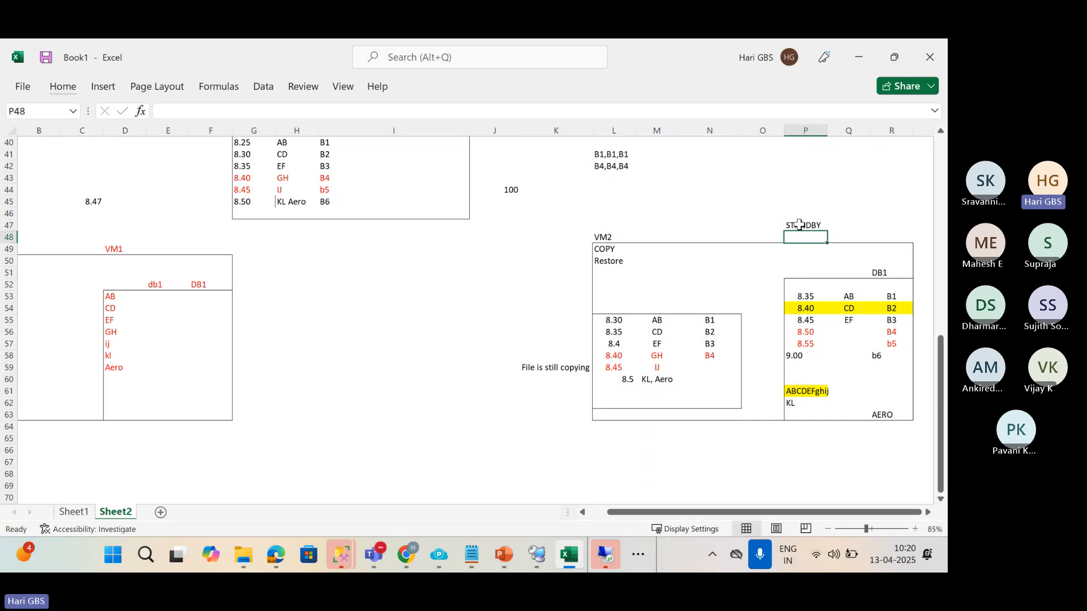
# Extend VM1's Aero entry in D59 to AeroPLANE.
pyautogui.click(883, 414)
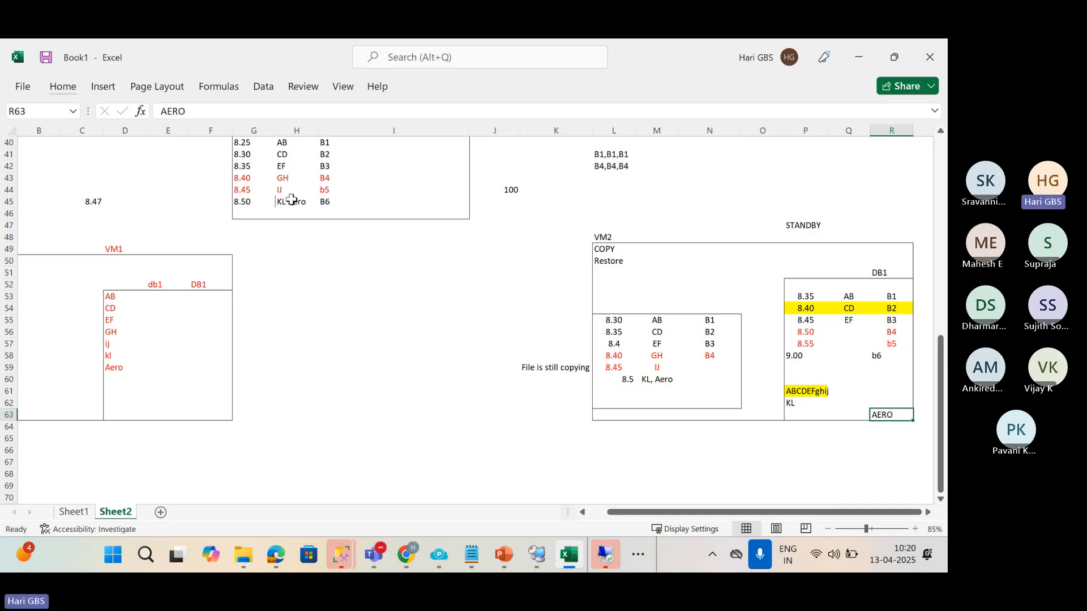
pyautogui.doubleClick(126, 368)
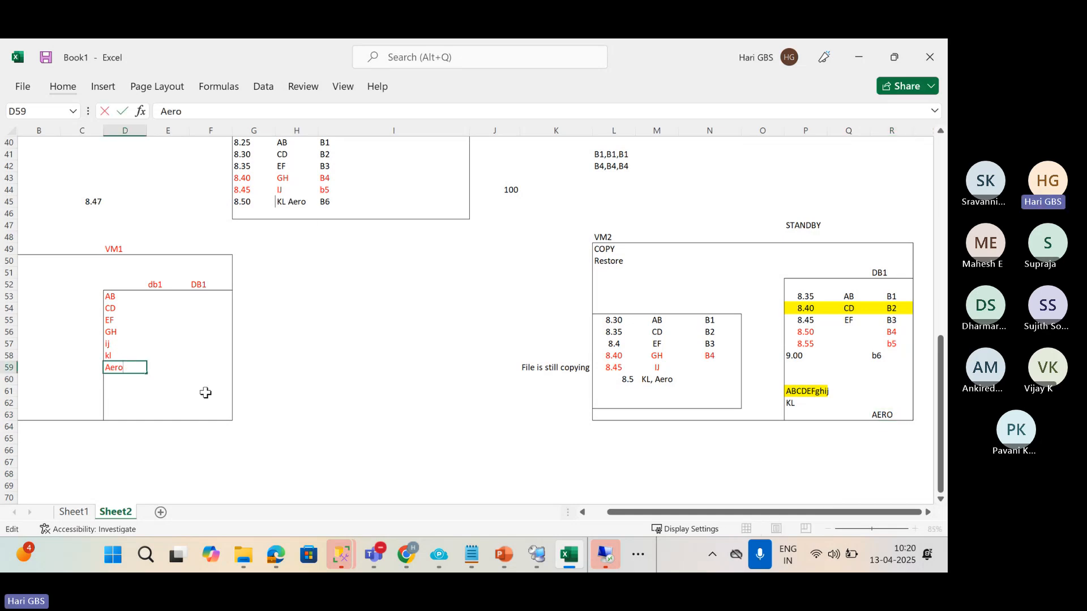
pyautogui.write('PLANE')
pyautogui.press('Return')
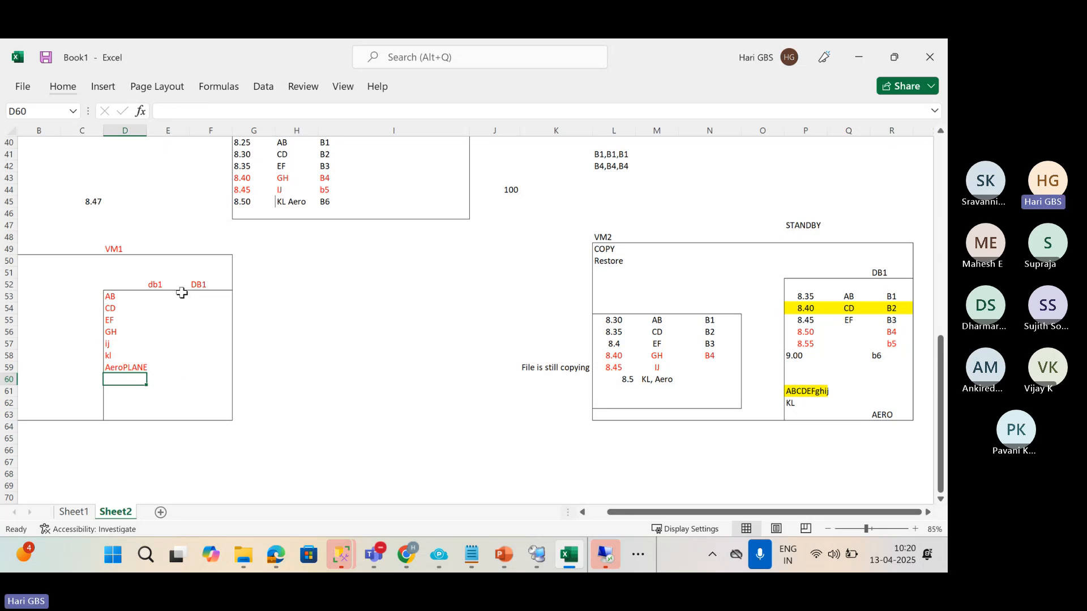
# Delete the AERO entry from VM2's DB1 box.
pyautogui.click(281, 202)
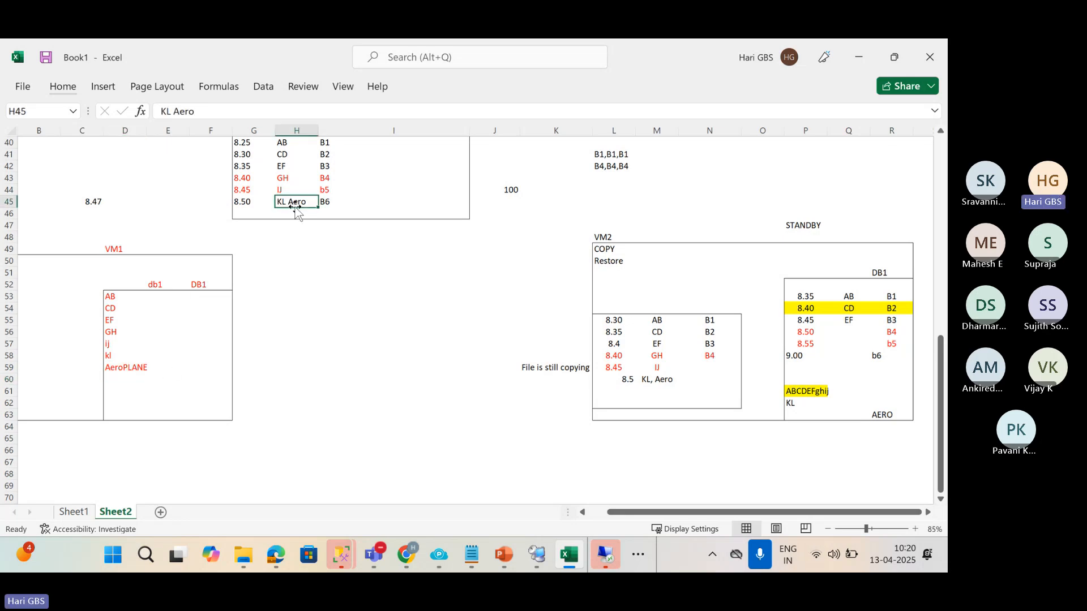
pyautogui.click(888, 417)
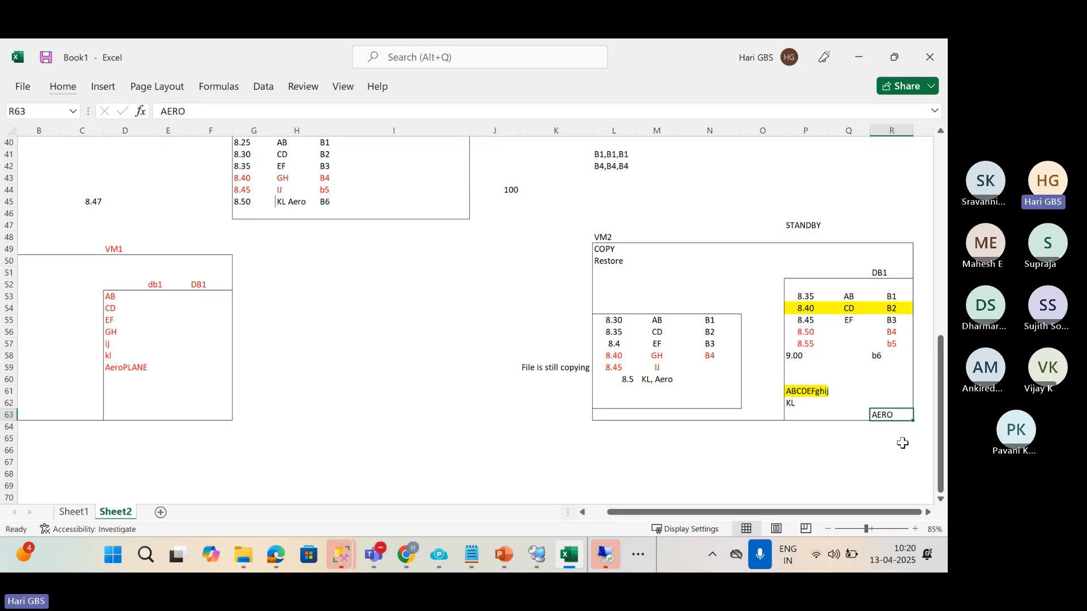
pyautogui.press('Delete')
# Mark out N66:P72 below STANDBY, headed 'Transaction Undo File' with Aero inside.
pyautogui.scroll(-1, 753, 431)
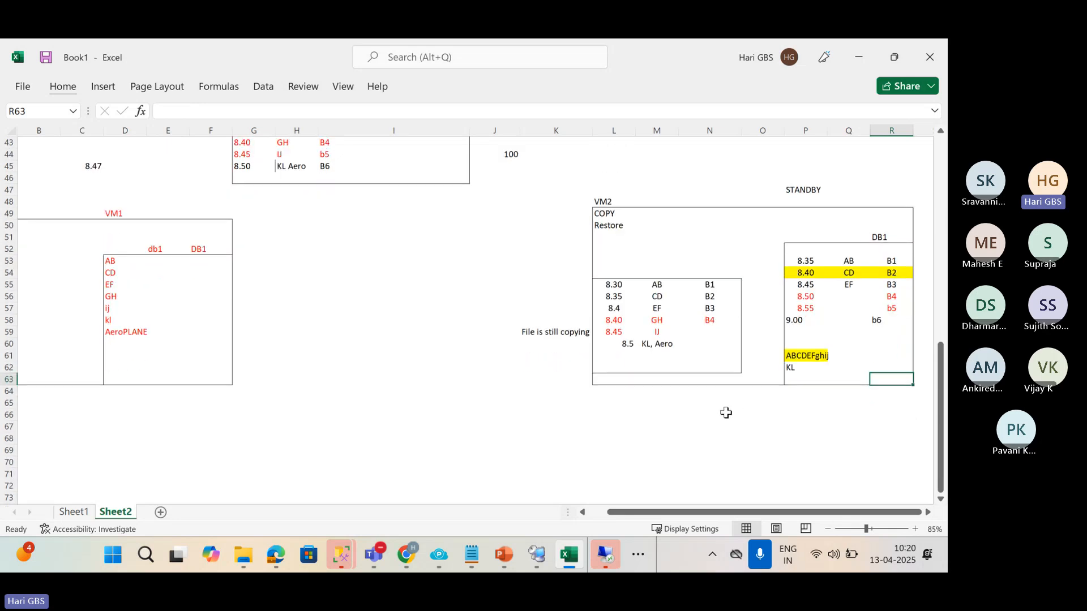
pyautogui.moveTo(725, 414); pyautogui.dragTo(785, 481)
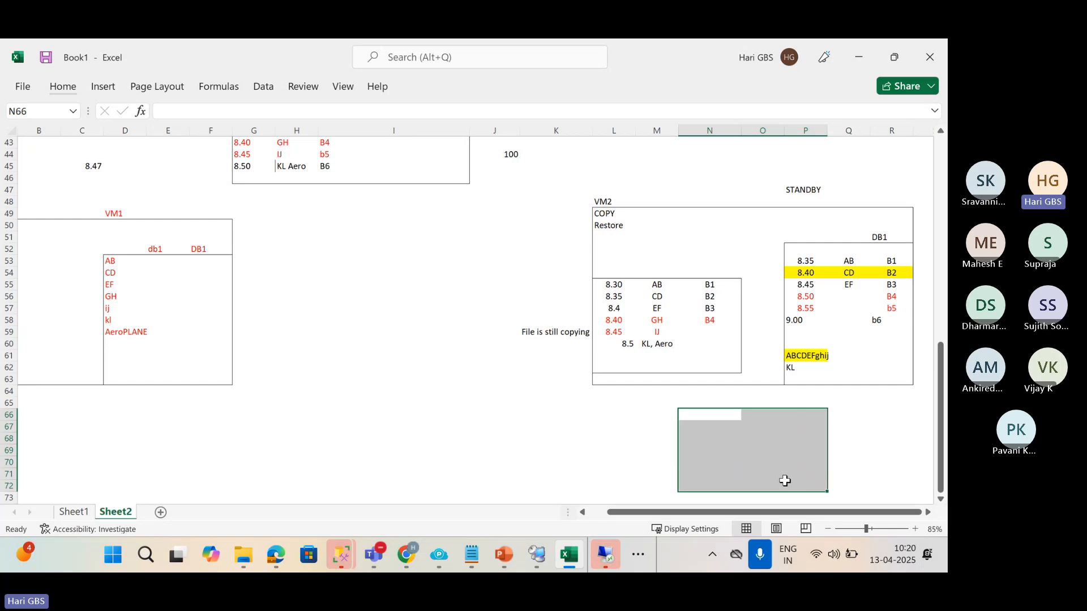
pyautogui.press('Down')
pyautogui.press('Up')
pyautogui.write('T')
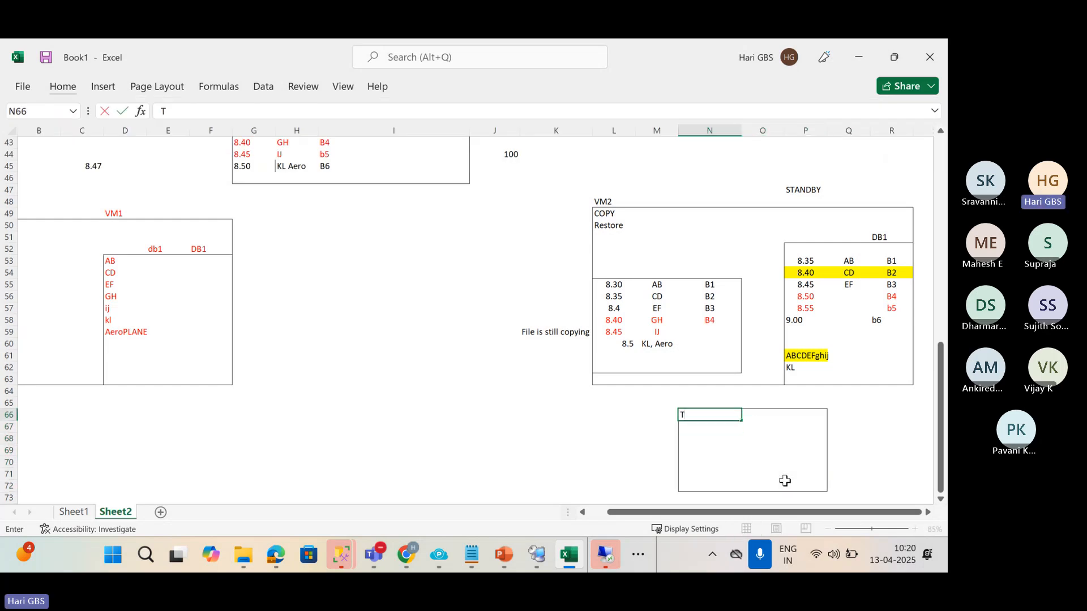
pyautogui.write('ransaction ')
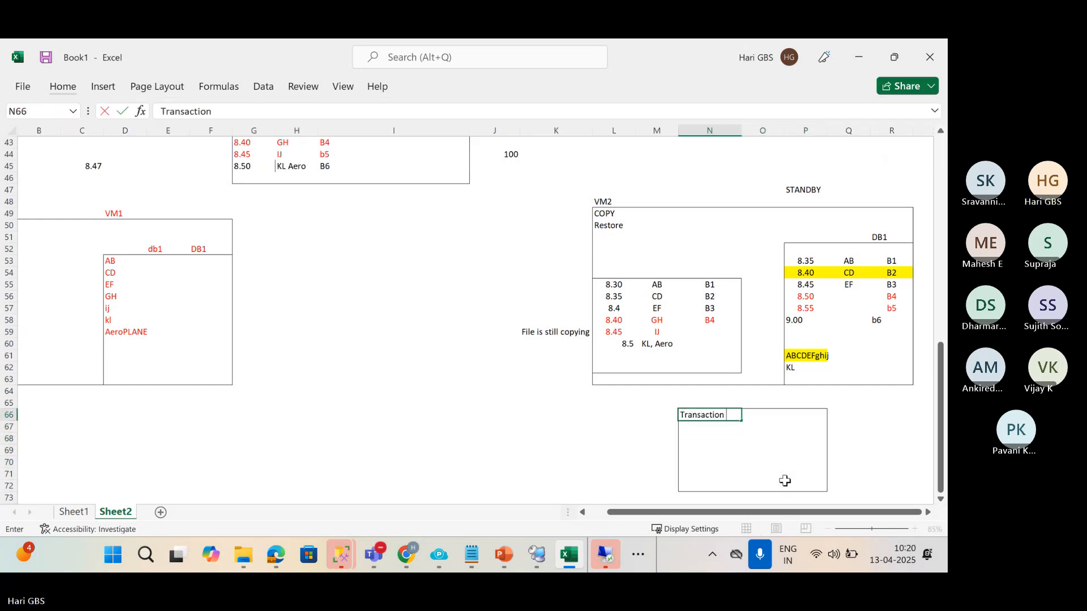
pyautogui.write('Undo File')
pyautogui.press('Return')
pyautogui.press('Return')
pyautogui.press('Return')
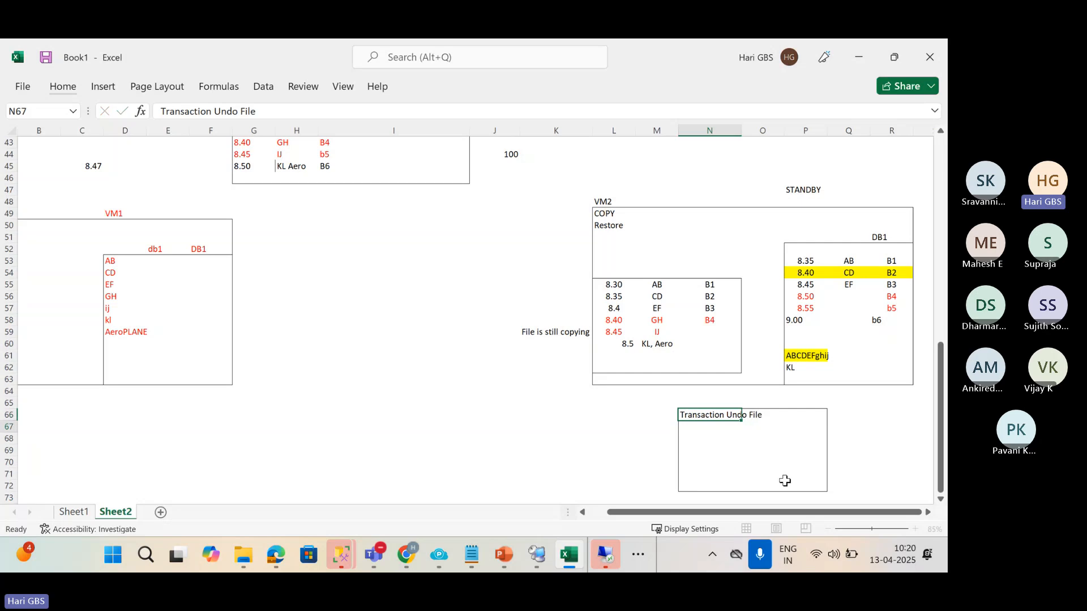
pyautogui.write('Aer')
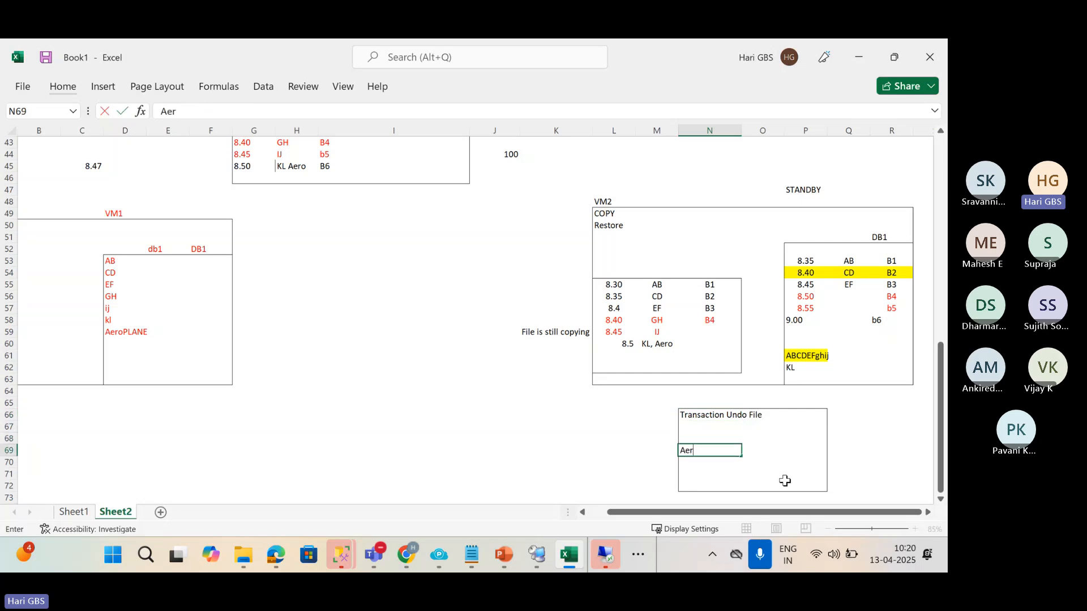
pyautogui.write('o')
pyautogui.press('Return')
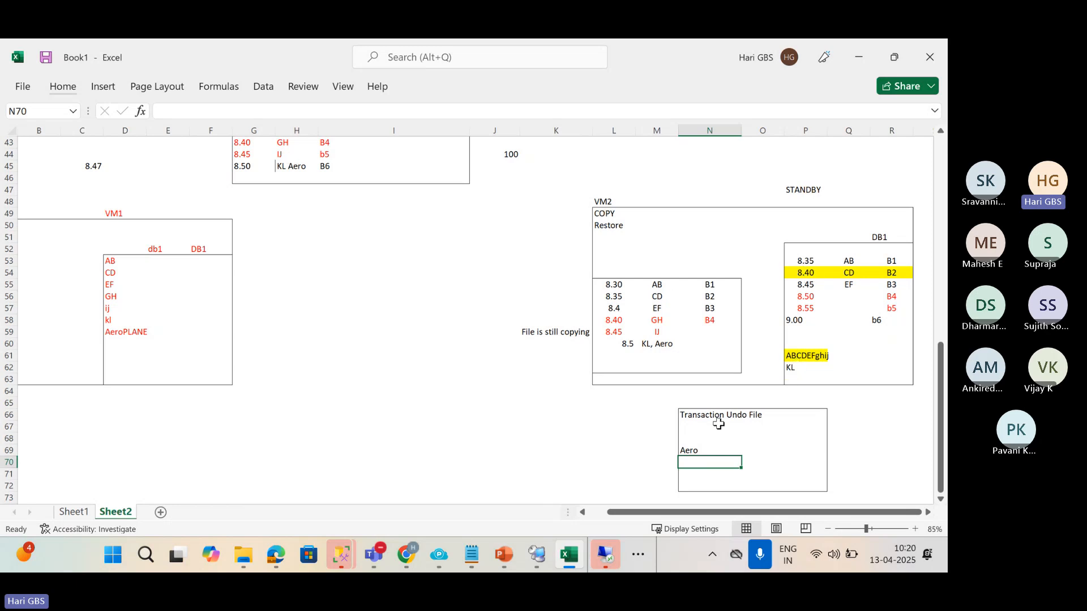
pyautogui.click(694, 450)
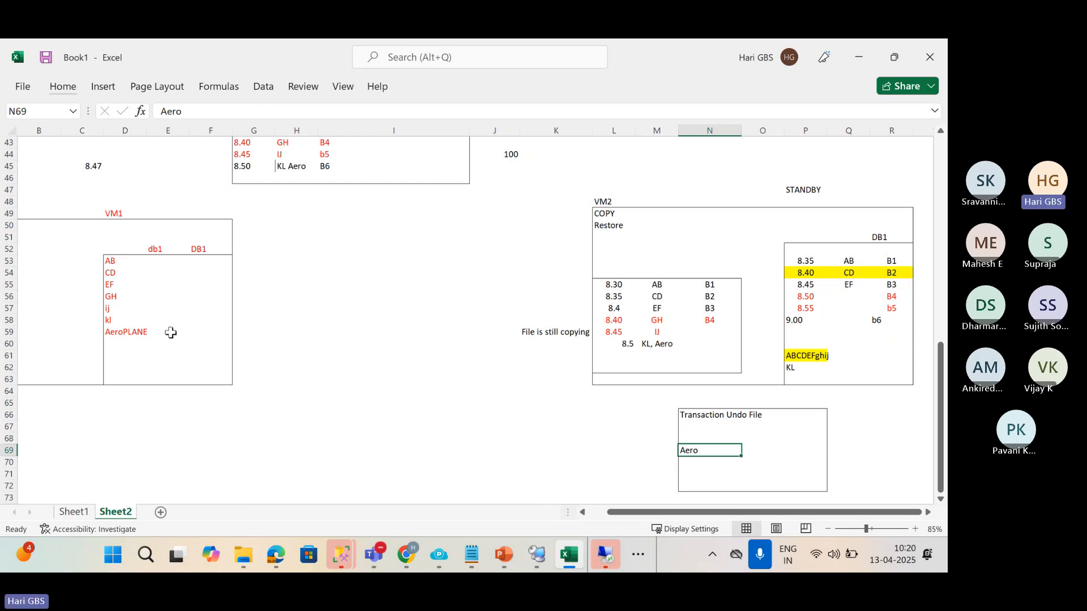
# Add a row with data plane and file b7 under KL Aero in the file table.
pyautogui.click(244, 170)
pyautogui.click(365, 180)
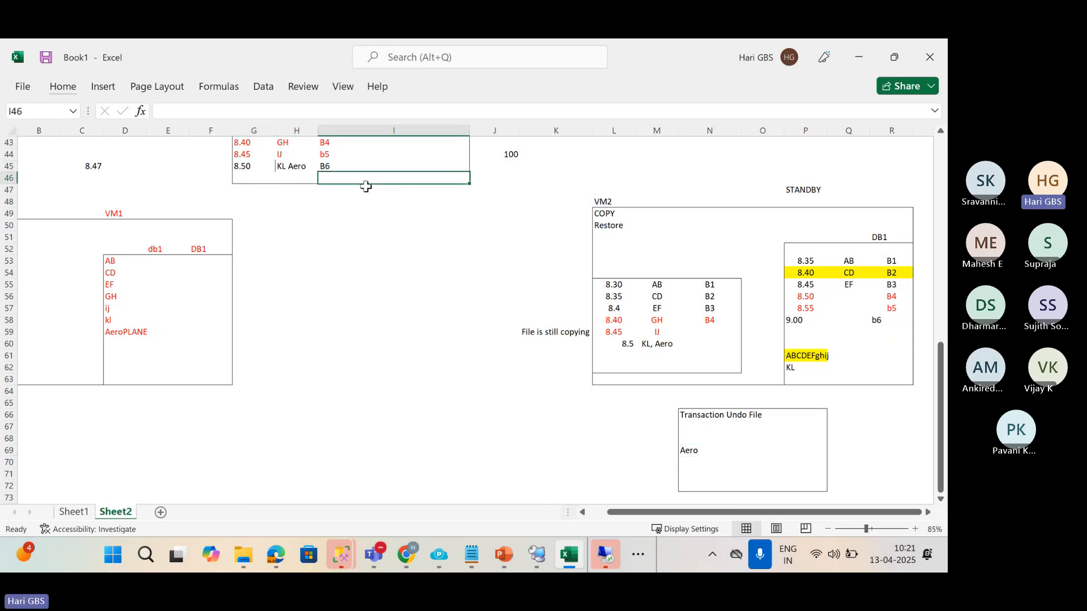
pyautogui.write('b7')
pyautogui.press('Left')
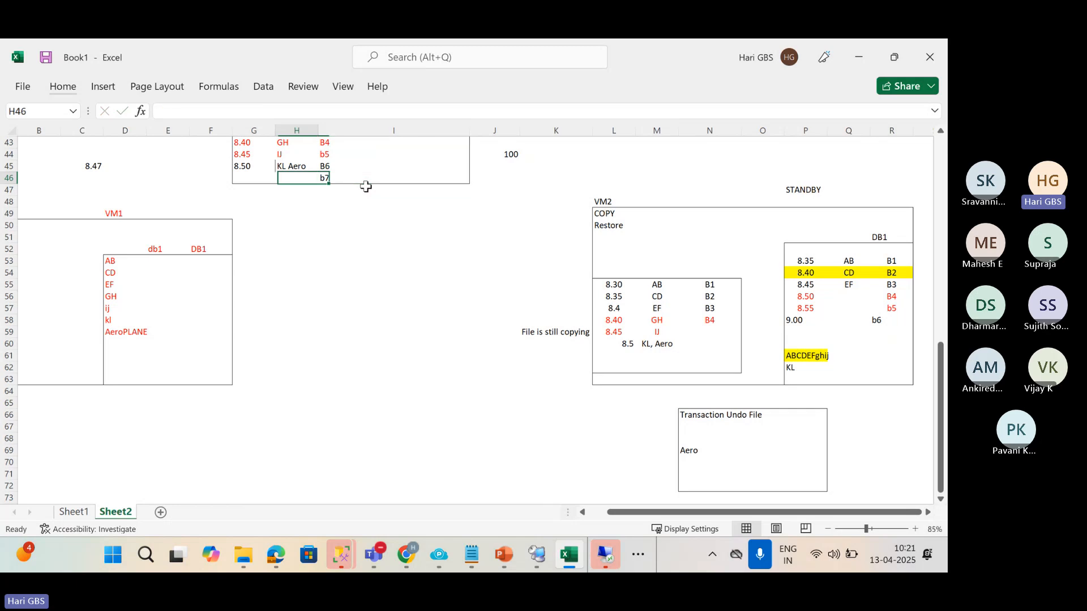
pyautogui.write('plane')
pyautogui.press('Return')
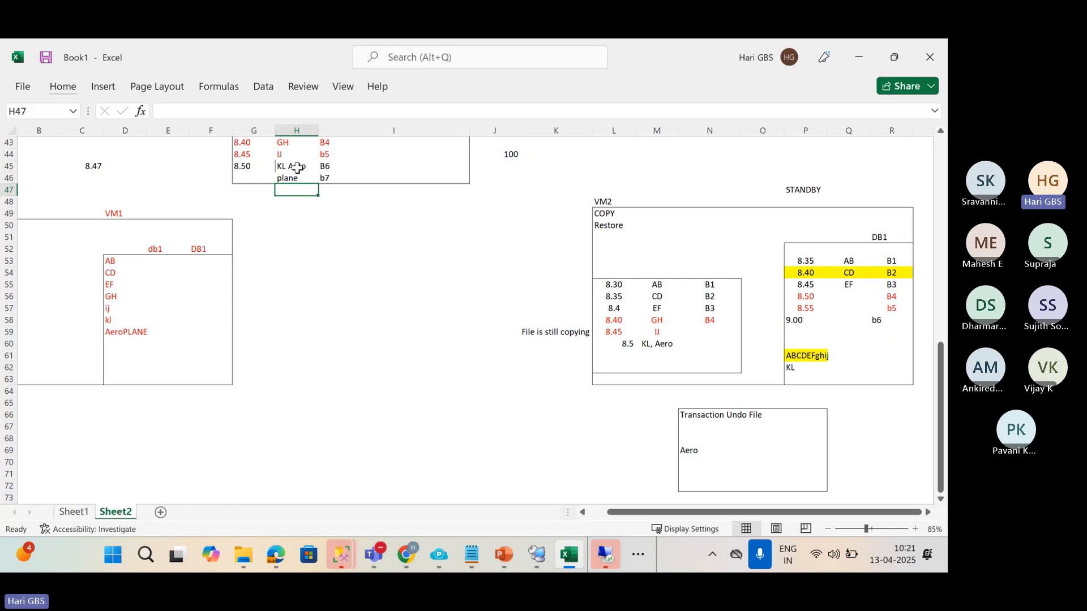
# Enter two 'log' headings in H54:I54 with aero and plane beneath them.
pyautogui.press('Down')
pyautogui.press('Down')
pyautogui.press('Down')
pyautogui.press('Down')
pyautogui.press('Down')
pyautogui.press('Down')
pyautogui.press('Down')
pyautogui.write('log')
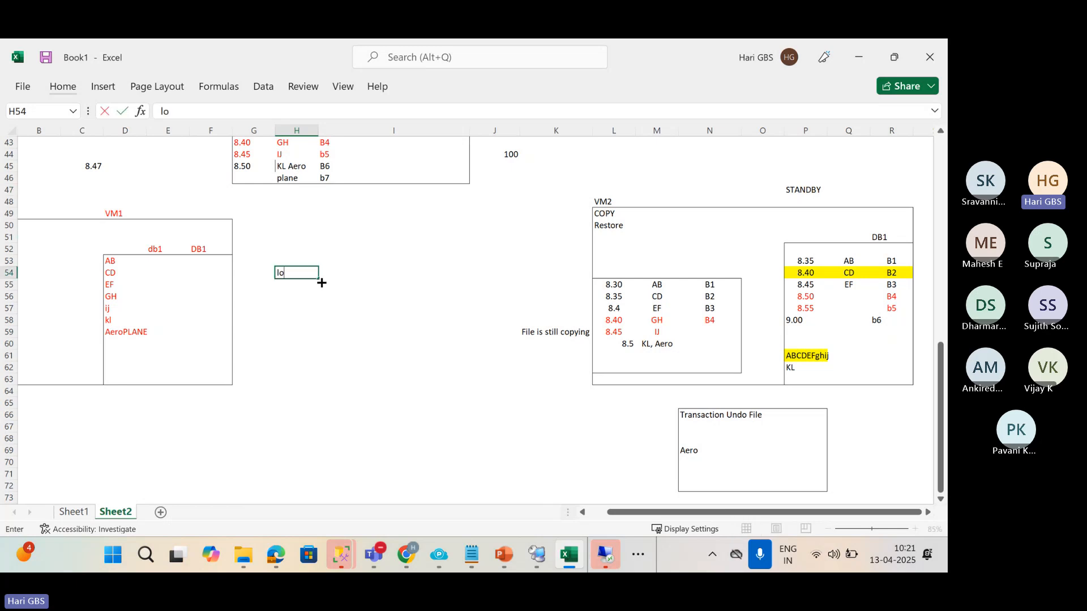
pyautogui.press('Tab')
pyautogui.write('log')
pyautogui.press('Return')
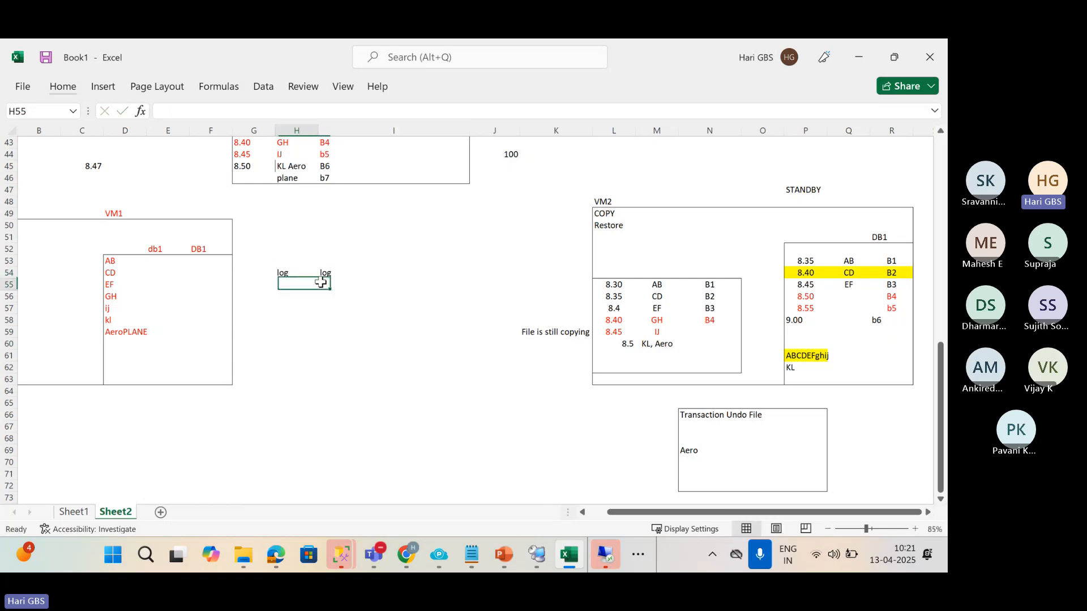
pyautogui.write('aero')
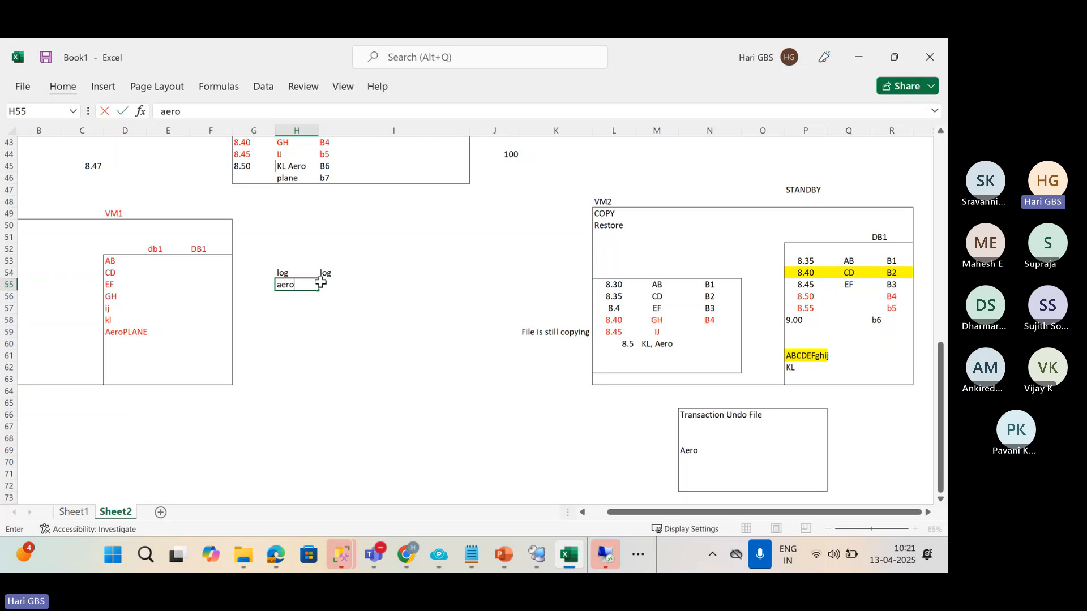
pyautogui.press('Return')
pyautogui.click(331, 288)
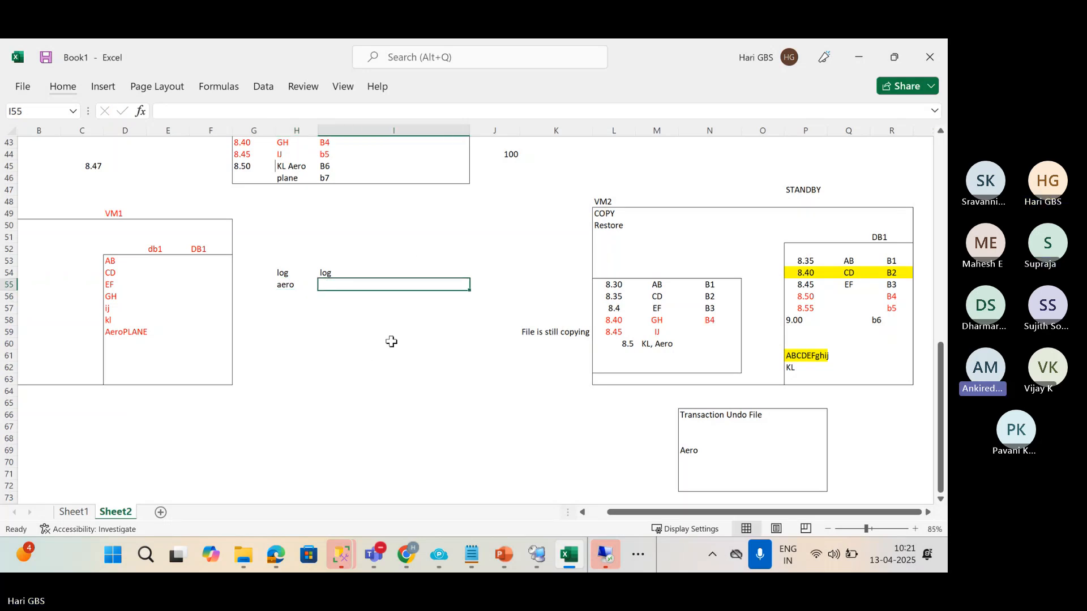
pyautogui.write('plane')
pyautogui.press('Return')
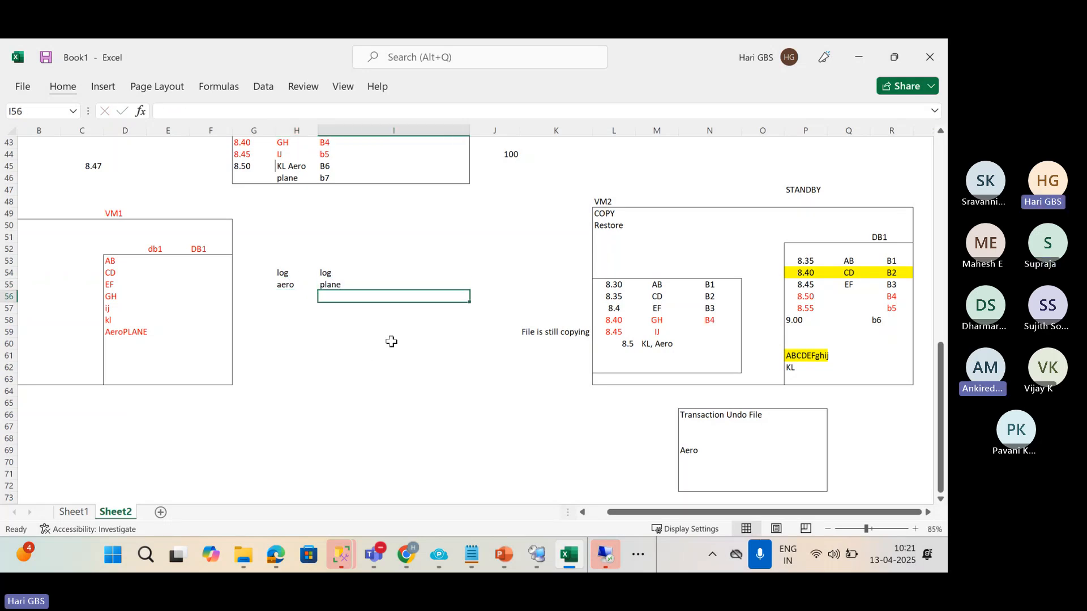
# Delete the 8.5 time from VM2's copy list.
pyautogui.click(348, 286)
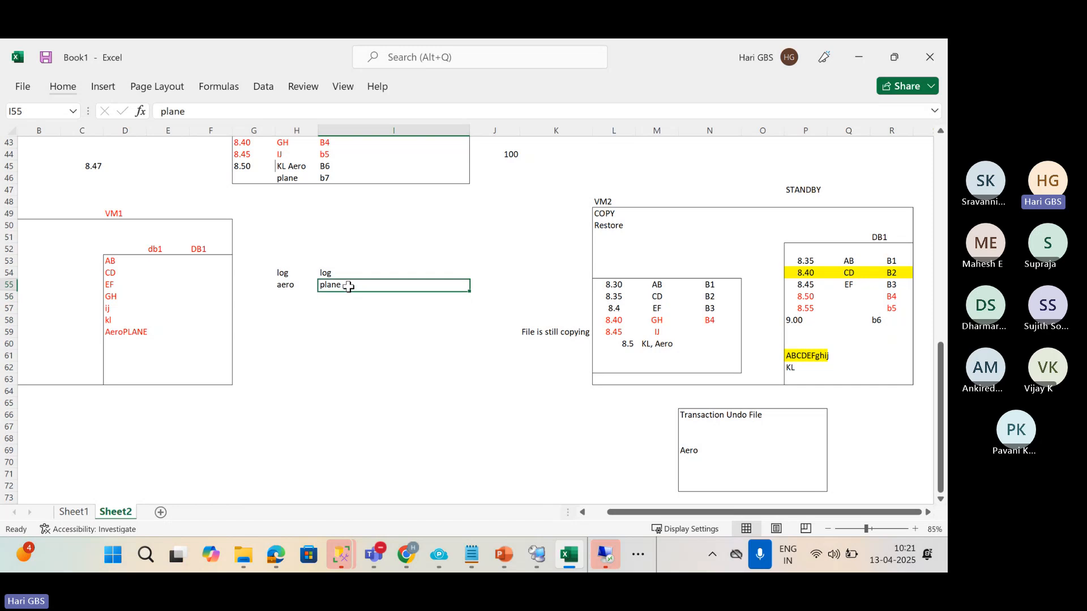
pyautogui.click(324, 182)
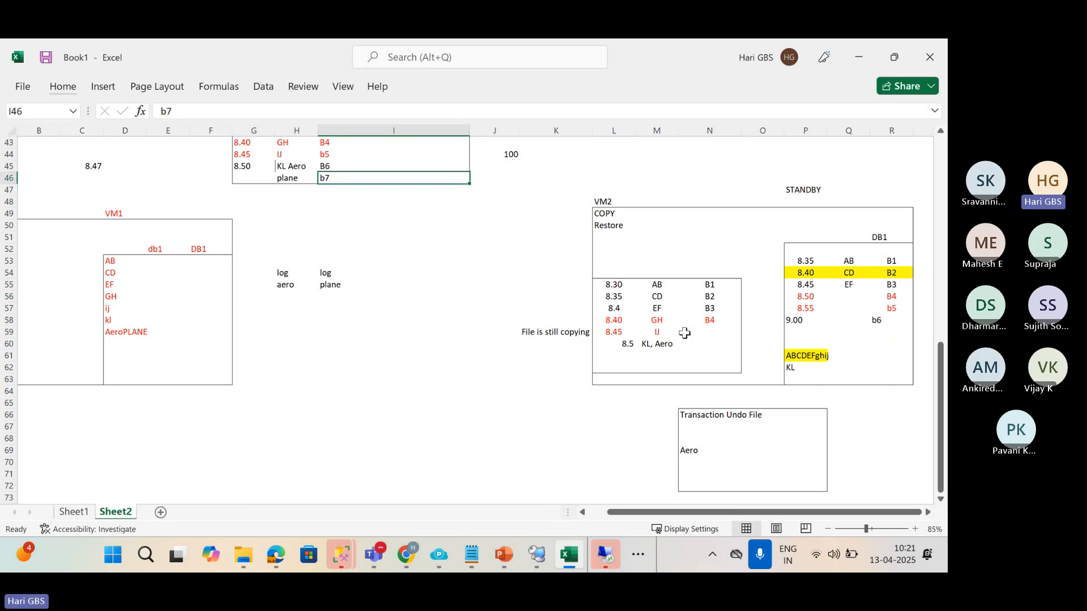
pyautogui.click(619, 343)
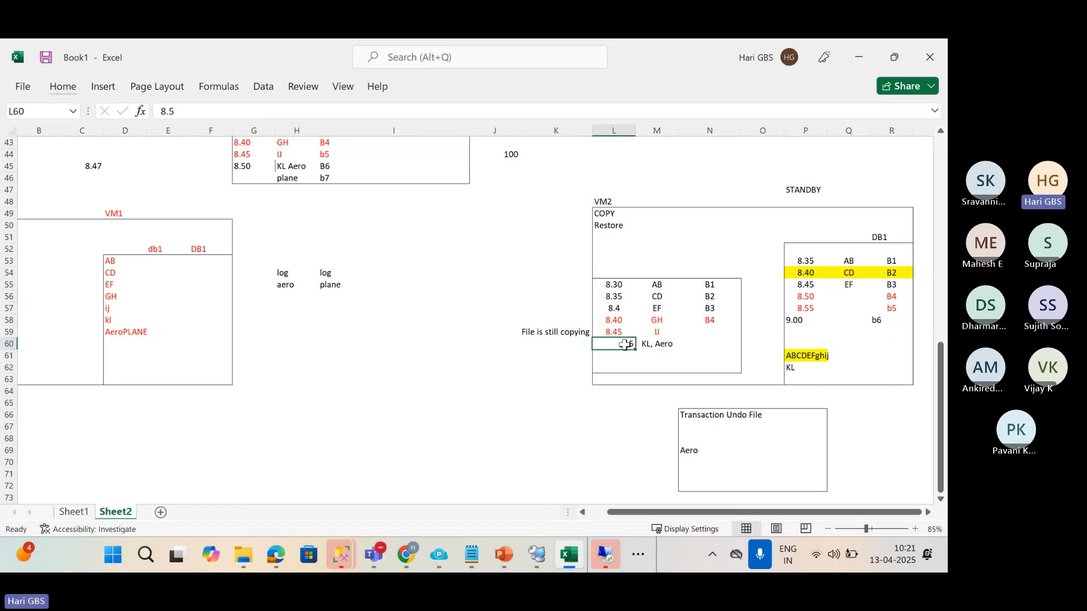
pyautogui.press('Delete')
# List log backups b5, b6 and b7 in VM2's copy table.
pyautogui.click(710, 360)
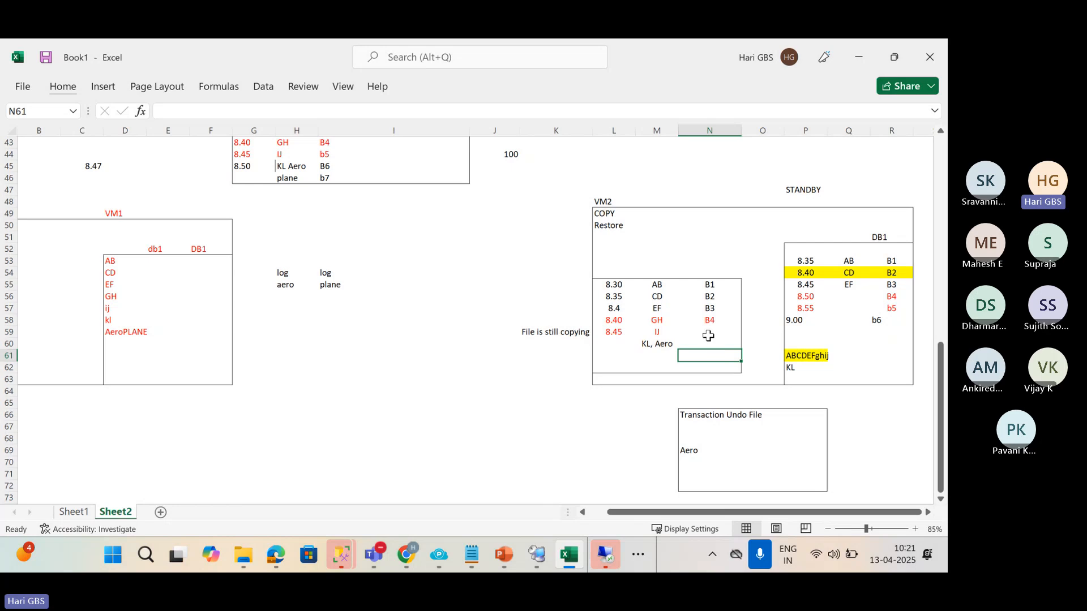
pyautogui.click(709, 336)
pyautogui.write('b')
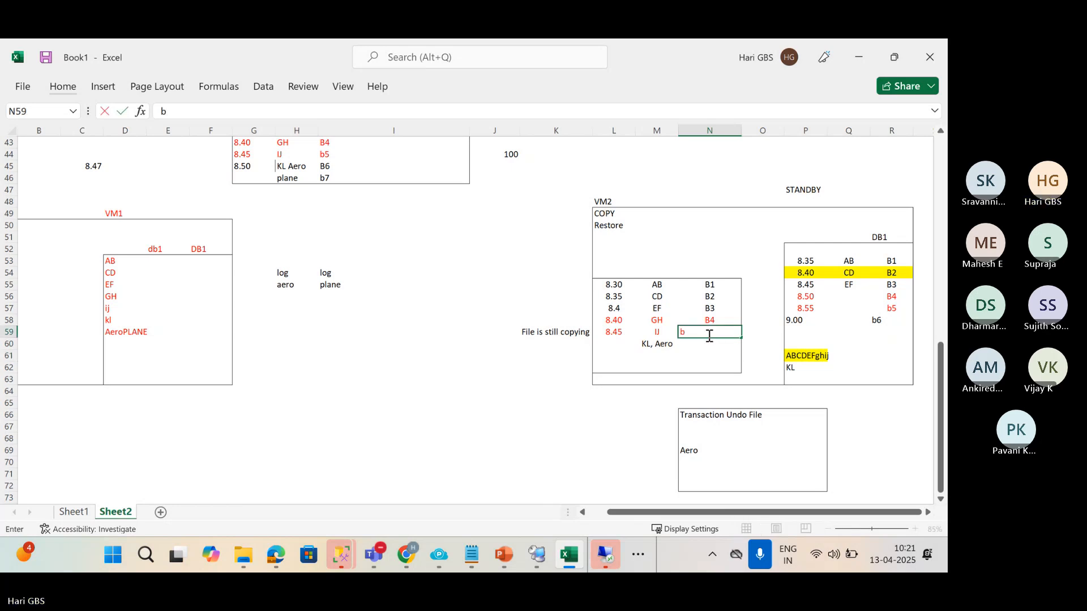
pyautogui.write('5')
pyautogui.press('Return')
pyautogui.write('6')
pyautogui.press('Return')
pyautogui.write('b')
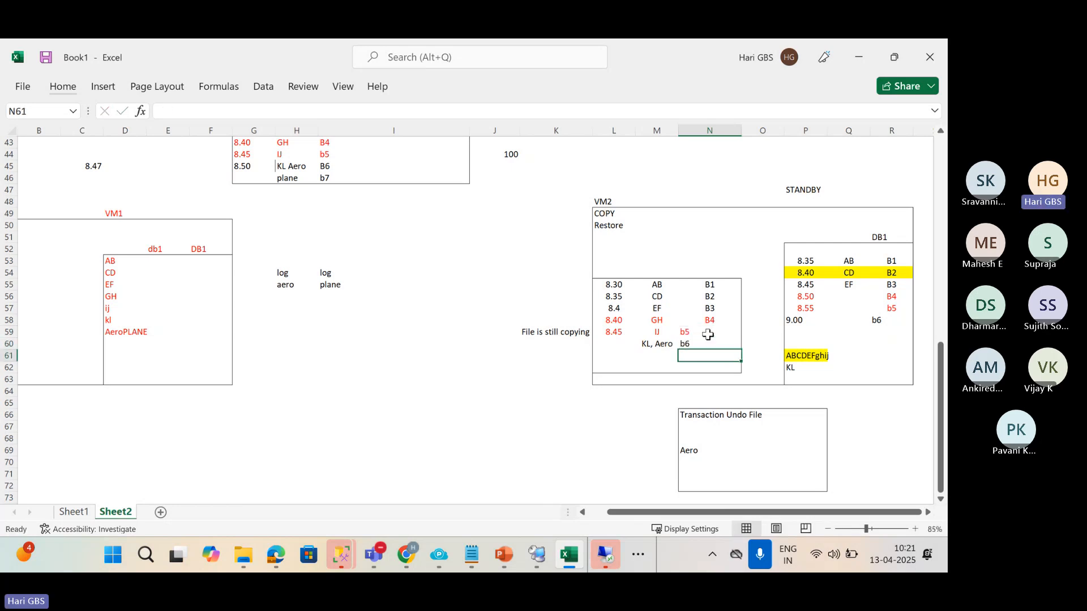
pyautogui.write('7')
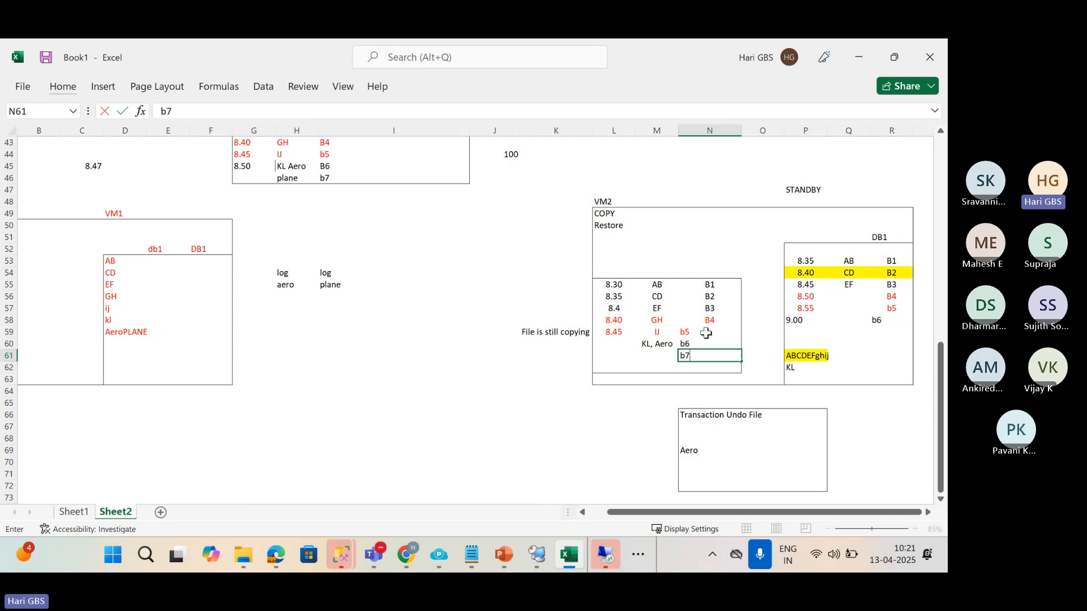
pyautogui.click(708, 335)
# Add b7 under b6 in the standby DB1 block.
pyautogui.click(902, 330)
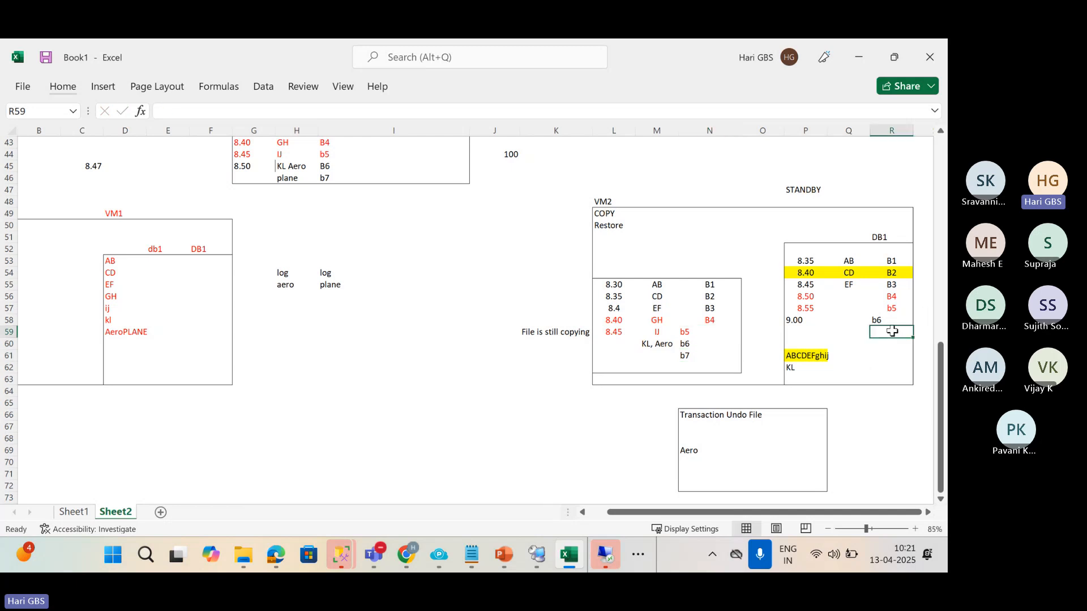
pyautogui.write('b')
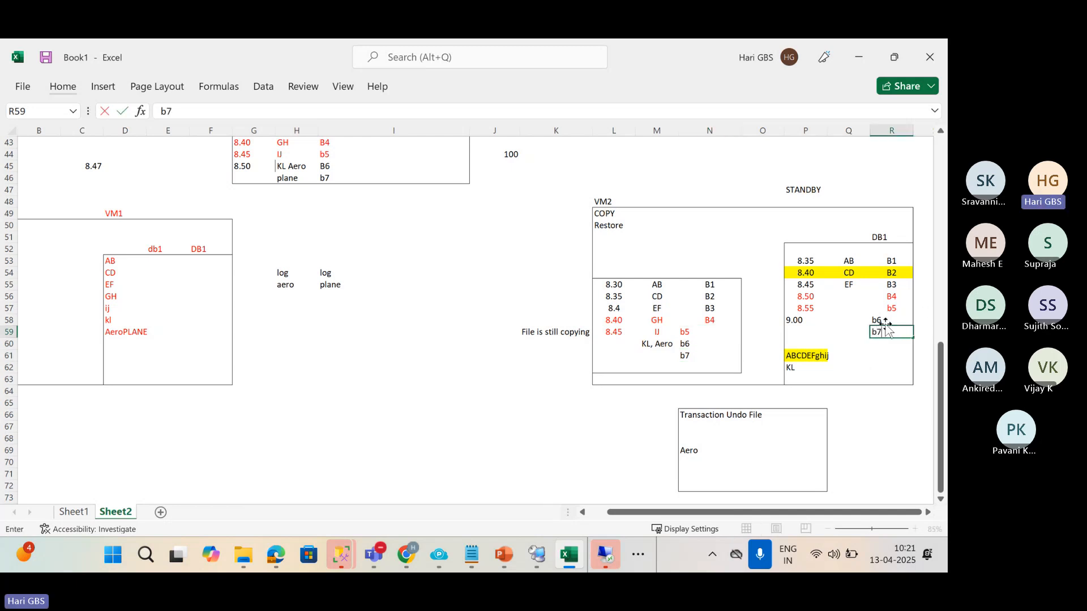
pyautogui.write('7')
pyautogui.press('Return')
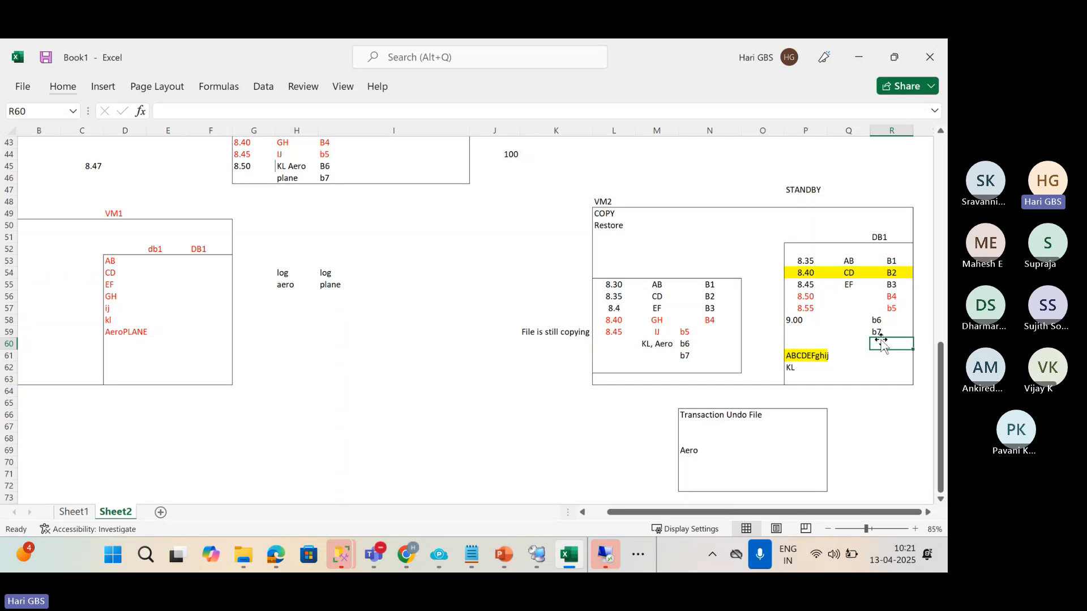
# Rename the undo-file entry 'Aero' to 'Aeroplane'.
pyautogui.click(704, 453)
pyautogui.doubleClick(704, 452)
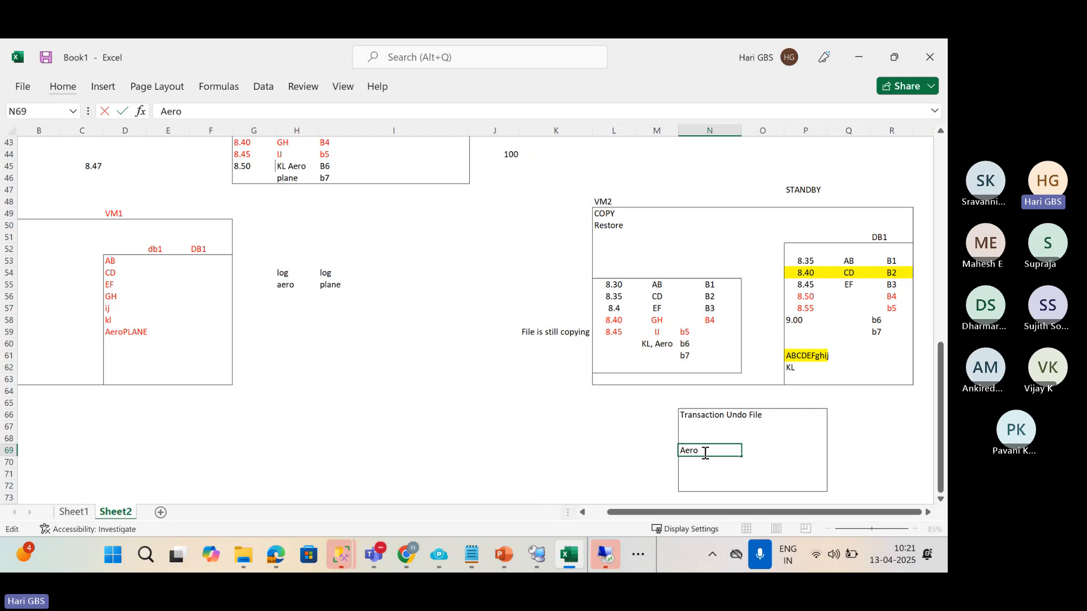
pyautogui.write('plane')
pyautogui.press('Return')
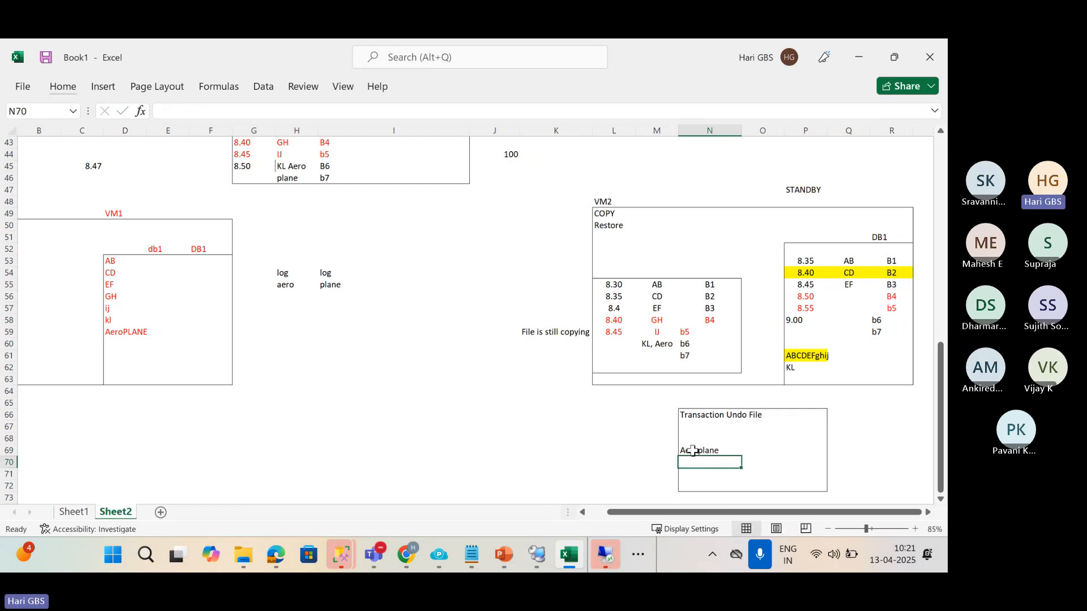
# Move 'Aeroplane' into standby DB1 beside b7, clearing it from the Transaction Undo File box.
pyautogui.click(693, 451)
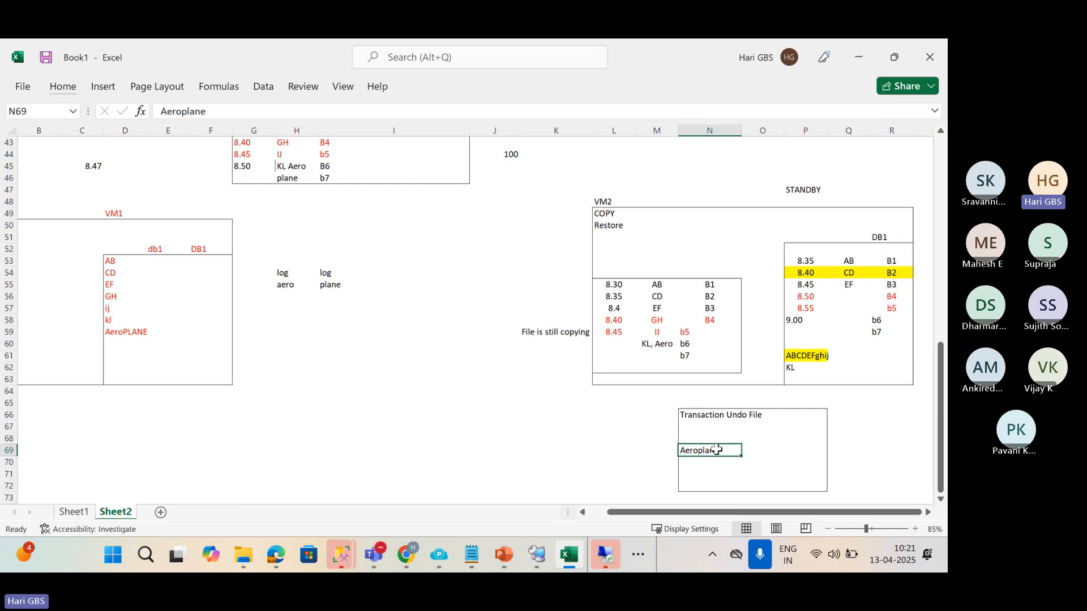
pyautogui.hotkey('ctrl', 'c')
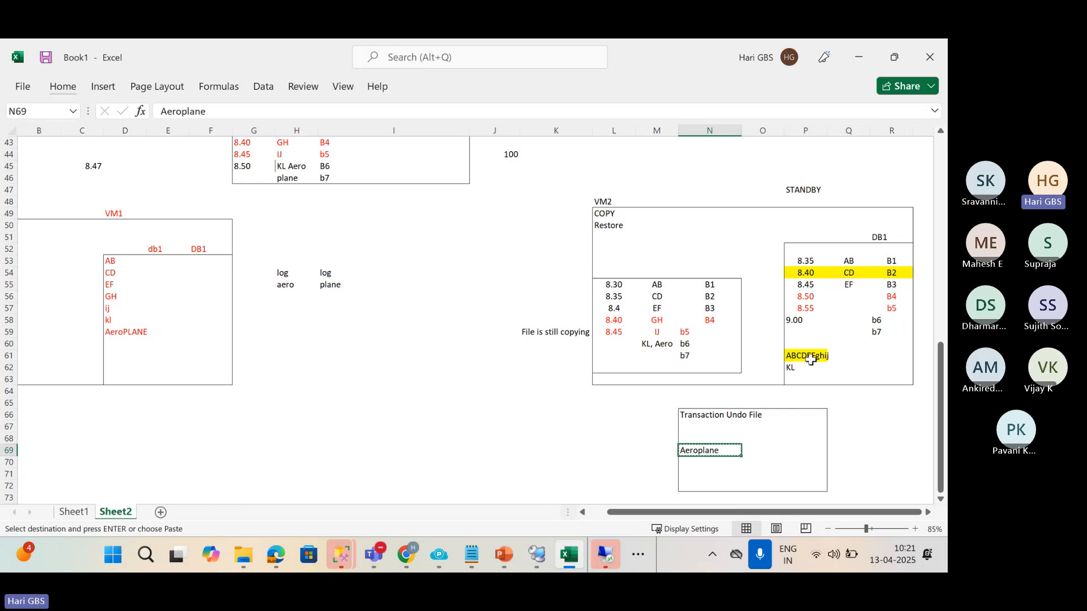
pyautogui.click(811, 335)
pyautogui.click(854, 341)
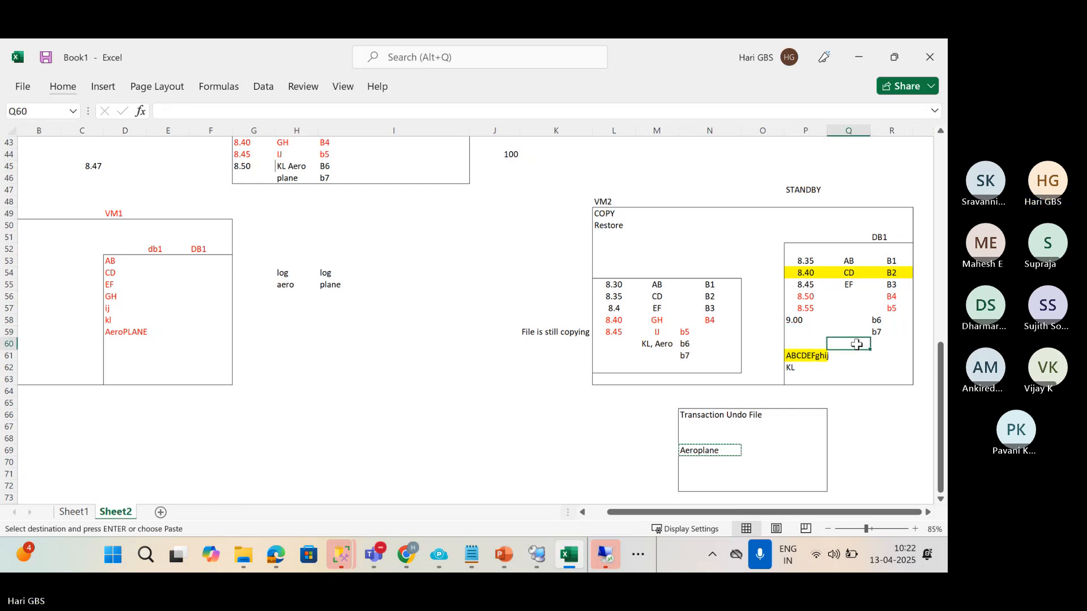
pyautogui.click(853, 335)
pyautogui.hotkey('ctrl', 'v')
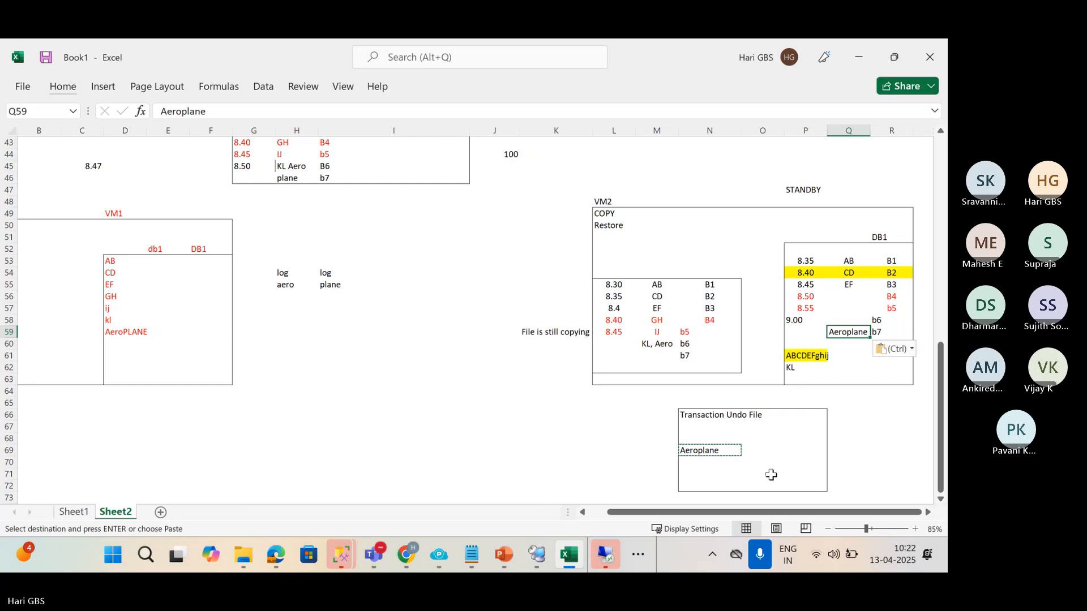
pyautogui.click(715, 455)
pyautogui.press('Delete')
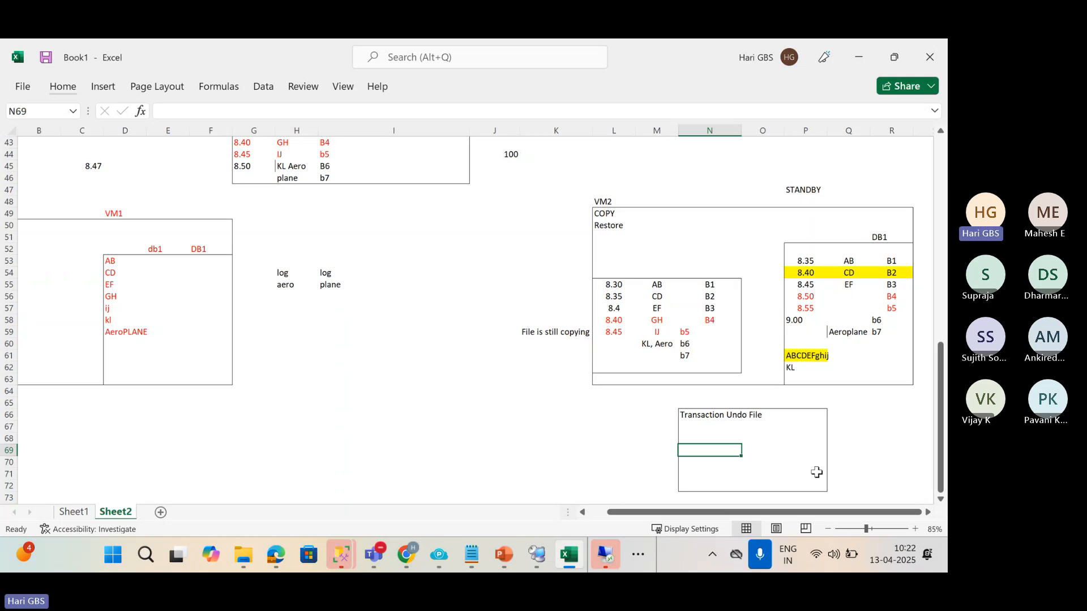
pyautogui.click(805, 189)
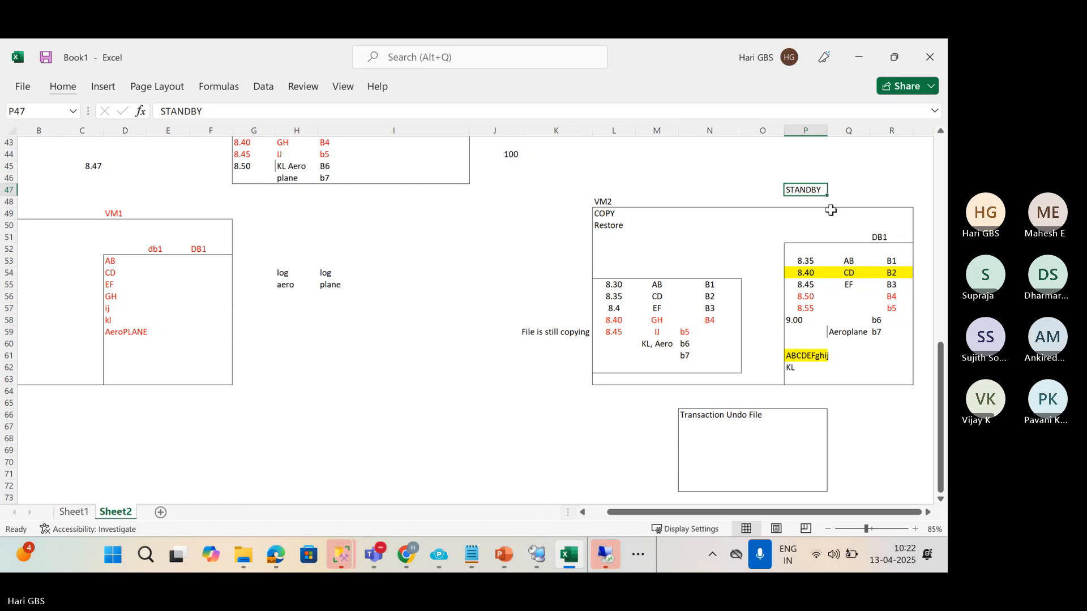
# Enter the label '.tuf' in the empty cell left of the Transaction Undo File box.
pyautogui.click(526, 448)
pyautogui.write('.tu')
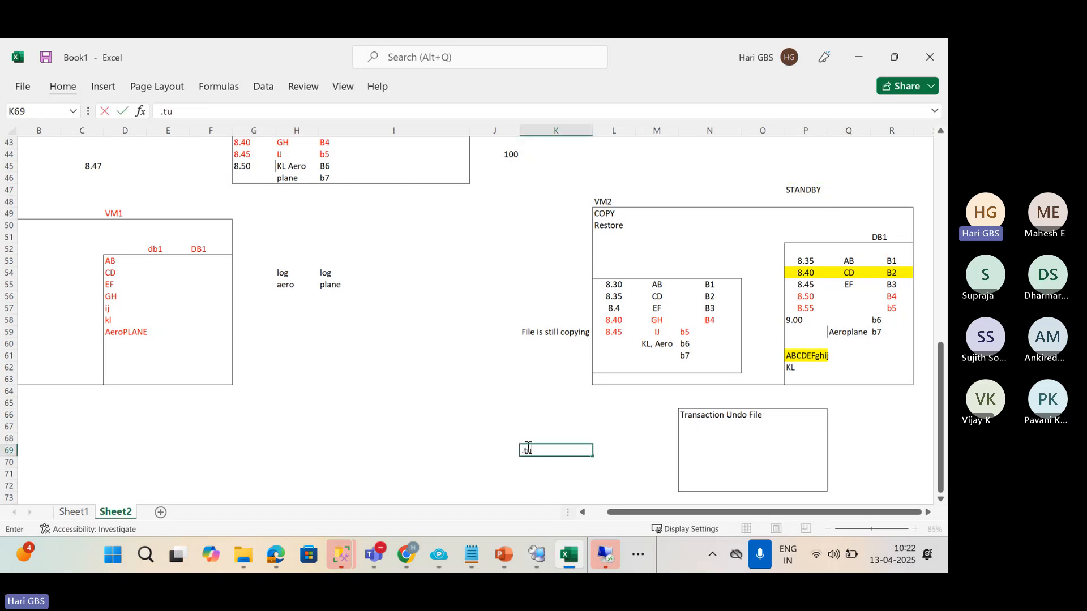
pyautogui.write('f')
pyautogui.press('Return')
pyautogui.scroll(-1, 607, 426)
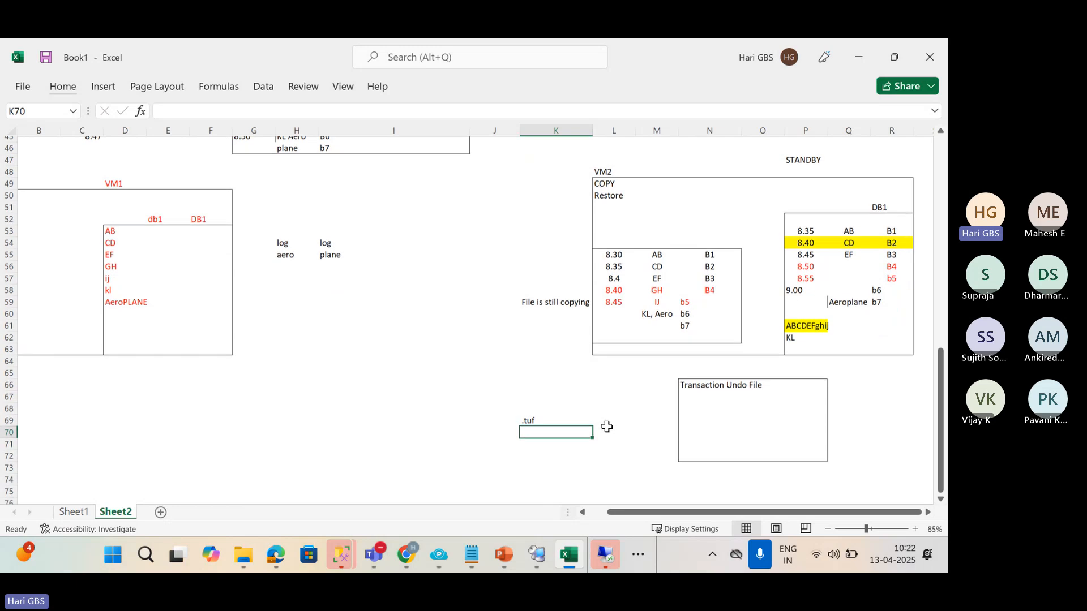
# Check the '.tuf' label, the empty undo box cells and the ABCDEFghij entry in standby DB1.
pyautogui.click(552, 415)
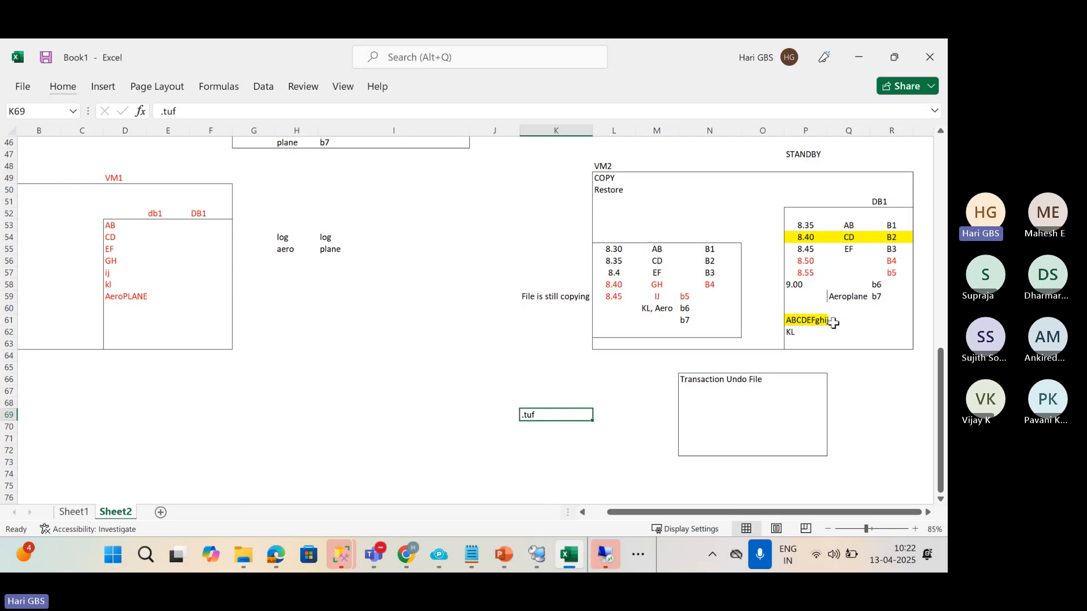
pyautogui.click(697, 403)
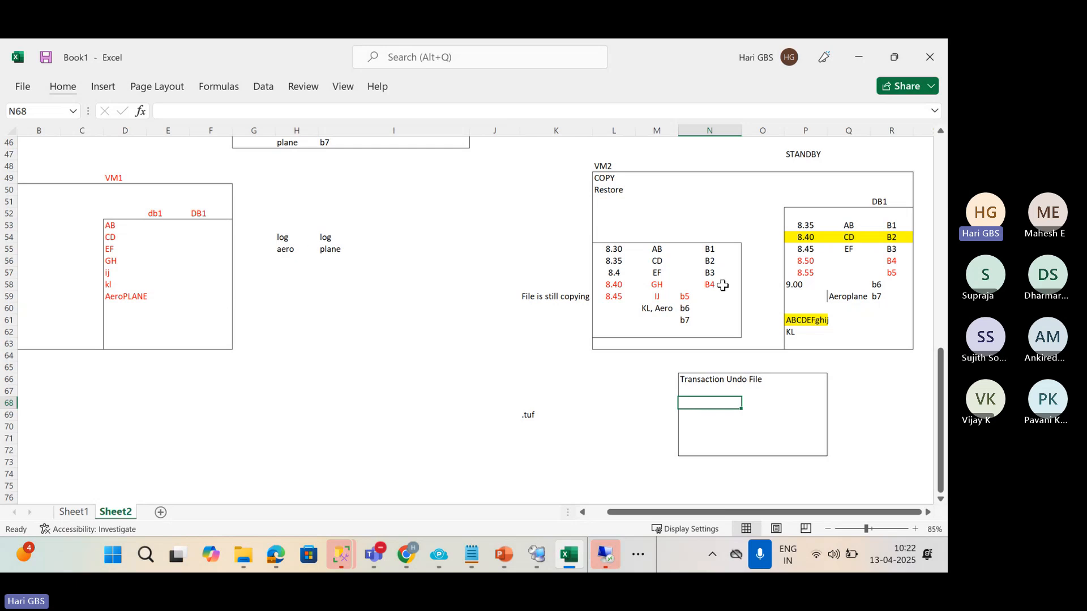
pyautogui.click(839, 308)
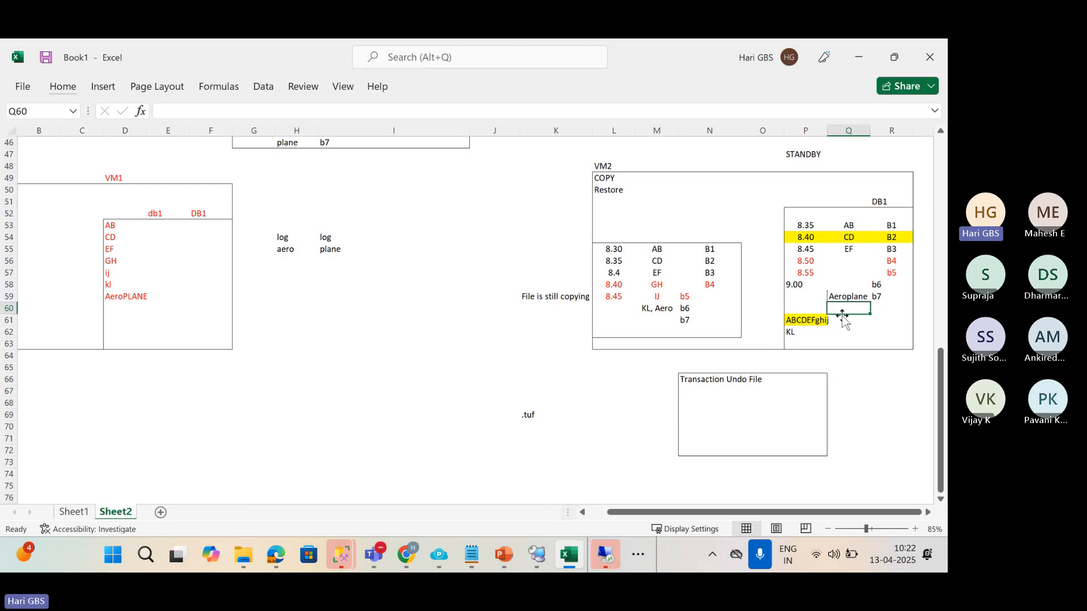
pyautogui.click(697, 406)
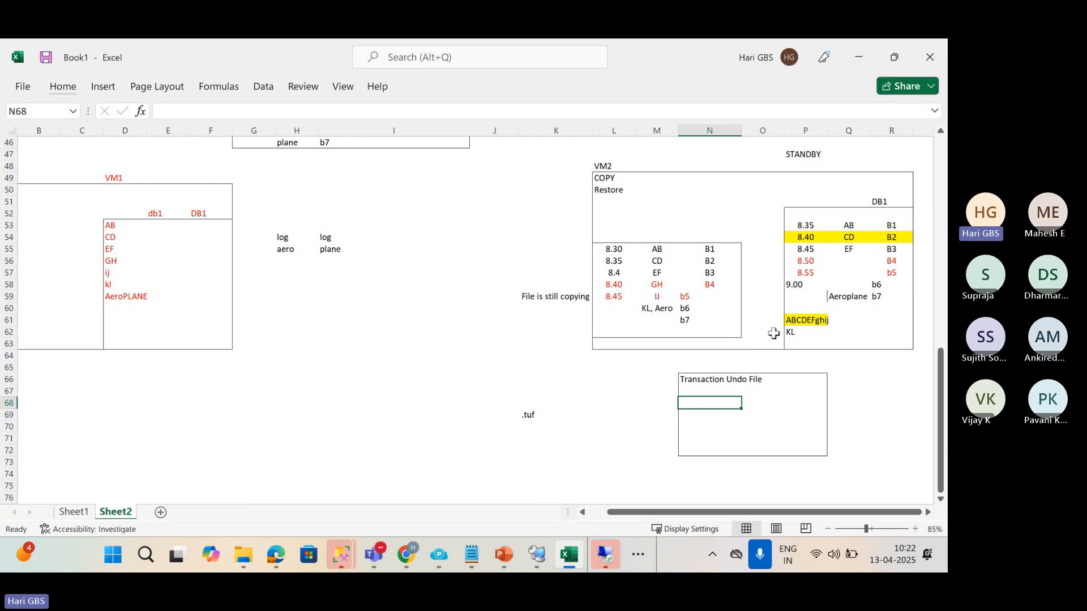
pyautogui.click(799, 324)
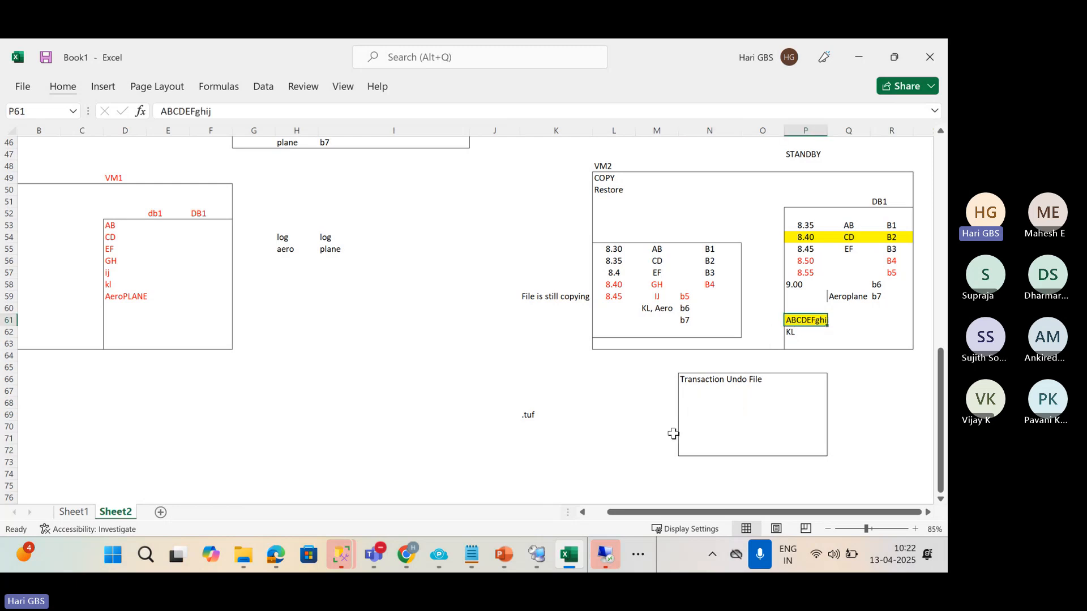
pyautogui.click(703, 417)
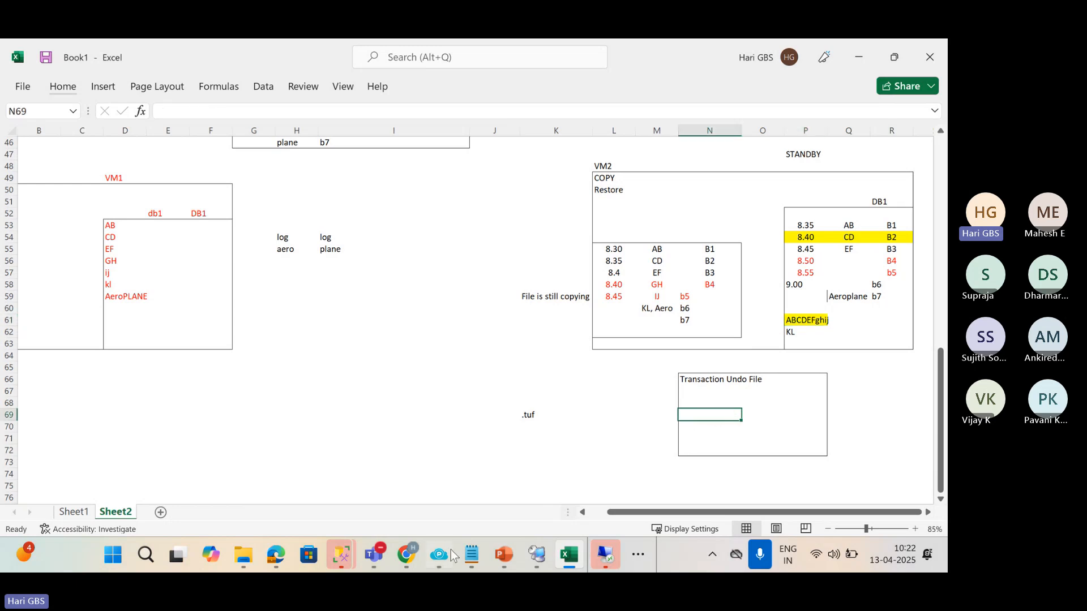
# Switch to 01 LogShipping.pptx and present the '.TUF File?' slide with Presenter View hidden.
pyautogui.click(504, 555)
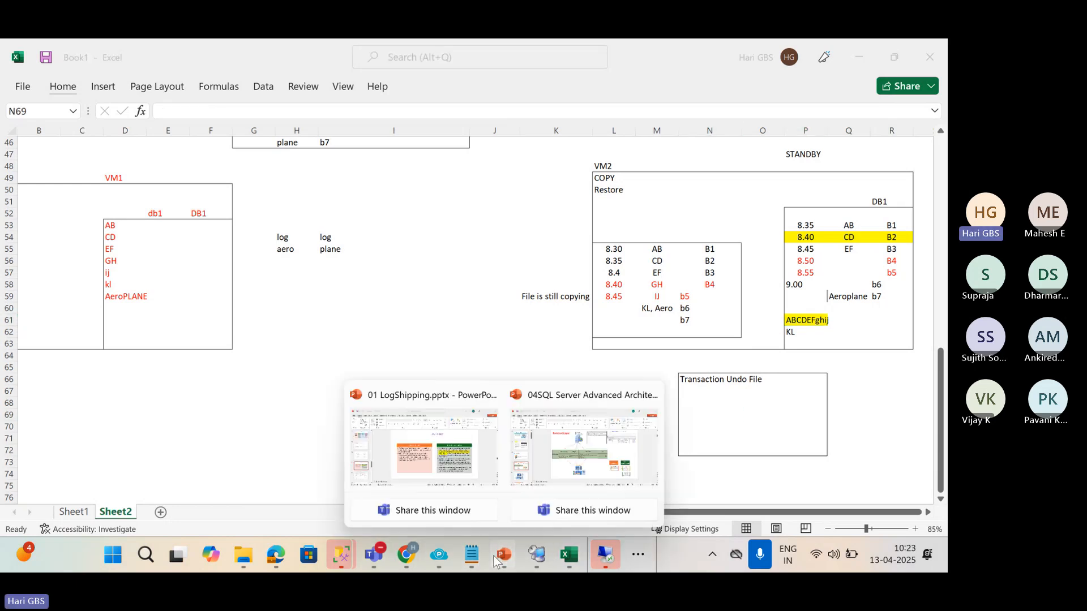
pyautogui.click(441, 464)
pyautogui.click(791, 526)
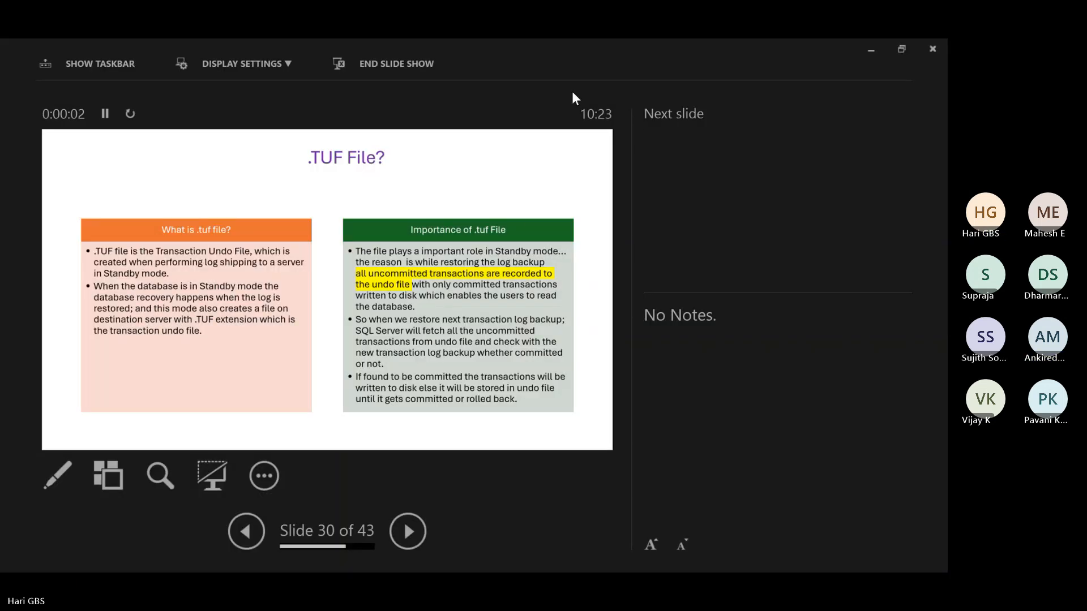
pyautogui.click(270, 479)
pyautogui.click(278, 353)
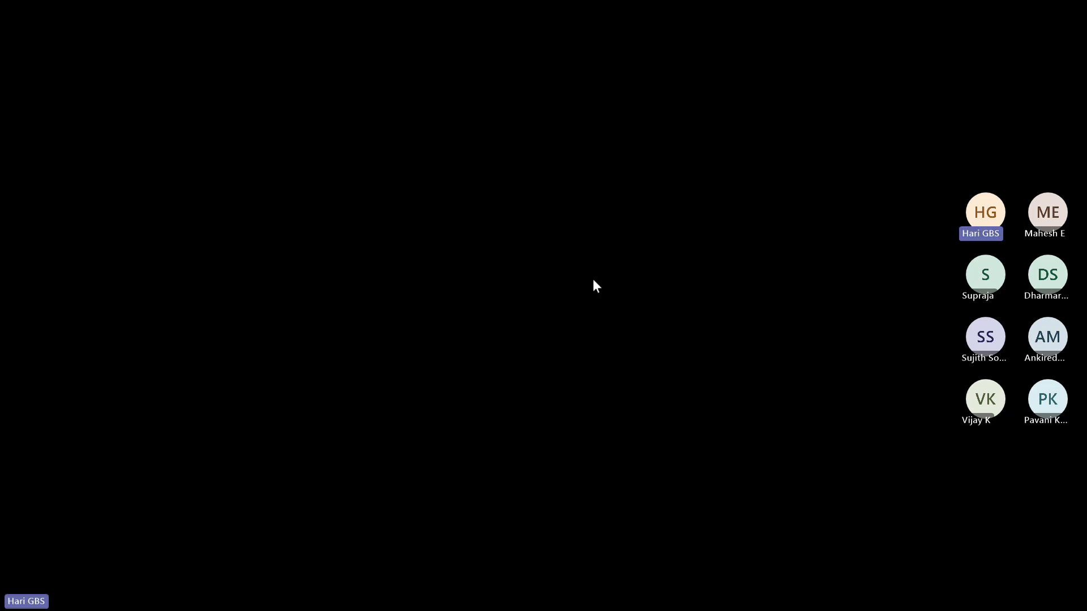
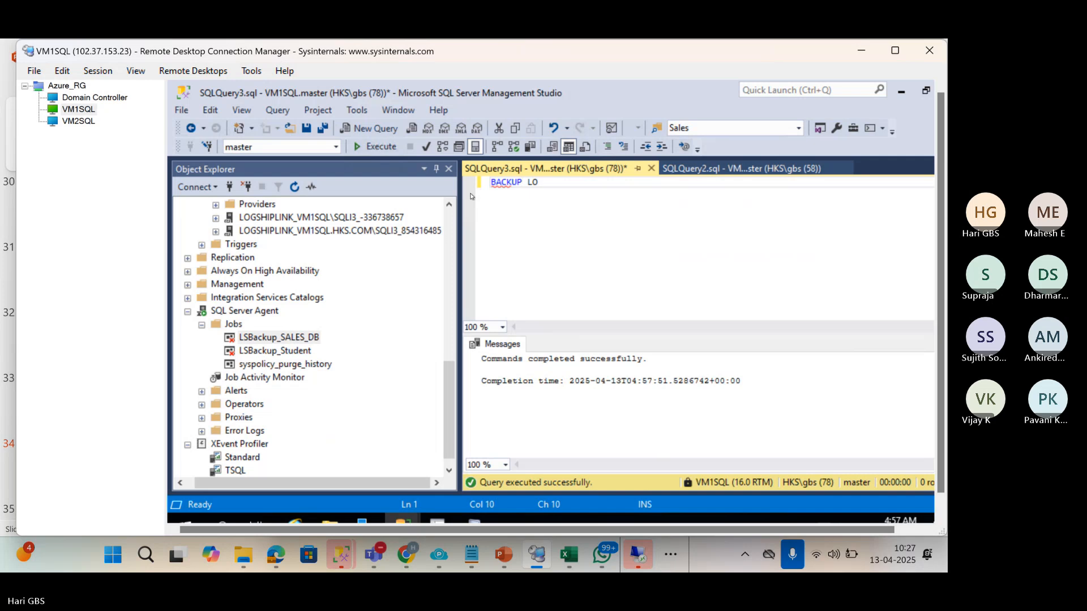
# Enter BACKUP LOG SALES_DB TO DISK='SALES_DB.TRN', correcting the mistyped file extension.
pyautogui.write('G SALES')
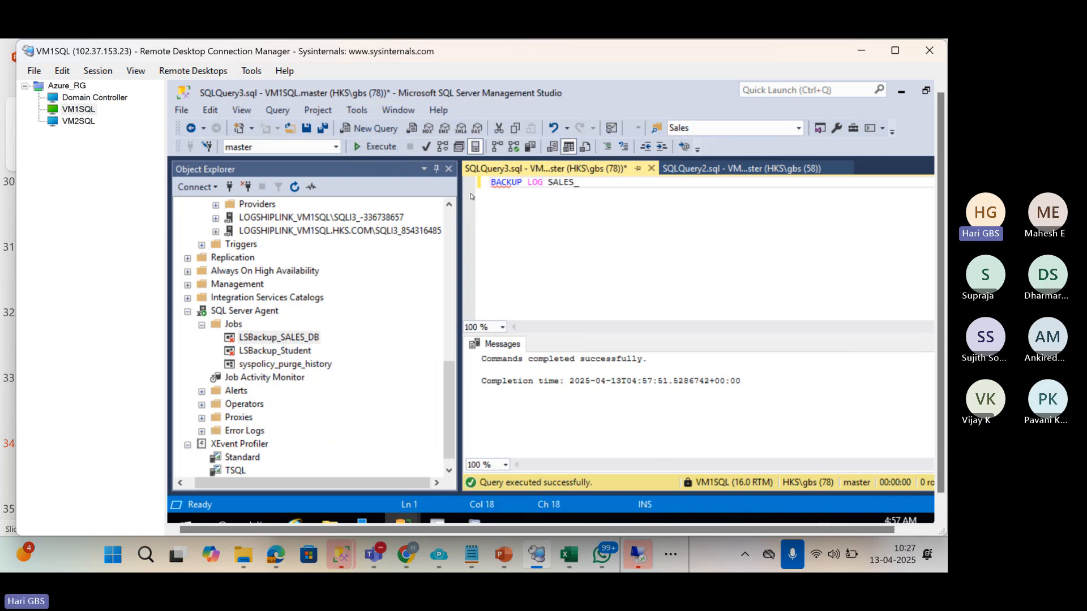
pyautogui.write("_DB TO DISK=''")
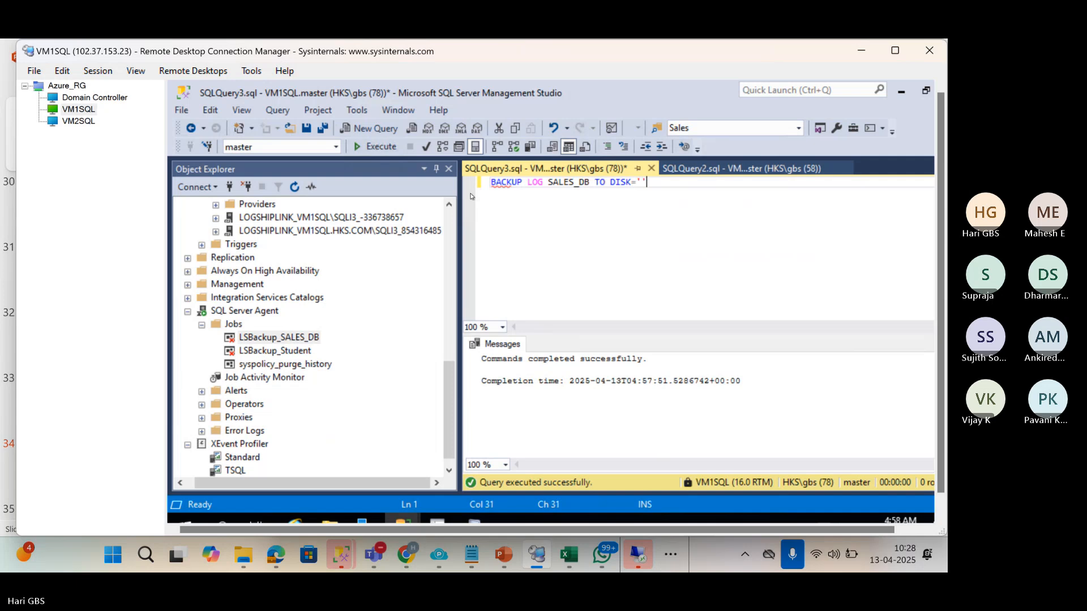
pyautogui.write('SALES_DB')
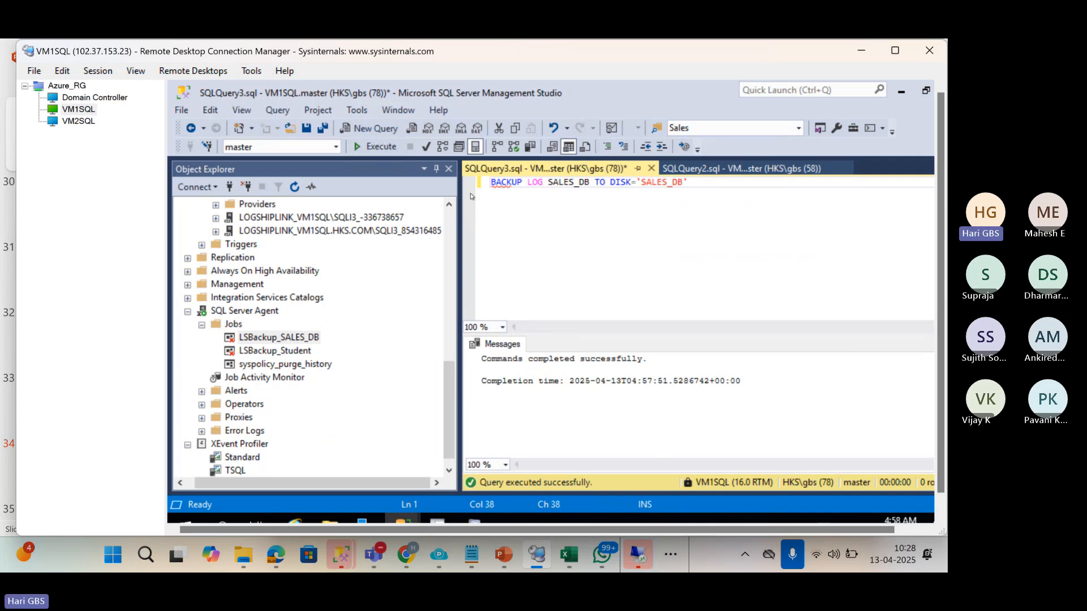
pyautogui.write('/T')
pyautogui.press('BackSpace')
pyautogui.press('BackSpace')
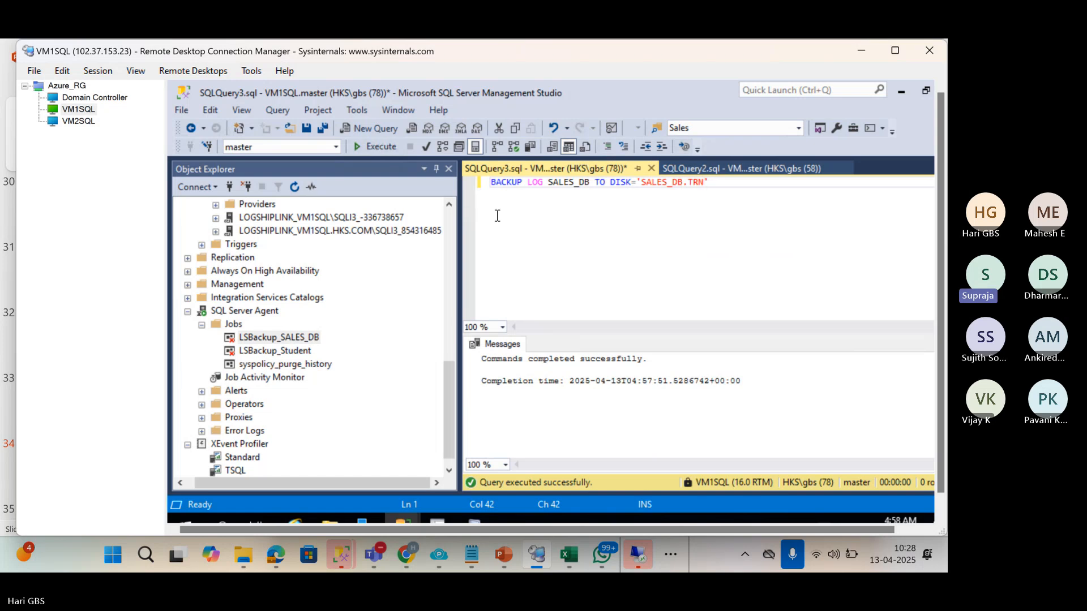
# Bring Excel's Book1 forward and add a new blank Sheet3.
pyautogui.moveTo(469, 566)
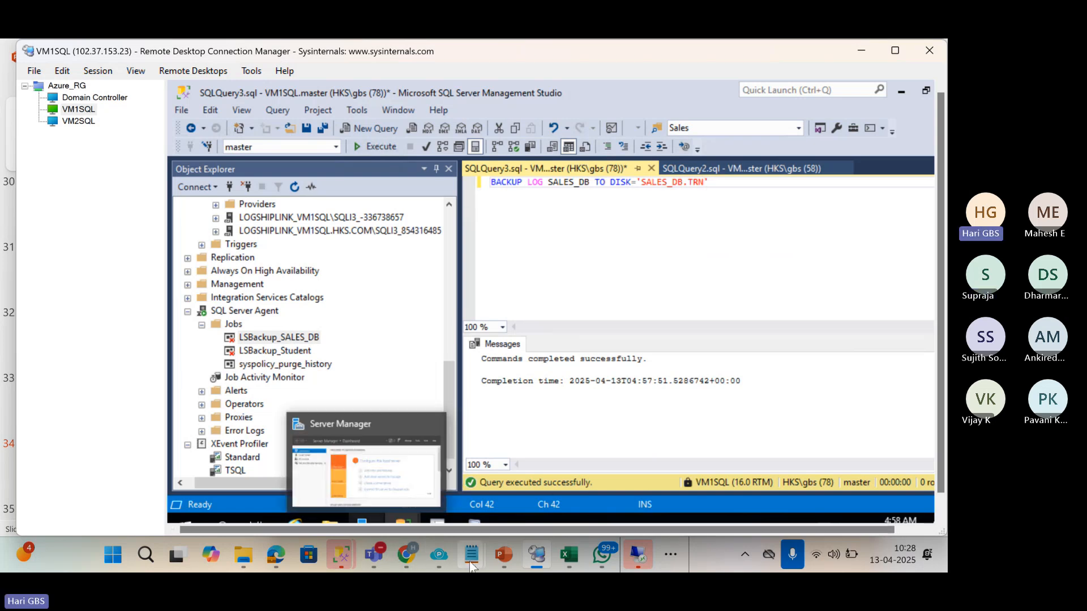
pyautogui.click(570, 556)
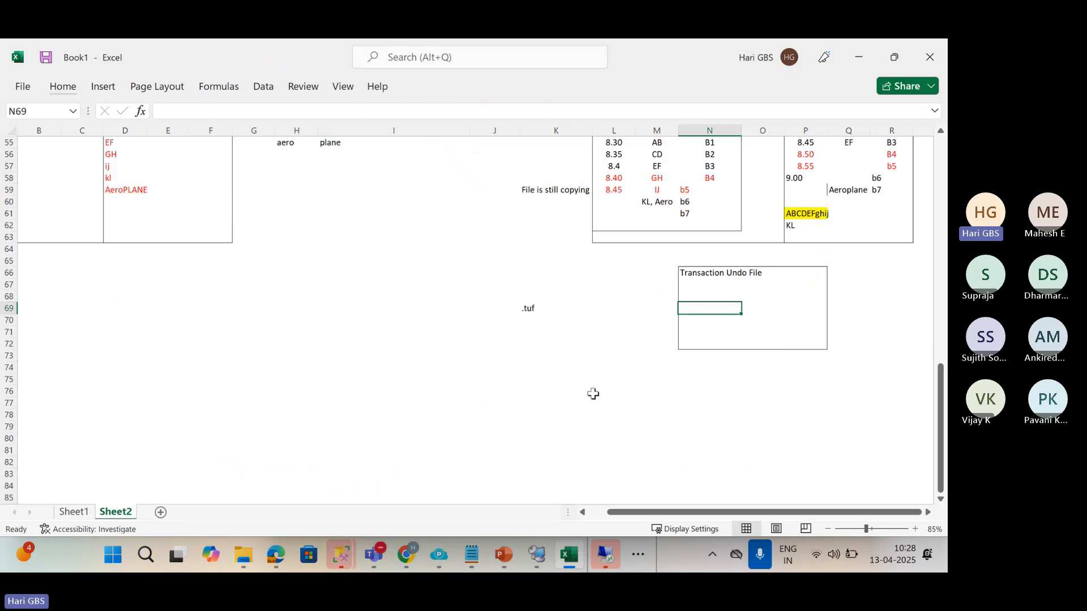
pyautogui.scroll(-5, 593, 393)
pyautogui.click(452, 263)
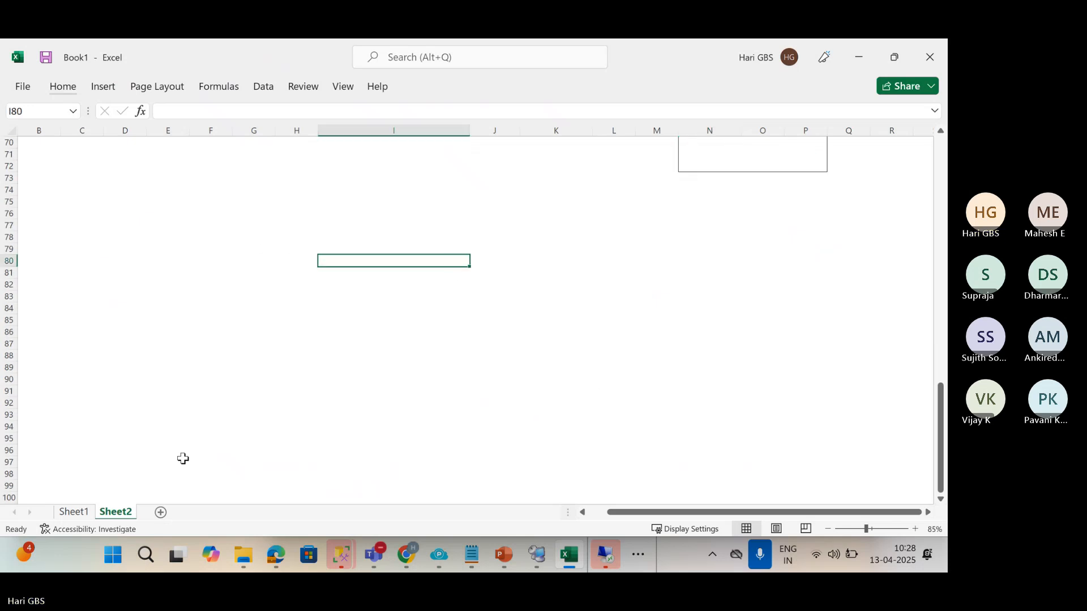
pyautogui.click(161, 511)
# Outline the block A5:E10 with an outside border.
pyautogui.hotkey('alt', 'w')
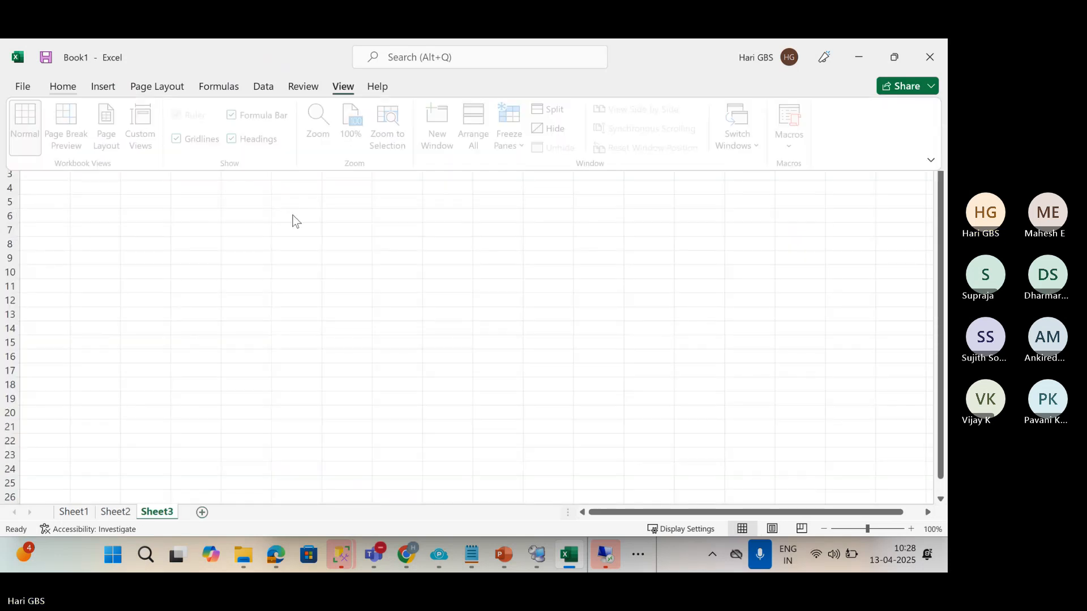
pyautogui.click(293, 221)
pyautogui.click(168, 204)
pyautogui.click(77, 210)
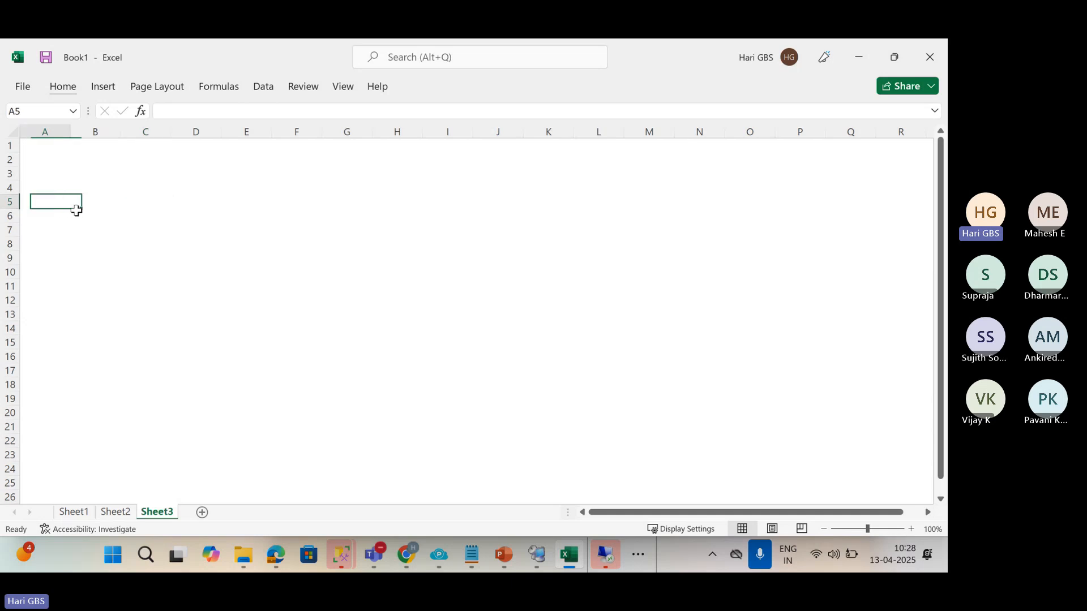
pyautogui.moveTo(77, 210)
pyautogui.mouseDown()
pyautogui.moveTo(196, 266)
pyautogui.moveTo(247, 266)
pyautogui.mouseUp()
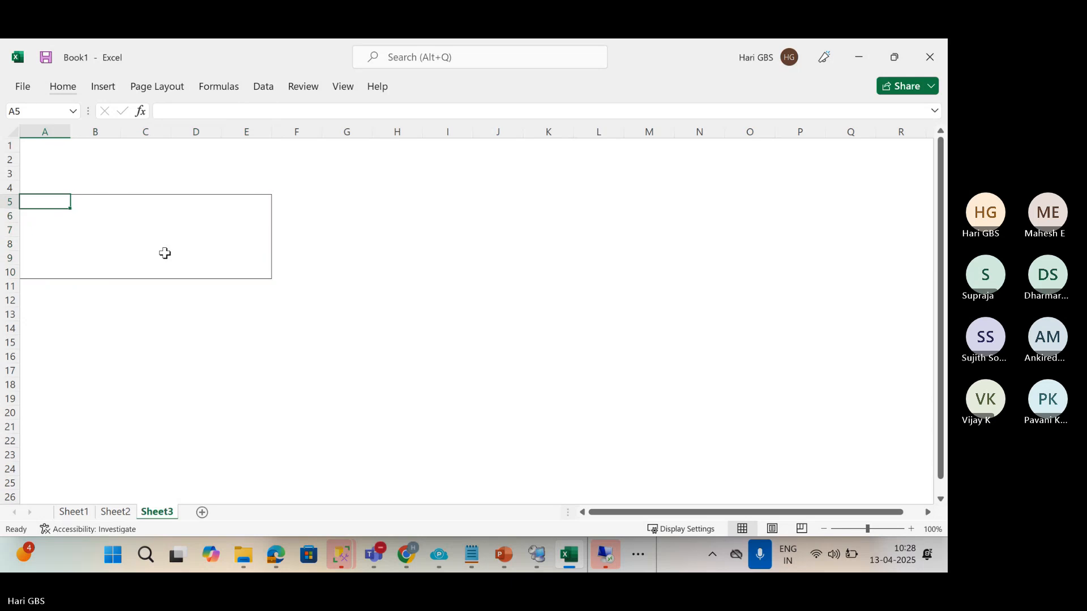
# Enter AB, CD, EF, GH and IJ across row 5 from A5.
pyautogui.write('AB')
pyautogui.press('Tab')
pyautogui.write('CD')
pyautogui.press('Tab')
pyautogui.write('E')
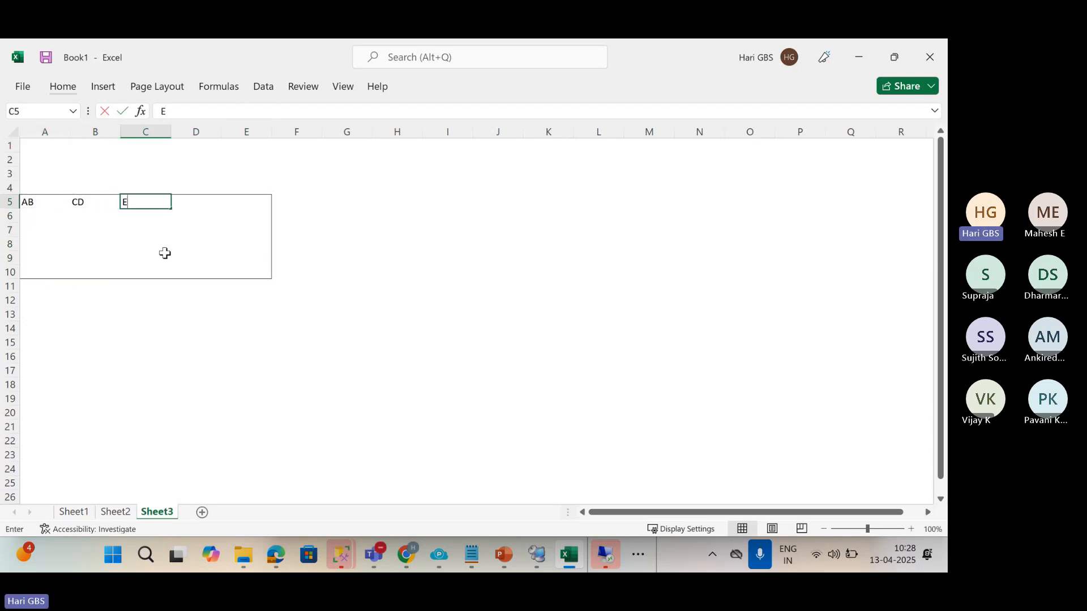
pyautogui.write('F')
pyautogui.press('Tab')
pyautogui.write('GH')
pyautogui.press('Tab')
pyautogui.write('IJ')
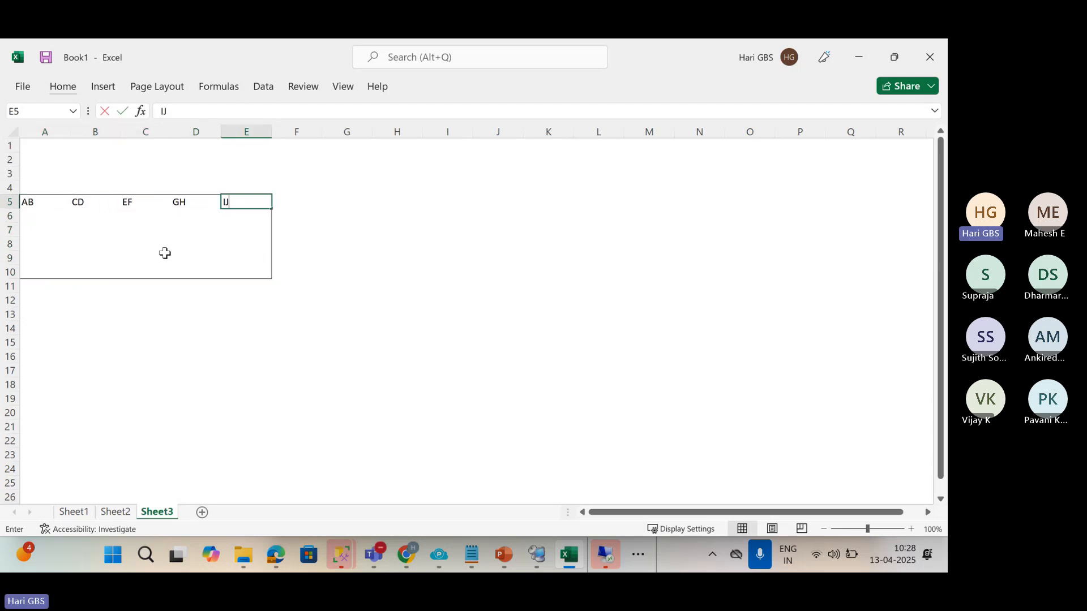
pyautogui.press('Return')
pyautogui.click(451, 201)
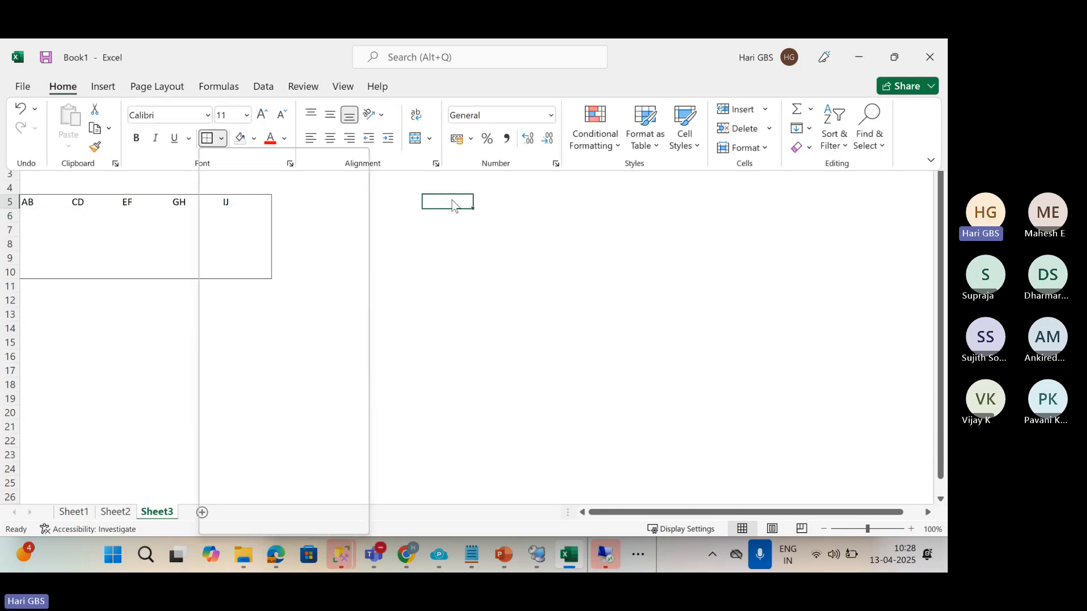
# Label I4:L4 with the headings L1, L2, L3 and L4.
pyautogui.press('Tab')
pyautogui.press('Tab')
pyautogui.press('Tab')
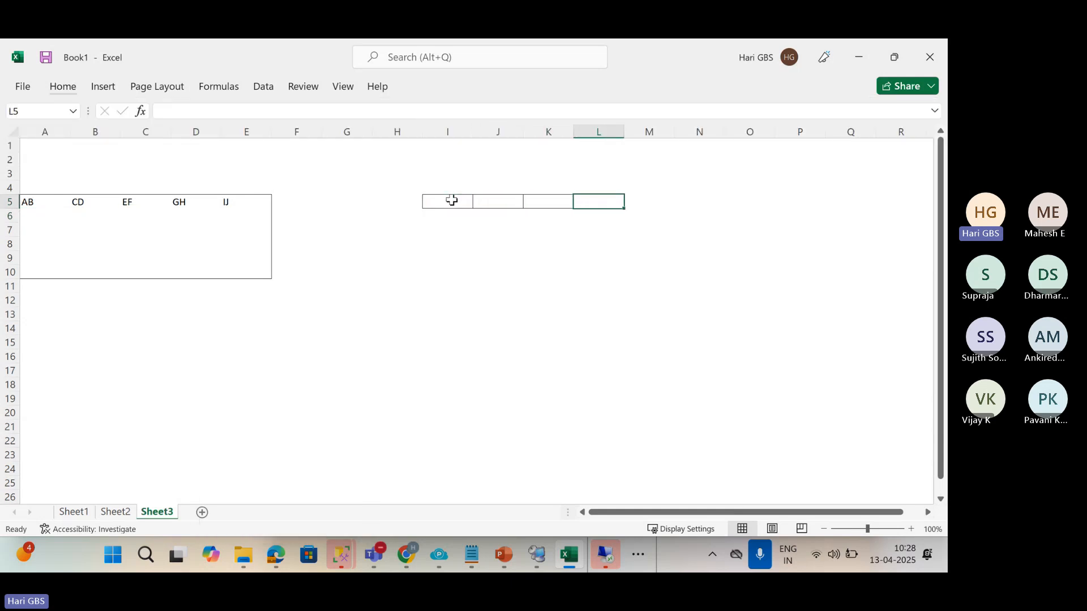
pyautogui.press('Tab')
pyautogui.hotkey('shift', 'Tab')
pyautogui.hotkey('shift', 'Tab')
pyautogui.hotkey('shift', 'Tab')
pyautogui.hotkey('shift', 'Tab')
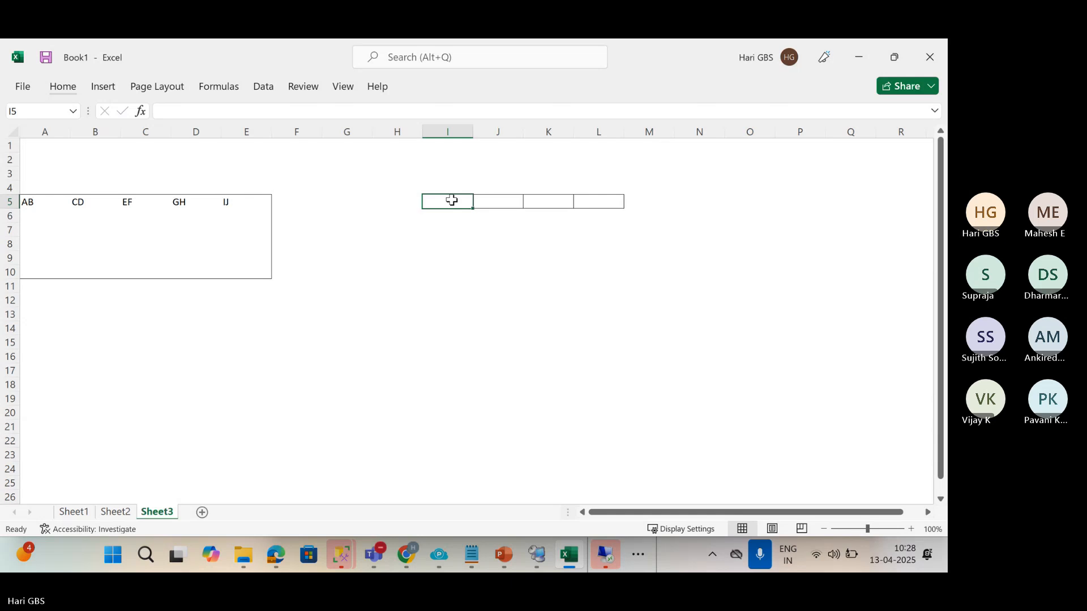
pyautogui.press('Up')
pyautogui.write('L1')
pyautogui.press('Tab')
pyautogui.write('L')
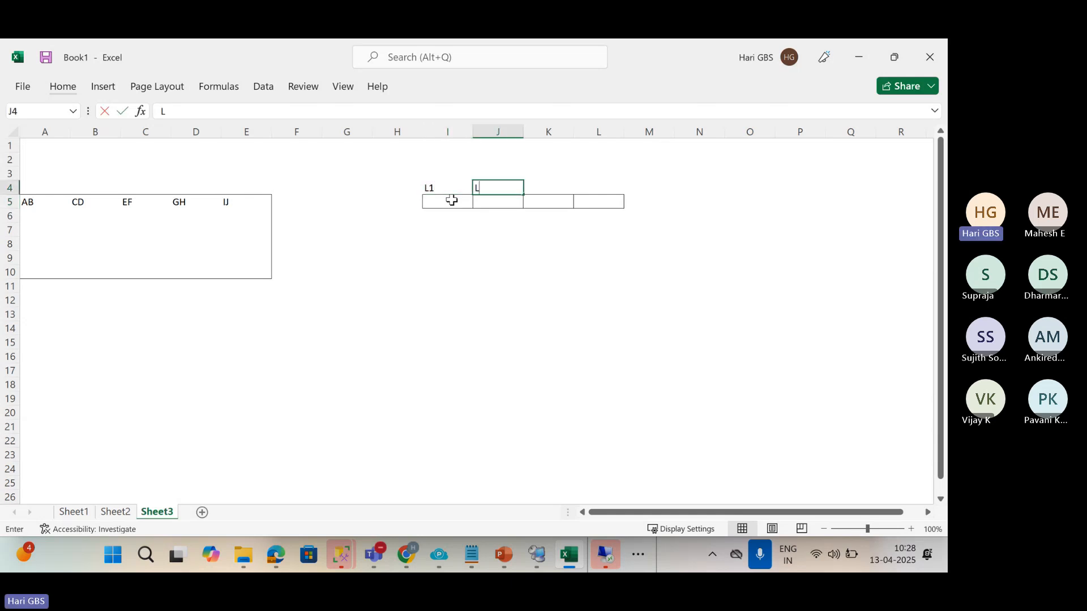
pyautogui.press('Tab')
pyautogui.write('L3')
pyautogui.press('Tab')
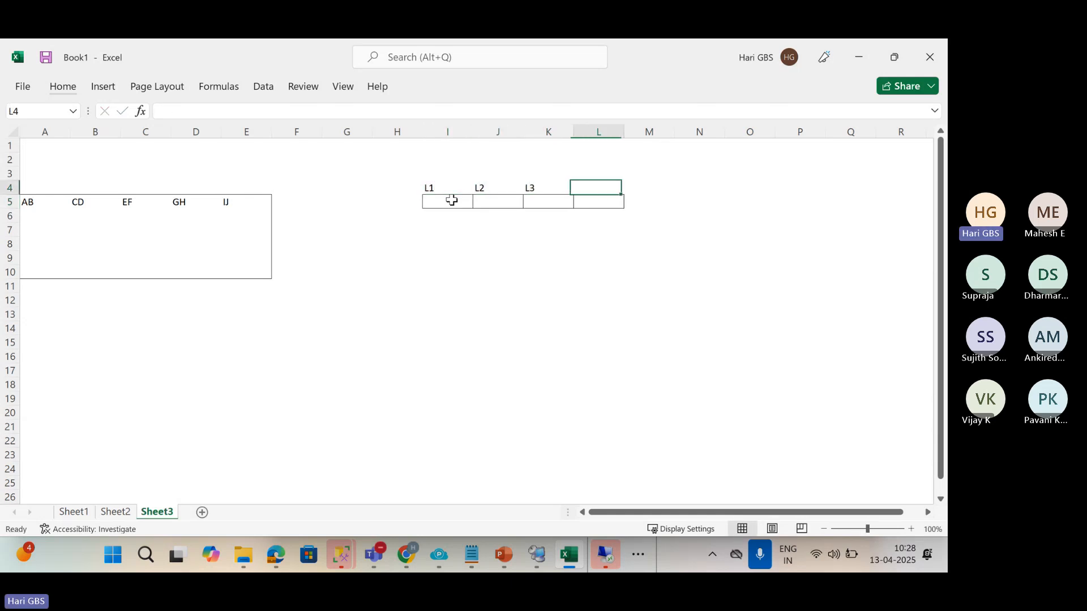
pyautogui.write('L4')
pyautogui.press('Tab')
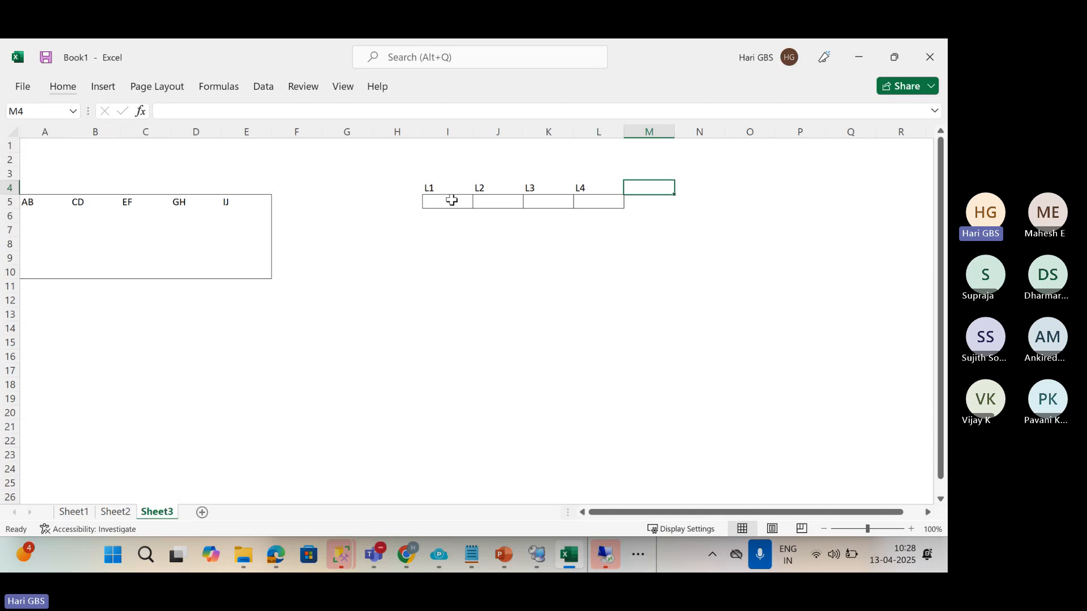
# Enter AB, CD, EF and GH in I5:L5 beneath the headings.
pyautogui.press('Left')
pyautogui.press('Left')
pyautogui.press('Left')
pyautogui.press('Left')
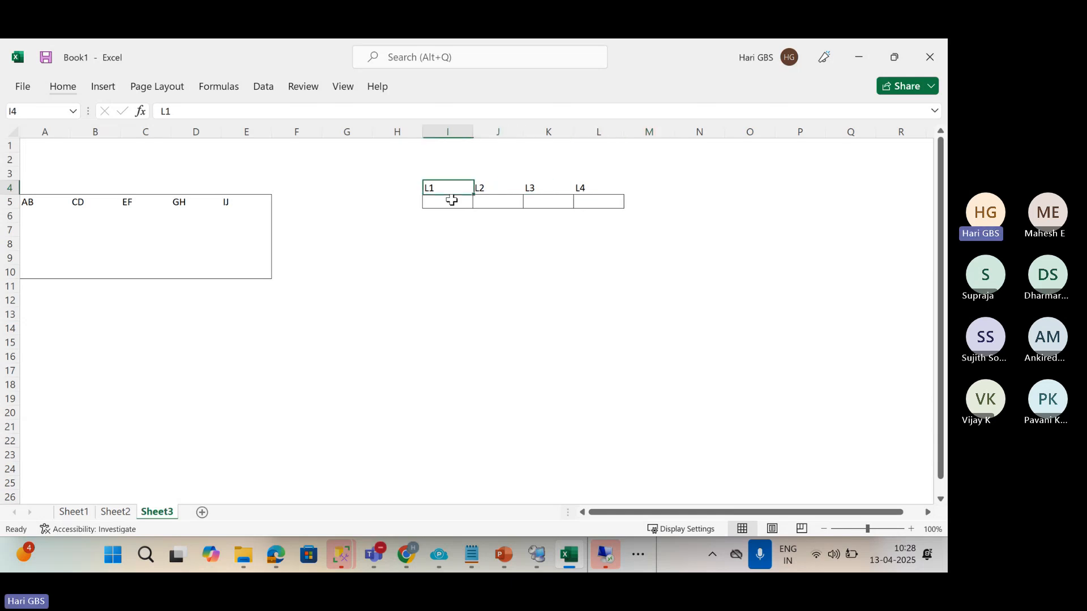
pyautogui.press('Down')
pyautogui.write('A')
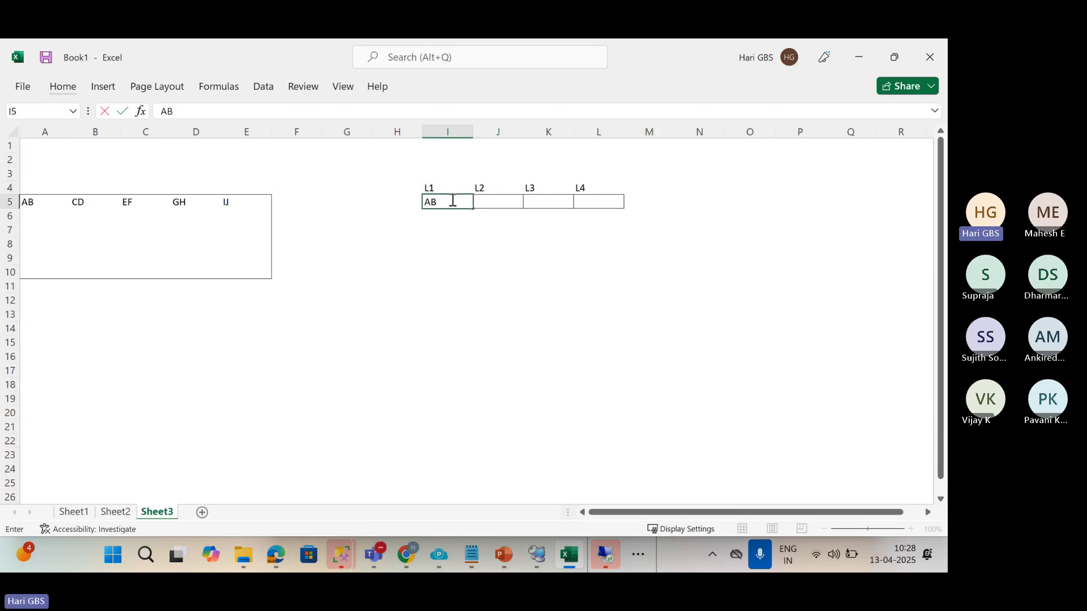
pyautogui.press('Tab')
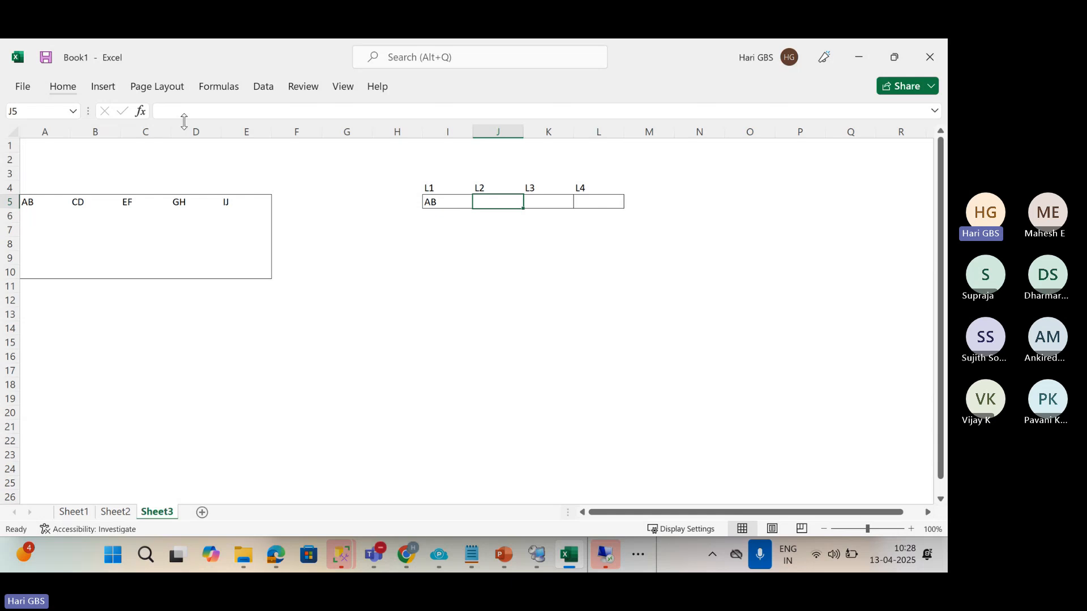
pyautogui.write('CD')
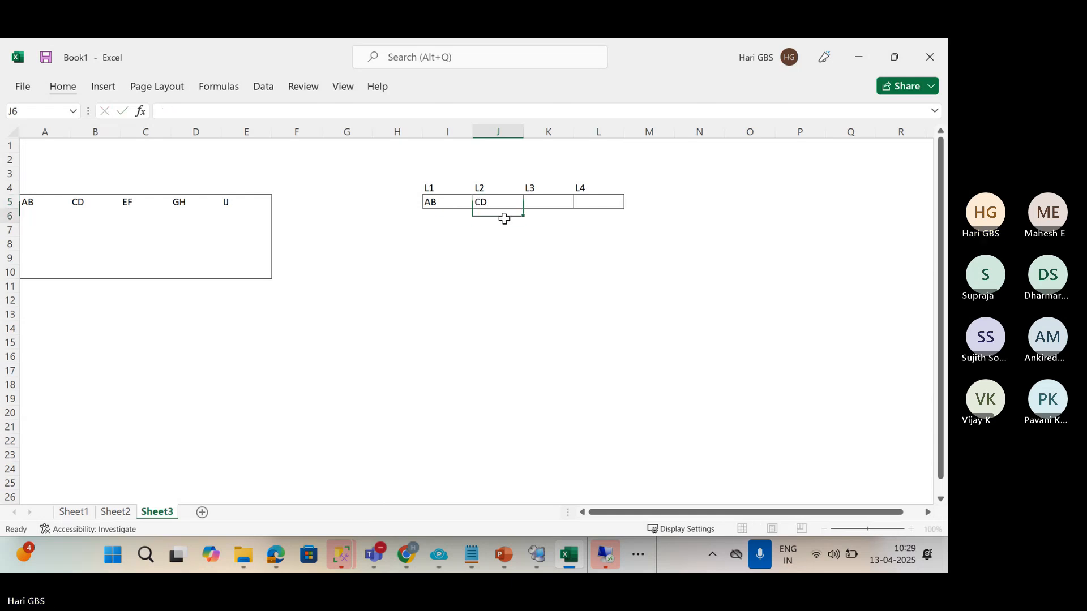
pyautogui.press('Return')
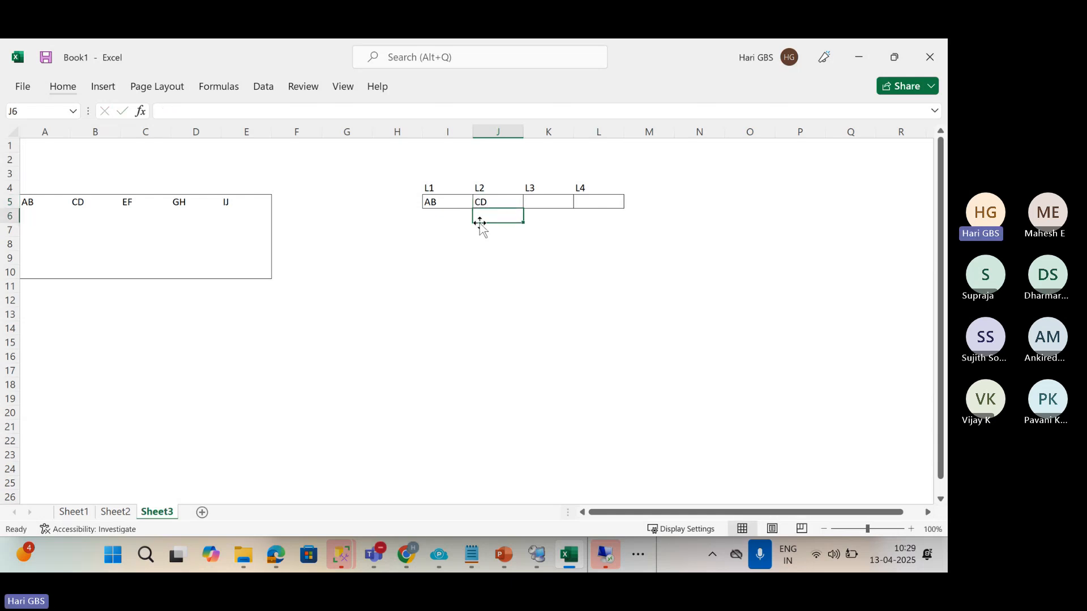
pyautogui.click(535, 201)
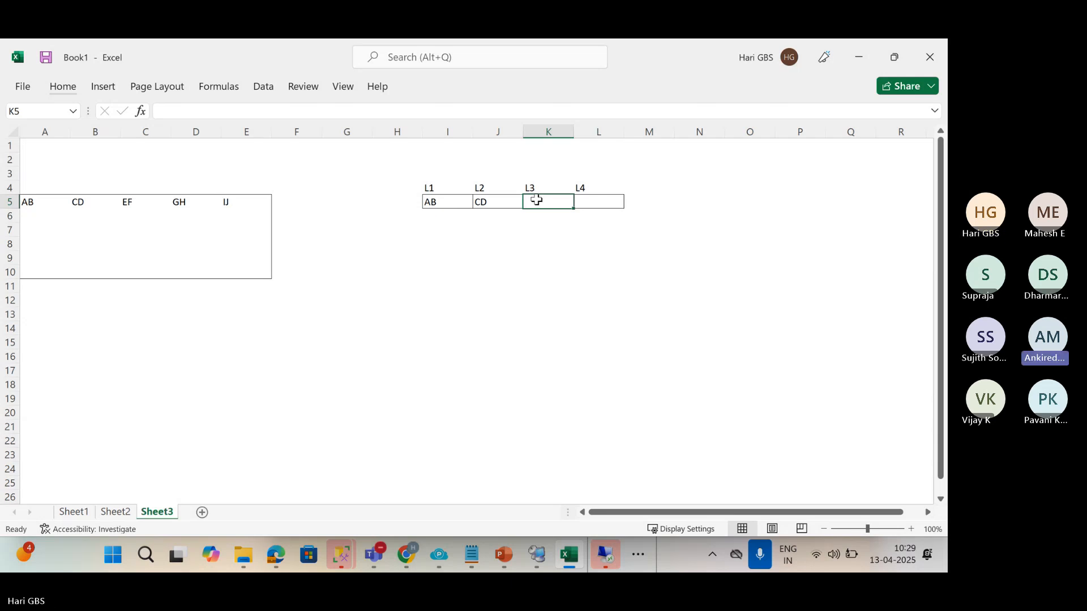
pyautogui.write('EF')
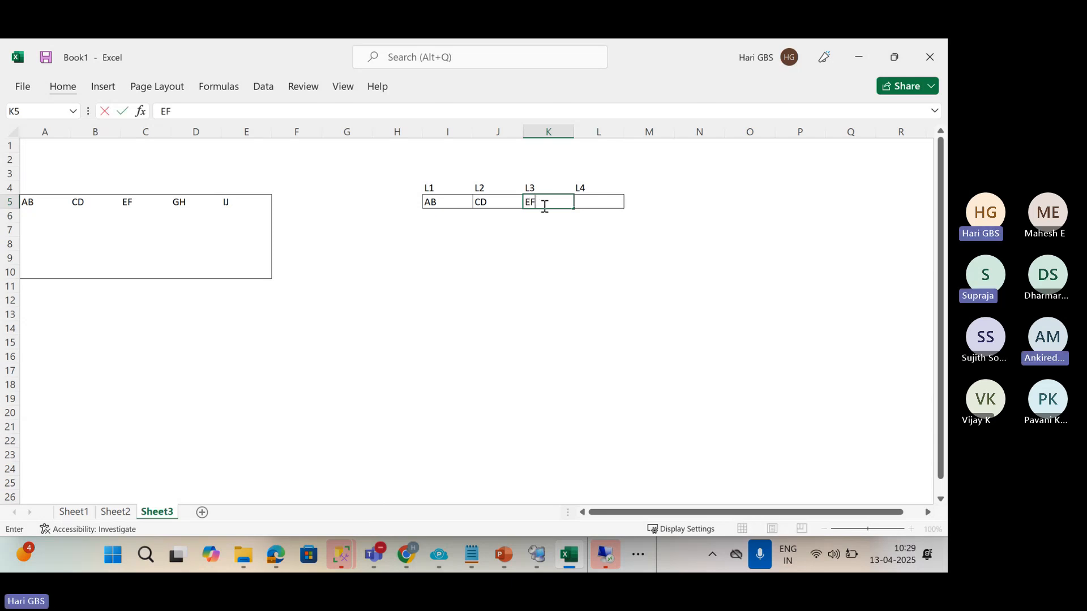
pyautogui.click(593, 202)
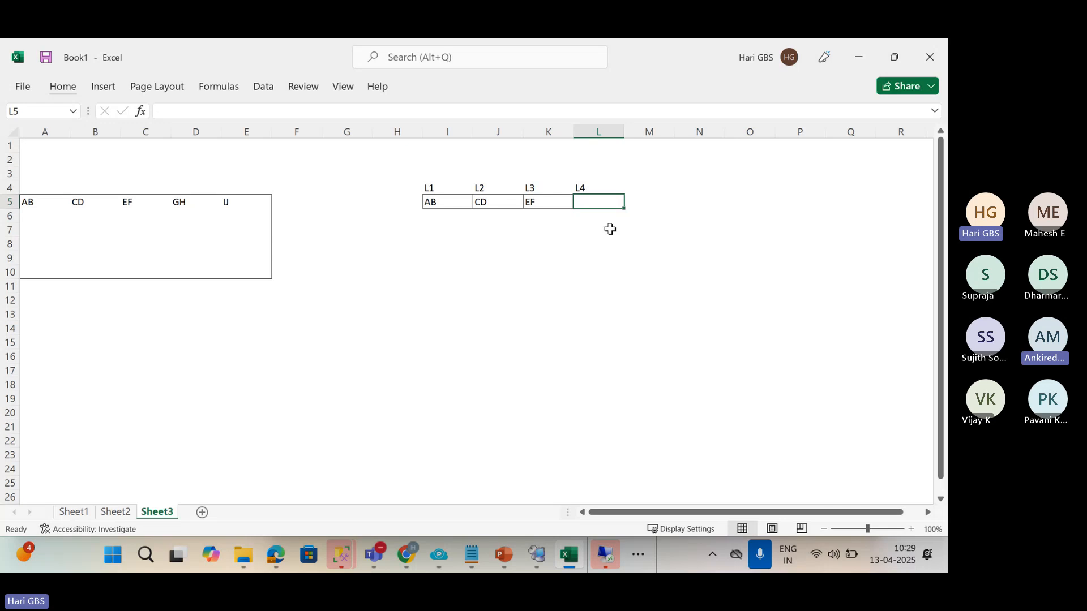
pyautogui.write('GH')
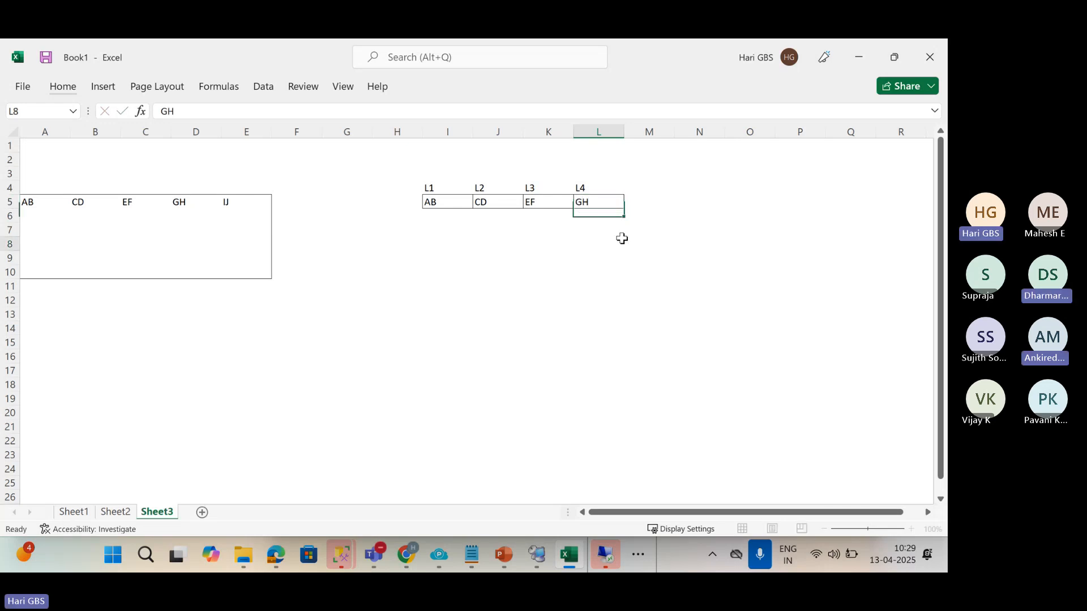
pyautogui.click(614, 243)
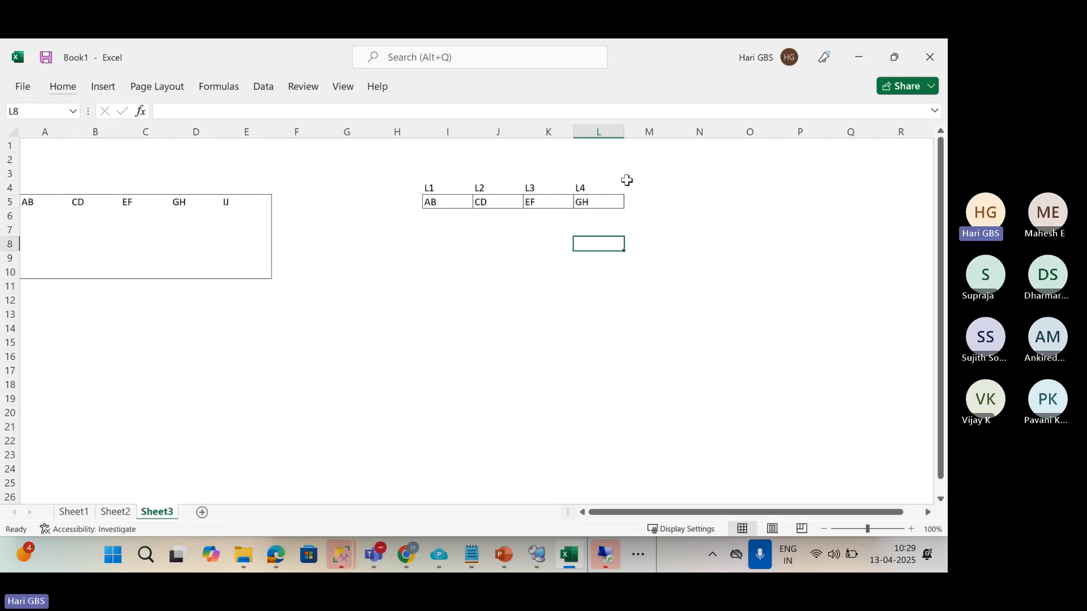
# Start a column N list with L1 in N13 and FULL above it in N12.
pyautogui.moveTo(612, 163); pyautogui.dragTo(616, 243)
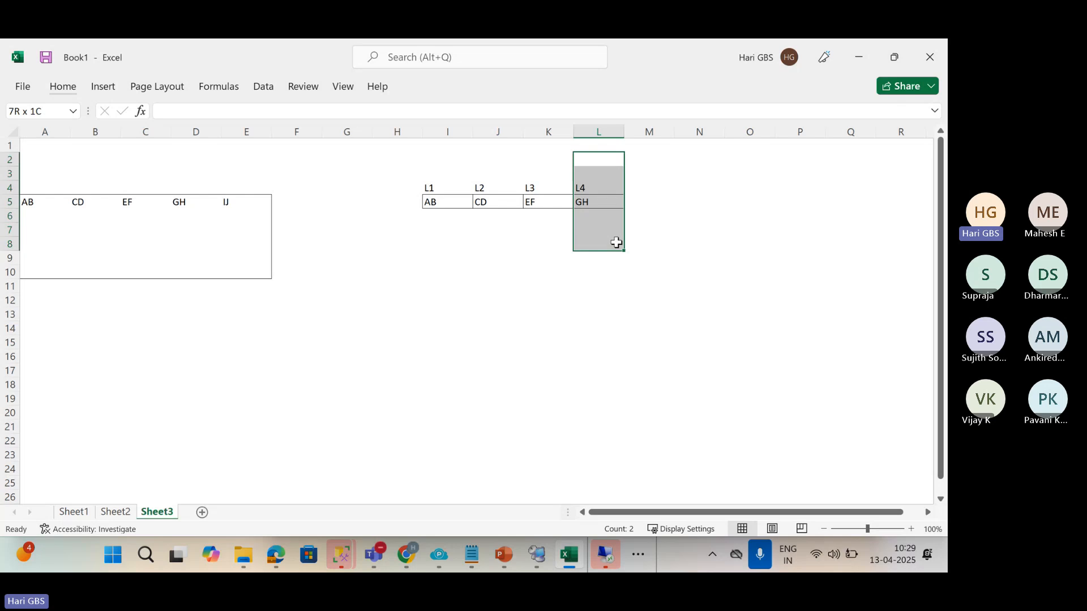
pyautogui.click(602, 357)
pyautogui.click(702, 315)
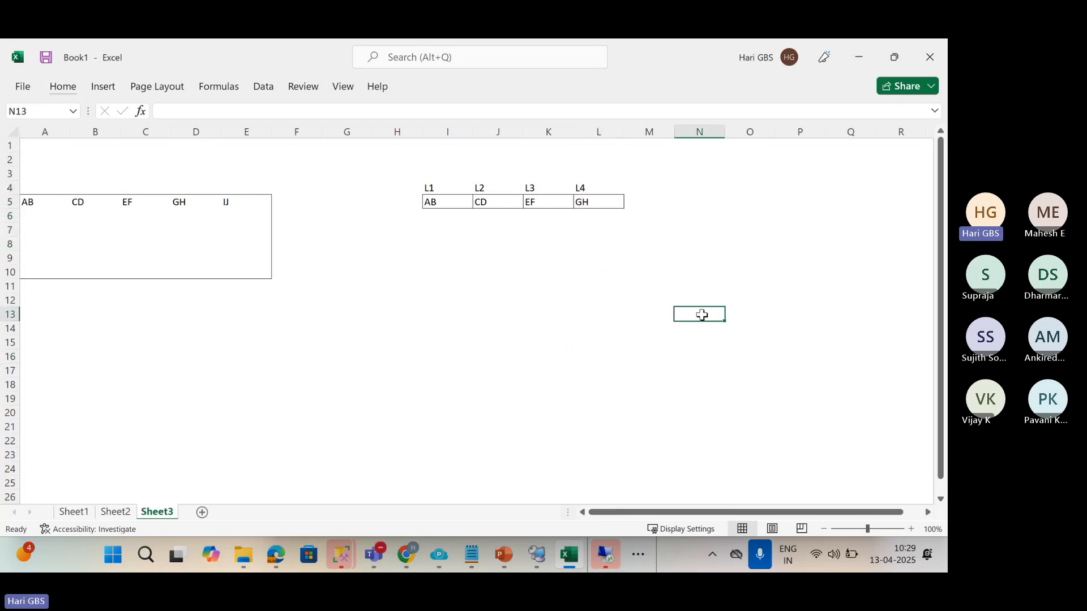
pyautogui.write('L1')
pyautogui.press('Up')
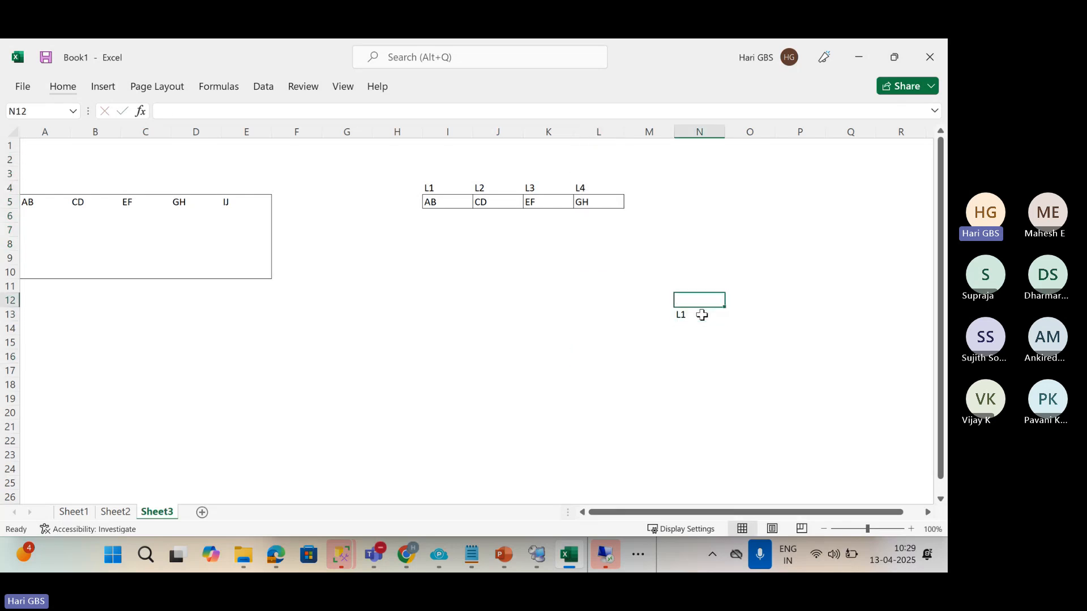
pyautogui.write('FU')
pyautogui.press('Return')
pyautogui.press('Return')
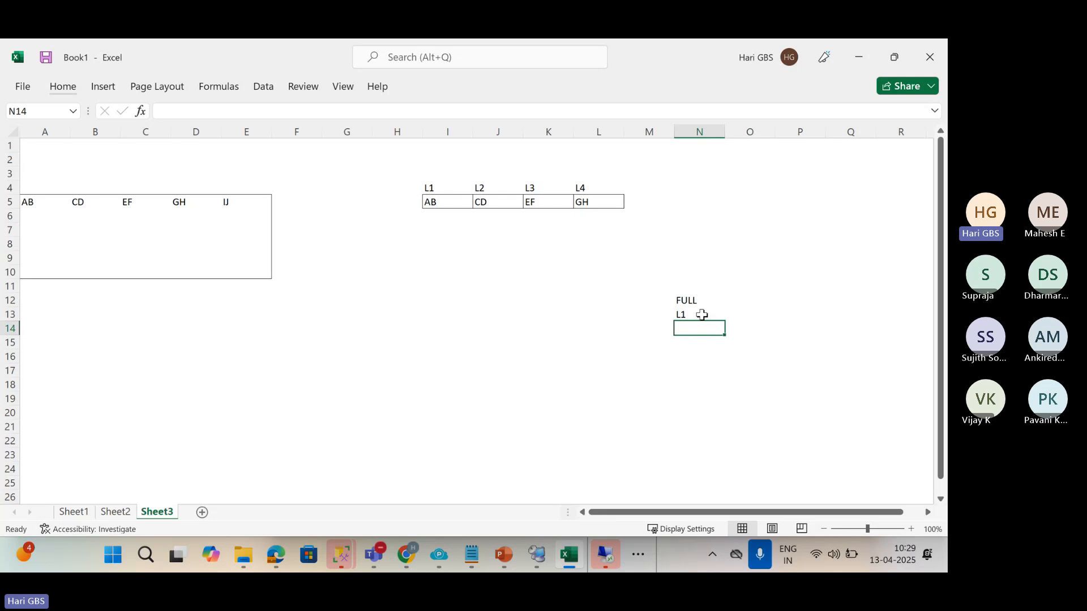
# Add L2, L3 and L4 below L1 in N14:N16.
pyautogui.write('L2')
pyautogui.press('Return')
pyautogui.write('L3')
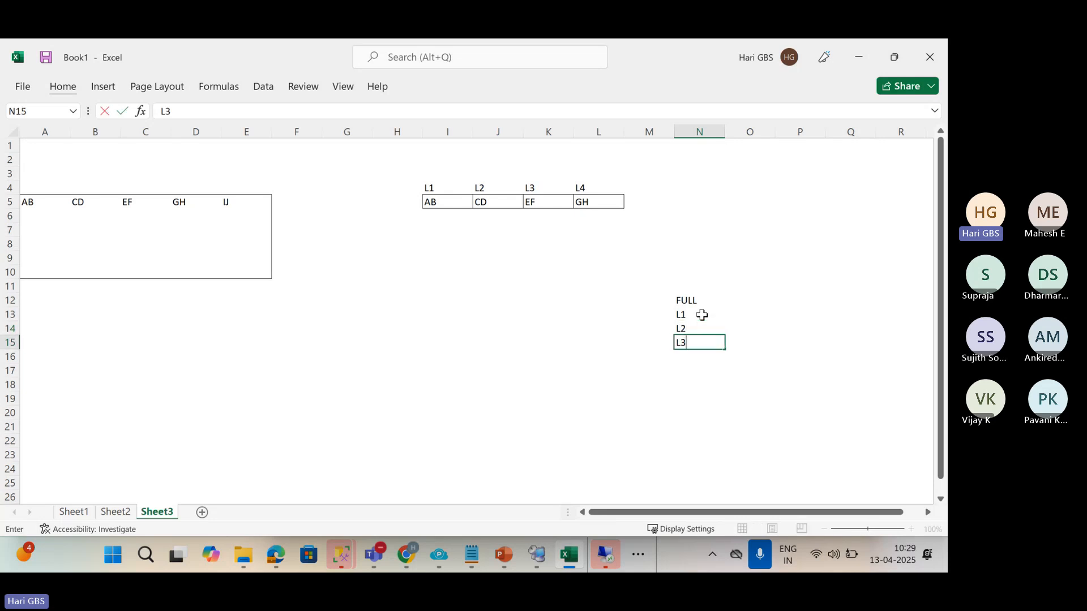
pyautogui.press('Return')
pyautogui.write('L4')
pyautogui.press('Return')
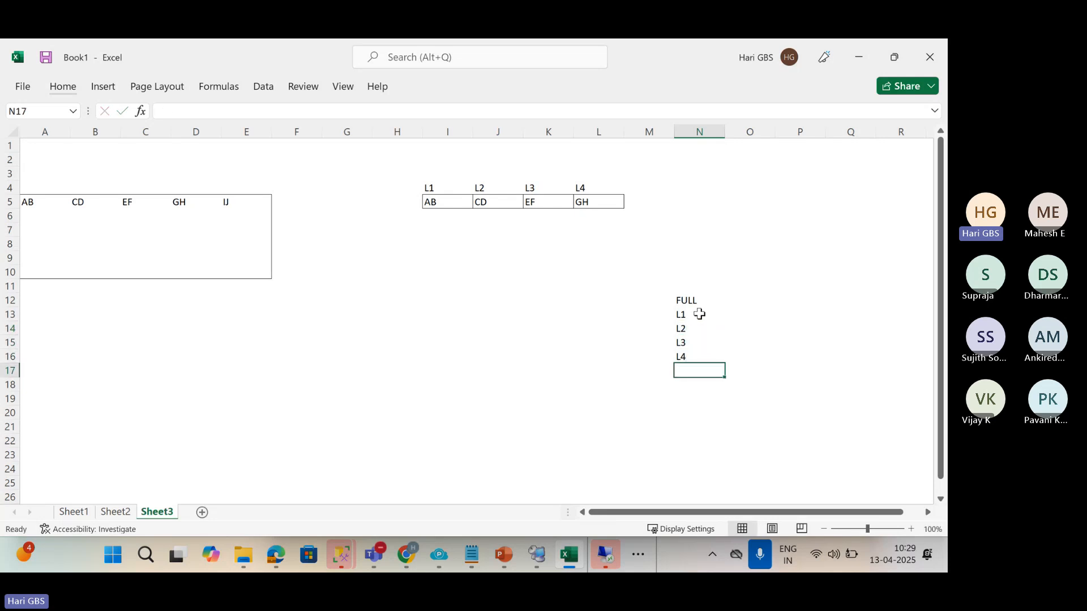
pyautogui.moveTo(699, 314); pyautogui.dragTo(699, 354)
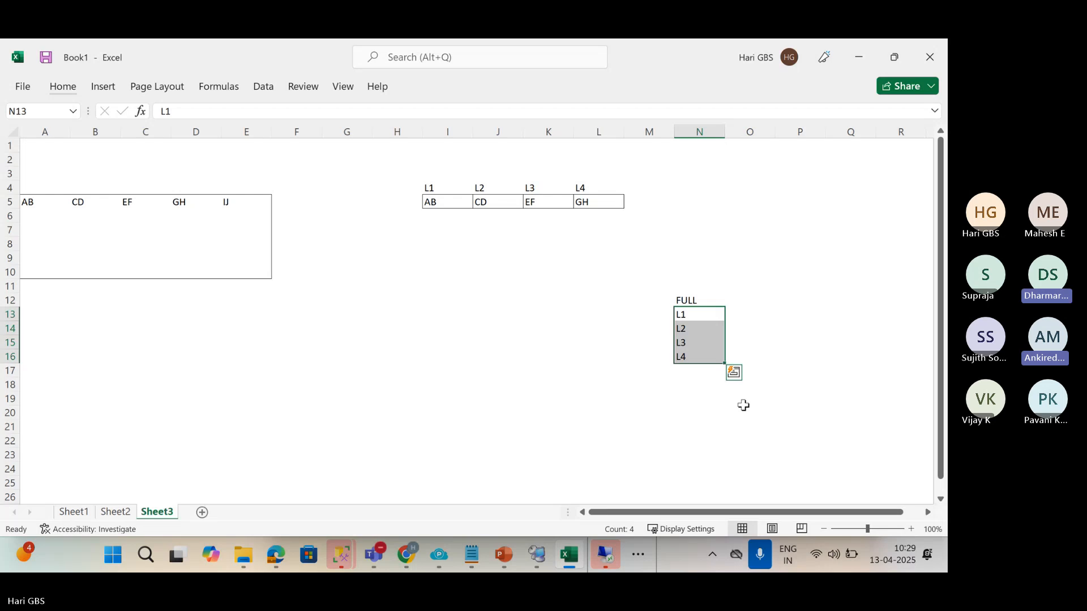
# Fill K3:K8 over L3 and EF red, then pick the L3 entry in N15.
pyautogui.moveTo(549, 173); pyautogui.dragTo(553, 248)
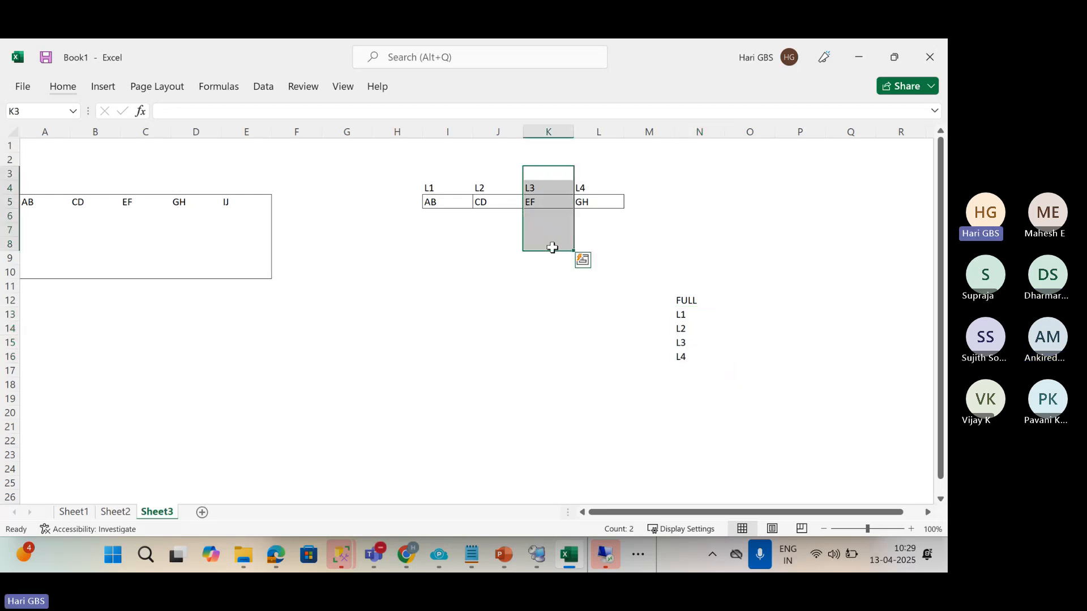
pyautogui.click(61, 86)
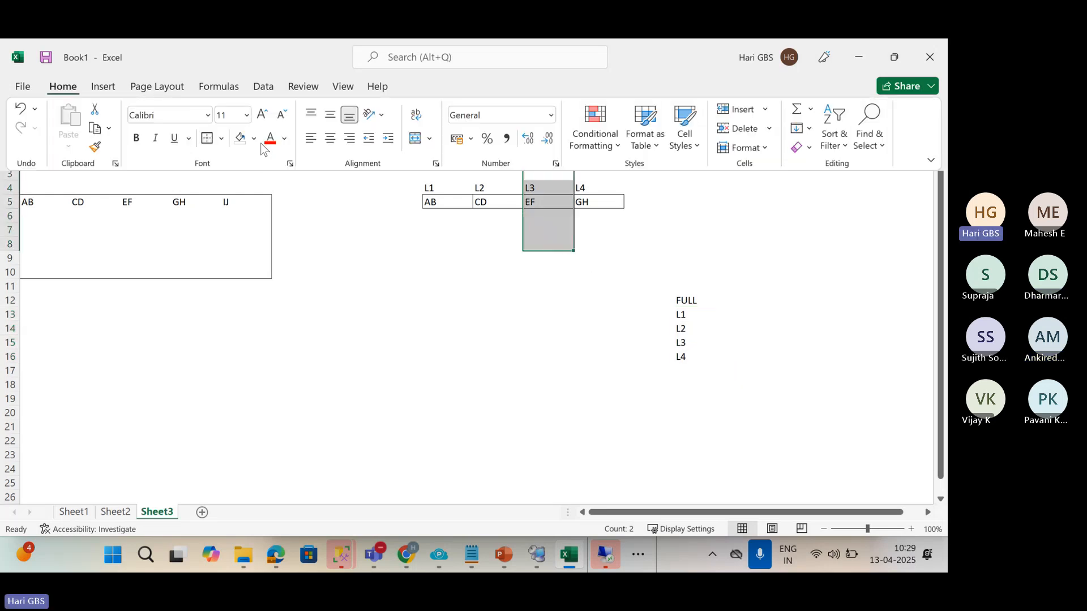
pyautogui.click(254, 138)
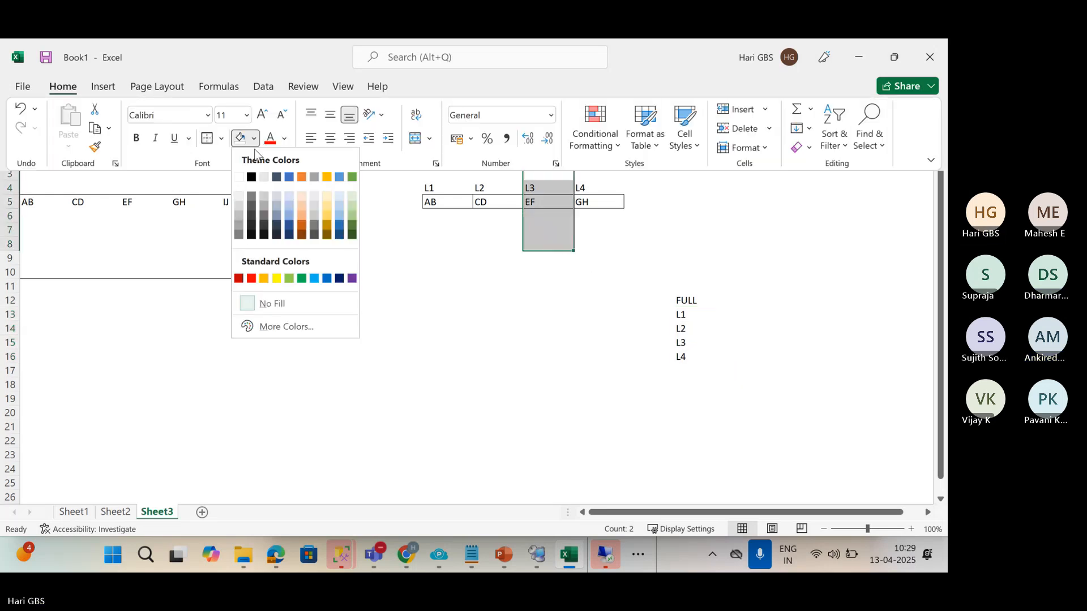
pyautogui.click(252, 279)
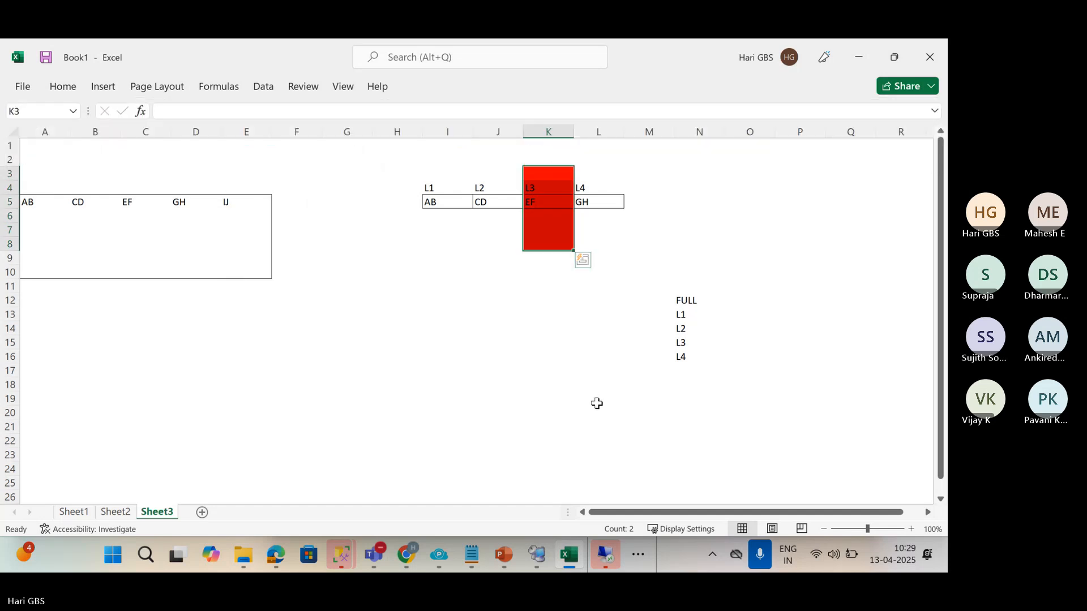
pyautogui.click(685, 342)
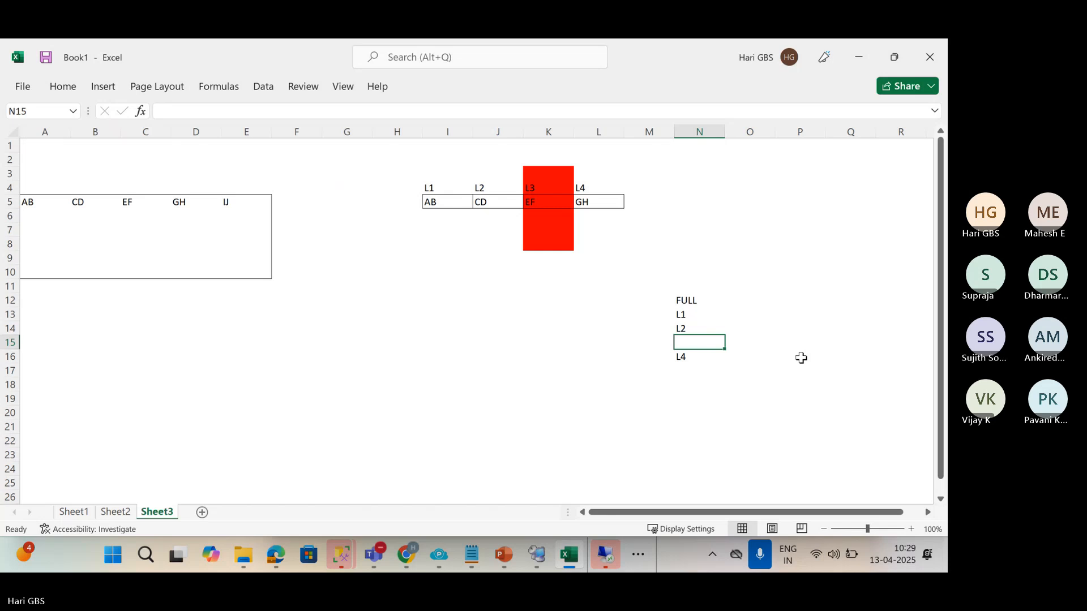
pyautogui.press('Up')
pyautogui.press('Up')
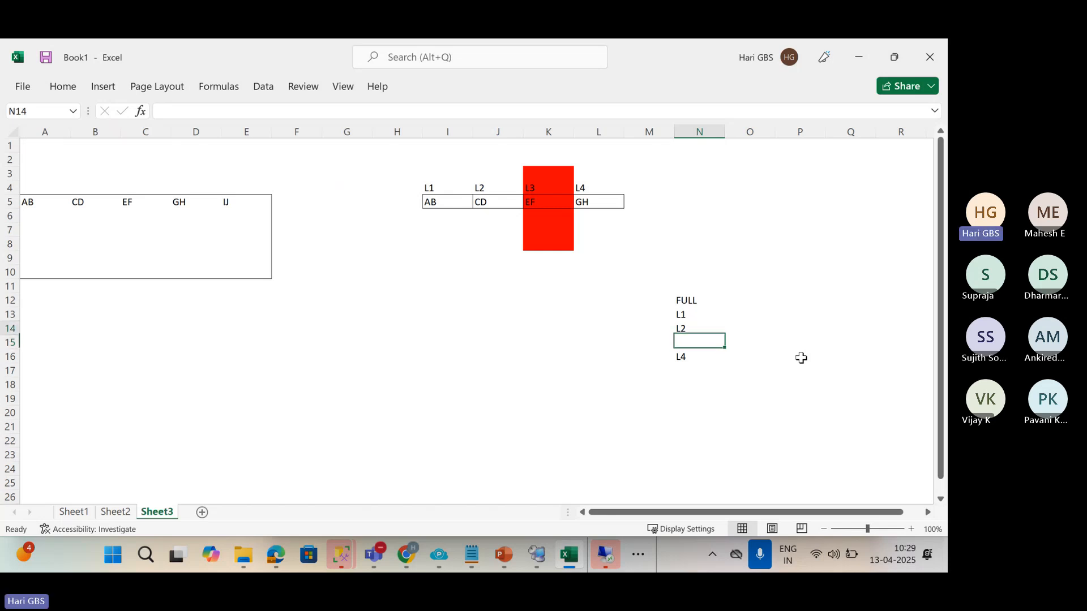
pyautogui.press('Right')
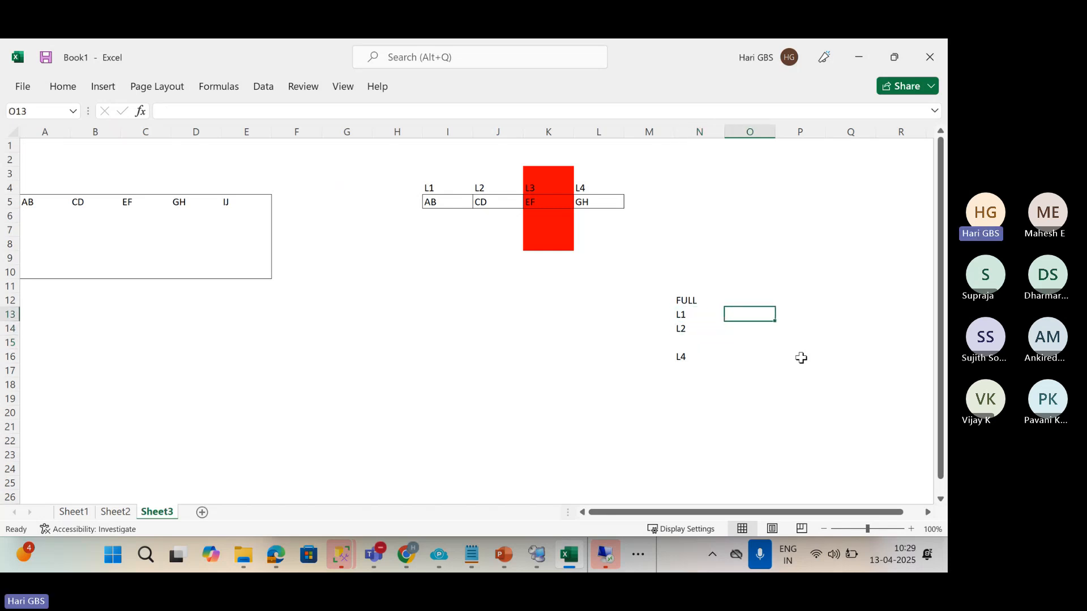
pyautogui.write('AB')
pyautogui.press('Return')
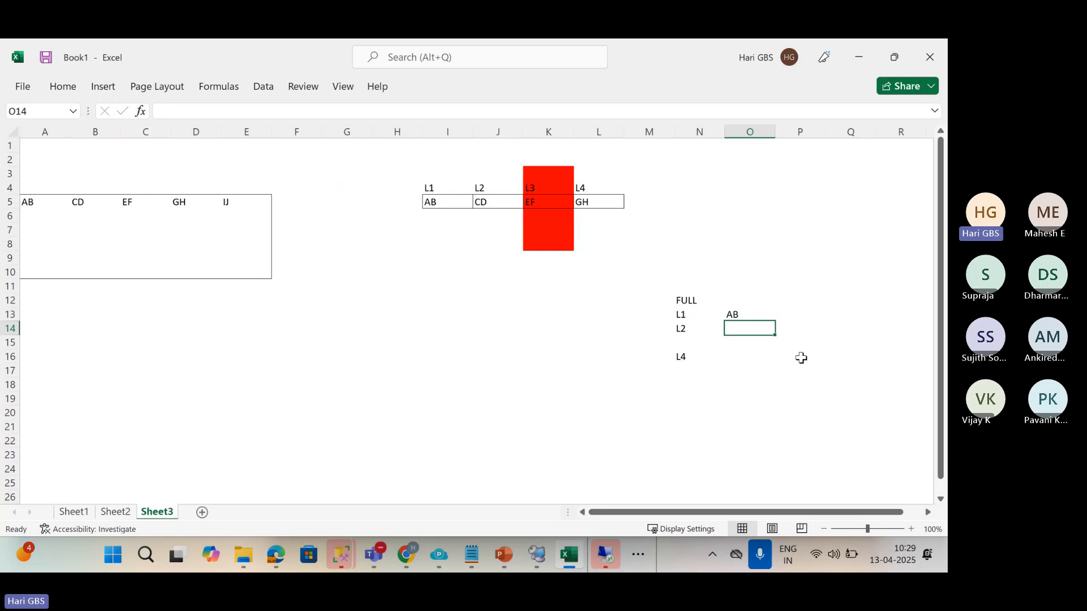
pyautogui.write('CD')
pyautogui.press('Return')
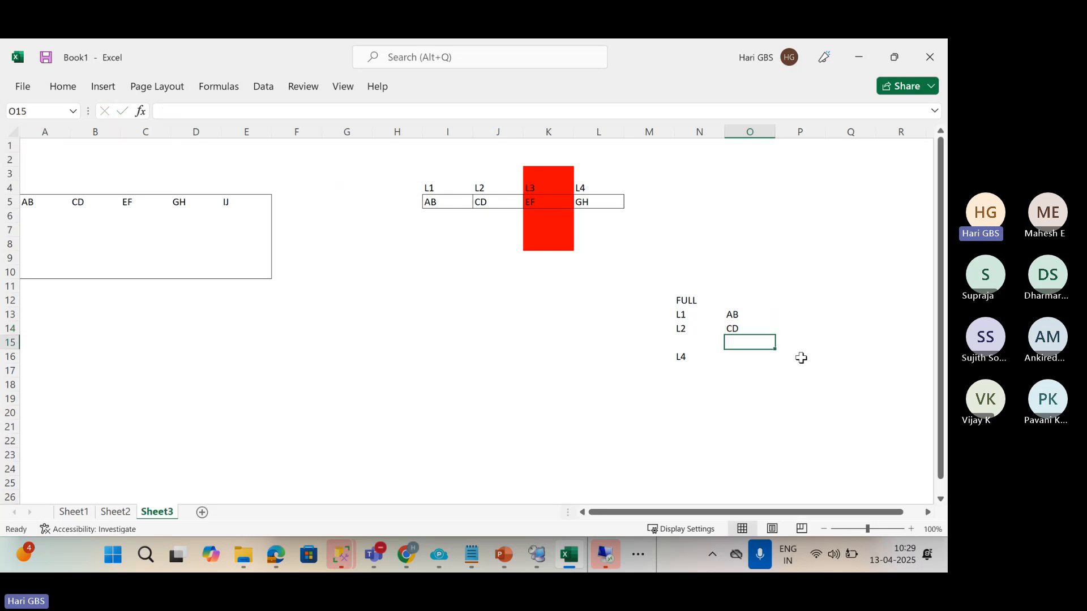
pyautogui.press('Return')
pyautogui.write('GH')
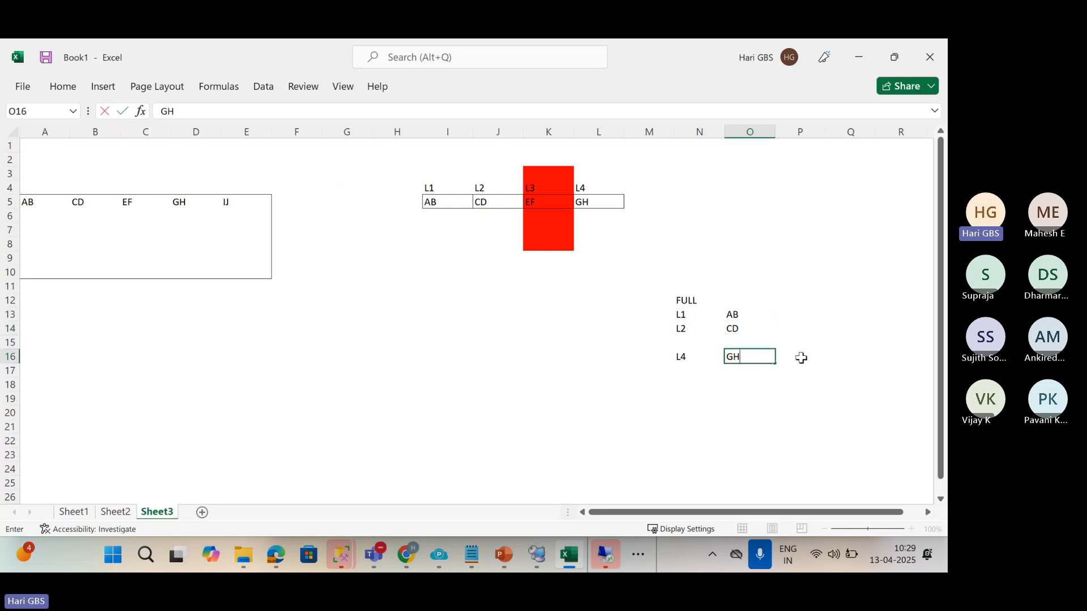
pyautogui.press('Return')
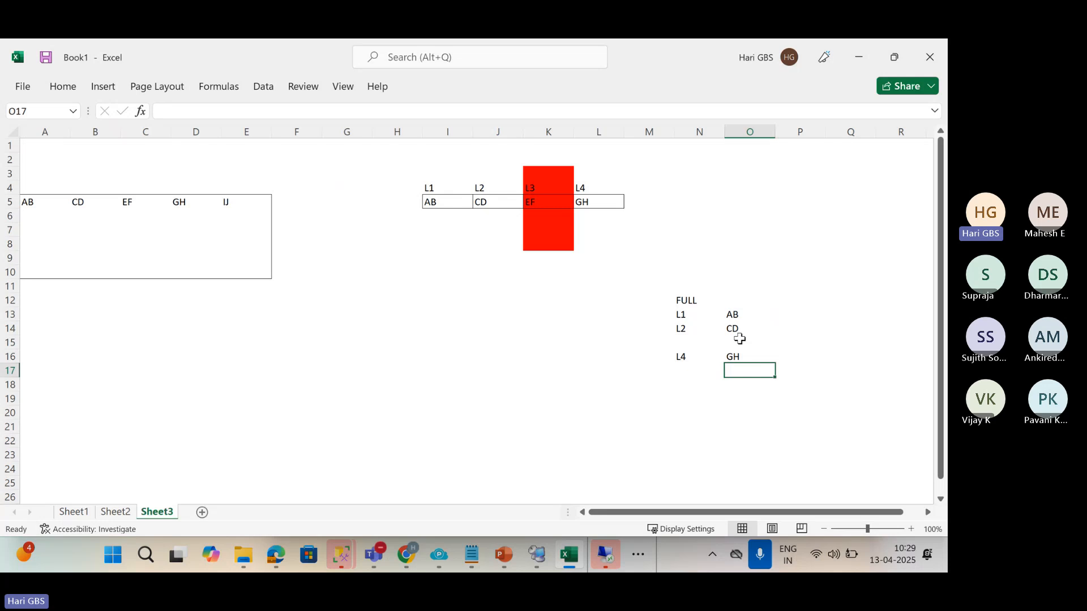
pyautogui.click(733, 359)
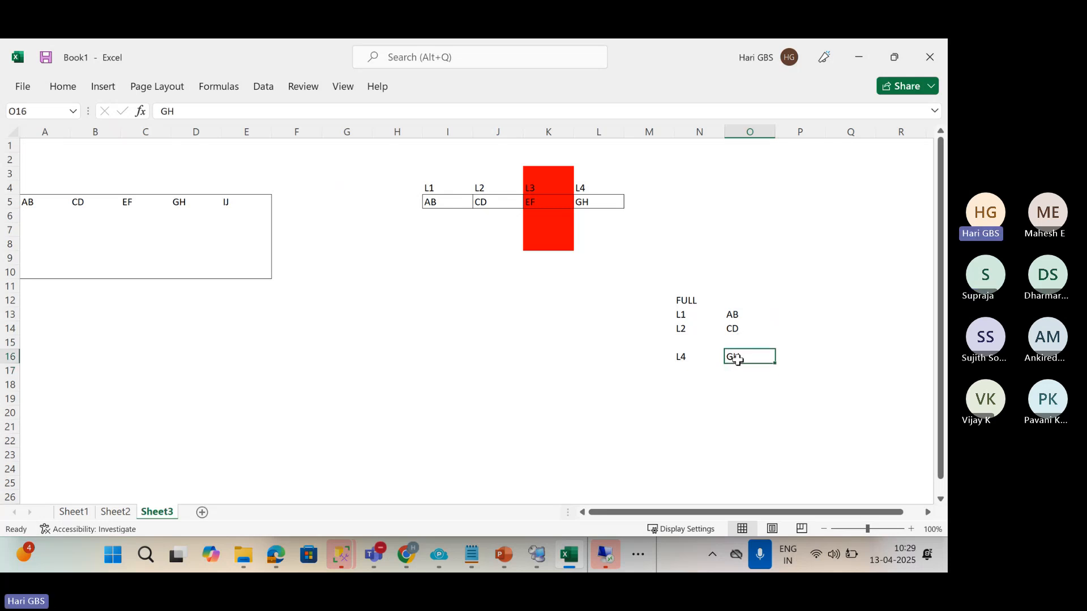
pyautogui.click(735, 330)
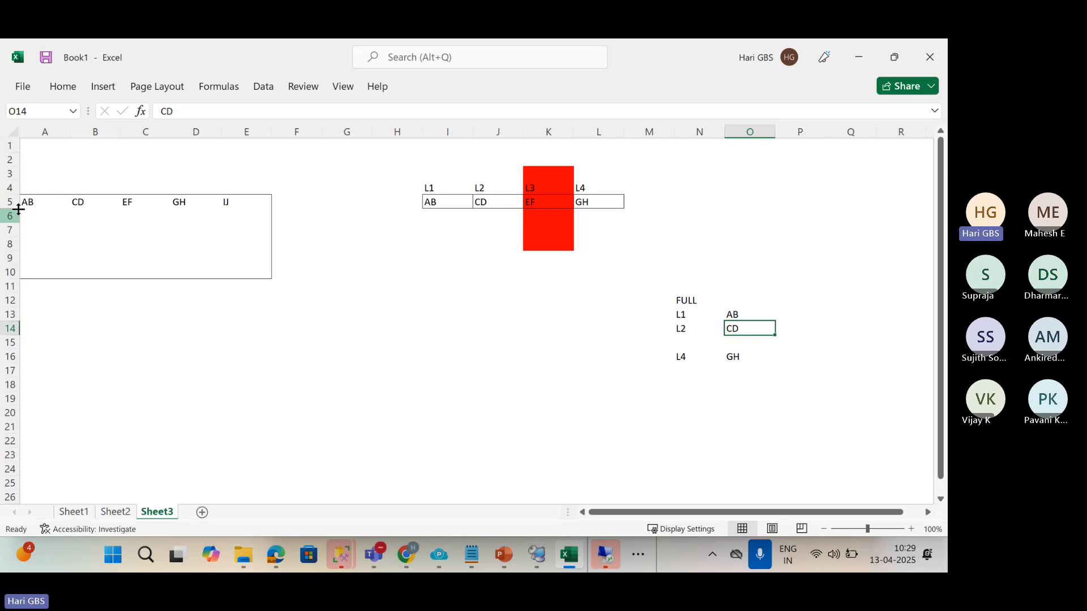
pyautogui.click(78, 201)
pyautogui.write('CD')
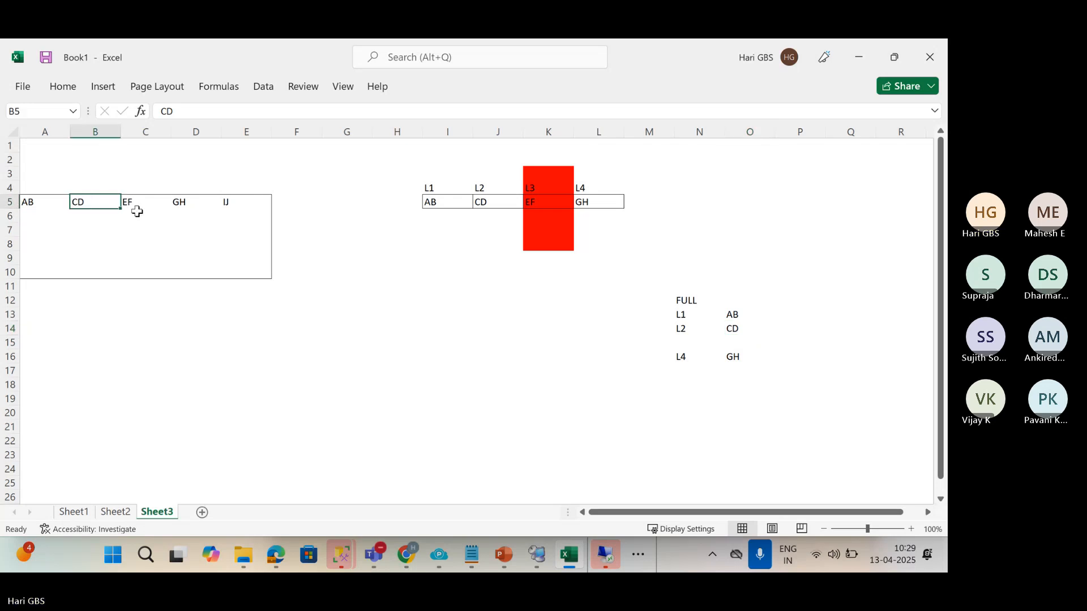
pyautogui.click(138, 205)
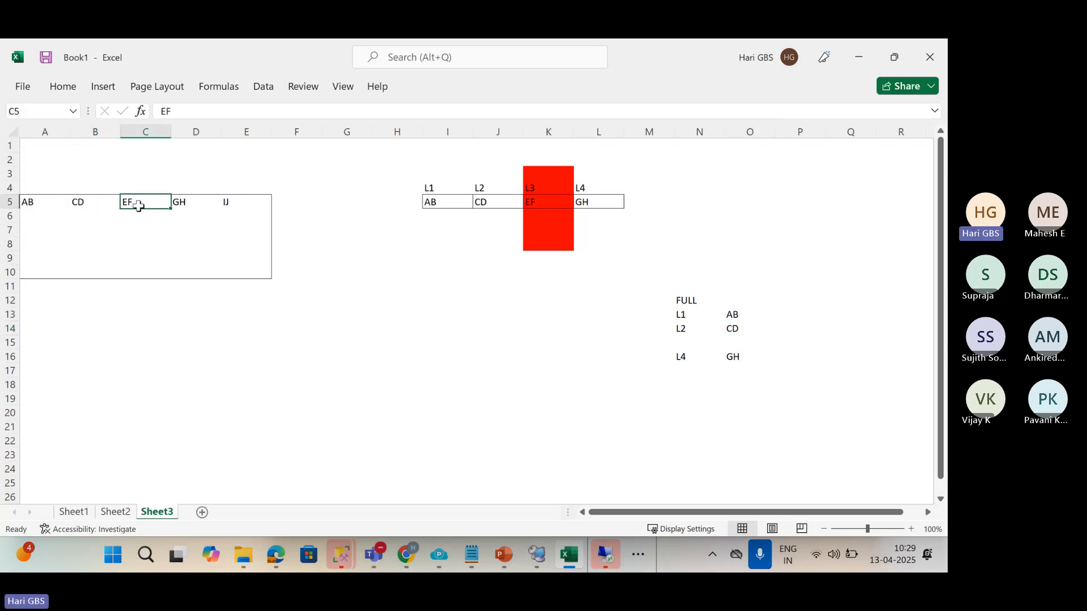
pyautogui.click(727, 361)
pyautogui.click(725, 344)
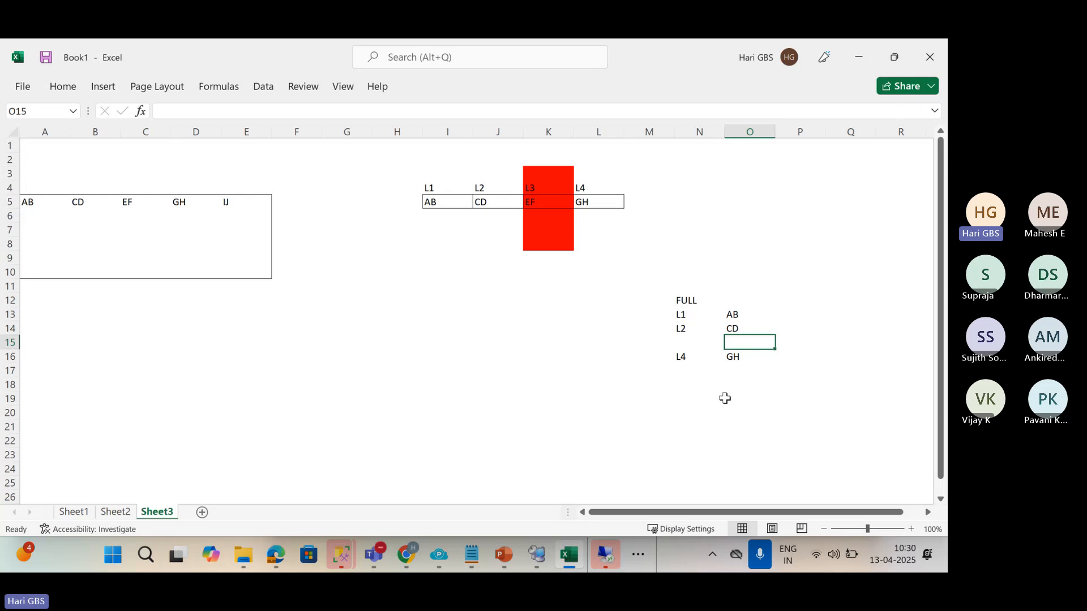
pyautogui.click(544, 200)
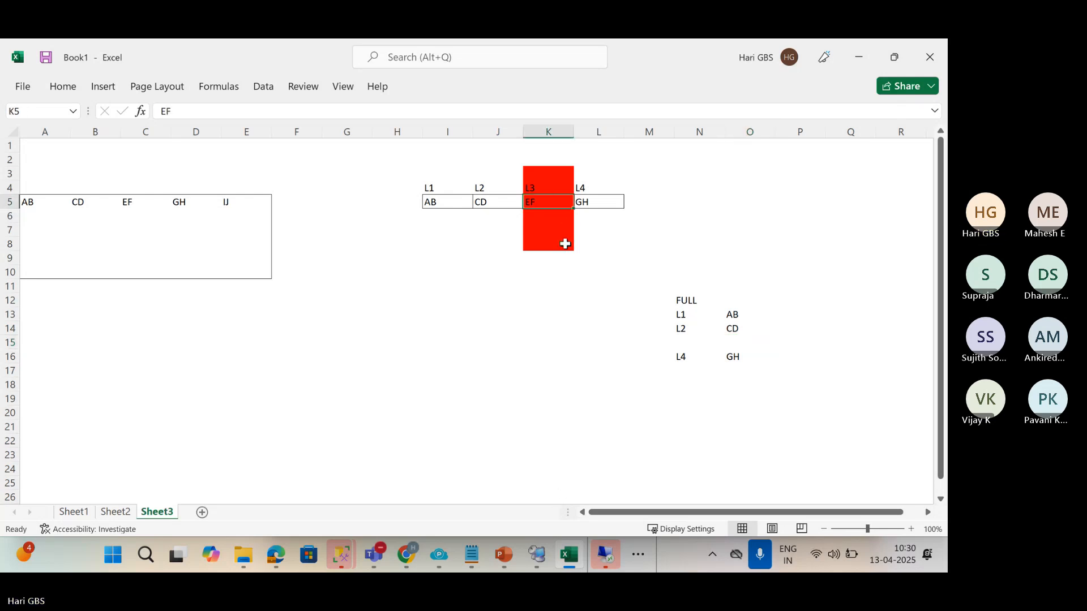
# Add a fifth backup with the header L5 in M4 and IJ beneath it in M5.
pyautogui.moveTo(543, 170); pyautogui.dragTo(545, 244)
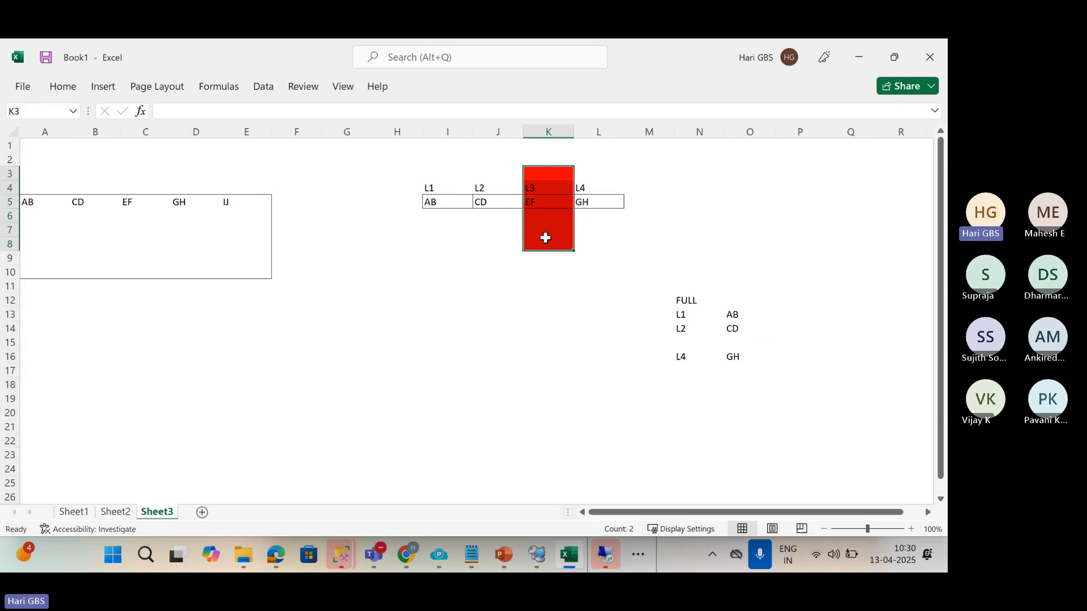
pyautogui.click(634, 204)
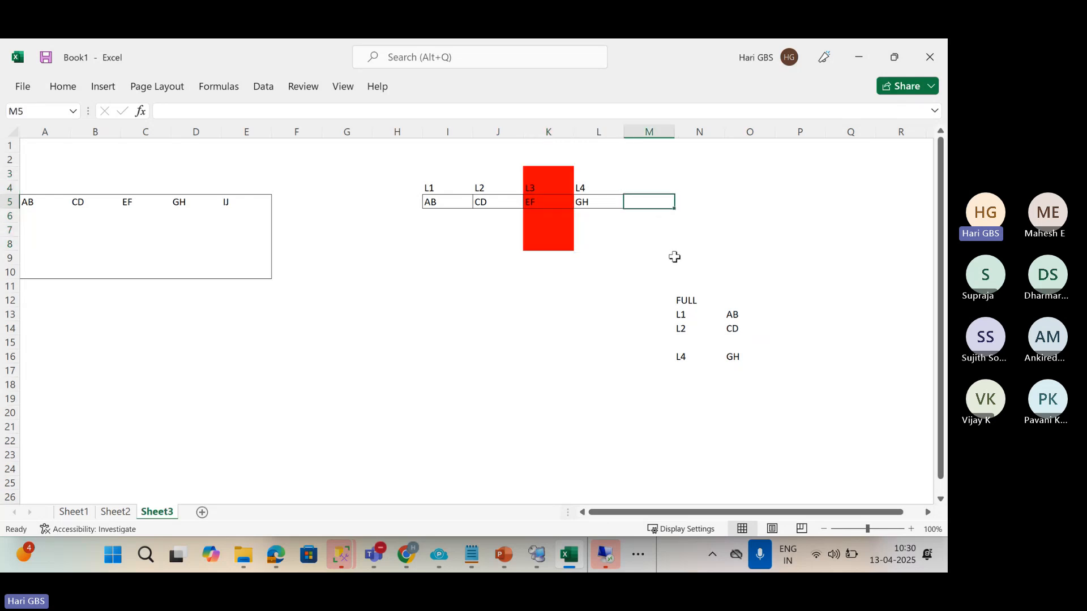
pyautogui.write('GH')
pyautogui.click(638, 186)
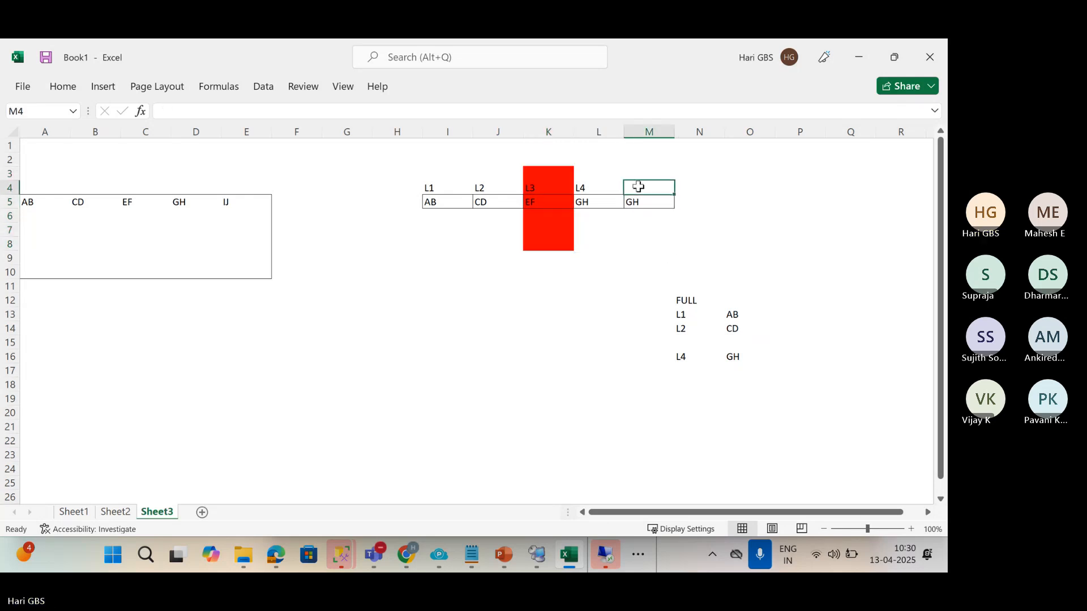
pyautogui.write('L5')
pyautogui.press('Return')
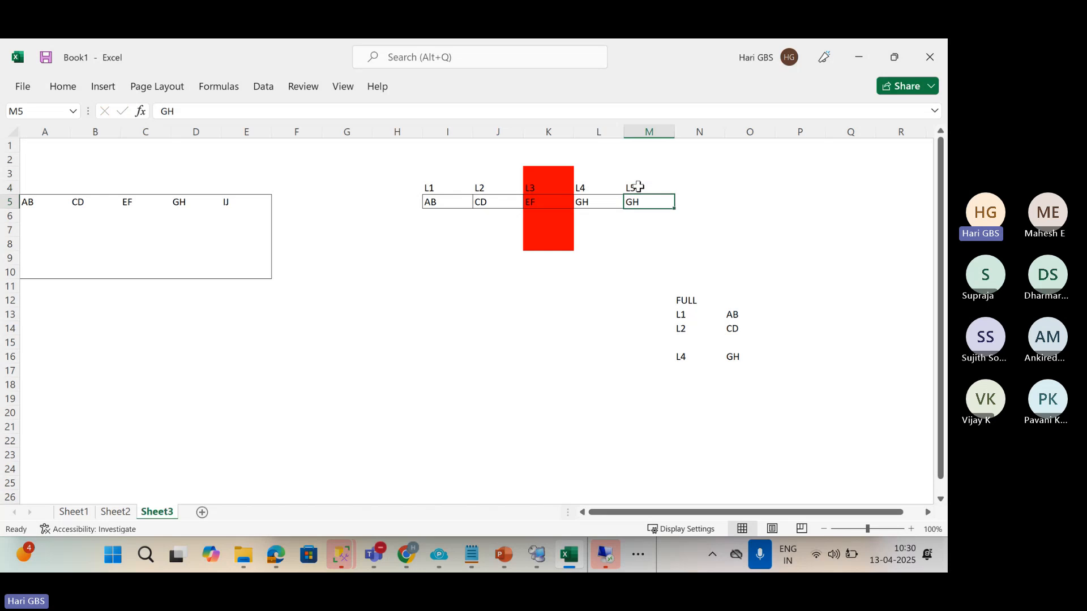
pyautogui.write('IJ')
pyautogui.press('Return')
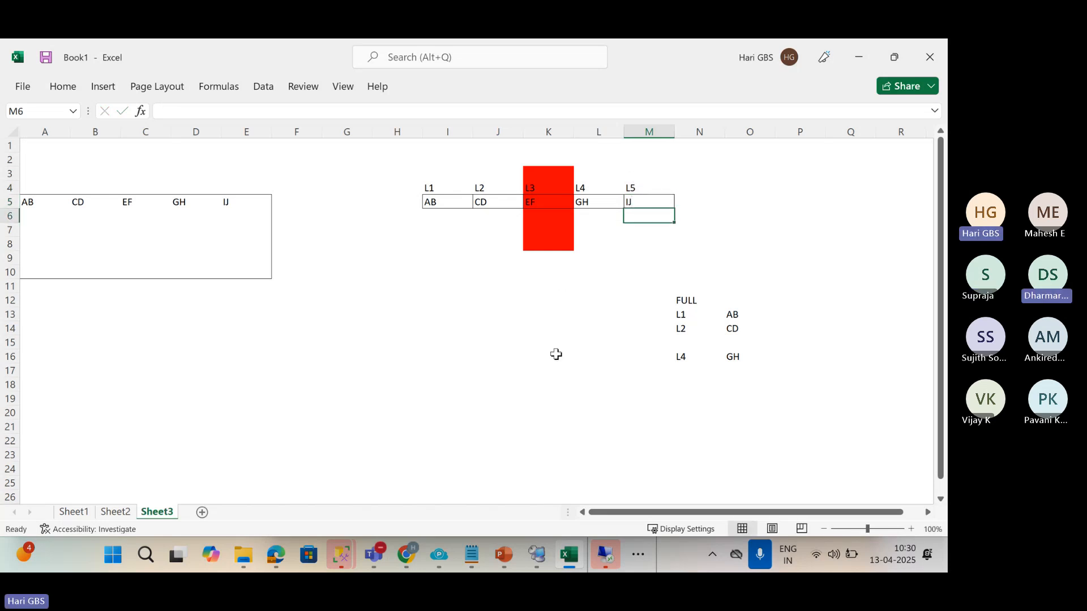
# Set the diagram I3:N8 to No Fill, removing the red L3 shading.
pyautogui.moveTo(447, 173); pyautogui.dragTo(702, 244)
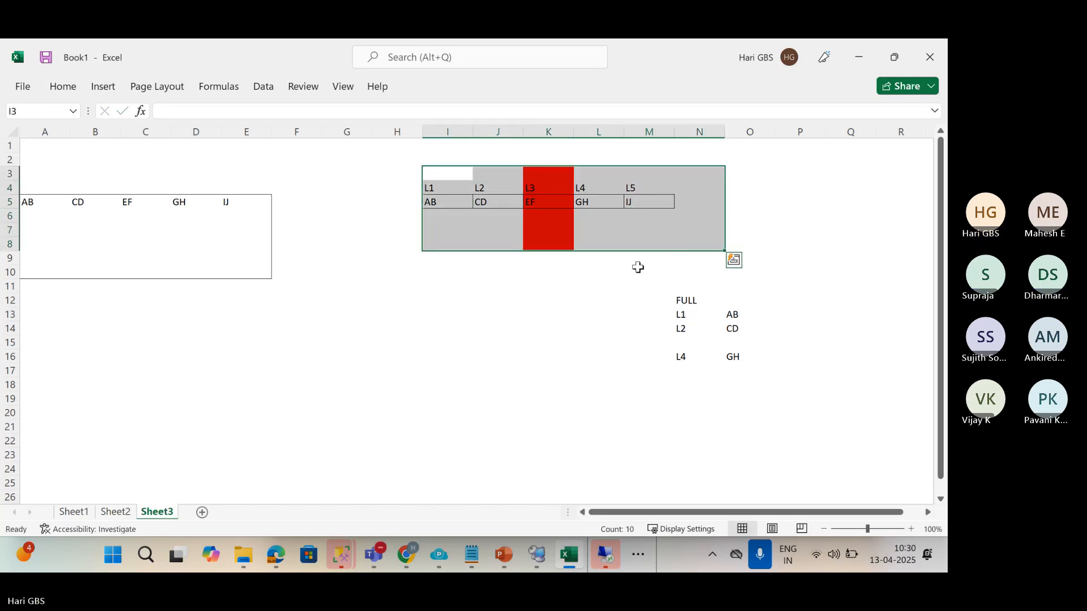
pyautogui.hotkey('alt', 'h')
pyautogui.press('h')
pyautogui.press('n')
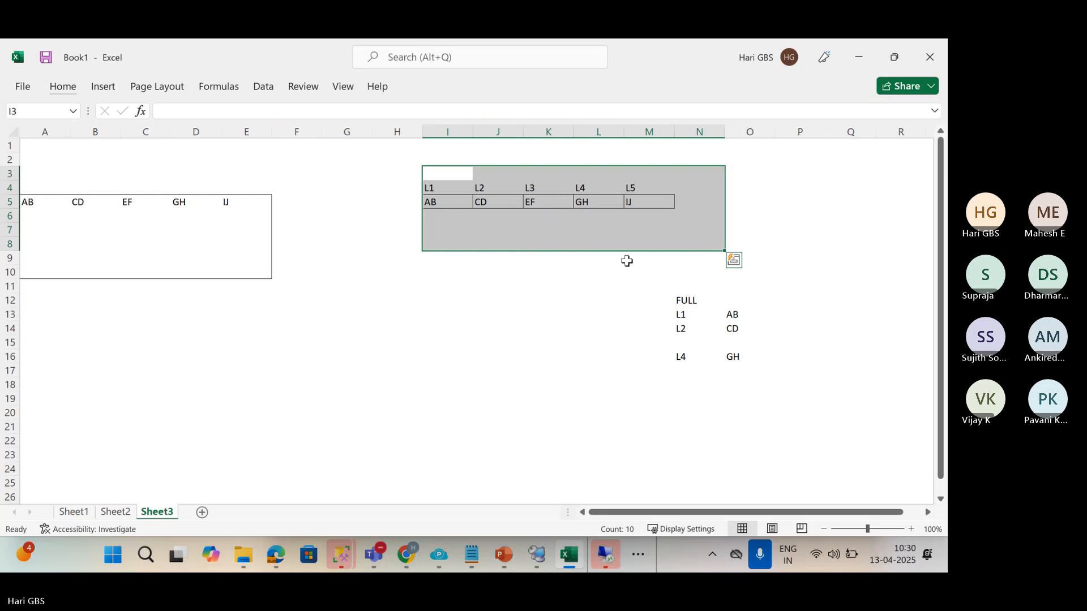
pyautogui.click(599, 300)
pyautogui.click(544, 205)
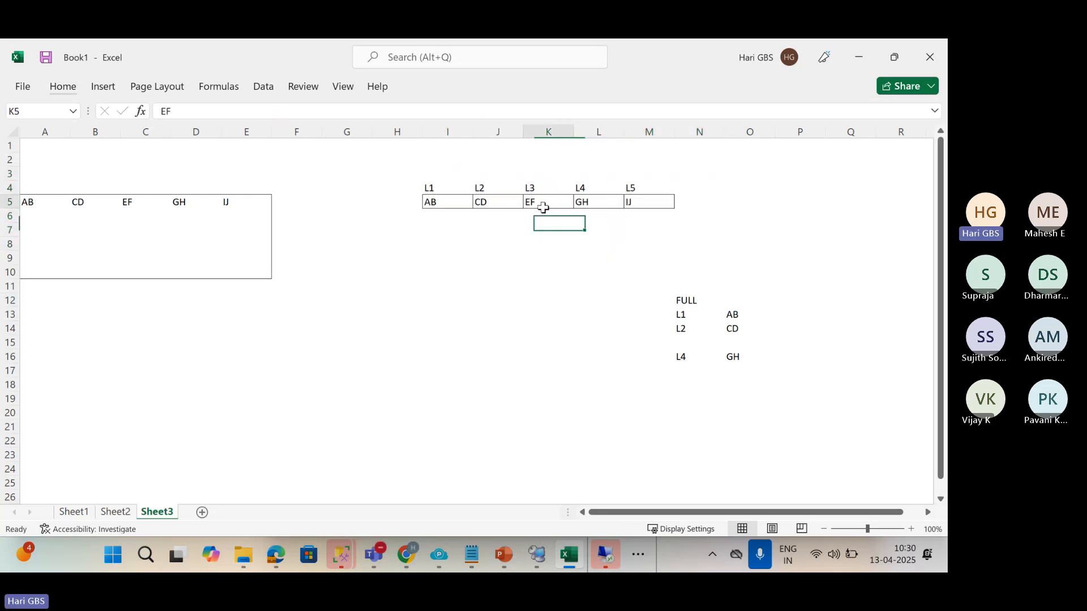
# Outline K6:K15 below L3 and label it PERSONAL LOG BACKUP with EF.
pyautogui.moveTo(532, 220); pyautogui.dragTo(536, 347)
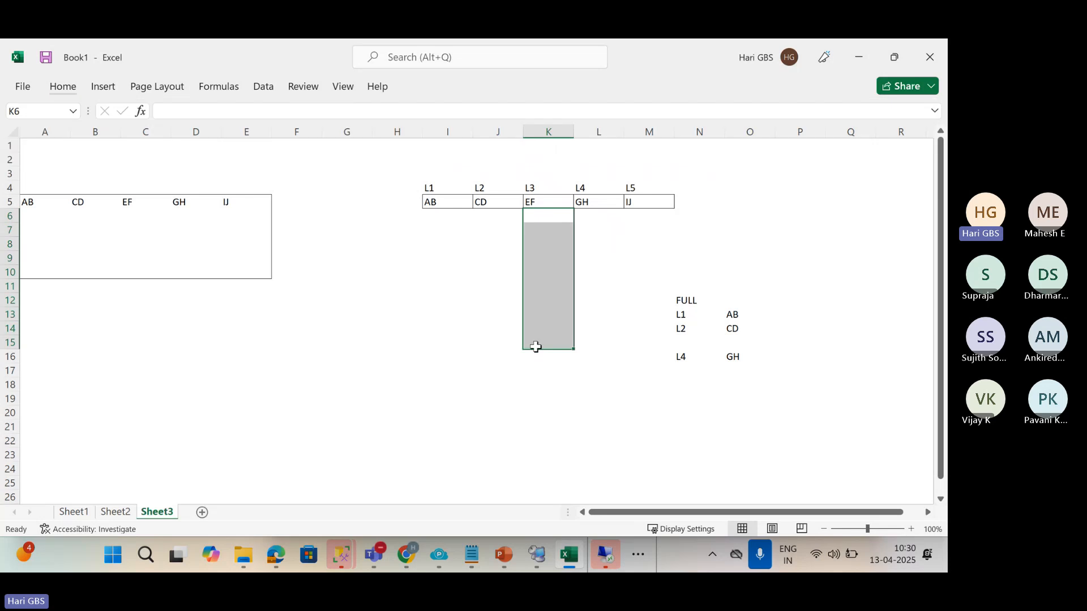
pyautogui.press('Down')
pyautogui.press('Down')
pyautogui.press('Down')
pyautogui.press('Down')
pyautogui.press('Down')
pyautogui.press('Down')
pyautogui.press('Down')
pyautogui.press('Down')
pyautogui.press('Down')
pyautogui.press('Down')
pyautogui.press('Down')
pyautogui.press('Down')
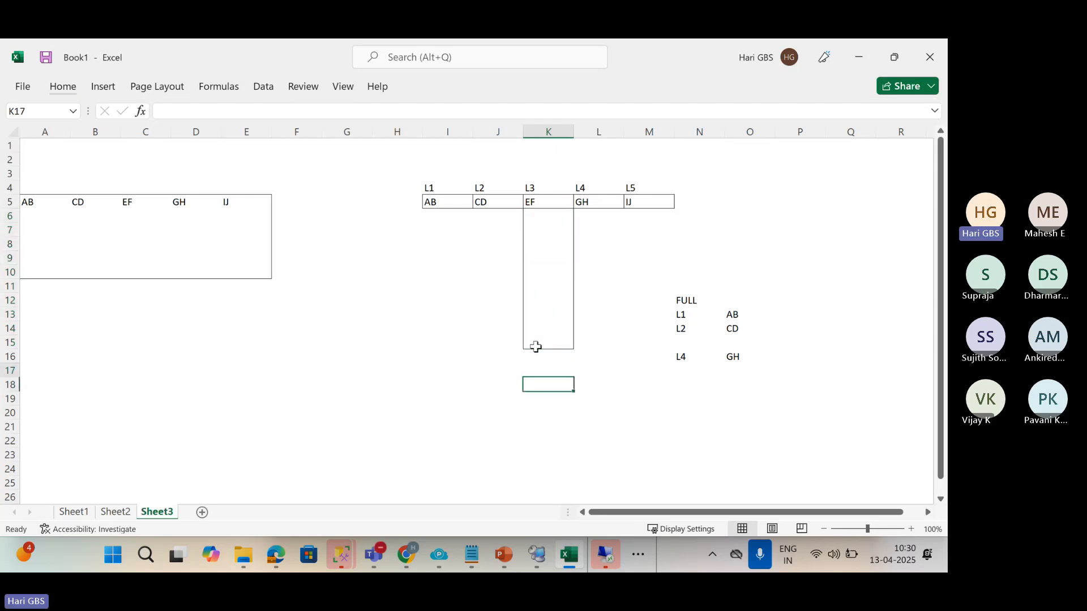
pyautogui.press('Up')
pyautogui.press('Up')
pyautogui.write('PERSONAL LOG BACKUP')
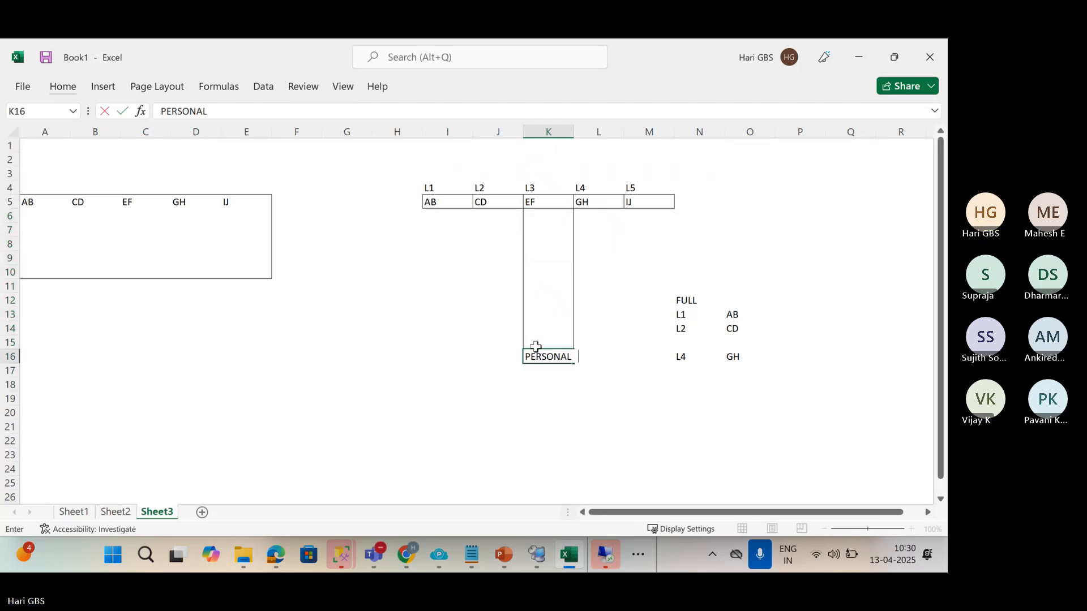
pyautogui.press('Return')
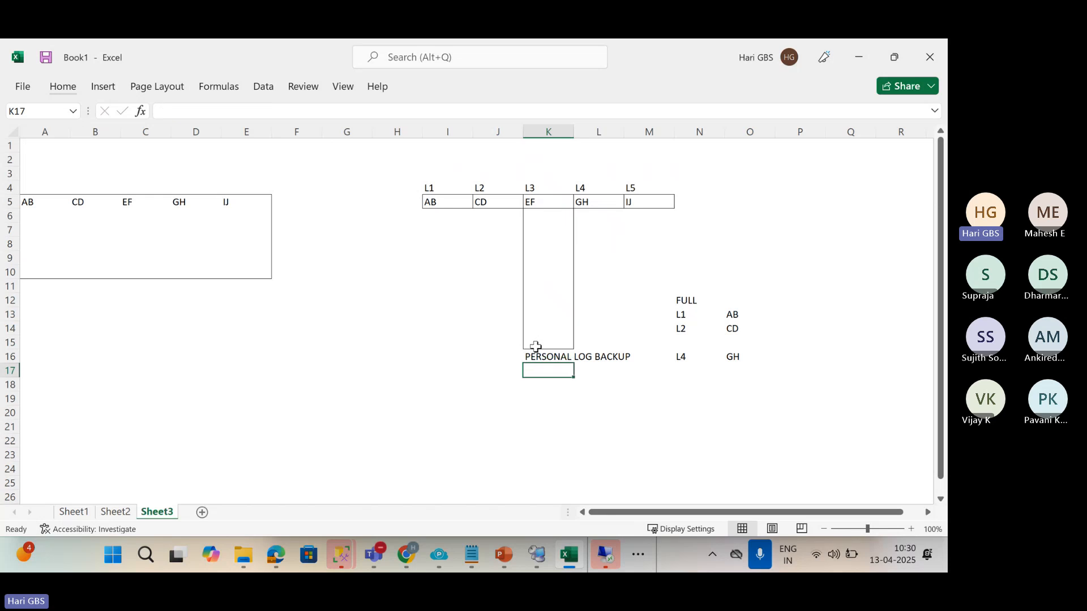
pyautogui.write('EF')
pyautogui.press('Up')
# Empty the L3 cell K5 and delete the temporary PERSONAL LOG BACKUP and EF labels.
pyautogui.hotkey('ctrl', 'Up')
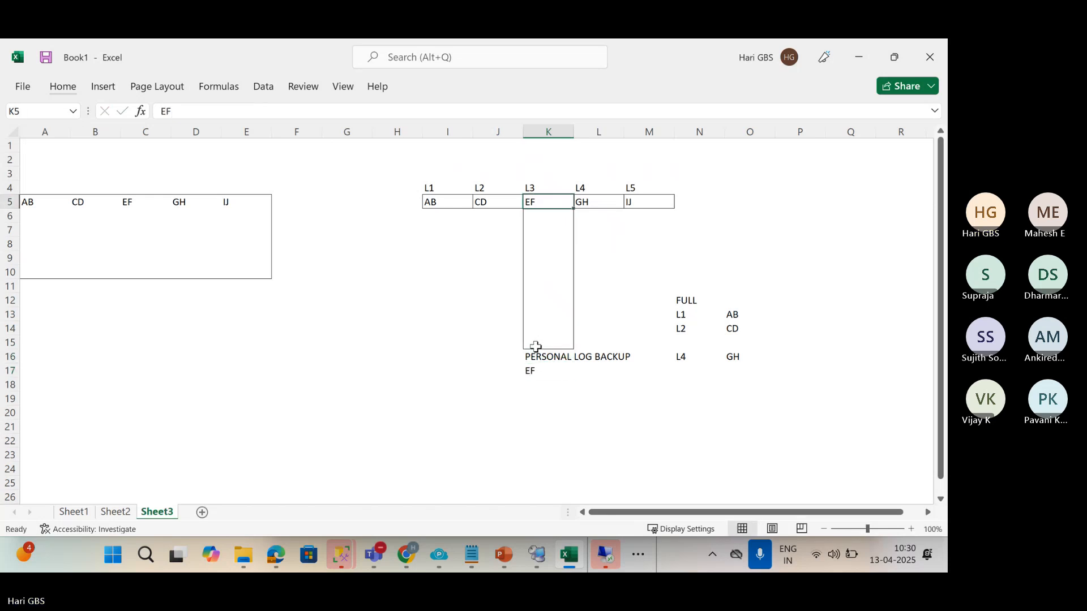
pyautogui.press('Delete')
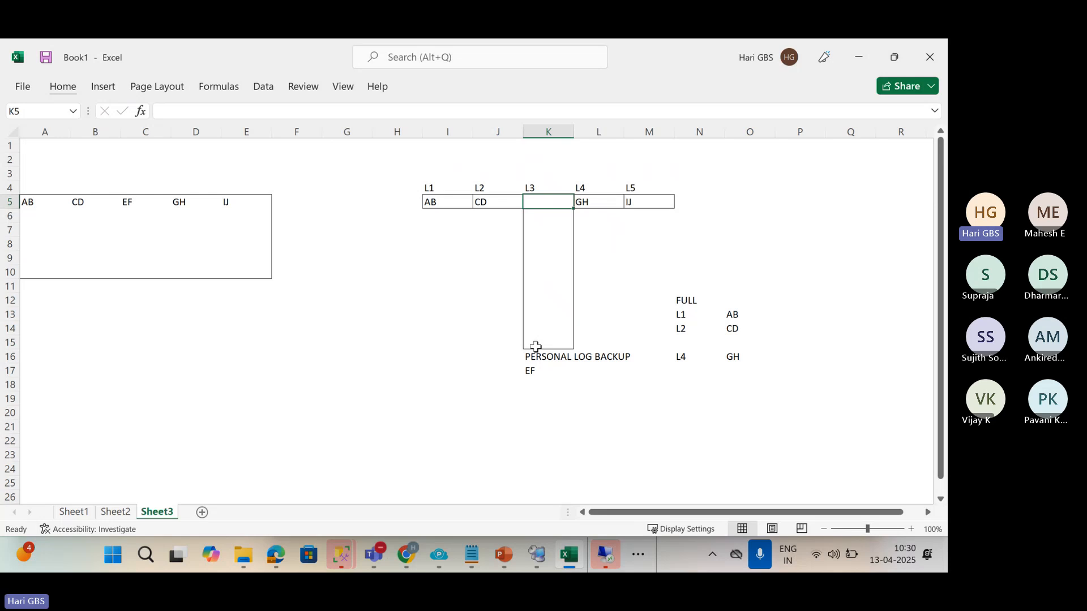
pyautogui.press('Right')
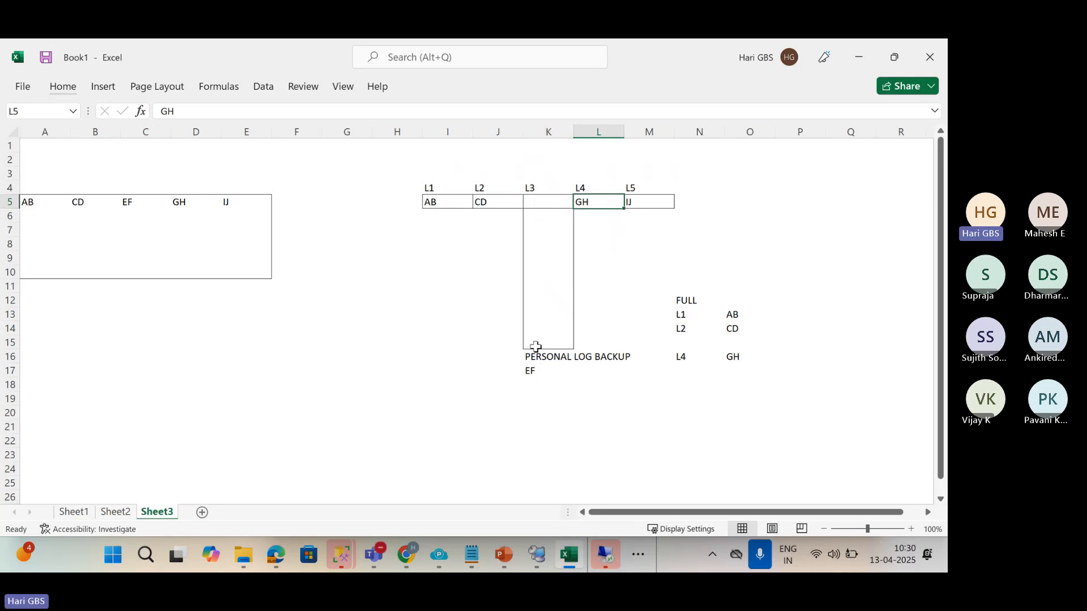
pyautogui.moveTo(537, 352); pyautogui.dragTo(548, 382)
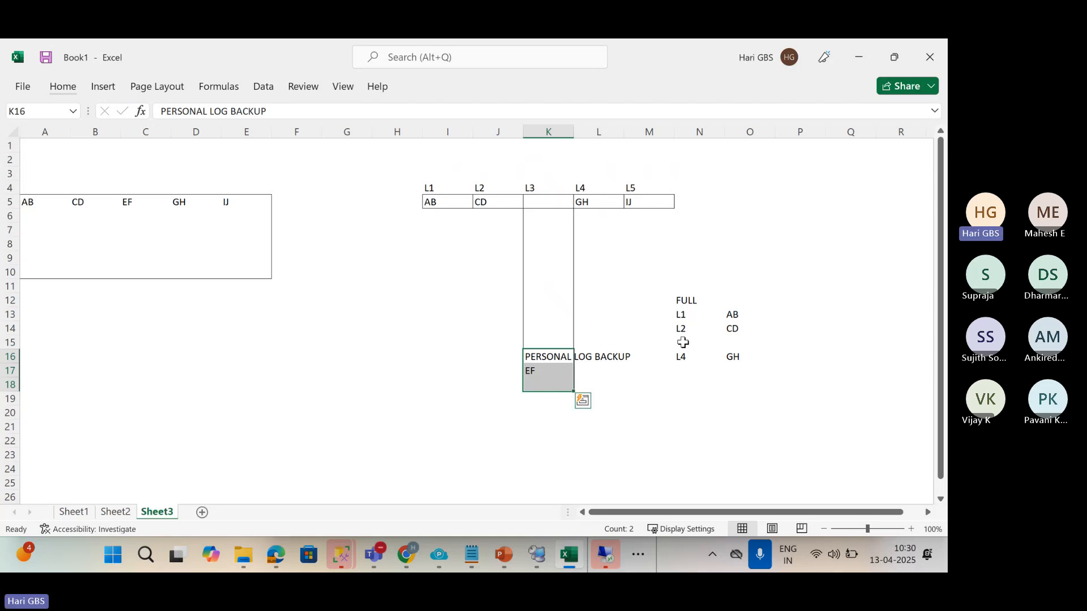
pyautogui.click(709, 343)
pyautogui.moveTo(708, 343); pyautogui.dragTo(729, 343)
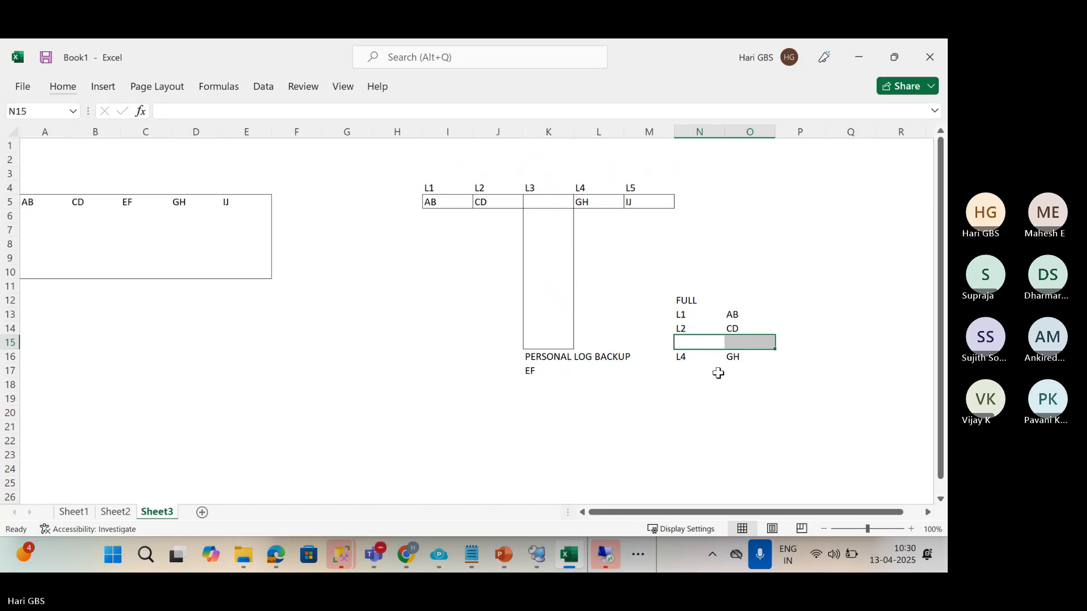
pyautogui.moveTo(526, 354); pyautogui.dragTo(583, 381)
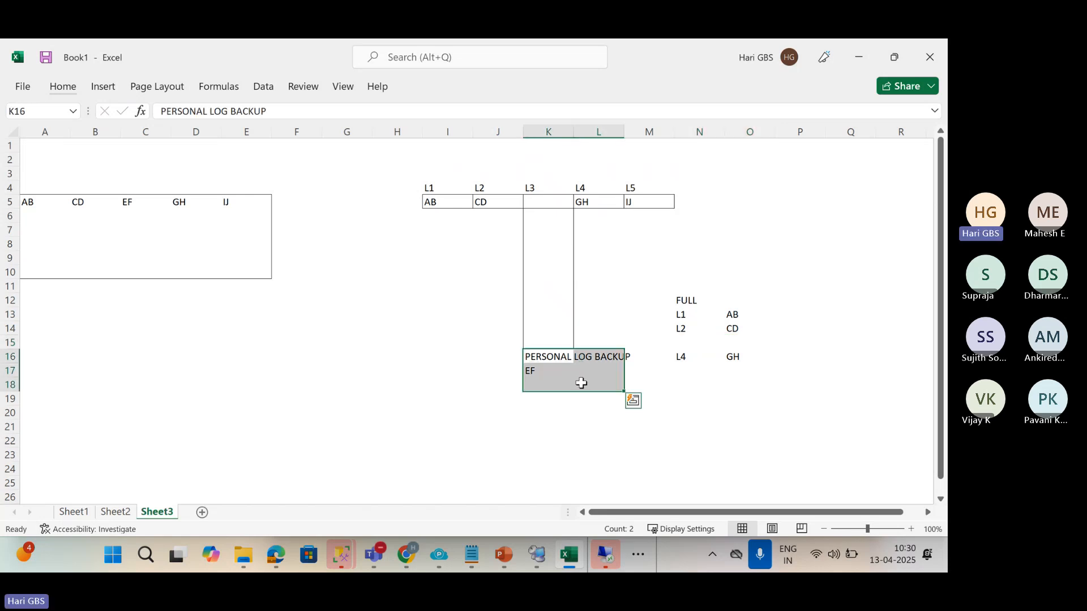
pyautogui.press('Delete')
pyautogui.click(567, 444)
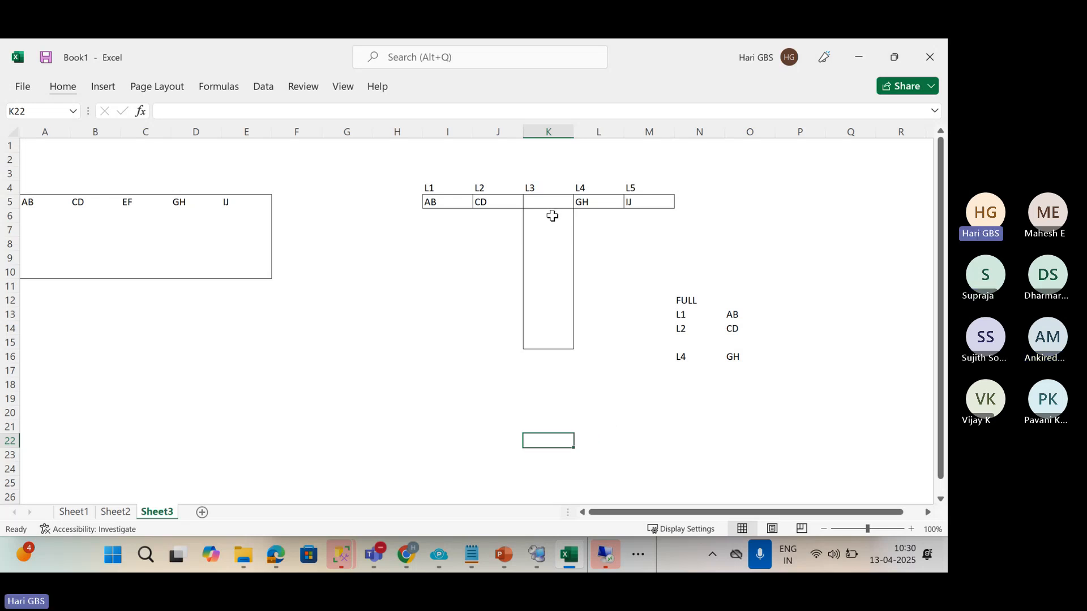
# Review the boxed cells under L3 and return to SQL Server Management Studio.
pyautogui.moveTo(550, 216); pyautogui.dragTo(555, 344)
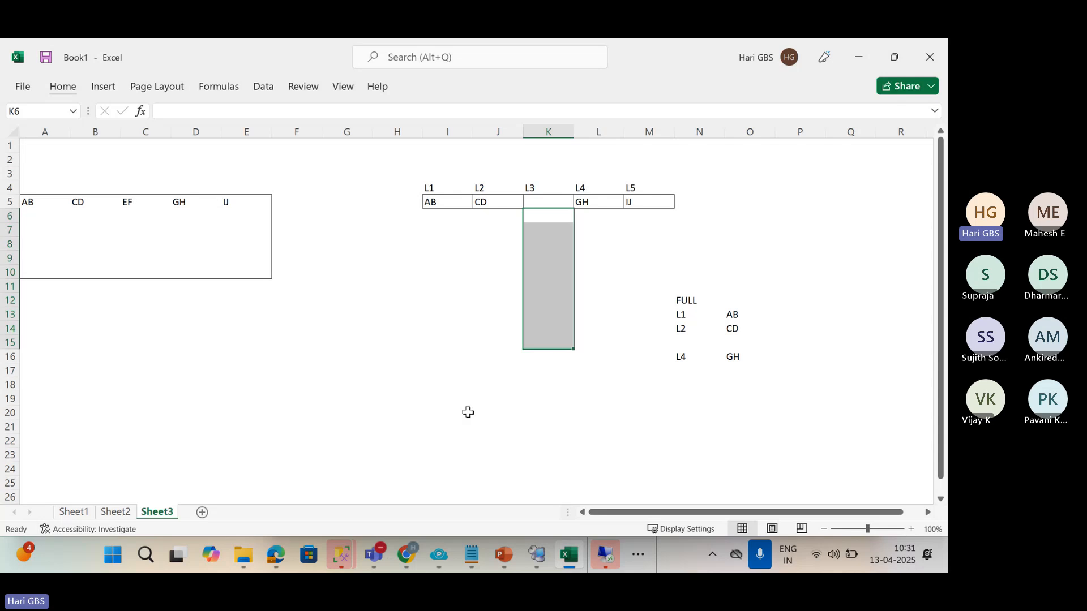
pyautogui.click(430, 402)
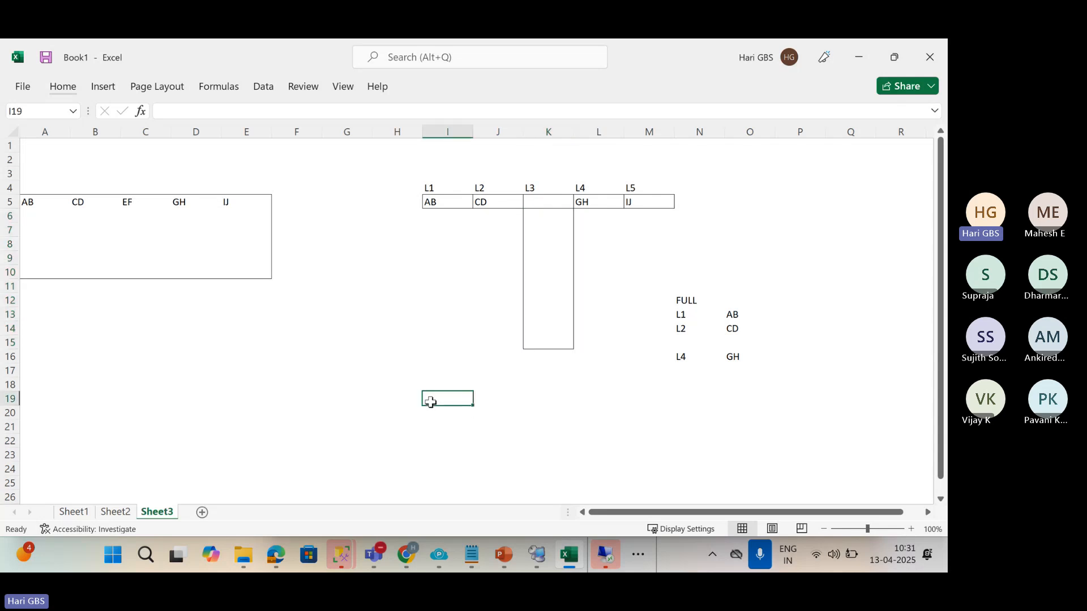
pyautogui.hotkey('alt', 'Tab')
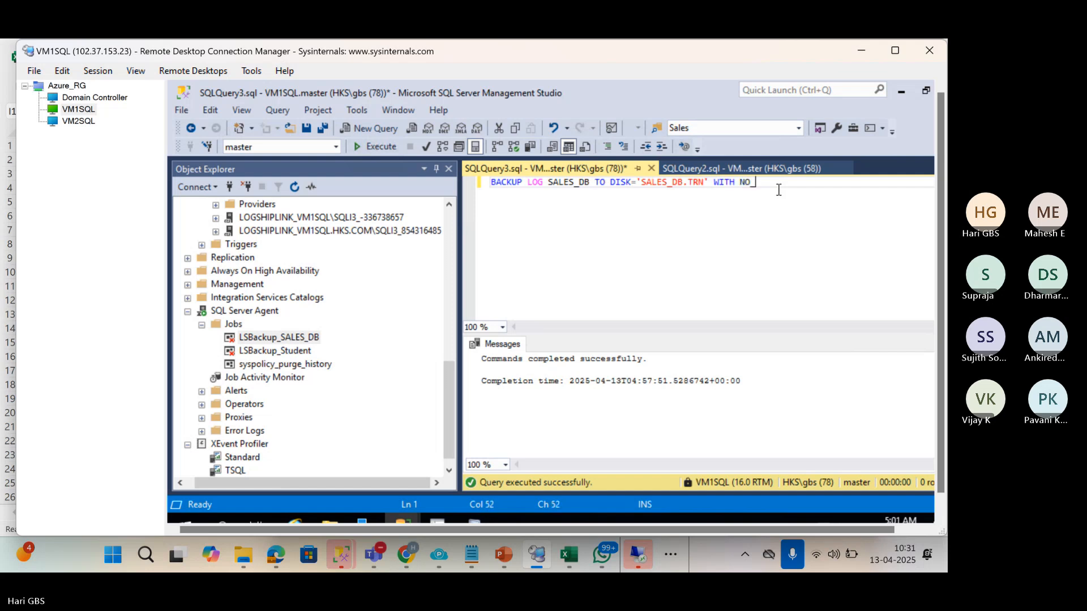
# Change the SALES_DB log backup to WITH COPY_ONLY and go back to Excel.
pyautogui.write('RUNCATE')
pyautogui.press('BackSpace')
pyautogui.press('BackSpace')
pyautogui.press('BackSpace')
pyautogui.press('BackSpace')
pyautogui.press('BackSpace')
pyautogui.press('BackSpace')
pyautogui.press('BackSpace')
pyautogui.press('BackSpace')
pyautogui.press('BackSpace')
pyautogui.press('BackSpace')
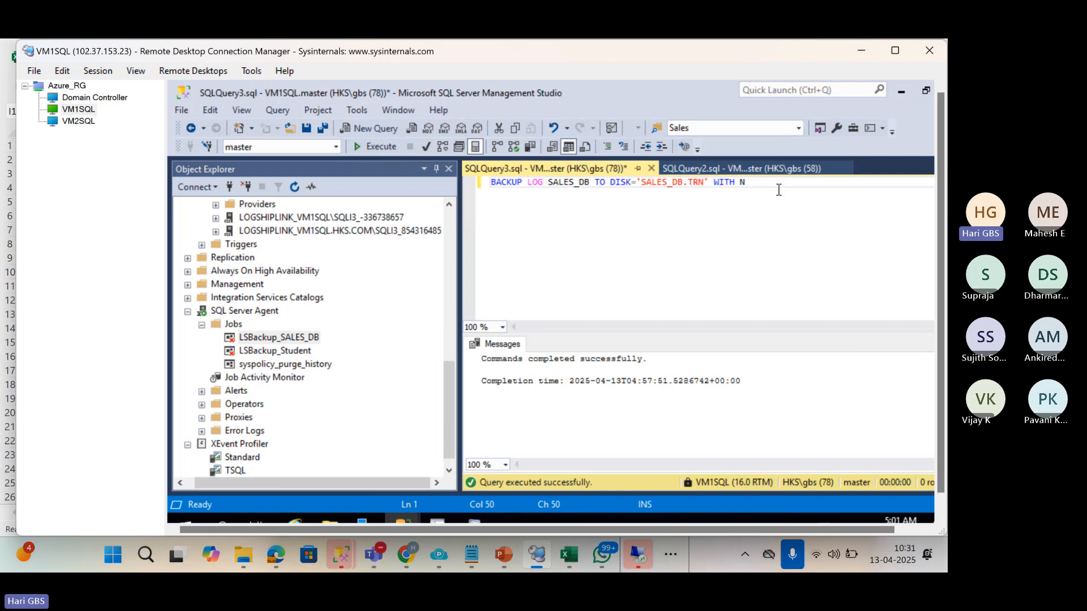
pyautogui.write('COPY_ONLY;')
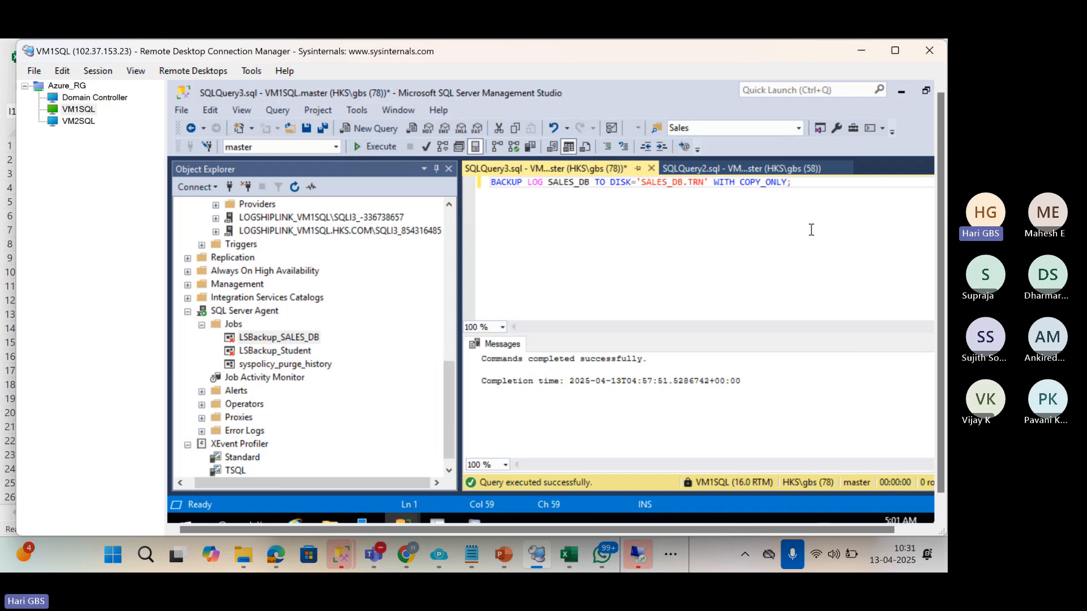
pyautogui.scroll(2, 812, 229)
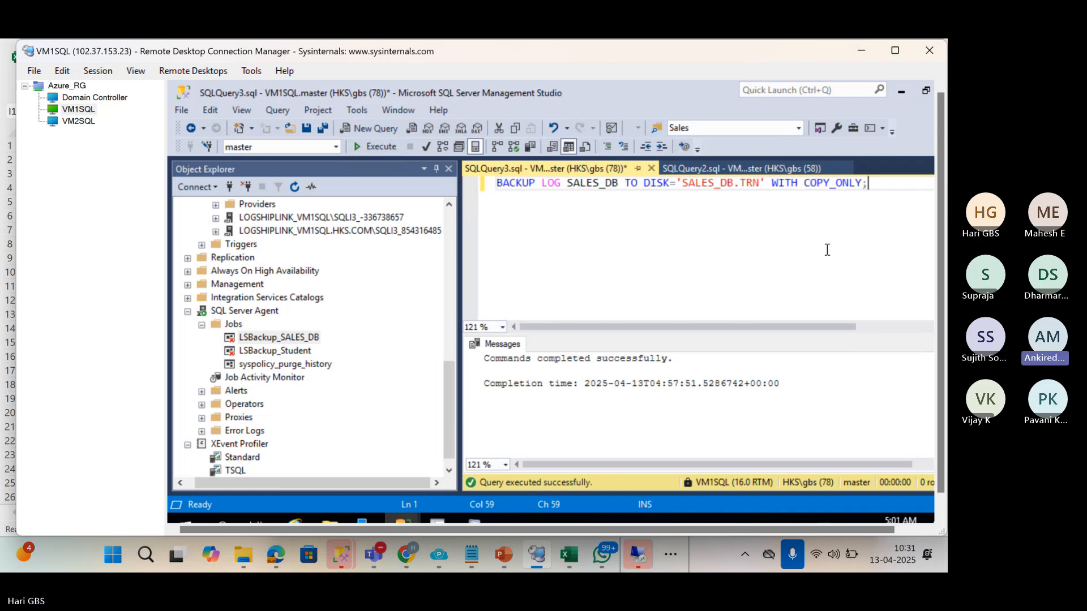
pyautogui.moveTo(868, 183); pyautogui.dragTo(492, 180)
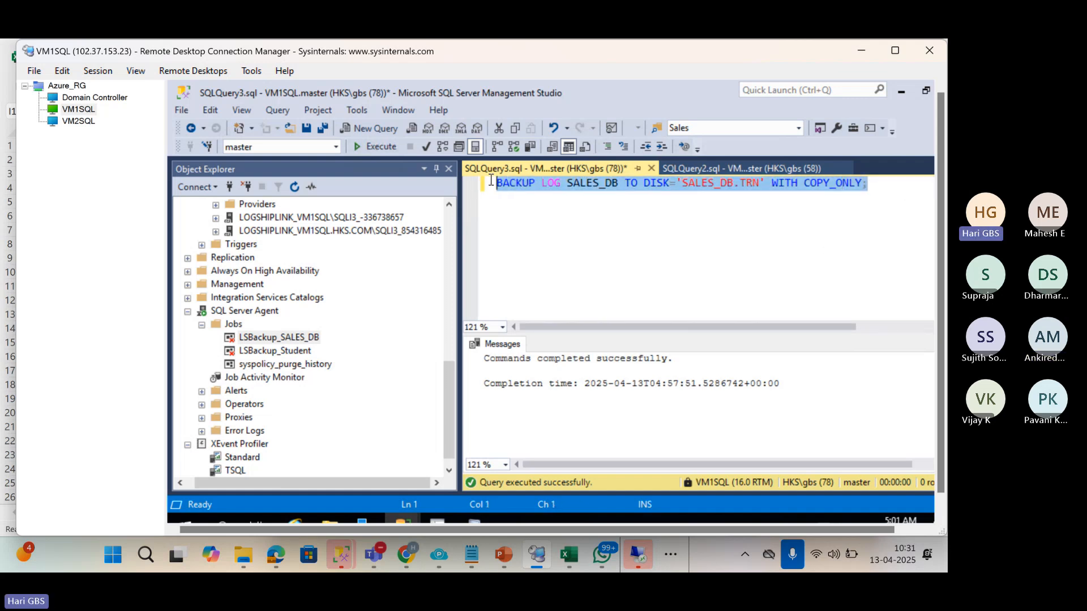
pyautogui.hotkey('alt', 'Tab')
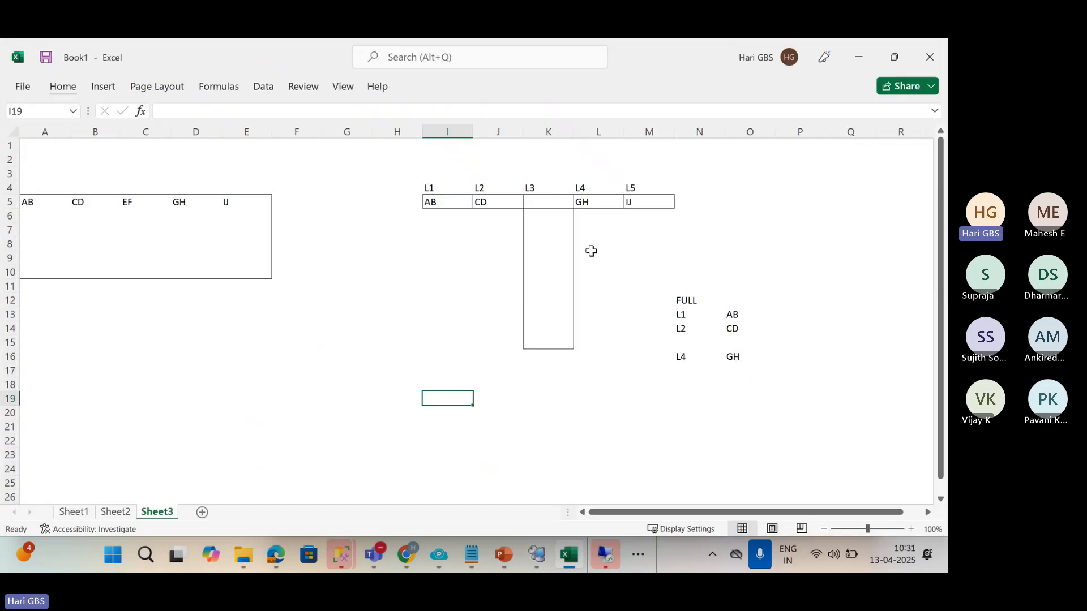
pyautogui.hotkey('alt', 'Tab')
pyautogui.click(663, 230)
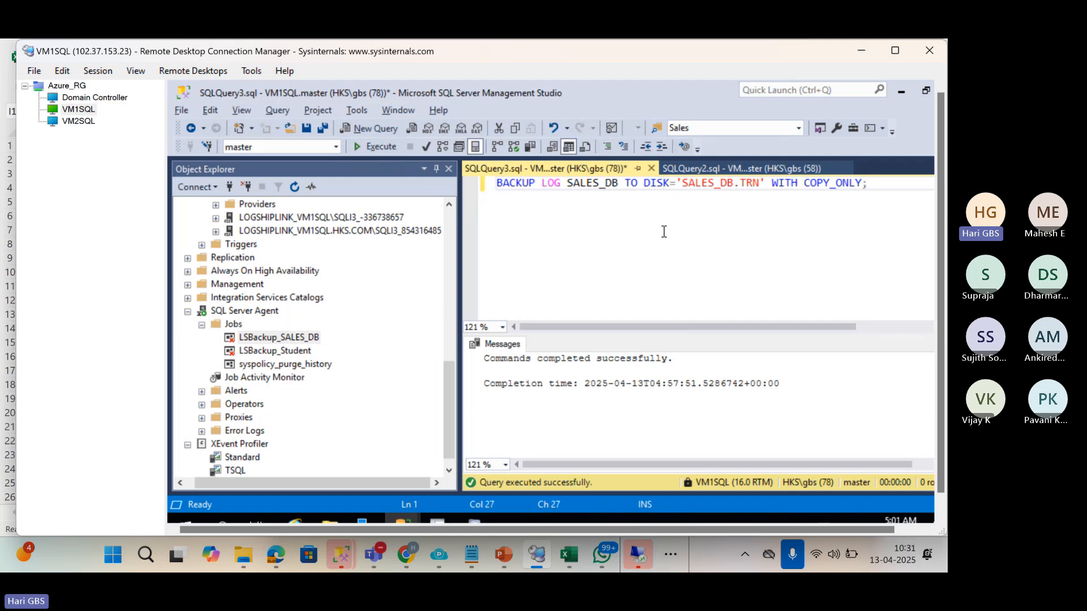
pyautogui.moveTo(899, 181); pyautogui.dragTo(440, 187)
pyautogui.click(642, 229)
pyautogui.hotkey('alt', 'Tab')
pyautogui.moveTo(511, 569)
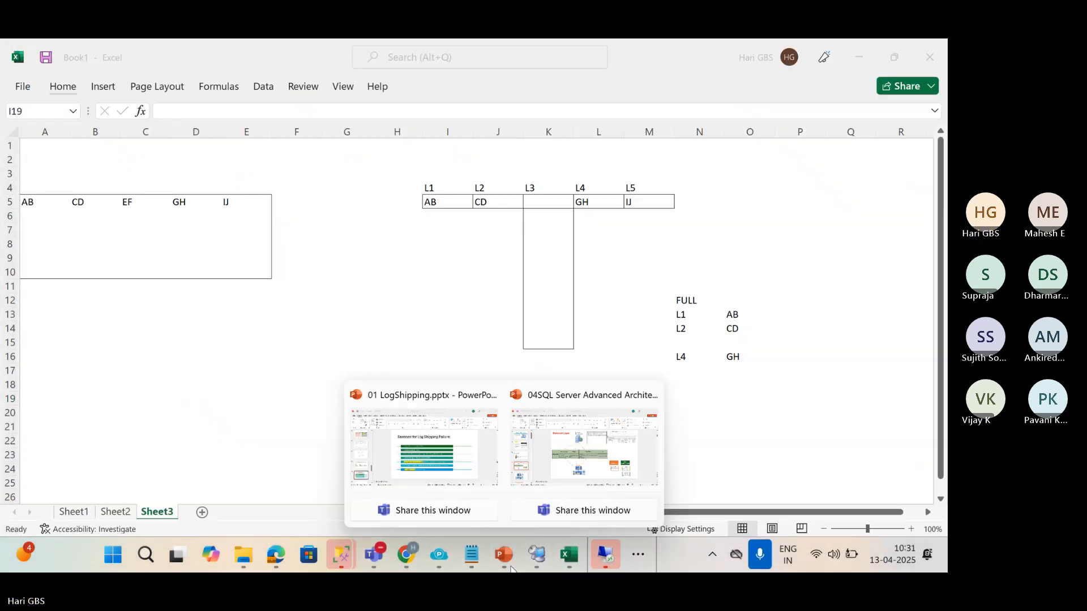
# Review slide 34's WITH RECOVERY and corrupted TUF file reasons, then open slide 35.
pyautogui.click(422, 395)
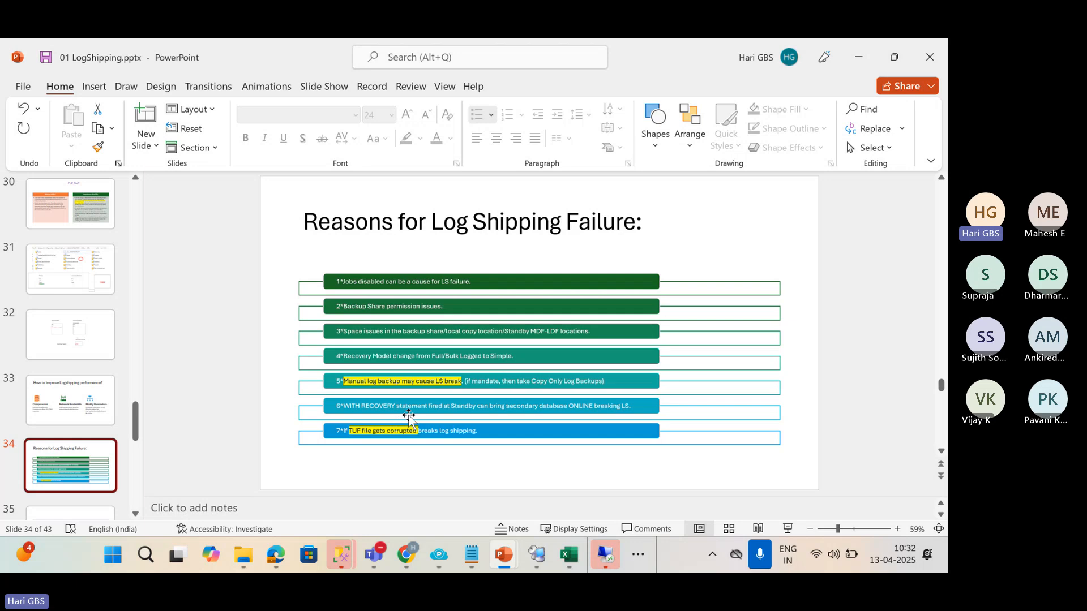
pyautogui.click(384, 407)
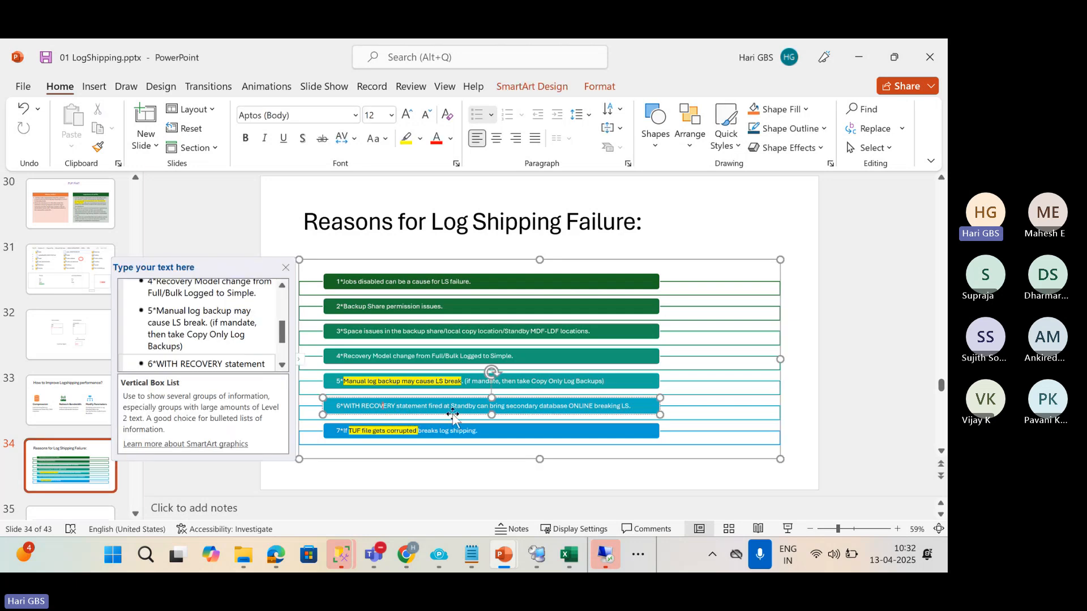
pyautogui.click(389, 431)
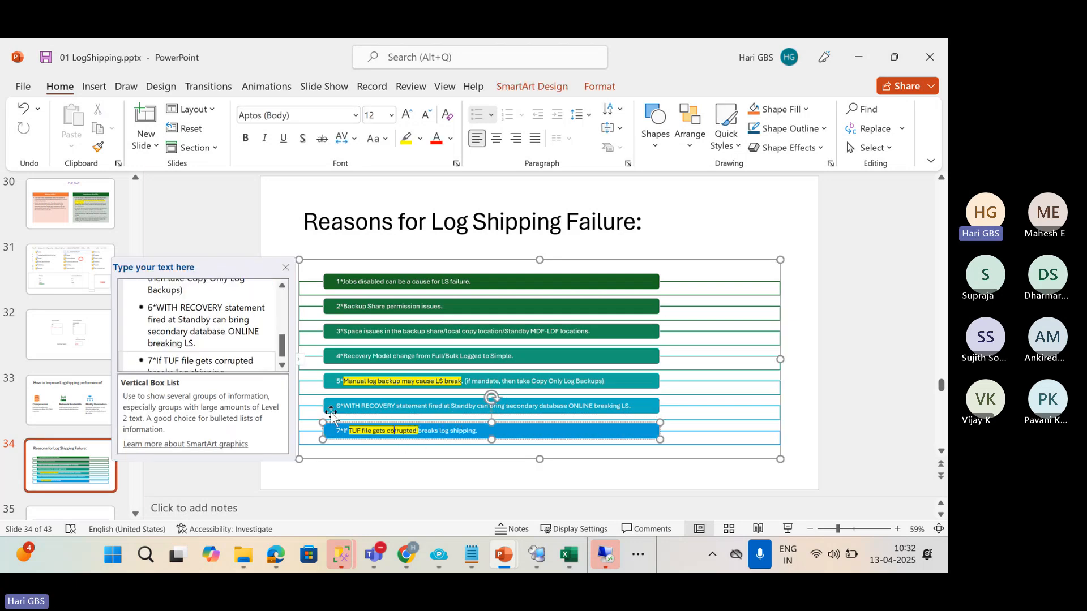
pyautogui.click(68, 484)
pyautogui.scroll(-2, 66, 447)
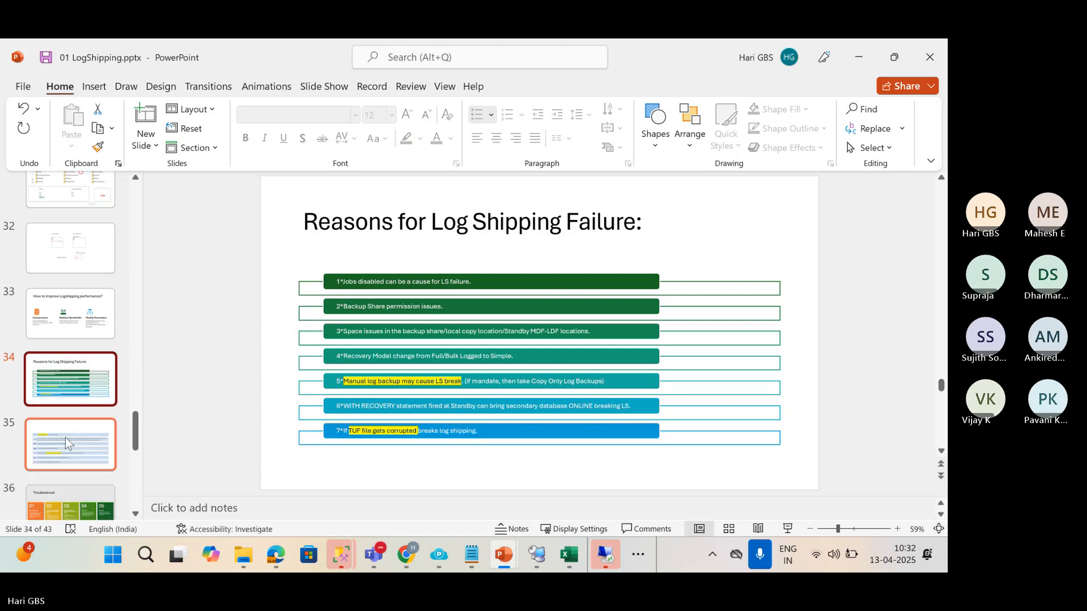
pyautogui.click(65, 437)
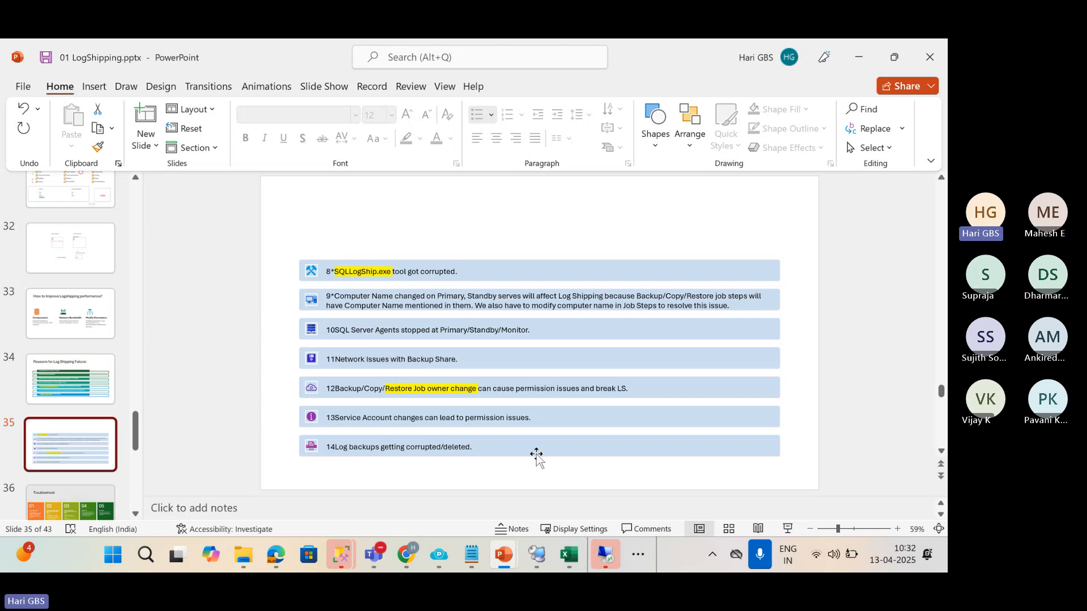
pyautogui.click(536, 555)
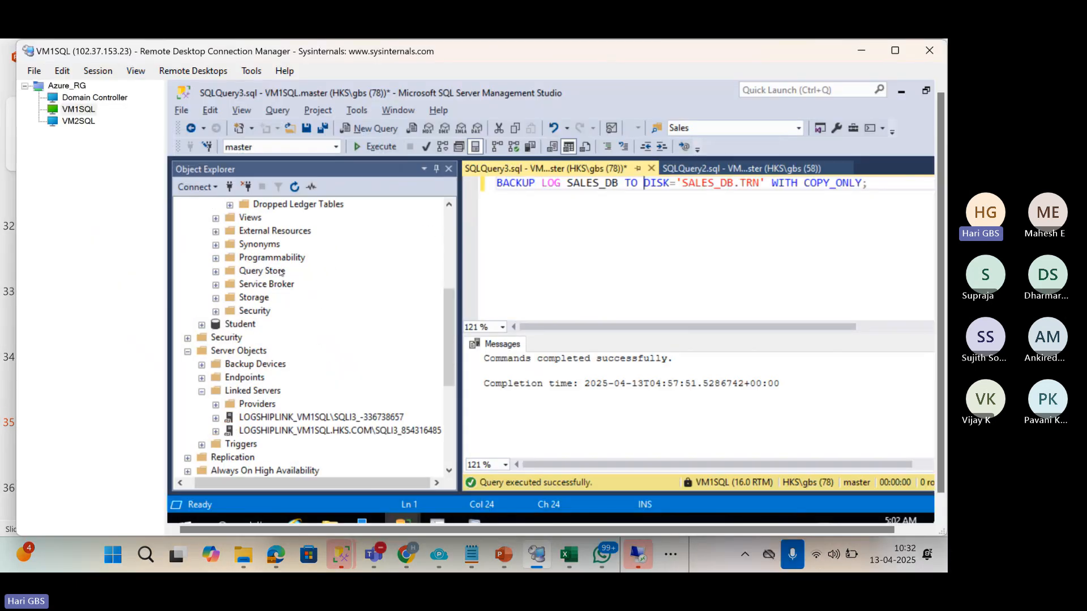
pyautogui.scroll(5, 281, 273)
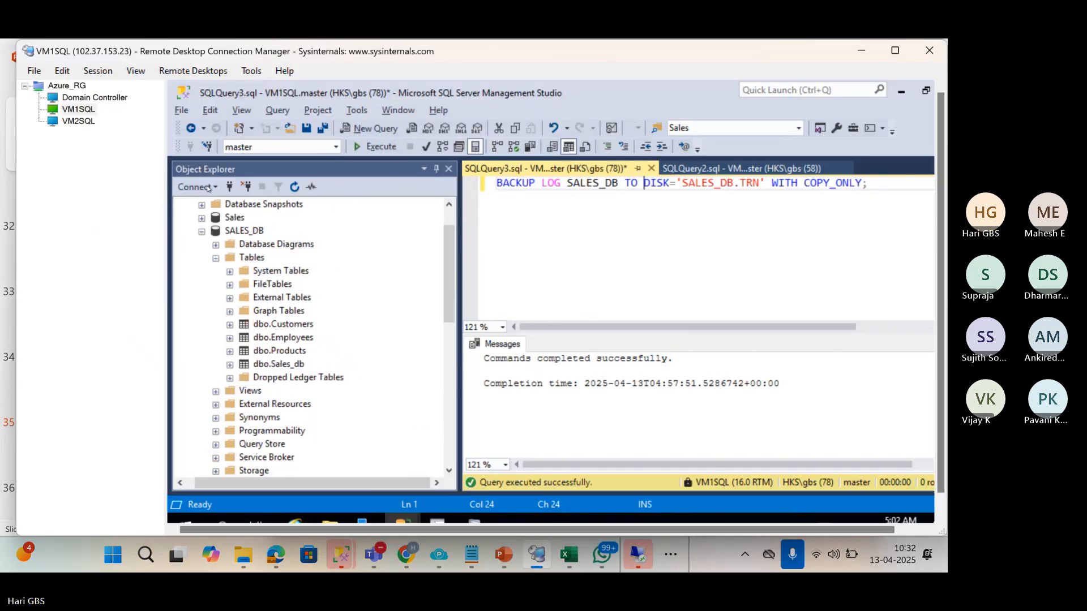
pyautogui.click(82, 122)
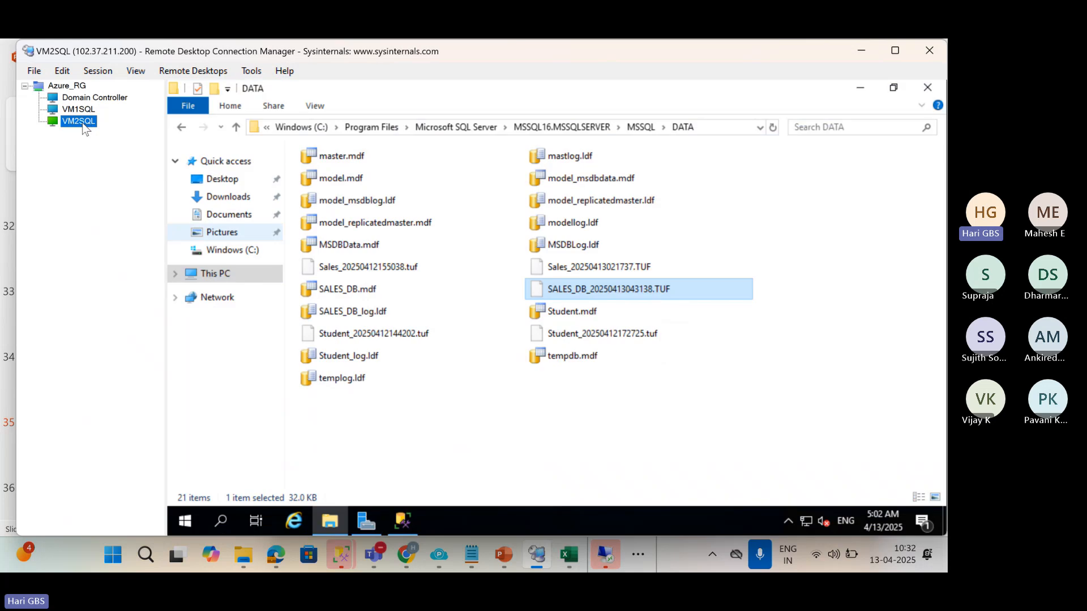
pyautogui.click(82, 111)
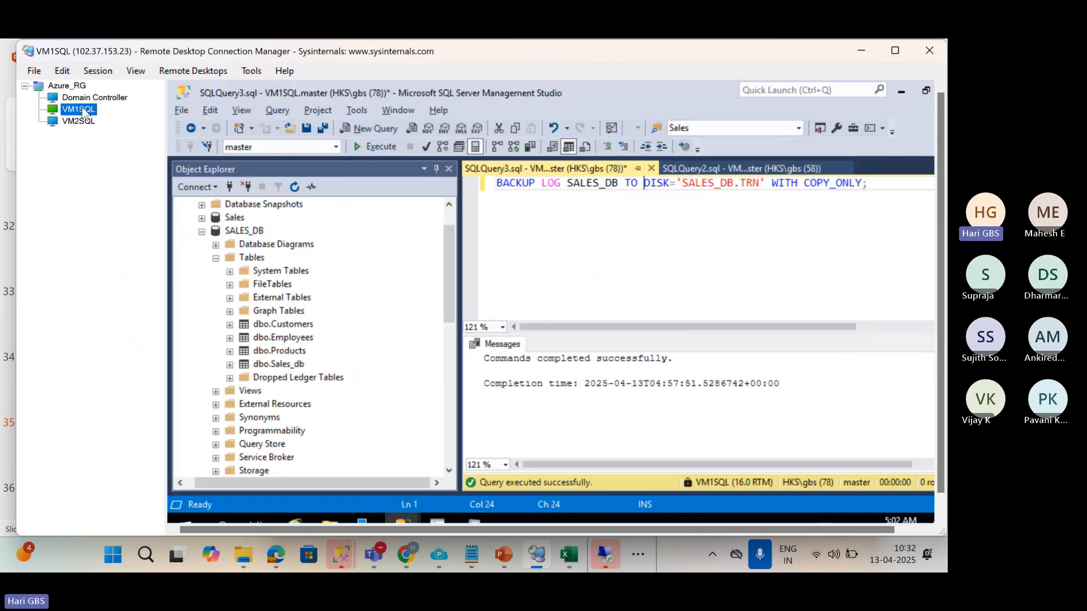
pyautogui.click(448, 219)
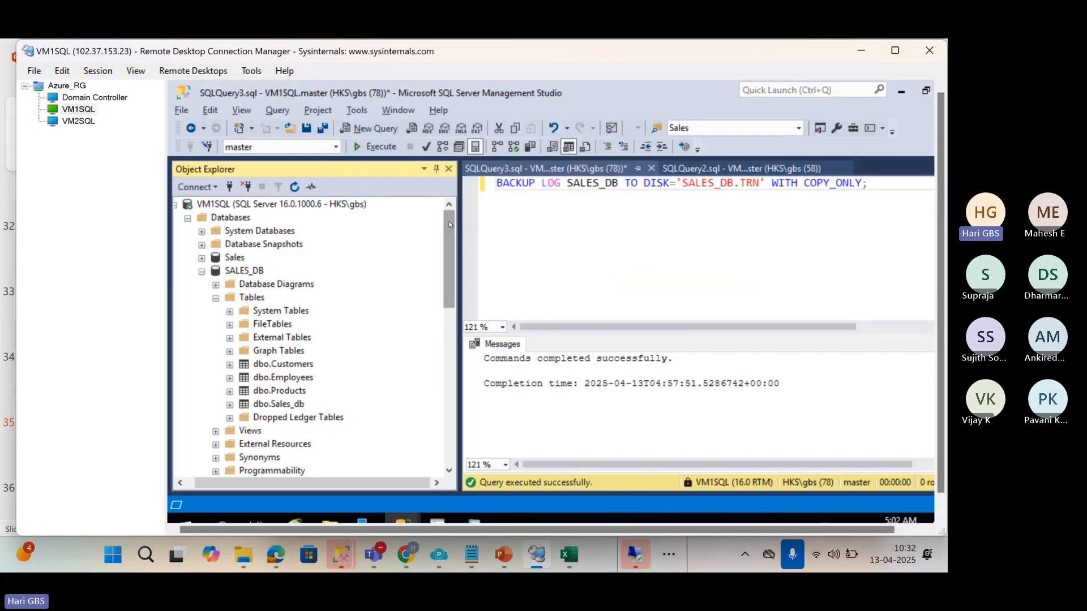
pyautogui.click(191, 486)
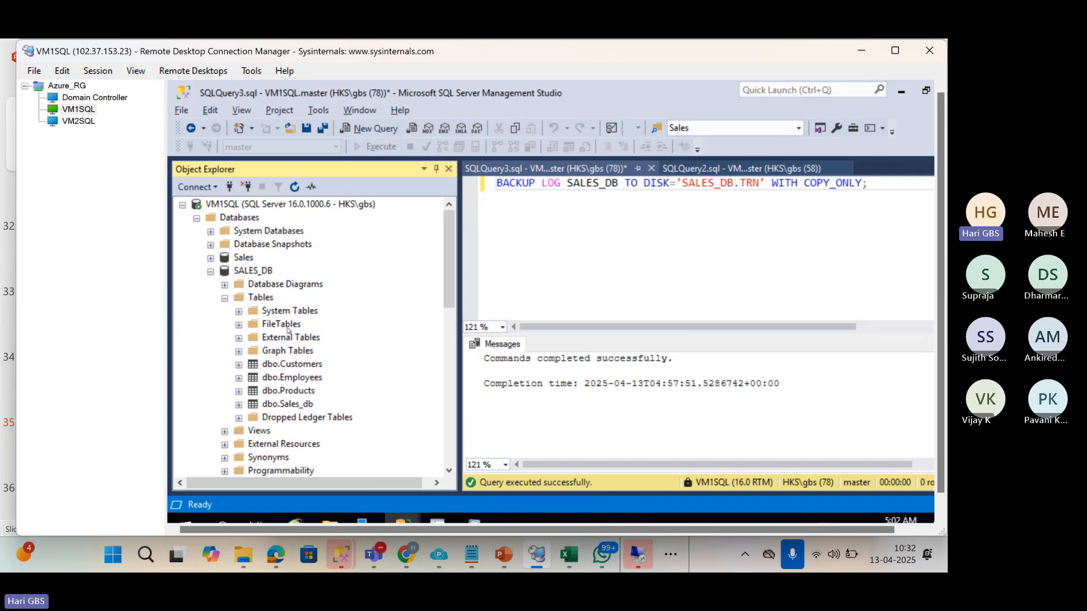
pyautogui.click(183, 206)
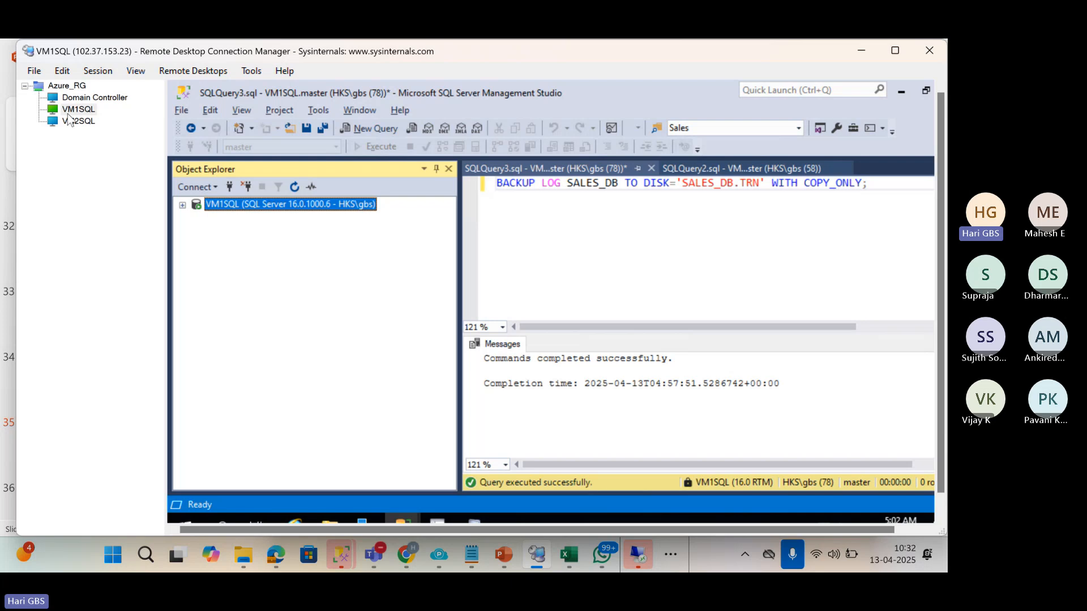
pyautogui.click(77, 121)
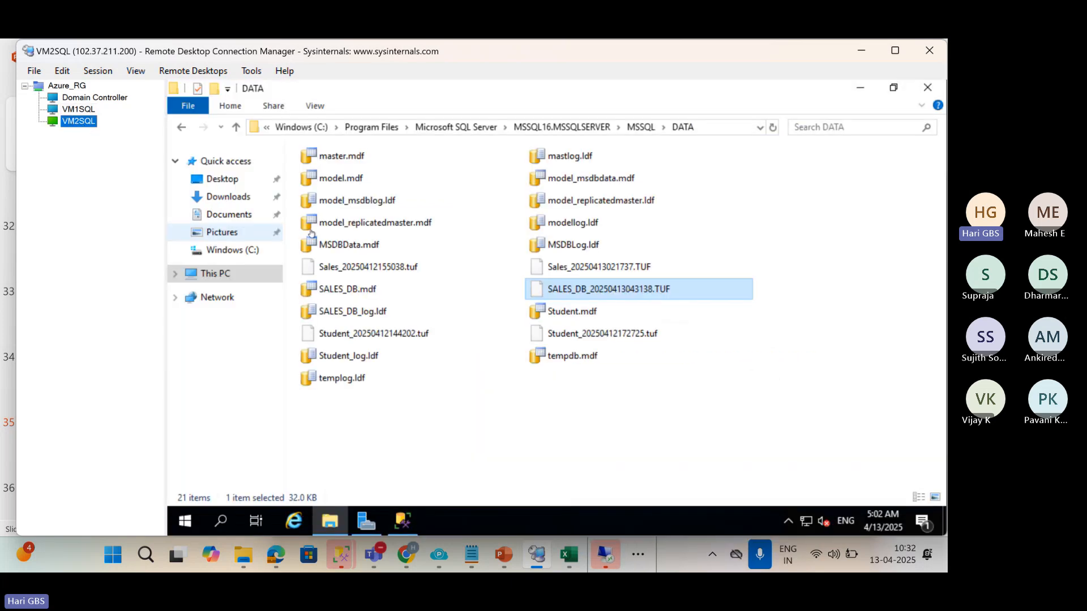
pyautogui.click(243, 282)
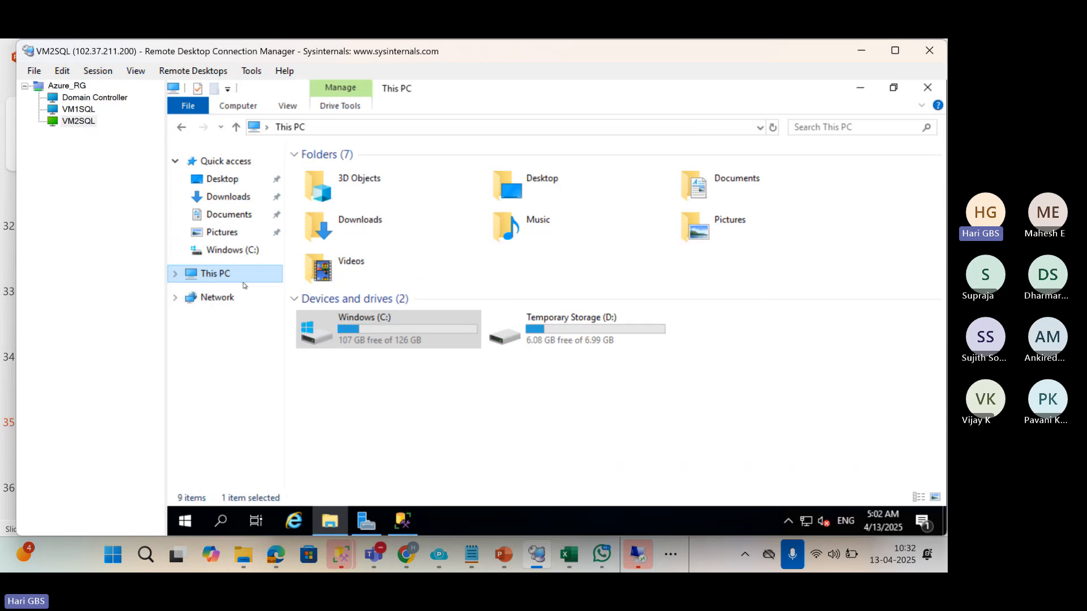
pyautogui.click(363, 328)
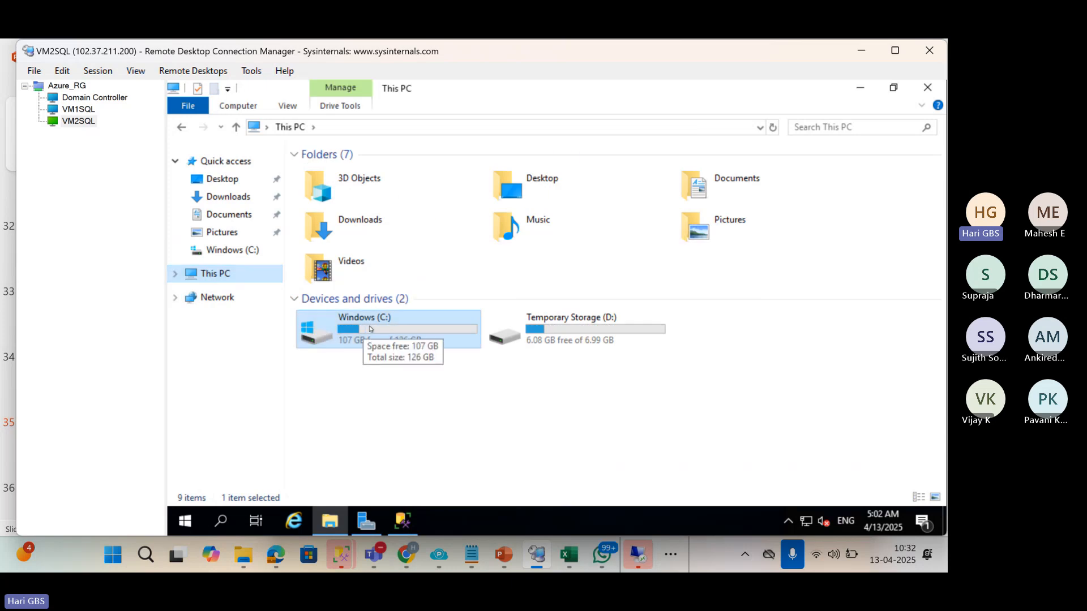
pyautogui.click(509, 558)
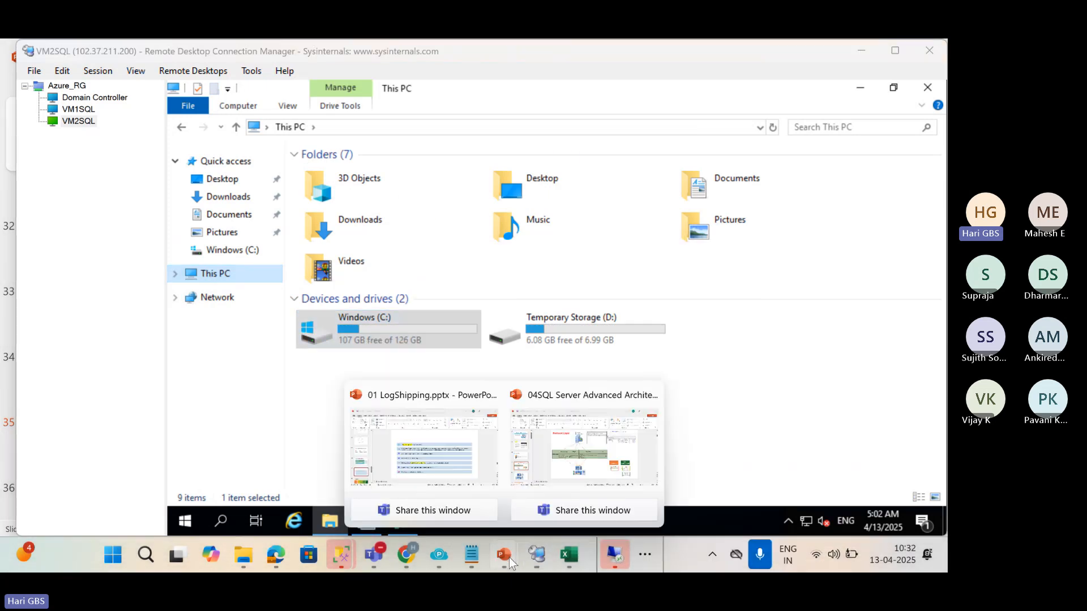
pyautogui.click(389, 440)
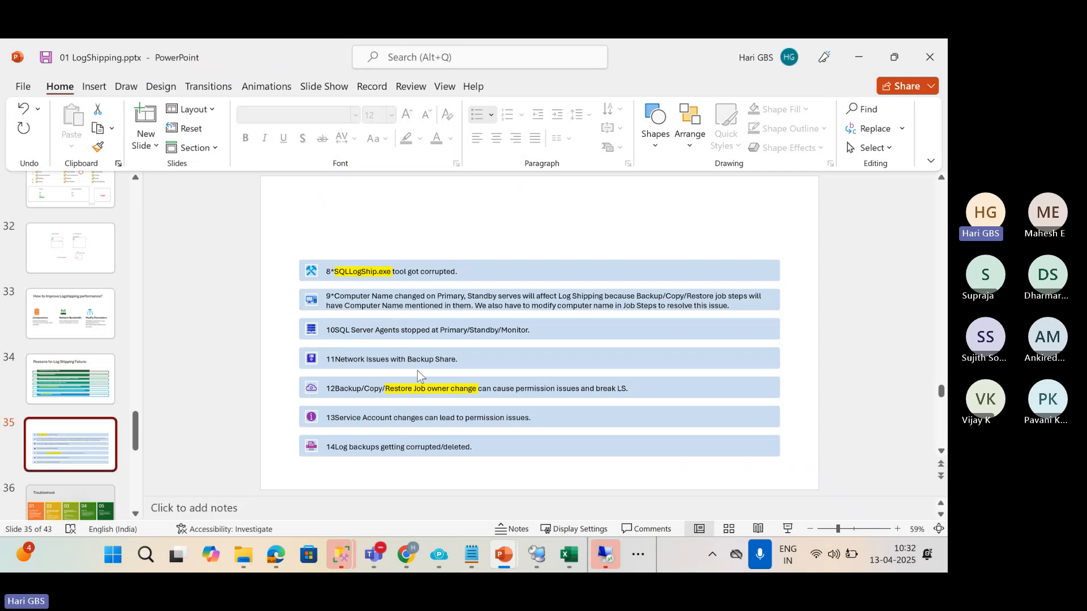
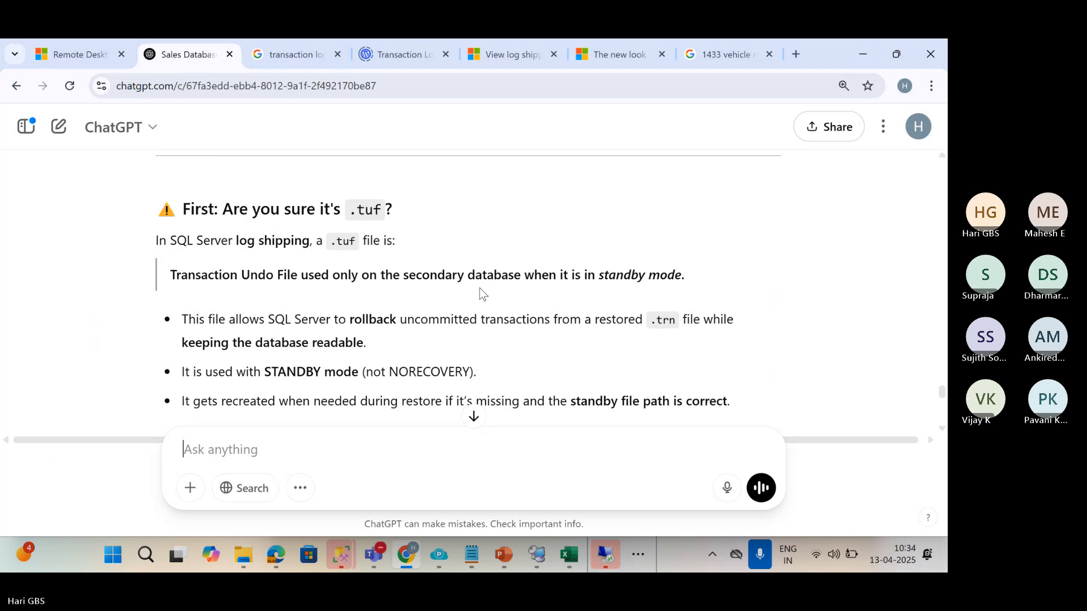
# Read through the ChatGPT .tuf answer, highlighting the line about SQL Server regenerating the file.
pyautogui.scroll(-3, 308, 317)
pyautogui.scroll(-3, 328, 376)
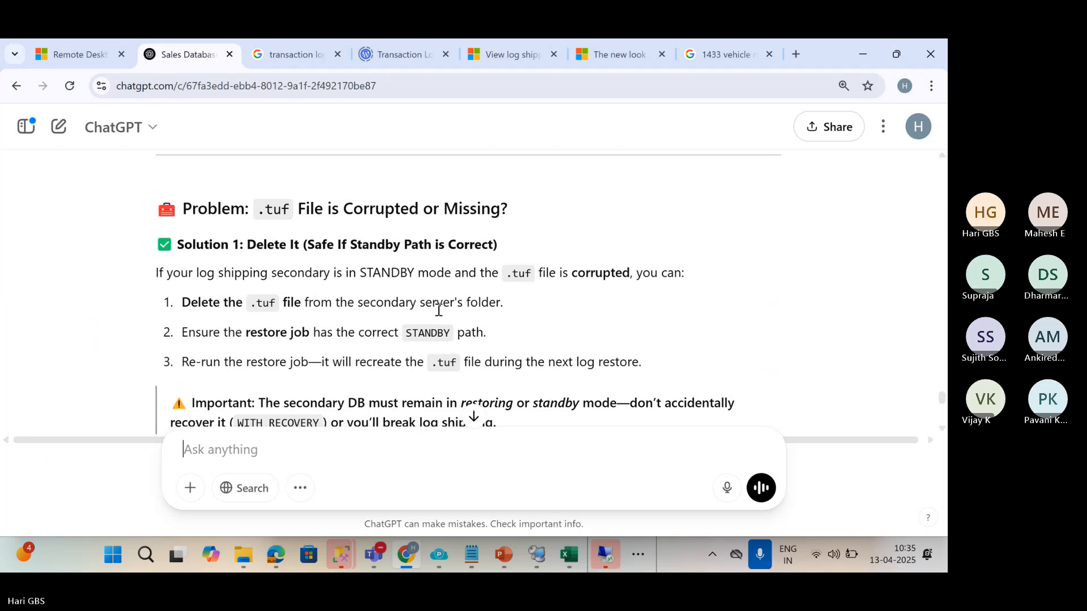
pyautogui.scroll(-1, 308, 311)
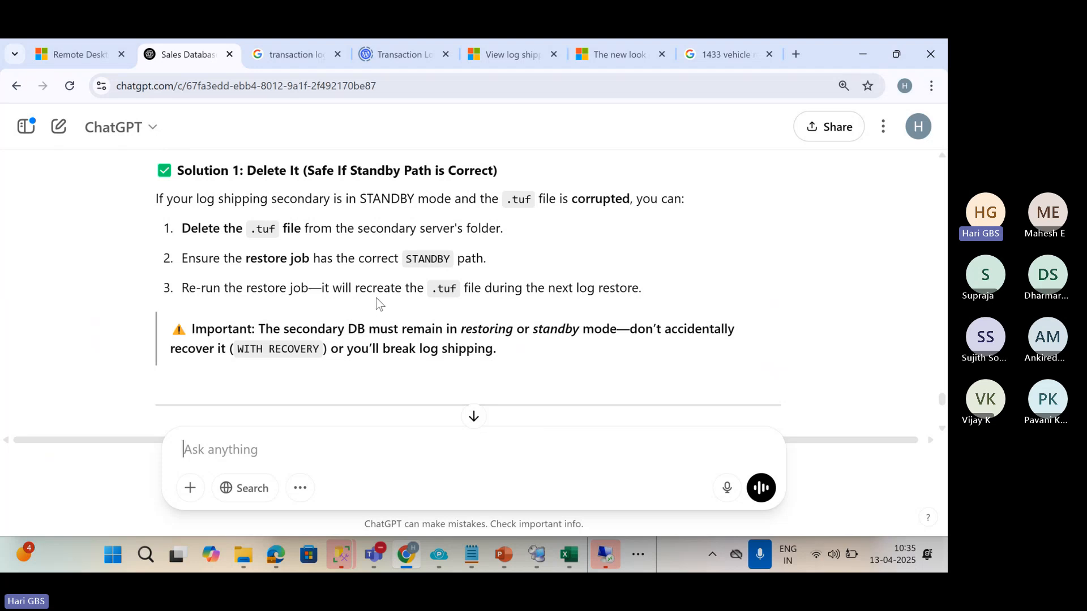
pyautogui.scroll(-4, 378, 304)
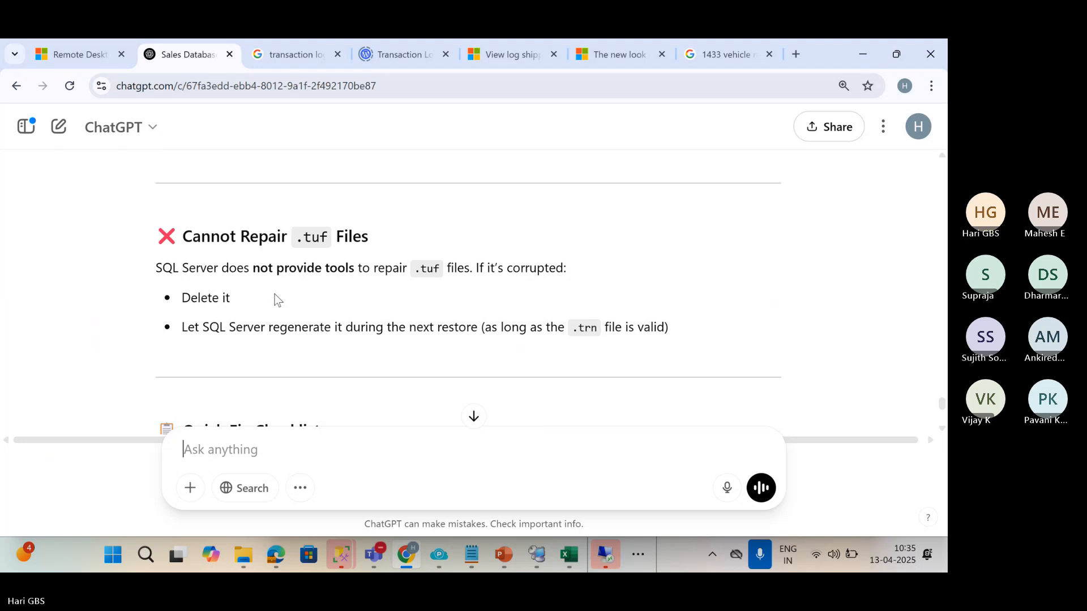
pyautogui.moveTo(229, 298); pyautogui.dragTo(478, 332)
pyautogui.scroll(-2, 524, 305)
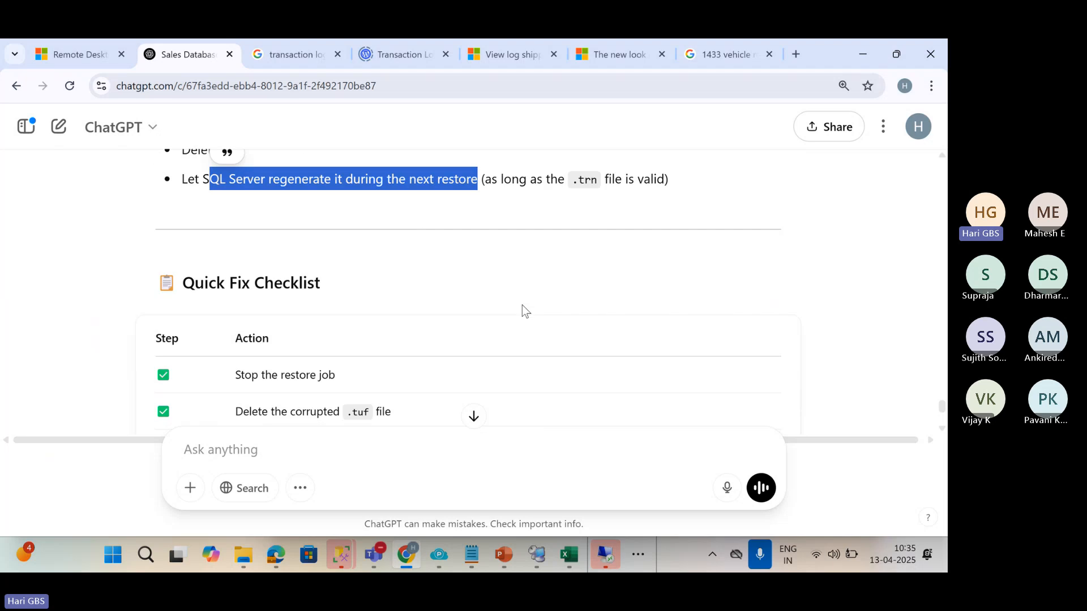
pyautogui.scroll(2, 512, 301)
pyautogui.hotkey('alt', 'Tab')
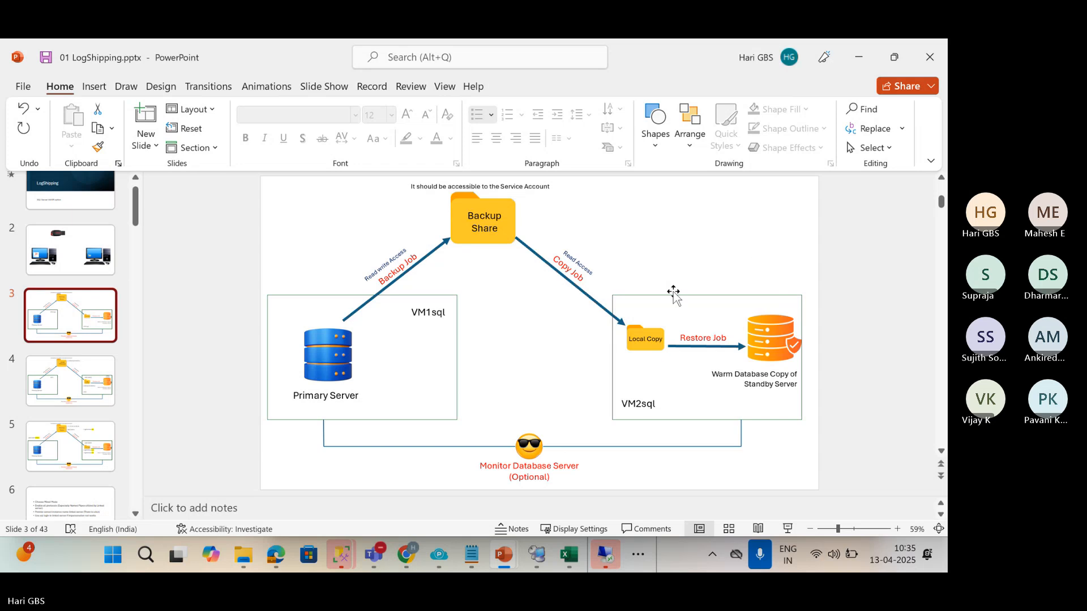
pyautogui.hotkey('alt', 'Tab')
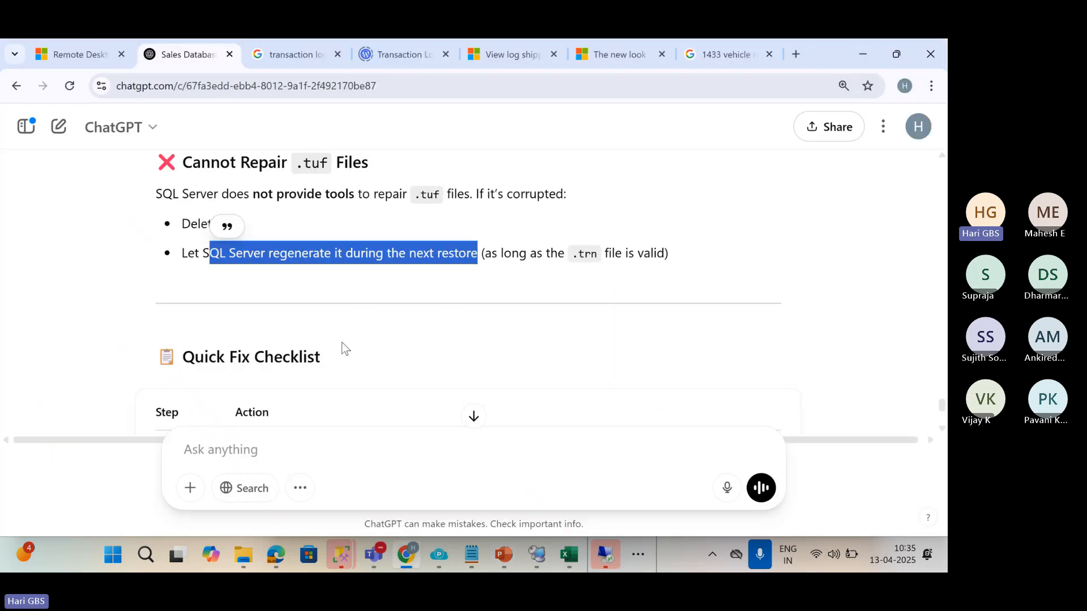
# Snip the 'Cannot Repair .tuf Files' section of the answer.
pyautogui.scroll(5, 343, 346)
pyautogui.scroll(-5, 344, 343)
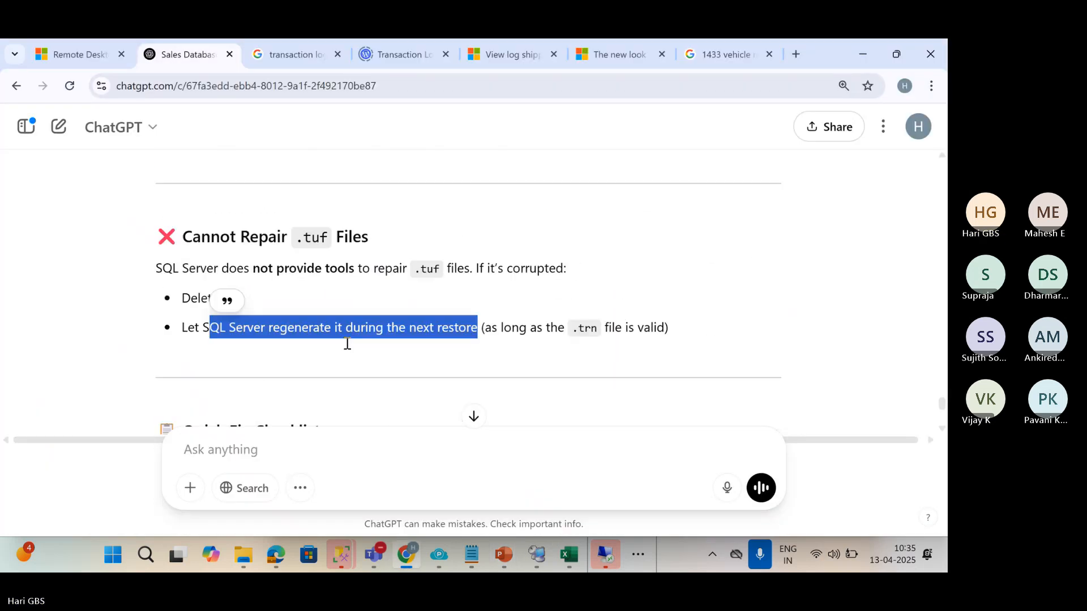
pyautogui.scroll(-1, 344, 342)
pyautogui.click(688, 230)
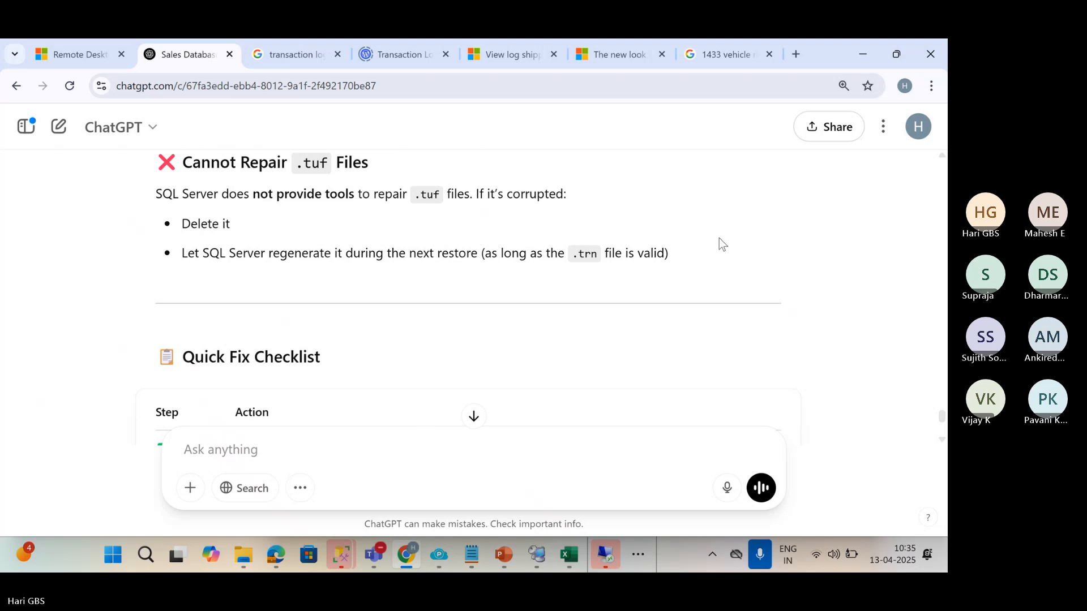
pyautogui.scroll(1, 719, 238)
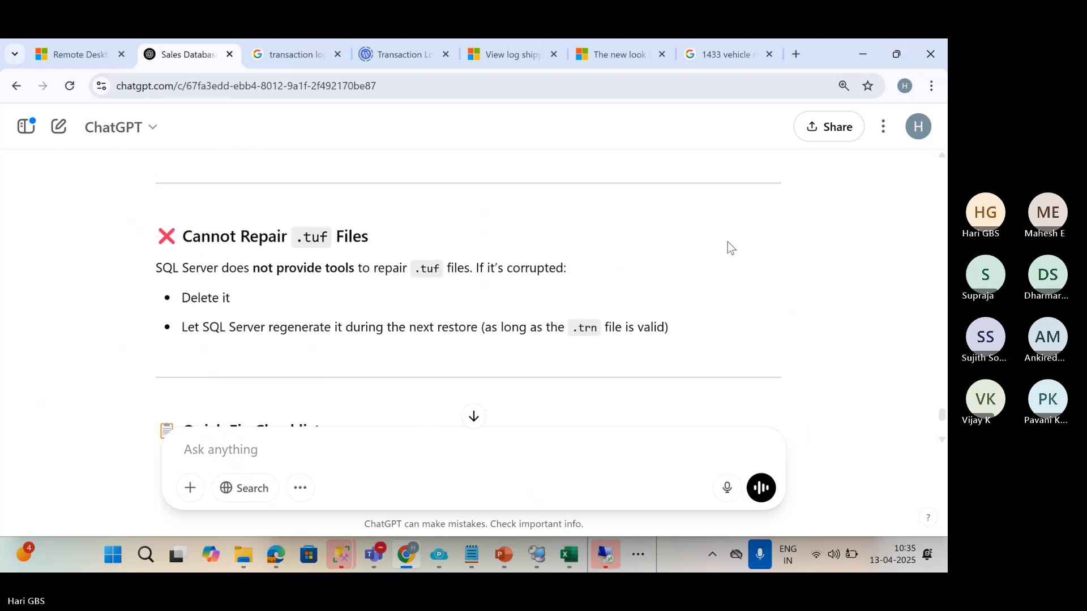
pyautogui.press('super+shift+s')
pyautogui.moveTo(120, 205); pyautogui.dragTo(801, 356)
# Paste the .tuf snip onto a new slide 32 after slide 31 in 01 LogShipping.pptx.
pyautogui.moveTo(503, 567)
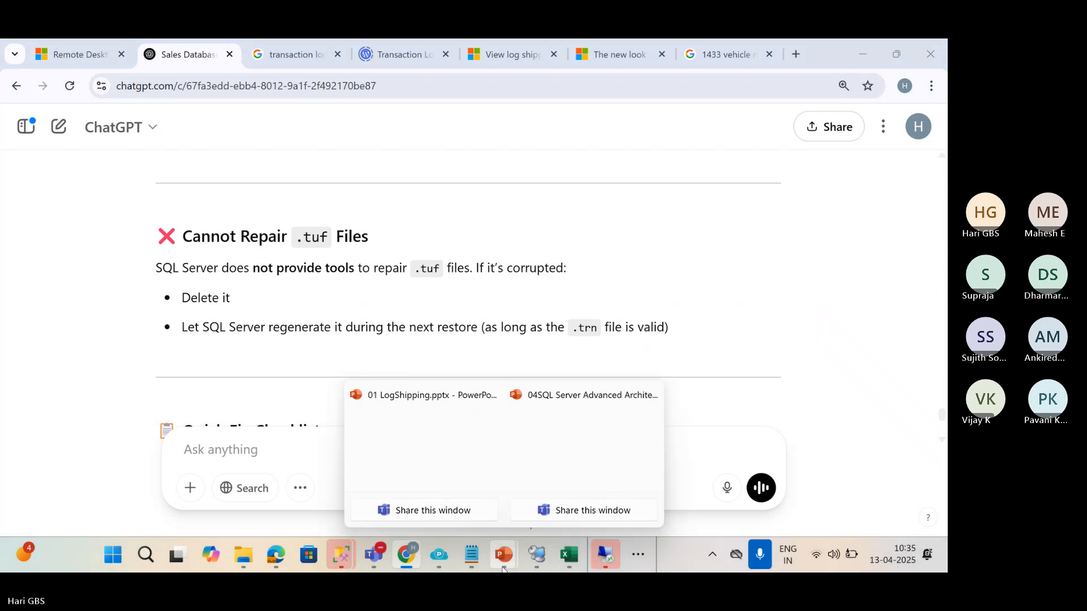
pyautogui.click(430, 478)
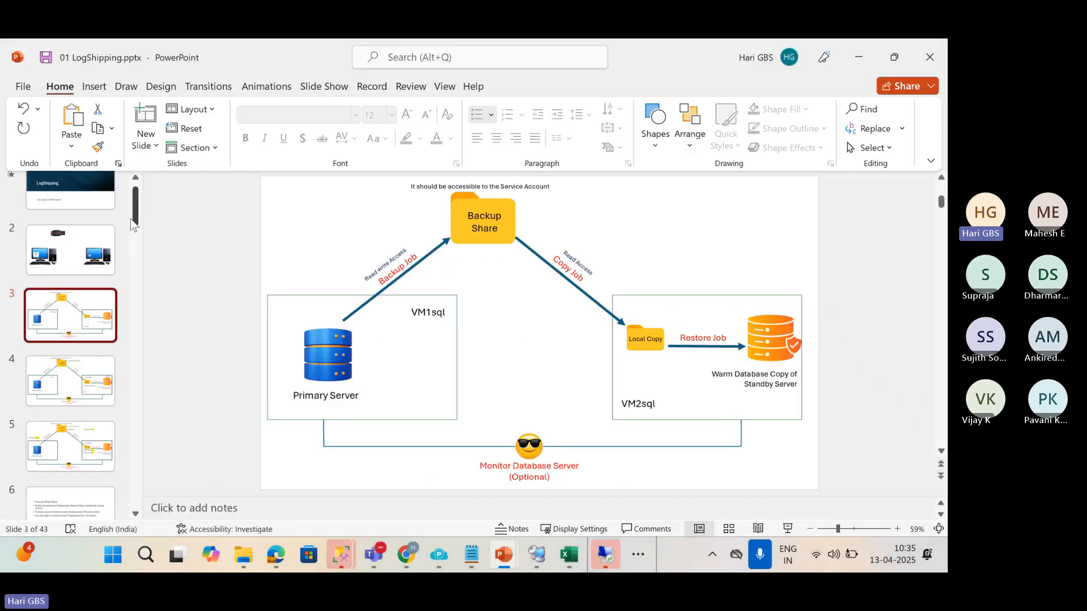
pyautogui.moveTo(135, 221); pyautogui.dragTo(133, 479)
pyautogui.scroll(1, 96, 325)
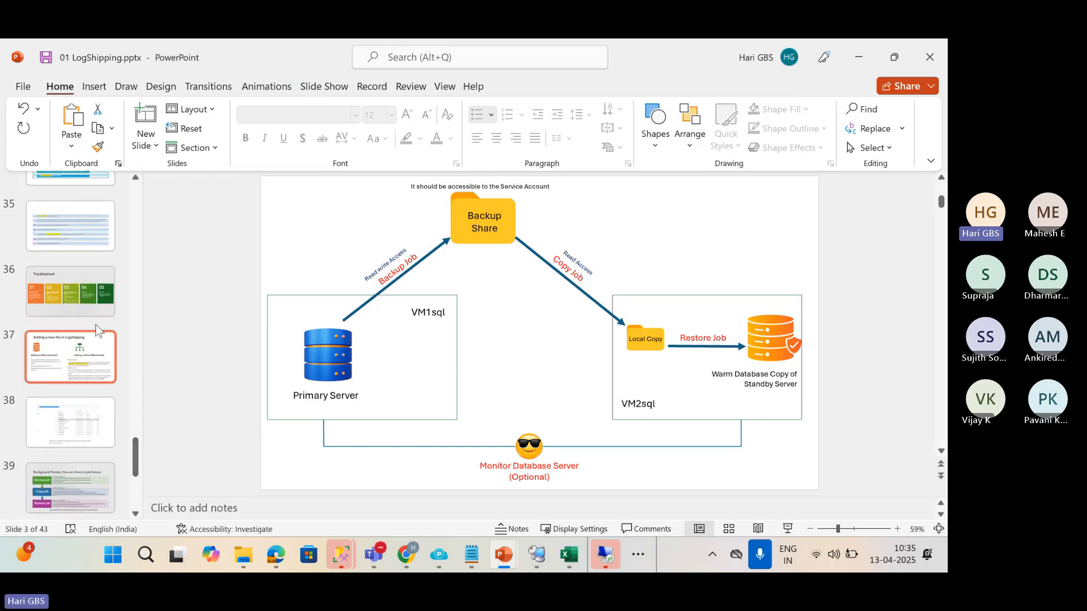
pyautogui.scroll(5, 97, 326)
pyautogui.click(91, 347)
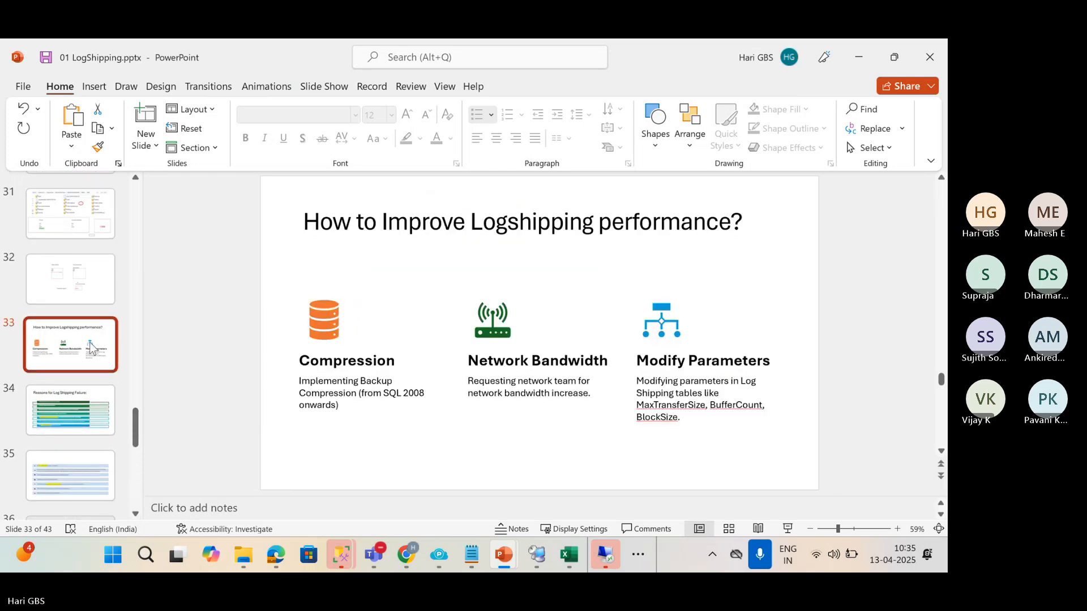
pyautogui.scroll(2, 93, 317)
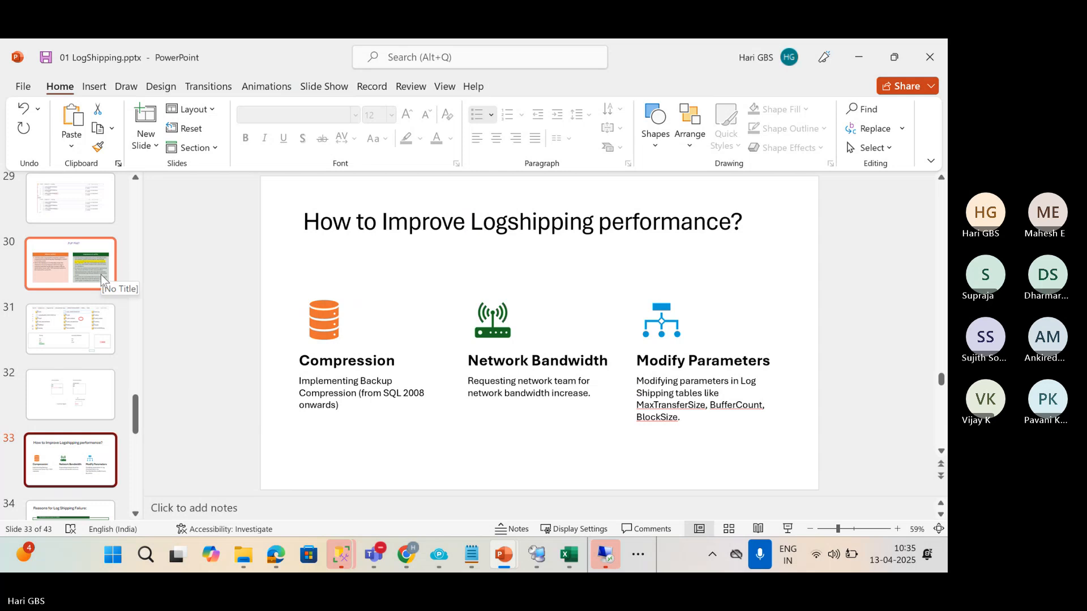
pyautogui.click(85, 333)
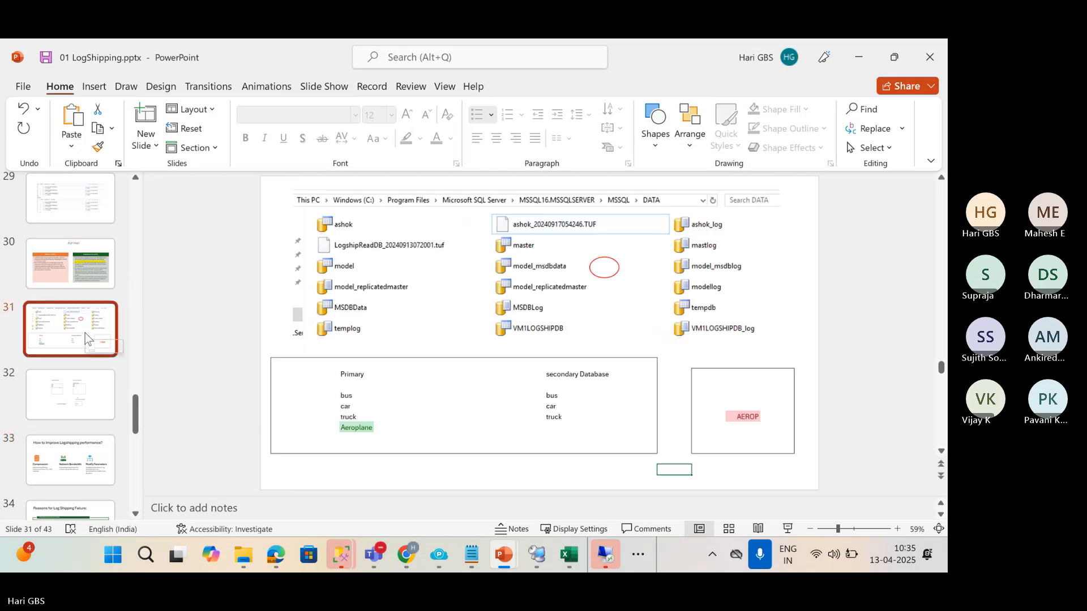
pyautogui.hotkey('ctrl', 'm')
pyautogui.hotkey('ctrl', 'v')
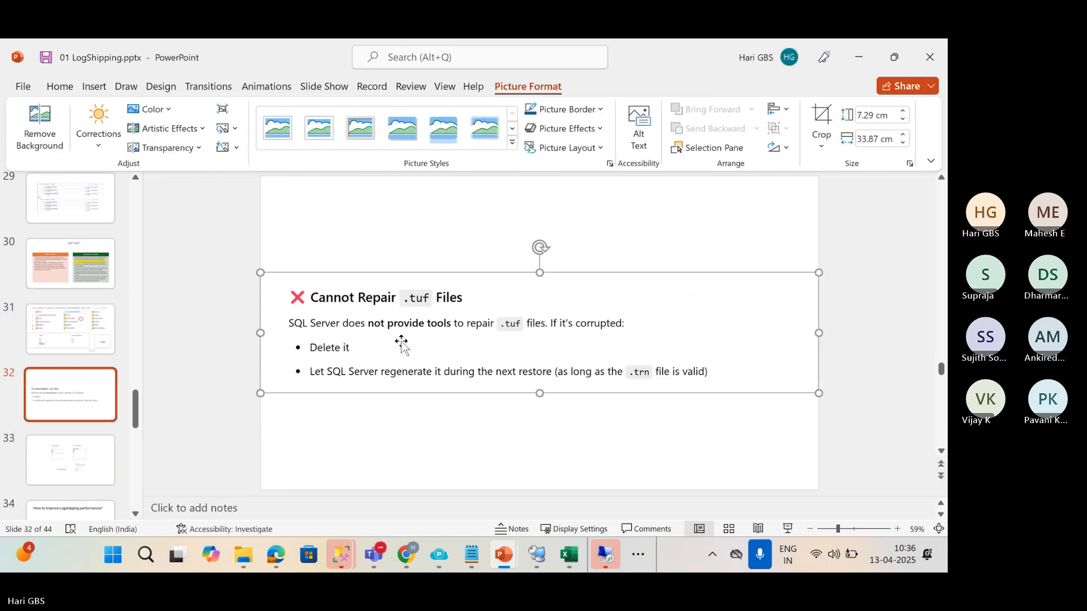
# Move the picture down and add a text box heading 'Tuf file Corrupted' / 'Troubleshooting' above it.
pyautogui.moveTo(403, 340); pyautogui.dragTo(403, 376)
pyautogui.click(103, 82)
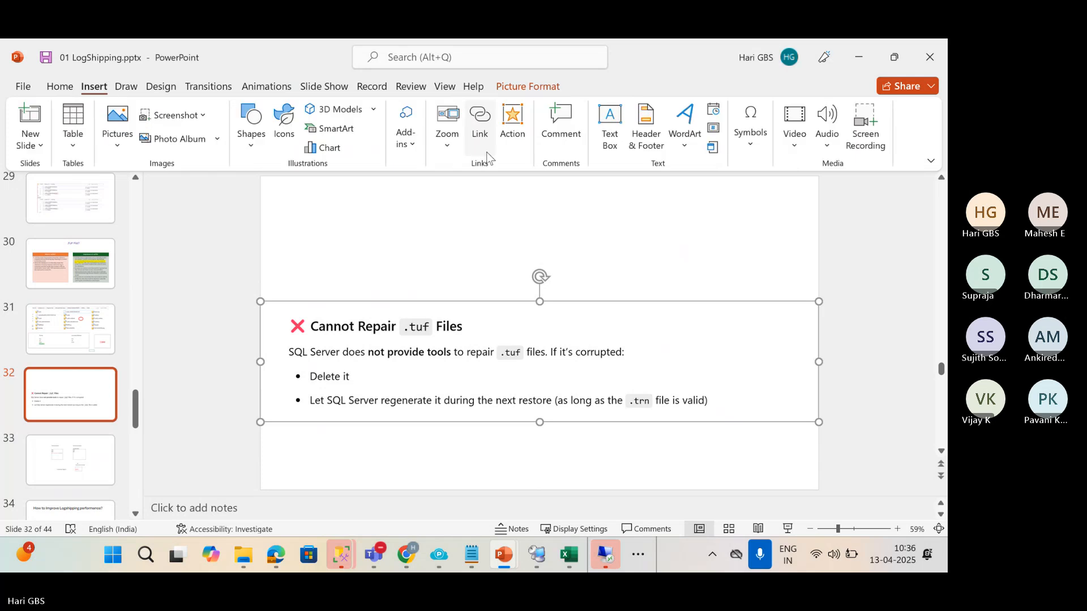
pyautogui.click(610, 122)
pyautogui.moveTo(412, 203); pyautogui.dragTo(638, 241)
pyautogui.write('Tuf fil')
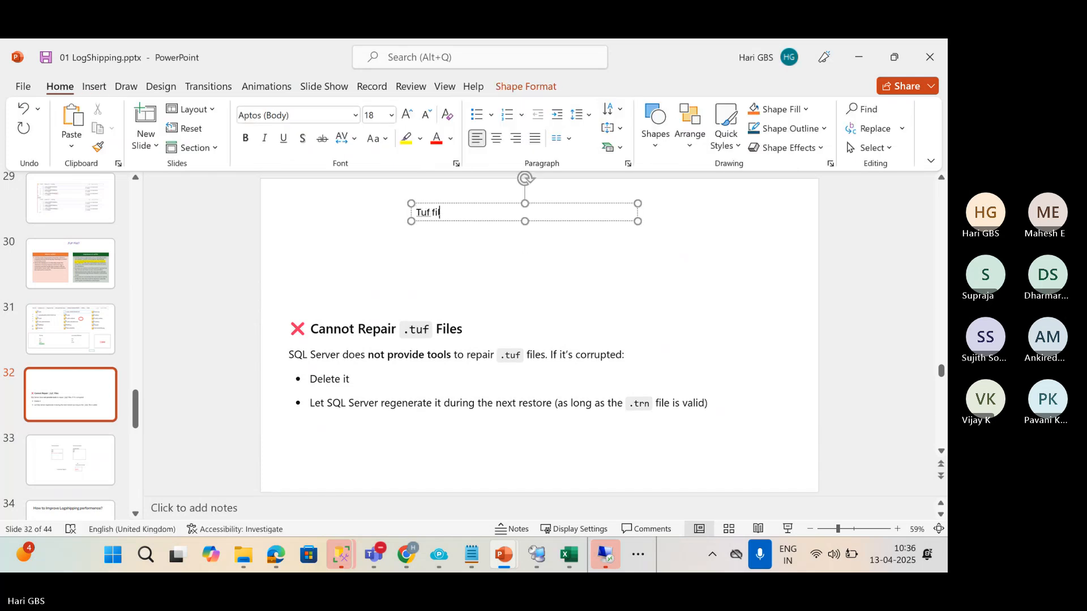
pyautogui.write('e Corrupted')
pyautogui.press('Return')
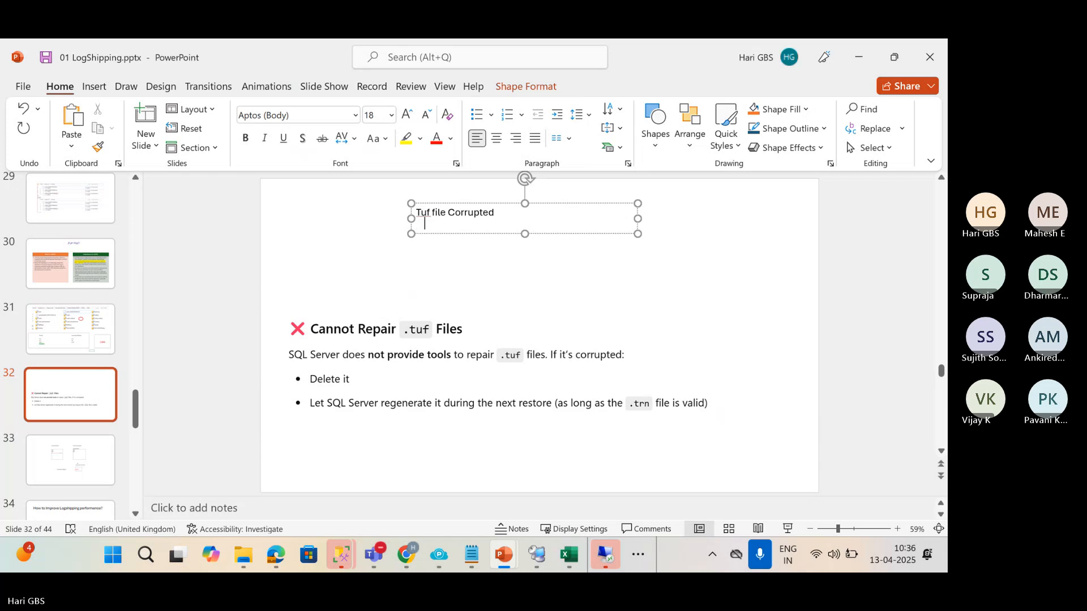
pyautogui.write('Troubleshooting')
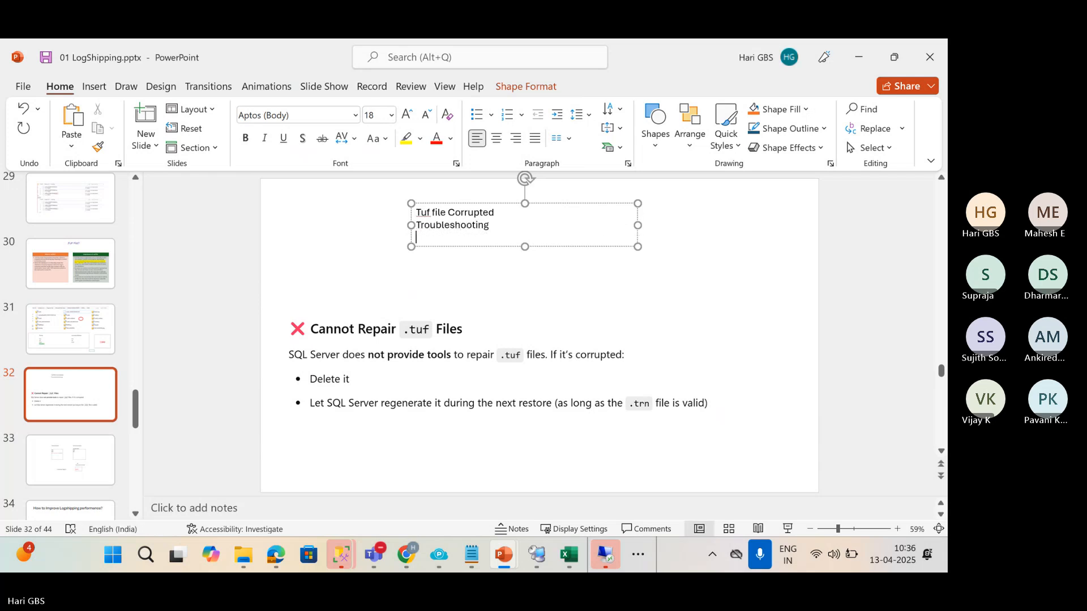
pyautogui.click(390, 284)
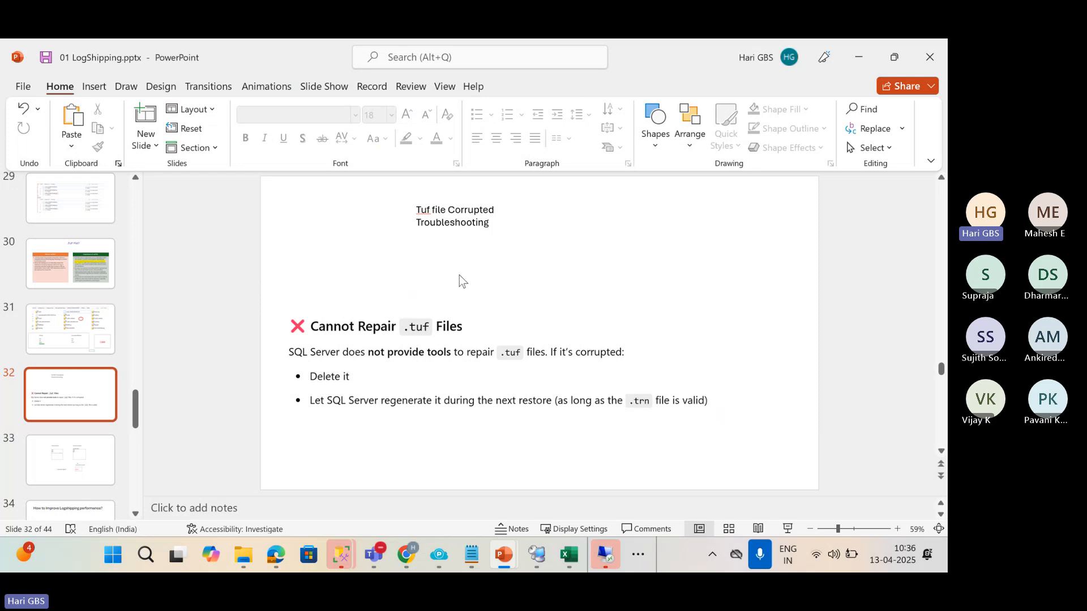
pyautogui.click(855, 58)
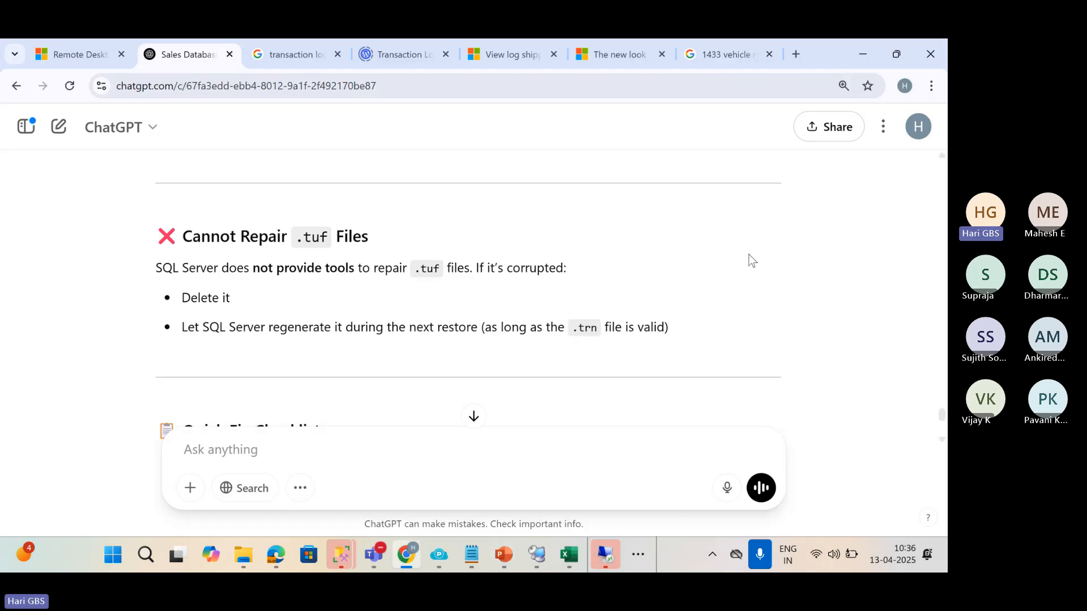
# Revisit slide 17 on log shipping pros and cons and slide 16 on restore modes.
pyautogui.click(864, 52)
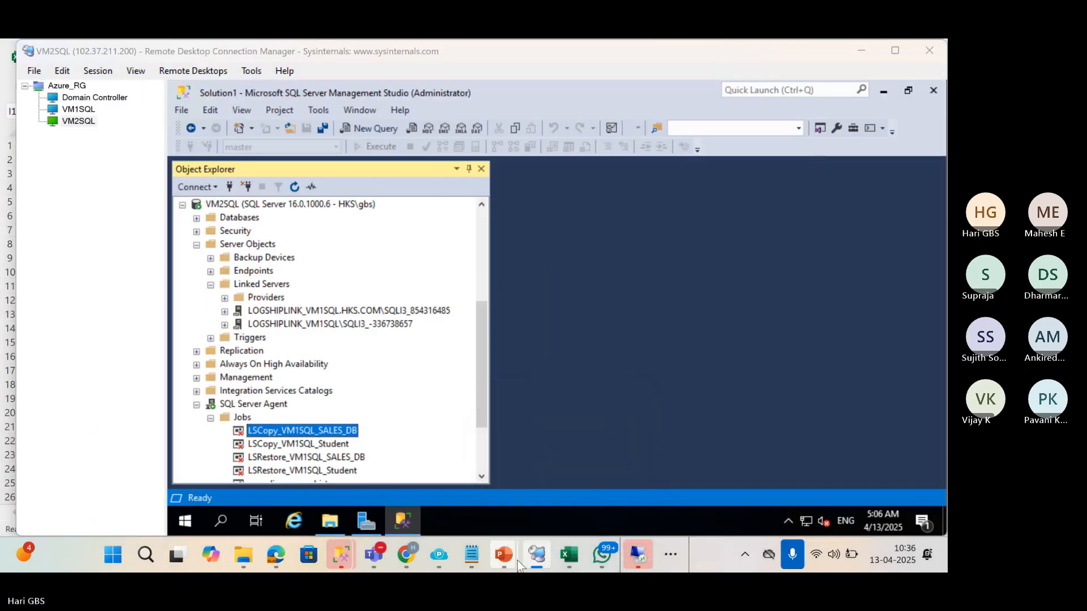
pyautogui.moveTo(503, 555)
pyautogui.click(386, 440)
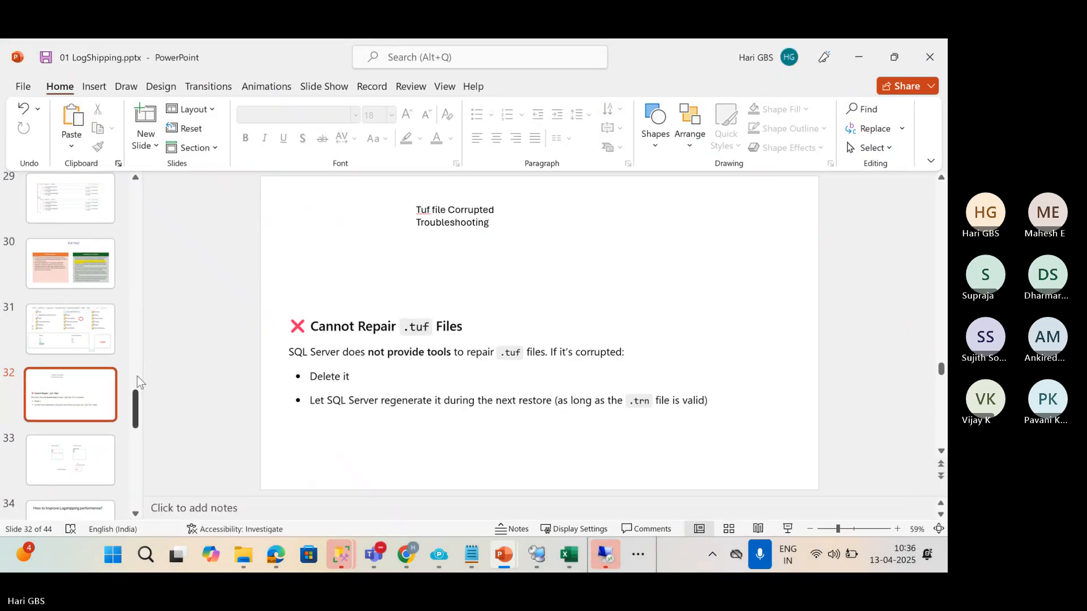
pyautogui.scroll(5, 134, 393)
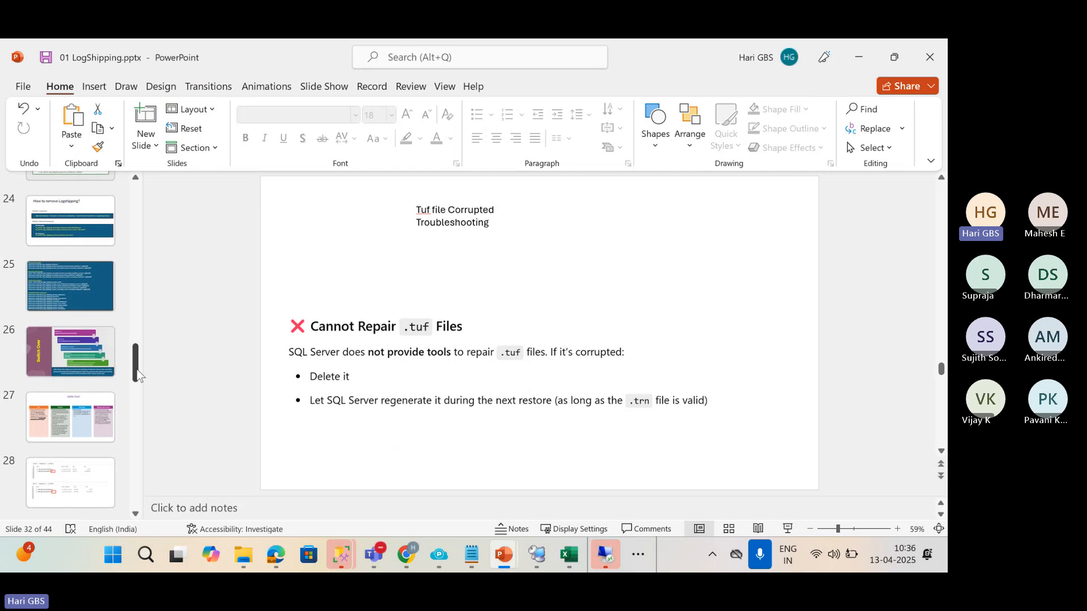
pyautogui.moveTo(134, 389); pyautogui.dragTo(136, 338)
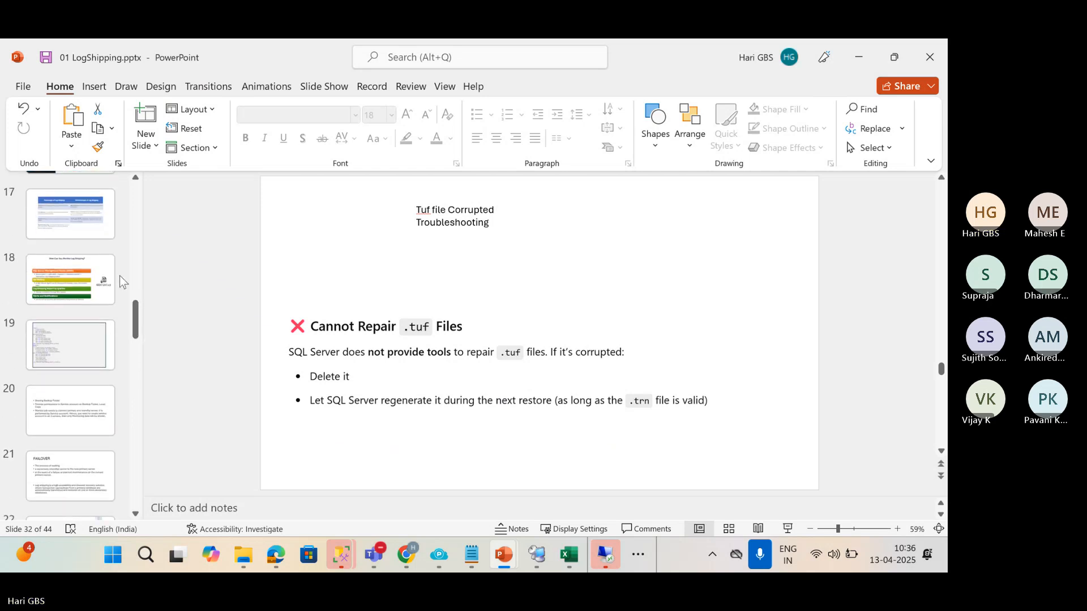
pyautogui.click(71, 215)
pyautogui.scroll(4, 134, 331)
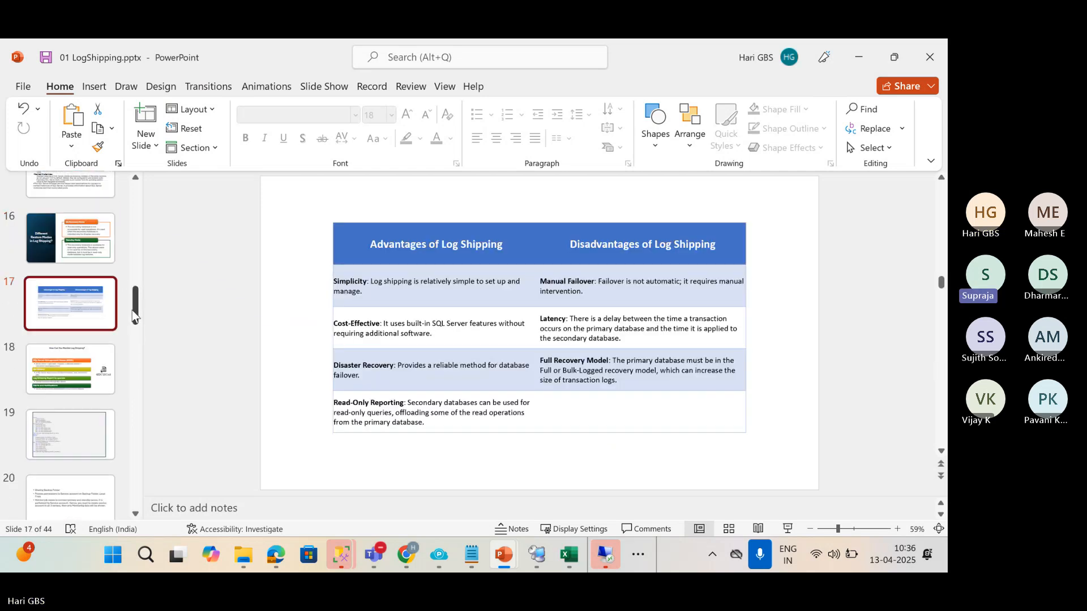
pyautogui.click(71, 374)
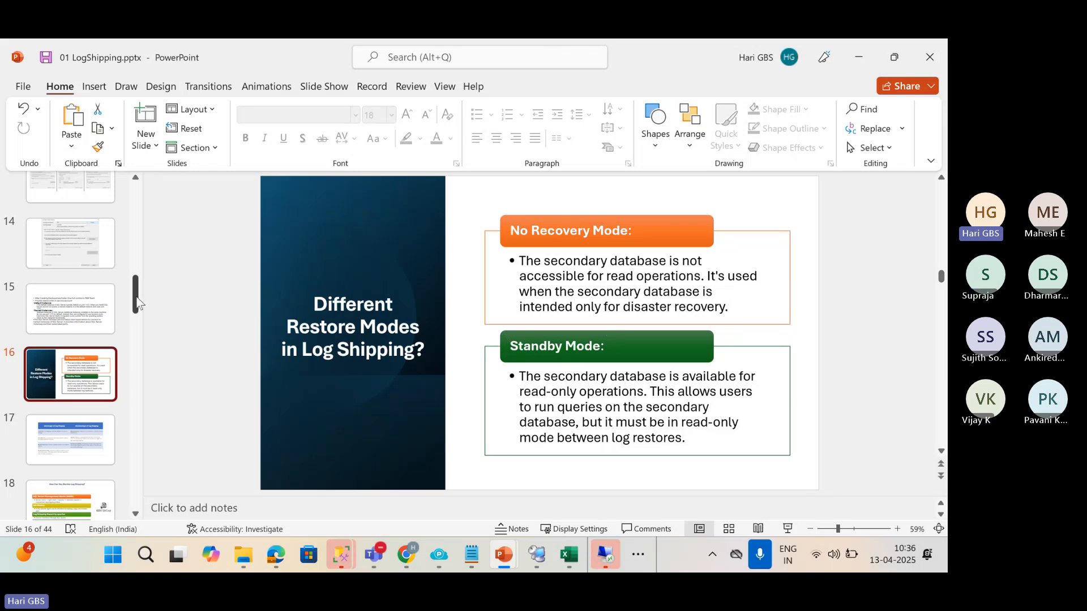
# Review slide 38 on adding a new file, then bring up the VM1SQL remote session.
pyautogui.moveTo(134, 295); pyautogui.dragTo(145, 471)
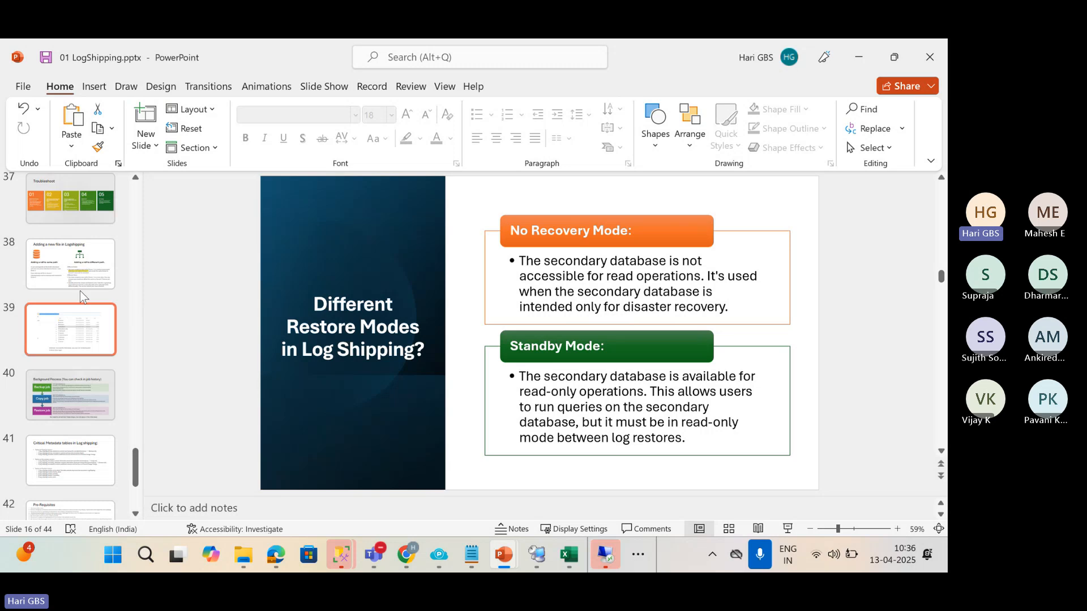
pyautogui.click(77, 272)
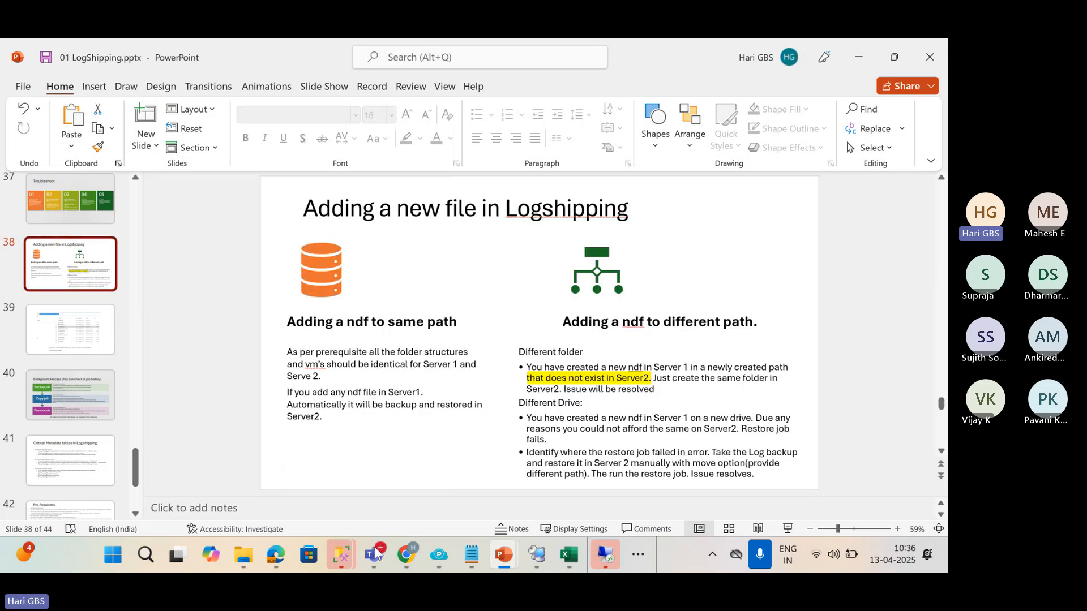
pyautogui.click(537, 555)
pyautogui.click(80, 110)
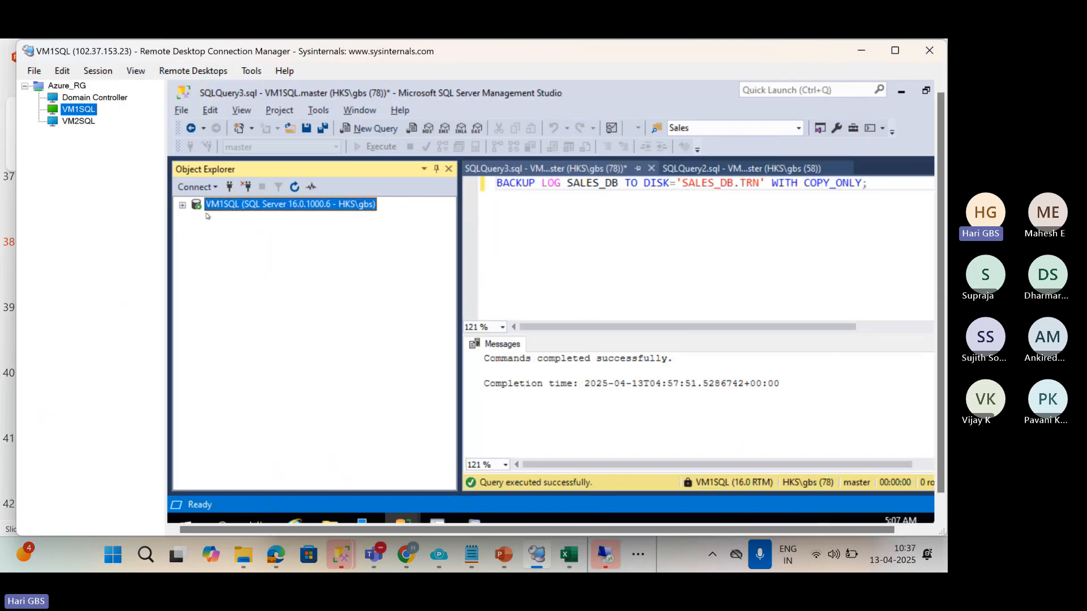
# Enable the LSBackup_SALES_DB job under VM1SQL's SQL Server Agent Jobs.
pyautogui.click(182, 205)
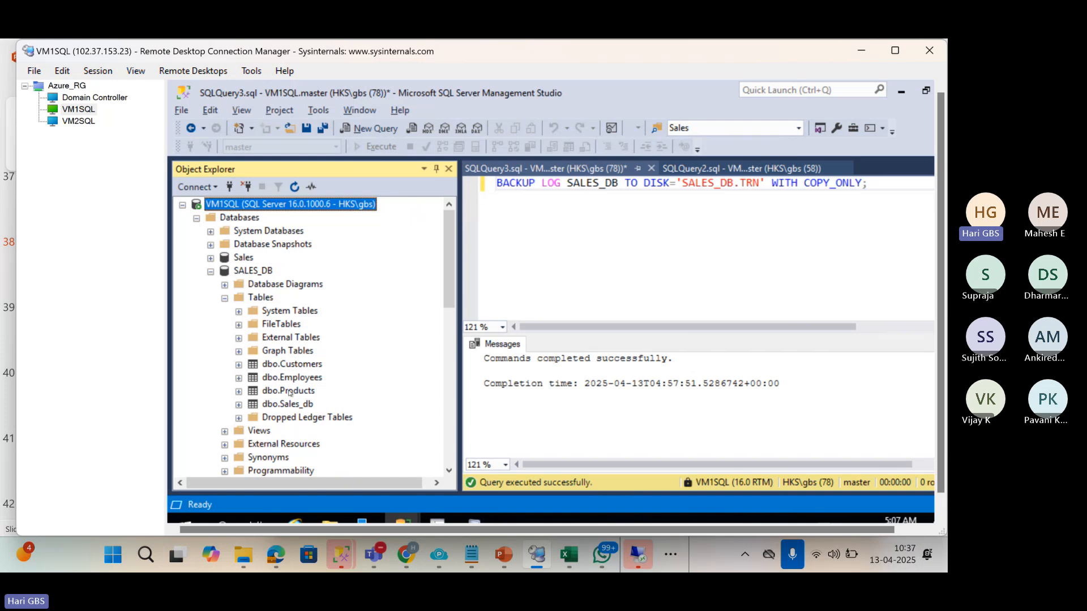
pyautogui.scroll(-10, 290, 392)
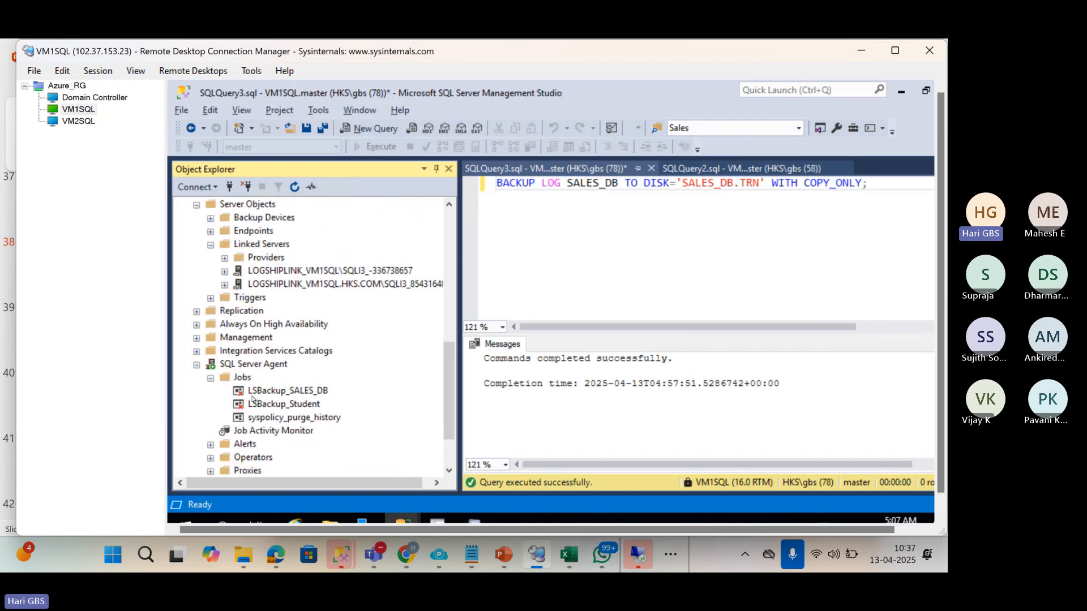
pyautogui.click(253, 395)
pyautogui.rightClick(254, 394)
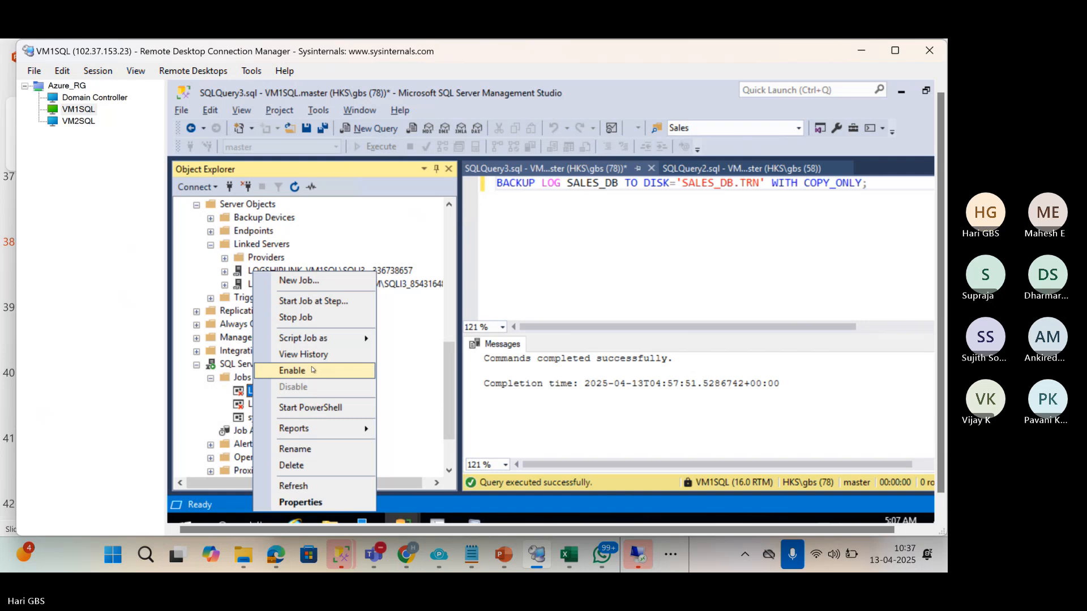
pyautogui.click(313, 372)
pyautogui.click(672, 366)
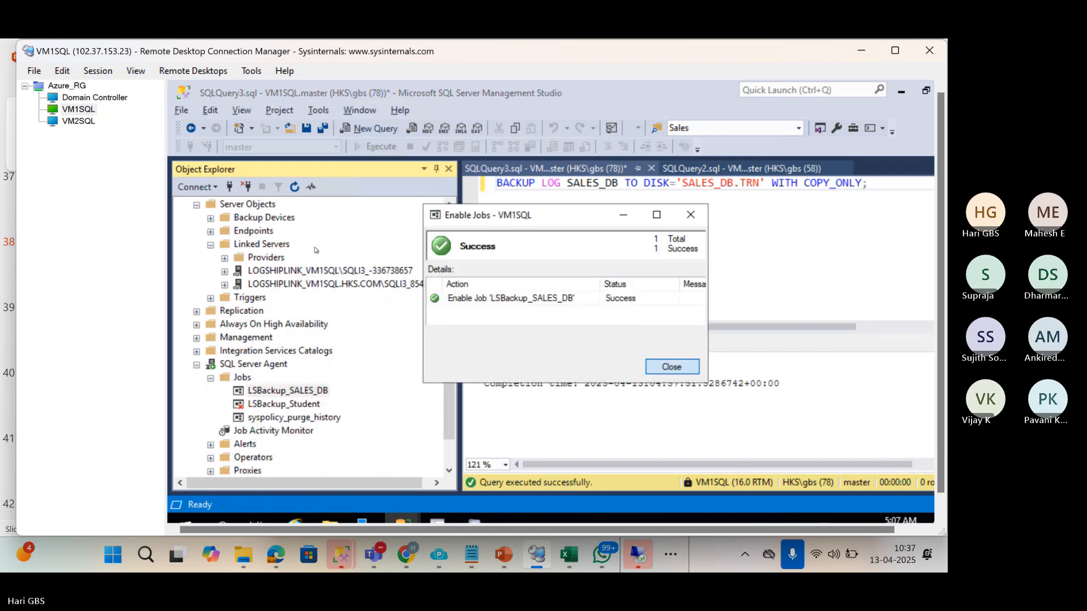
pyautogui.click(73, 121)
# Enable the LSCopy_VM1SQL_SALES_DB and LSRestore_VM1SQL_SALES_DB jobs on VM2SQL.
pyautogui.rightClick(287, 436)
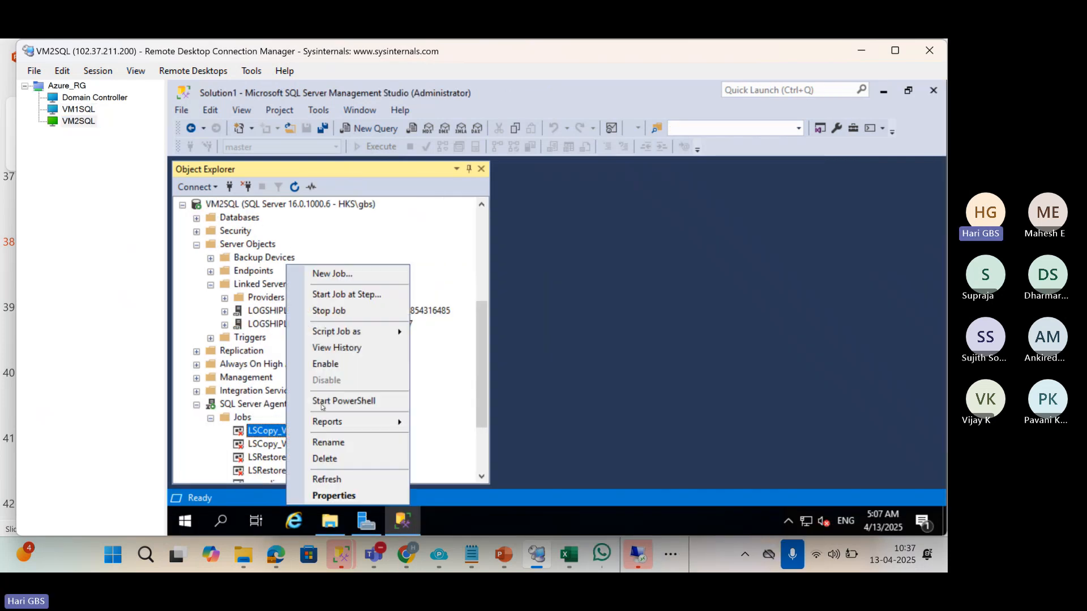
pyautogui.click(390, 378)
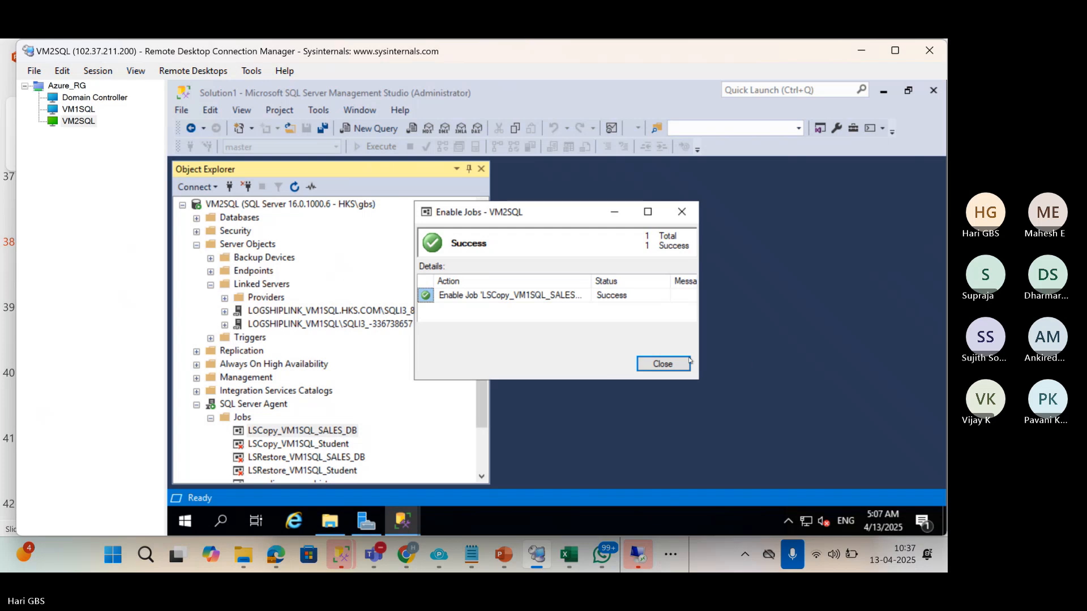
pyautogui.click(688, 362)
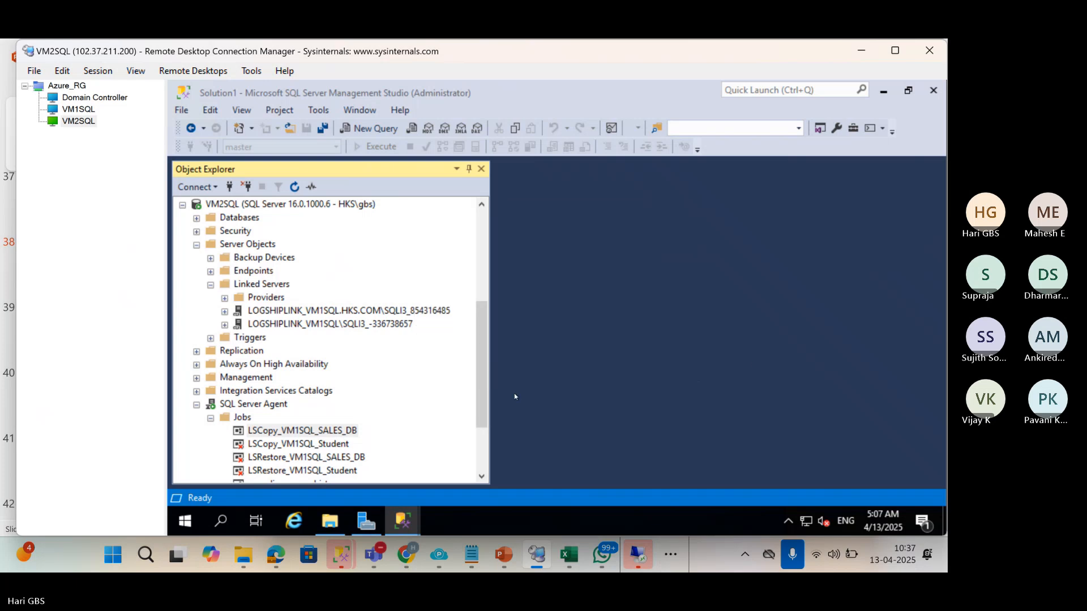
pyautogui.rightClick(281, 459)
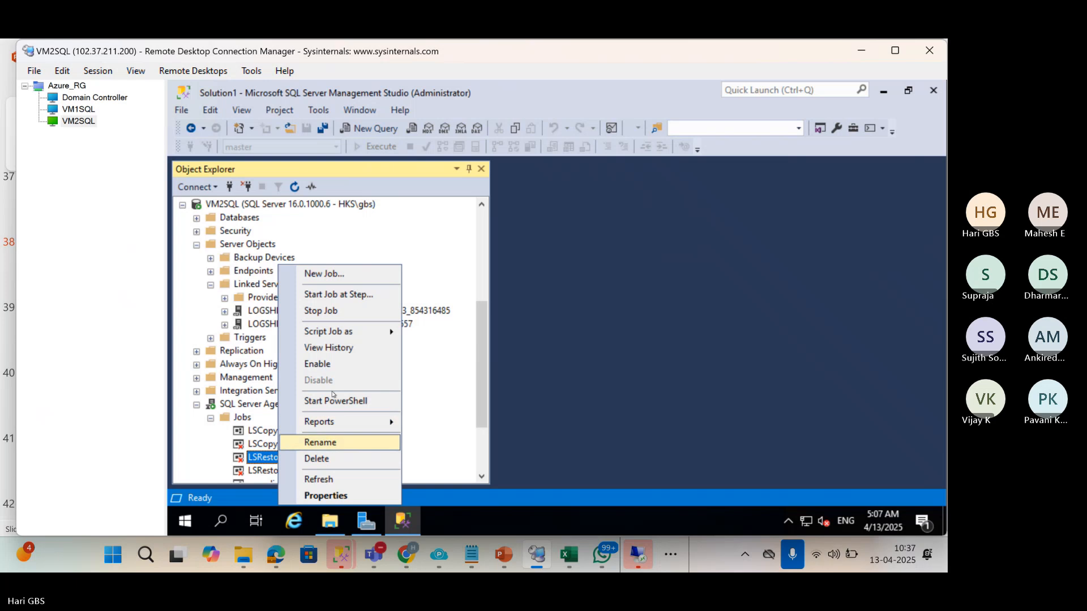
pyautogui.click(324, 365)
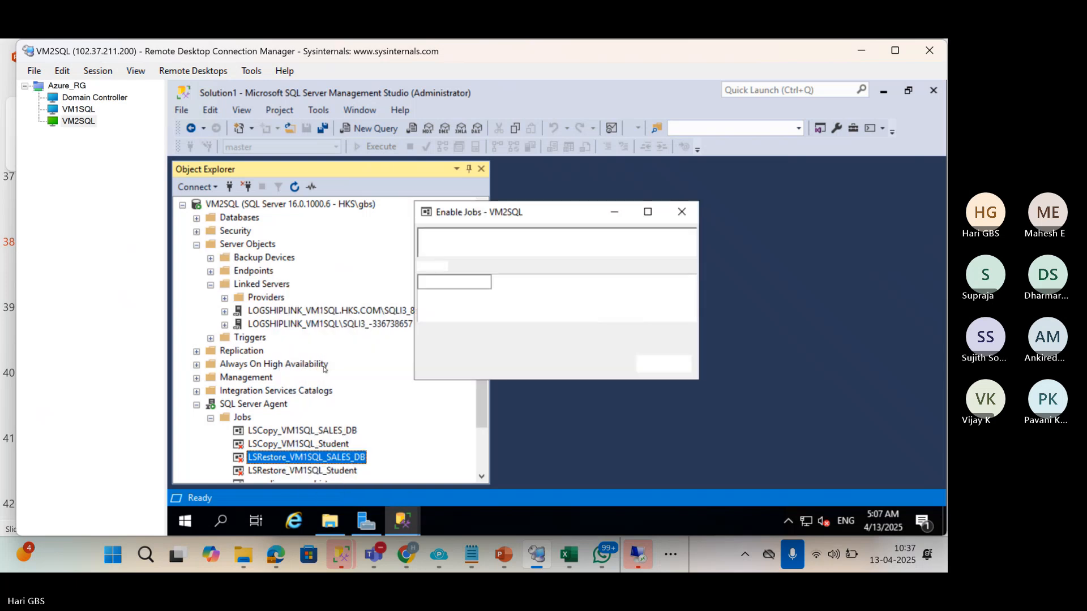
pyautogui.click(663, 364)
pyautogui.click(53, 110)
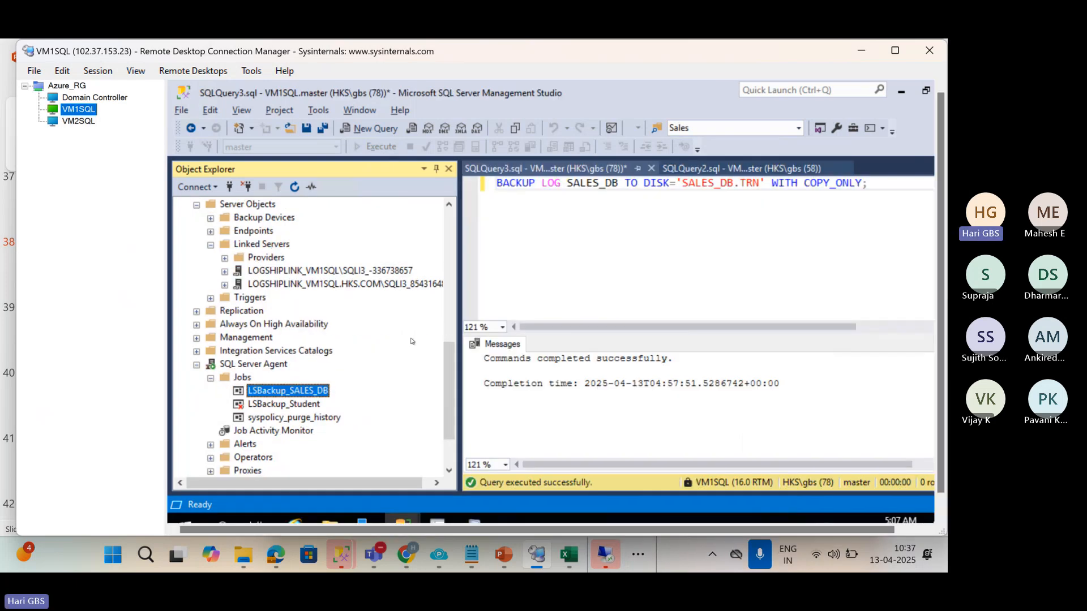
# Open SALES_DB's Properties on the Files page, maximized, to view its data and log files.
pyautogui.scroll(5, 284, 381)
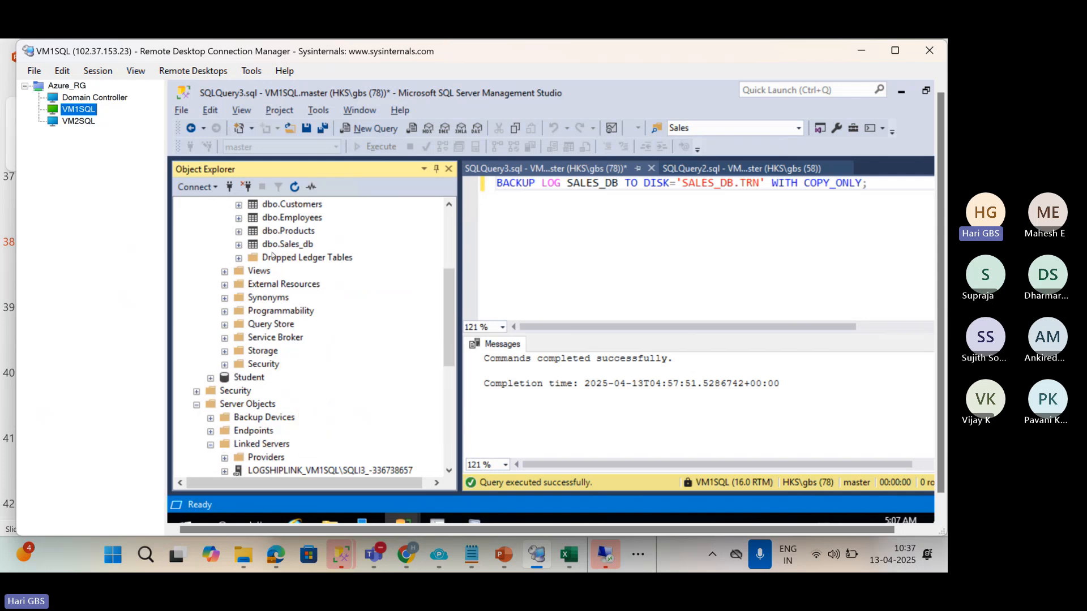
pyautogui.scroll(4, 265, 290)
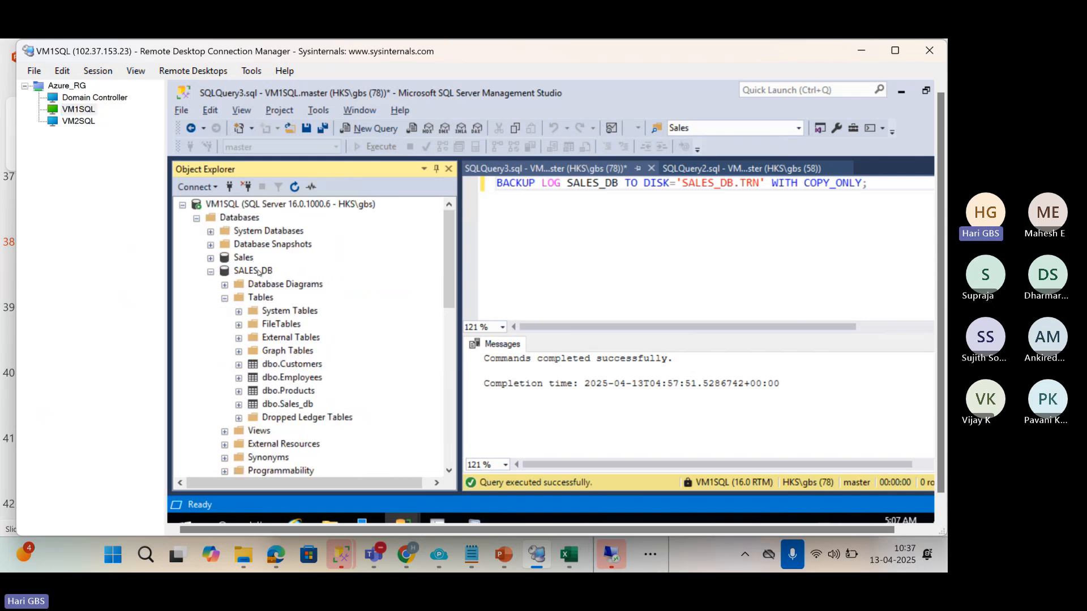
pyautogui.rightClick(256, 271)
pyautogui.click(360, 498)
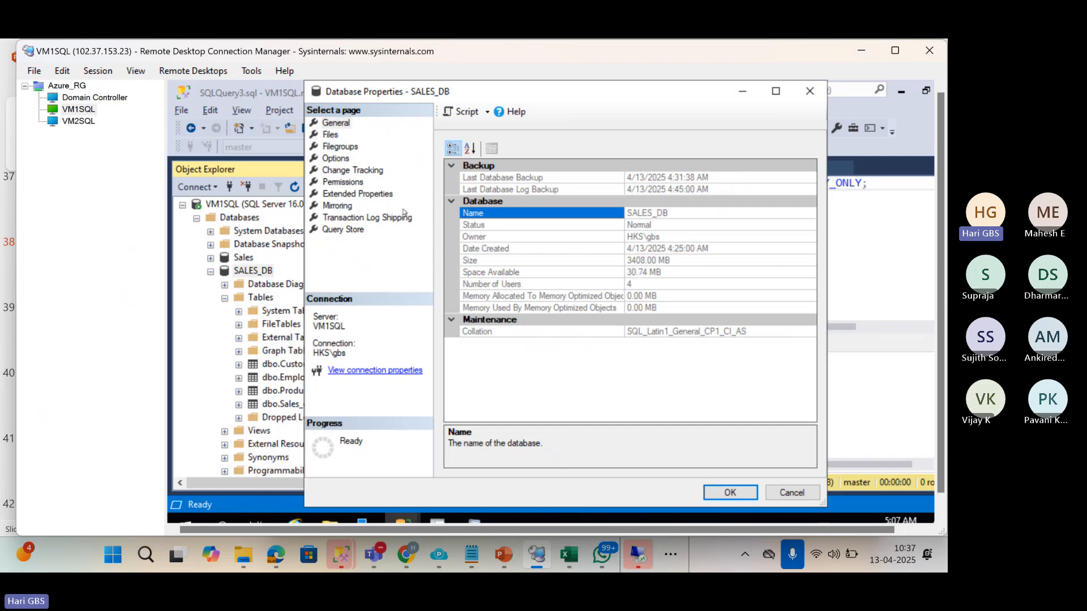
pyautogui.click(330, 135)
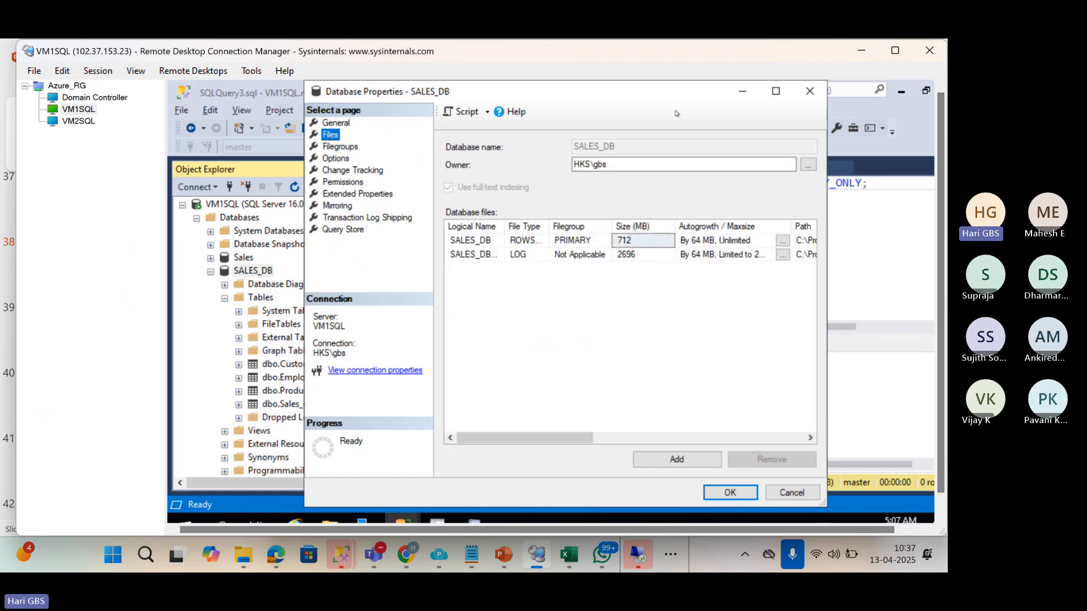
pyautogui.click(775, 92)
pyautogui.press('Tab')
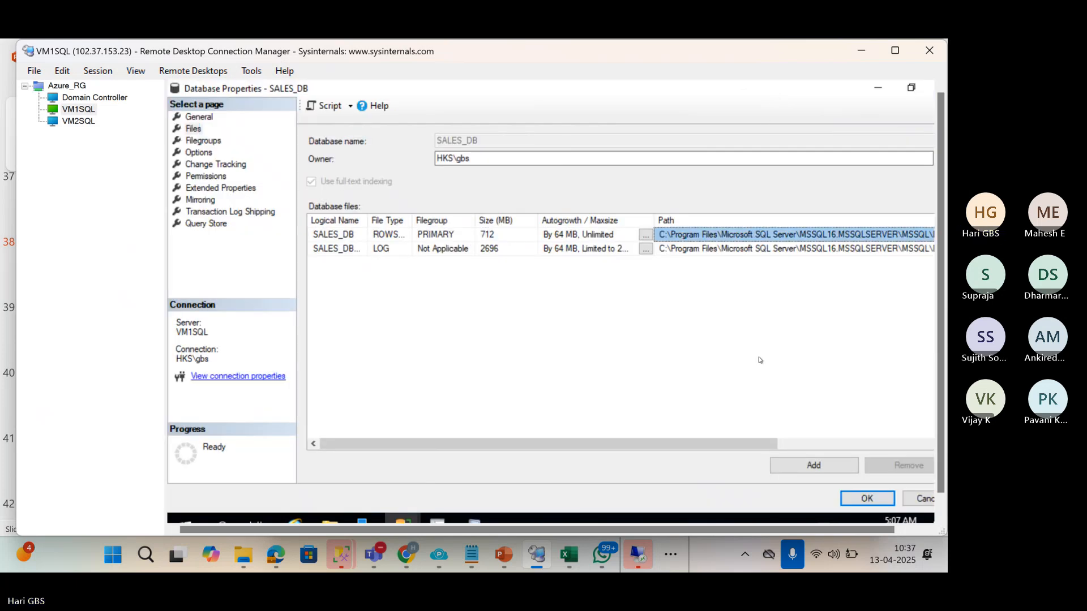
pyautogui.moveTo(745, 439); pyautogui.dragTo(624, 429)
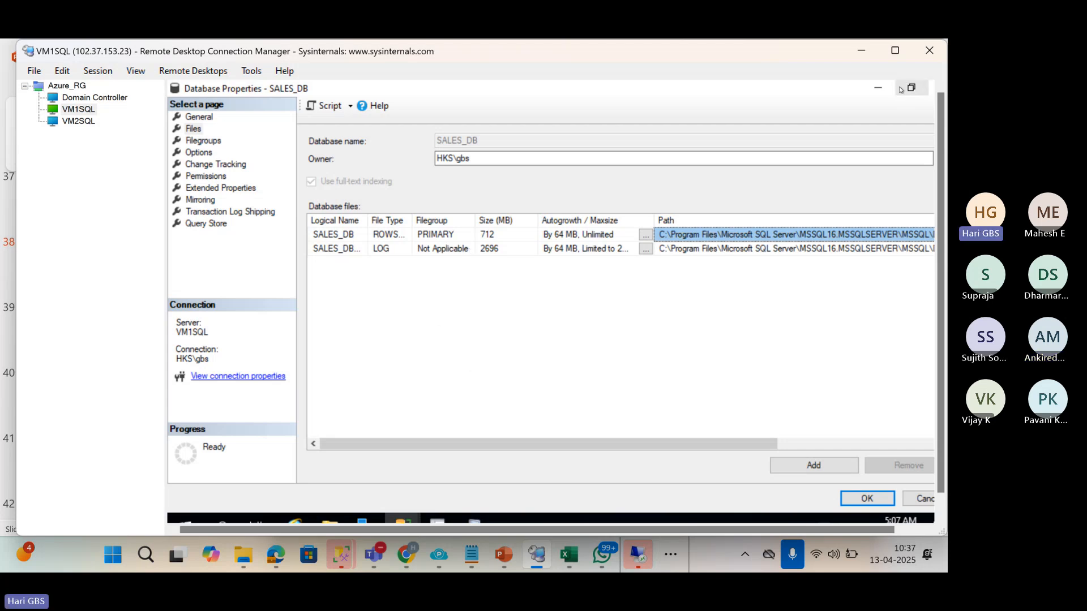
# Expand the VM1SQL remote session to fill the screen.
pyautogui.rightClick(75, 108)
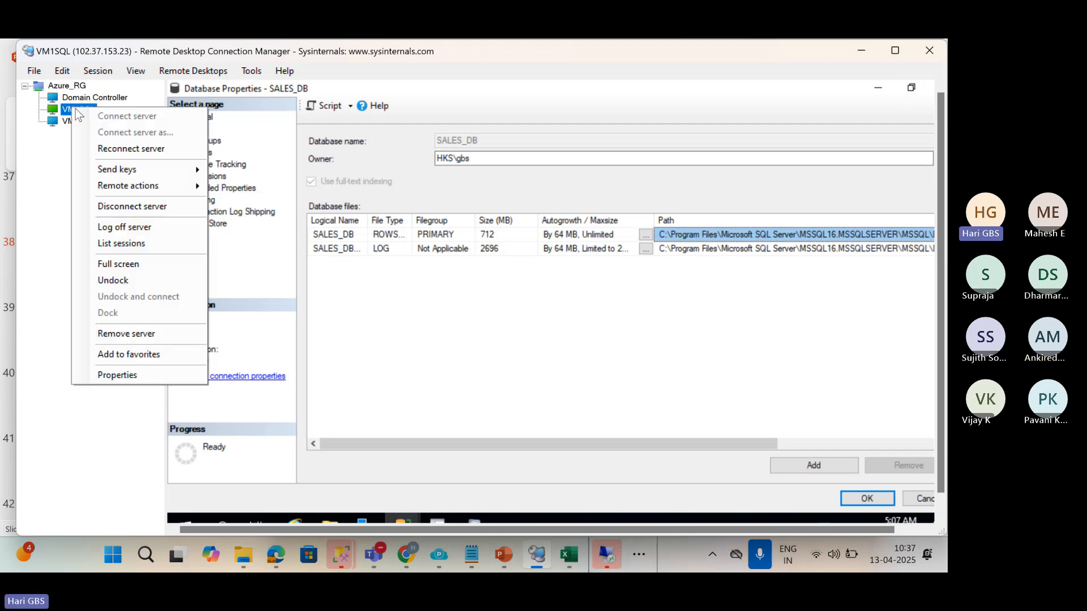
pyautogui.click(124, 151)
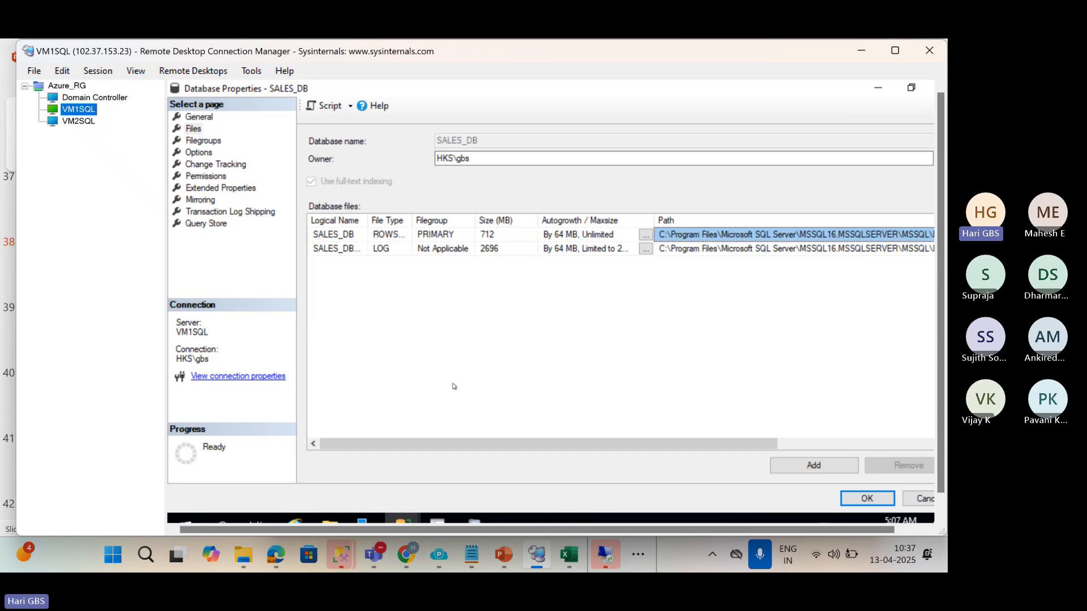
pyautogui.rightClick(106, 109)
pyautogui.click(128, 151)
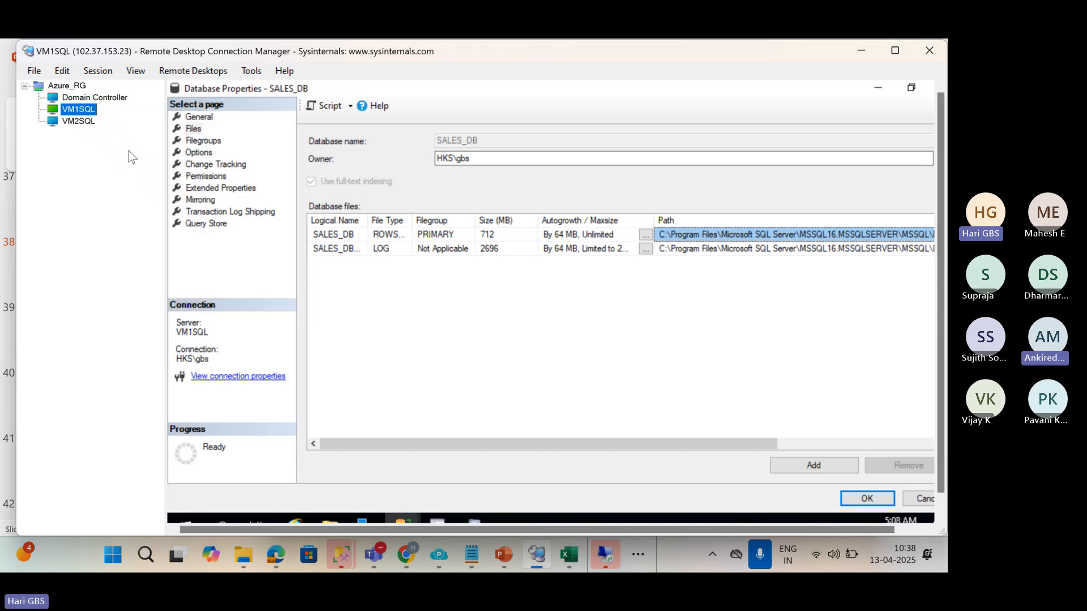
pyautogui.click(568, 303)
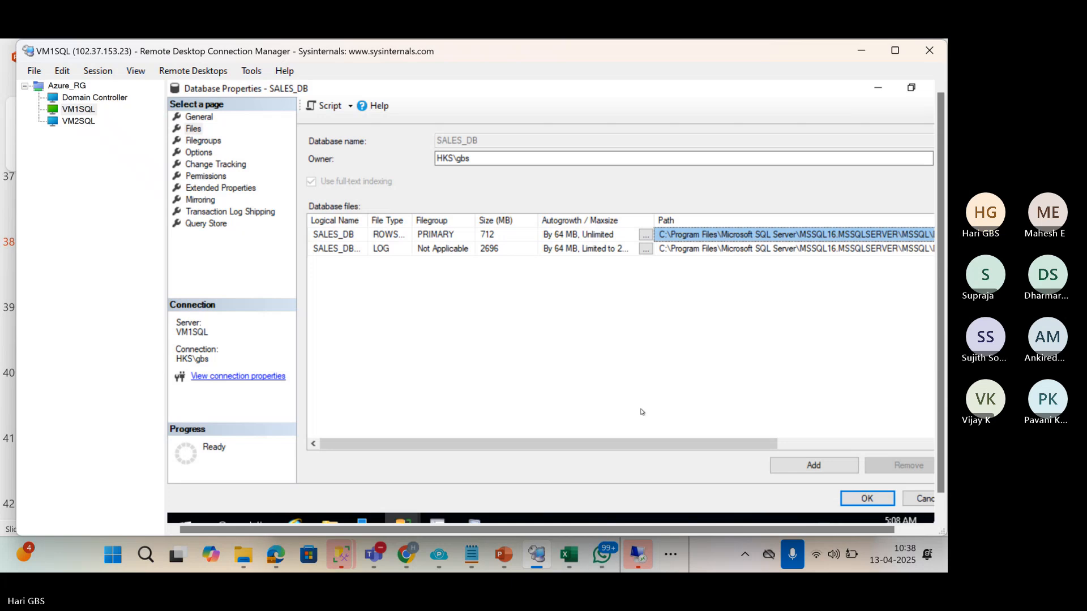
pyautogui.click(899, 50)
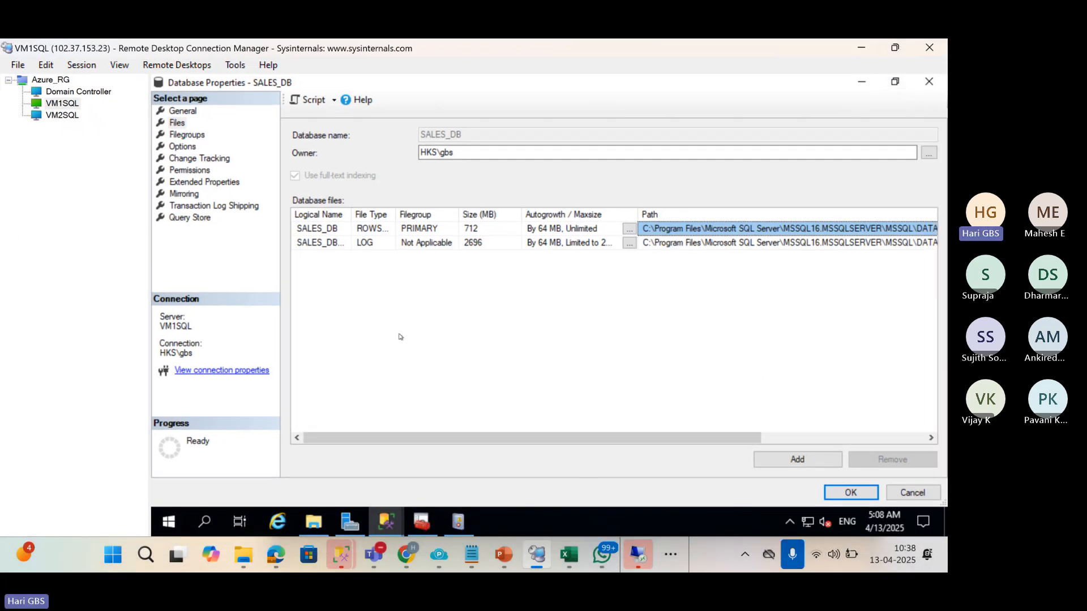
# Create a new folder at the root of the Windows (C:) drive in File Explorer.
pyautogui.click(319, 523)
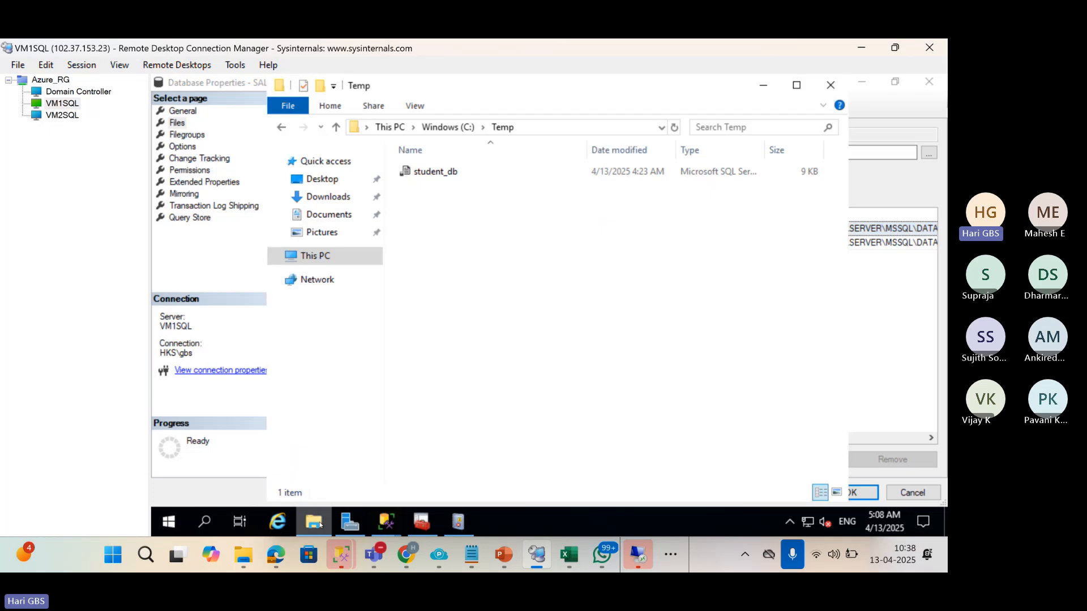
pyautogui.click(326, 257)
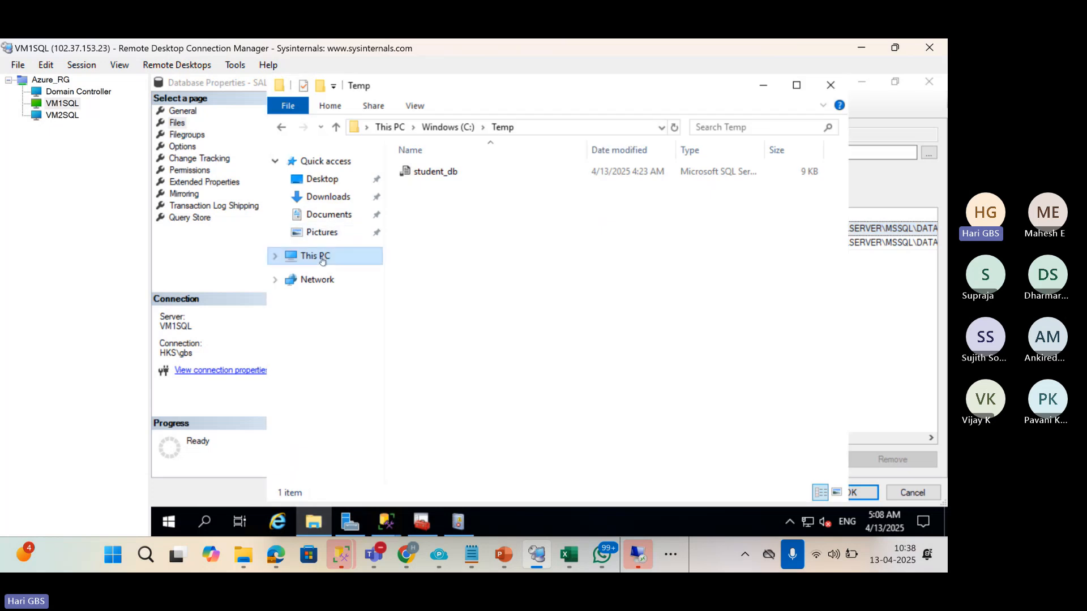
pyautogui.doubleClick(493, 375)
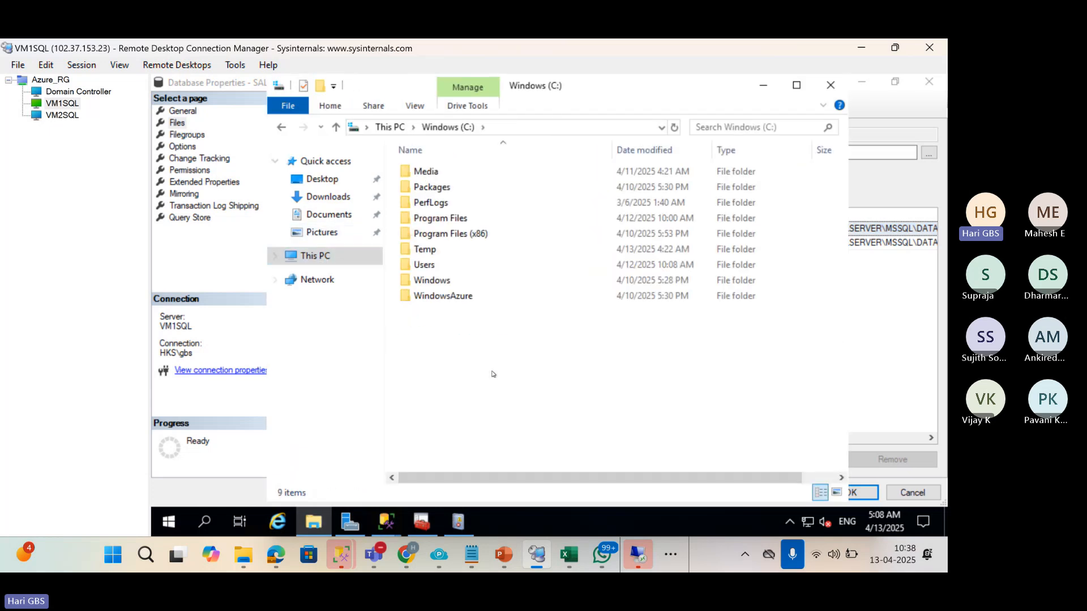
pyautogui.rightClick(468, 347)
pyautogui.click(645, 305)
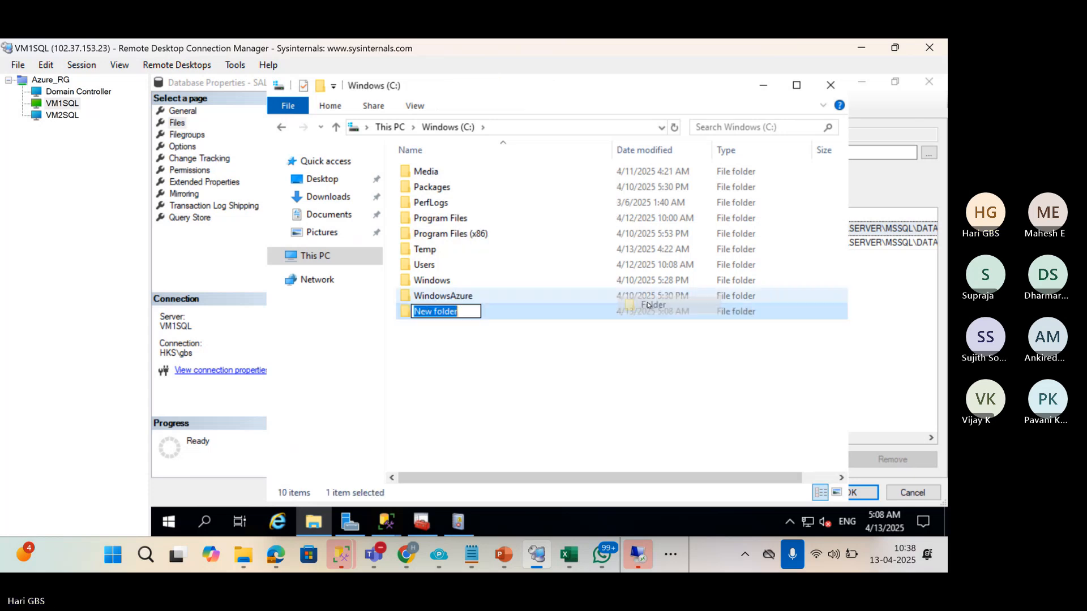
# Name the new folder driveD and open it to show the path C:\driveD.
pyautogui.write('D')
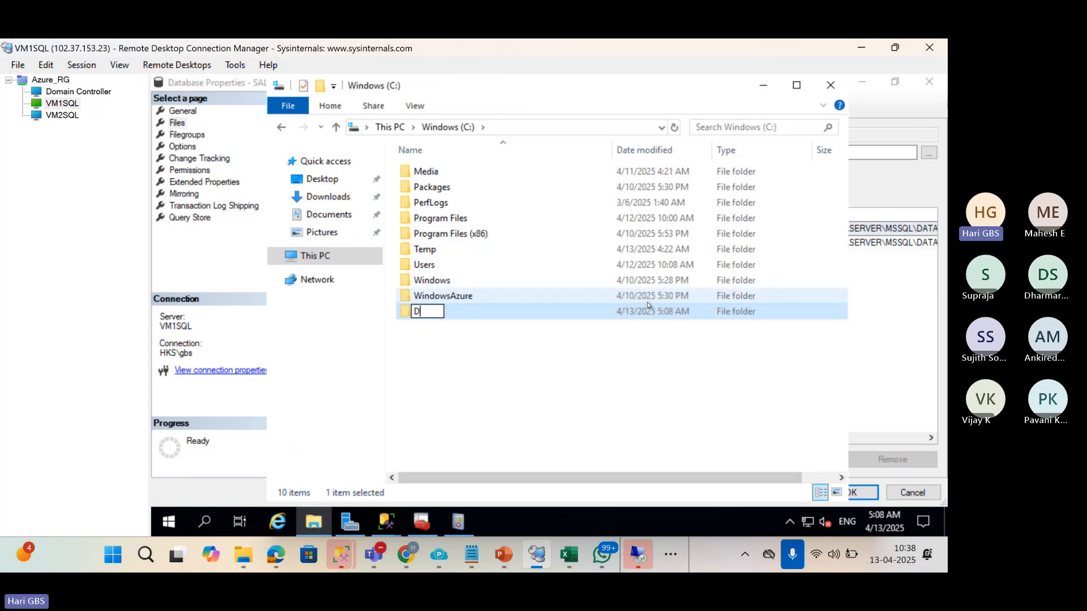
pyautogui.write('rive')
pyautogui.press('BackSpace')
pyautogui.press('BackSpace')
pyautogui.press('BackSpace')
pyautogui.press('BackSpace')
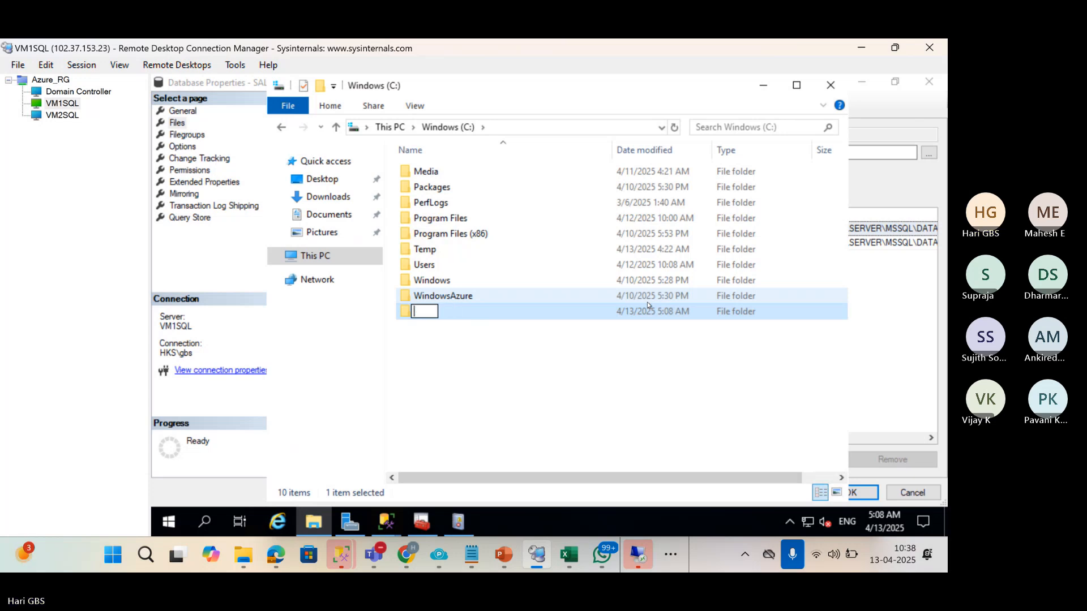
pyautogui.write('Driv')
pyautogui.press('BackSpace')
pyautogui.press('BackSpace')
pyautogui.press('BackSpace')
pyautogui.press('BackSpace')
pyautogui.write('driveD')
pyautogui.click(684, 374)
pyautogui.doubleClick(426, 312)
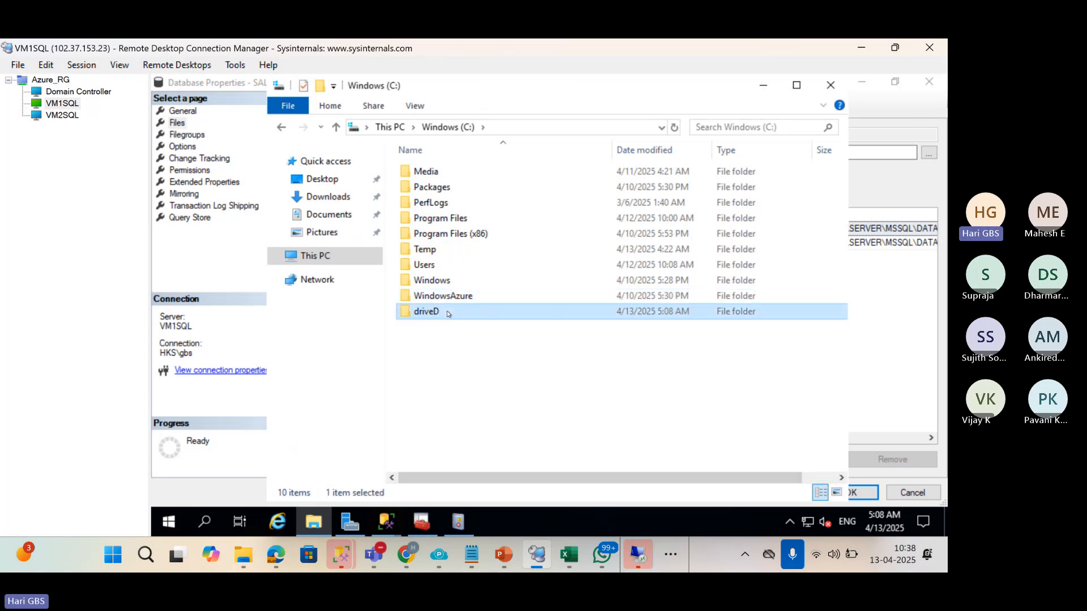
pyautogui.click(562, 128)
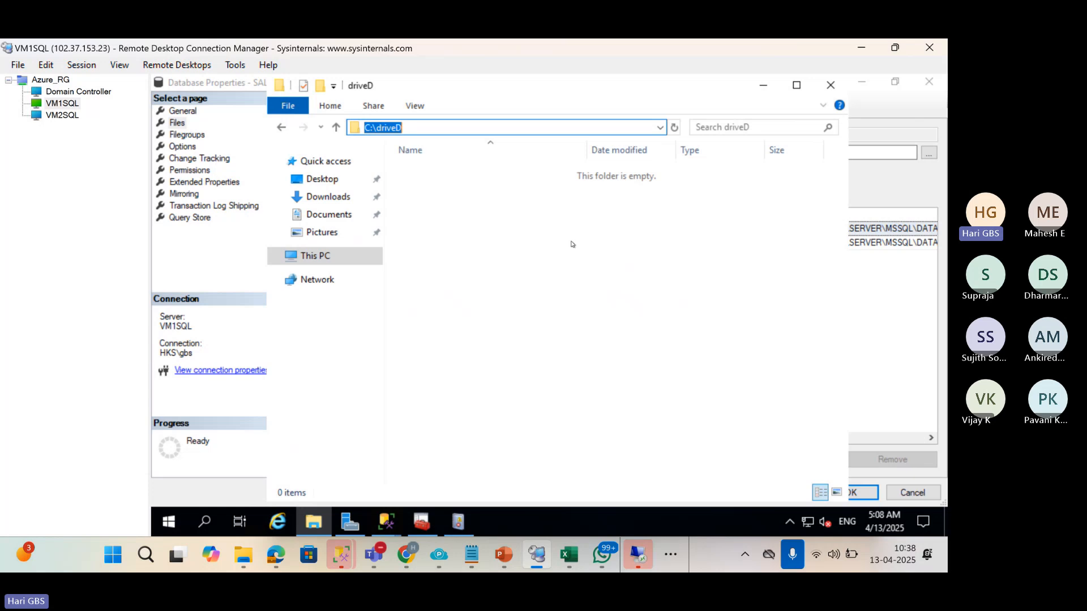
pyautogui.click(385, 522)
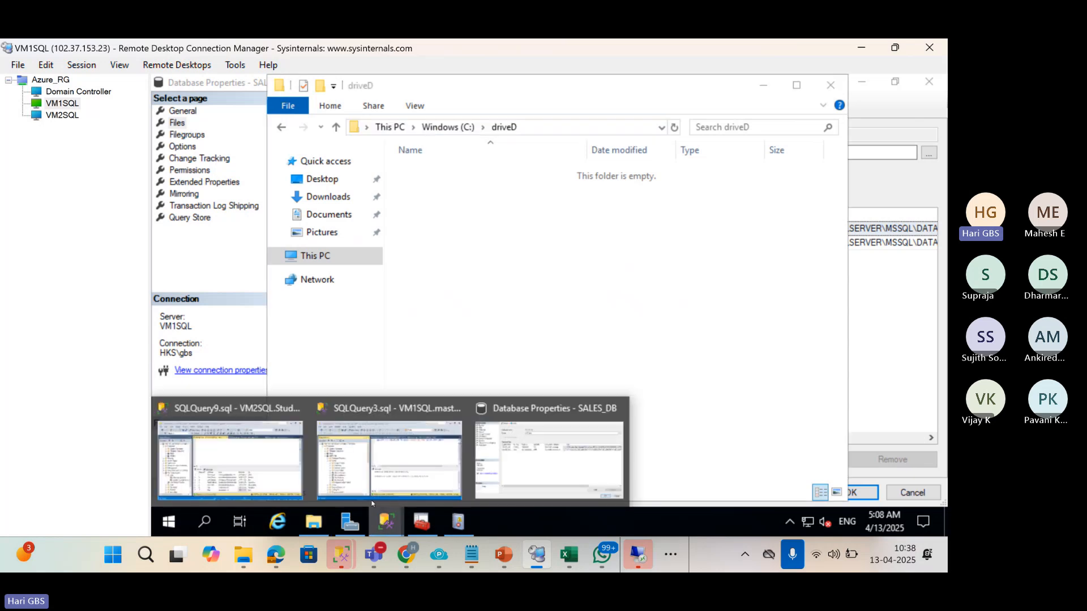
# Add a new SALES_DB data file row named SALE with its path set to C:\driveD.
pyautogui.click(267, 448)
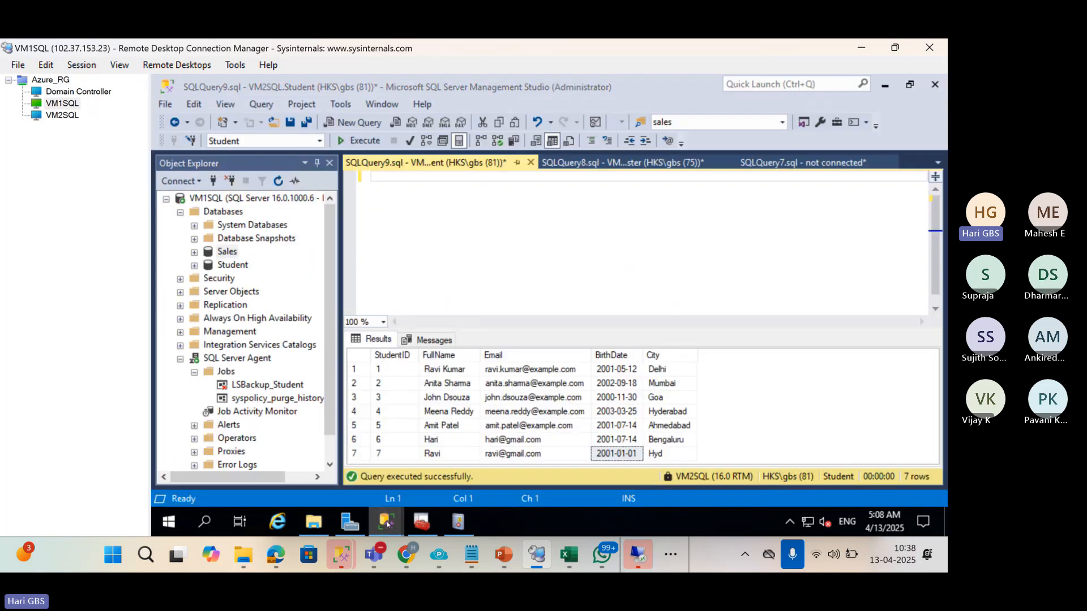
pyautogui.moveTo(386, 522)
pyautogui.click(524, 441)
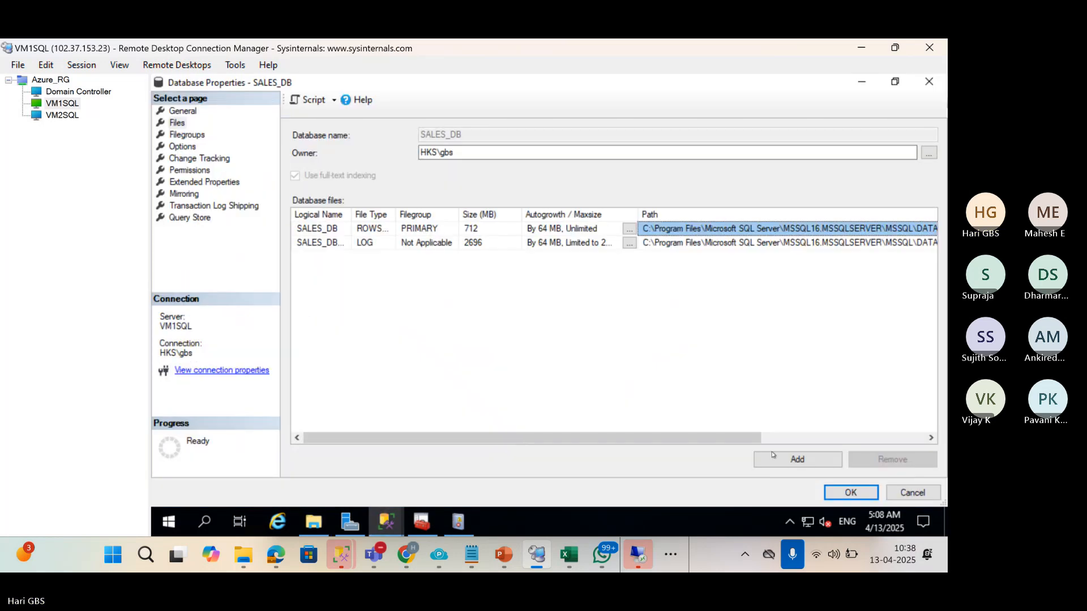
pyautogui.click(808, 460)
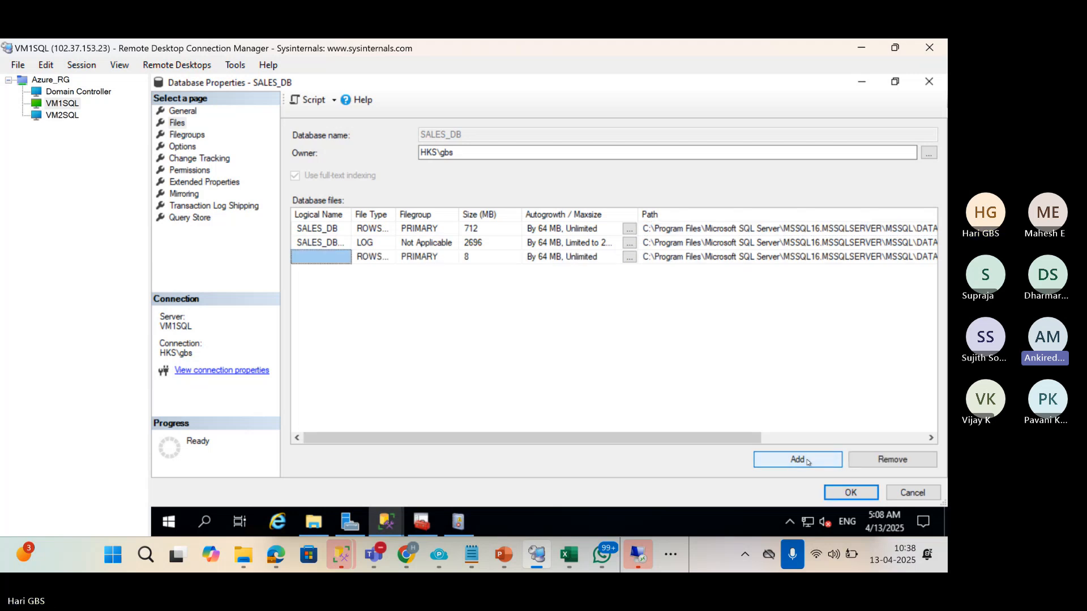
pyautogui.click(309, 260)
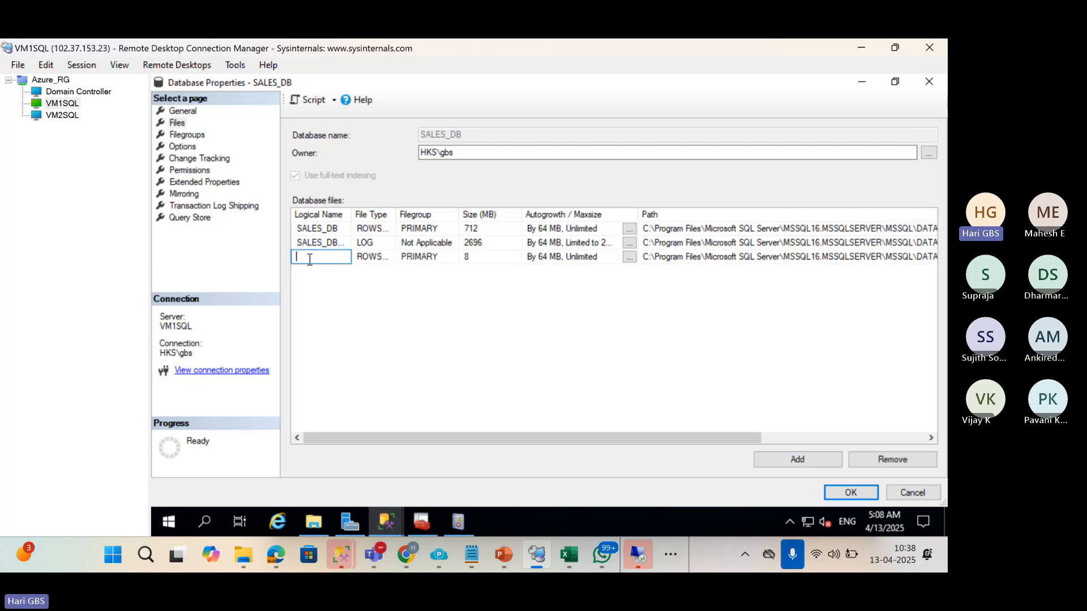
pyautogui.write('SALES2')
pyautogui.moveTo(732, 436); pyautogui.dragTo(850, 436)
pyautogui.click(811, 258)
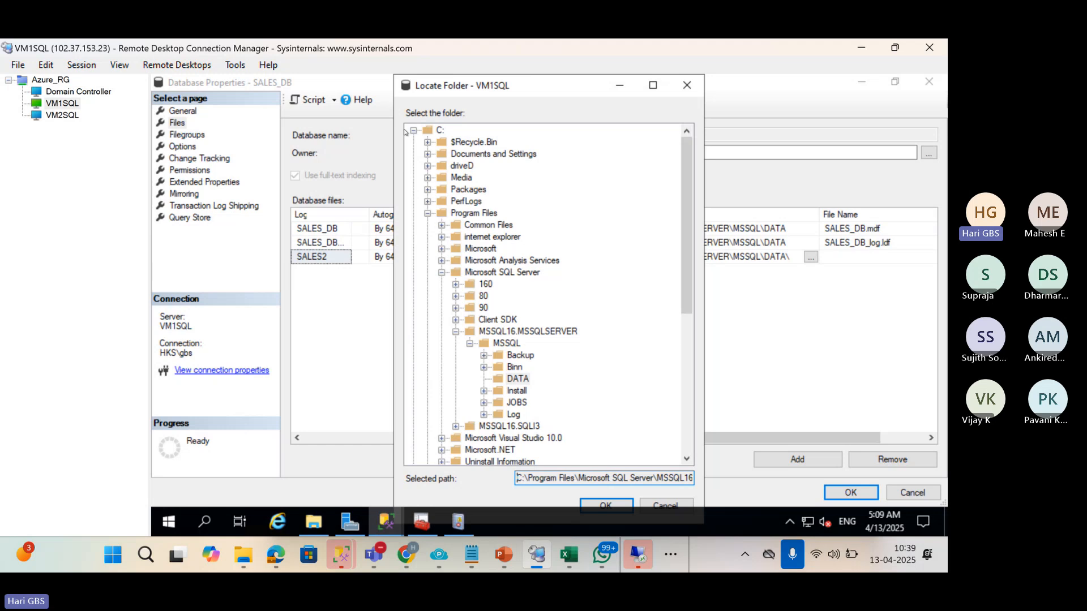
pyautogui.click(428, 213)
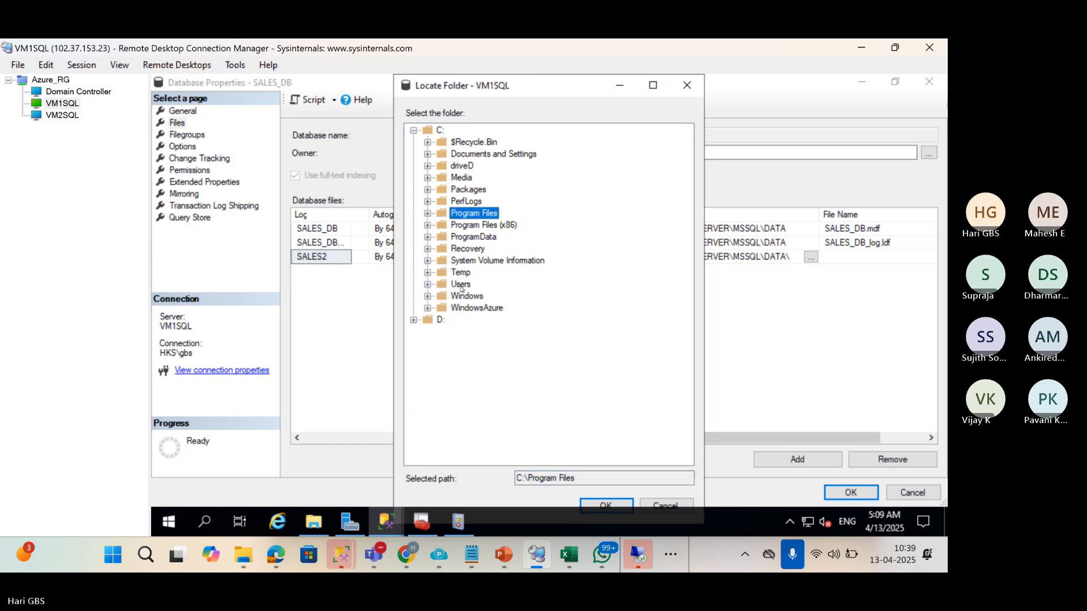
pyautogui.click(462, 167)
pyautogui.click(587, 502)
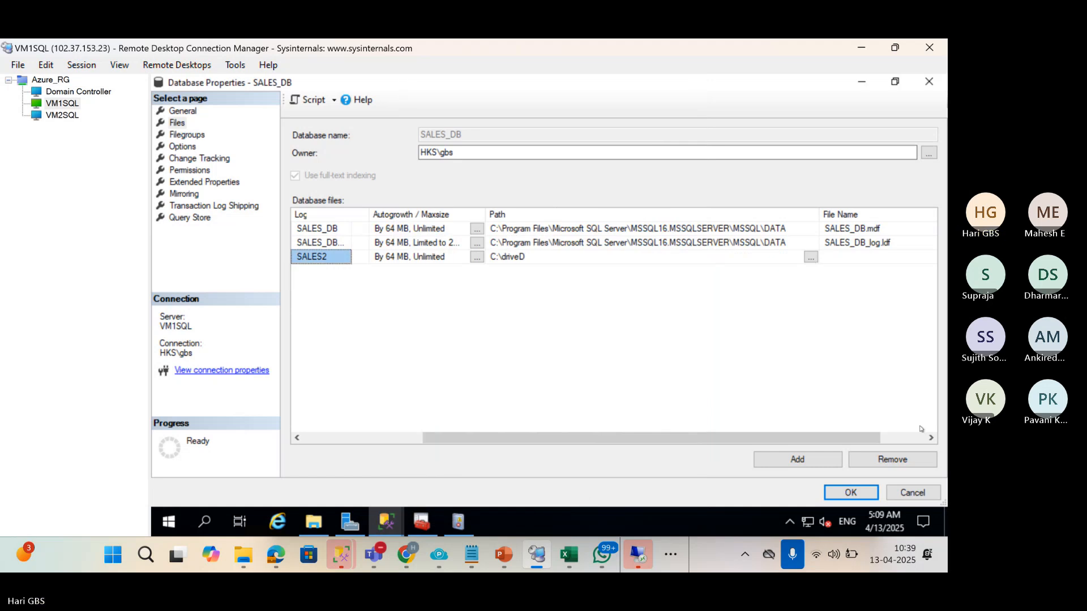
# Cancel the property changes and close this Management Studio instance without saving.
pyautogui.click(922, 494)
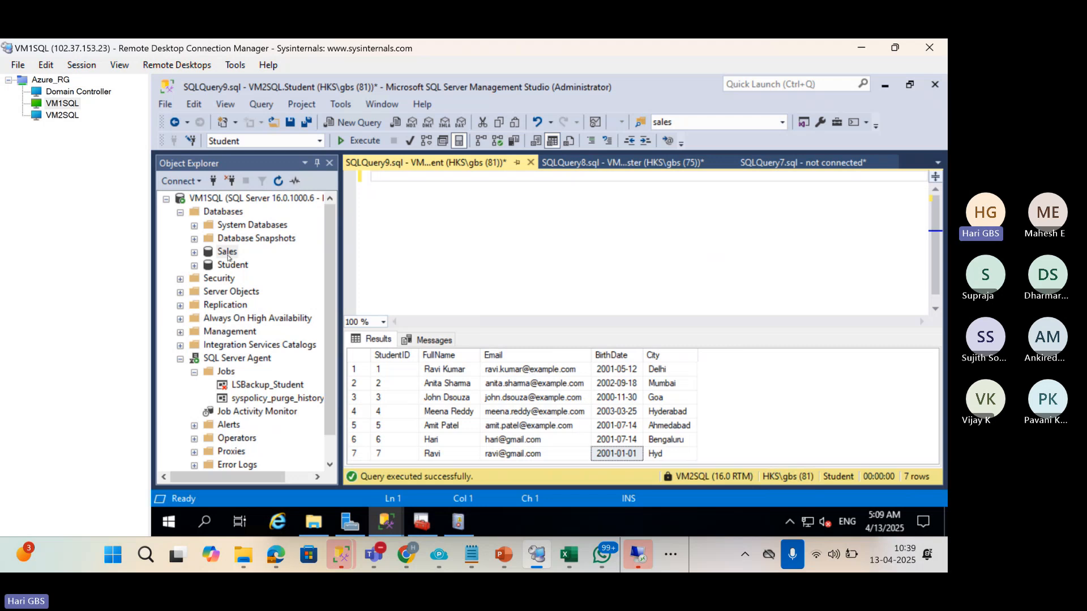
pyautogui.click(934, 86)
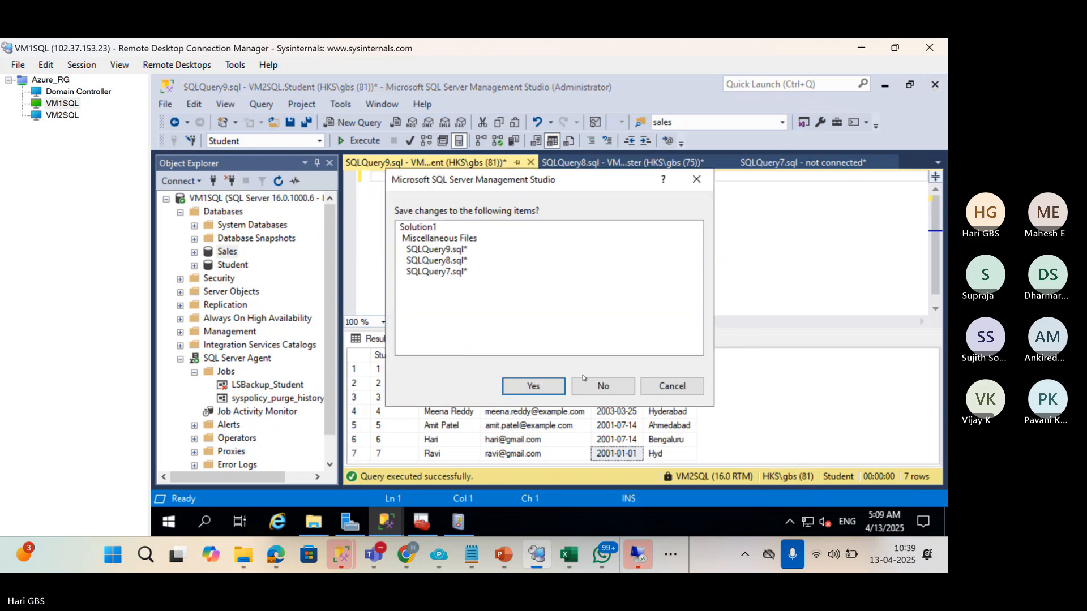
pyautogui.click(586, 385)
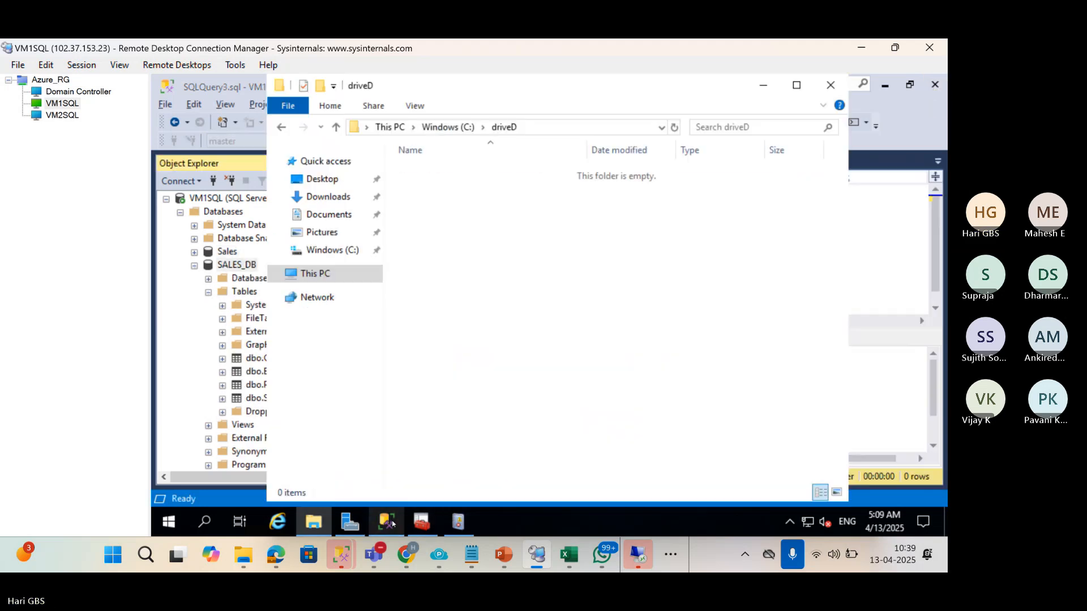
pyautogui.click(387, 522)
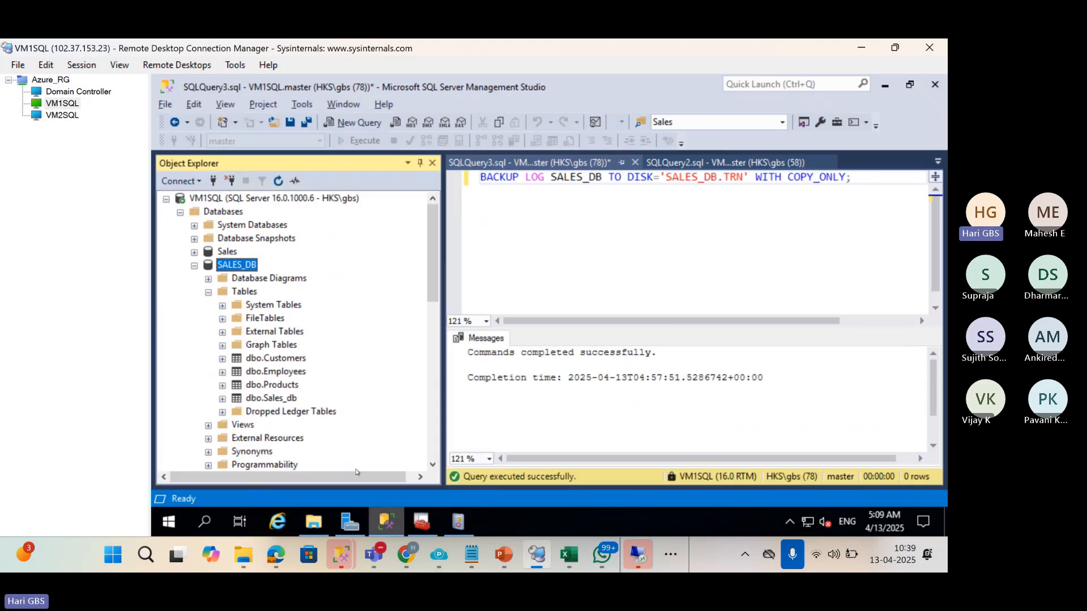
# Add a new PRIMARY data file named Sales2 to SALES_DB in the Files page.
pyautogui.rightClick(233, 264)
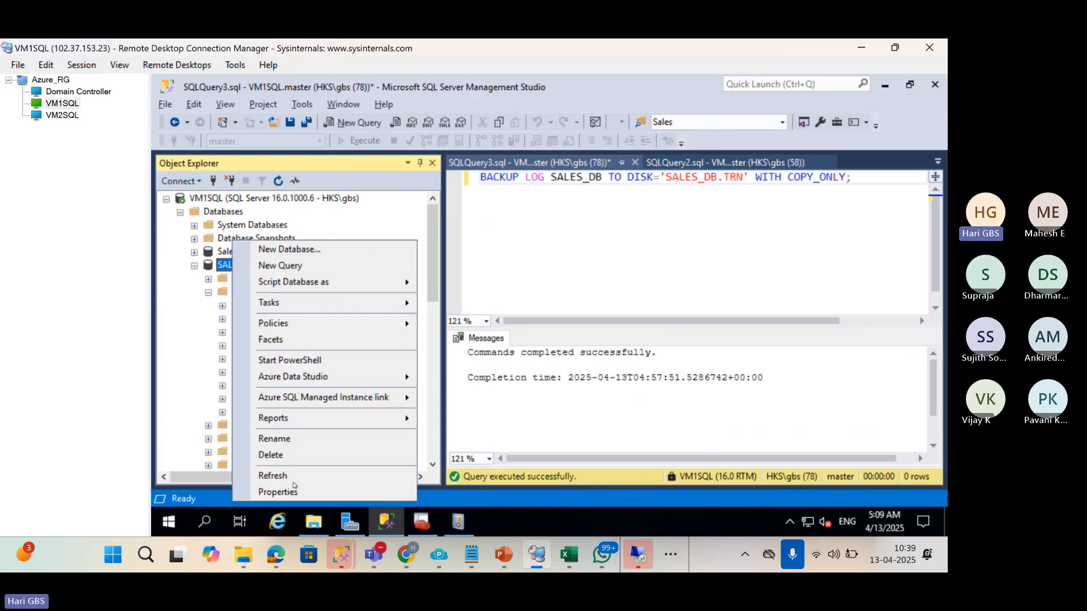
pyautogui.click(293, 491)
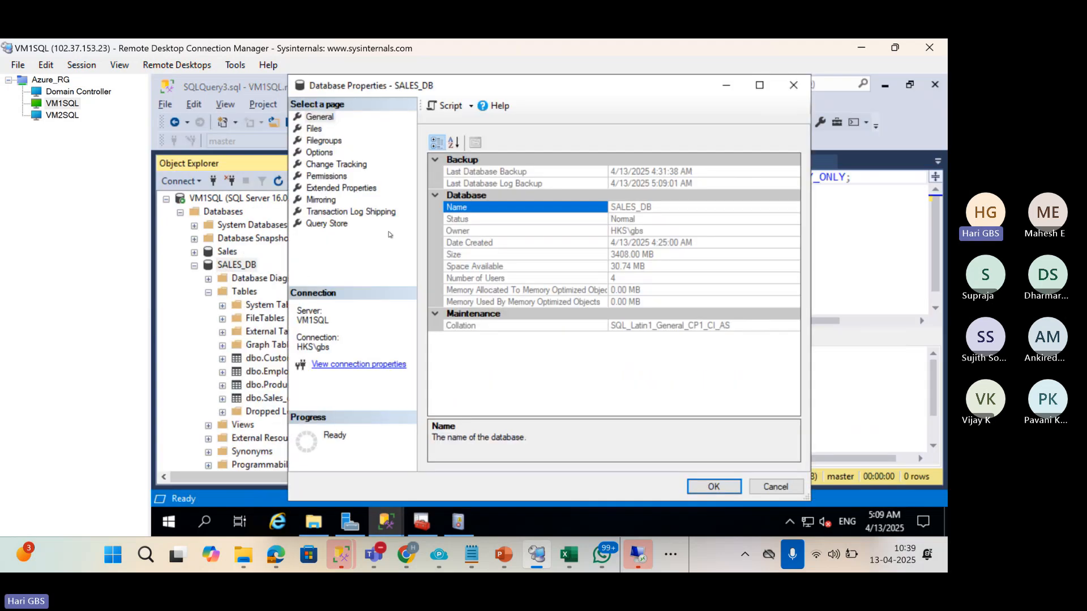
pyautogui.click(314, 129)
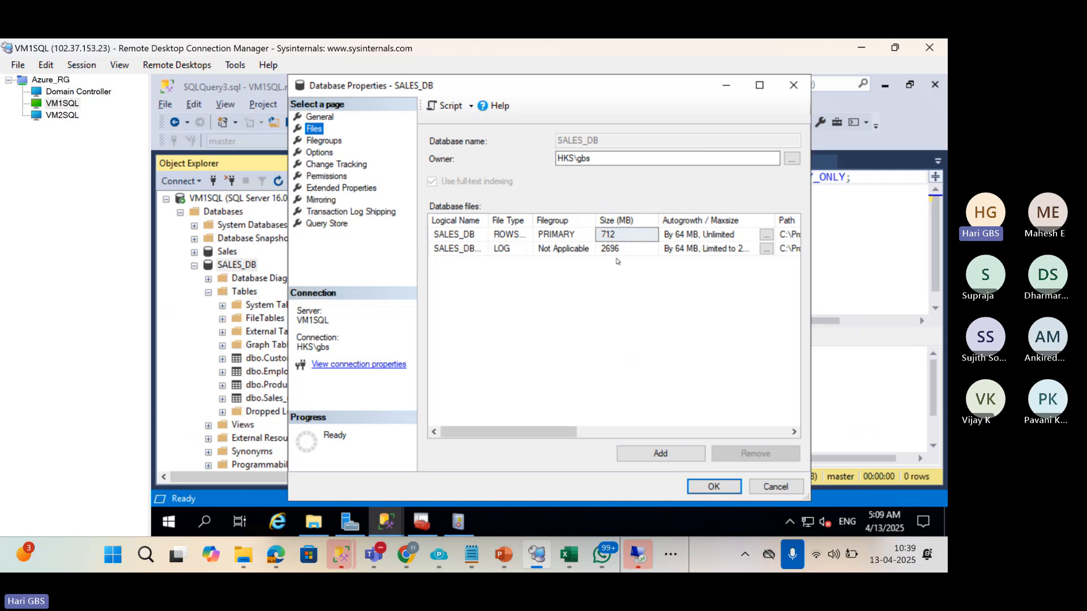
pyautogui.click(646, 453)
pyautogui.click(474, 264)
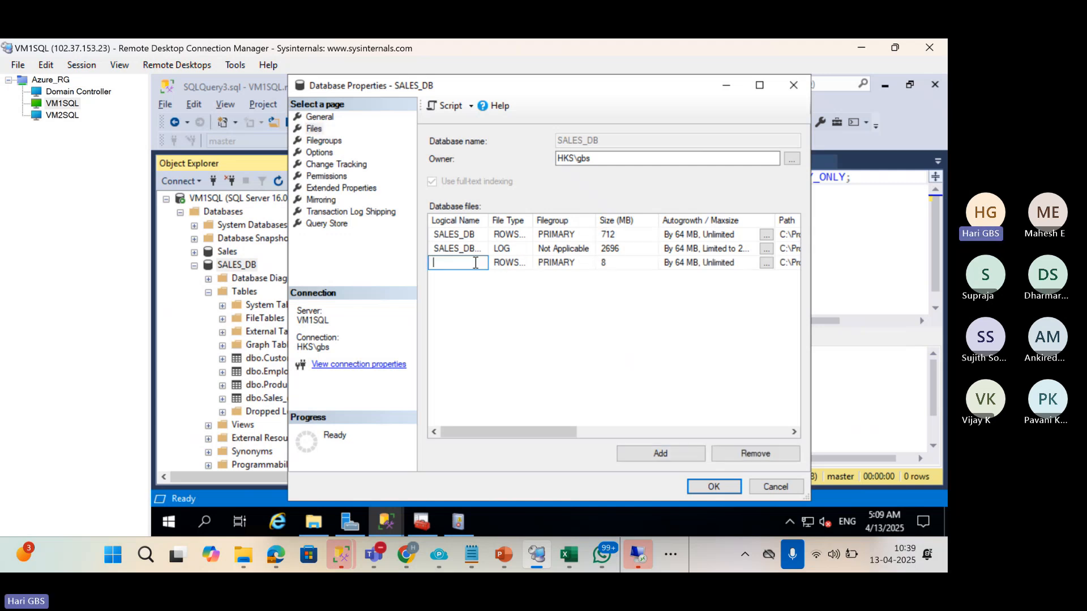
pyautogui.write('Sales')
pyautogui.press('BackSpace')
pyautogui.press('BackSpace')
pyautogui.press('BackSpace')
pyautogui.press('BackSpace')
pyautogui.press('BackSpace')
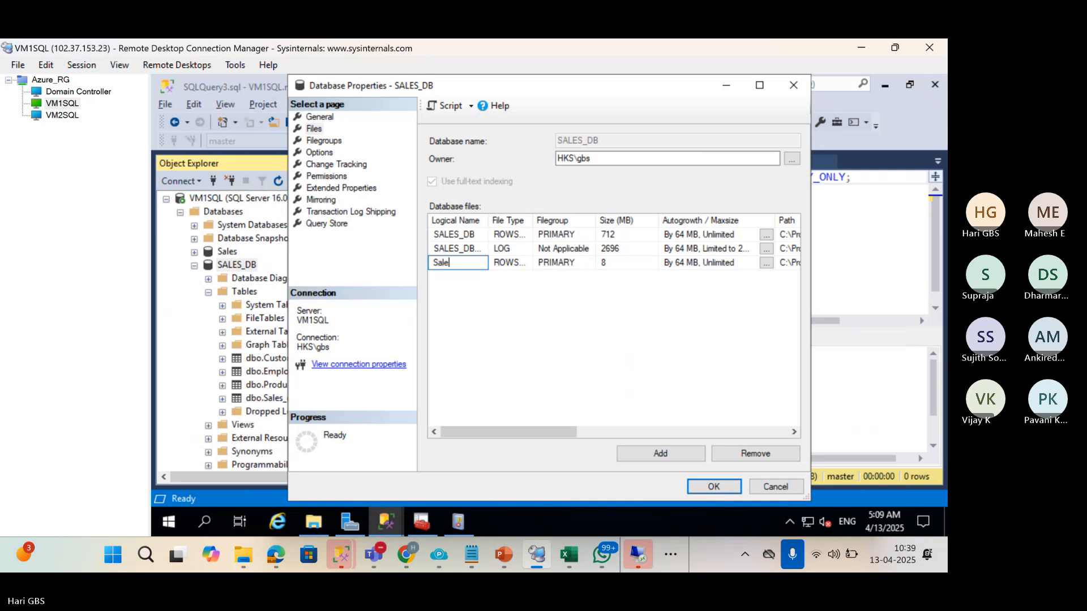
pyautogui.write('Sales2')
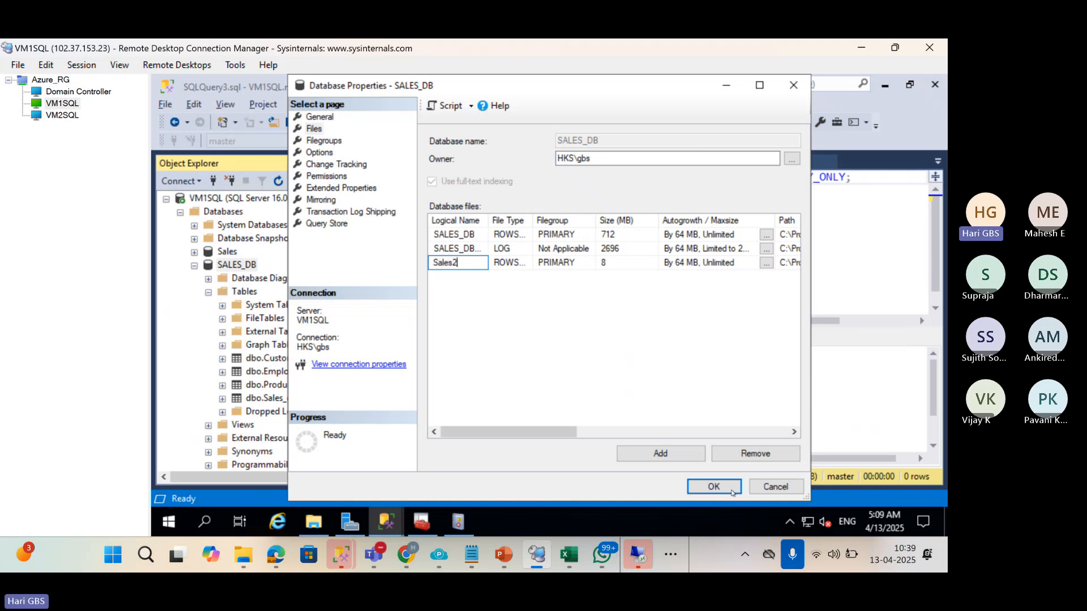
pyautogui.click(52, 116)
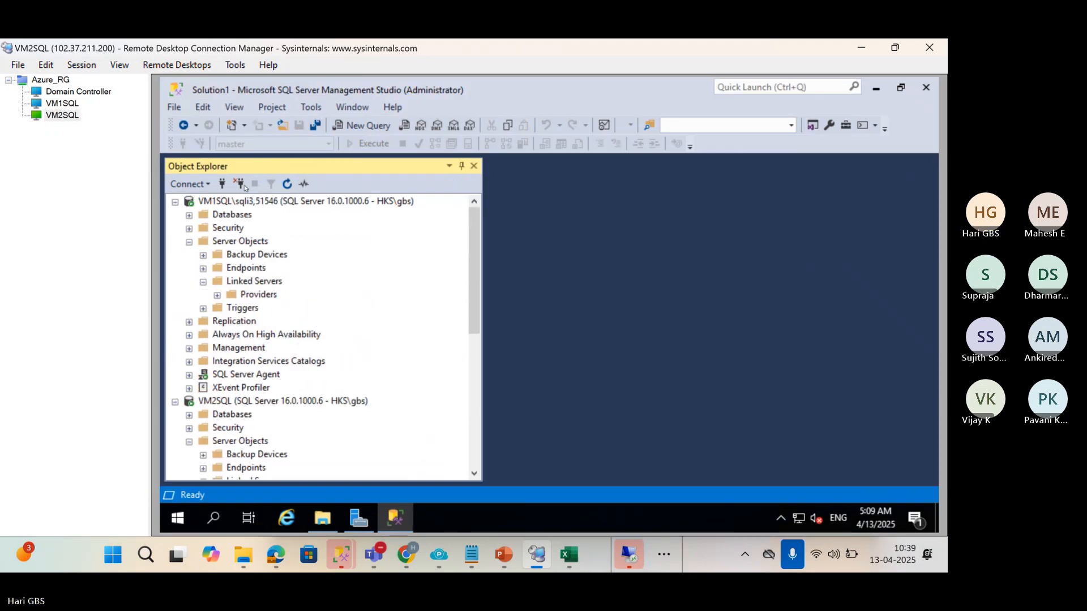
# On VM2SQL, refresh SALES_DB and view its Files page with a wider Logical Name column.
pyautogui.click(222, 214)
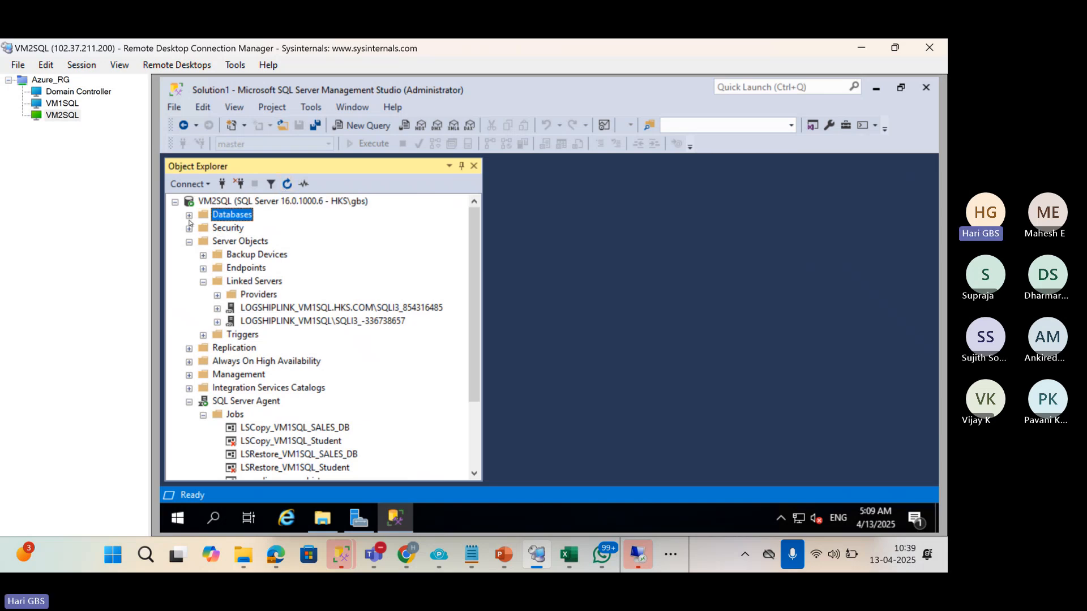
pyautogui.click(189, 216)
pyautogui.rightClick(242, 255)
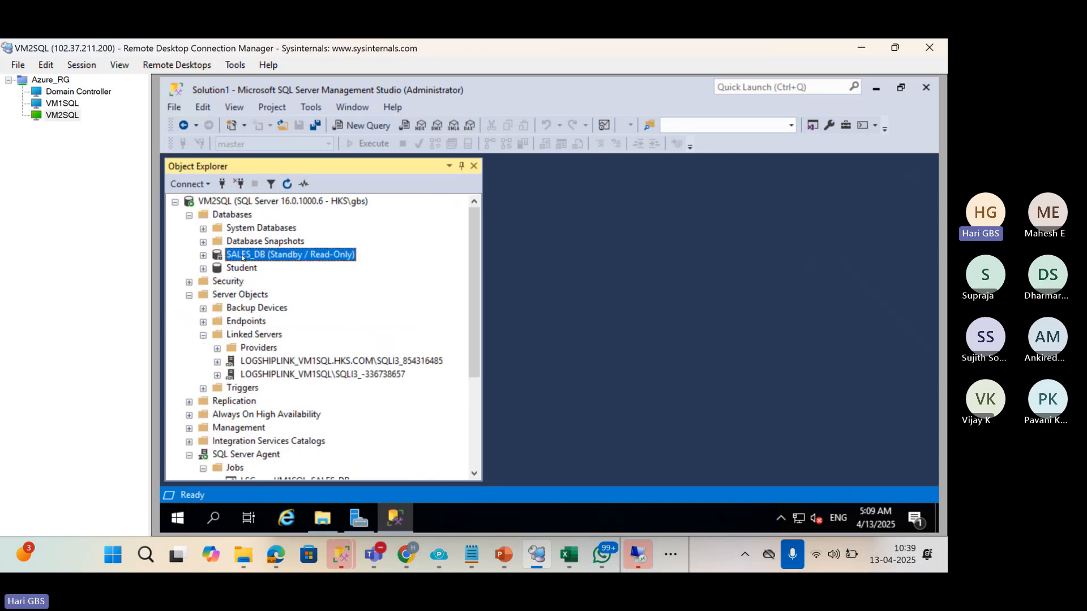
pyautogui.click(321, 474)
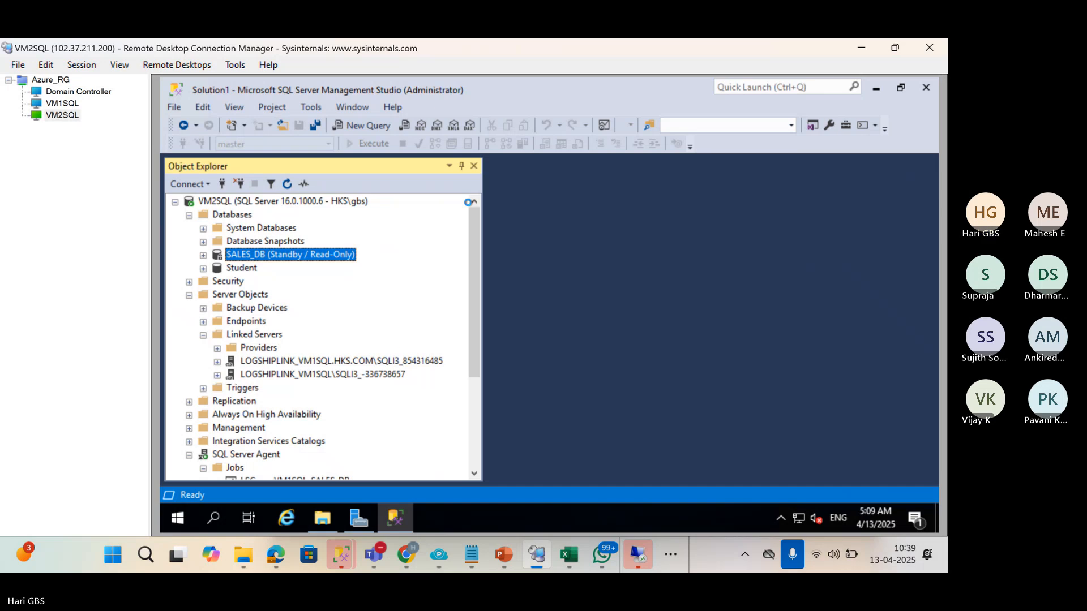
pyautogui.click(317, 131)
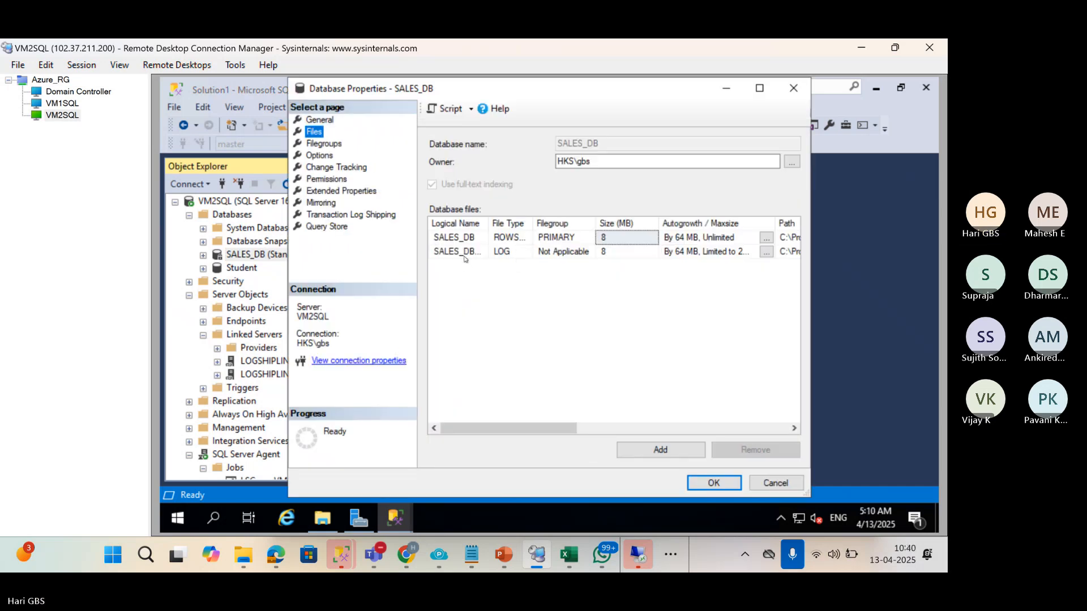
pyautogui.moveTo(487, 227); pyautogui.dragTo(545, 228)
# On VM1SQL, confirm Database Properties so the Sales2 file is added to SALES_DB.
pyautogui.click(62, 103)
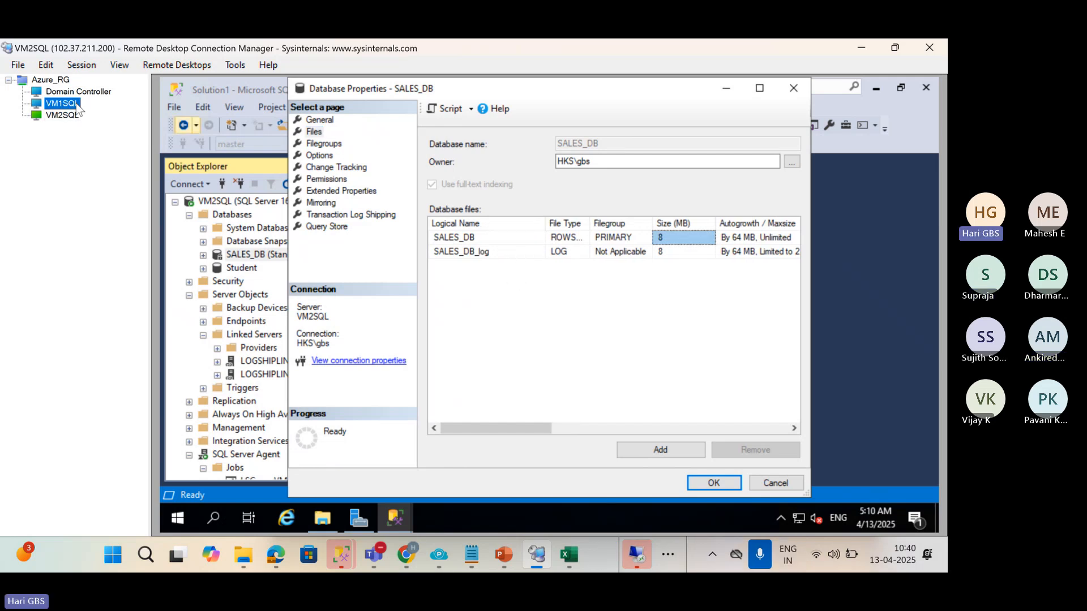
pyautogui.click(707, 488)
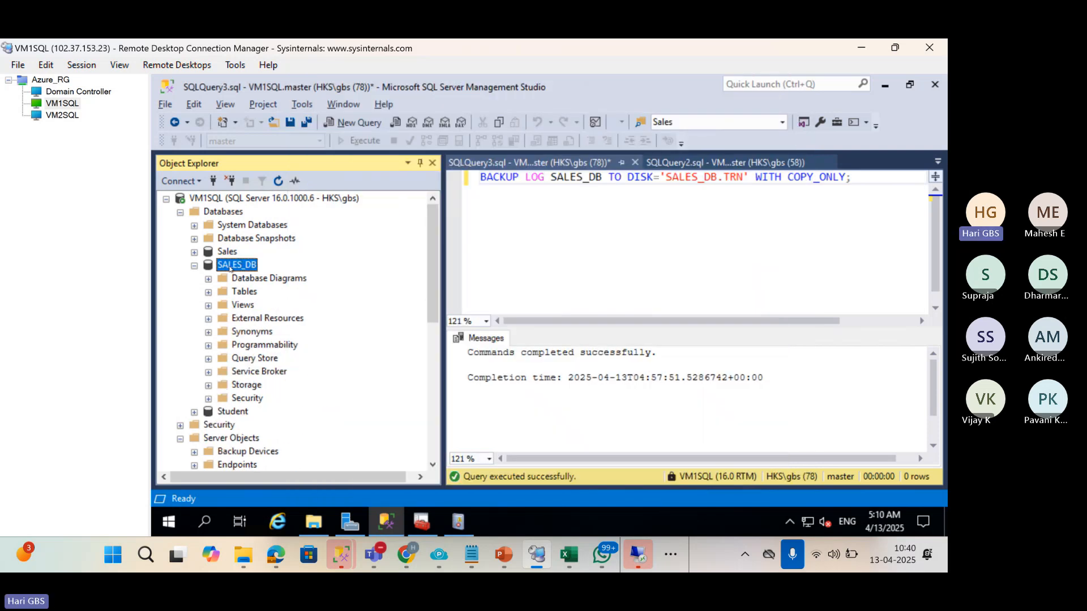
pyautogui.click(195, 265)
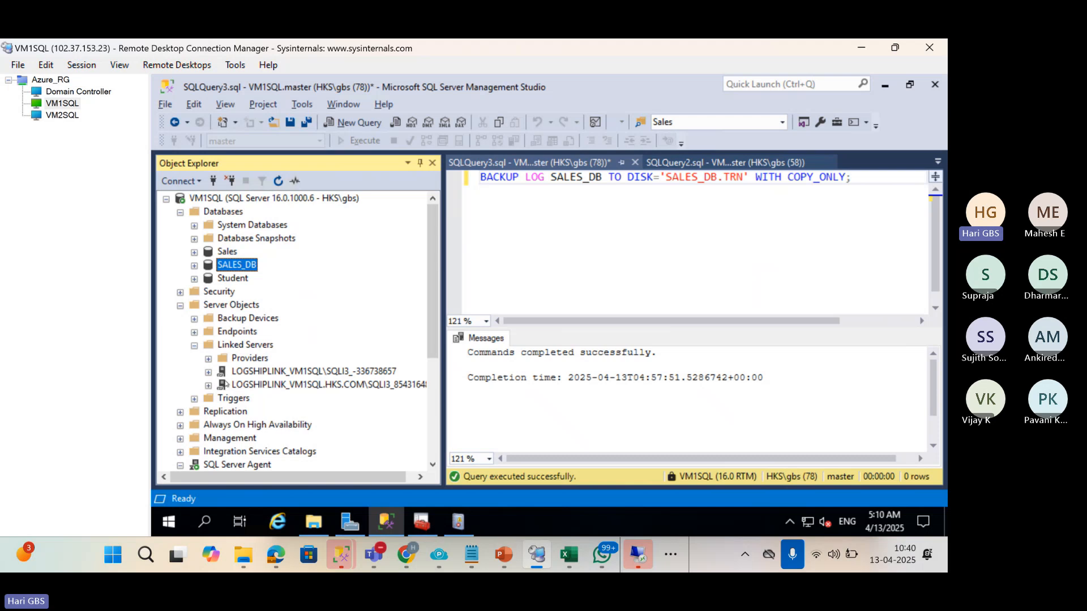
# Run the LSBackup_SALES_DB job, dismiss its success report, and switch to VM2SQL.
pyautogui.scroll(-4, 224, 402)
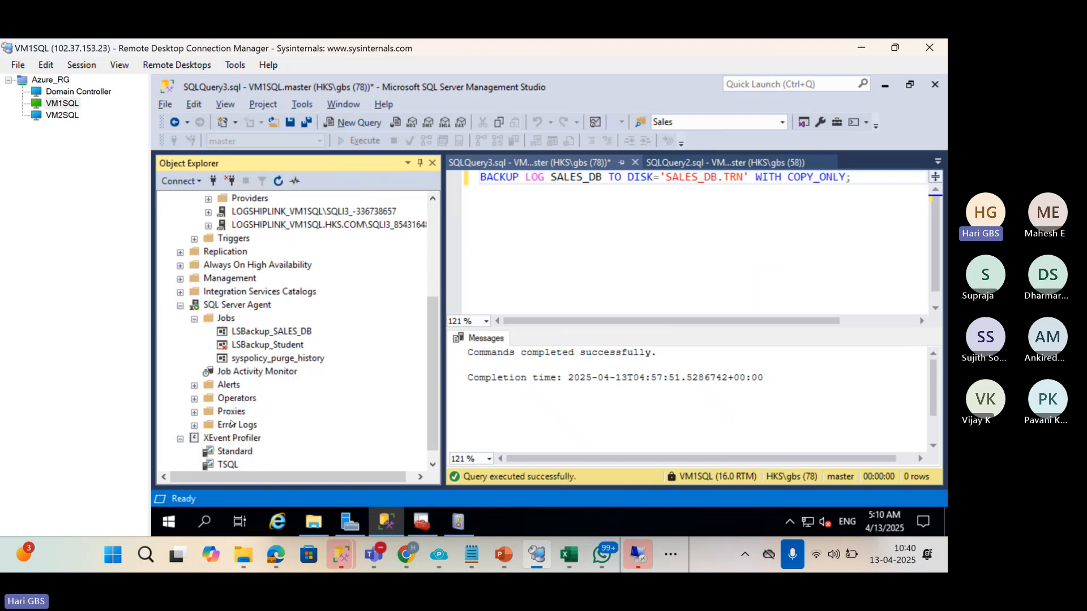
pyautogui.rightClick(236, 334)
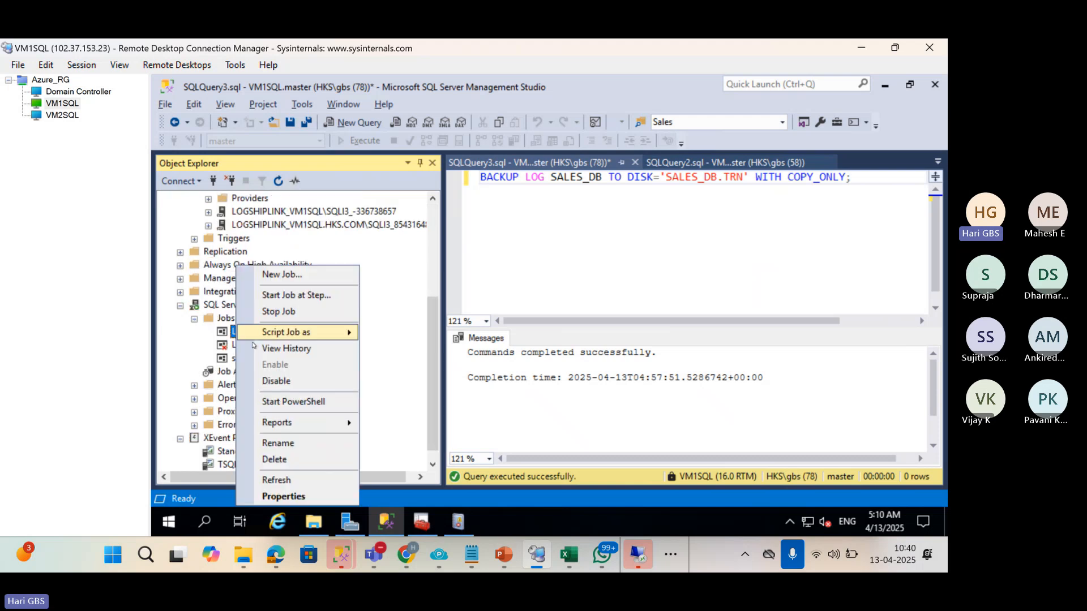
pyautogui.click(284, 295)
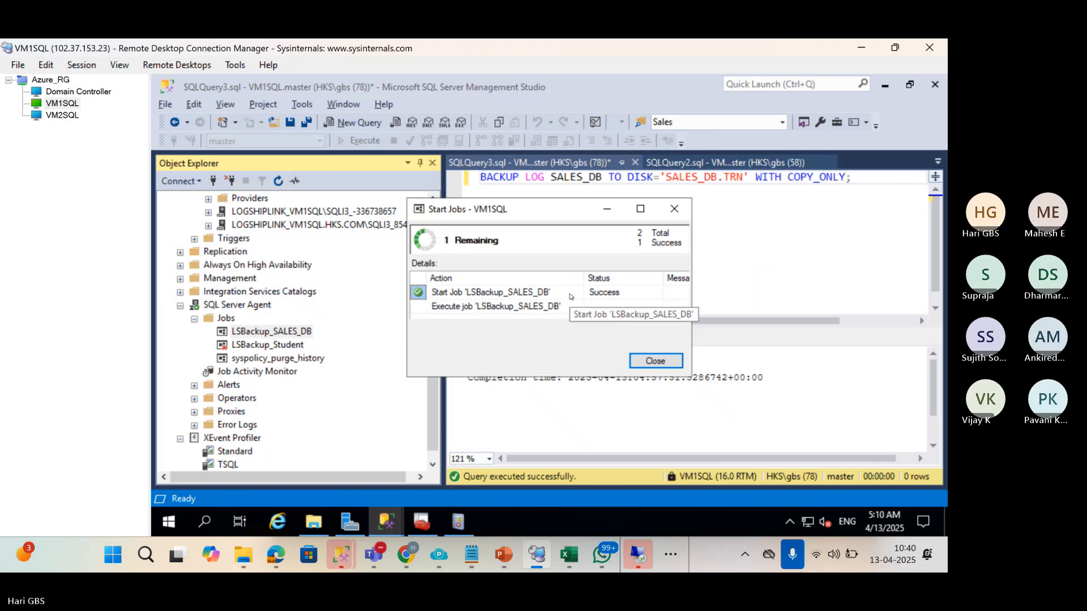
pyautogui.click(655, 361)
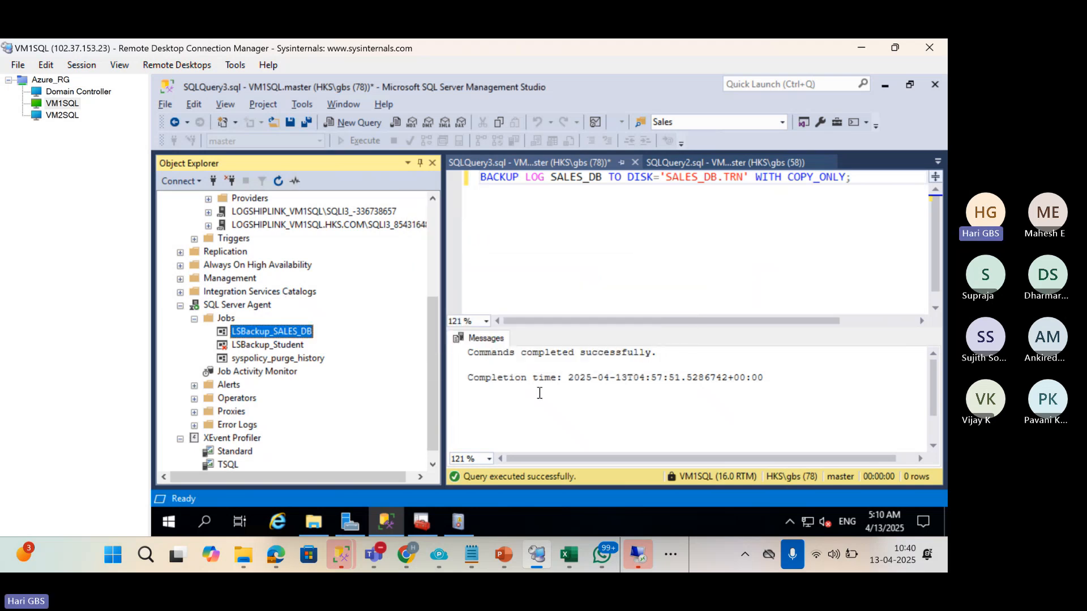
pyautogui.click(58, 116)
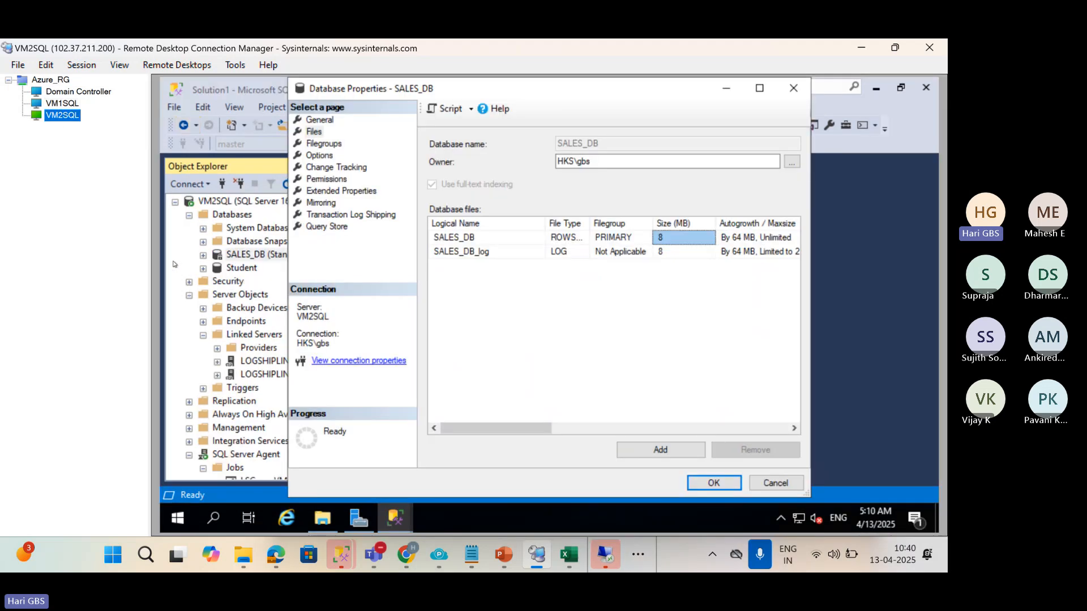
# Close the secondary's SALES_DB properties and start the LSCopy_VM1SQL_SALES_DB job on VM2SQL.
pyautogui.press('Escape')
pyautogui.scroll(-3, 270, 389)
pyautogui.scroll(-1, 269, 389)
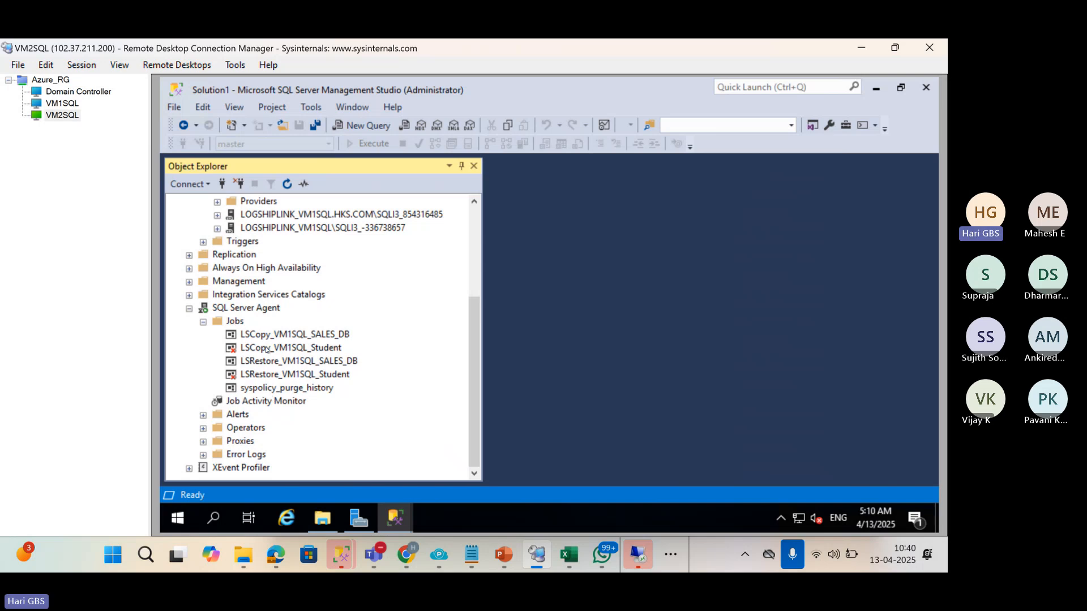
pyautogui.click(263, 335)
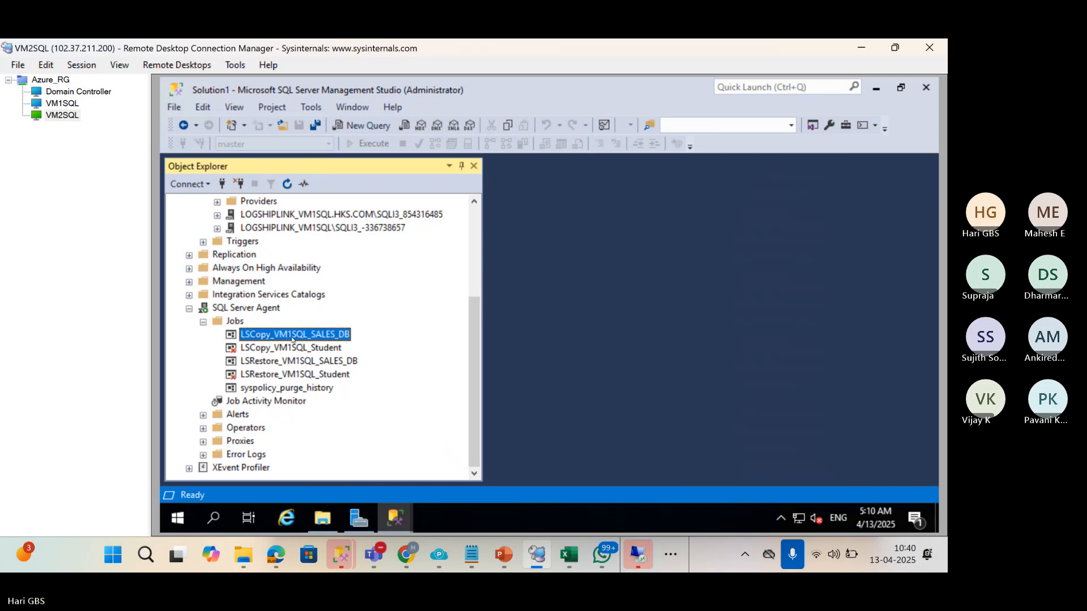
pyautogui.rightClick(337, 339)
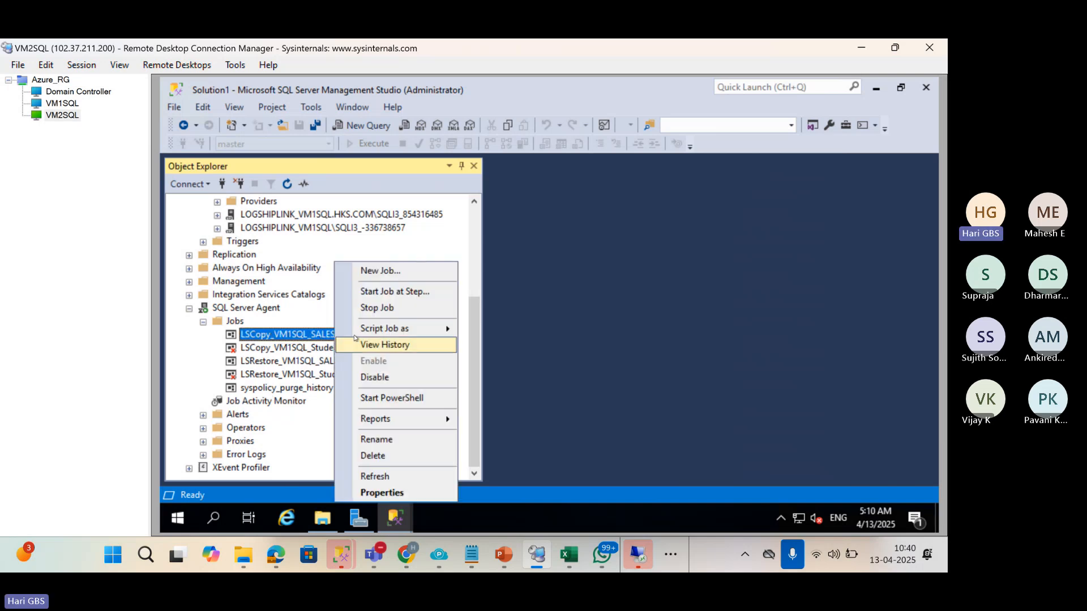
pyautogui.click(383, 291)
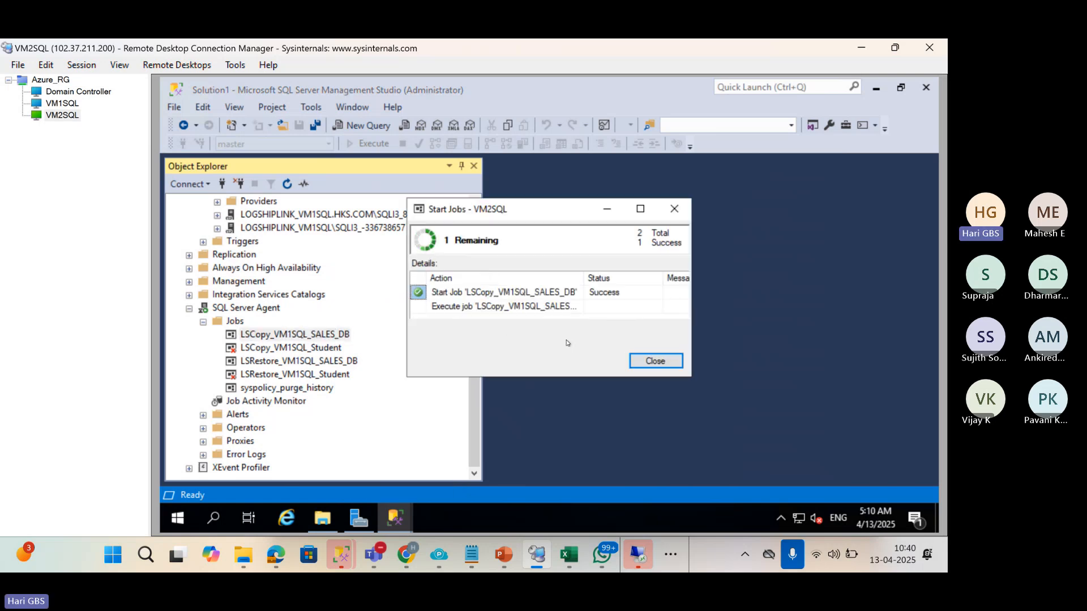
# Dismiss the LSCopy report and try starting LSRestore_VM1SQL_SALES_DB, which fails.
pyautogui.click(655, 362)
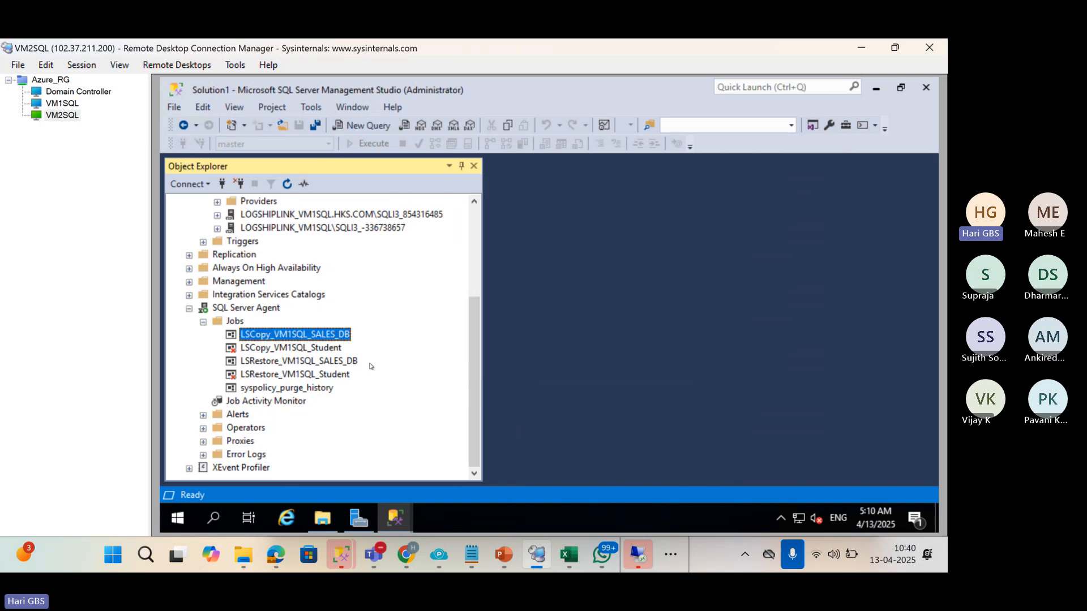
pyautogui.rightClick(289, 363)
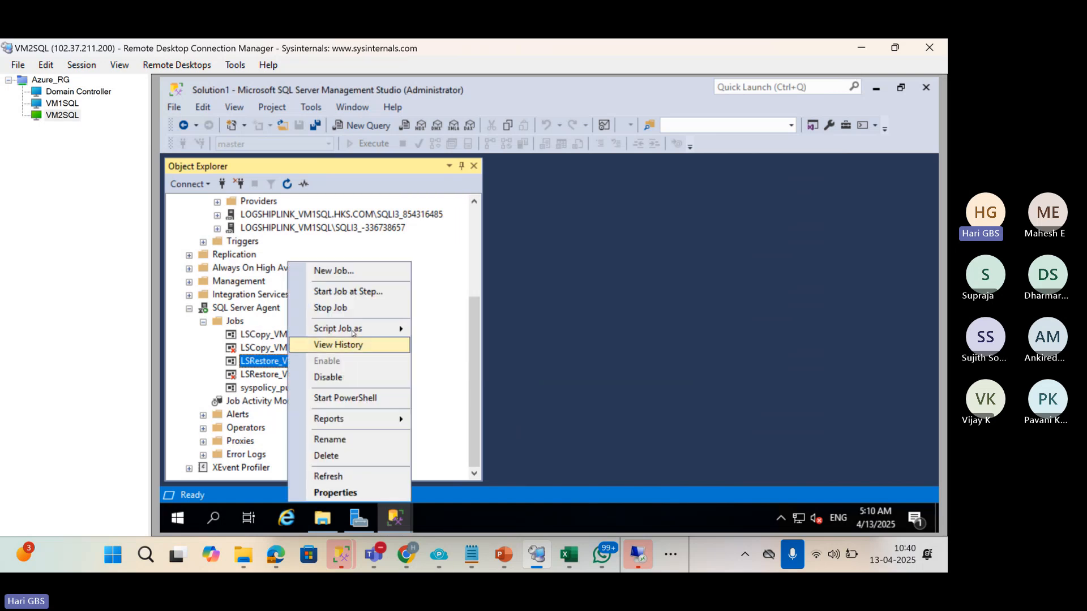
pyautogui.click(350, 293)
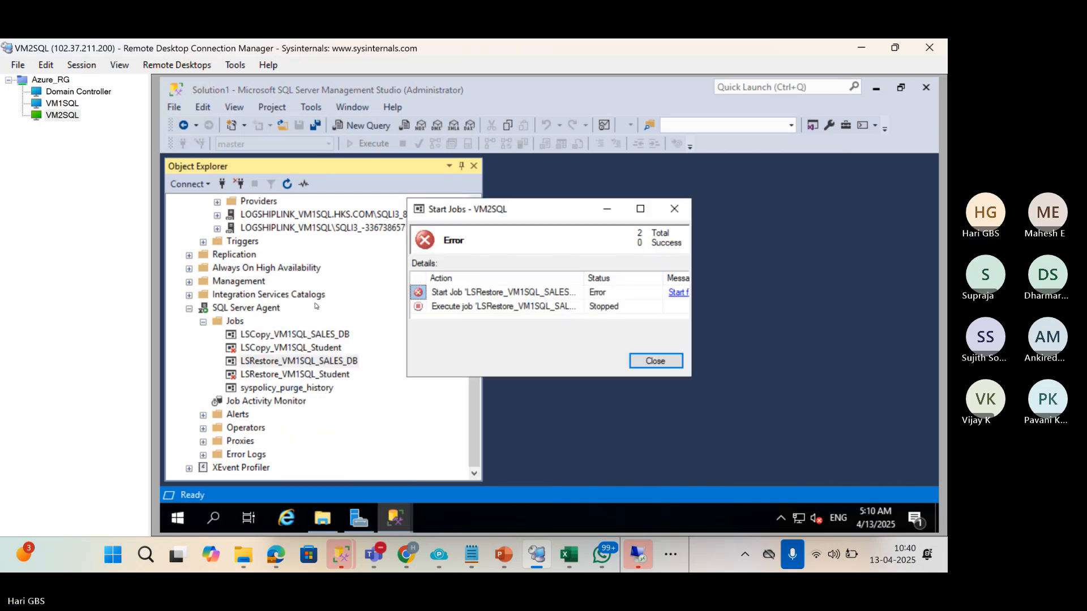
pyautogui.click(674, 208)
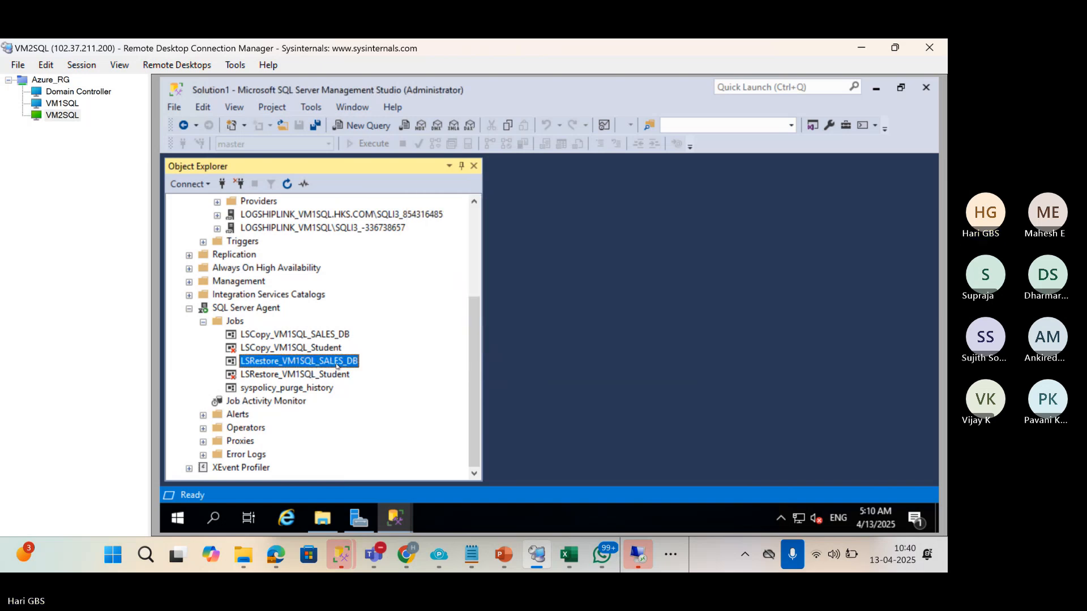
# Retry LSRestore_VM1SQL_SALES_DB, read error 22022 (already running under Schedule 24), and close it.
pyautogui.rightClick(337, 366)
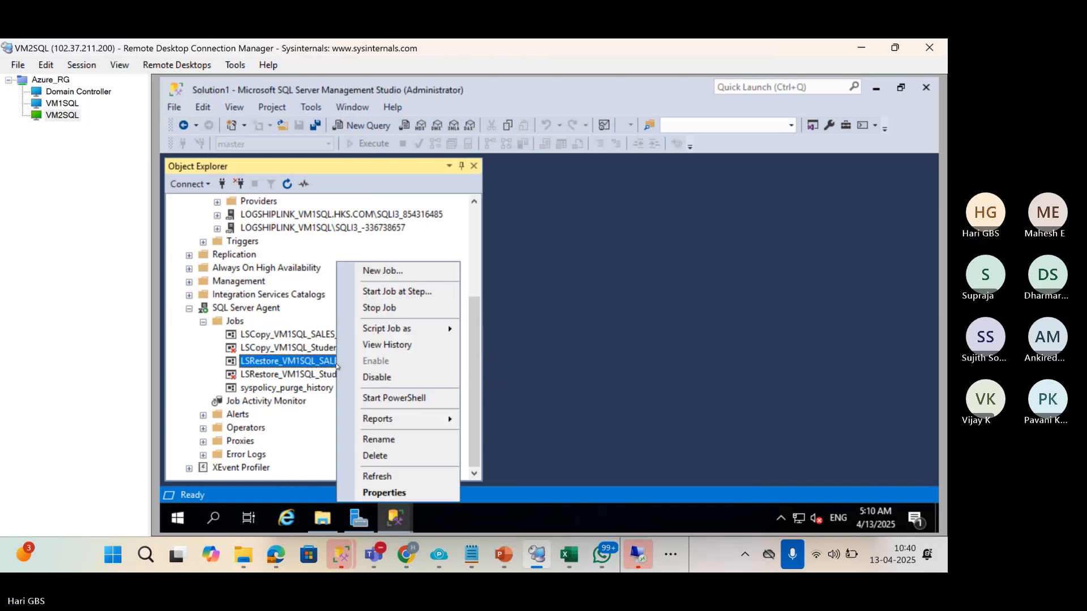
pyautogui.click(394, 295)
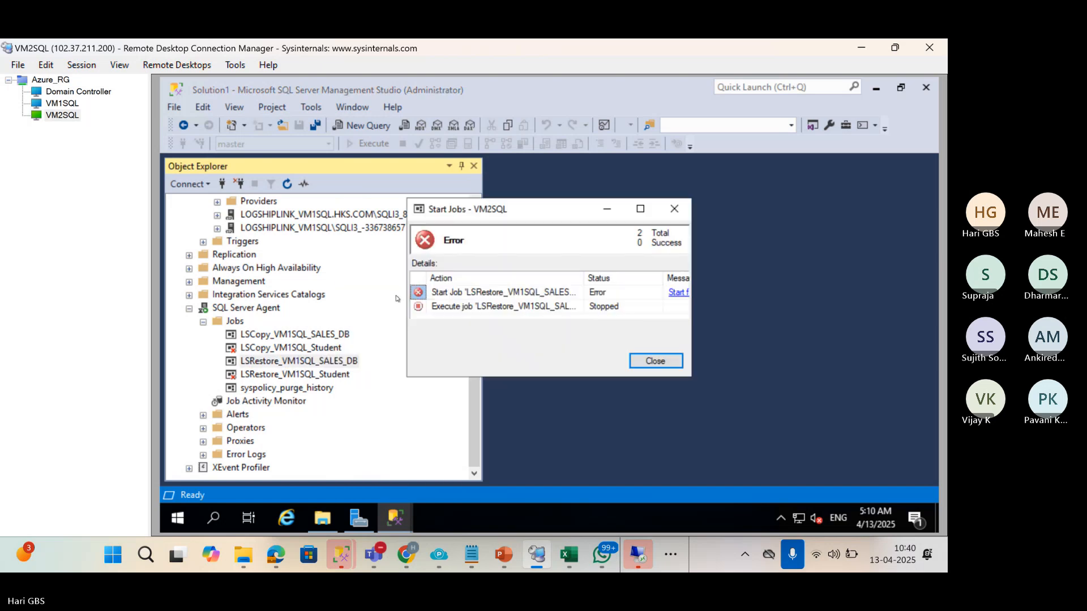
pyautogui.click(680, 293)
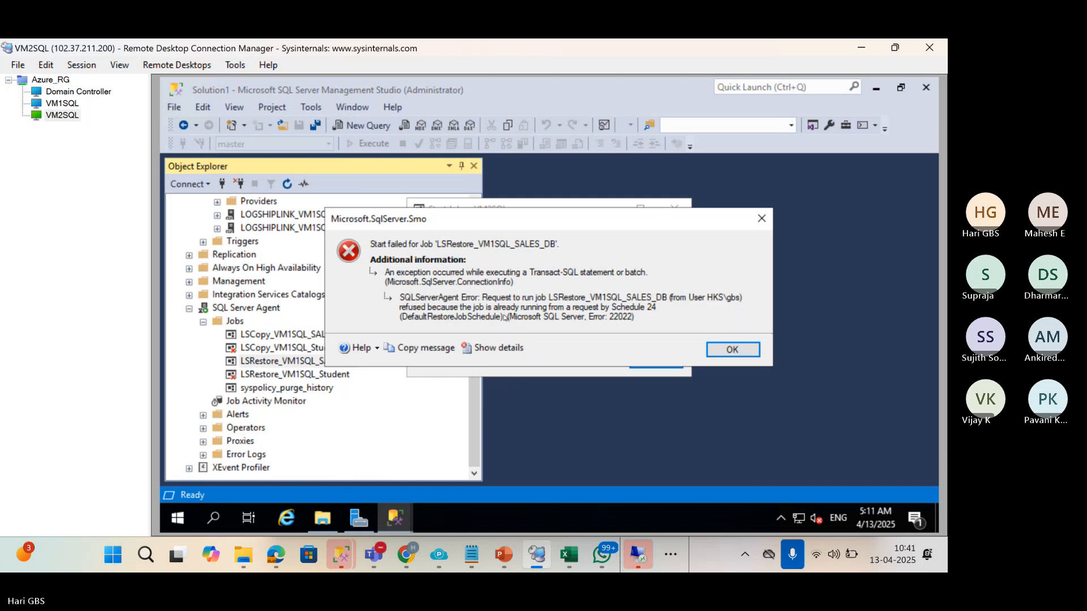
pyautogui.click(732, 349)
pyautogui.click(675, 209)
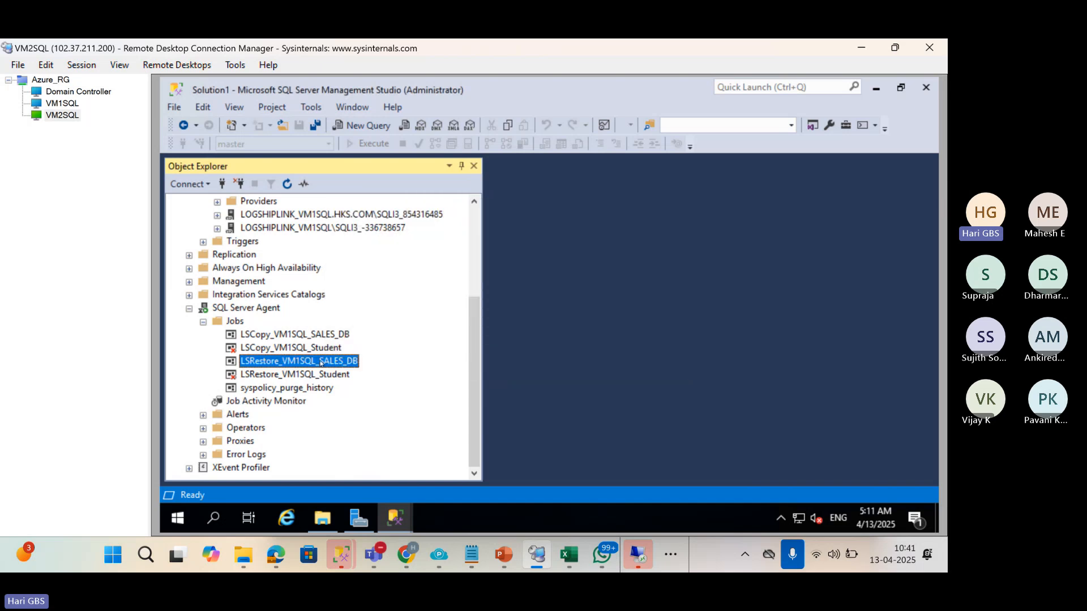
pyautogui.rightClick(321, 363)
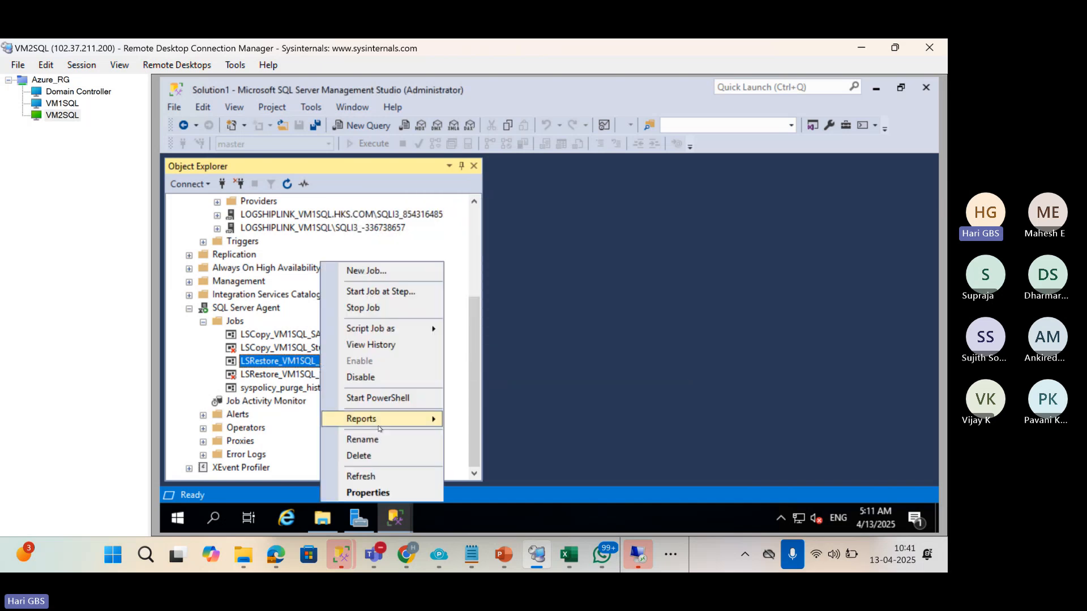
pyautogui.click(375, 346)
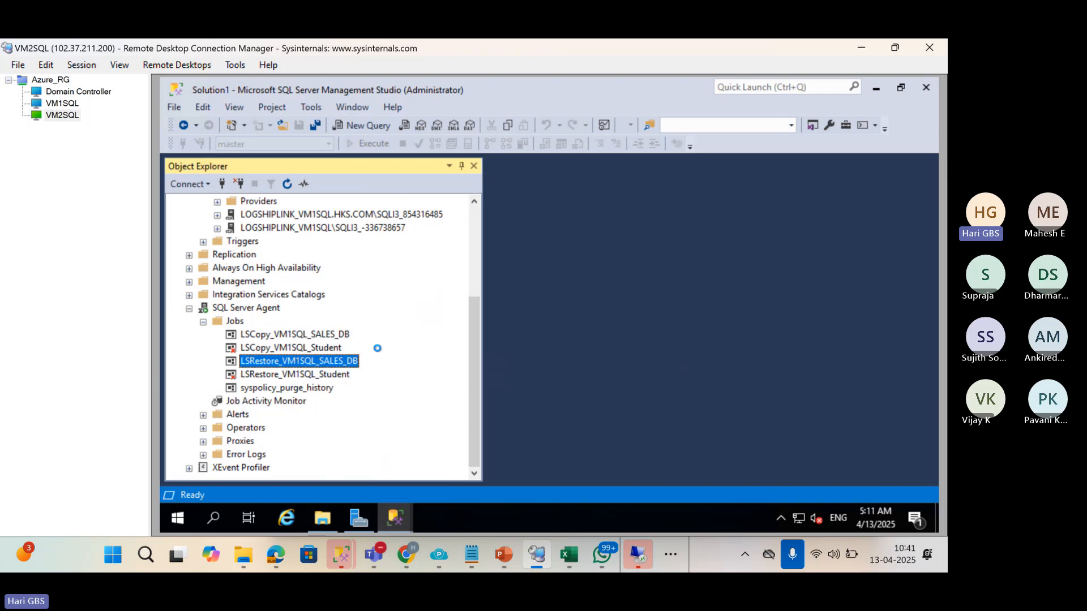
pyautogui.click(462, 154)
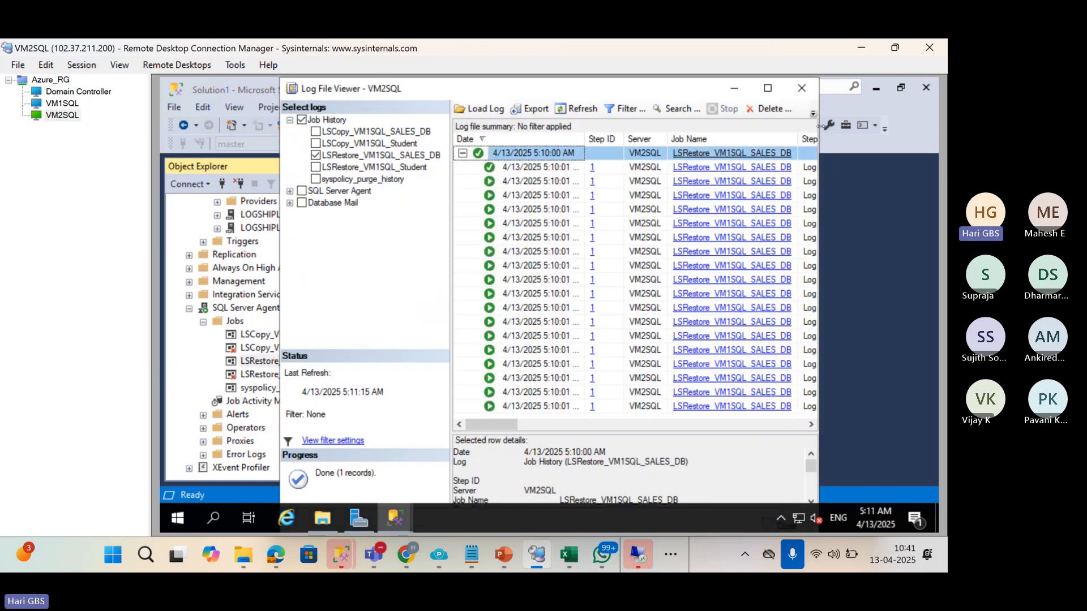
pyautogui.moveTo(820, 125); pyautogui.dragTo(937, 127)
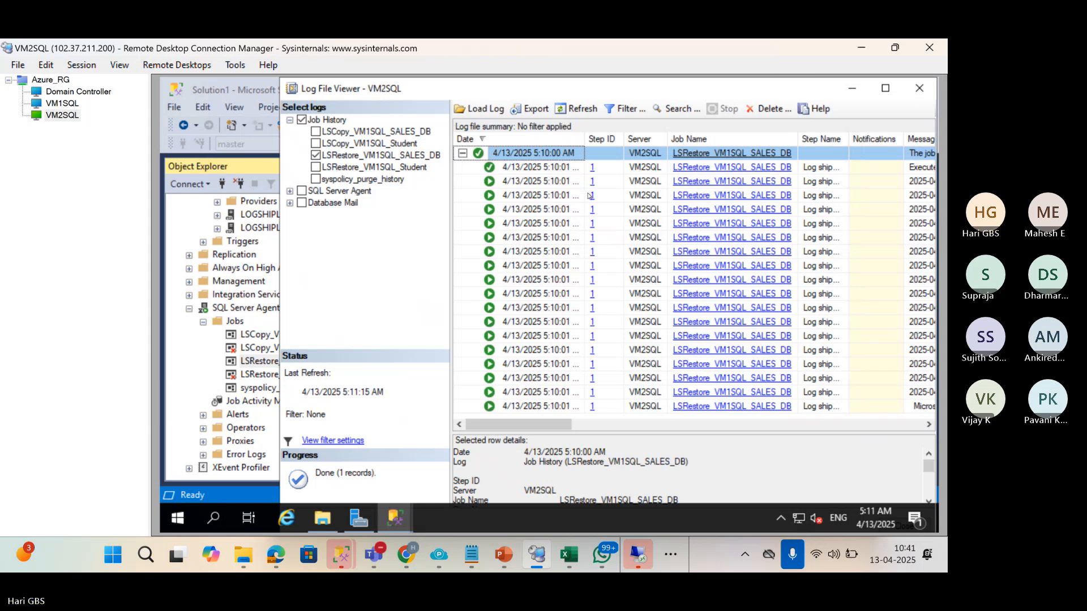
pyautogui.click(552, 169)
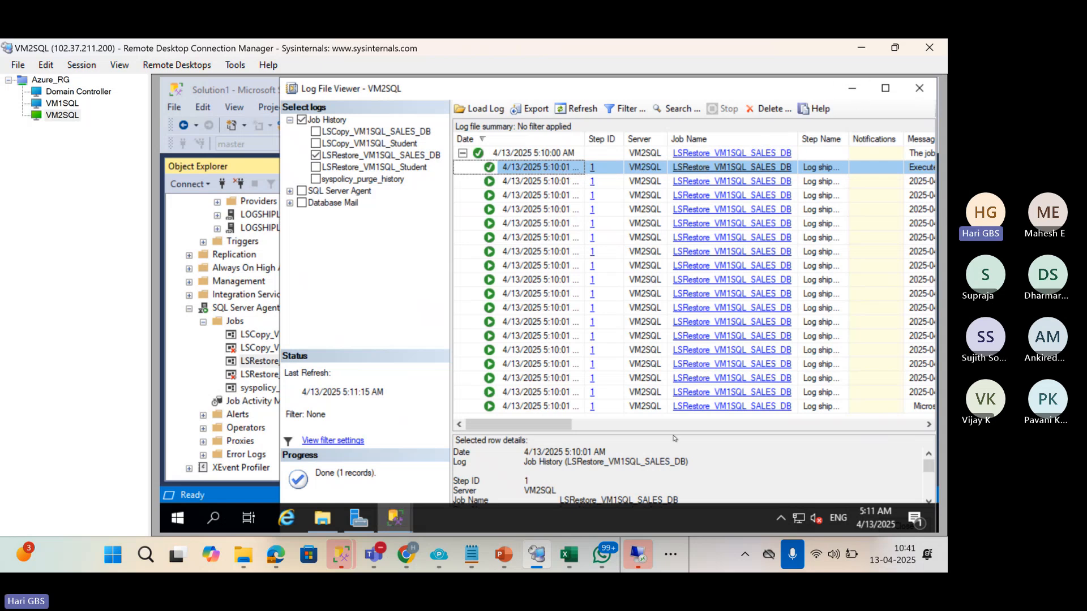
pyautogui.moveTo(559, 428); pyautogui.dragTo(630, 416)
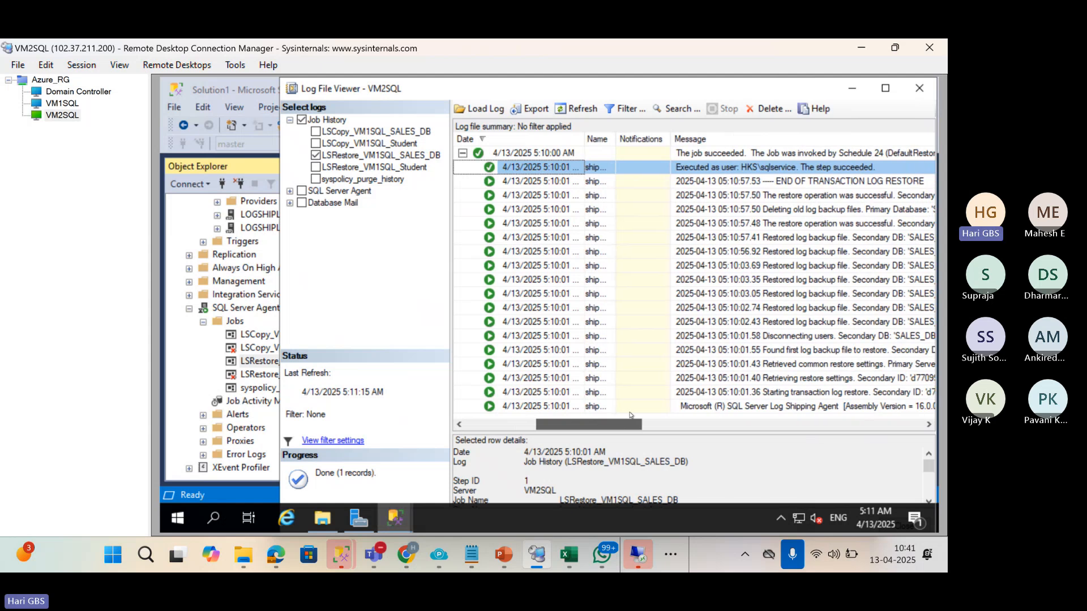
pyautogui.click(919, 87)
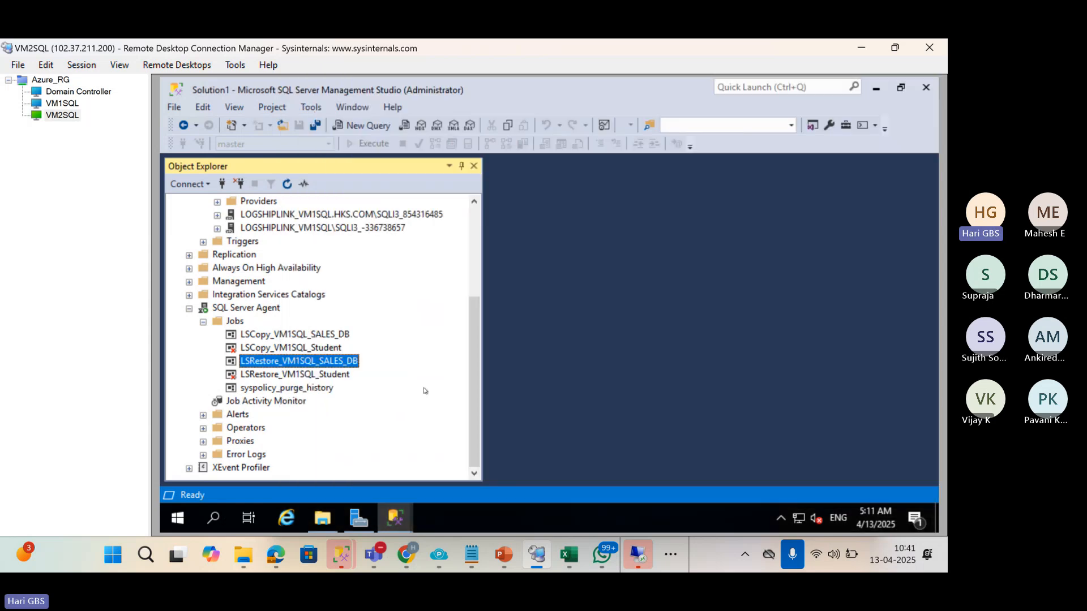
pyautogui.click(246, 403)
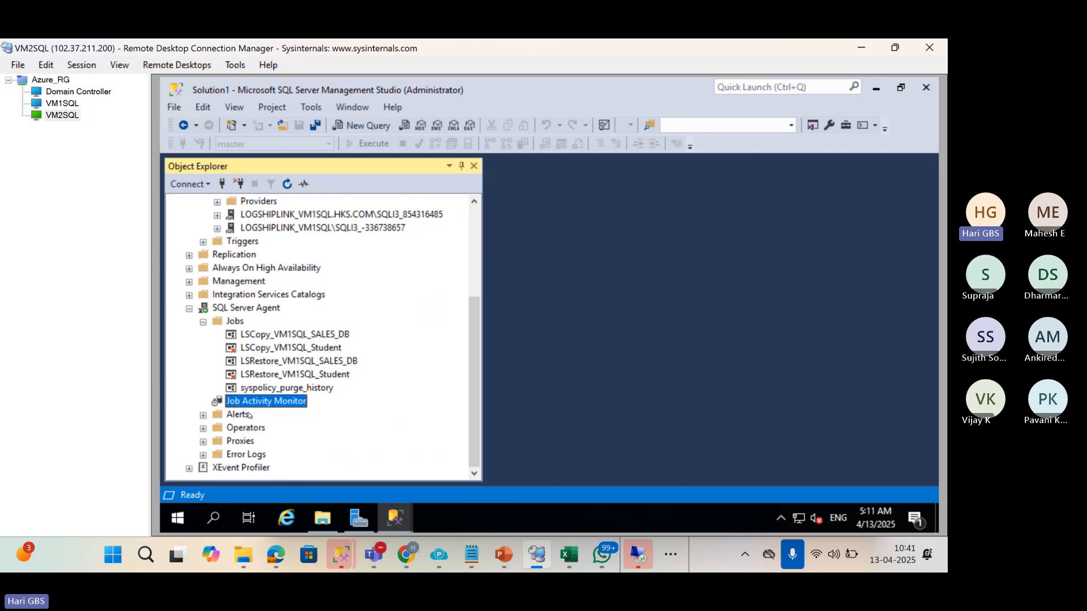
# Open Job Activity Monitor full-size with a wider Name column and select LSRestore_VM1SQL_SALES_DB.
pyautogui.rightClick(251, 407)
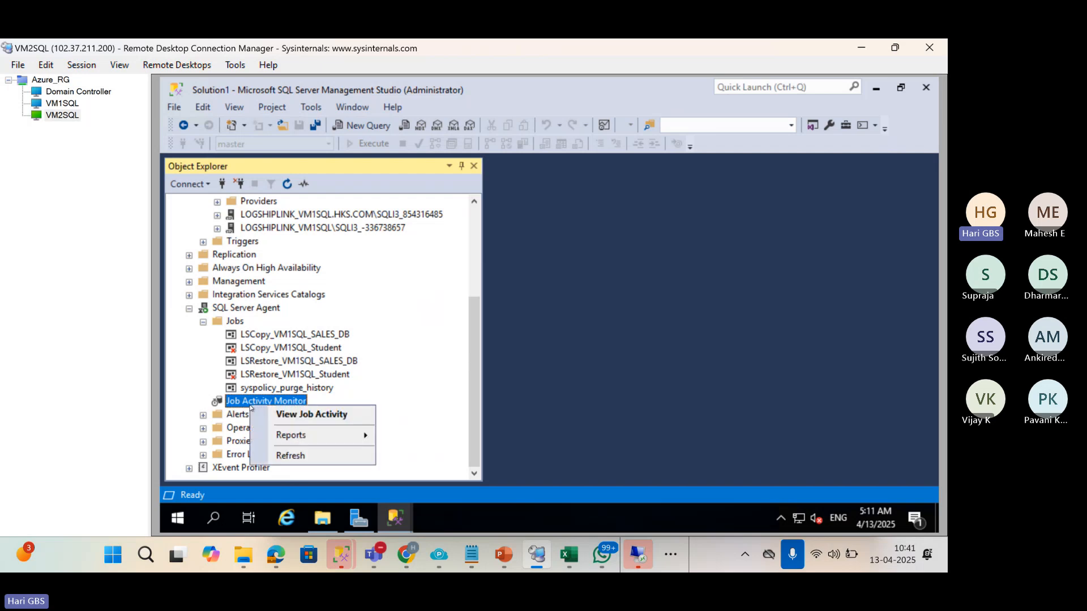
pyautogui.click(282, 414)
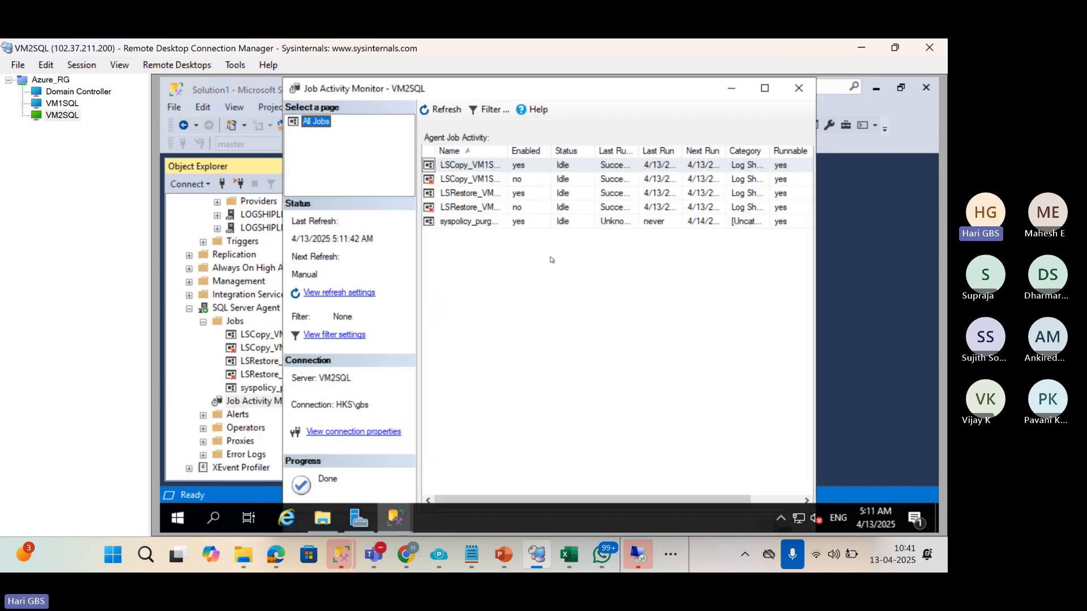
pyautogui.click(764, 89)
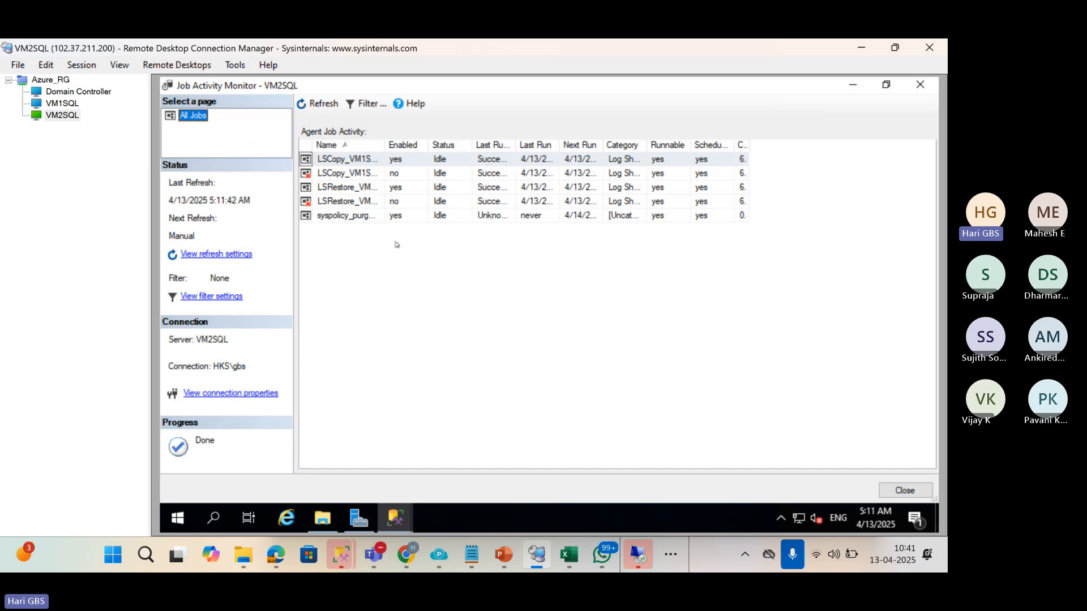
pyautogui.moveTo(383, 141); pyautogui.dragTo(546, 142)
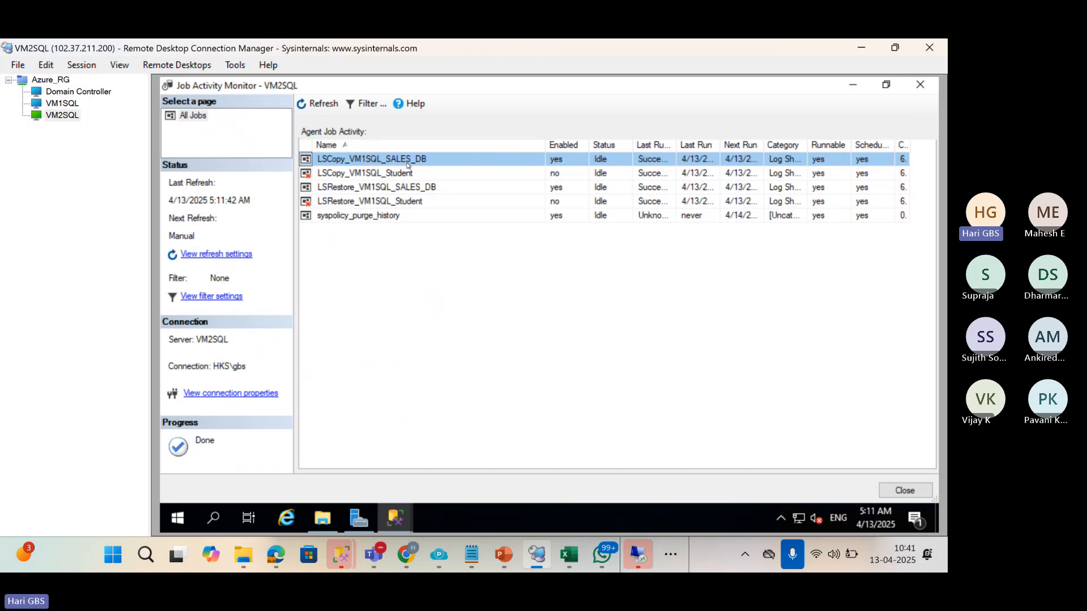
pyautogui.click(394, 191)
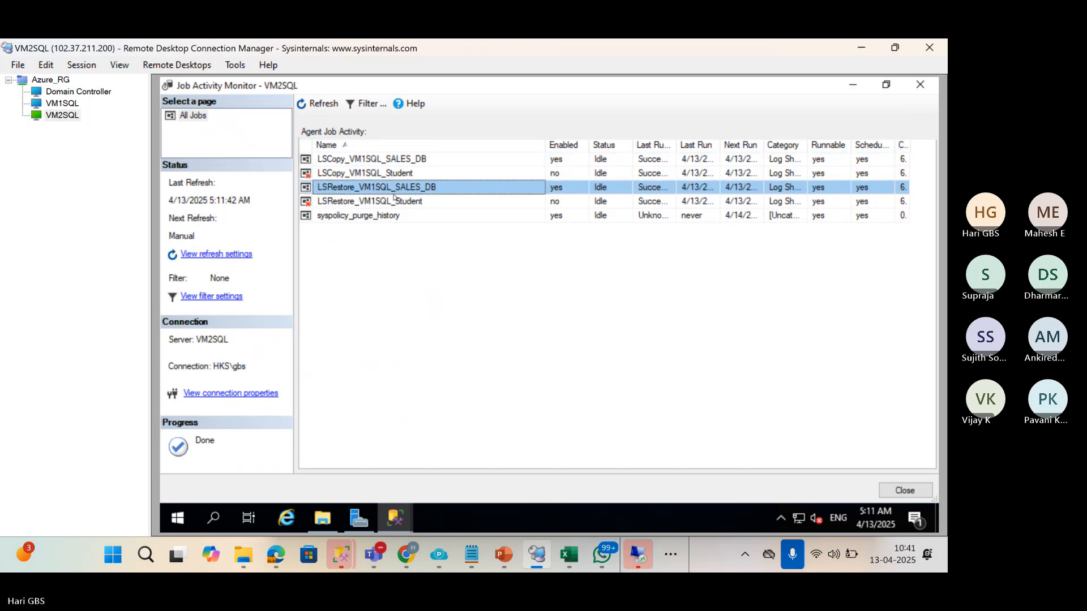
pyautogui.rightClick(396, 193)
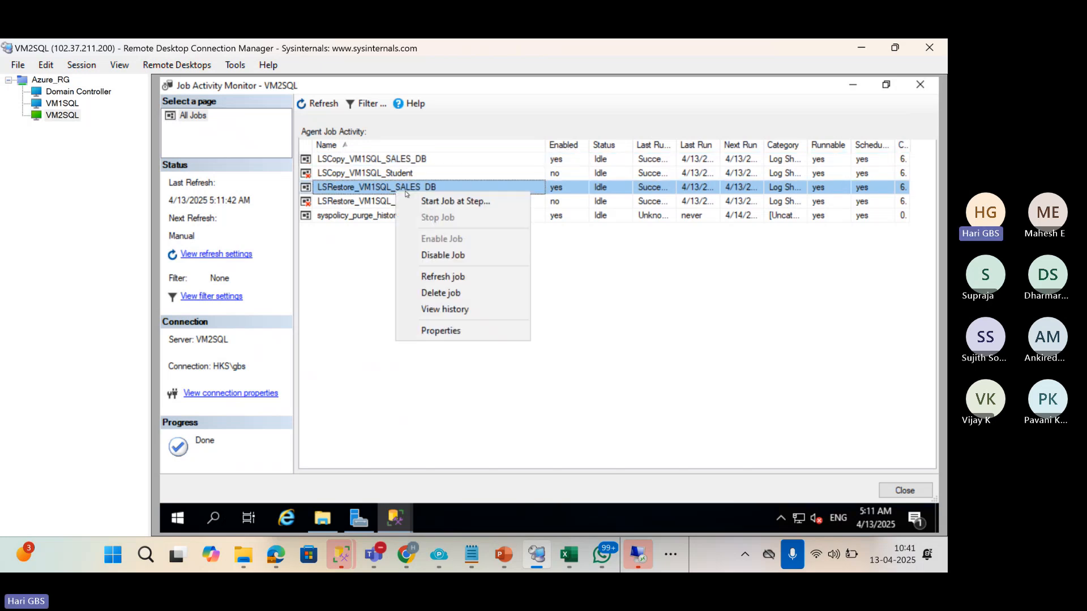
# Open LSRestore_VM1SQL_SALES_DB's history full-size and inspect the 56- and 58-second step entries.
pyautogui.click(452, 314)
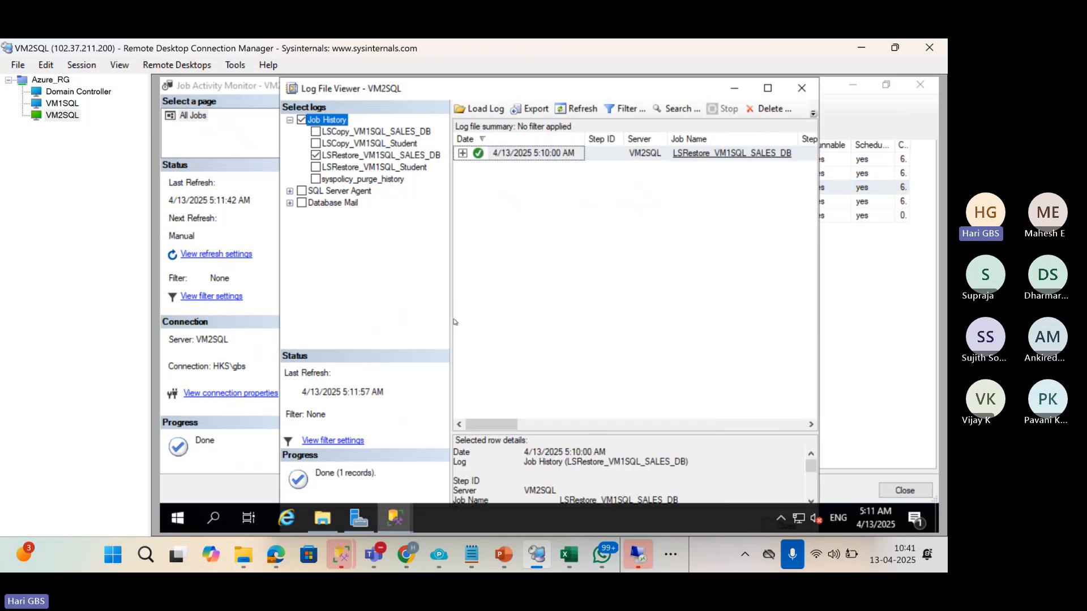
pyautogui.click(463, 154)
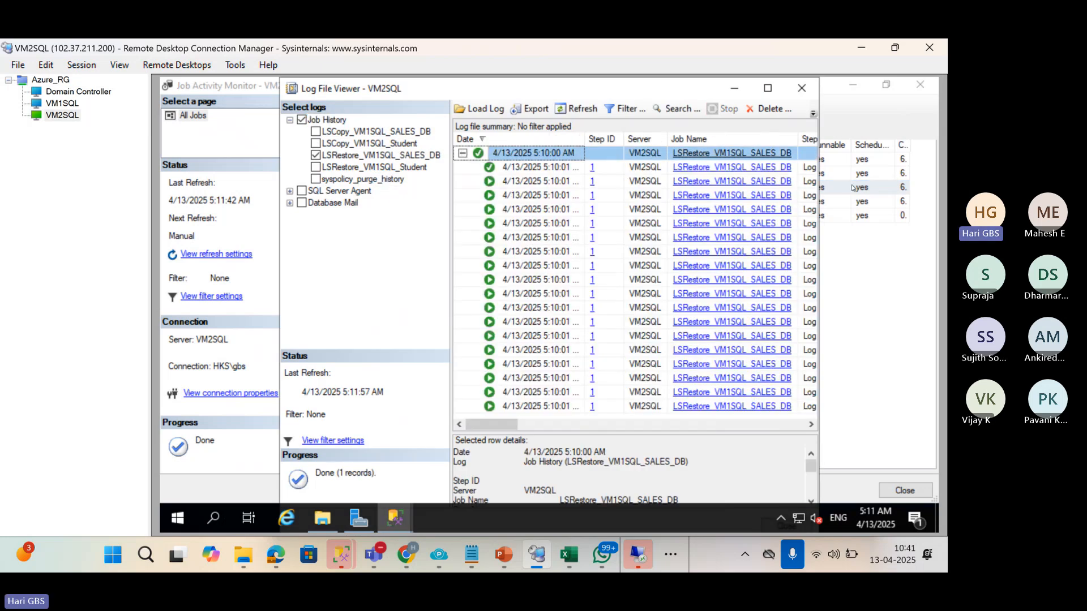
pyautogui.click(776, 89)
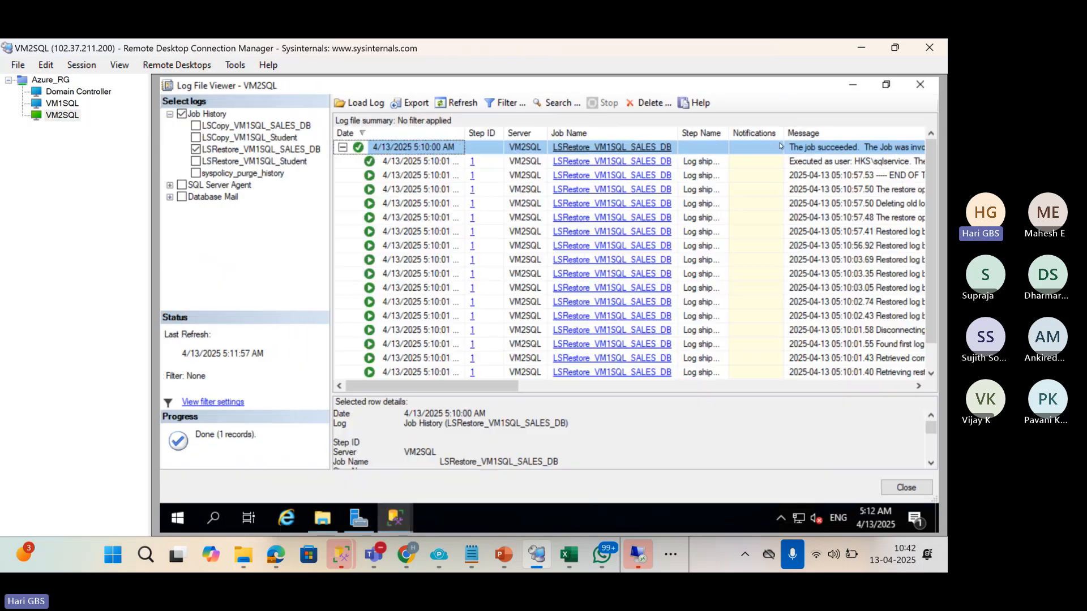
pyautogui.moveTo(451, 387); pyautogui.dragTo(744, 406)
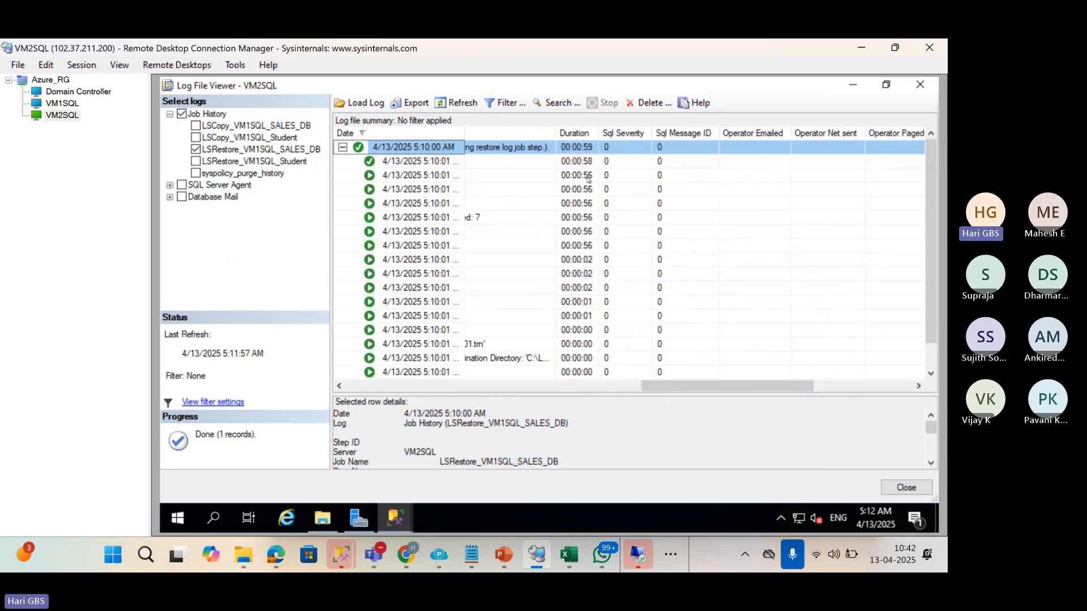
pyautogui.click(589, 176)
pyautogui.click(588, 164)
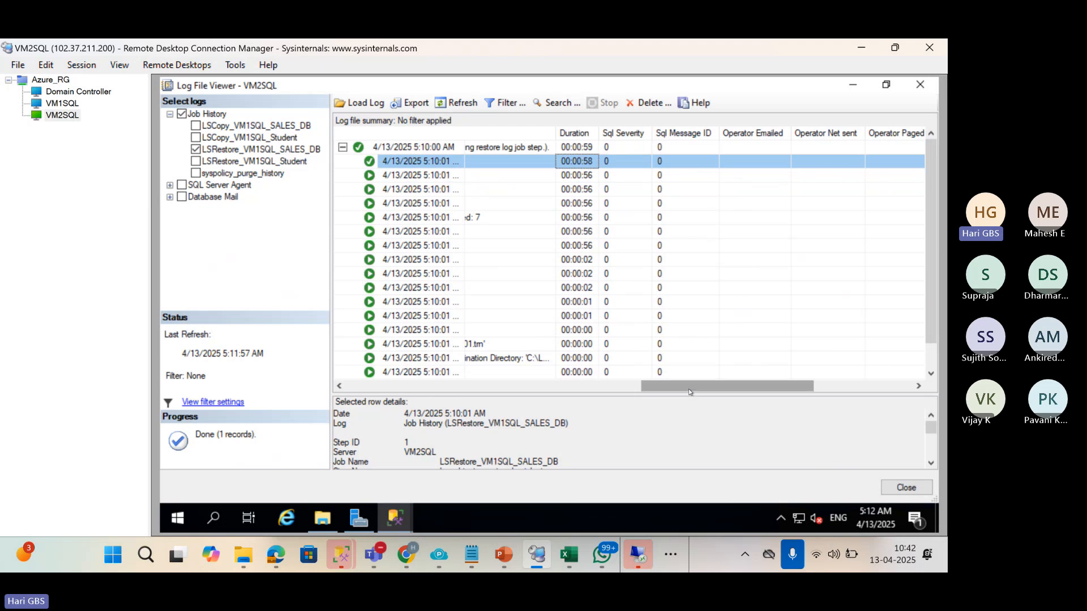
pyautogui.moveTo(690, 392); pyautogui.dragTo(432, 171)
# Show step 1's details in an enlarged pane, then close the history viewer and Job Activity Monitor.
pyautogui.doubleClick(444, 148)
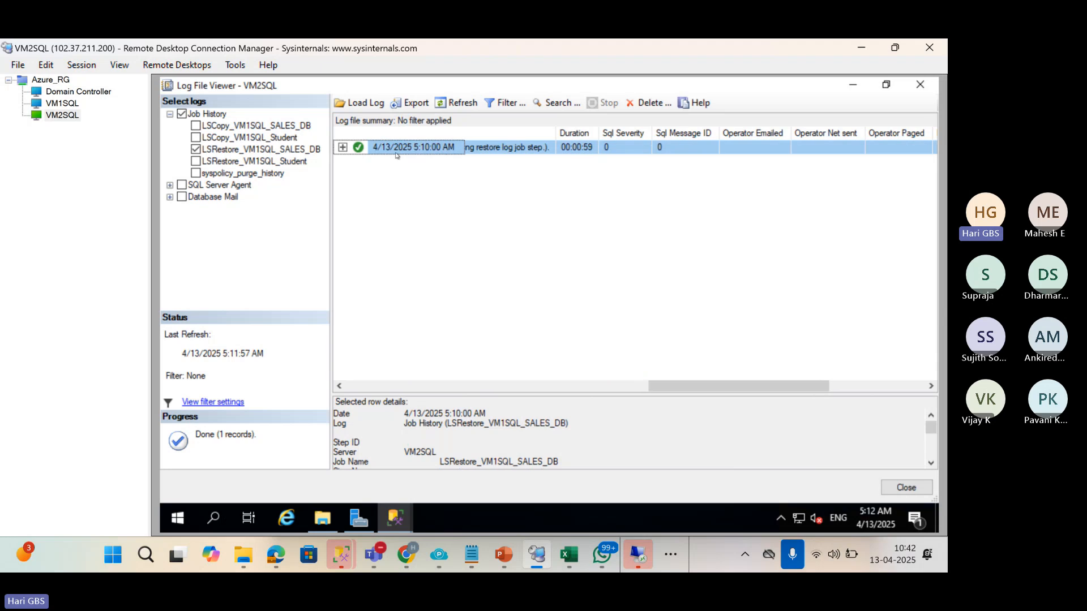
pyautogui.click(343, 148)
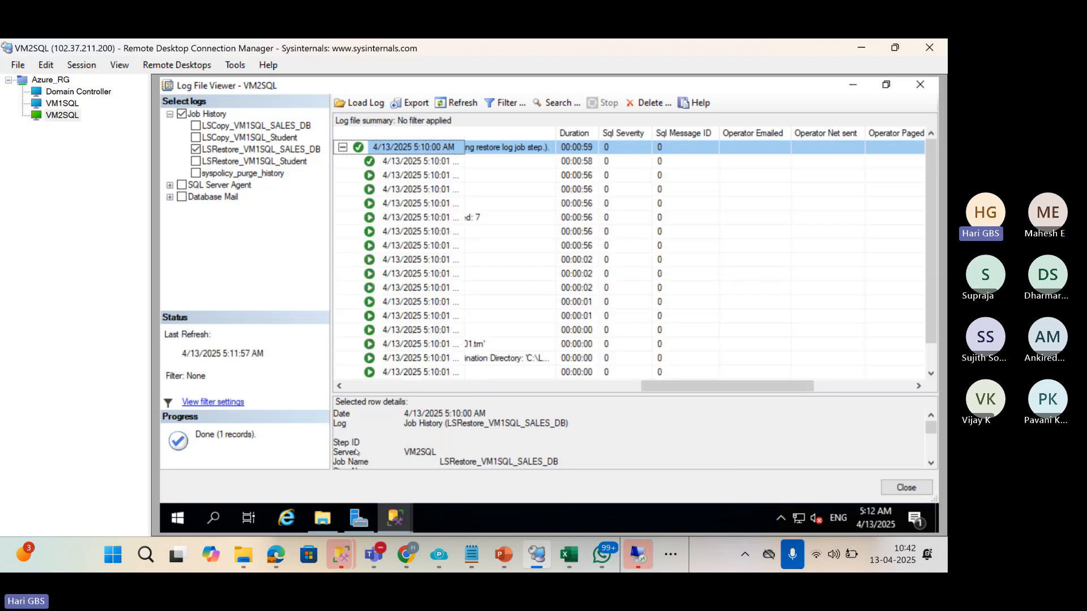
pyautogui.click(404, 388)
pyautogui.click(403, 388)
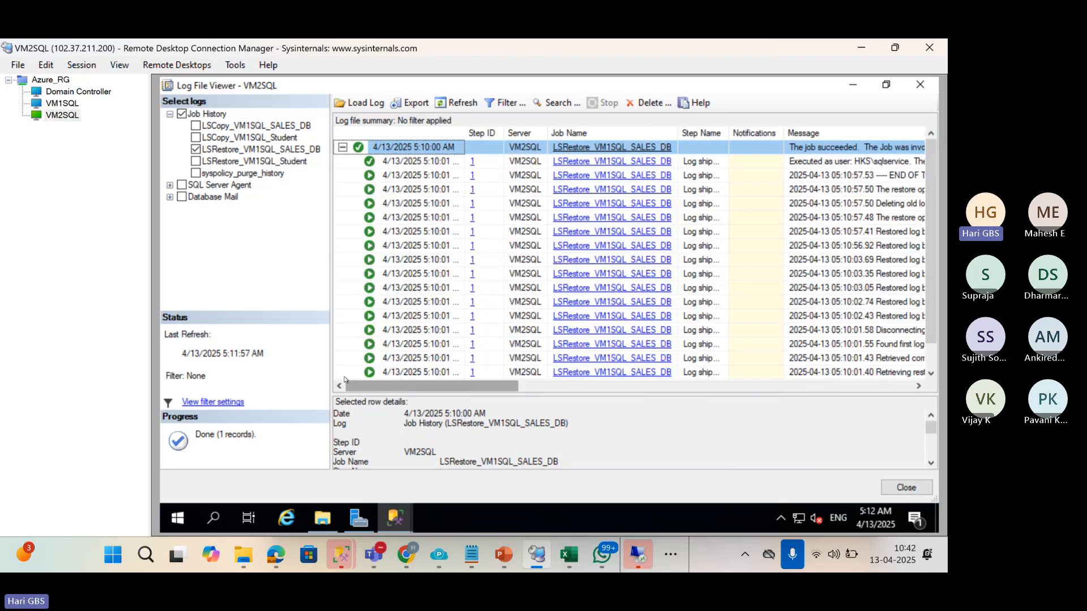
pyautogui.click(343, 148)
pyautogui.click(342, 147)
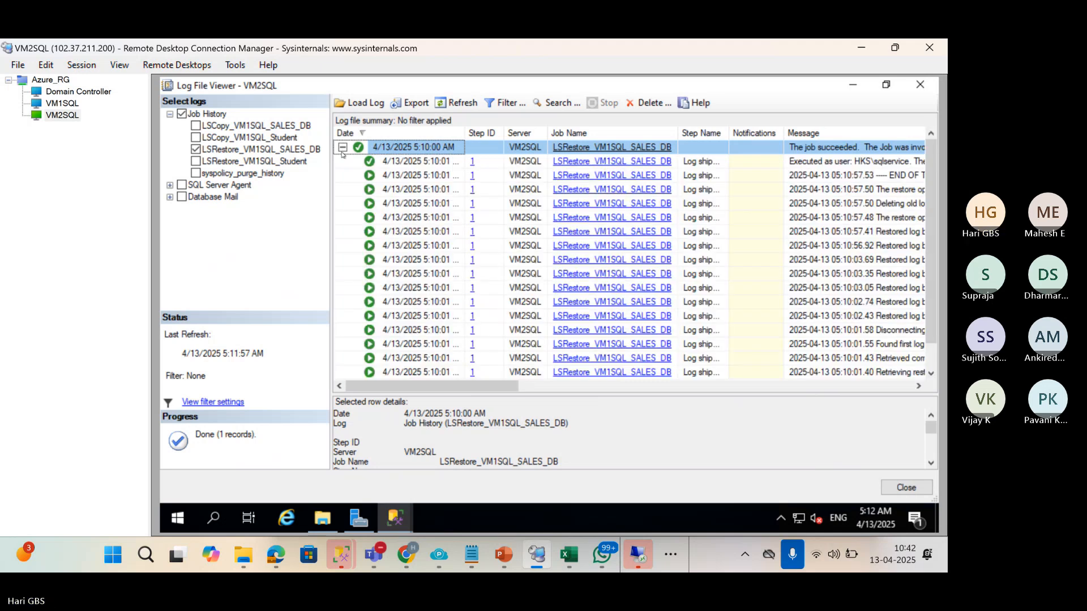
pyautogui.click(441, 162)
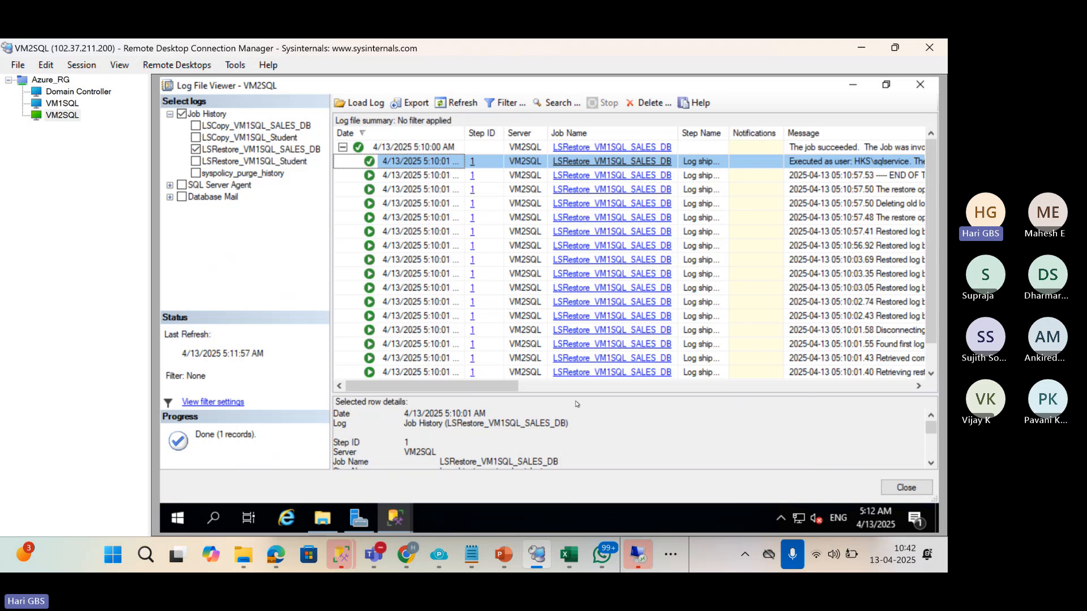
pyautogui.moveTo(573, 394); pyautogui.dragTo(568, 211)
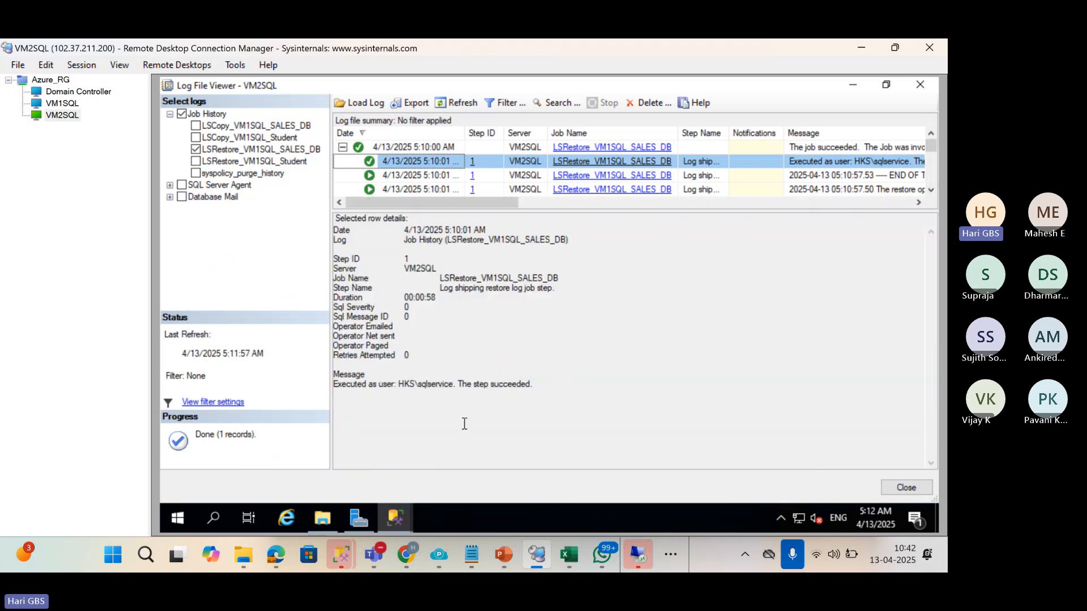
pyautogui.click(498, 389)
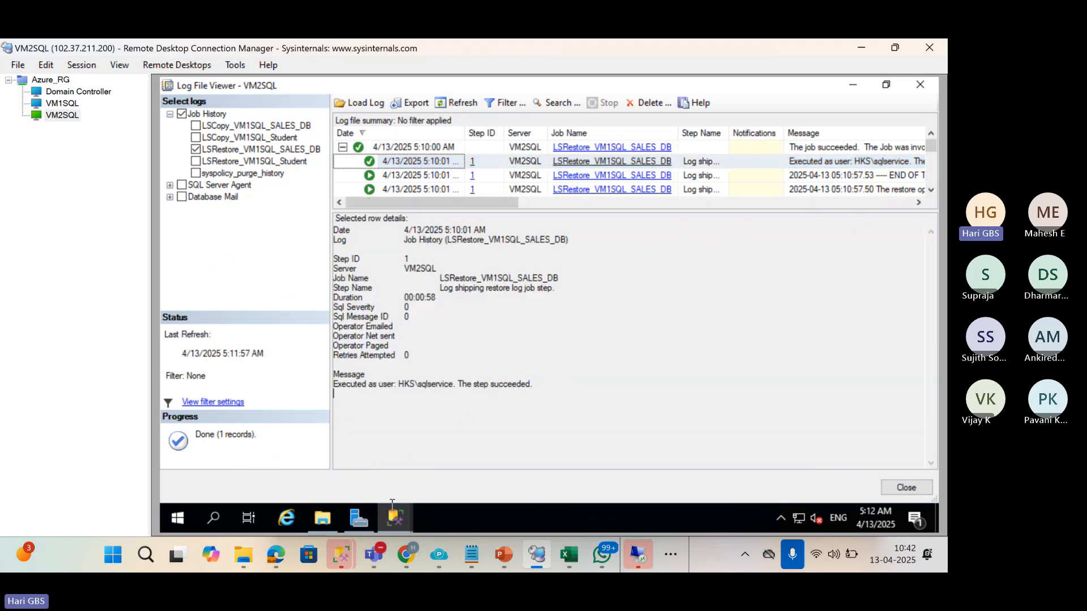
pyautogui.click(922, 85)
pyautogui.click(923, 86)
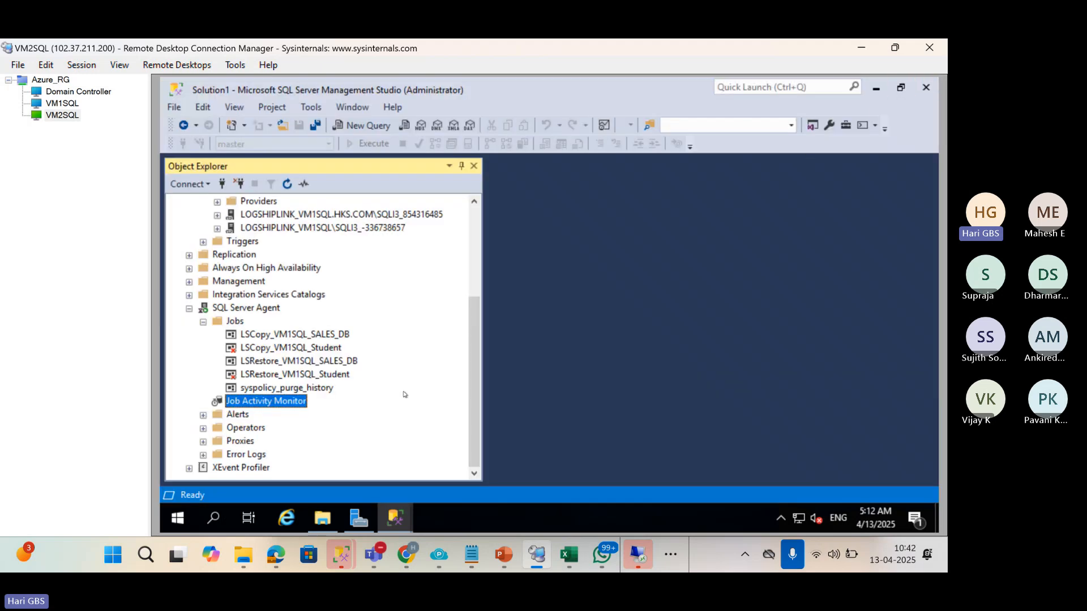
# Check the secondary SALES_DB's Files page, which lists only the data and log files.
pyautogui.scroll(4, 406, 395)
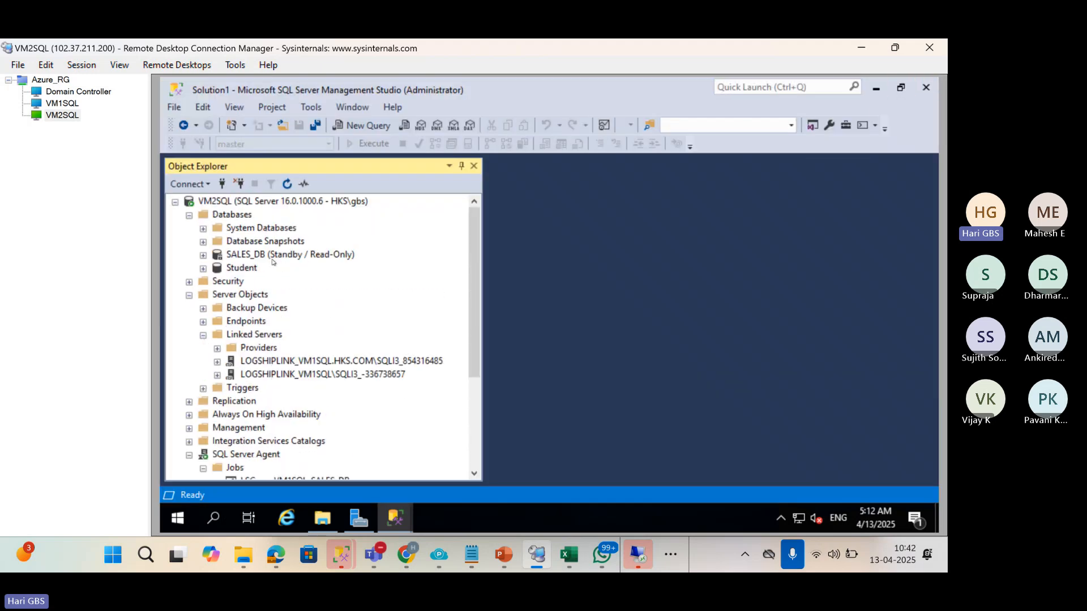
pyautogui.click(272, 258)
pyautogui.click(240, 216)
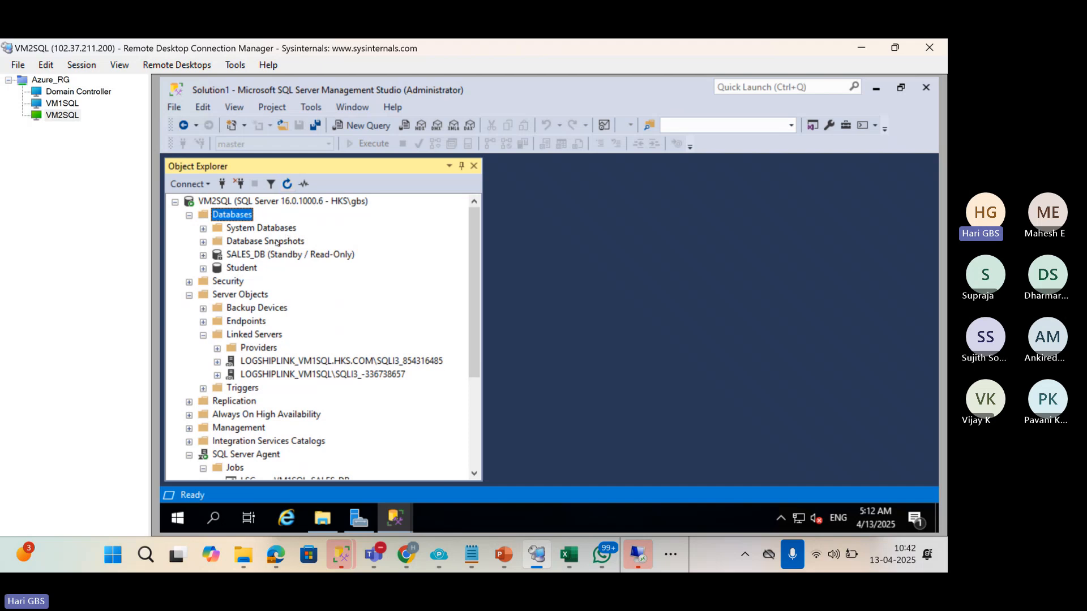
pyautogui.rightClick(252, 255)
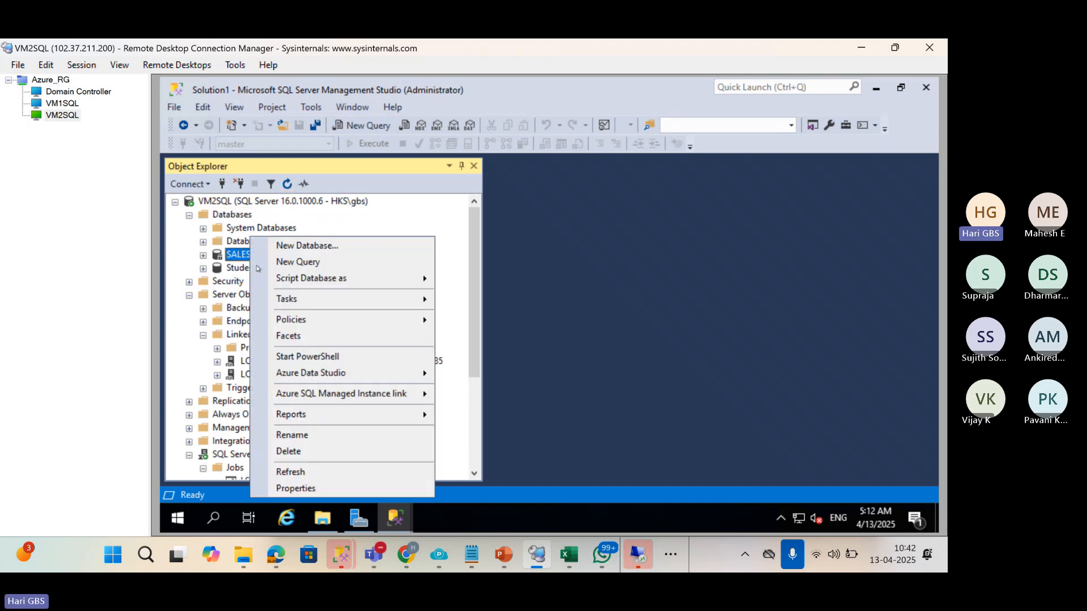
pyautogui.click(291, 490)
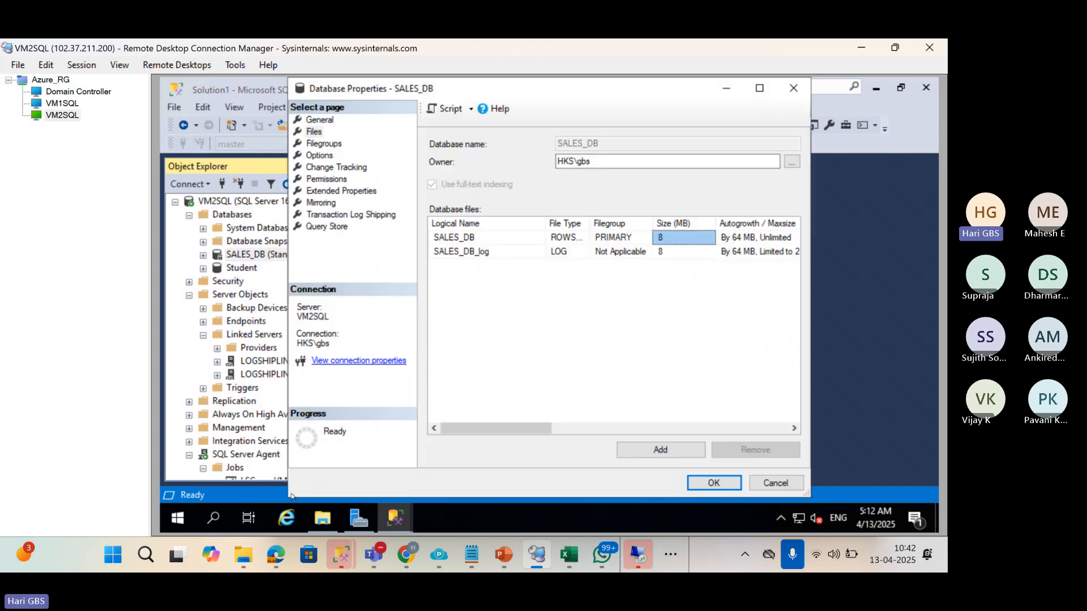
pyautogui.click(314, 135)
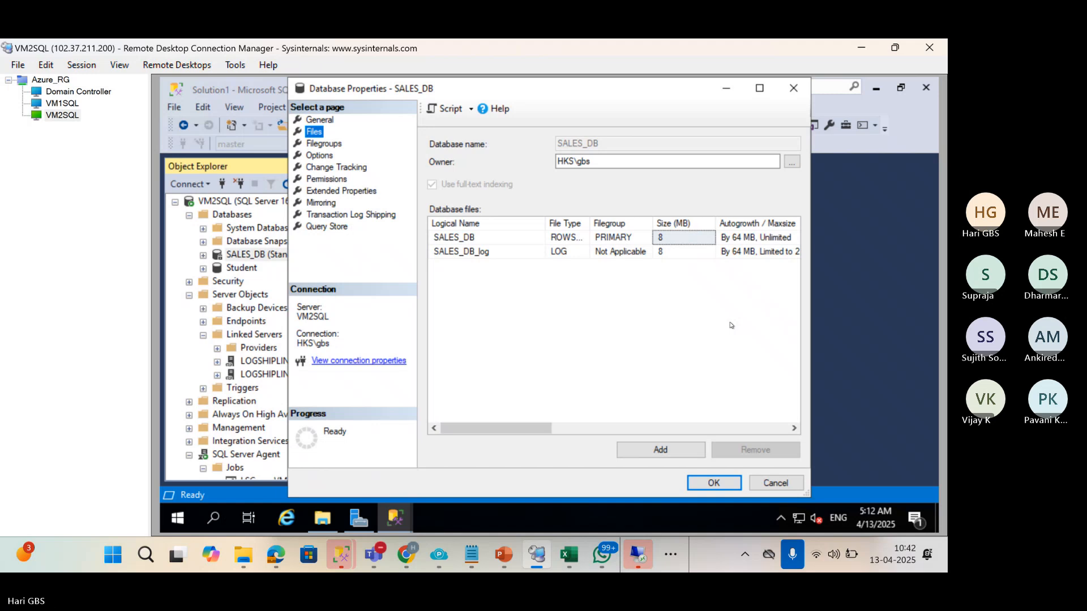
pyautogui.click(787, 93)
# Recheck SALES_DB's refreshed file list on VM2SQL, then switch to VM1SQL.
pyautogui.rightClick(264, 259)
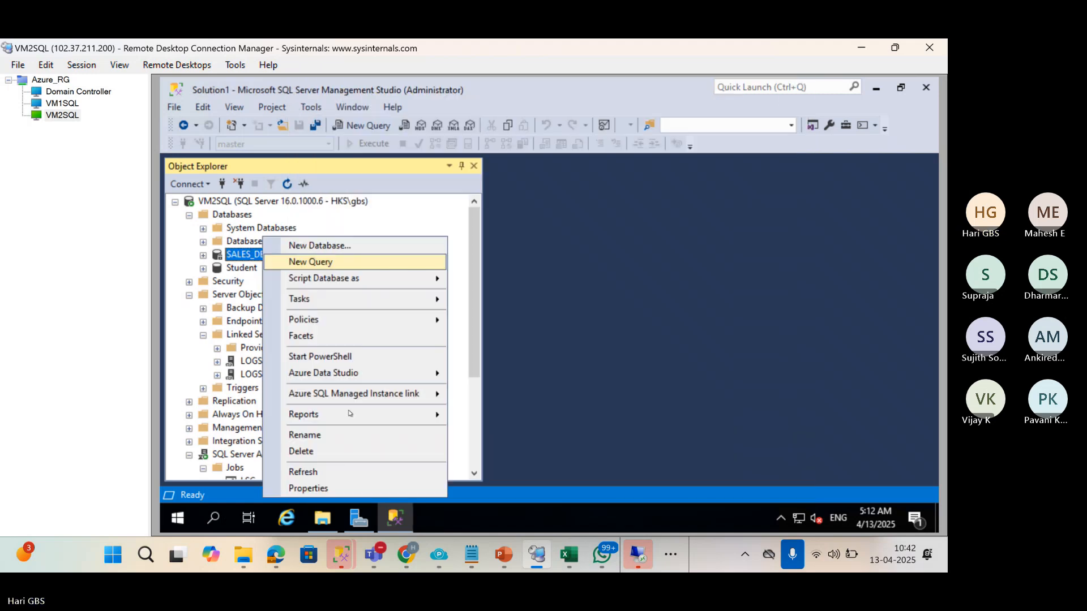
pyautogui.click(340, 488)
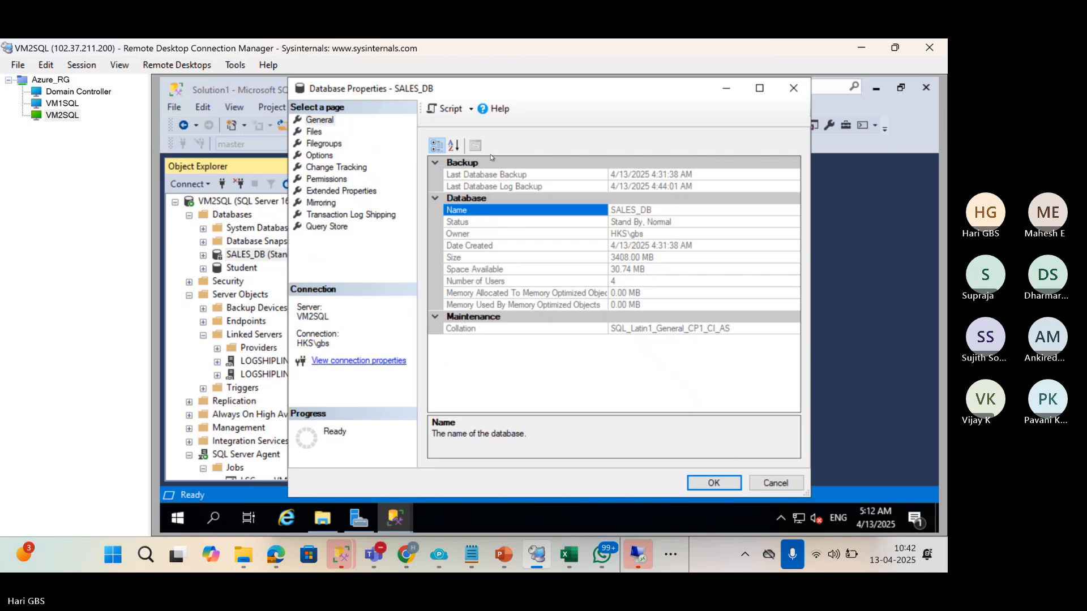
pyautogui.click(315, 132)
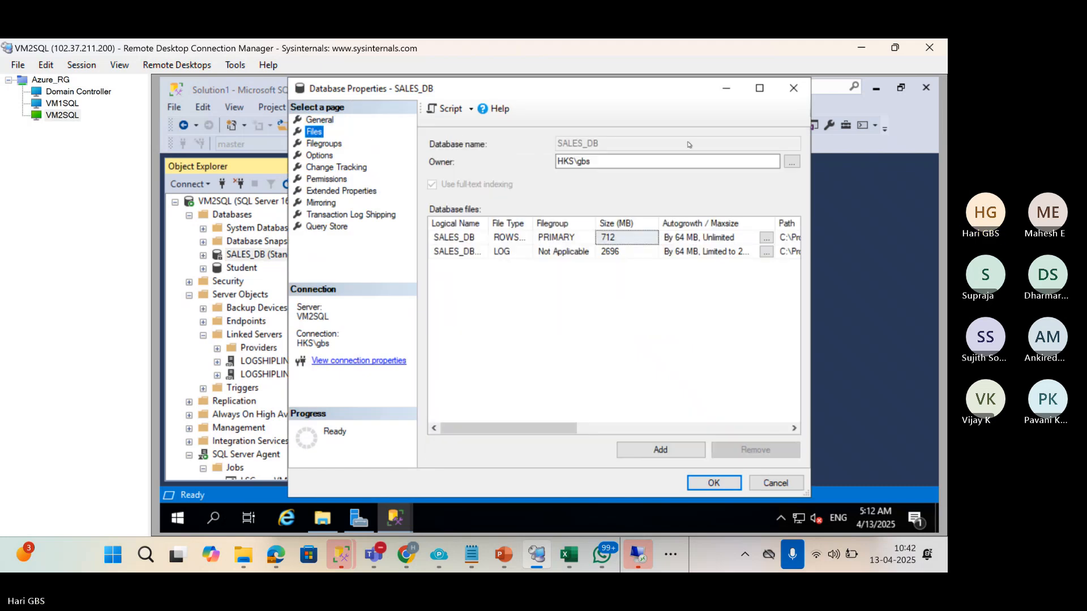
pyautogui.click(795, 91)
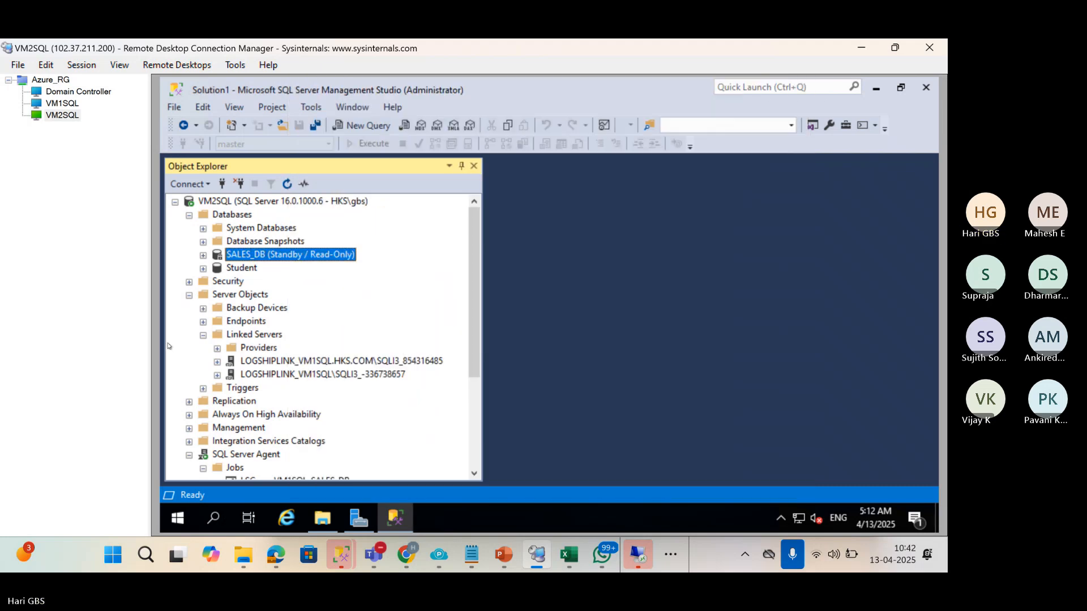
pyautogui.click(63, 104)
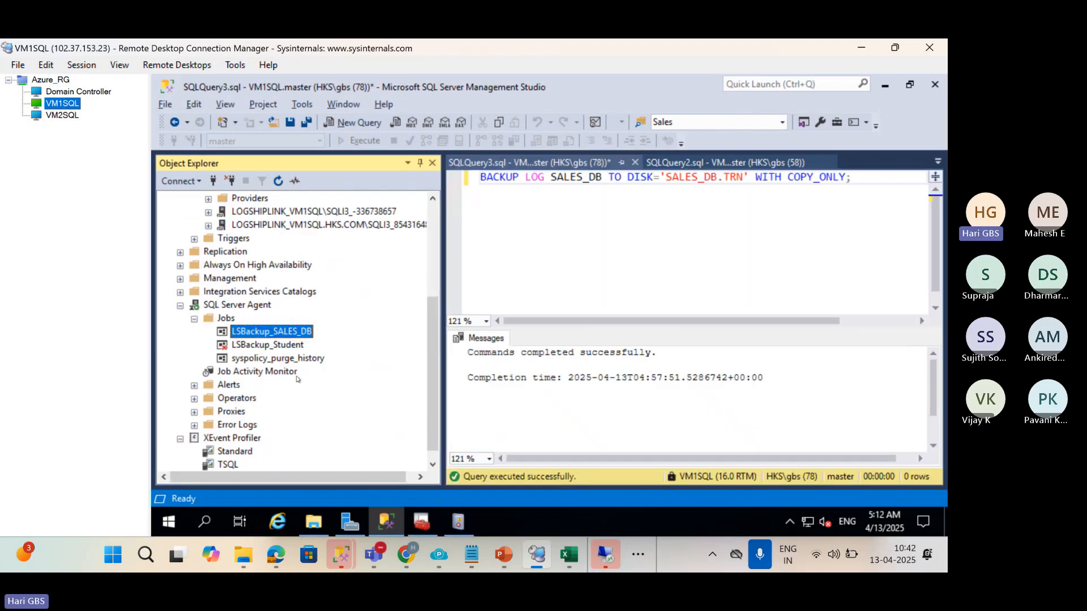
# Review the primary SALES_DB's Files page, checking the log and Sales2 entries, then close it.
pyautogui.scroll(4, 297, 379)
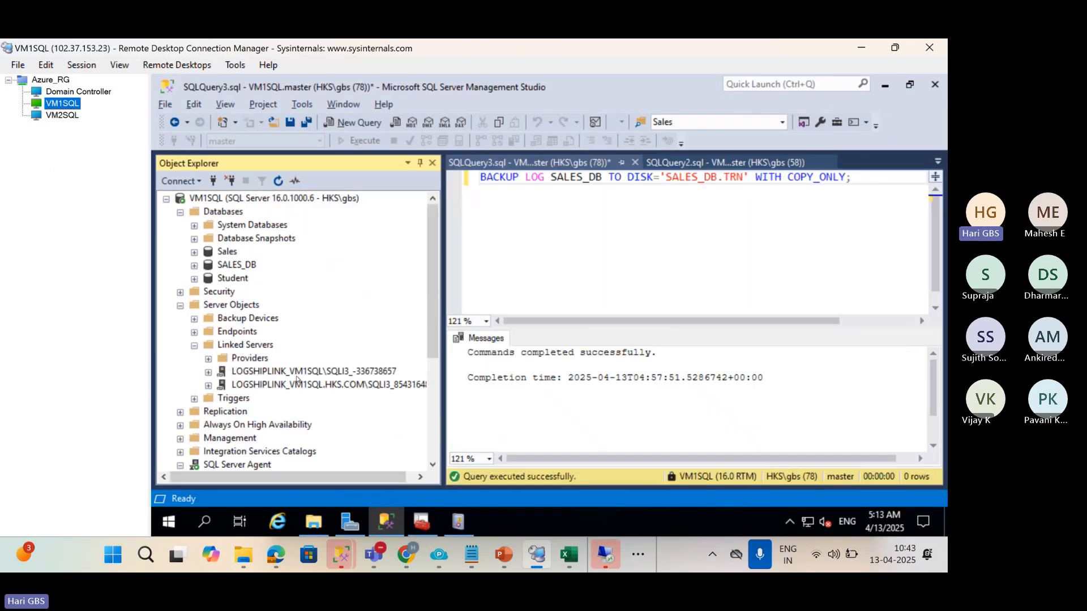
pyautogui.rightClick(242, 265)
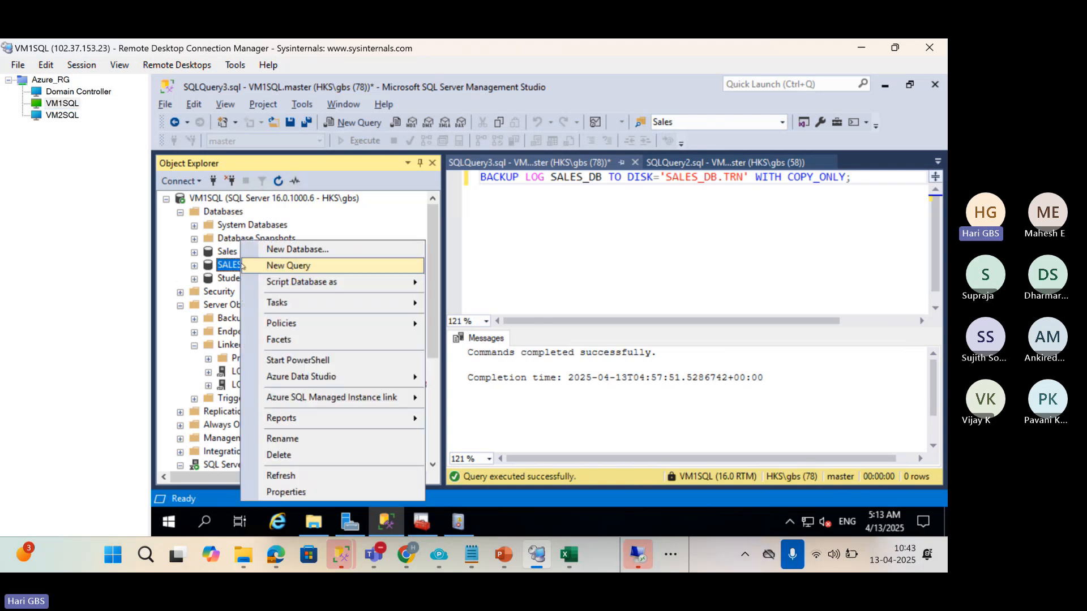
pyautogui.click(286, 492)
pyautogui.click(301, 130)
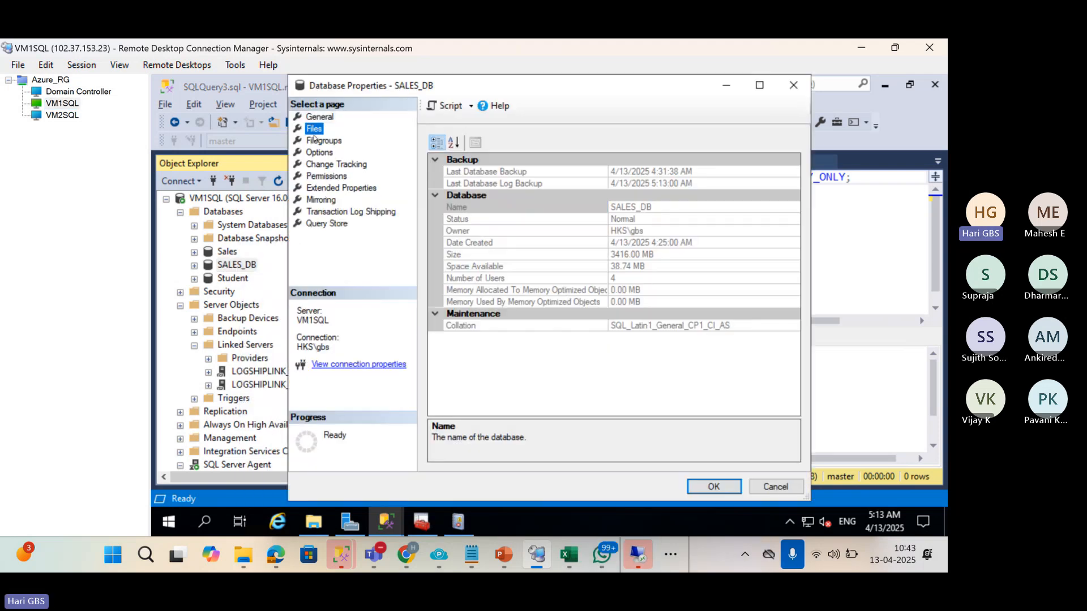
pyautogui.click(458, 268)
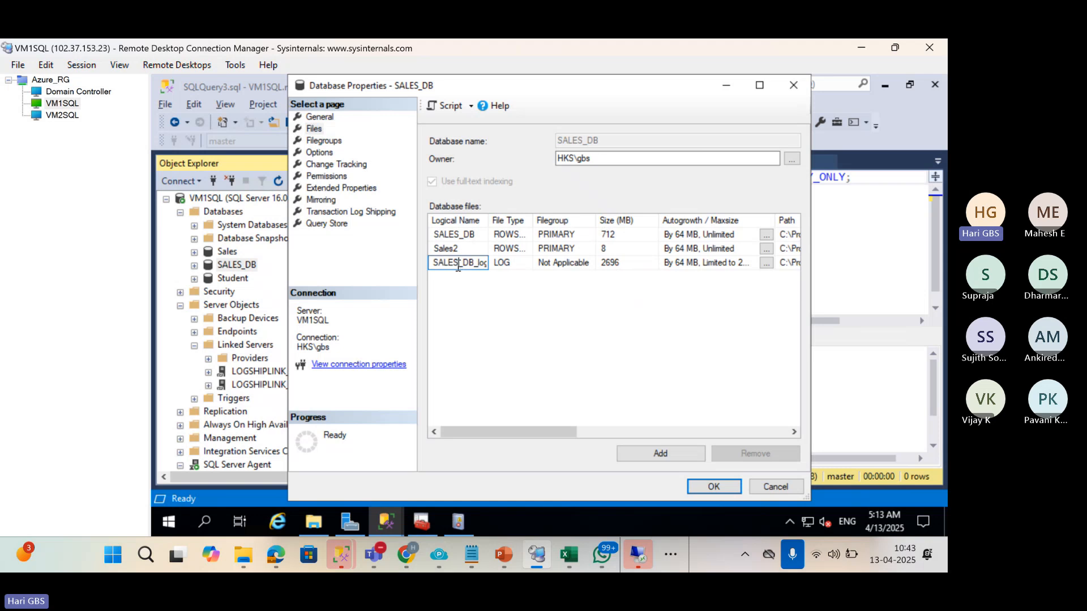
pyautogui.click(463, 249)
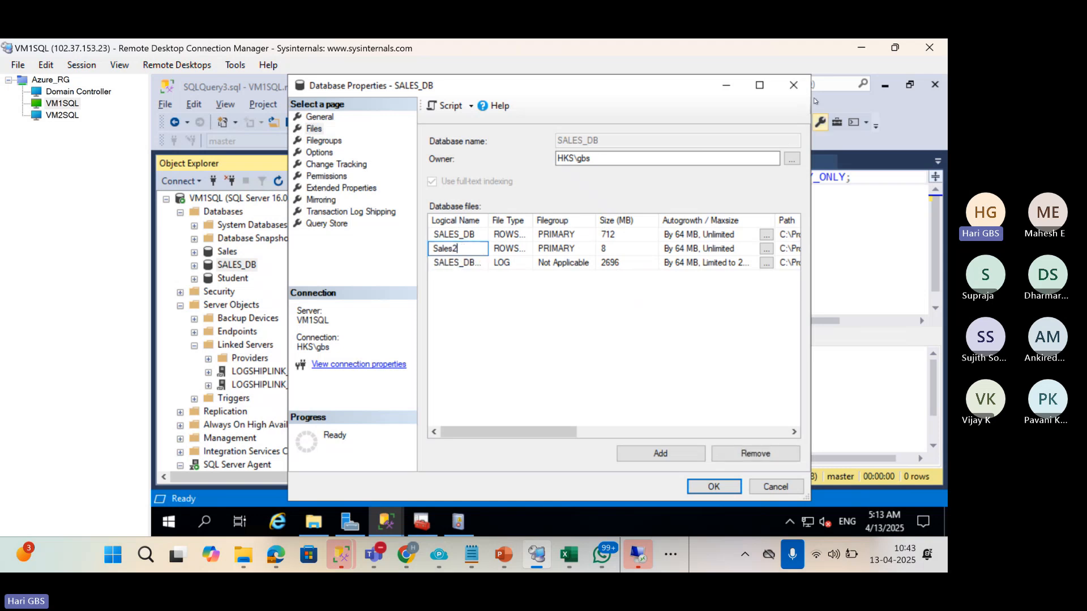
pyautogui.click(800, 89)
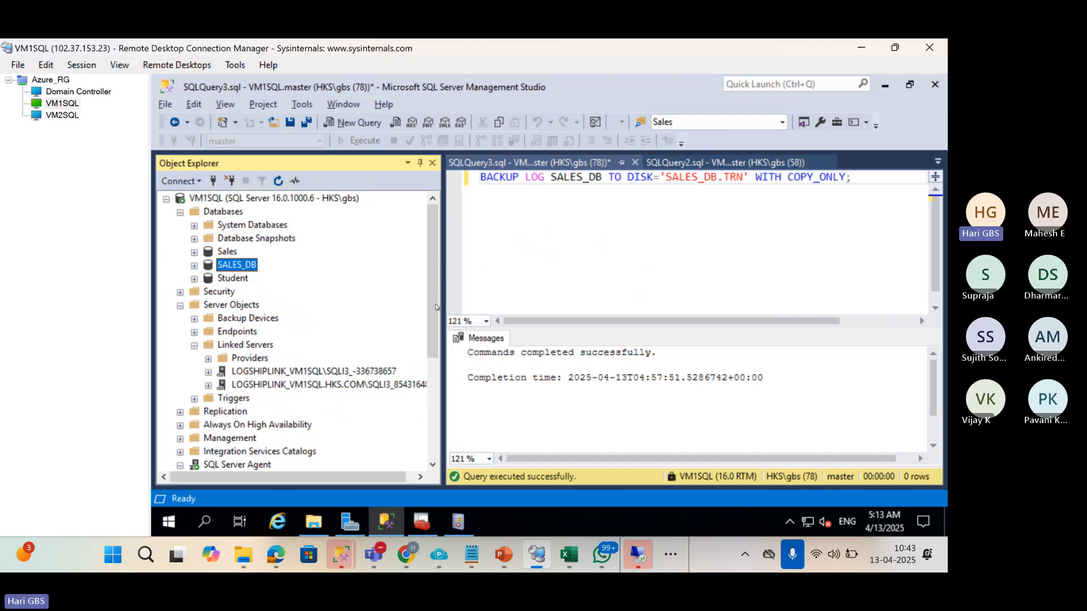
# Widen Object Explorer and select the LSBackup_SALES_DB log shipping job.
pyautogui.moveTo(436, 307); pyautogui.dragTo(523, 304)
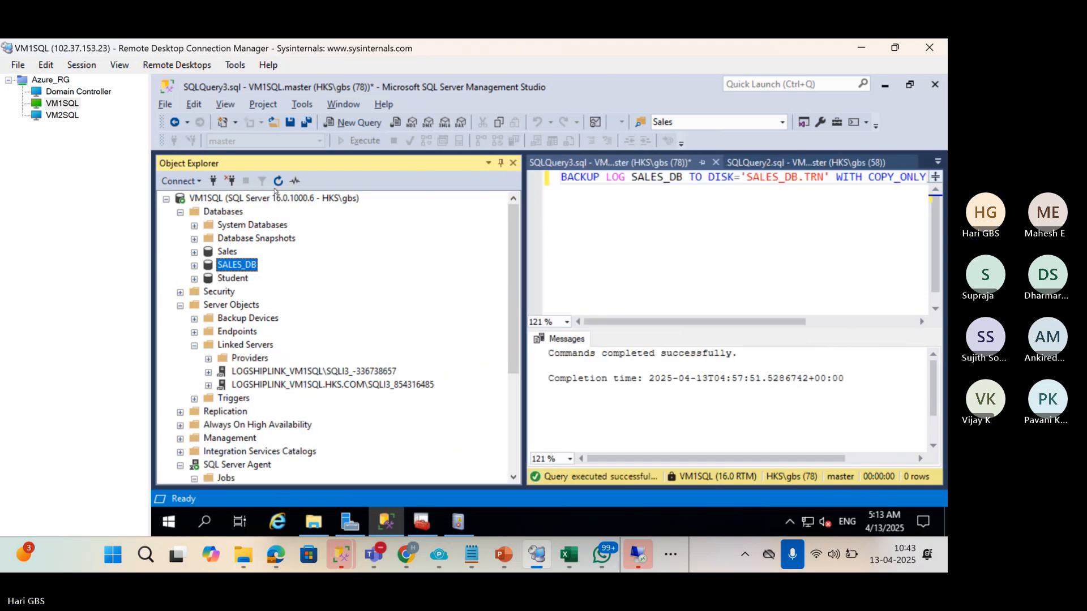
pyautogui.scroll(-3, 247, 343)
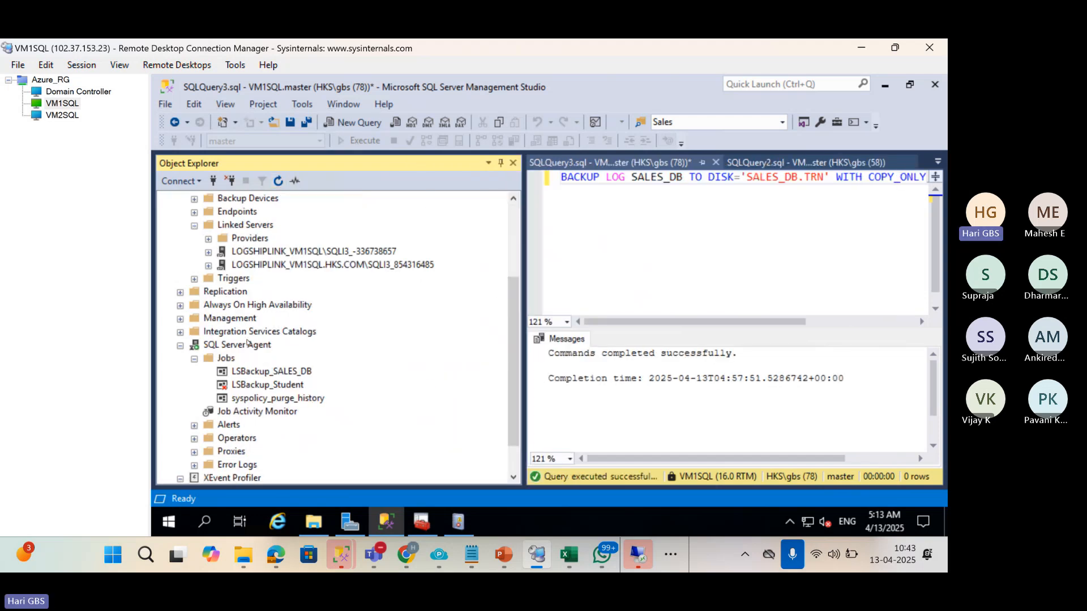
pyautogui.click(252, 375)
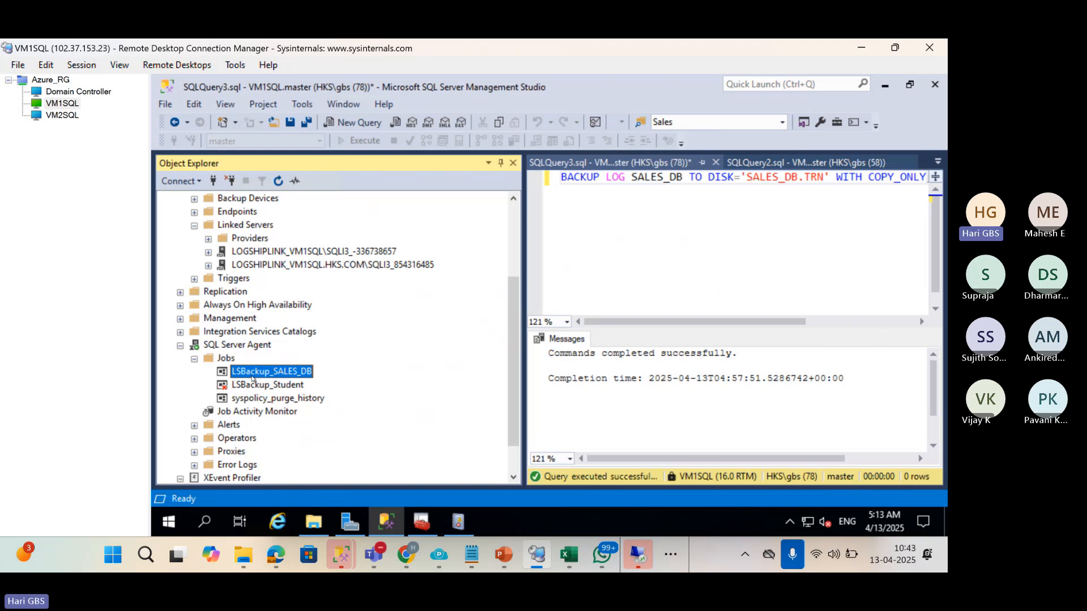
# On the Domain Controller, open C:\BS3 and select the 5:11 AM SALES_DB log backup.
pyautogui.click(63, 91)
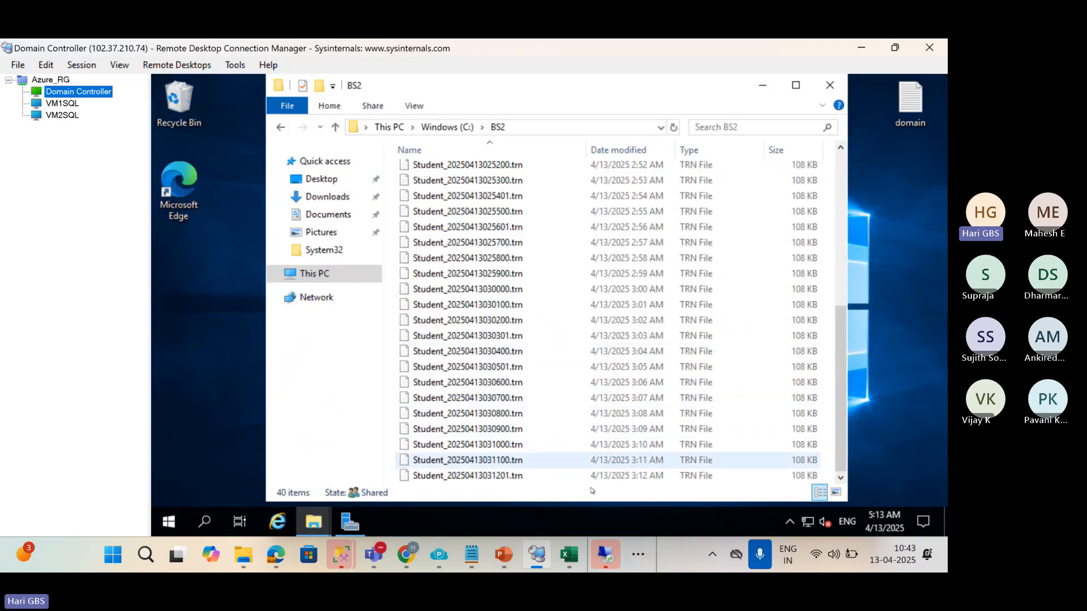
pyautogui.scroll(7, 638, 433)
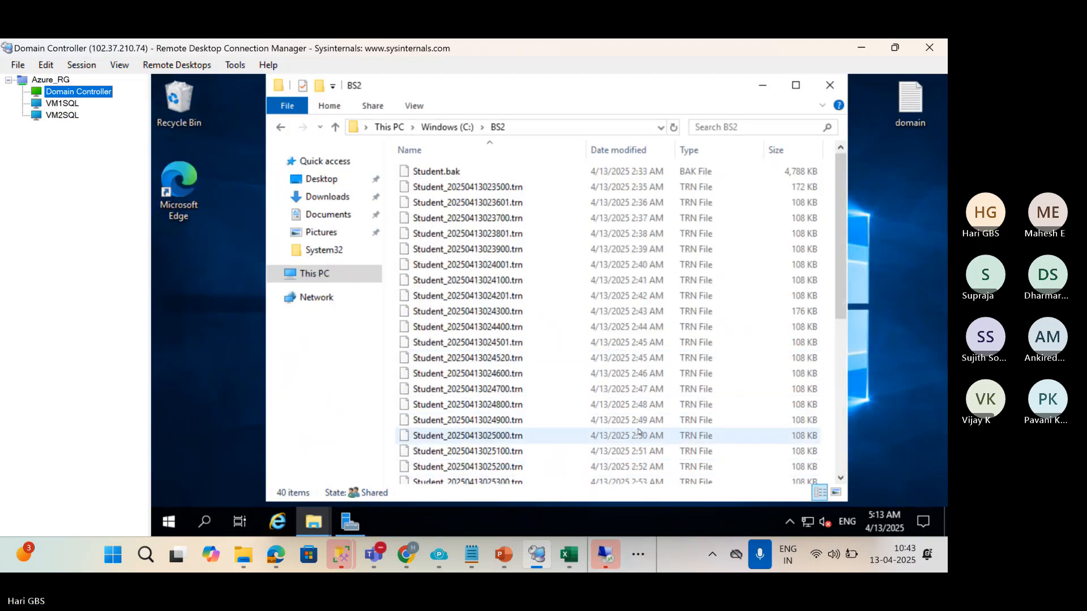
pyautogui.click(467, 126)
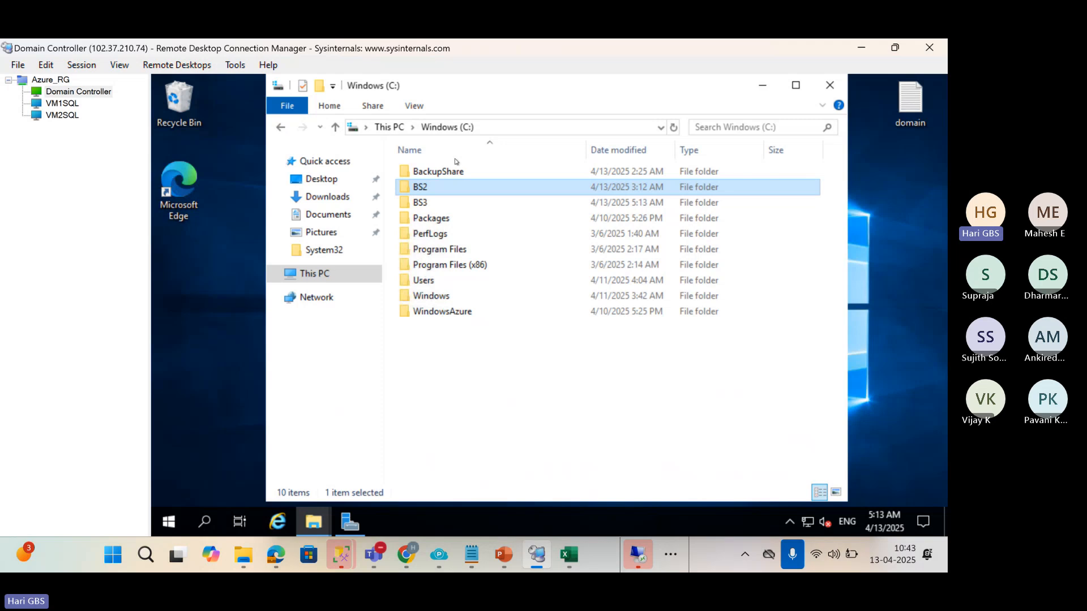
pyautogui.click(447, 205)
pyautogui.doubleClick(447, 204)
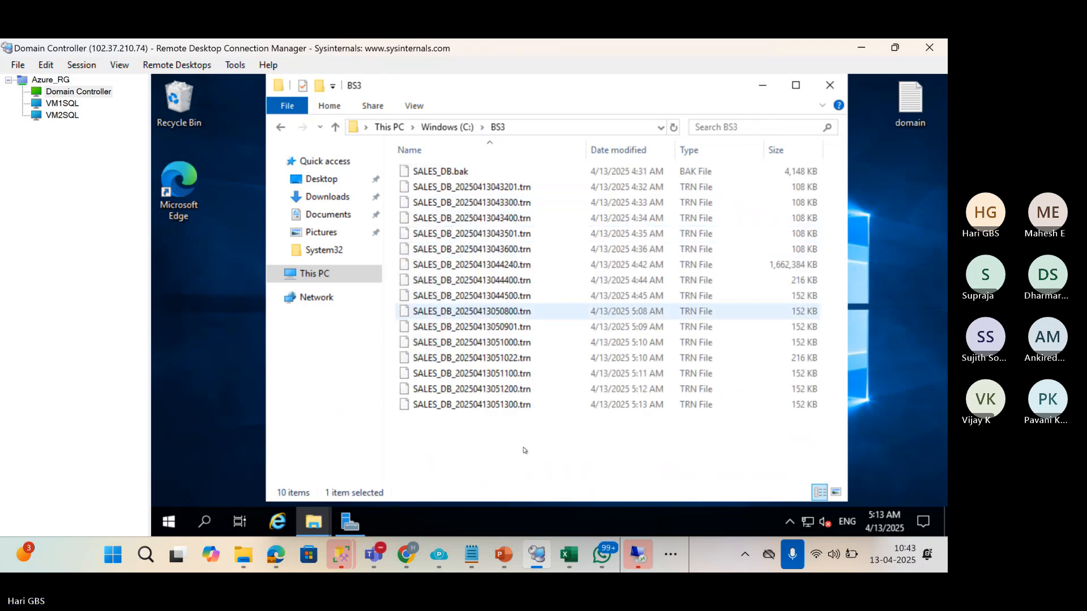
pyautogui.click(626, 373)
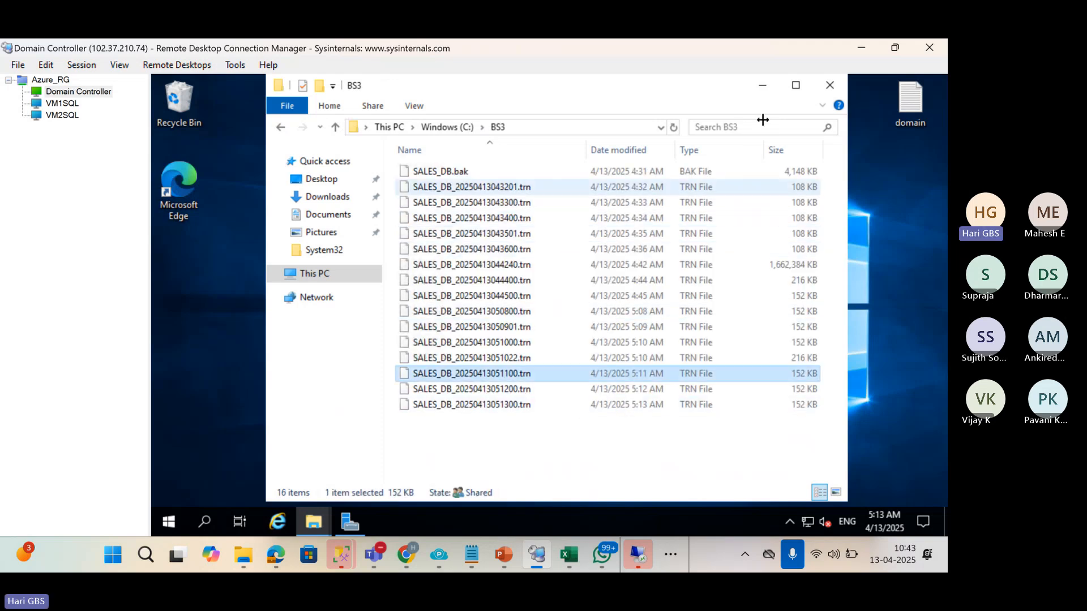
# Minimize the BS3 window, restore it from the taskbar, then switch to VM2SQL.
pyautogui.click(761, 86)
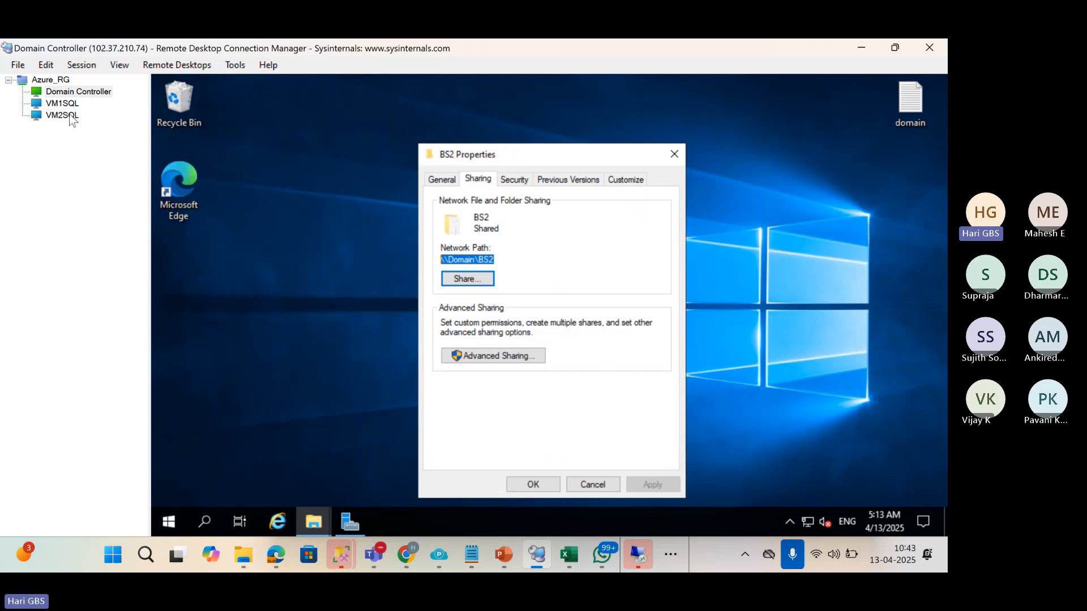
pyautogui.click(314, 522)
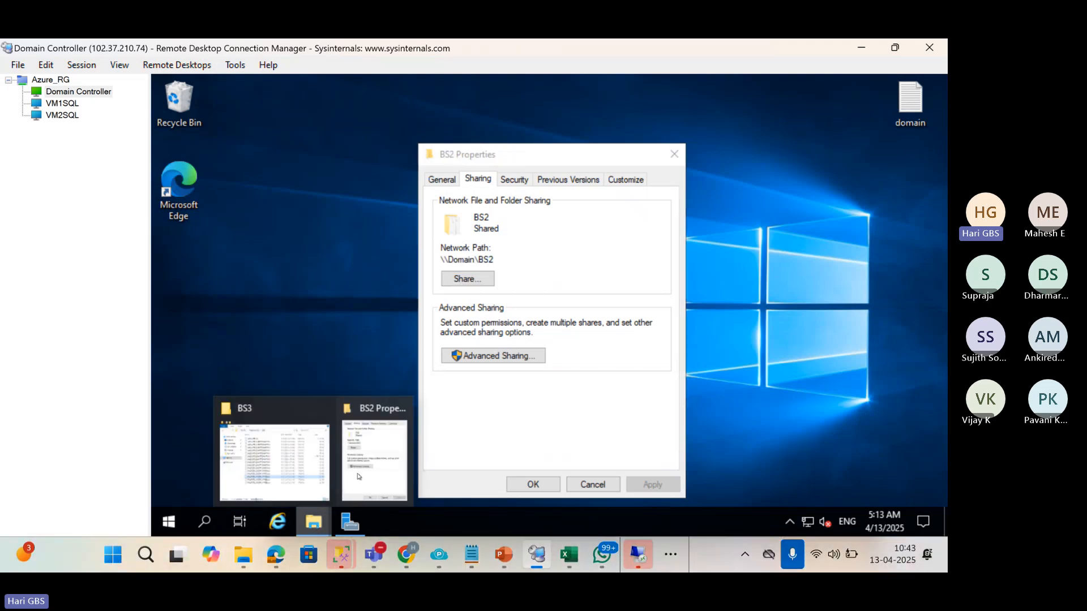
pyautogui.click(275, 459)
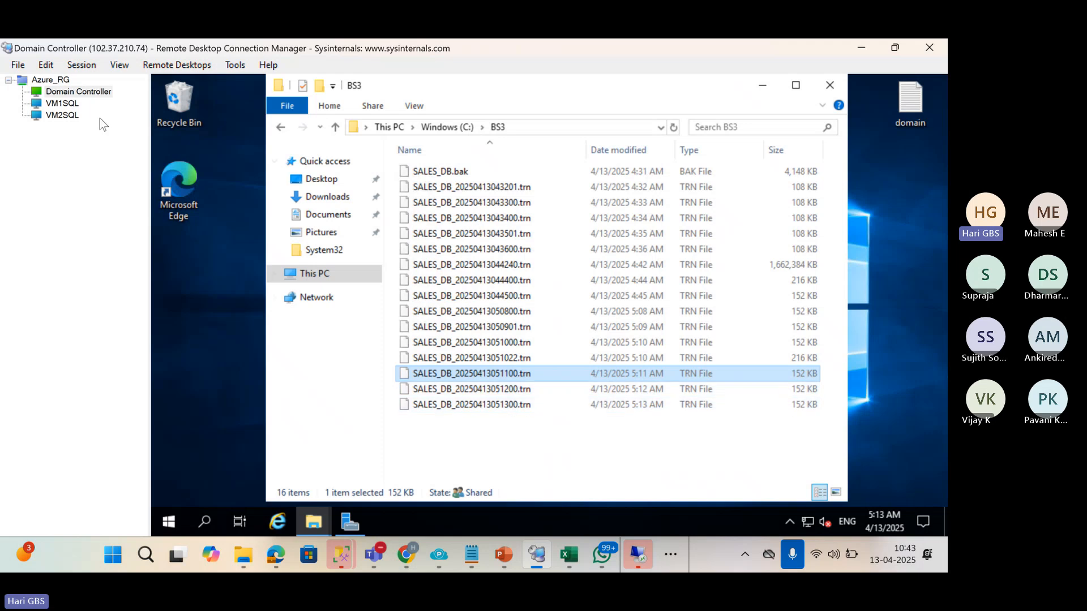
pyautogui.click(63, 115)
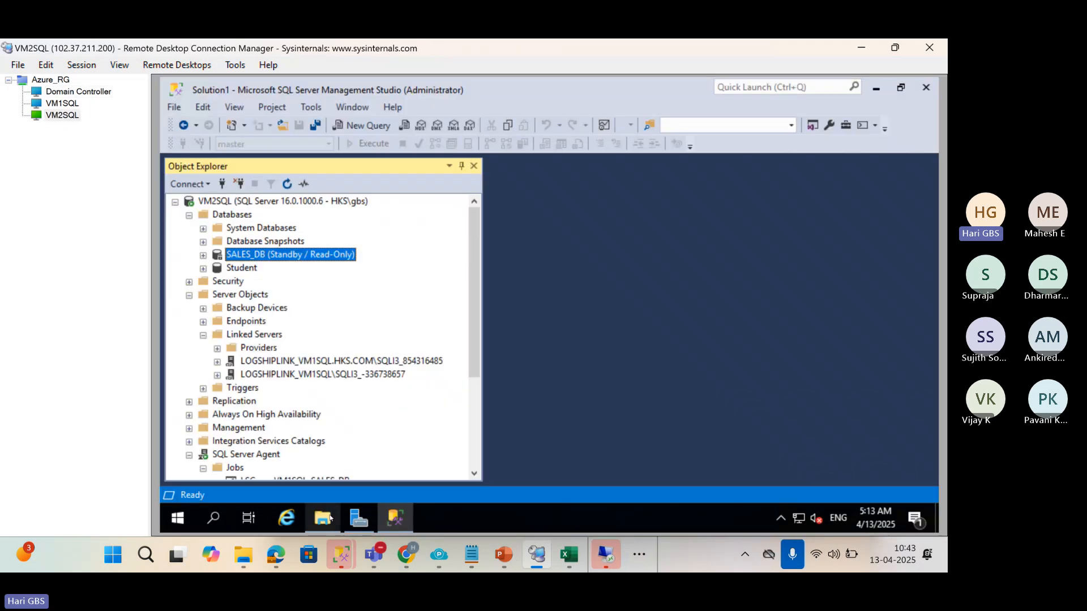
# On VM2SQL, open C:\LC3 in File Explorer and widen the Name column.
pyautogui.click(331, 506)
pyautogui.doubleClick(339, 324)
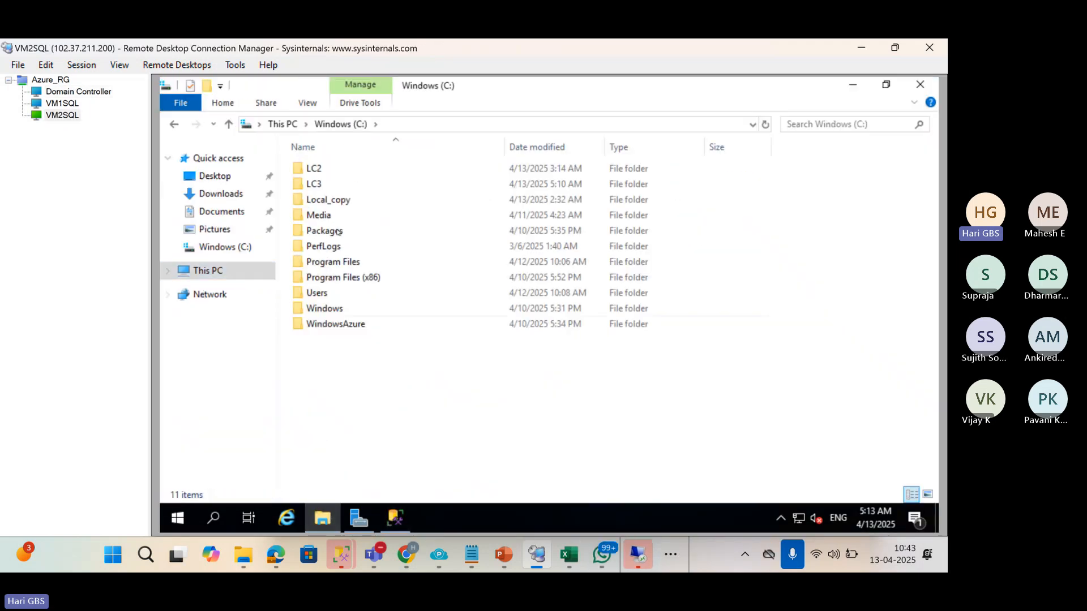
pyautogui.doubleClick(330, 185)
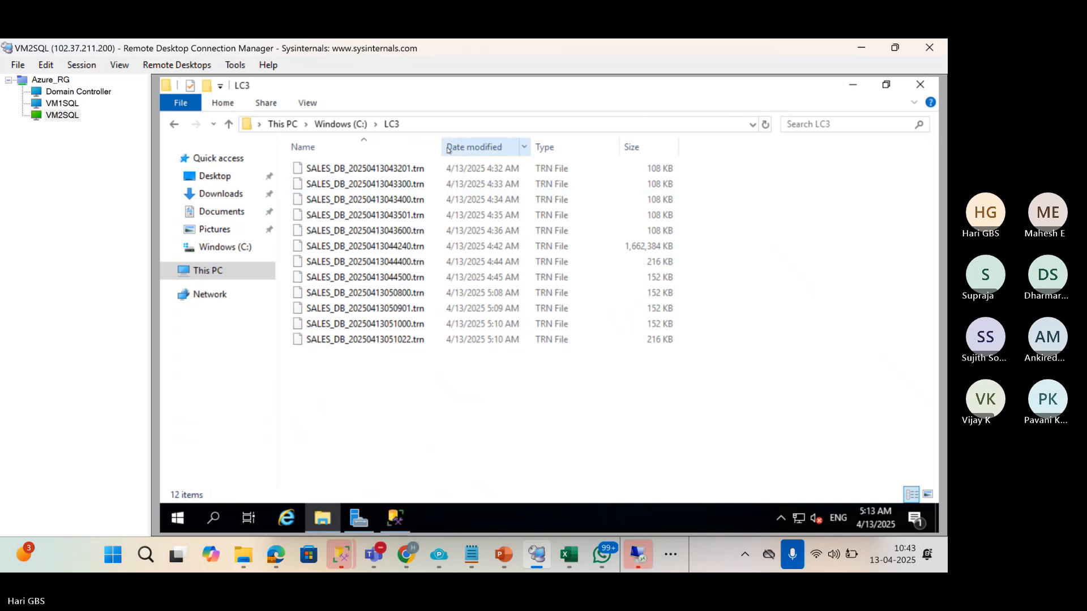
pyautogui.moveTo(442, 146); pyautogui.dragTo(638, 141)
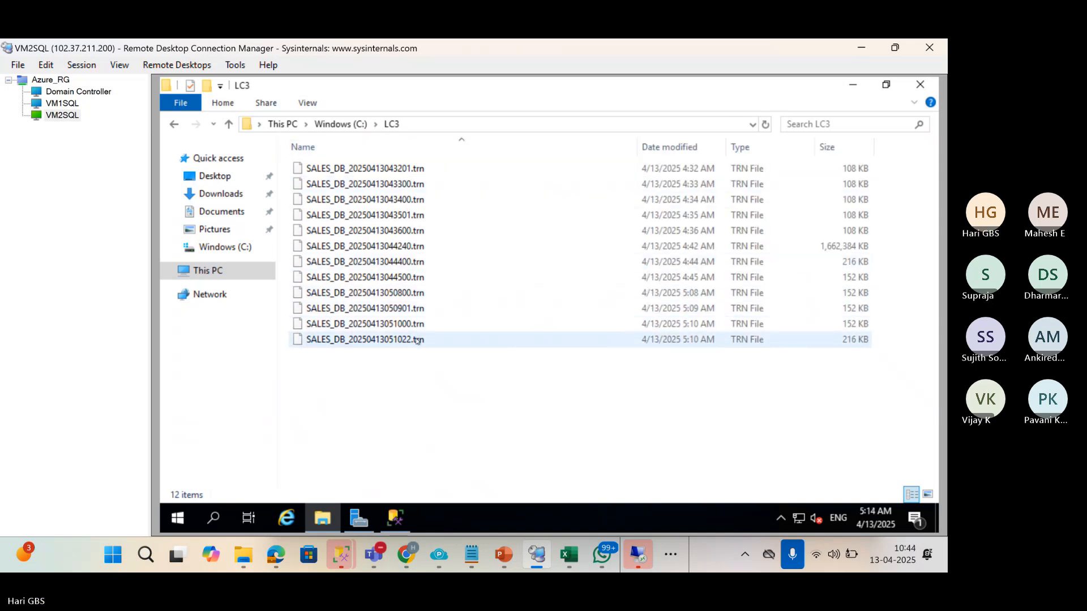
# Compare LC3's 12 copied logs with BS3's 17 backups, then close LC3 and return to VM1SQL.
pyautogui.click(52, 105)
pyautogui.click(59, 92)
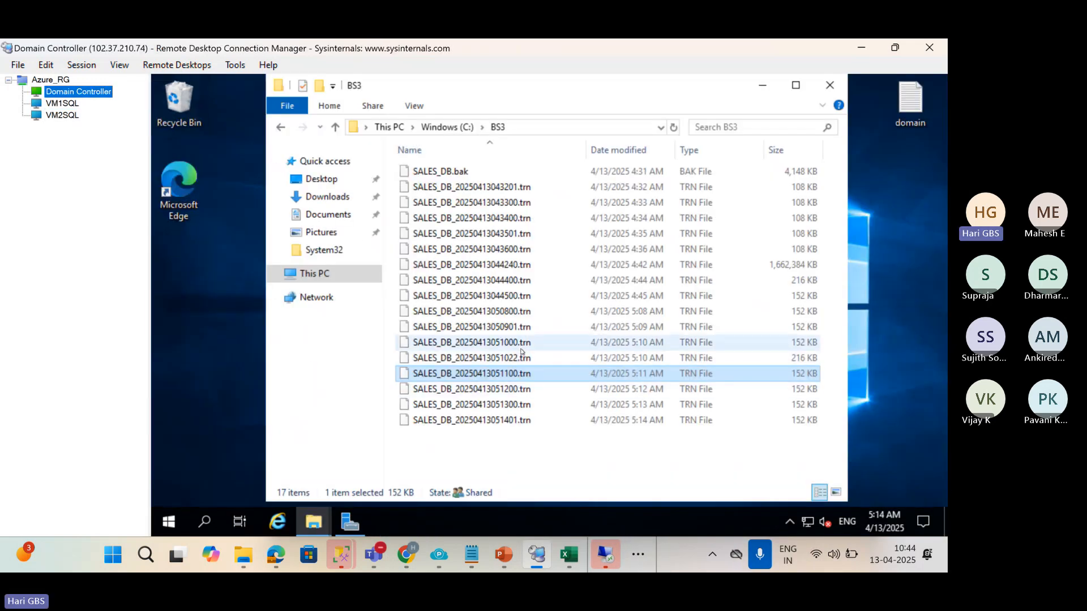
pyautogui.click(64, 116)
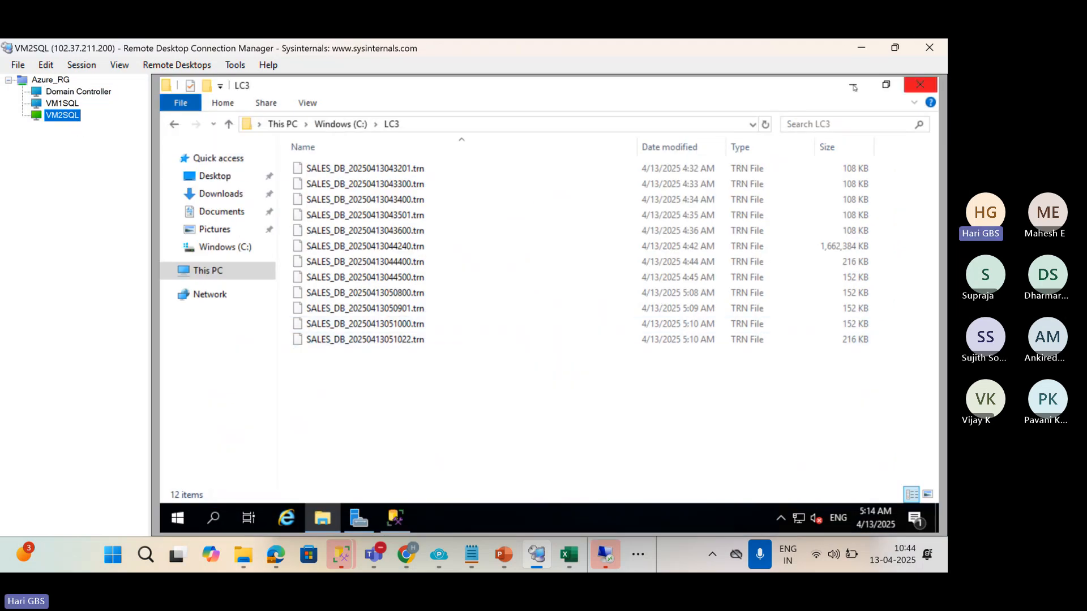
pyautogui.click(920, 84)
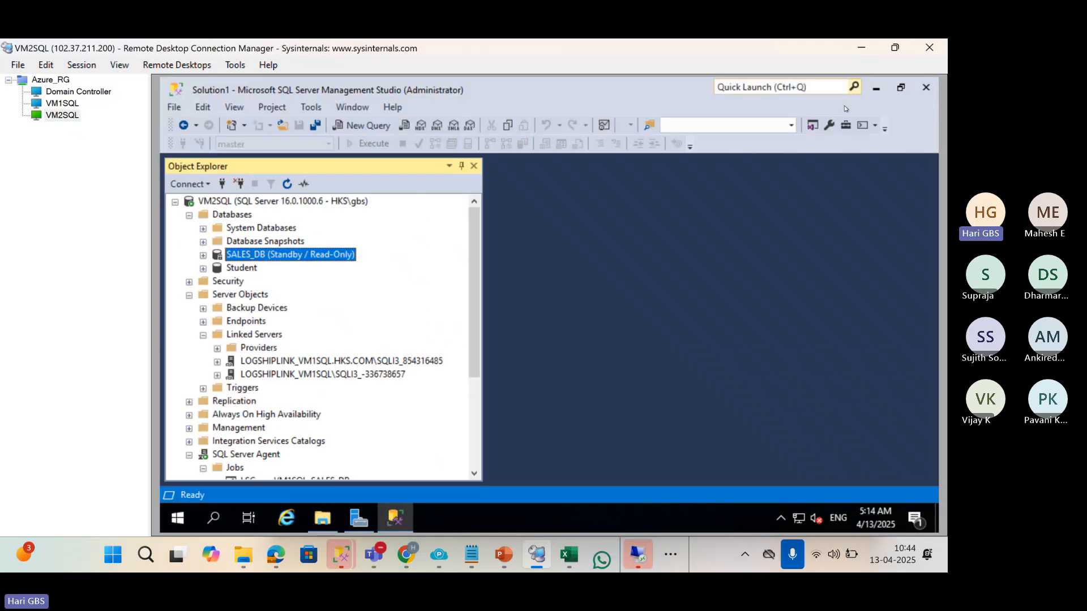
pyautogui.click(62, 103)
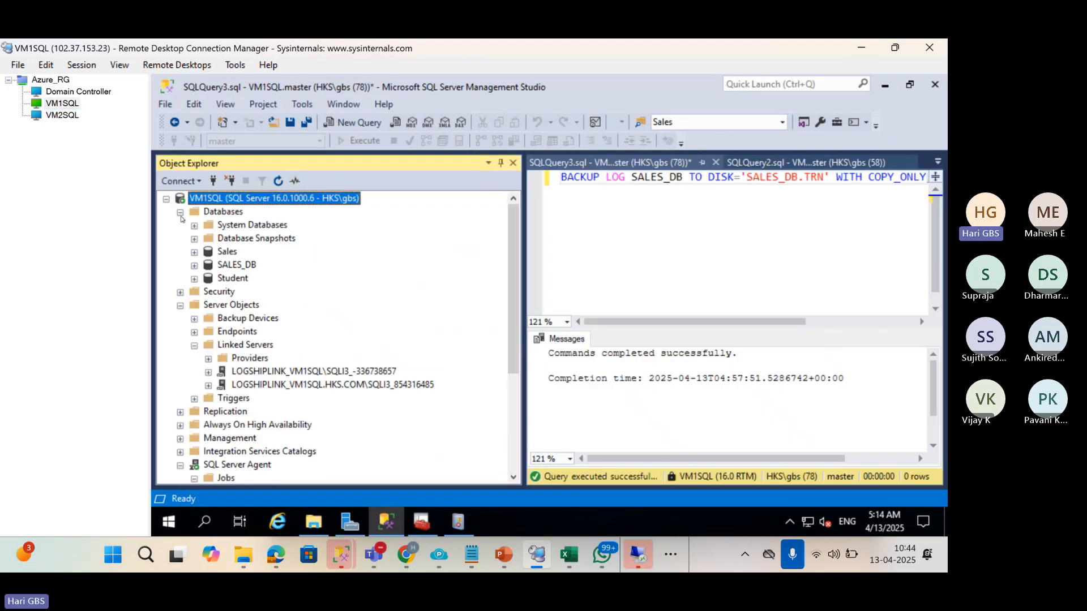
# Collapse the VM1SQL branches and connect Object Explorer to the VM2SQL server.
pyautogui.click(180, 213)
pyautogui.click(180, 239)
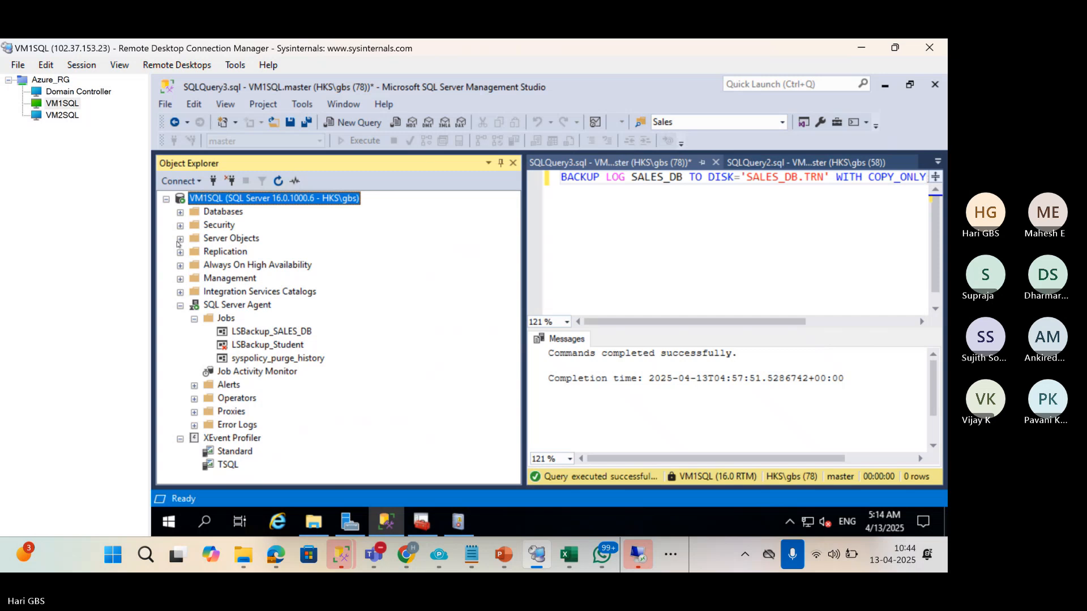
pyautogui.click(180, 305)
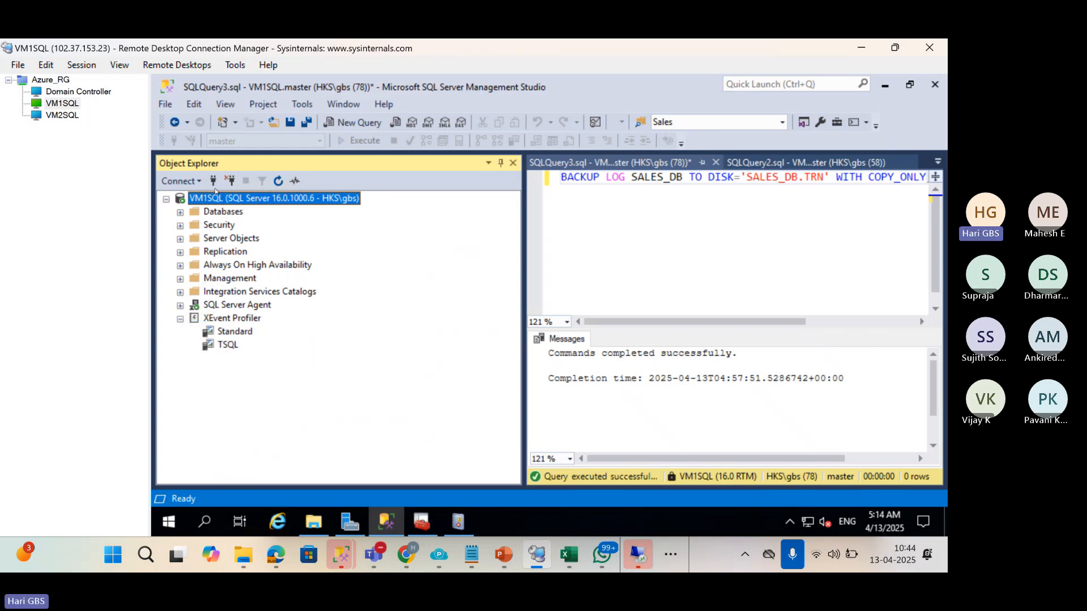
pyautogui.click(213, 180)
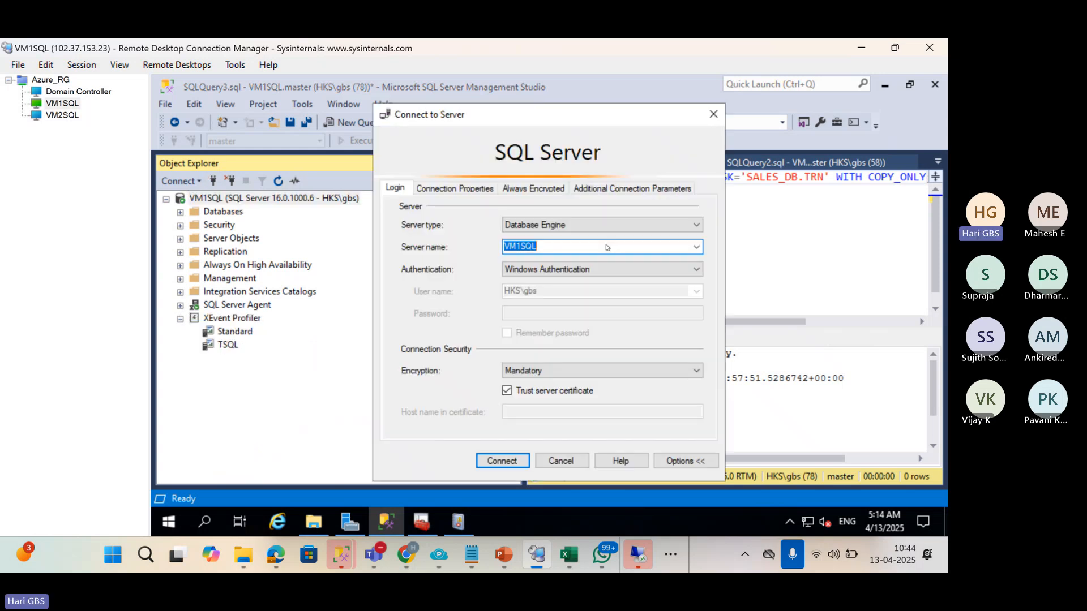
pyautogui.click(697, 247)
pyautogui.click(527, 272)
pyautogui.click(502, 460)
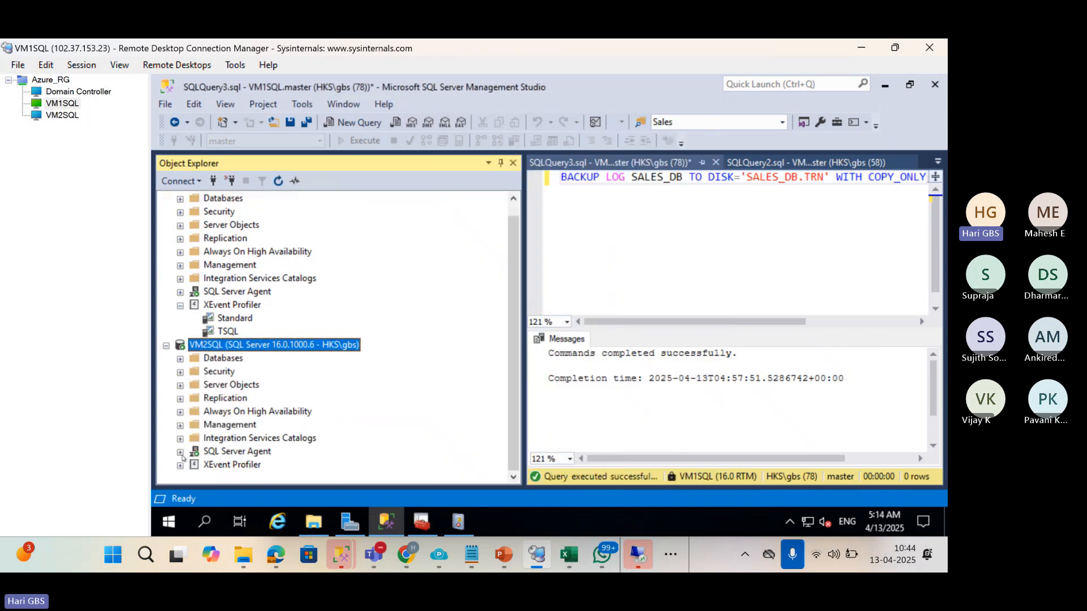
# Run the LSCopy_VM1SQL_SALES_DB job from VM2SQL's SQL Server Agent jobs.
pyautogui.click(181, 454)
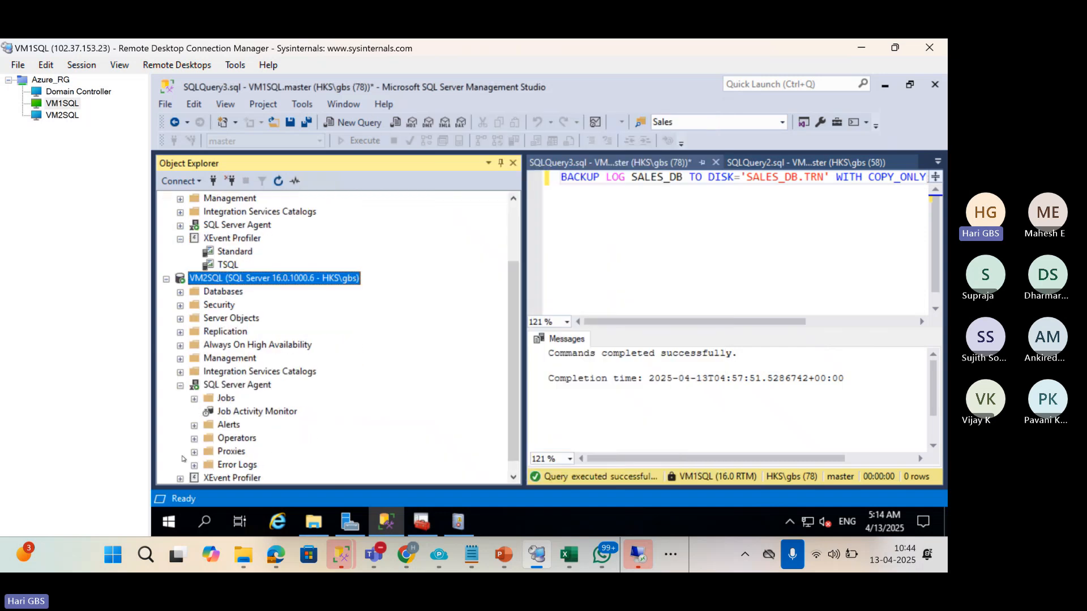
pyautogui.click(195, 399)
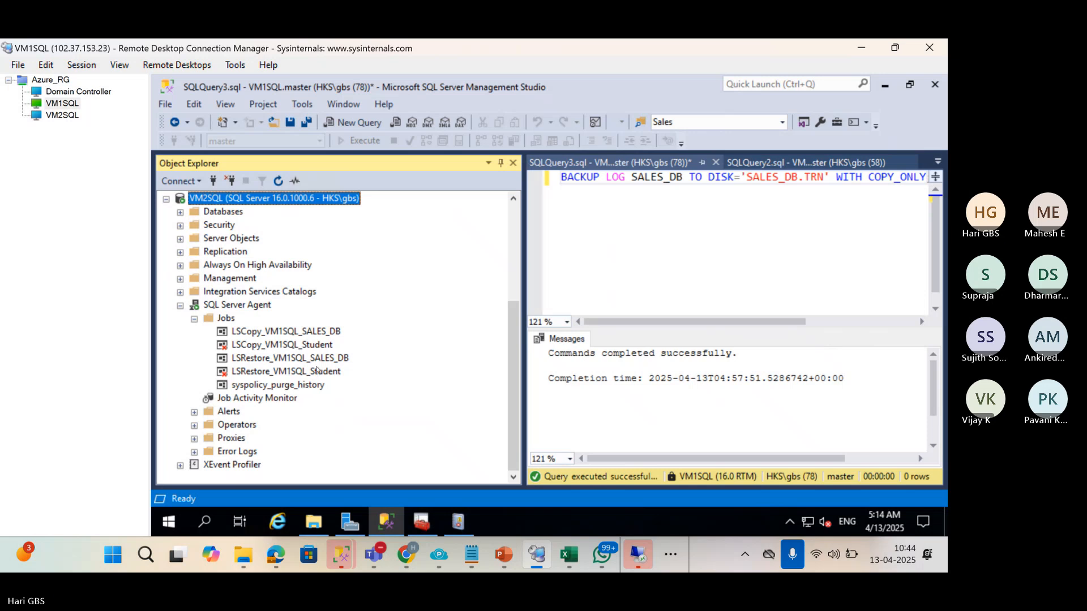
pyautogui.rightClick(289, 333)
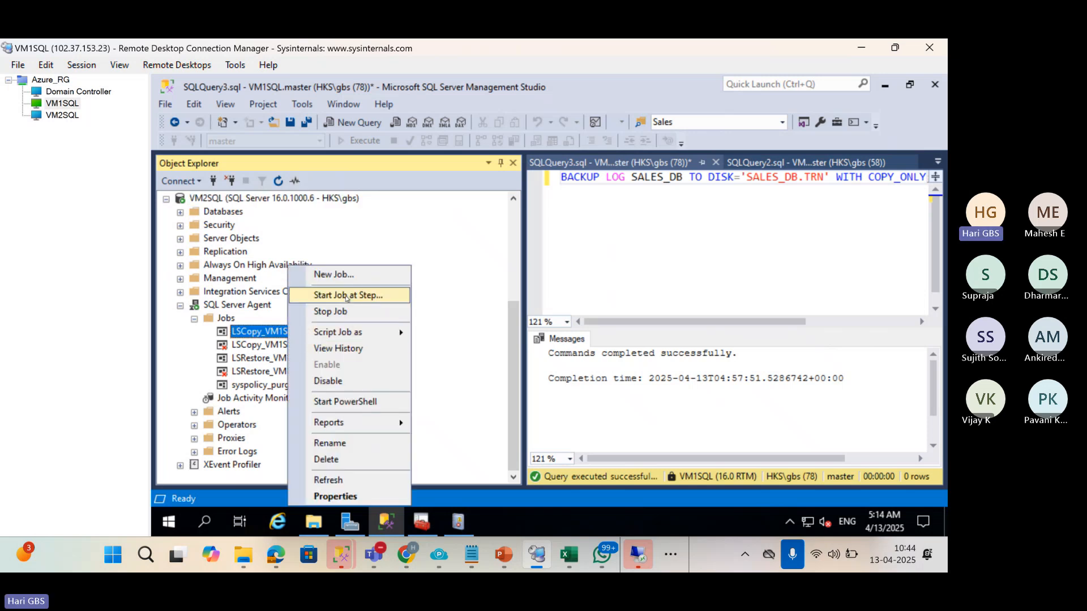
pyautogui.click(347, 296)
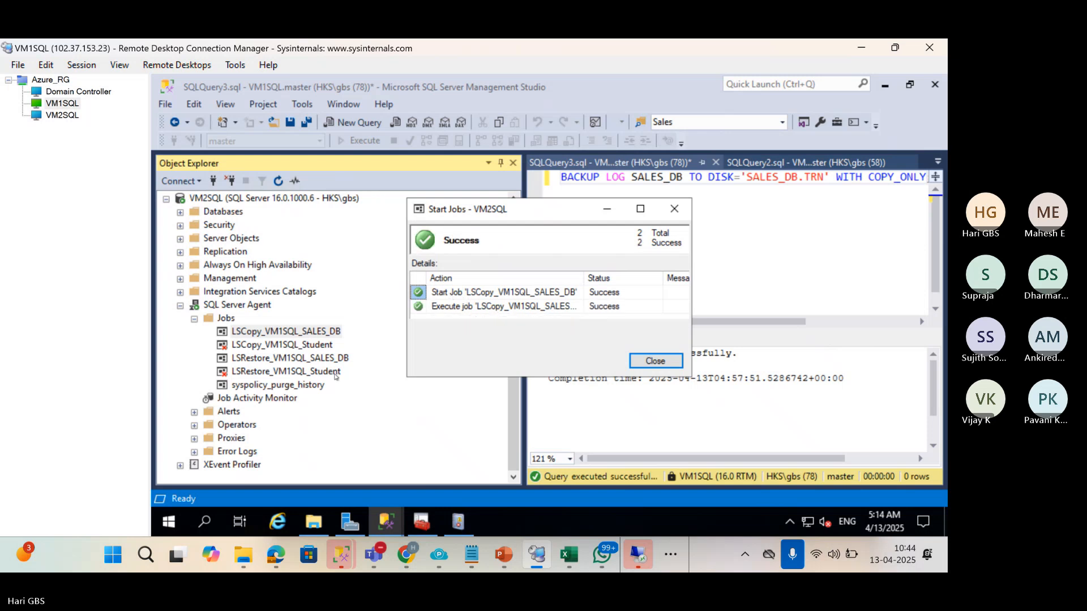
pyautogui.click(313, 521)
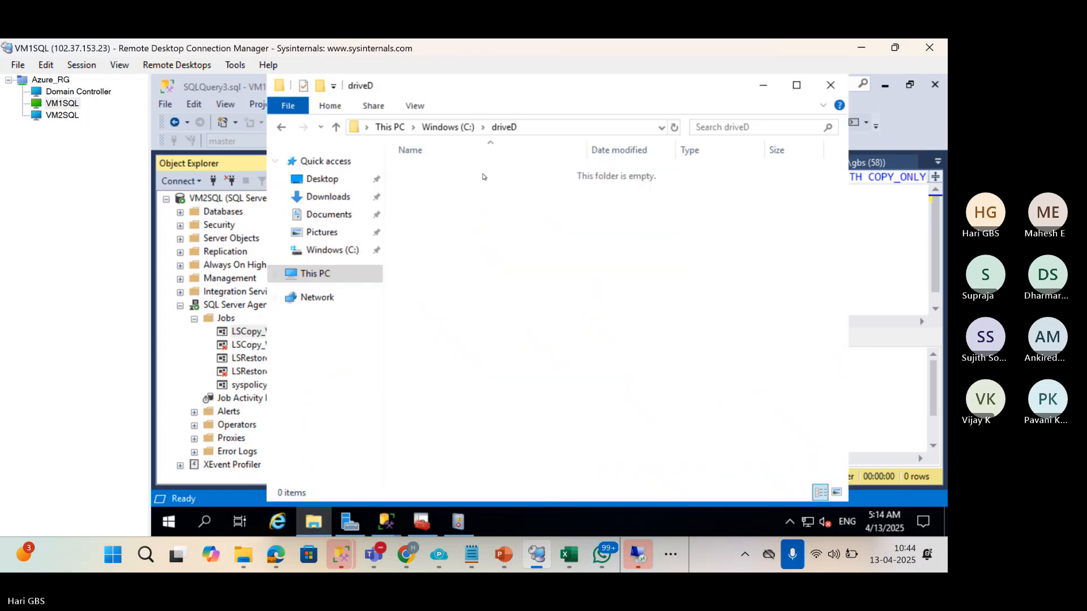
# Check VM2SQL's LC3 folder for copied log backups up to SALES_DB_20250413051401.trn.
pyautogui.click(56, 116)
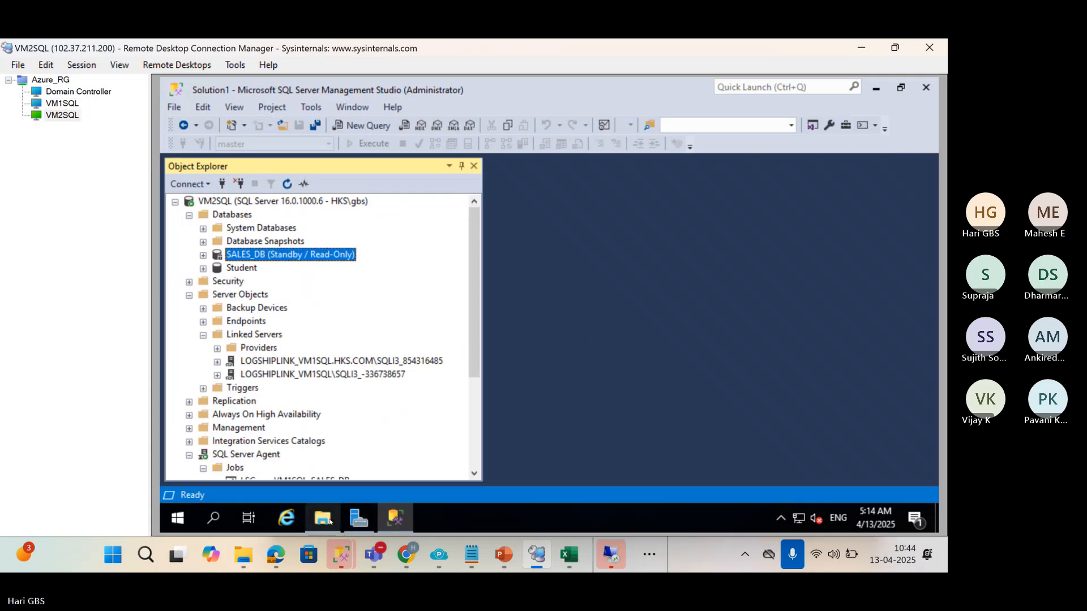
pyautogui.click(322, 518)
pyautogui.click(408, 357)
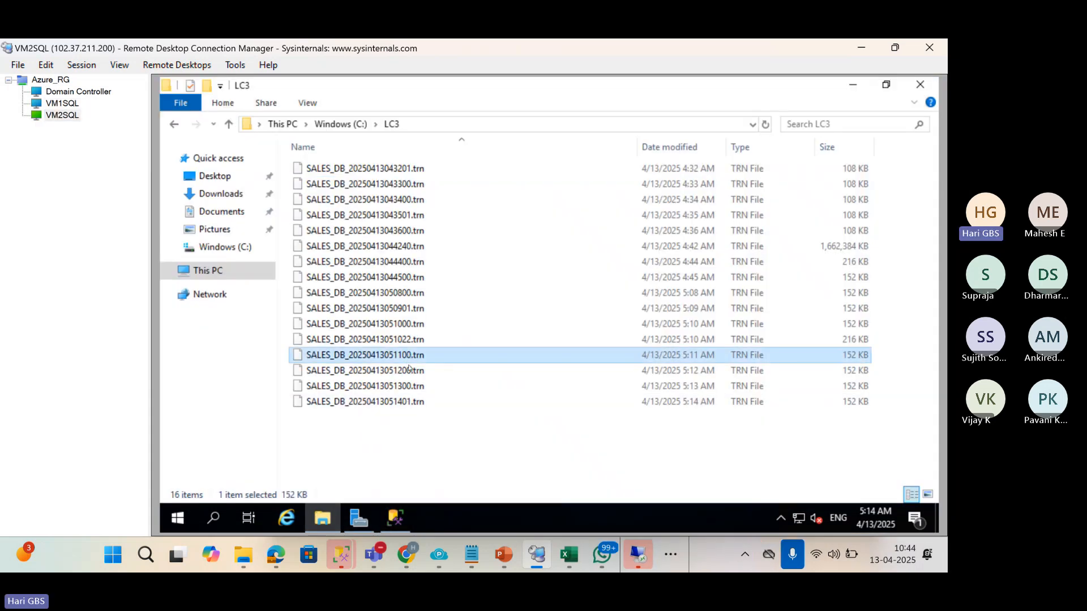
pyautogui.click(409, 371)
pyautogui.click(409, 401)
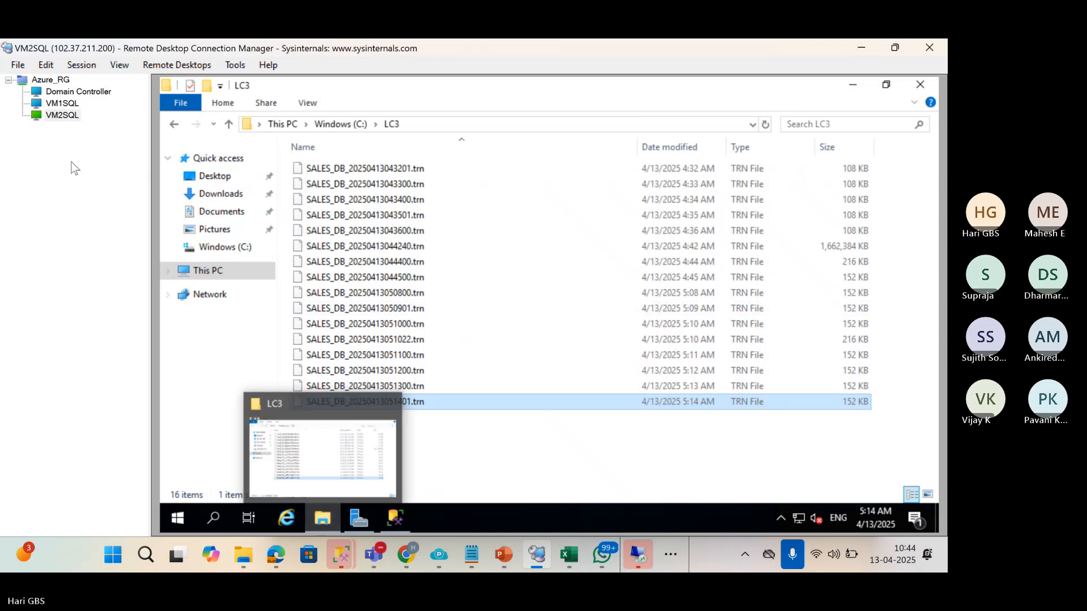
# Run the LSRestore_VM1SQL_SALES_DB job and close its success report.
pyautogui.click(70, 104)
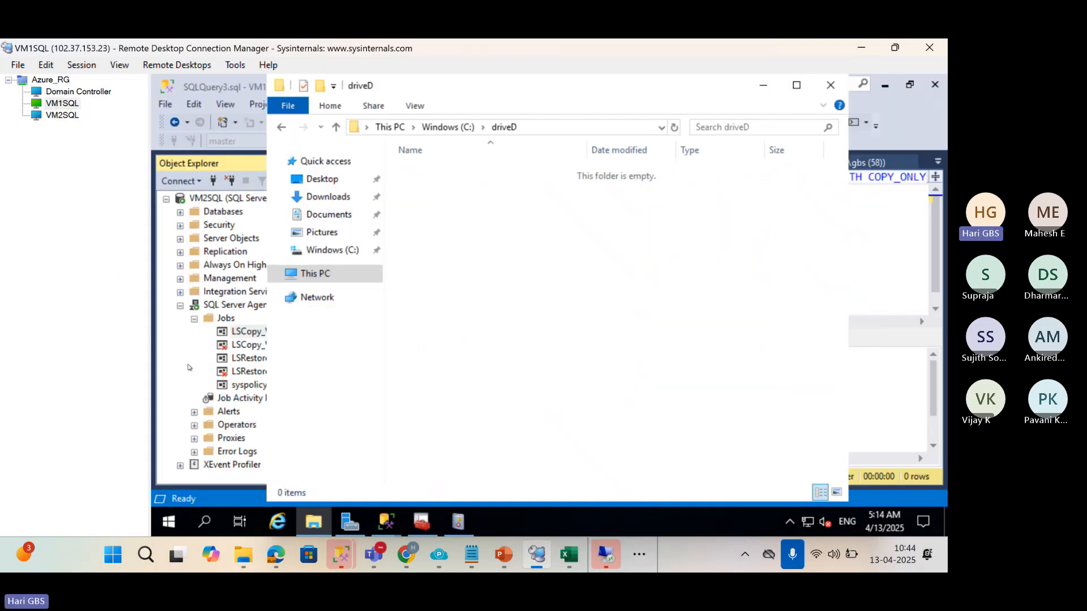
pyautogui.click(200, 378)
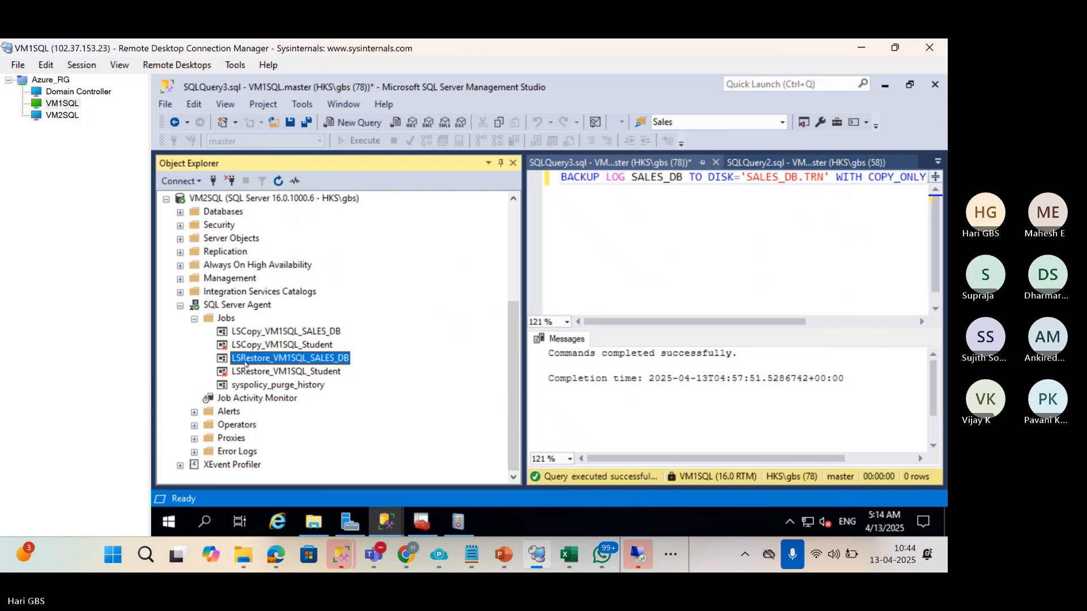
pyautogui.rightClick(246, 362)
pyautogui.click(294, 295)
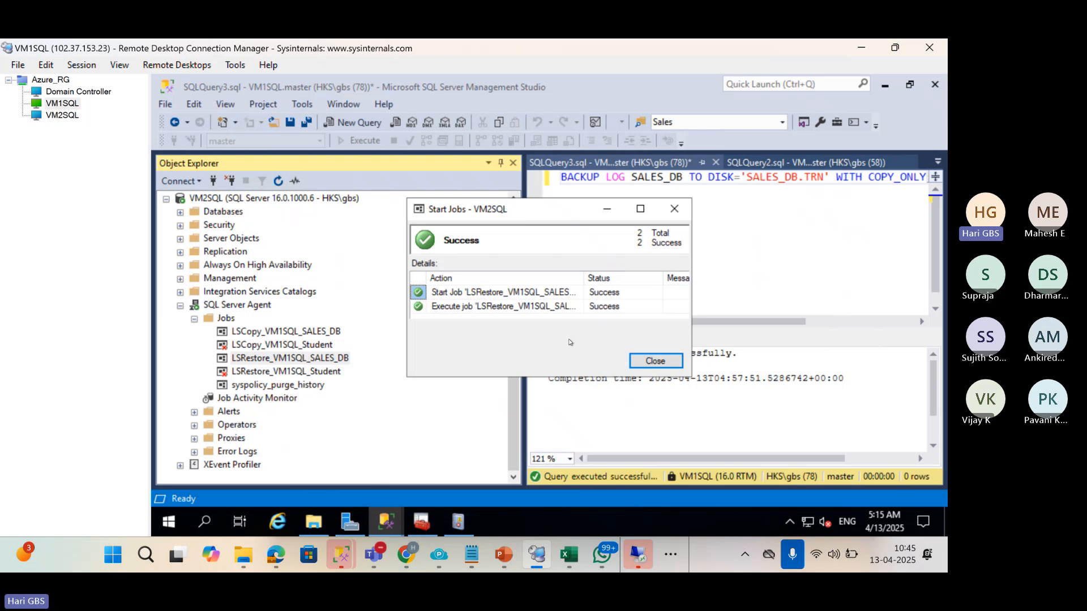
pyautogui.click(655, 362)
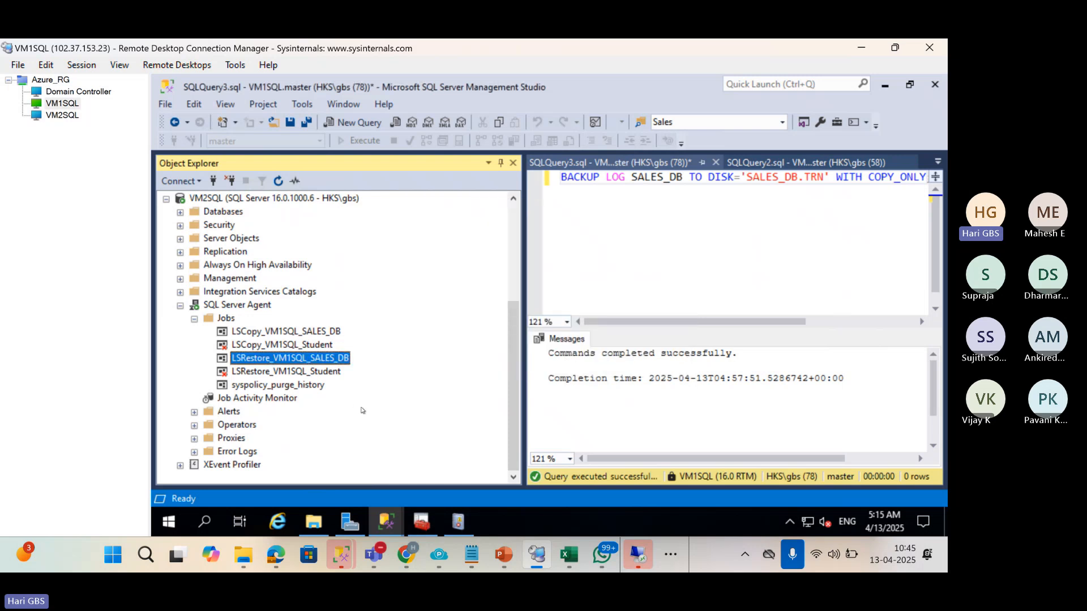
# Recheck the LC3 folder on VM2SQL, then minimize it.
pyautogui.scroll(4, 356, 404)
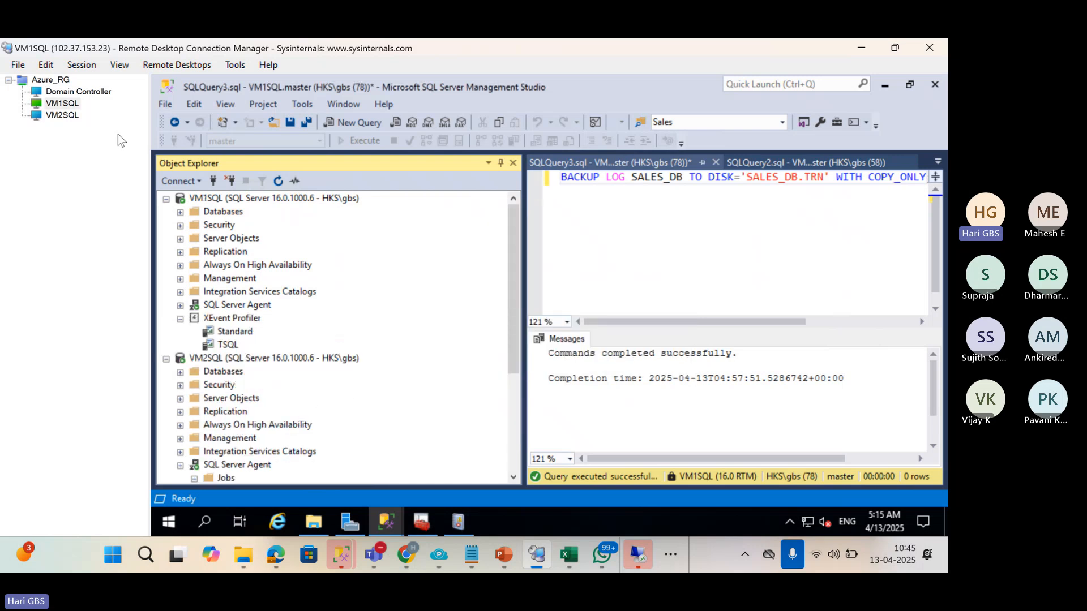
pyautogui.click(72, 115)
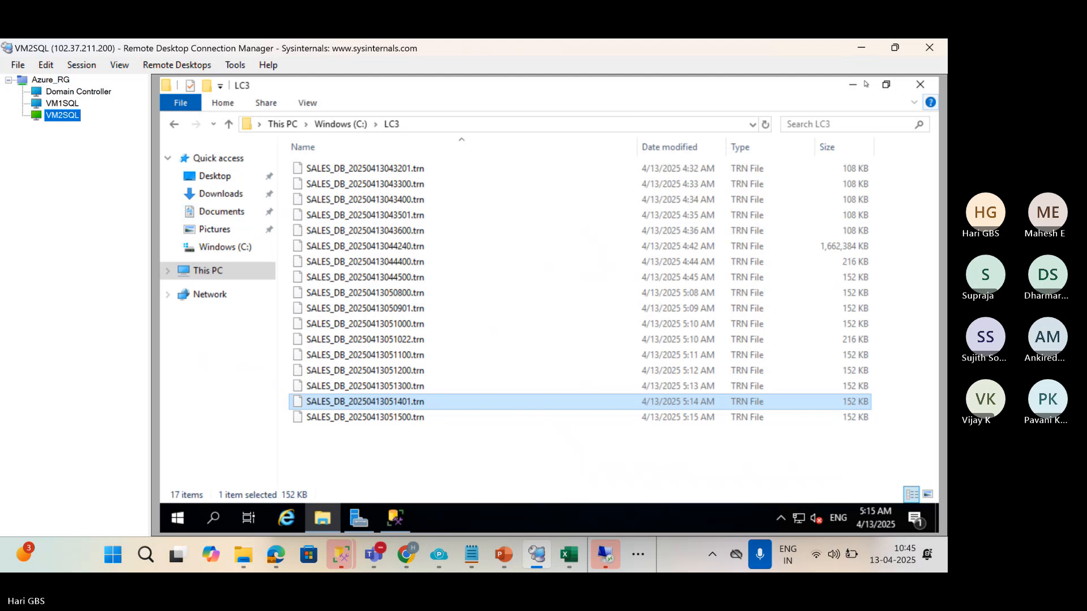
pyautogui.click(853, 85)
# Refresh VM2SQL's database list and open the secondary SALES_DB's properties.
pyautogui.rightClick(243, 254)
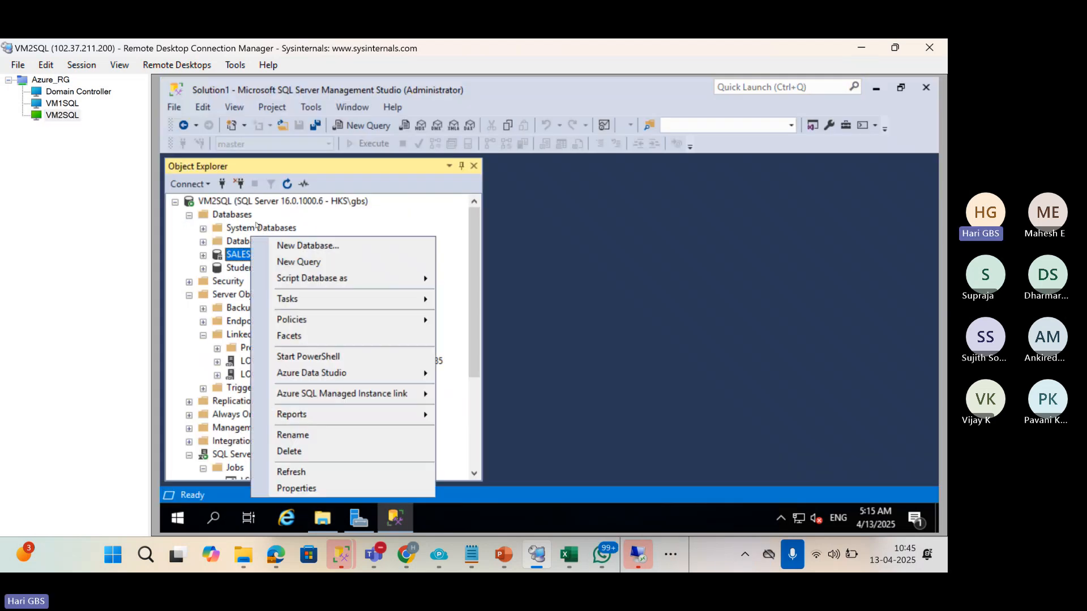
pyautogui.click(249, 204)
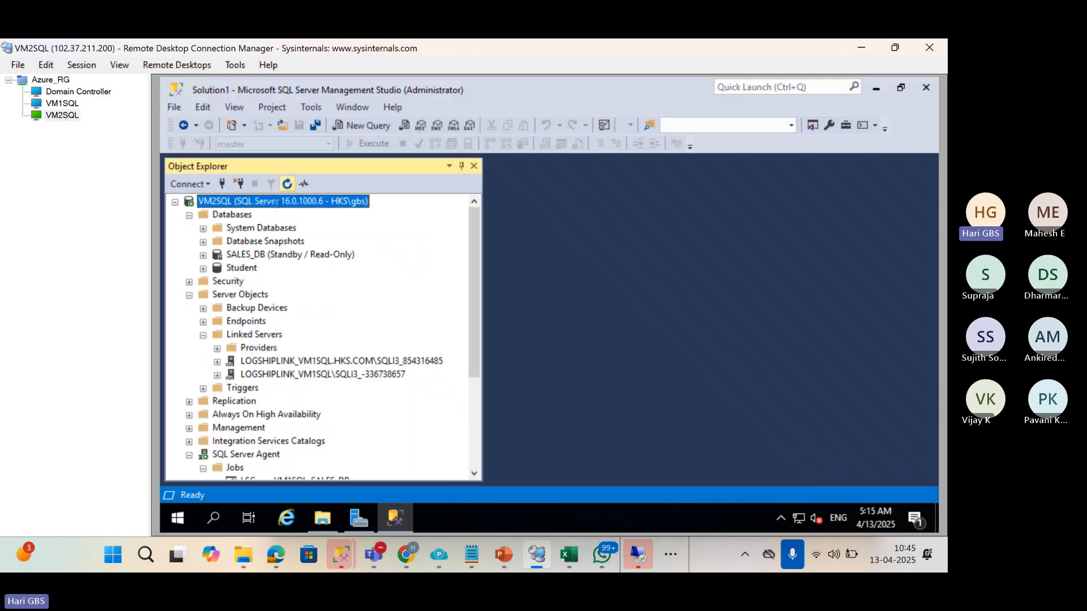
pyautogui.click(189, 215)
pyautogui.click(189, 215)
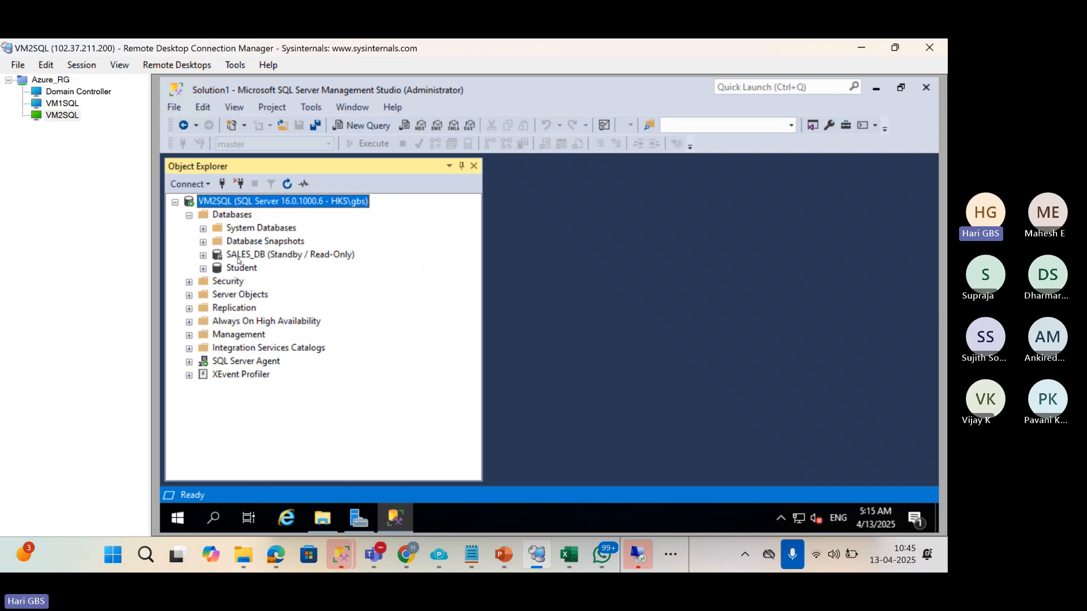
pyautogui.click(238, 259)
pyautogui.rightClick(238, 259)
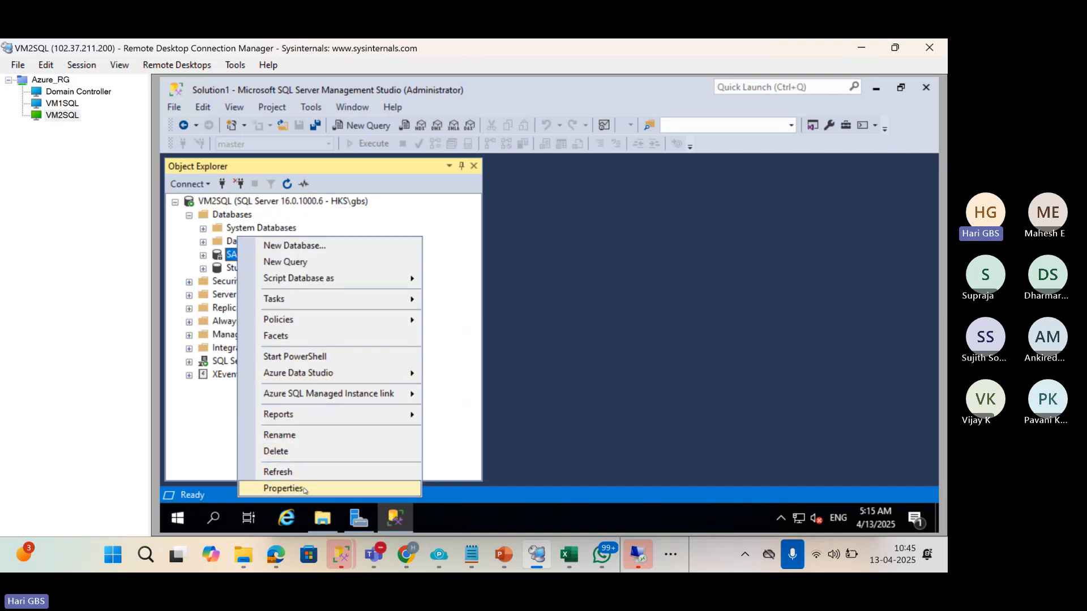
pyautogui.click(304, 489)
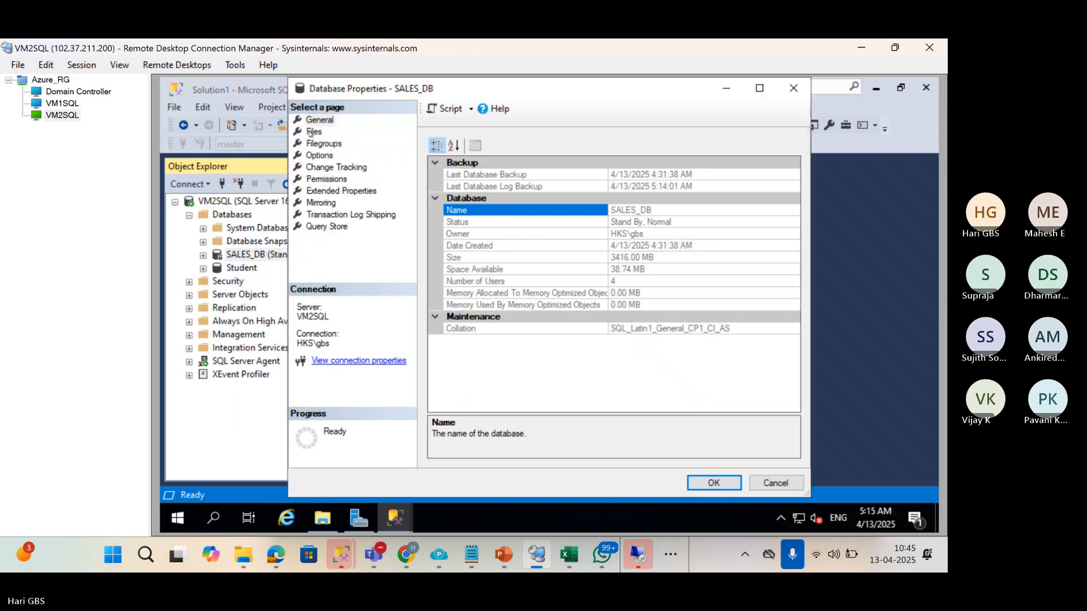
# Review the secondary's SALES_DB files, including the 8 MB Sales2 file path, then return to VM1SQL.
pyautogui.click(314, 132)
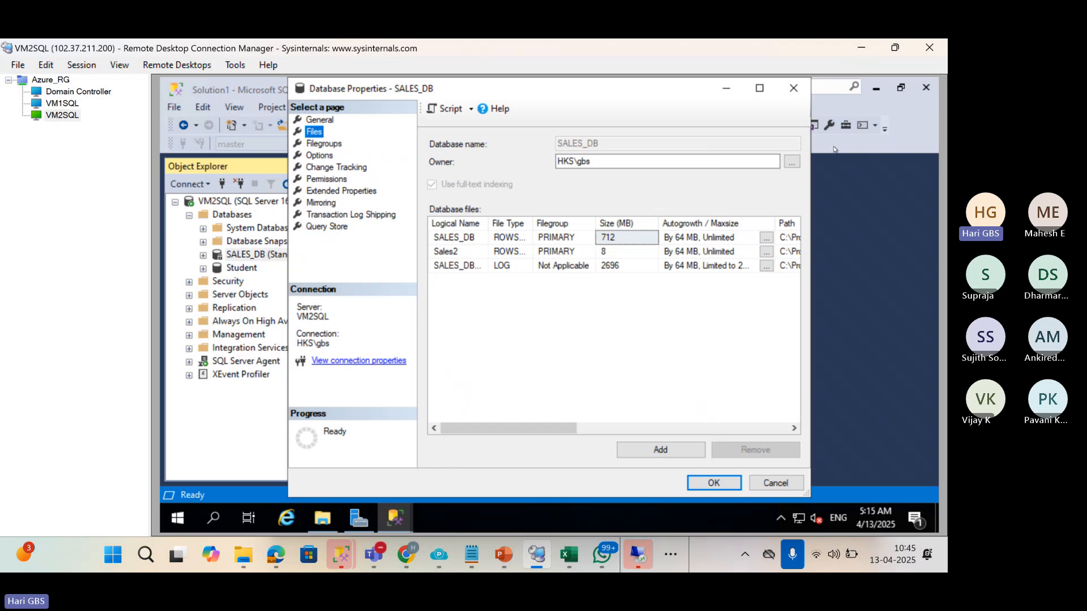
pyautogui.moveTo(816, 148); pyautogui.dragTo(941, 149)
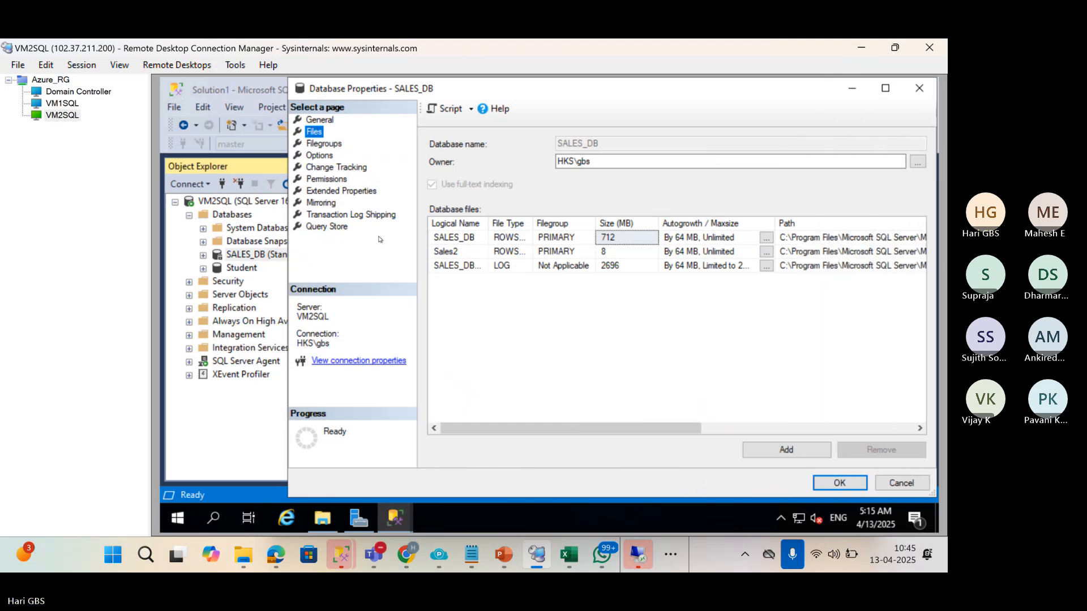
pyautogui.moveTo(287, 249); pyautogui.dragTo(161, 249)
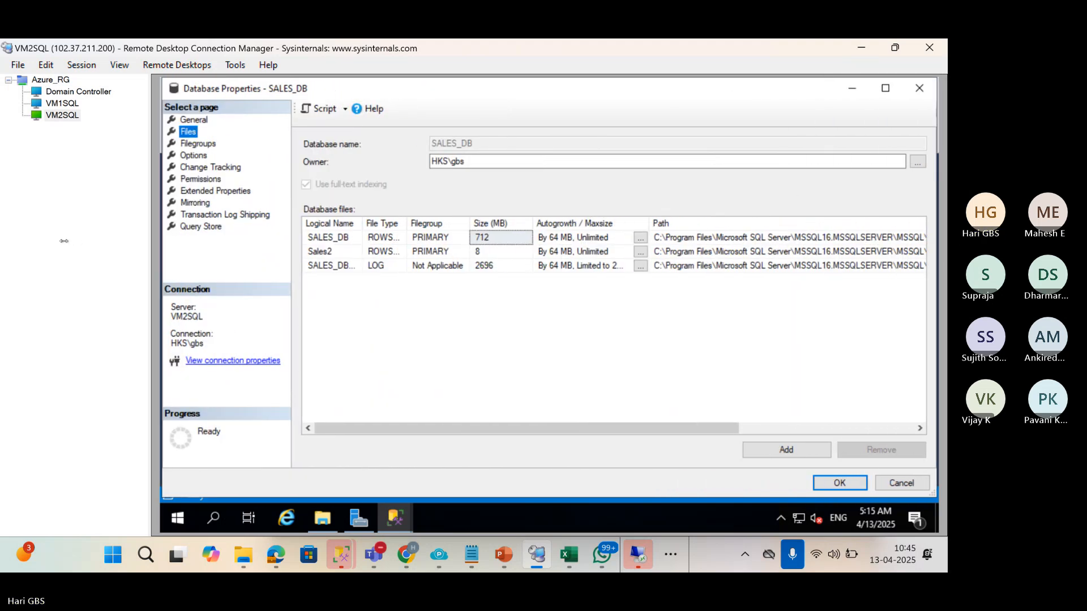
pyautogui.click(353, 251)
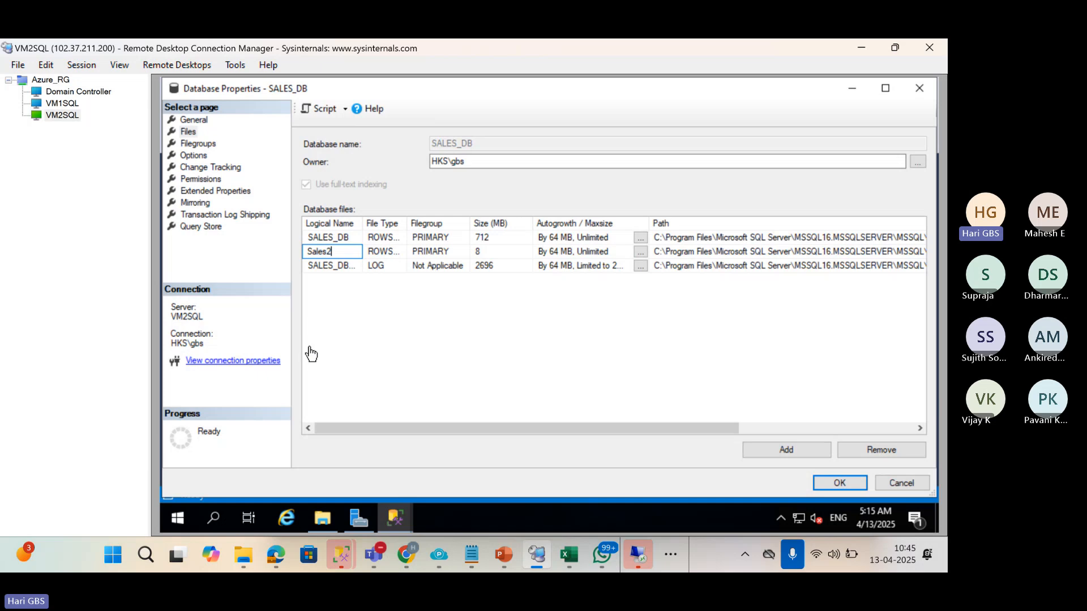
pyautogui.click(740, 252)
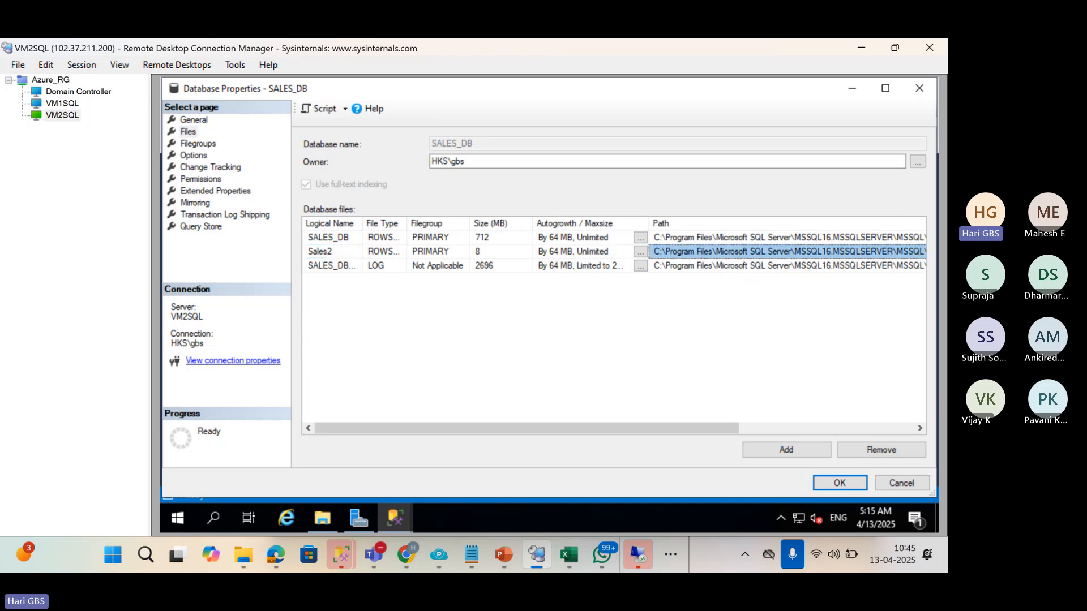
pyautogui.click(919, 89)
pyautogui.click(62, 103)
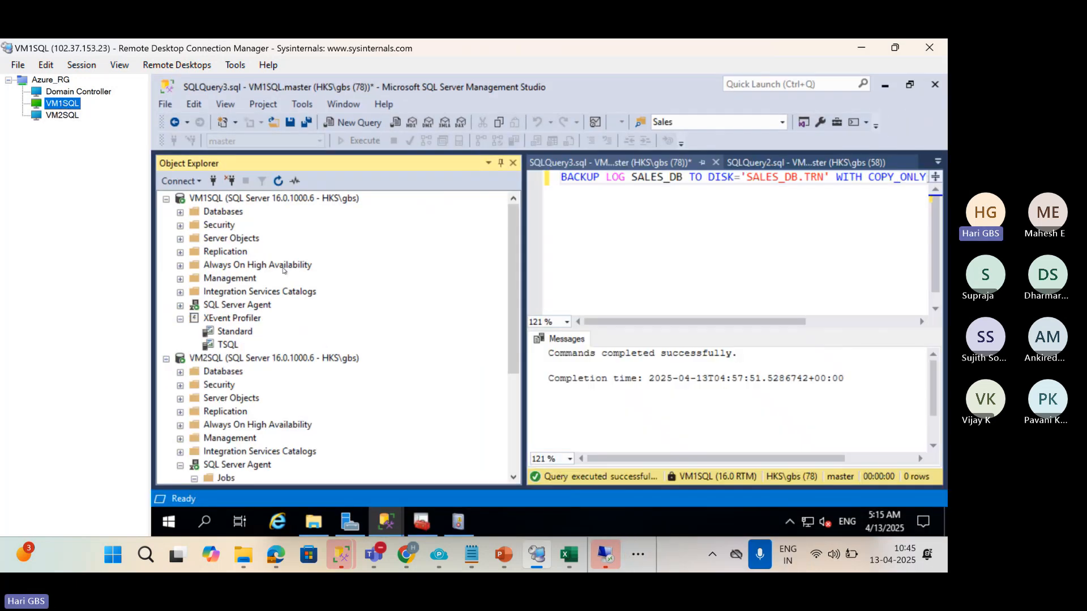
# Open the Files page of SALES_DB's properties on VM1SQL.
pyautogui.scroll(-1, 305, 321)
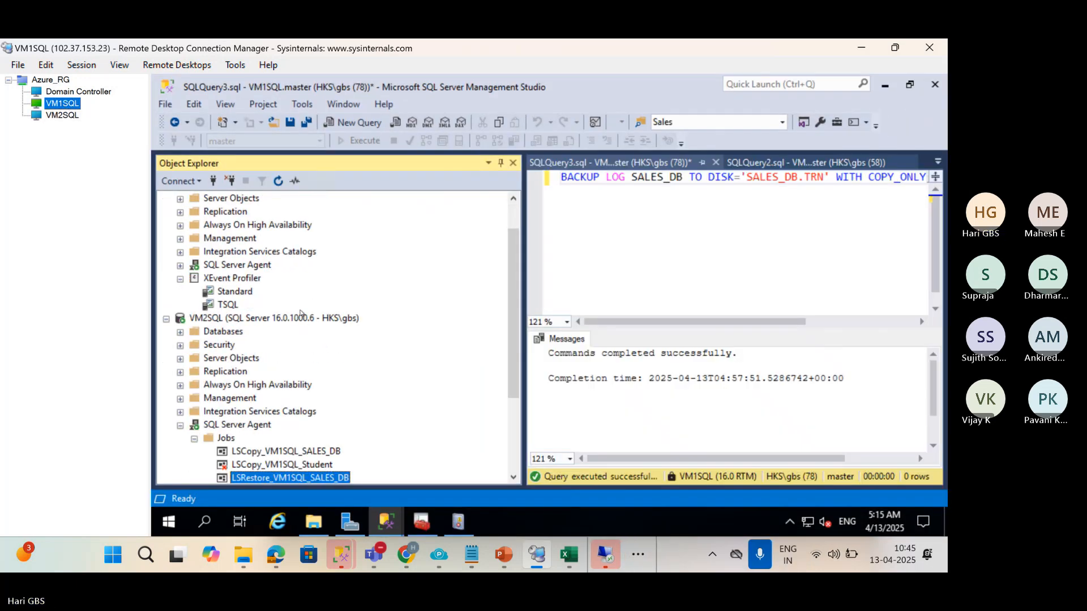
pyautogui.scroll(1, 300, 314)
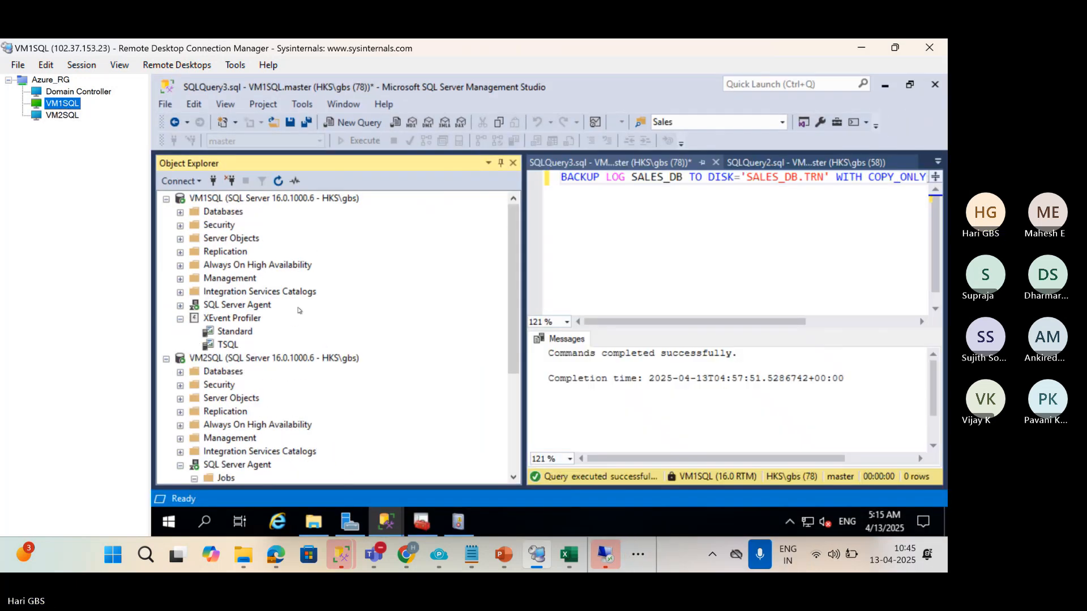
pyautogui.click(180, 213)
pyautogui.rightClick(225, 265)
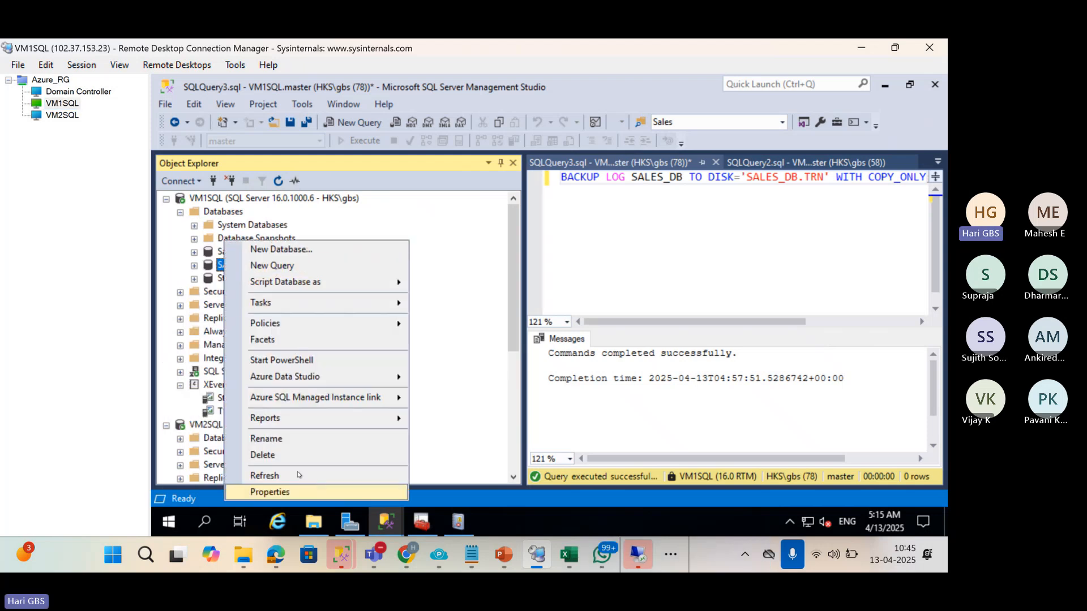
pyautogui.click(292, 493)
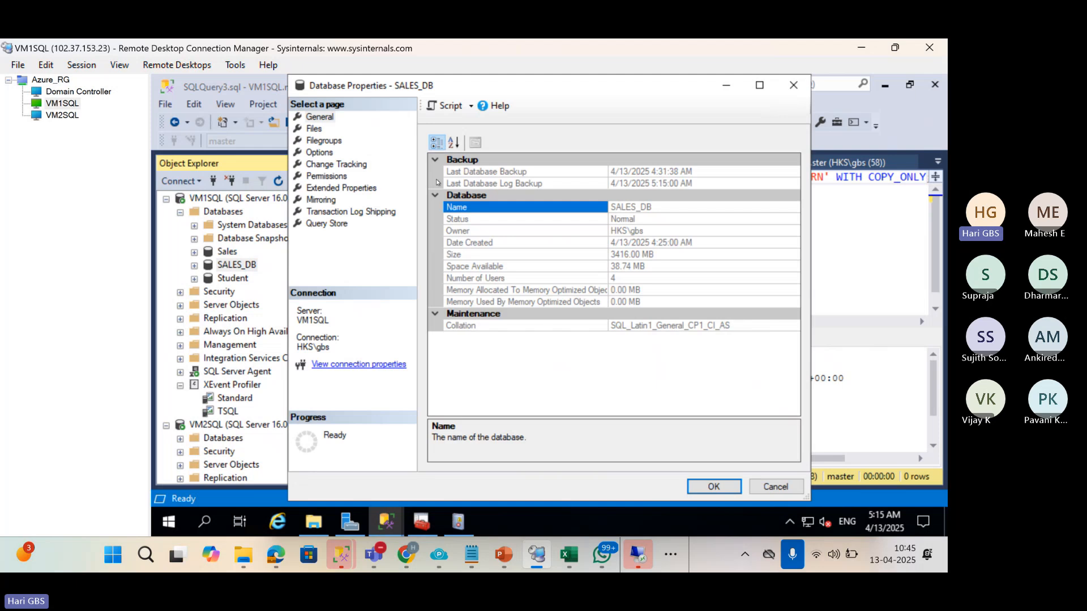
pyautogui.click(318, 140)
pyautogui.click(315, 129)
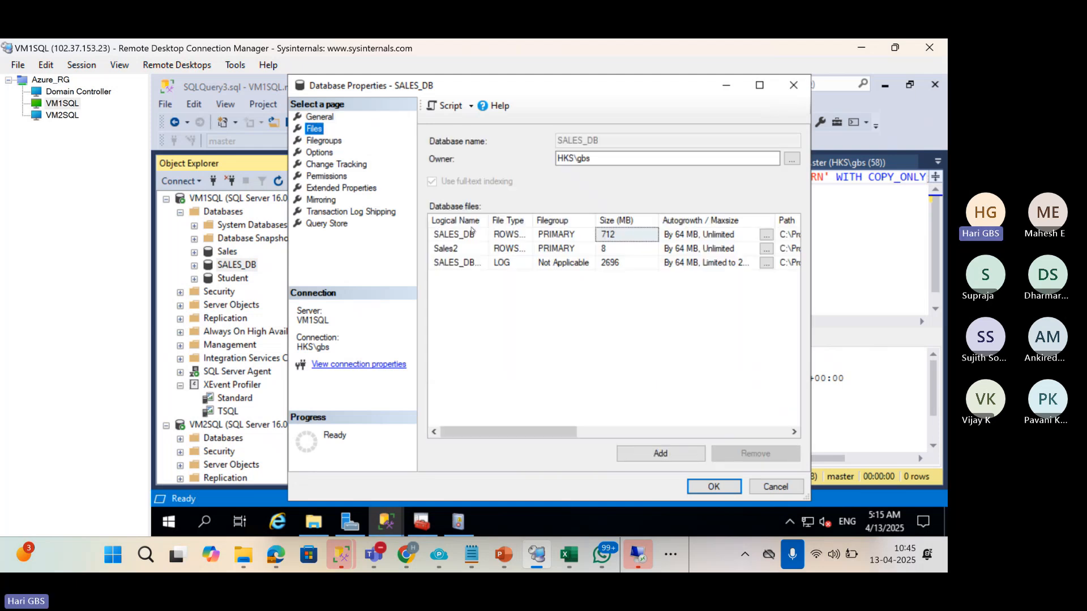
# Add an 8 MB PRIMARY data file named Sales3 stored in C:\driveD.
pyautogui.click(645, 456)
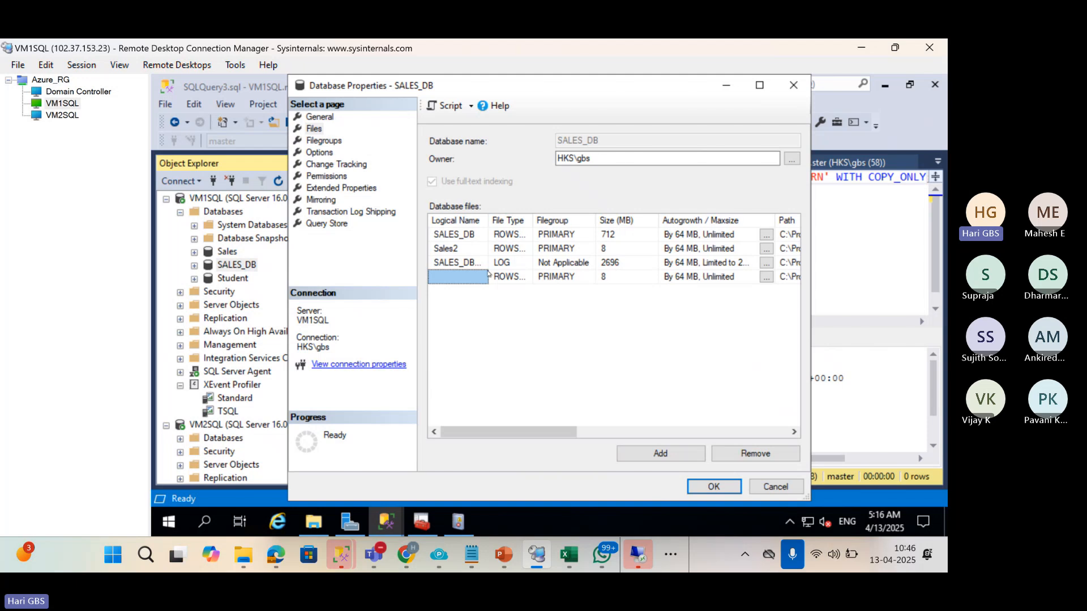
pyautogui.click(470, 278)
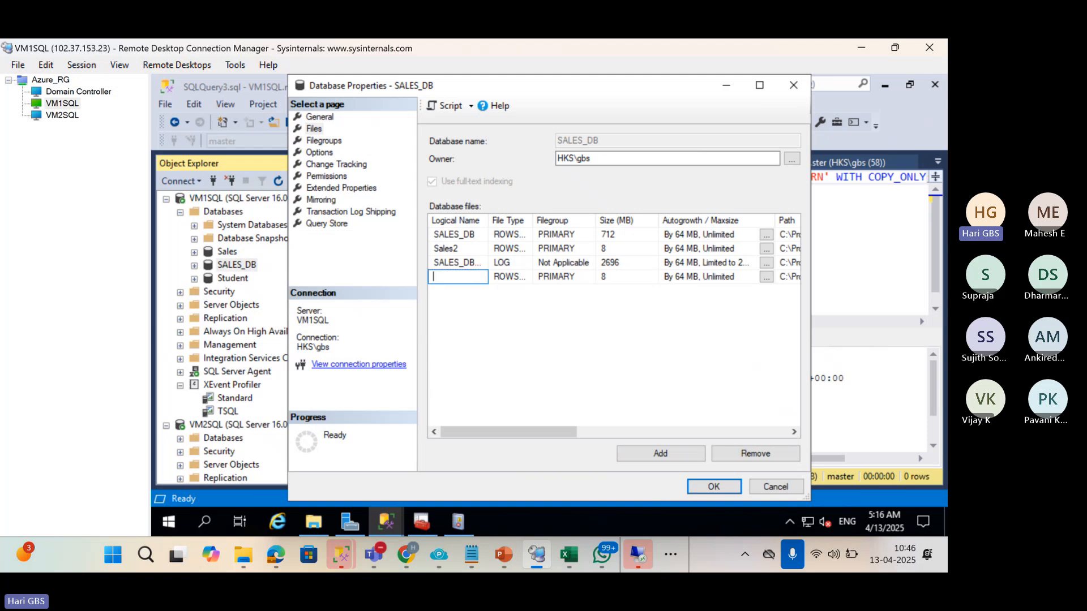
pyautogui.write('Sales3')
pyautogui.click(586, 426)
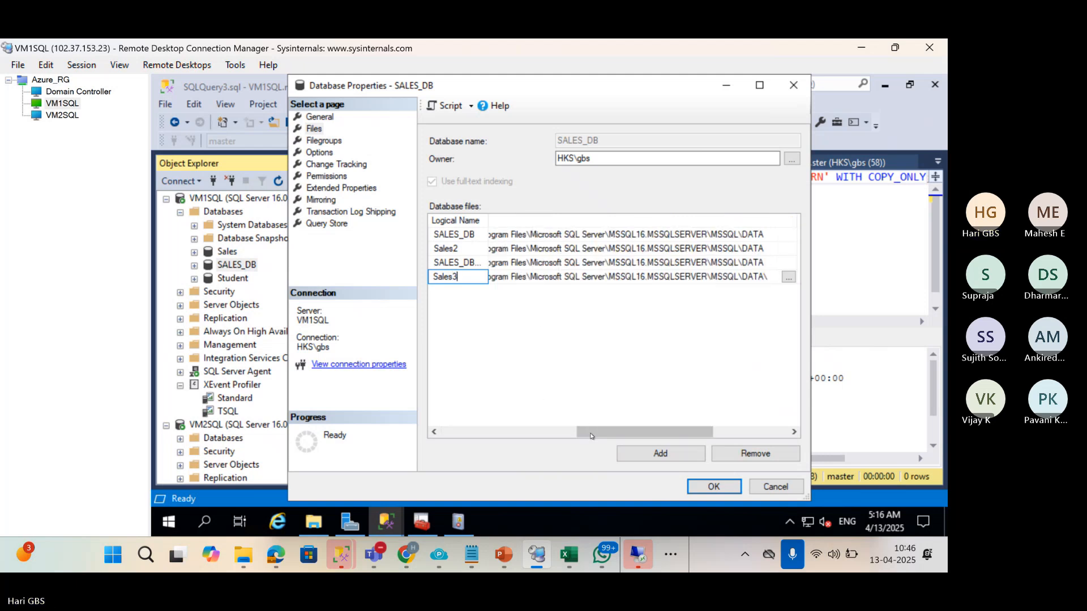
pyautogui.click(788, 277)
pyautogui.click(462, 166)
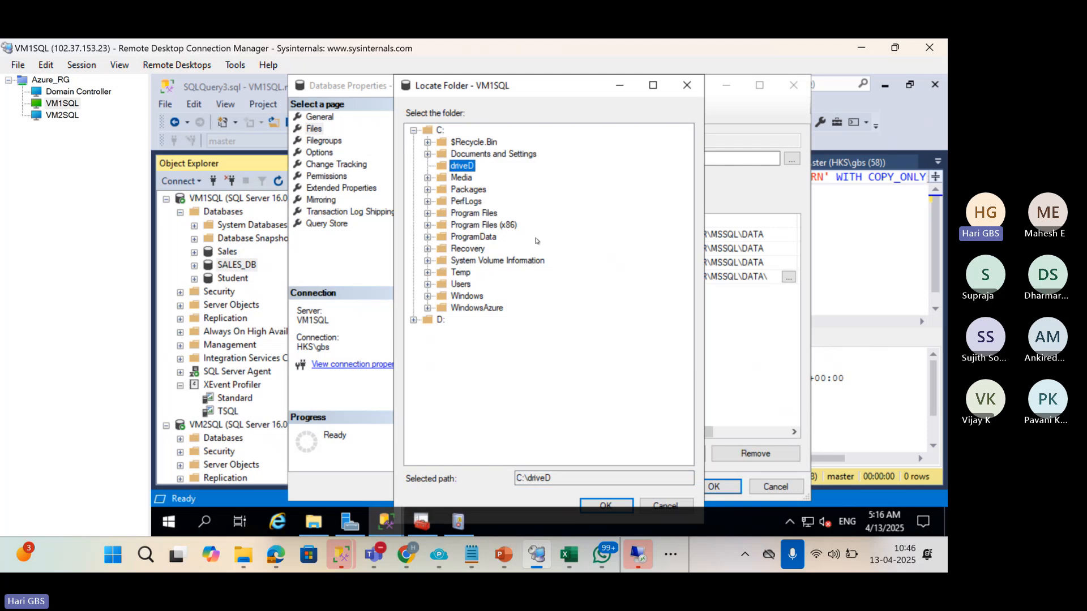
pyautogui.click(604, 506)
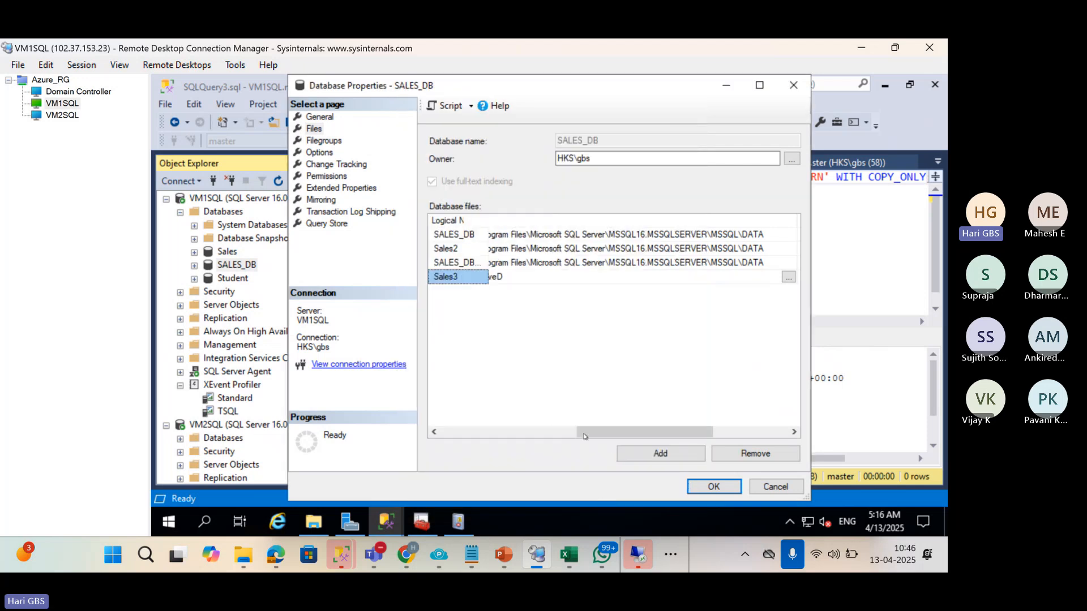
pyautogui.moveTo(586, 436)
pyautogui.mouseDown()
pyautogui.moveTo(546, 436)
pyautogui.moveTo(589, 436)
pyautogui.mouseUp()
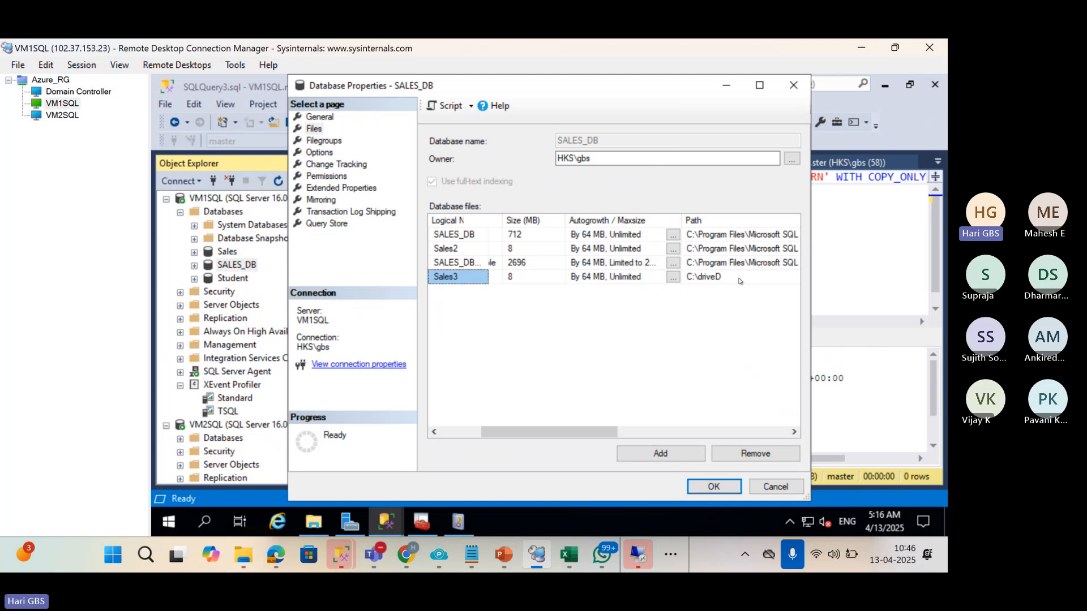
pyautogui.click(703, 491)
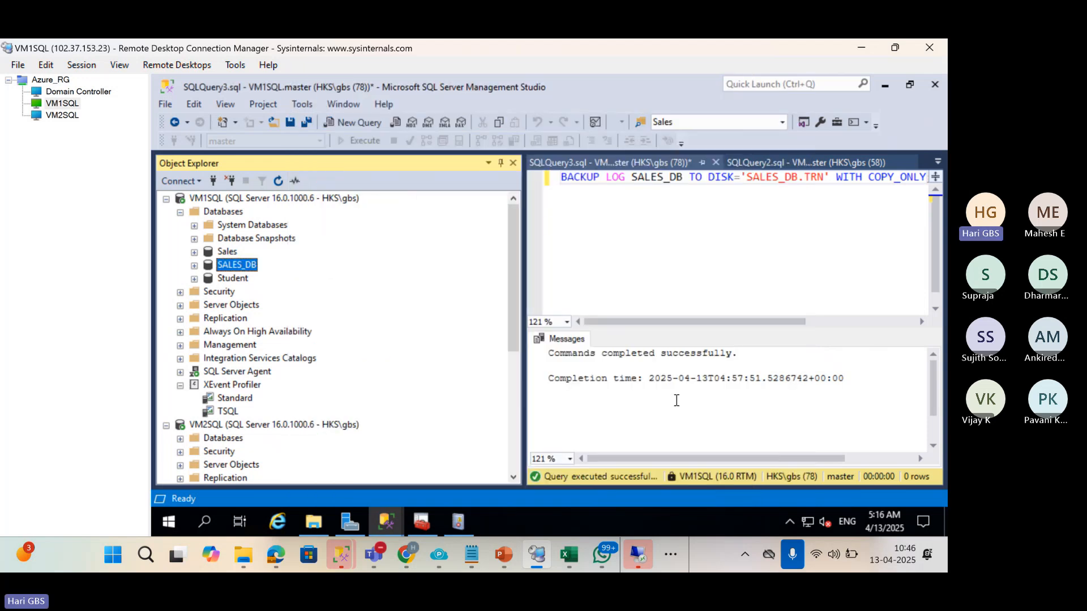
# Refresh the database list on VM1SQL.
pyautogui.click(224, 213)
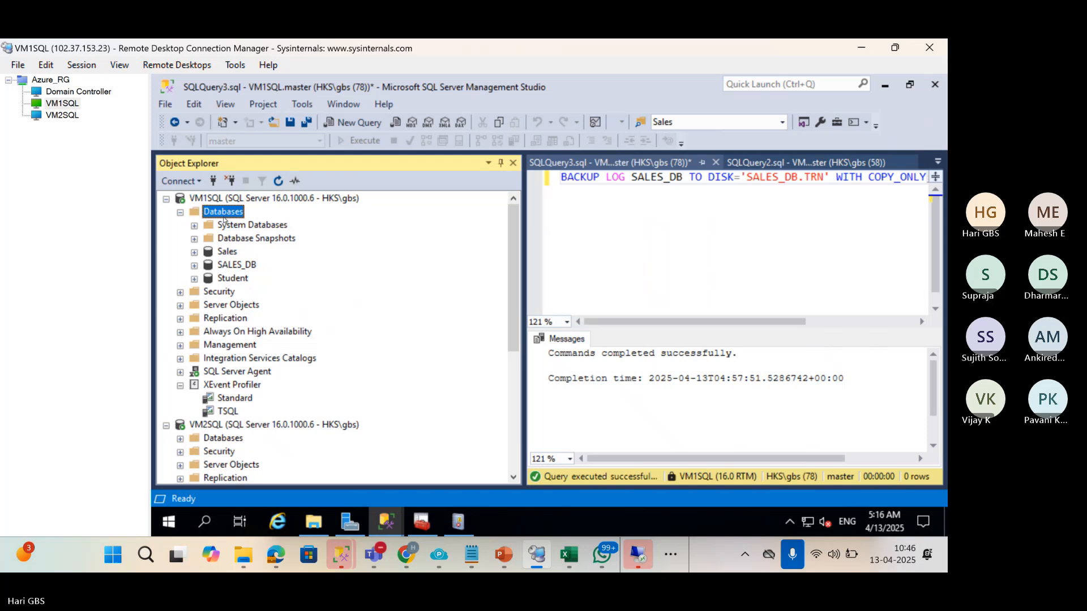
pyautogui.click(279, 182)
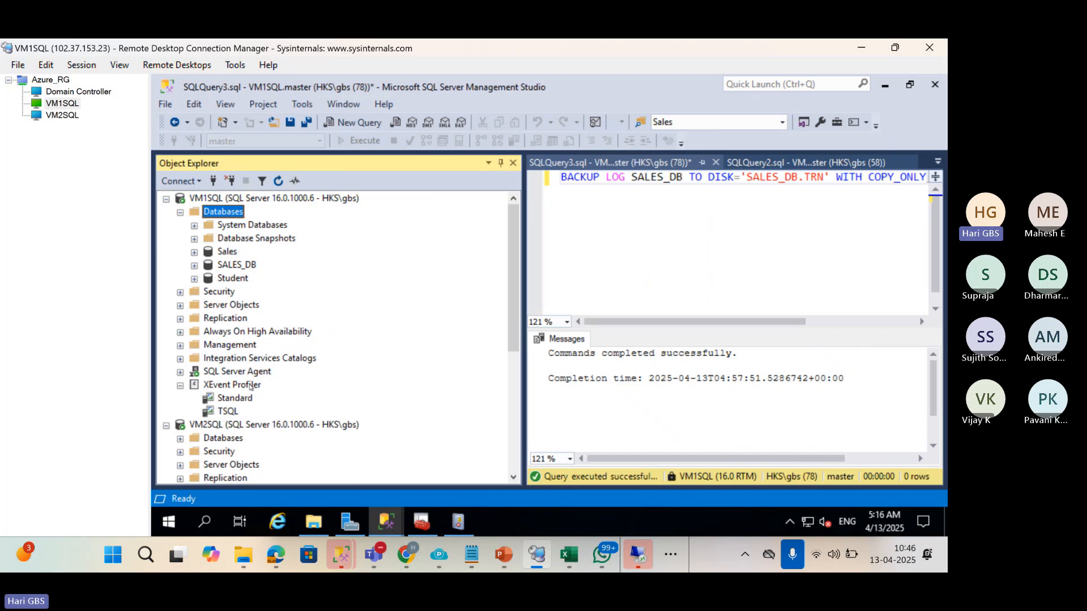
pyautogui.scroll(-2, 251, 385)
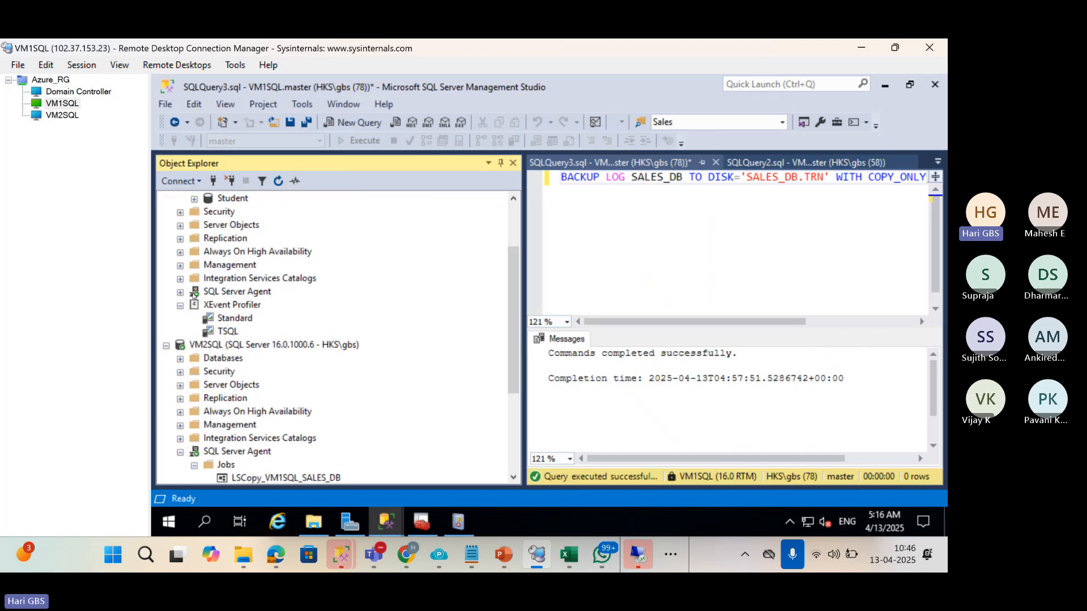
# Run the LSBackup_SALES_DB job on VM1SQL, then switch to the VM2SQL session.
pyautogui.click(179, 293)
pyautogui.rightClick(225, 305)
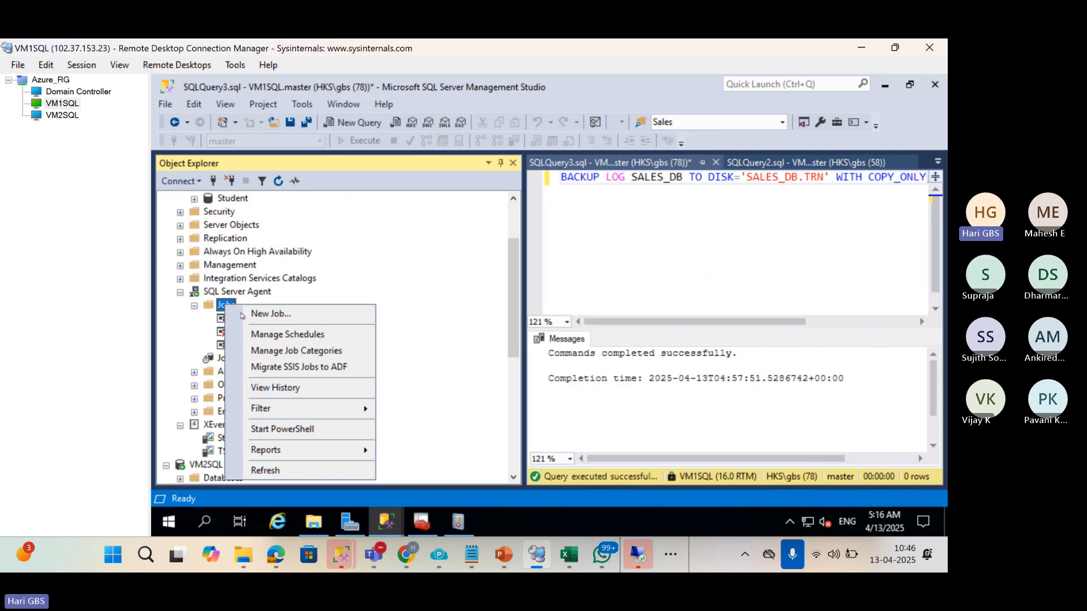
pyautogui.click(202, 327)
pyautogui.click(244, 322)
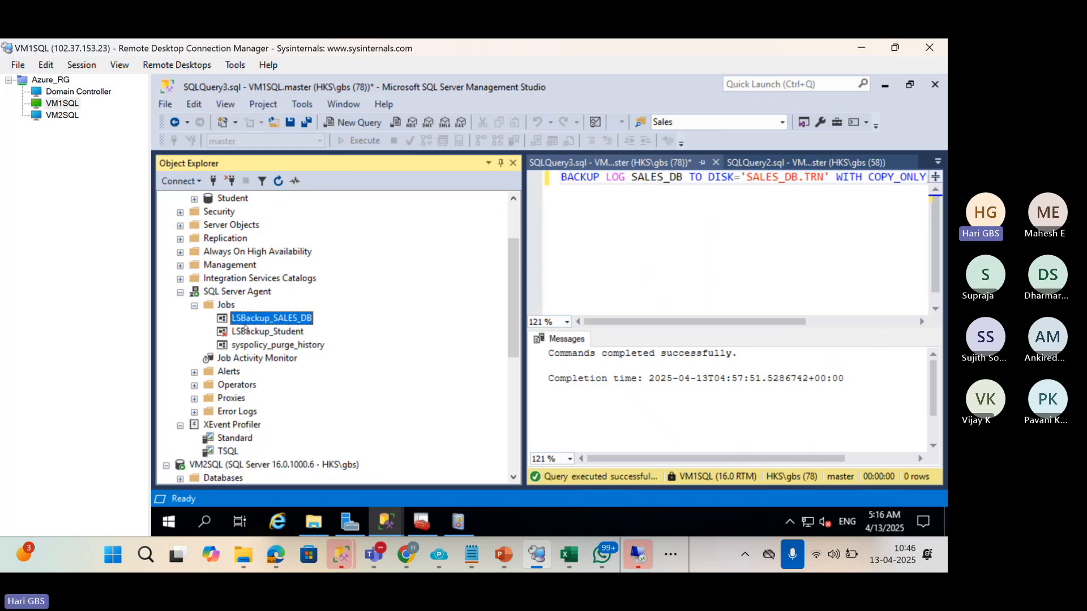
pyautogui.rightClick(245, 325)
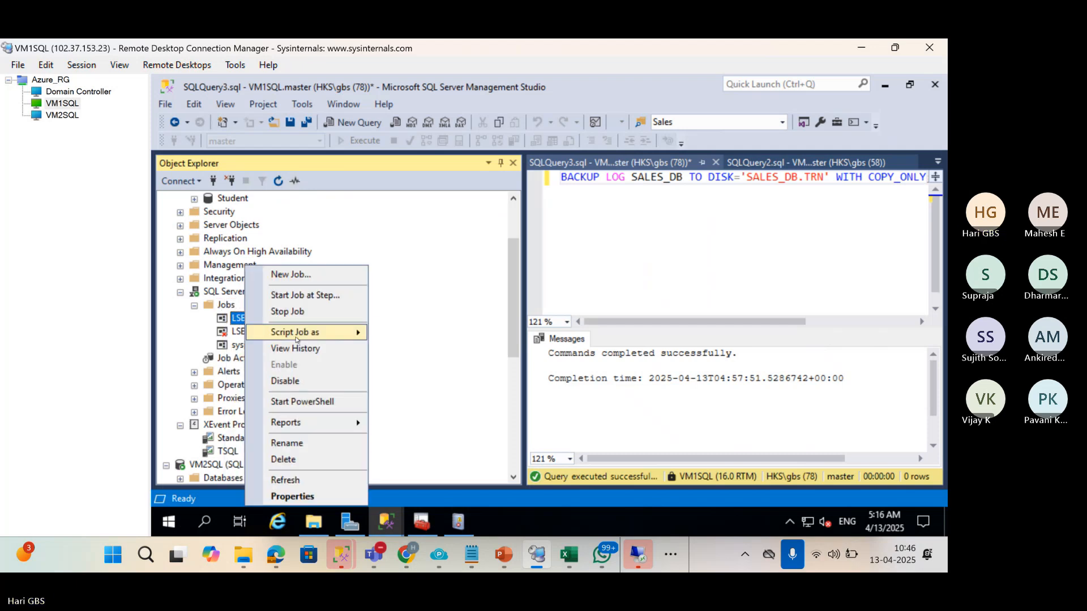
pyautogui.click(295, 296)
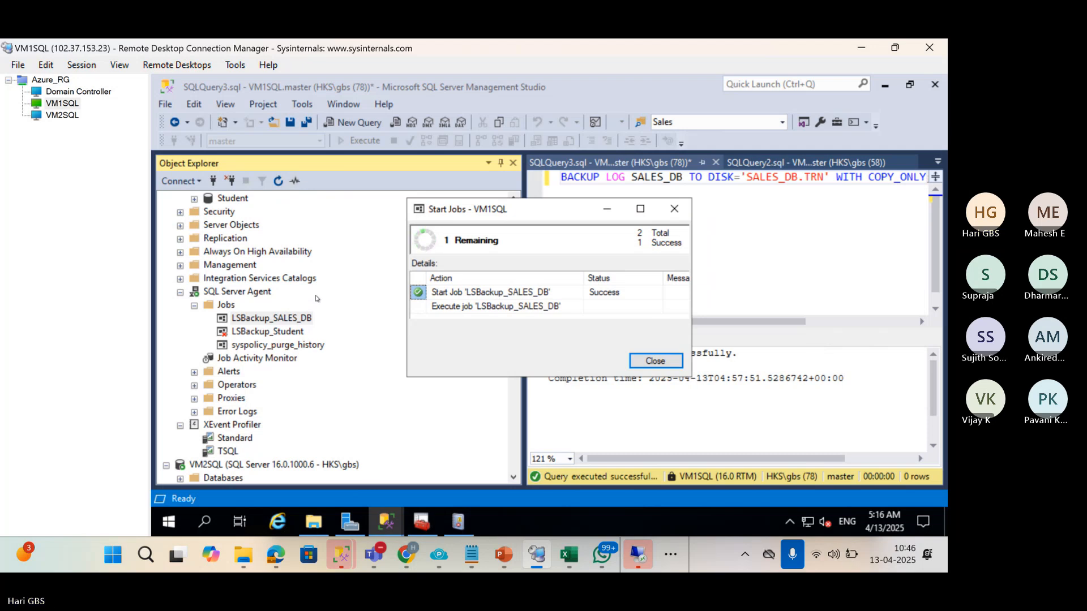
pyautogui.click(656, 361)
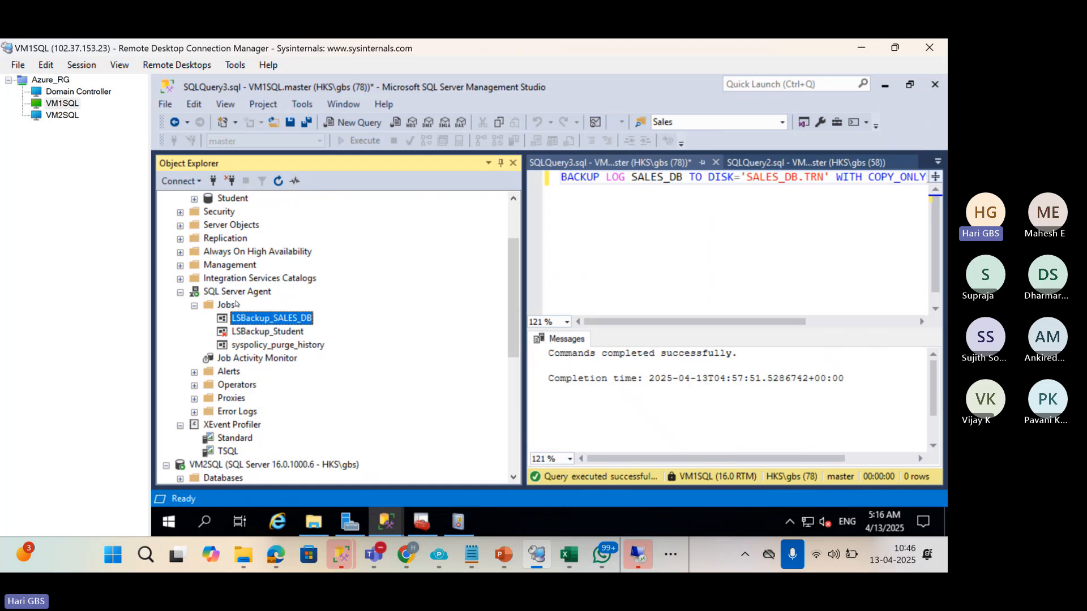
pyautogui.click(59, 116)
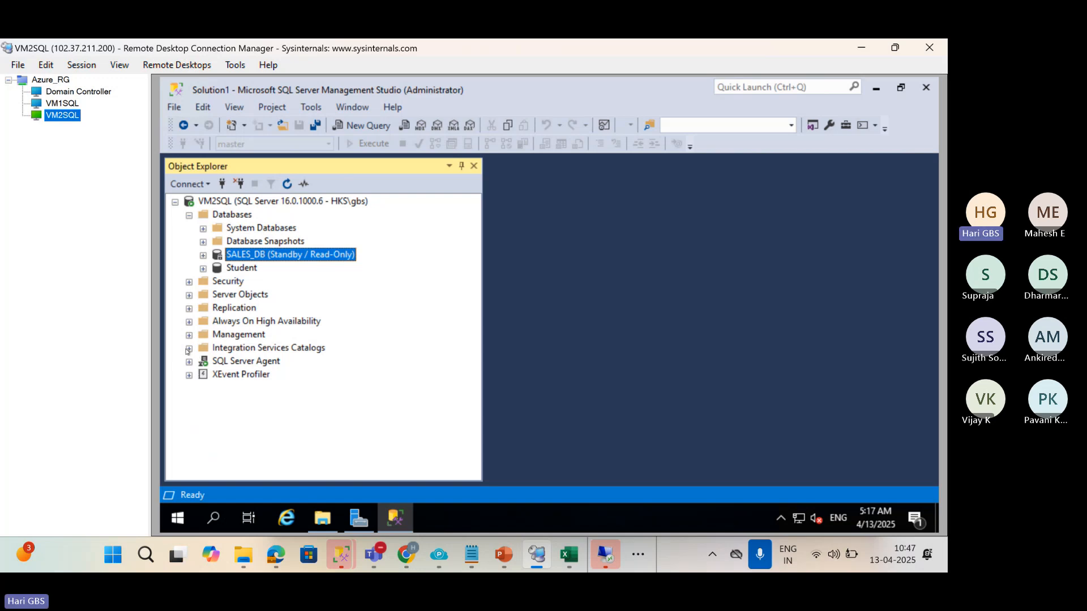
# Run the LSCopy_VM1SQL_SALES_DB job on VM2SQL and close its success report.
pyautogui.click(189, 348)
pyautogui.click(189, 362)
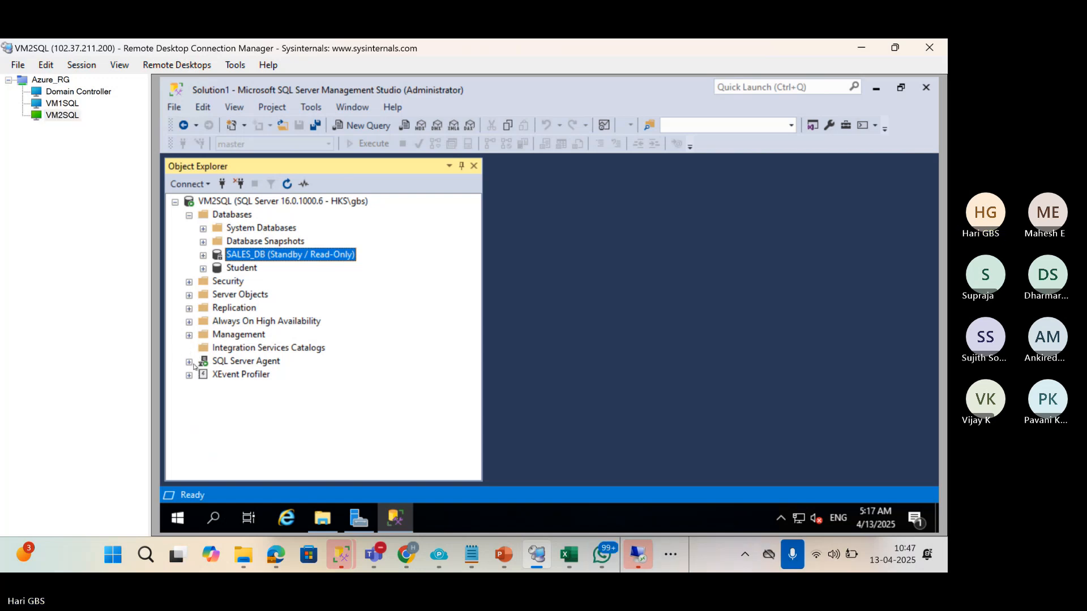
pyautogui.click(203, 375)
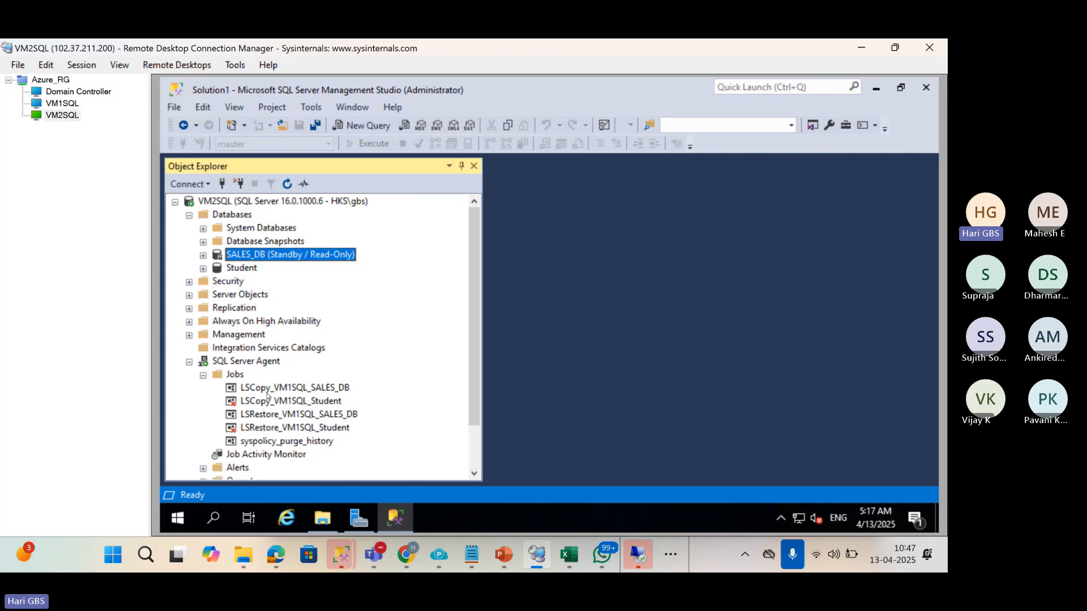
pyautogui.rightClick(267, 395)
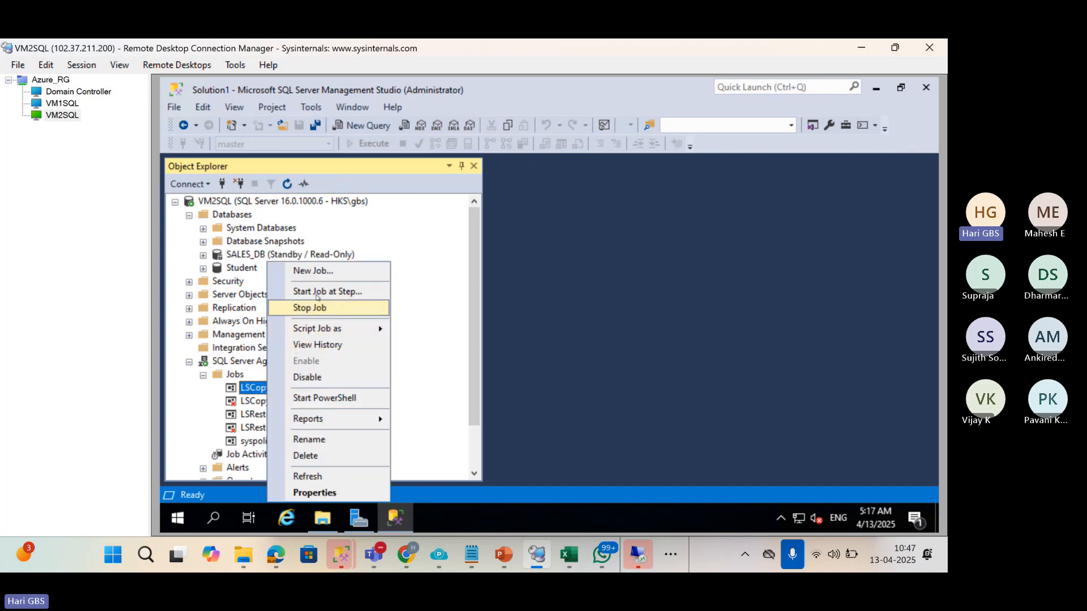
pyautogui.click(317, 293)
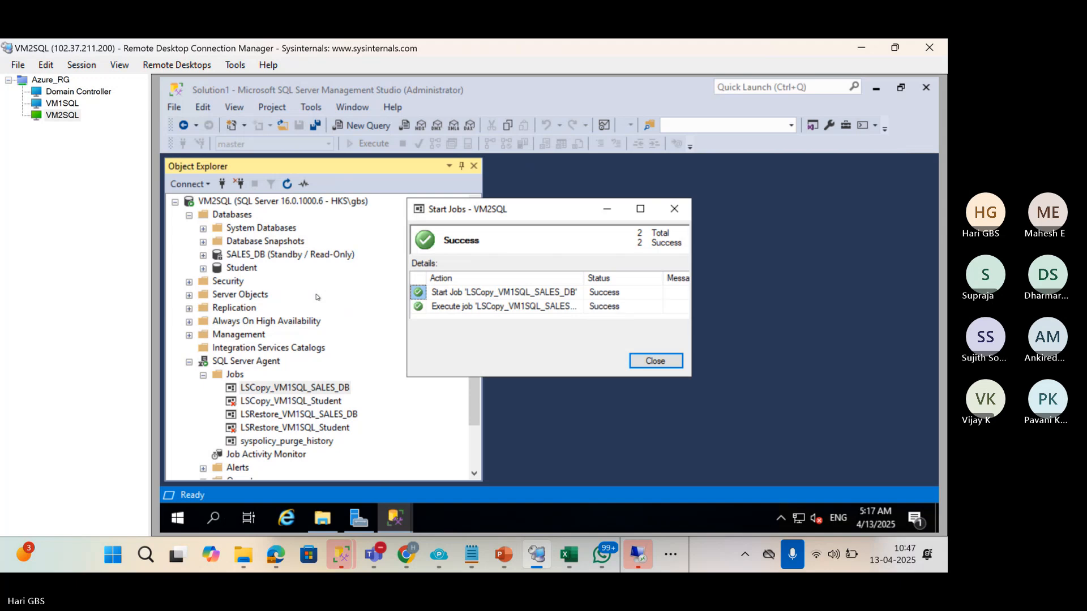
pyautogui.click(655, 361)
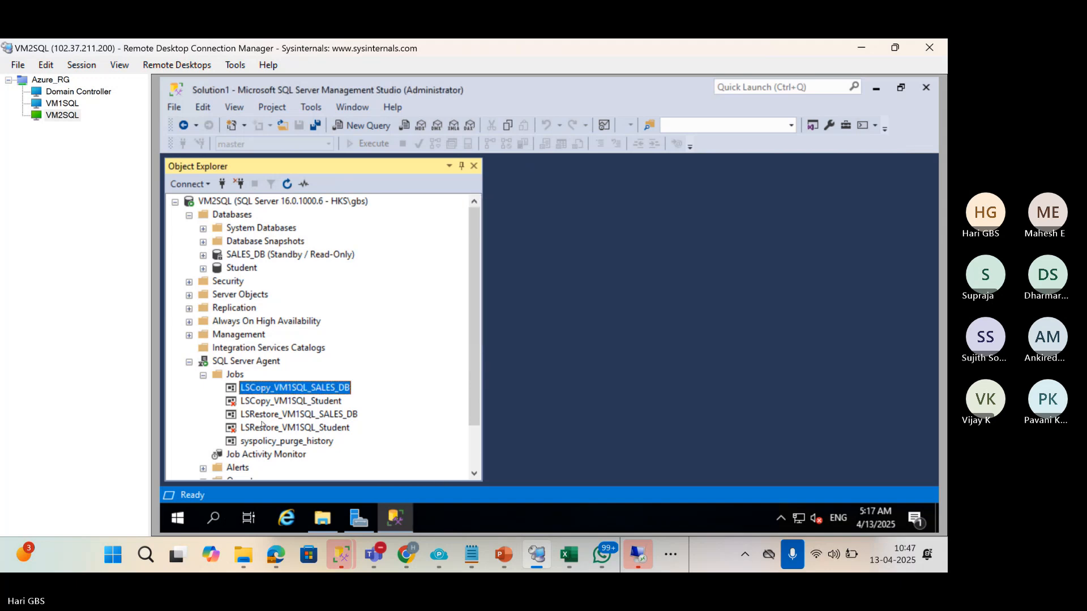
# Run LSRestore_VM1SQL_SALES_DB and read the failure messages in its report.
pyautogui.click(263, 427)
pyautogui.rightClick(260, 414)
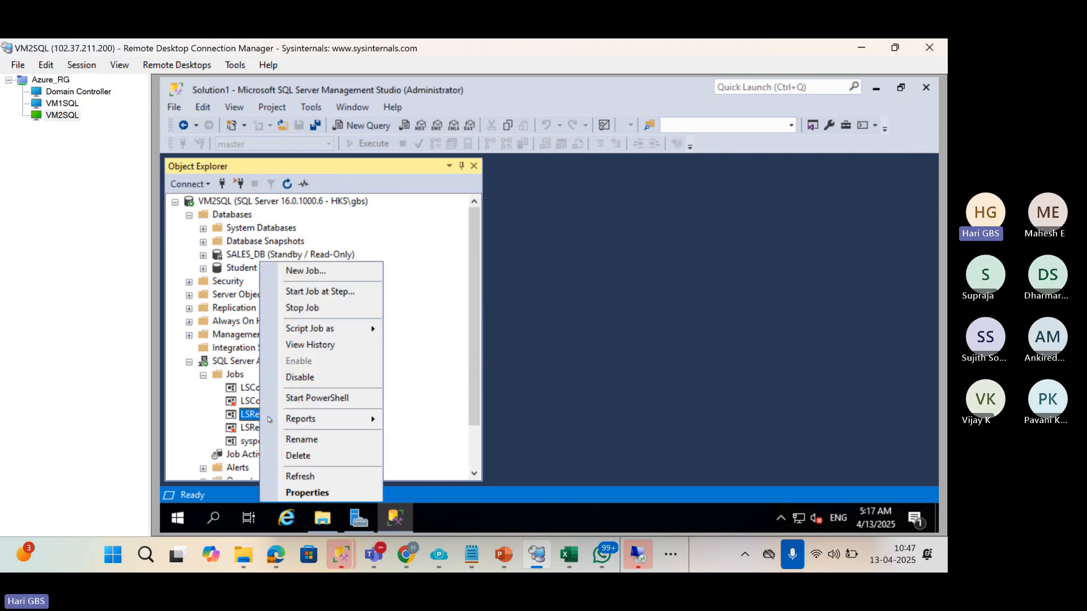
pyautogui.click(331, 292)
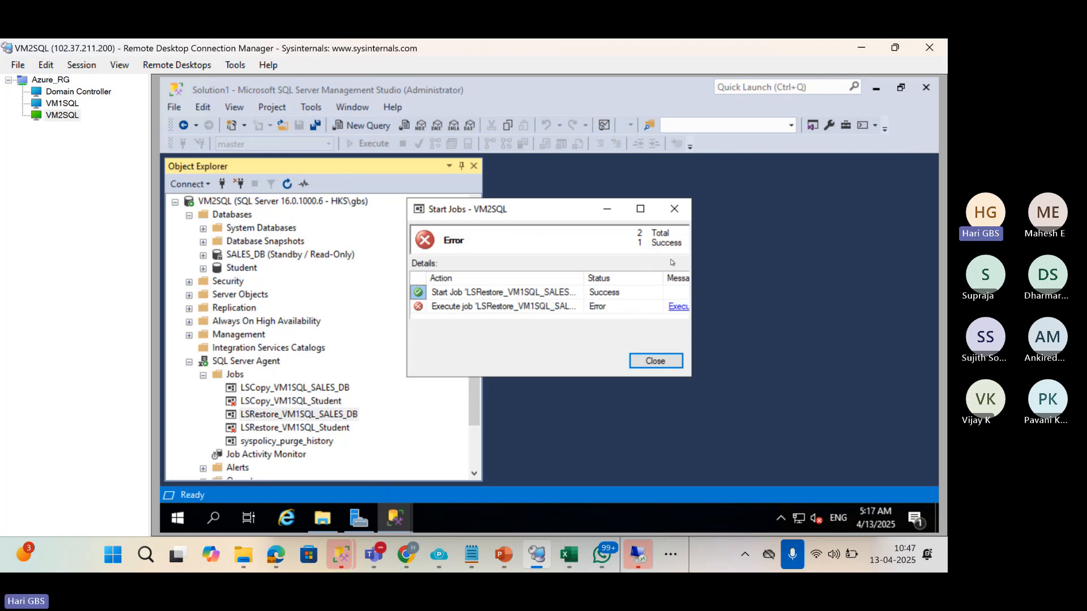
pyautogui.moveTo(692, 258); pyautogui.dragTo(923, 261)
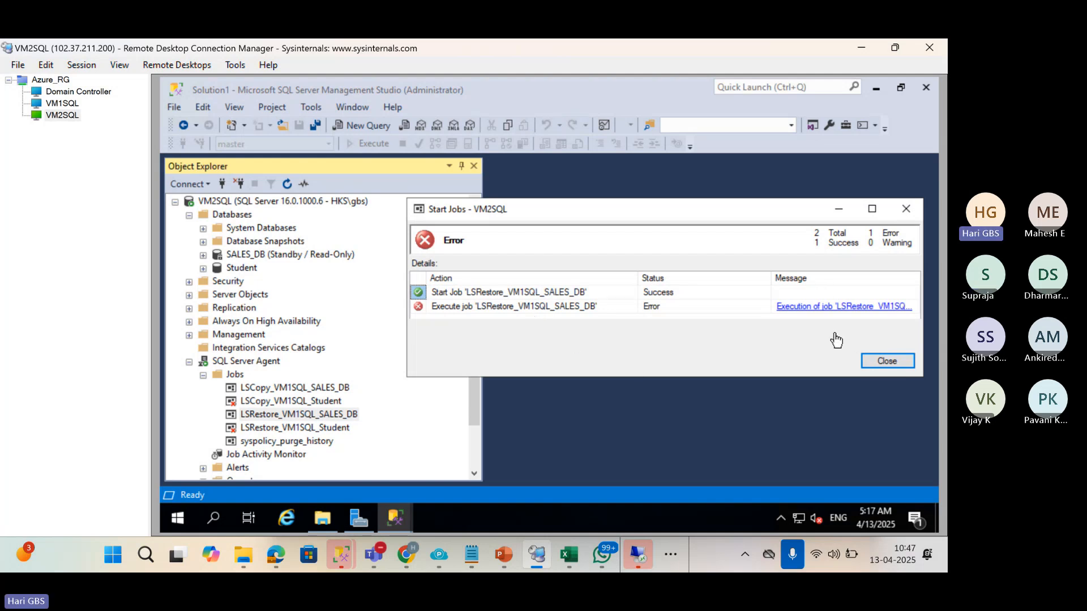
pyautogui.click(869, 362)
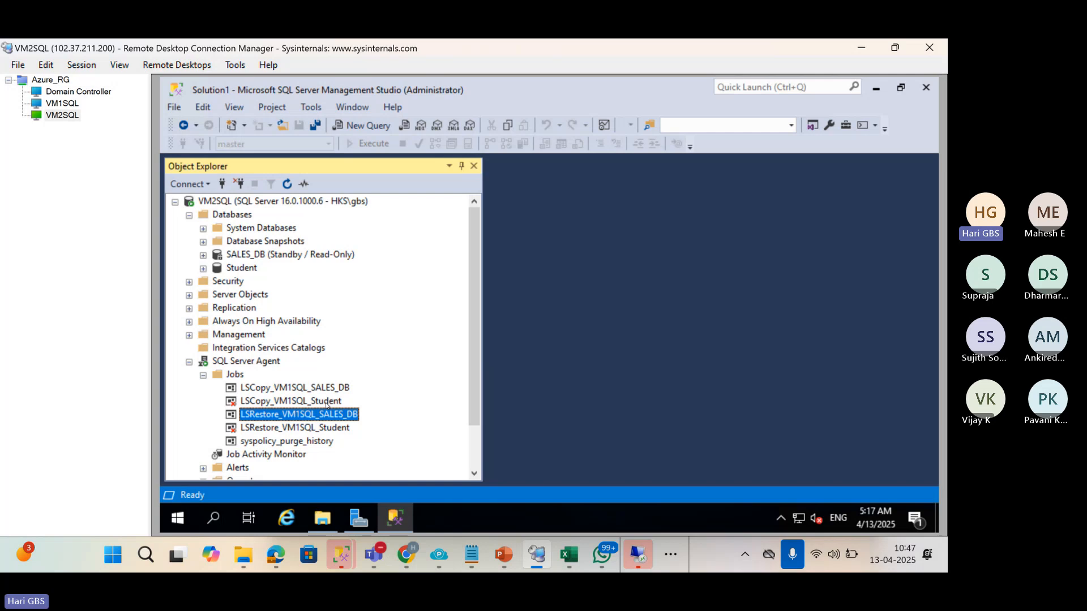
# Select the LSRestore_VM1SQL_SALES_DB job in the Jobs folder and bring up its actions.
pyautogui.click(269, 202)
pyautogui.click(301, 415)
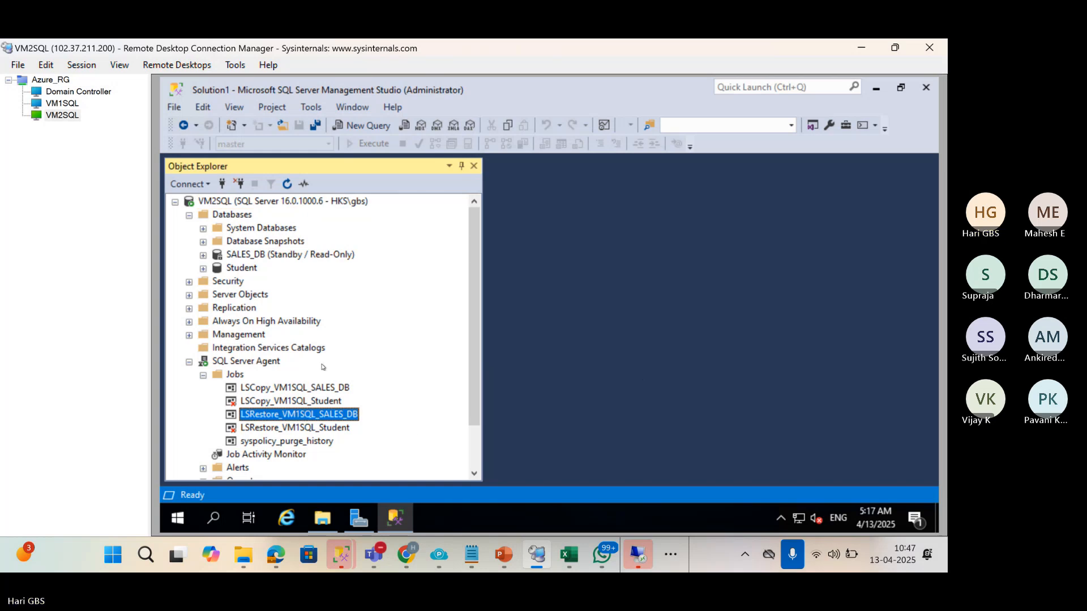
pyautogui.click(227, 378)
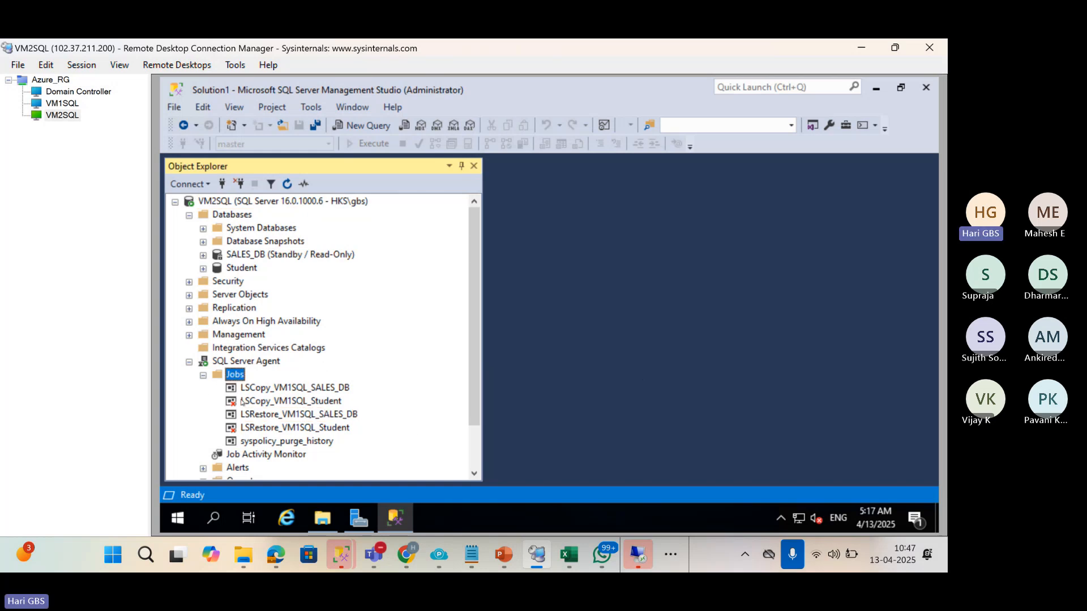
pyautogui.click(242, 420)
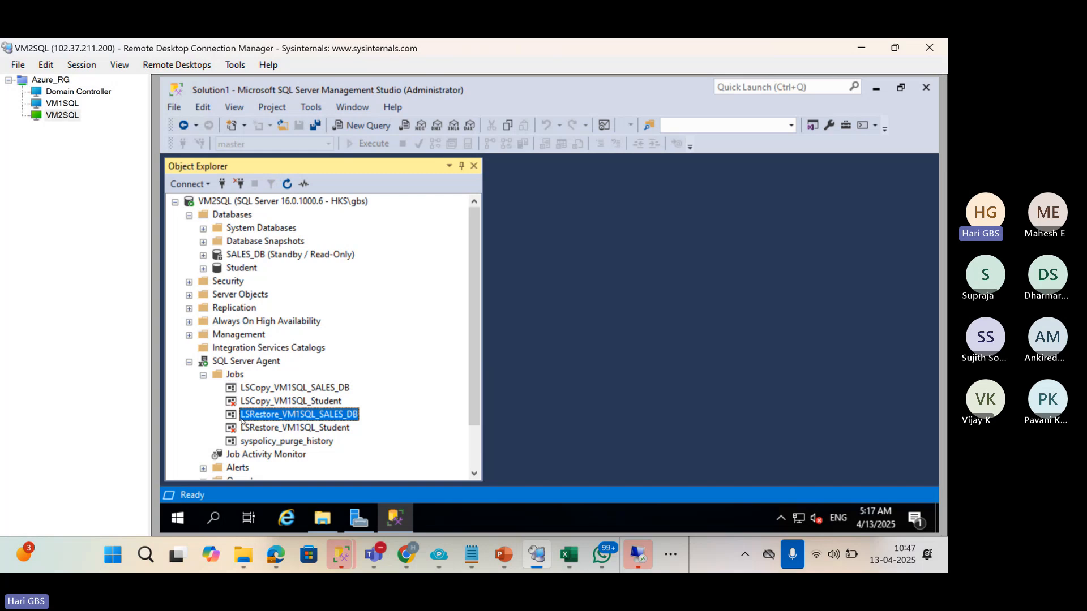
pyautogui.rightClick(242, 421)
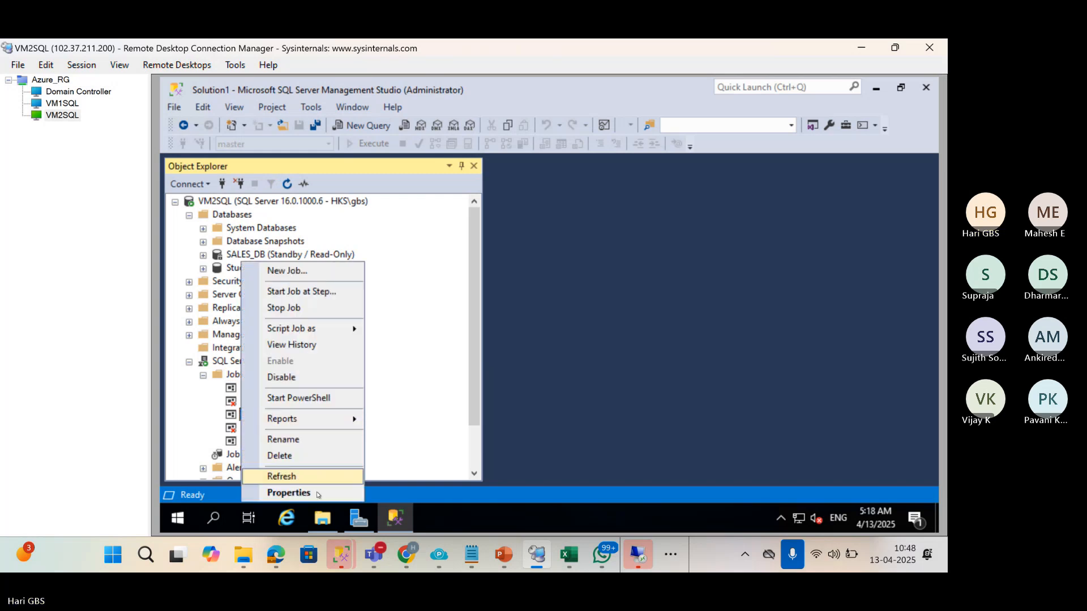
# Open the restore job's history maximized and inspect the failed 5:17:22 AM run's step.
pyautogui.click(306, 347)
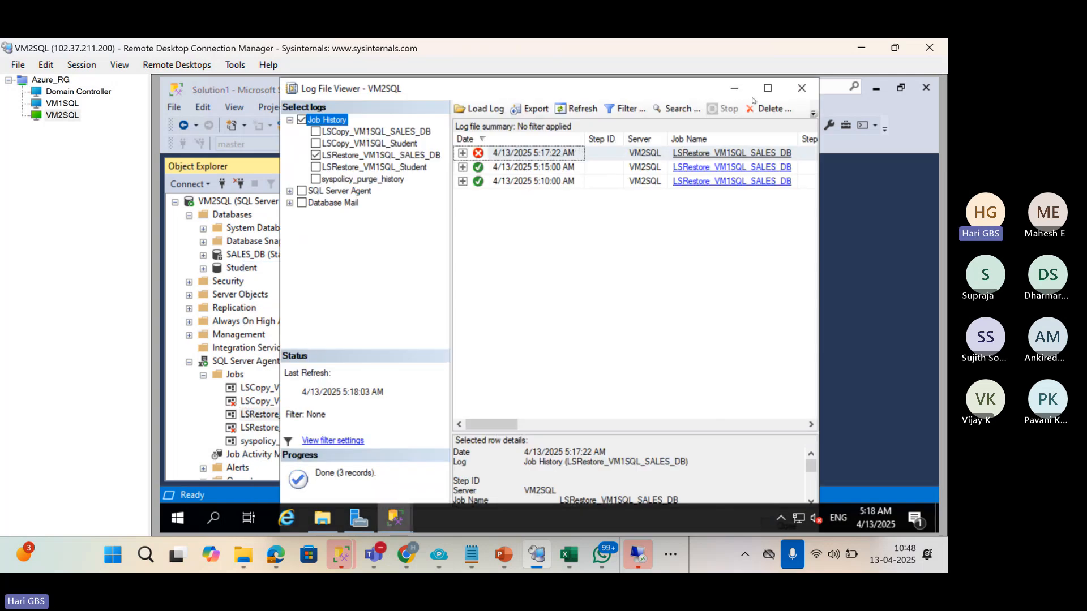
pyautogui.click(768, 88)
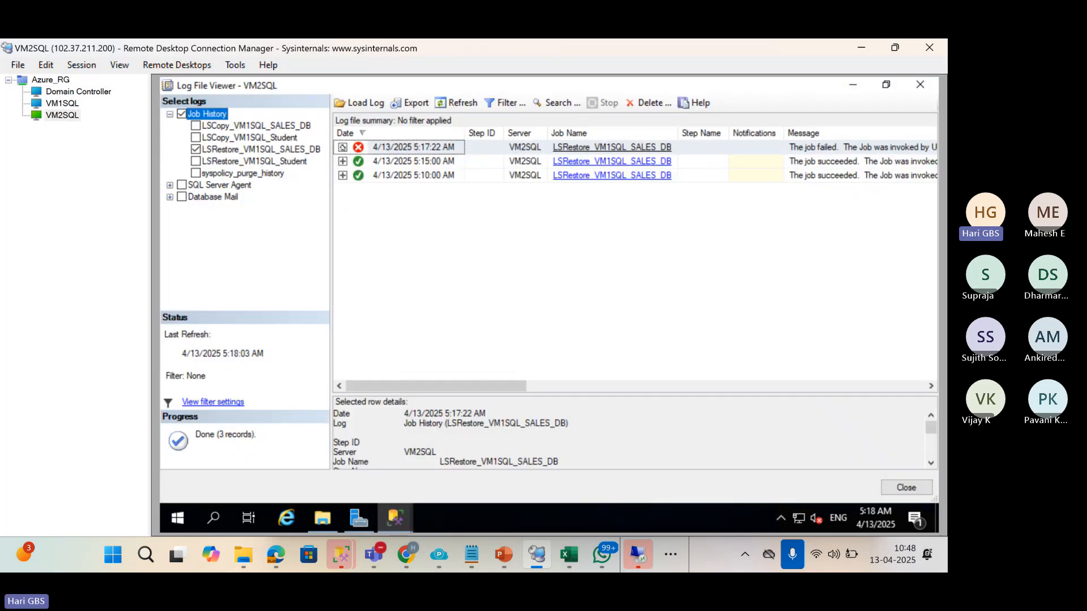
pyautogui.click(342, 147)
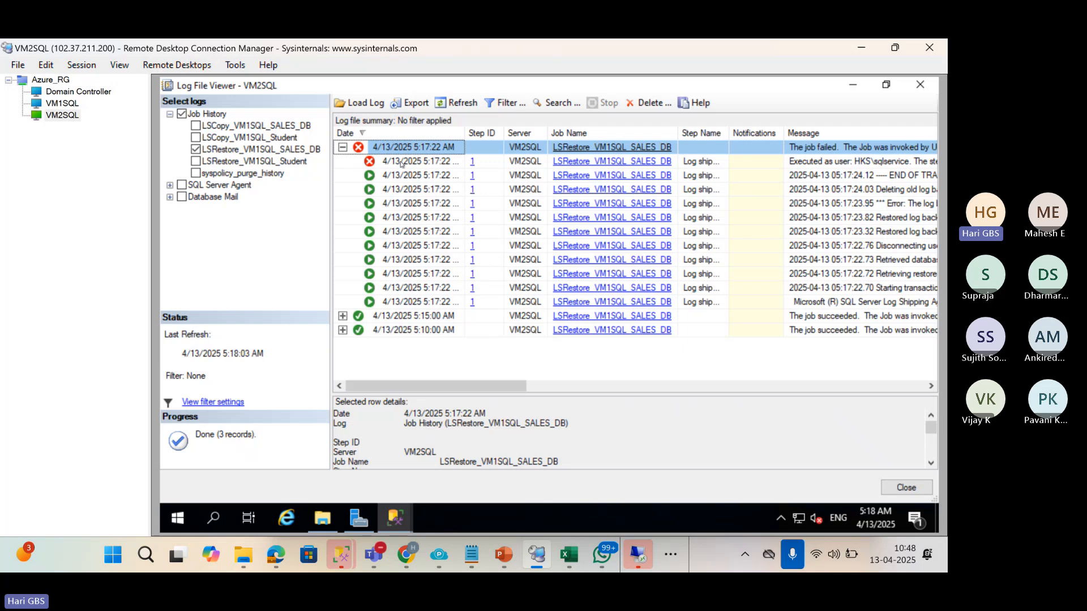
pyautogui.click(401, 163)
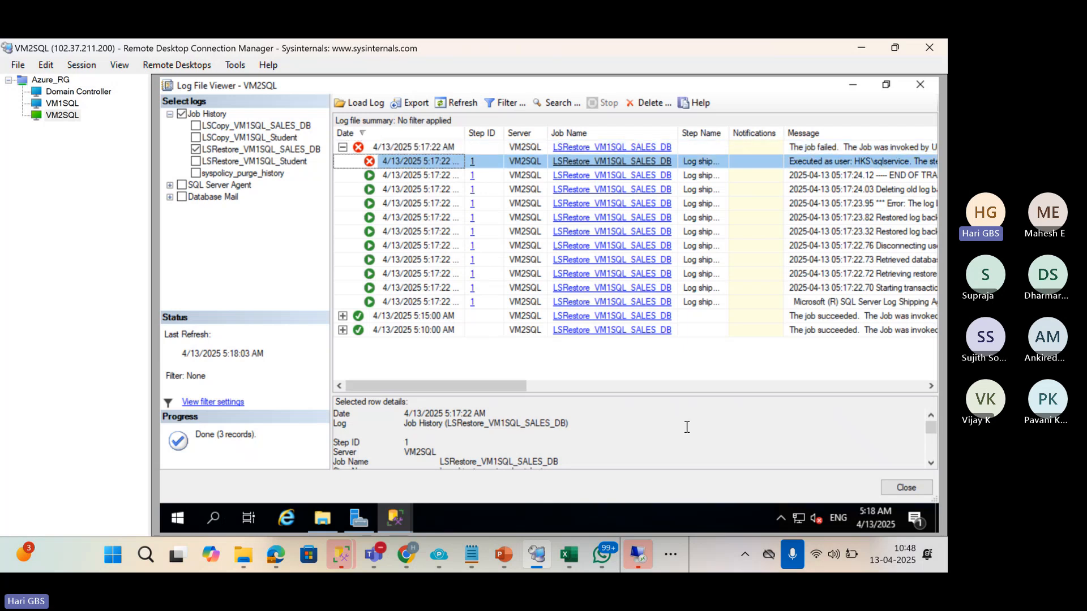
pyautogui.moveTo(663, 396); pyautogui.dragTo(642, 187)
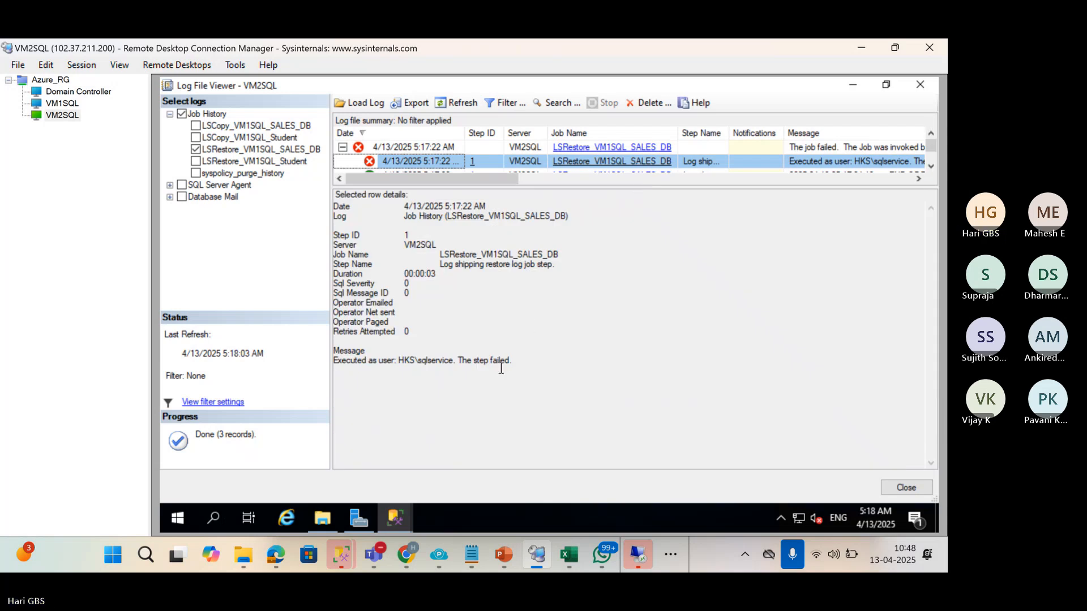
pyautogui.moveTo(513, 362); pyautogui.dragTo(366, 352)
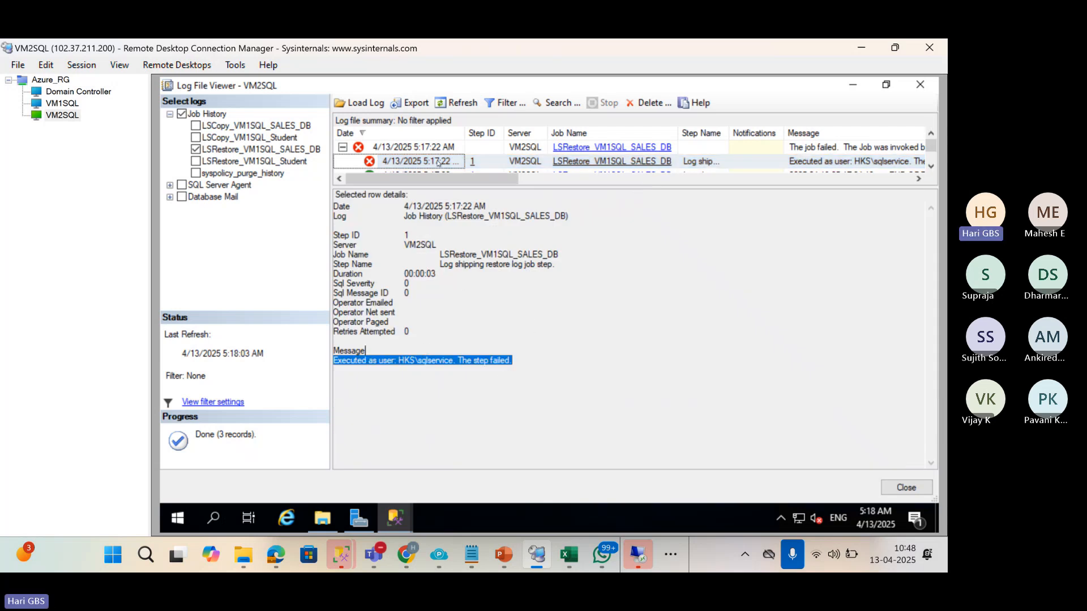
pyautogui.scroll(-1, 439, 163)
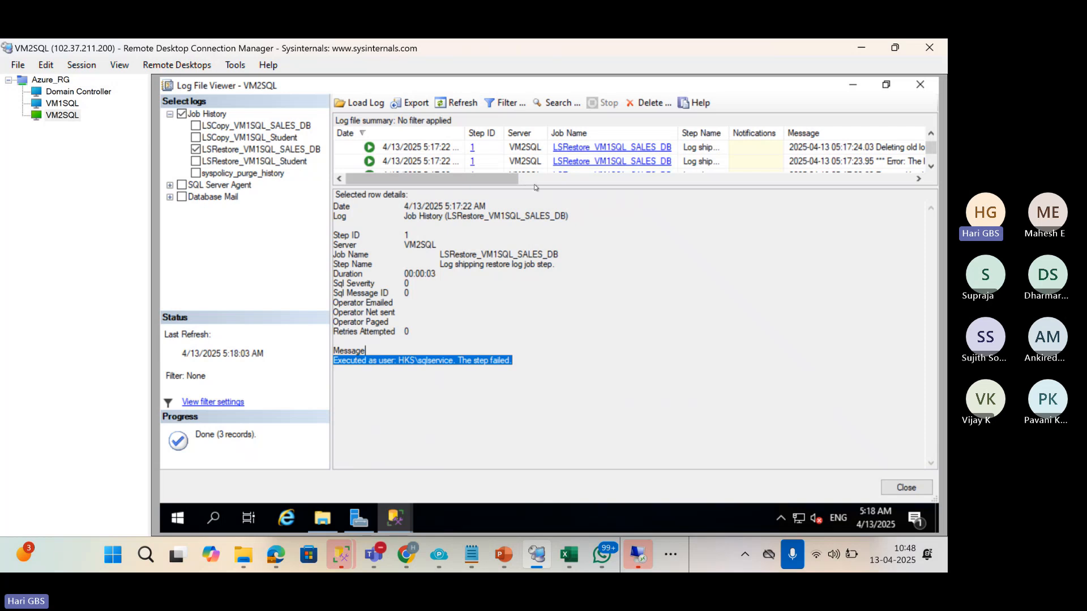
pyautogui.moveTo(536, 187); pyautogui.dragTo(528, 233)
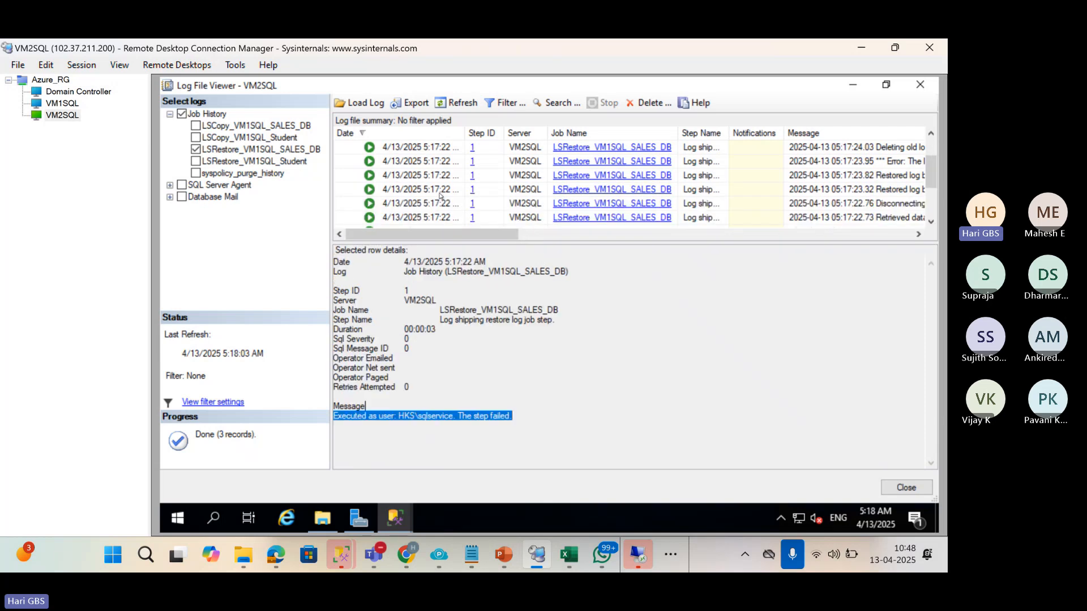
pyautogui.scroll(1, 439, 194)
# Read each step's message, highlighting the error on C:\LC3\SALES_DB_20250413051645.trn.
pyautogui.click(431, 176)
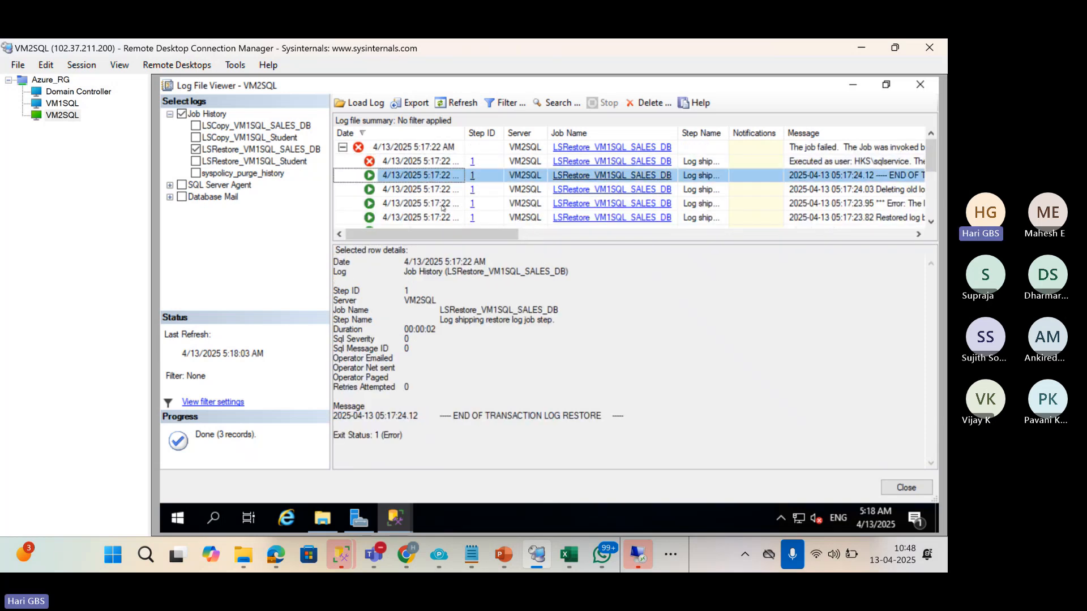
pyautogui.moveTo(592, 241); pyautogui.dragTo(591, 220)
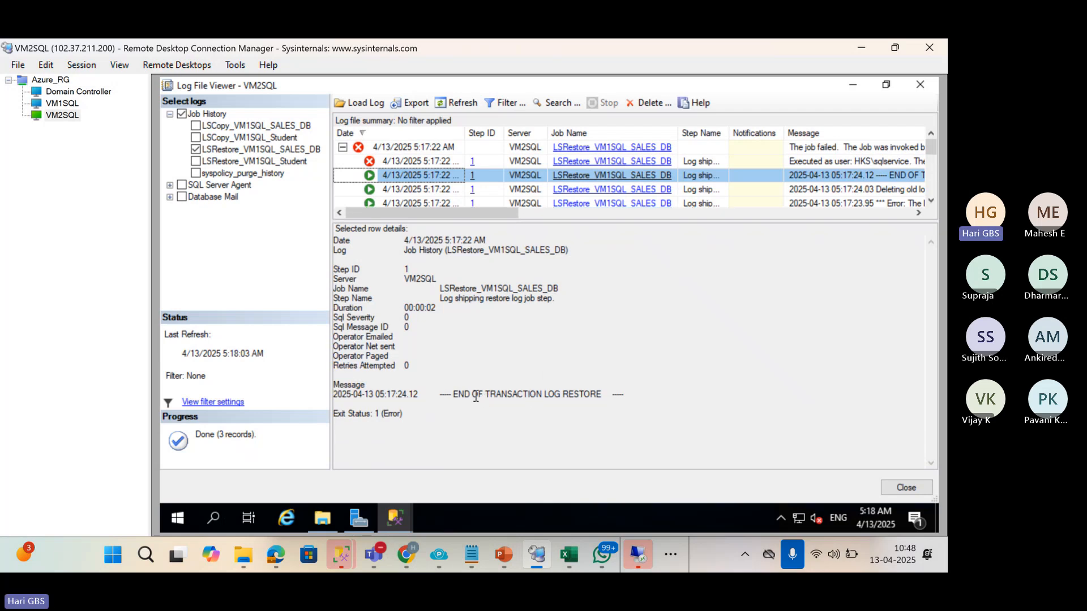
pyautogui.click(428, 189)
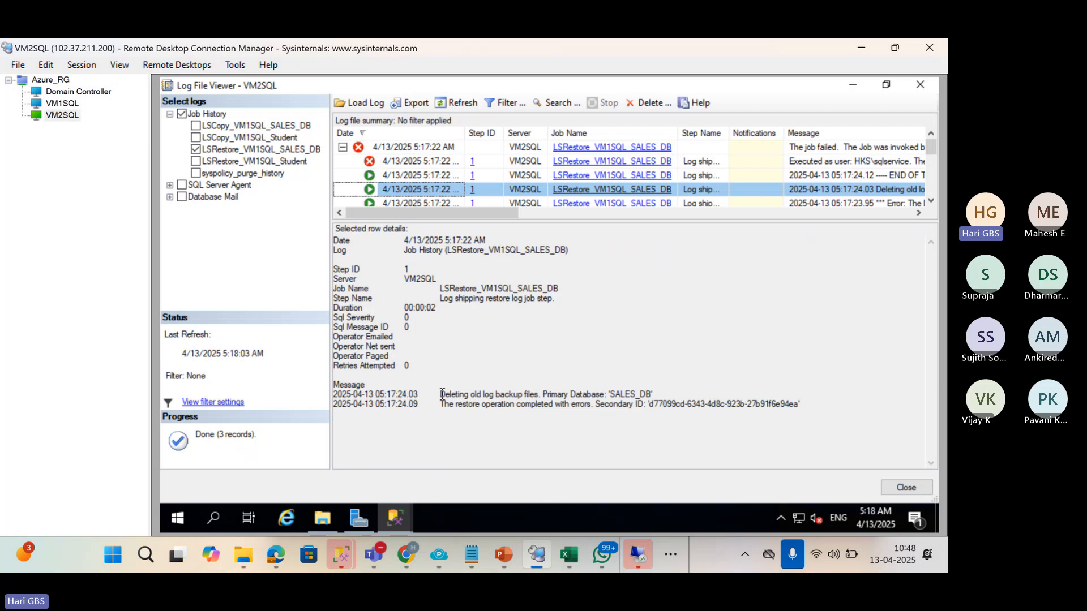
pyautogui.moveTo(443, 406); pyautogui.dragTo(593, 403)
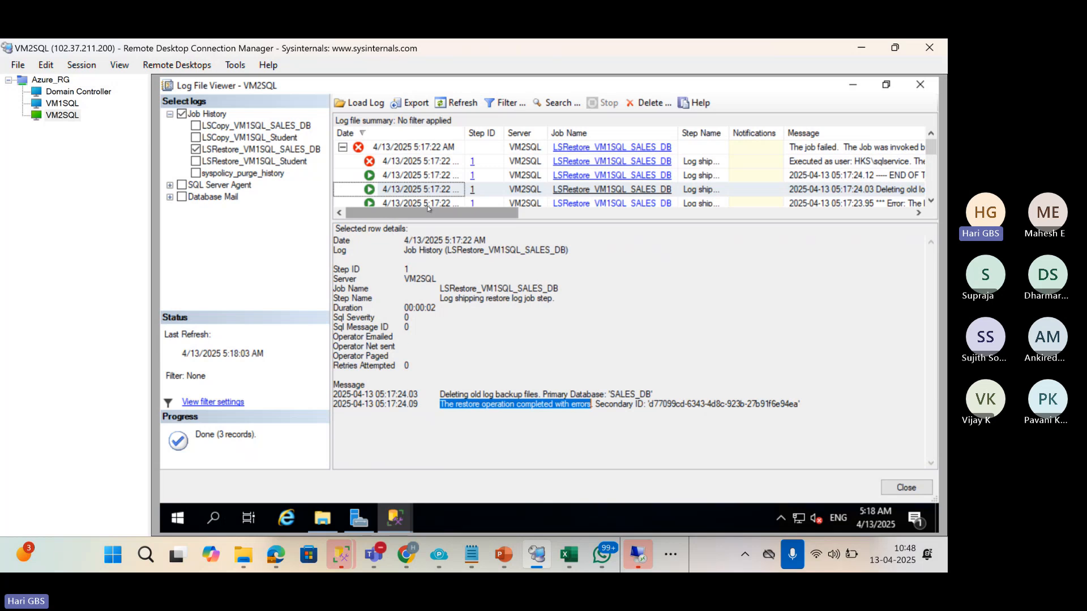
pyautogui.click(422, 204)
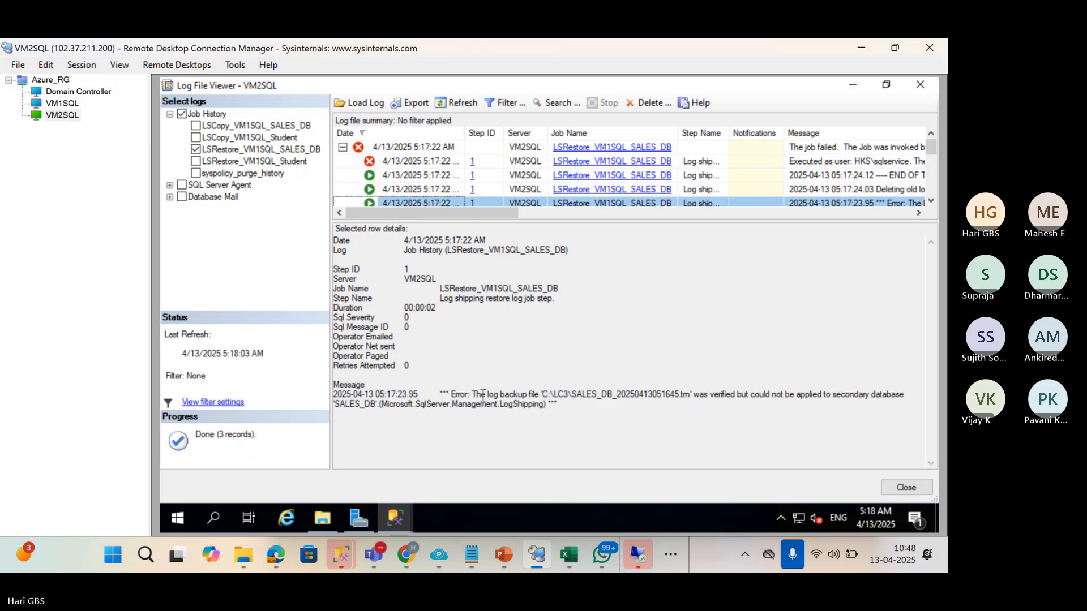
pyautogui.moveTo(473, 397); pyautogui.dragTo(810, 406)
pyautogui.click(681, 423)
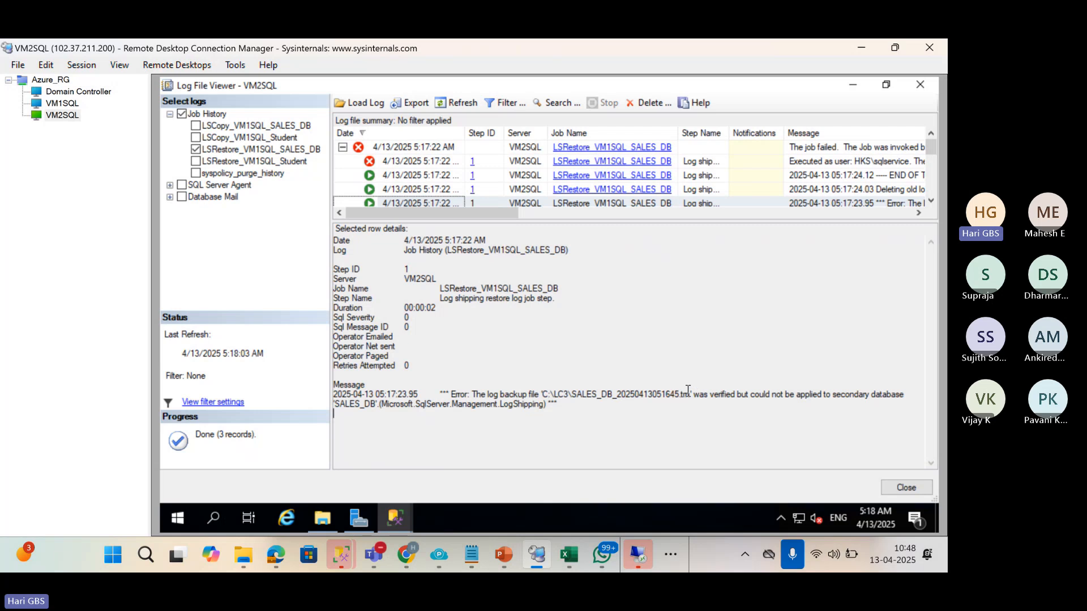
pyautogui.moveTo(679, 398); pyautogui.dragTo(544, 395)
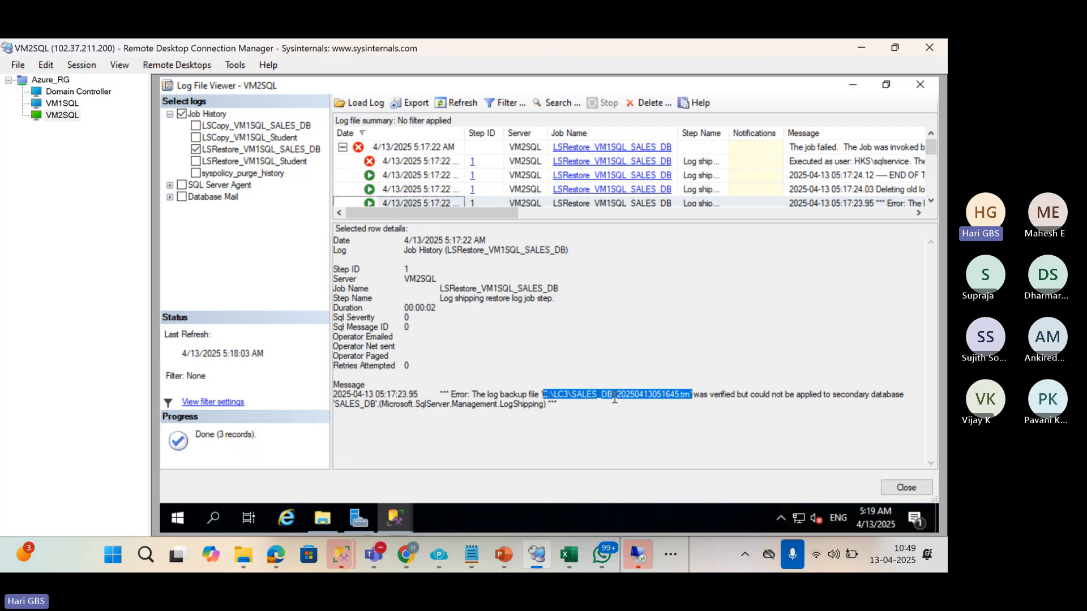
# Bring File Explorer forward on VM2SQL and show the This PC drive list.
pyautogui.click(322, 518)
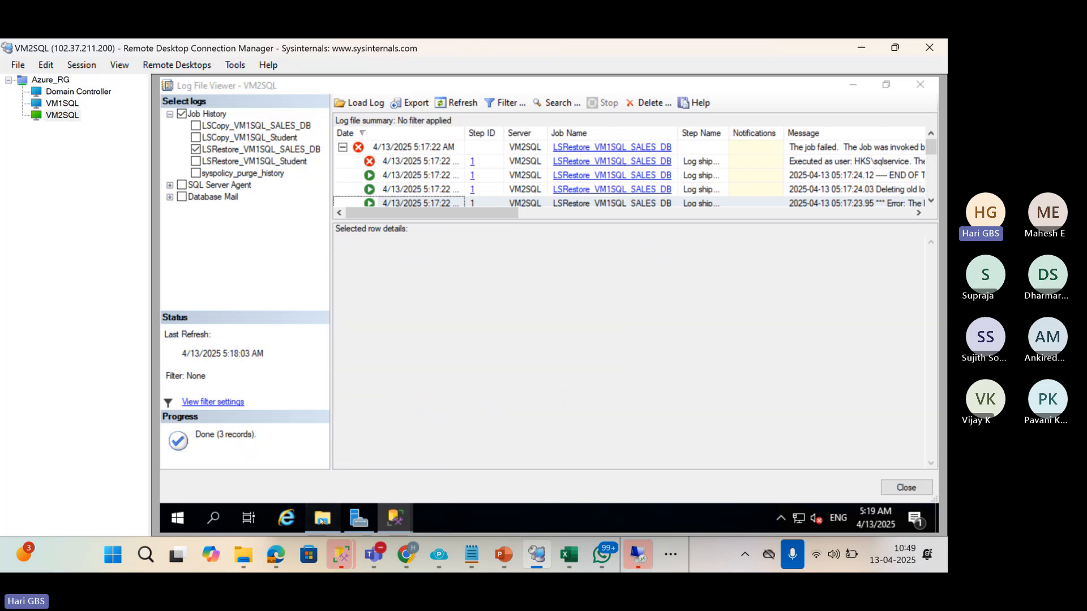
pyautogui.click(207, 270)
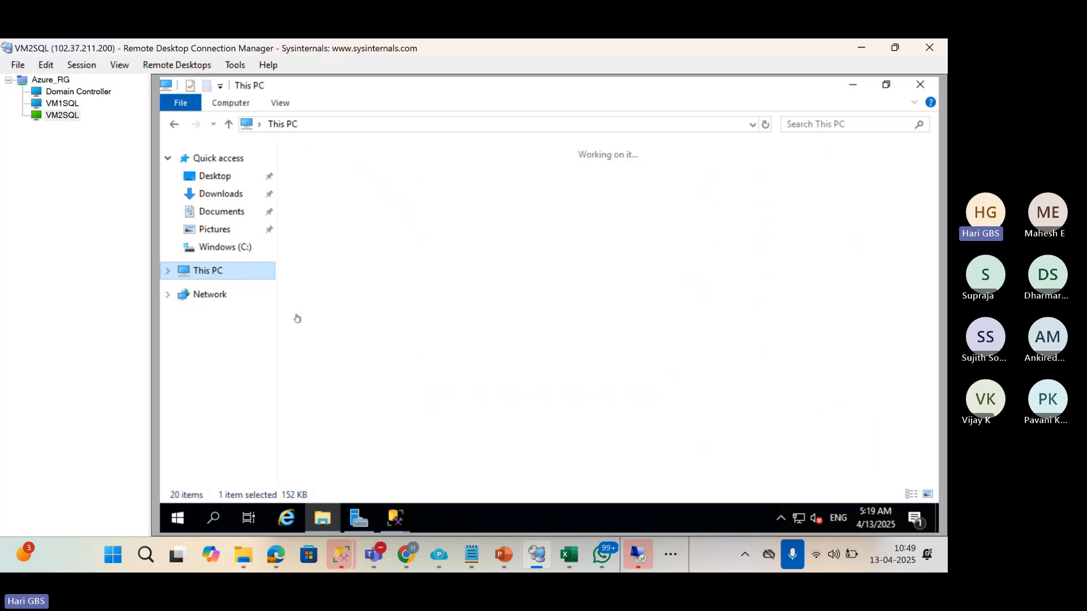
# Open the Windows (C:) drive on VM2SQL.
pyautogui.doubleClick(365, 322)
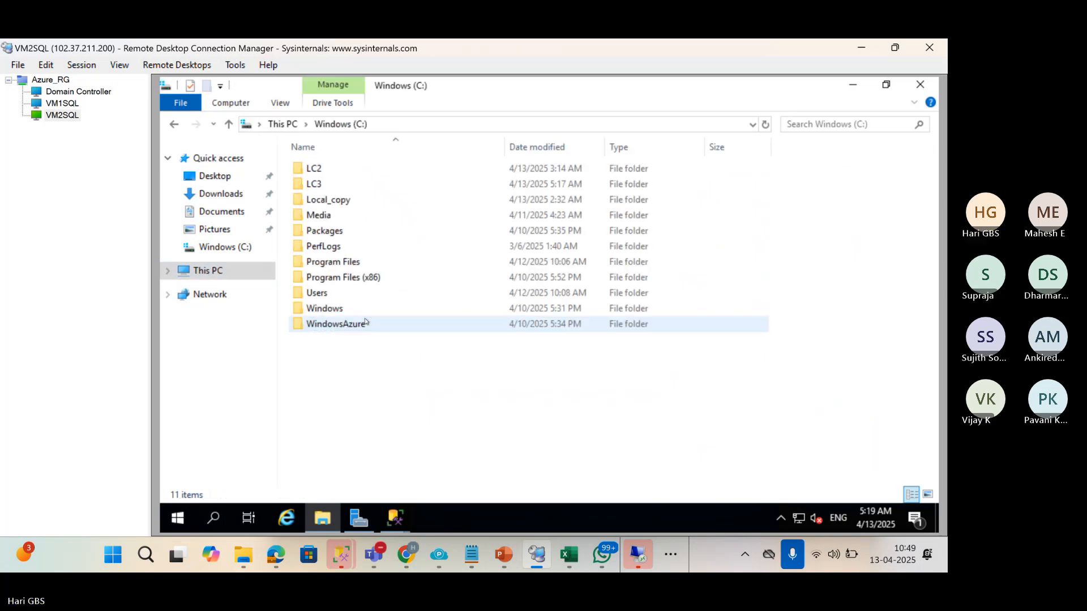
pyautogui.rightClick(364, 354)
pyautogui.moveTo(501, 320)
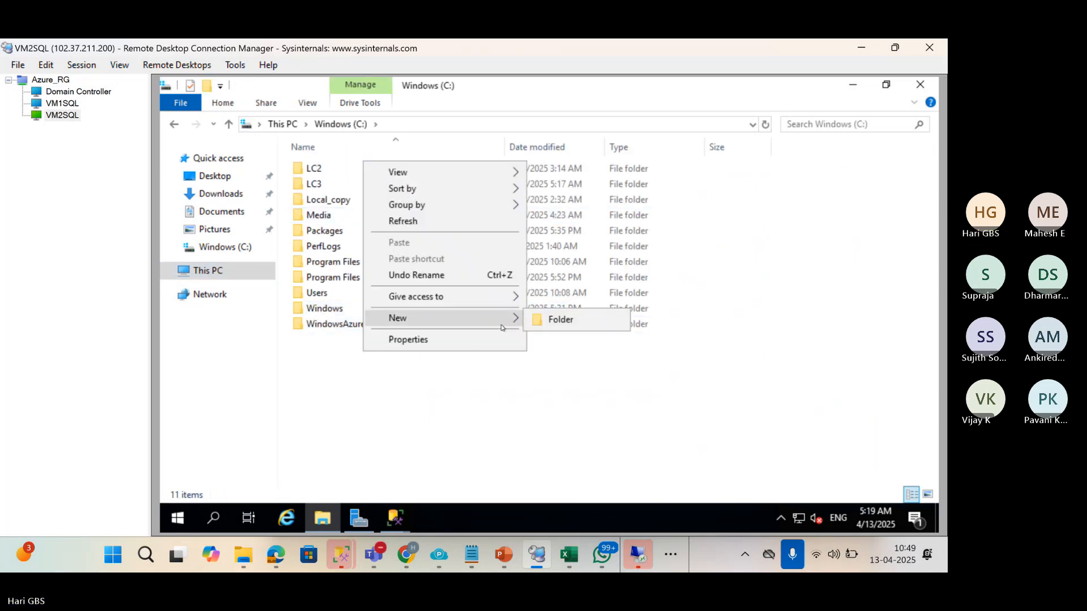
pyautogui.click(462, 403)
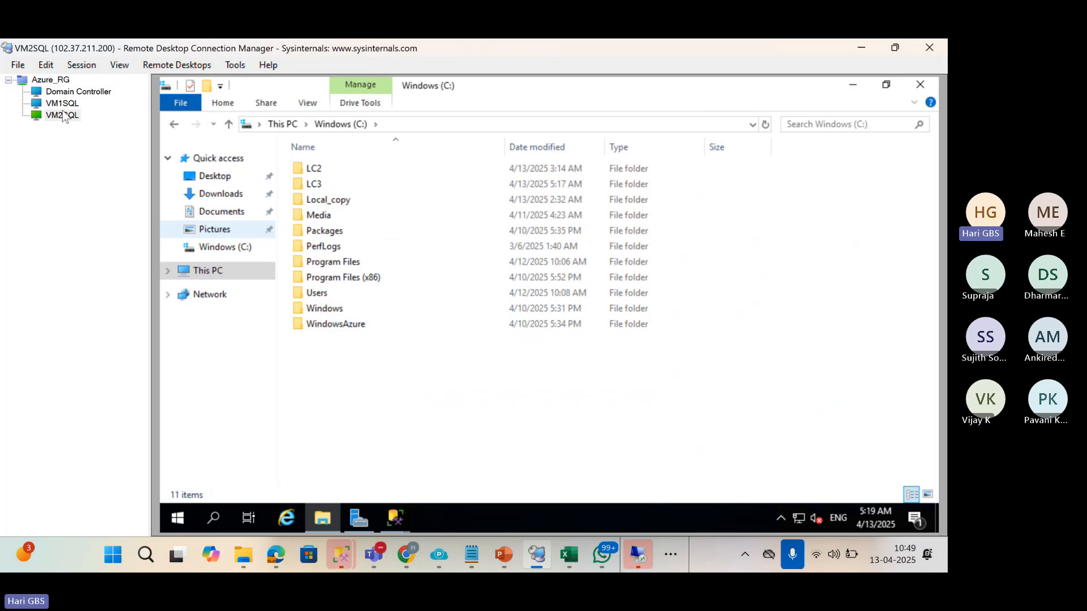
# Check VM1SQL's driveD folder in its C: drive, then return to the VM2SQL session.
pyautogui.click(62, 104)
pyautogui.click(316, 531)
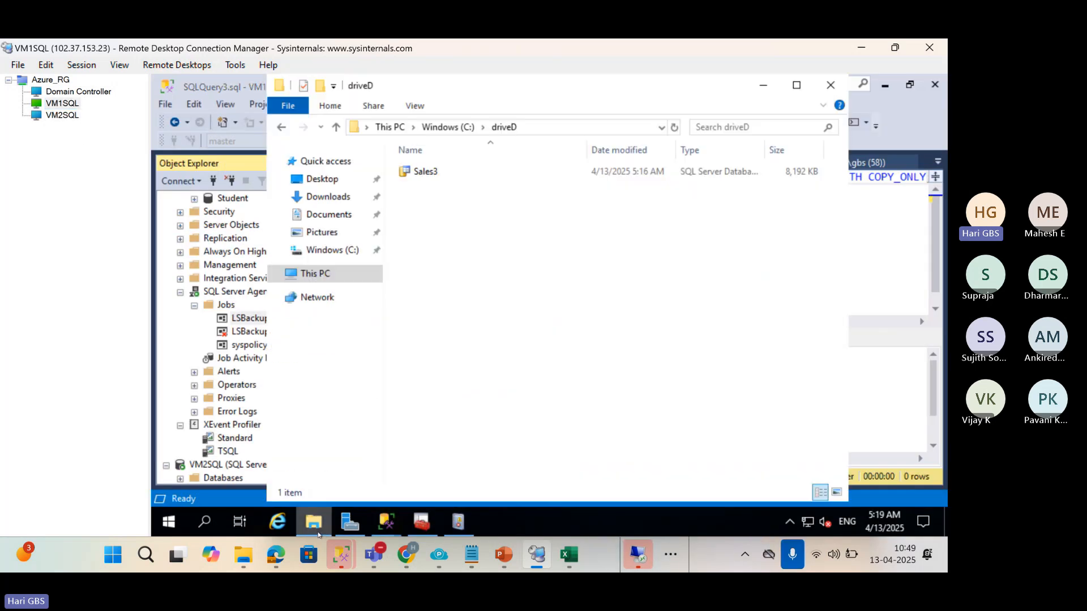
pyautogui.click(444, 128)
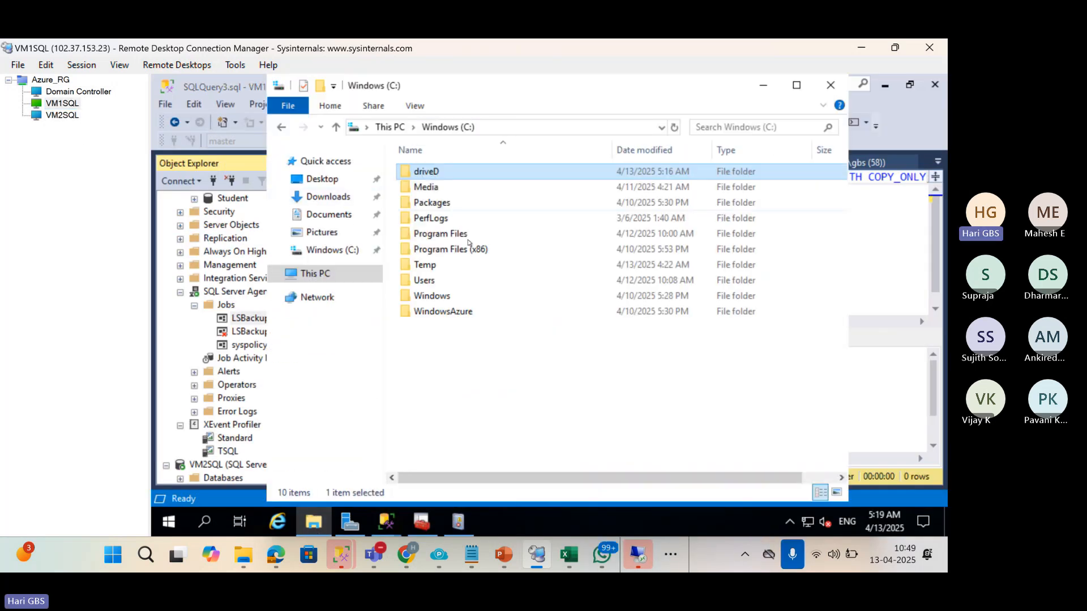
pyautogui.click(69, 116)
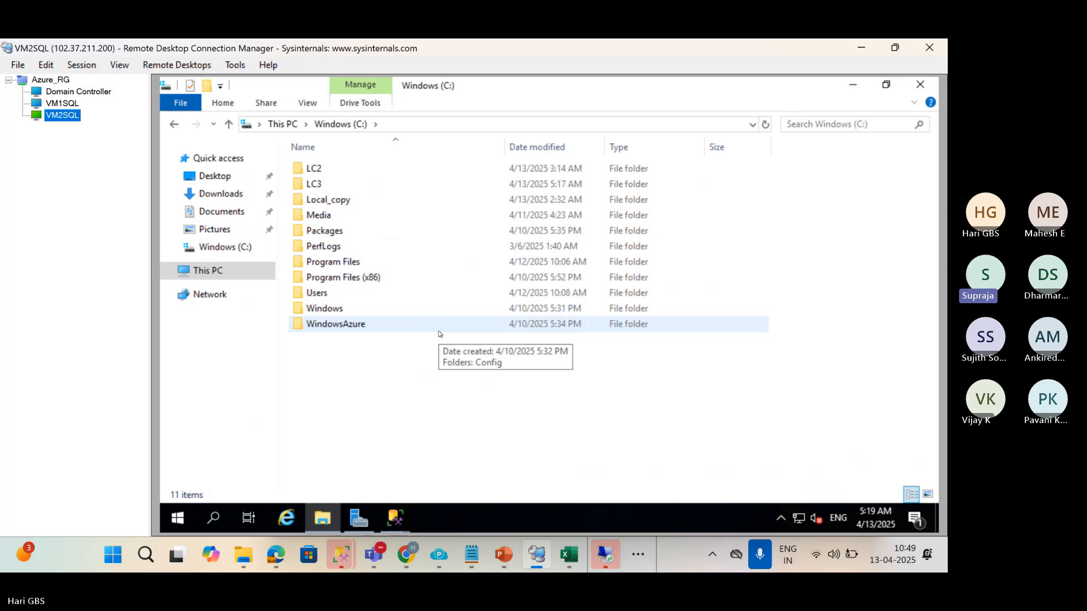
pyautogui.click(76, 105)
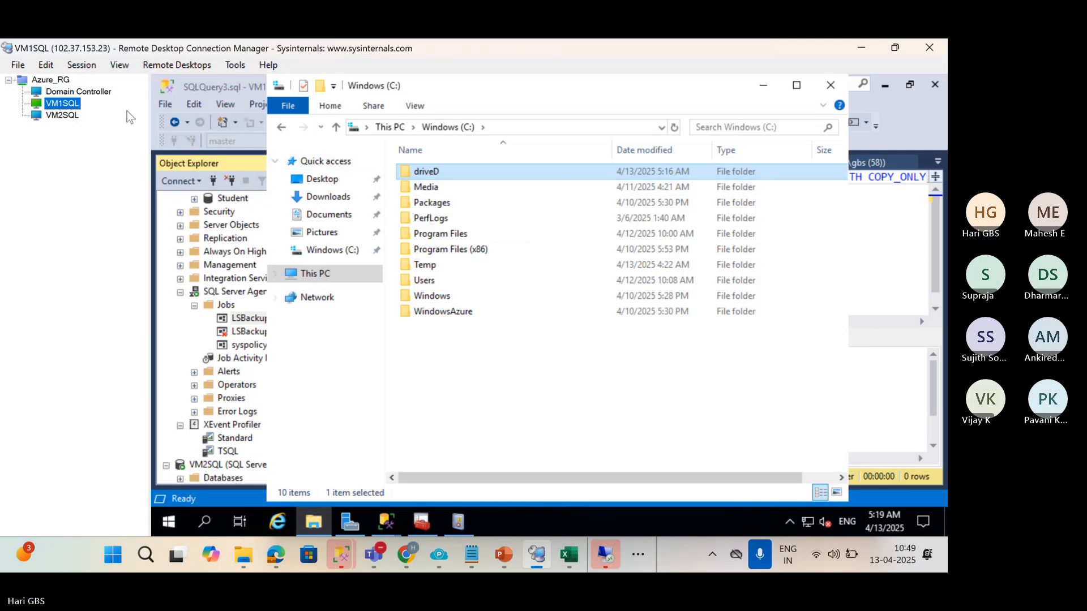
pyautogui.click(79, 91)
pyautogui.click(51, 79)
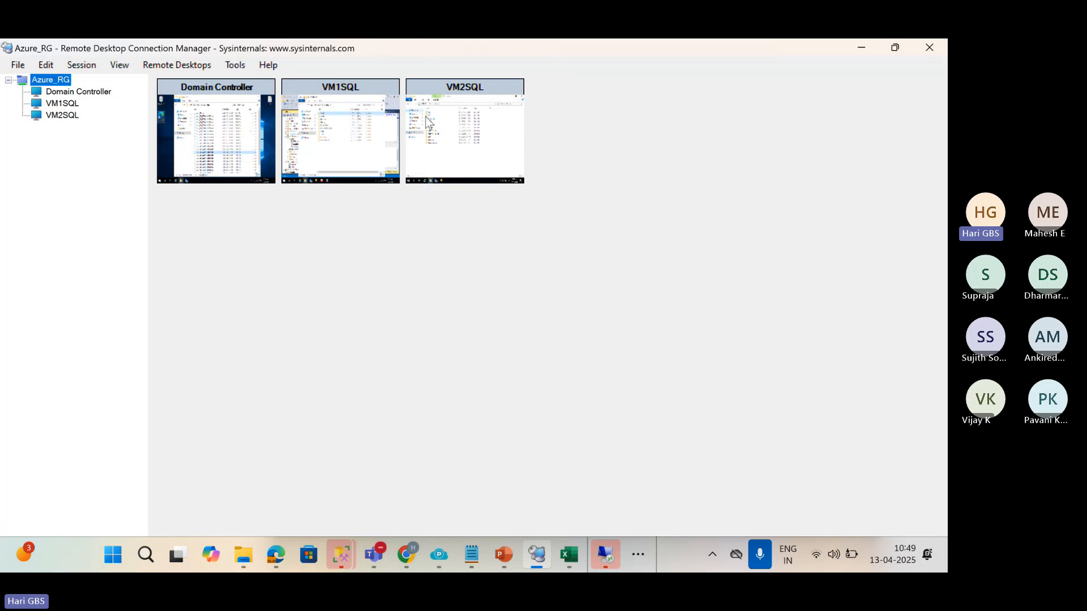
pyautogui.click(456, 97)
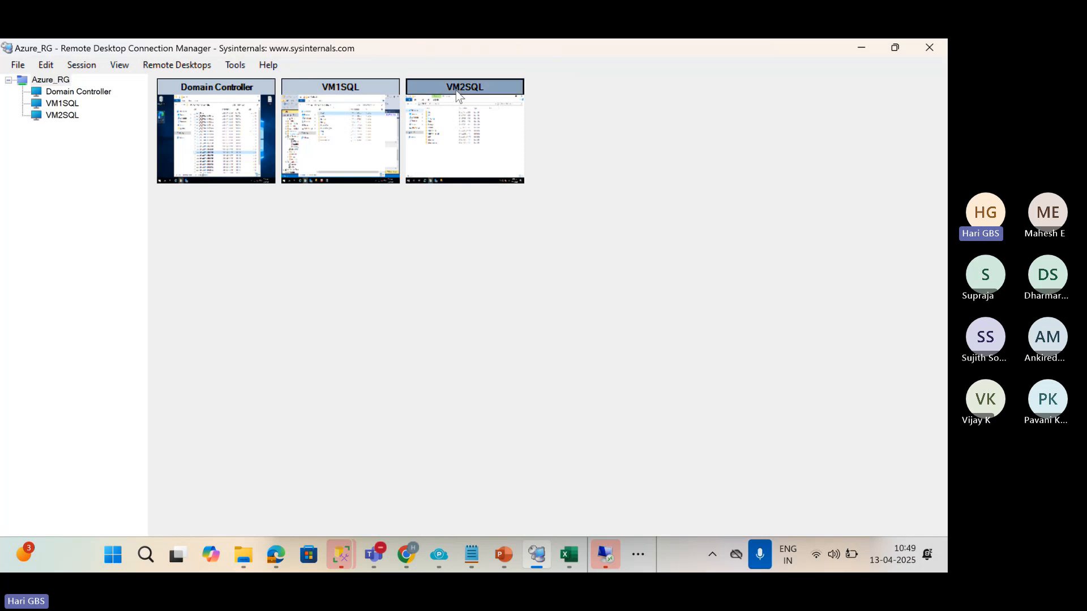
pyautogui.doubleClick(457, 95)
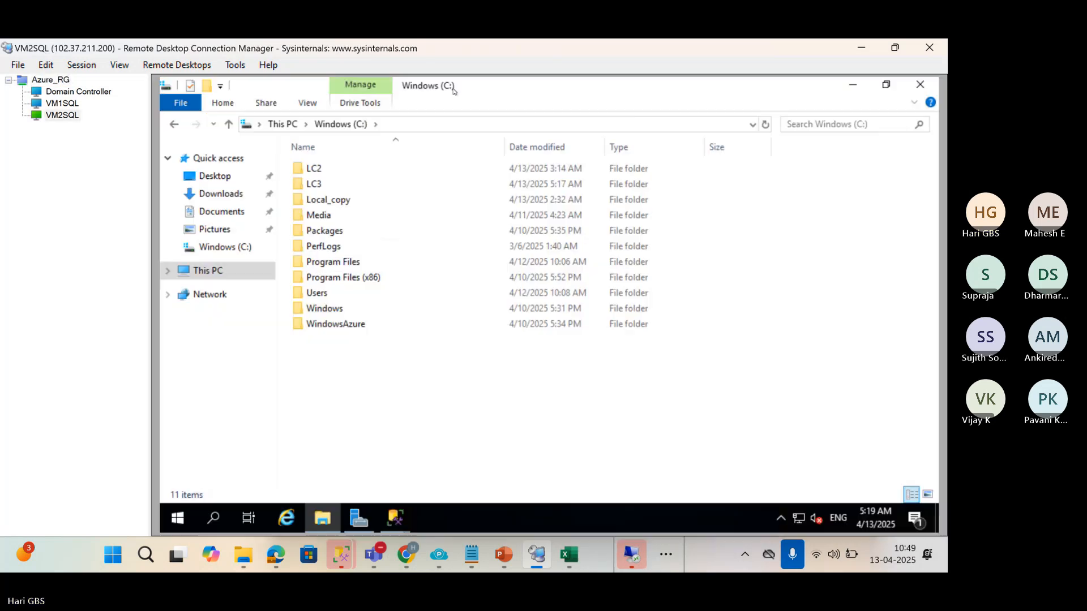
# Create a new folder named driveD in the root of C: on VM2SQL.
pyautogui.rightClick(397, 420)
pyautogui.moveTo(543, 386)
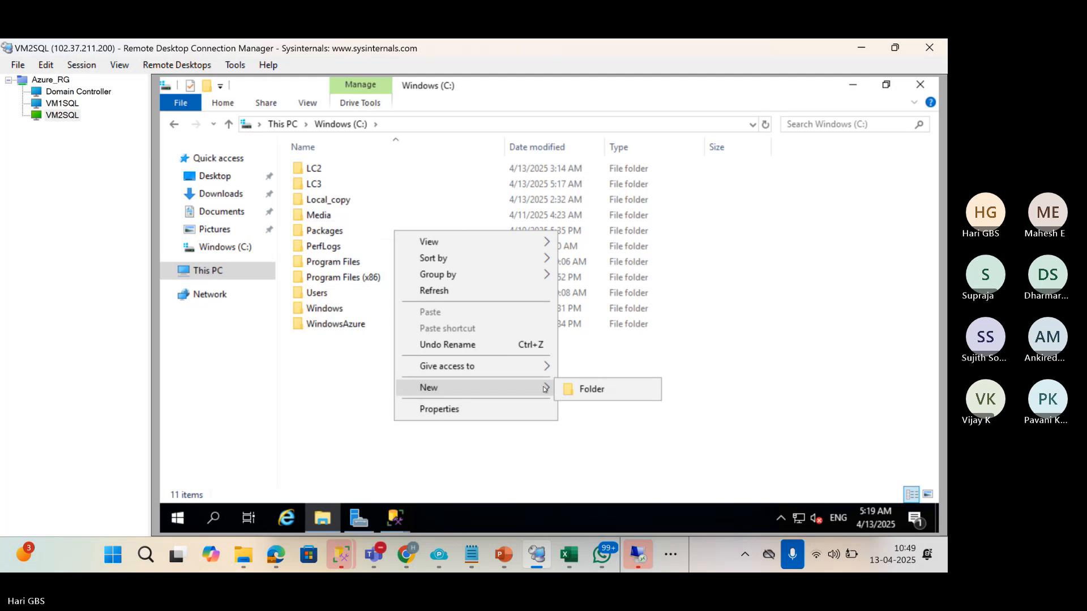
pyautogui.click(642, 389)
pyautogui.write('d')
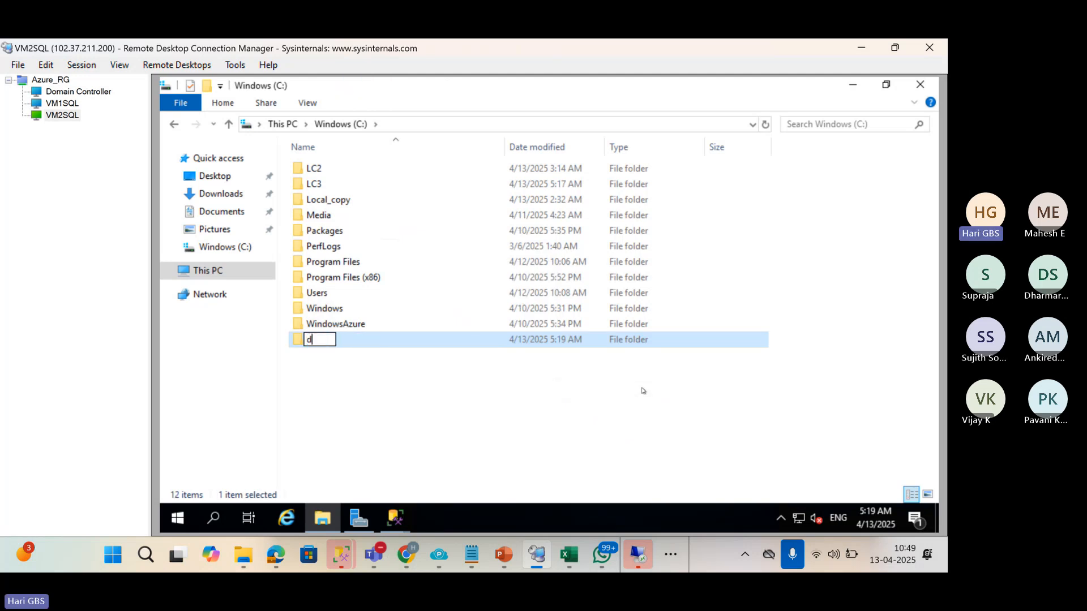
pyautogui.write('riveD')
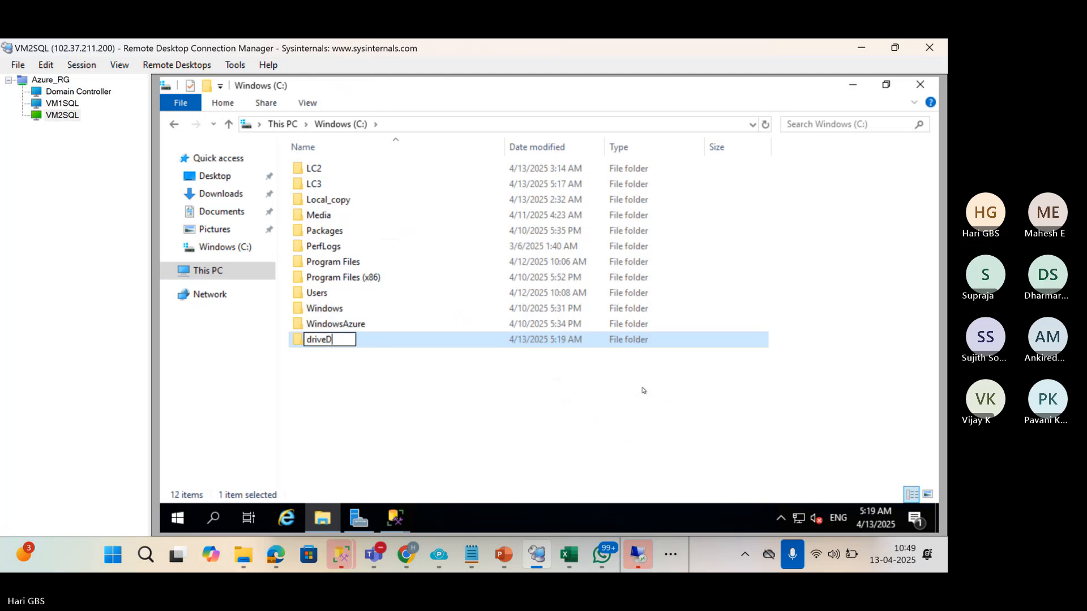
pyautogui.click(650, 404)
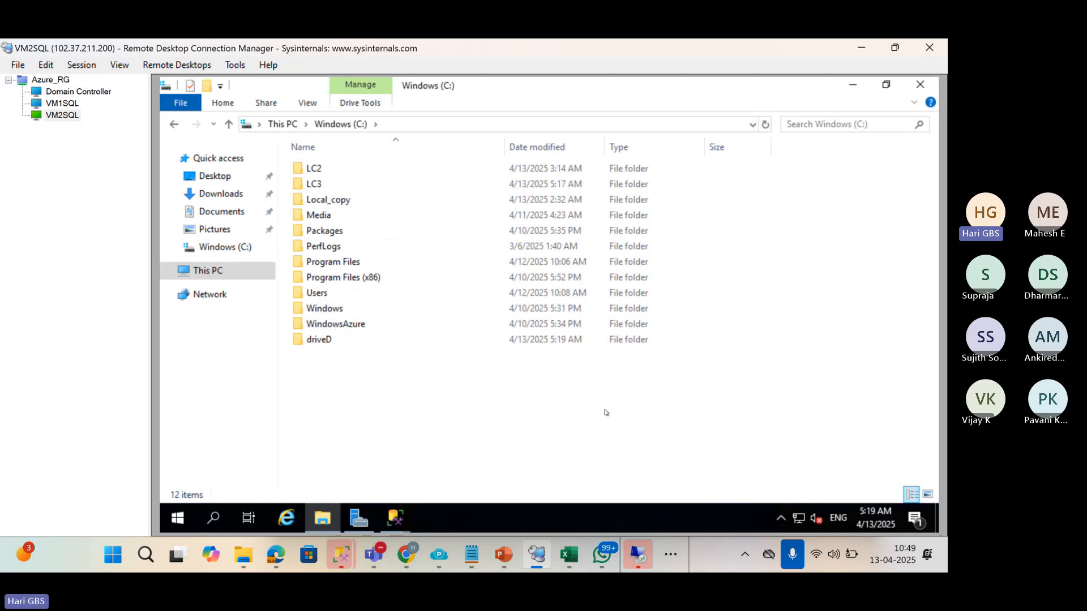
pyautogui.click(405, 521)
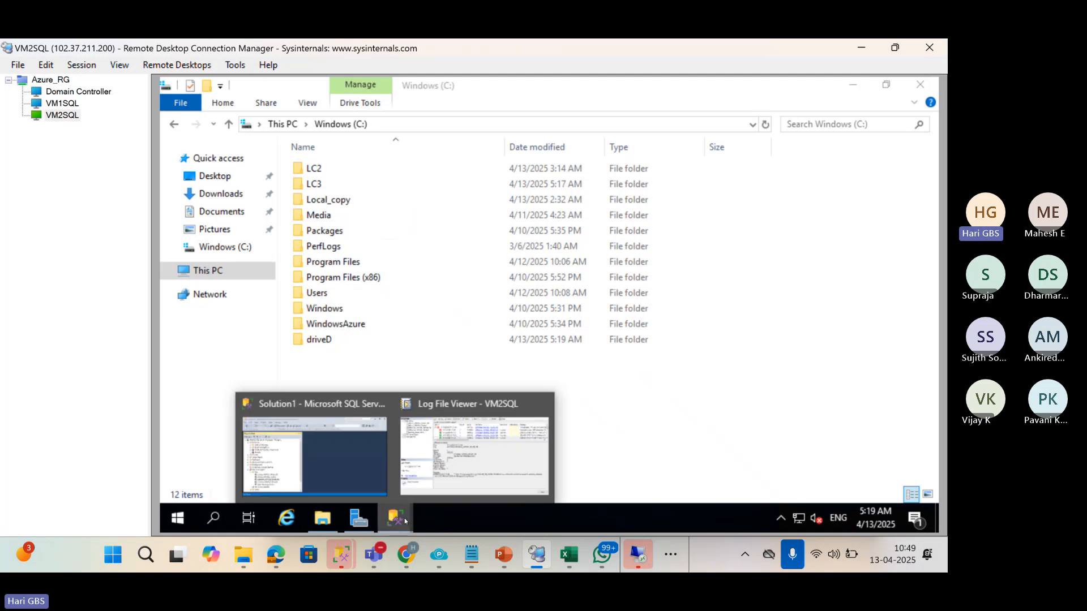
# Rerun the LSRestore_VM1SQL_SALES_DB job and close its success report.
pyautogui.click(364, 457)
pyautogui.rightClick(304, 416)
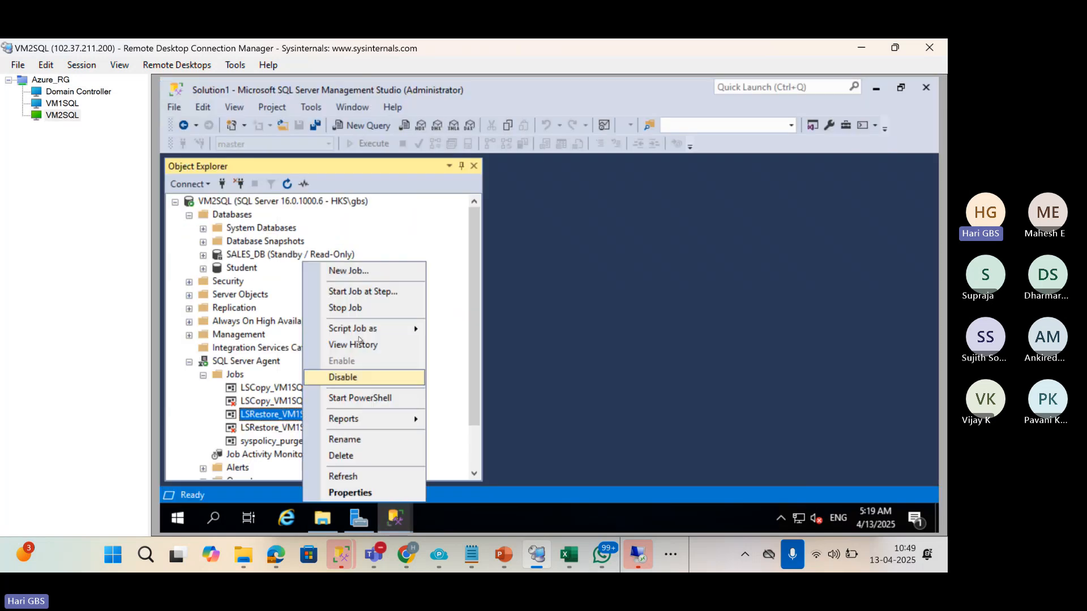
pyautogui.click(357, 290)
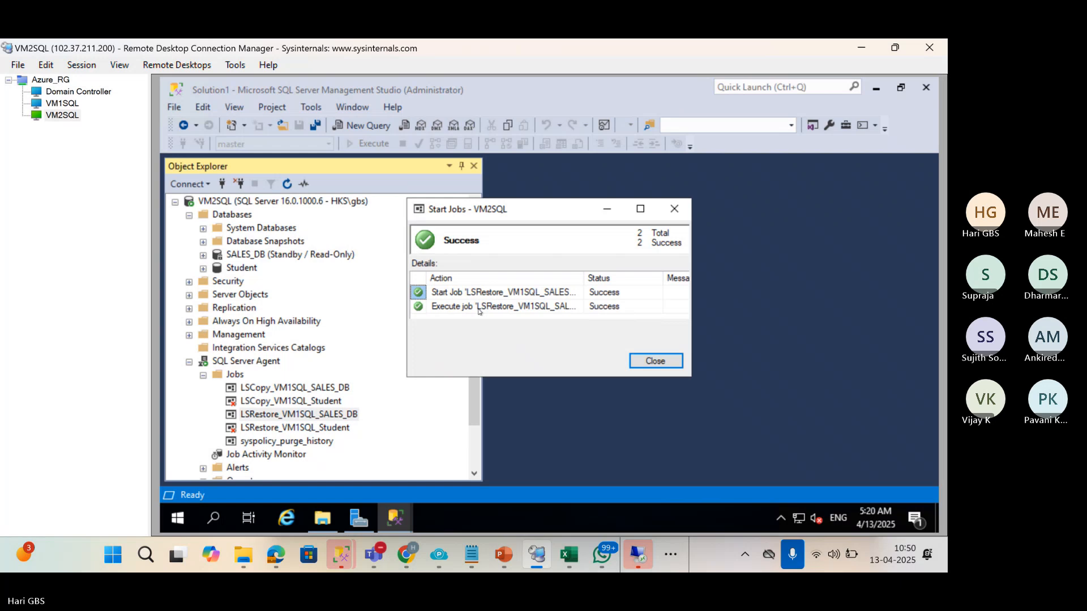
pyautogui.click(656, 361)
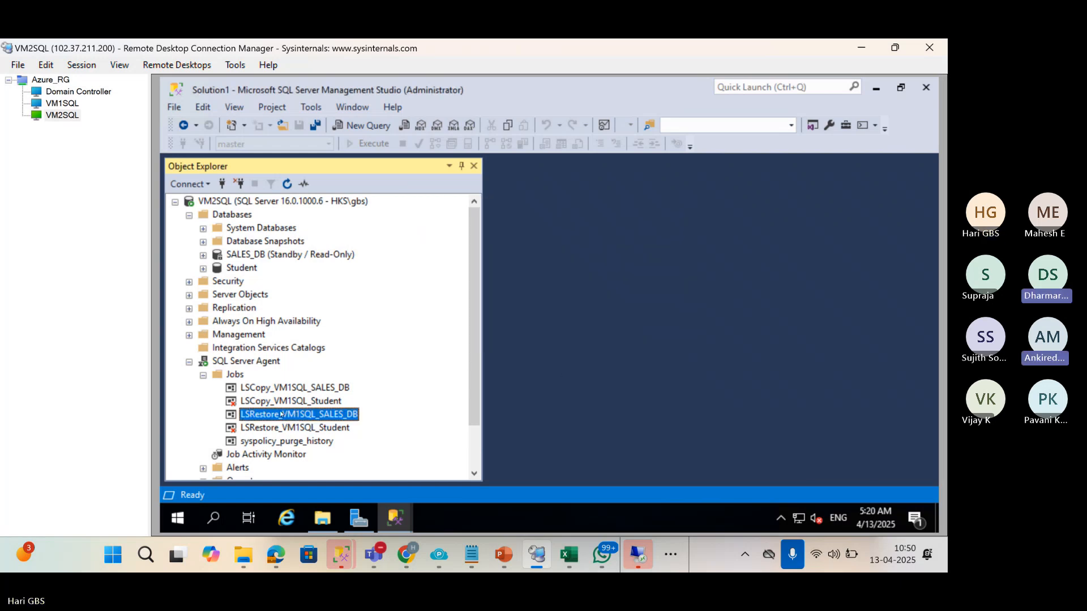
pyautogui.rightClick(281, 416)
pyautogui.click(339, 493)
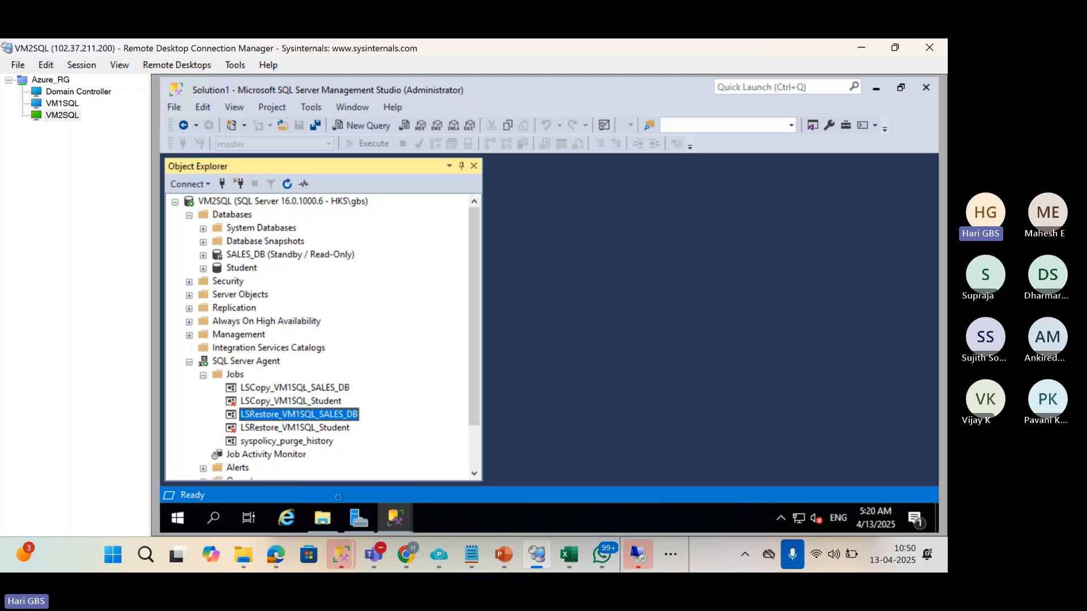
pyautogui.click(793, 89)
# Compare the restore job's 5:19:57 AM run with the failed 5:17:22 AM run in its history.
pyautogui.rightClick(315, 417)
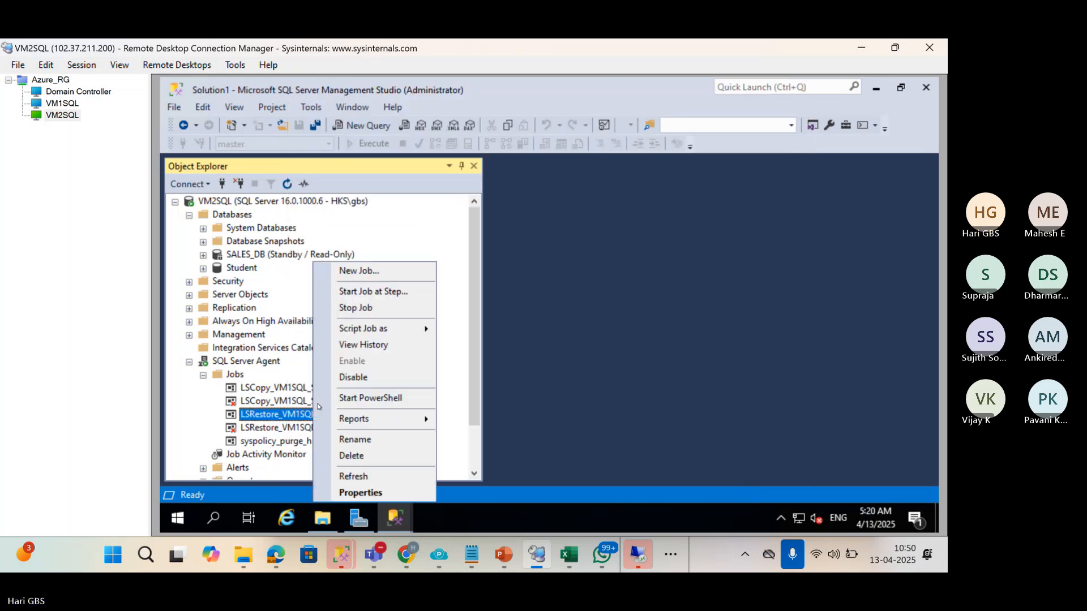
pyautogui.click(372, 346)
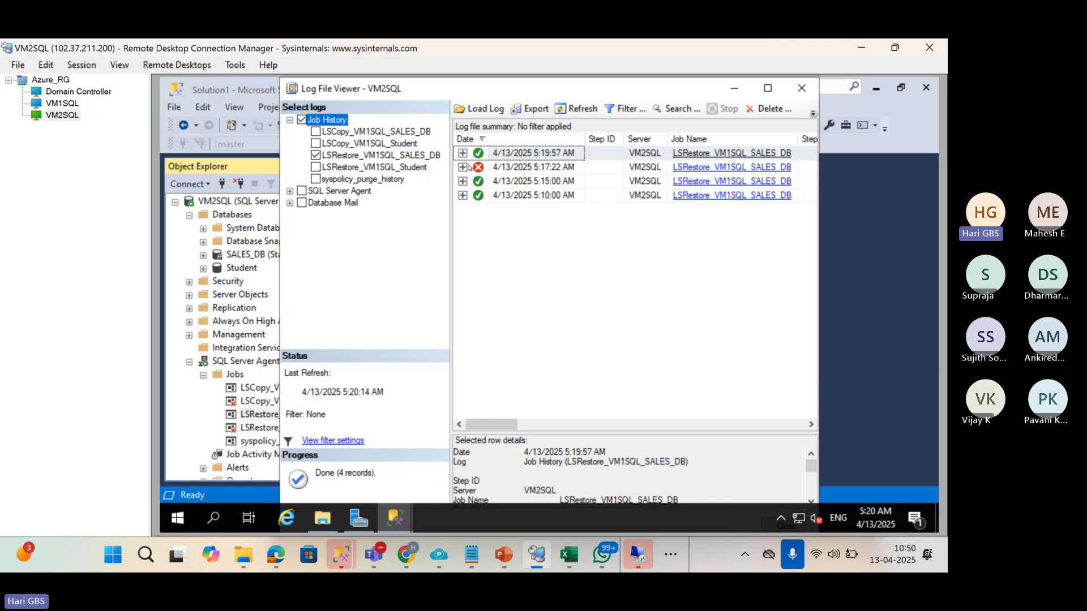
pyautogui.click(464, 154)
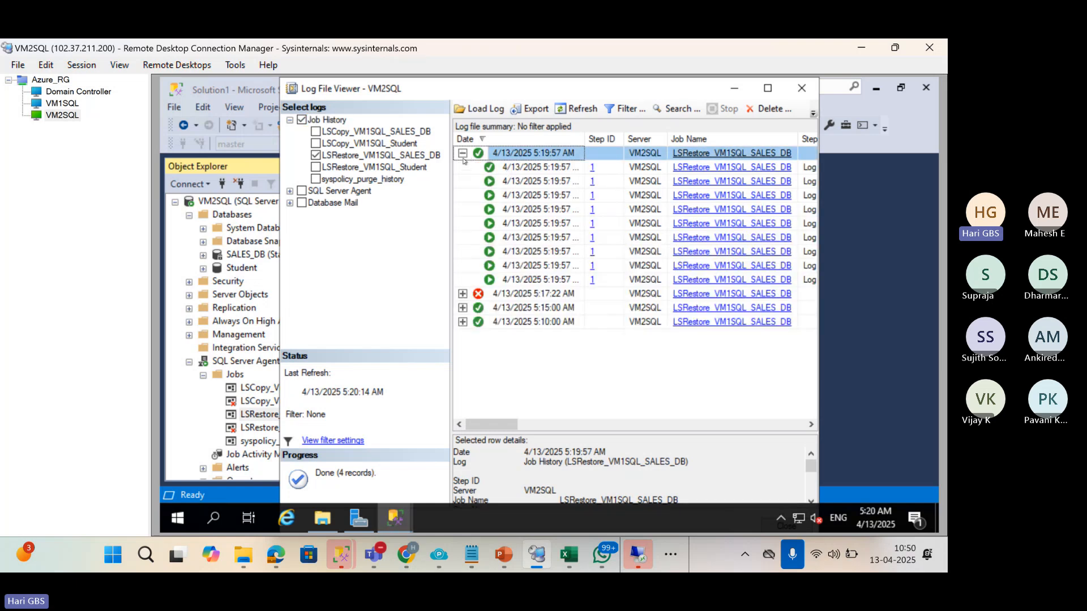
pyautogui.click(463, 153)
pyautogui.doubleClick(509, 169)
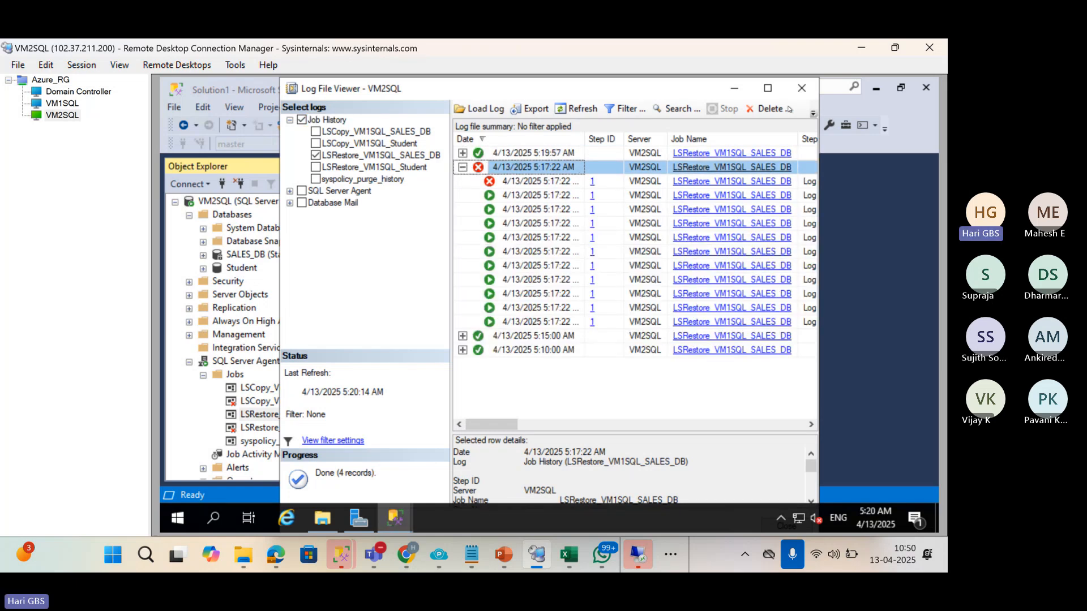
pyautogui.click(801, 87)
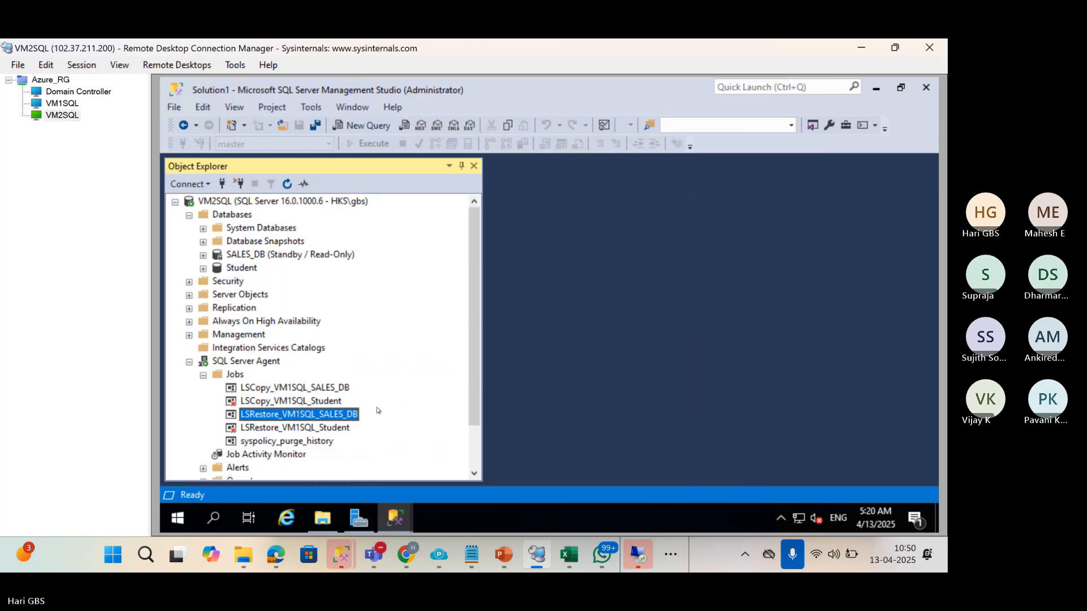
# On VM1SQL, create a folder named driveE in the root of Windows (C:).
pyautogui.click(73, 105)
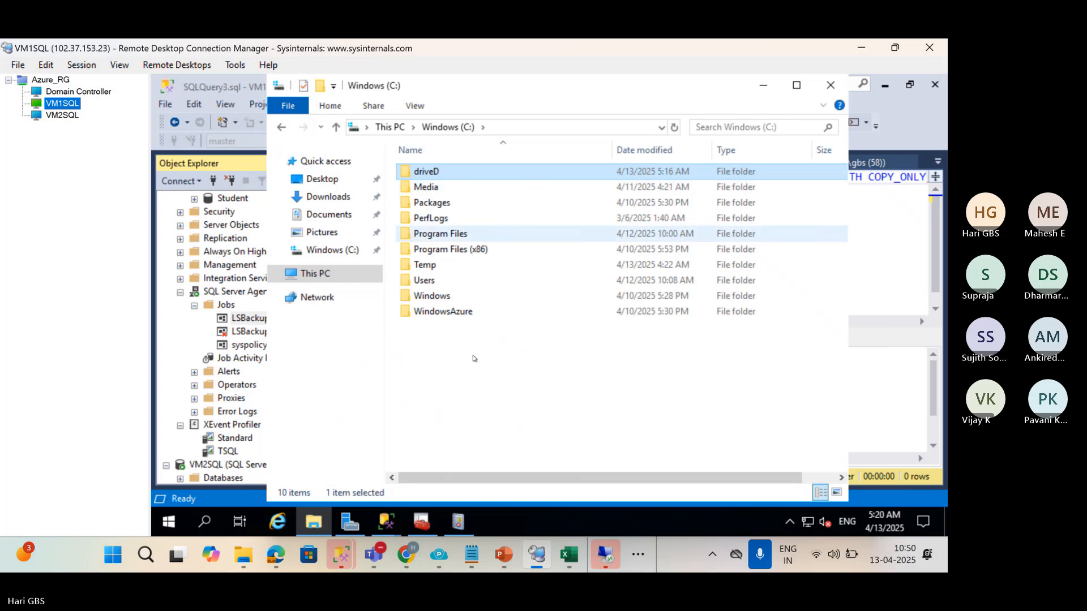
pyautogui.rightClick(478, 387)
pyautogui.moveTo(562, 360)
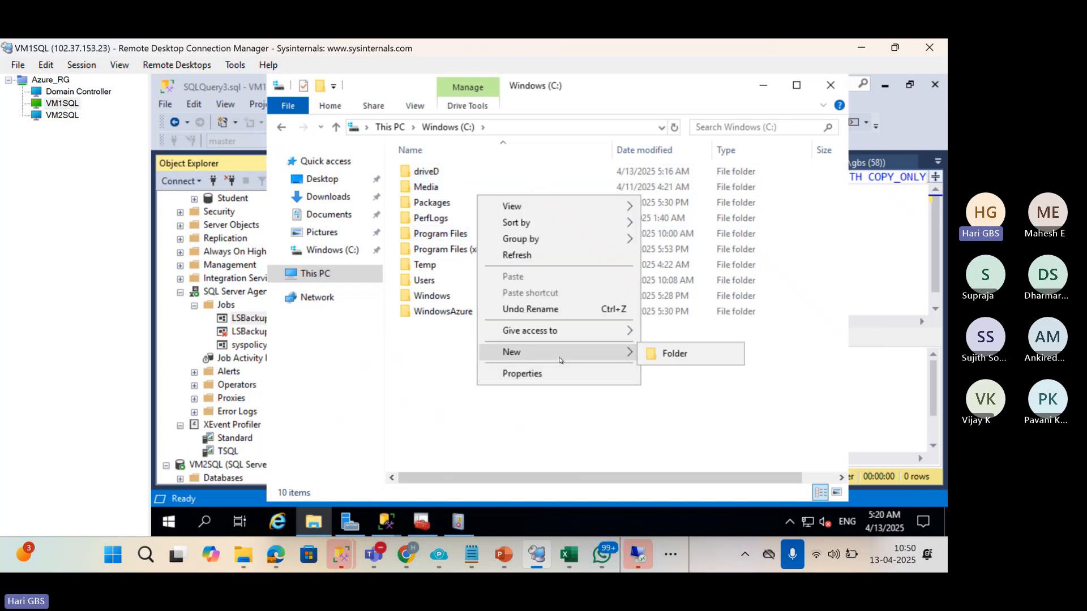
pyautogui.click(655, 363)
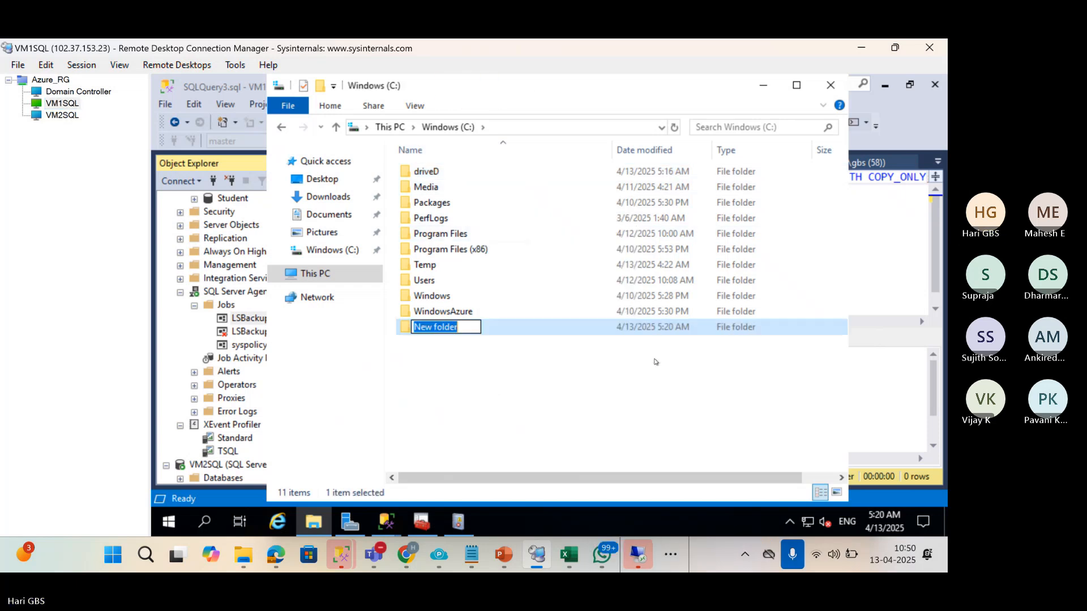
pyautogui.write('drive')
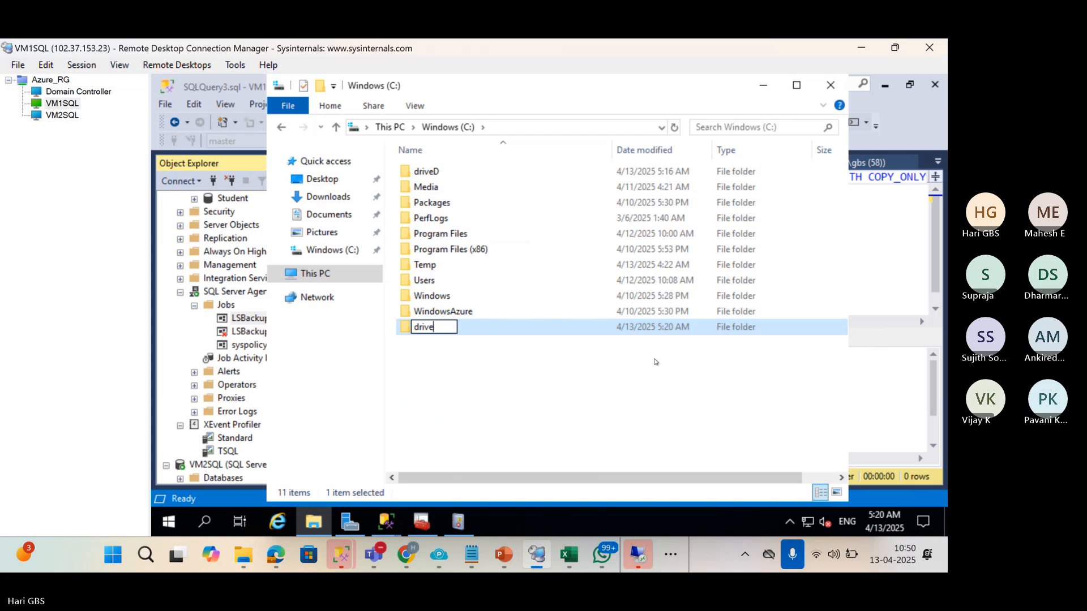
pyautogui.write('E')
pyautogui.press('Return')
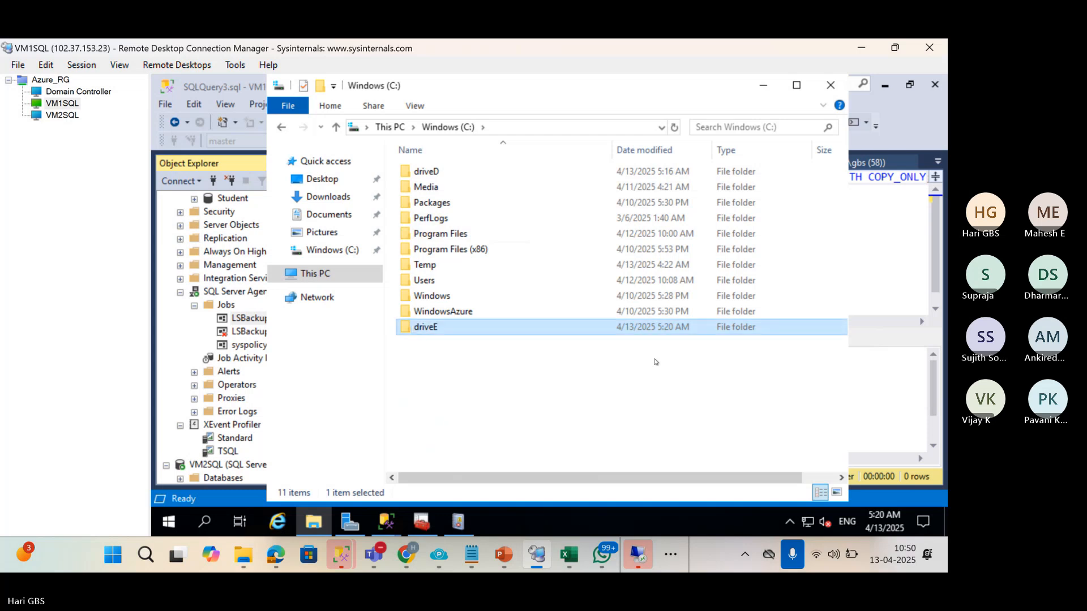
pyautogui.click(231, 267)
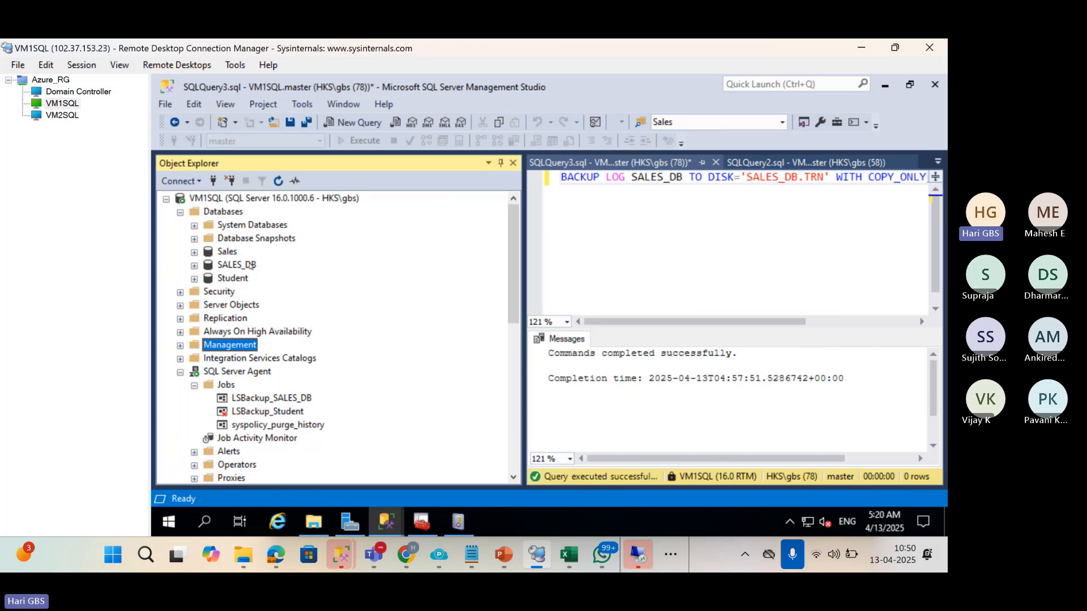
# Add an 8 MB PRIMARY data file named Sales4 at C:\driveE to SALES_DB.
pyautogui.rightClick(251, 266)
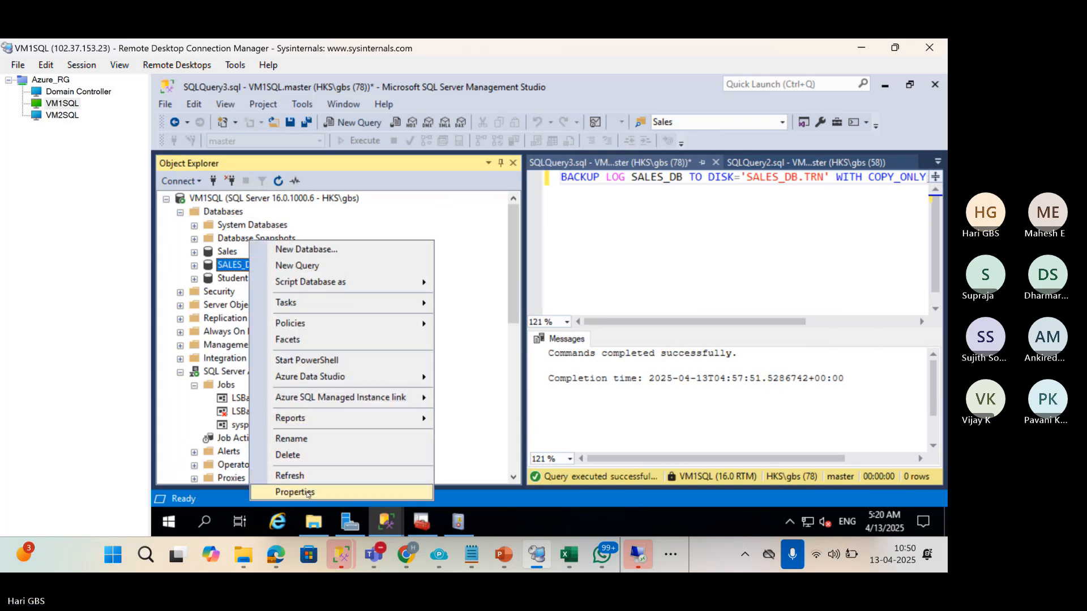
pyautogui.click(295, 492)
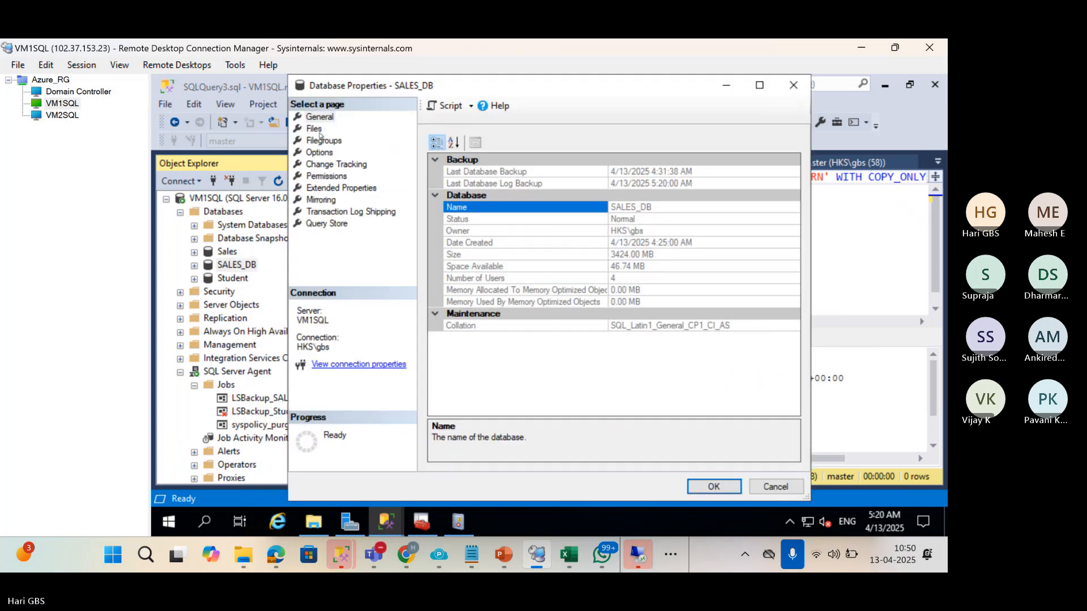
pyautogui.click(320, 134)
pyautogui.click(660, 453)
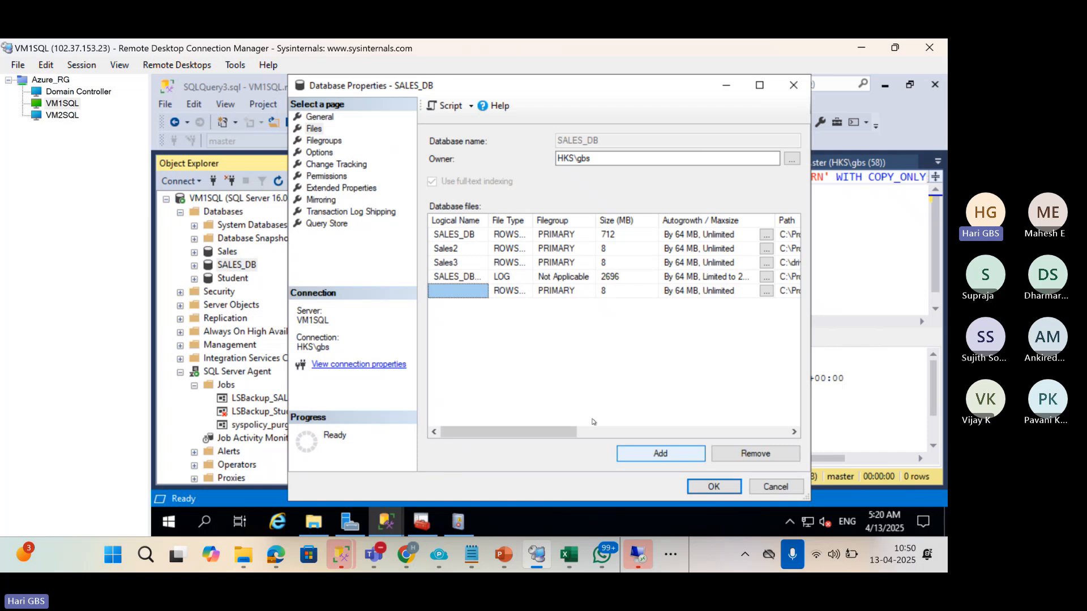
pyautogui.click(449, 293)
pyautogui.write('Sales4')
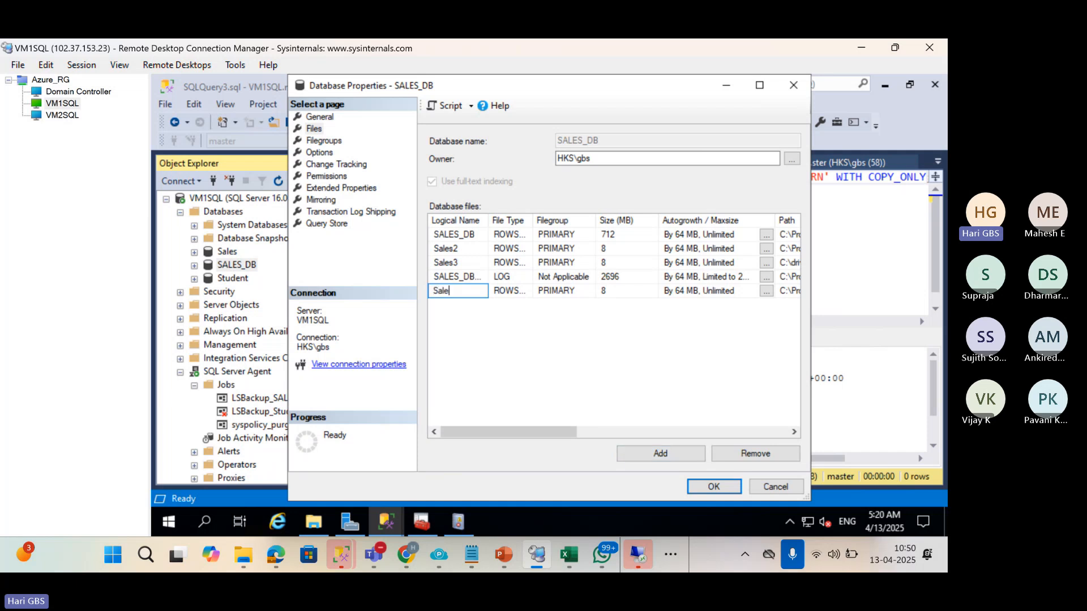
pyautogui.click(605, 435)
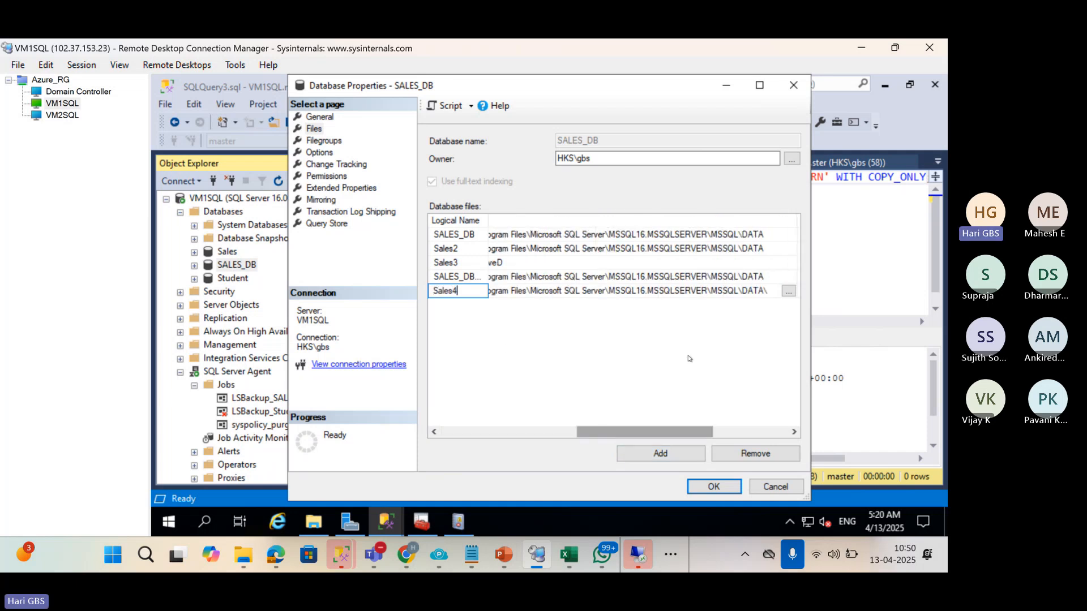
pyautogui.click(792, 293)
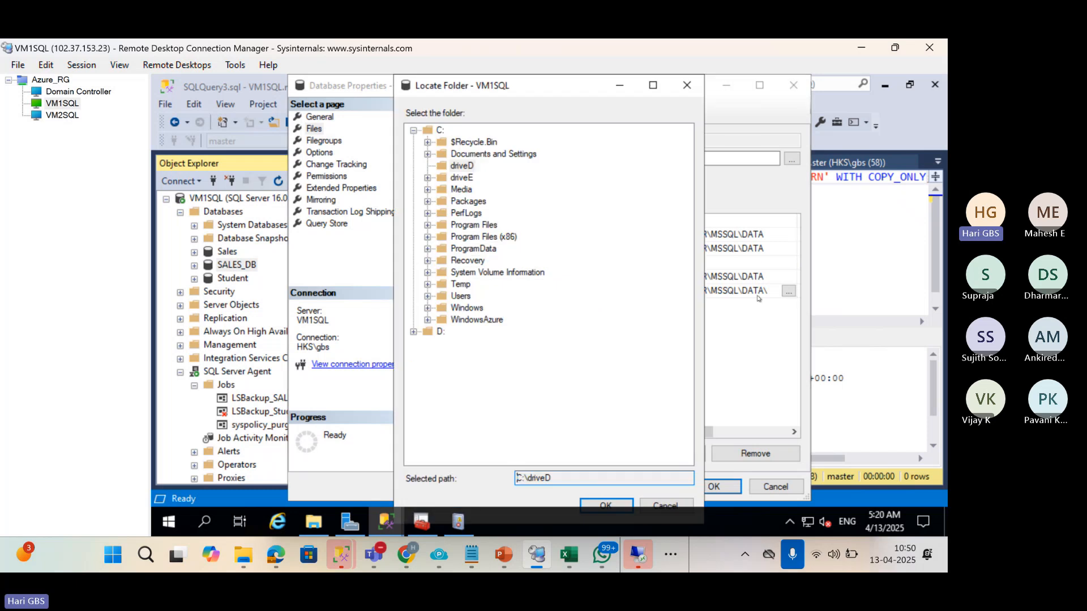
pyautogui.click(463, 179)
pyautogui.click(602, 502)
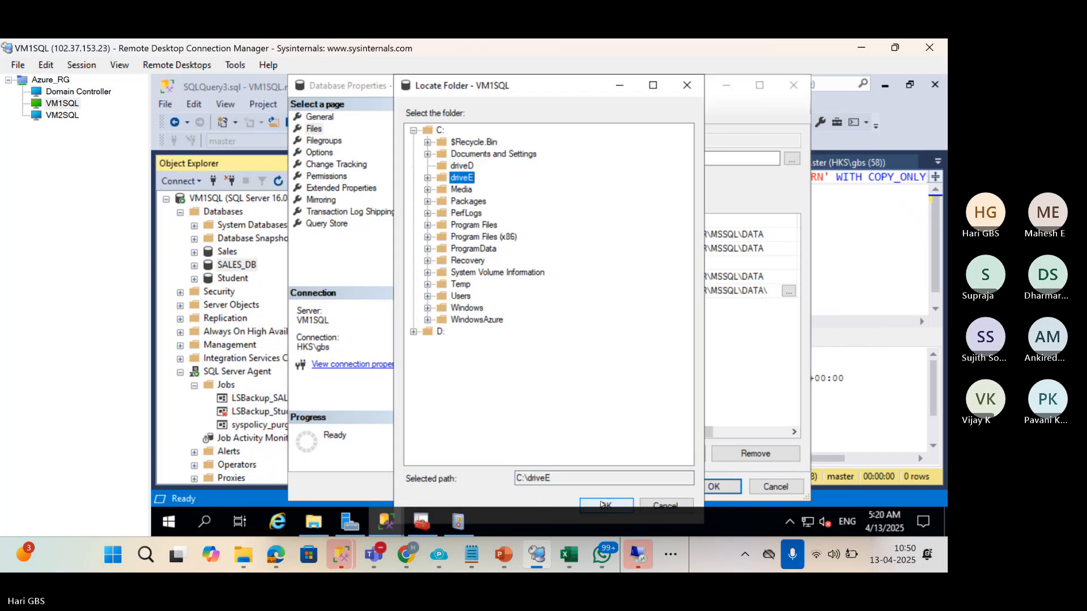
pyautogui.moveTo(634, 437); pyautogui.dragTo(651, 456)
pyautogui.click(714, 487)
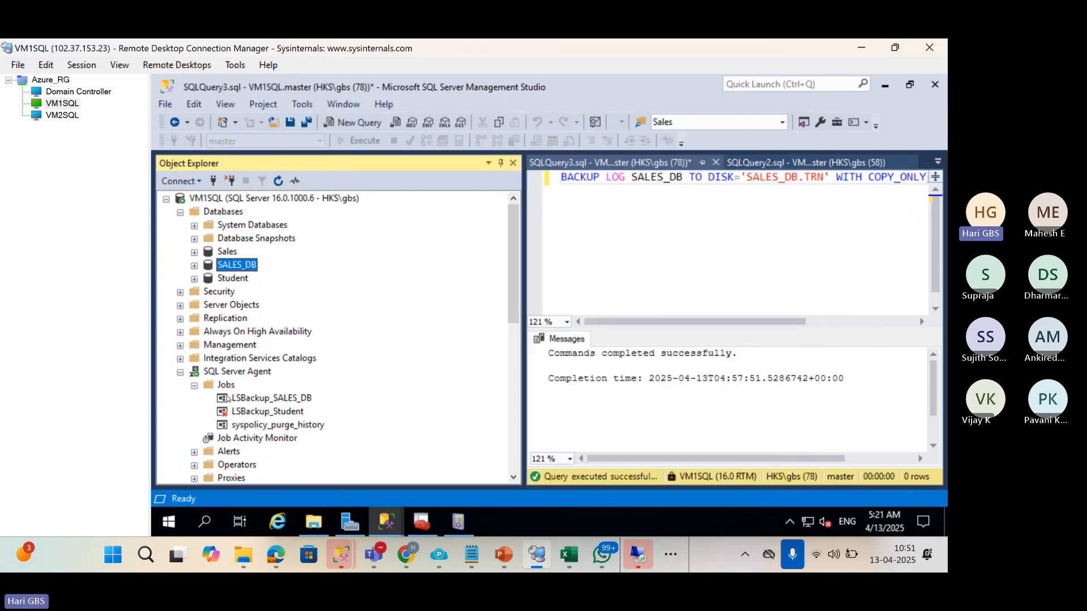
# Run LSBackup_SALES_DB on VM1SQL, then LSCopy_VM1SQL_SALES_DB on VM2SQL.
pyautogui.click(228, 399)
pyautogui.rightClick(234, 398)
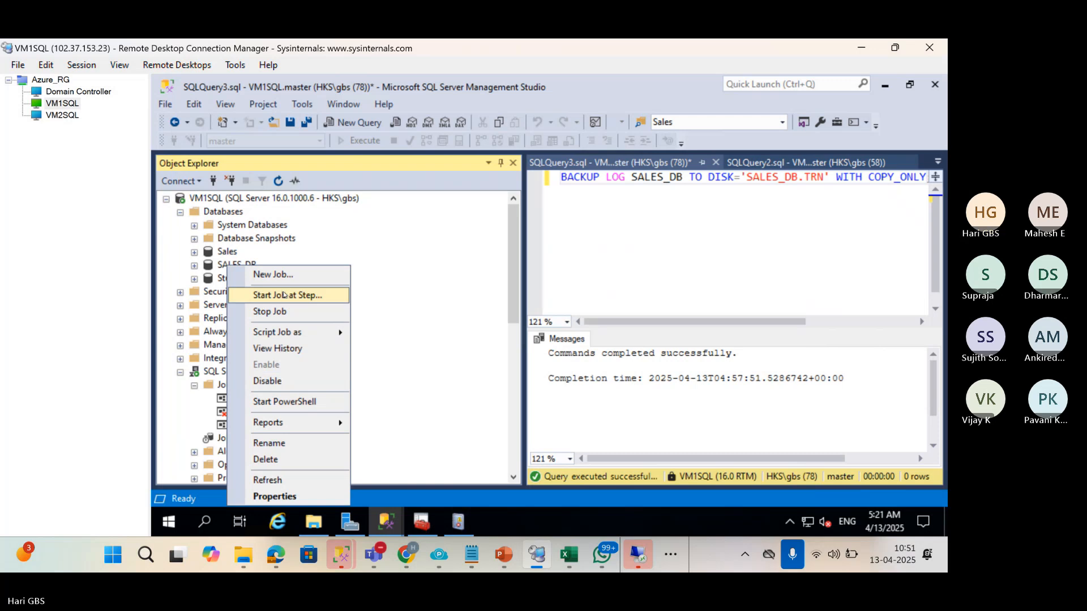
pyautogui.click(289, 298)
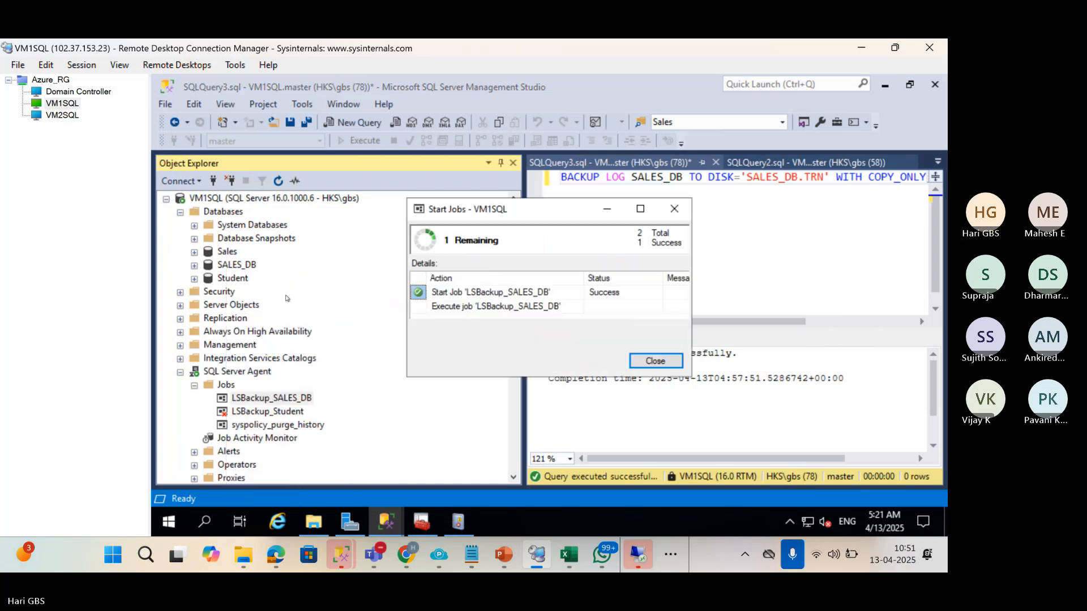
pyautogui.click(72, 116)
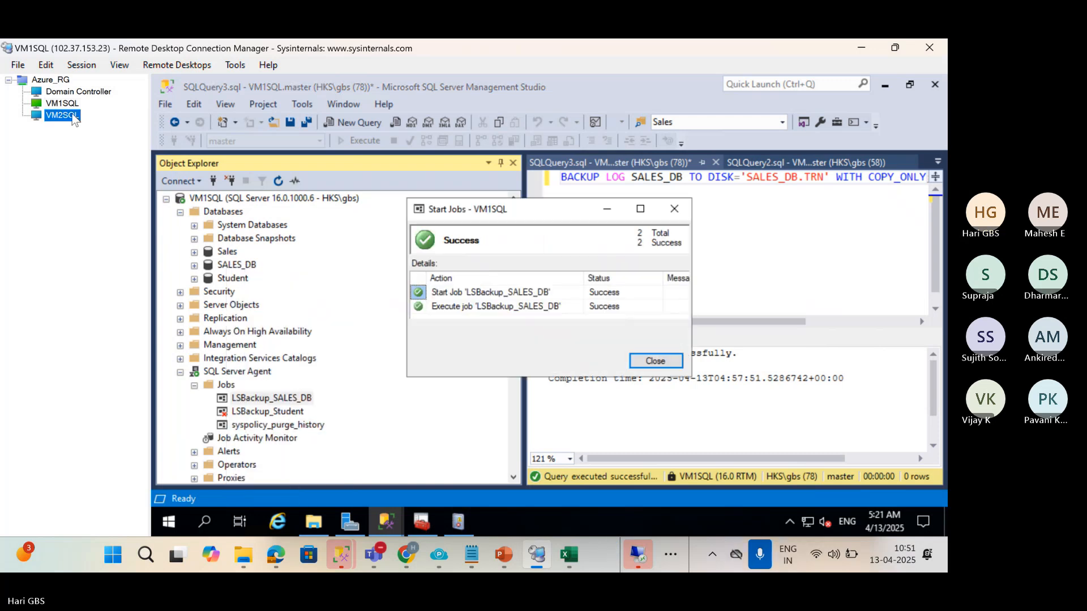
pyautogui.rightClick(300, 390)
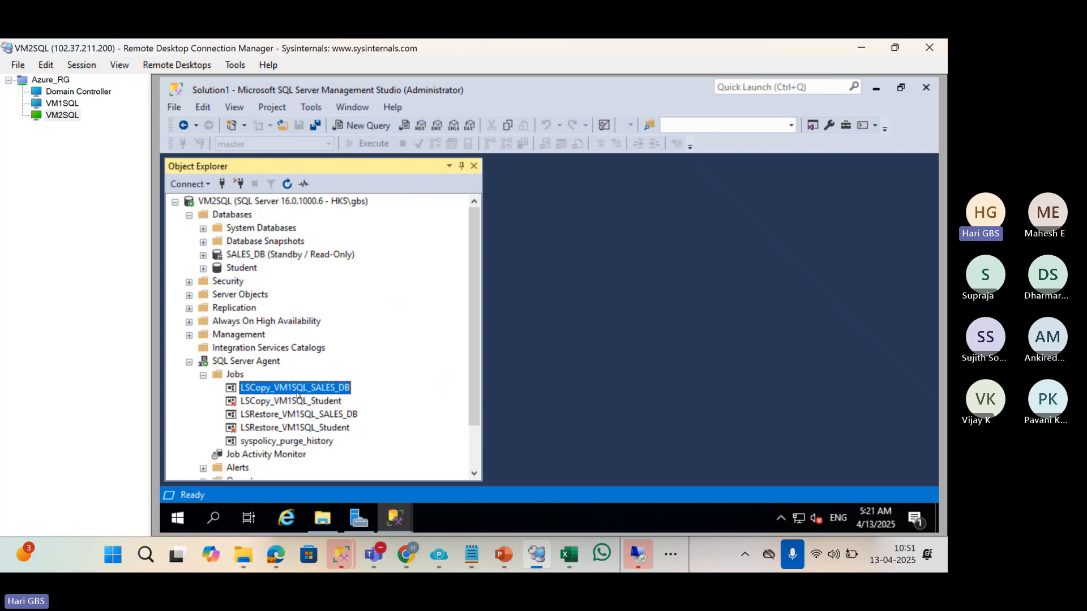
pyautogui.click(356, 292)
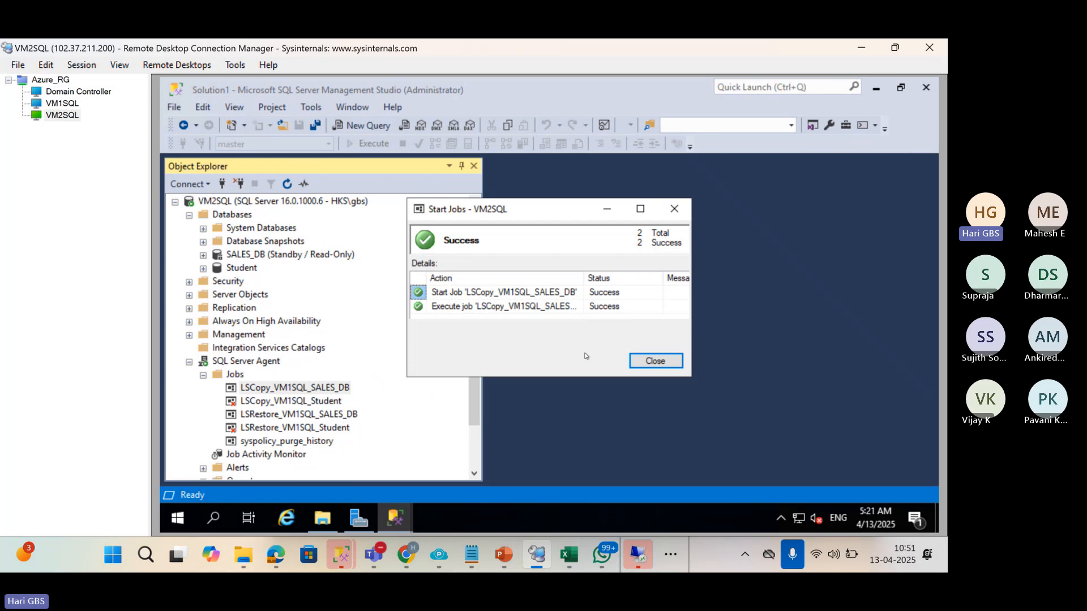
pyautogui.click(664, 366)
# Run LSRestore_VM1SQL_SALES_DB on VM2SQL and read its failure message.
pyautogui.click(336, 417)
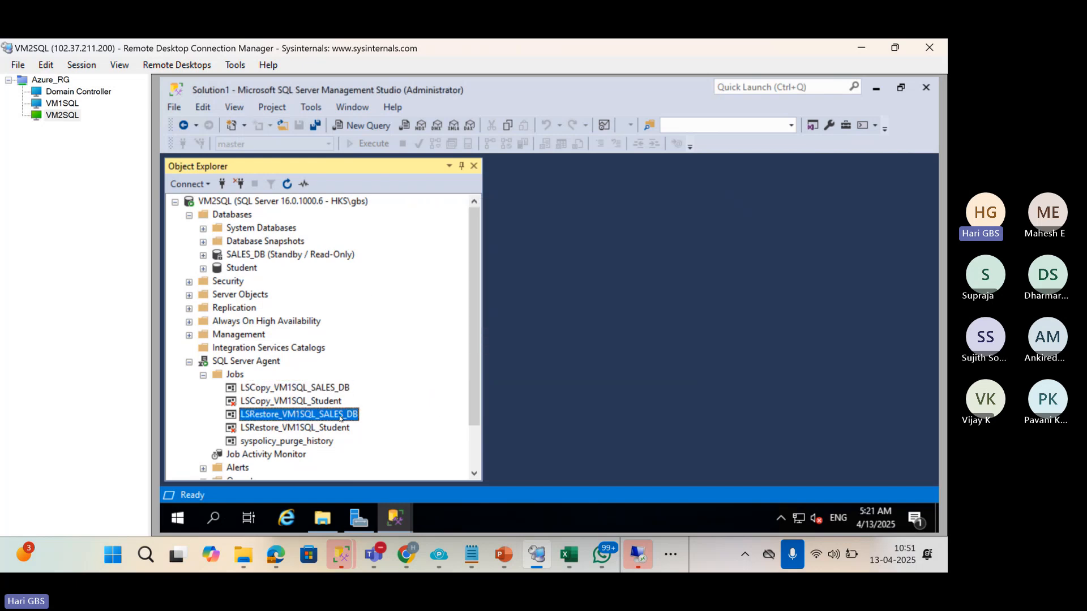
pyautogui.rightClick(338, 417)
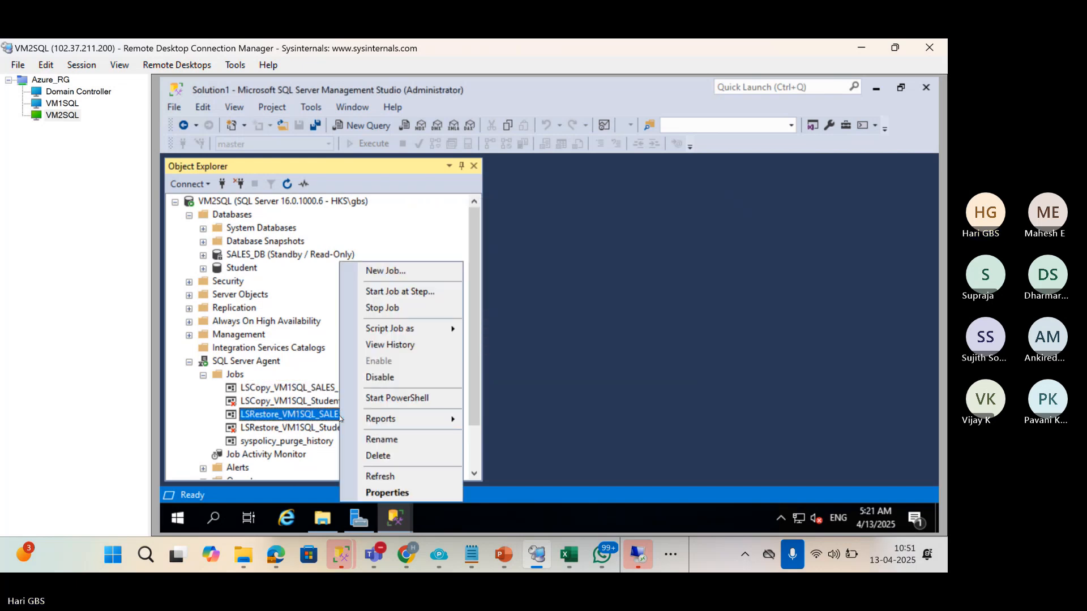
pyautogui.click(401, 291)
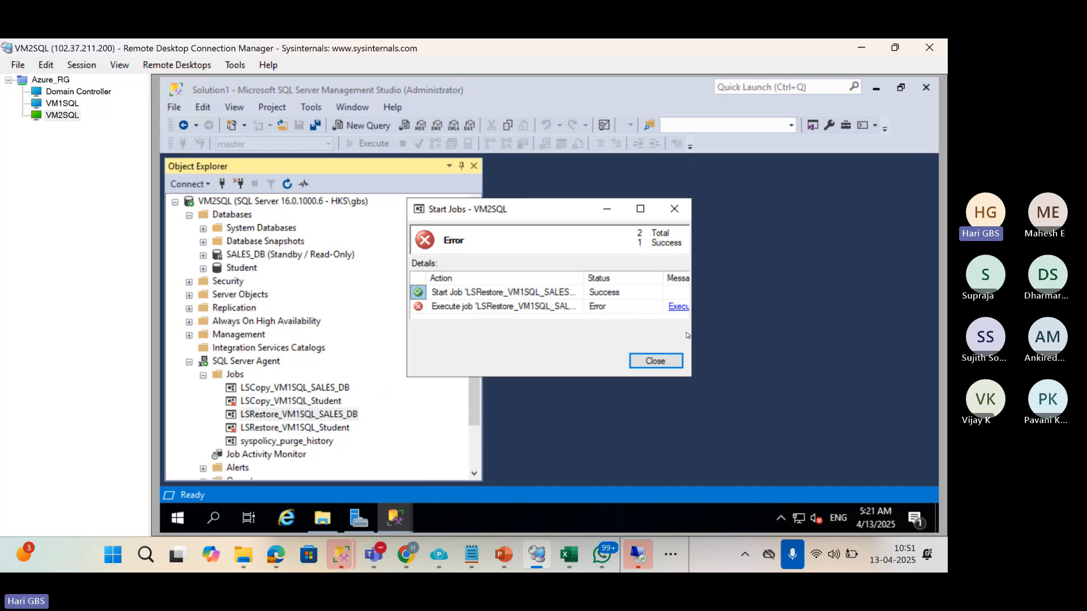
pyautogui.moveTo(694, 331); pyautogui.dragTo(887, 333)
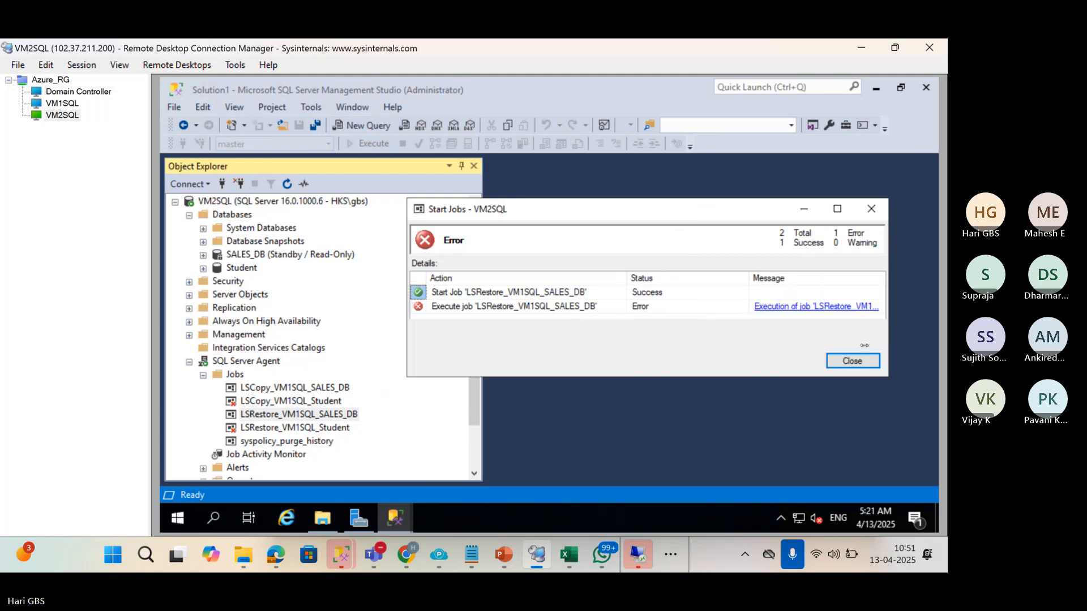
pyautogui.click(48, 104)
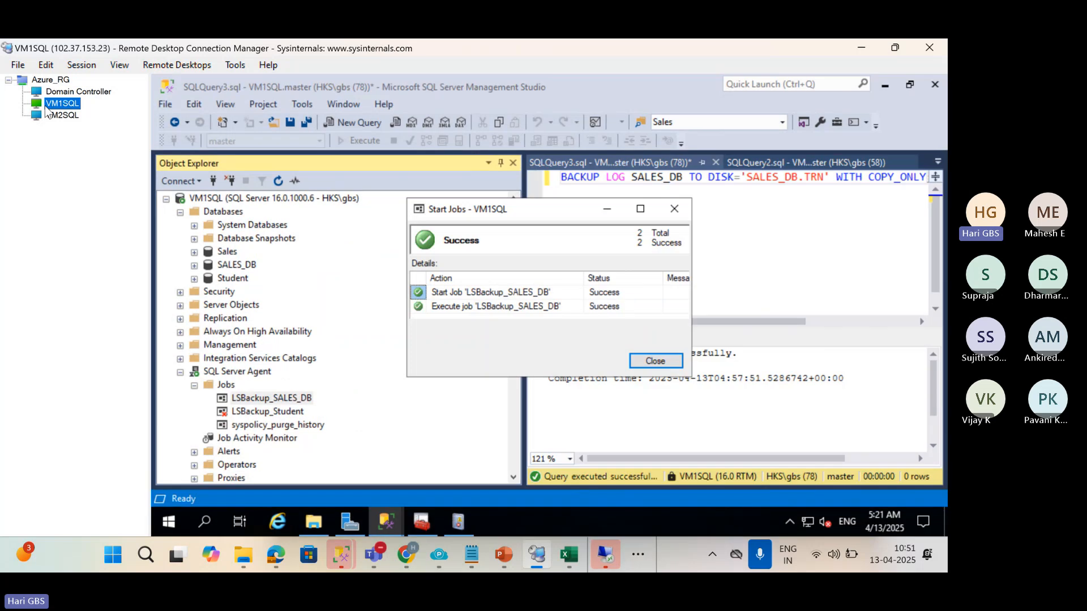
pyautogui.click(59, 116)
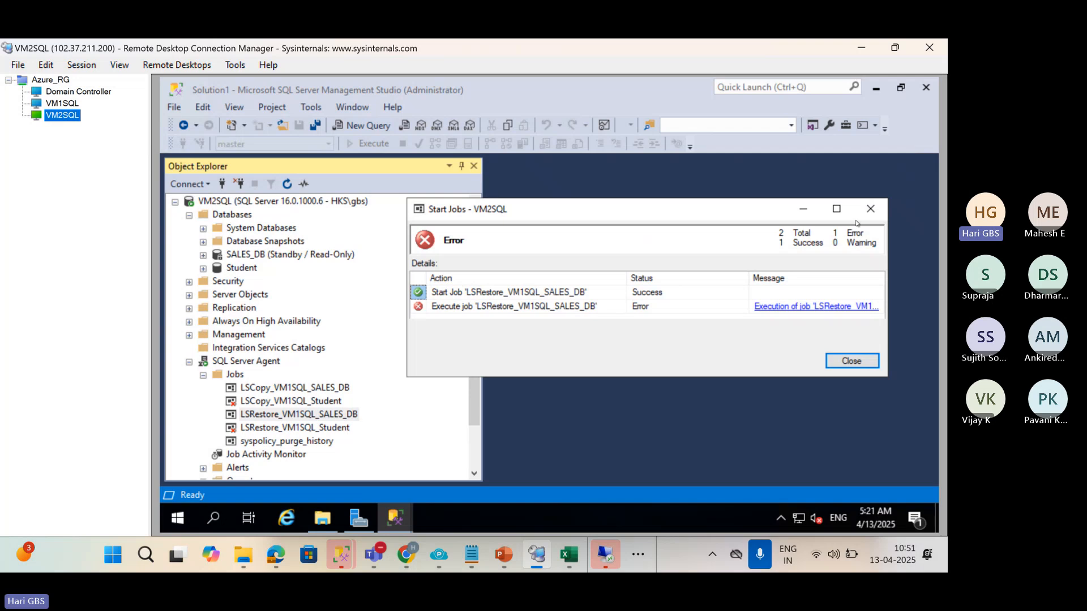
pyautogui.click(871, 209)
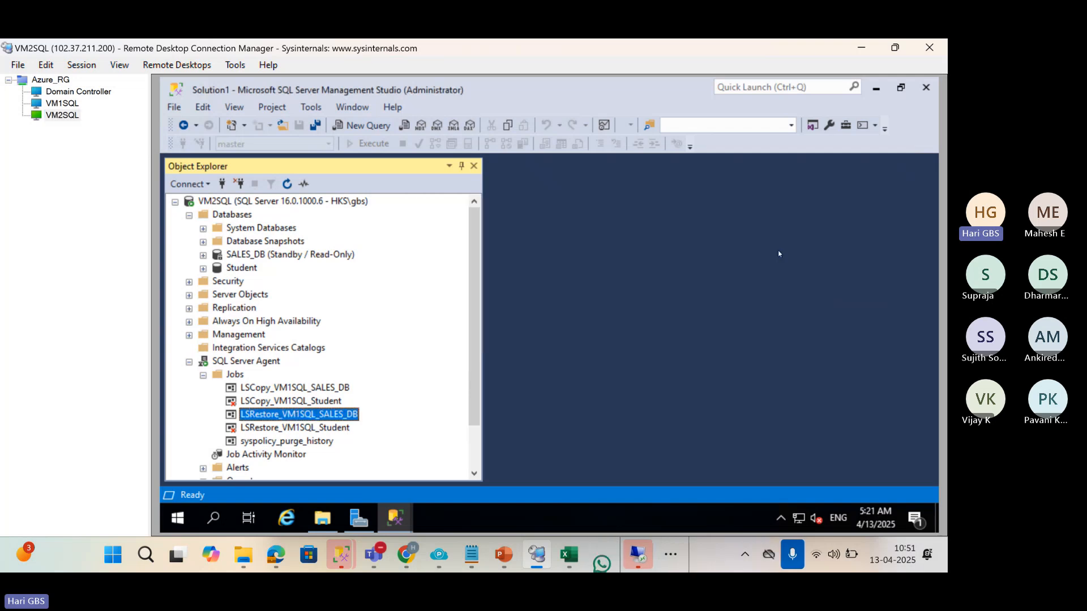
pyautogui.rightClick(356, 414)
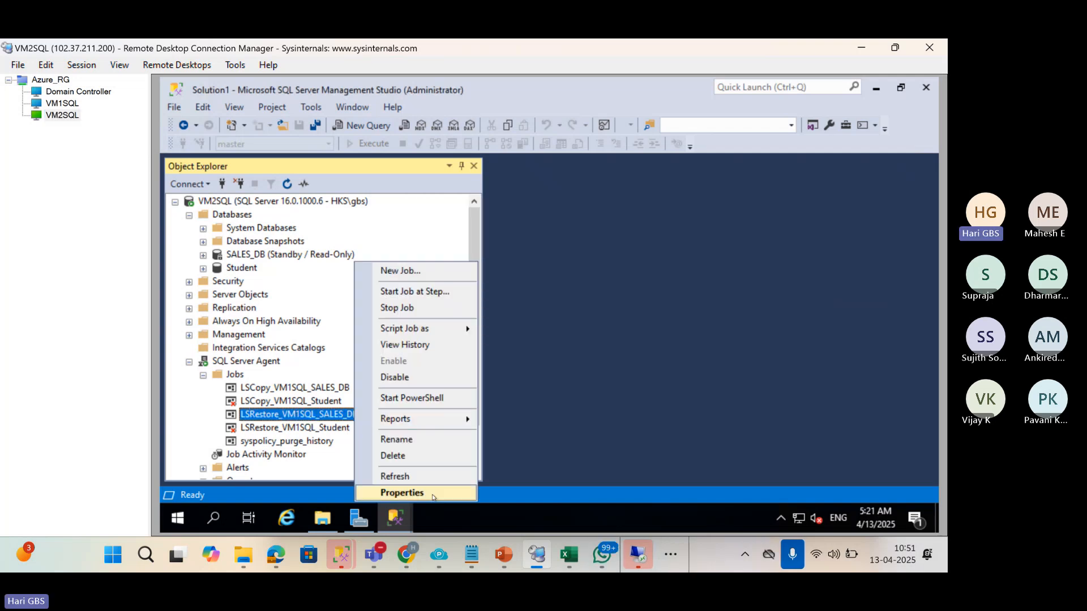
pyautogui.click(431, 345)
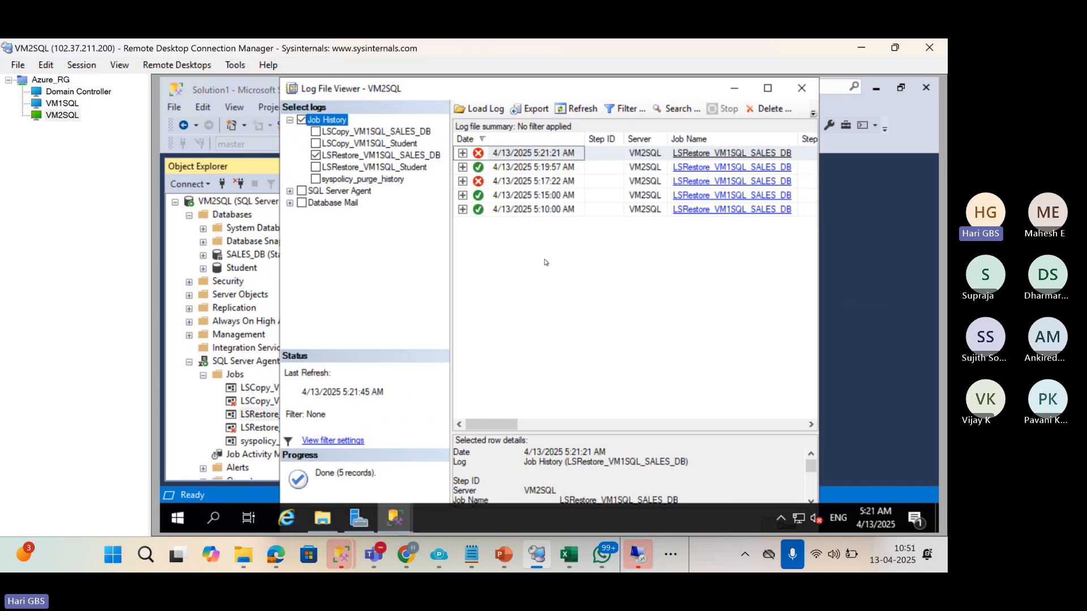
pyautogui.click(466, 153)
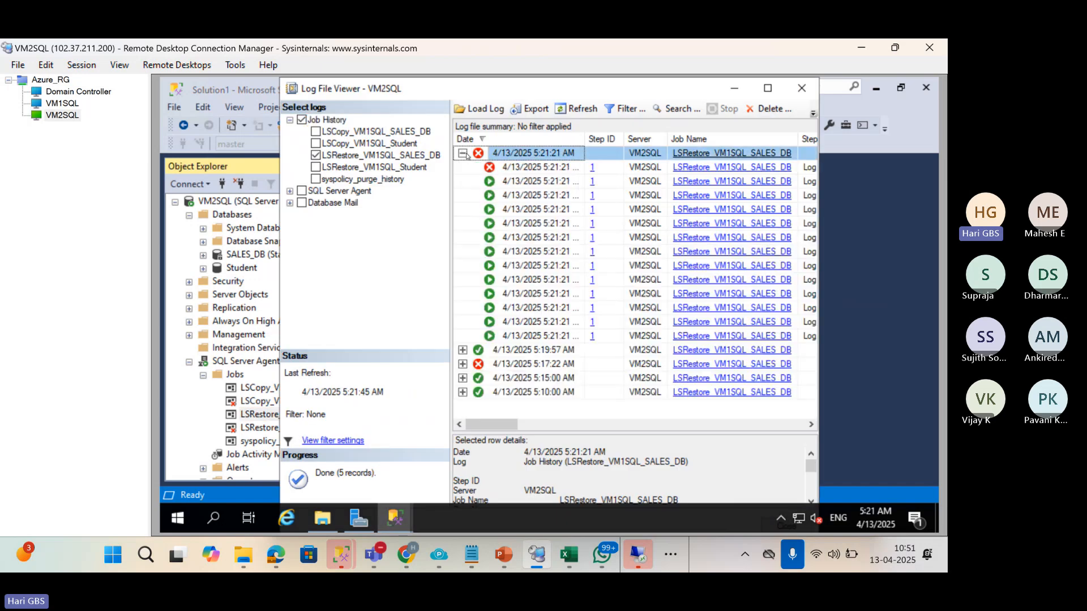
pyautogui.click(519, 195)
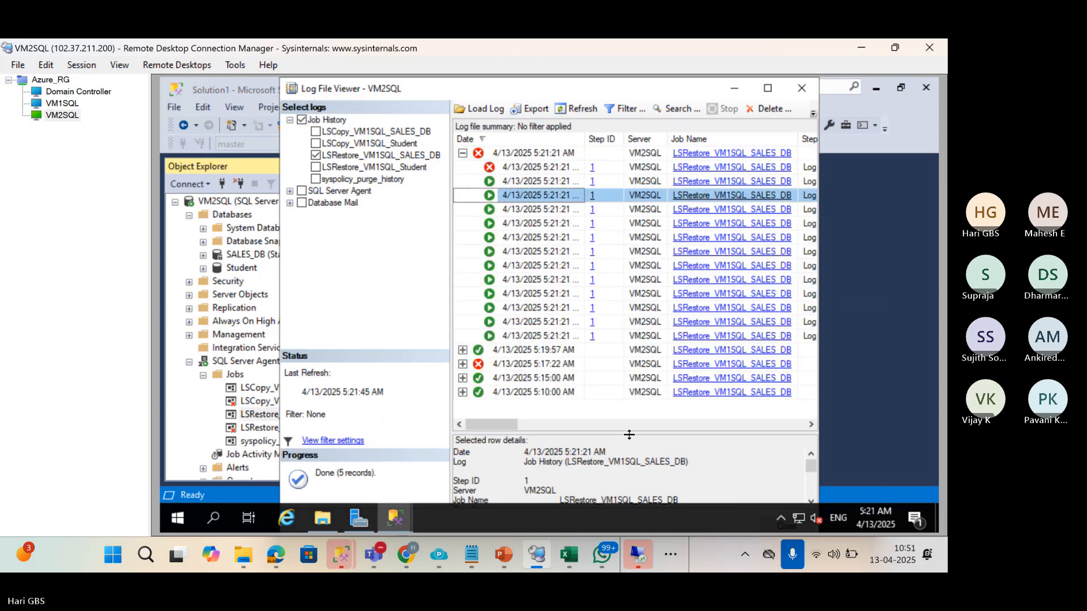
pyautogui.moveTo(630, 435); pyautogui.dragTo(602, 266)
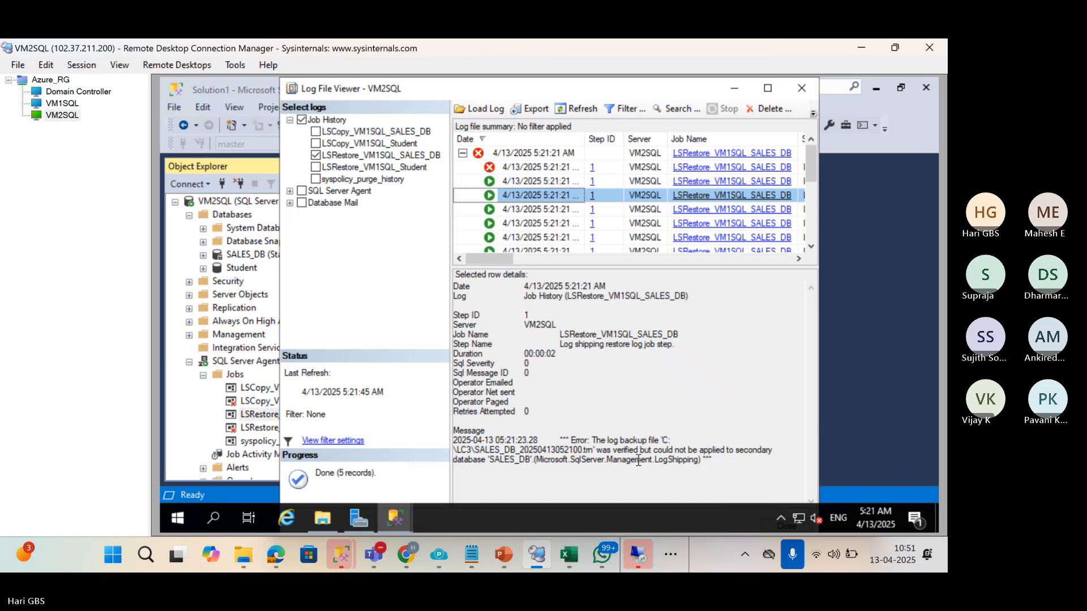
pyautogui.moveTo(595, 450); pyautogui.dragTo(666, 440)
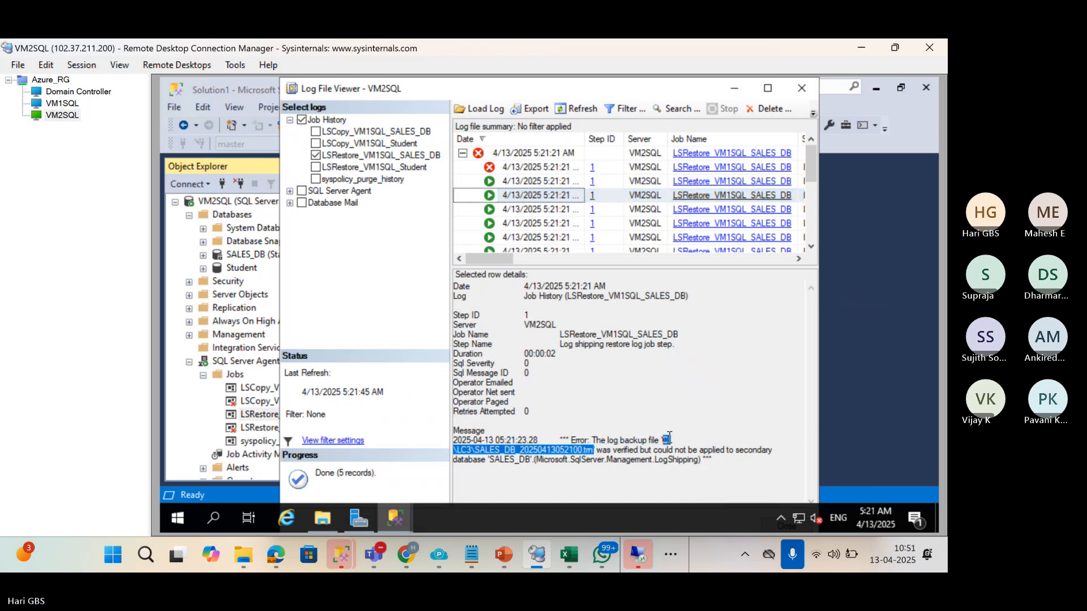
pyautogui.click(62, 116)
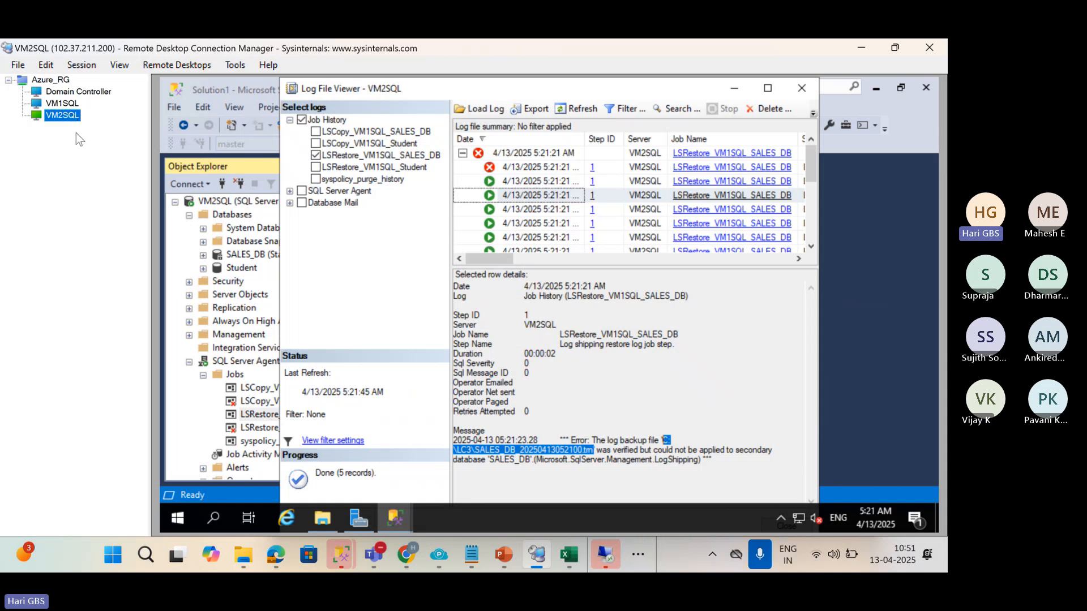
pyautogui.click(246, 268)
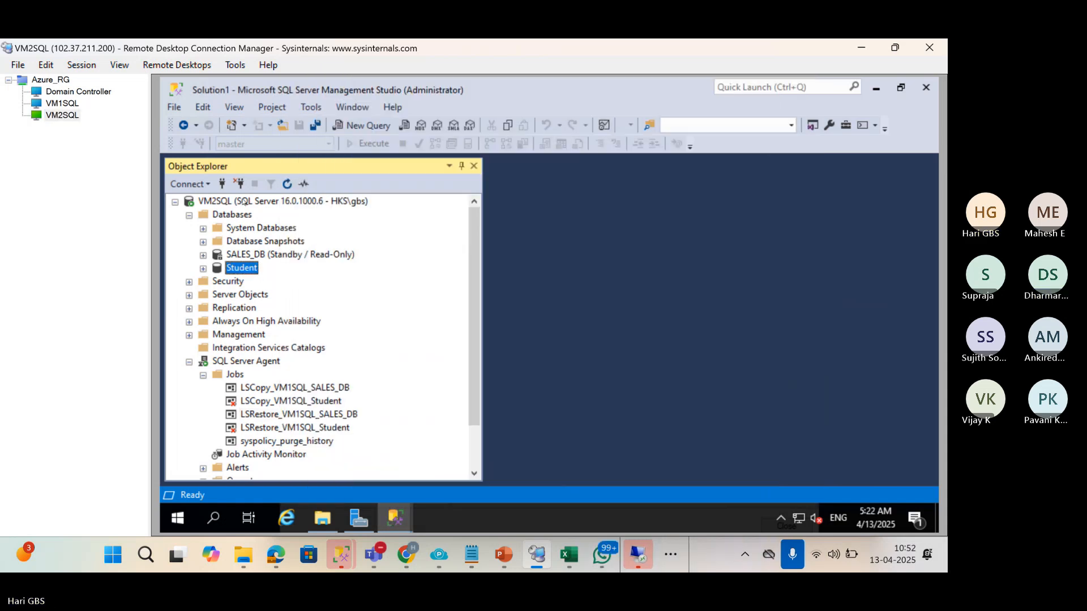
# On VM2SQL, run RESTORE FILELISTONLY against the LC3 log backup file.
pyautogui.click(246, 203)
pyautogui.hotkey('ctrl', 'n')
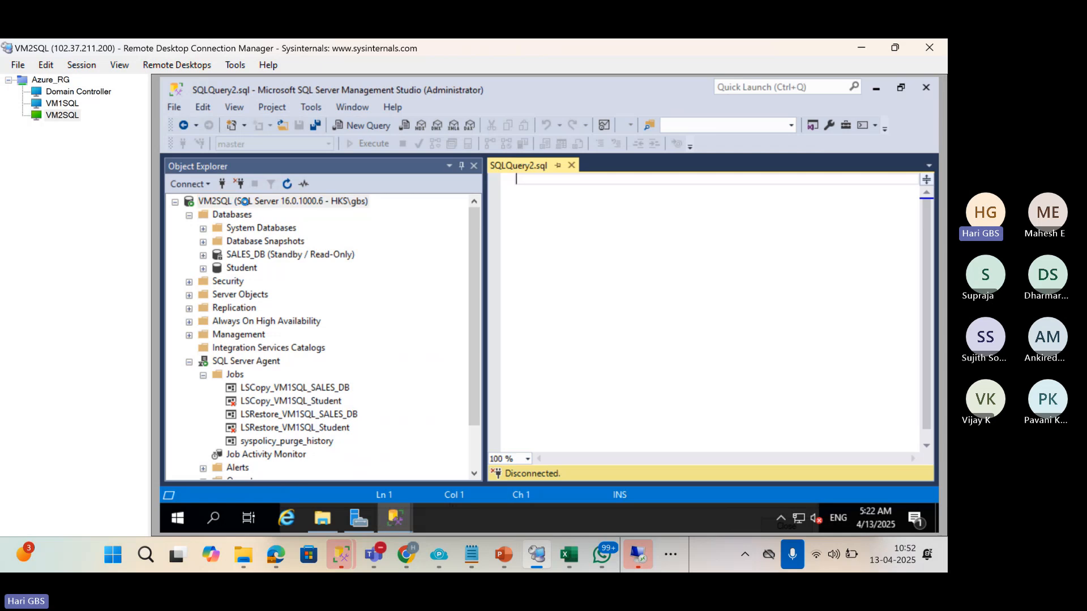
pyautogui.write('restore ')
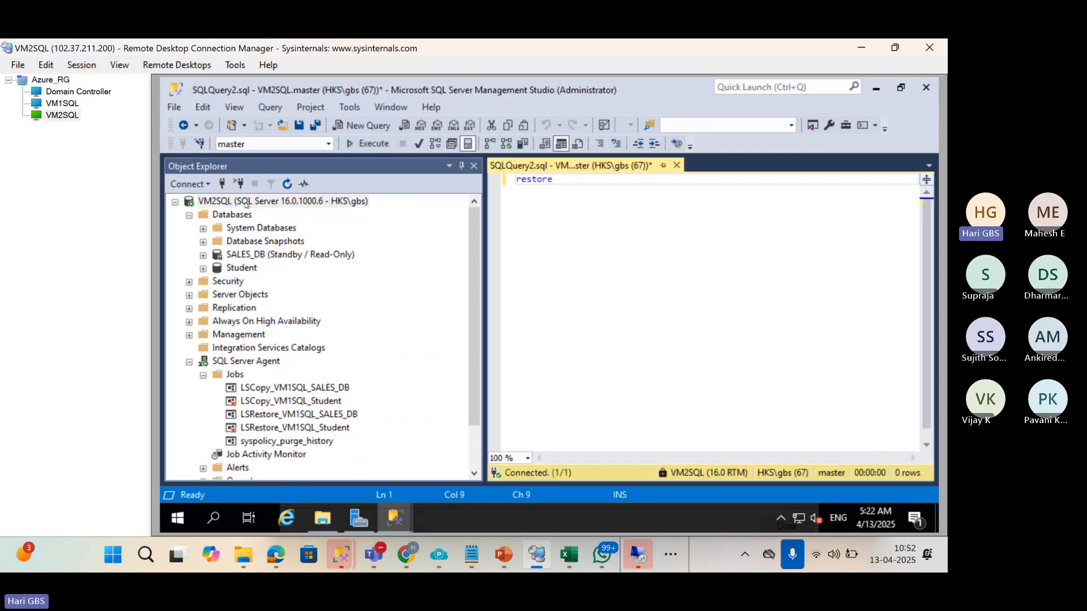
pyautogui.write('filelistonly fro')
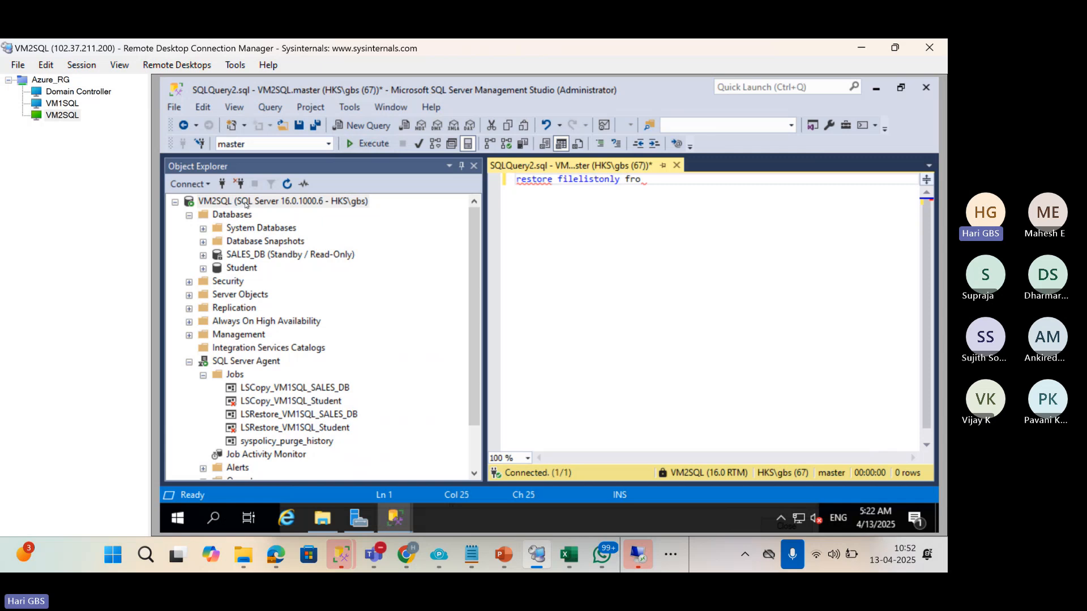
pyautogui.write("m disk='")
pyautogui.write('C:\\LC3\\SALES_DB_20250413052100.trn')
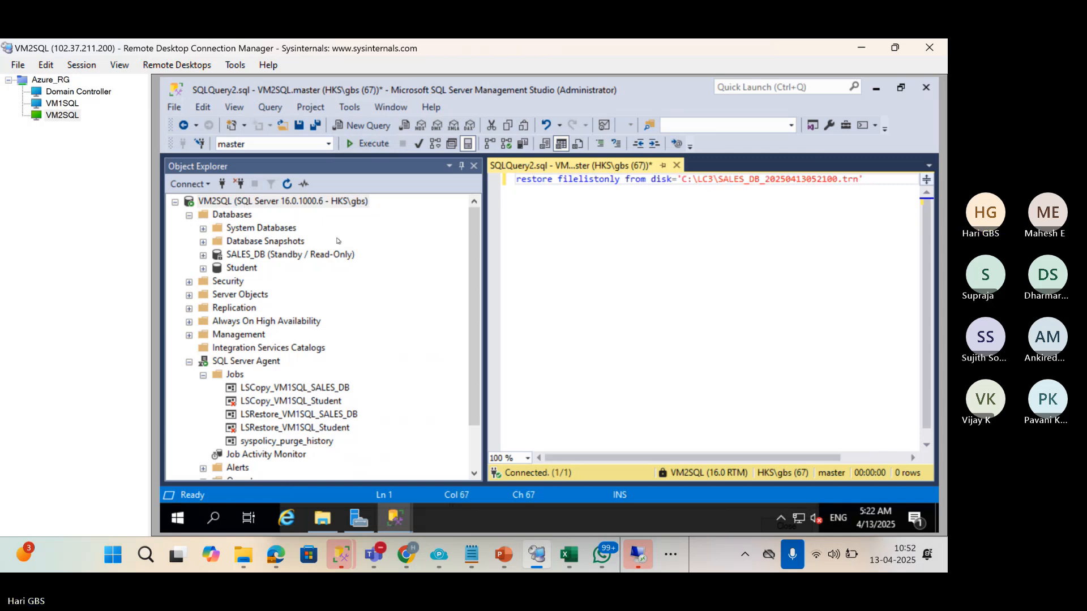
pyautogui.press('F5')
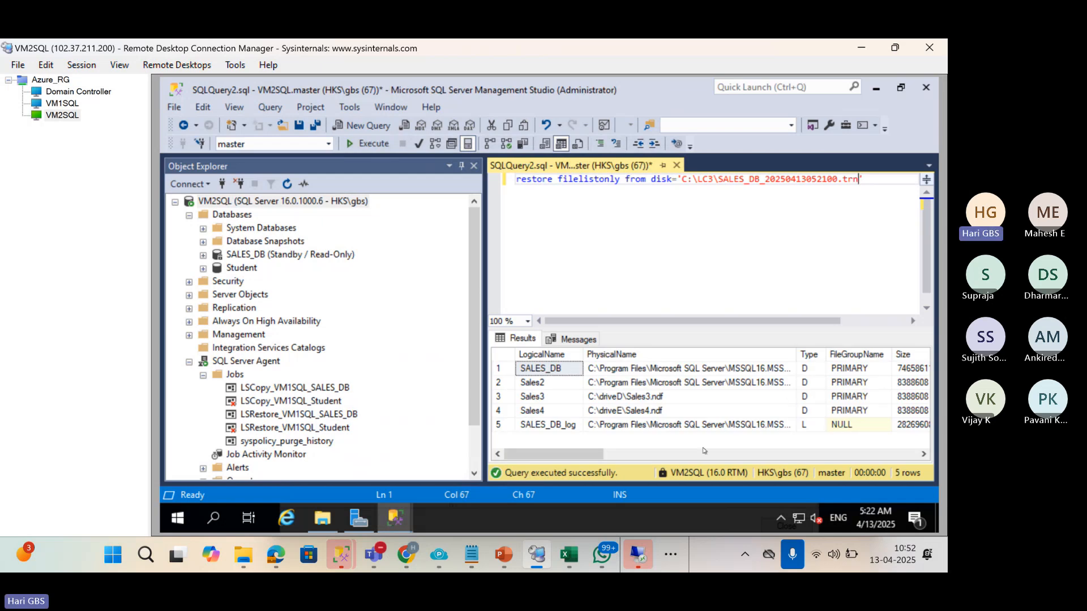
pyautogui.moveTo(482, 335); pyautogui.dragTo(342, 335)
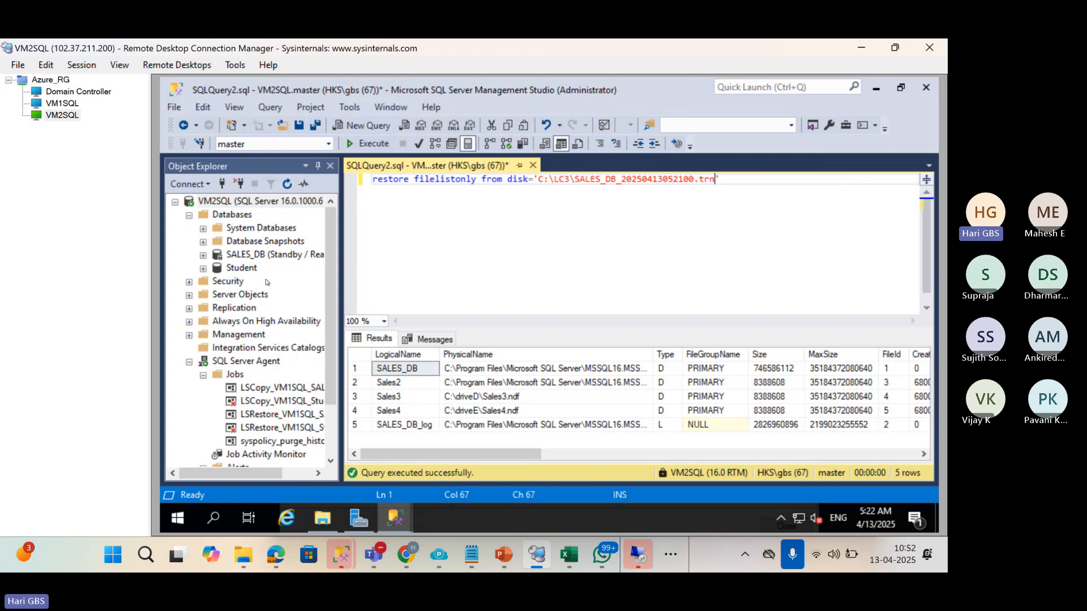
# Compare SALES_DB's Files page with the list, noting Sales4 at C:\driveE\Sales4.ndf is missing.
pyautogui.rightClick(247, 256)
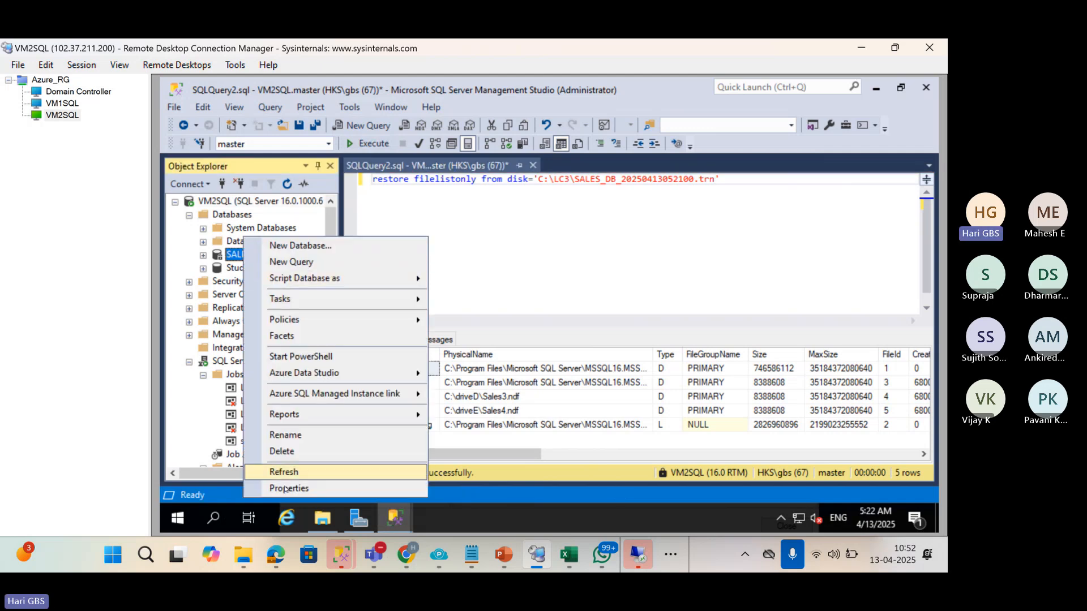
pyautogui.click(289, 488)
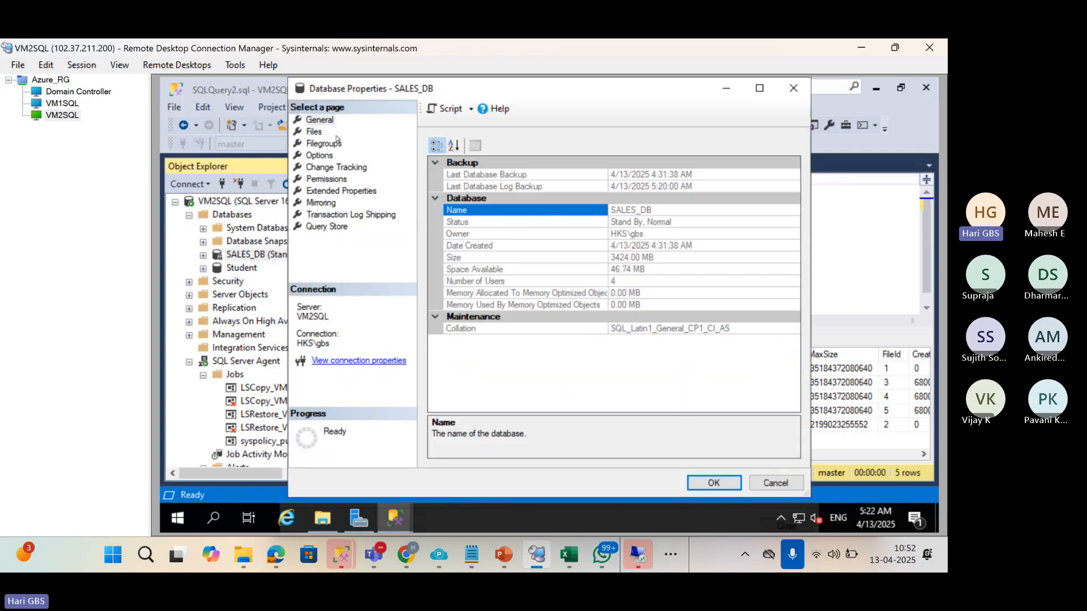
pyautogui.click(314, 132)
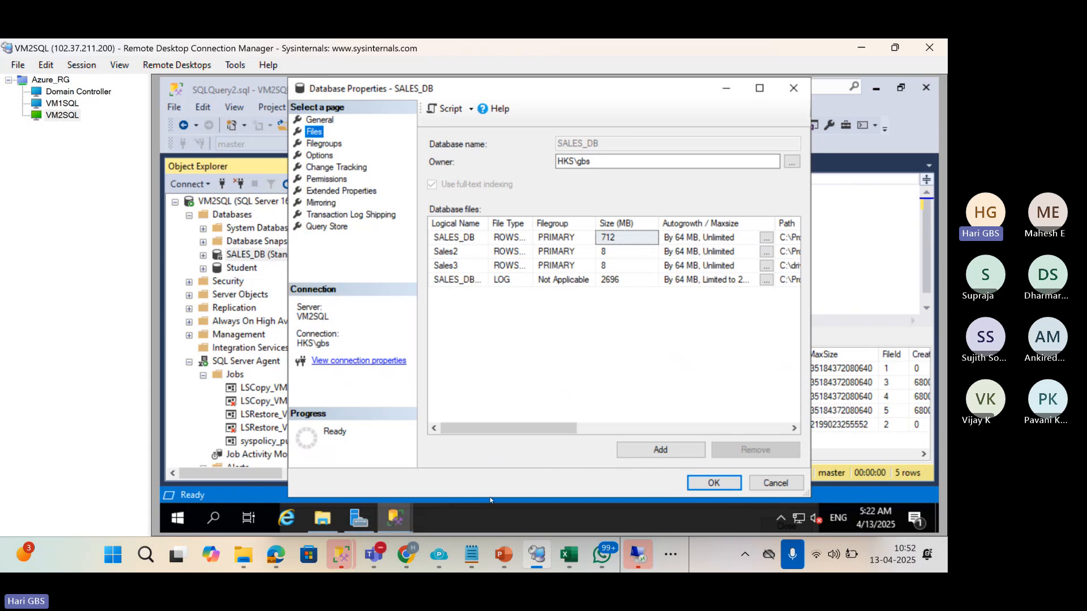
pyautogui.moveTo(490, 497); pyautogui.dragTo(491, 495)
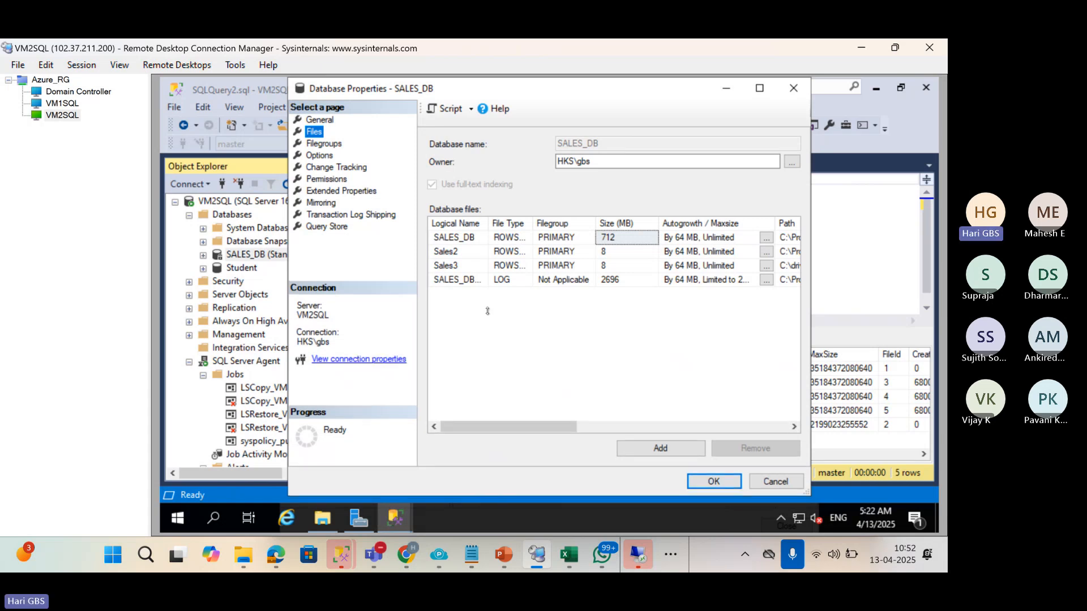
pyautogui.click(460, 269)
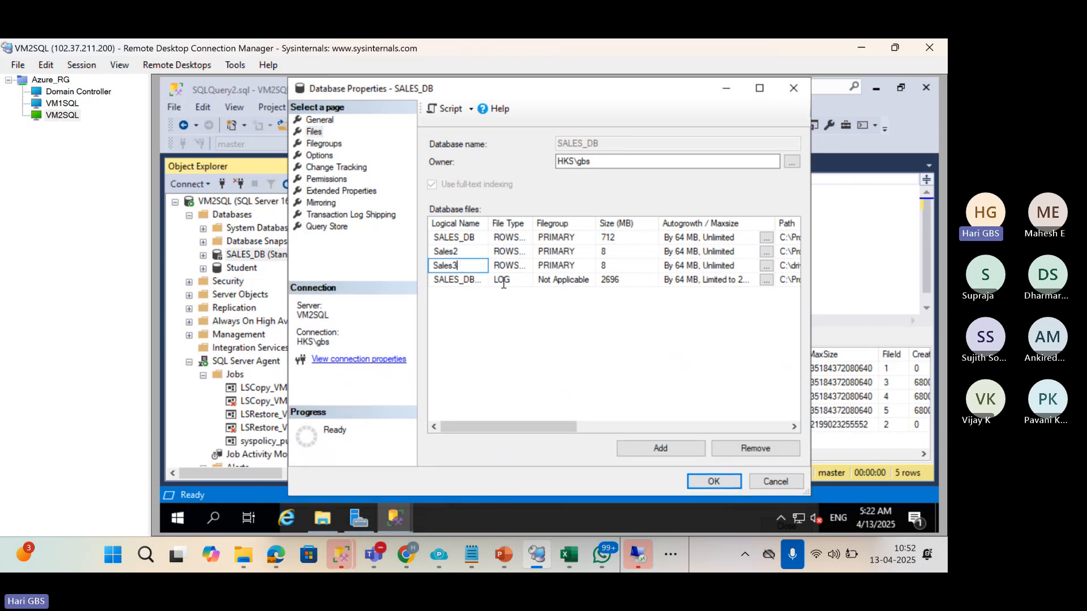
pyautogui.click(729, 88)
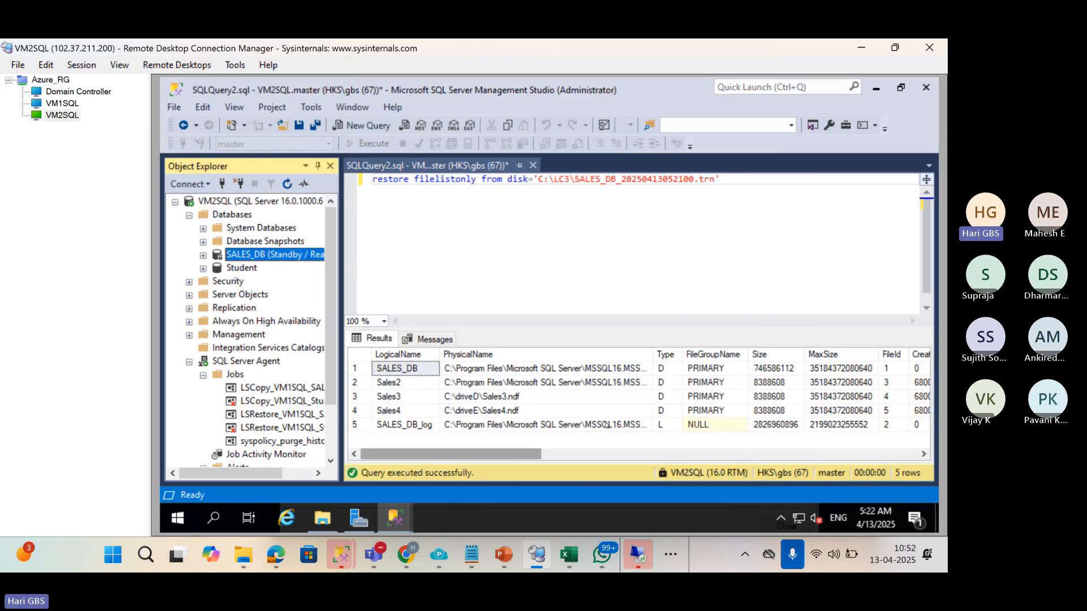
pyautogui.click(467, 413)
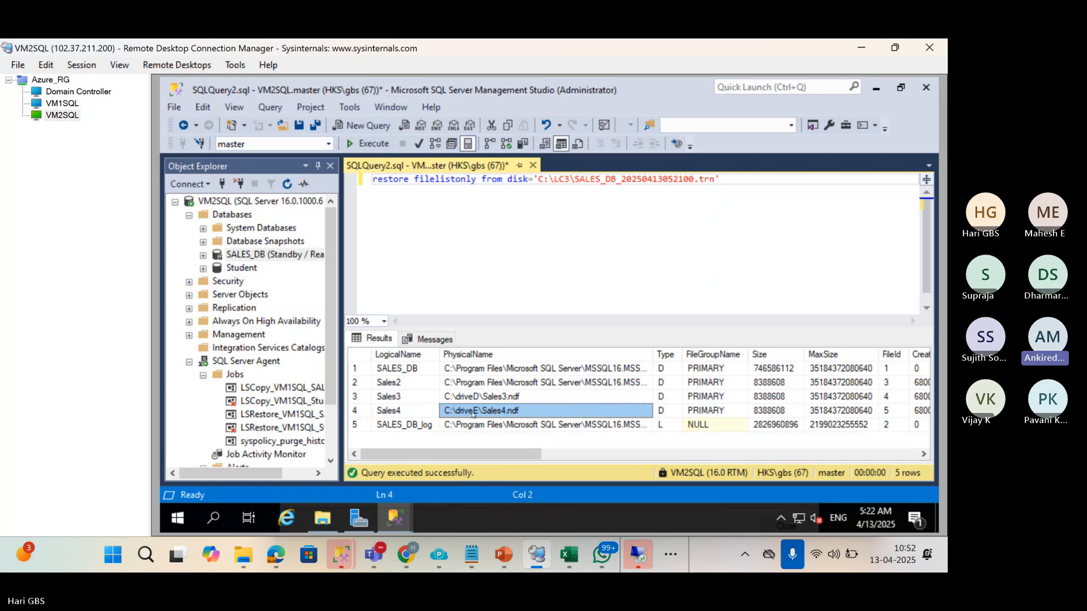
pyautogui.click(324, 520)
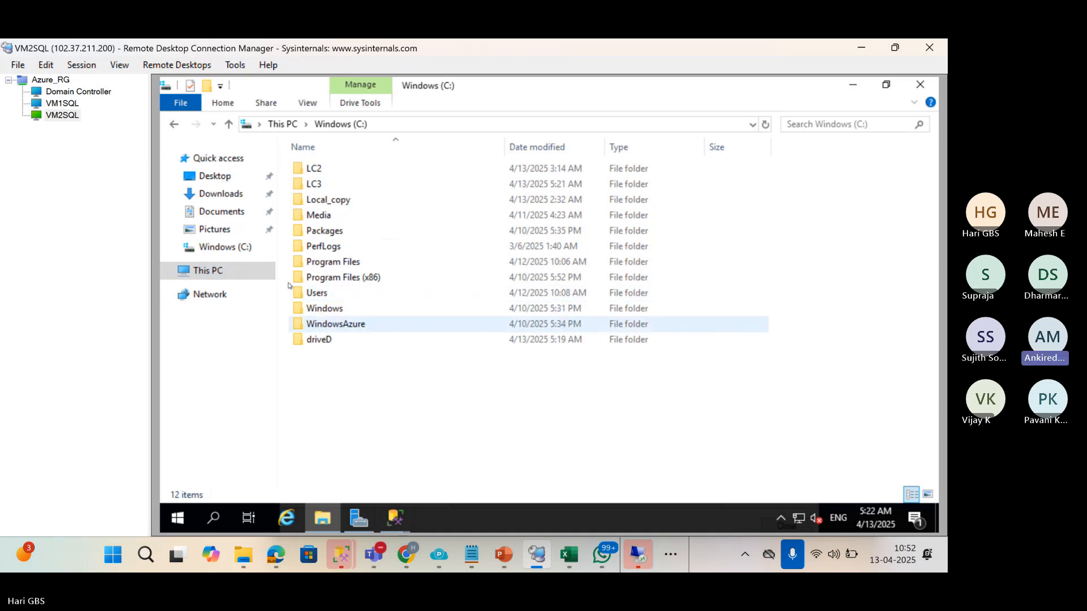
pyautogui.click(225, 272)
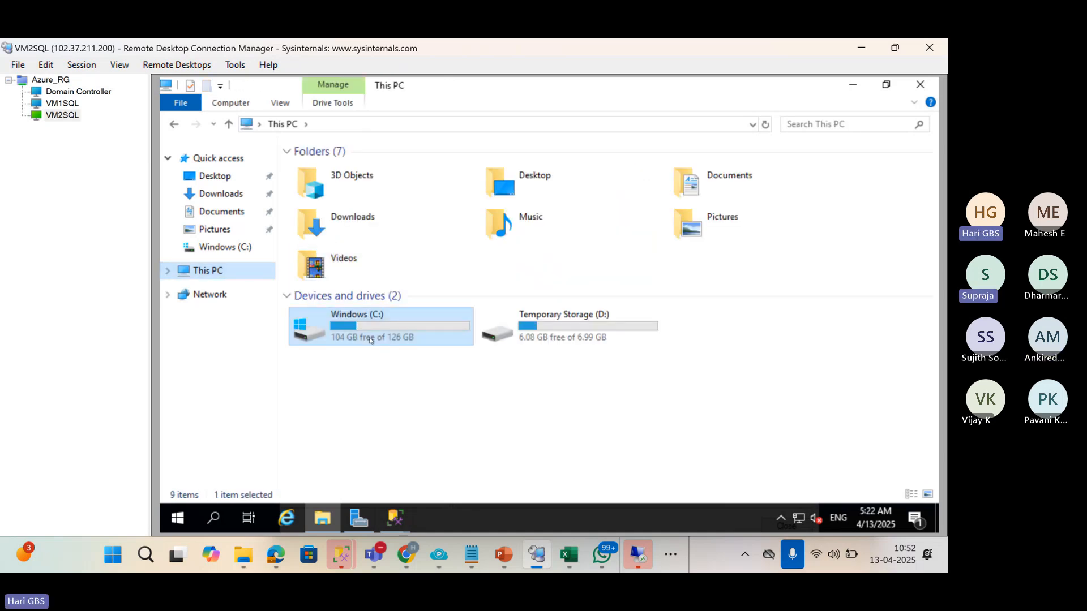
pyautogui.doubleClick(370, 339)
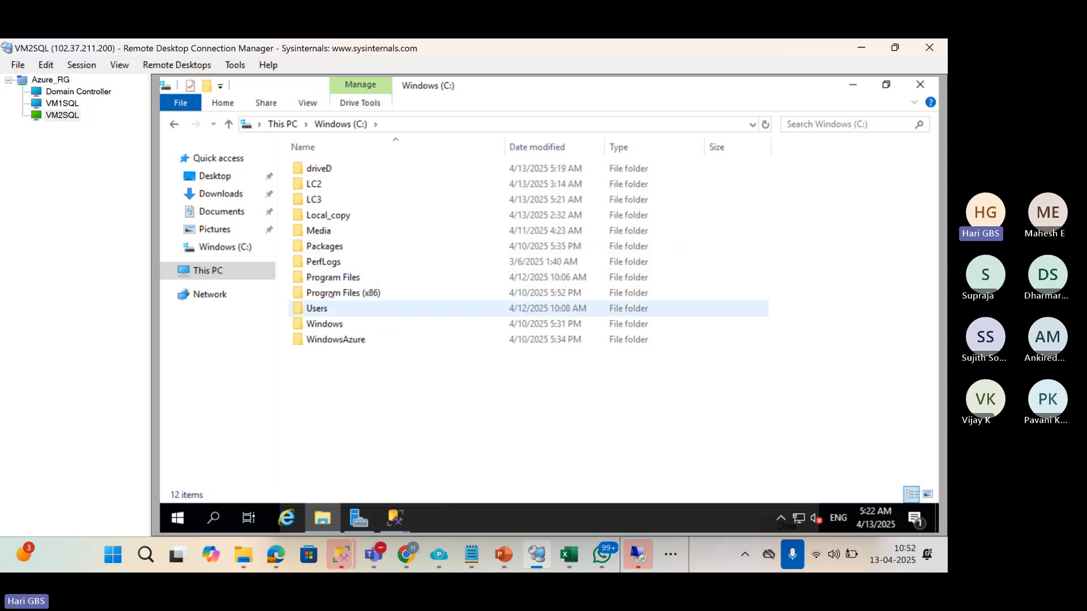
pyautogui.click(323, 171)
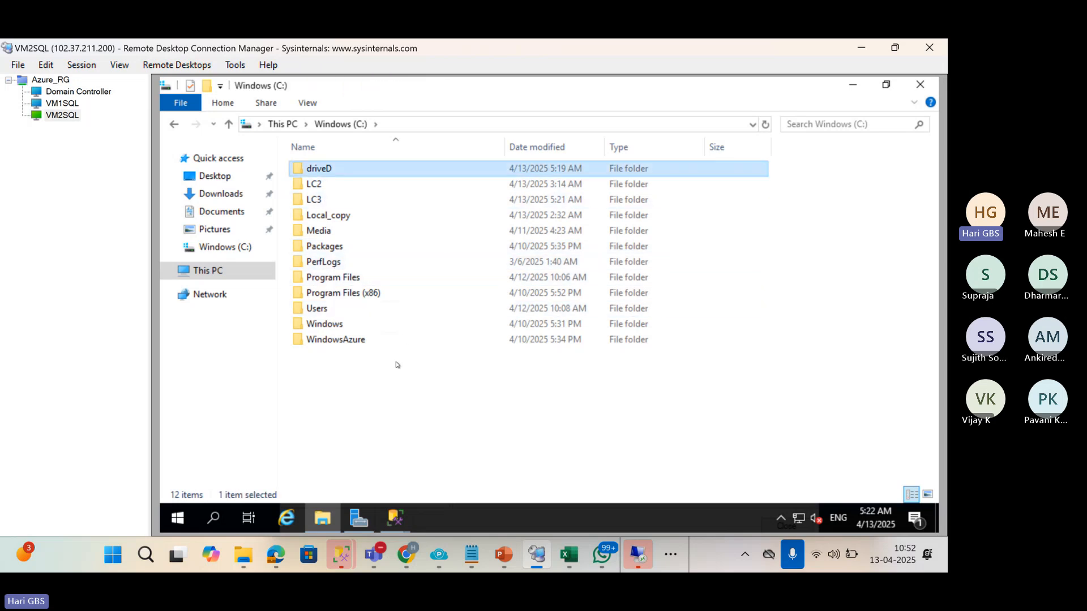
pyautogui.click(852, 87)
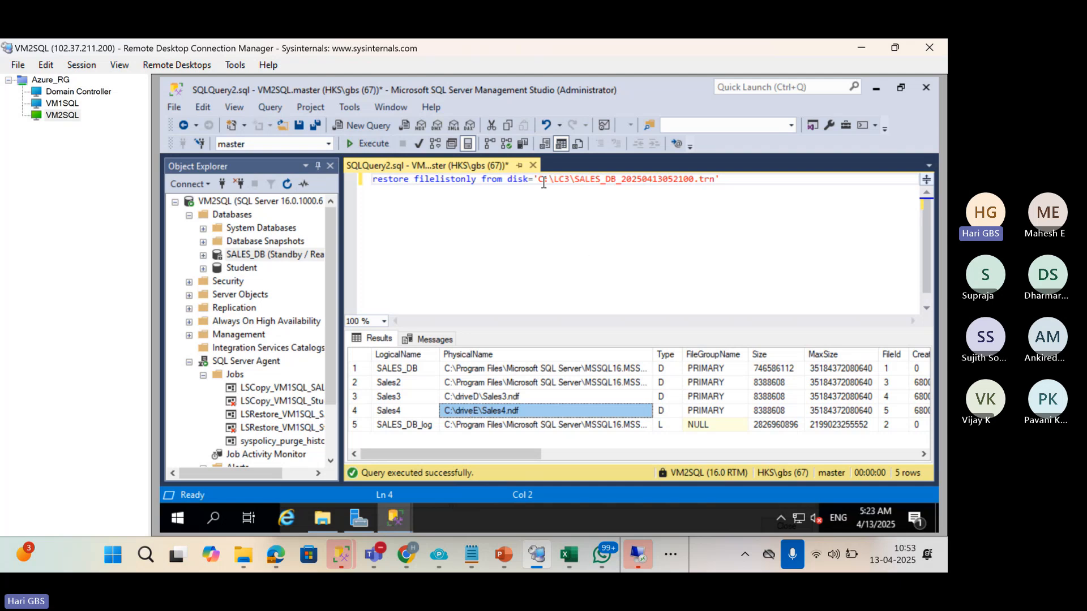
pyautogui.moveTo(539, 180); pyautogui.dragTo(715, 186)
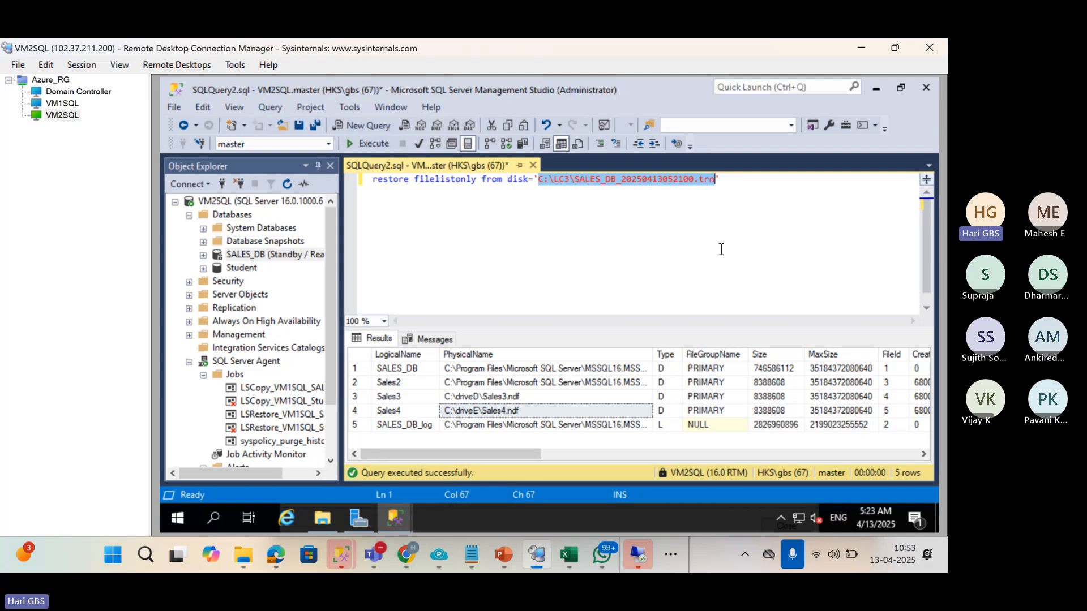
pyautogui.click(461, 412)
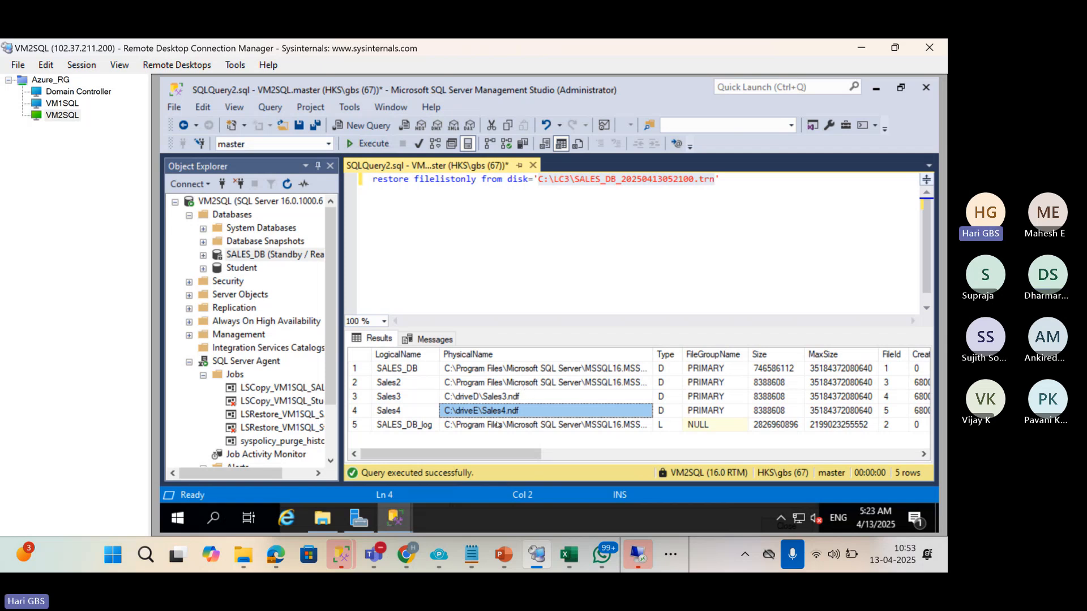
pyautogui.click(542, 426)
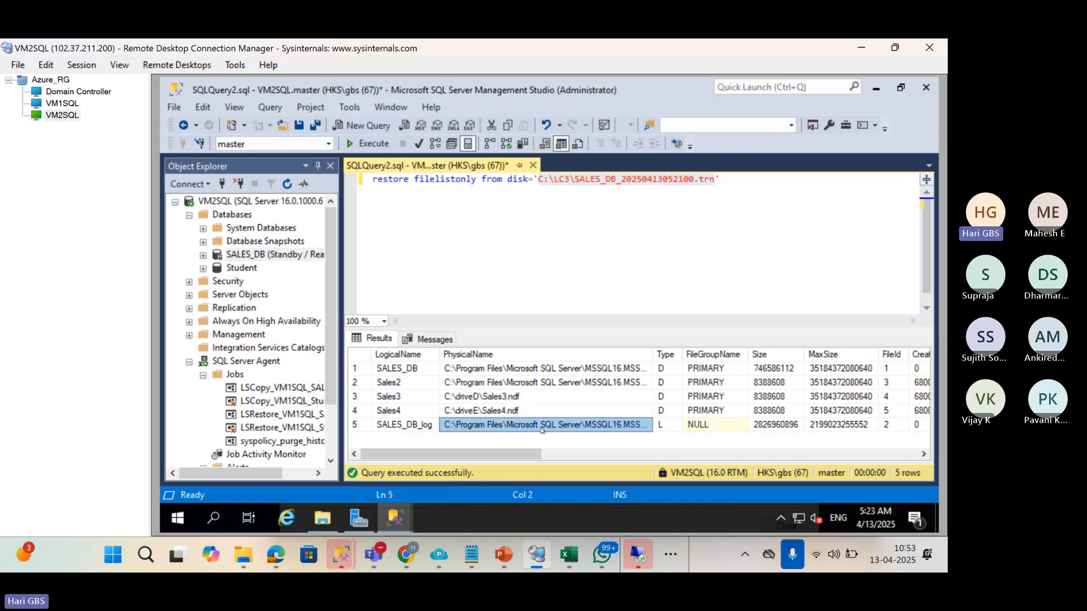
pyautogui.click(759, 187)
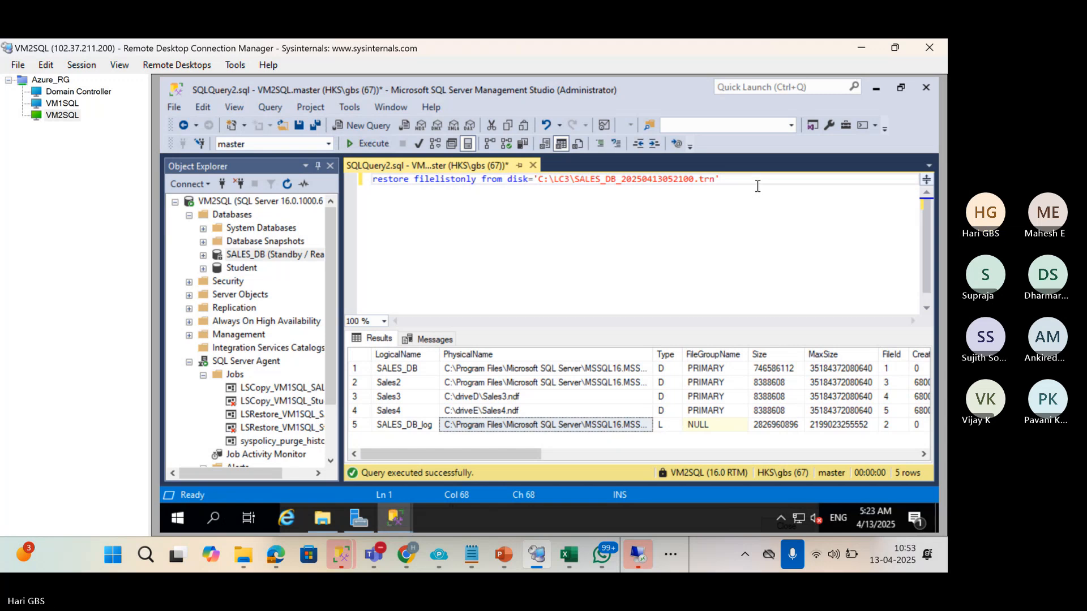
# Start a RESTORE LOG FROM DISK statement using the same backup file path.
pyautogui.press('Return')
pyautogui.press('Return')
pyautogui.write('RE')
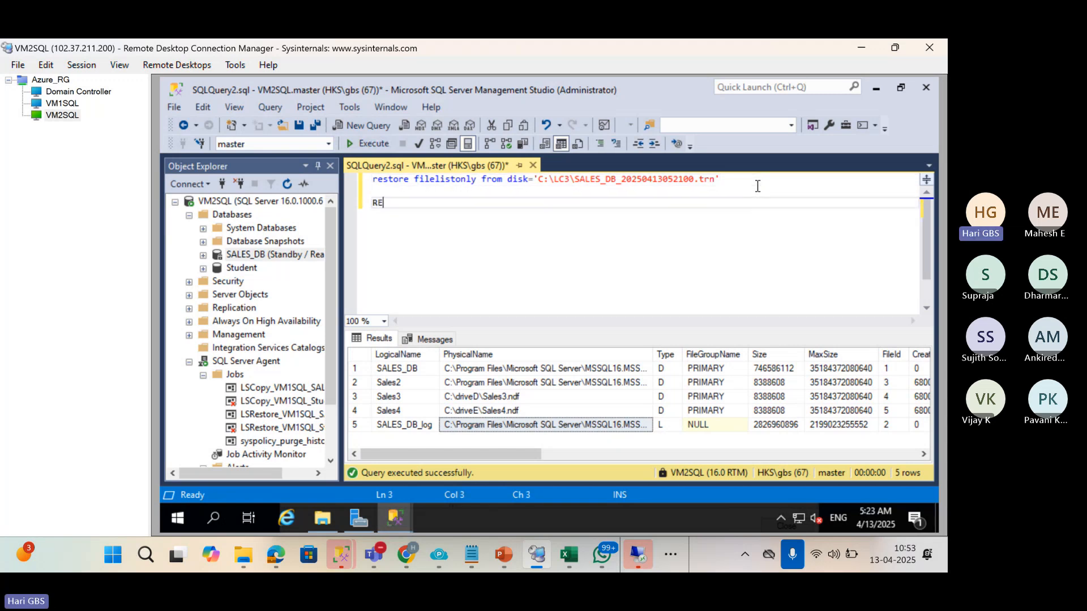
pyautogui.write("STORE LOG FROM DISK=''")
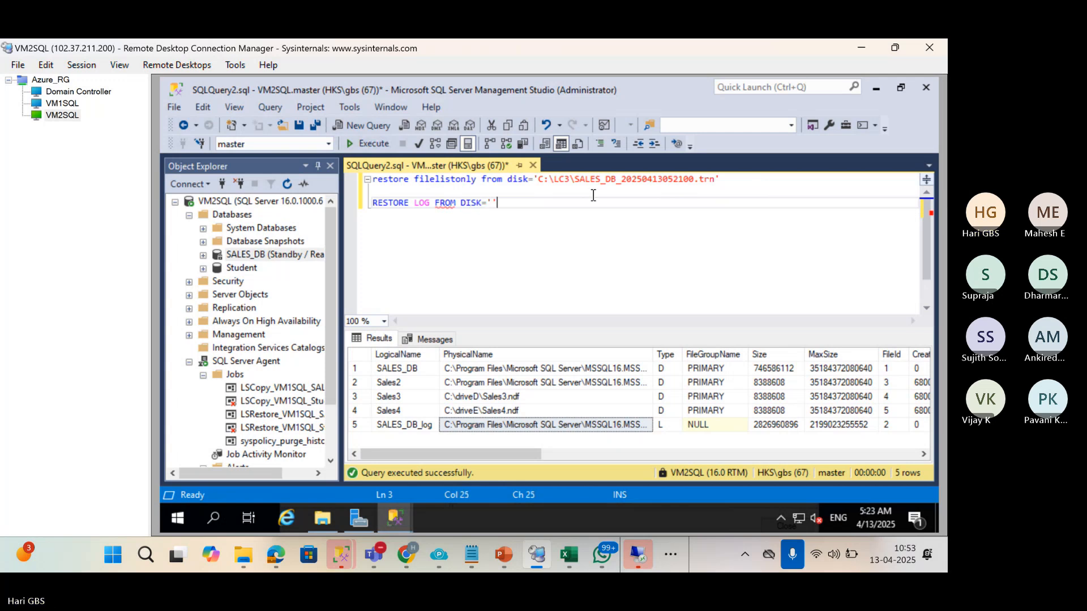
pyautogui.moveTo(541, 180); pyautogui.dragTo(715, 180)
pyautogui.hotkey('ctrl', 'c')
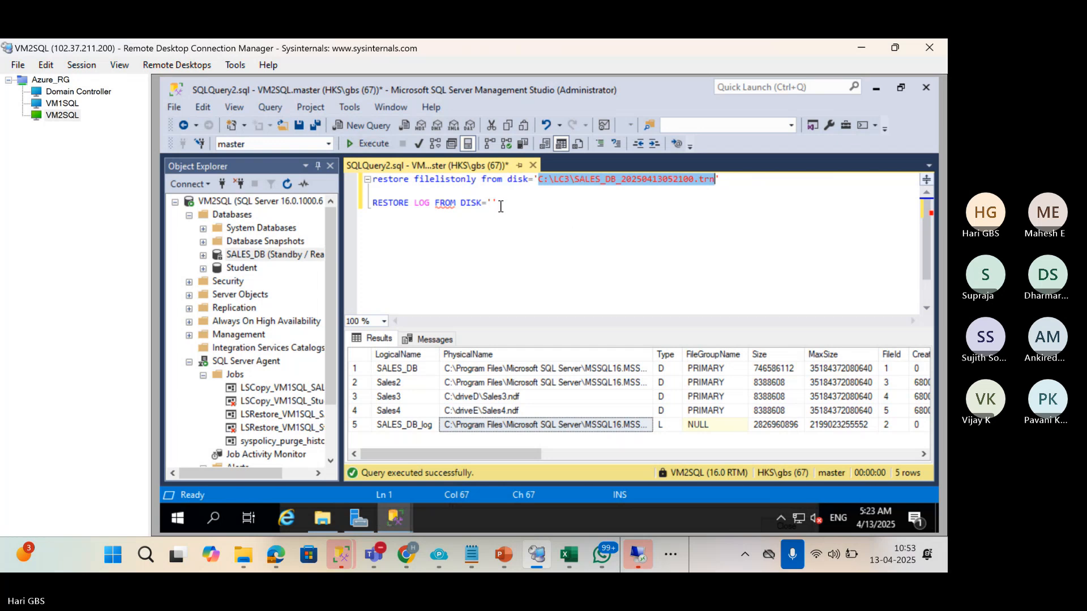
pyautogui.click(493, 203)
pyautogui.hotkey('ctrl', 'v')
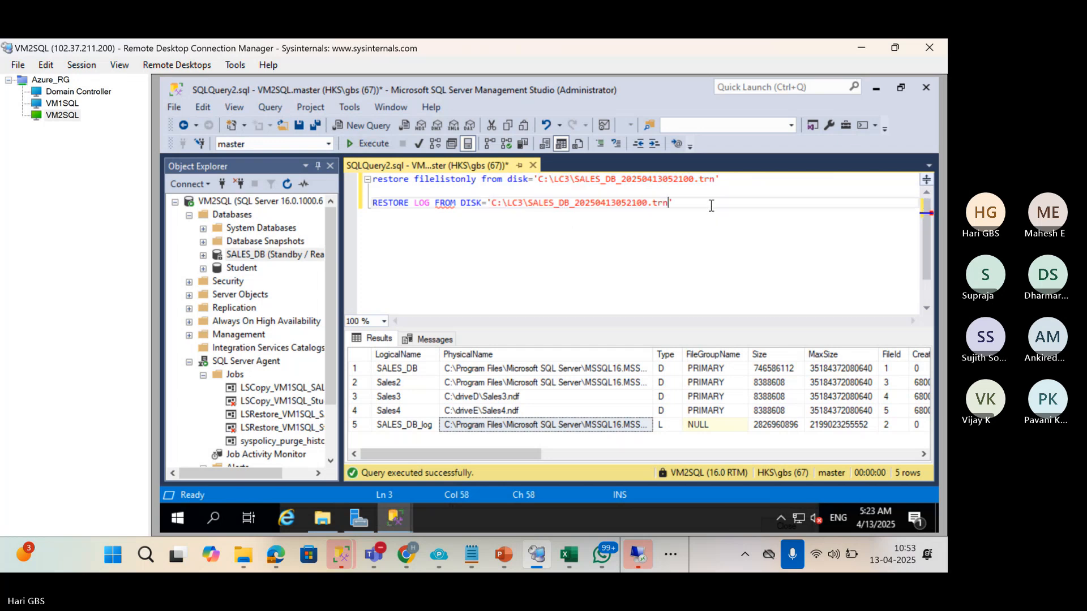
# Add a WITH MOVE 'Sales4' TO clause to the statement.
pyautogui.press('Return')
pyautogui.write('WITH M')
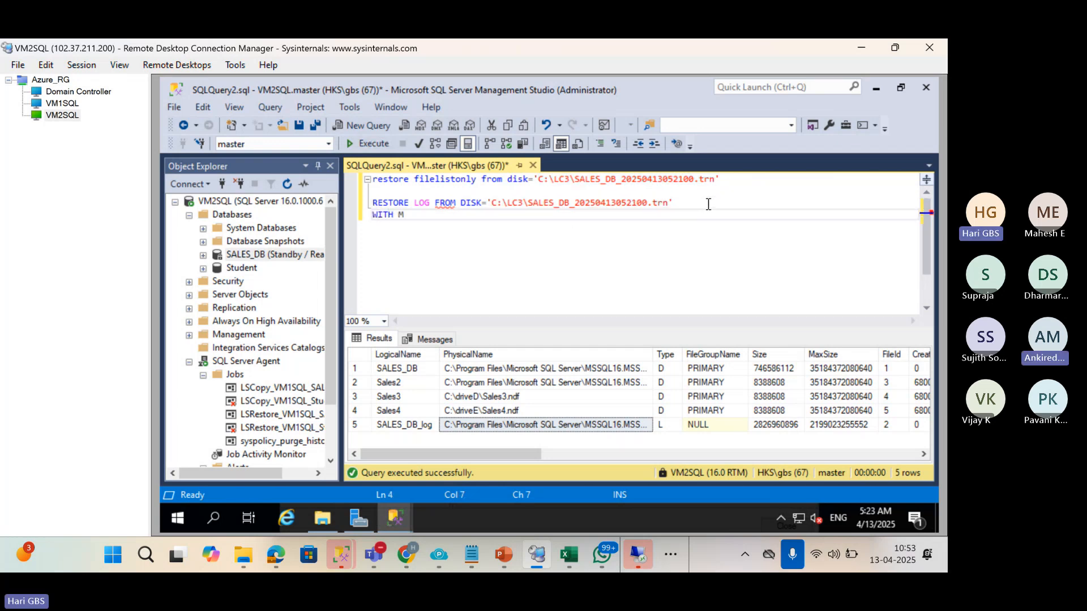
pyautogui.write('OVE')
pyautogui.click(431, 413)
pyautogui.rightClick(432, 413)
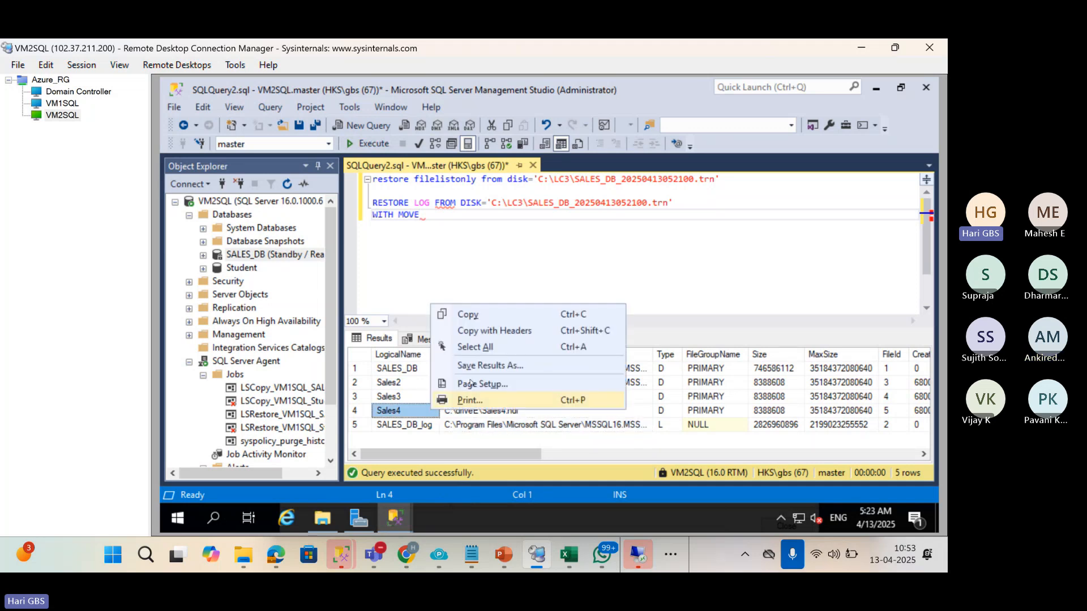
pyautogui.click(477, 315)
pyautogui.click(453, 218)
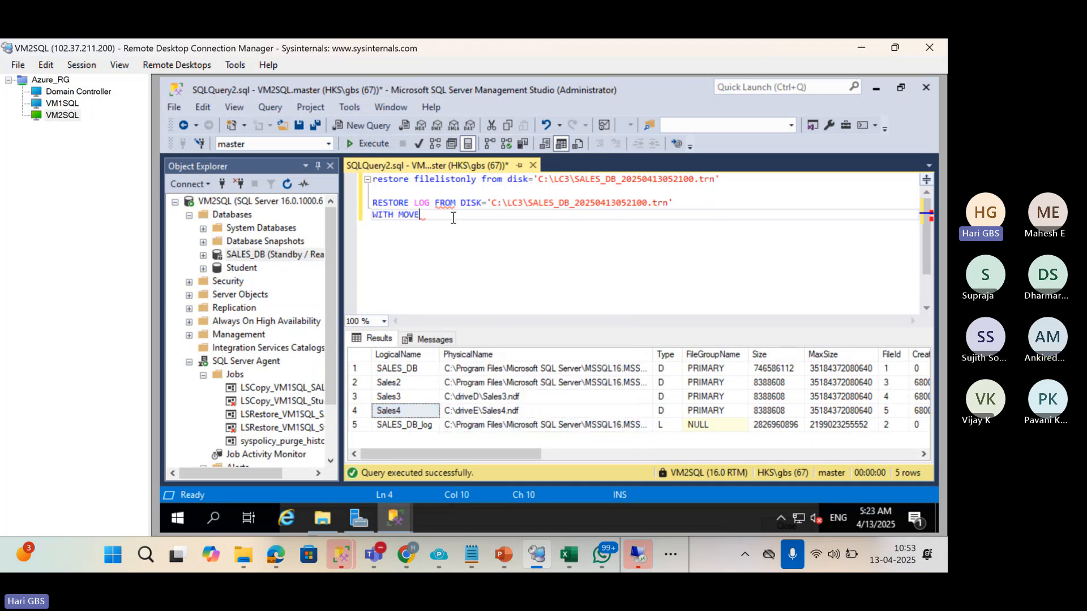
pyautogui.hotkey('ctrl', 'v')
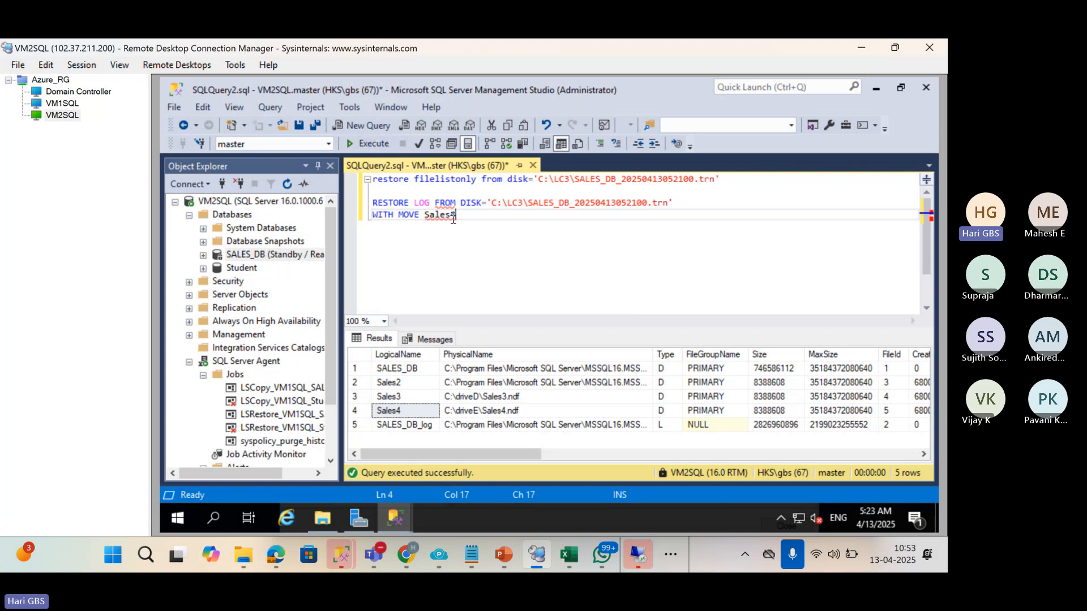
pyautogui.write("'")
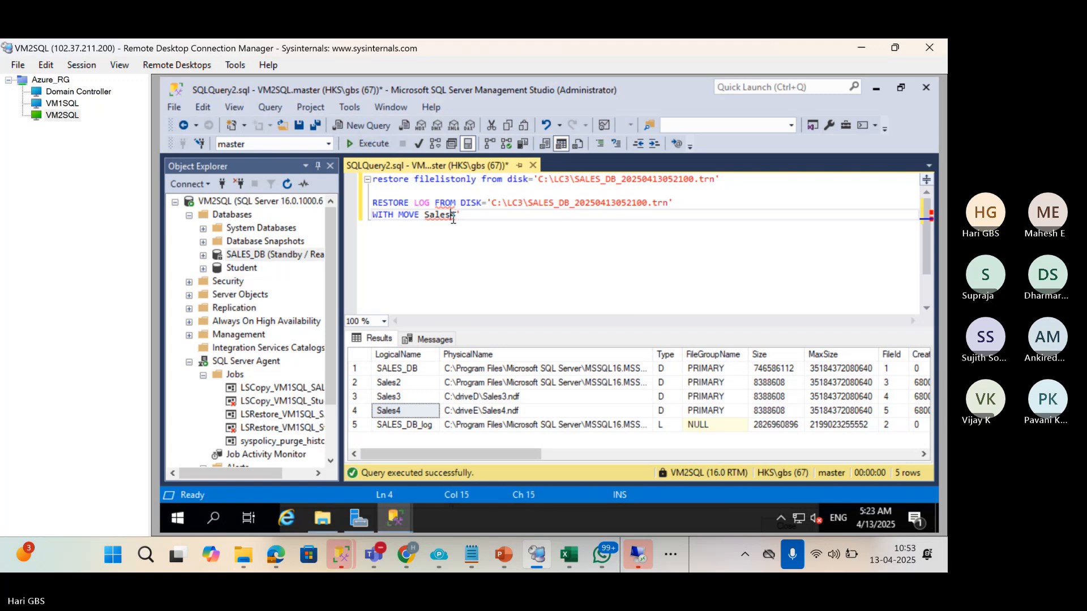
pyautogui.press('Left')
pyautogui.press('Left')
pyautogui.press('Left')
pyautogui.press('Left')
pyautogui.press('Left')
pyautogui.write("'")
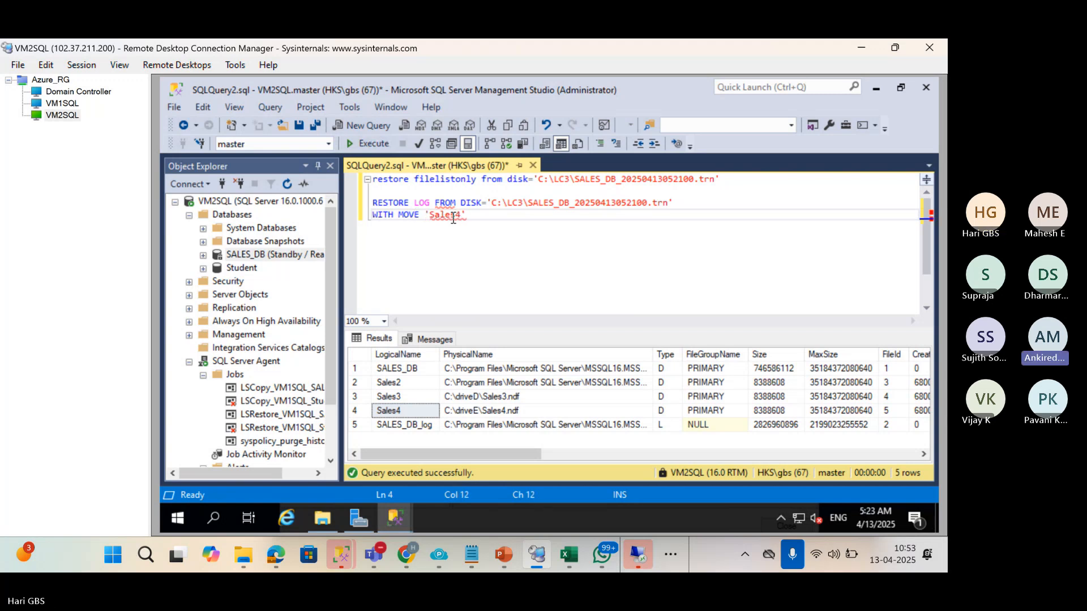
pyautogui.write(' TO')
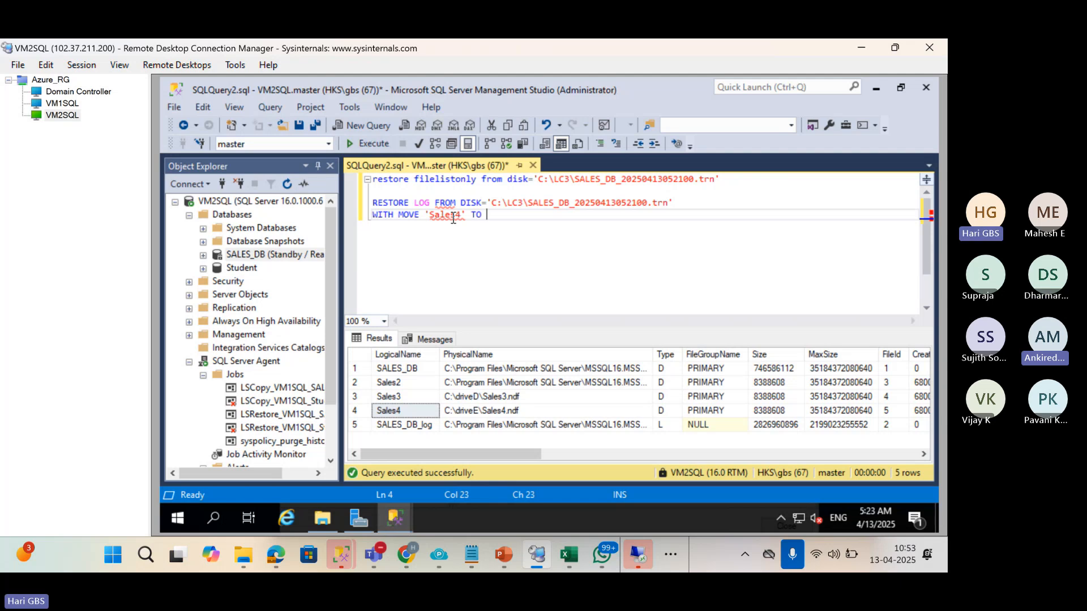
# Insert SALES_DB as the target database and paste Sales2's DATA-folder path after TO.
pyautogui.click(433, 202)
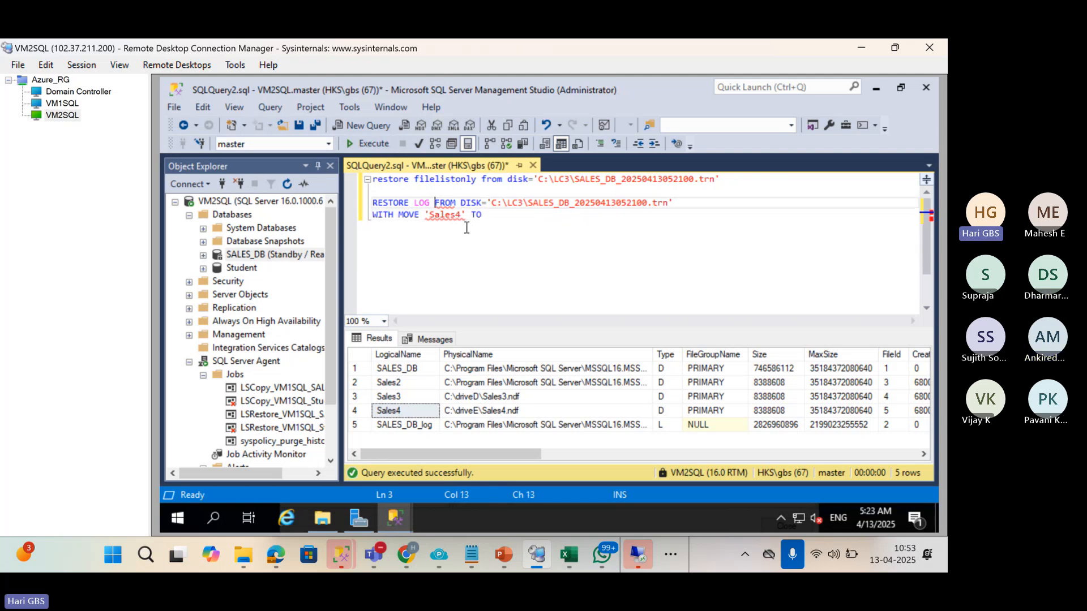
pyautogui.write('SALES_DB')
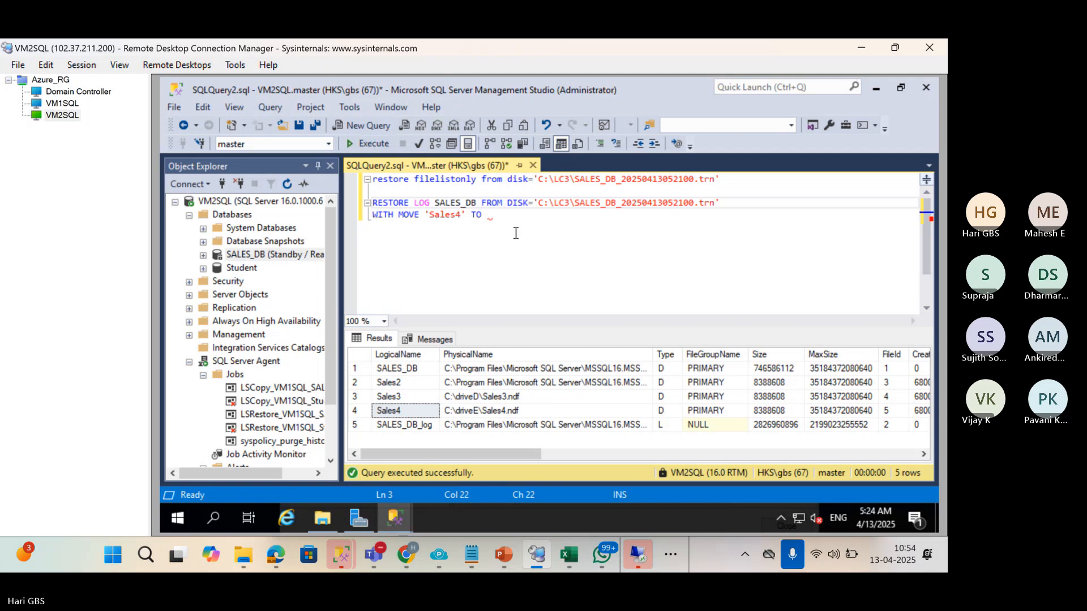
pyautogui.click(495, 215)
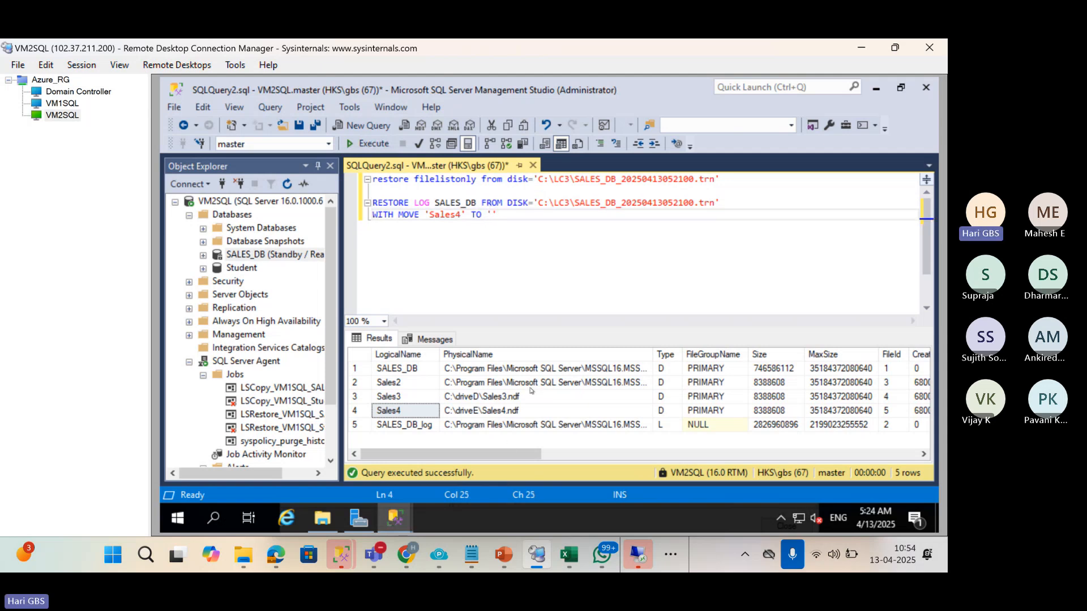
pyautogui.click(524, 427)
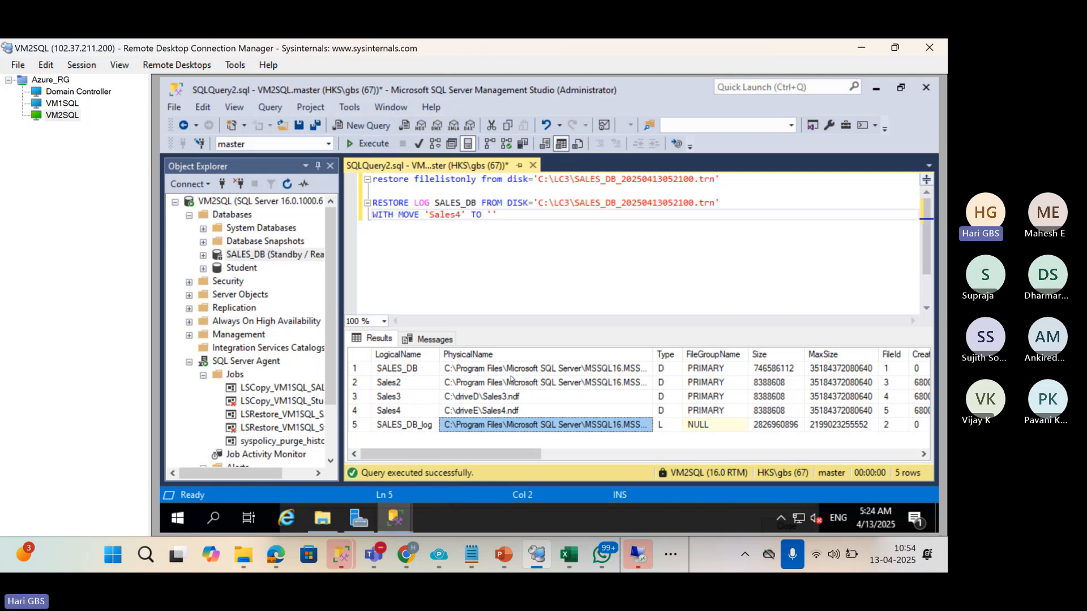
pyautogui.rightClick(513, 382)
pyautogui.click(532, 392)
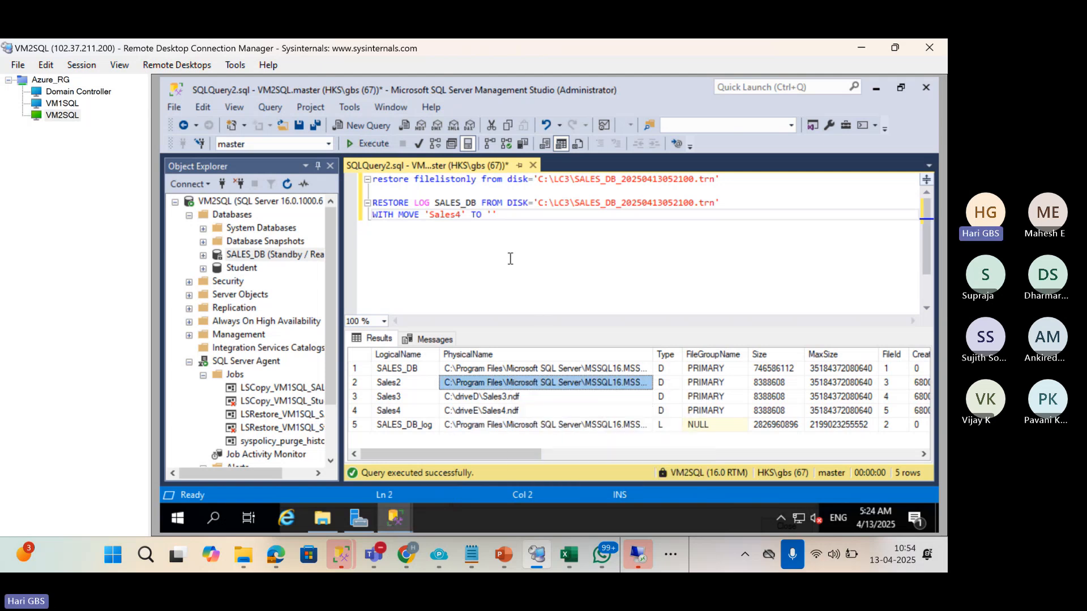
pyautogui.click(493, 215)
pyautogui.hotkey('ctrl', 'v')
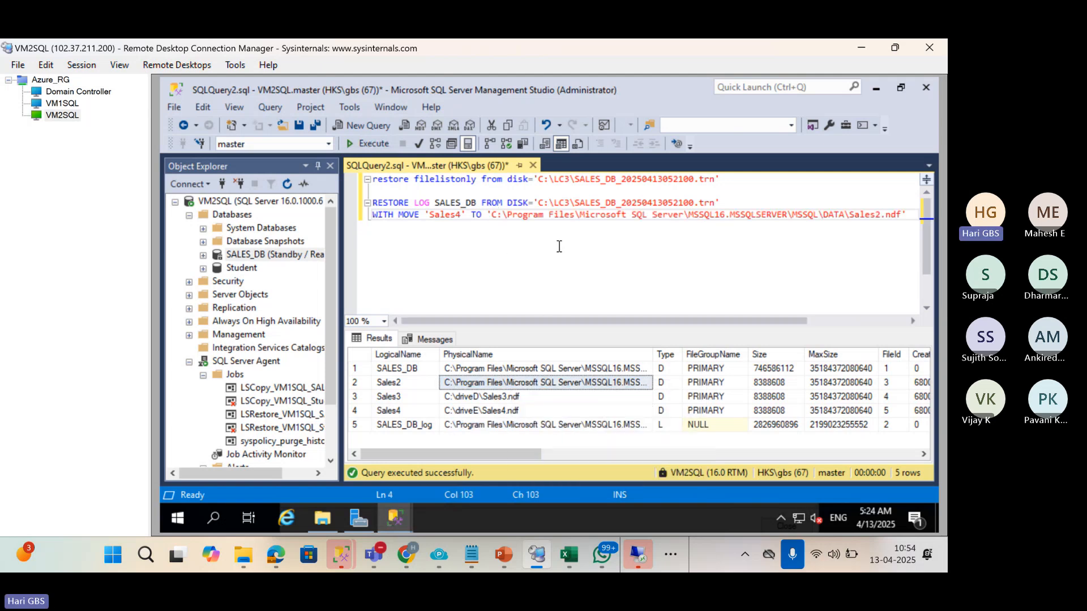
# Change the move target's file name from Sales2.ndf to Sales4.ndf.
pyautogui.moveTo(851, 214); pyautogui.dragTo(901, 214)
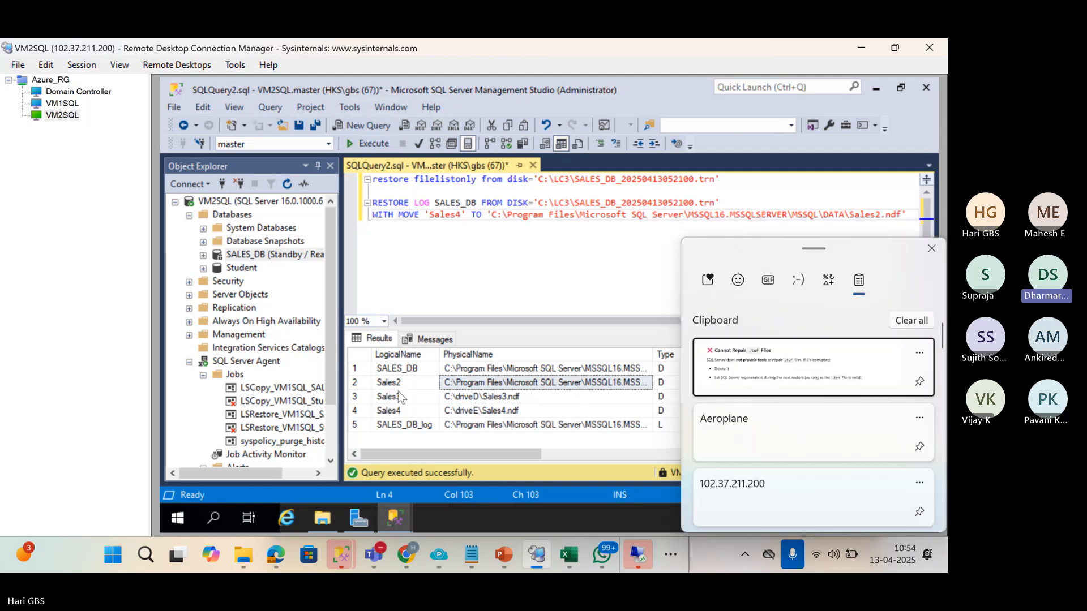
pyautogui.click(402, 410)
pyautogui.click(402, 410)
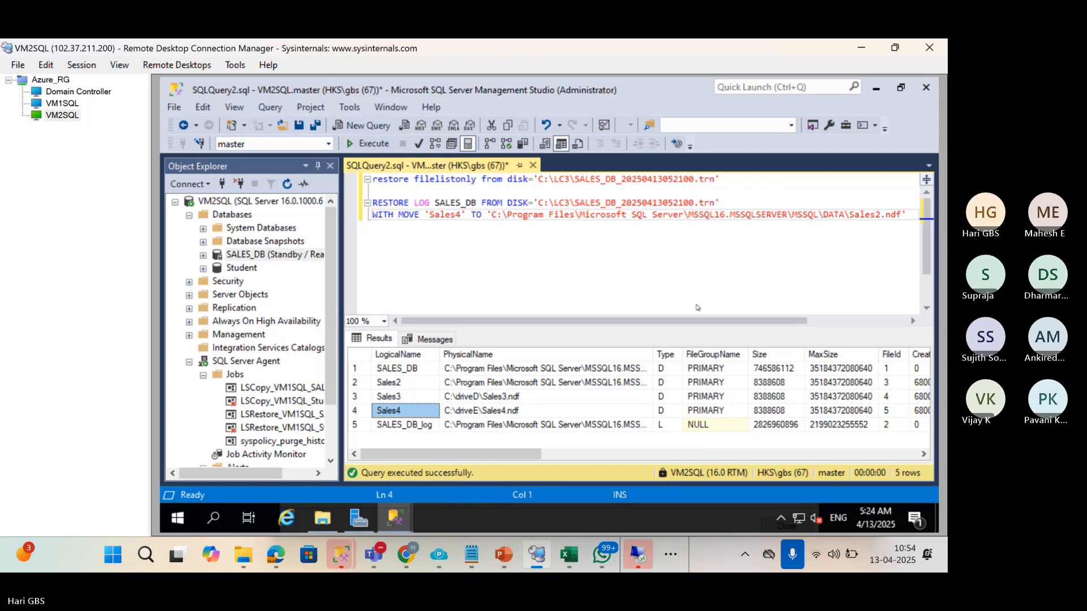
pyautogui.hotkey('ctrl', 'c')
pyautogui.press('Return')
pyautogui.click(883, 216)
pyautogui.press('BackSpace')
pyautogui.write('4')
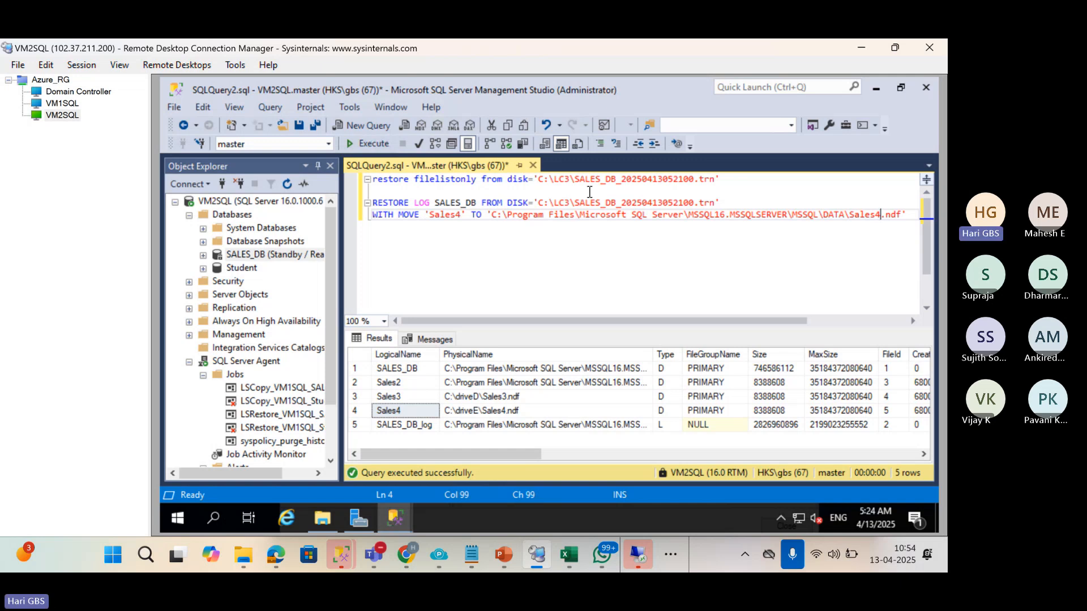
# Append a comma and NORECOVERY, then select the whole RESTORE LOG statement.
pyautogui.moveTo(722, 180); pyautogui.dragTo(377, 168)
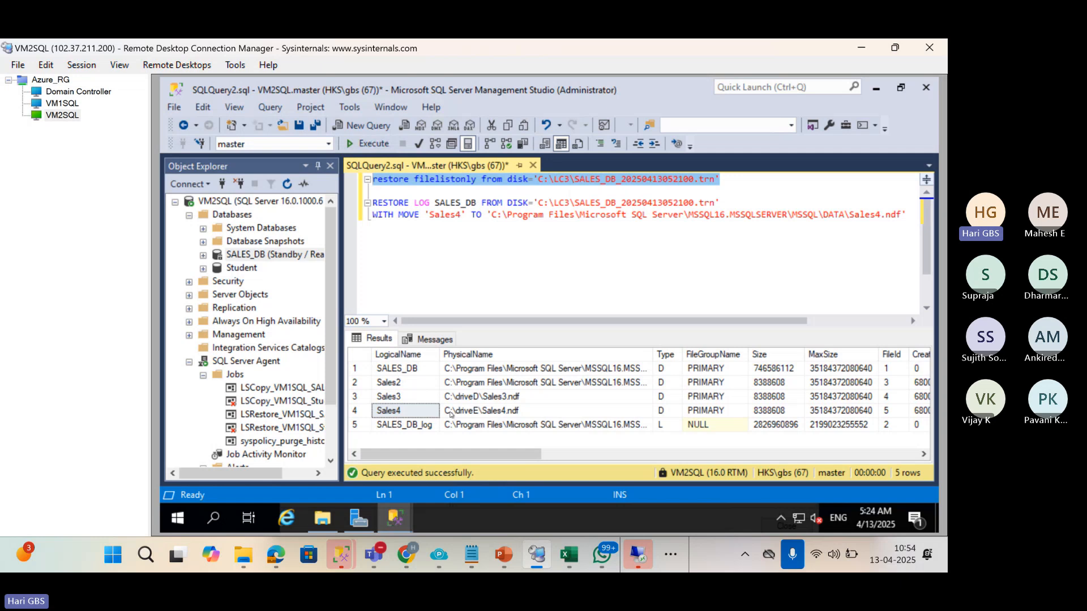
pyautogui.click(451, 413)
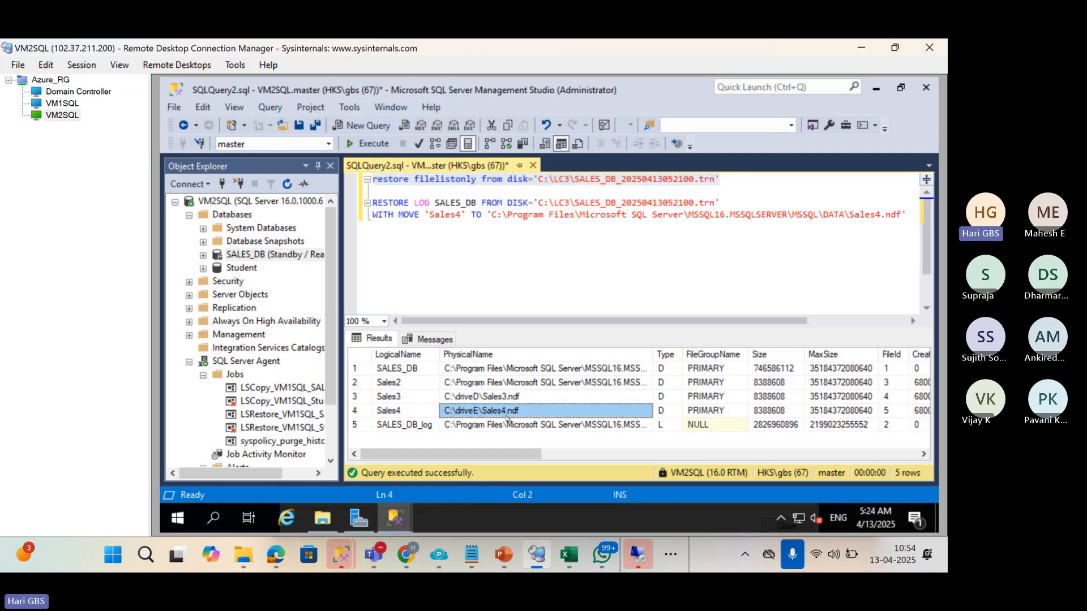
pyautogui.click(407, 412)
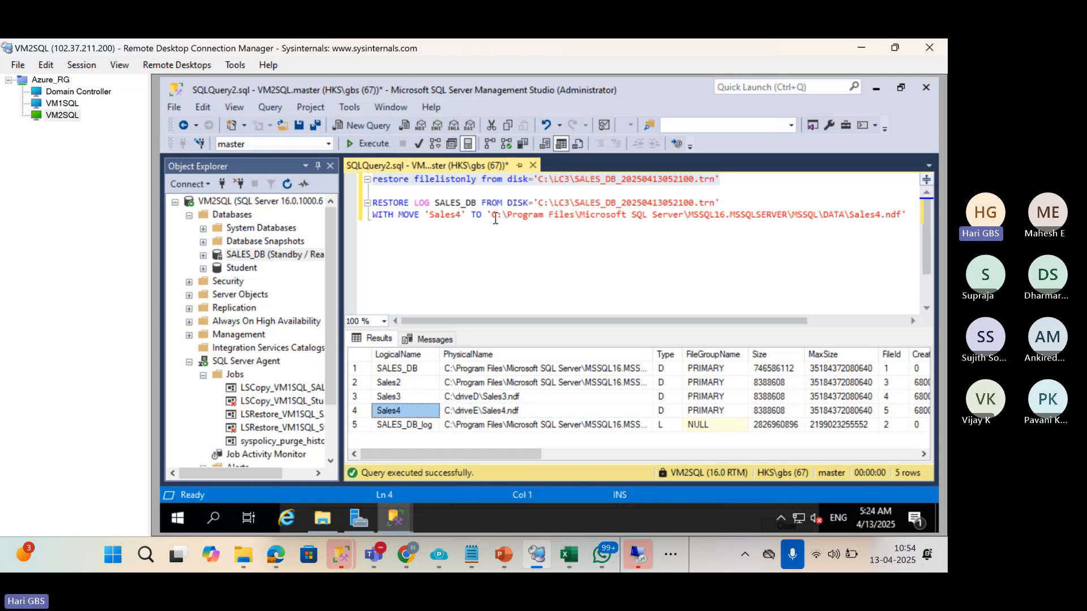
pyautogui.click(908, 216)
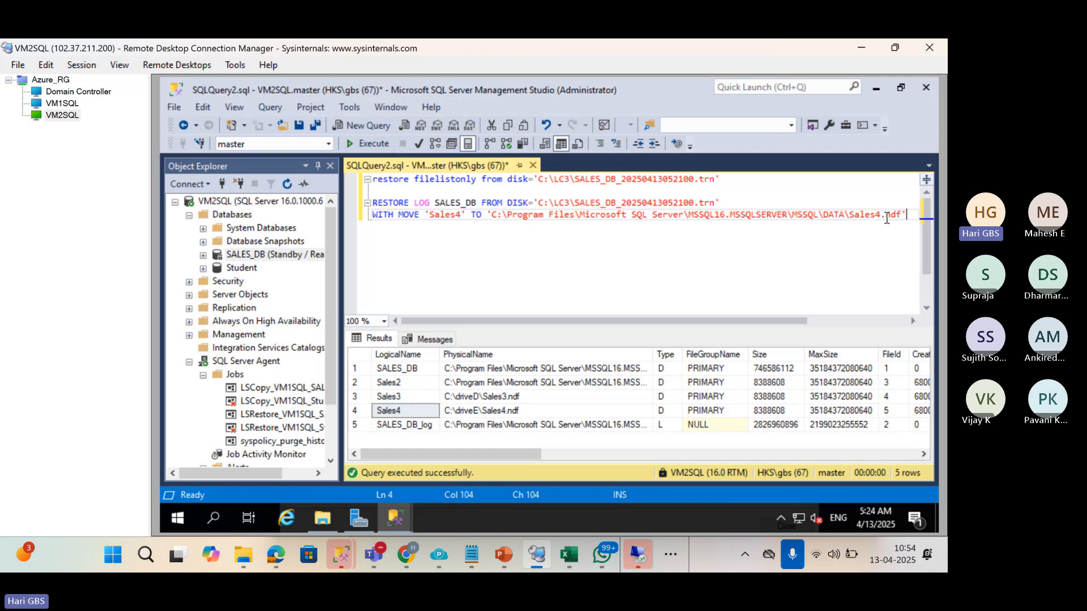
pyautogui.write(',')
pyautogui.press('Return')
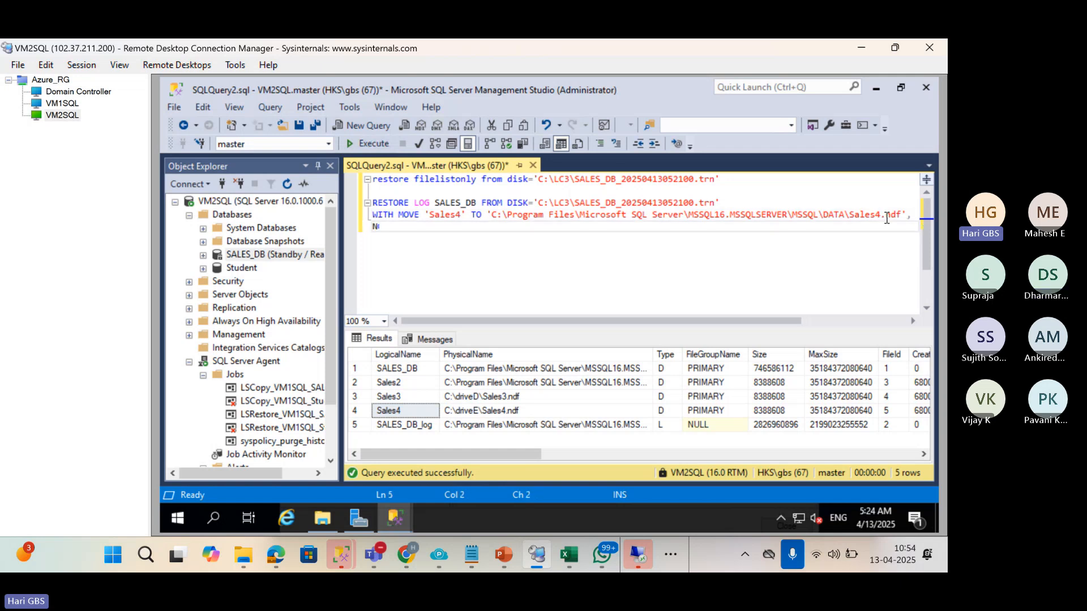
pyautogui.write('NORECOVERY')
pyautogui.moveTo(426, 228); pyautogui.dragTo(358, 205)
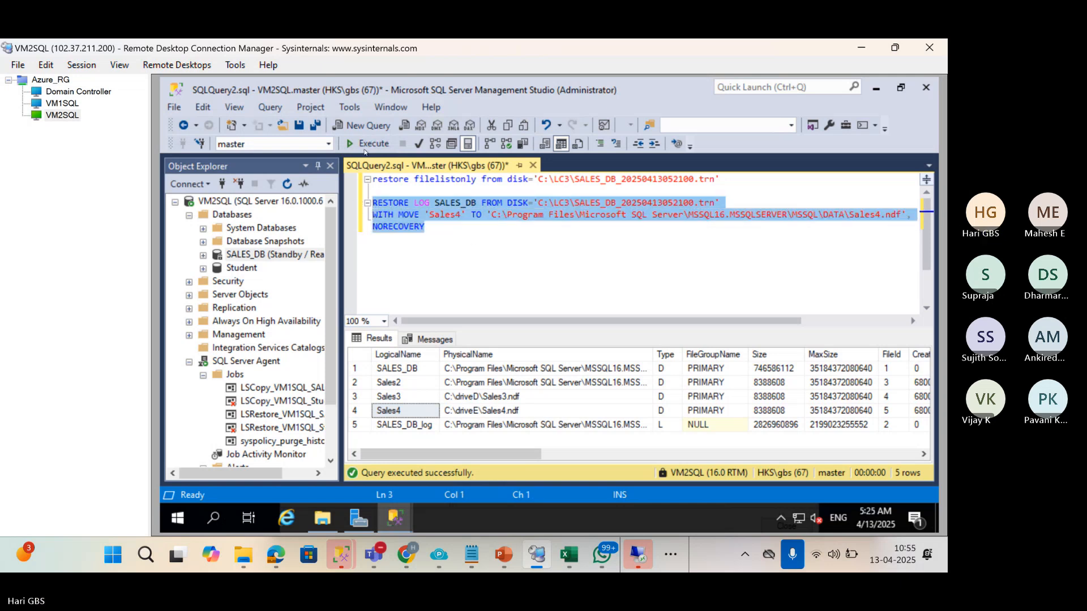
# Execute the selected RESTORE LOG, confirming 10 pages processed including Sales4.
pyautogui.click(368, 144)
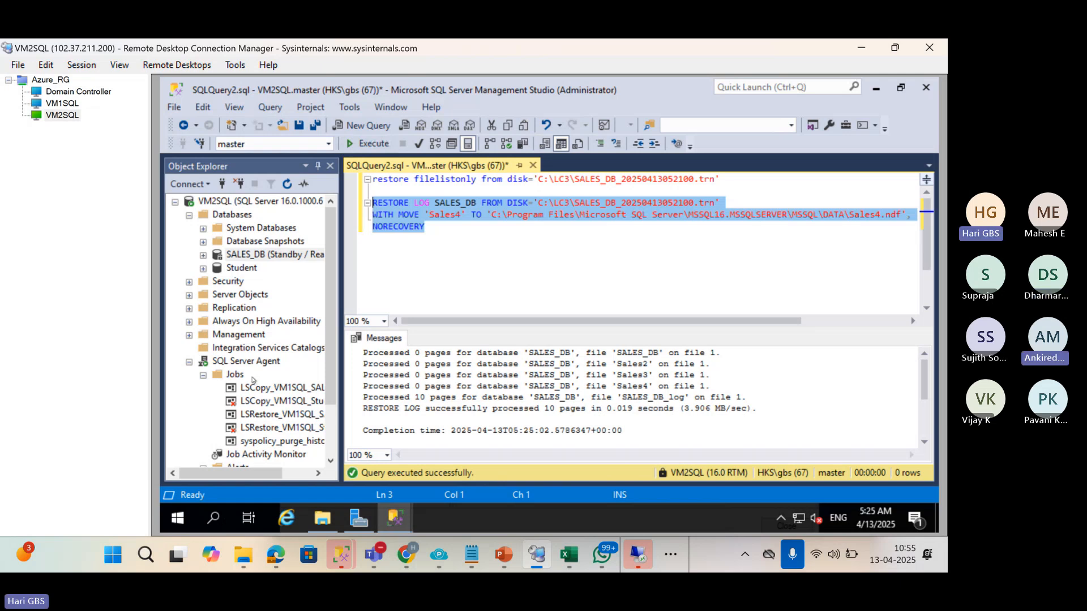
pyautogui.scroll(-2, 253, 380)
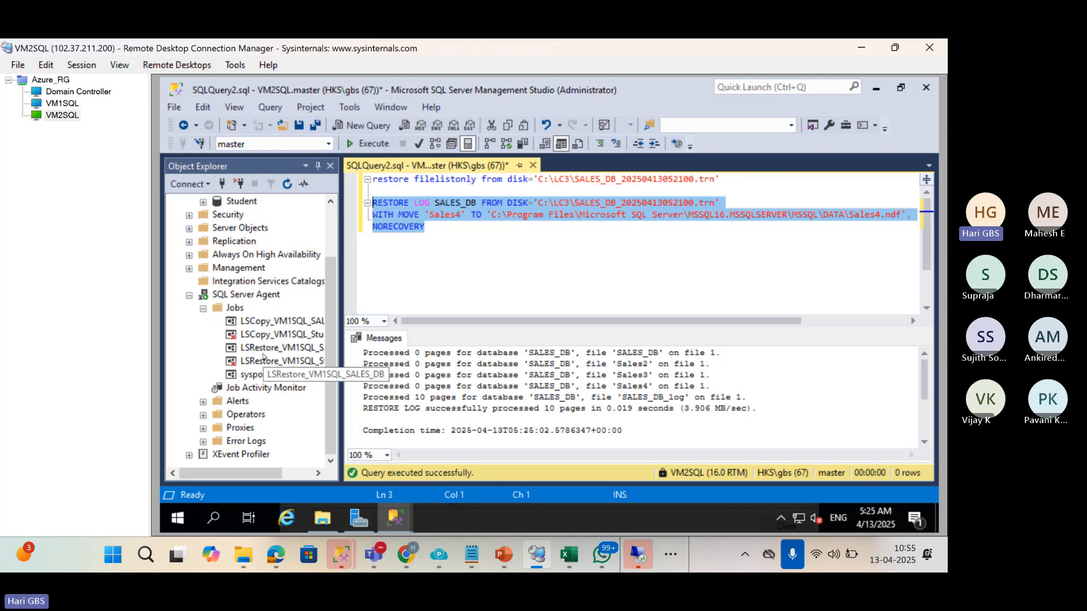
# Run the LSRestore job for SALES_DB on VM2SQL and dismiss the success dialog.
pyautogui.rightClick(262, 349)
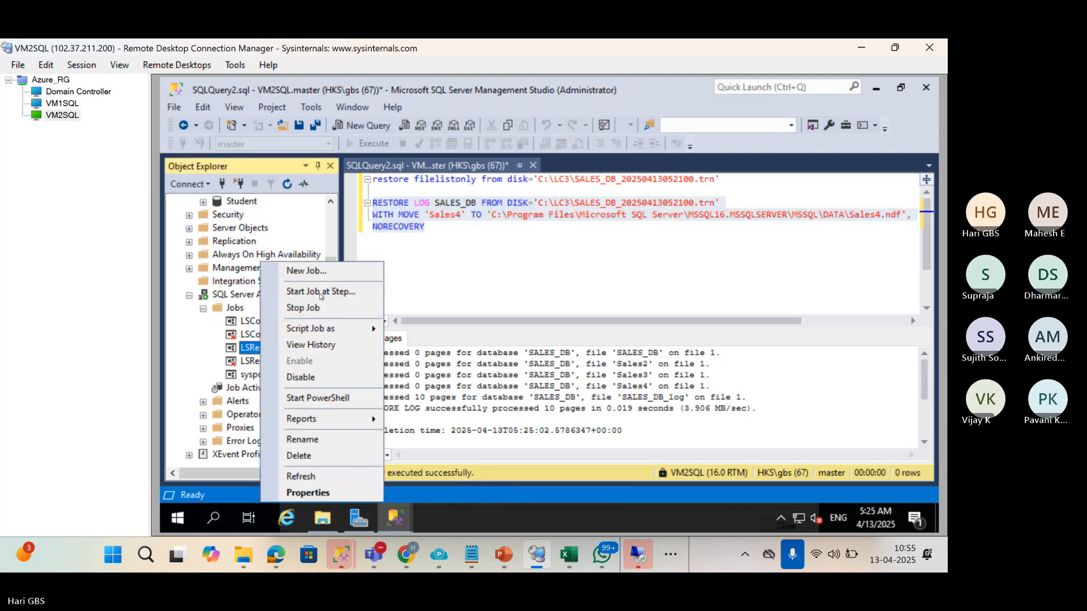
pyautogui.click(321, 292)
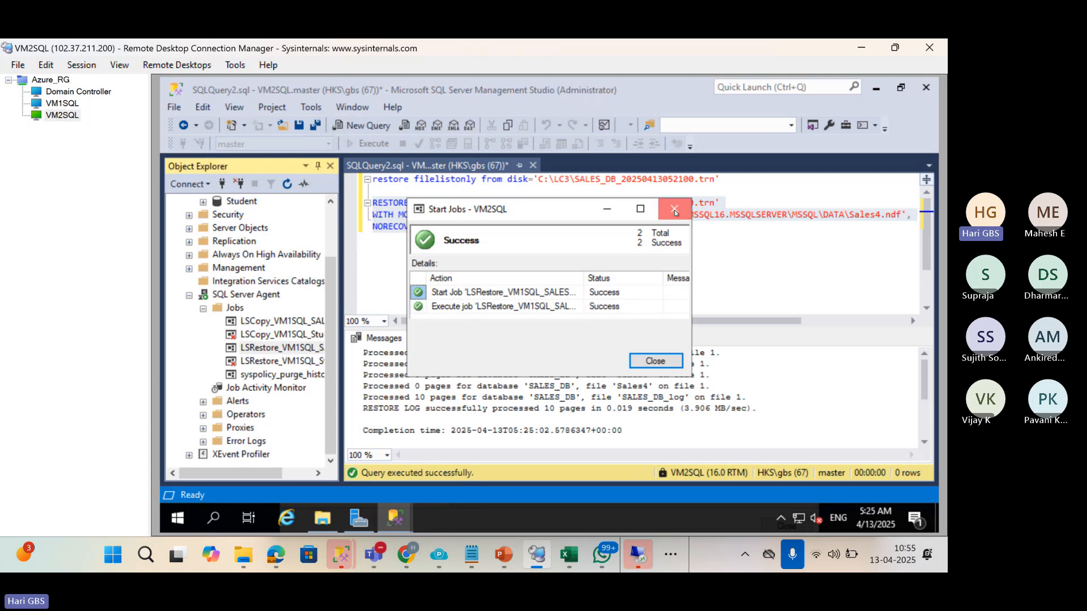
pyautogui.click(675, 211)
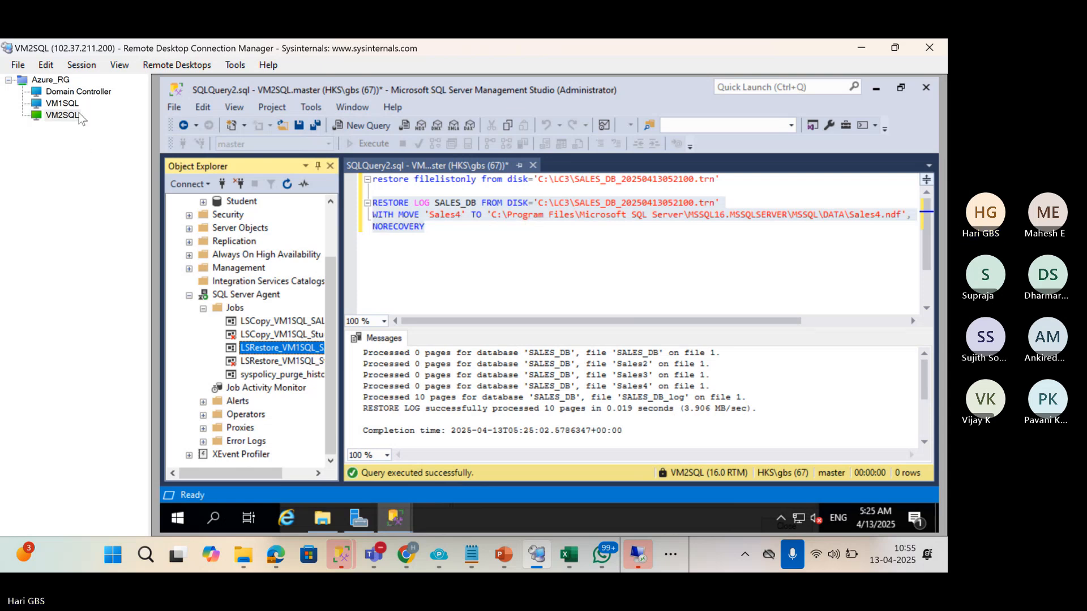
# Look at File Explorer on VM1SQL, then on VM2SQL select the Sales4.ndf target path in the restore messages.
pyautogui.click(65, 104)
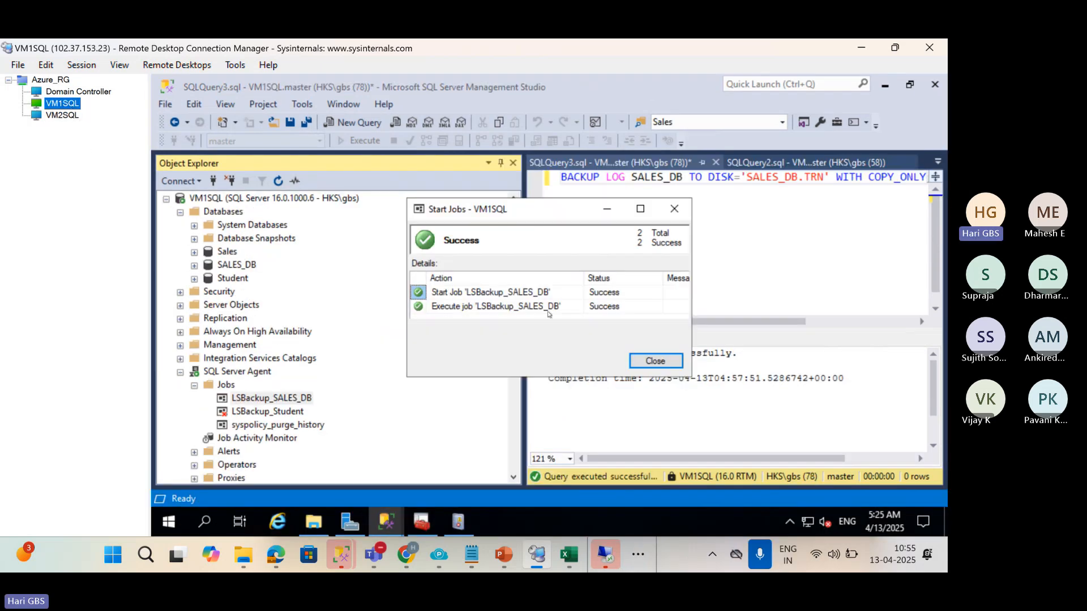
pyautogui.click(313, 522)
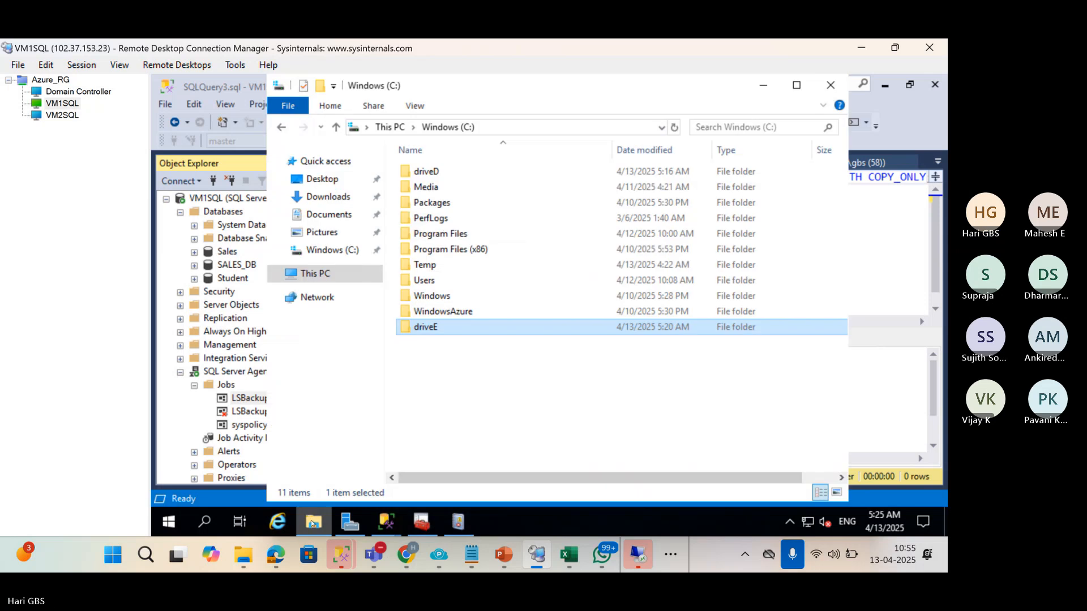
pyautogui.click(64, 116)
pyautogui.click(491, 218)
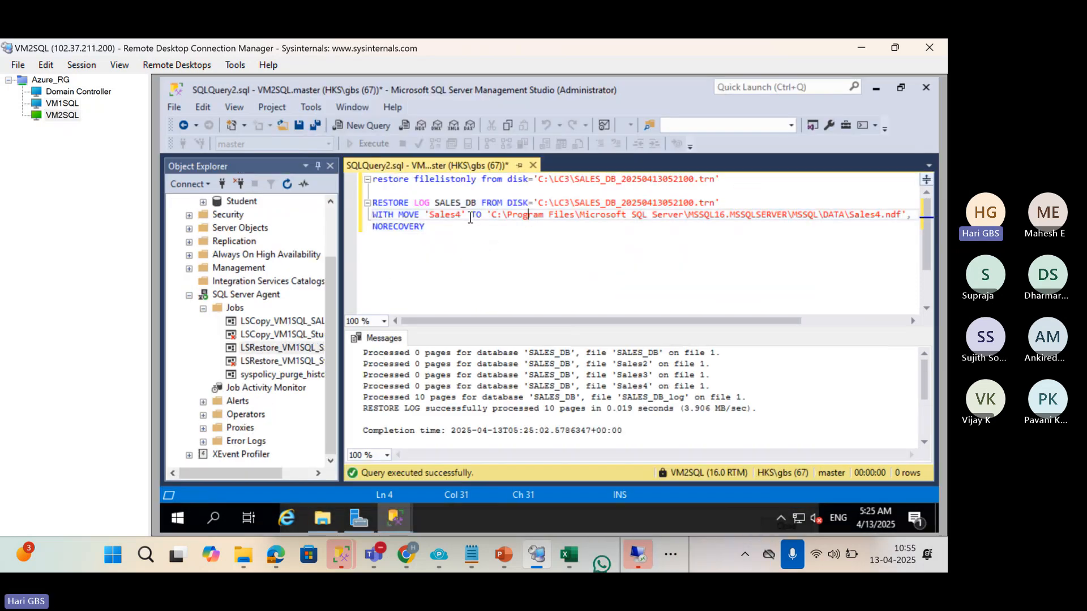
pyautogui.click(494, 218)
pyautogui.moveTo(493, 217); pyautogui.dragTo(906, 213)
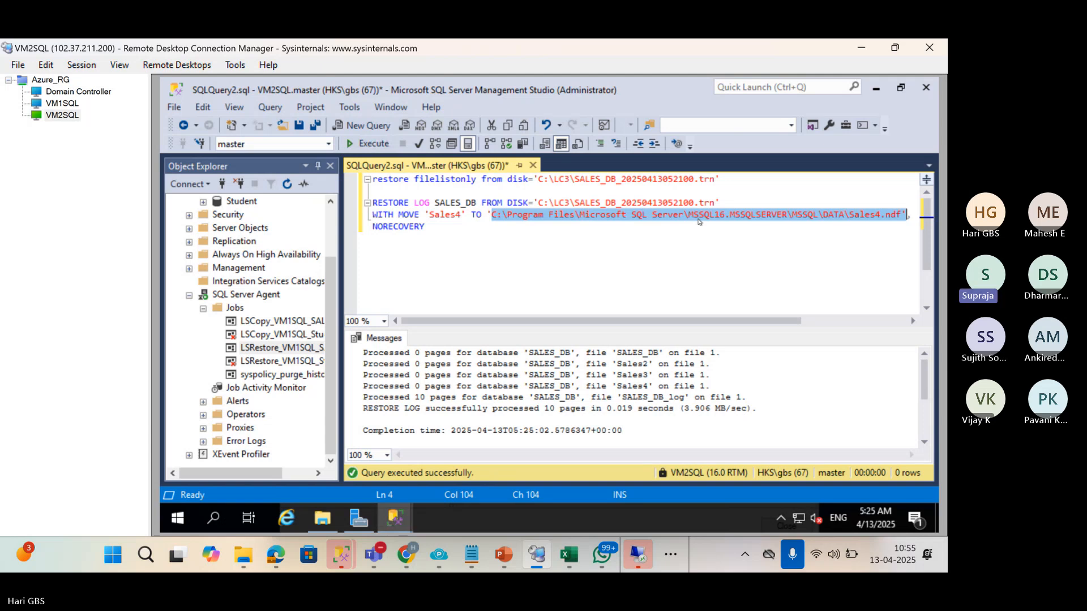
# Open 01 LogShipping.pptx at slide 38 and highlight both headings: ndf to same path and to different path.
pyautogui.click(498, 564)
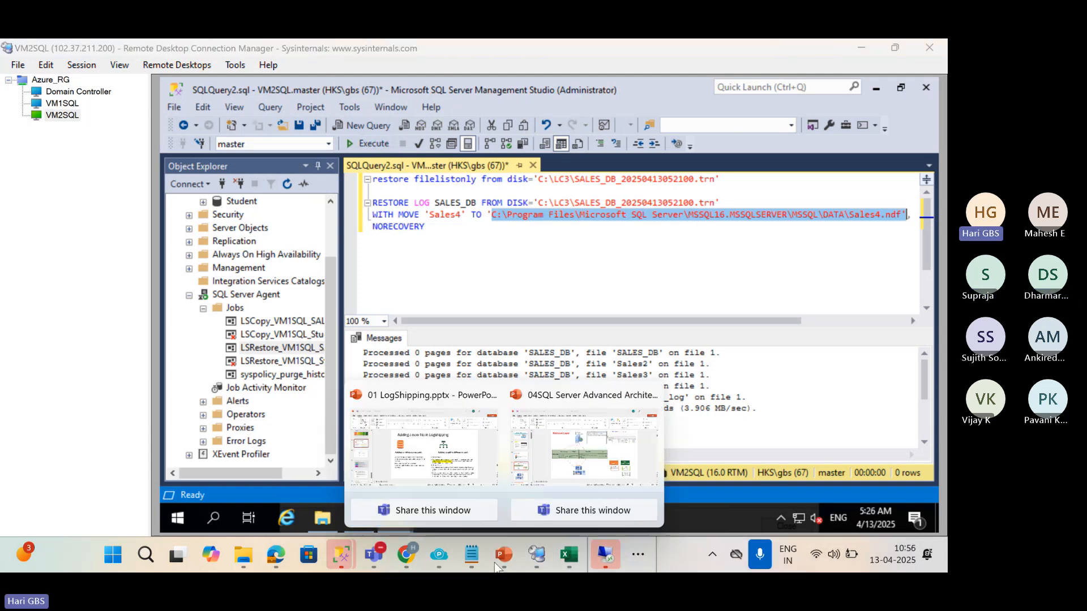
pyautogui.click(423, 448)
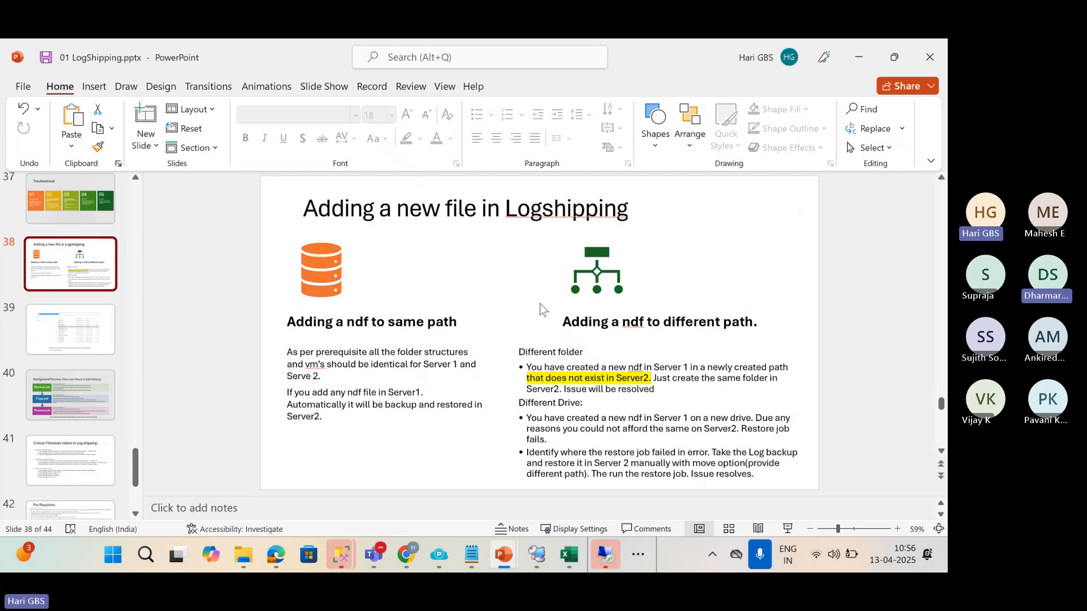
pyautogui.click(460, 324)
pyautogui.moveTo(459, 324); pyautogui.dragTo(275, 323)
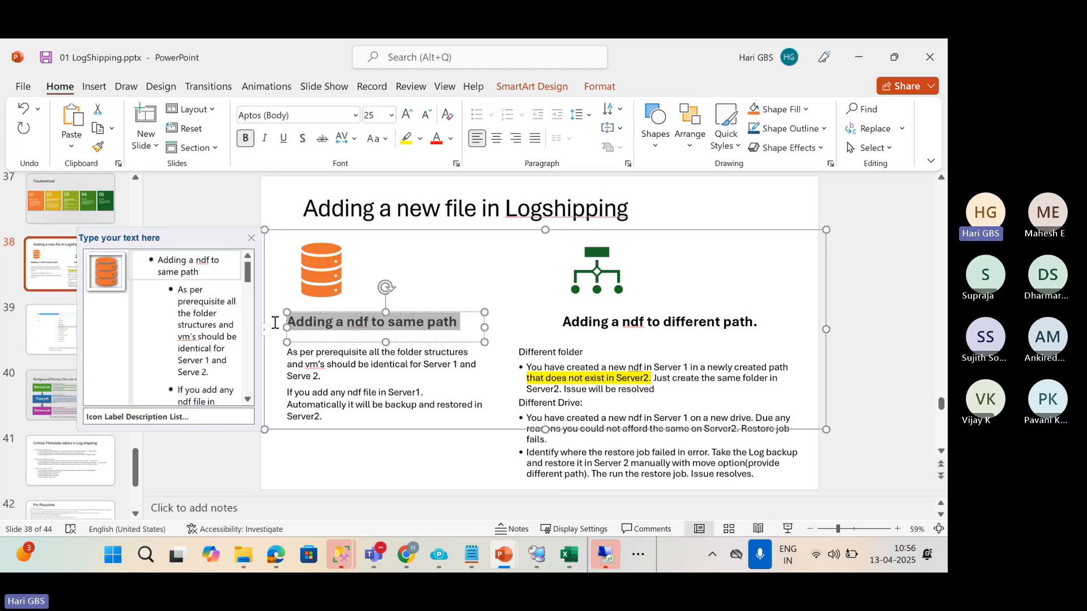
pyautogui.click(569, 322)
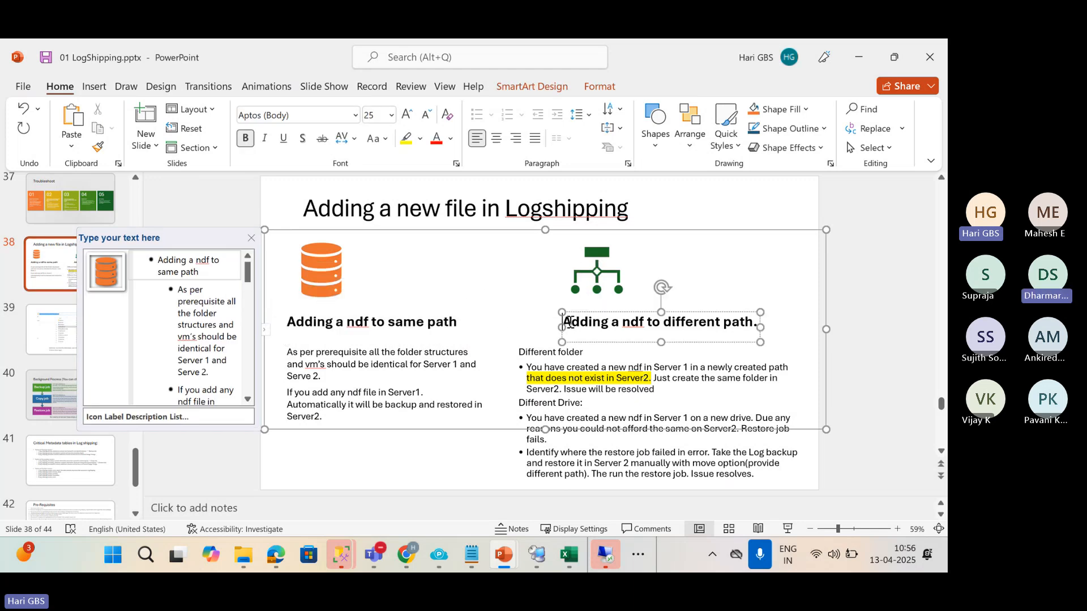
pyautogui.moveTo(569, 321); pyautogui.dragTo(806, 329)
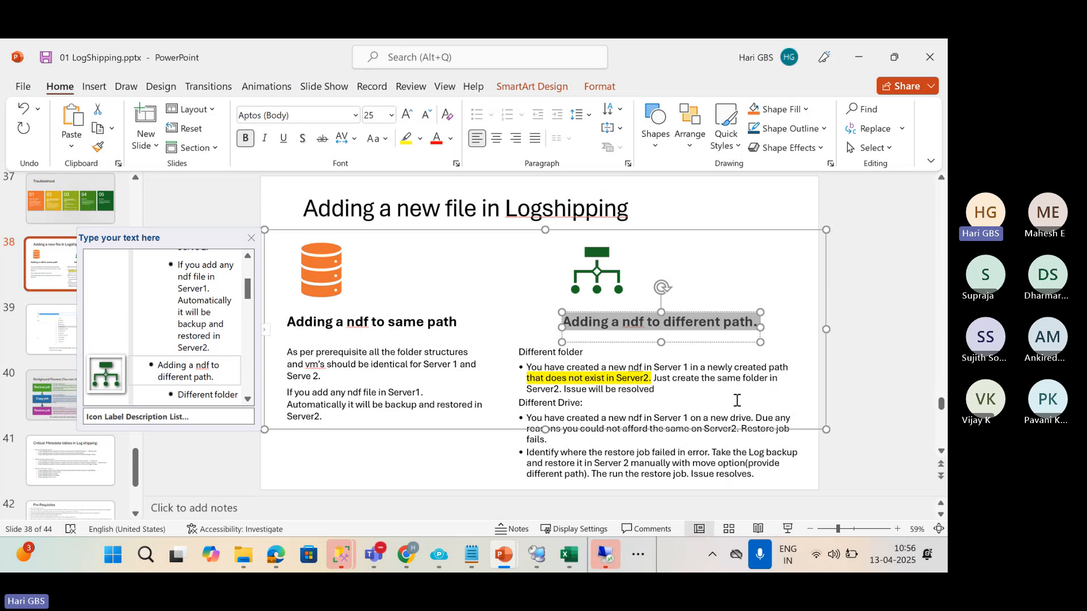
# Point at the different-path explanation, deselect the diagram, and bring up the open meeting windows.
pyautogui.click(674, 470)
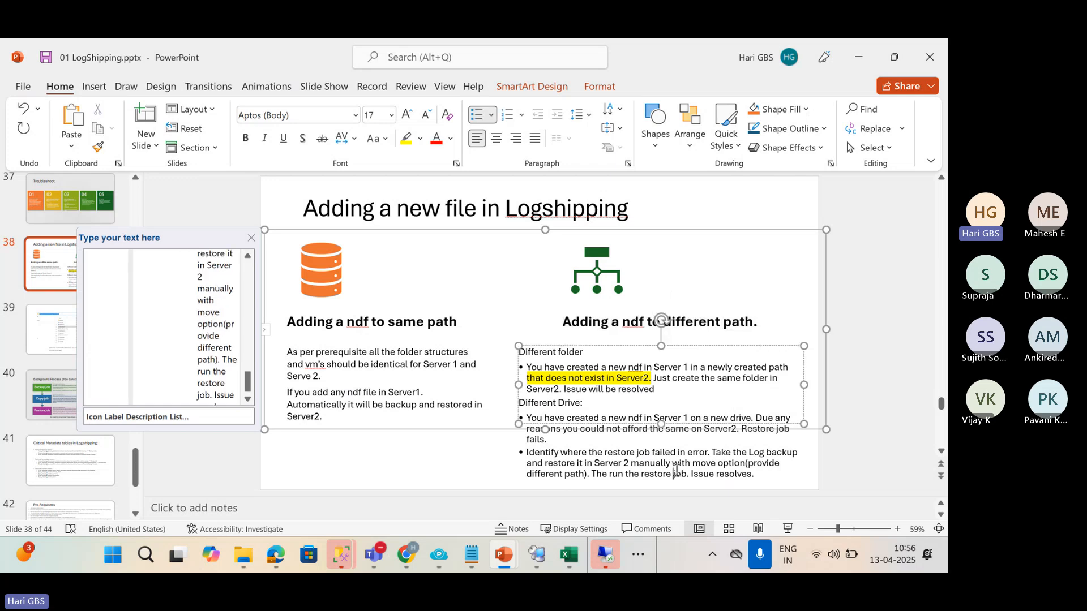
pyautogui.click(476, 472)
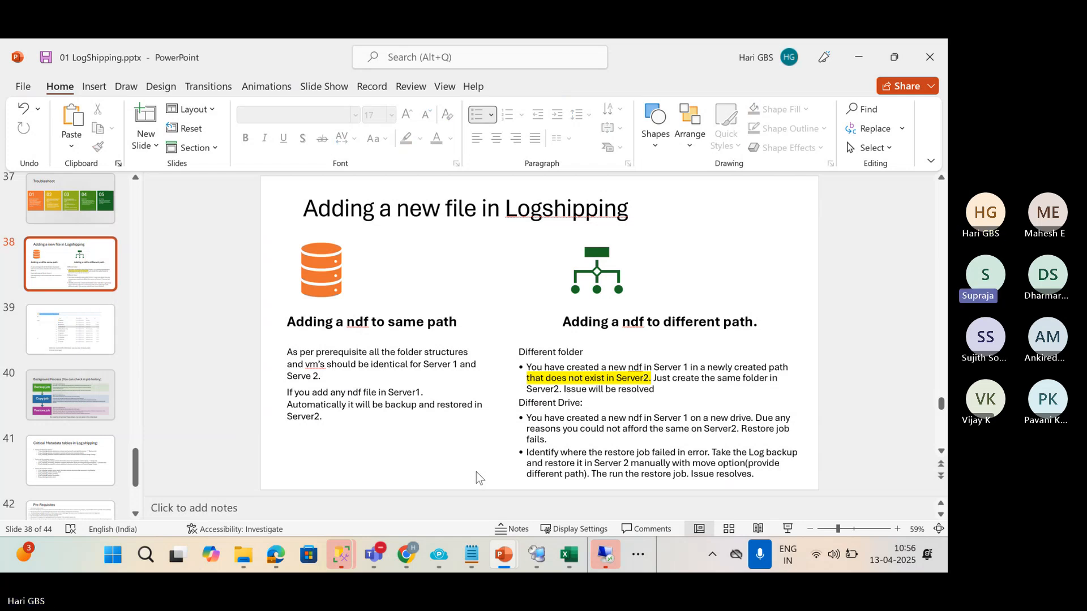
pyautogui.click(373, 555)
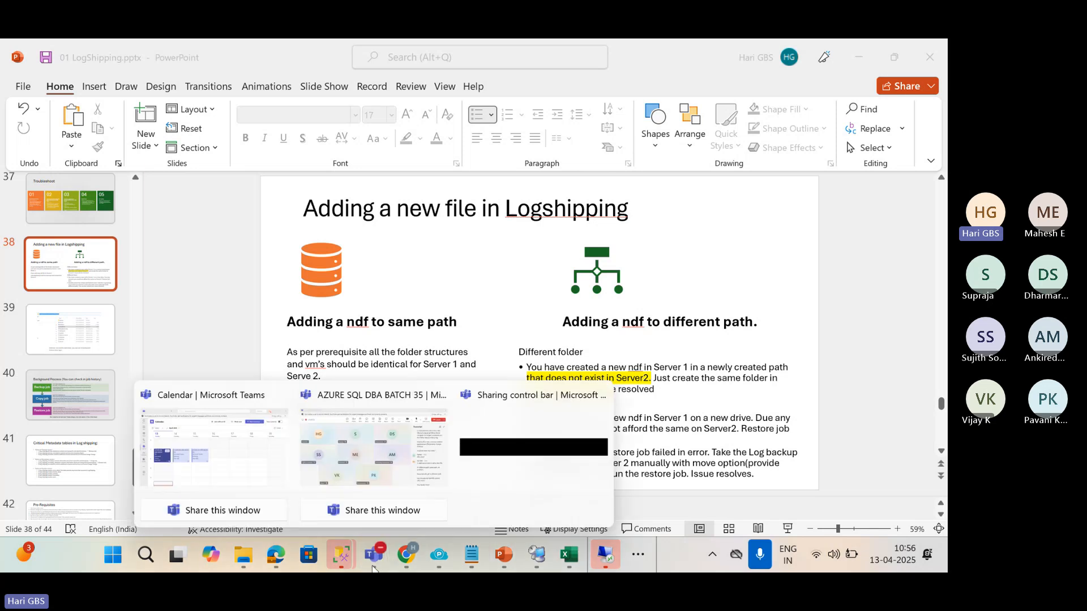
# Refresh VM2SQL's tree and open SALES_DB's properties, which still list Sales3 in C:\driveD.
pyautogui.click(537, 554)
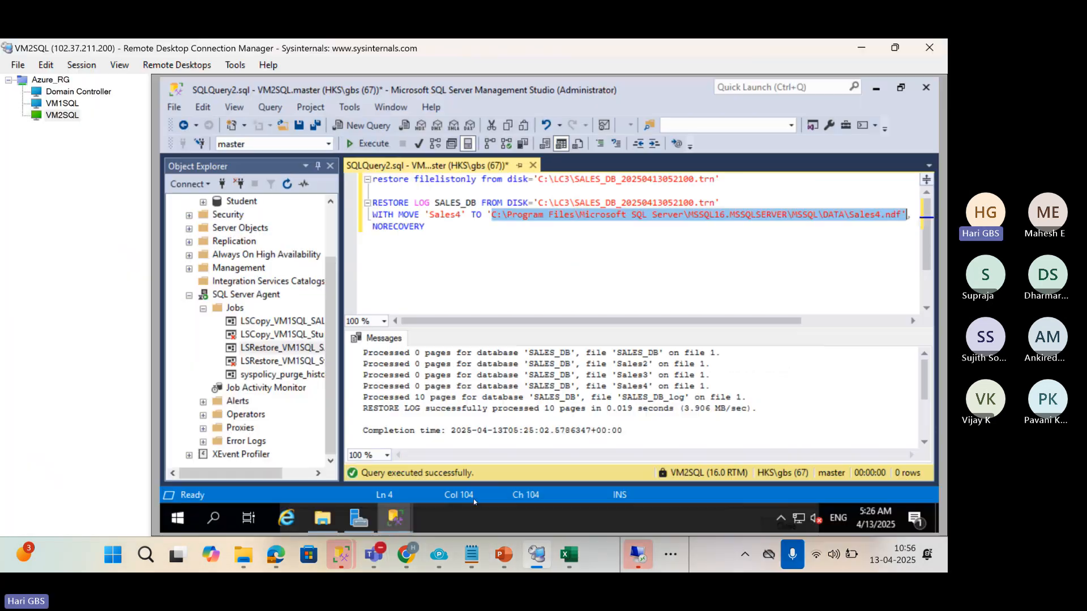
pyautogui.scroll(2, 296, 311)
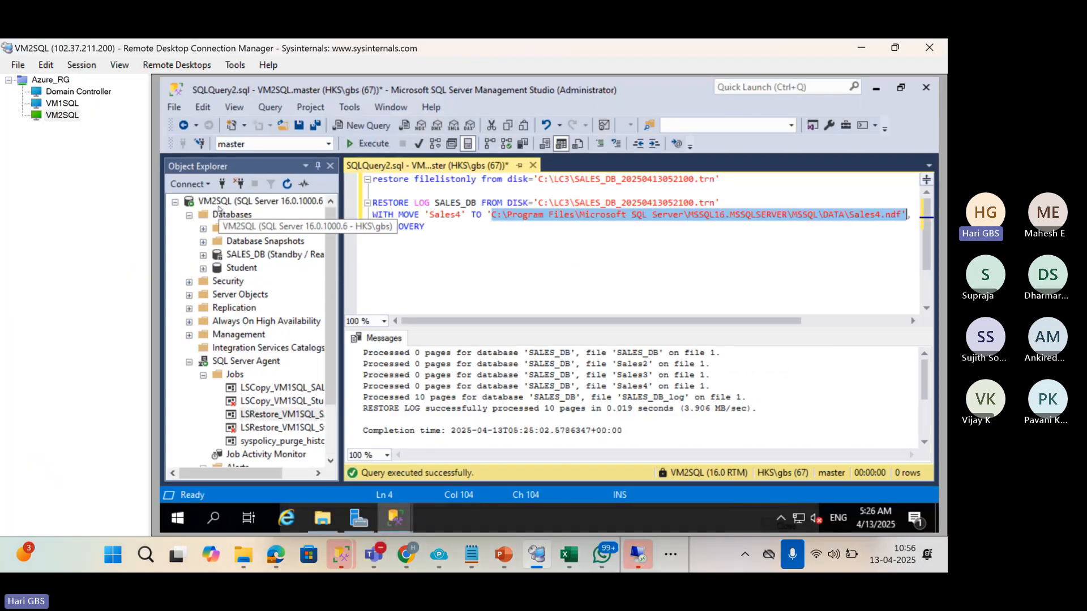
pyautogui.click(282, 199)
pyautogui.click(283, 190)
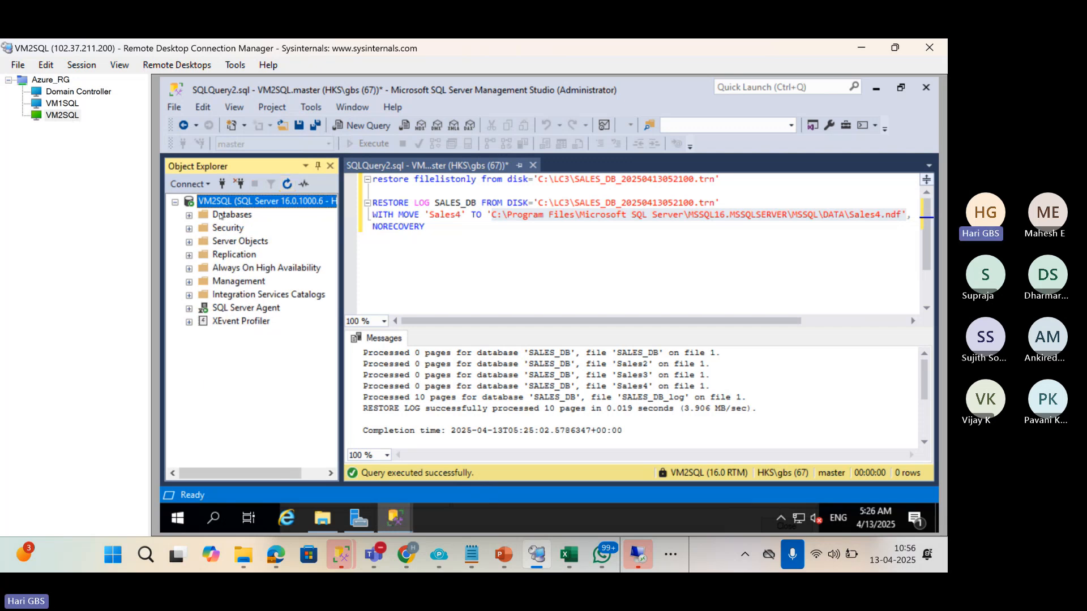
pyautogui.click(189, 215)
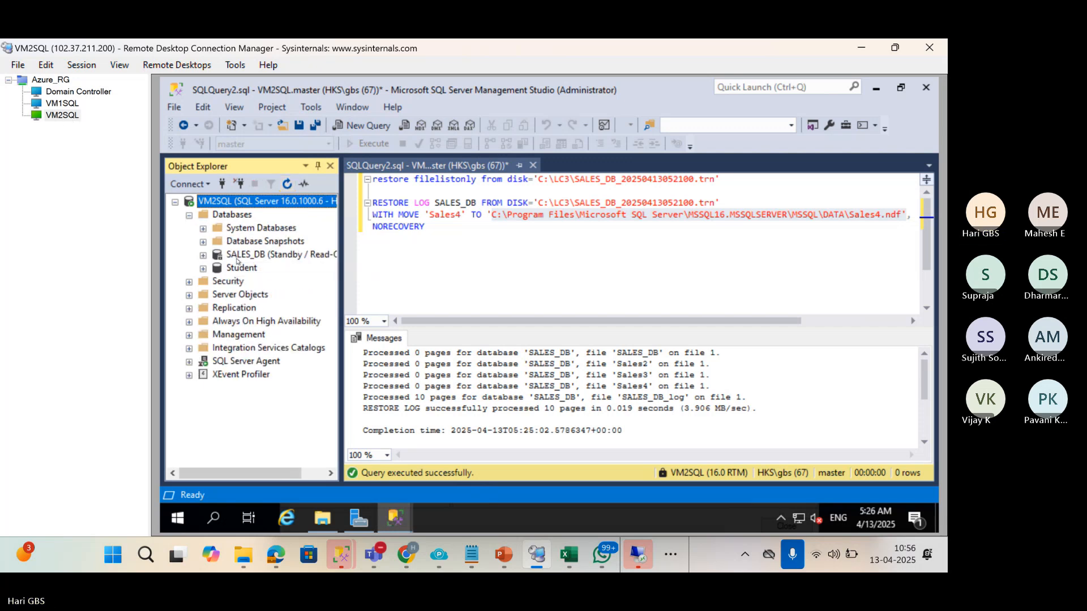
pyautogui.click(237, 256)
pyautogui.rightClick(236, 257)
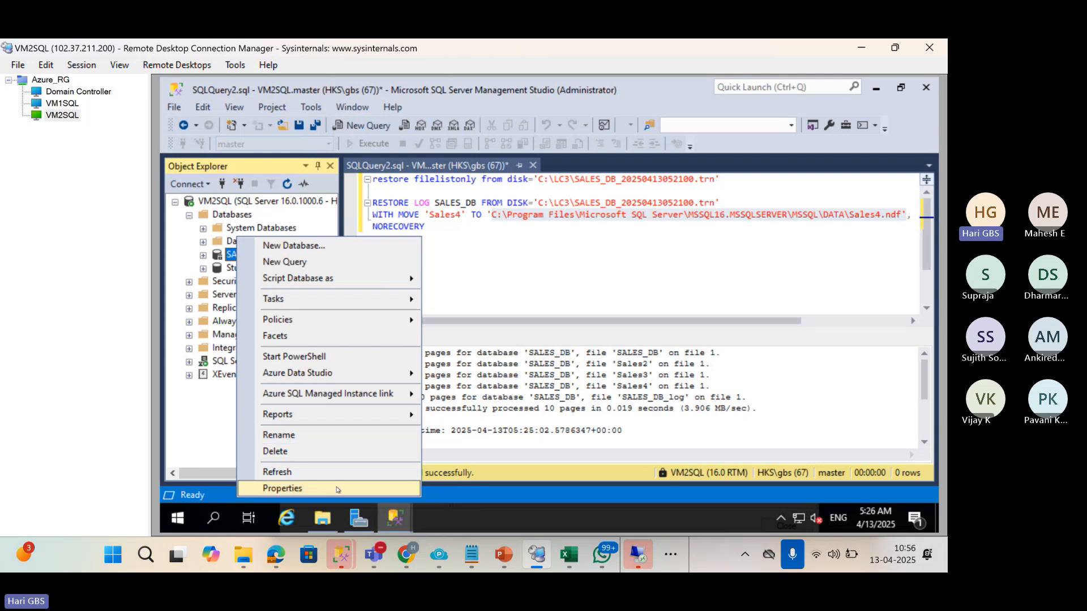
pyautogui.click(336, 489)
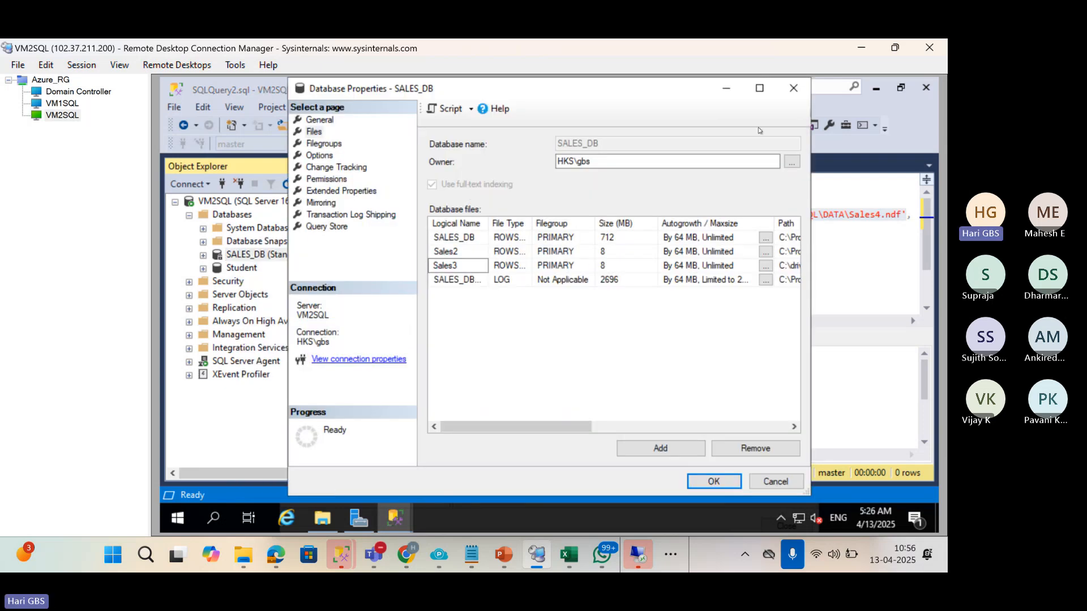
pyautogui.click(758, 89)
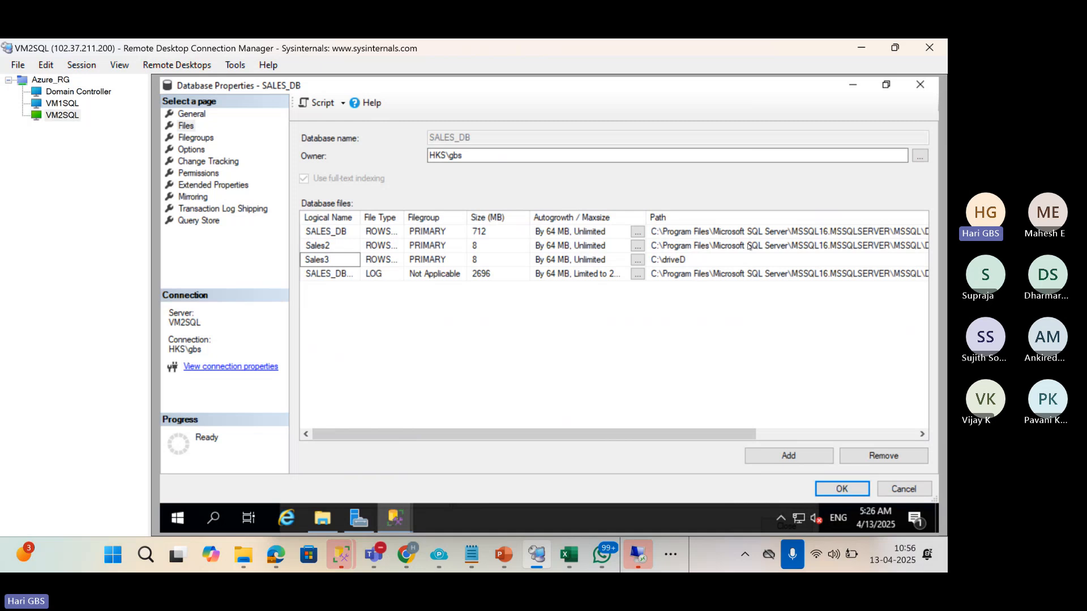
pyautogui.click(700, 263)
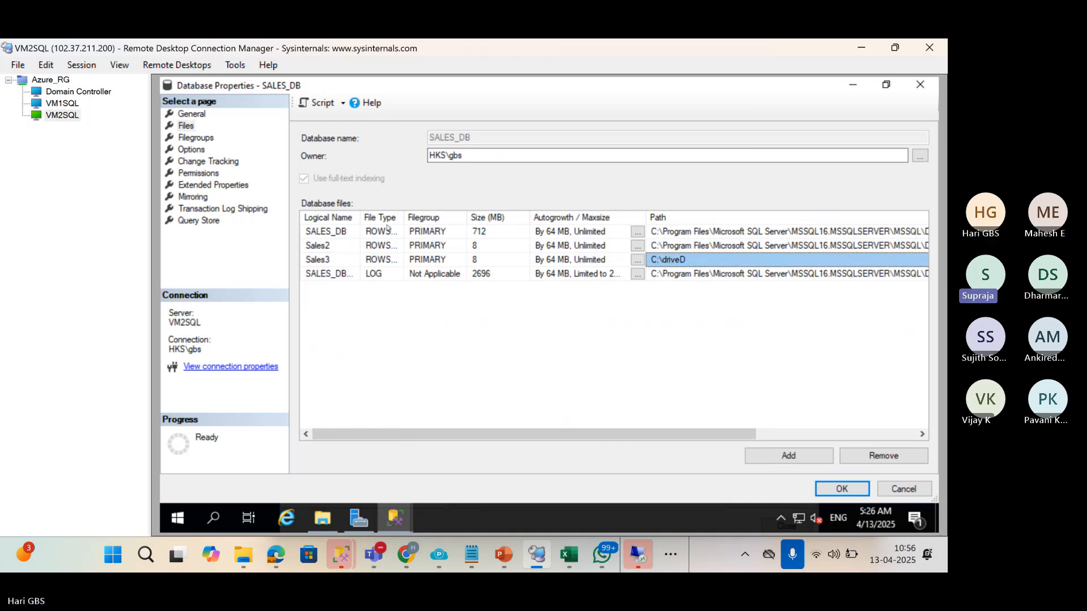
pyautogui.click(920, 85)
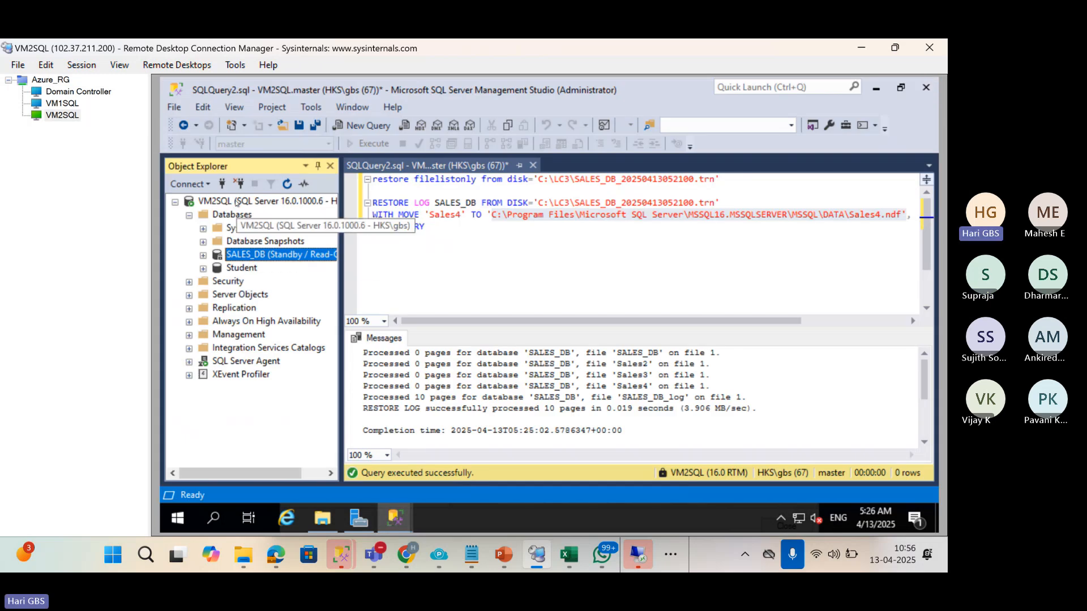
# Refresh the VM2SQL object tree again and reopen SALES_DB's properties.
pyautogui.click(237, 203)
pyautogui.click(287, 183)
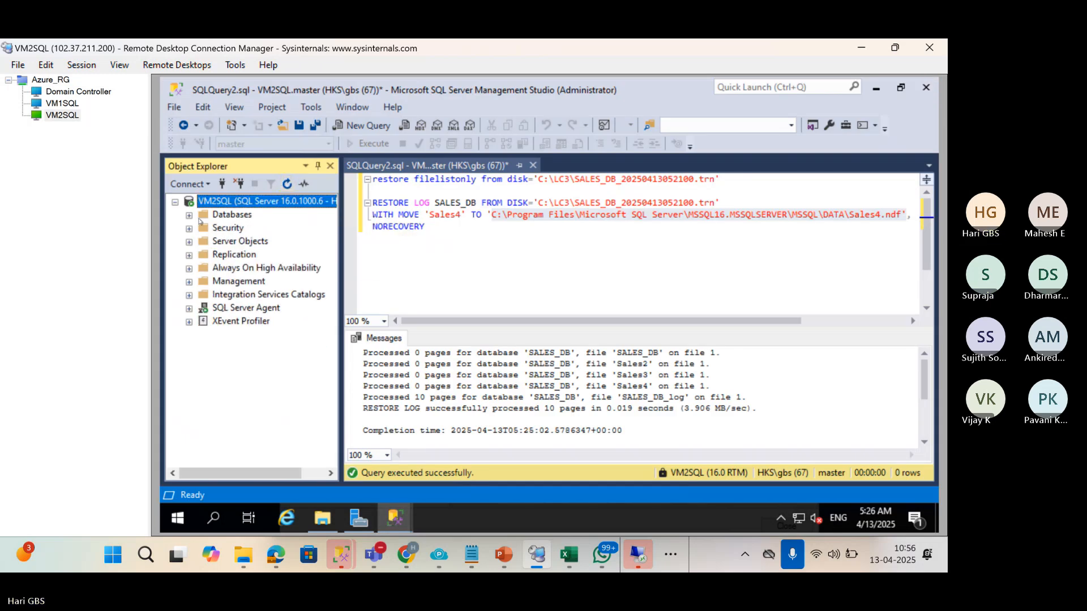
pyautogui.rightClick(224, 254)
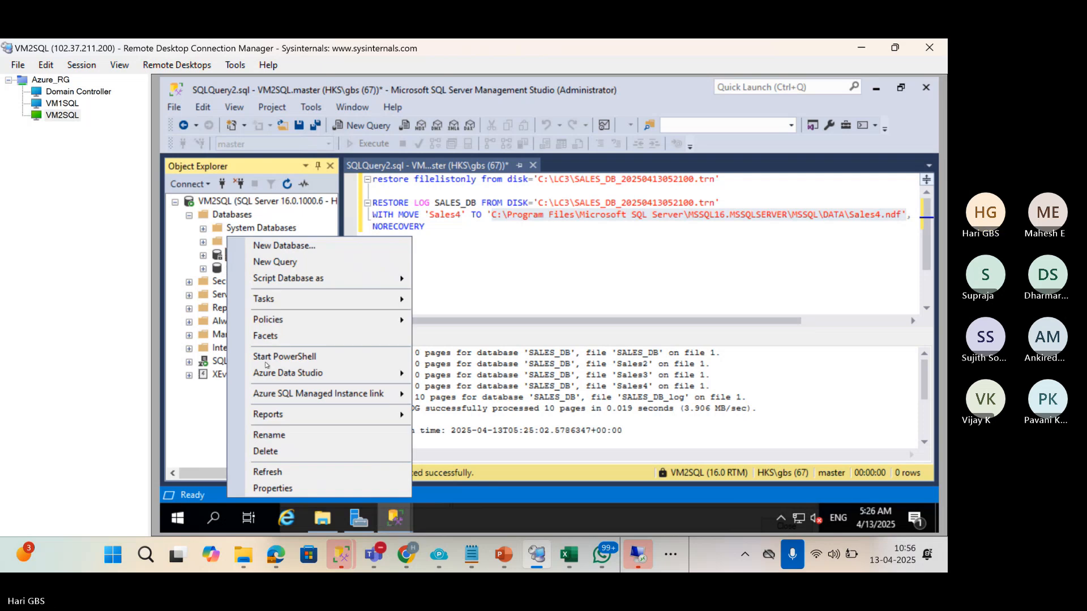
pyautogui.click(272, 488)
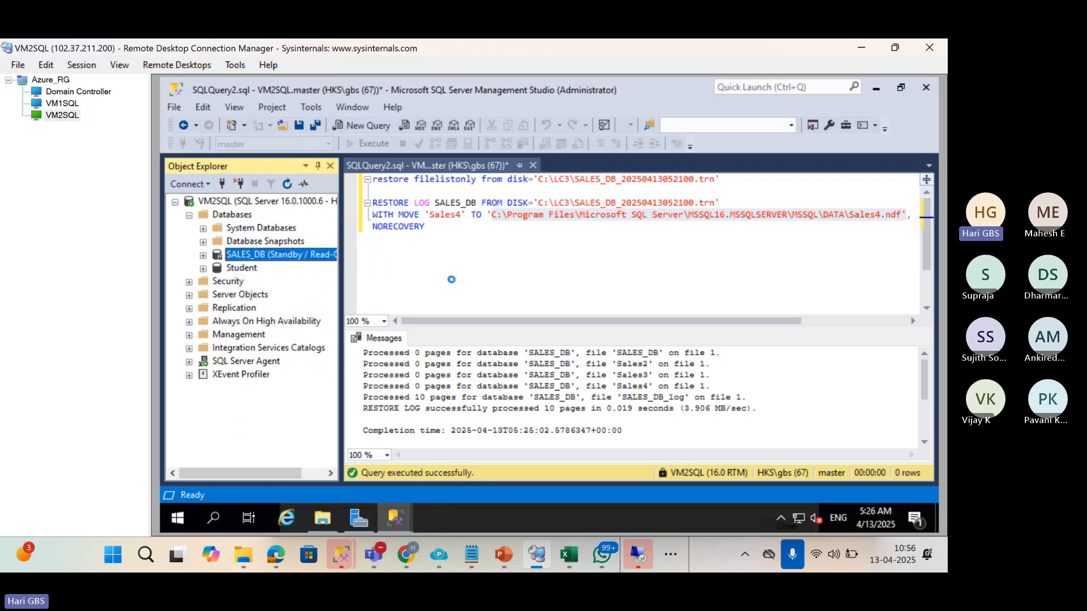
# On the maximized Files page, confirm Sales4 is listed with path C:\driveE.
pyautogui.click(316, 133)
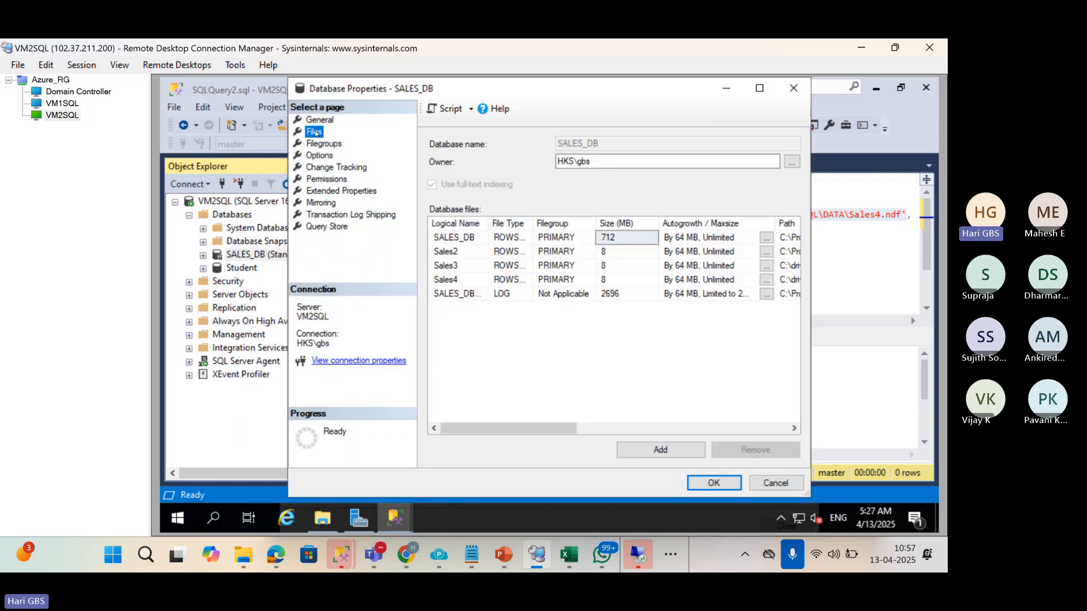
pyautogui.click(760, 89)
pyautogui.click(697, 275)
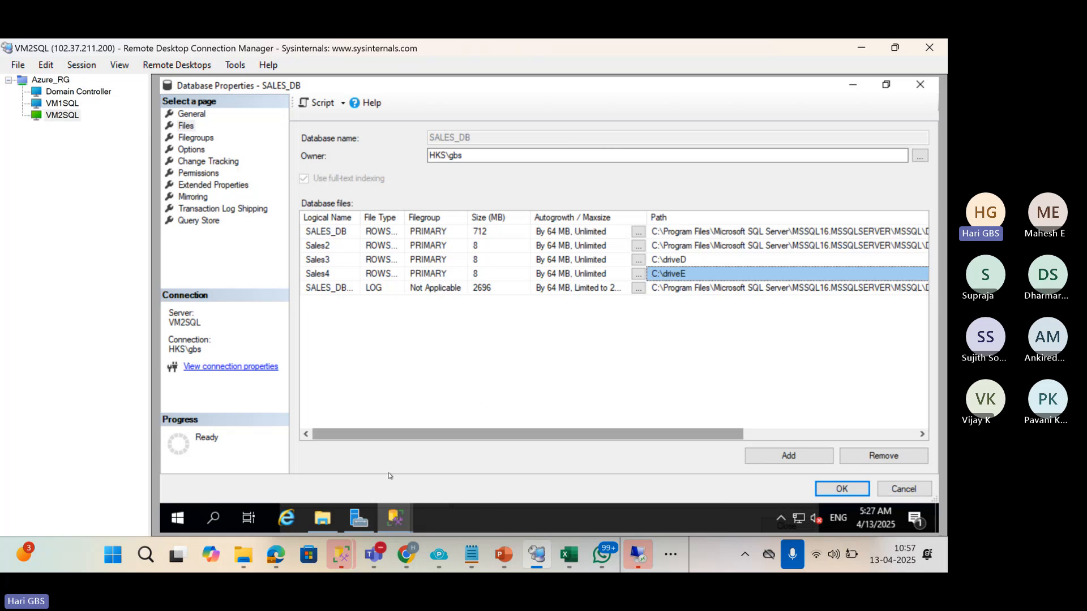
# Inspect the C: drive folder in File Explorer, then minimize it and the properties window.
pyautogui.moveTo(324, 517)
pyautogui.click(316, 482)
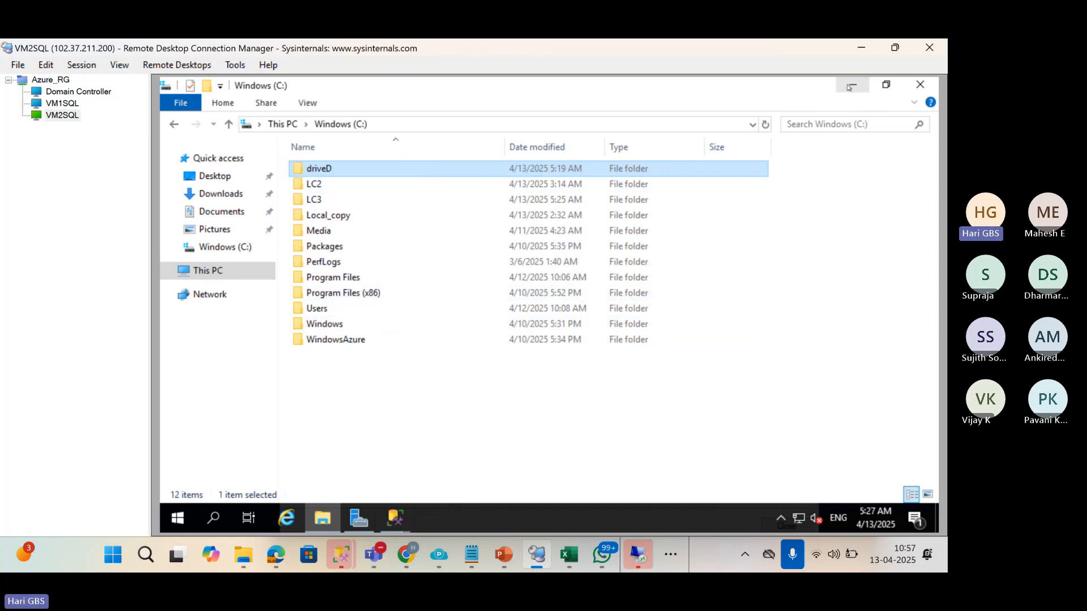
pyautogui.click(853, 85)
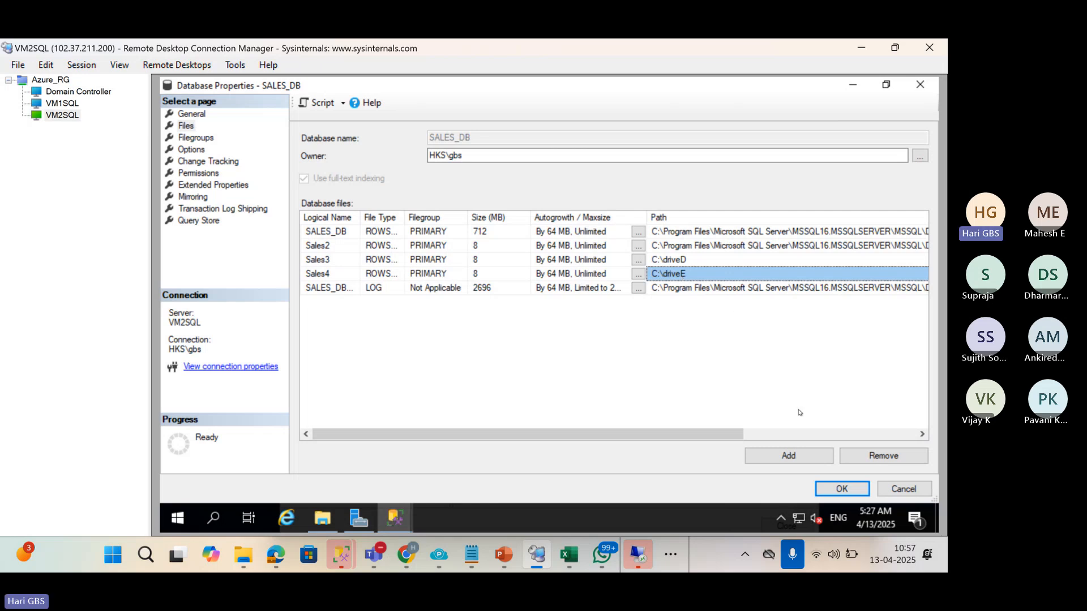
pyautogui.click(860, 90)
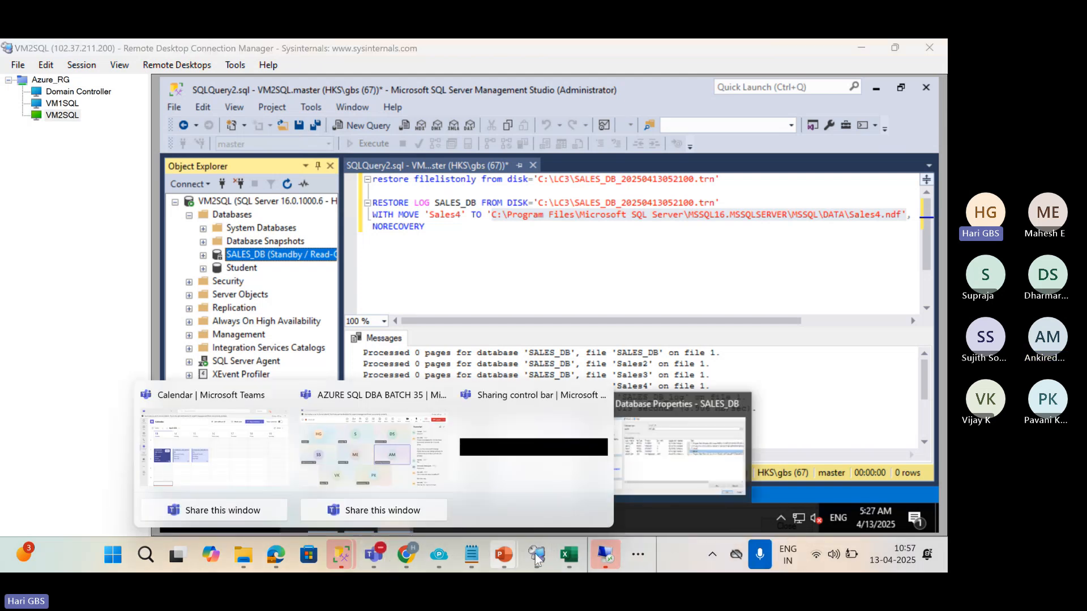
pyautogui.moveTo(504, 557)
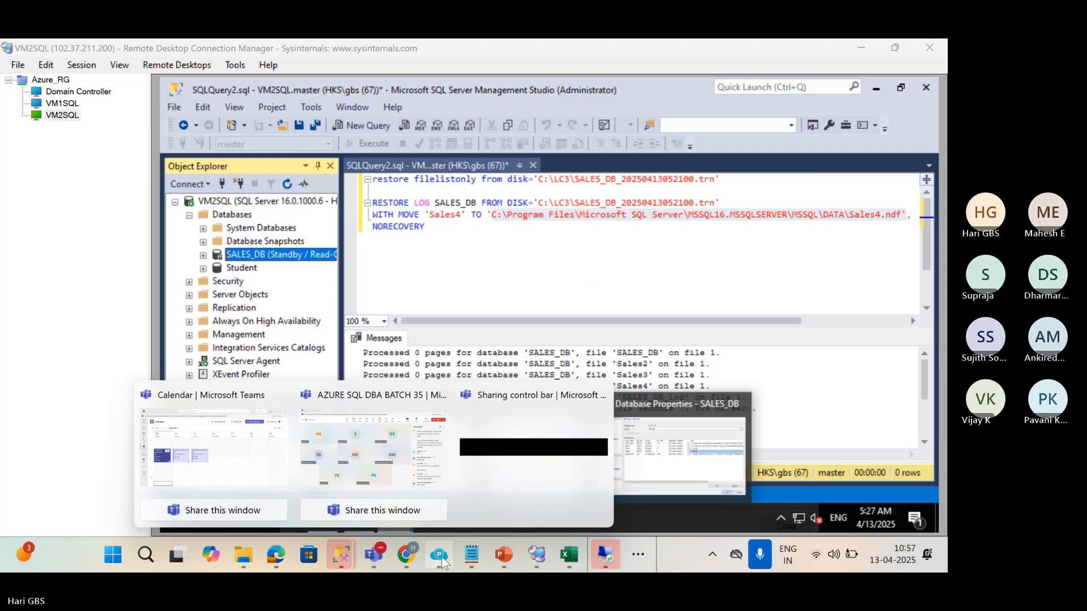
# Review slides 40 (background process), 41 (metadata tables) and 37 (Troubleshoot), ending on slide 26.
pyautogui.click(432, 474)
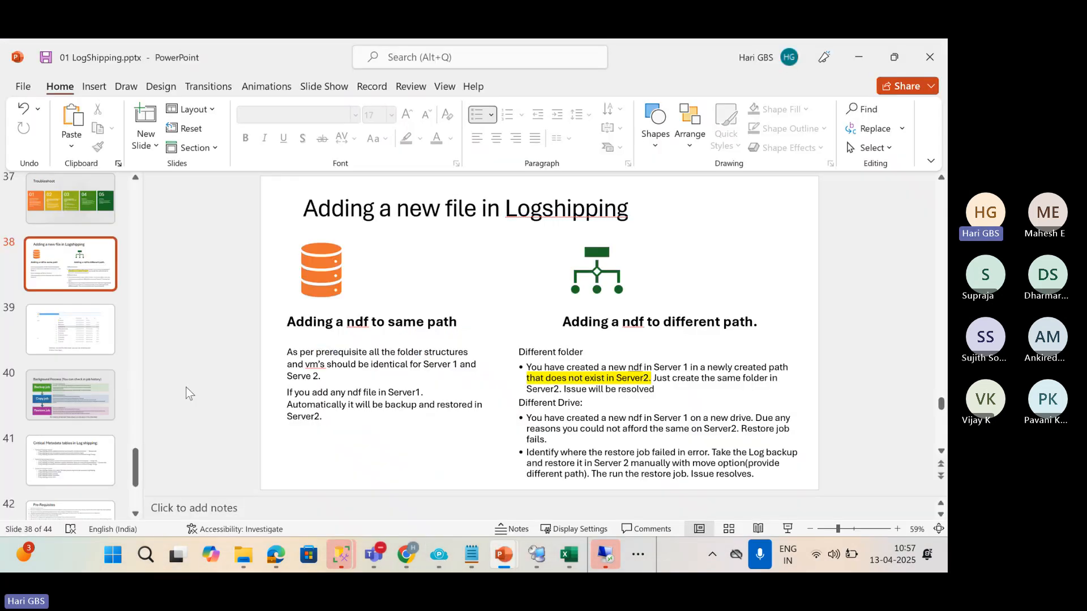
pyautogui.click(91, 386)
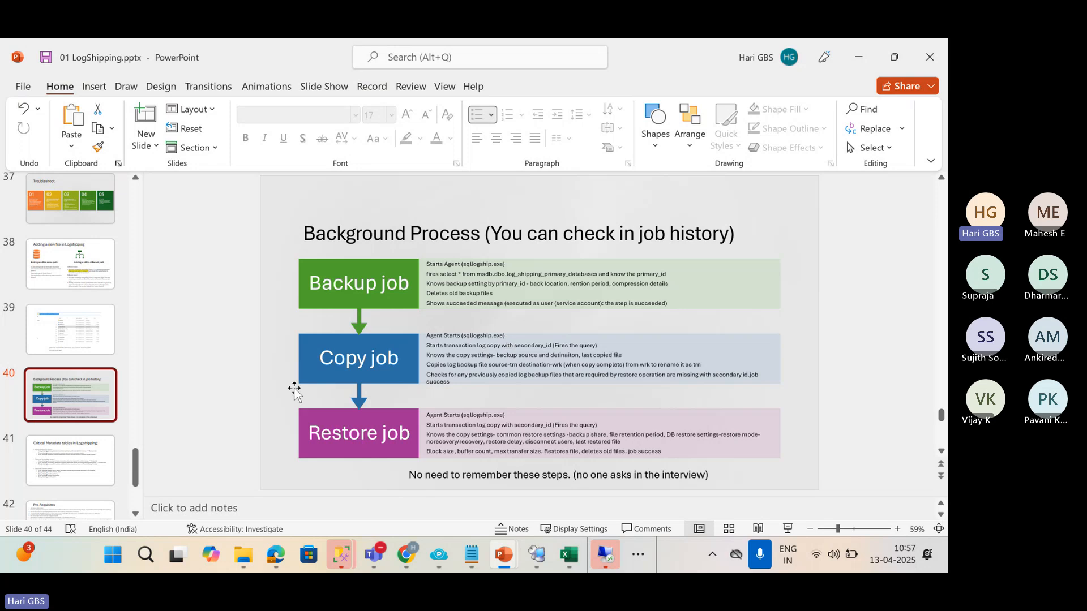
pyautogui.scroll(-3, 136, 473)
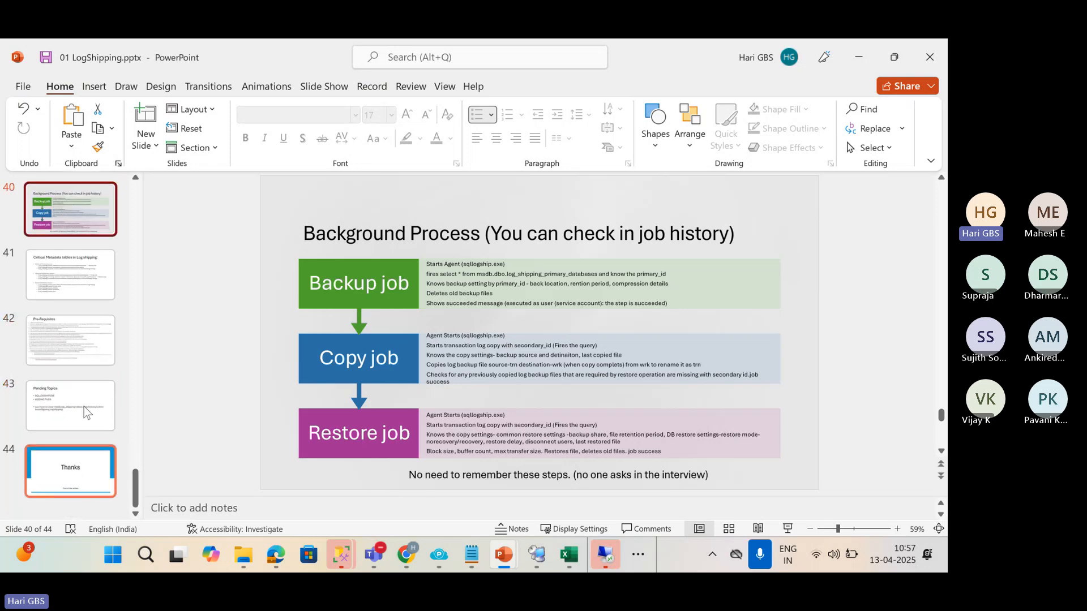
pyautogui.click(51, 288)
pyautogui.scroll(6, 59, 330)
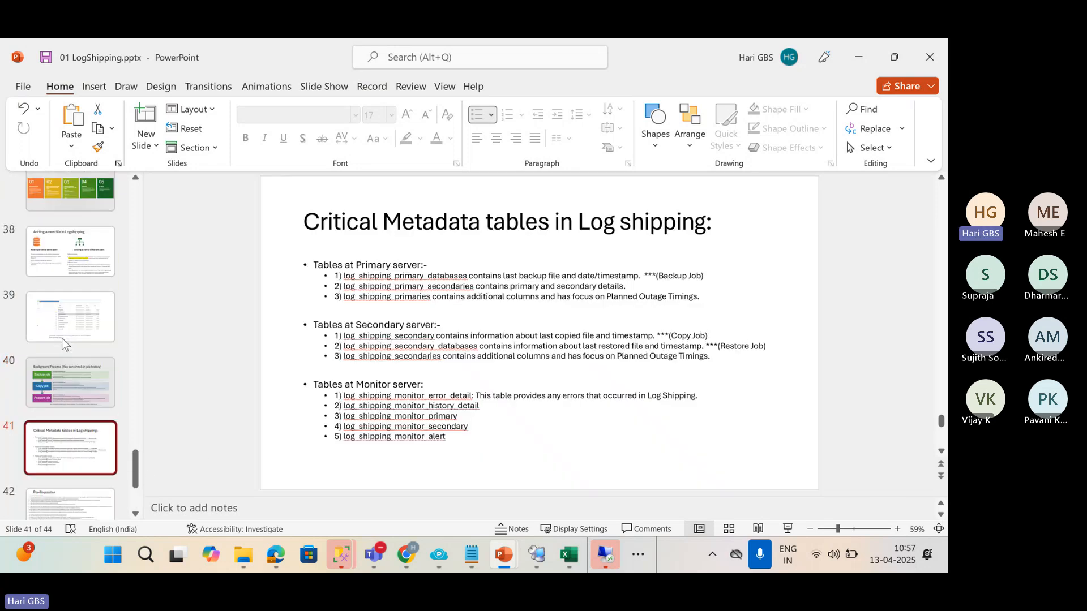
pyautogui.click(66, 388)
pyautogui.scroll(8, 68, 388)
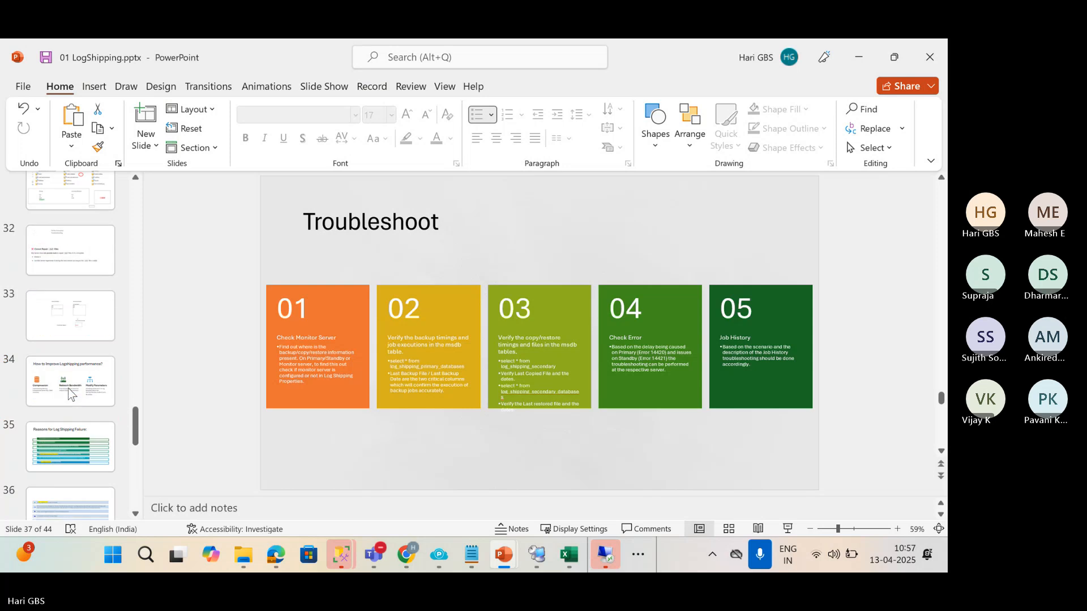
pyautogui.scroll(2, 69, 387)
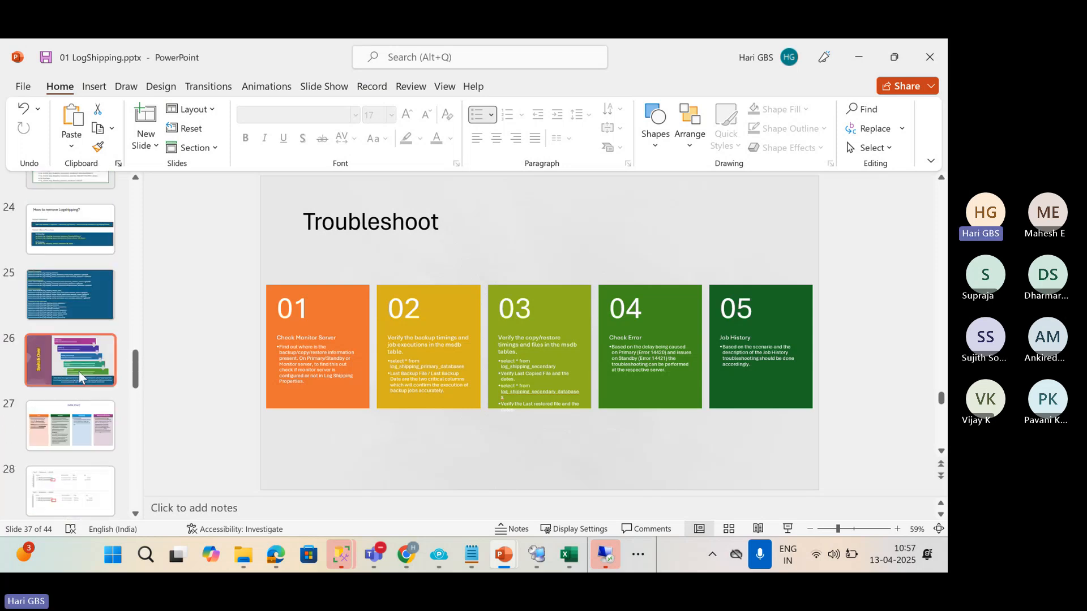
pyautogui.click(80, 372)
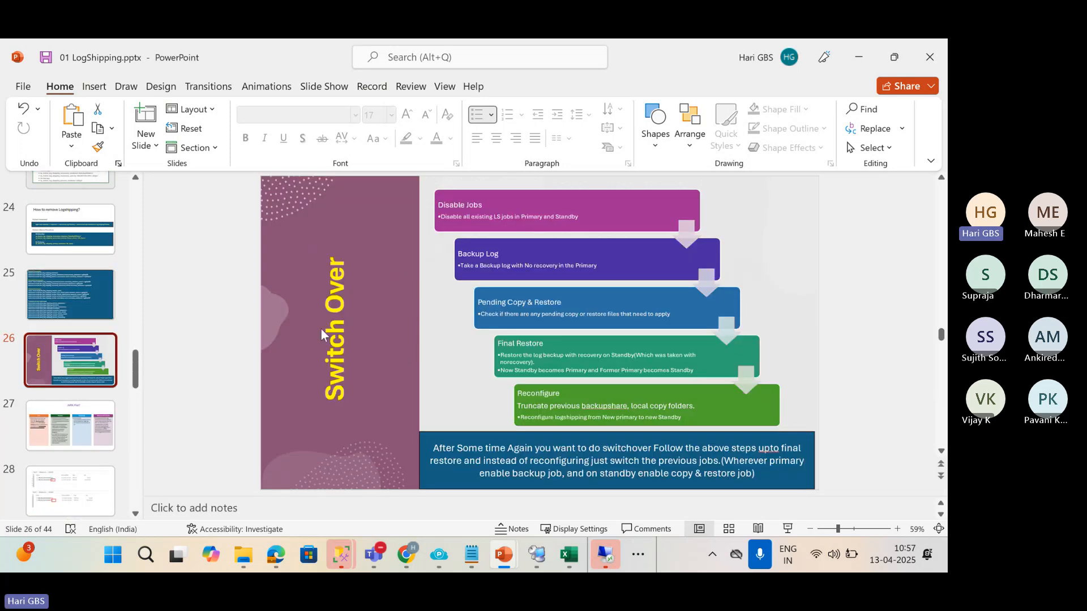